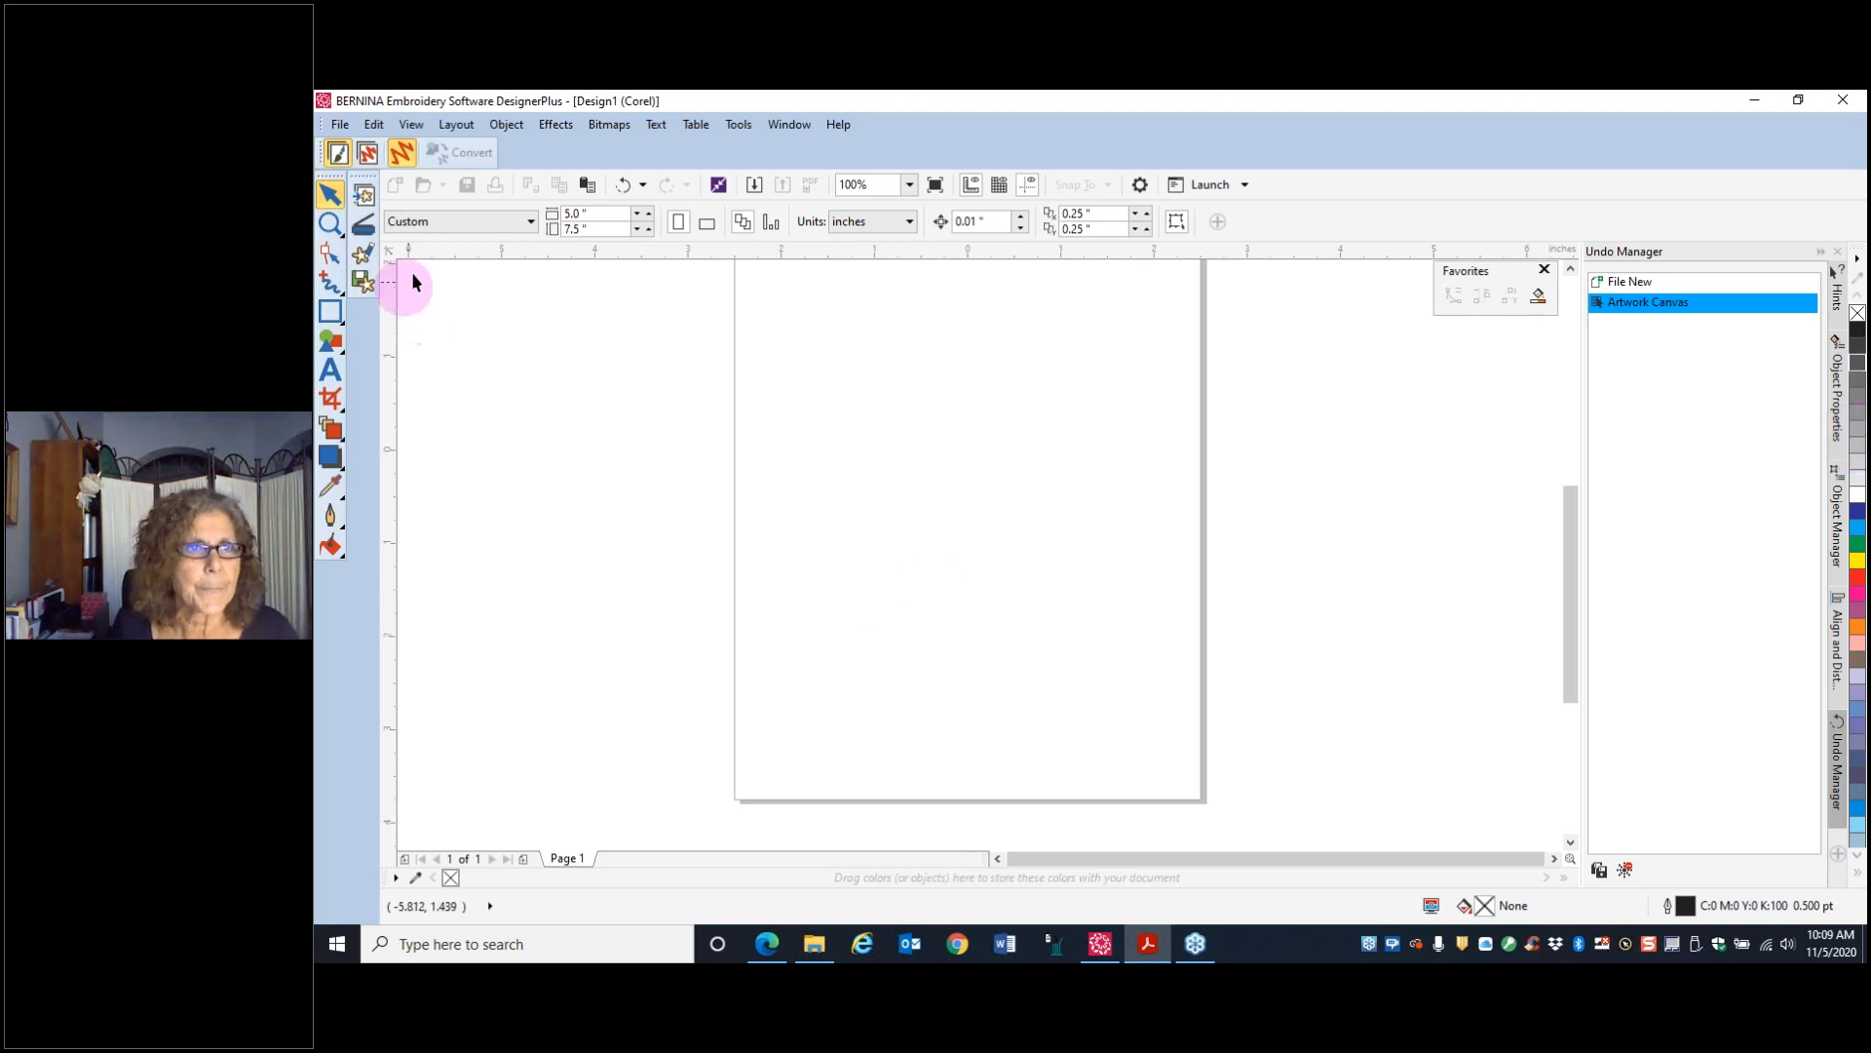
- Import Jumbo Artwork Canvas Candle Mat.cmx from the Desktop folder and place it centred on the page
click(365, 198)
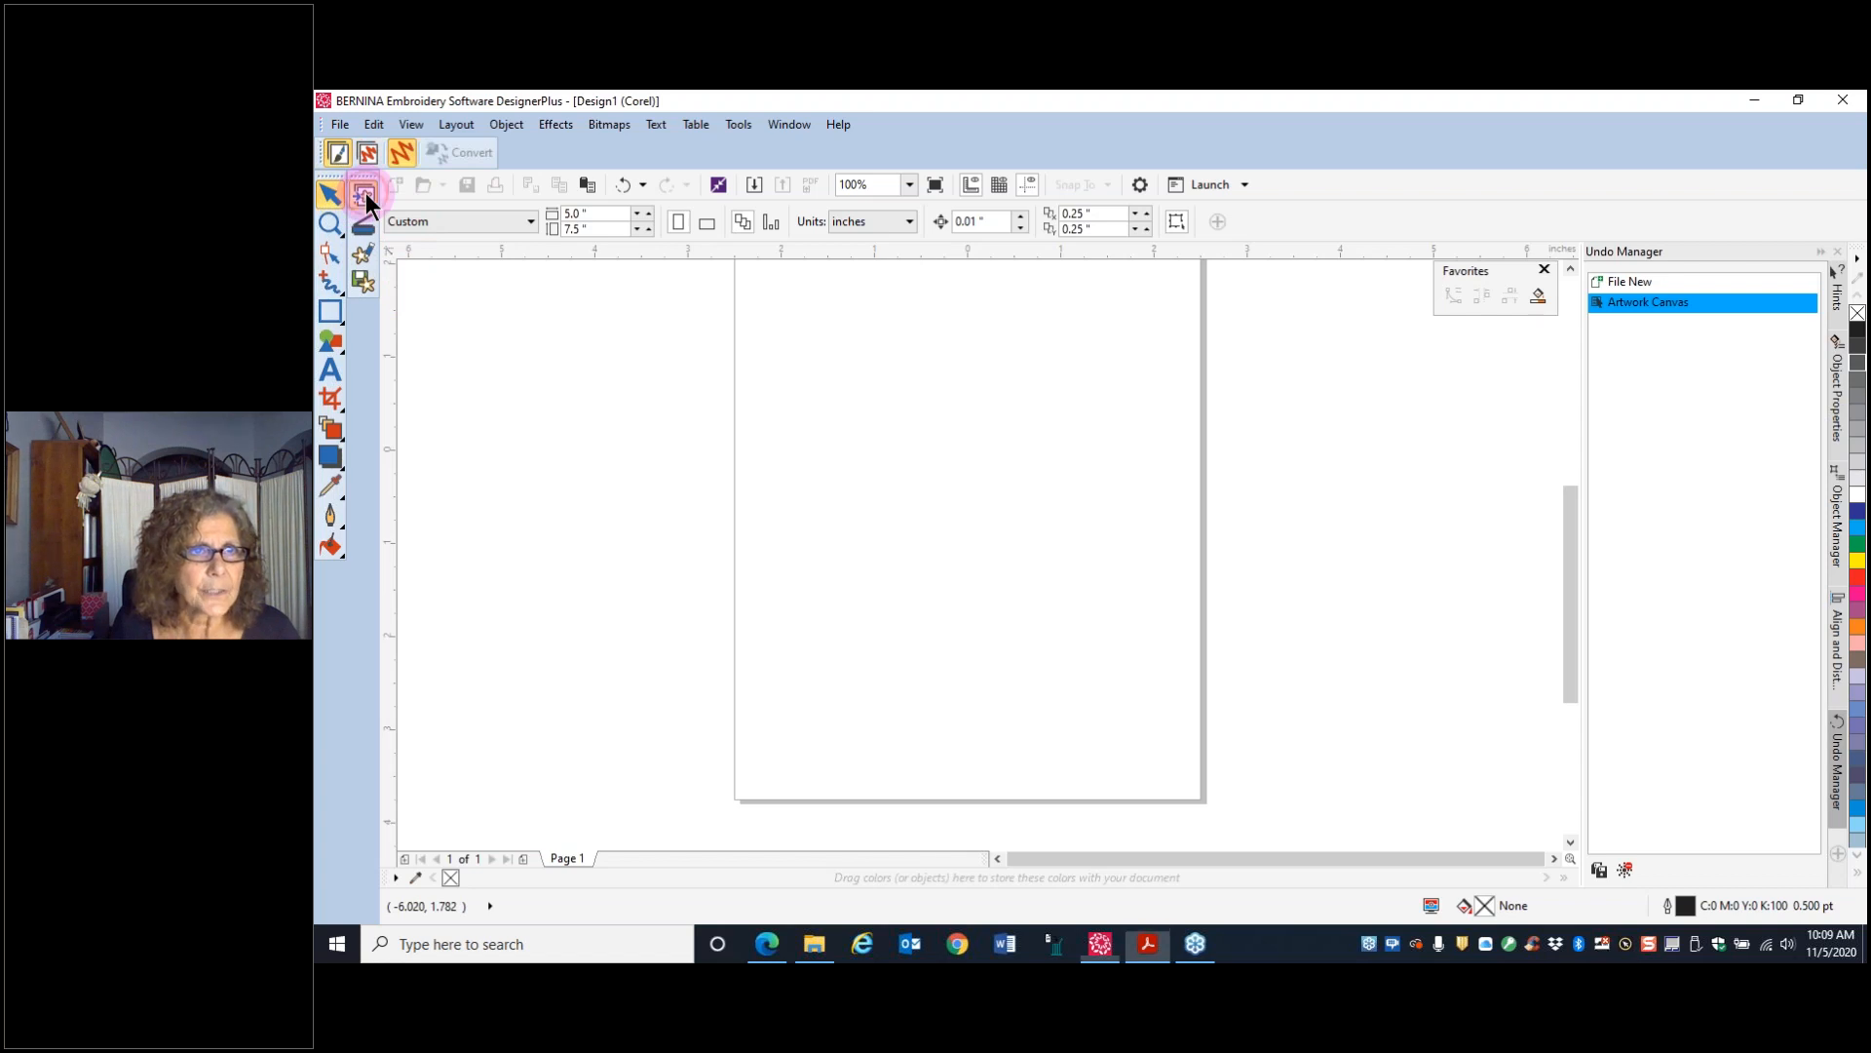
scroll(536, 355, up, 5)
click(398, 265)
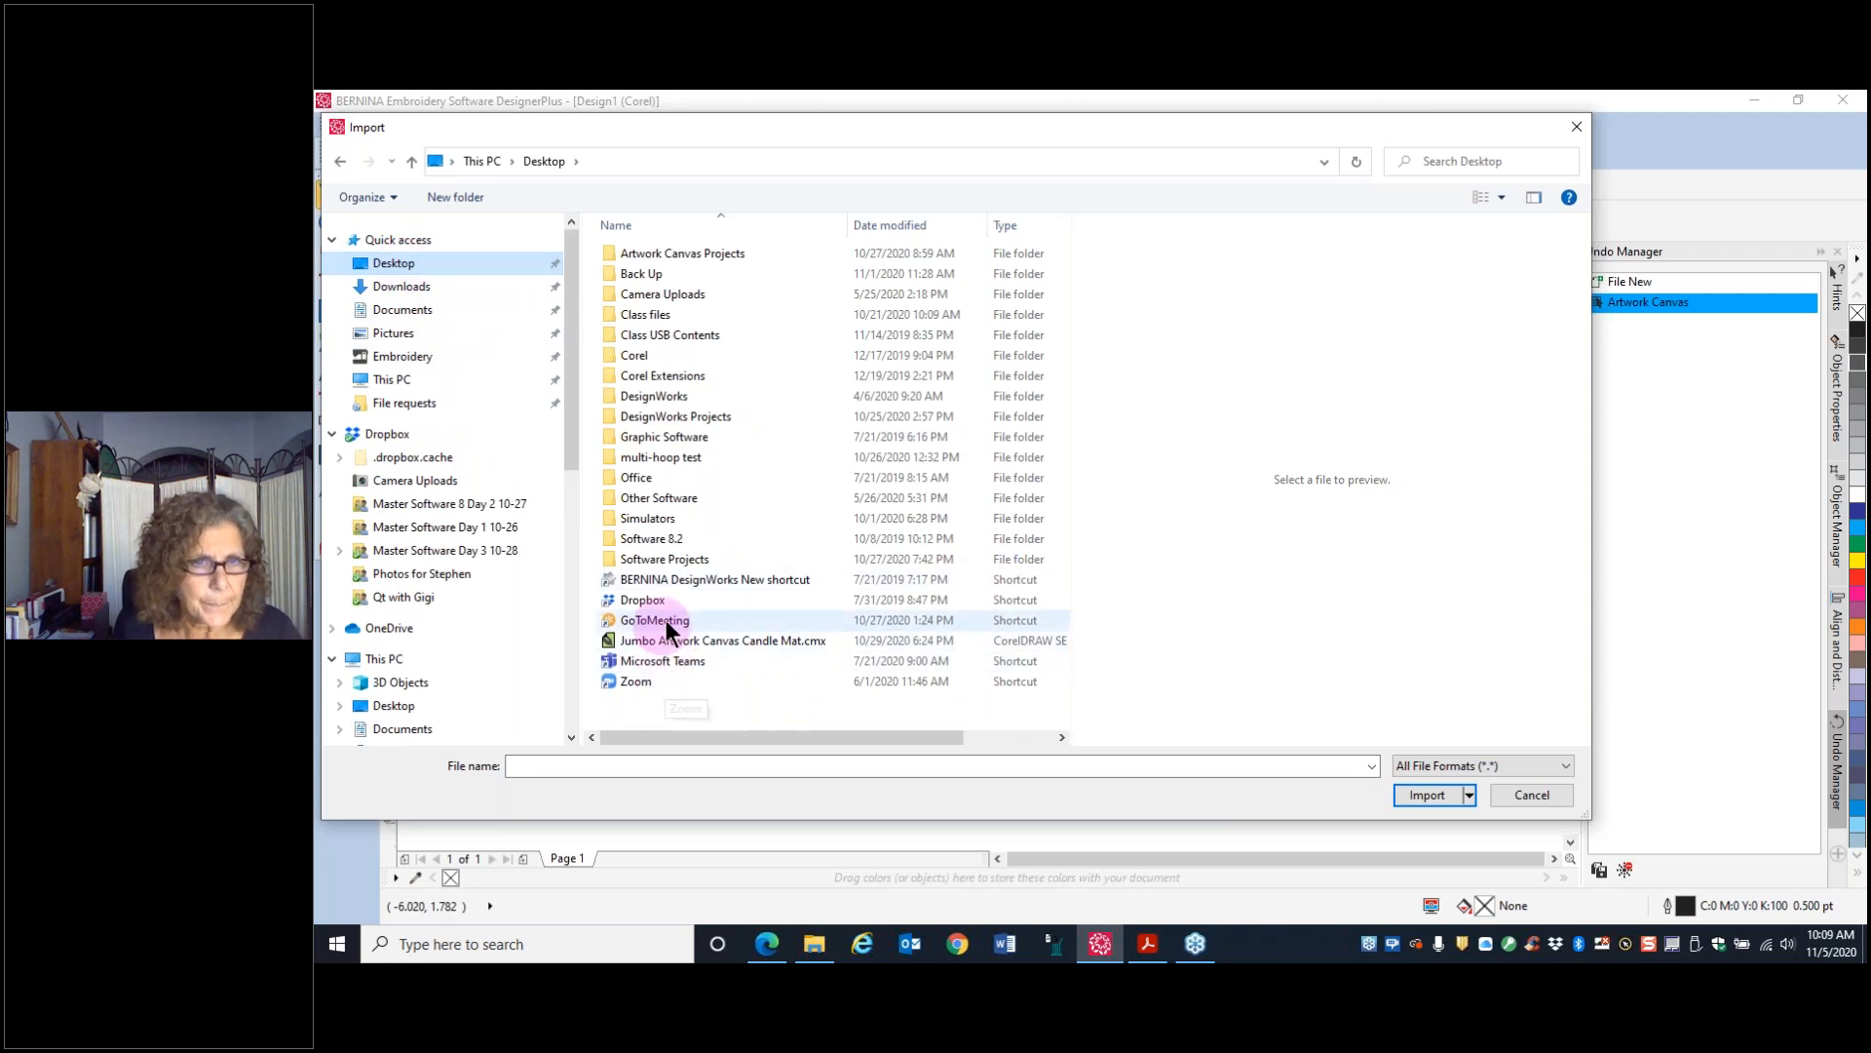
double_click(645, 320)
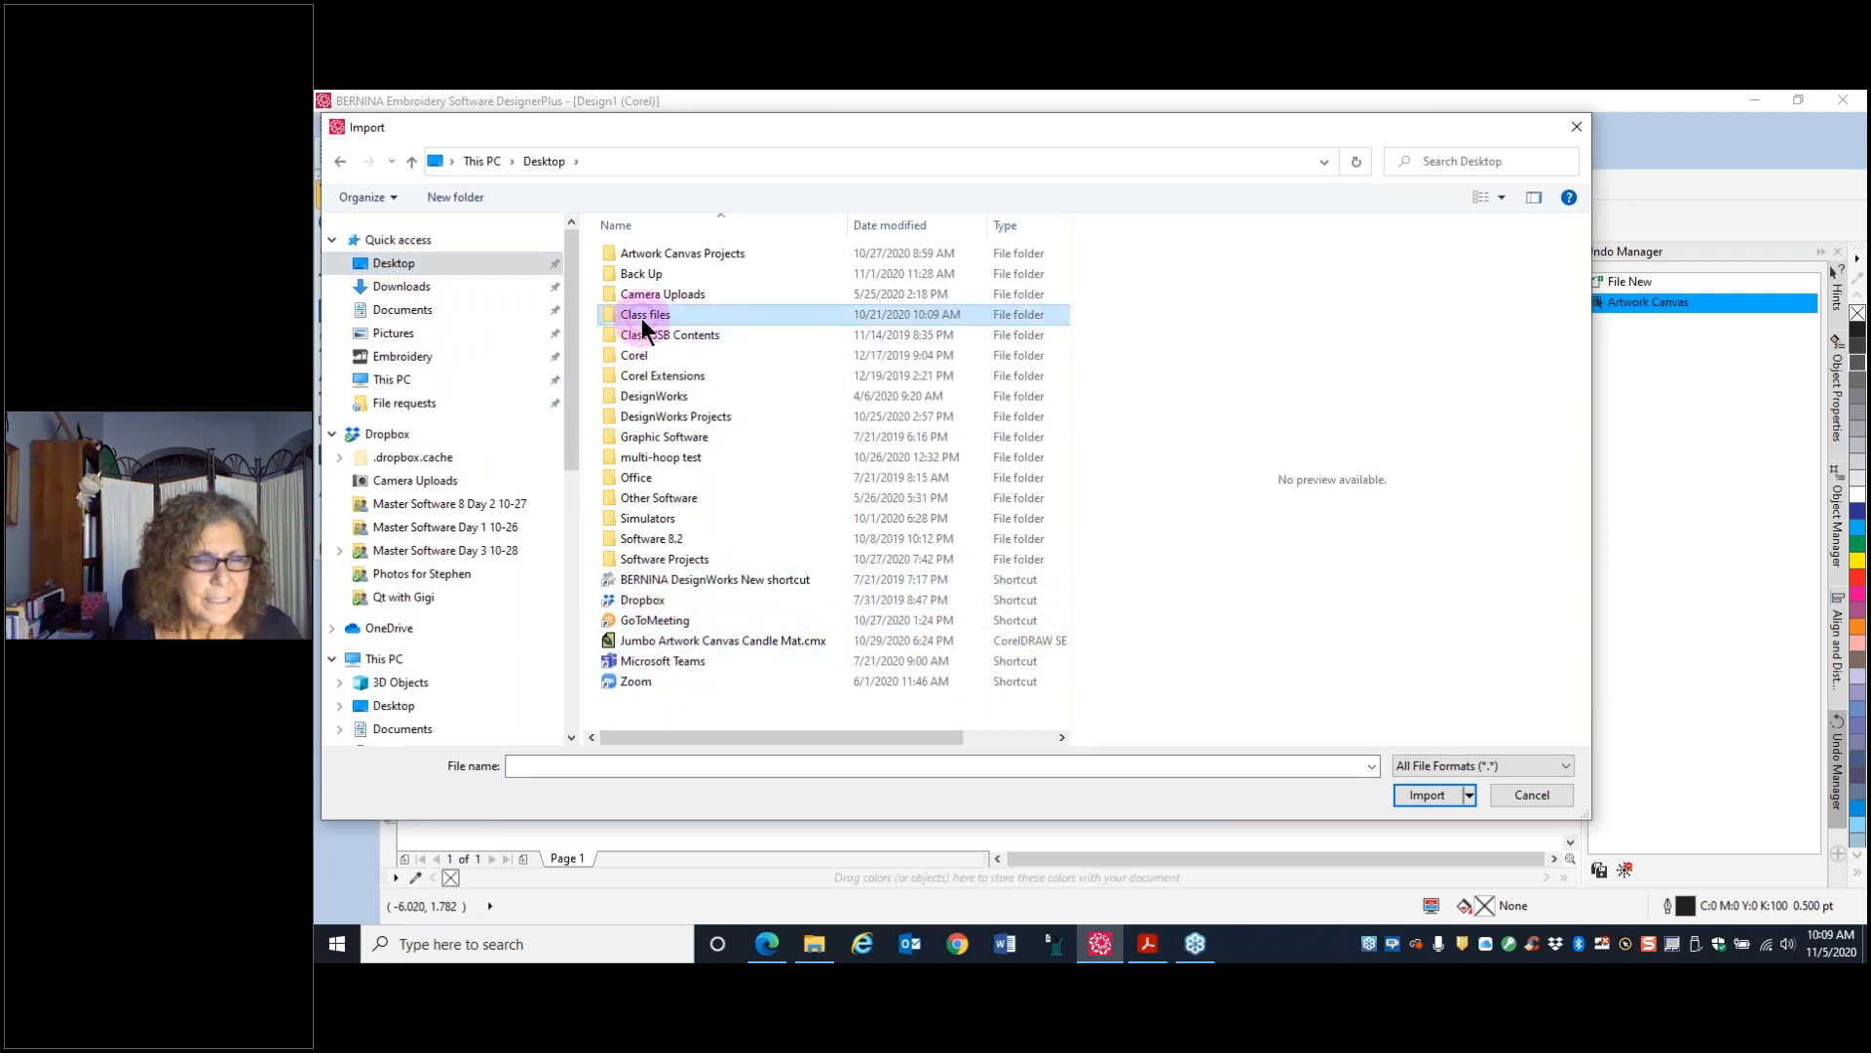
click(543, 161)
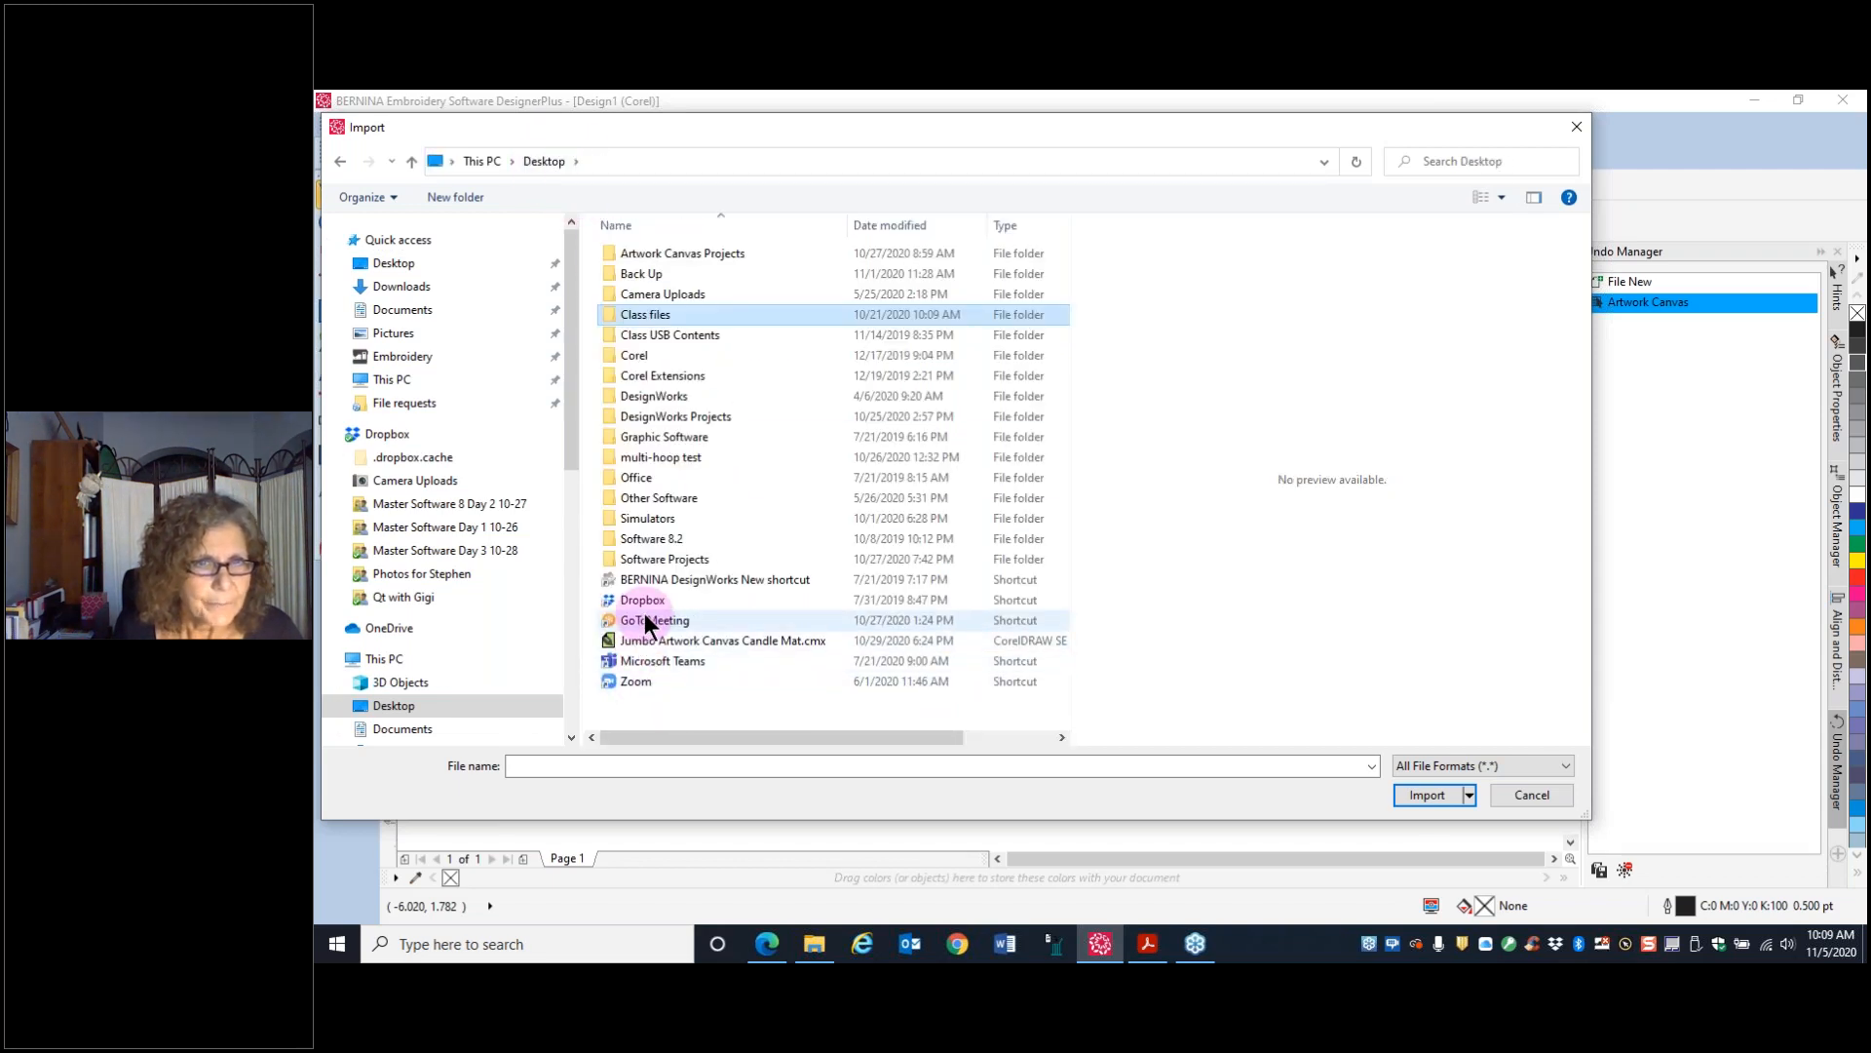
click(817, 645)
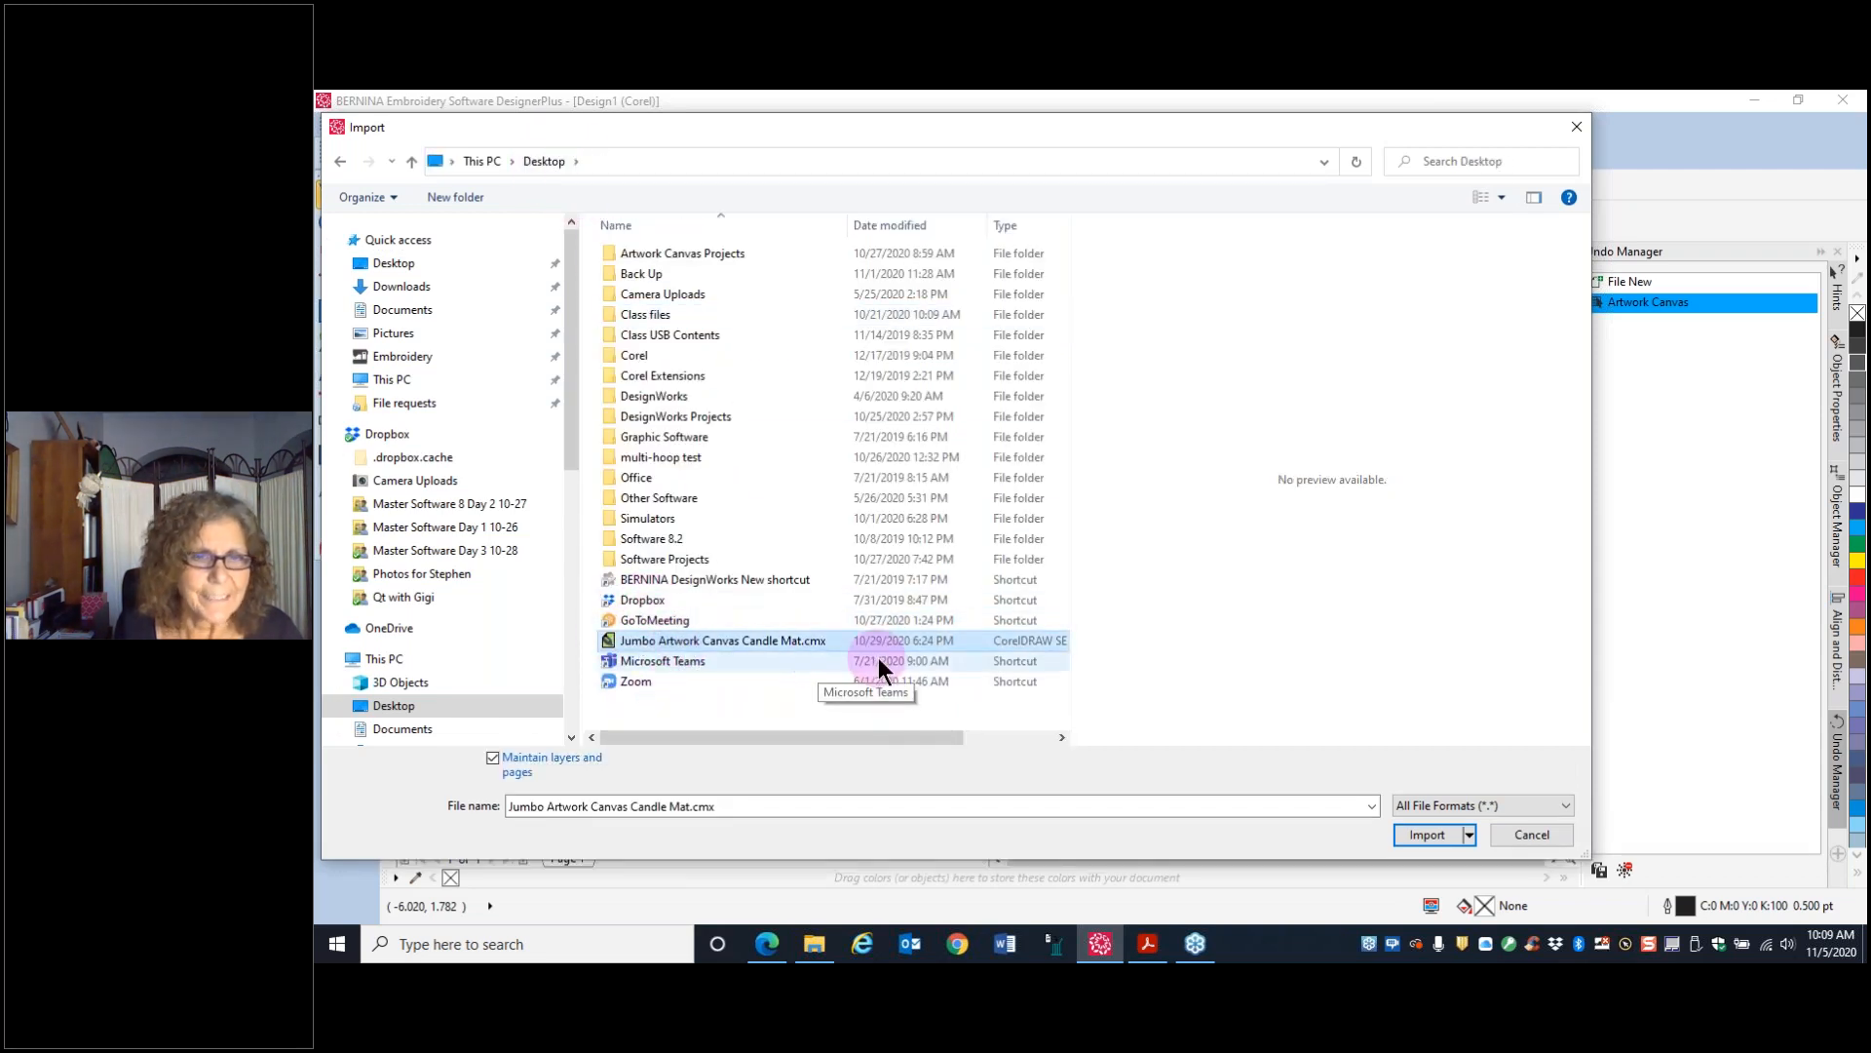
click(1427, 836)
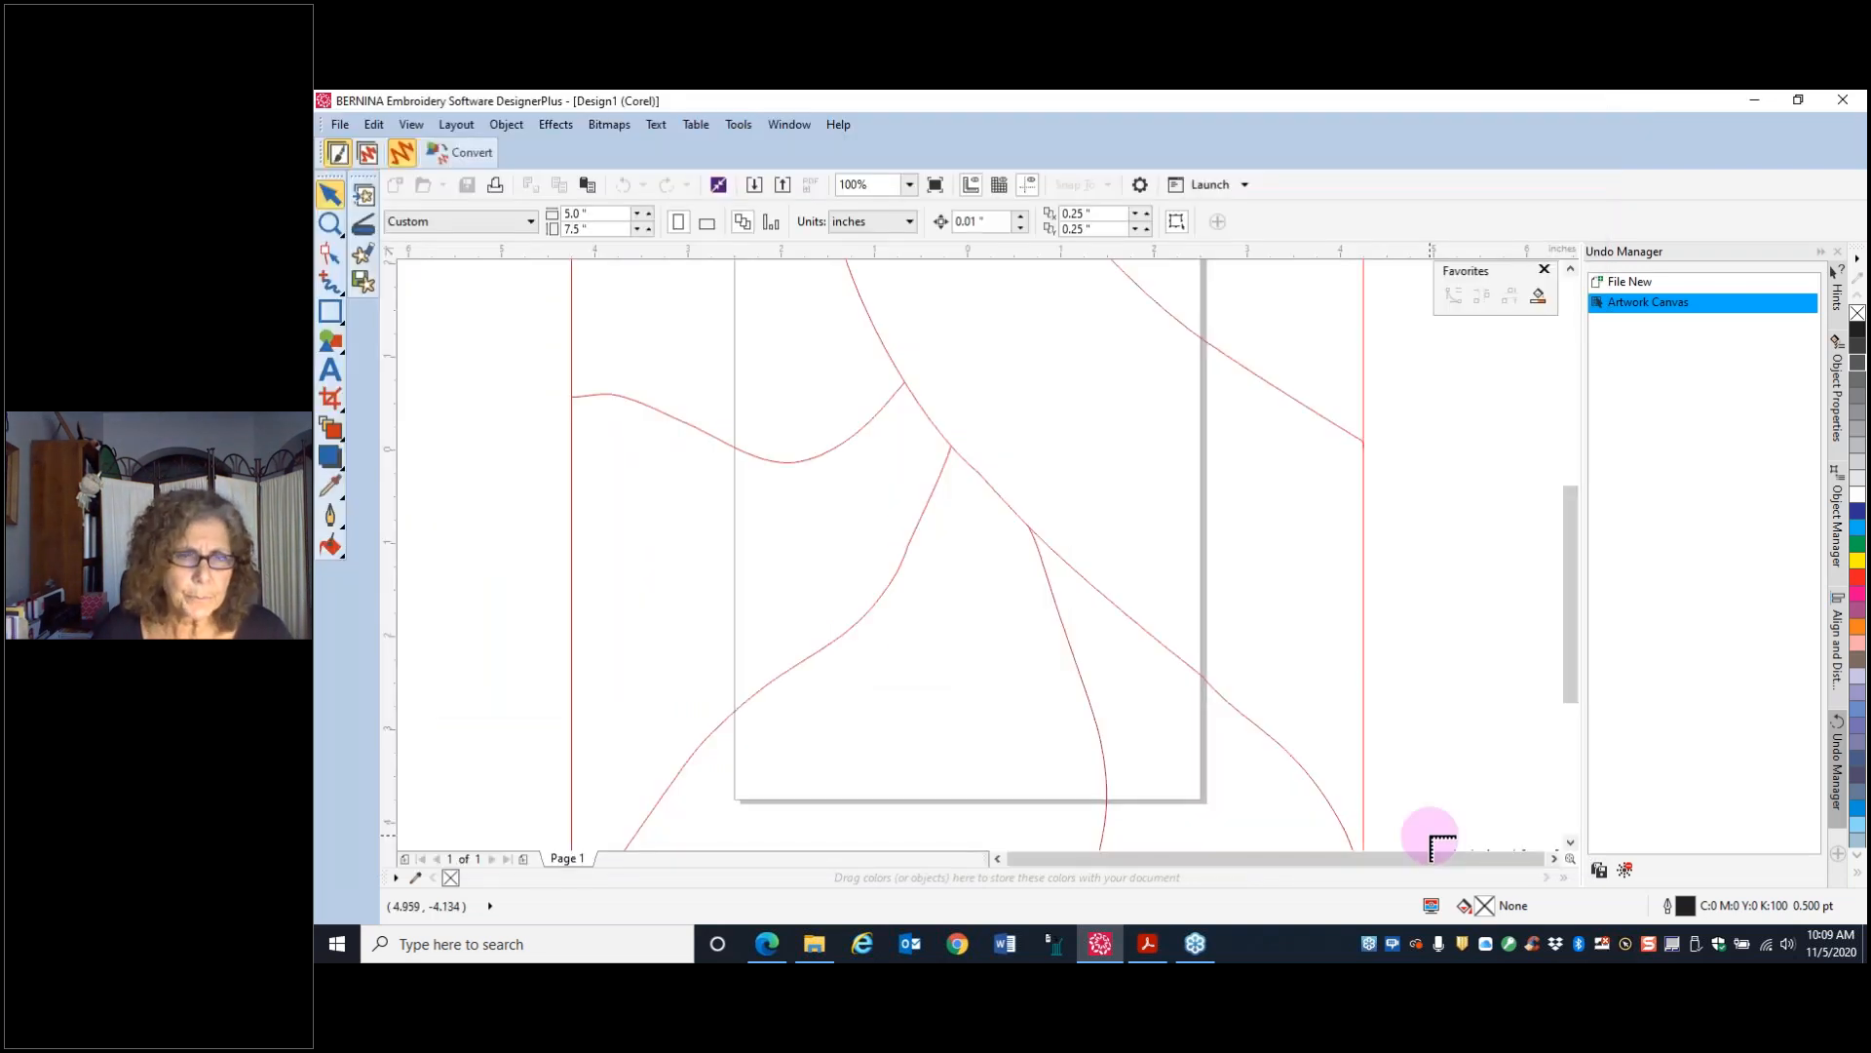
key(Return)
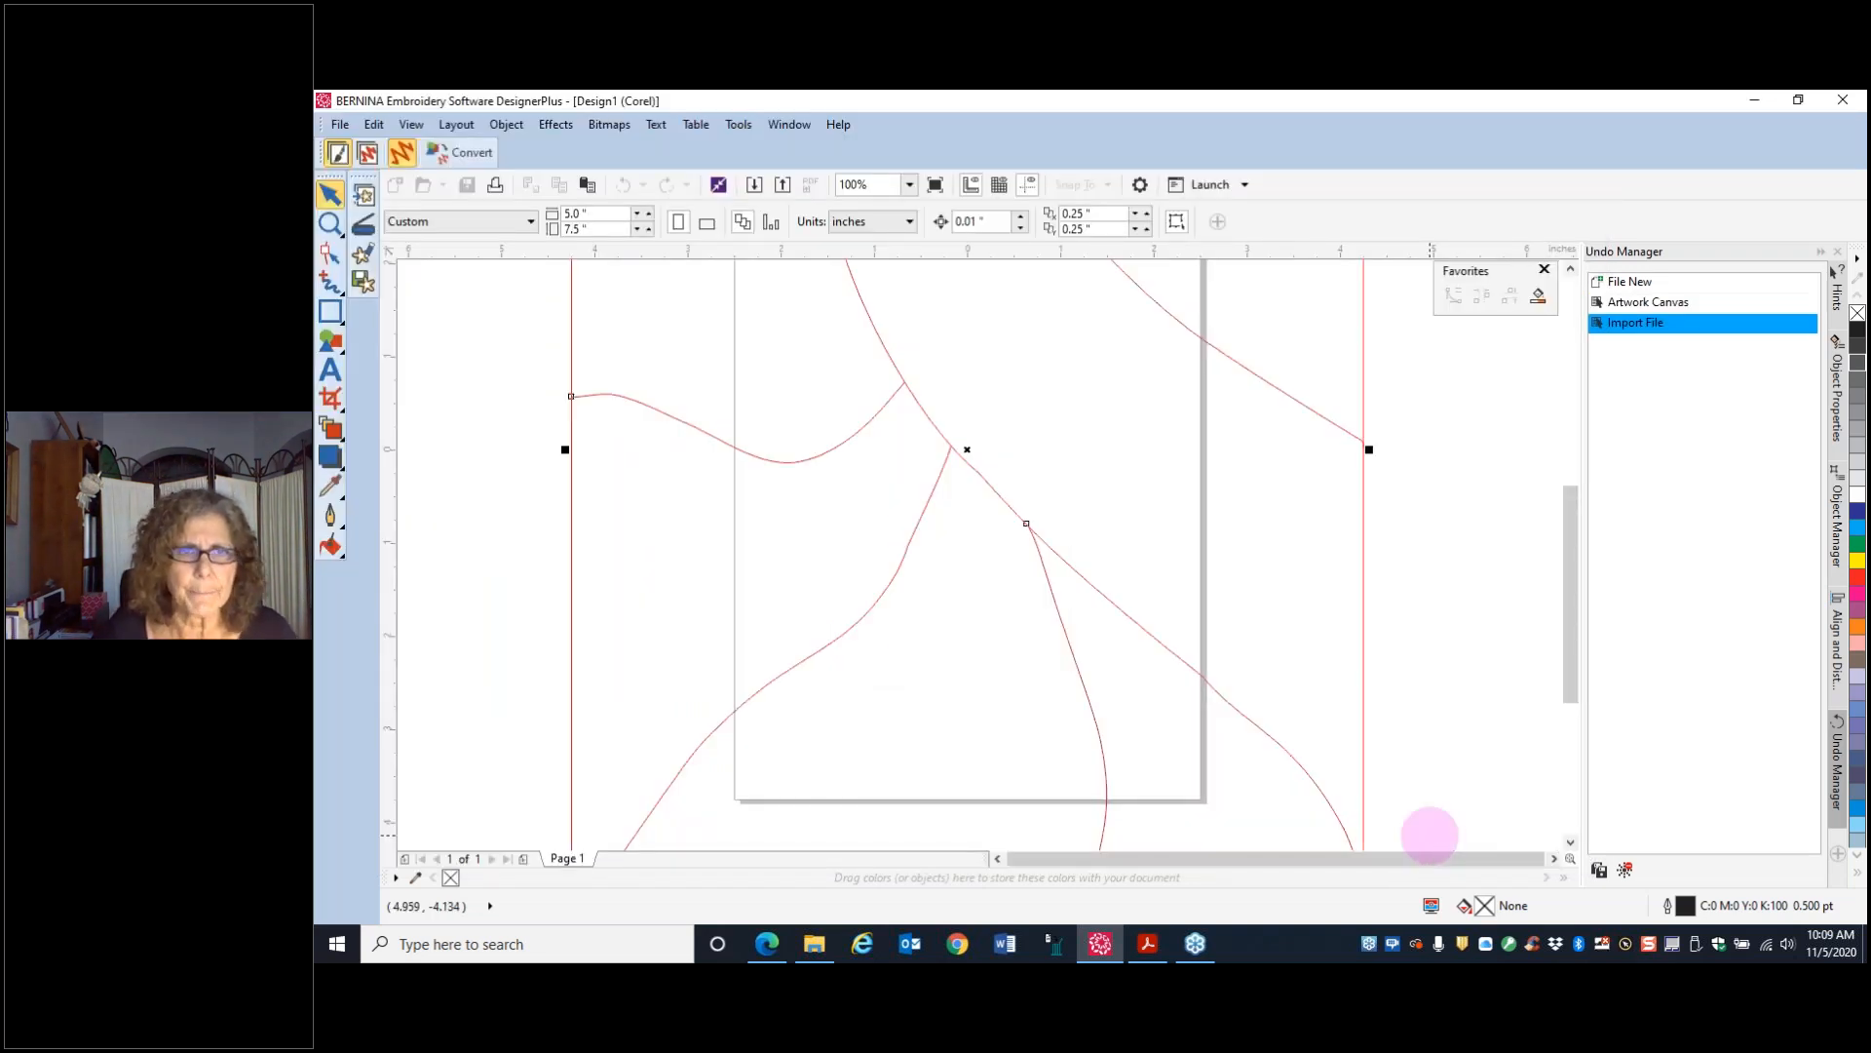
- Rotate the imported candle mat outline by 90 degrees
scroll(976, 460, down, 3)
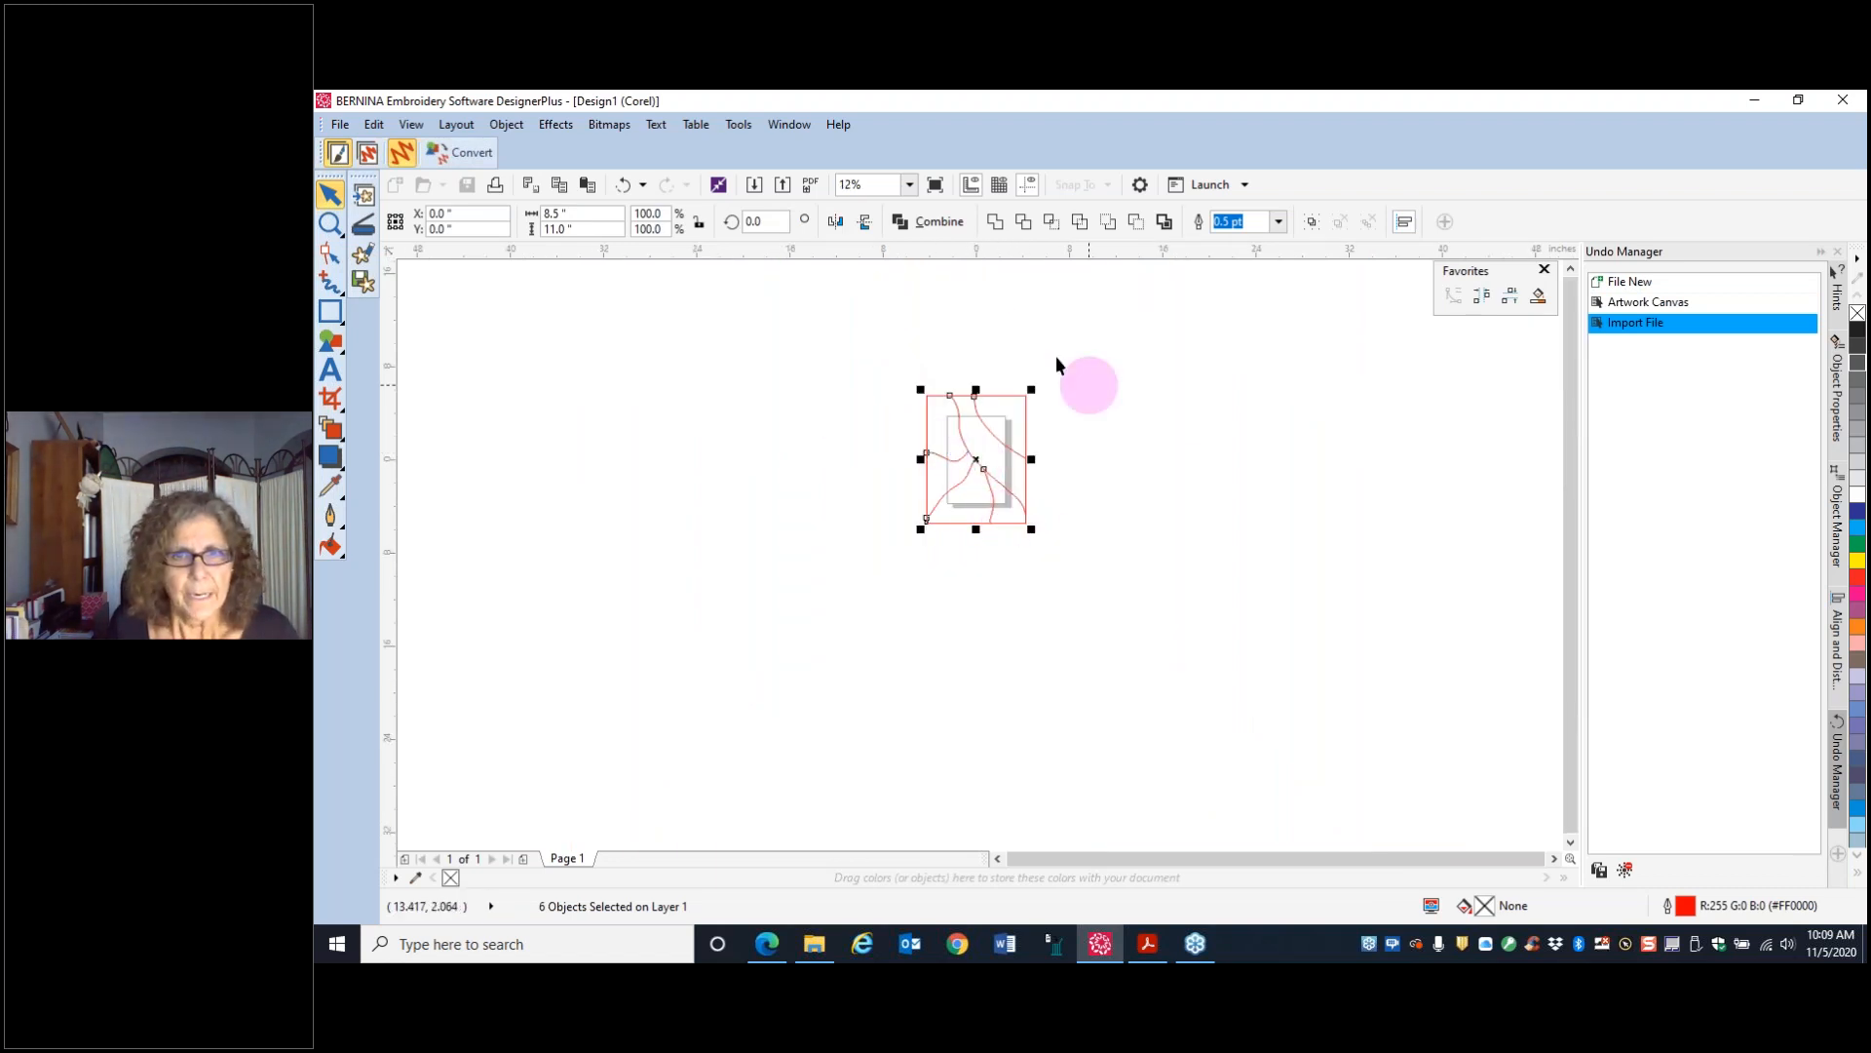
click(767, 221)
text(90)
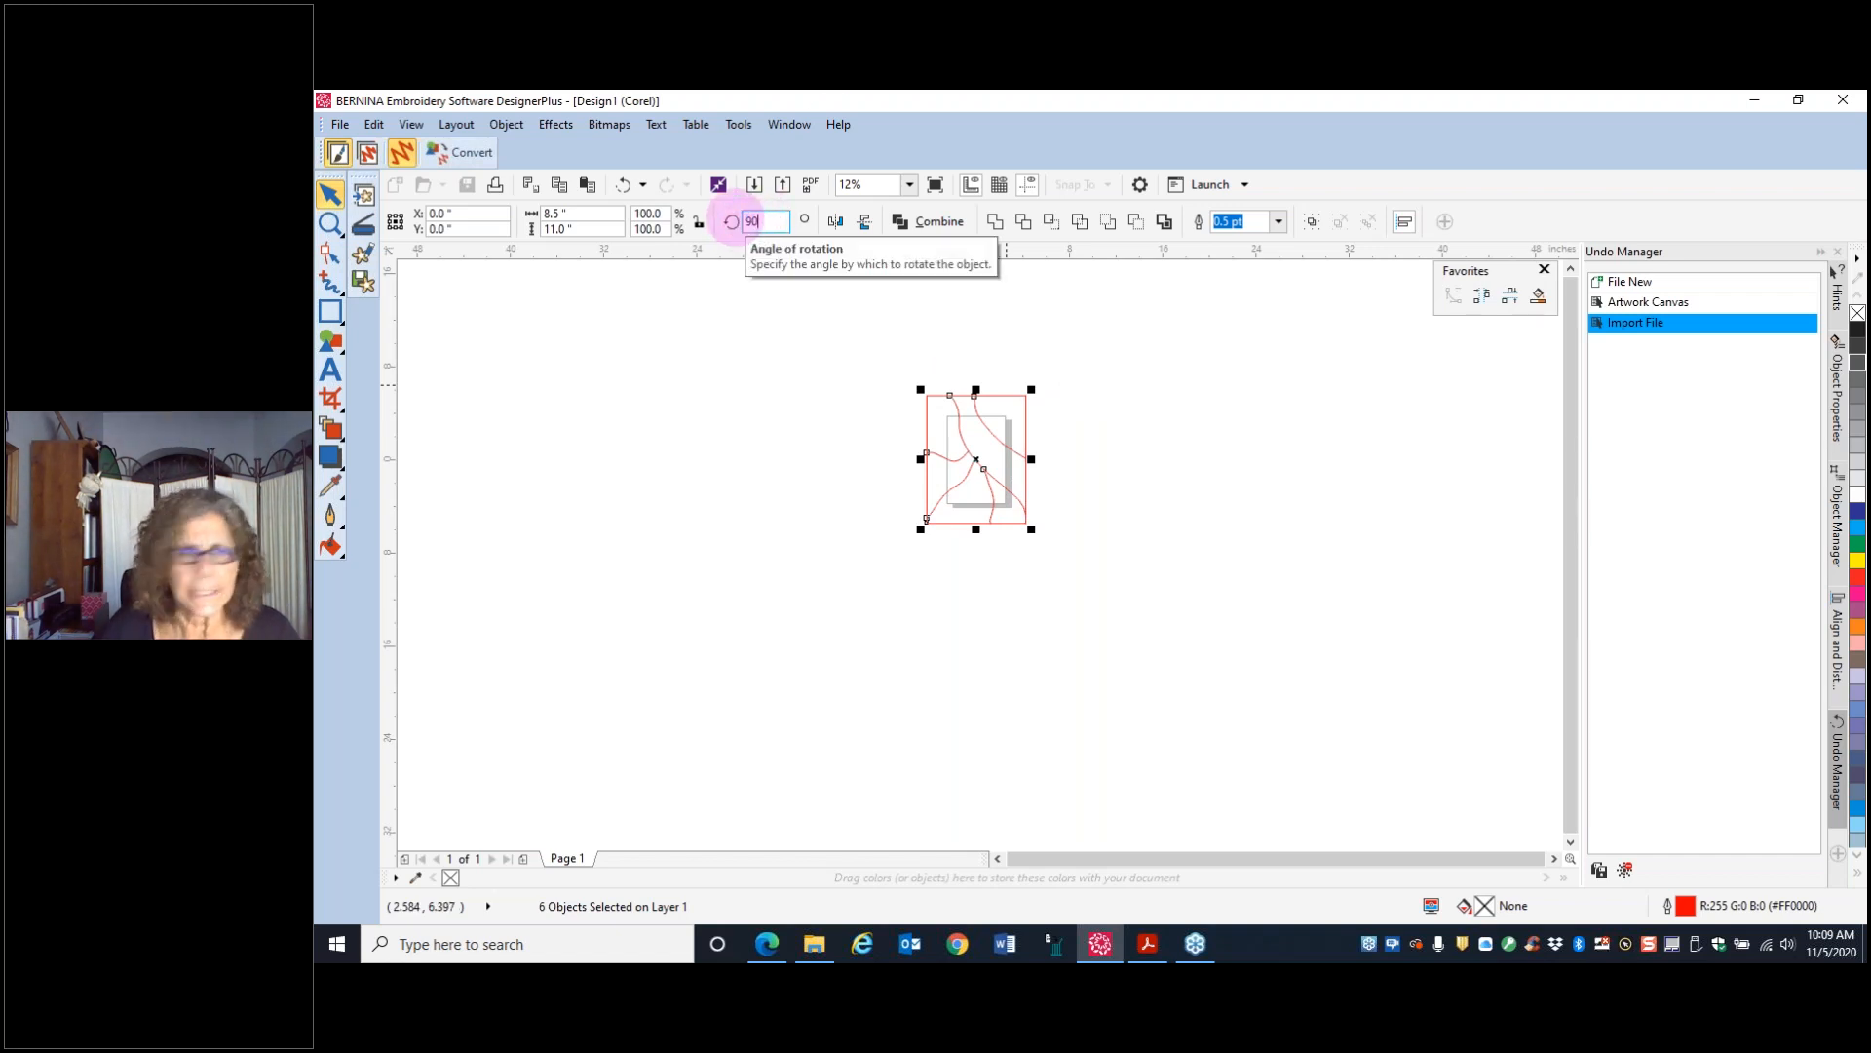
key(Return)
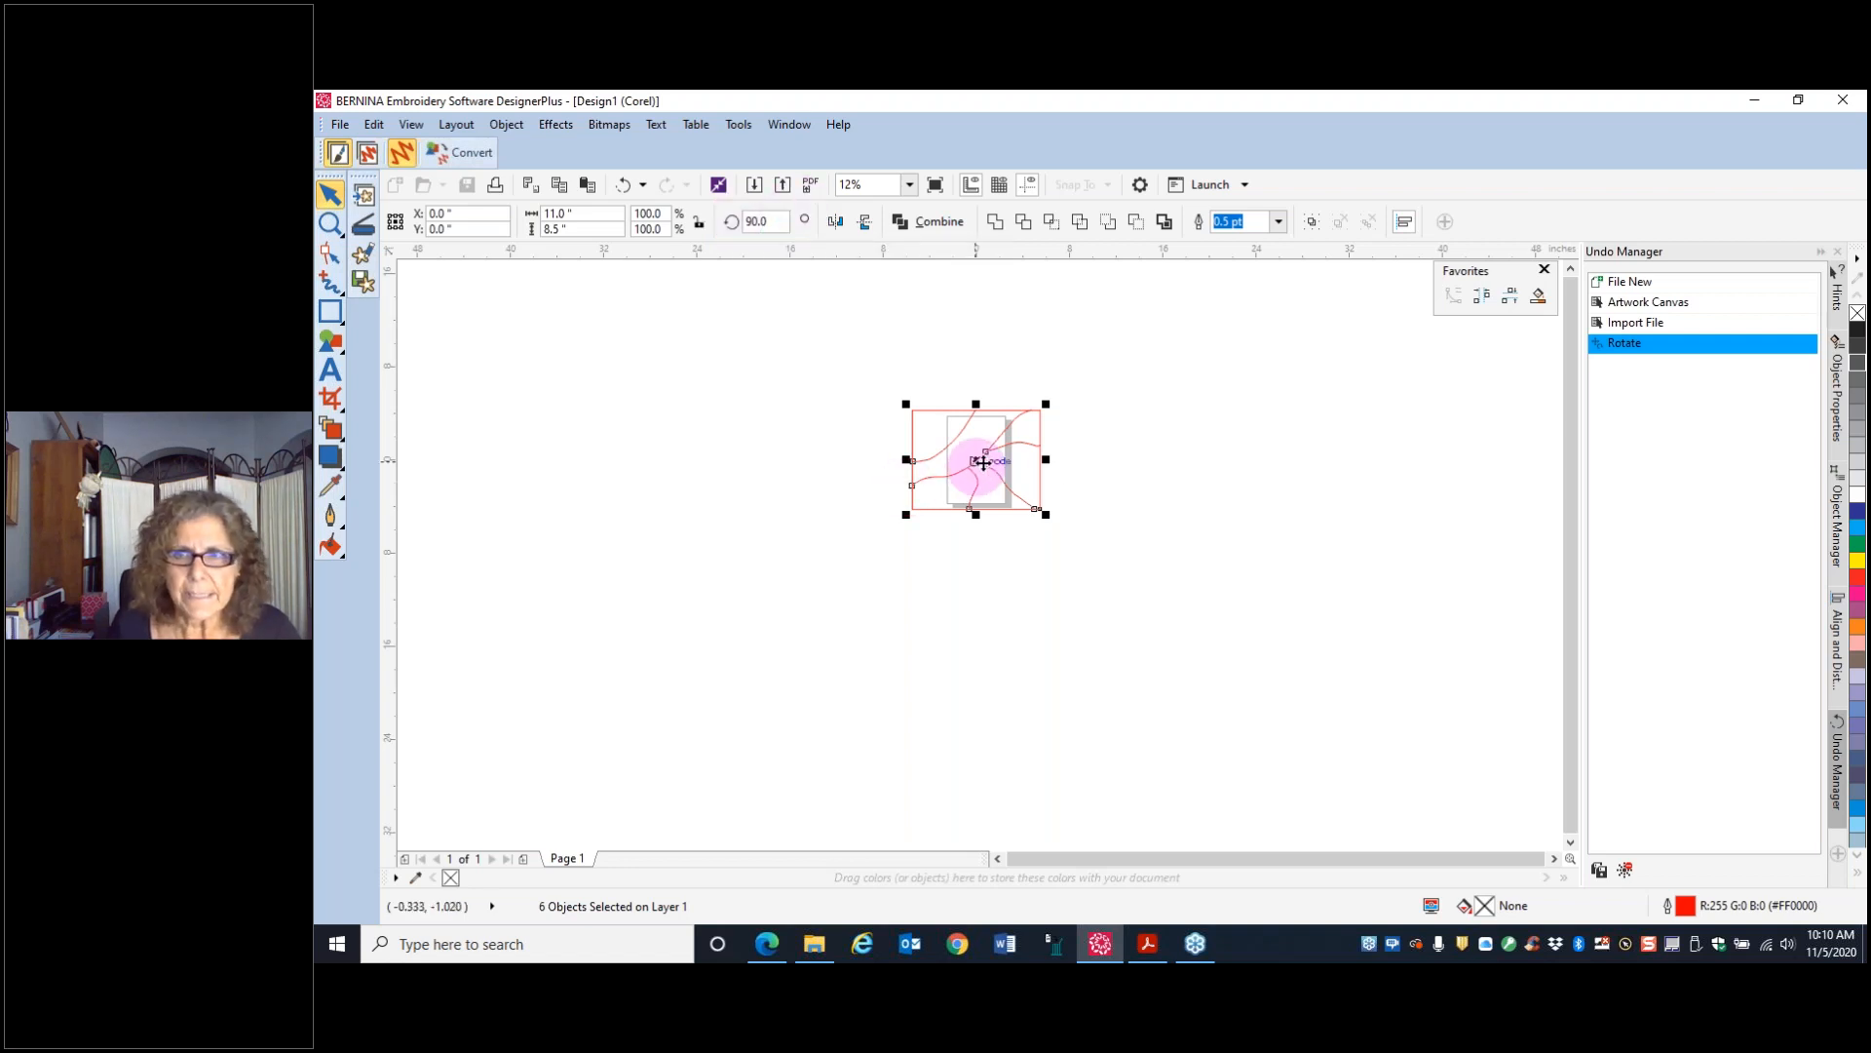
- Group the imported curves and rectangle into one object and lock the group
click(1835, 527)
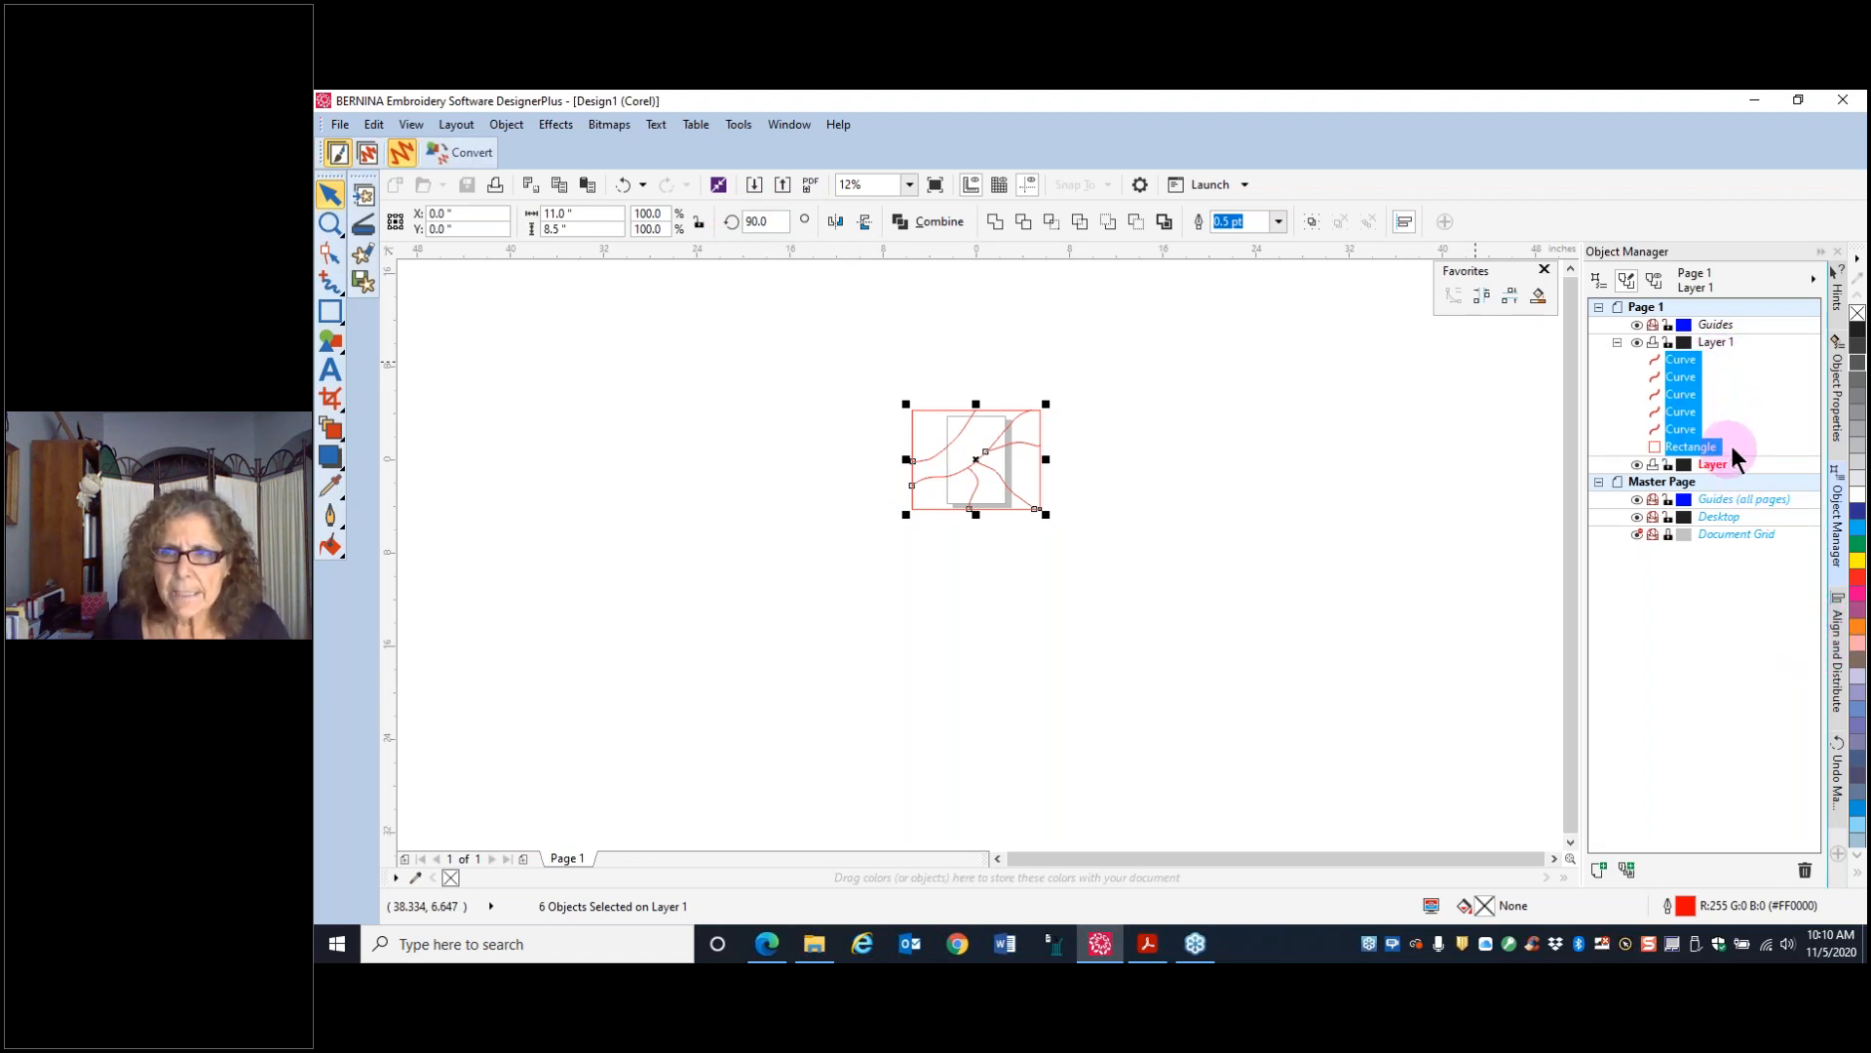
right_click(1679, 396)
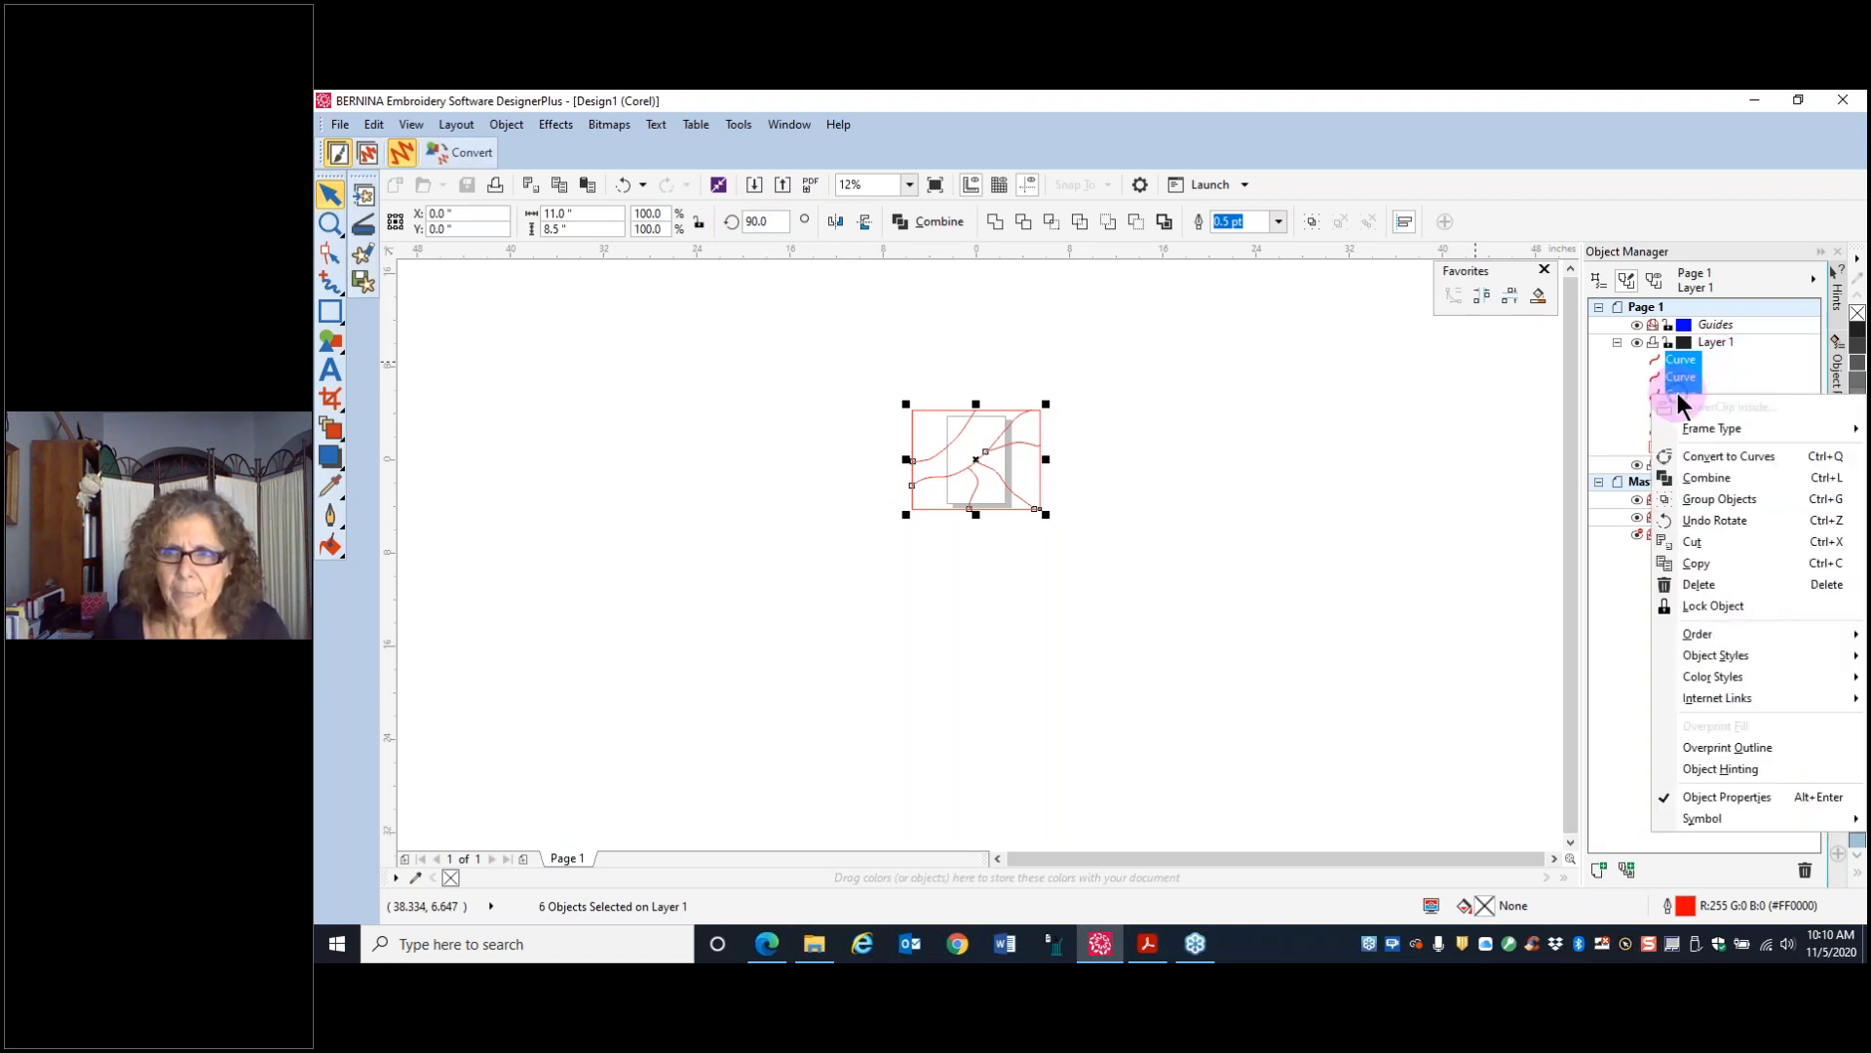
click(1709, 499)
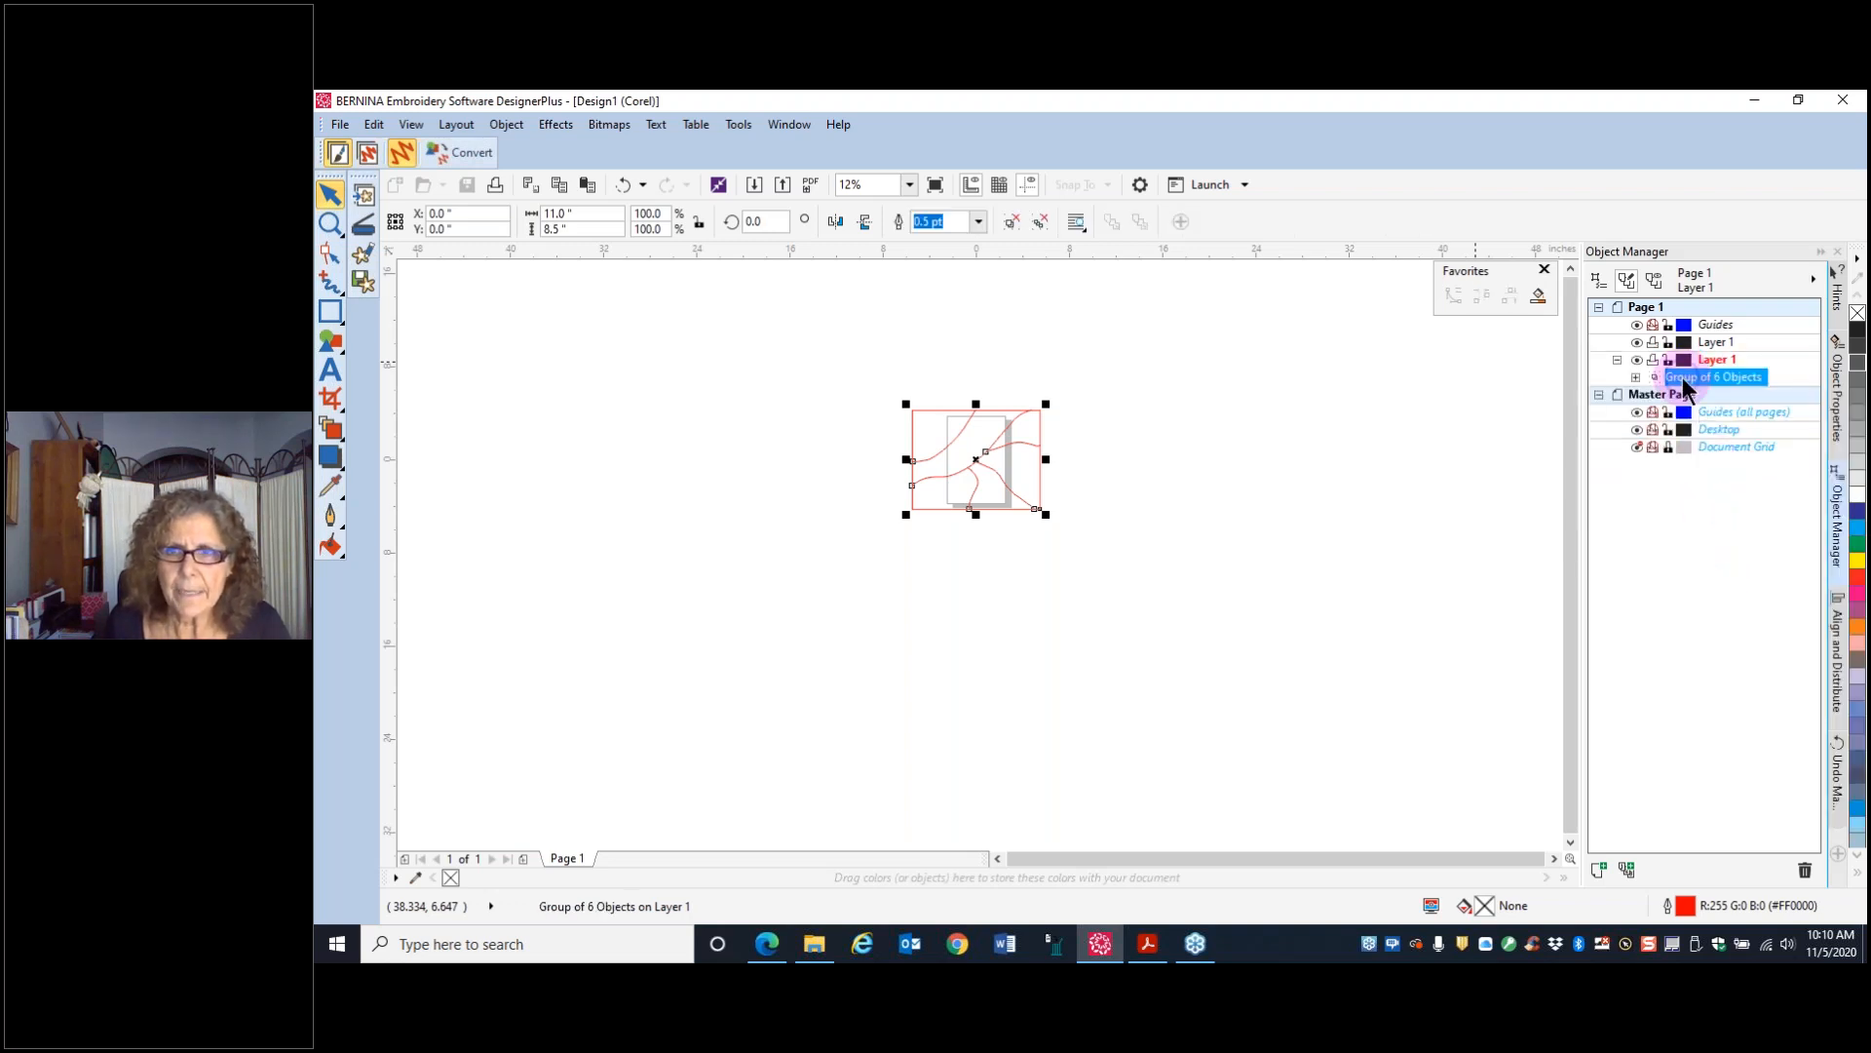
right_click(1685, 379)
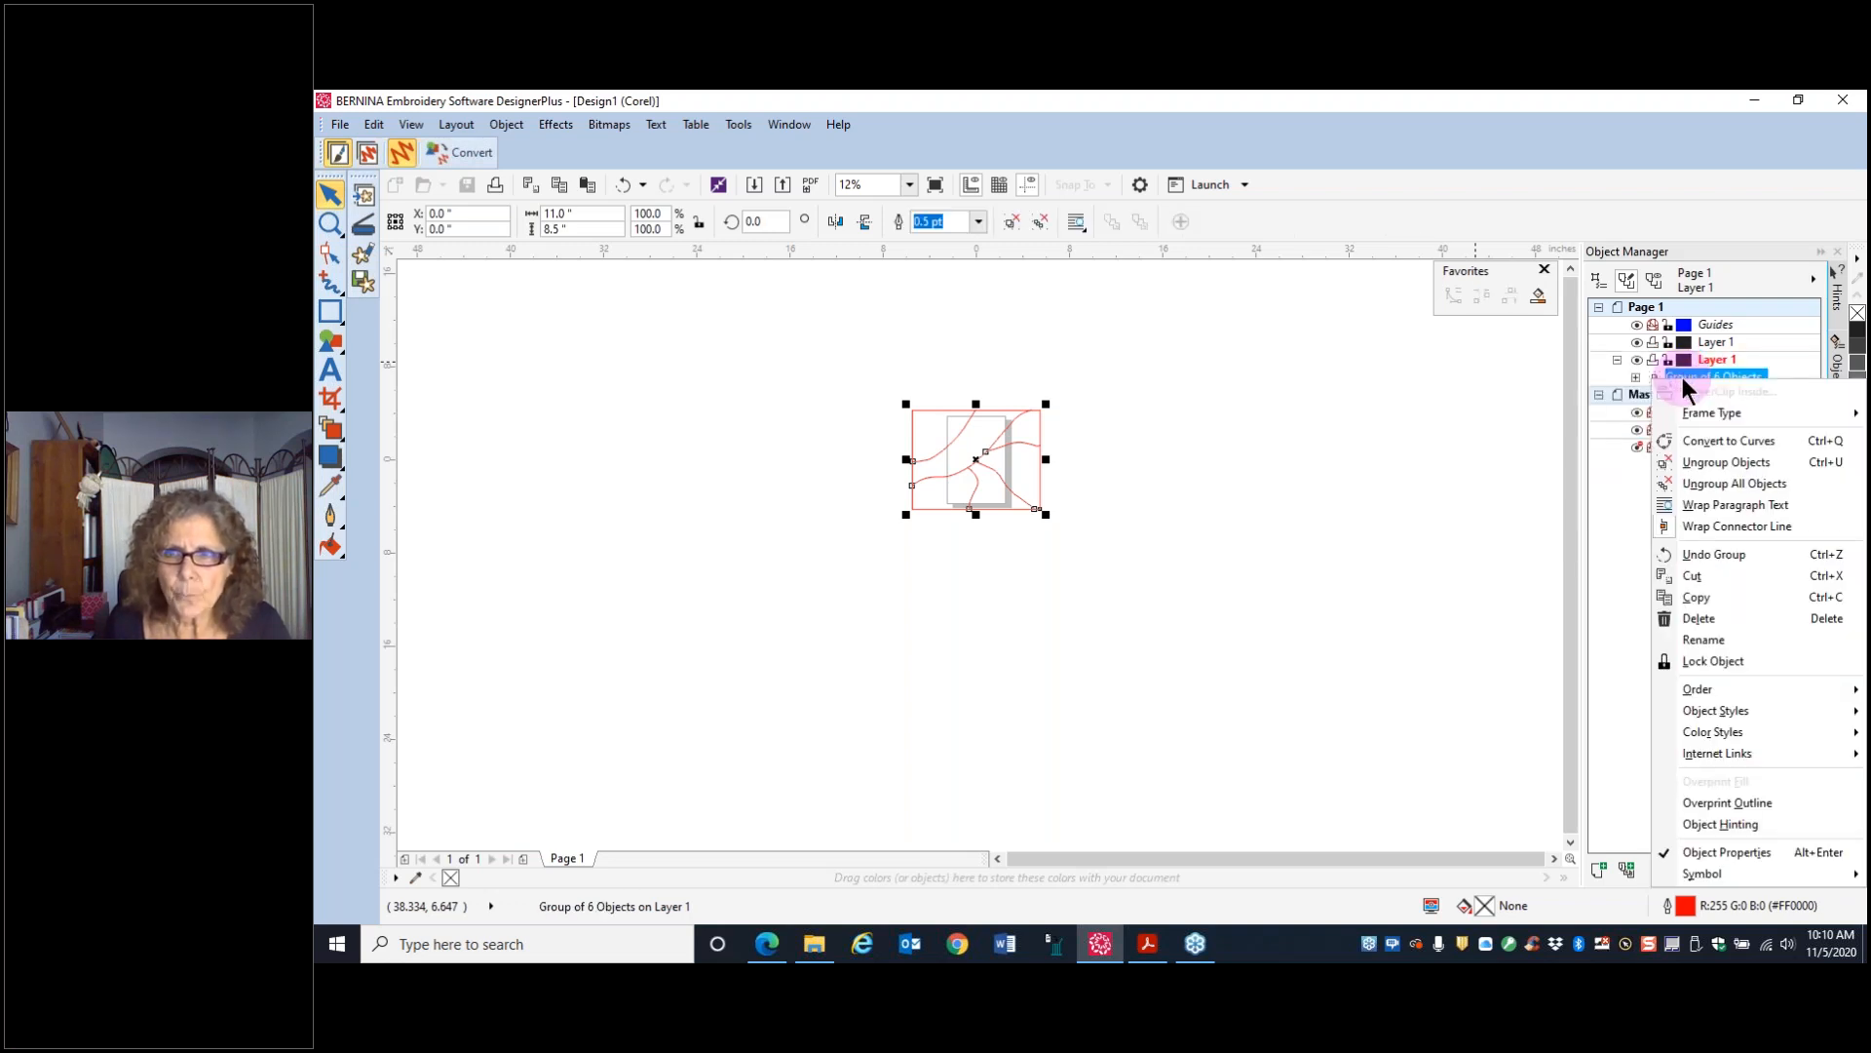
click(1707, 660)
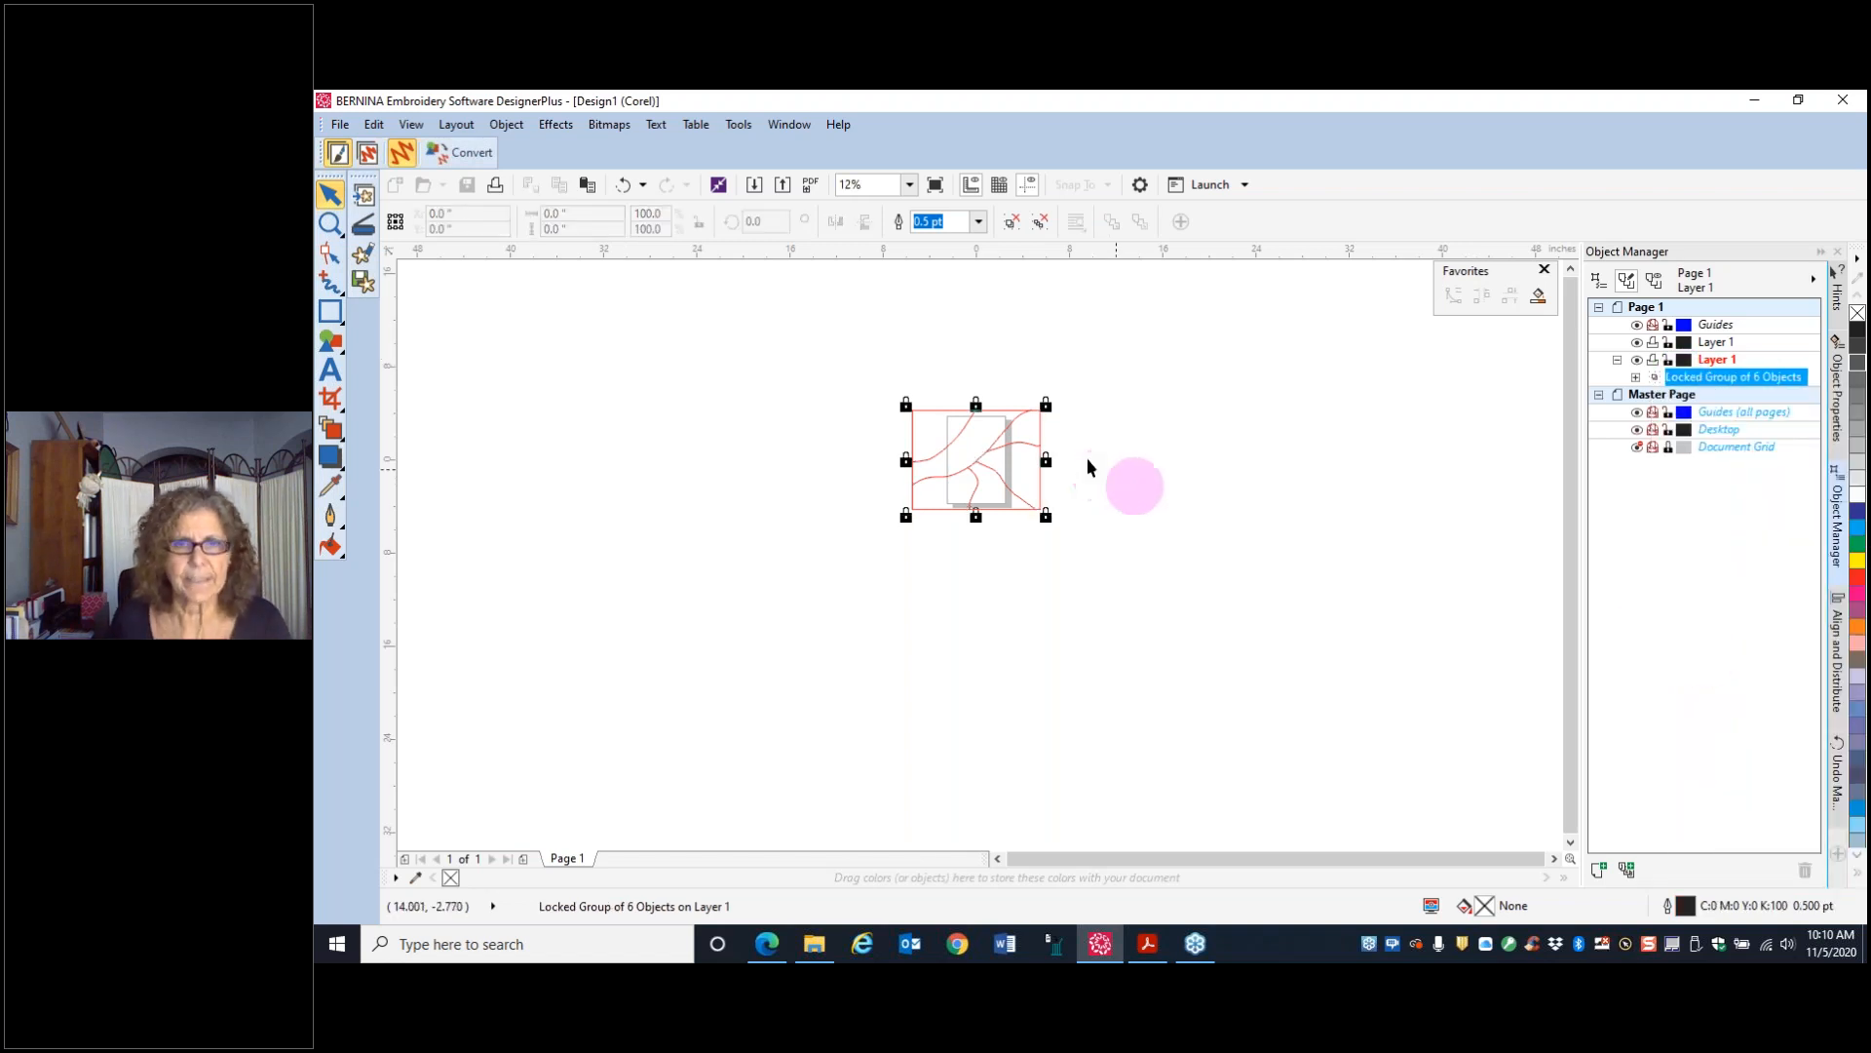
- Draw a symmetrical spiral with 4 revolutions, about 2.8 by 2.9 inches, in the mat's upper-left section
scroll(1000, 414, up, 2)
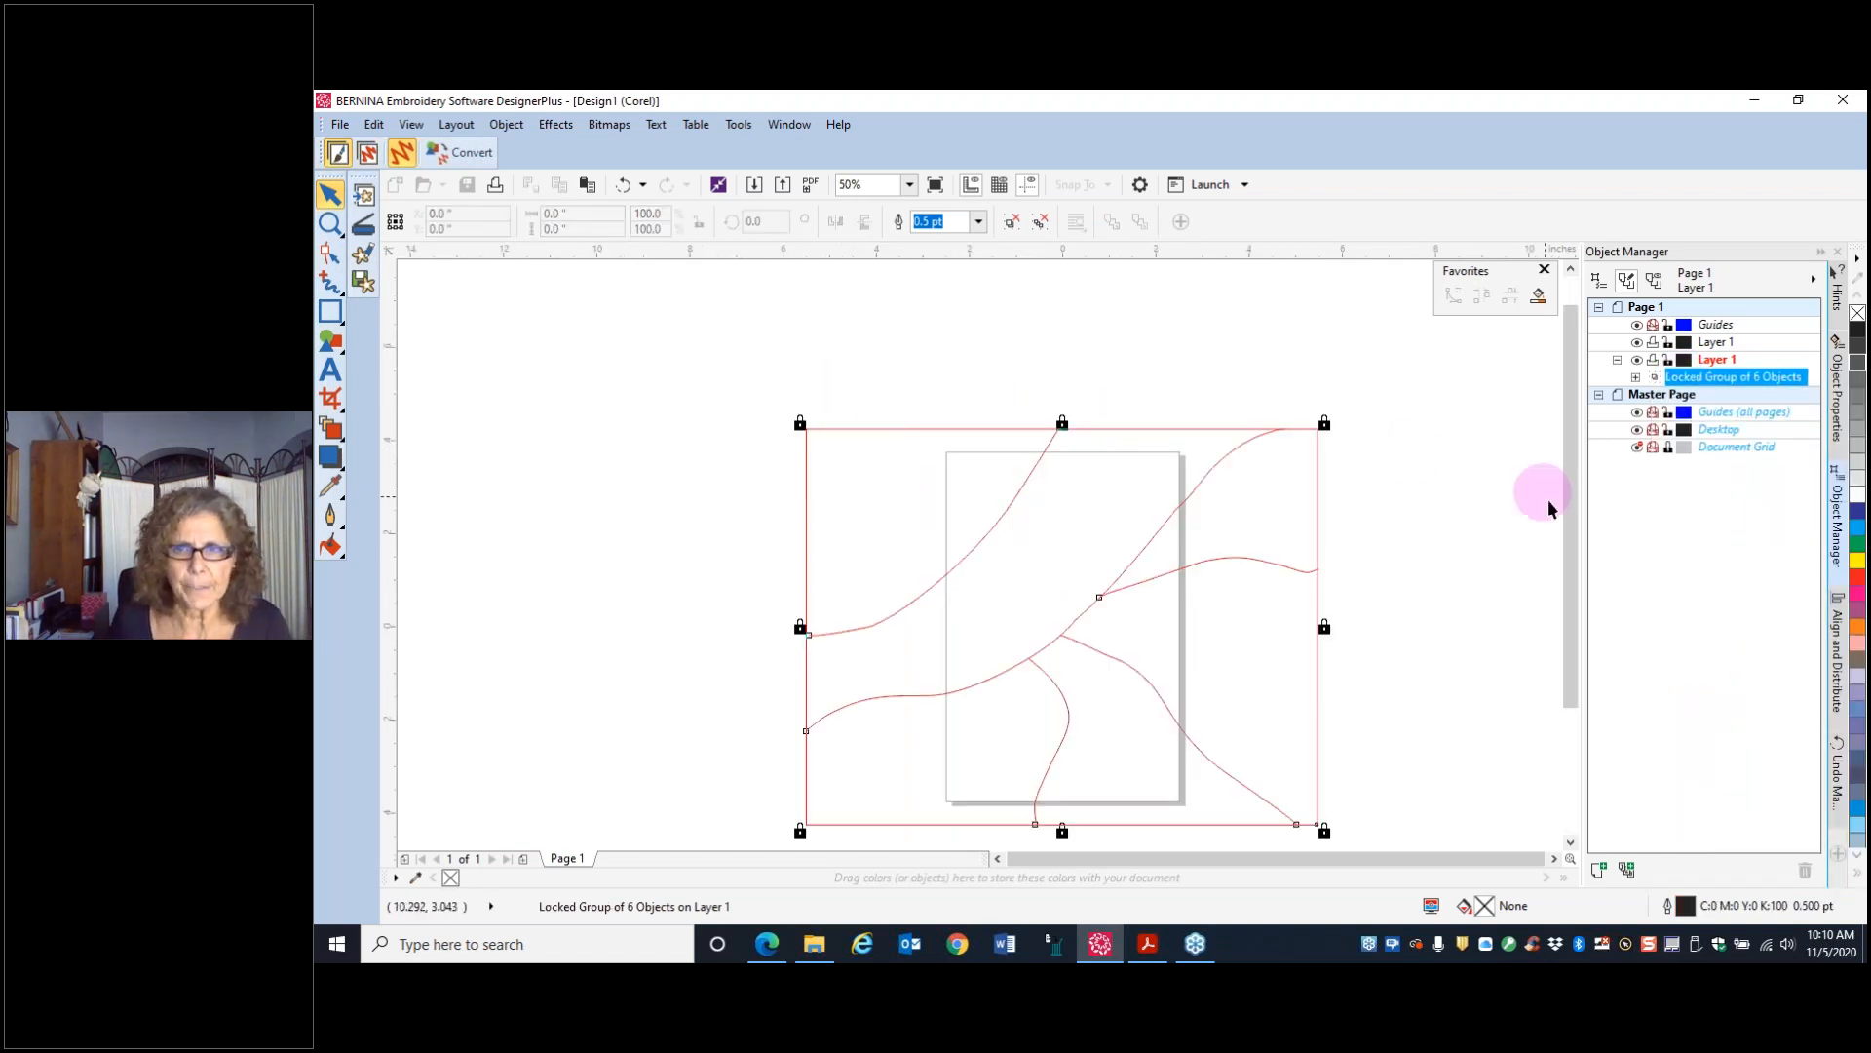
drag(1575, 546, 1582, 587)
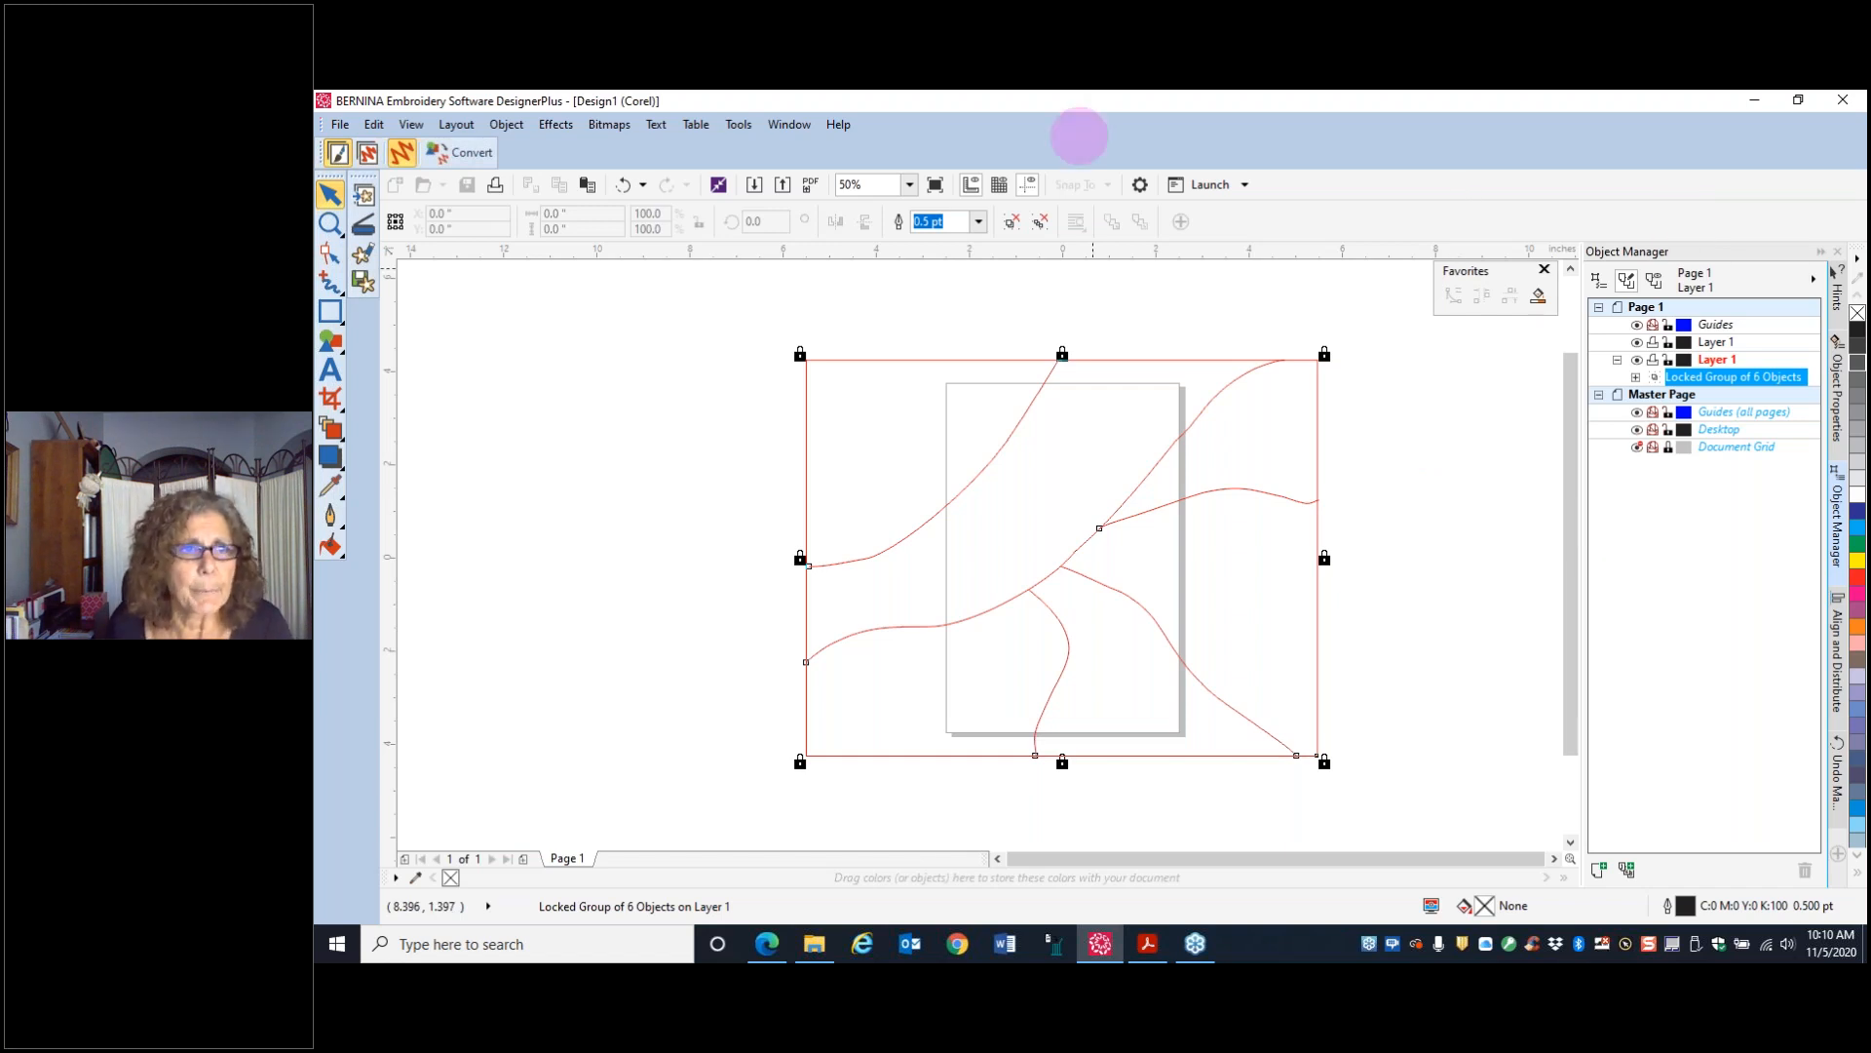
click(332, 314)
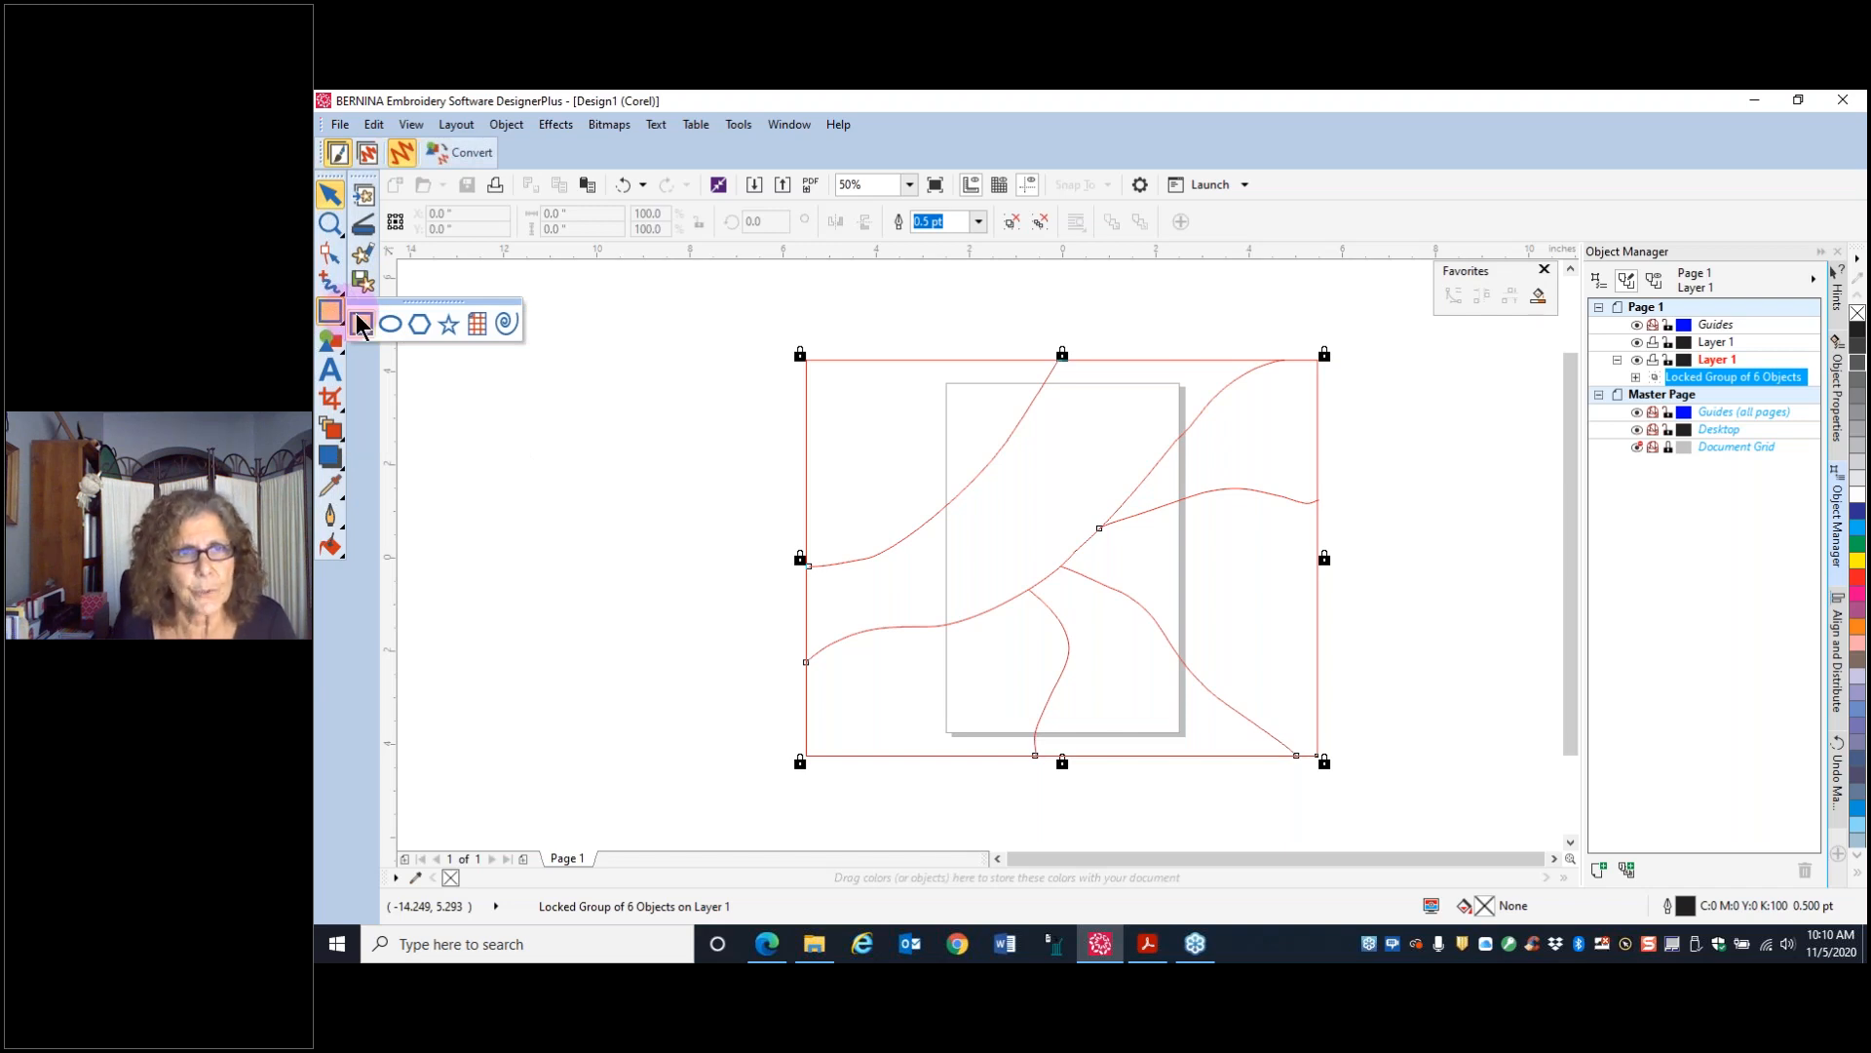
click(506, 329)
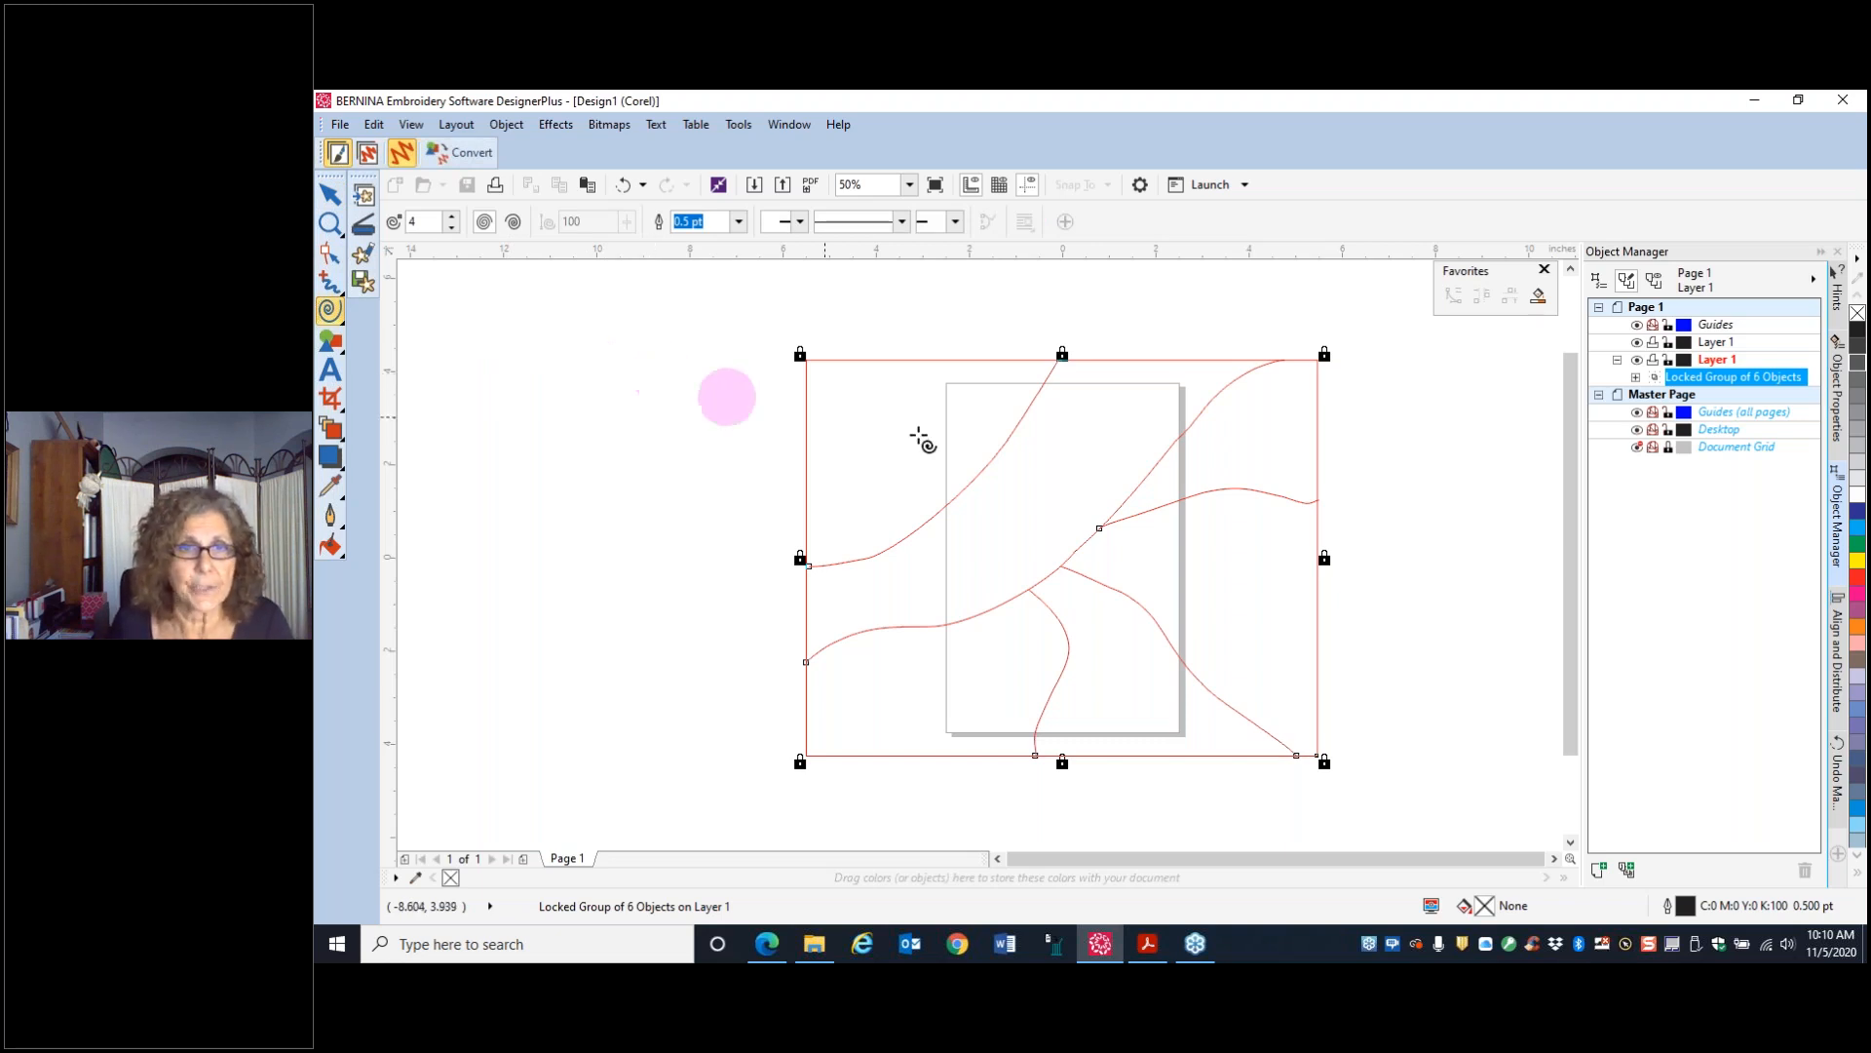
drag(829, 376, 960, 515)
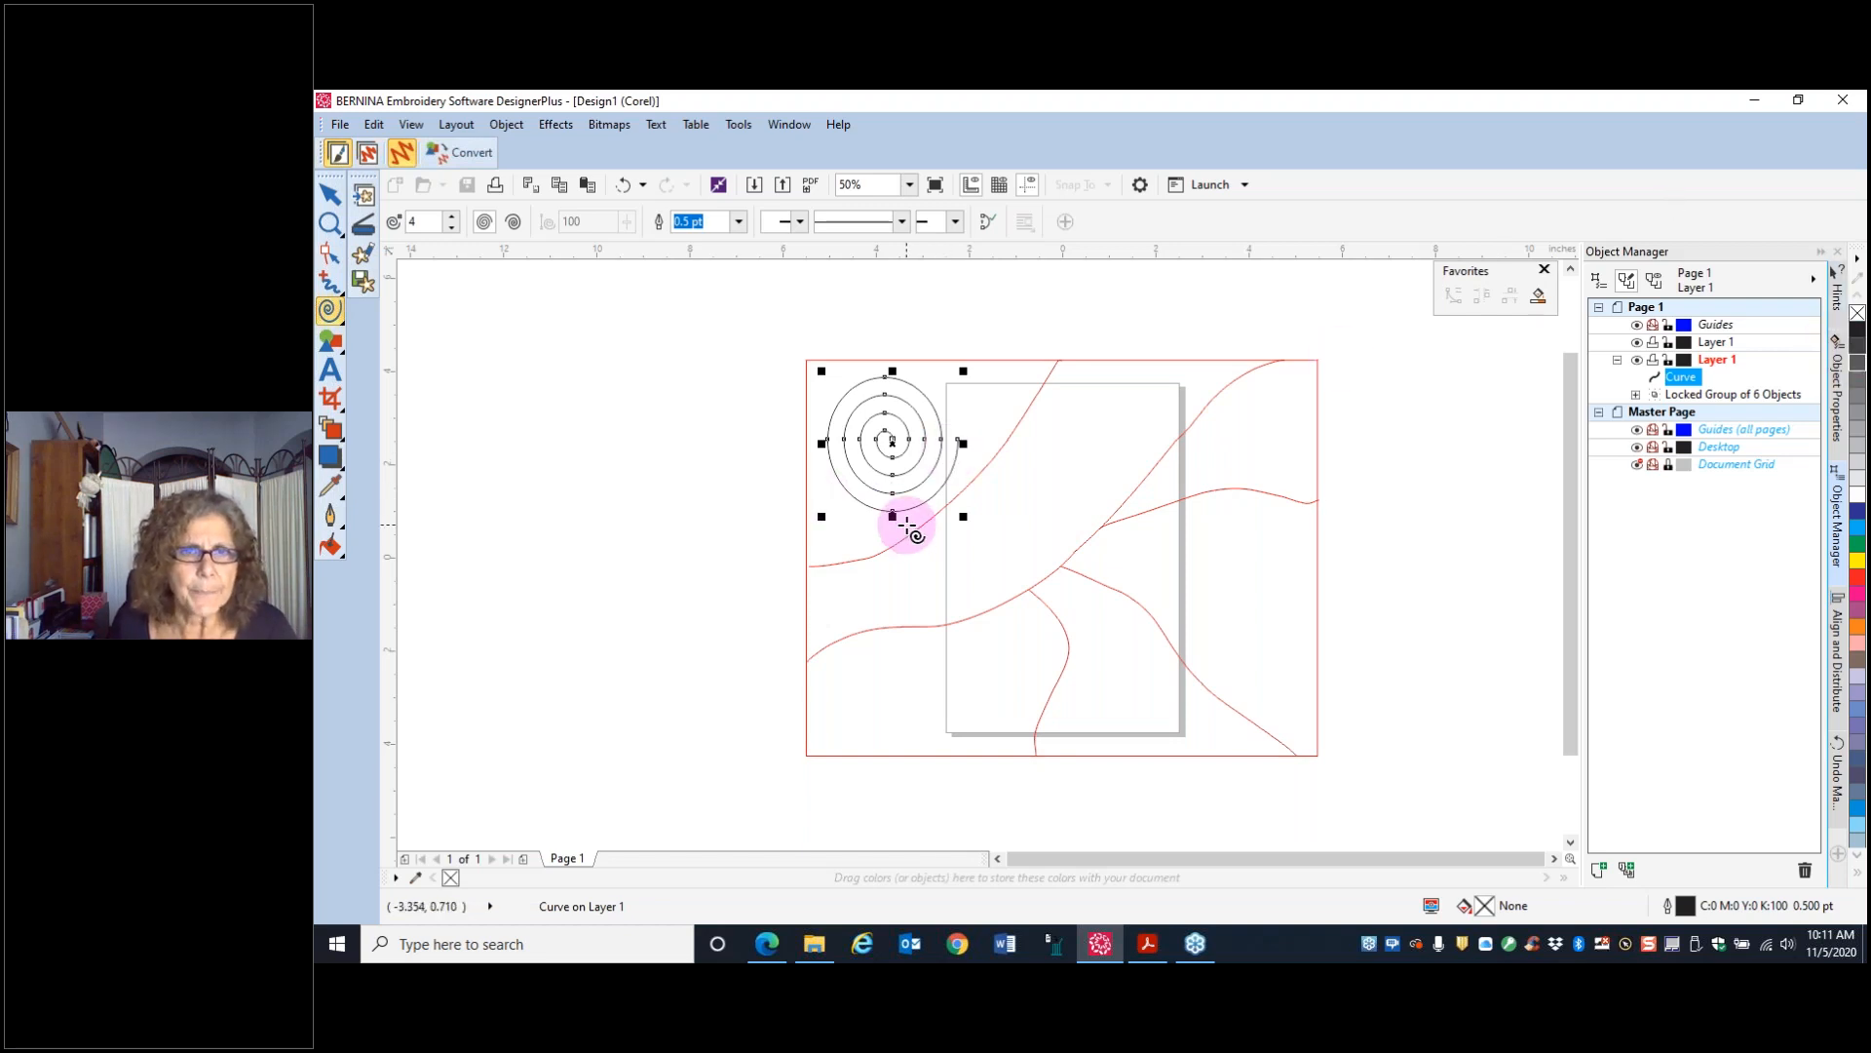
click(332, 198)
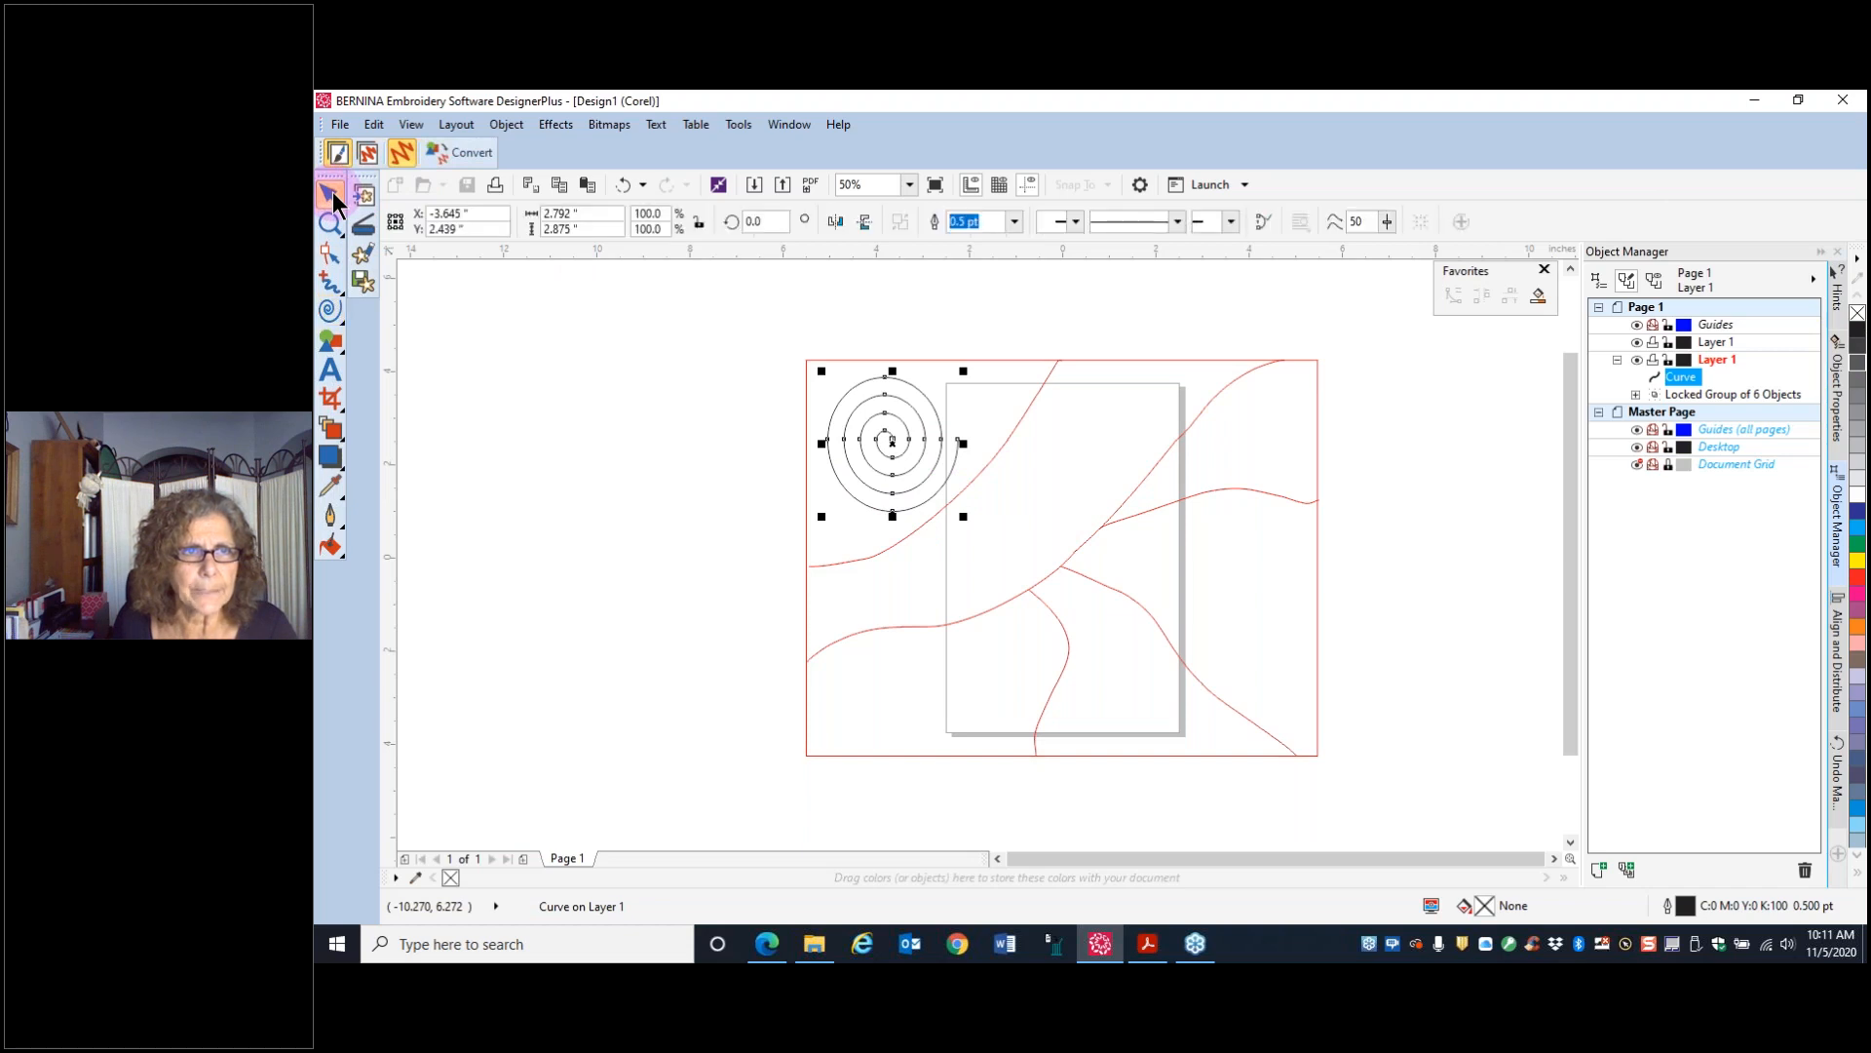
- Reshape the spiral's outermost loop by moving its top and left nodes outward and stretching its free end up along the diagonal line
click(330, 255)
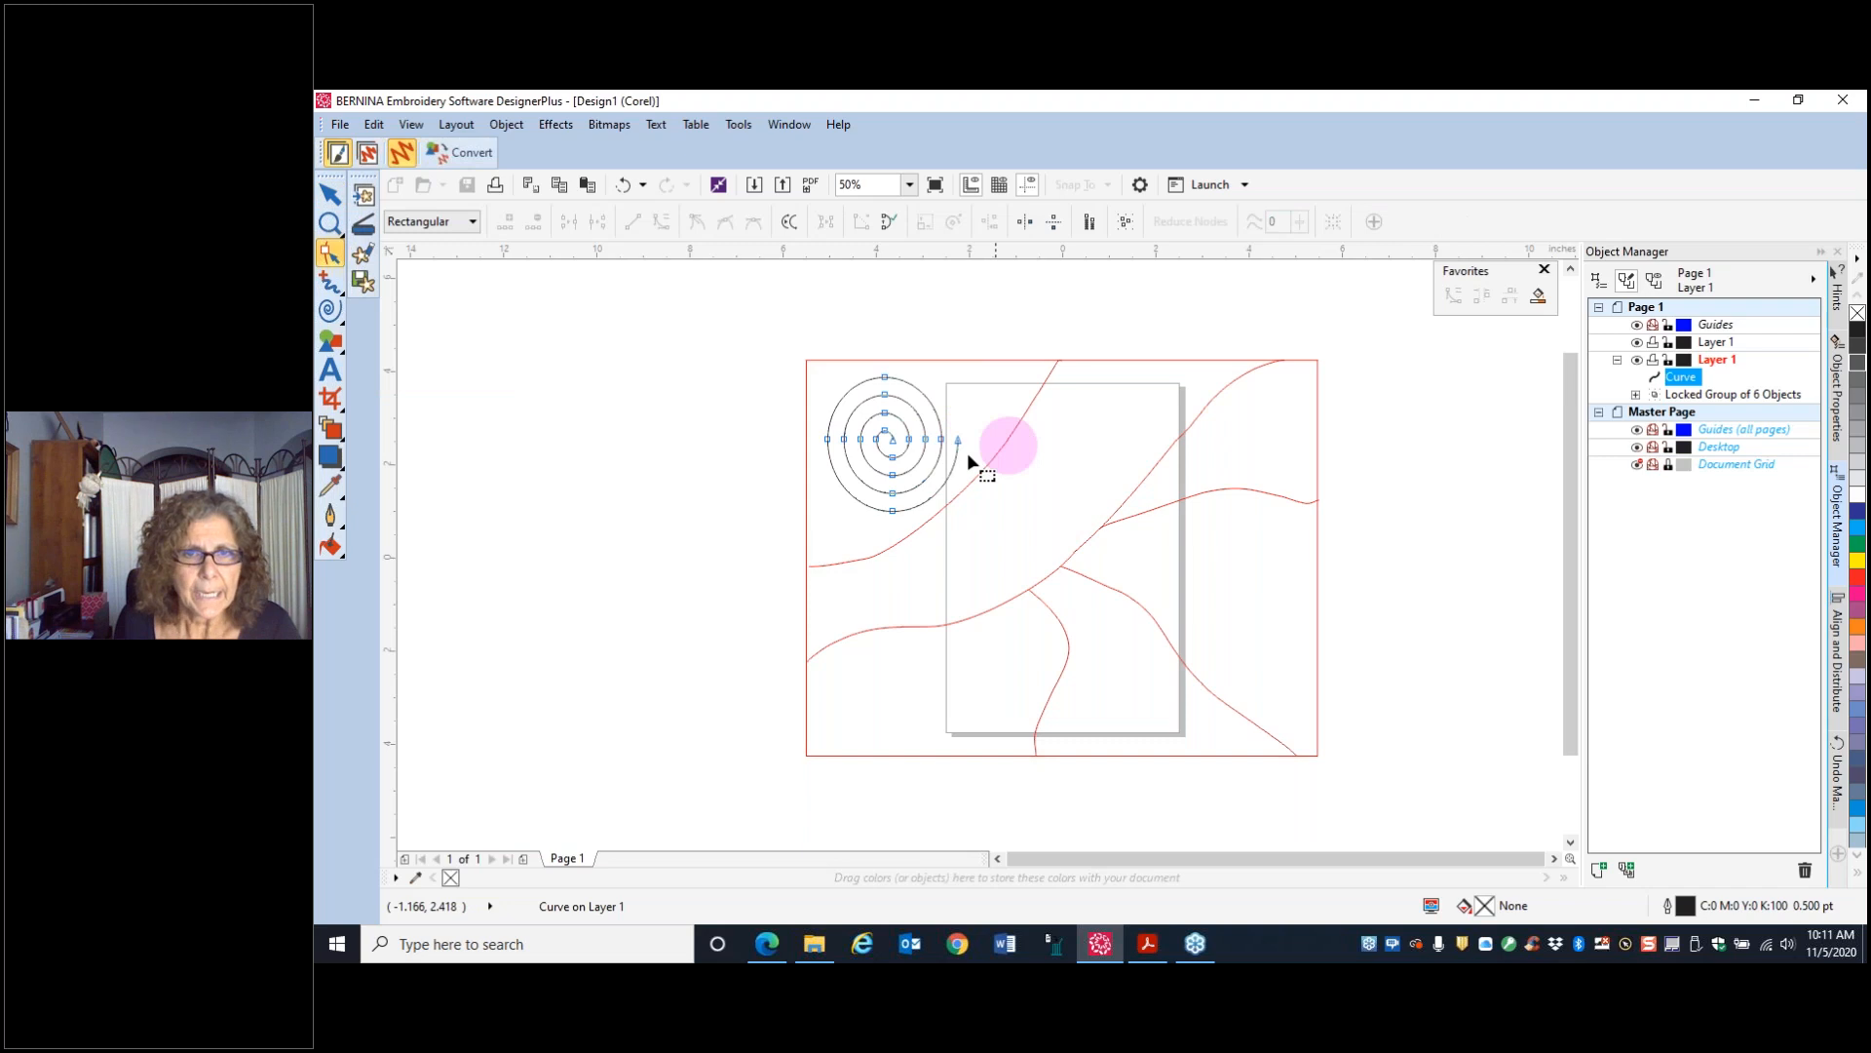
scroll(936, 429, up, 2)
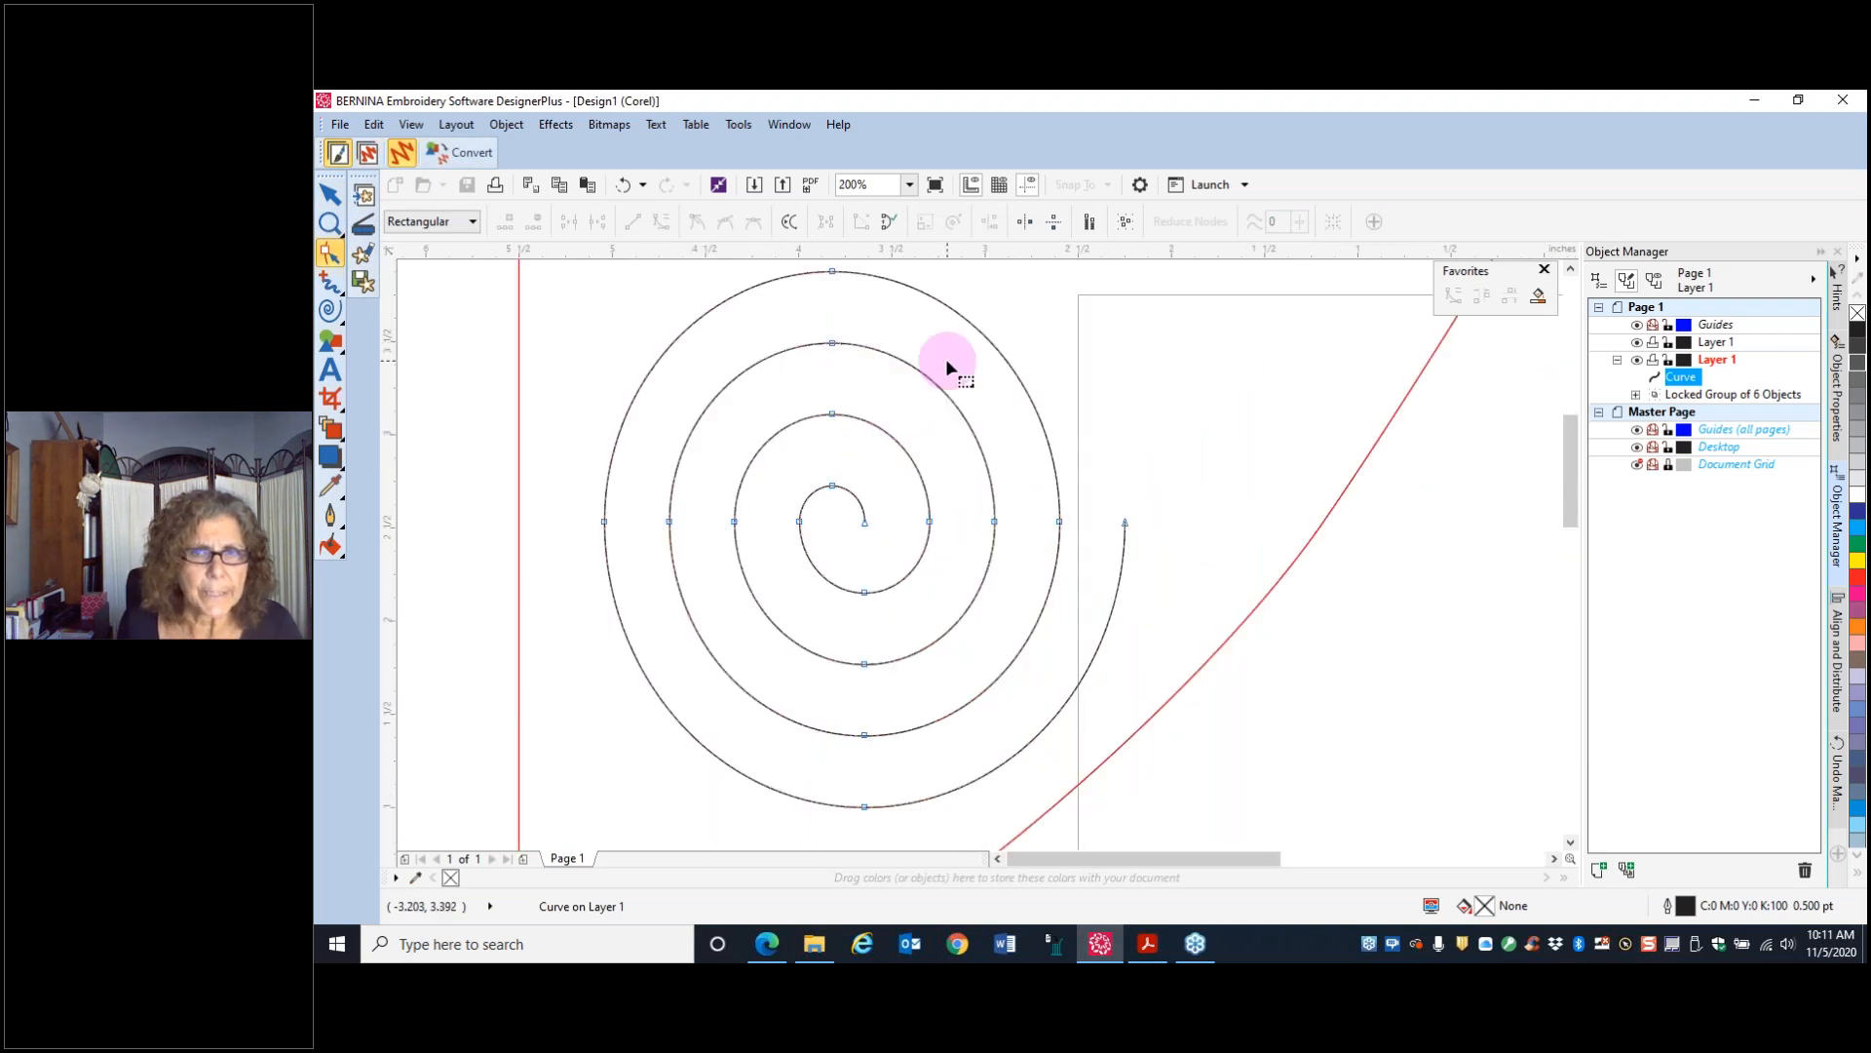
drag(1573, 458, 1570, 452)
drag(833, 310, 863, 276)
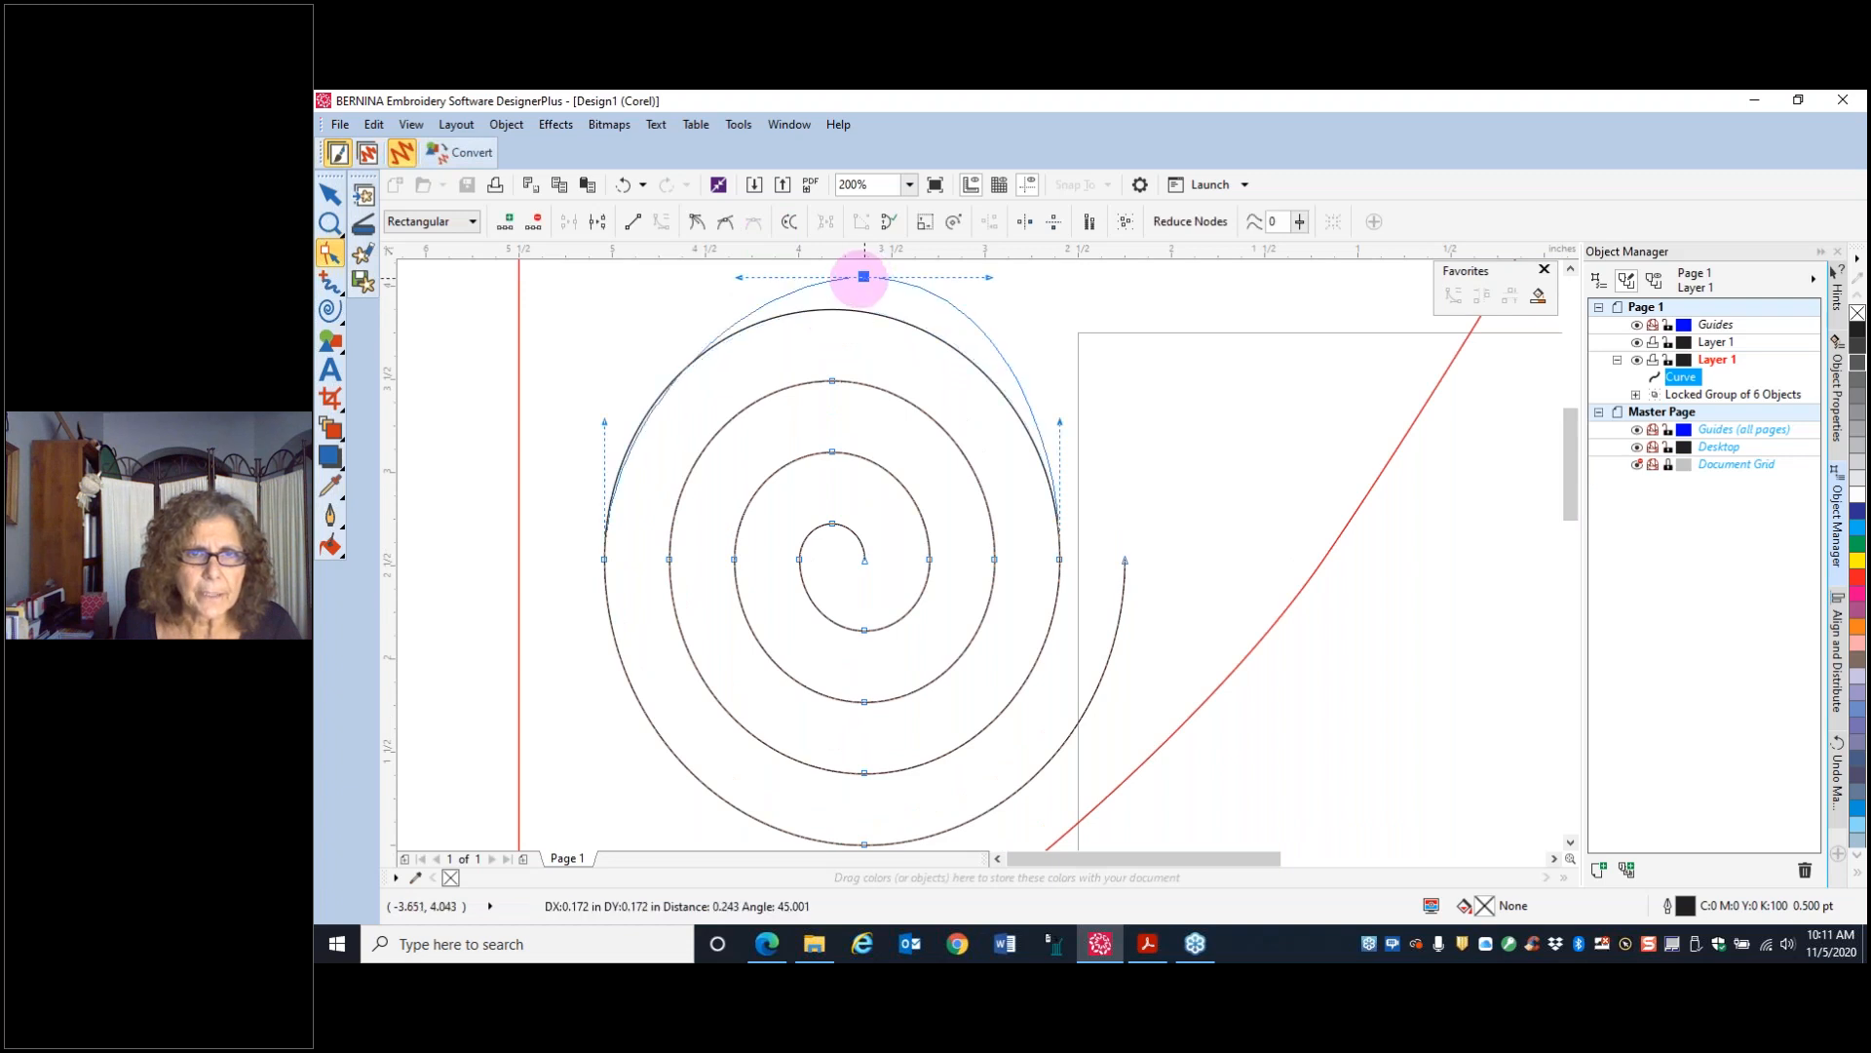
drag(605, 560, 558, 538)
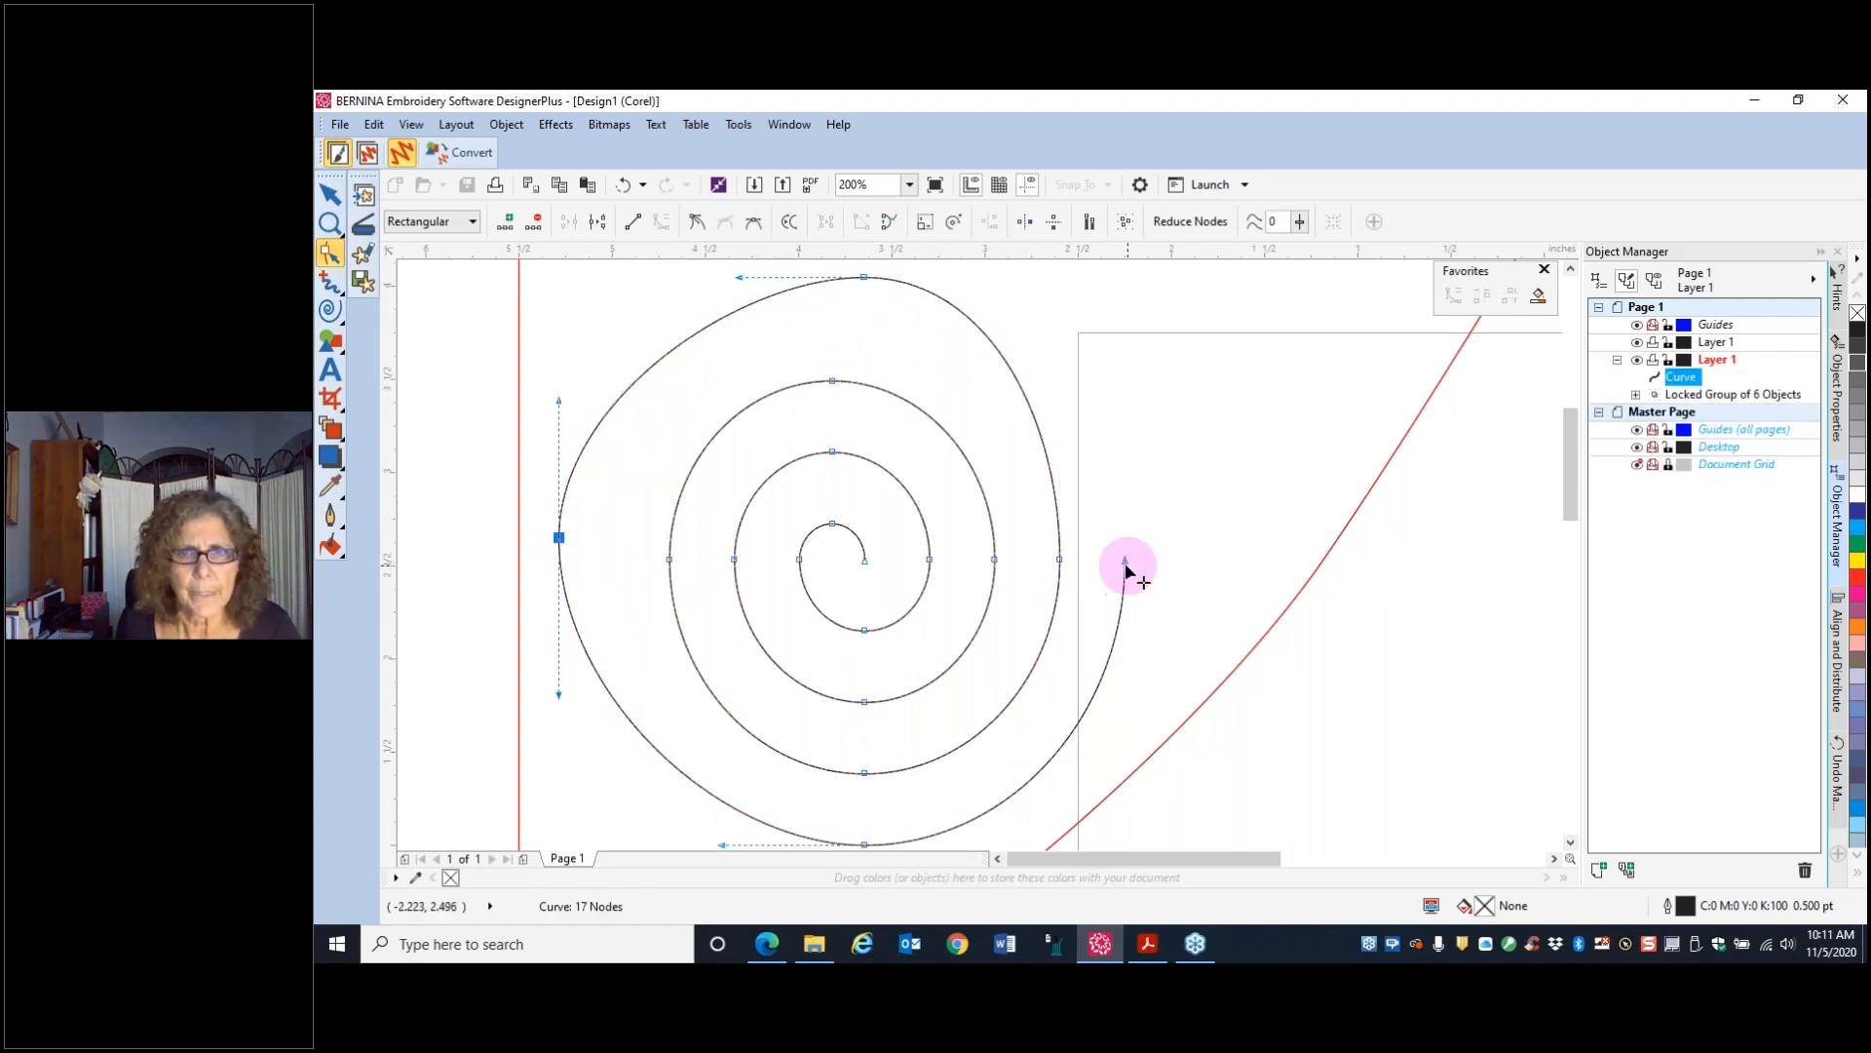
drag(1126, 564, 1296, 322)
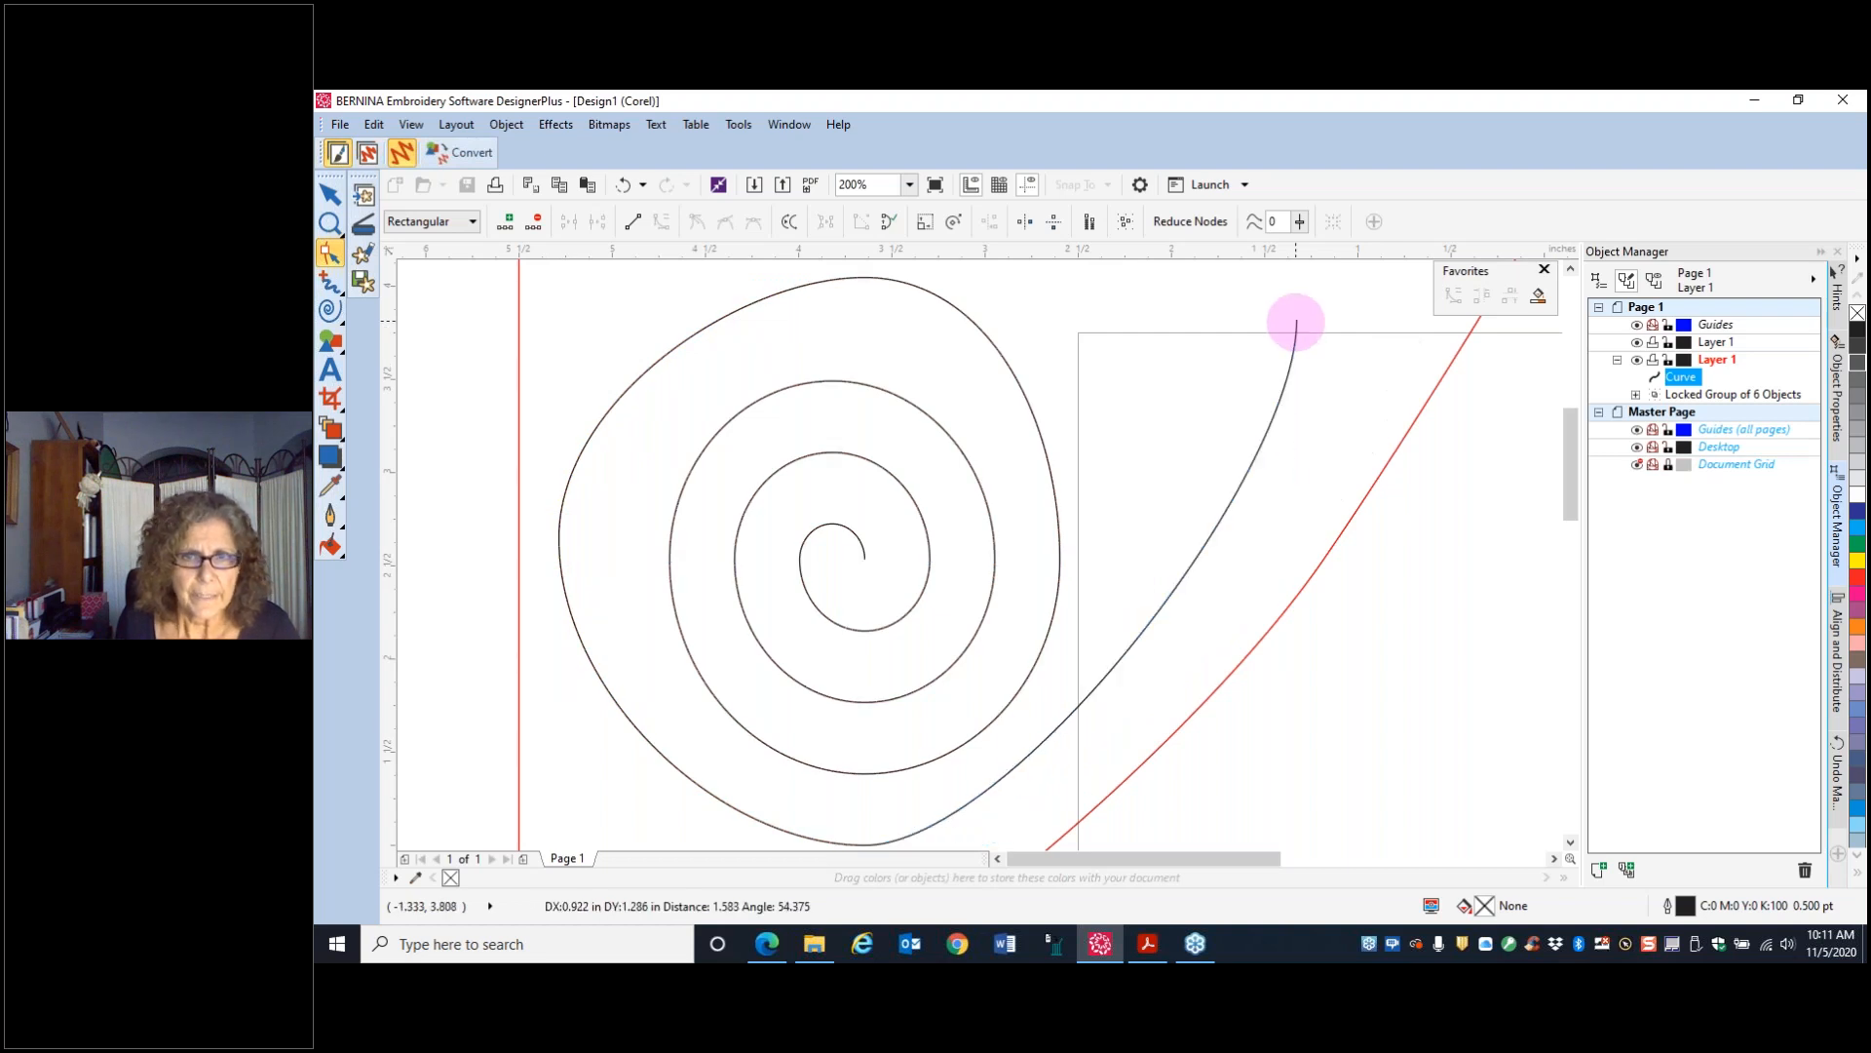
- Move the right-hand nodes of the spiral's next loops up and outward, and shift the second loop's top node up and left
drag(1060, 559, 1142, 426)
drag(994, 559, 1045, 462)
drag(834, 382, 791, 359)
- Adjust the spiral's bottom and left nodes so its loops stretch down and left to fit the mat section
scroll(873, 456, down, 2)
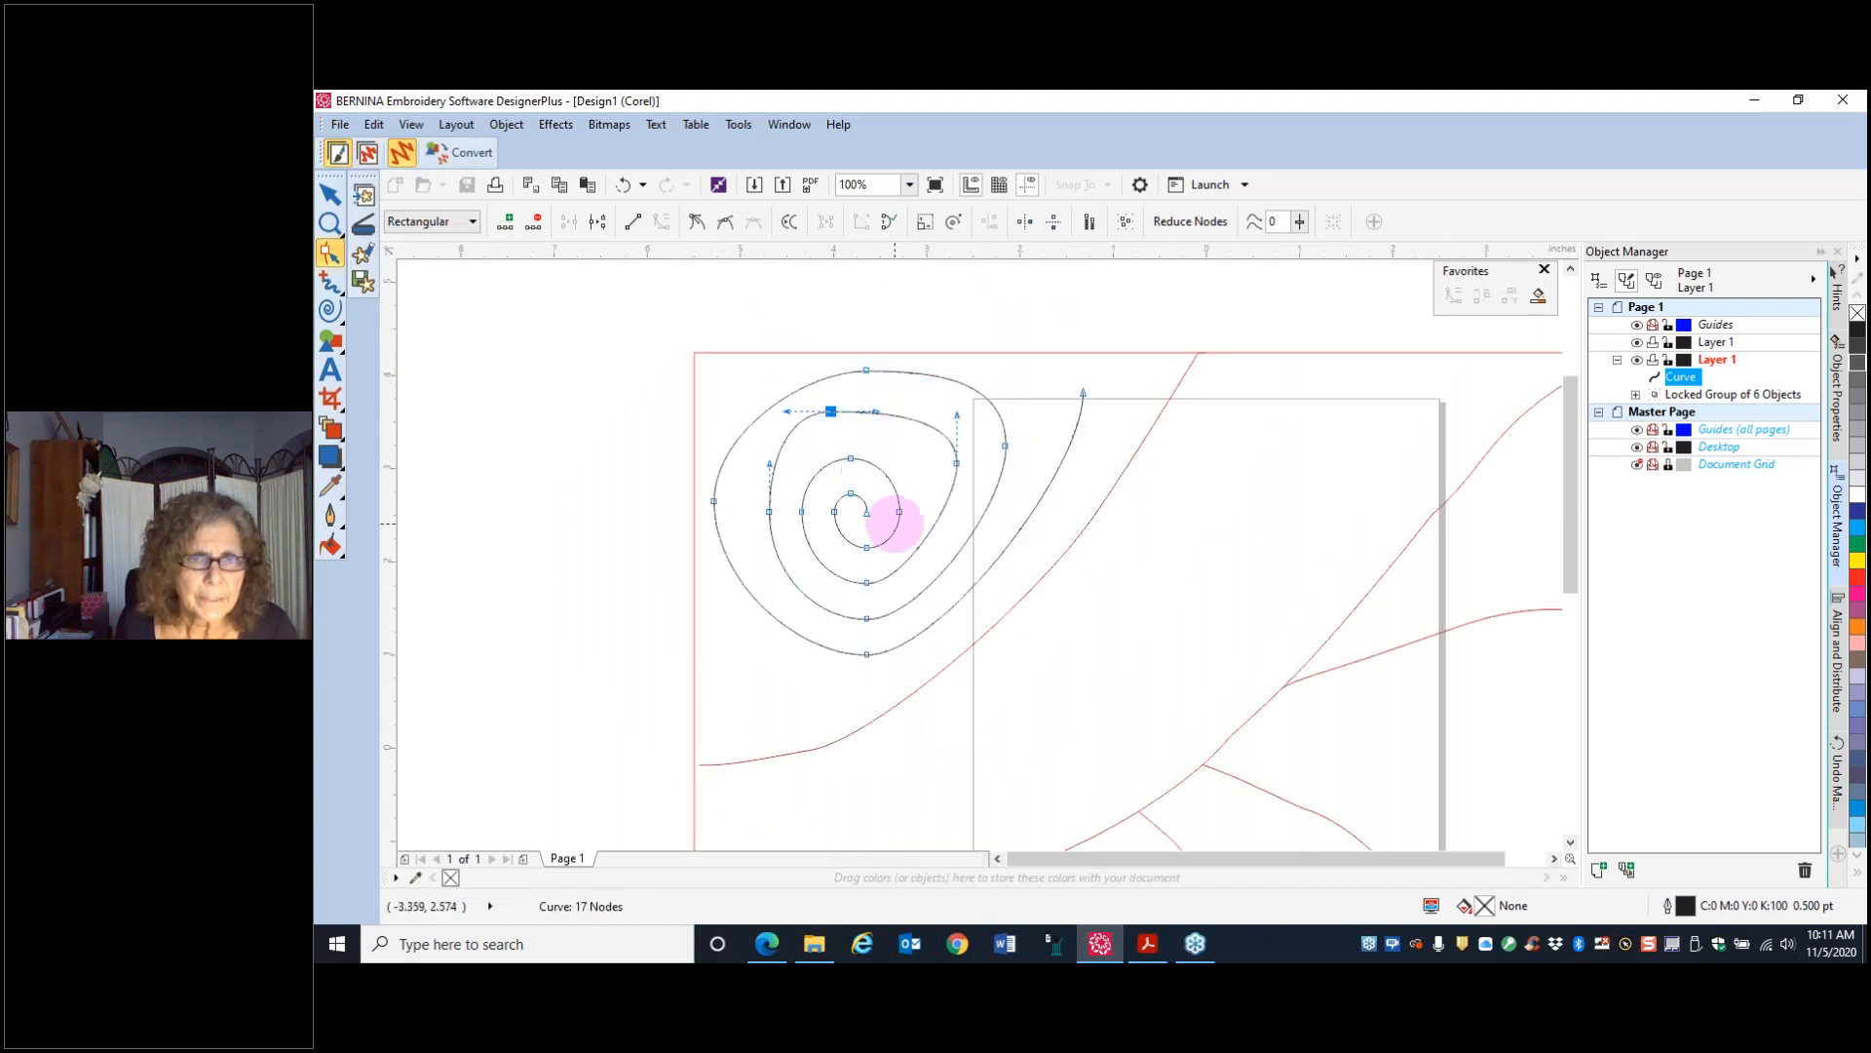
mouse_move(866, 654)
mouse_down()
mouse_move(841, 687)
mouse_move(835, 648)
mouse_up()
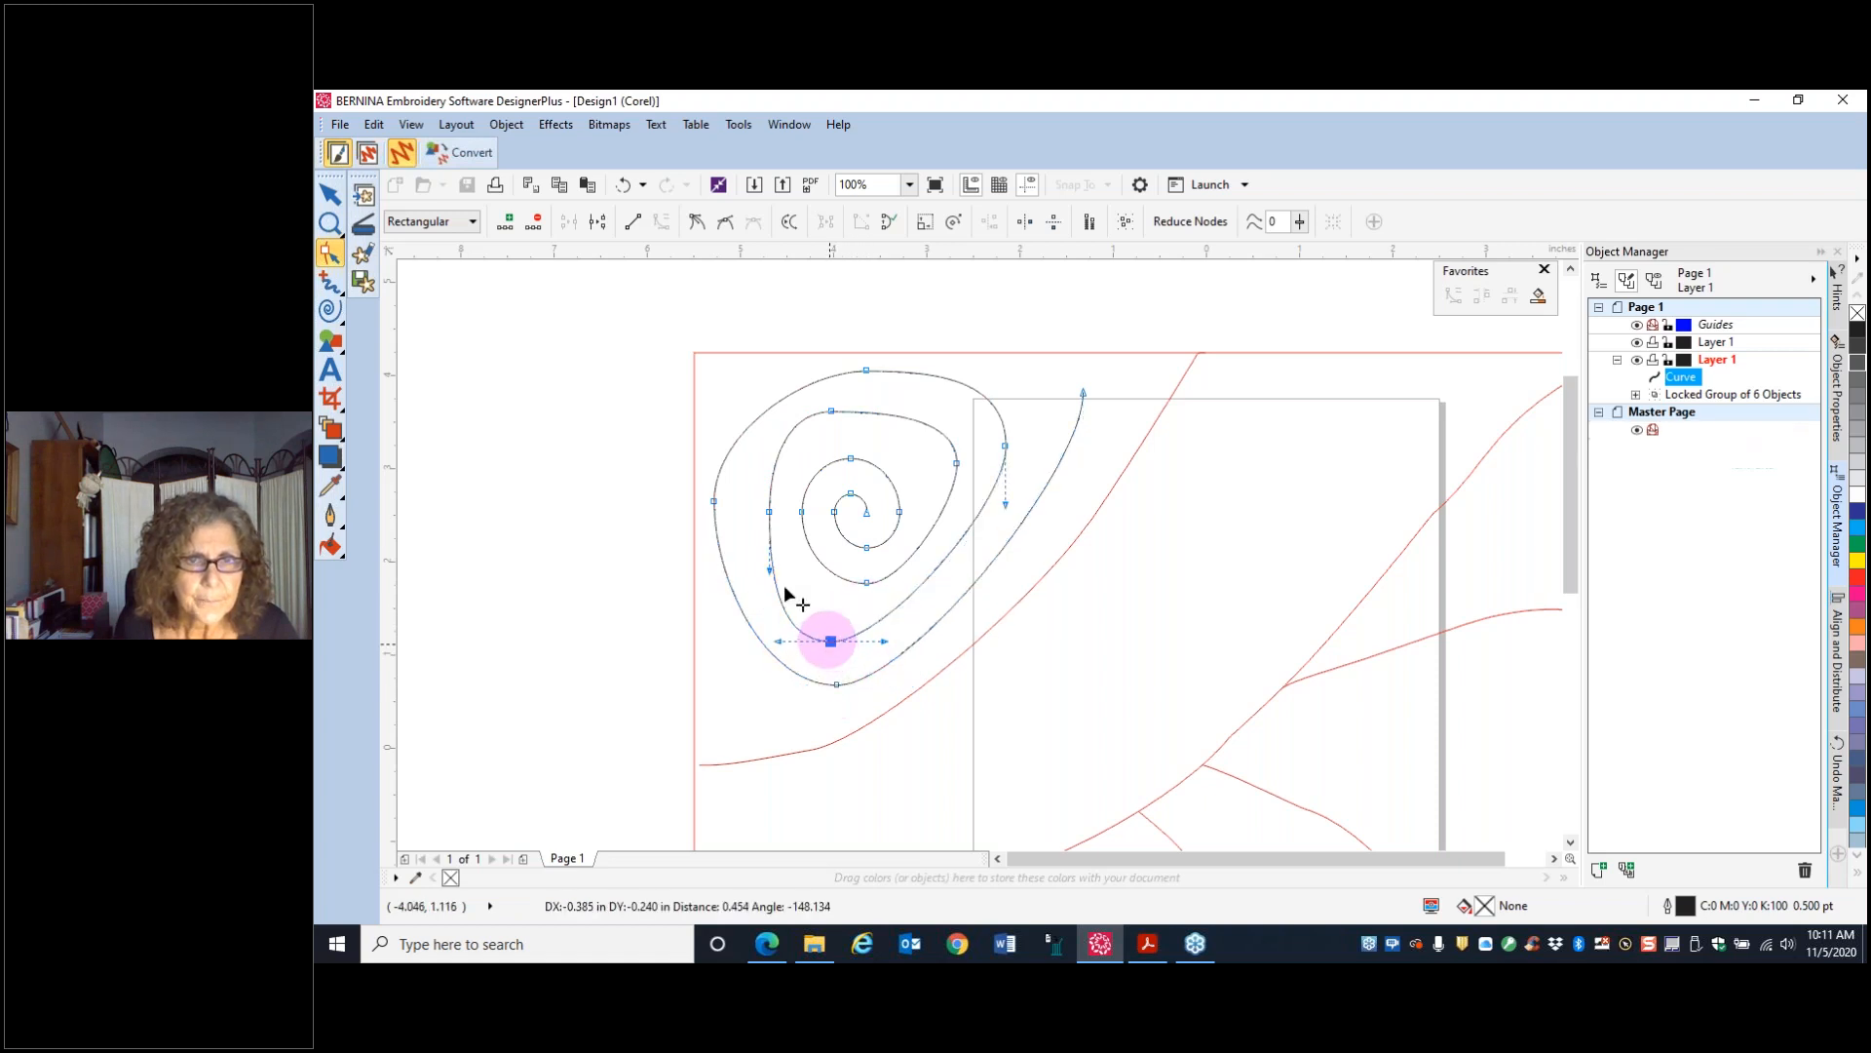
click(768, 511)
mouse_move(763, 515)
mouse_down()
mouse_move(821, 515)
mouse_move(784, 494)
mouse_up()
drag(867, 583, 834, 606)
drag(836, 684, 821, 707)
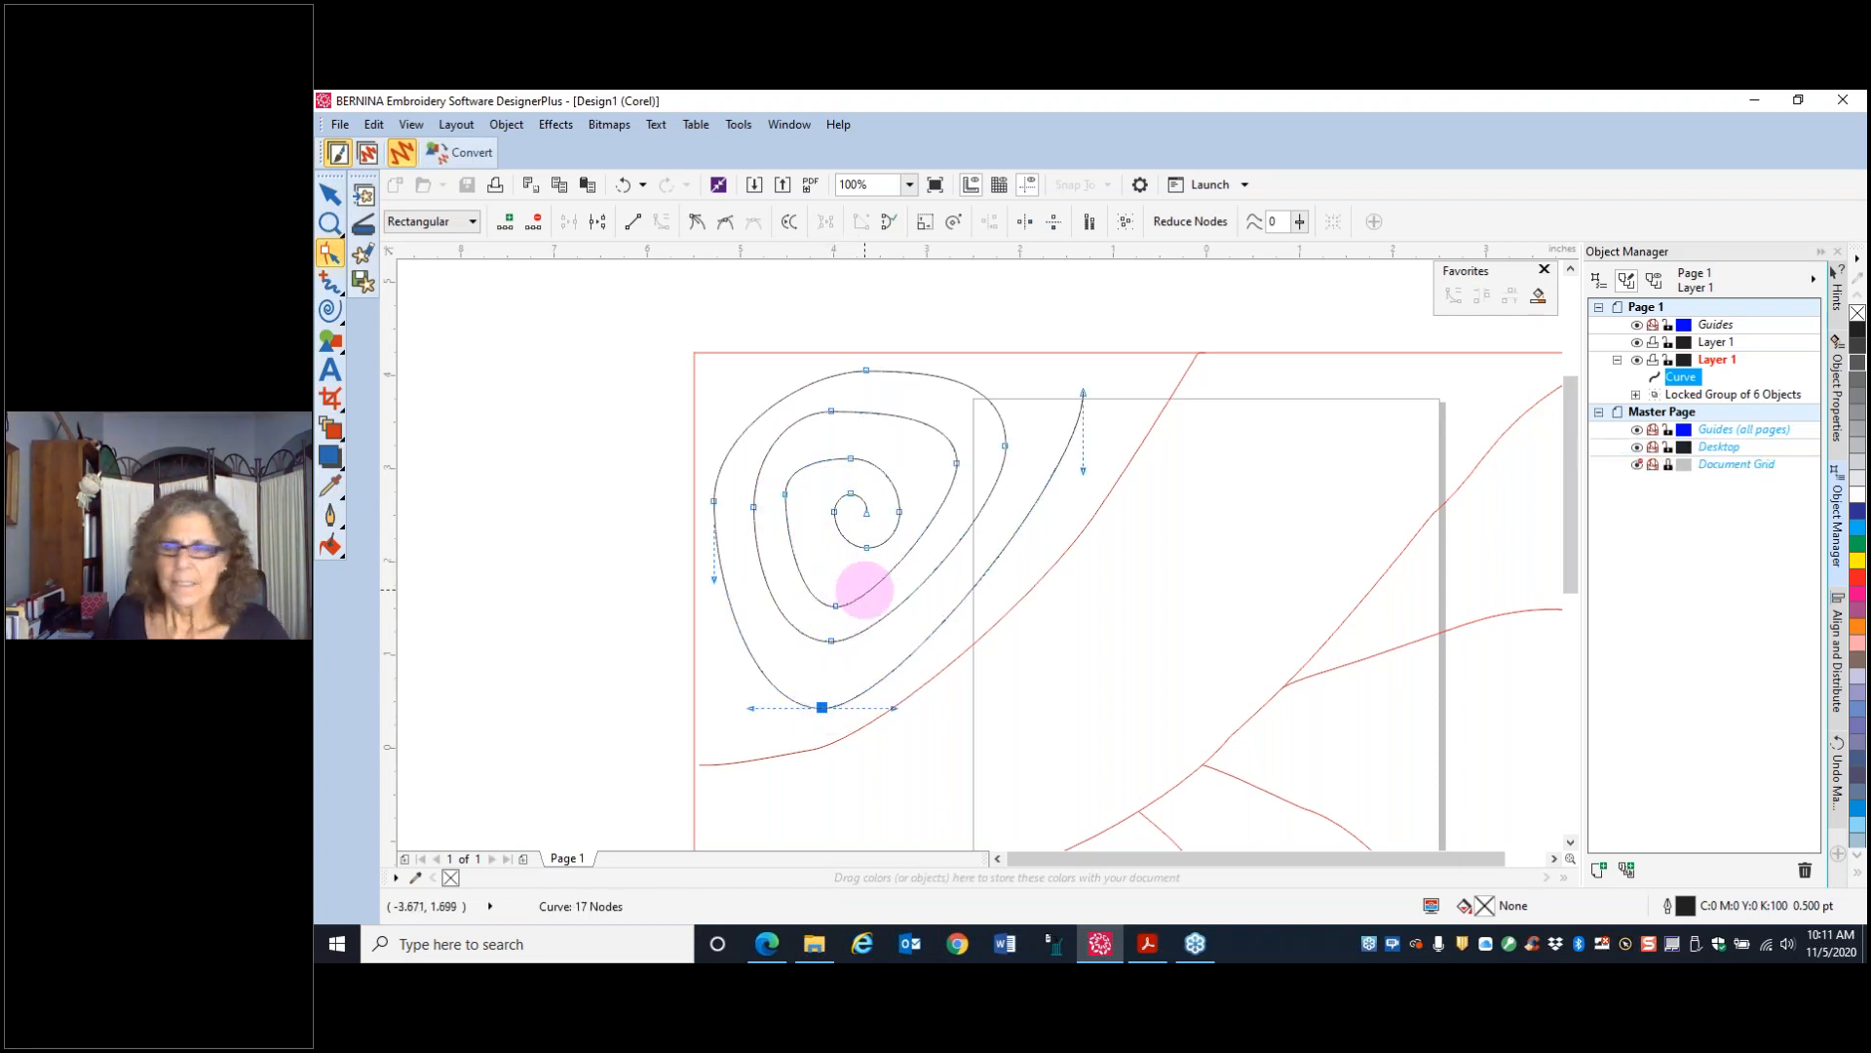
click(330, 198)
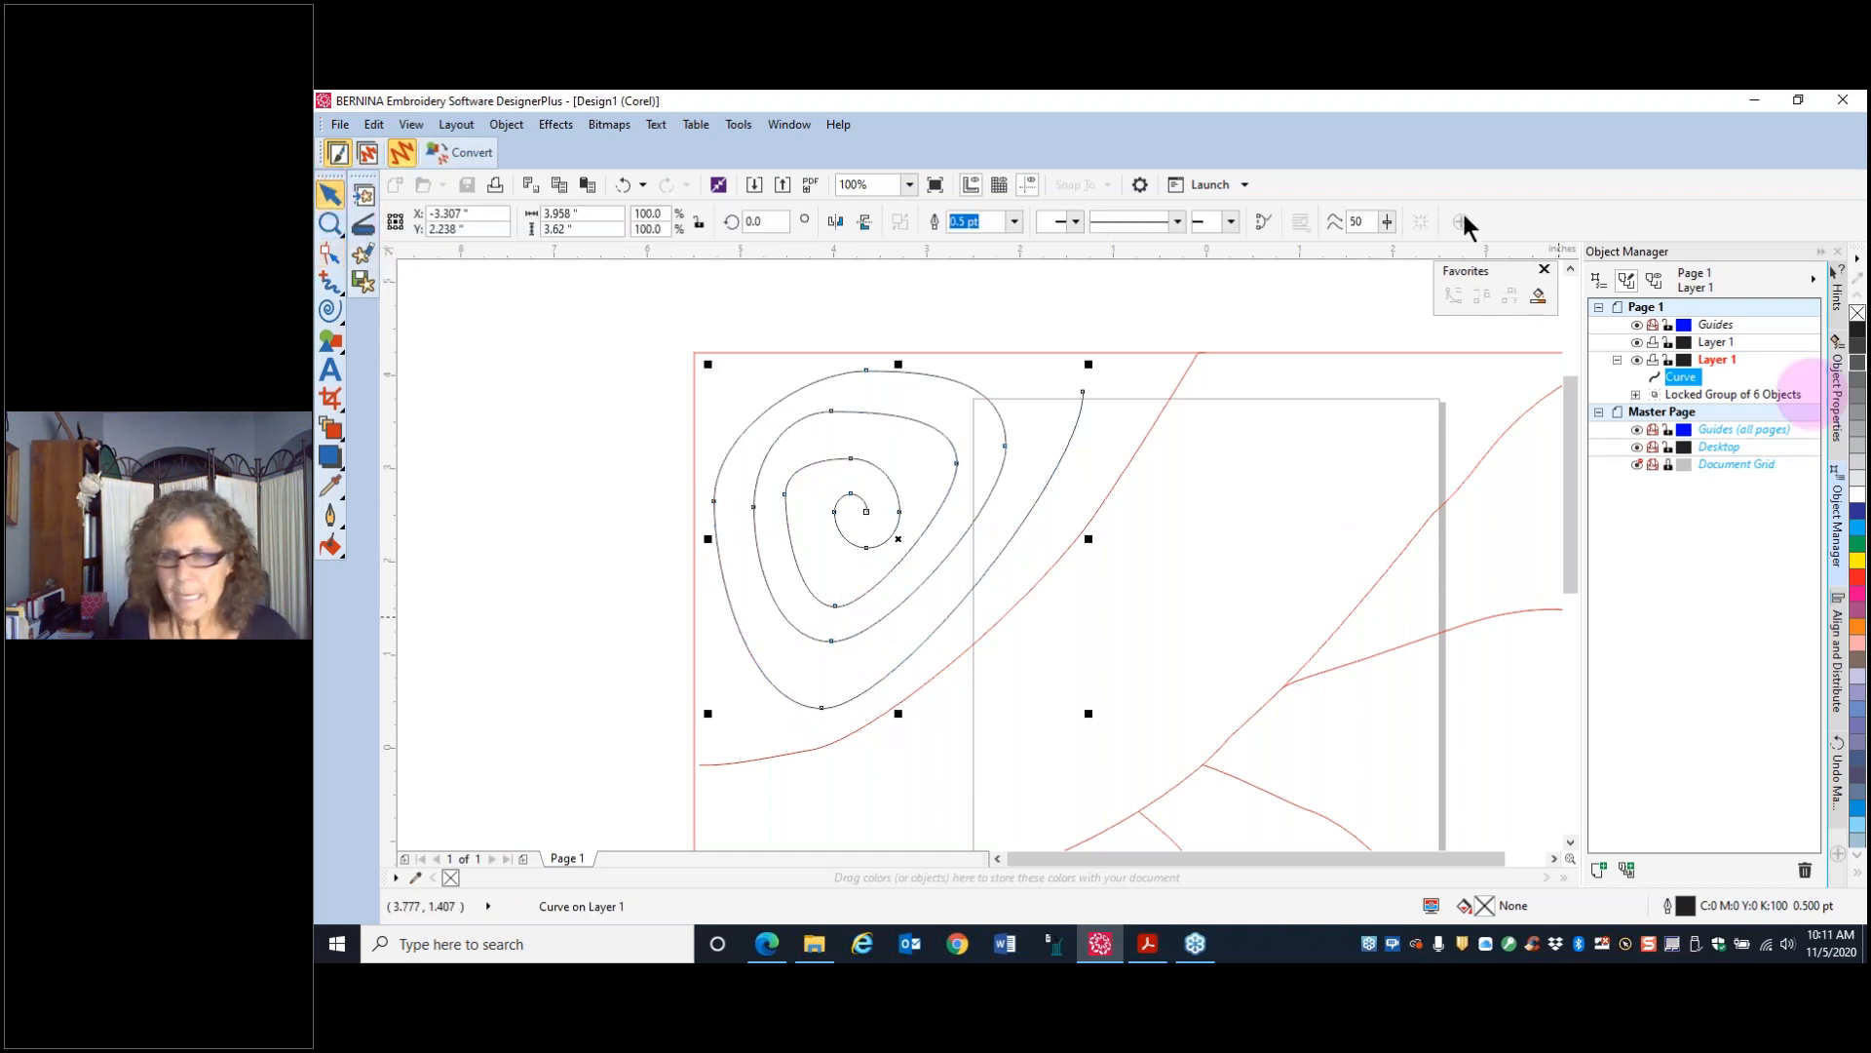
- Convert the reshaped spiral to embroidery and give it a Triple outline stitch
click(466, 155)
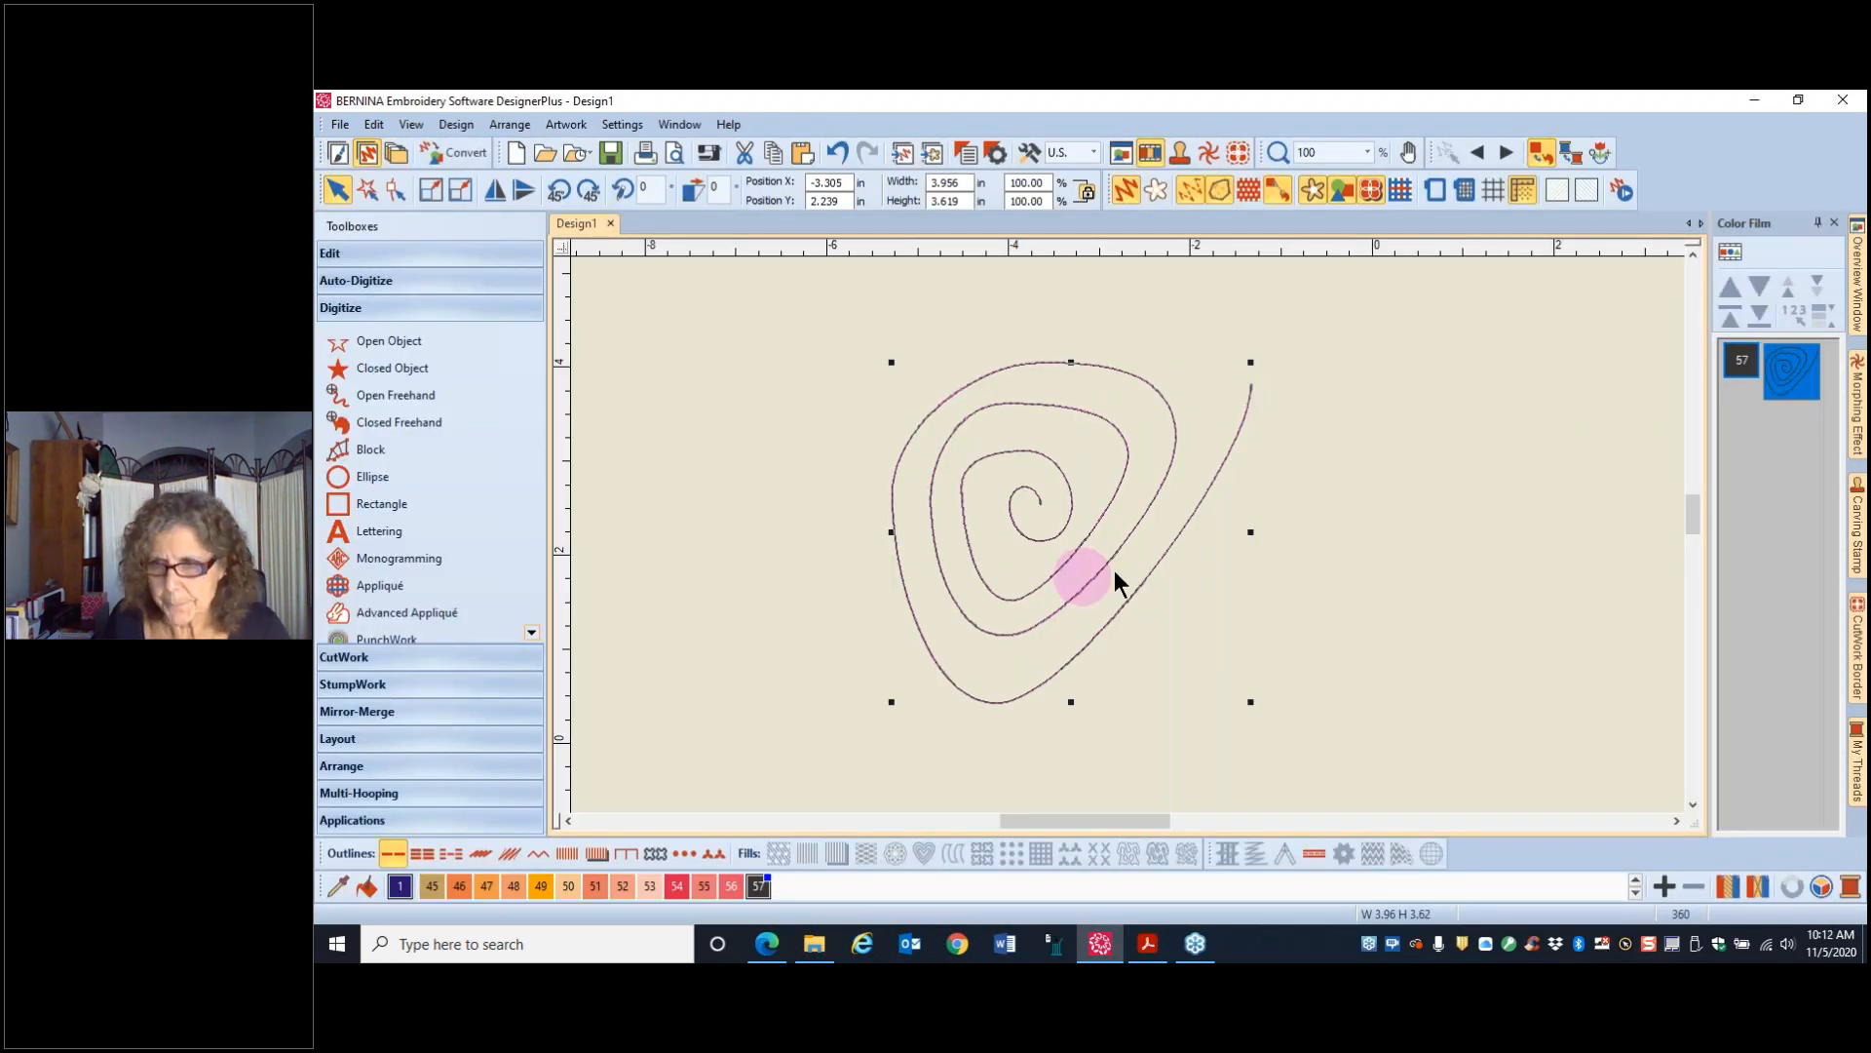
click(423, 851)
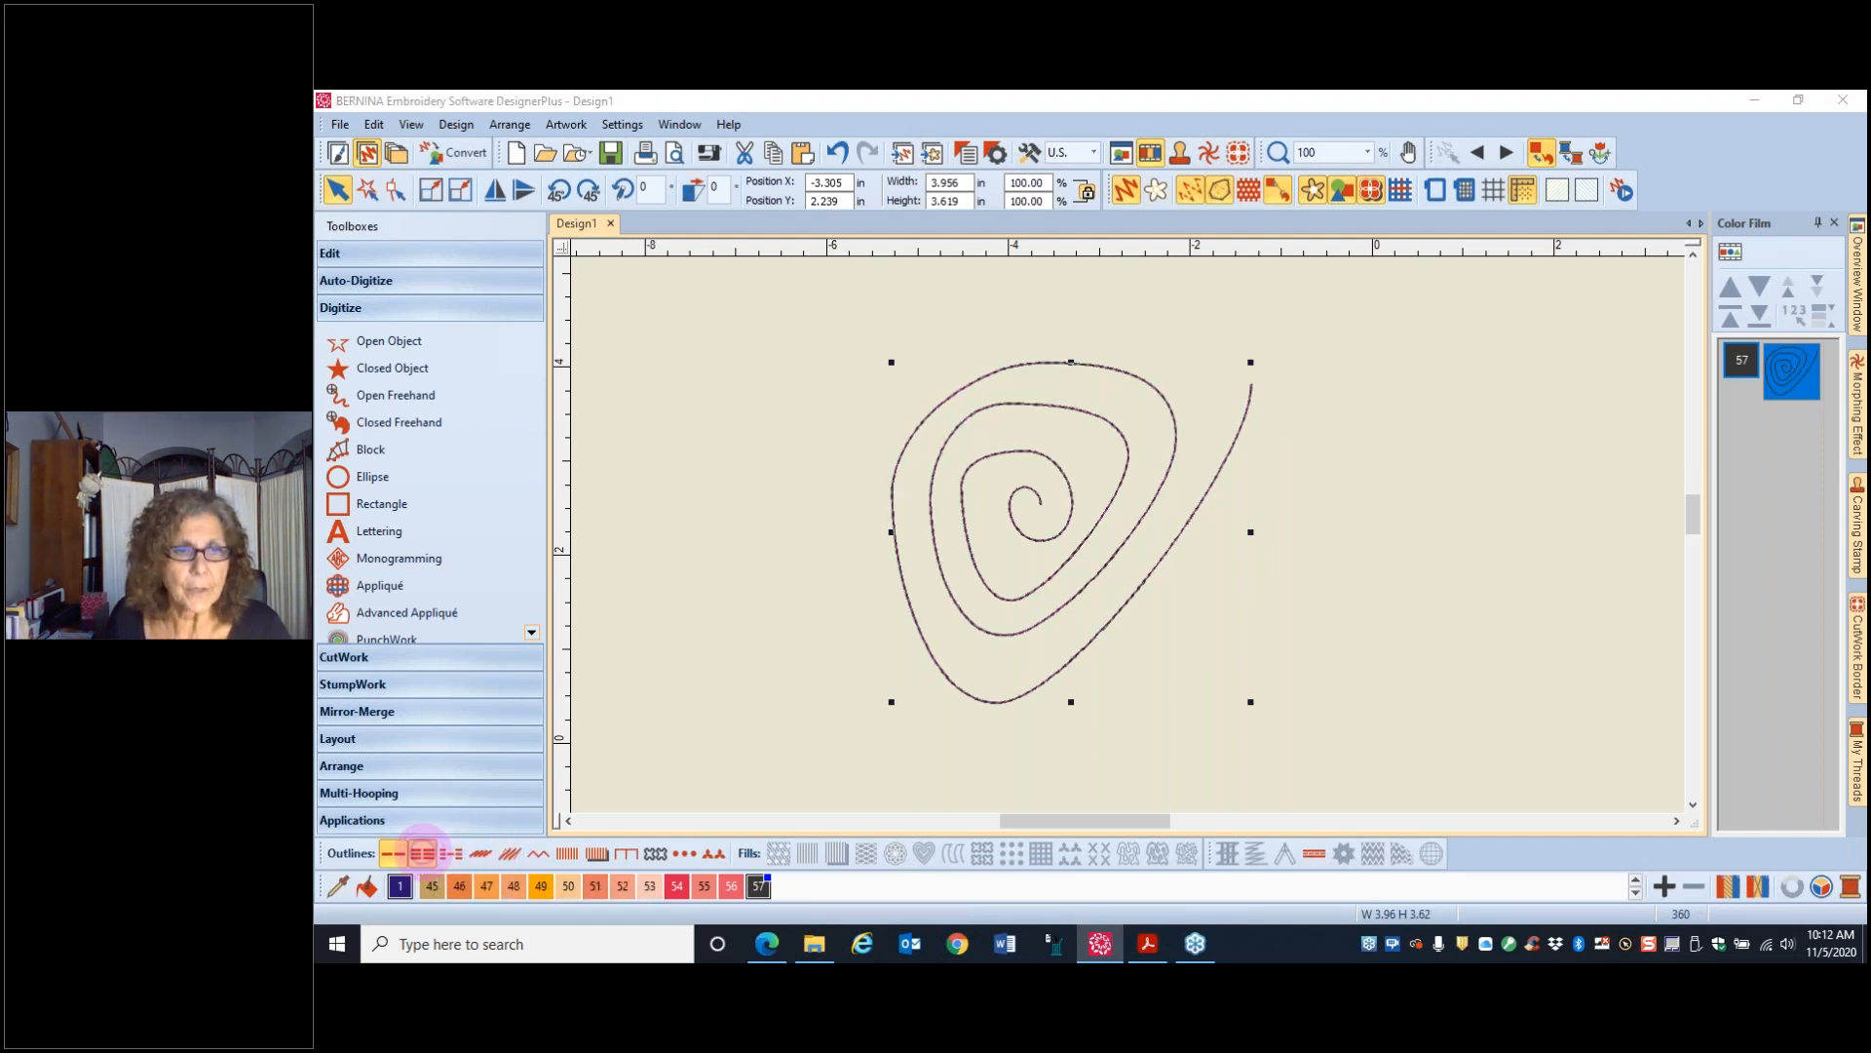
- Set the spiral's Triple outline stitch length to 3 mm
right_click(424, 854)
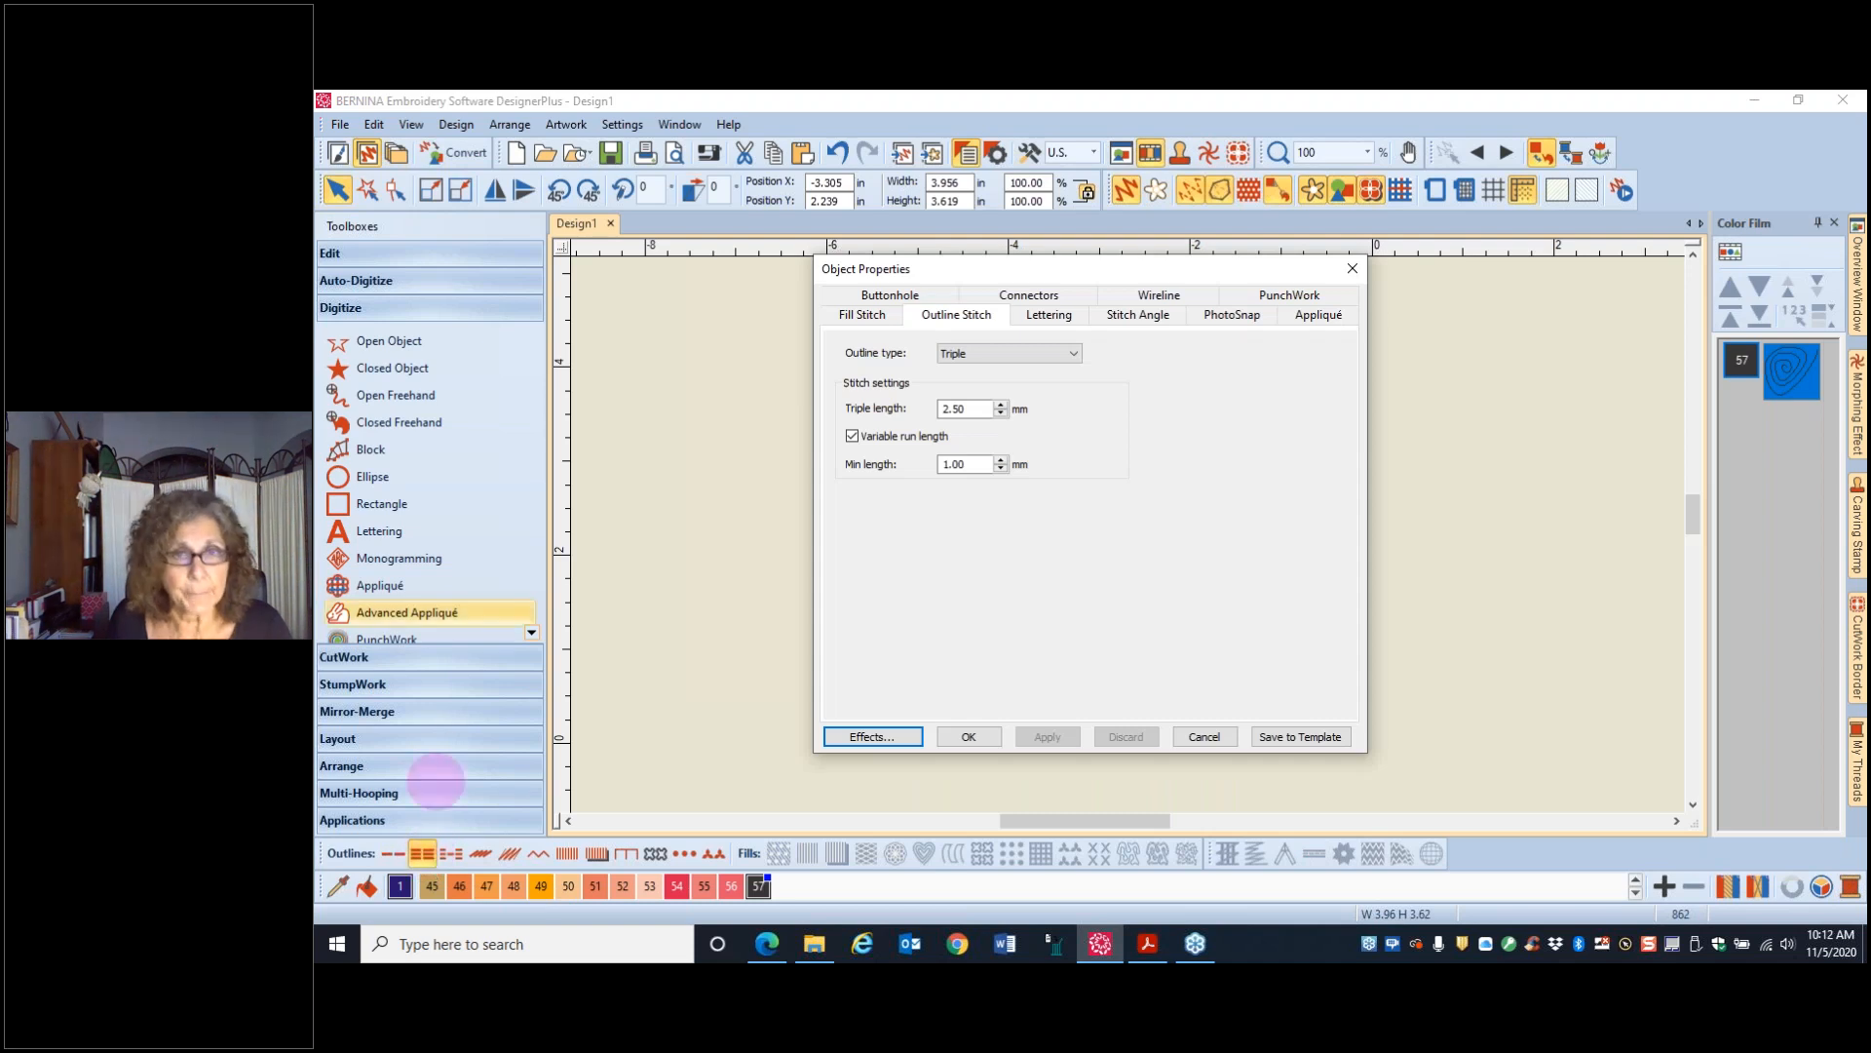
drag(975, 407, 914, 408)
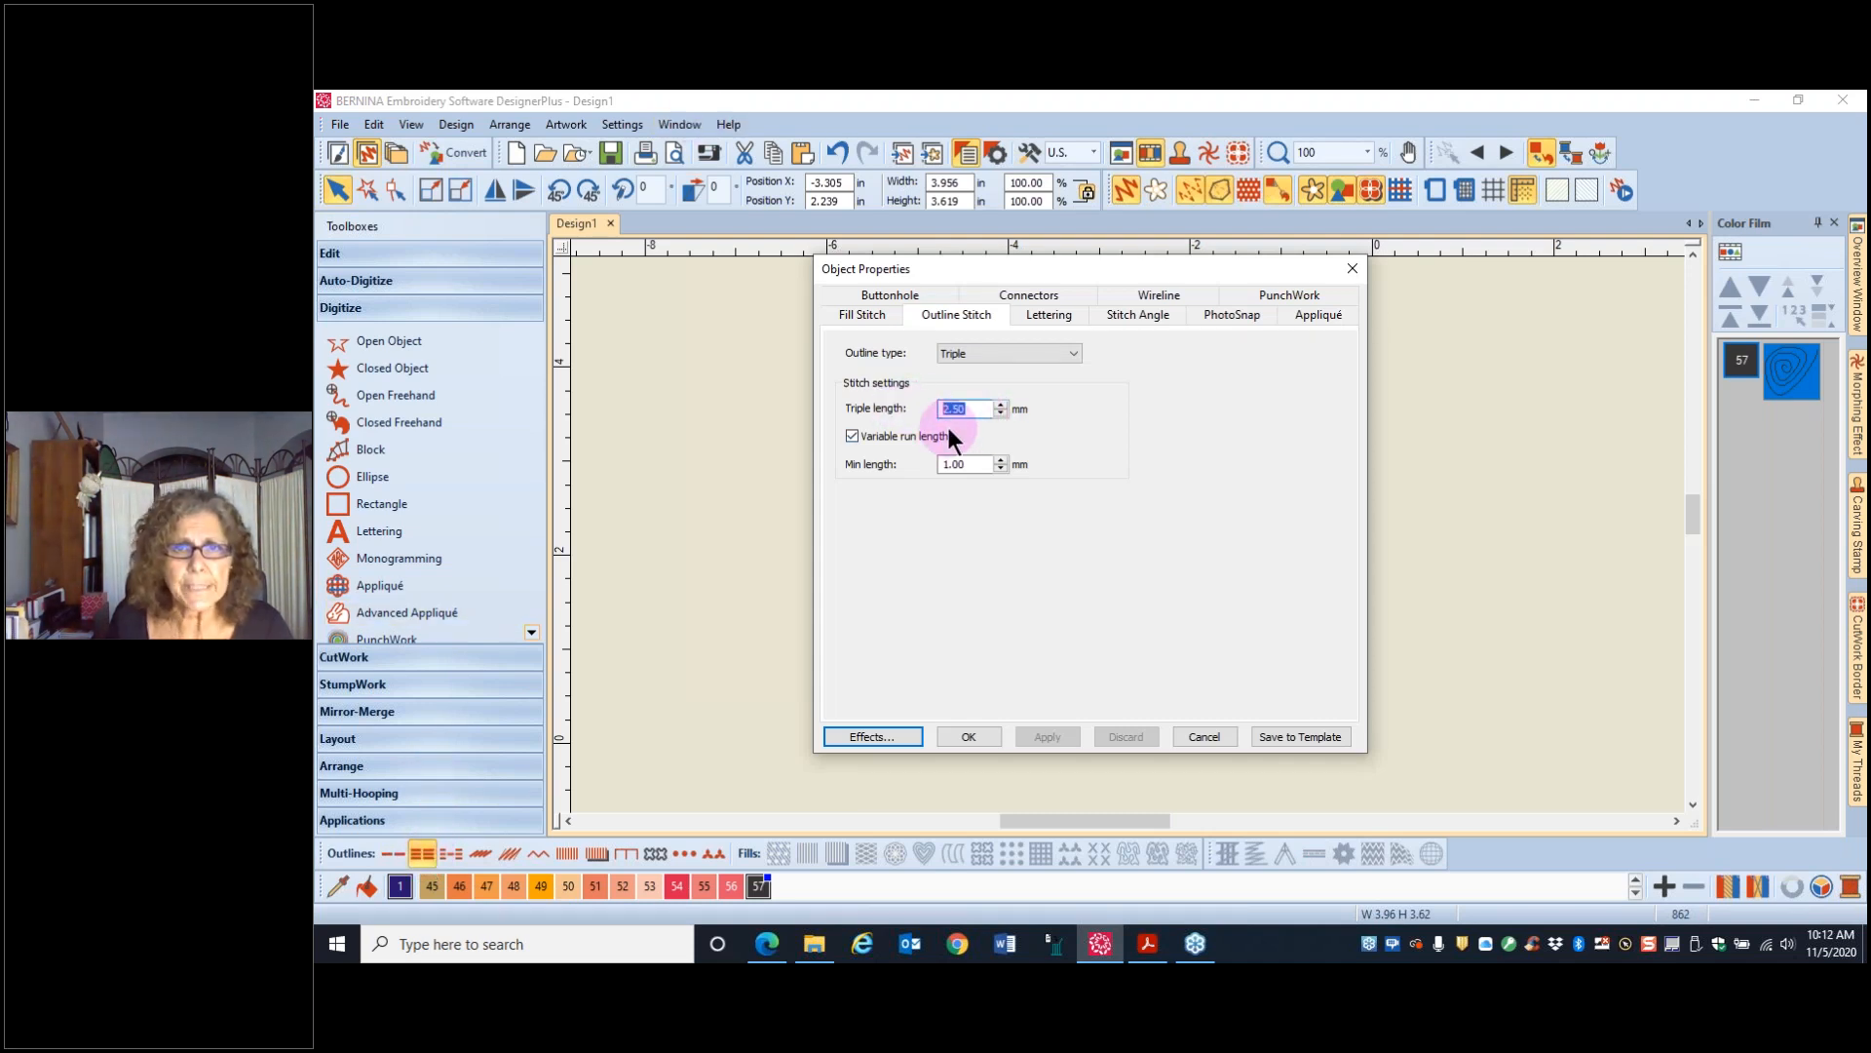
text(2)
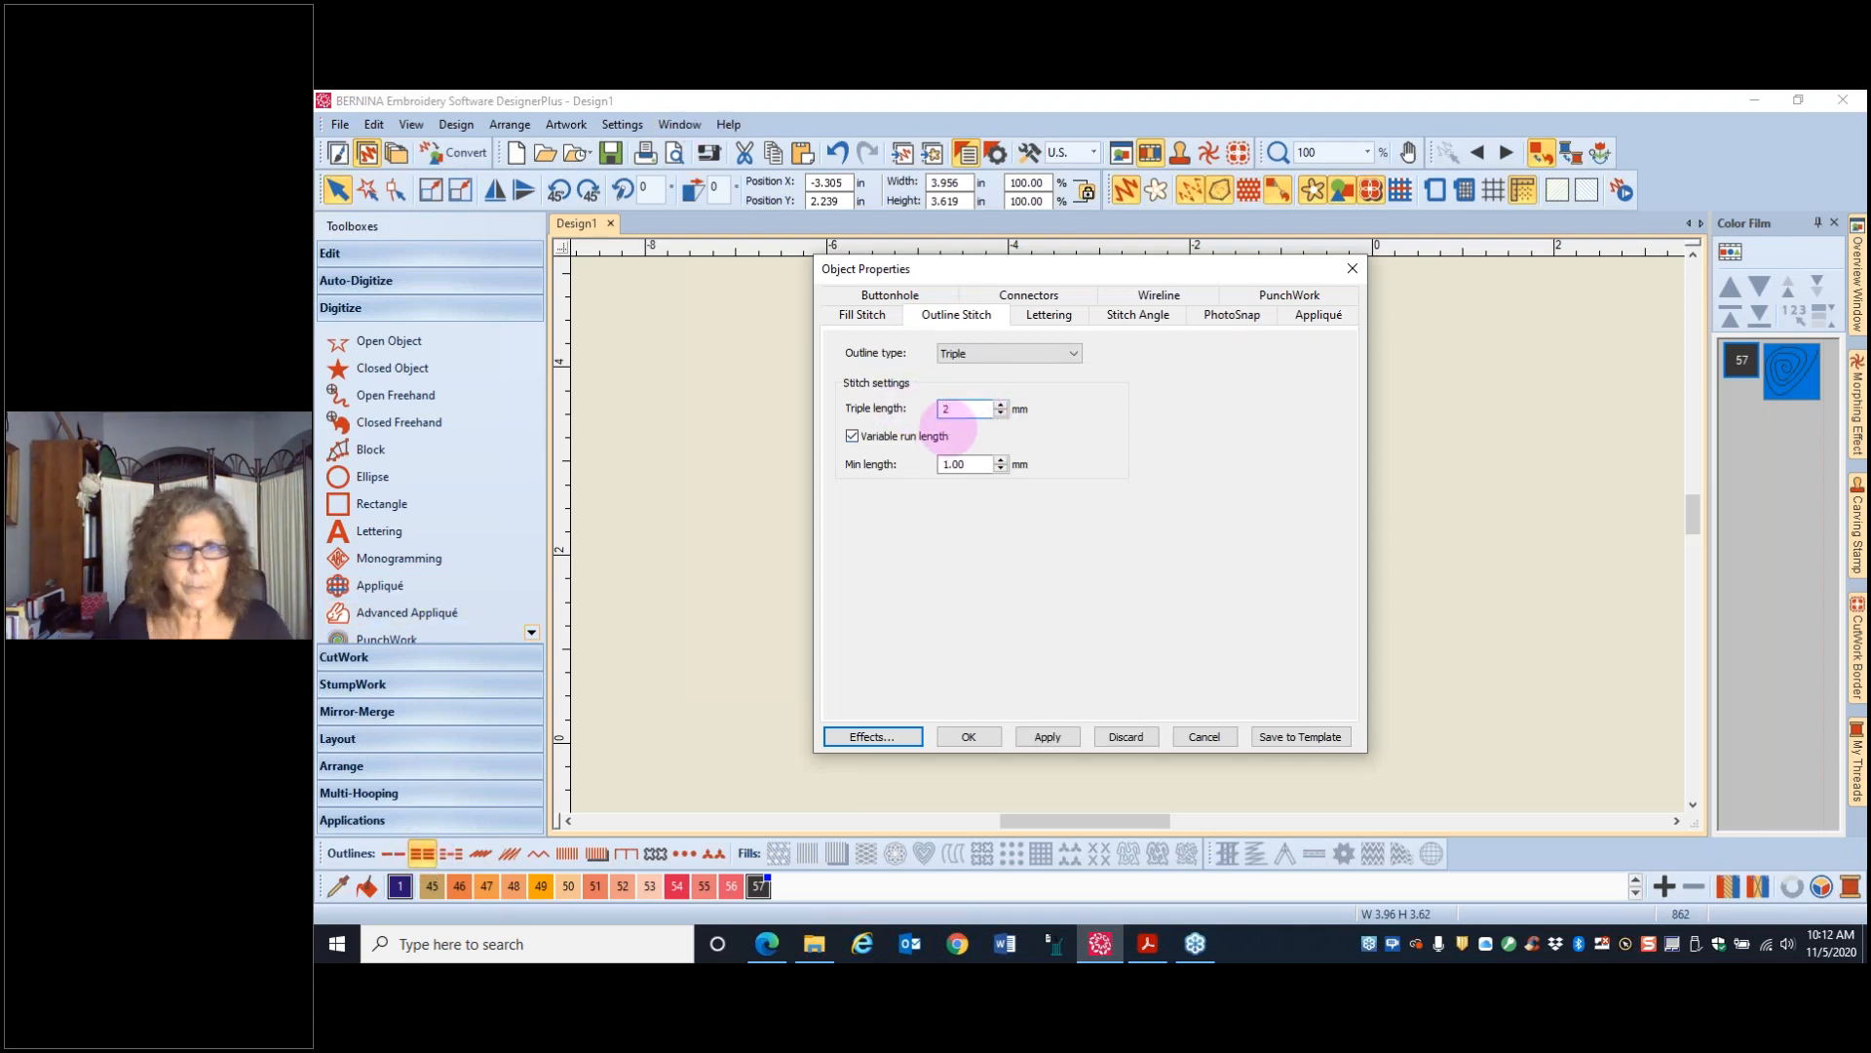
key(BackSpace)
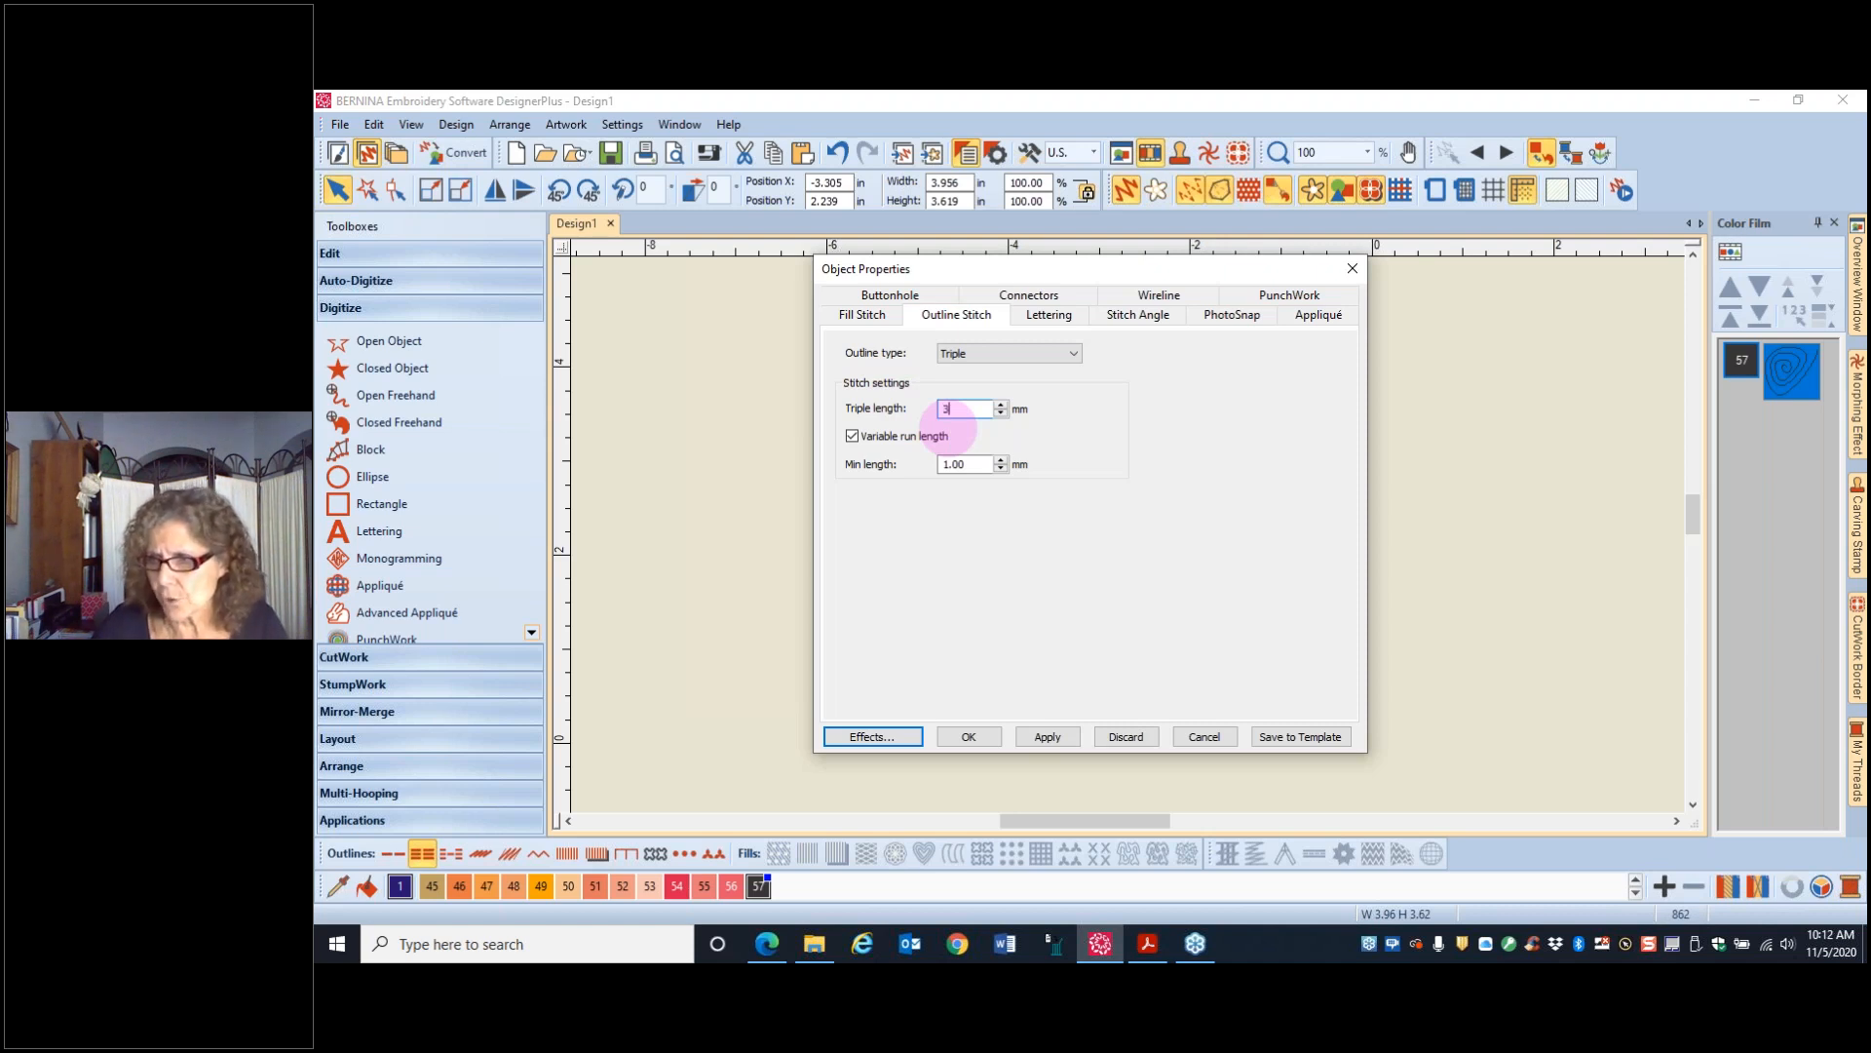
click(964, 738)
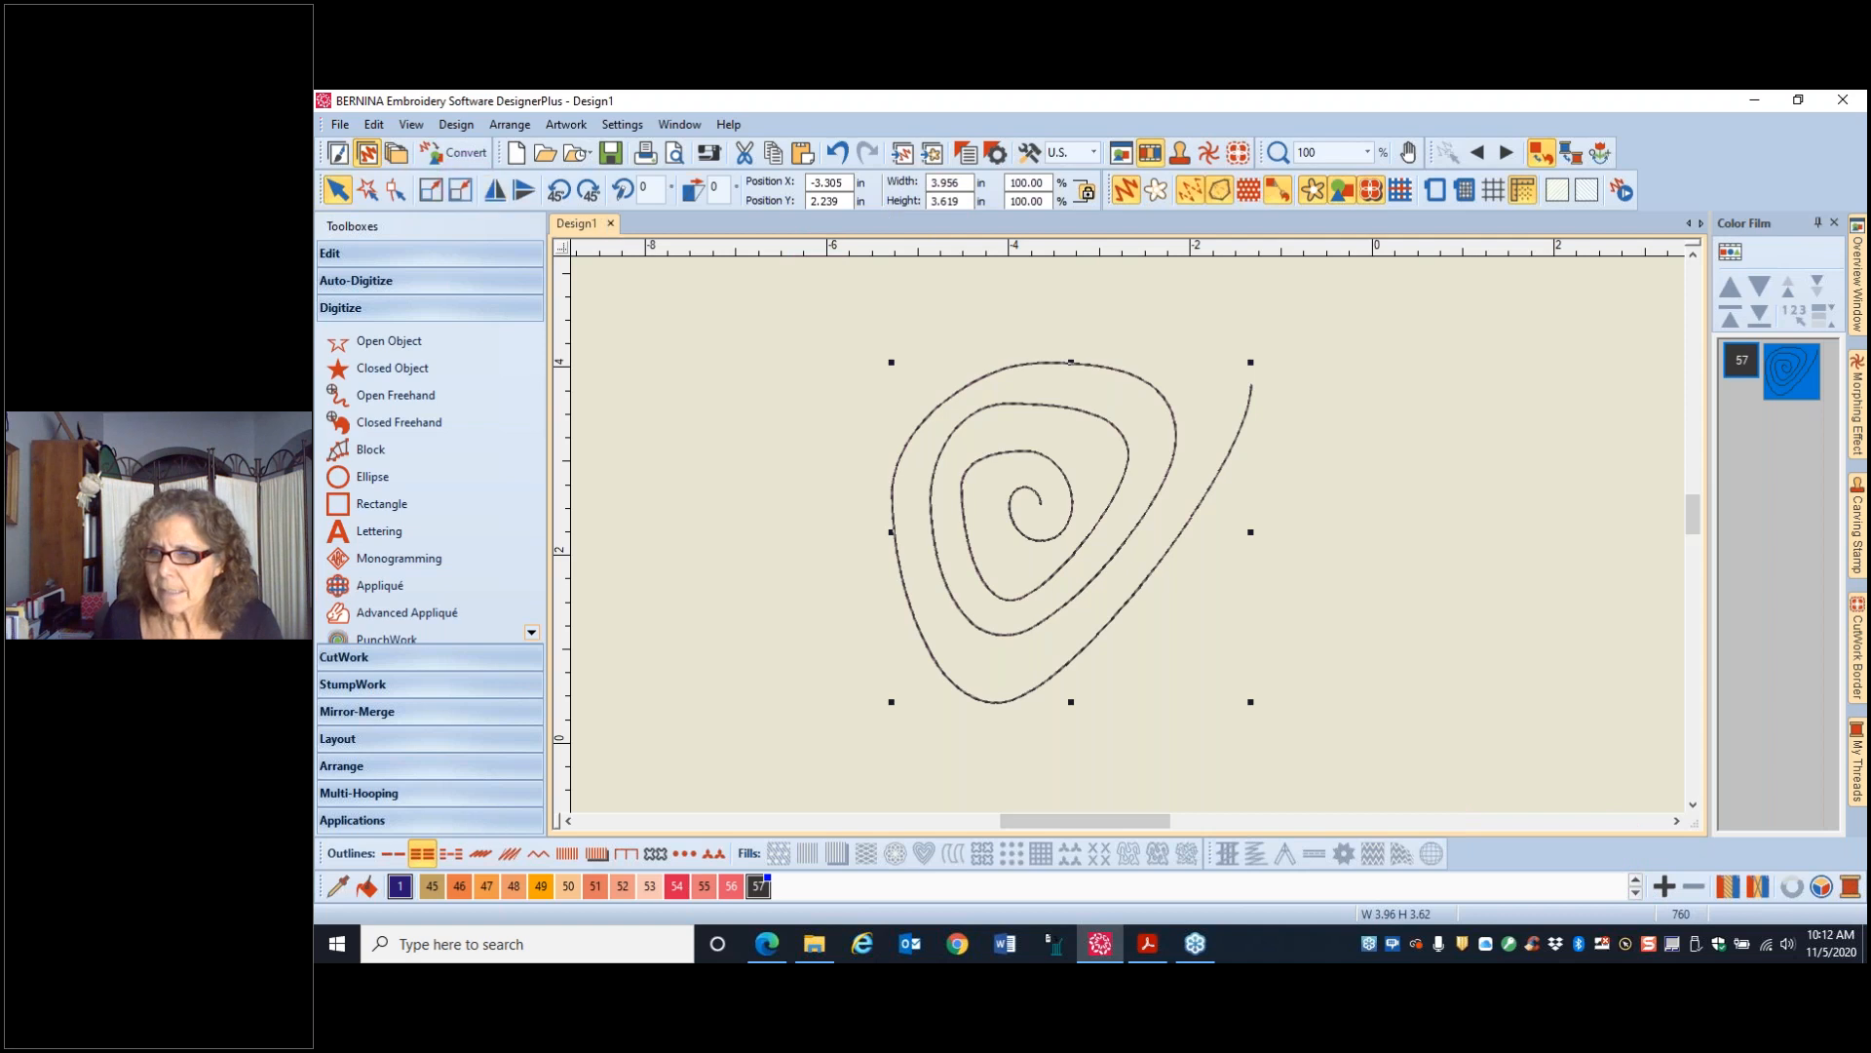
- In the artwork canvas, draw a small triangle in the upper-right section's narrow end and a tall one, about 0.79 by 2.86 inches, at its wide end
click(338, 155)
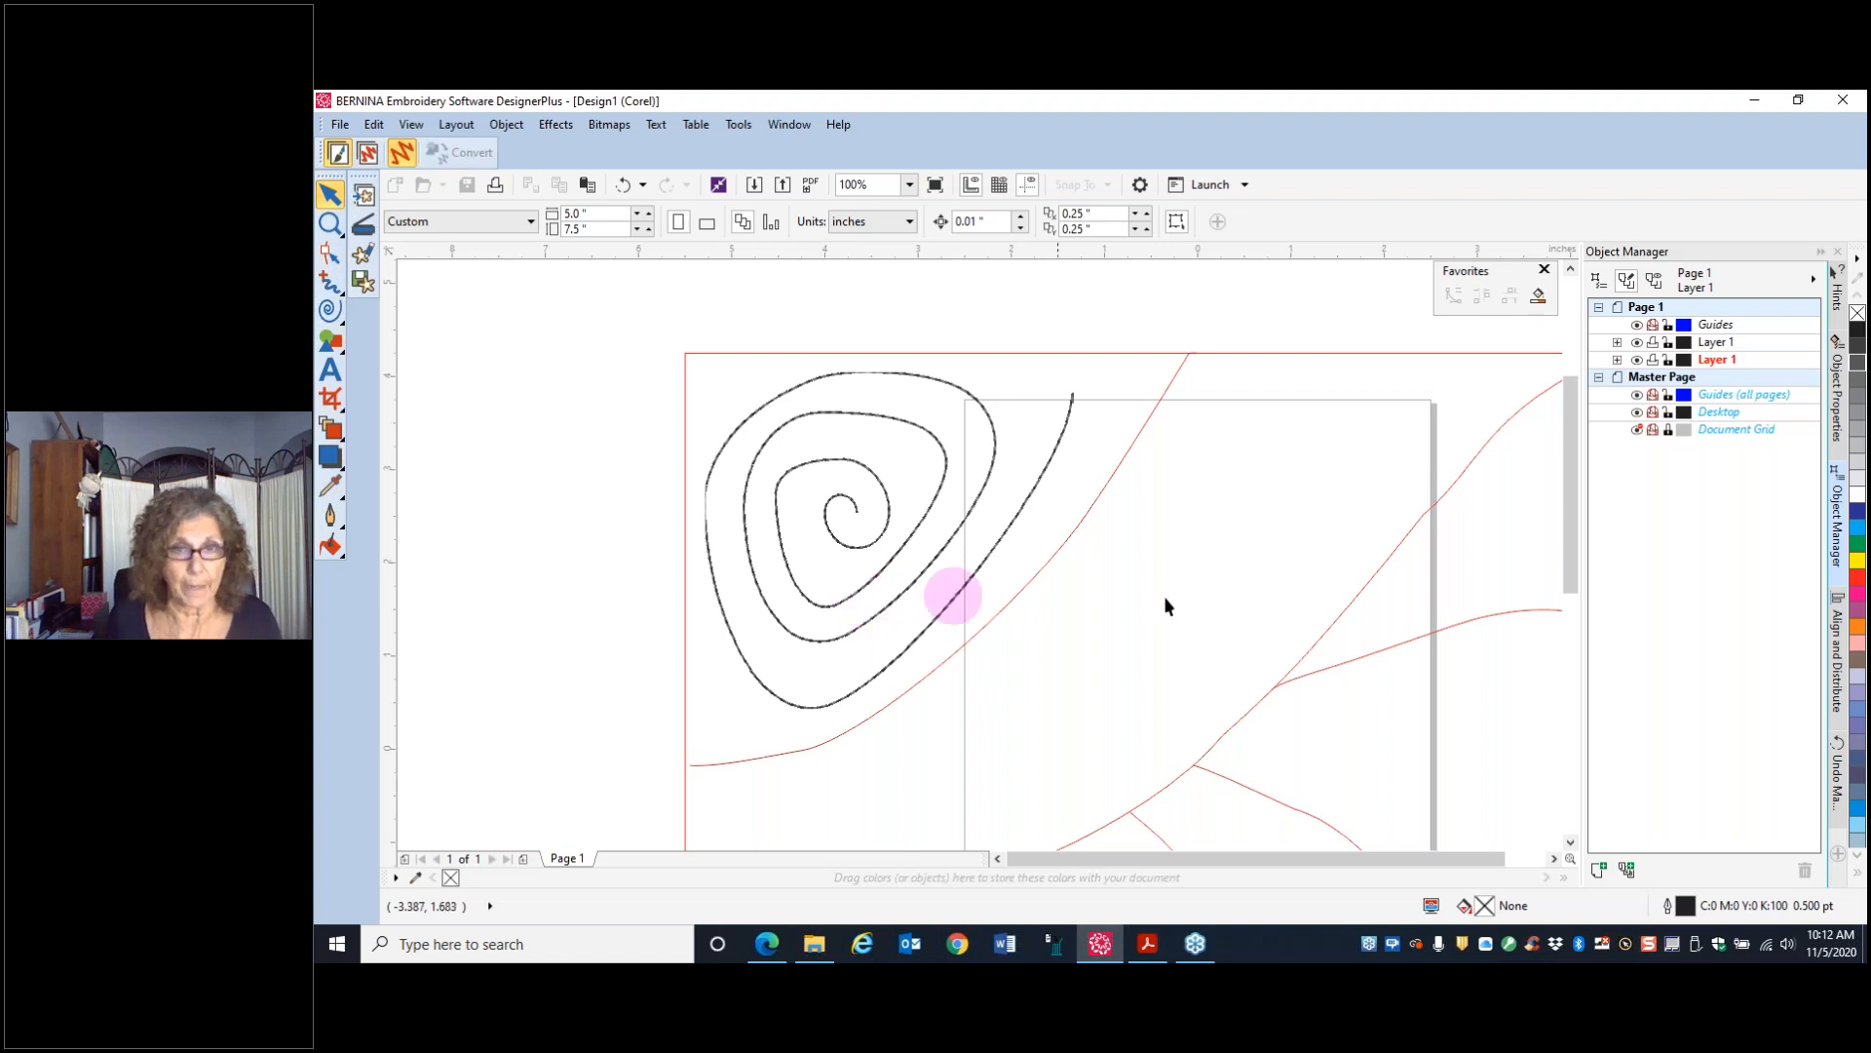
scroll(1261, 640, down, 1)
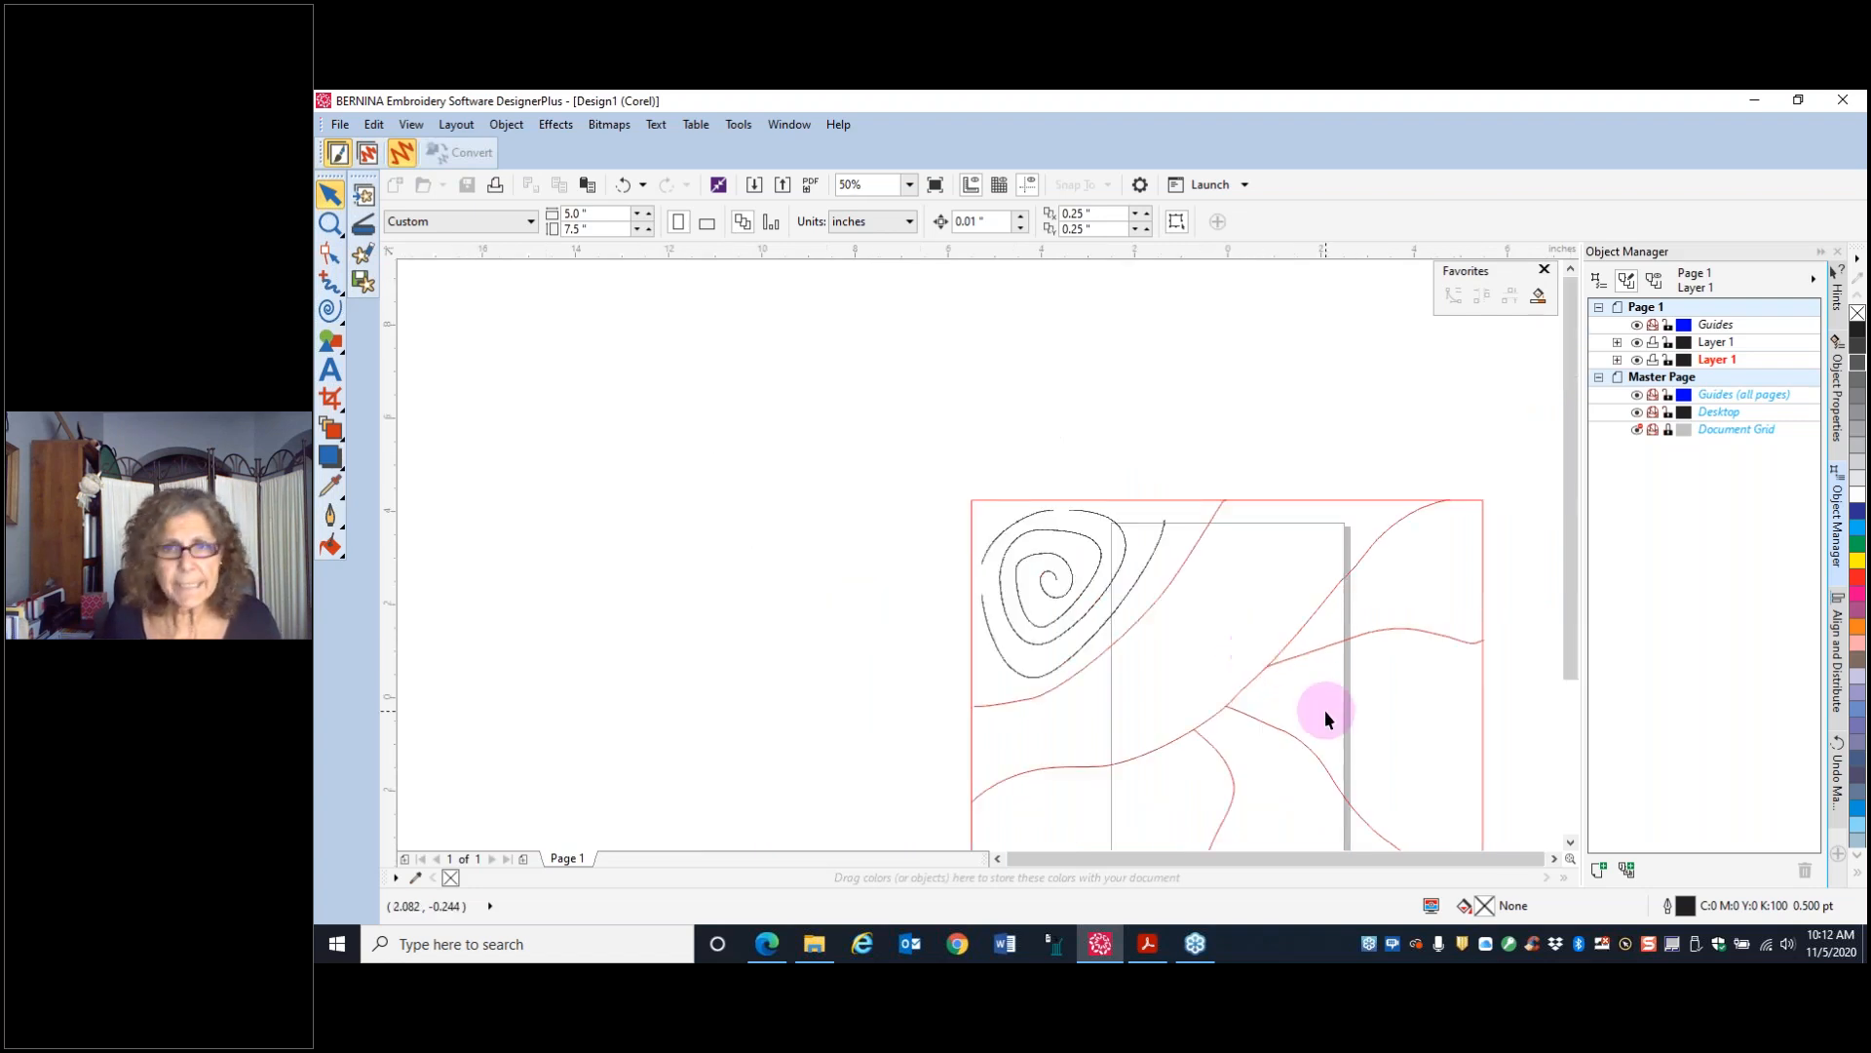
scroll(1296, 610, up, 1)
drag(1254, 858, 1293, 857)
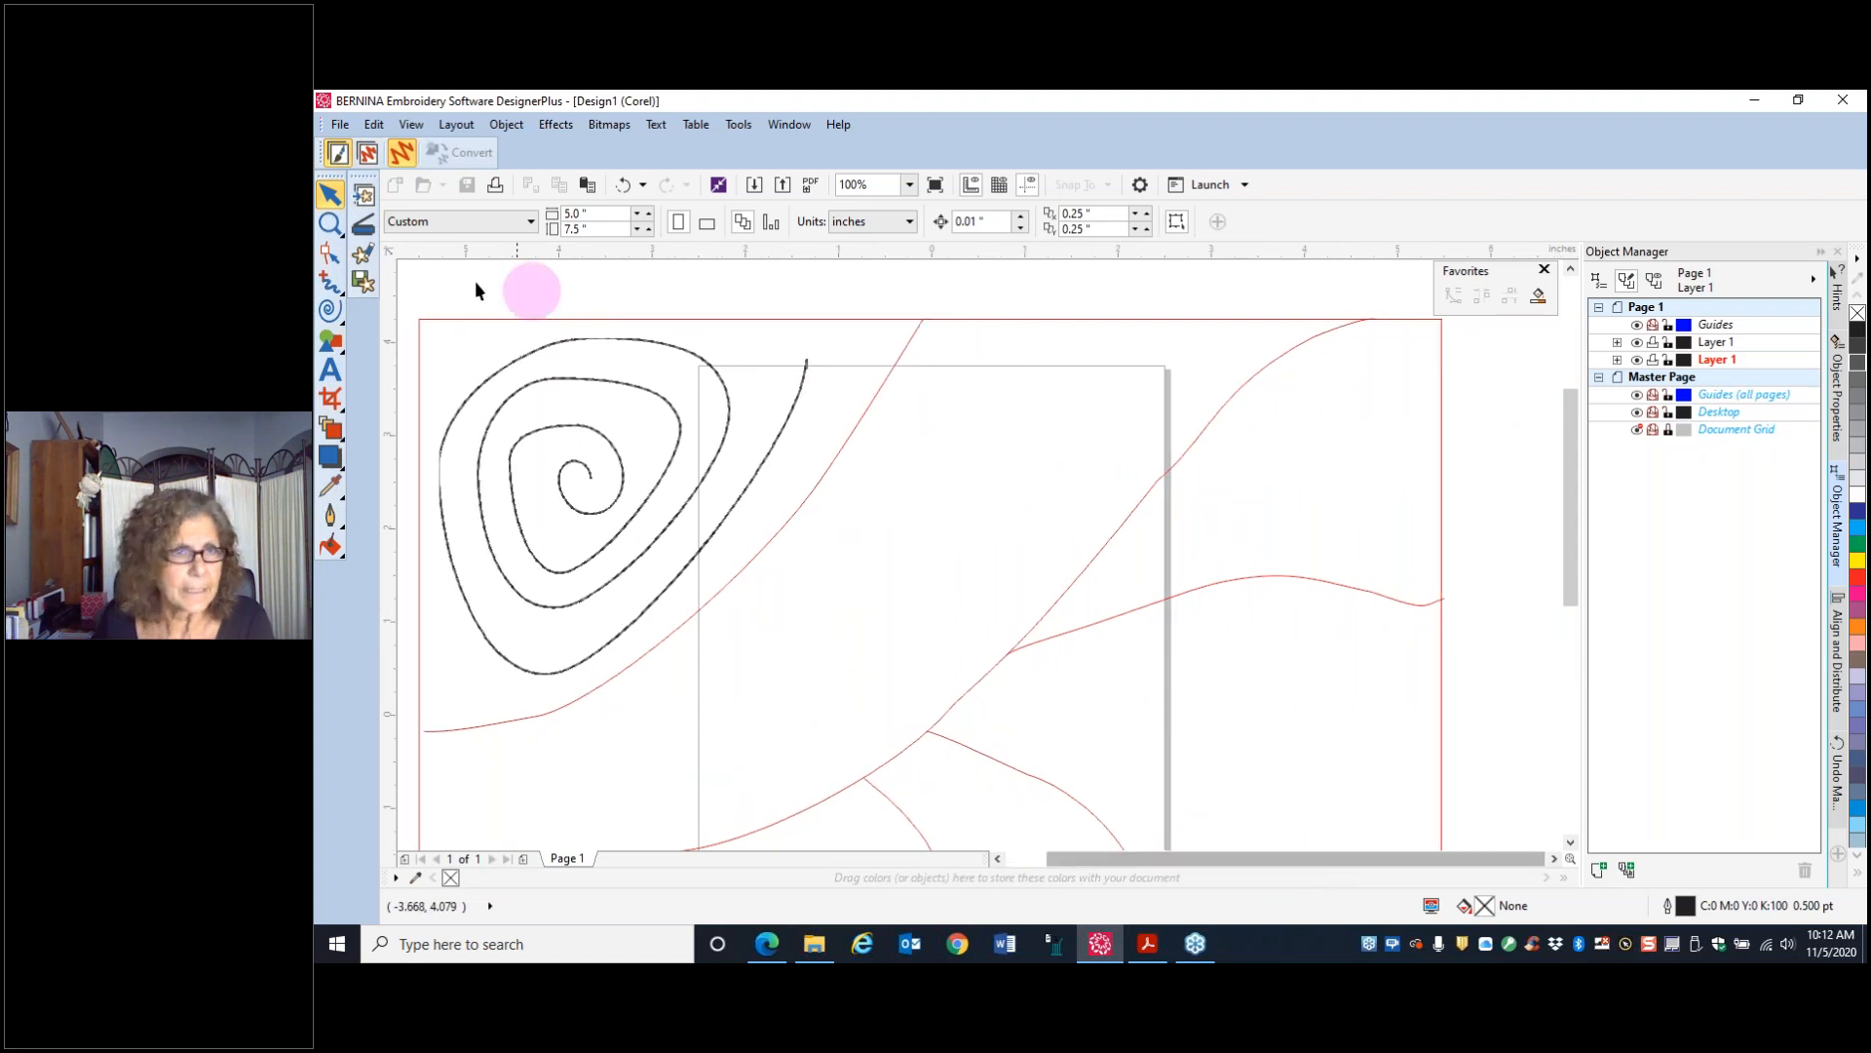
click(331, 314)
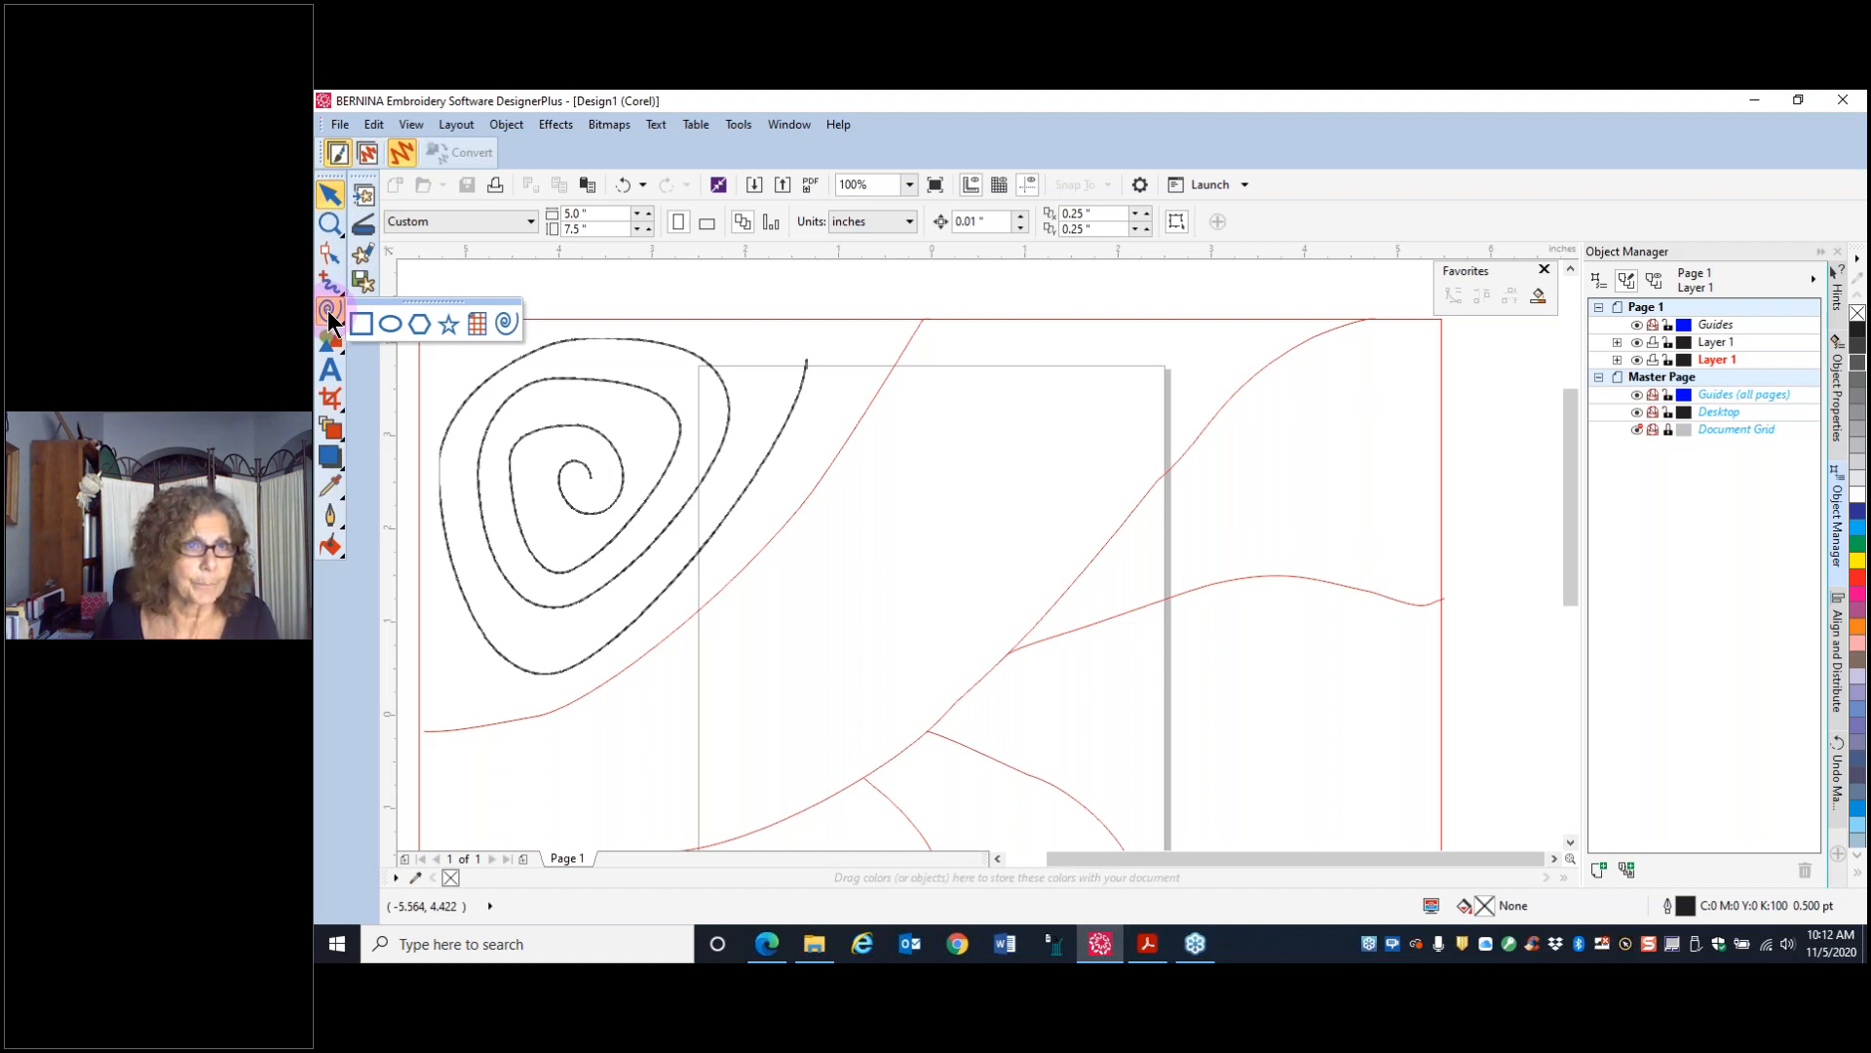
click(419, 326)
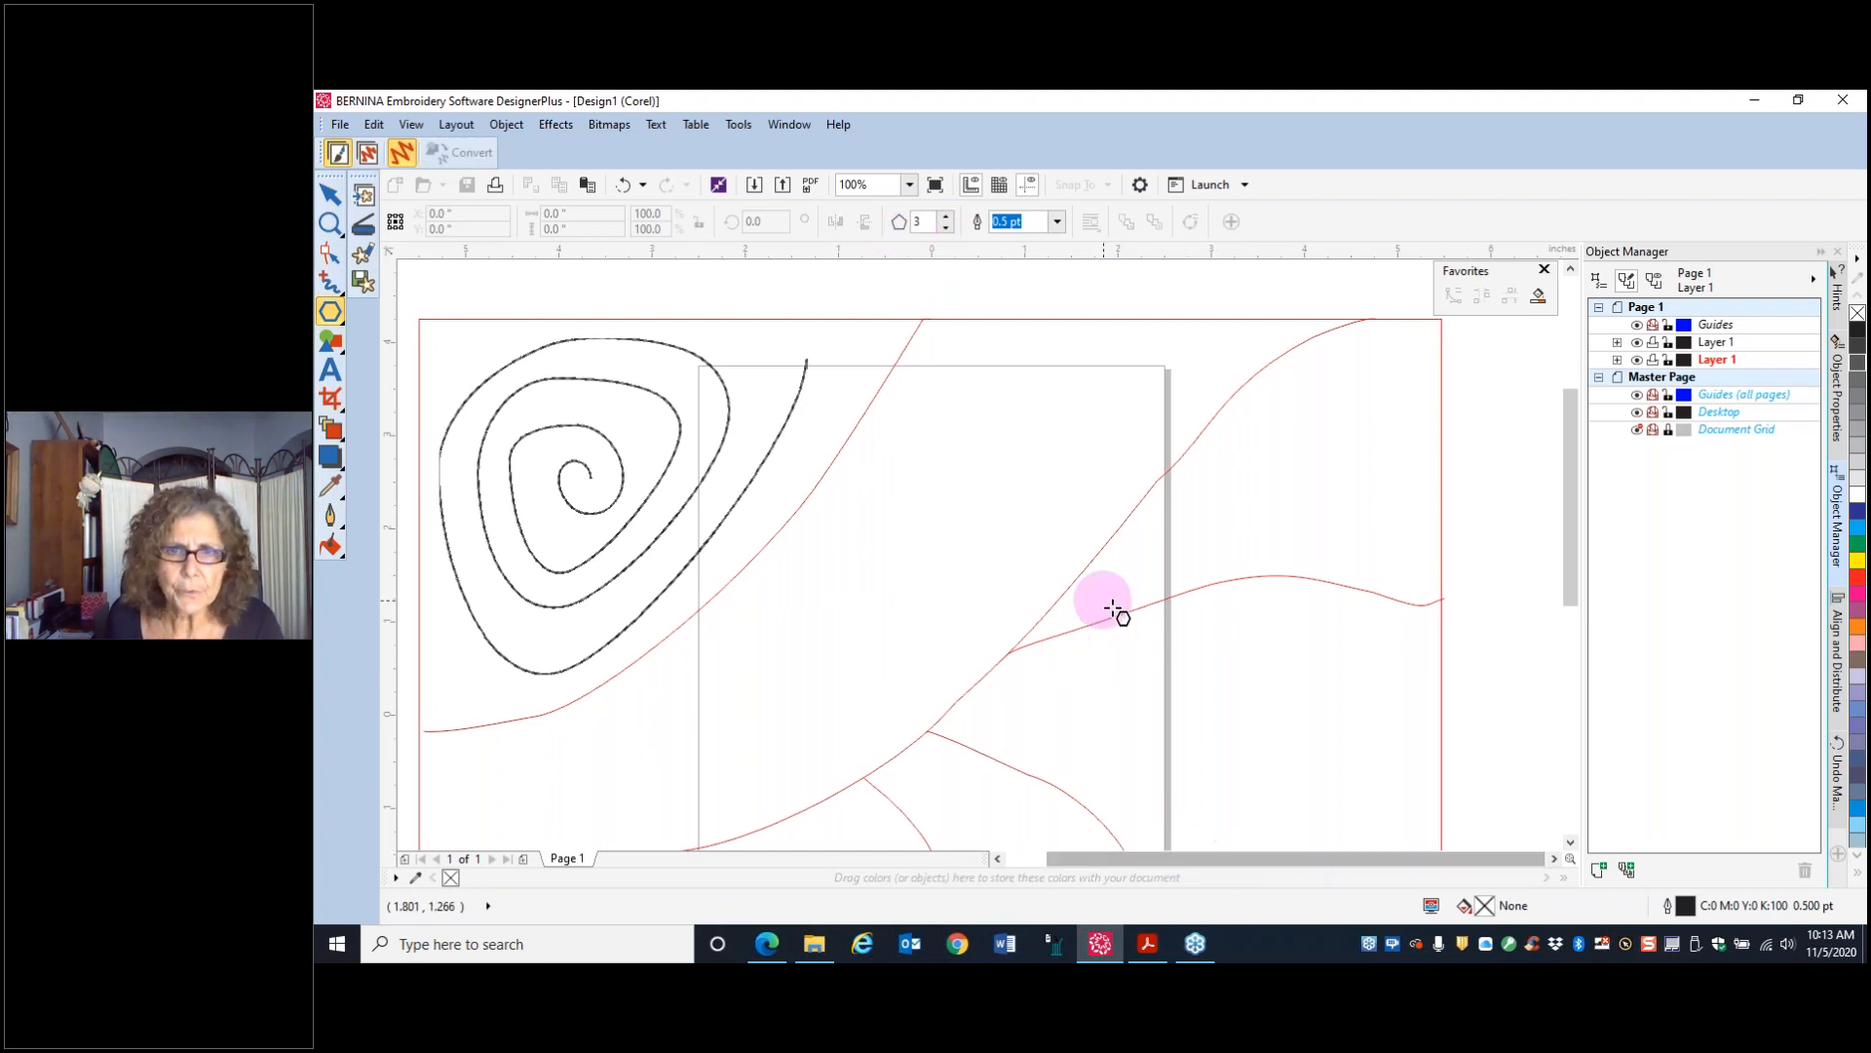
drag(1121, 605, 1095, 558)
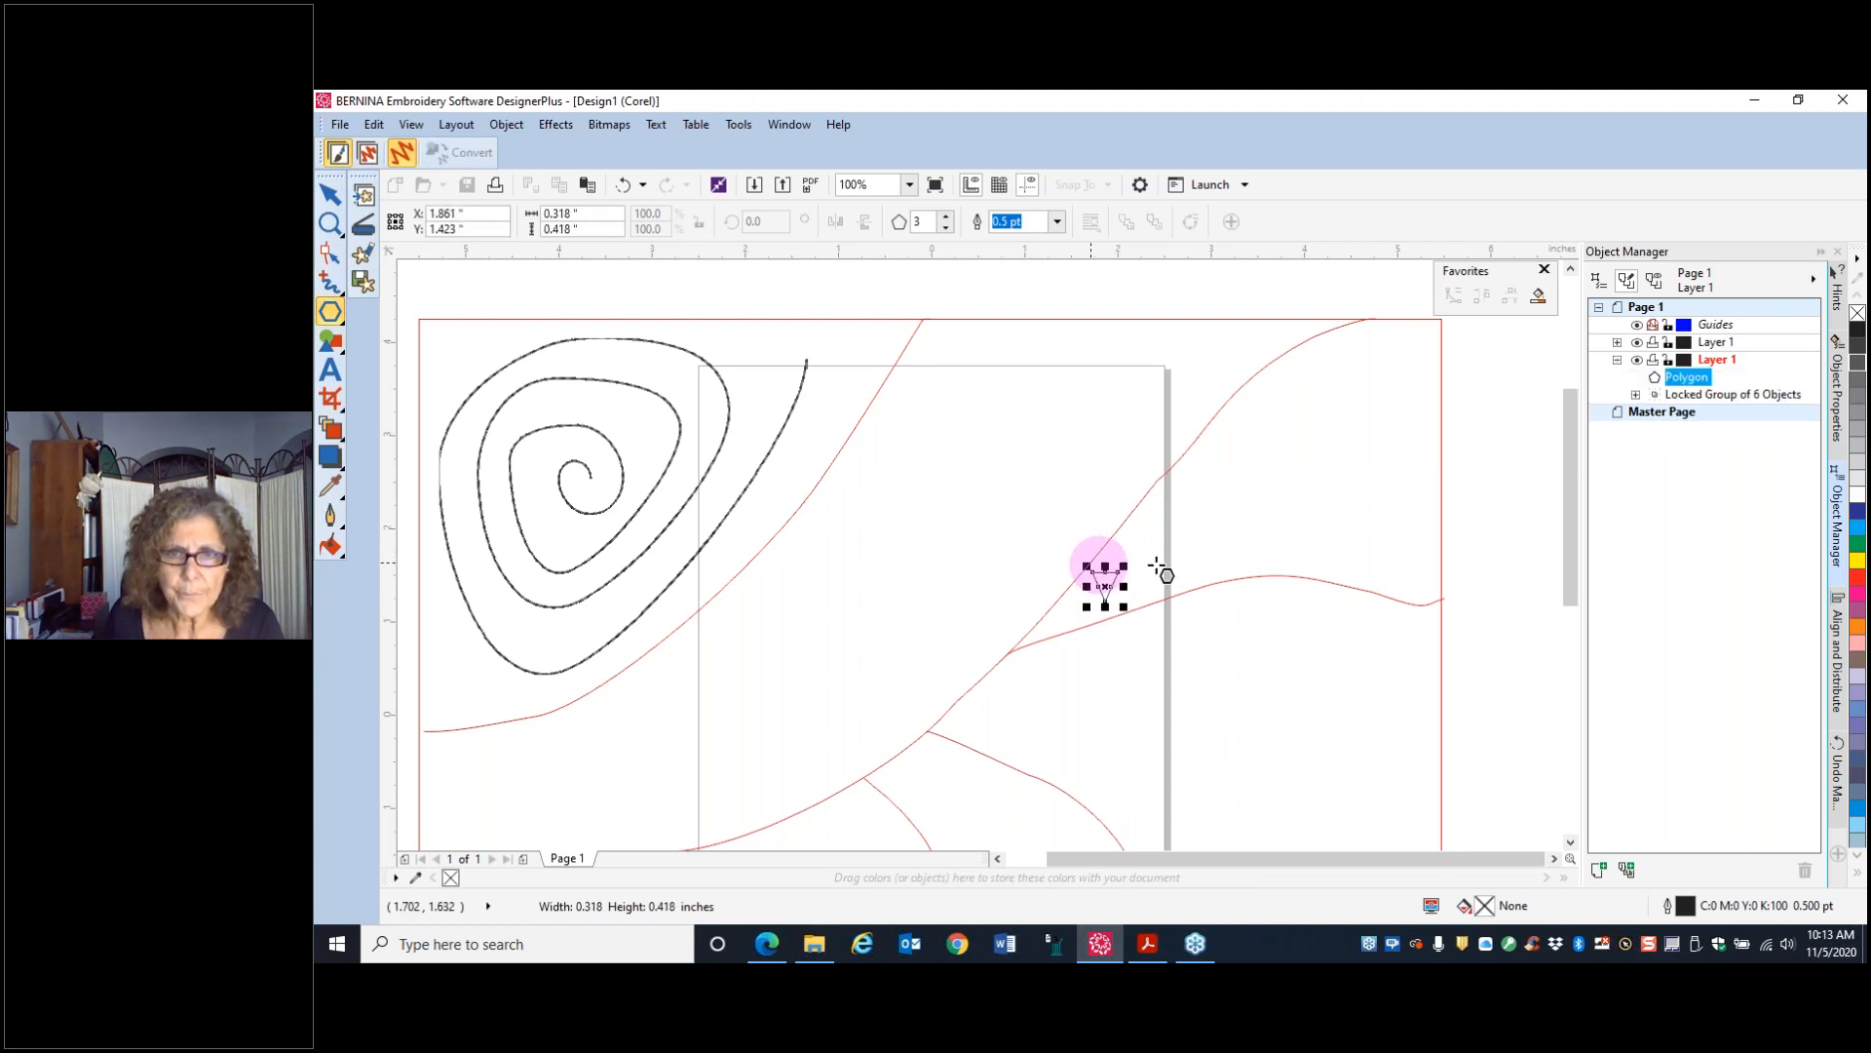
drag(1412, 577, 1328, 281)
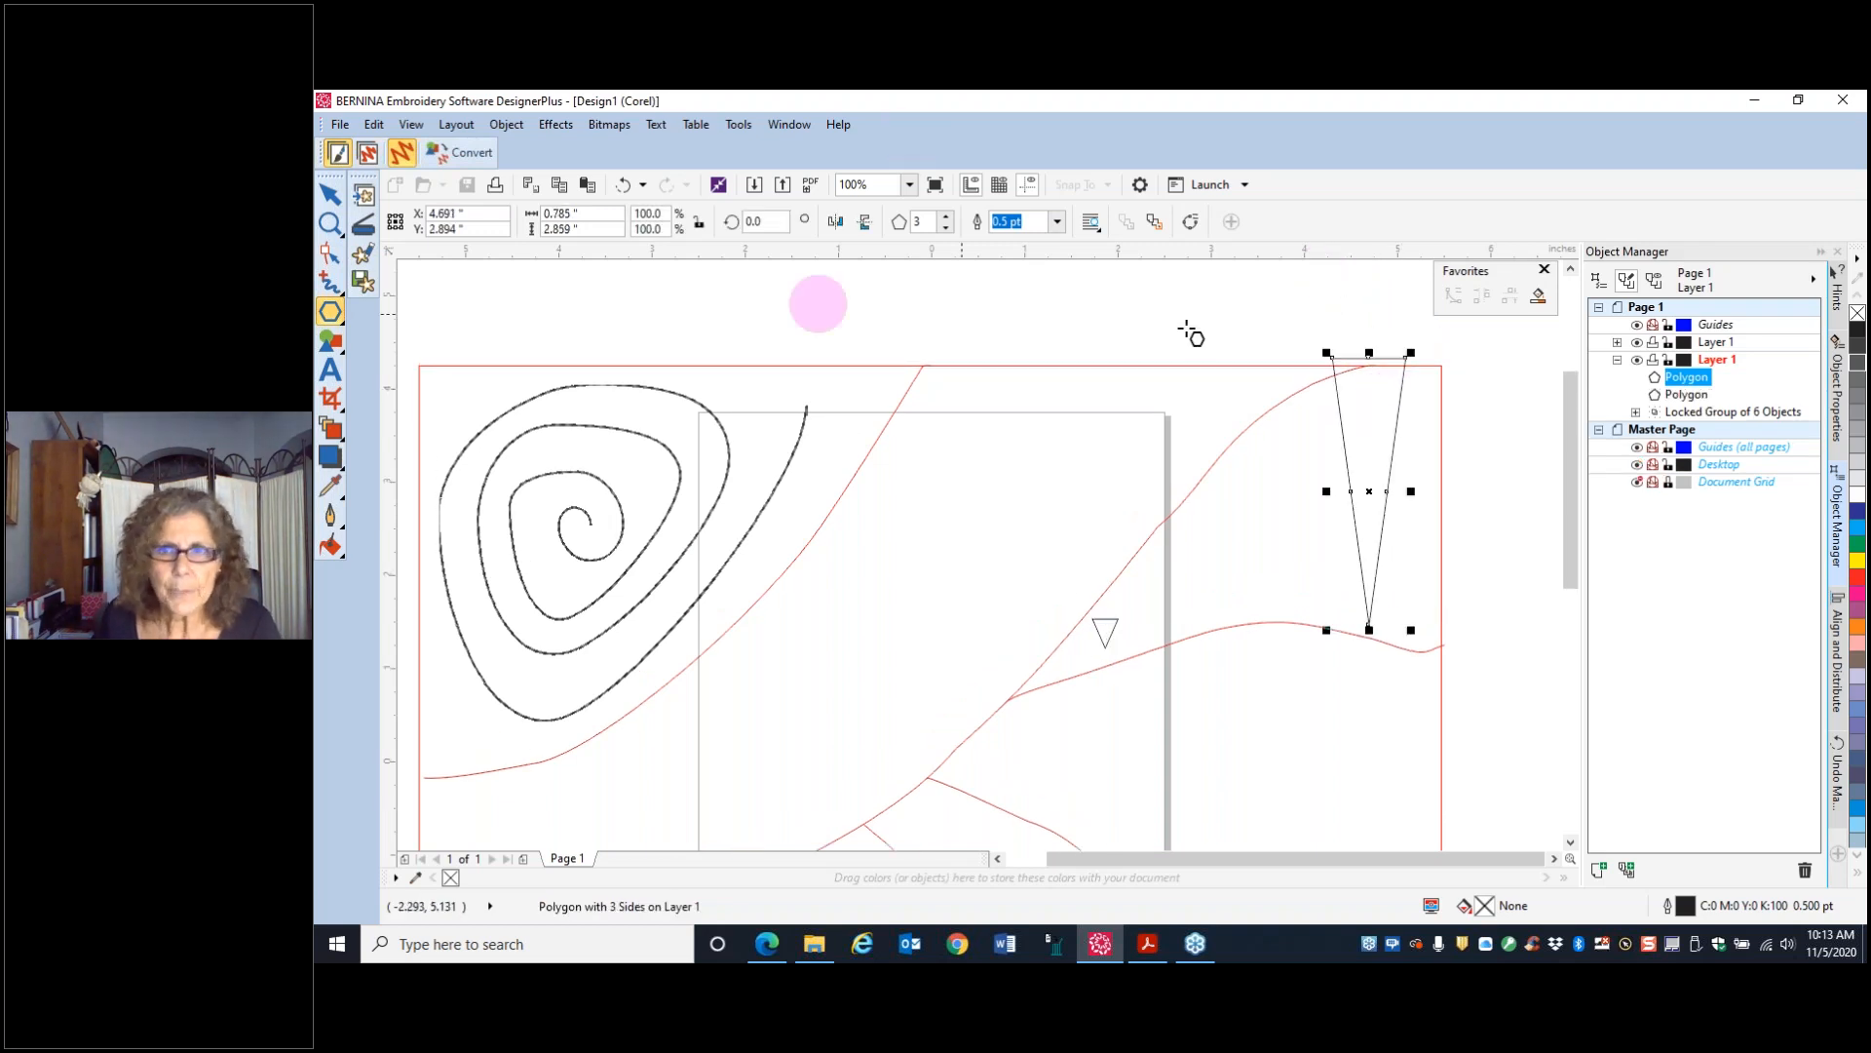
- Shorten the tall triangle to about 2.59 inches and shift it toward the mat's outer edge, and nudge the small triangle toward the narrow corner
click(333, 194)
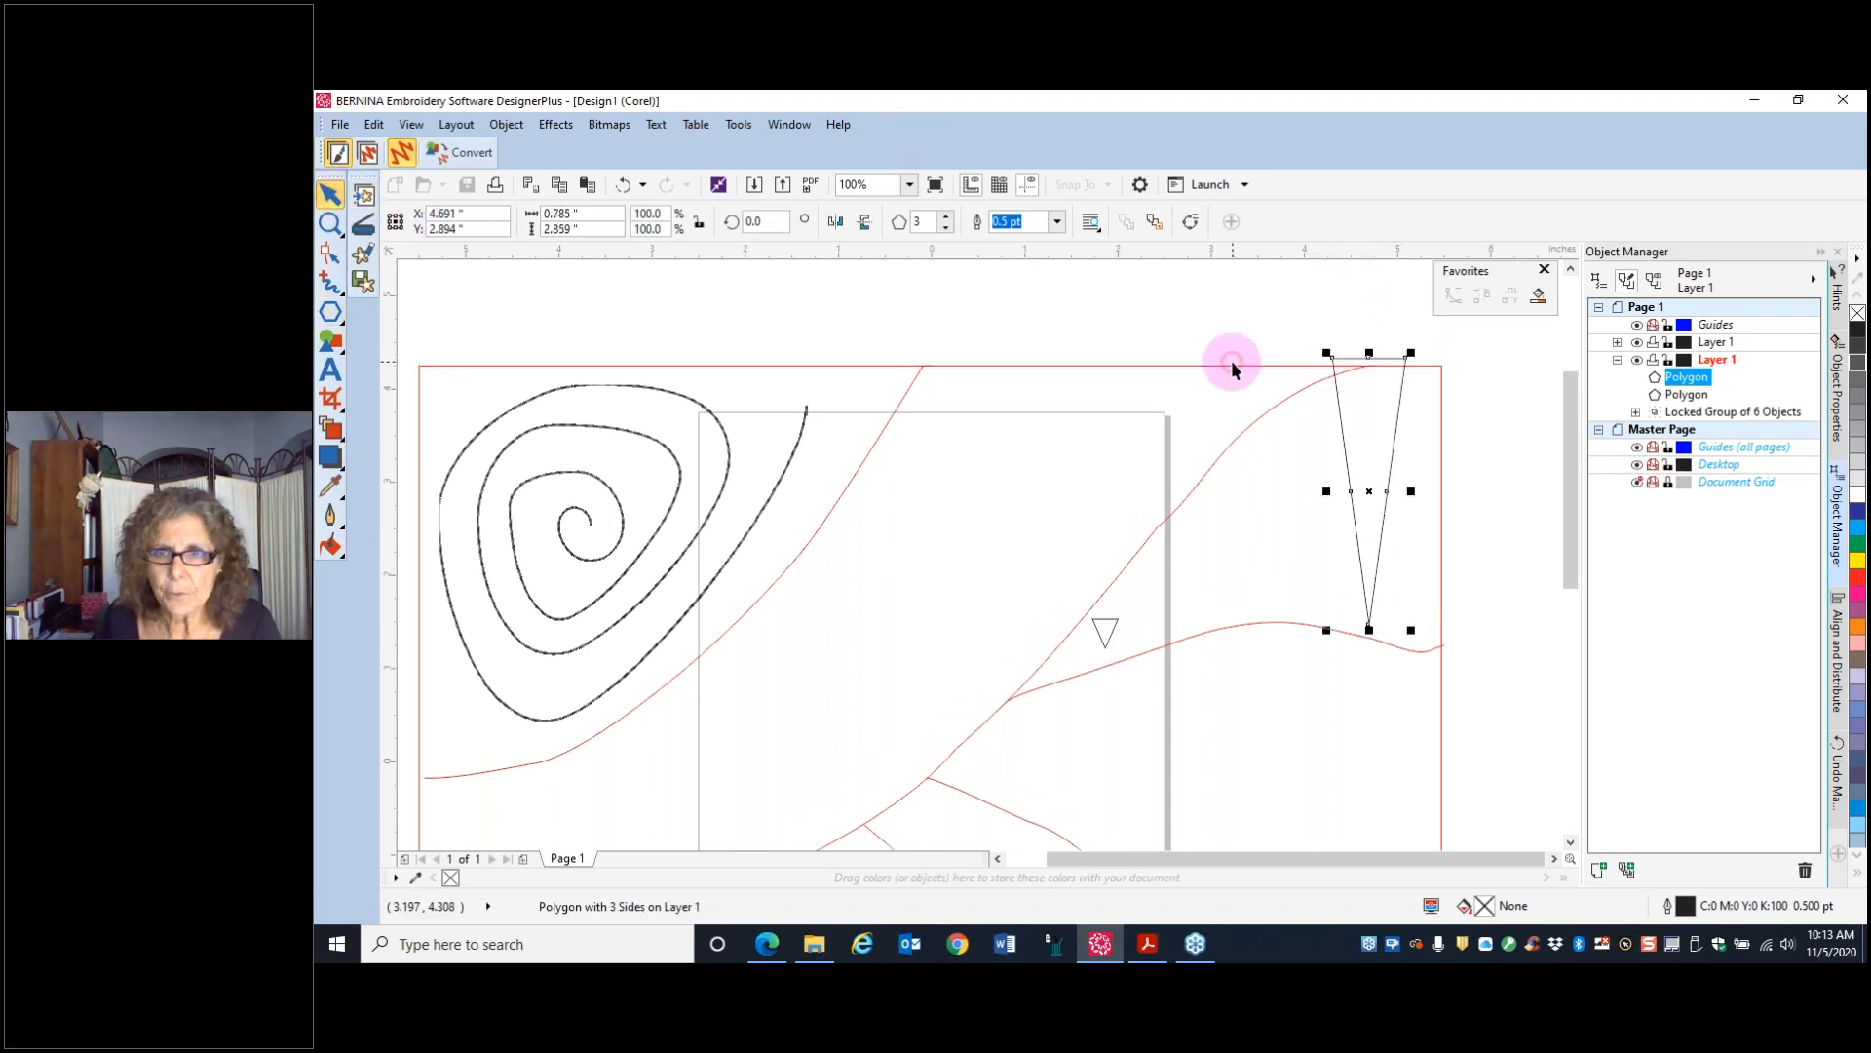
drag(1370, 353, 1369, 382)
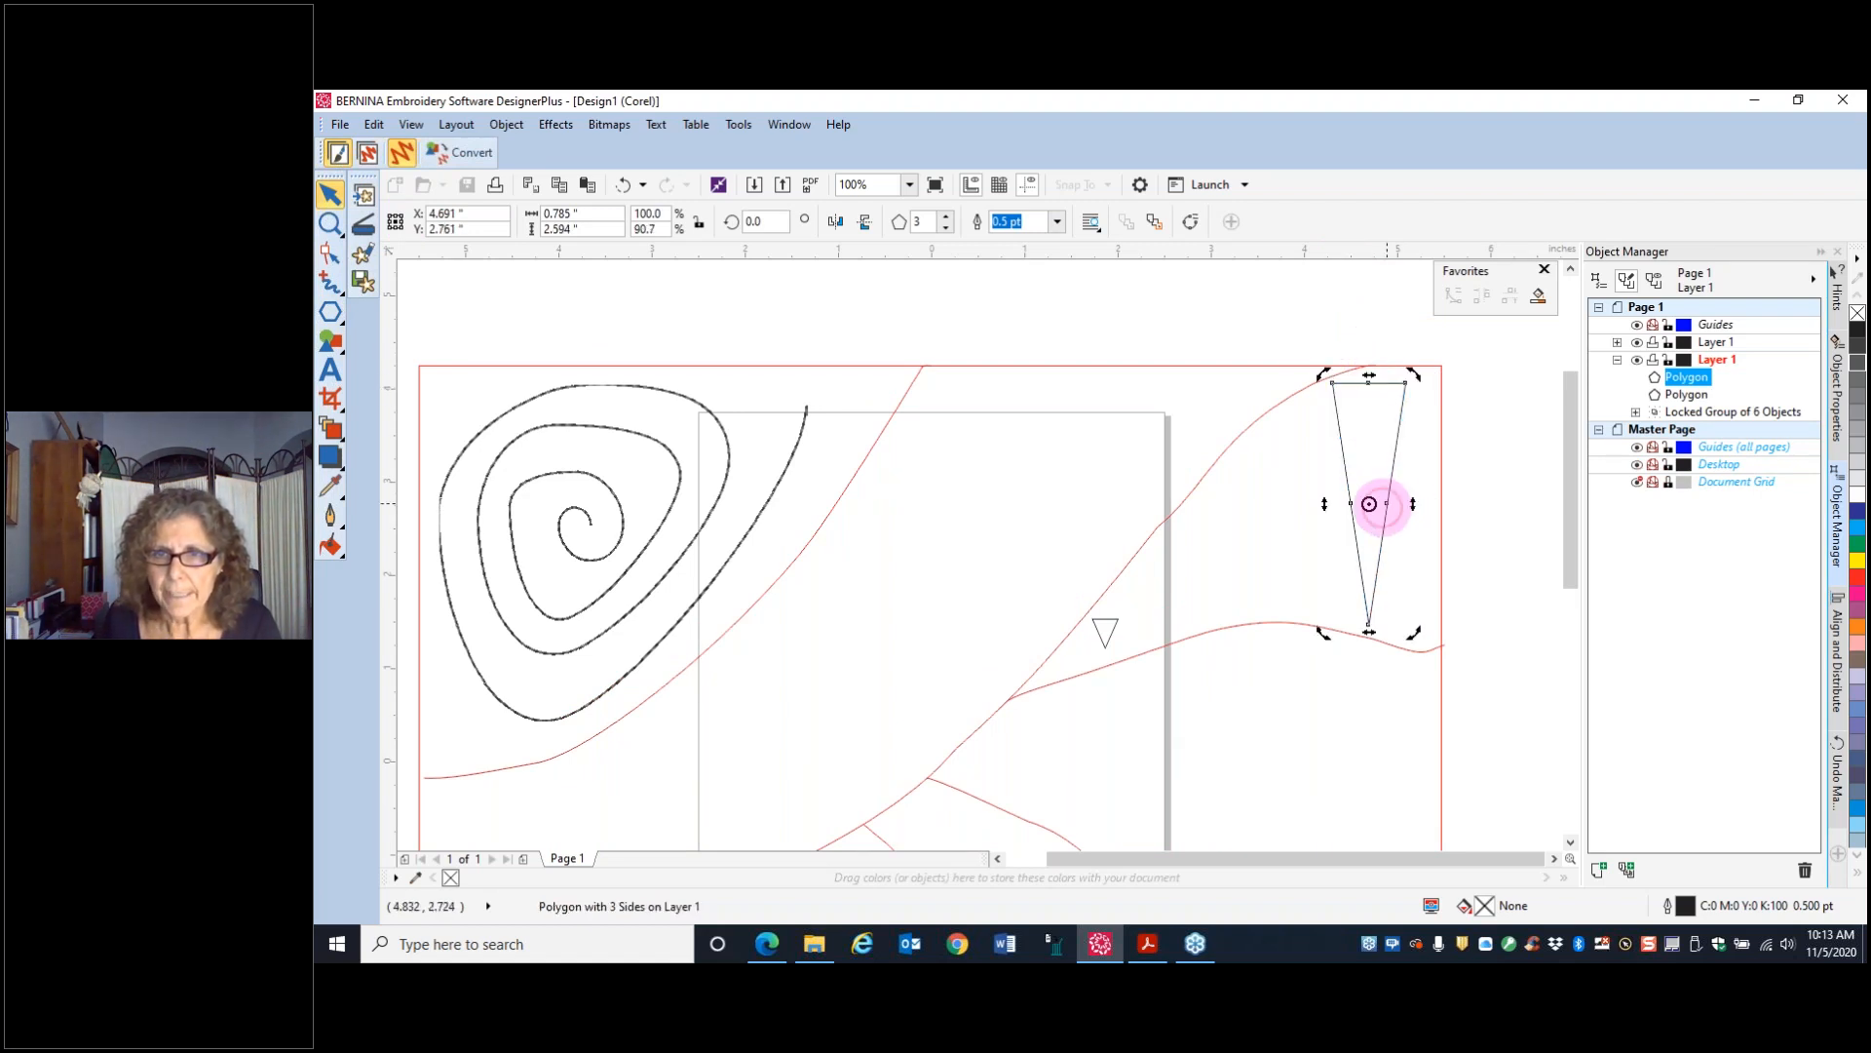
click(1369, 475)
drag(1369, 474, 1392, 507)
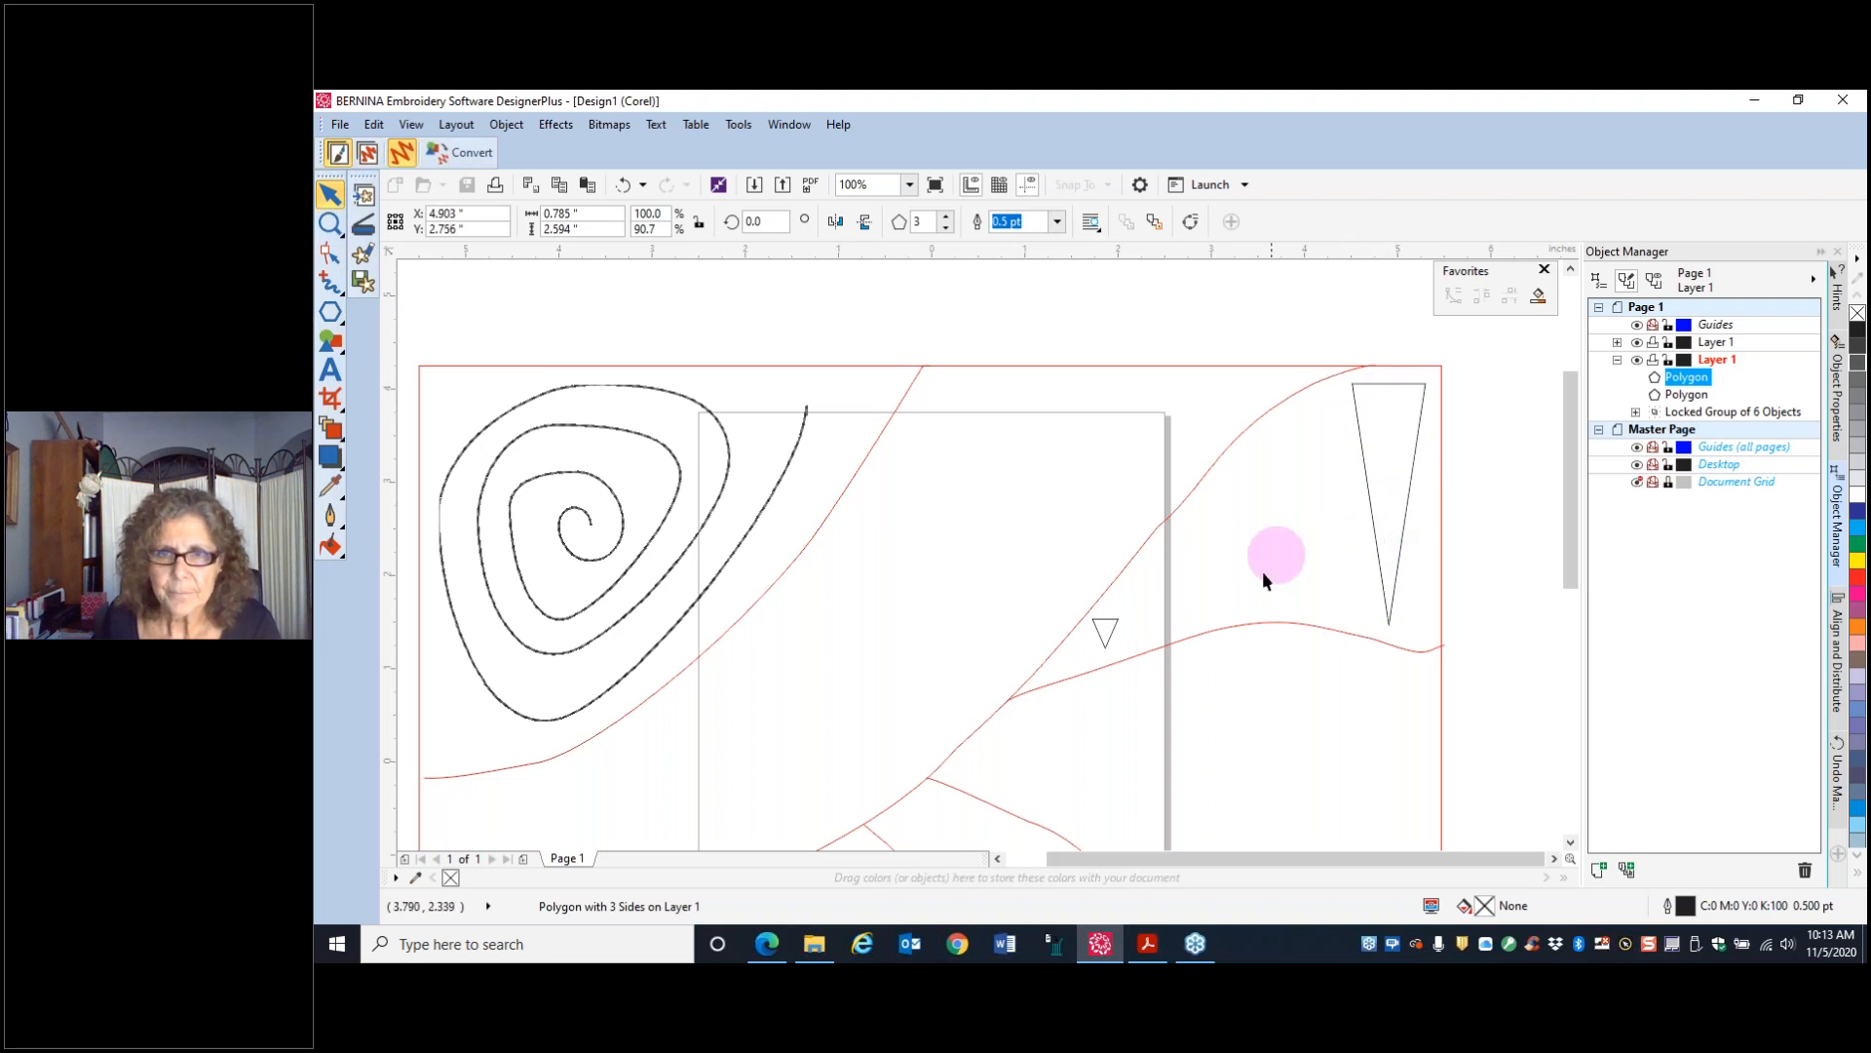
click(1106, 631)
drag(1107, 631, 1097, 640)
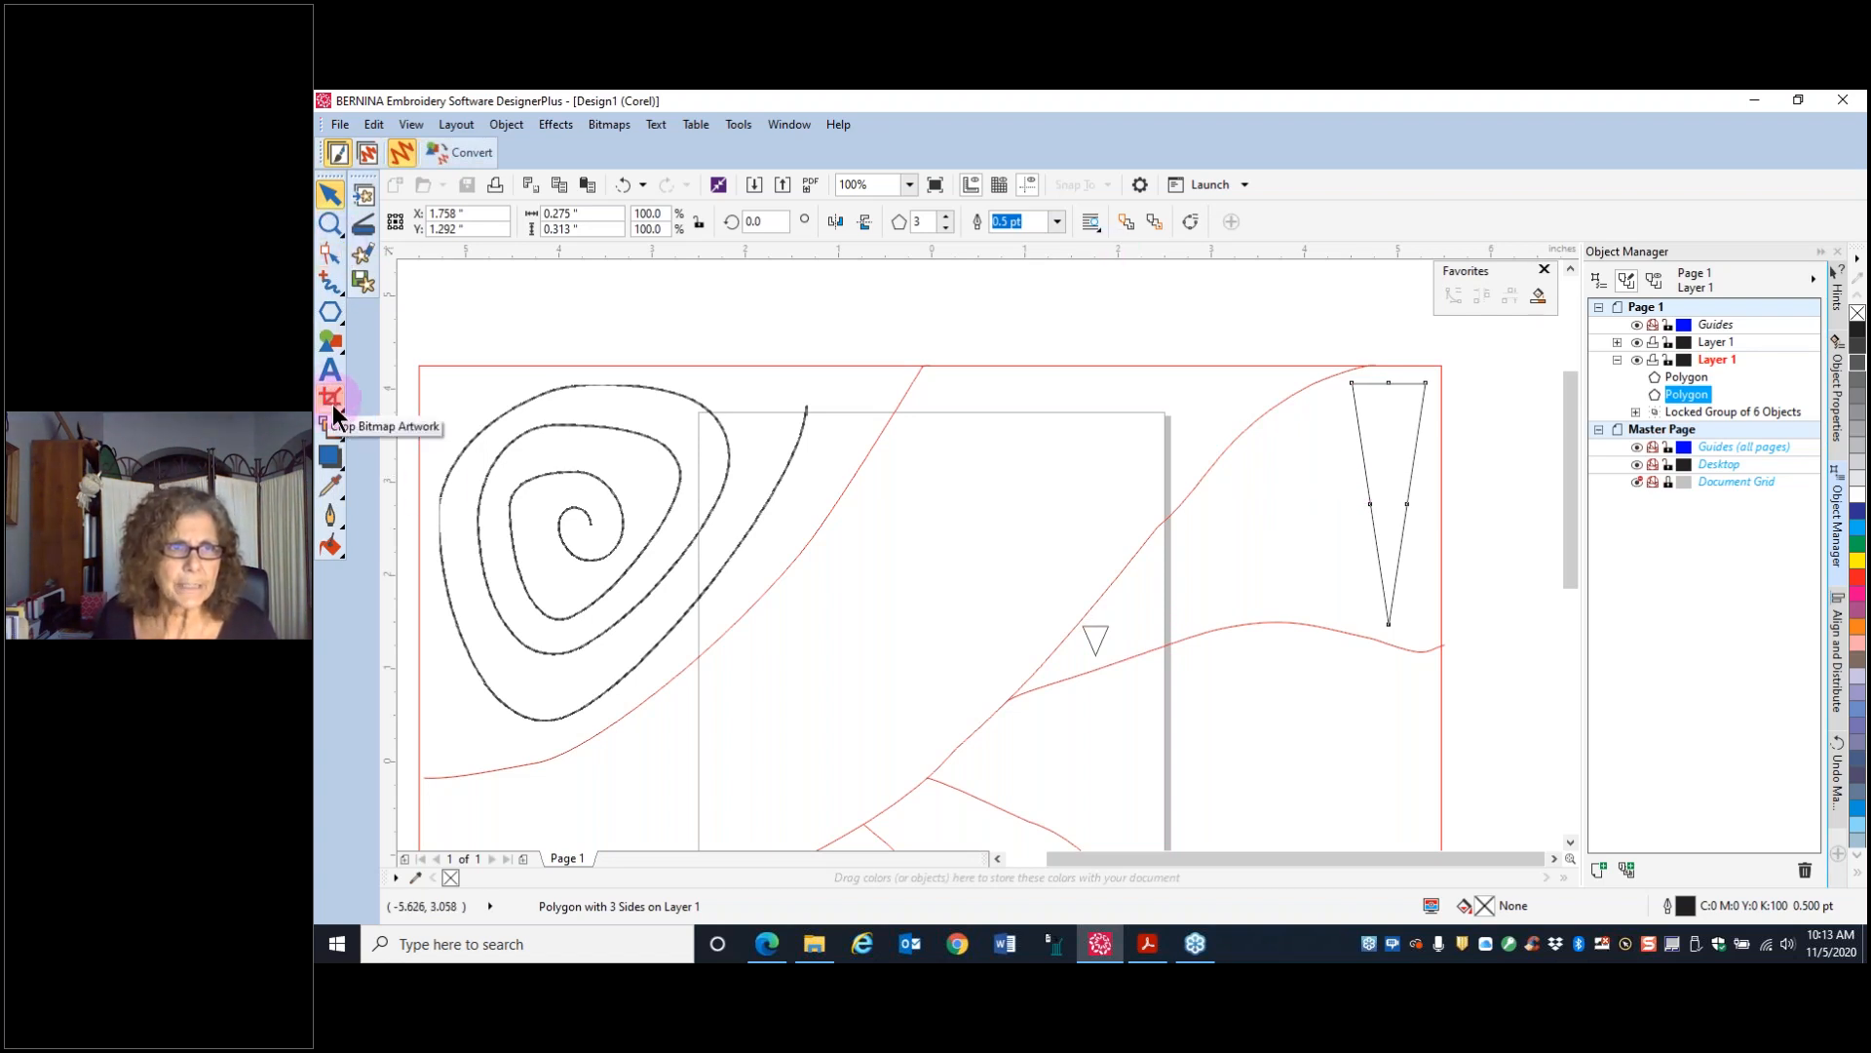
- Blend the small triangle into the tall one along a curved freehand path, using 14 blend steps
click(328, 431)
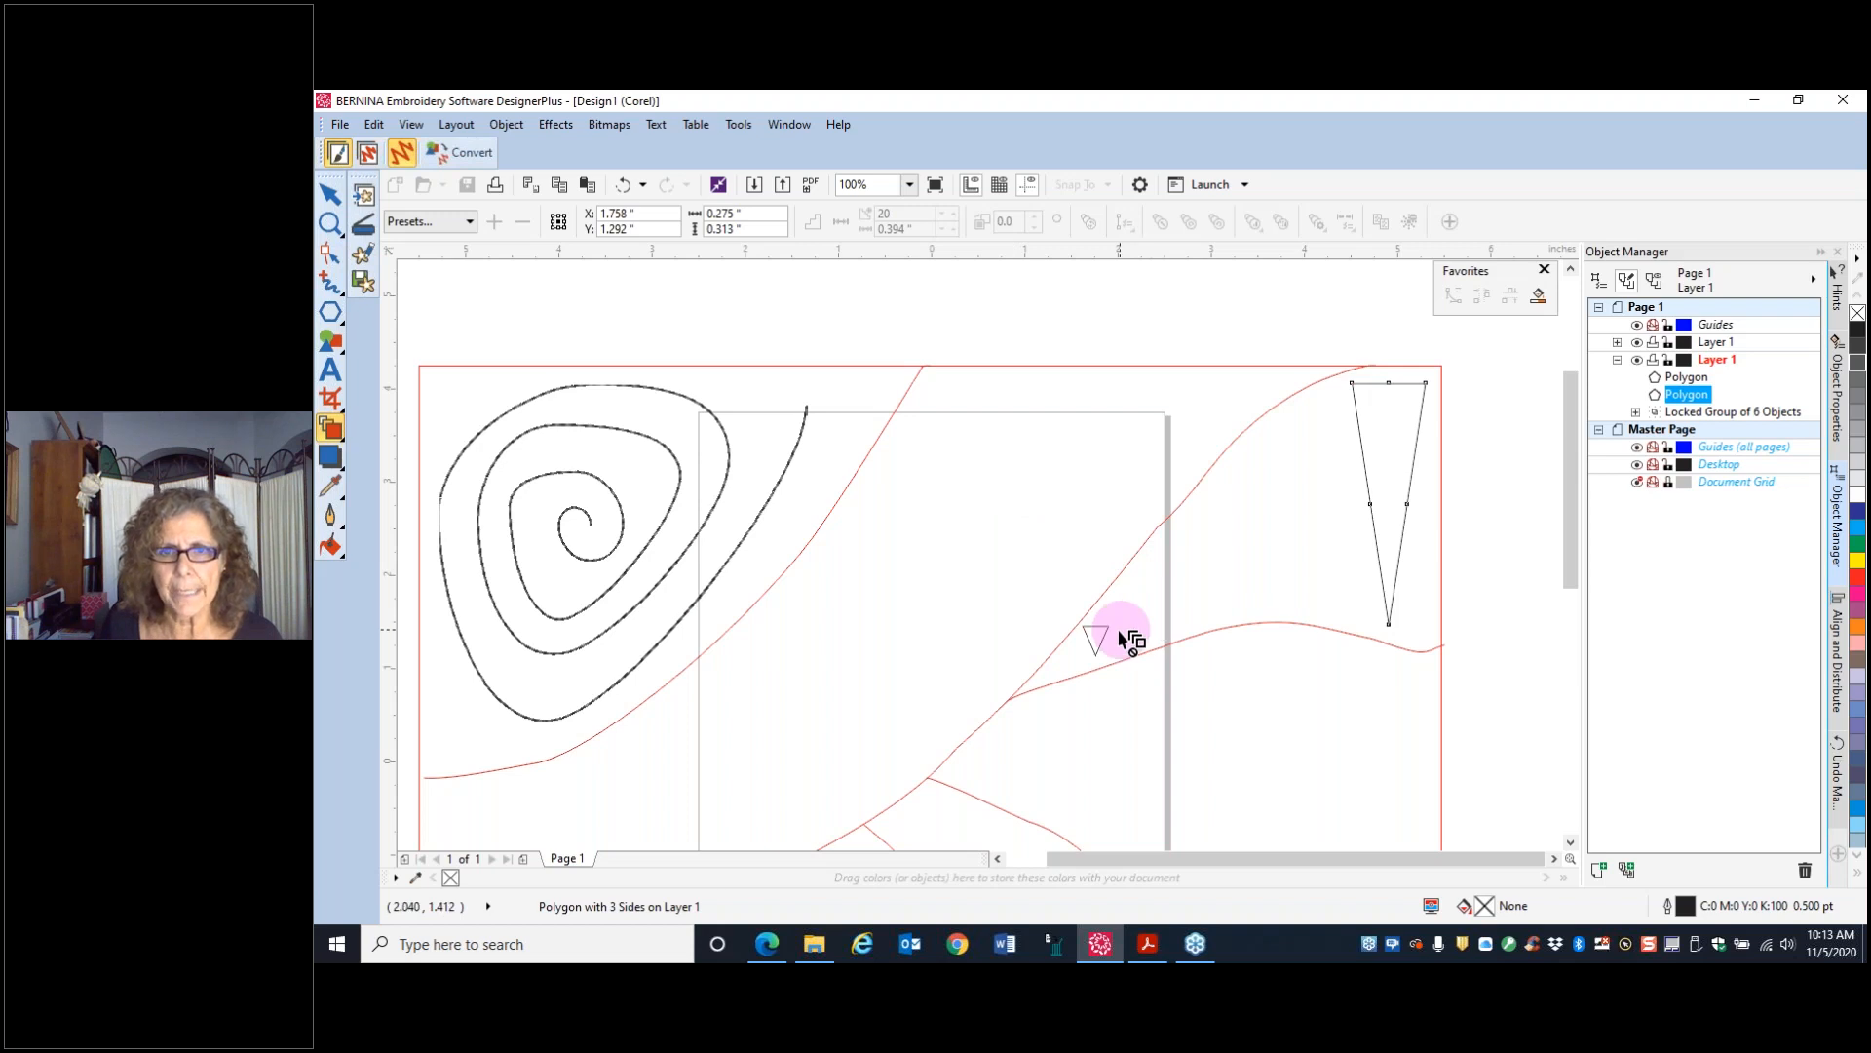
drag(1111, 635, 1366, 461)
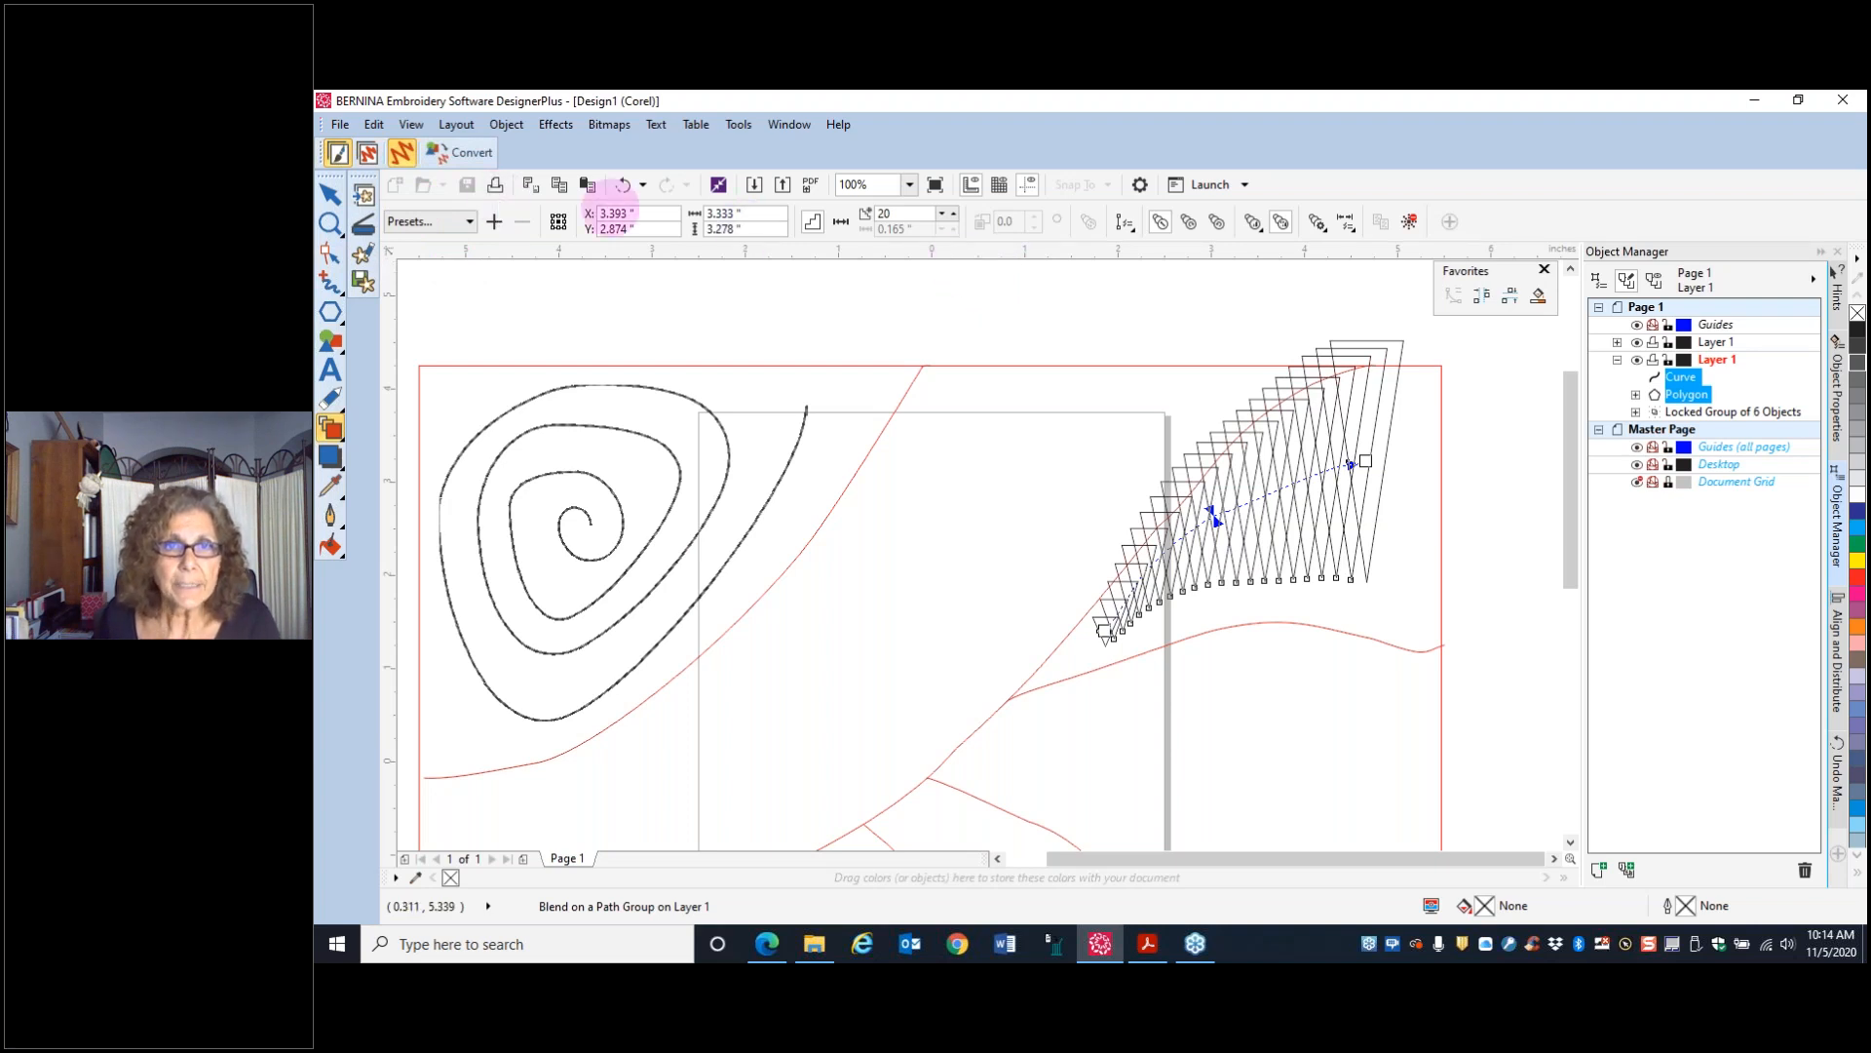
click(942, 218)
click(942, 218)
click(943, 218)
click(943, 218)
click(942, 219)
click(942, 218)
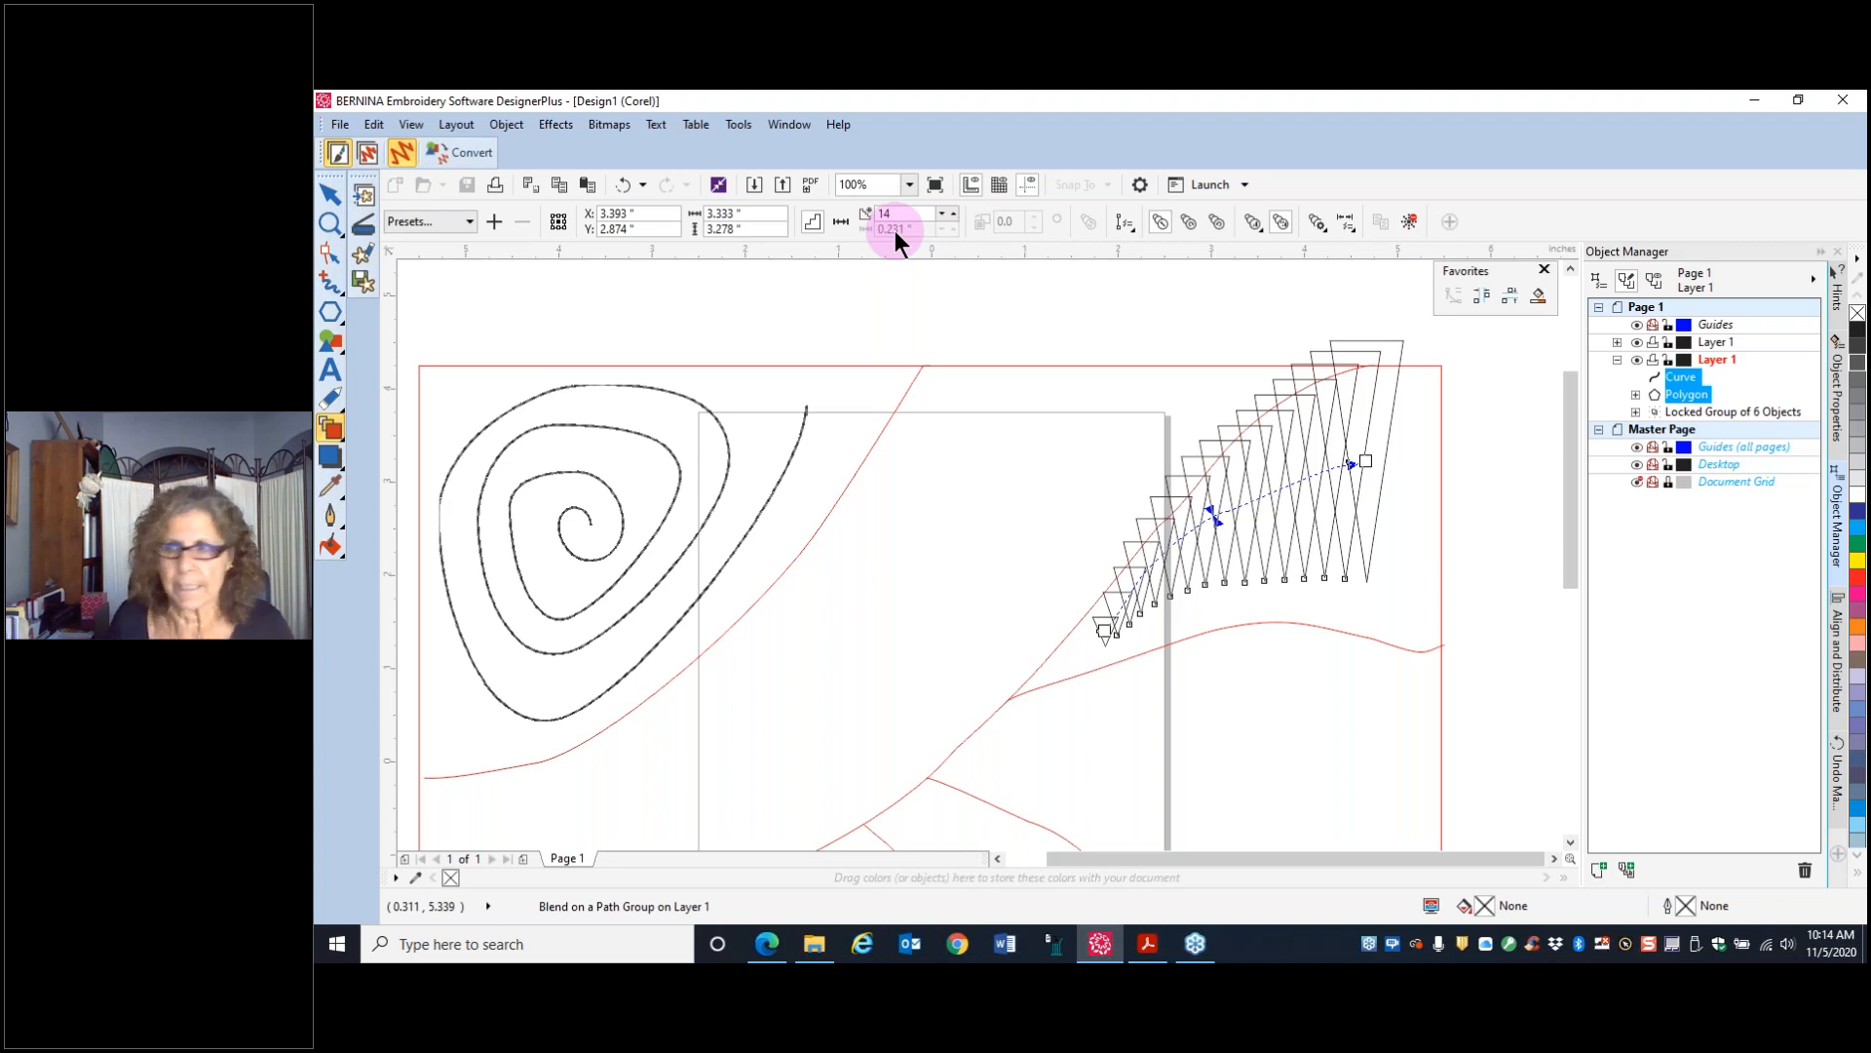
- Move the triangle blend into the mat section and rotate it slightly clockwise so it follows the section's curves
click(330, 207)
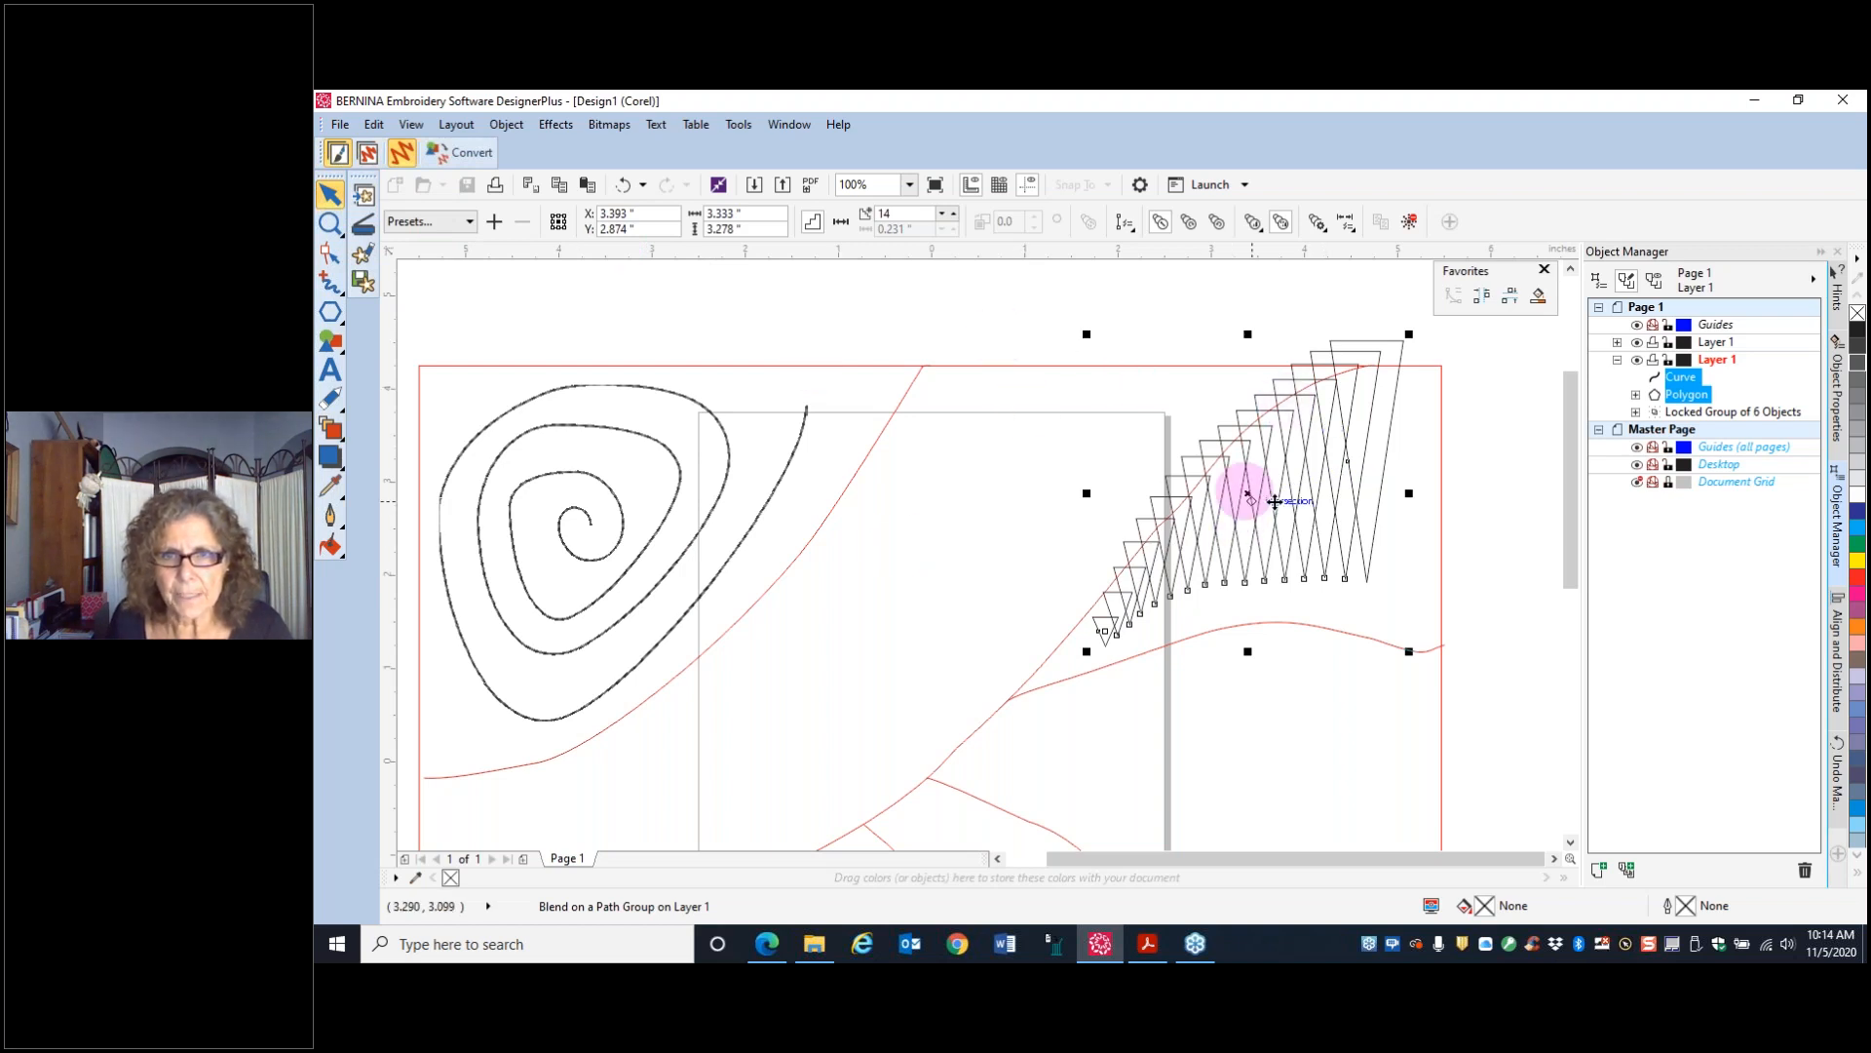
drag(1252, 497, 1274, 517)
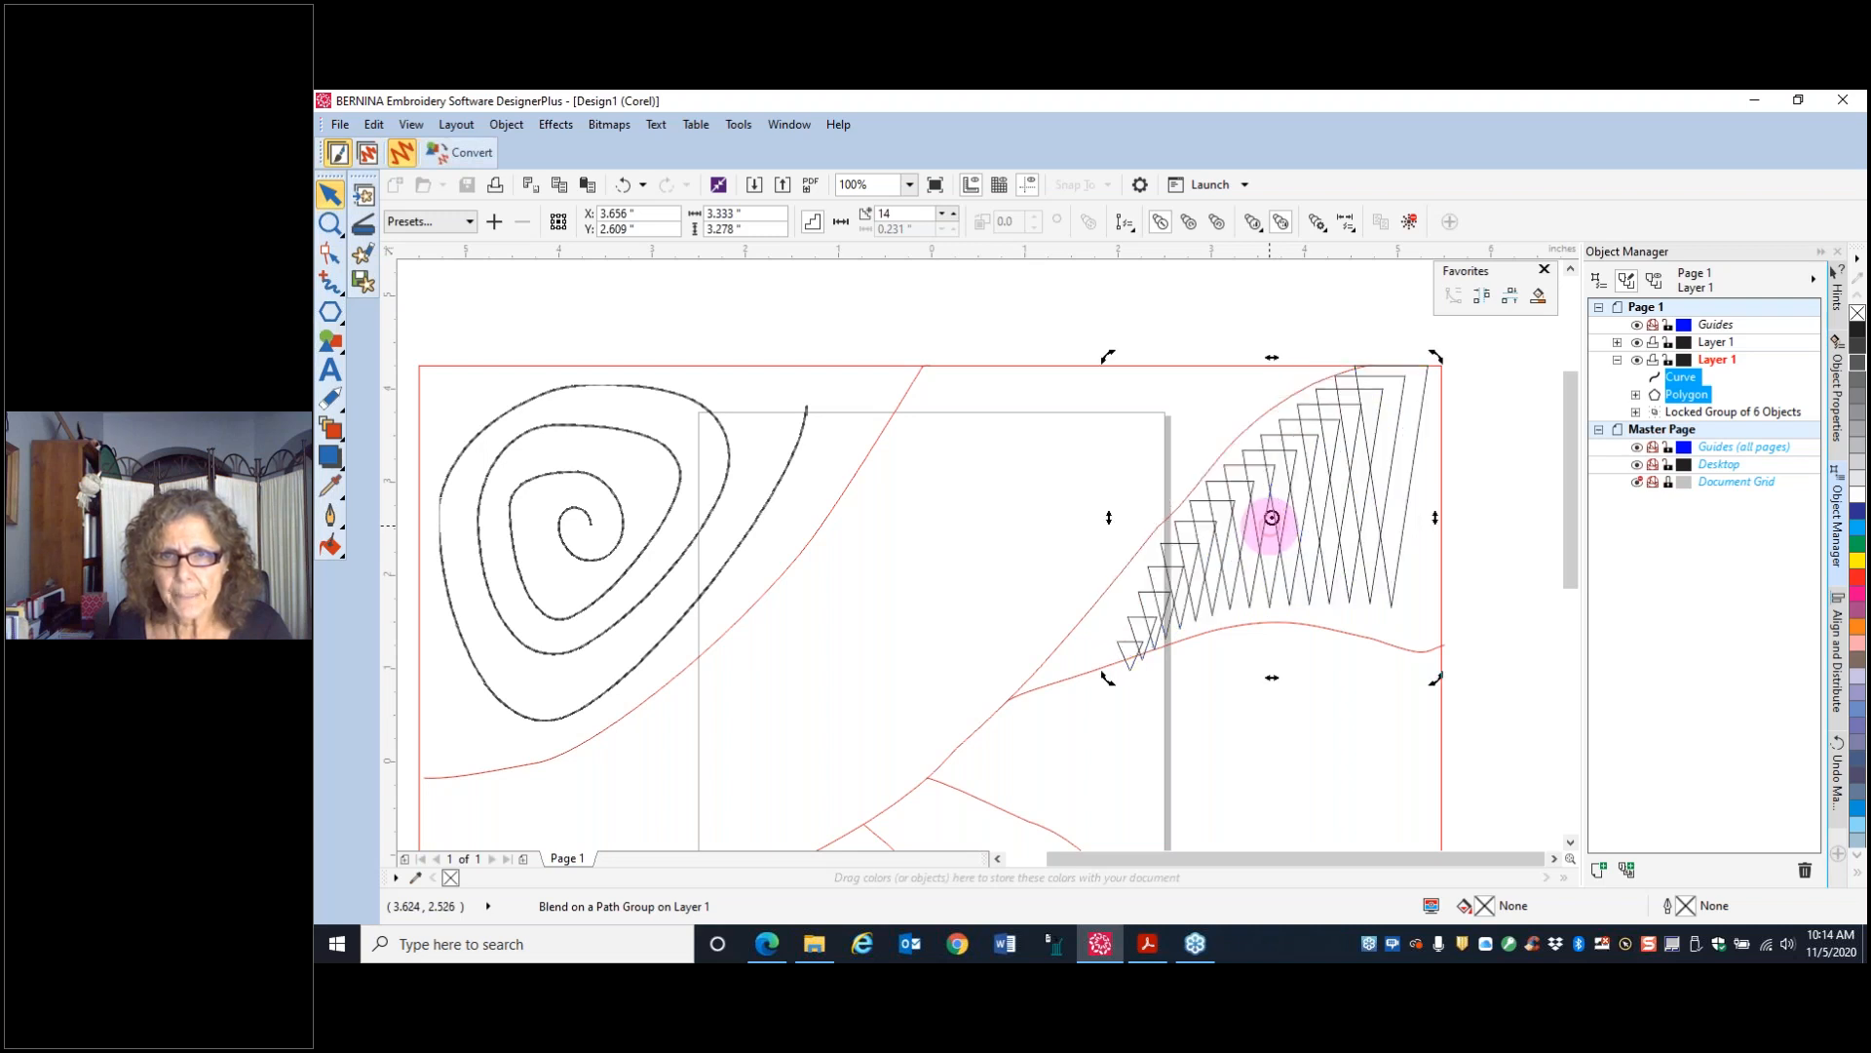
drag(1436, 360, 1449, 373)
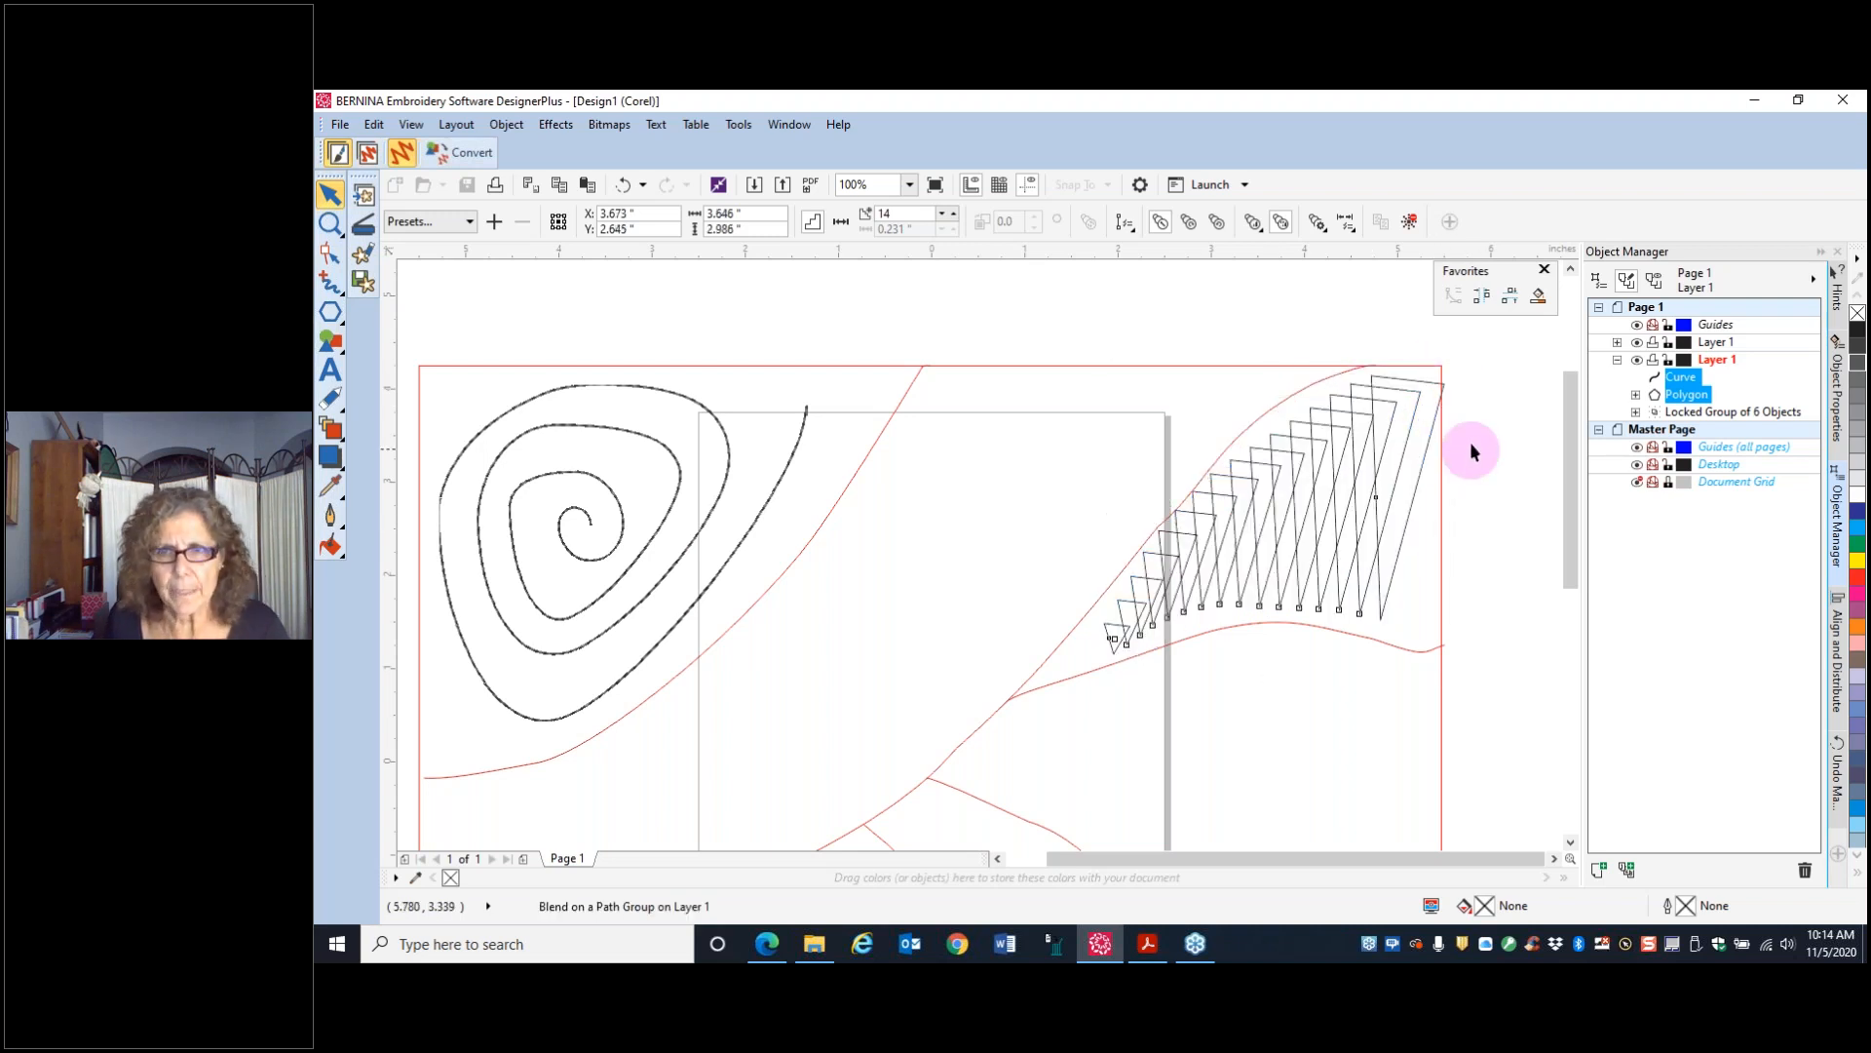
click(1324, 536)
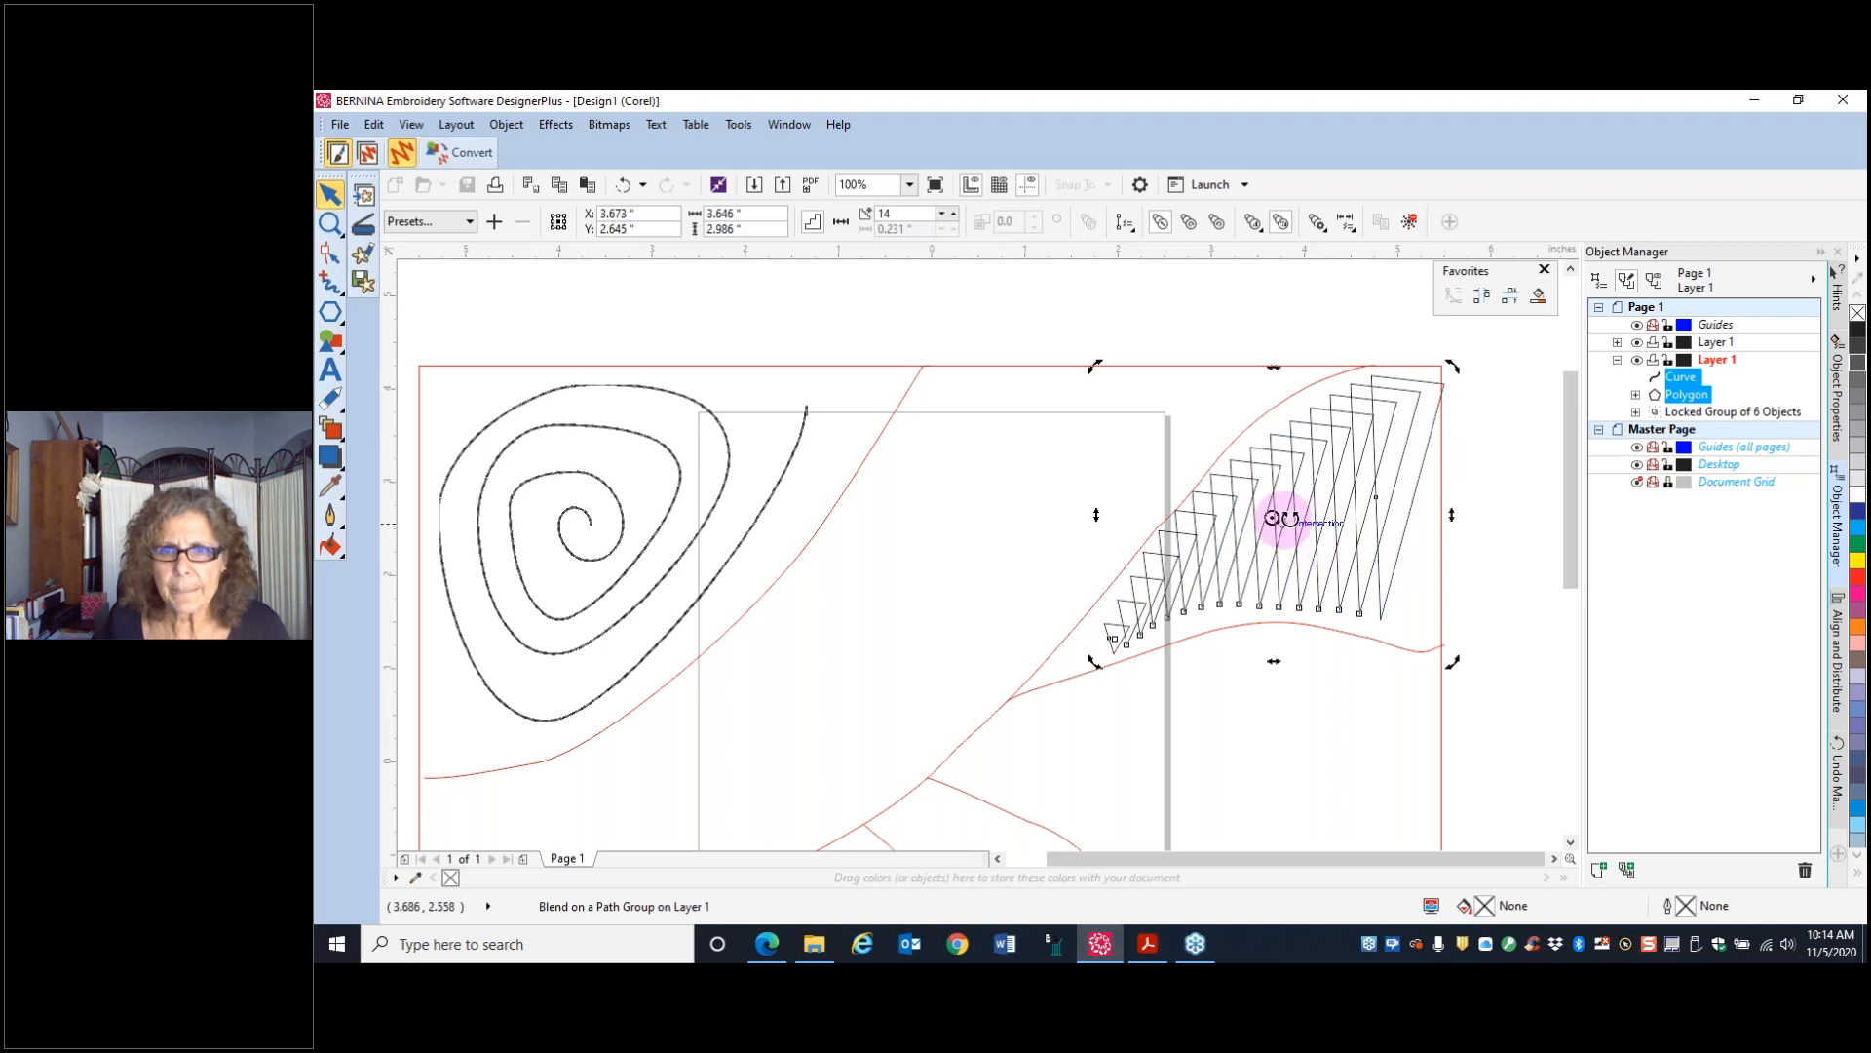
drag(1270, 513, 1270, 531)
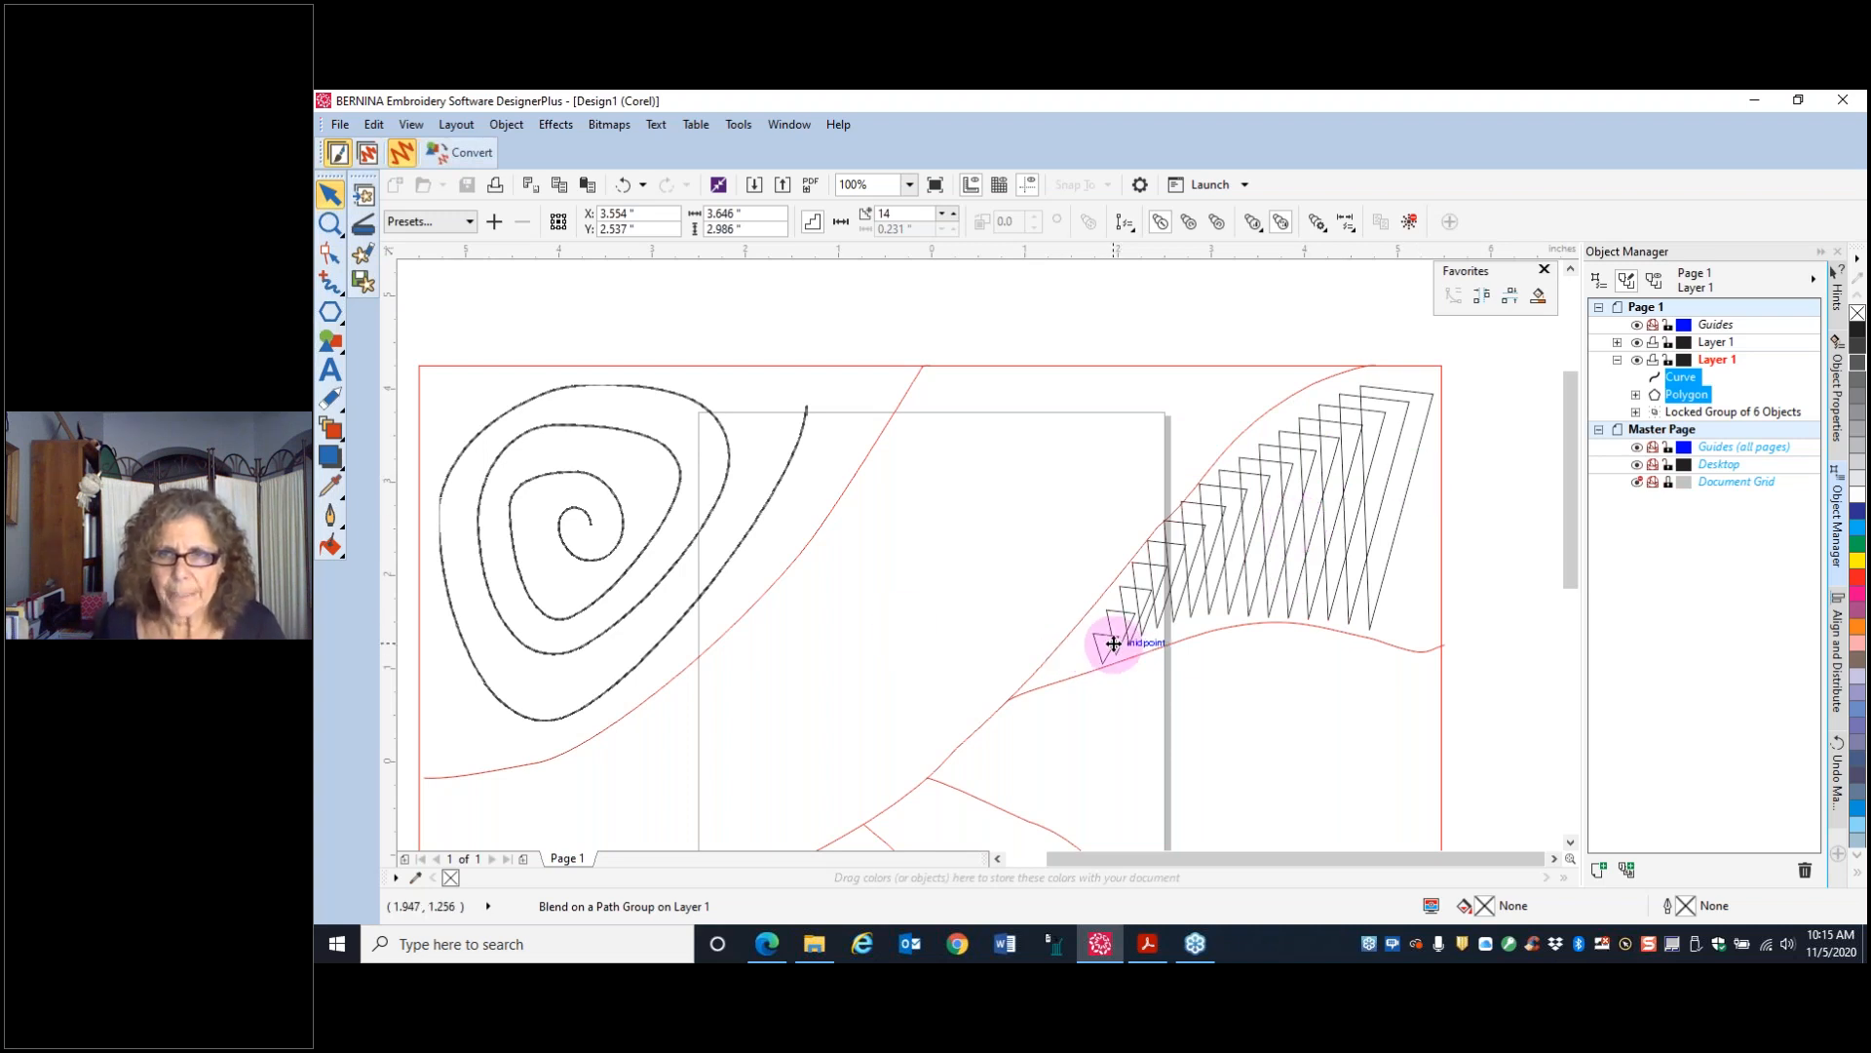
- Select the blend's tall end triangle on its own and nudge it slightly up and right
click(1505, 466)
click(1424, 429)
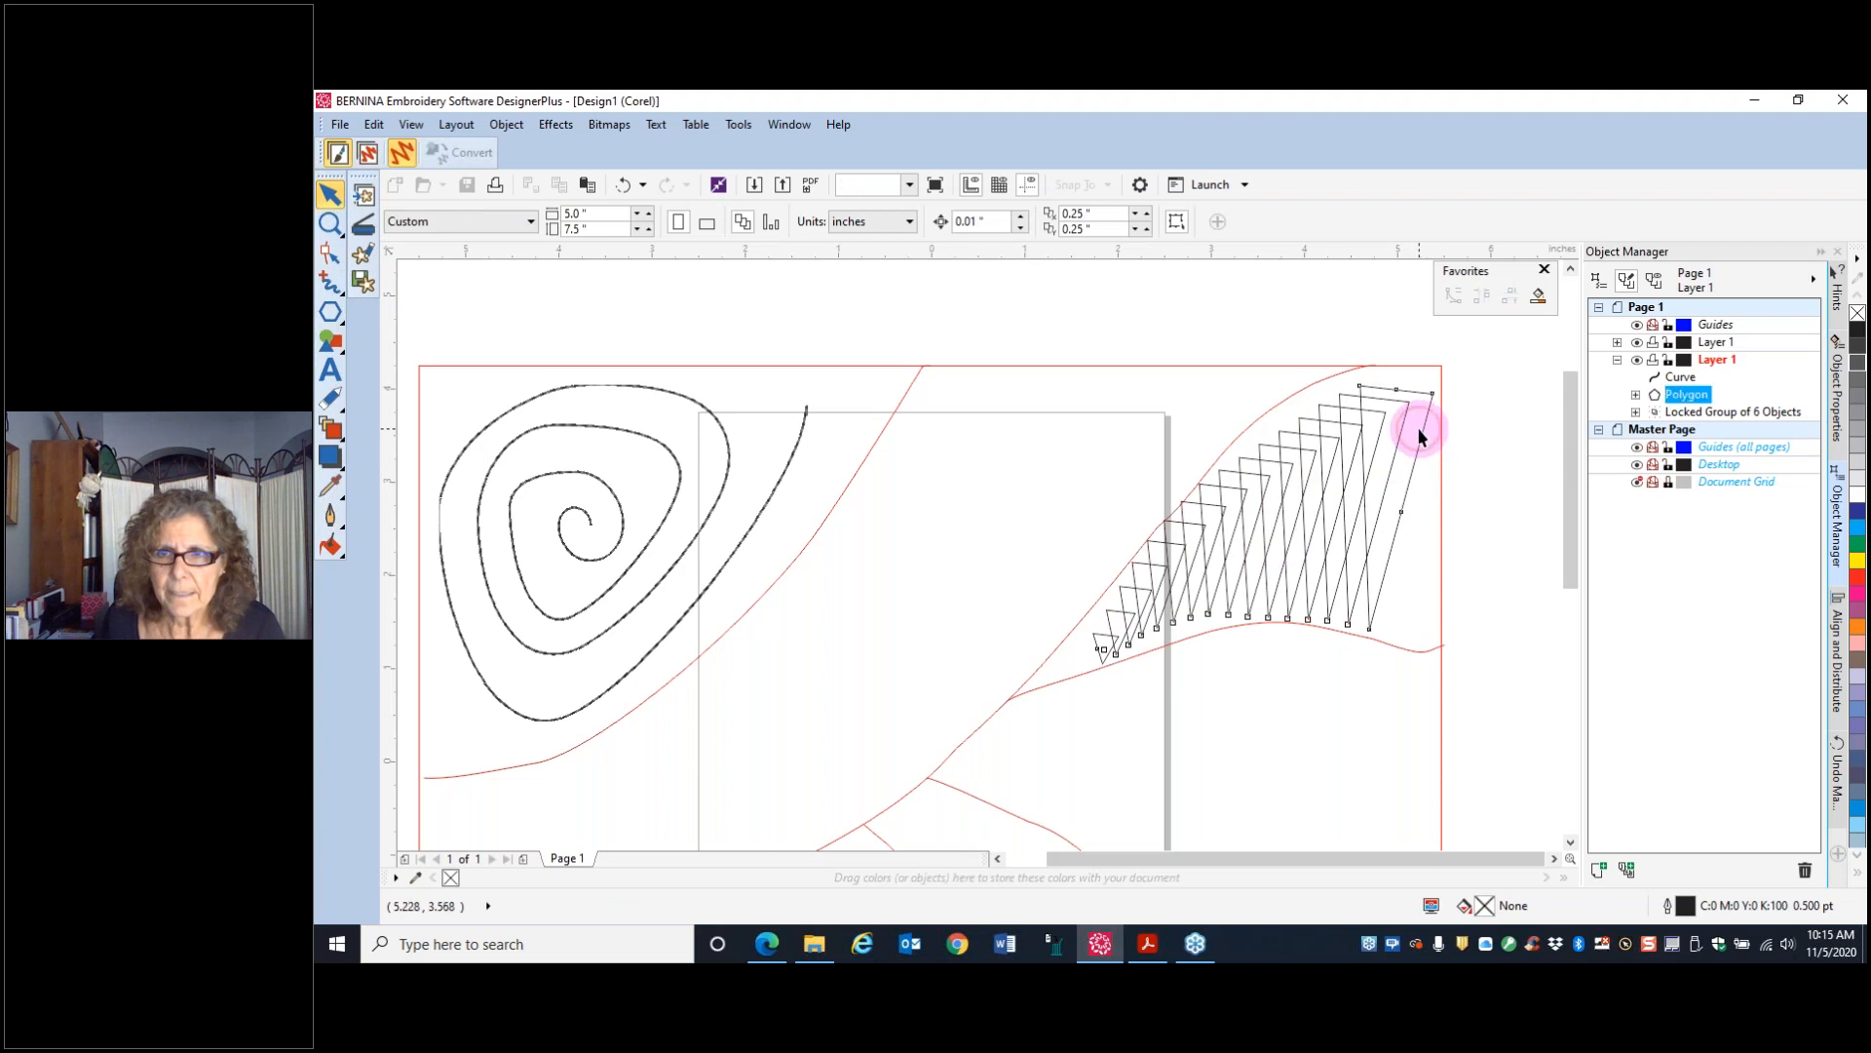
ctrl+click(1101, 647)
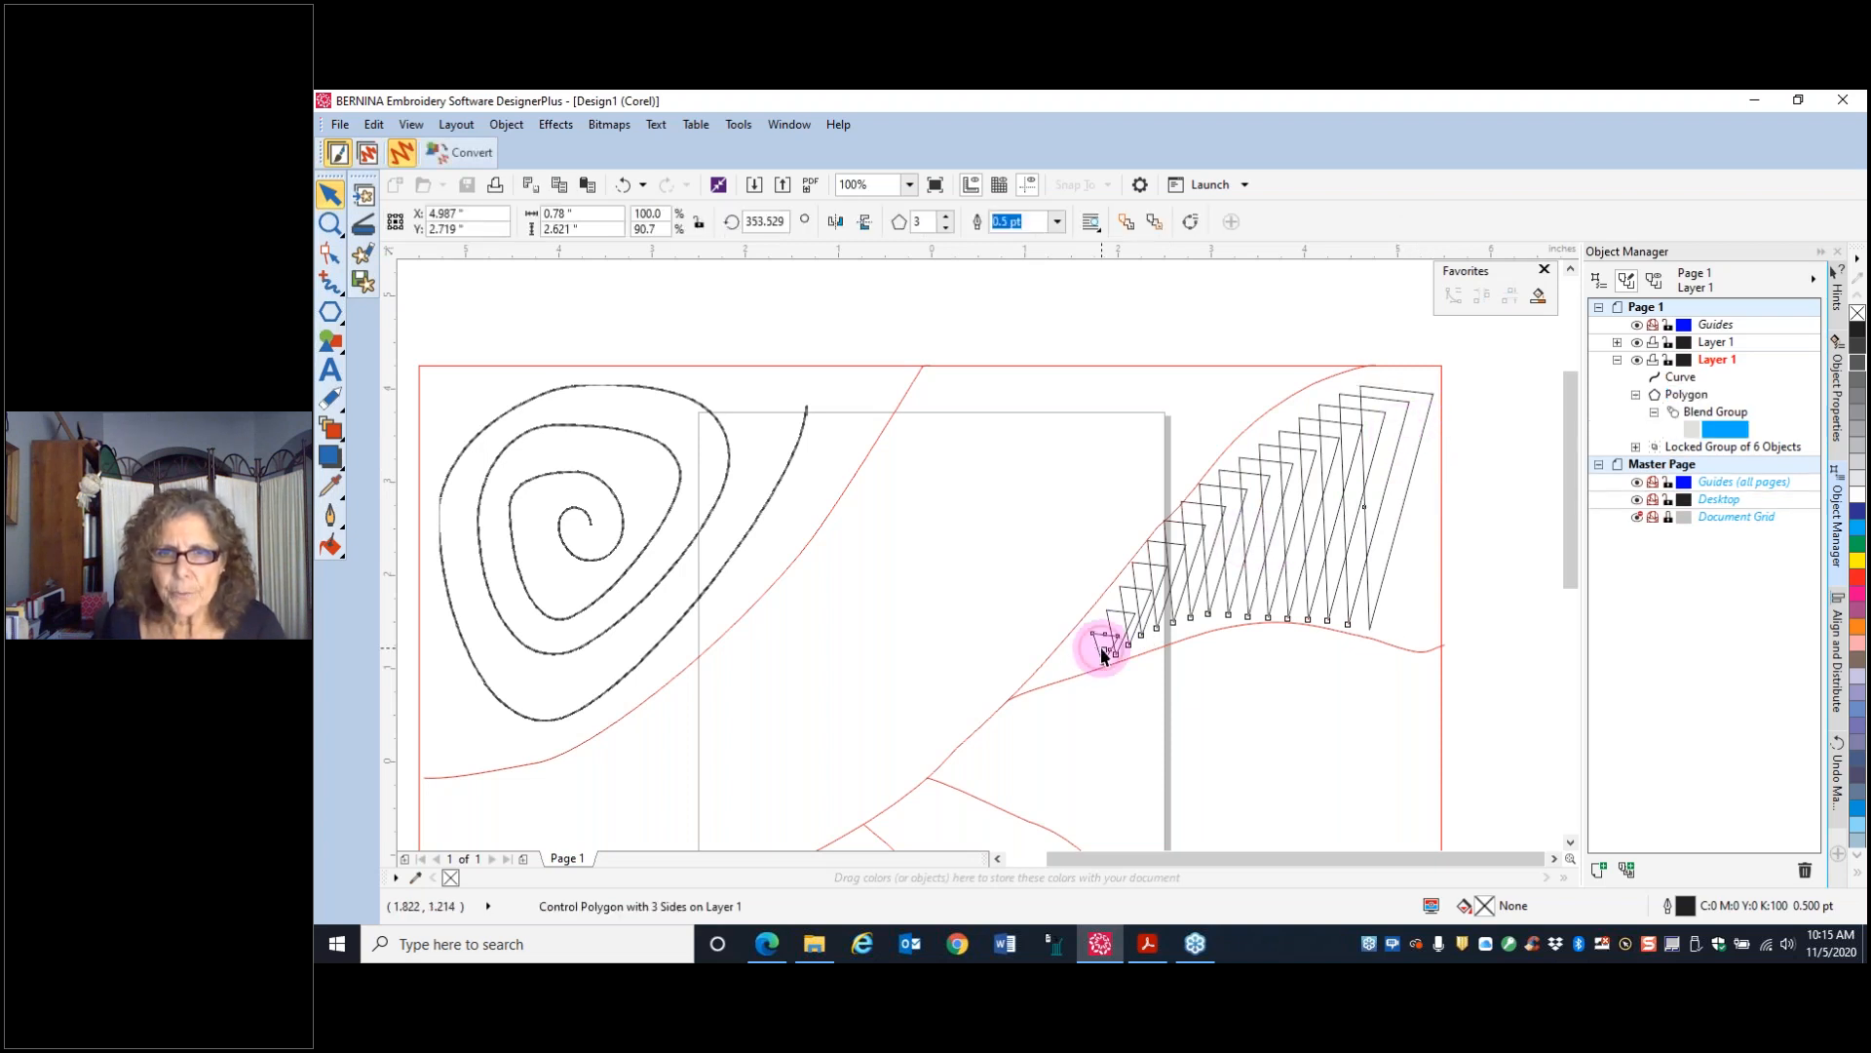
click(1388, 555)
click(1249, 534)
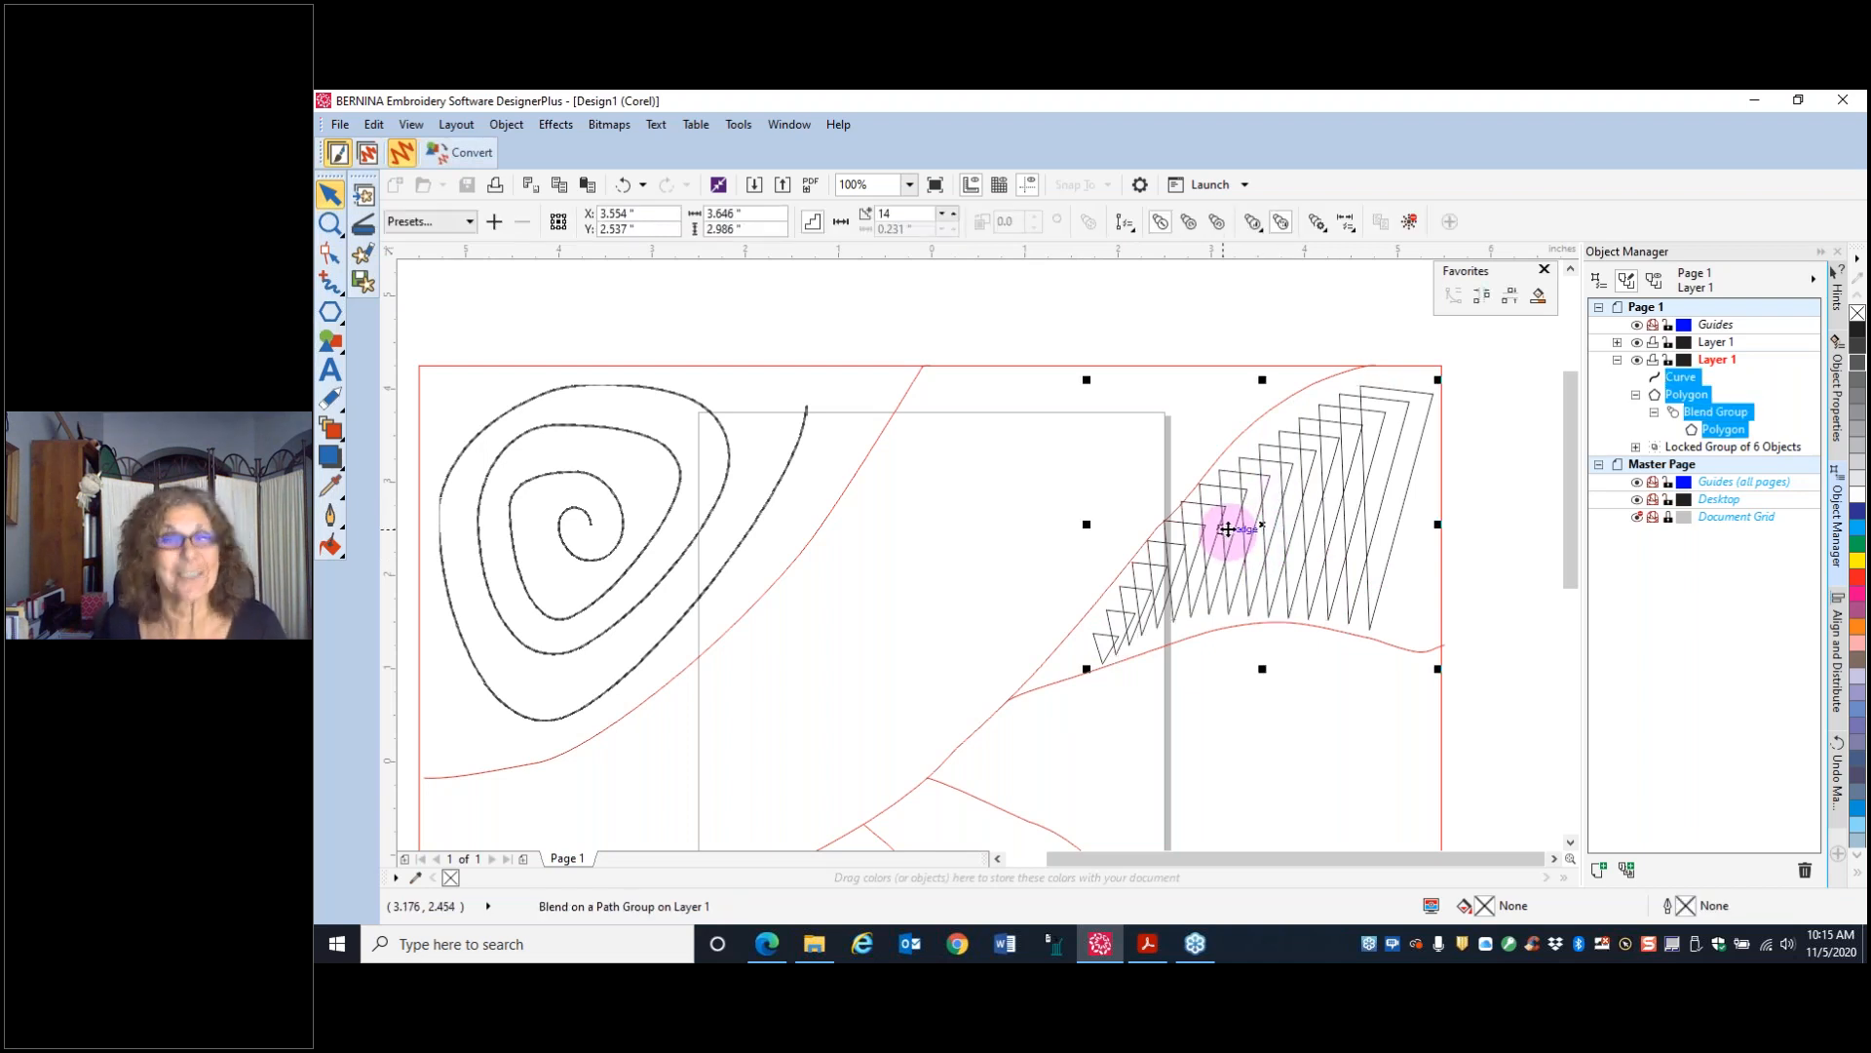
click(1480, 459)
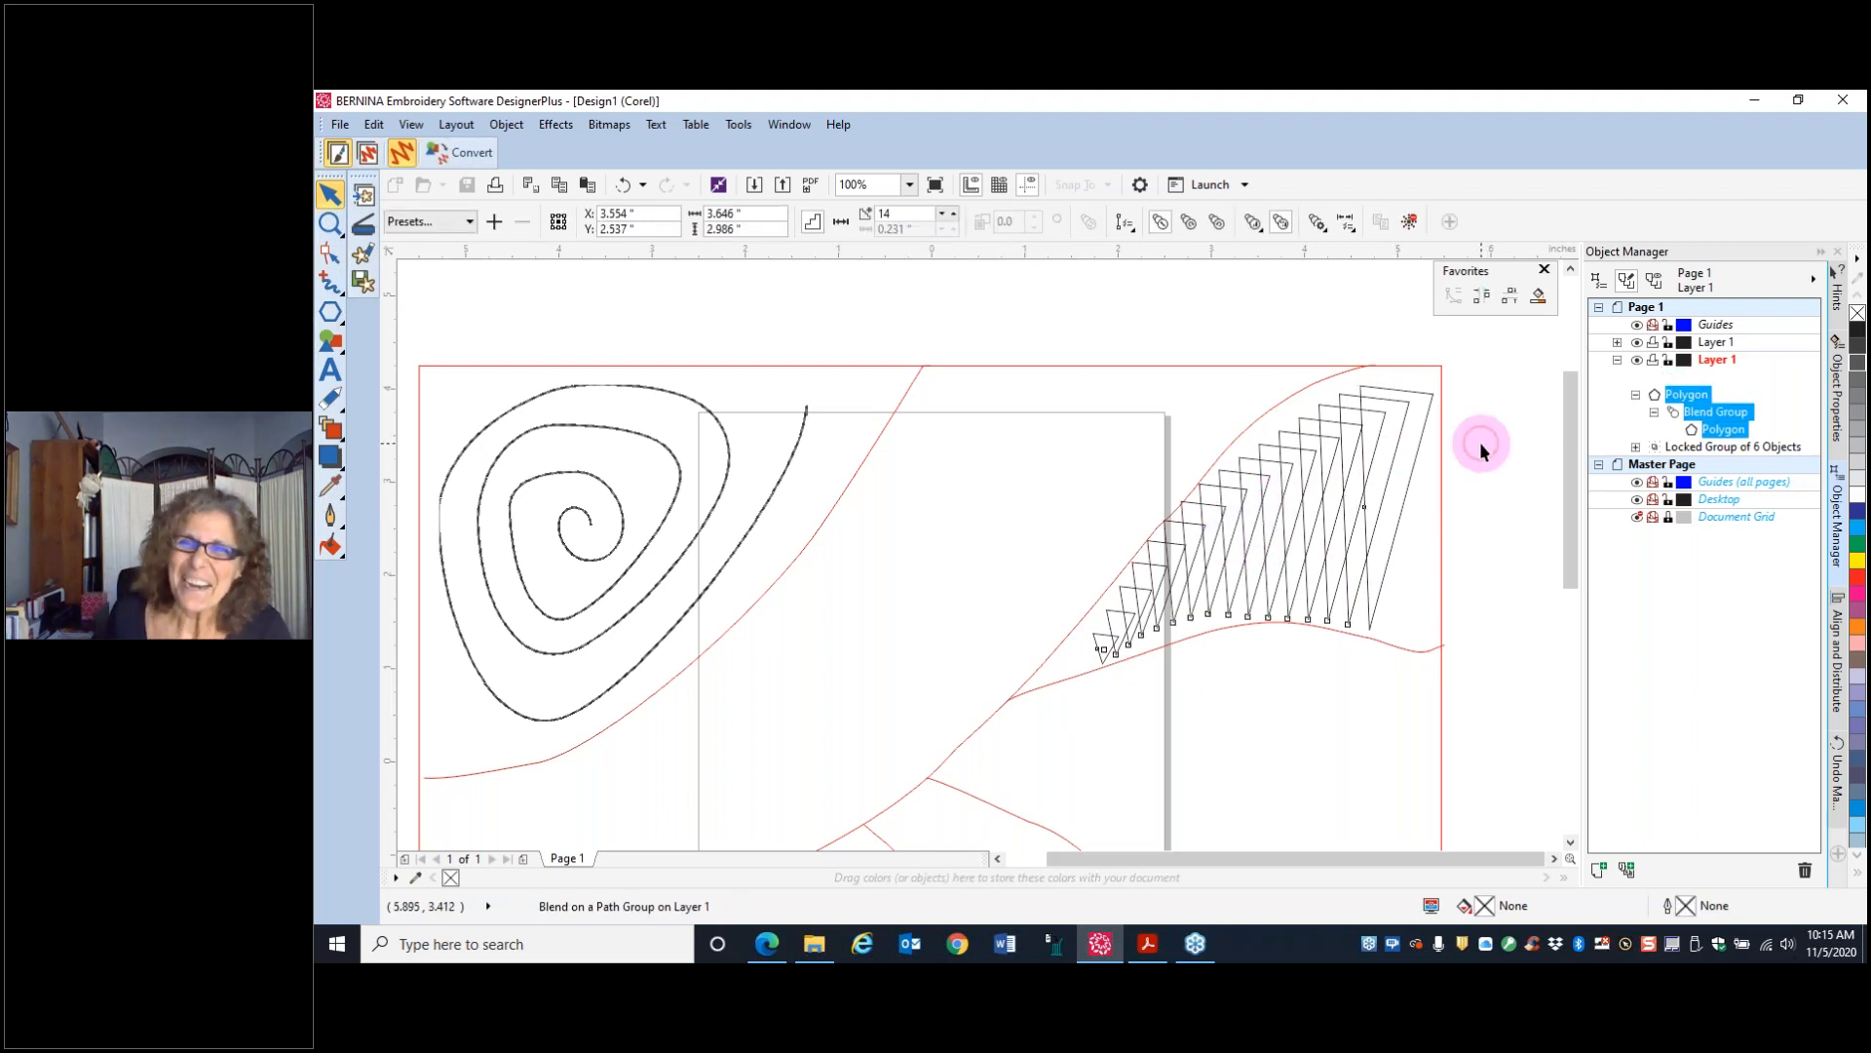
click(1401, 527)
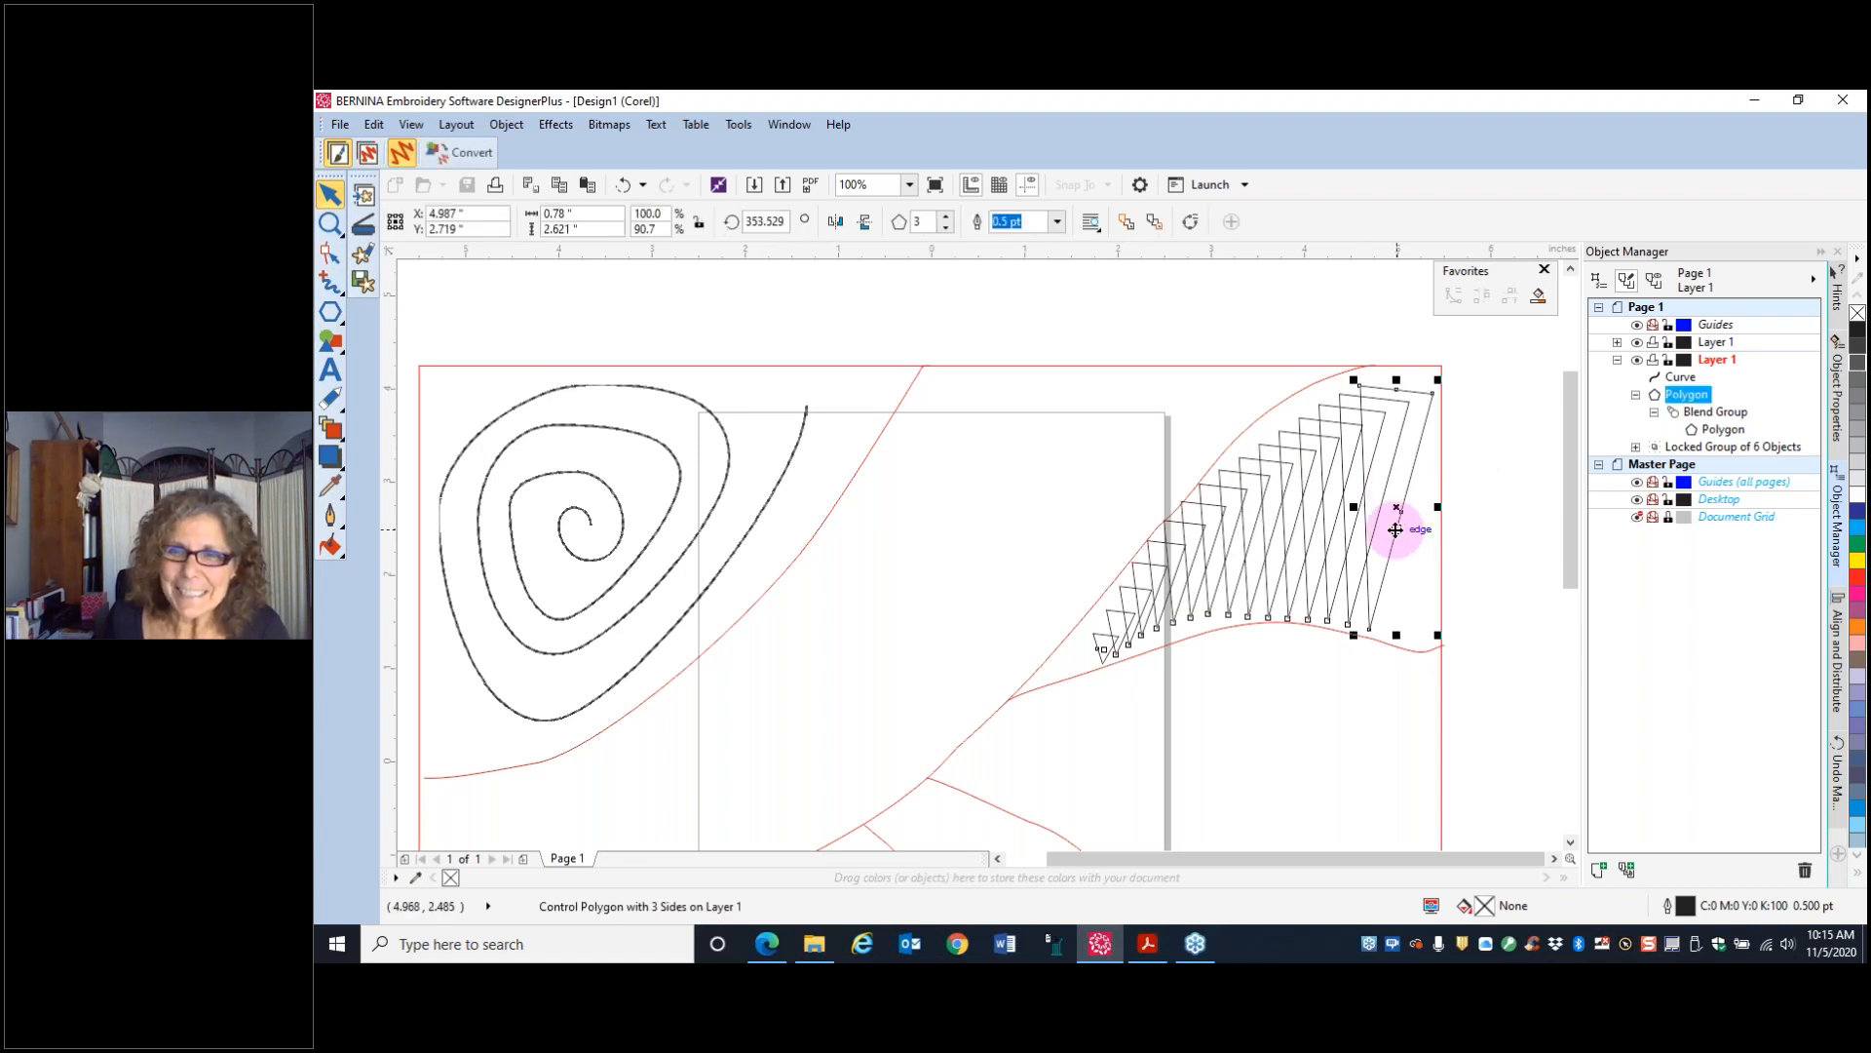
drag(1397, 505, 1400, 503)
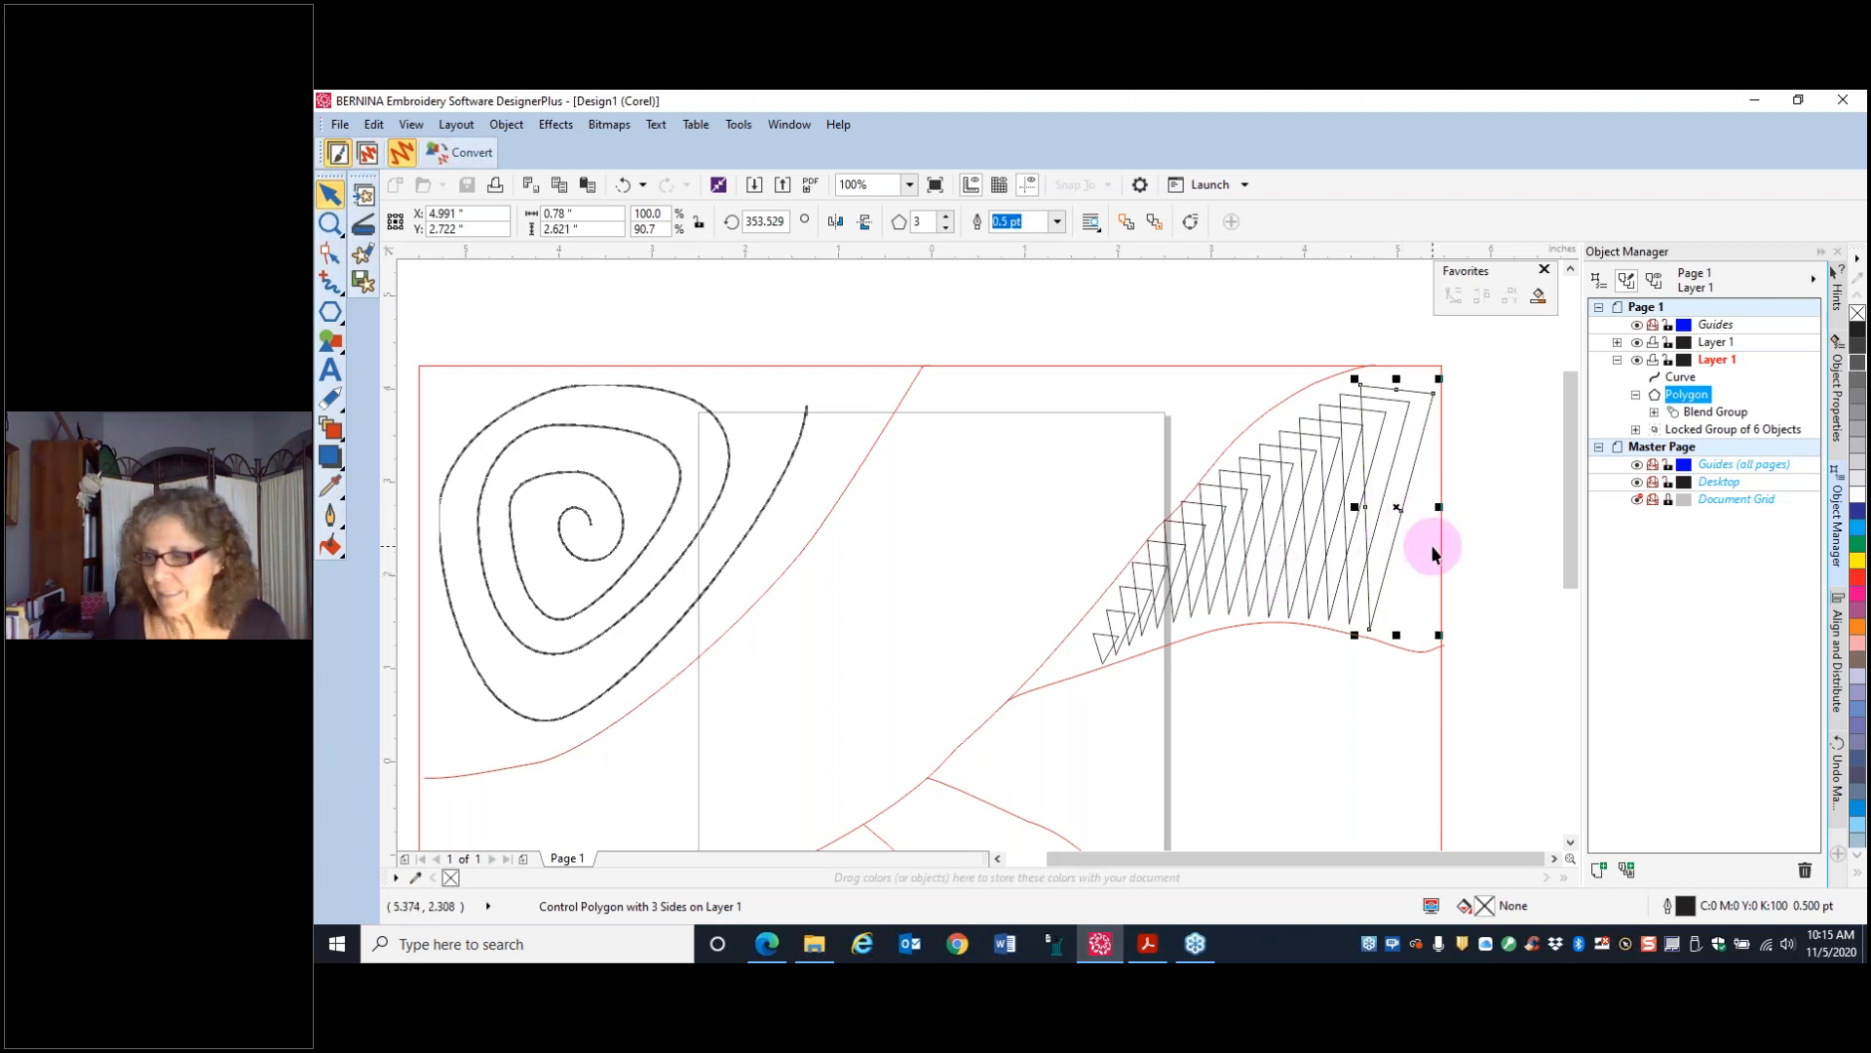
- Select the blend's small end triangle on its own and nudge it to fit the section's narrow end
click(1115, 644)
click(1062, 683)
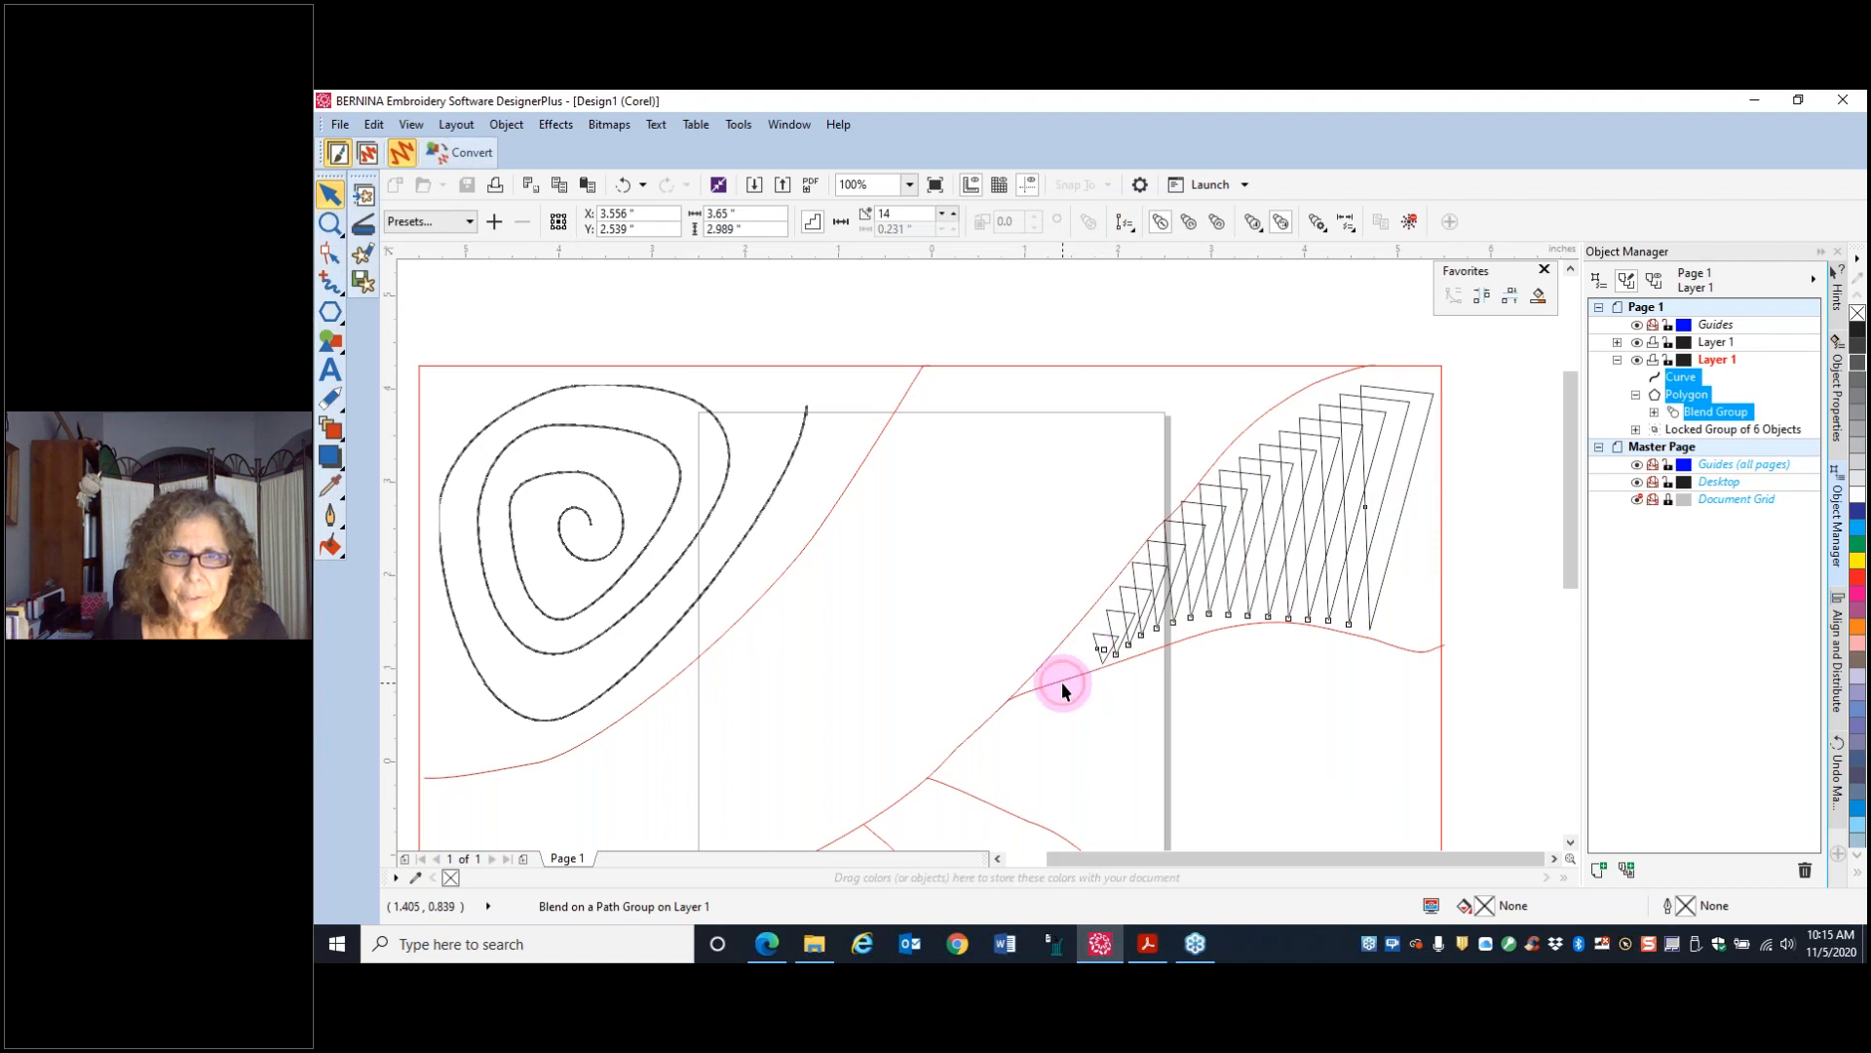
click(1097, 651)
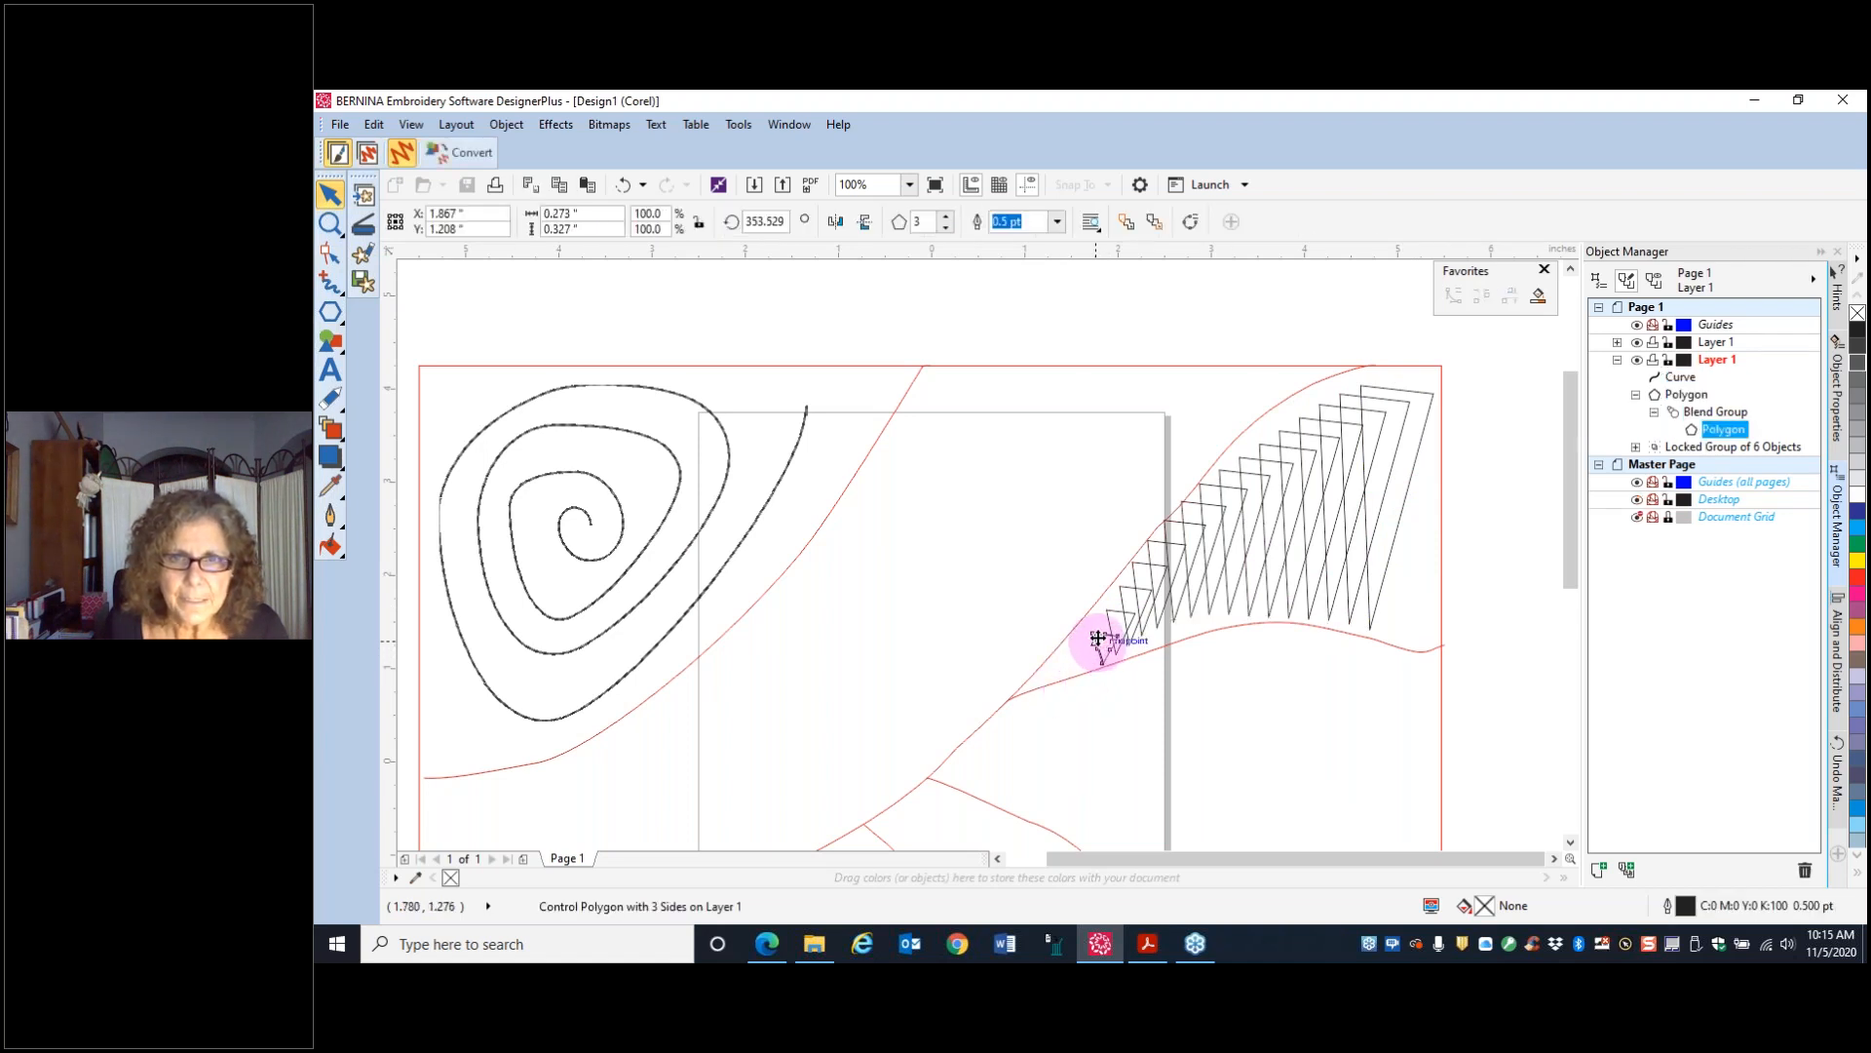
- Break the triangle blend apart and ungroup its intermediate triangles into separate curves
click(1261, 526)
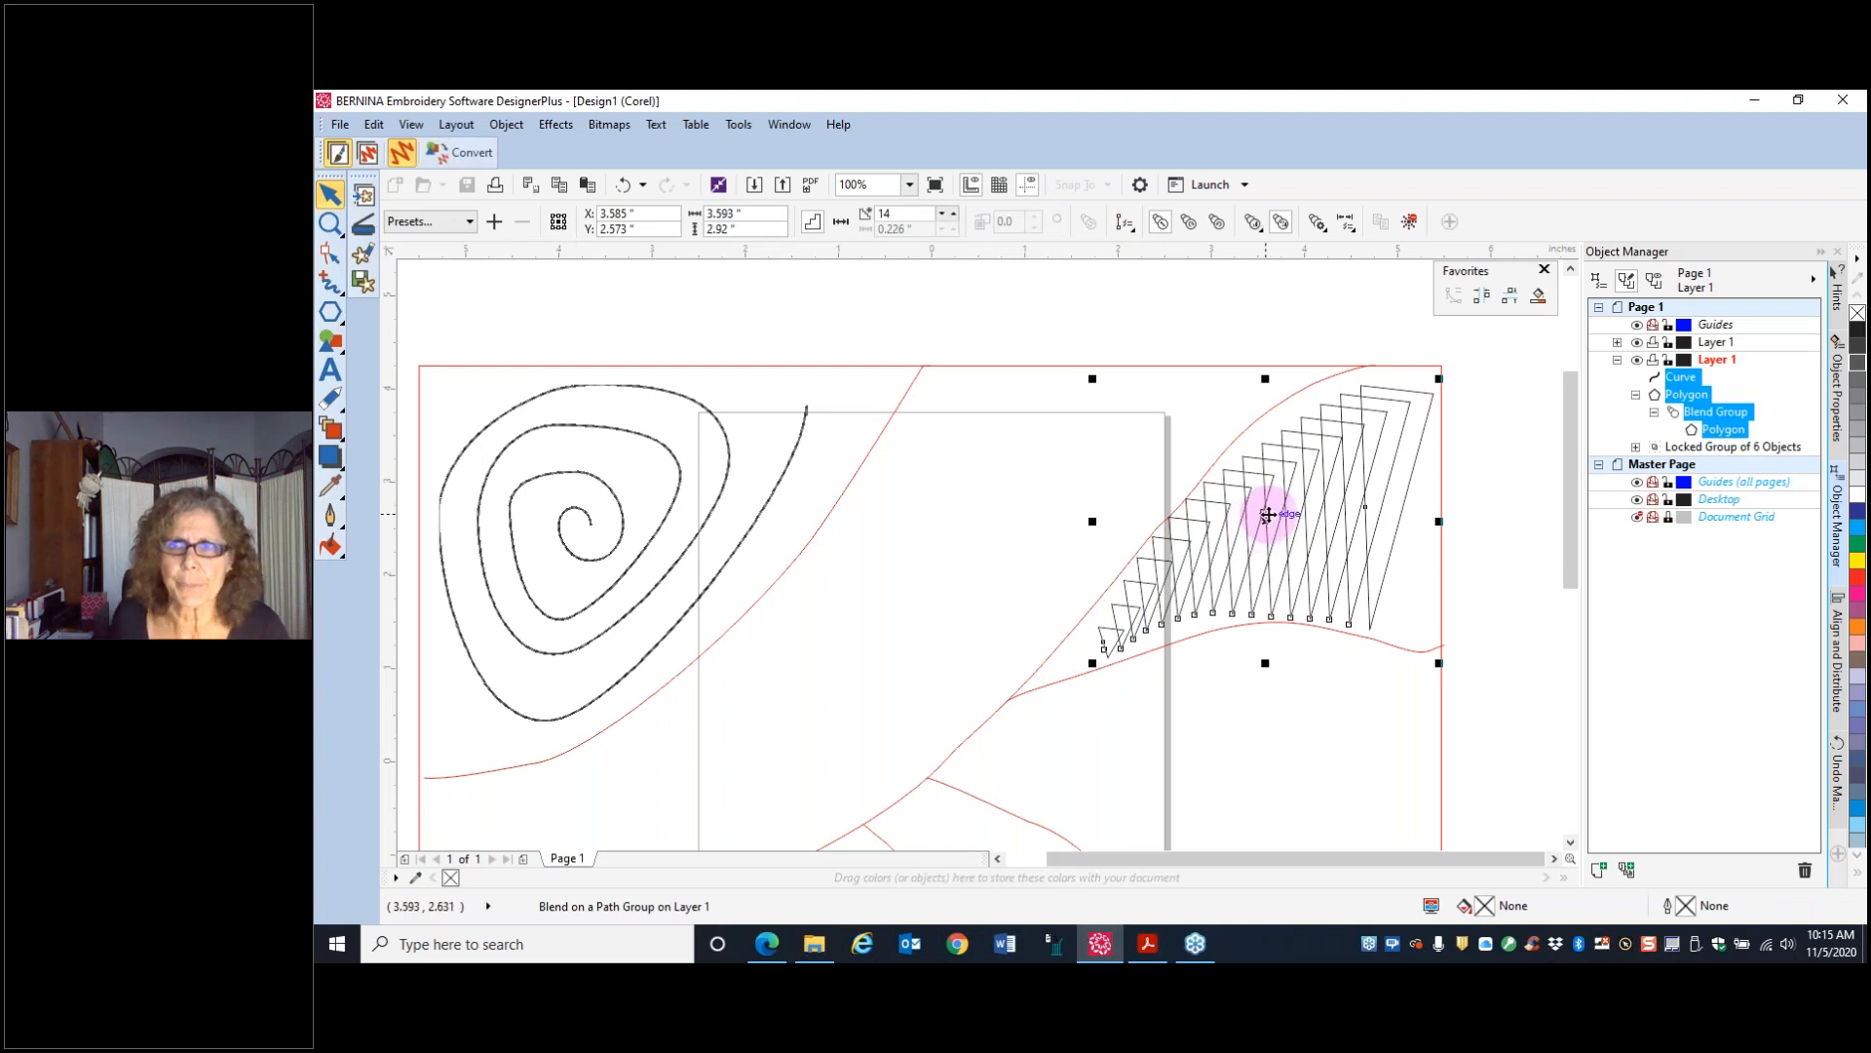
right_click(1310, 480)
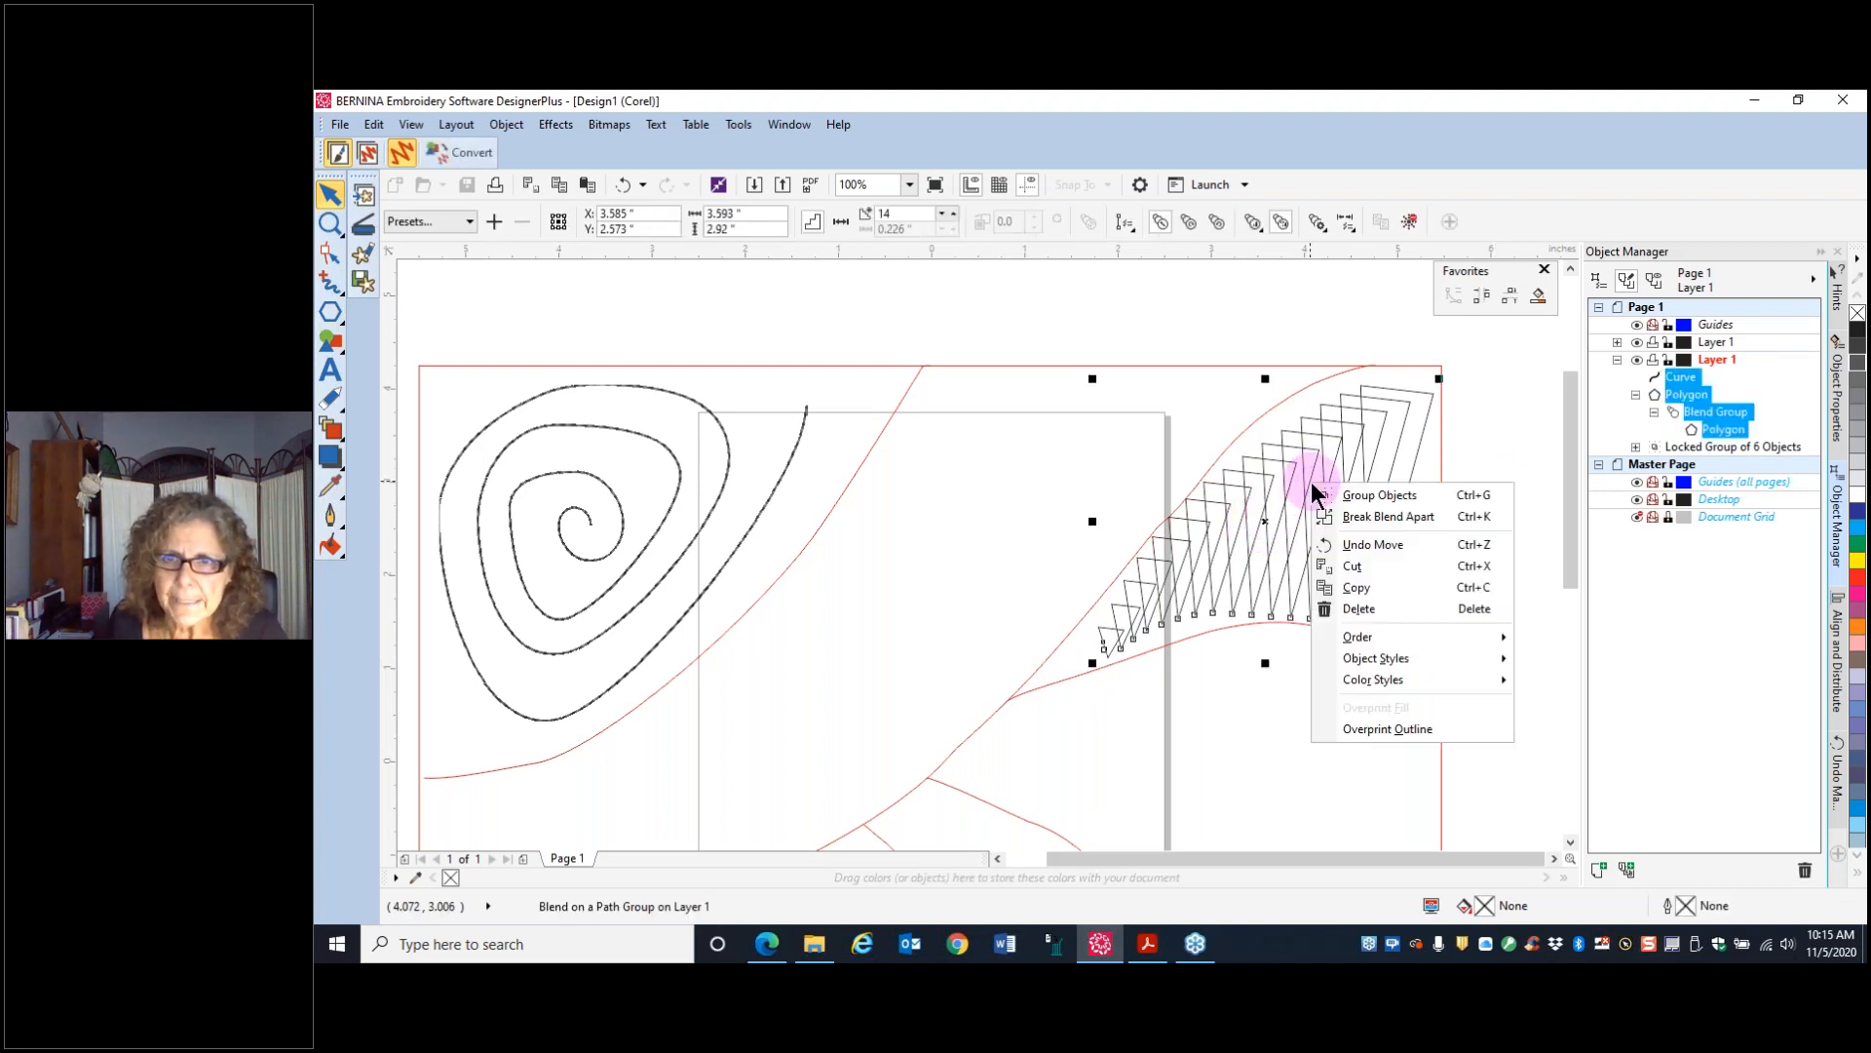
click(1360, 519)
click(1499, 468)
click(1676, 411)
right_click(1677, 412)
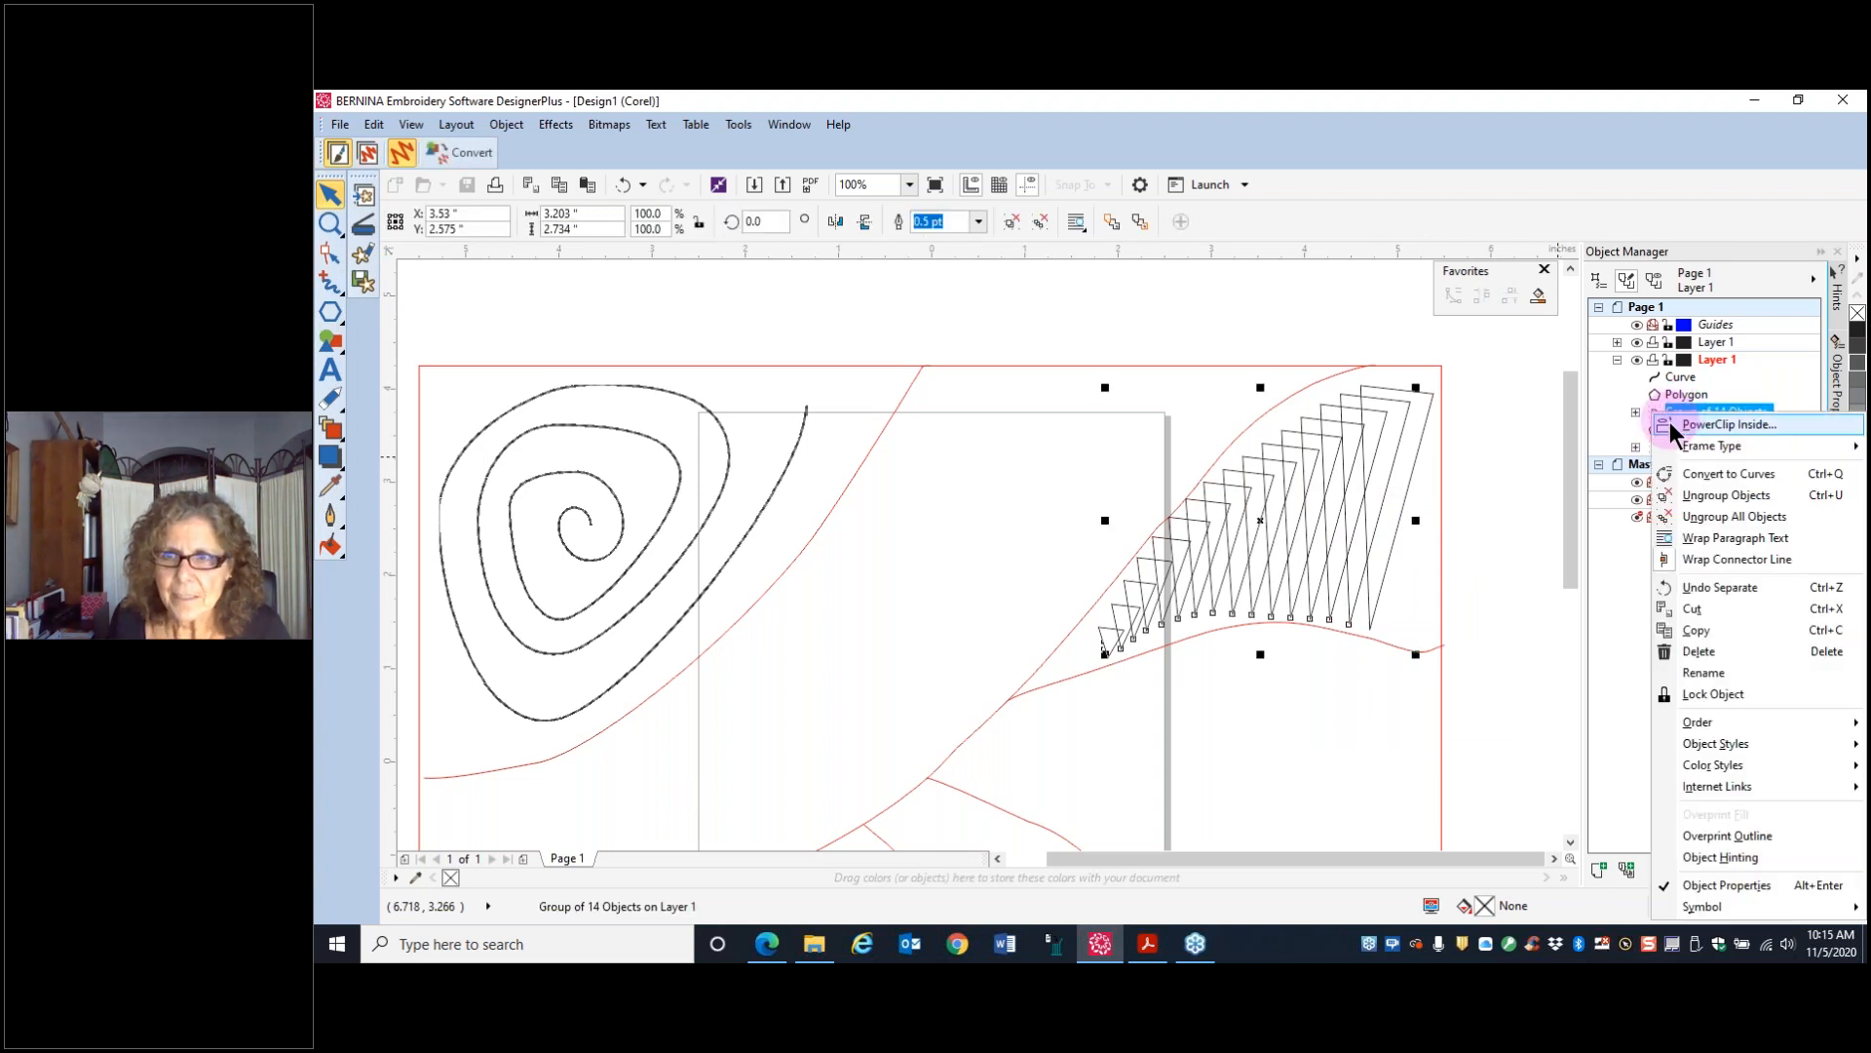
click(1678, 518)
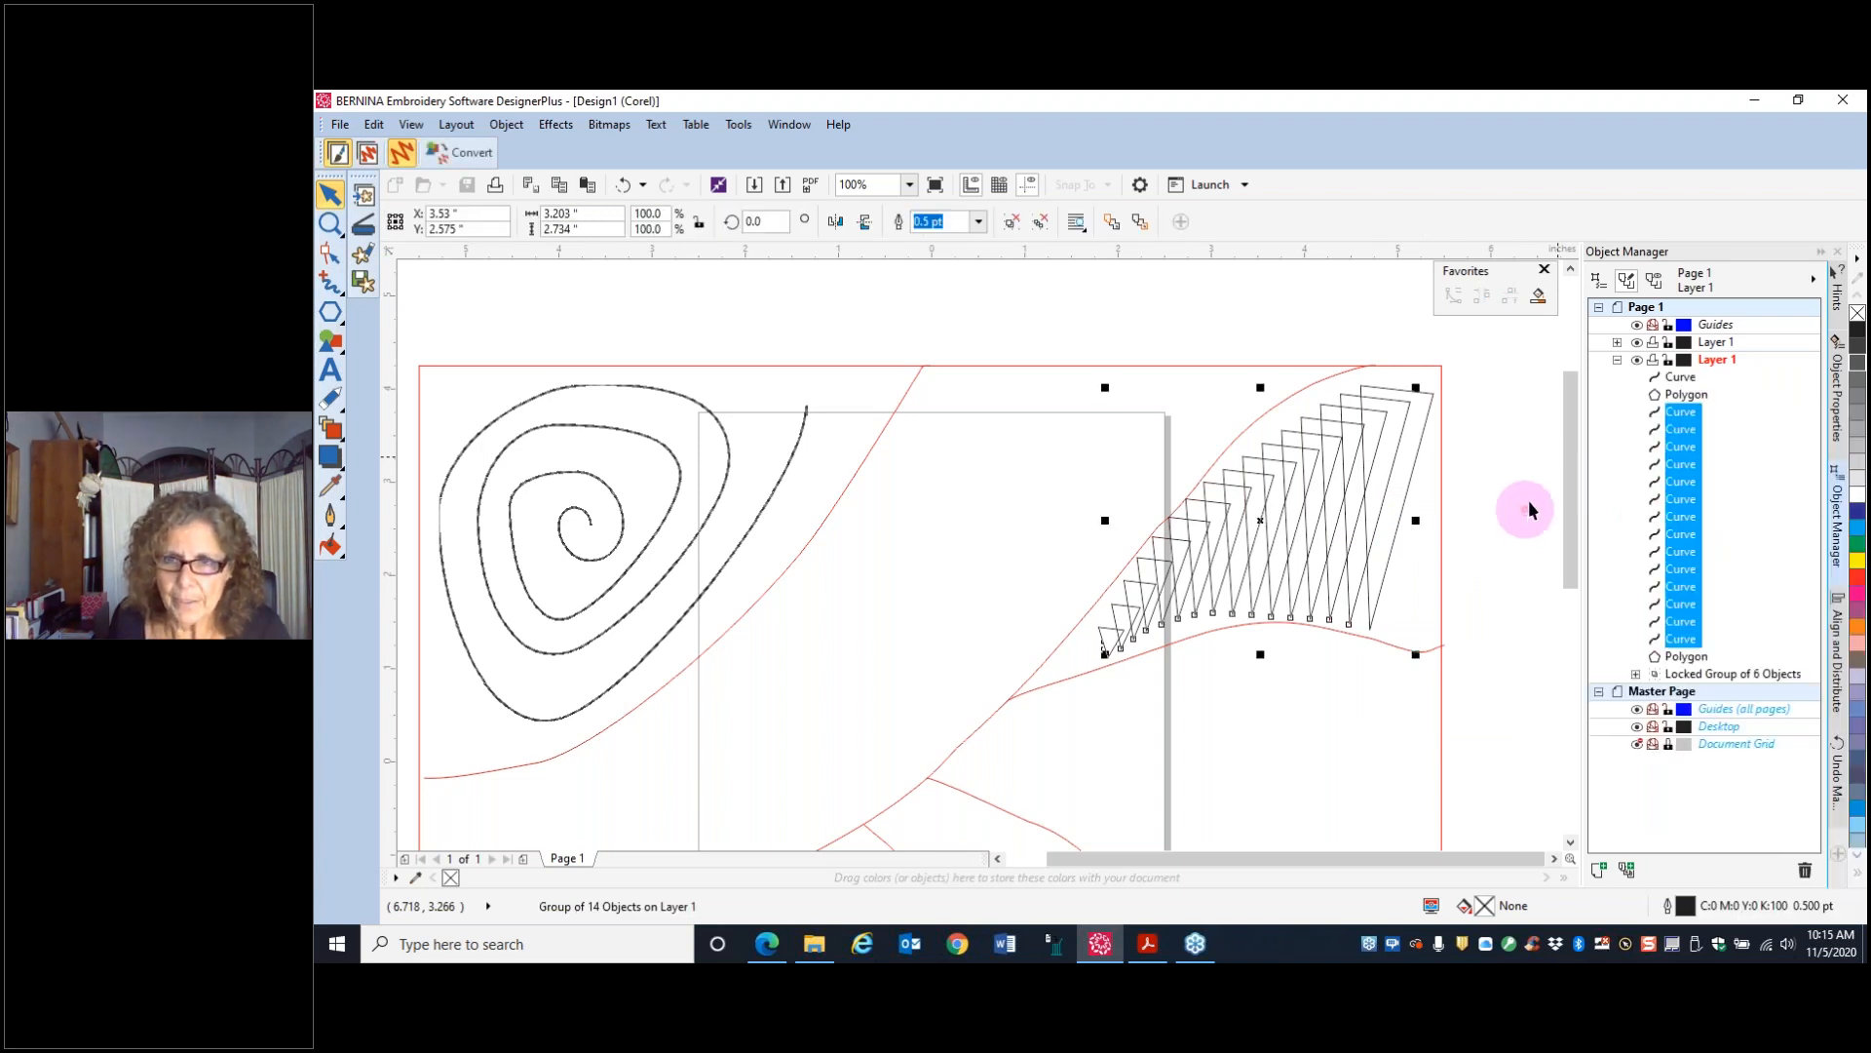
click(1524, 477)
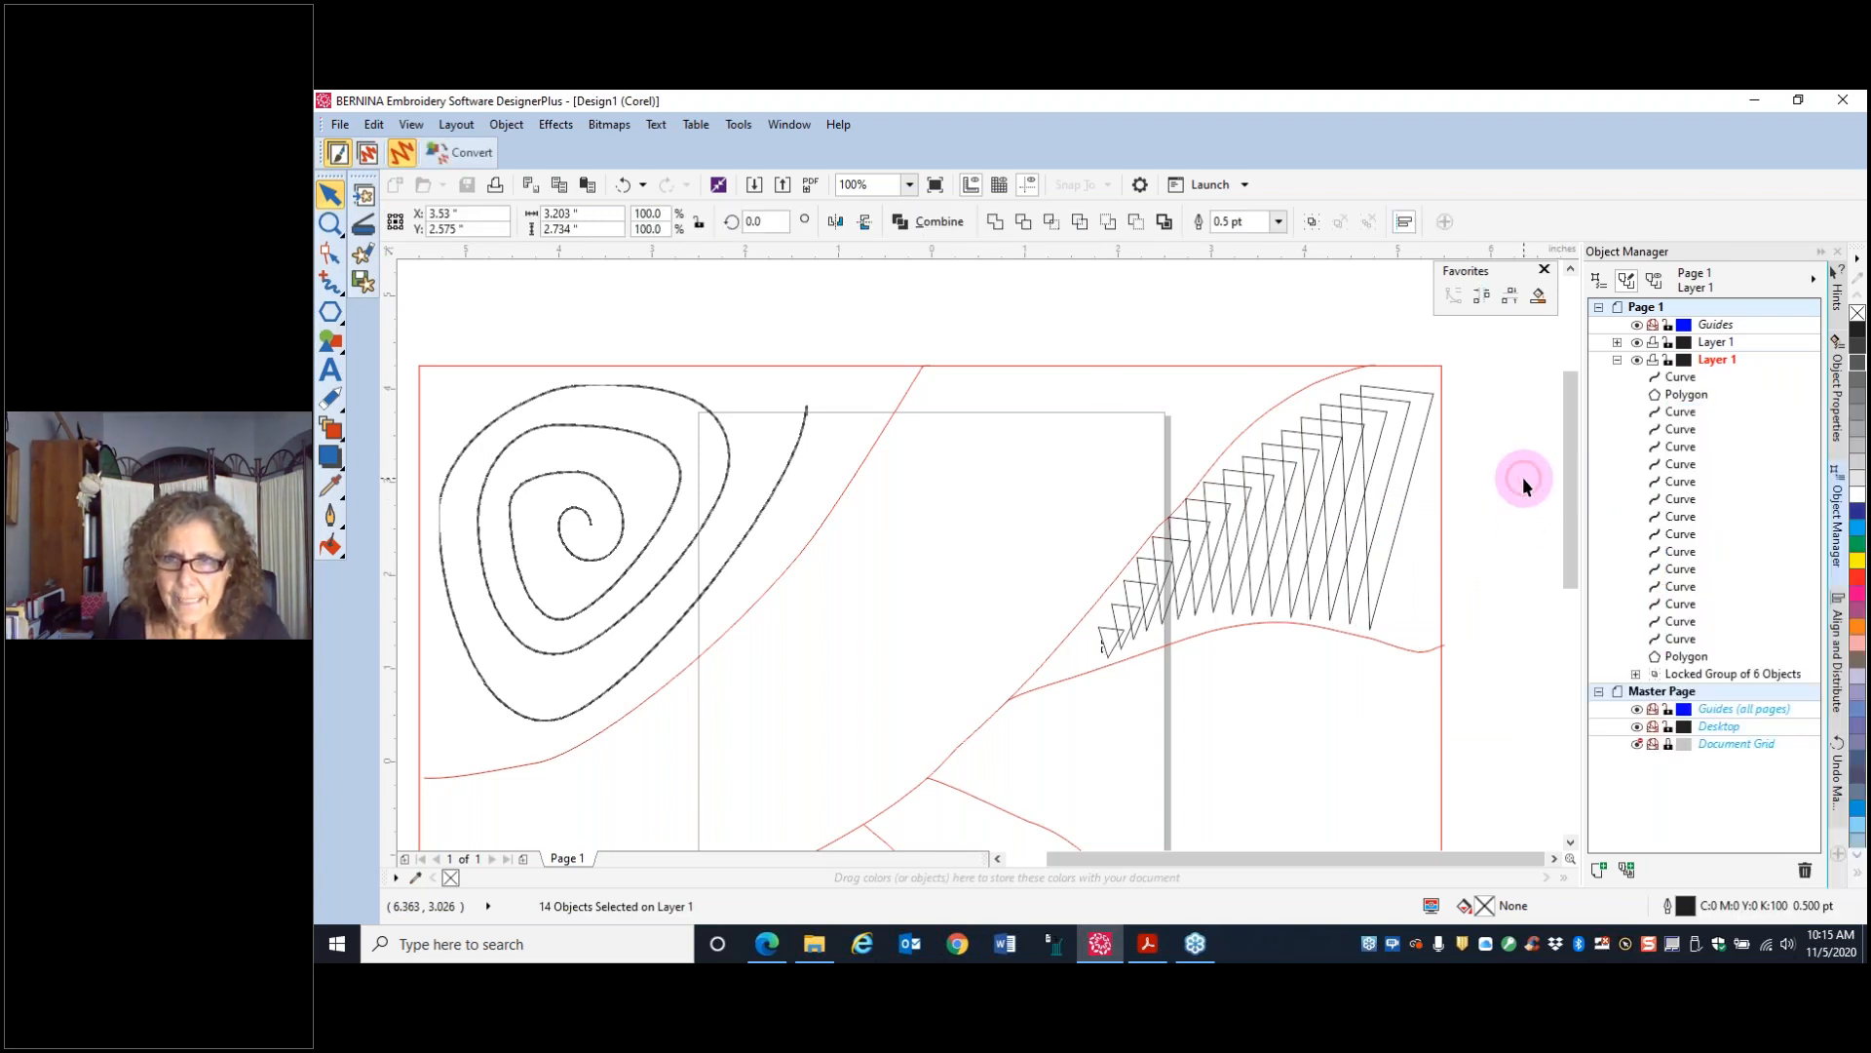
- Nudge the tall end triangle slightly up on its own, then select the neighbouring triangle and deselect it again
click(1397, 525)
drag(1402, 510, 1404, 505)
click(1346, 557)
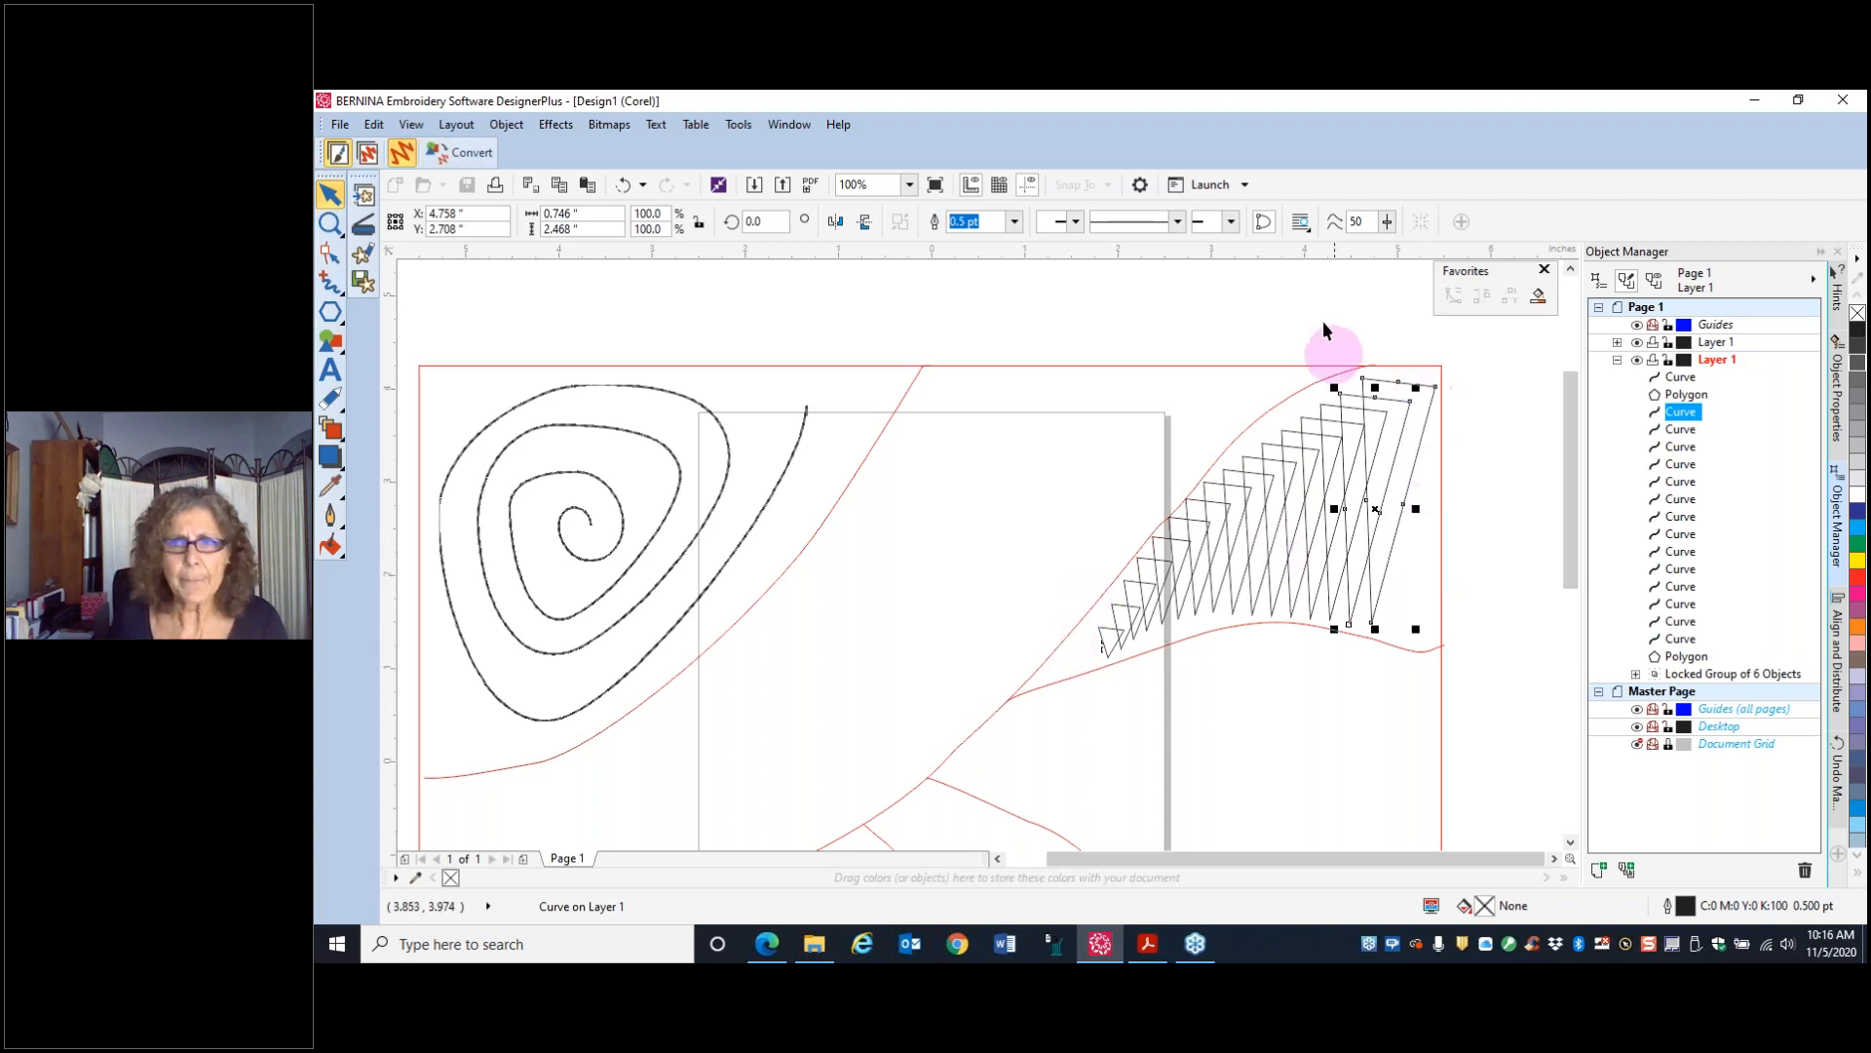
click(974, 310)
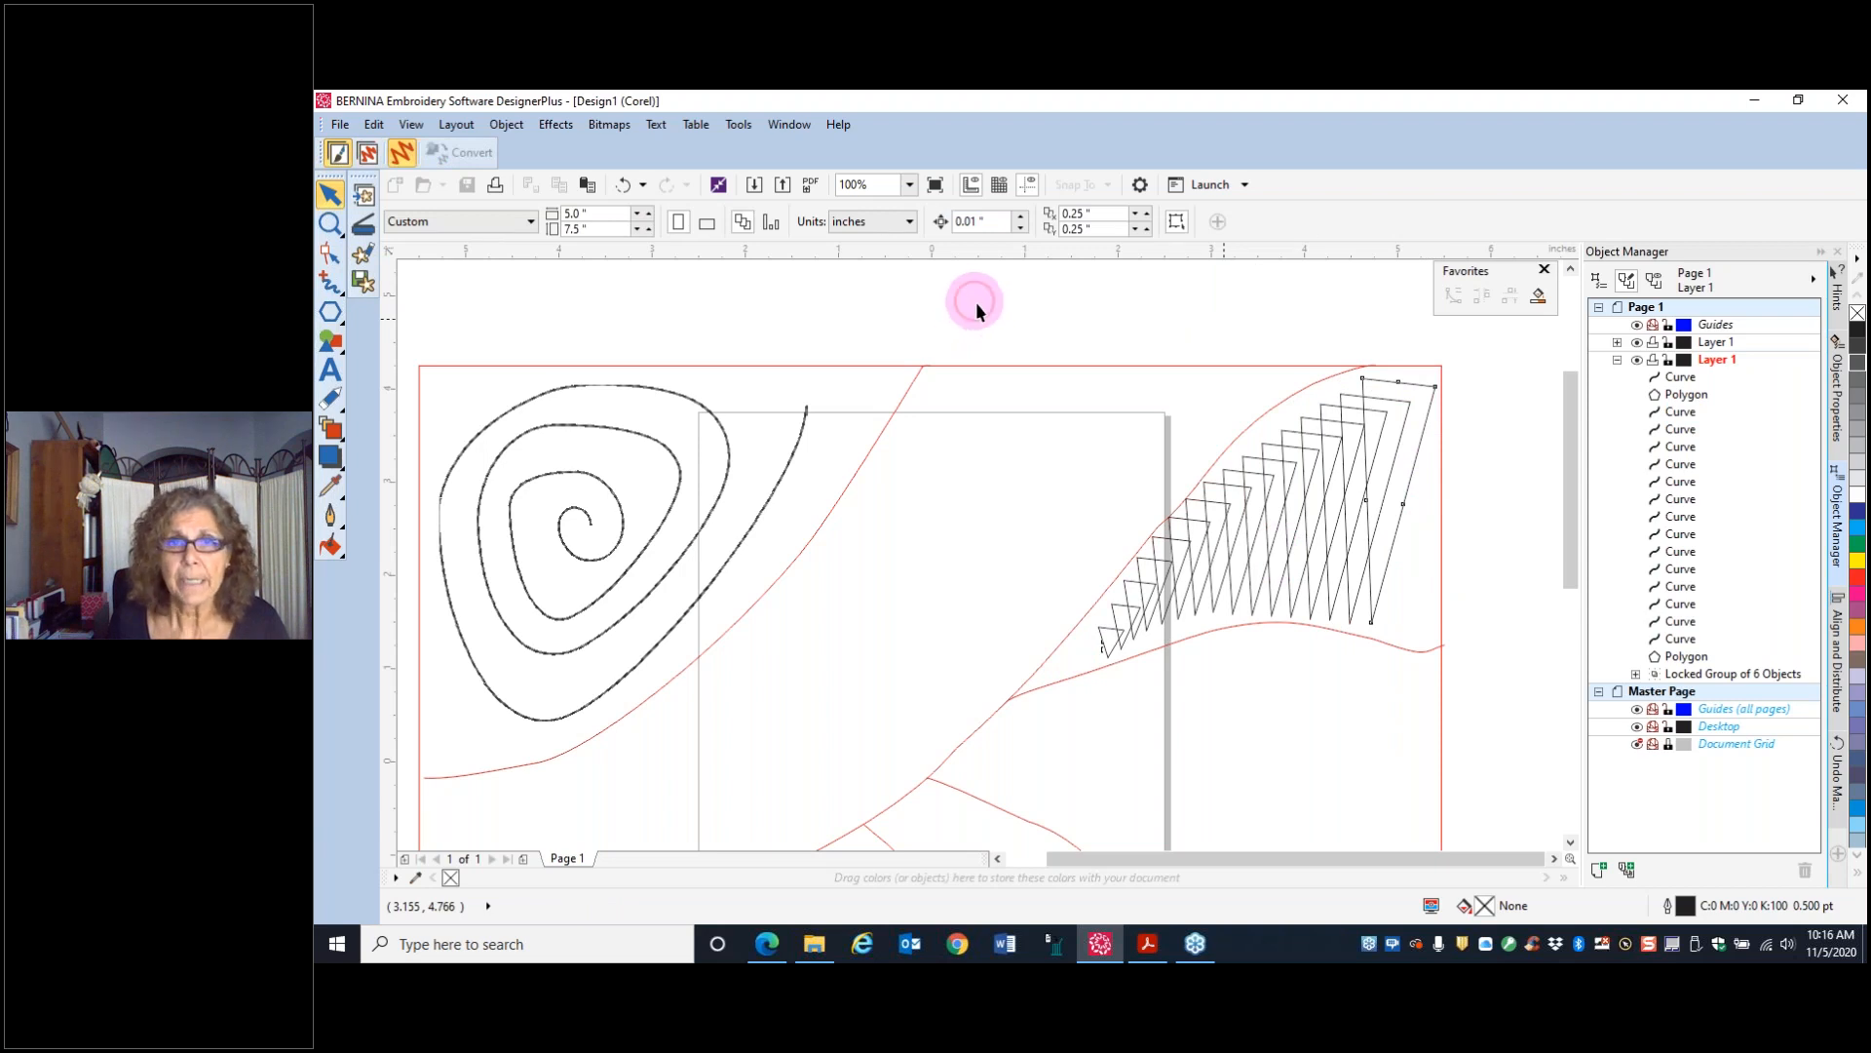
- Convert the whole row of triangles to embroidery and give it a Backstitch outline with a 3.5 mm stitch length
drag(1068, 364, 1487, 733)
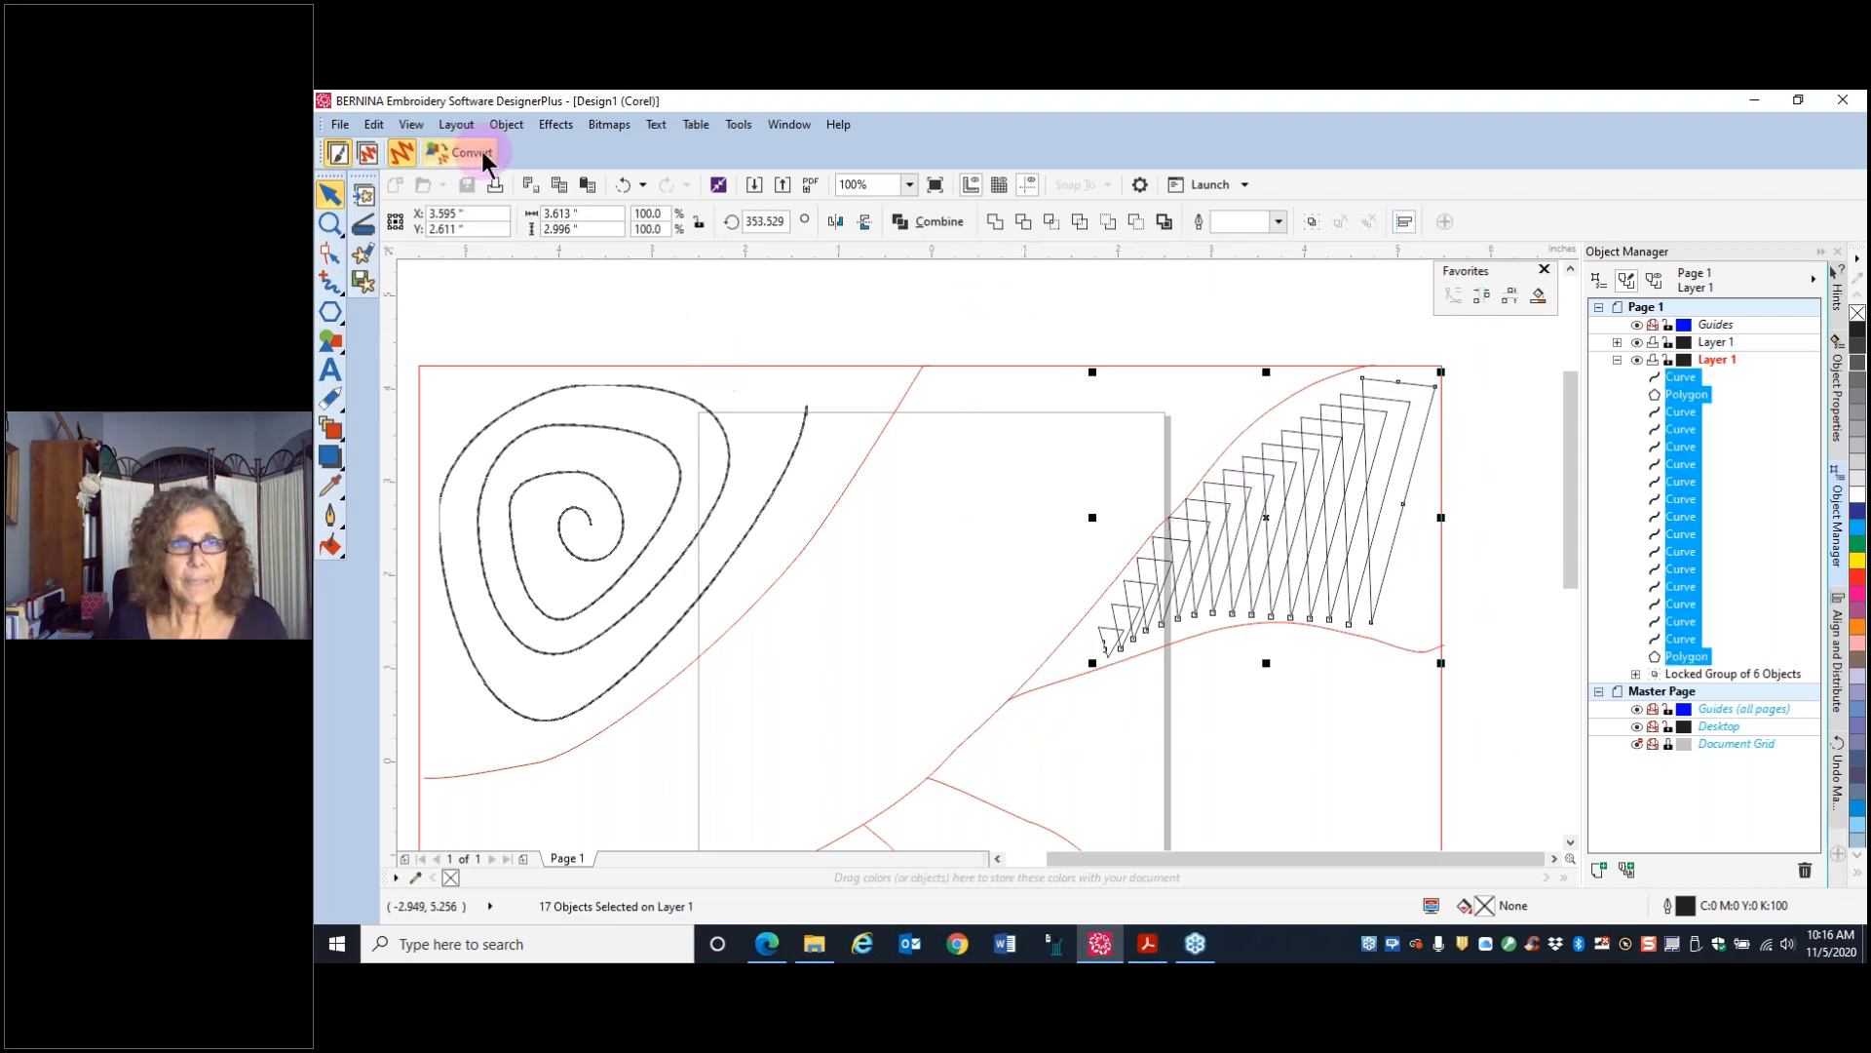
click(482, 153)
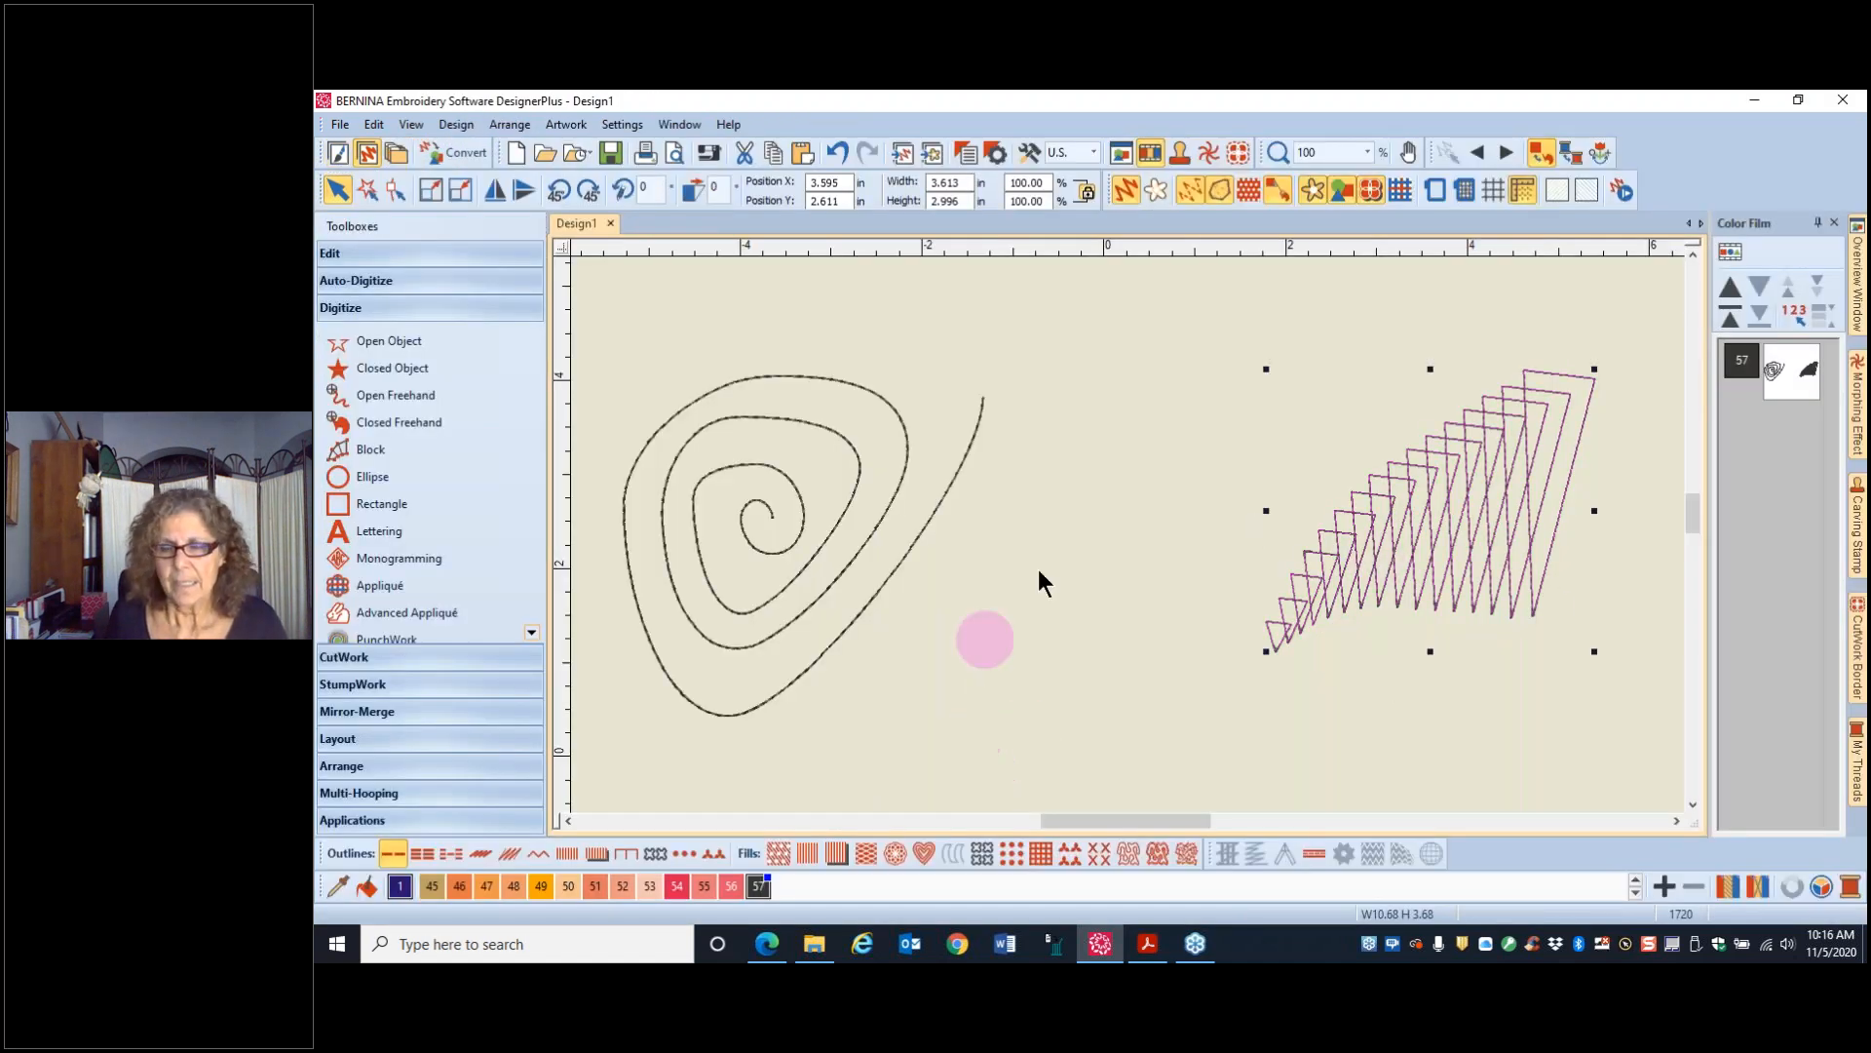
click(482, 855)
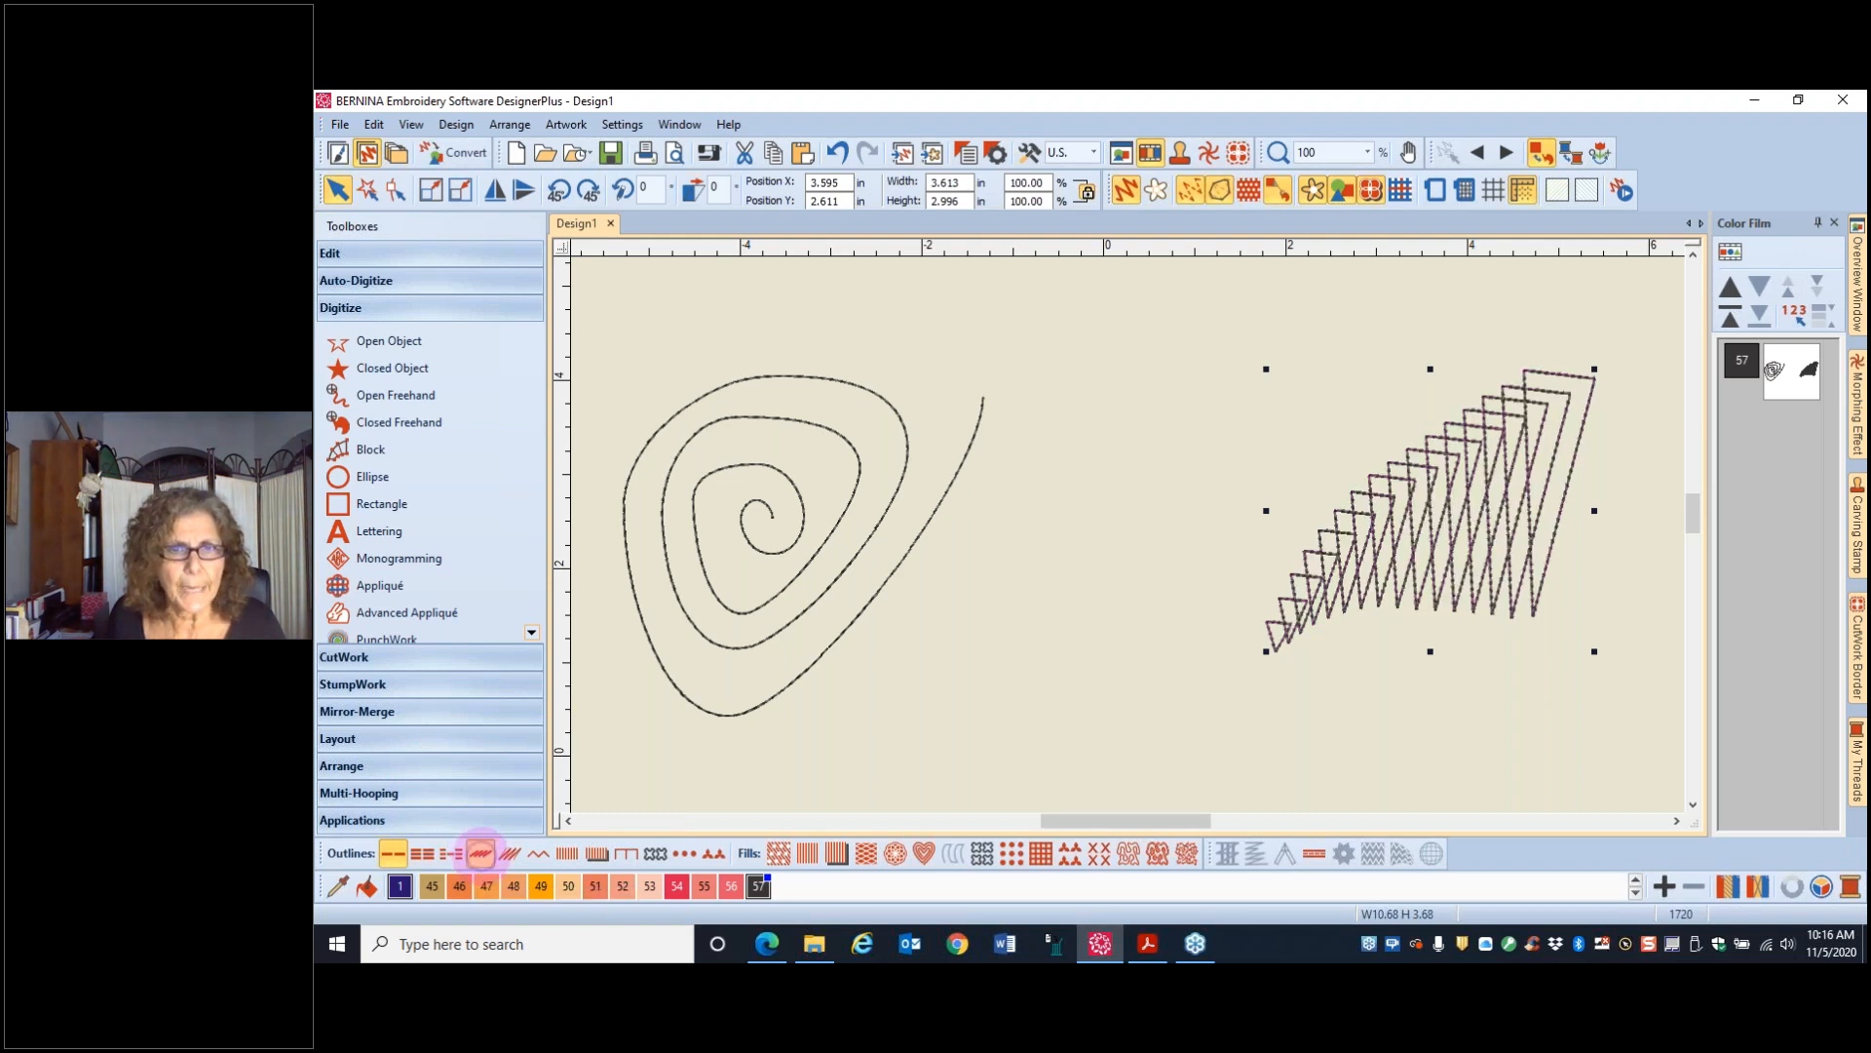
right_click(482, 855)
double_click(955, 406)
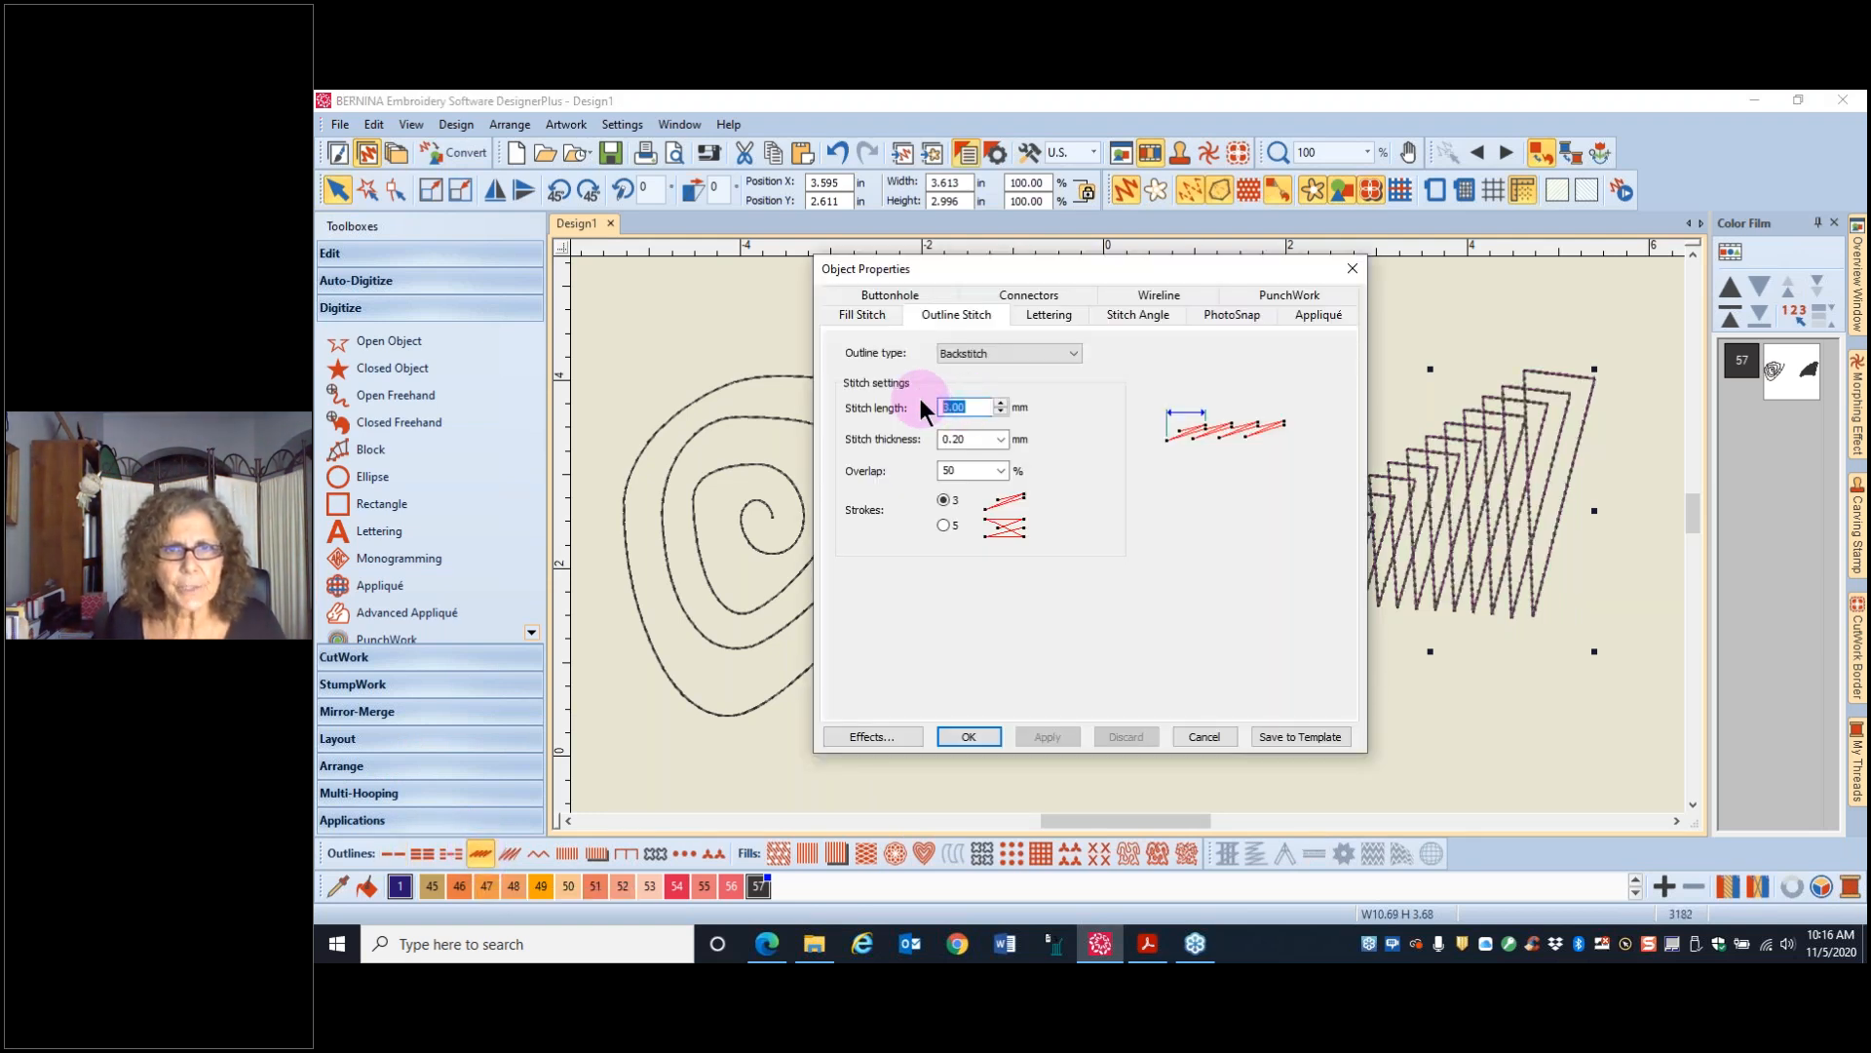
text(3.5)
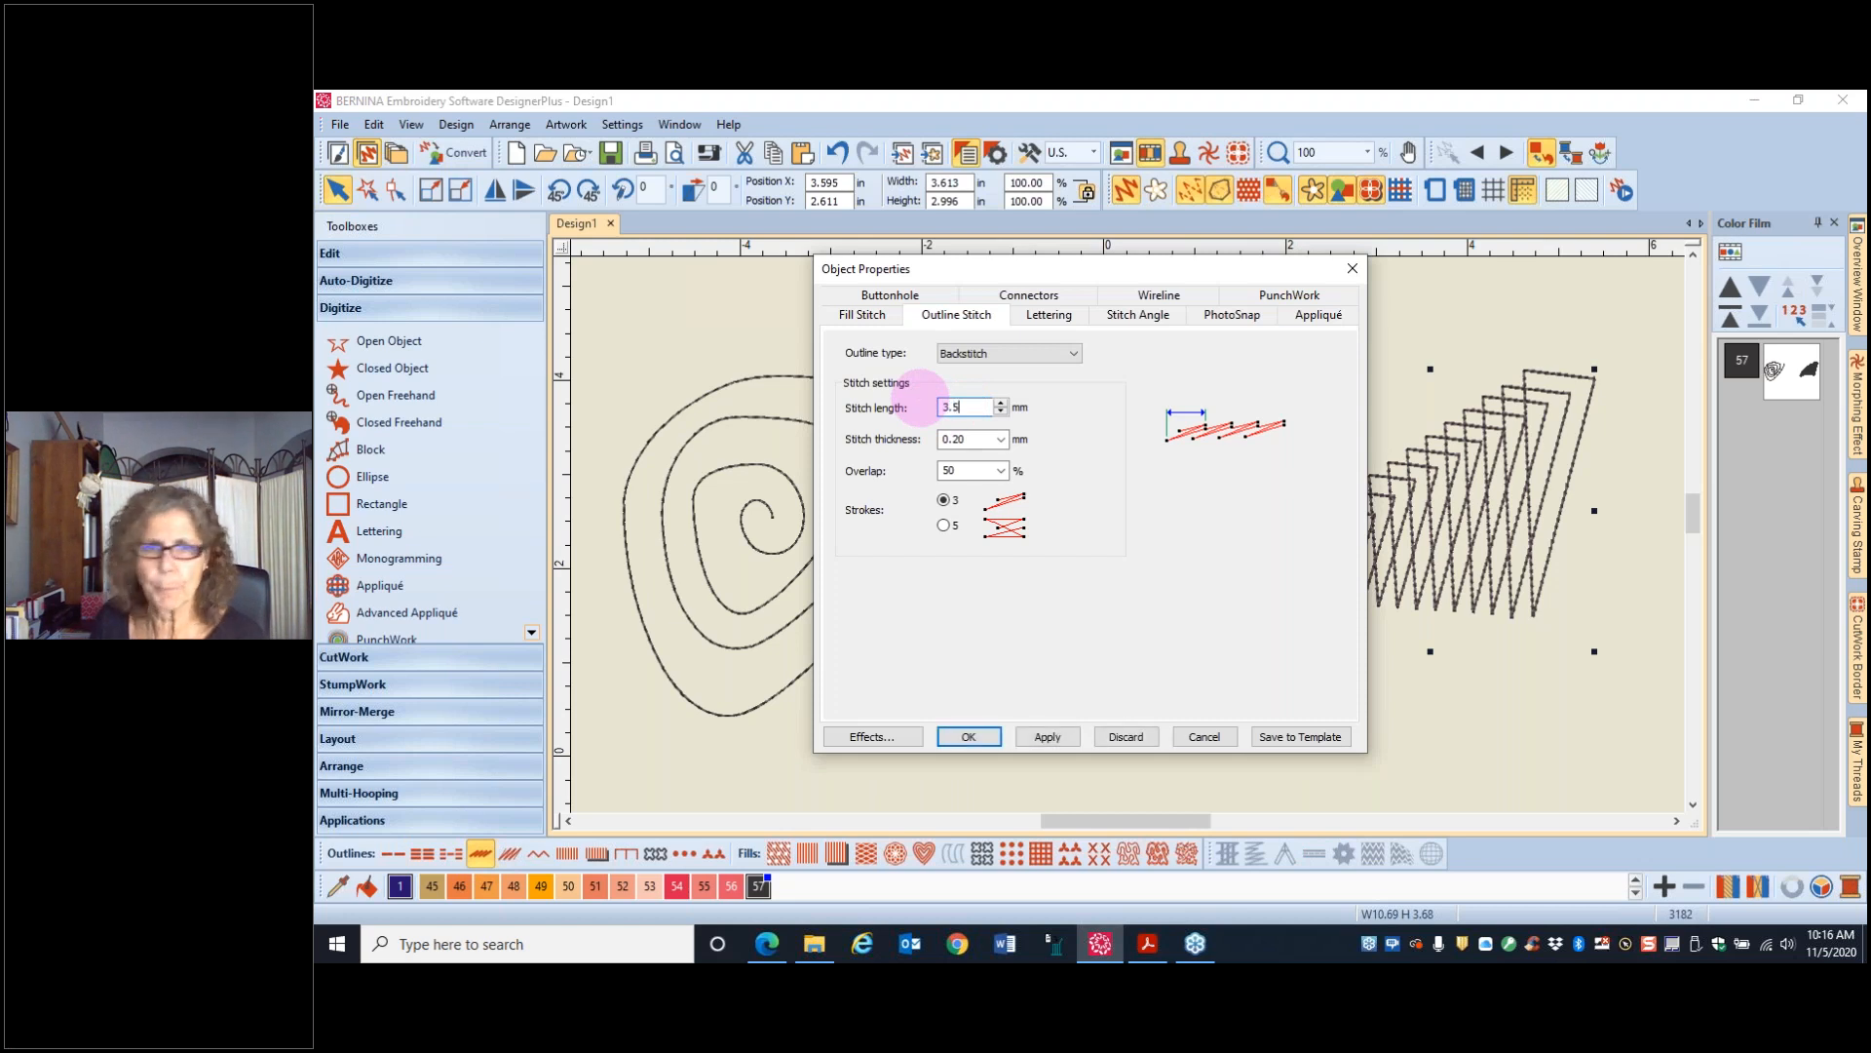
click(962, 435)
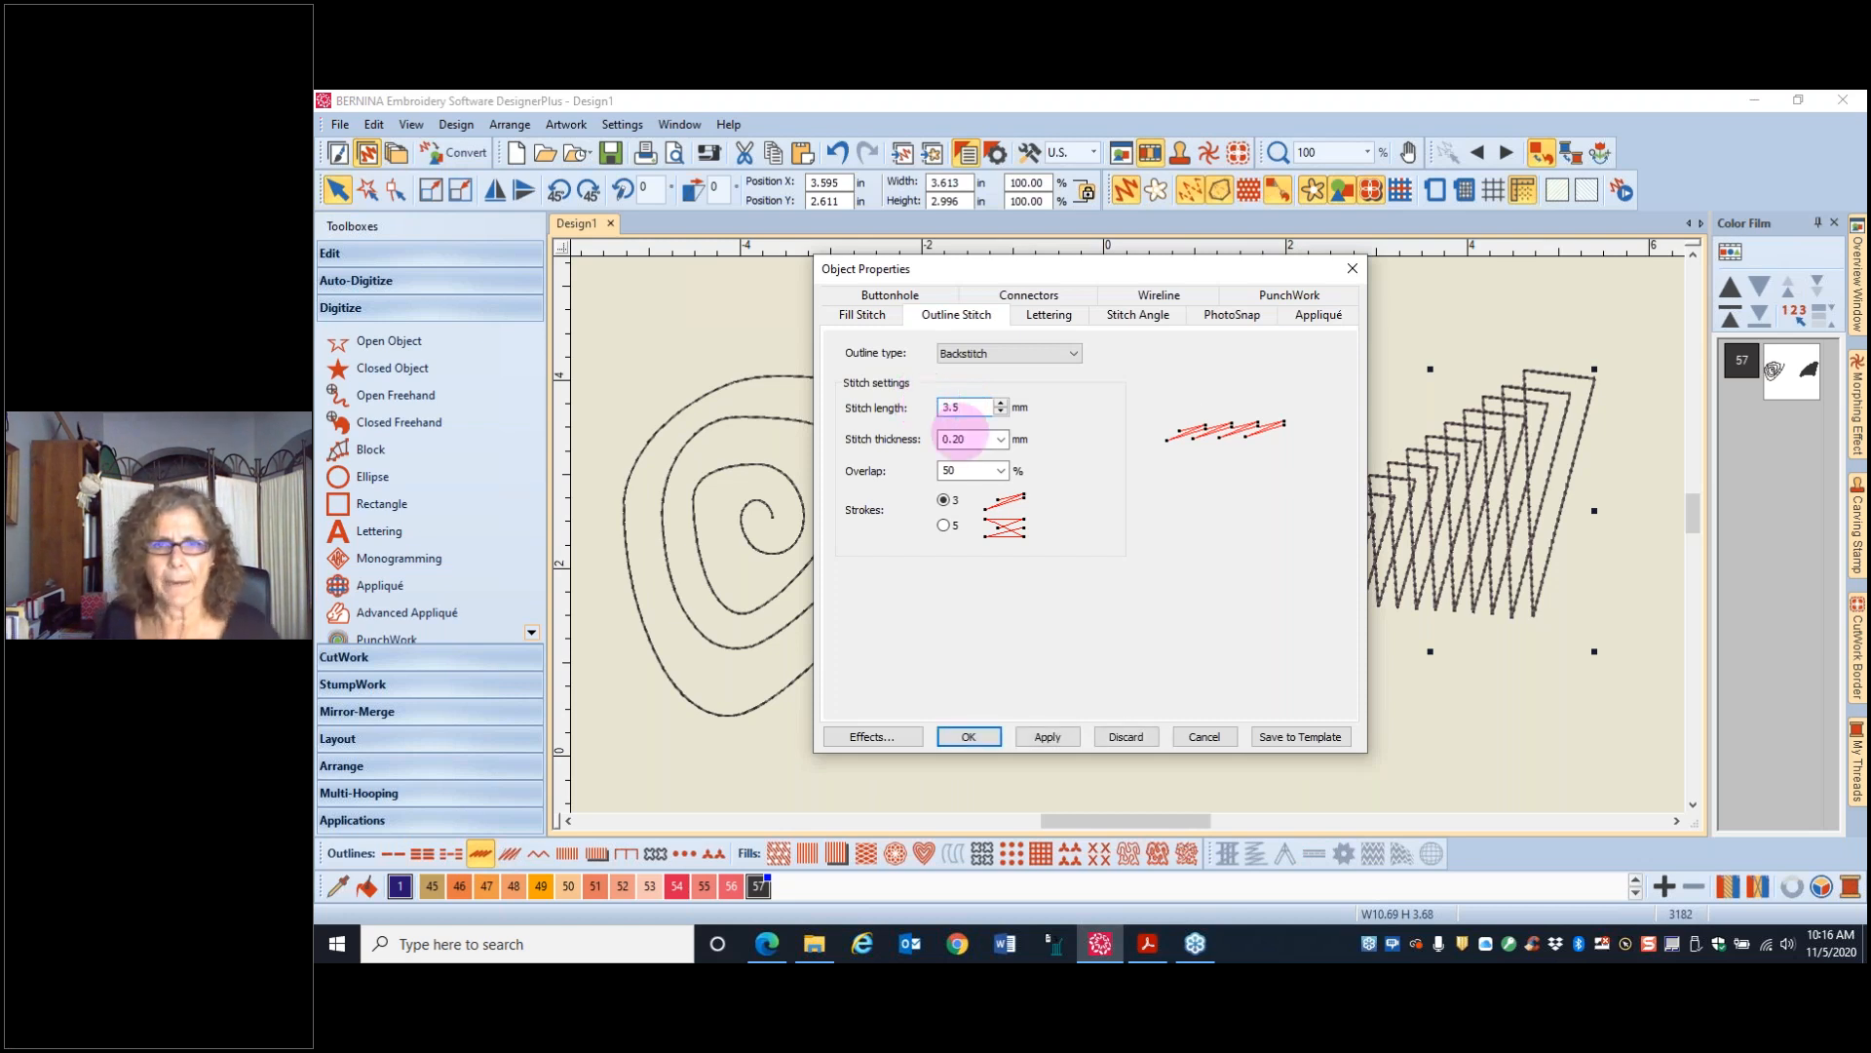
click(967, 736)
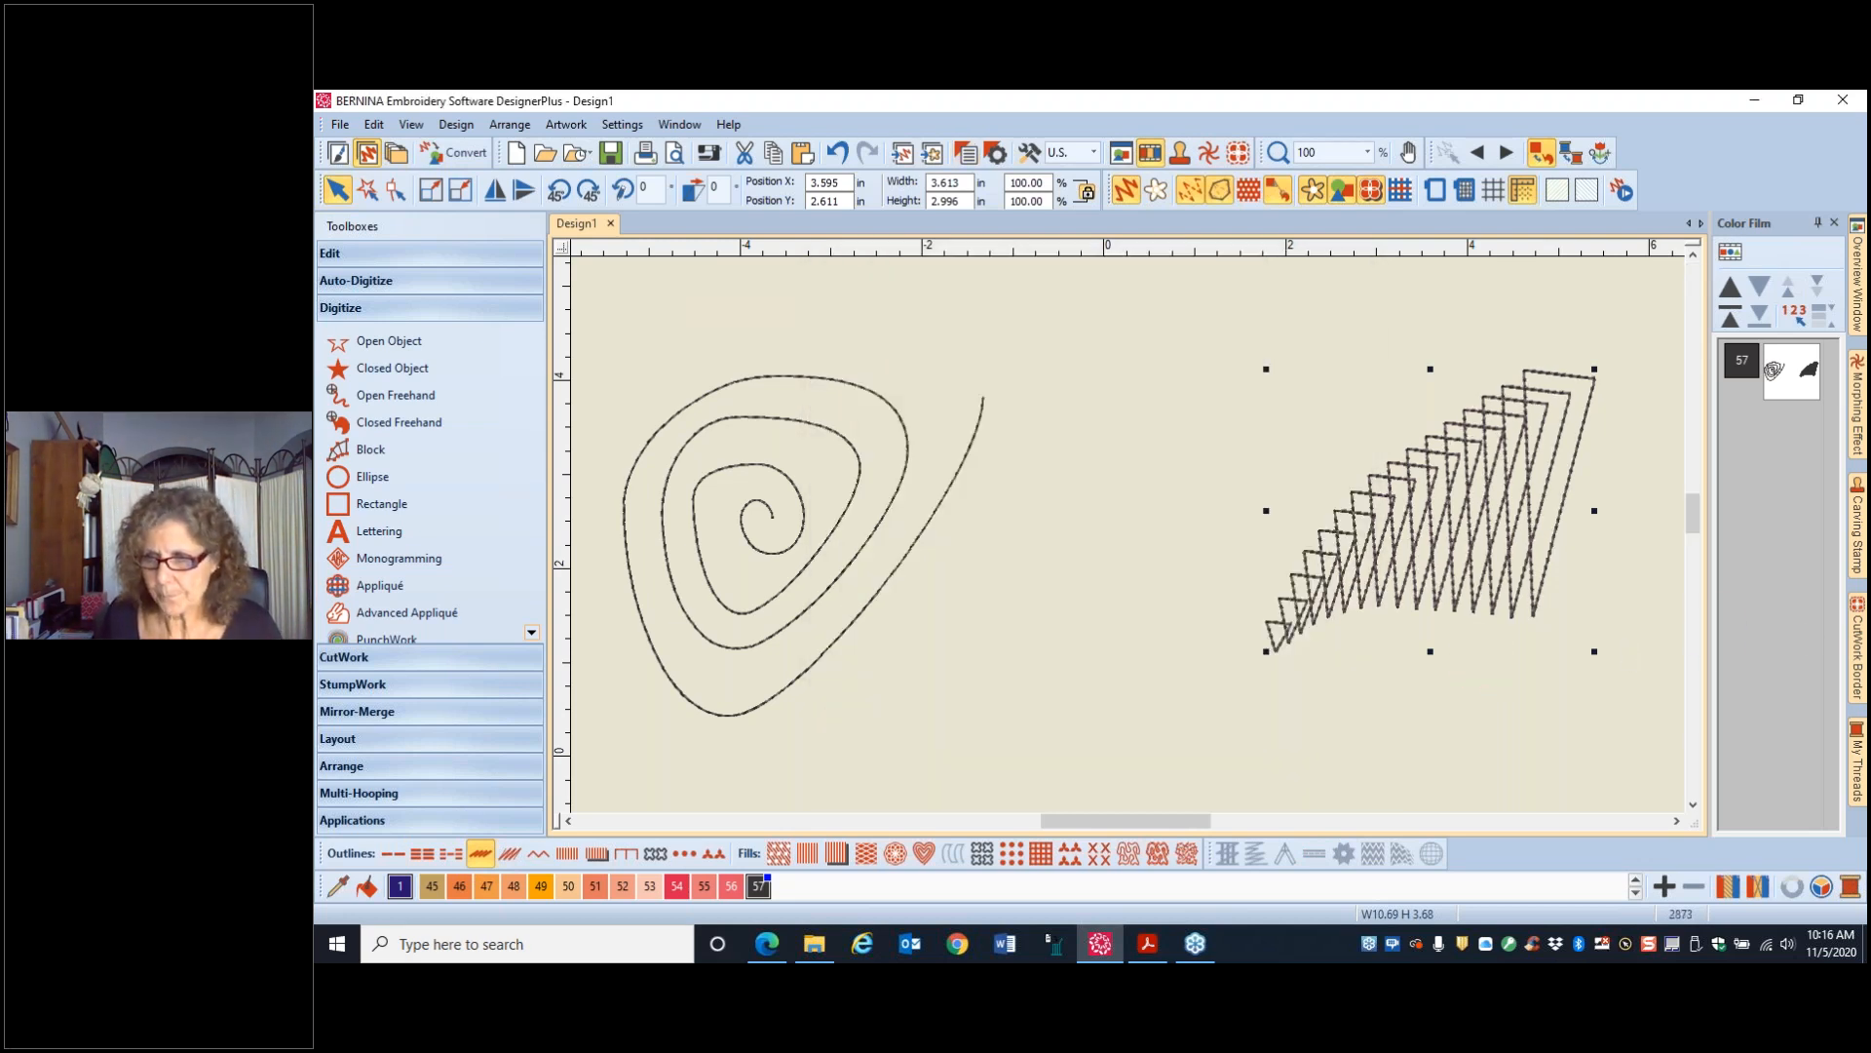
- Save the design as "Artwork Canvas Quilt 1" in the Webinar folder inside BACK UP > Software 8
key(alt+Tab)
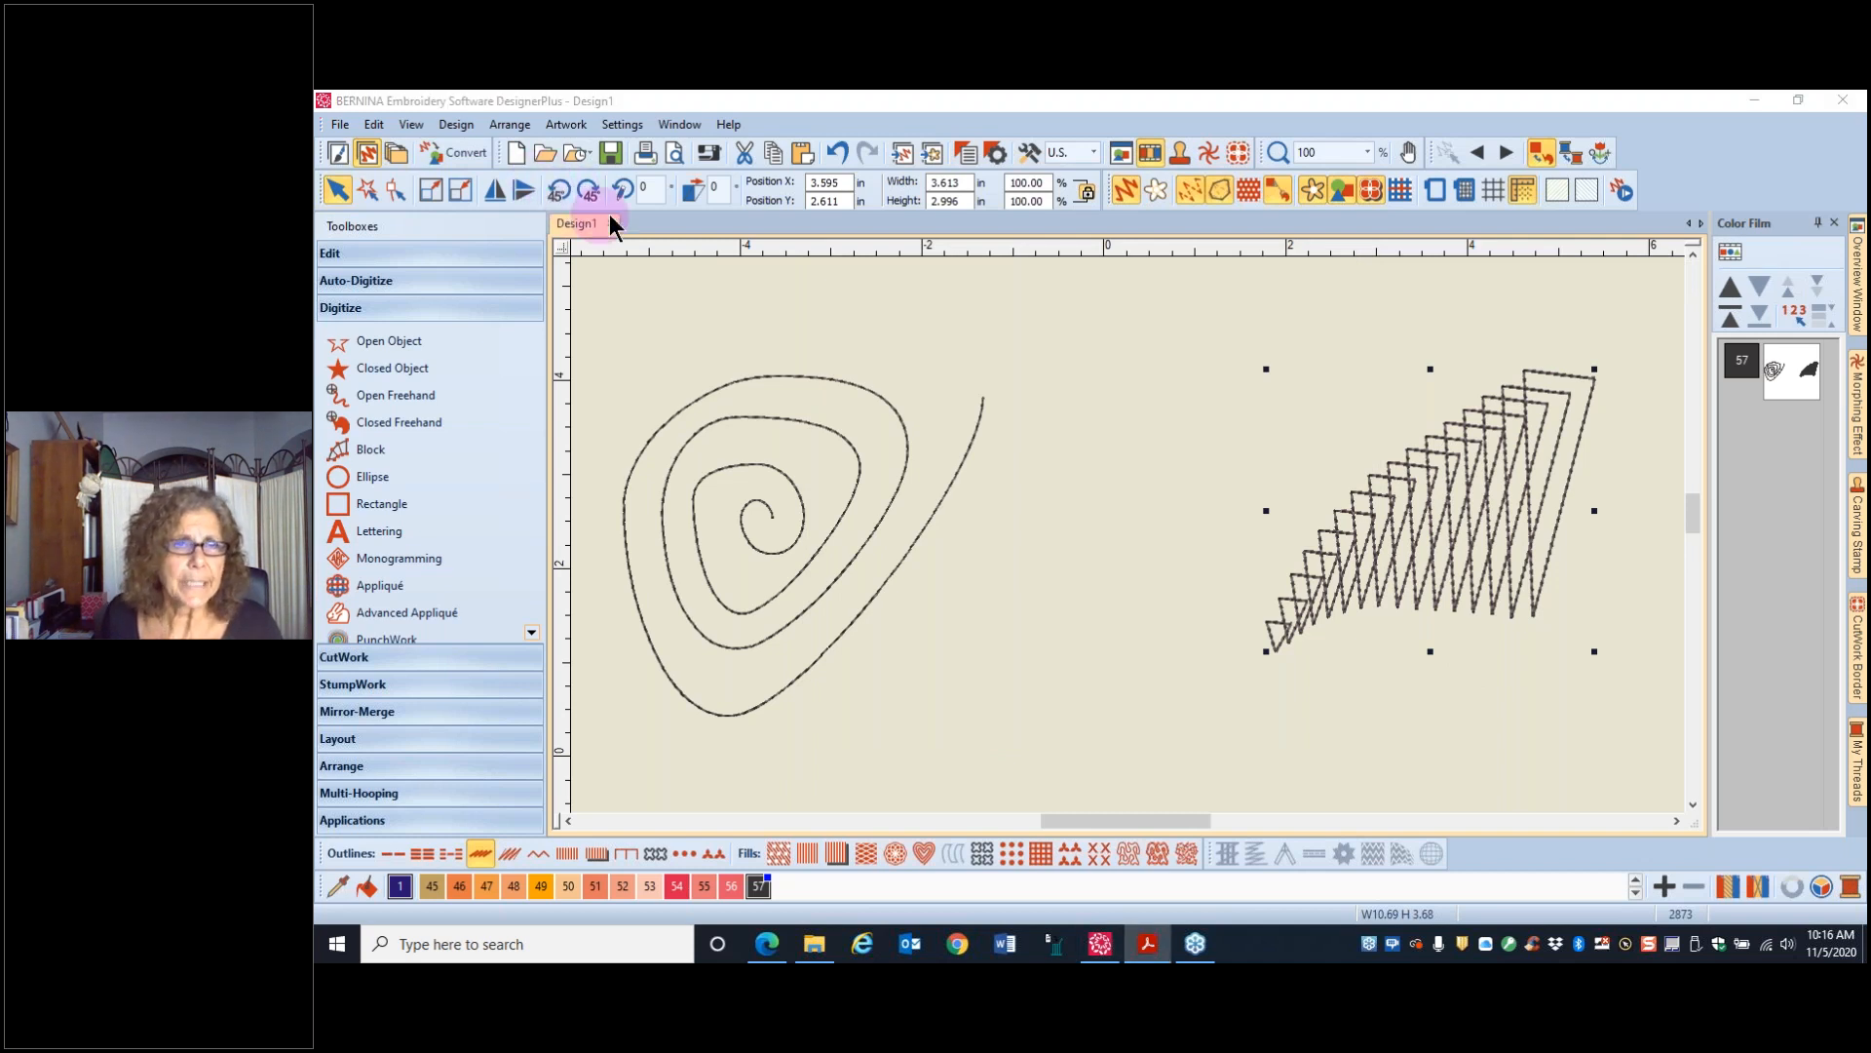
click(611, 154)
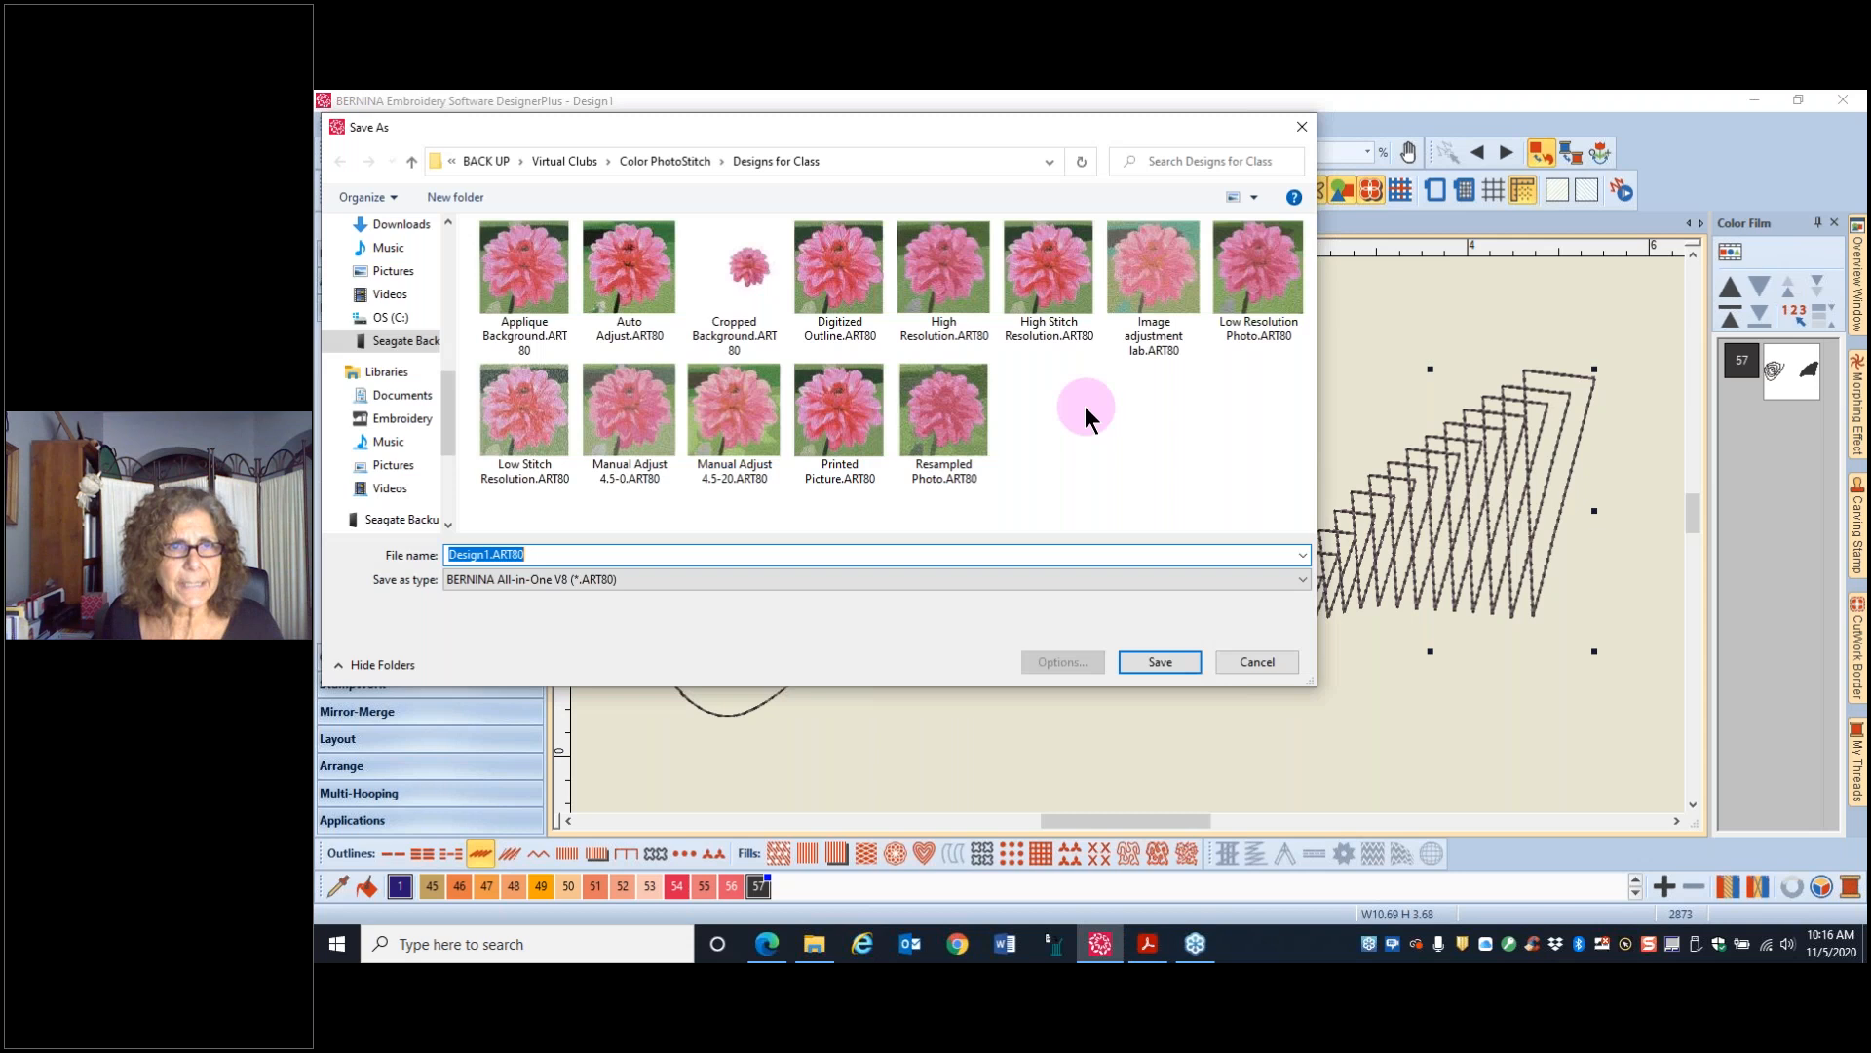
click(482, 162)
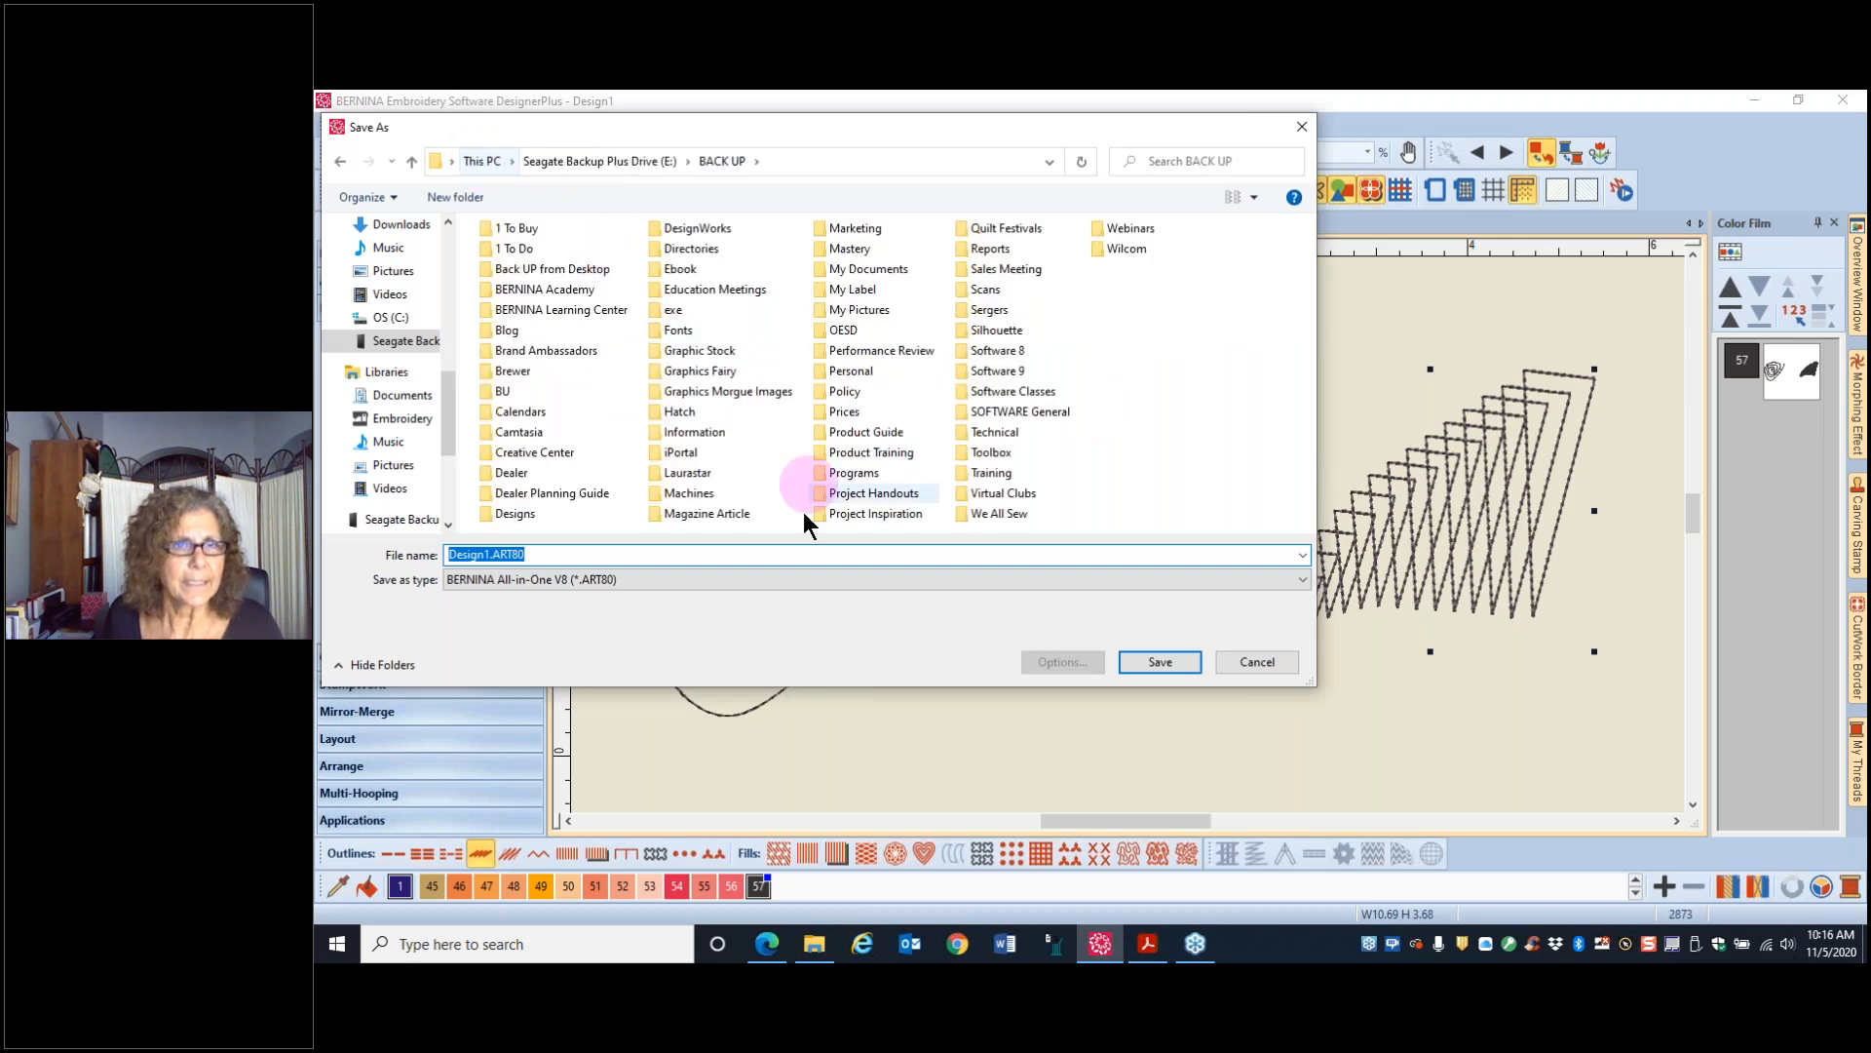
click(998, 353)
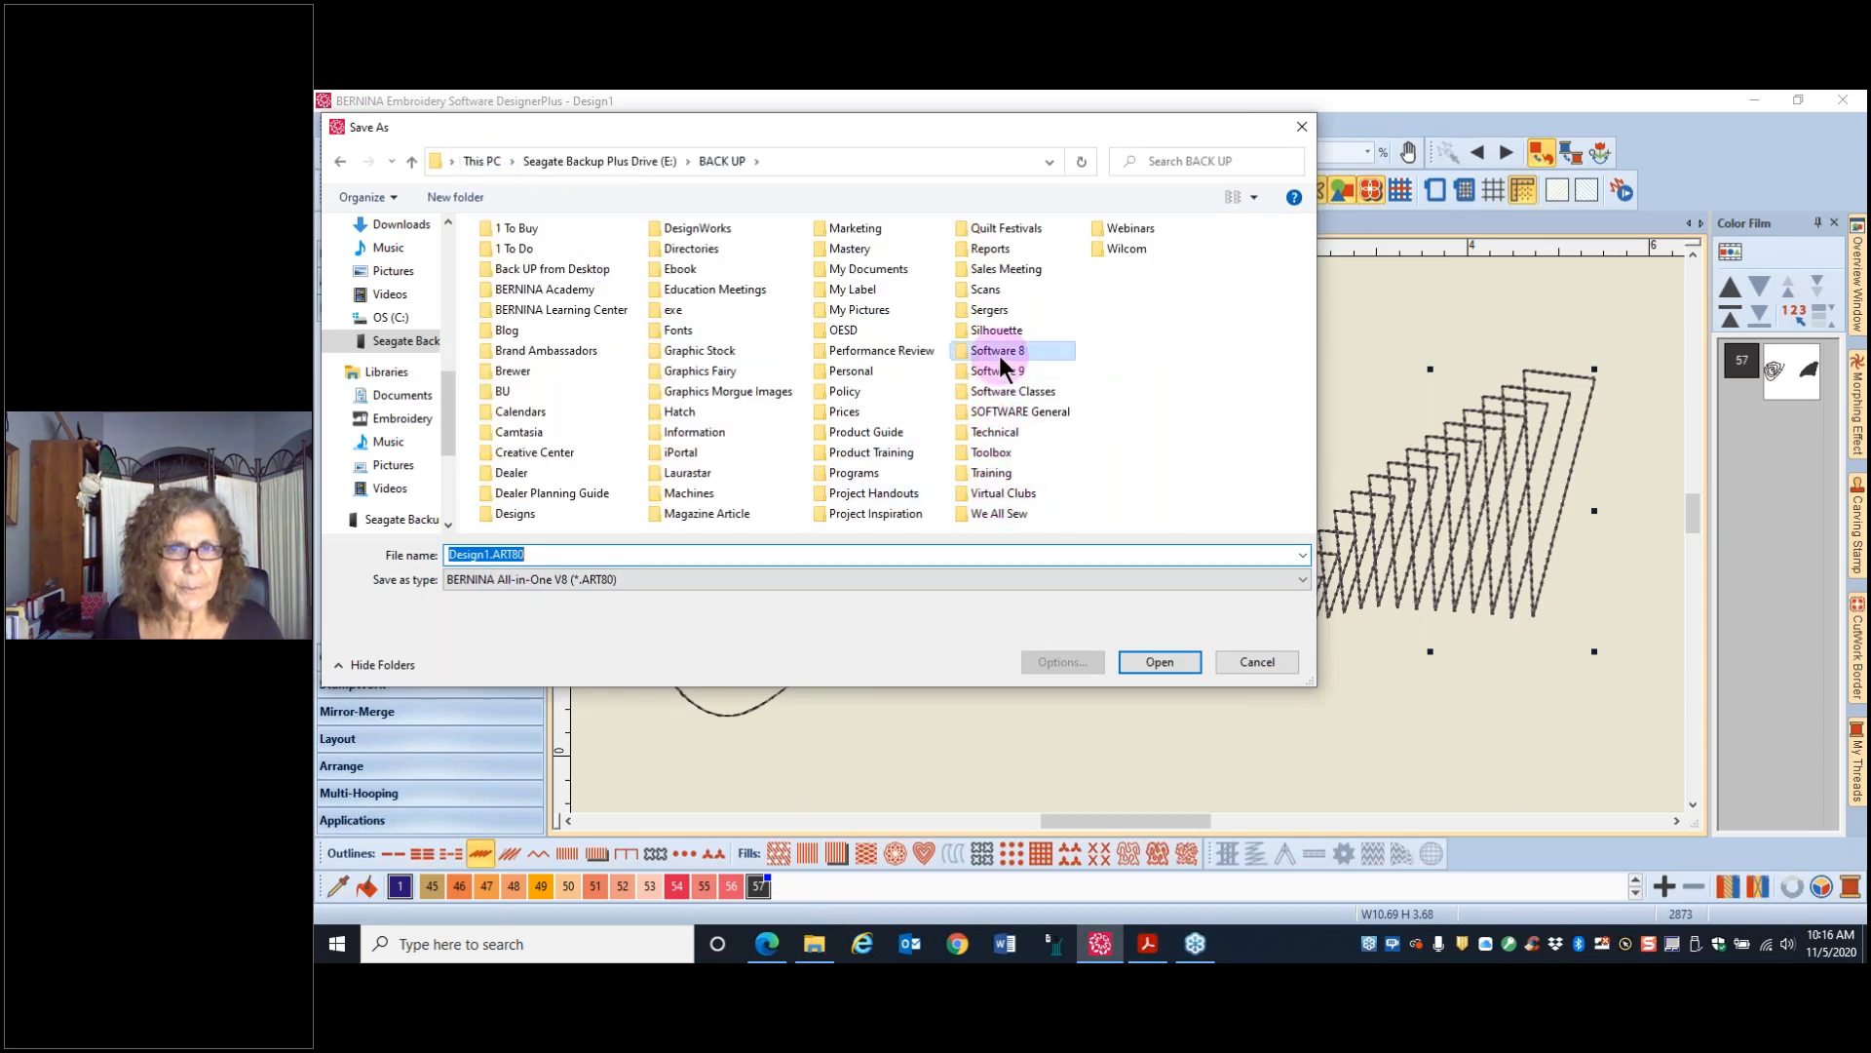
double_click(998, 355)
double_click(506, 378)
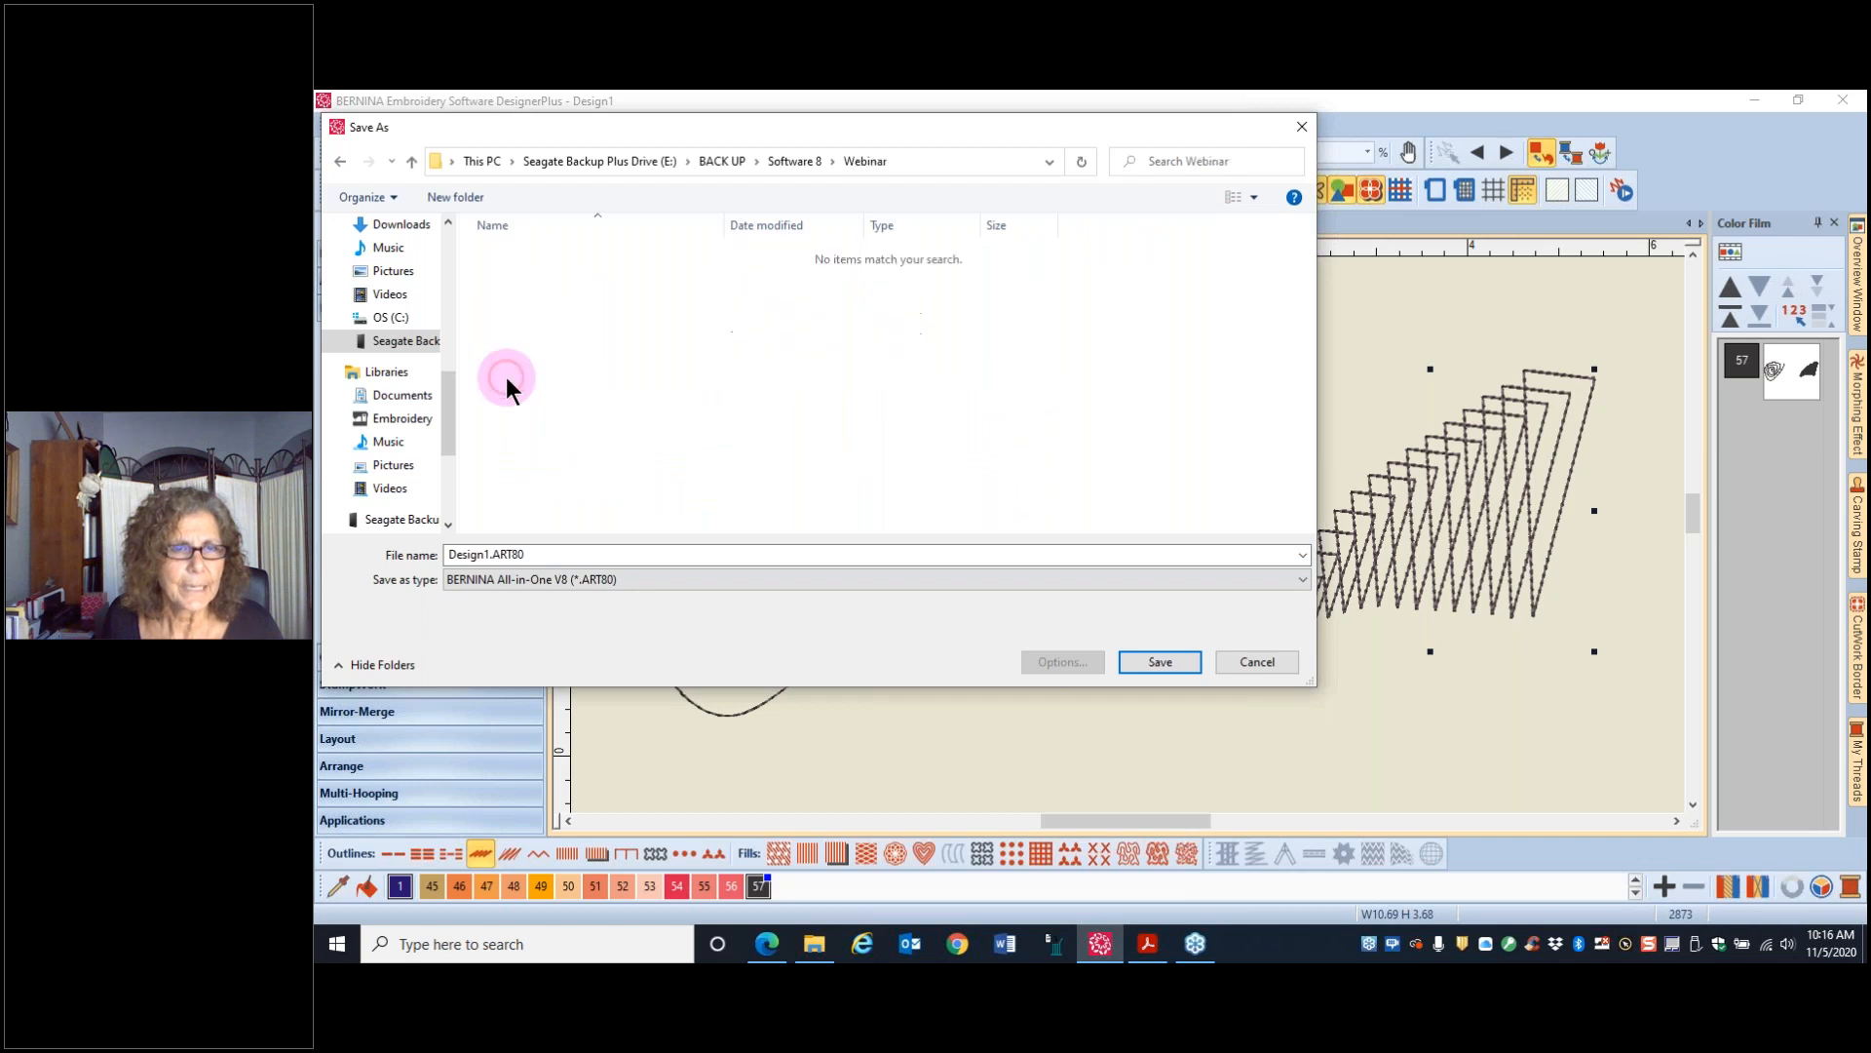
double_click(606, 556)
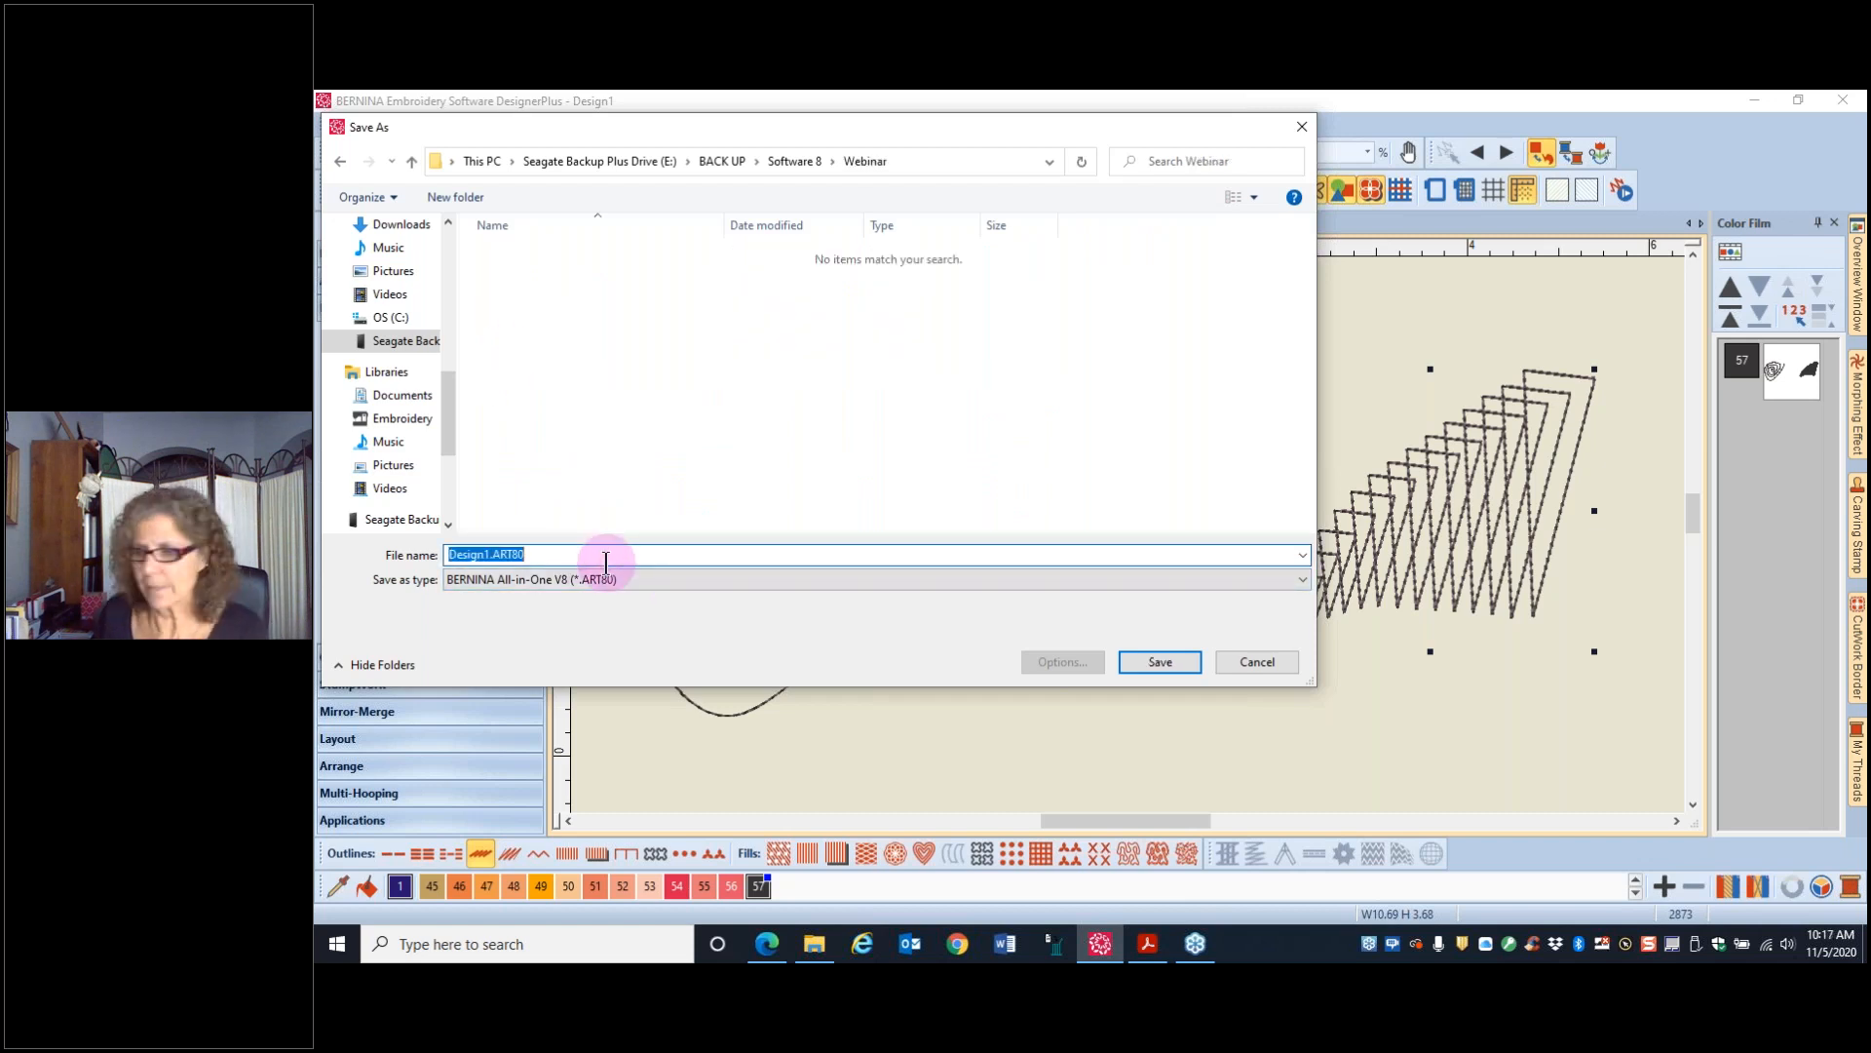
text(A)
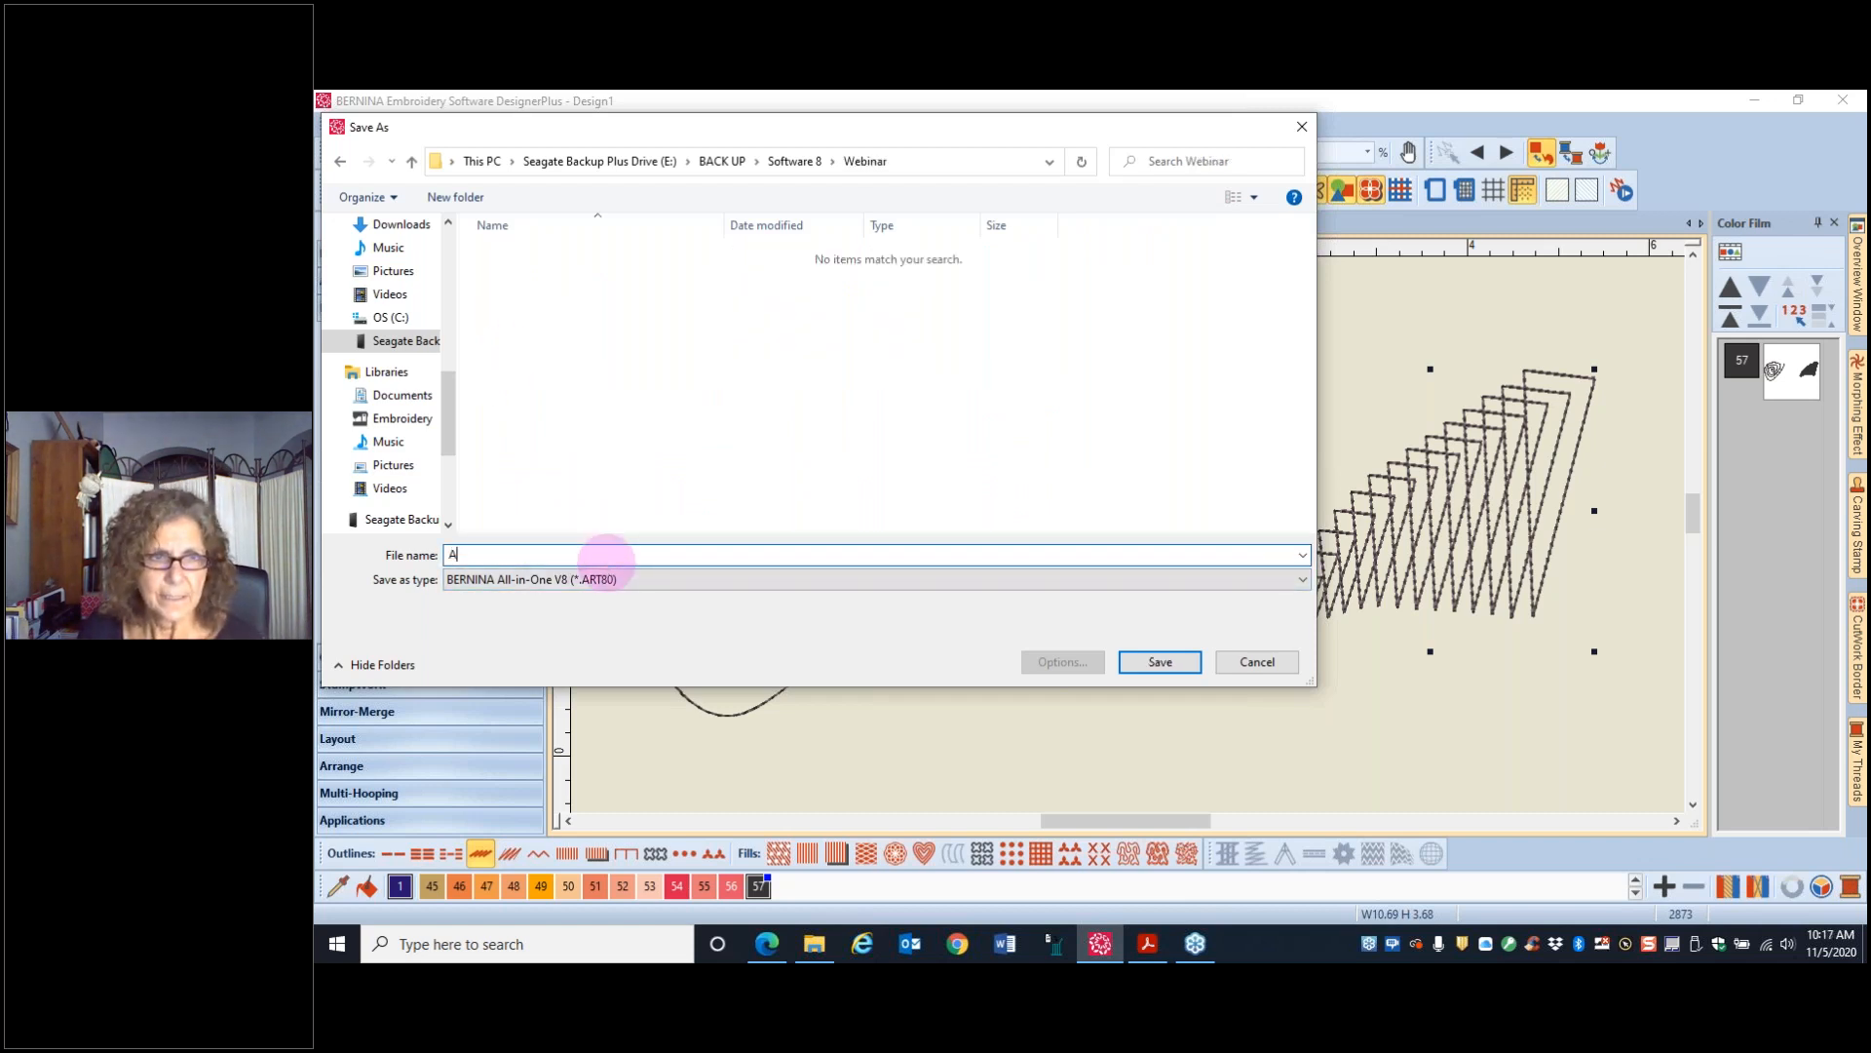
text(rtwork Canvas Qu)
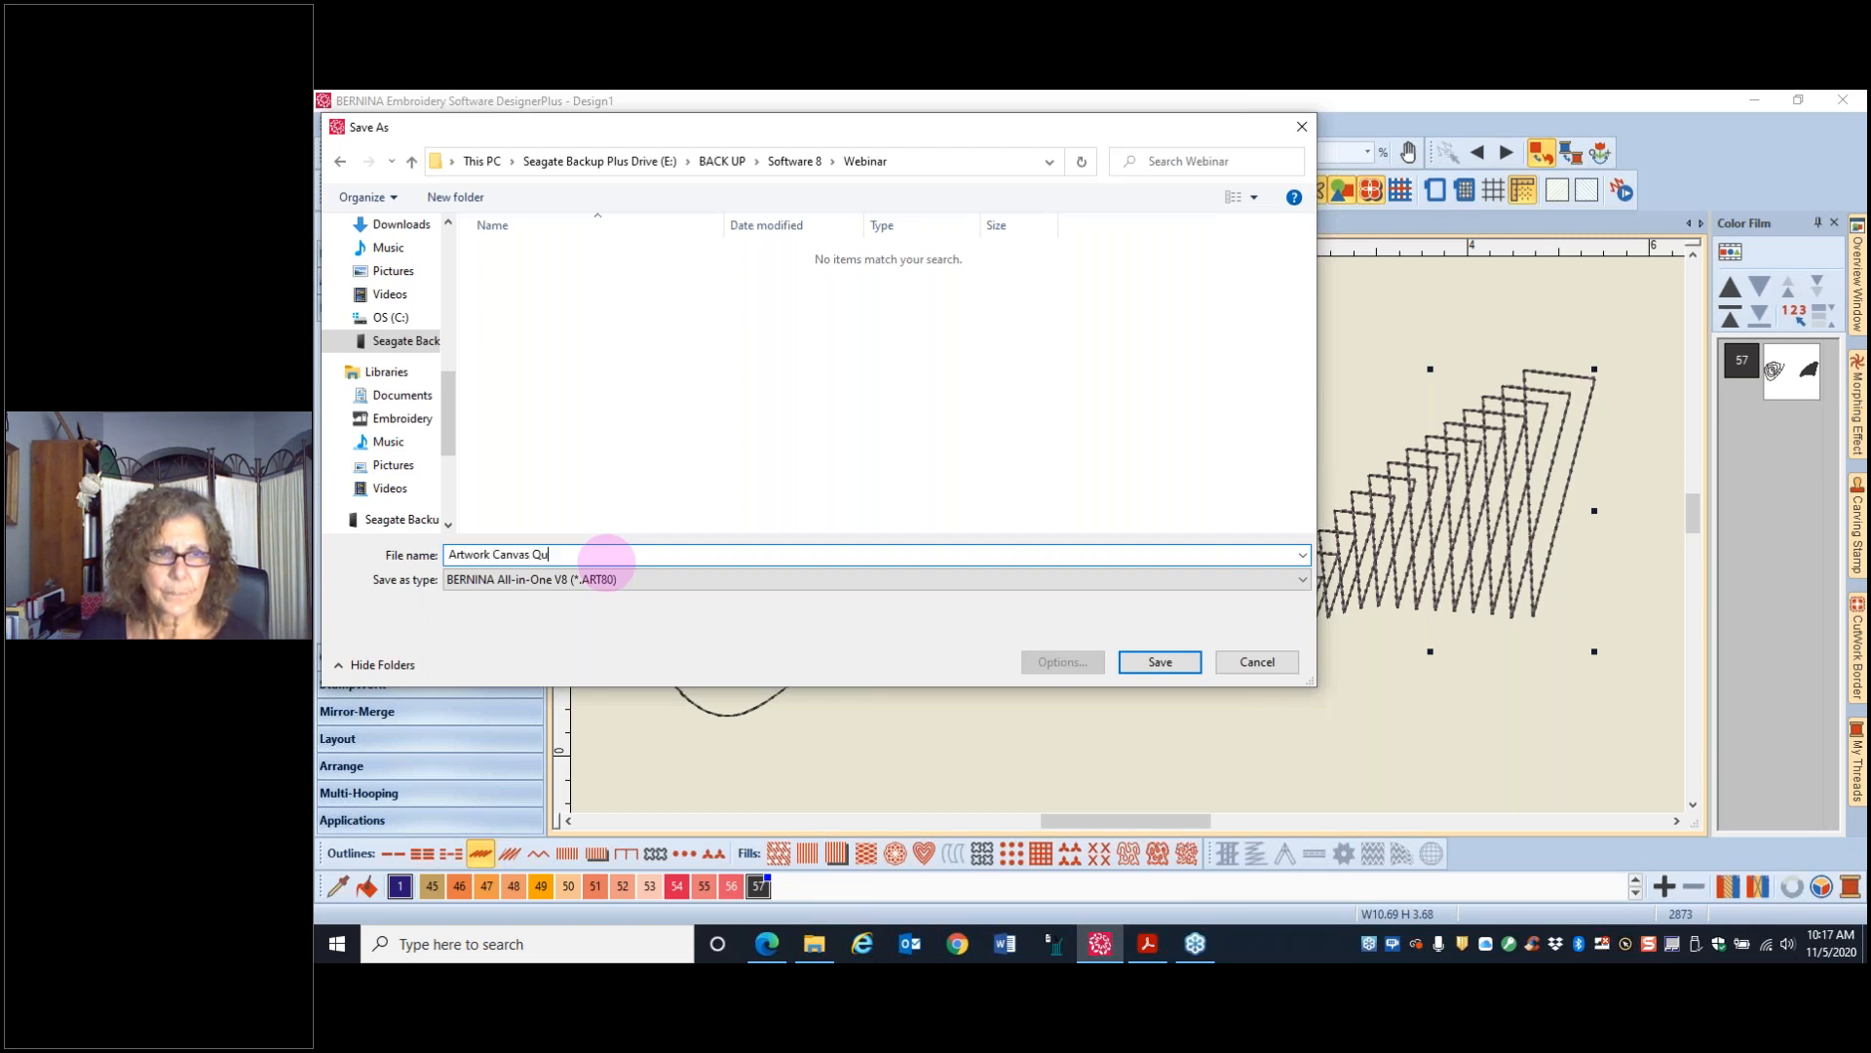
text(ilt 1)
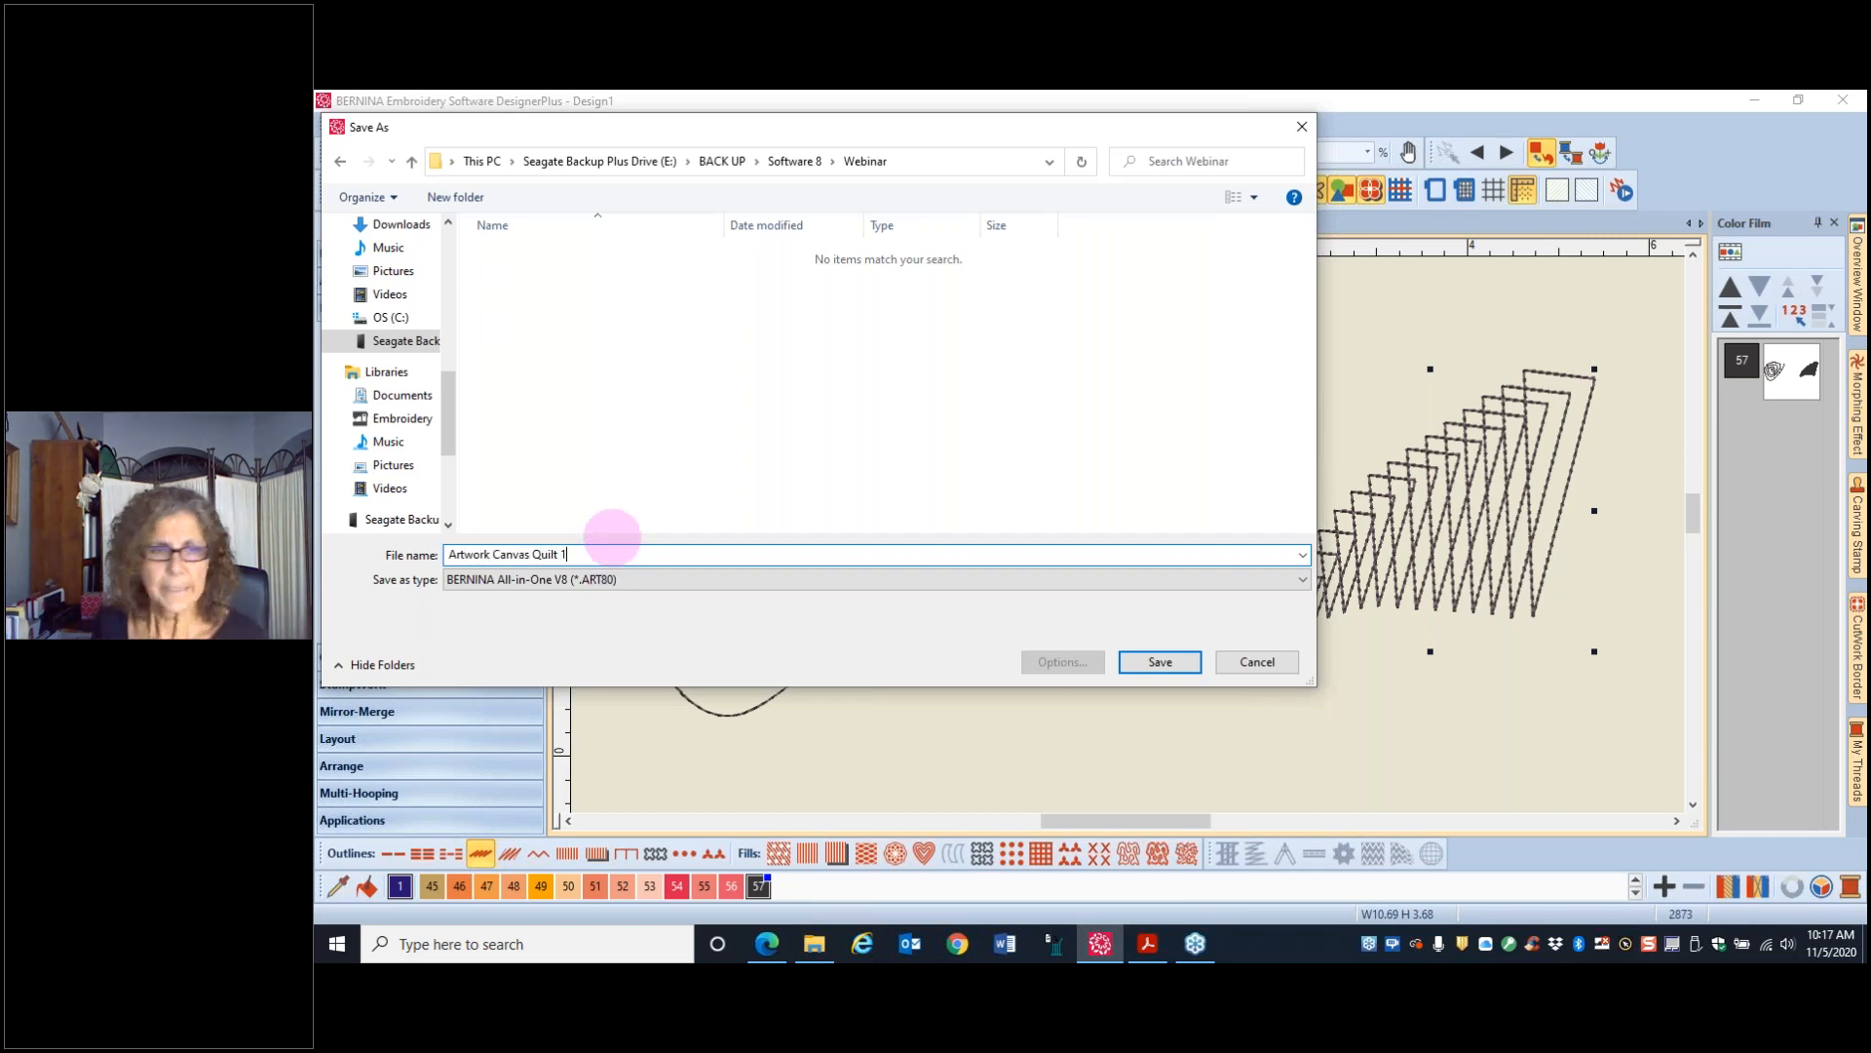
click(1150, 665)
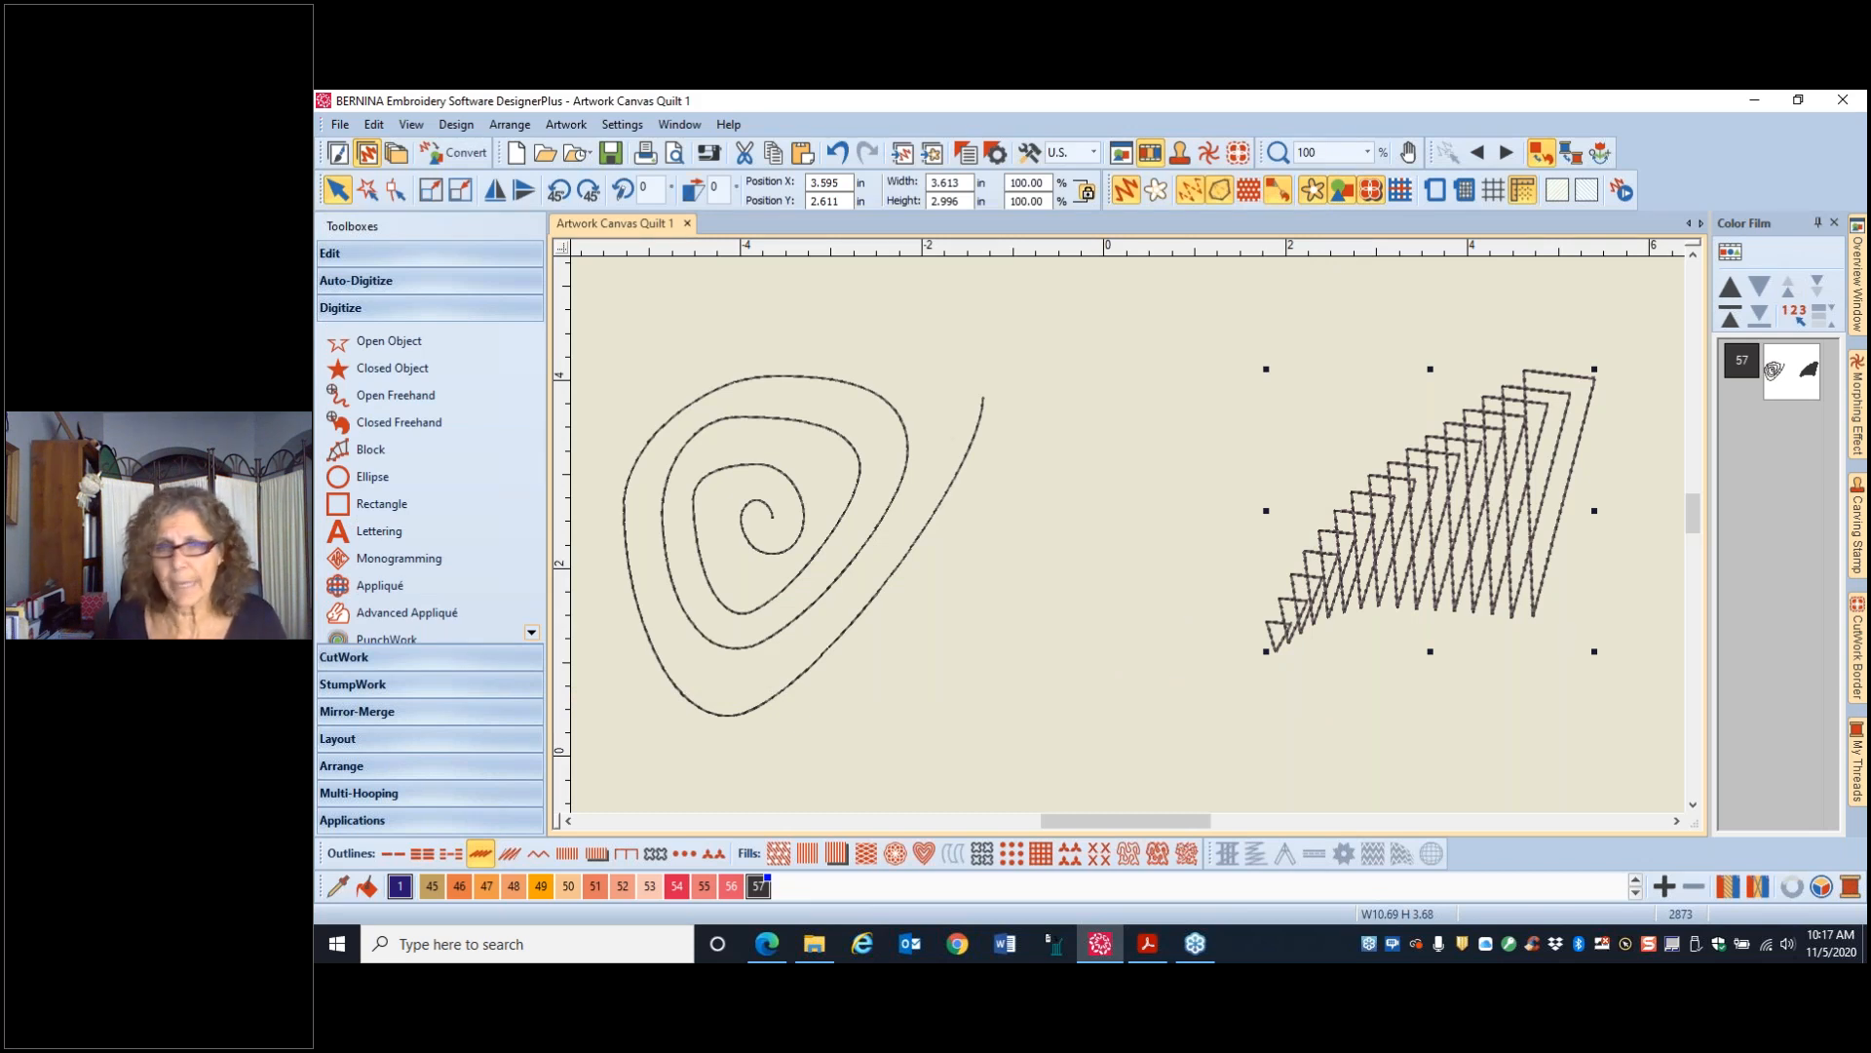
- Return to the artwork canvas and draw a vertical straight line about 1.84 inches long with the Pen tool in the mat's lower middle section
key(alt+Tab)
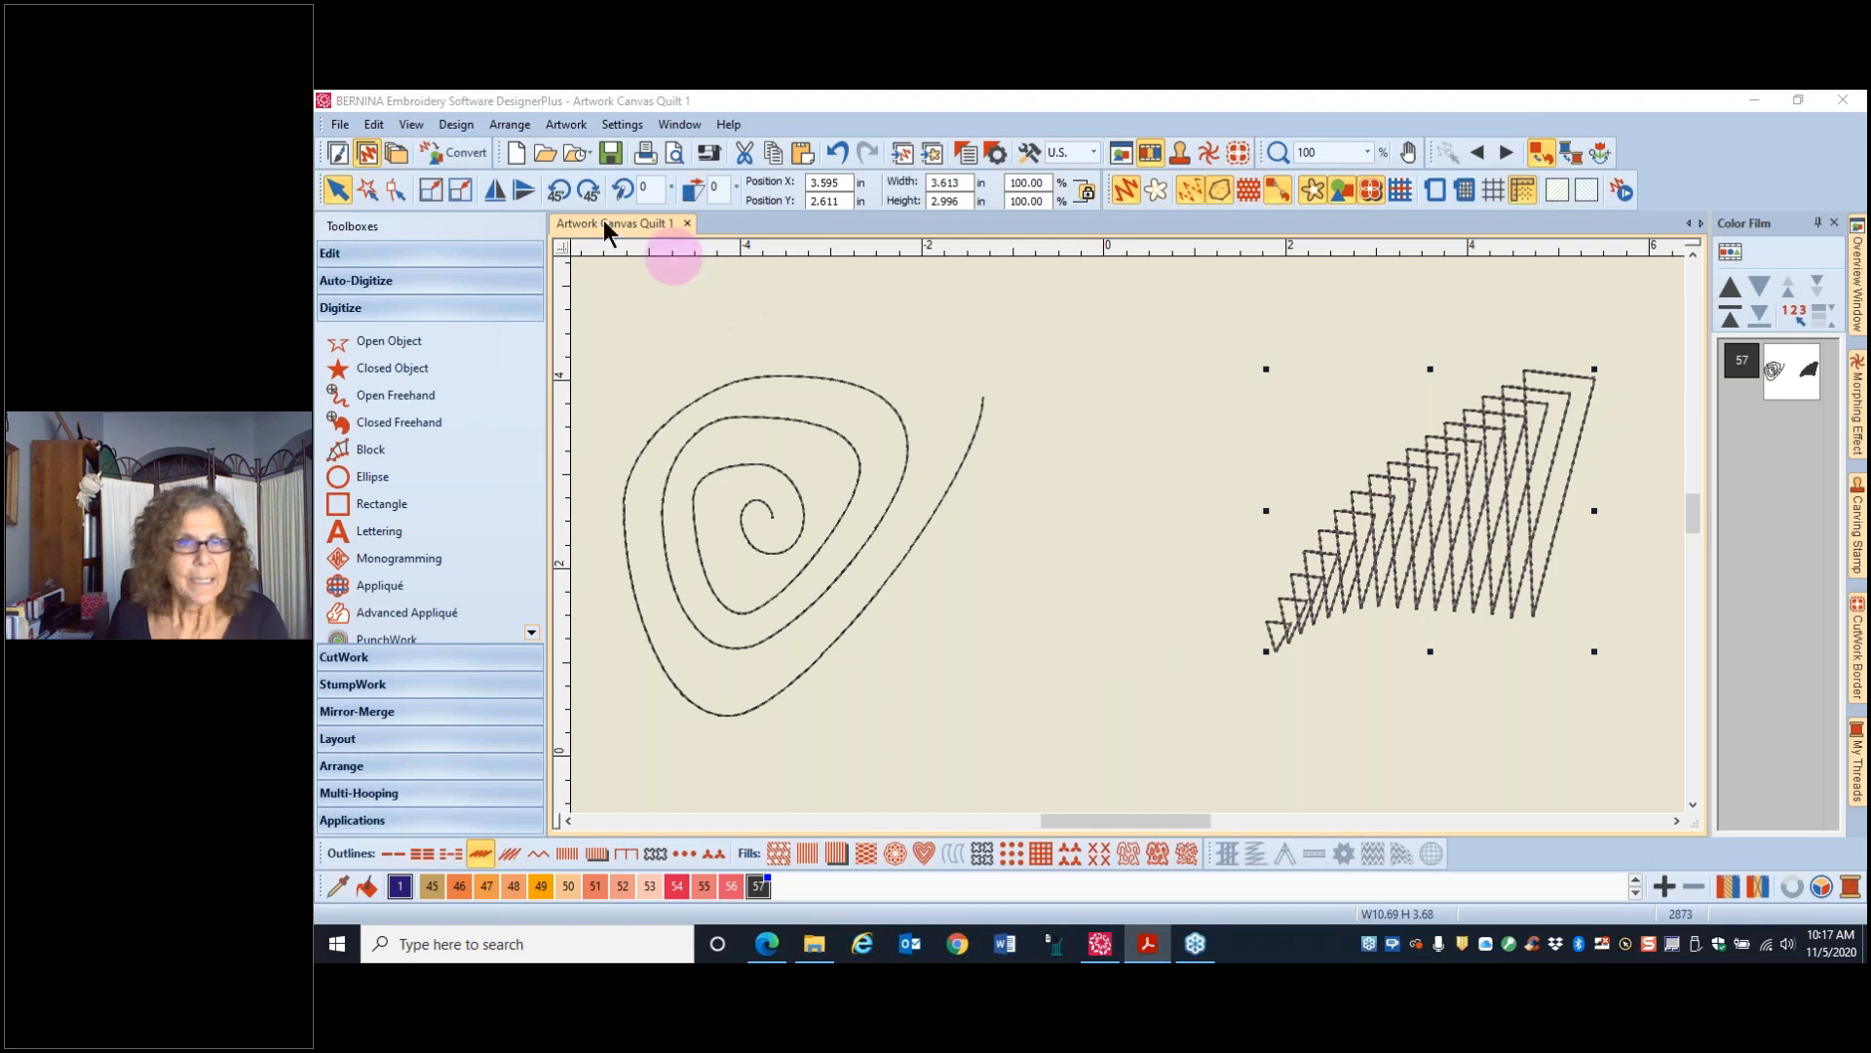
click(333, 152)
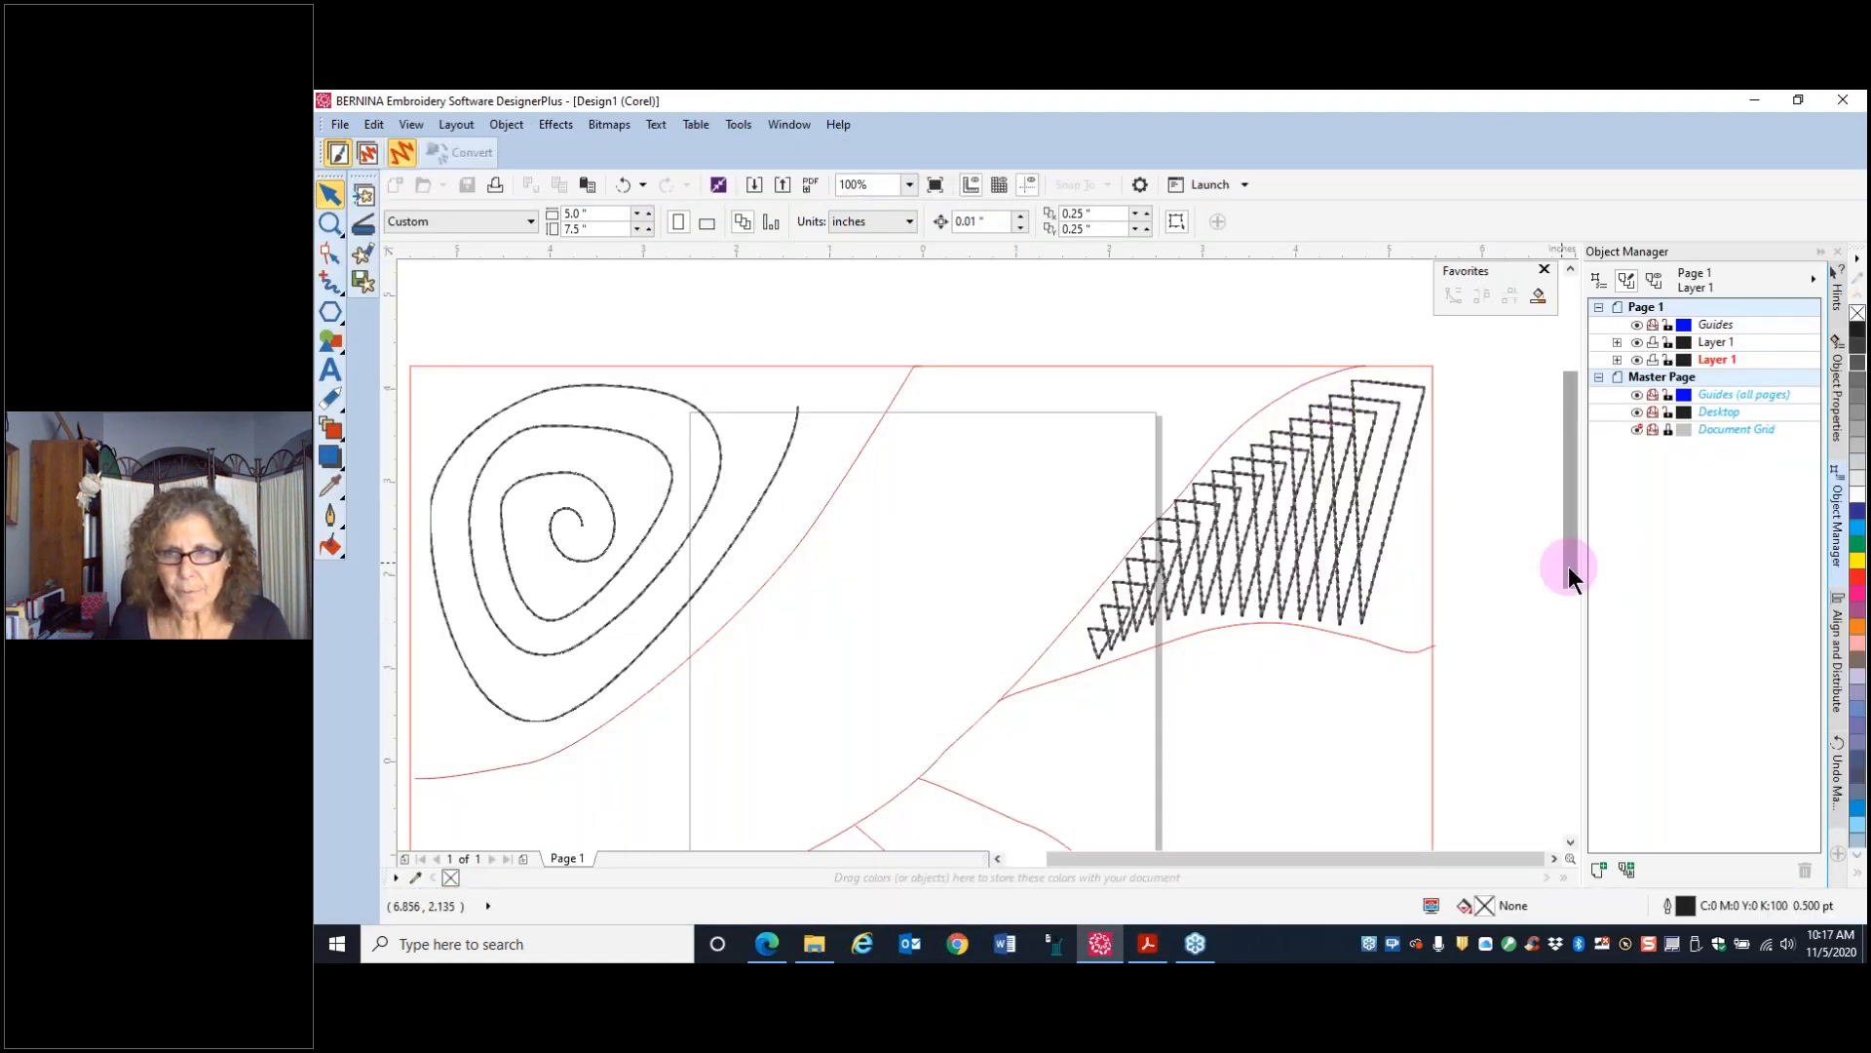
drag(1569, 566, 1579, 720)
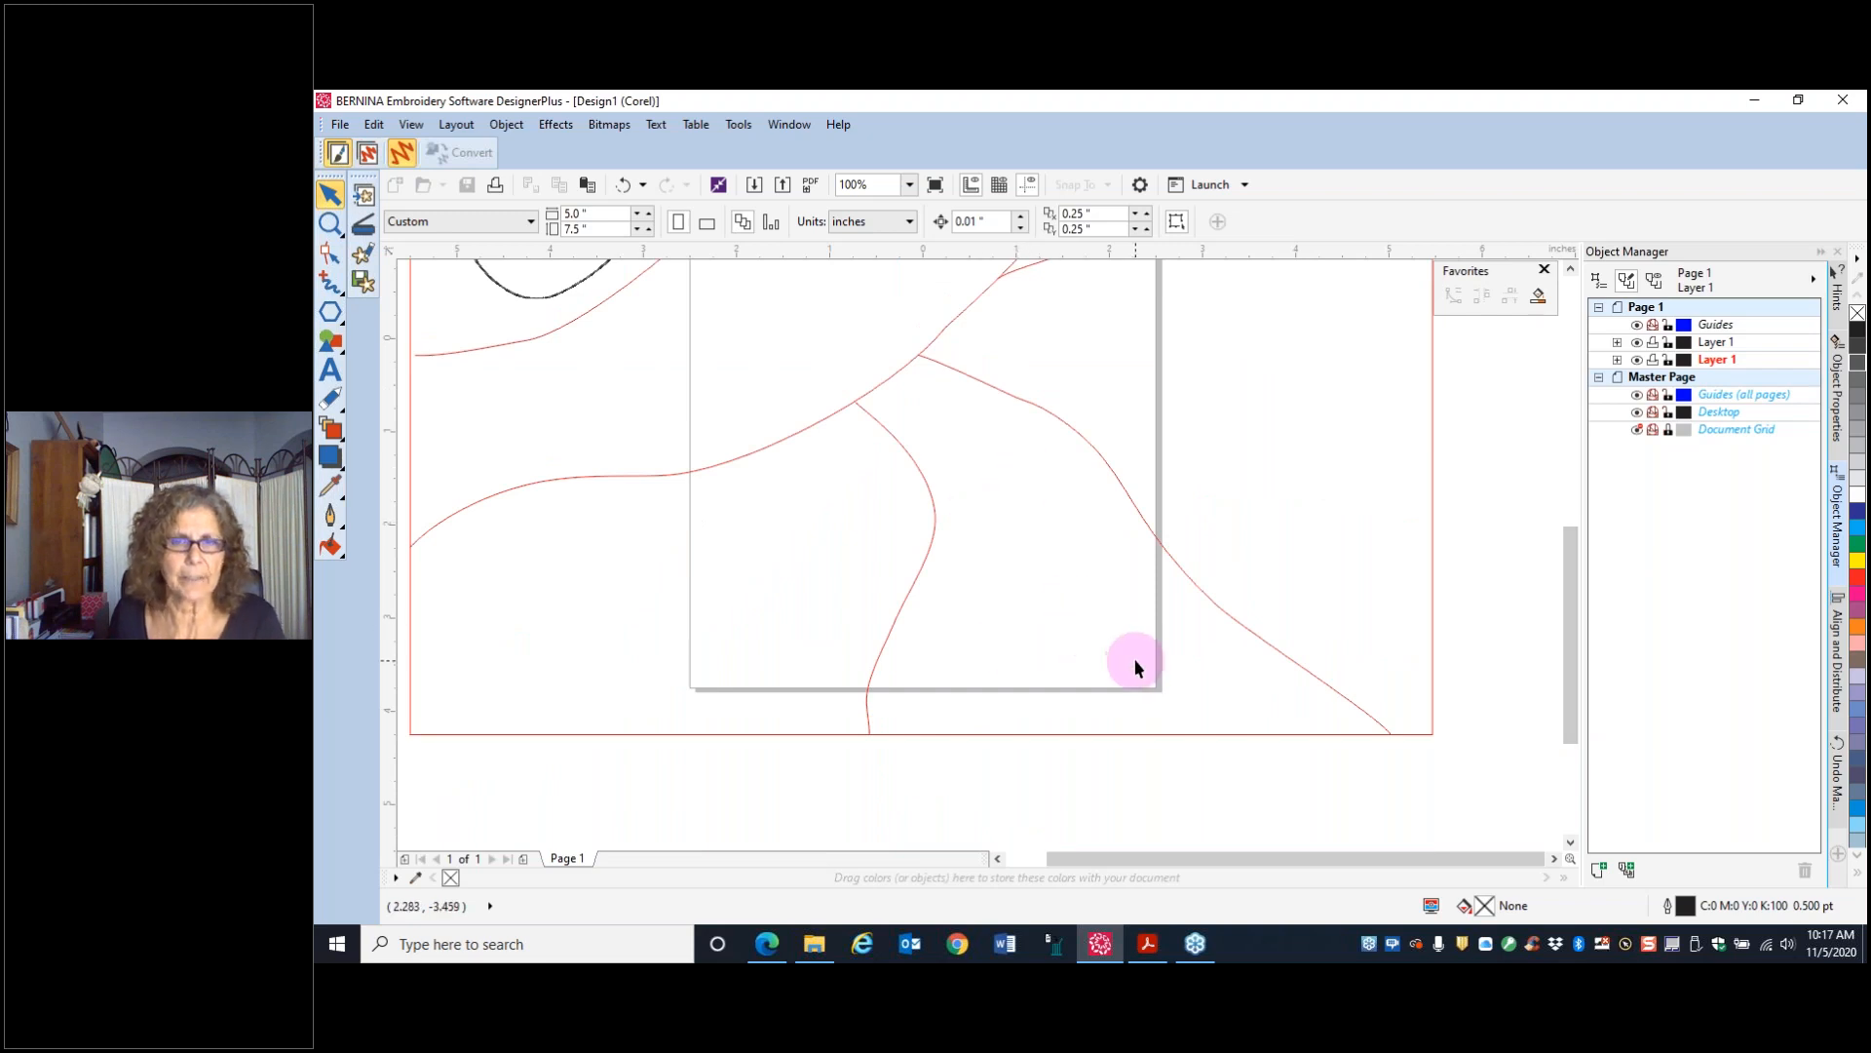
click(327, 286)
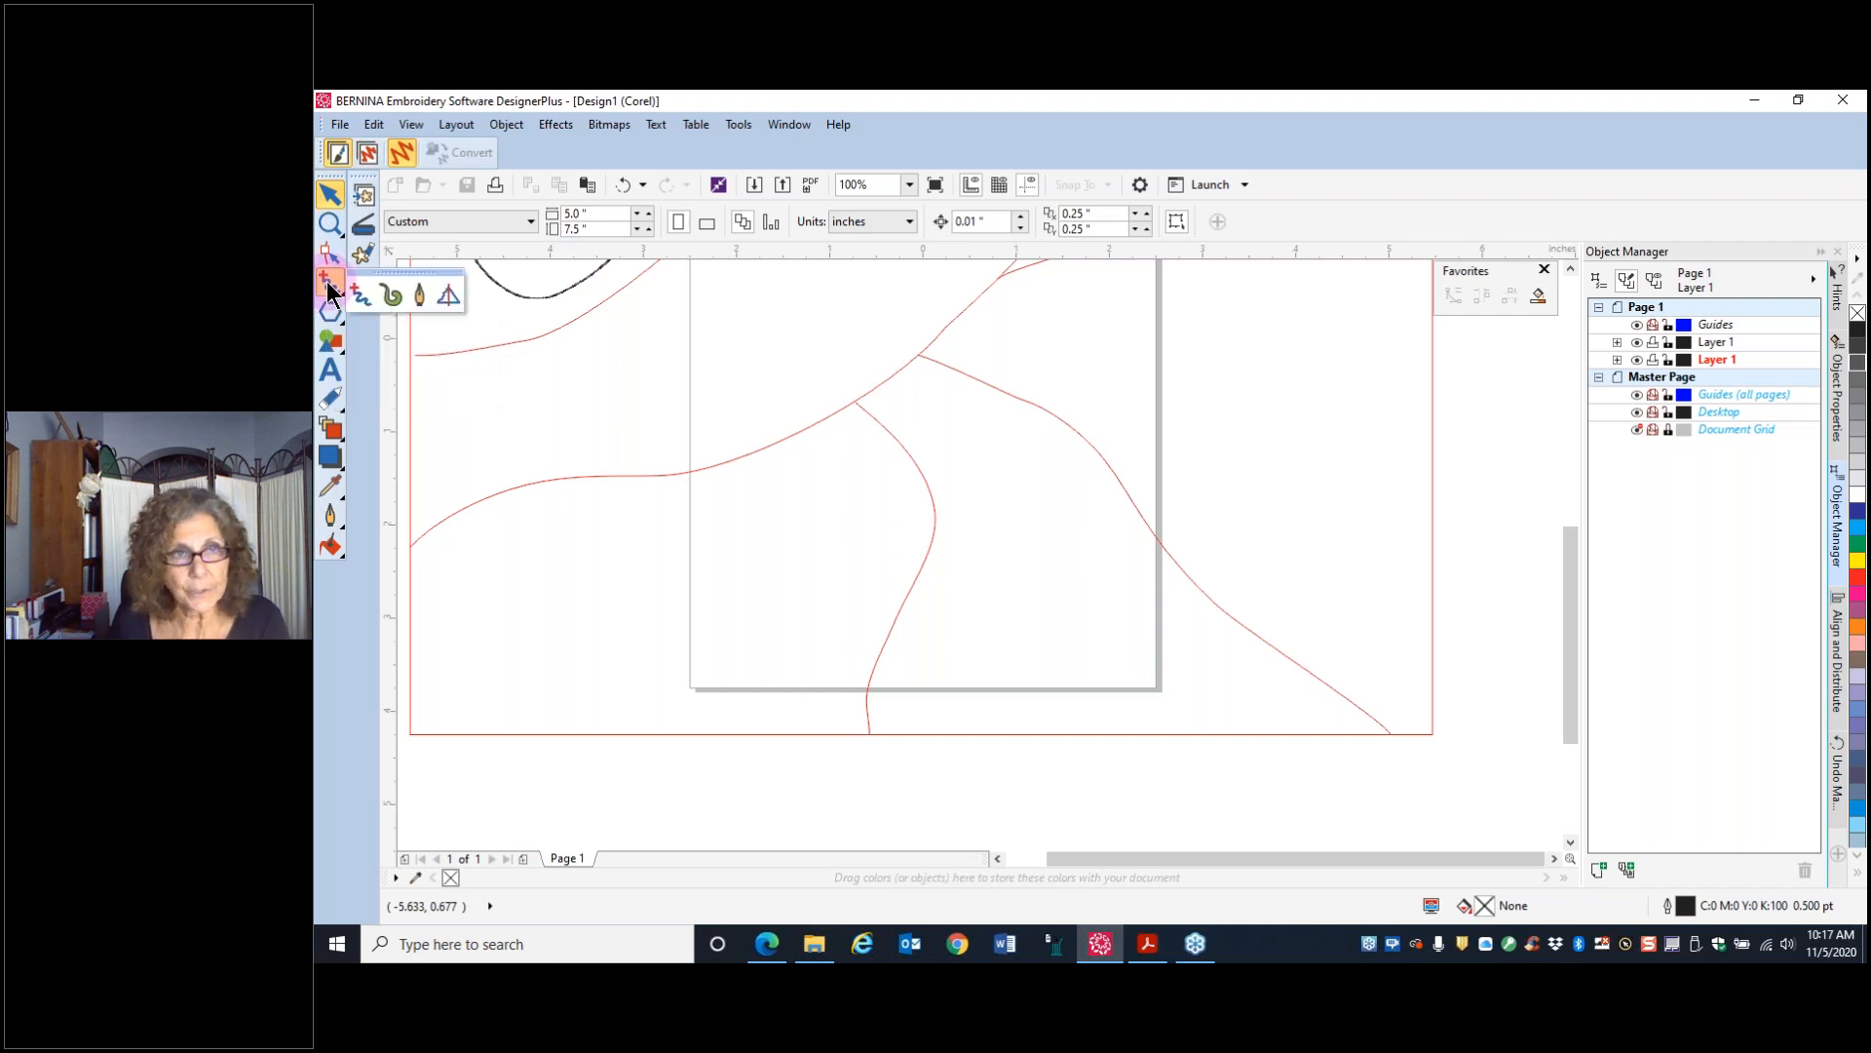
click(421, 299)
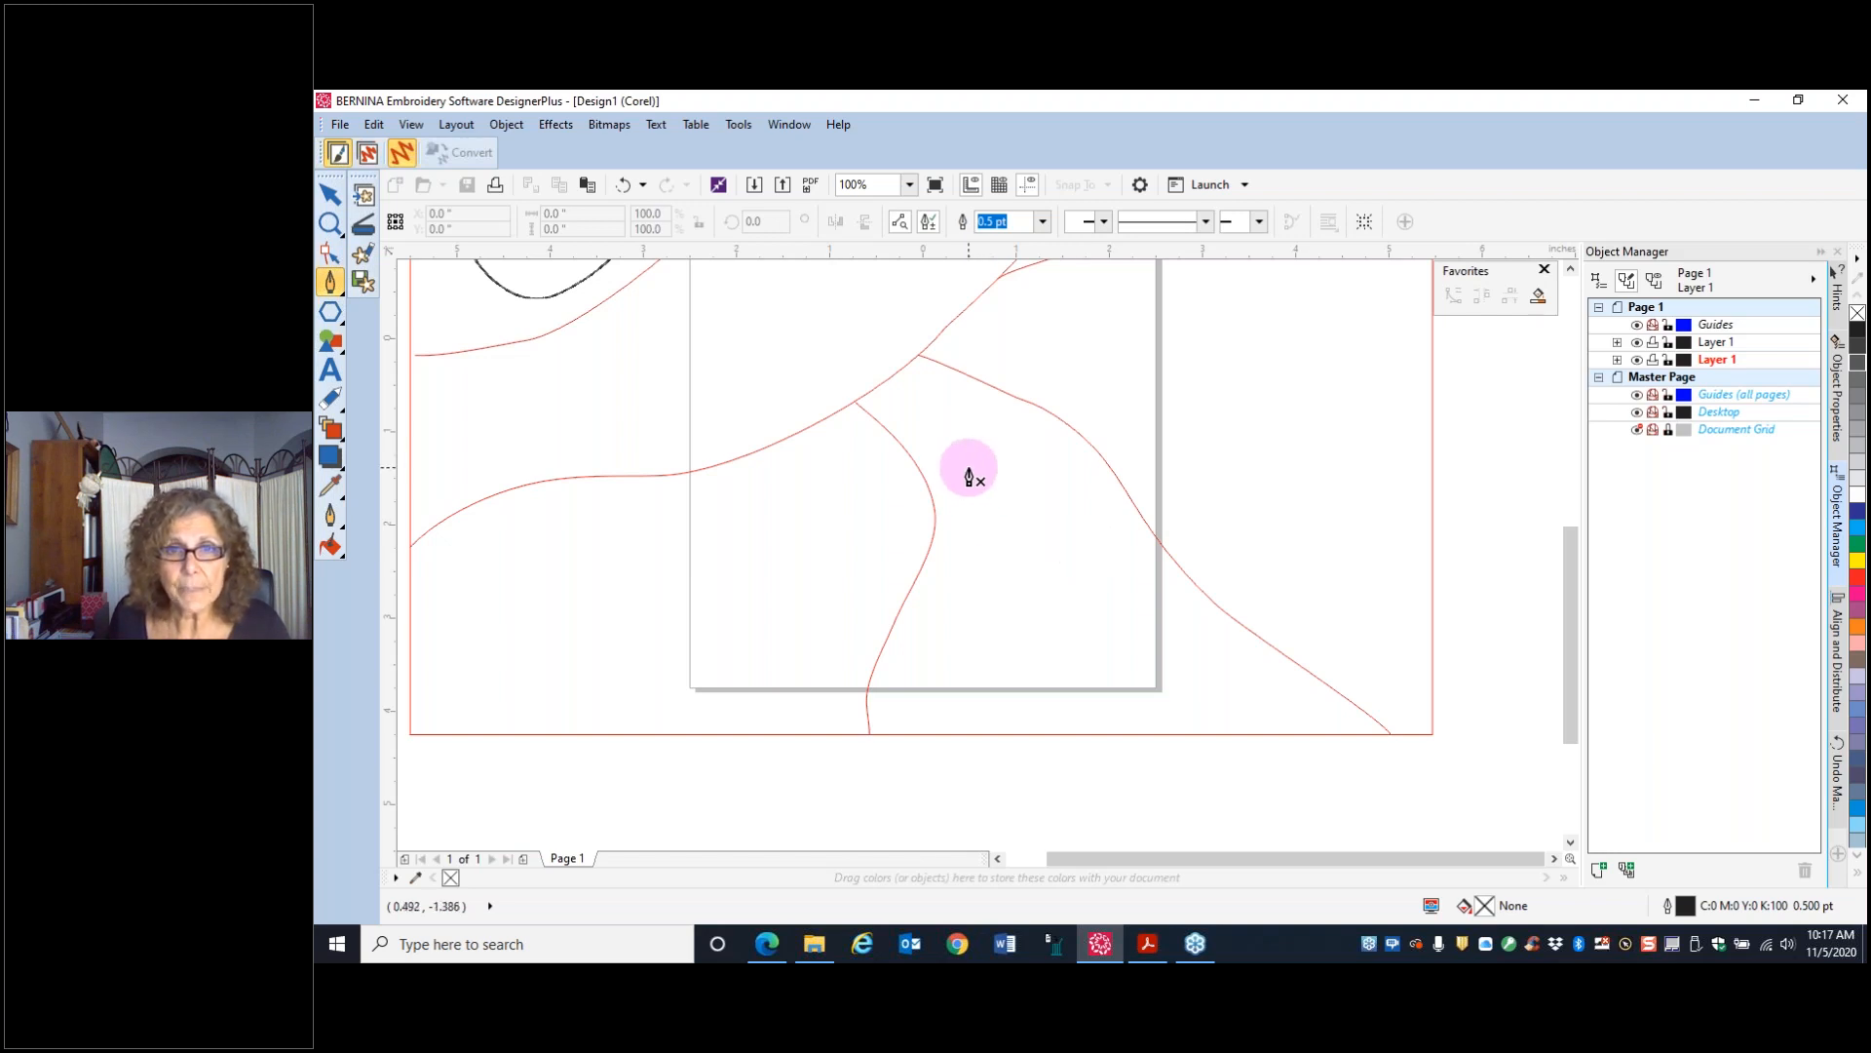
click(968, 468)
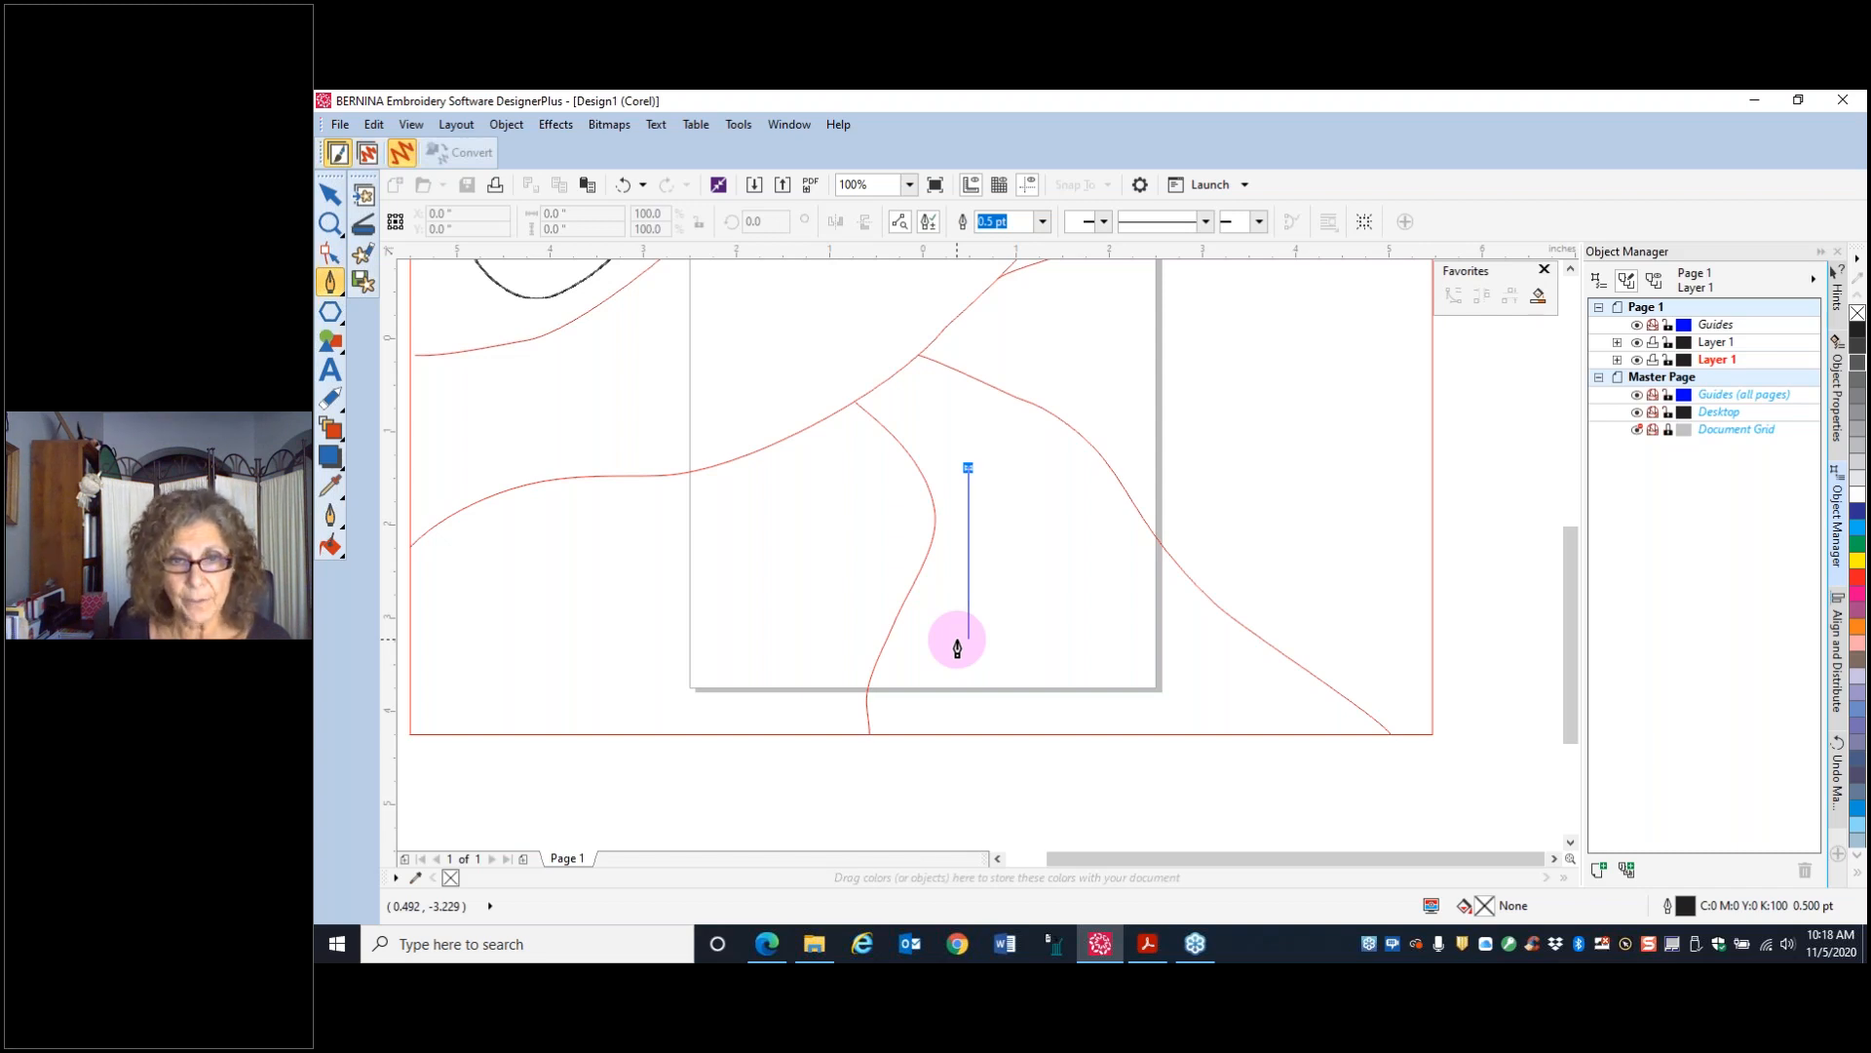
double_click(965, 641)
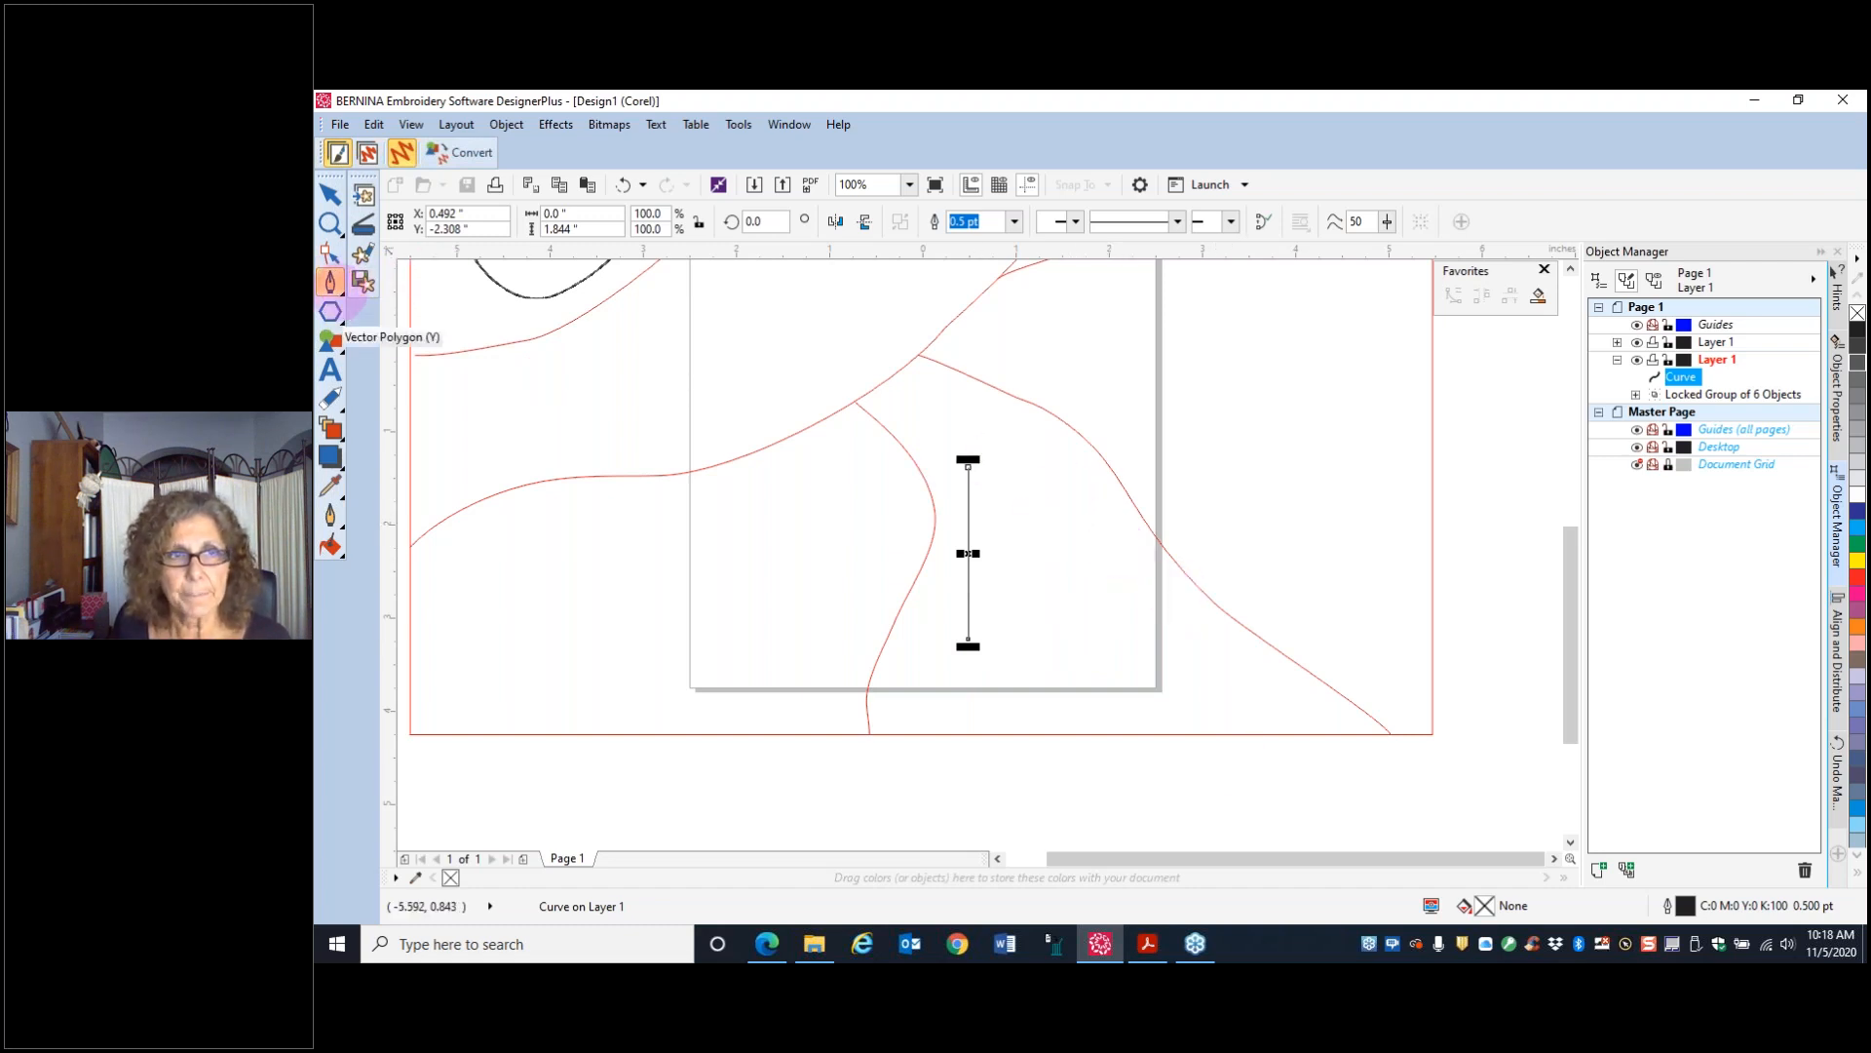
click(1113, 542)
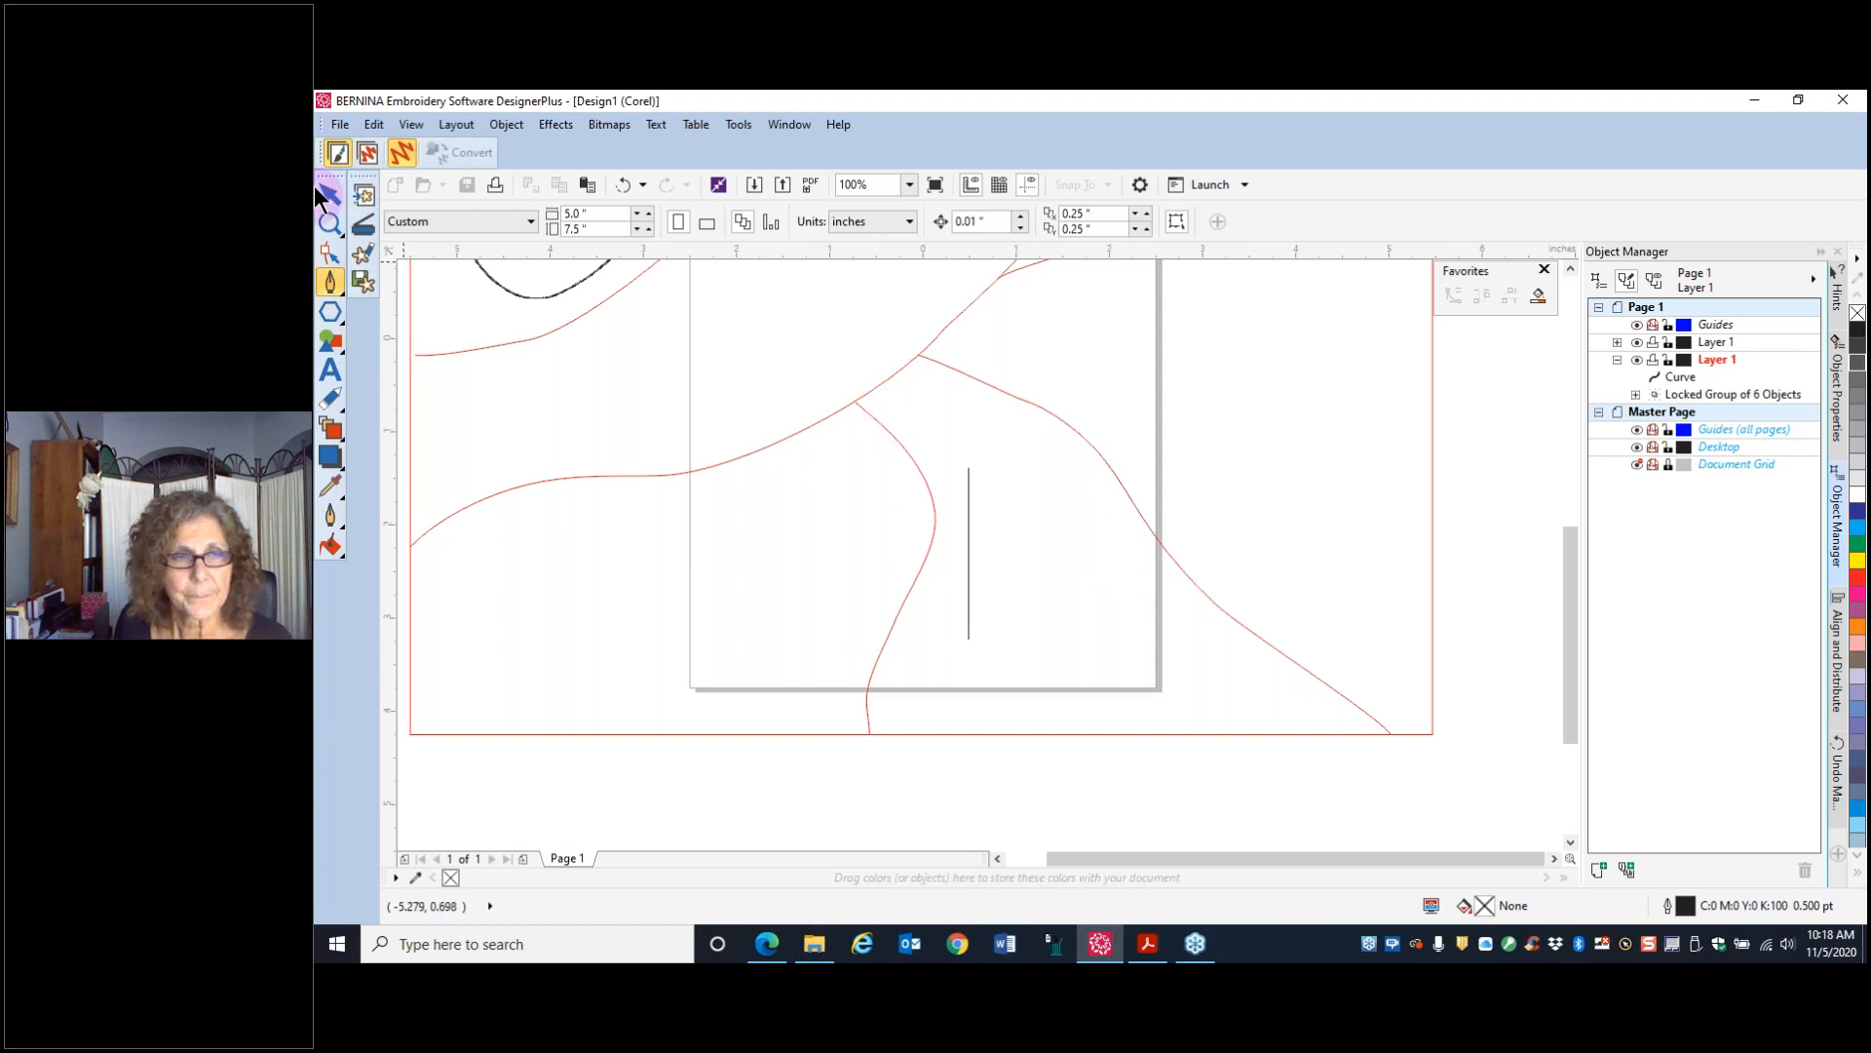
- Draw a second, shorter vertical line about 1.39 inches long with the Pen tool, to the right of the first line
click(331, 282)
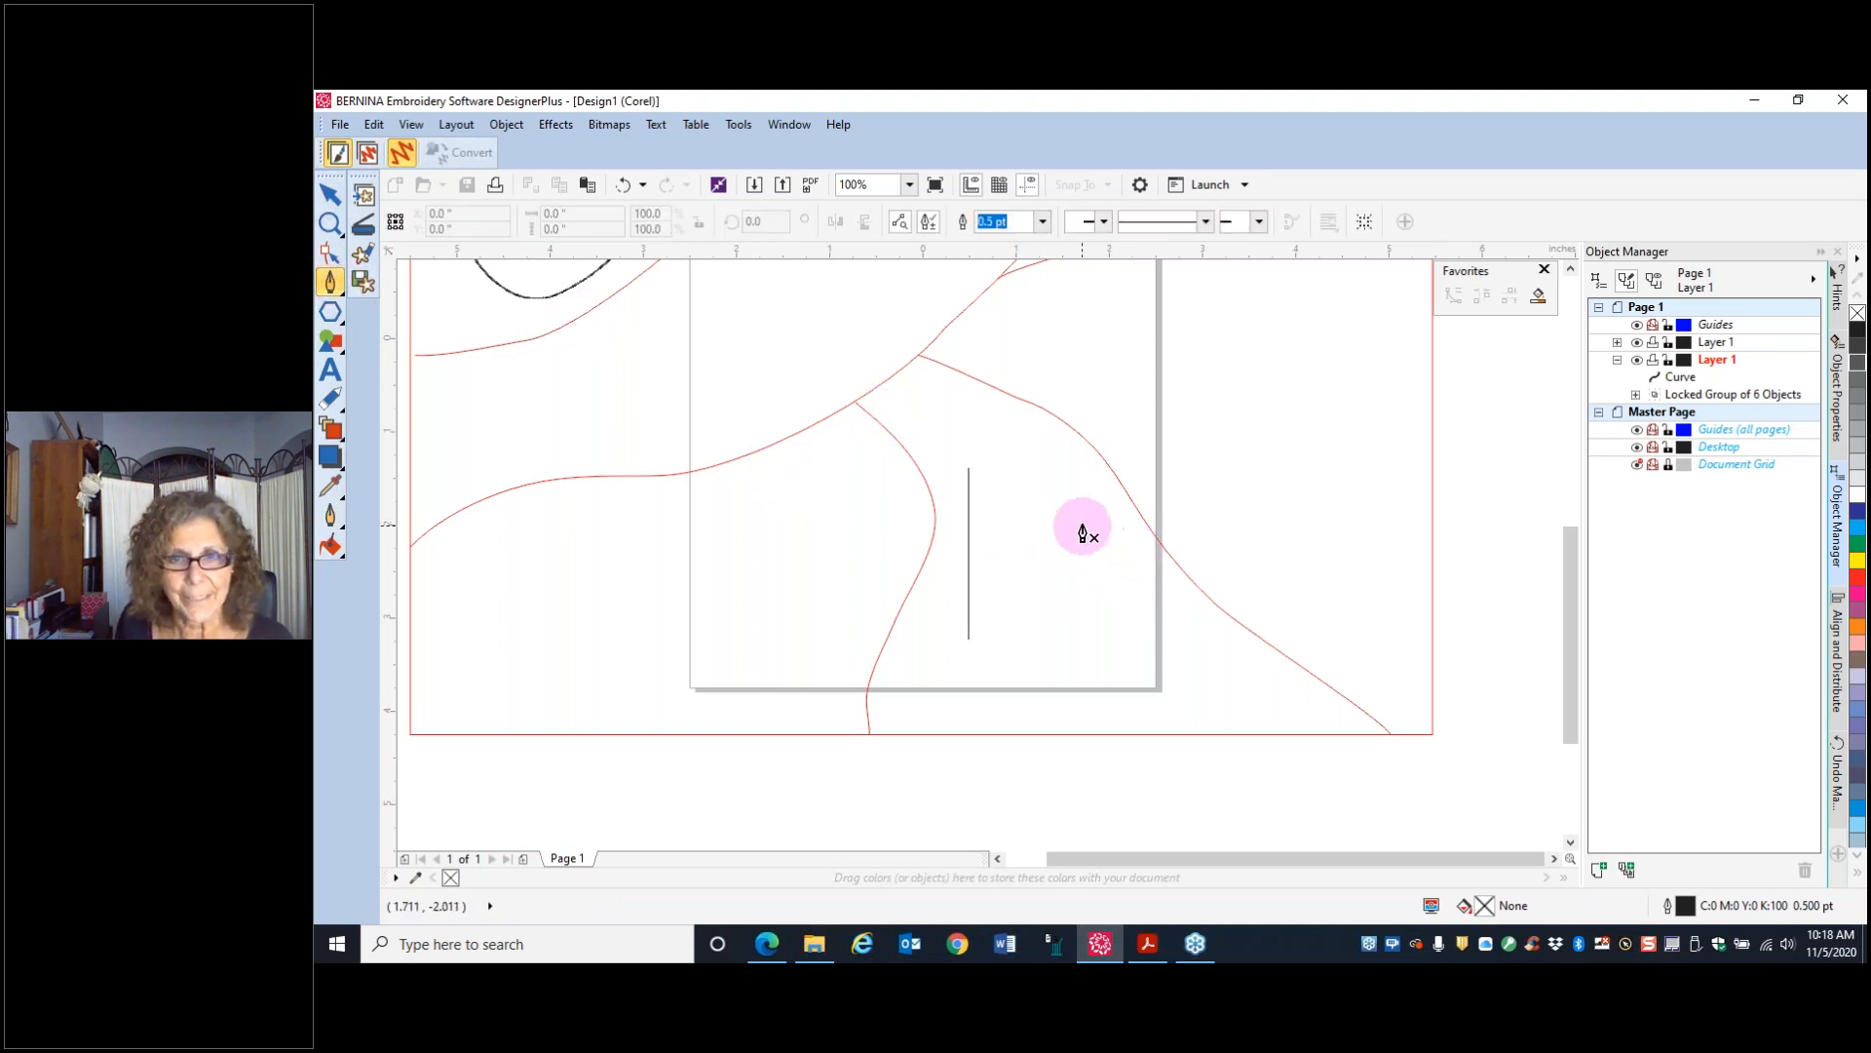
click(1087, 516)
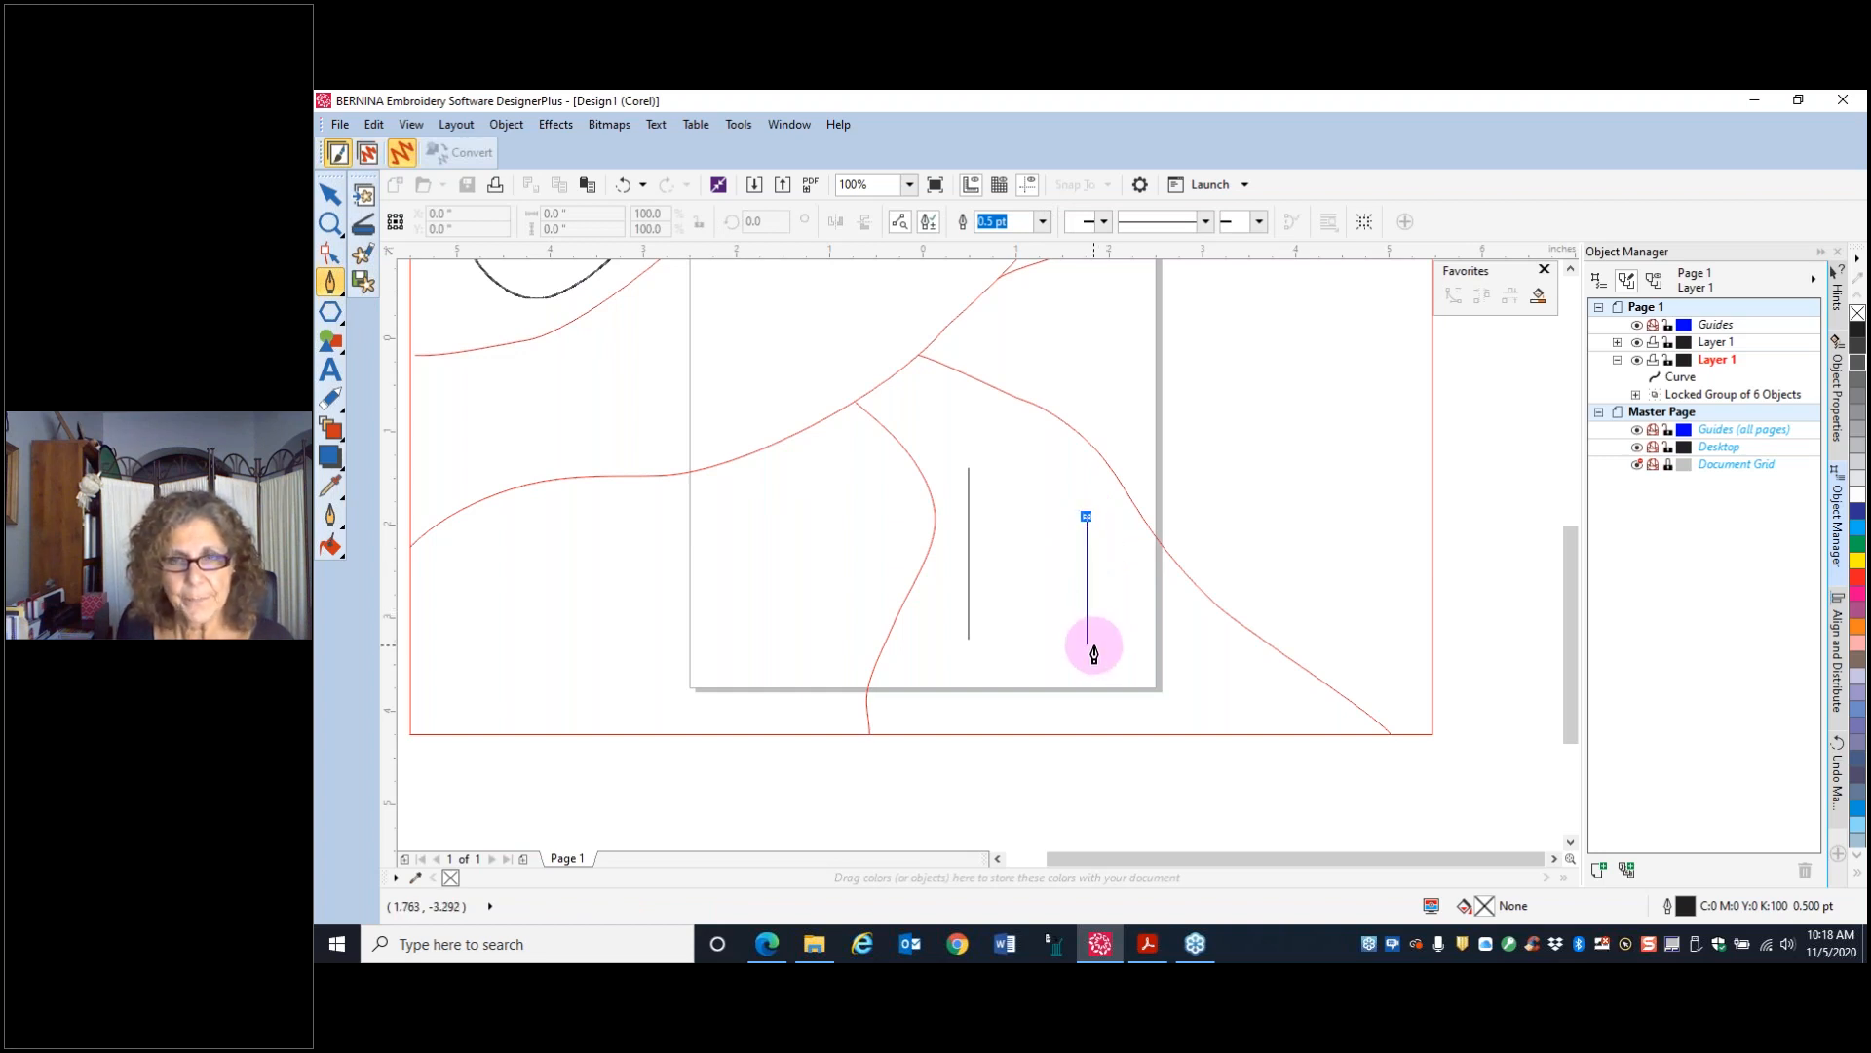
double_click(1092, 651)
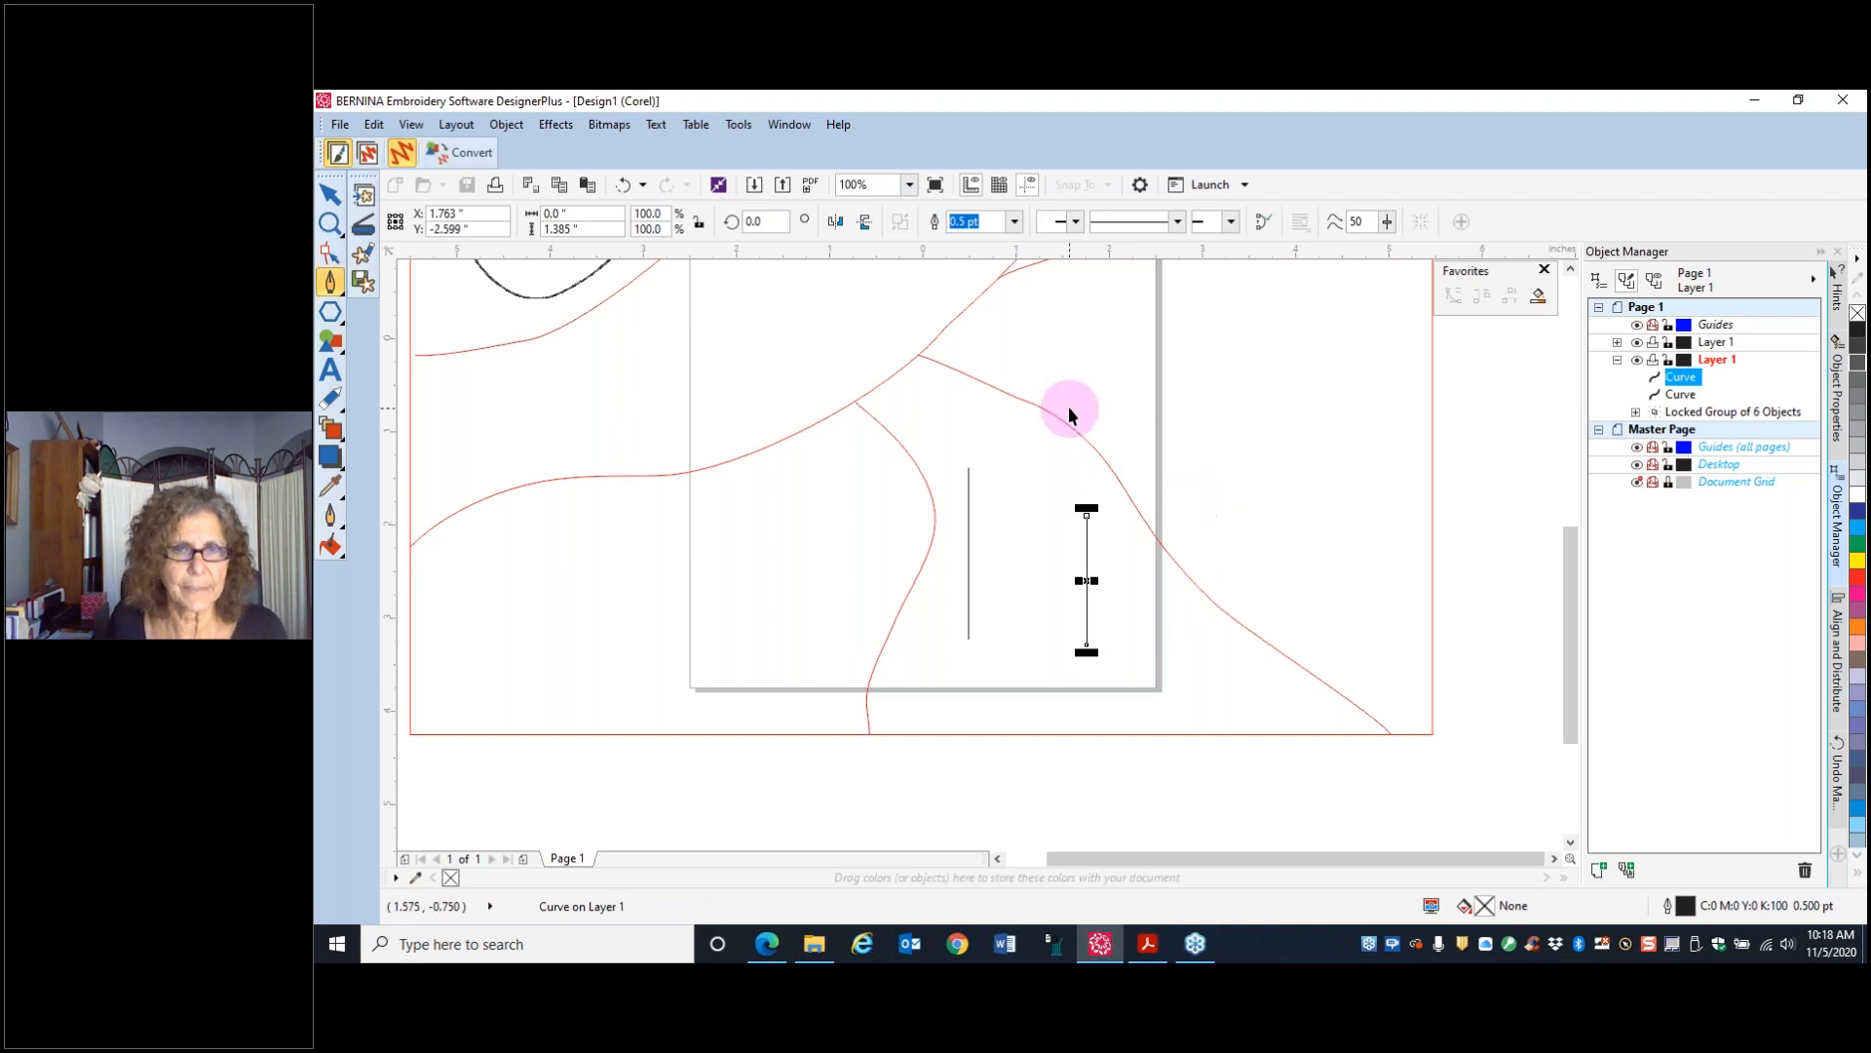
- Blend the longer vertical line into the shorter one to fill the space between them with intermediate lines
click(329, 198)
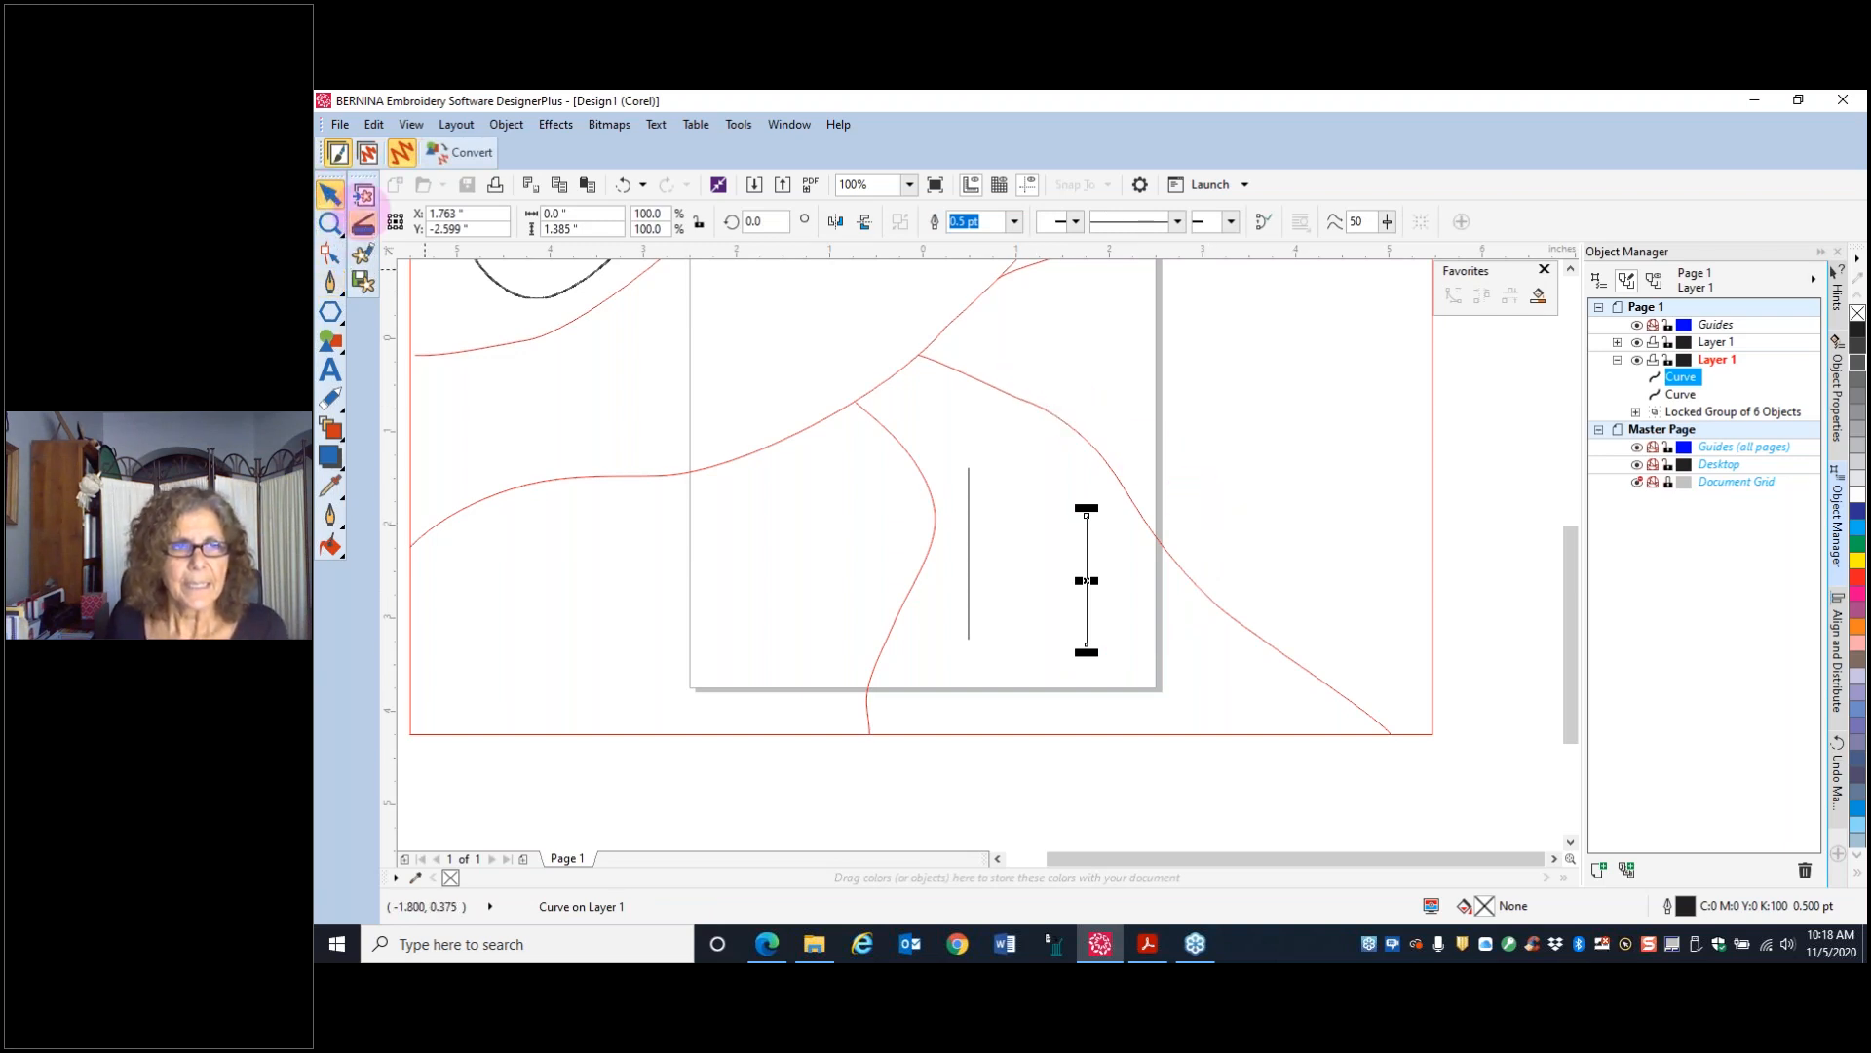
click(333, 428)
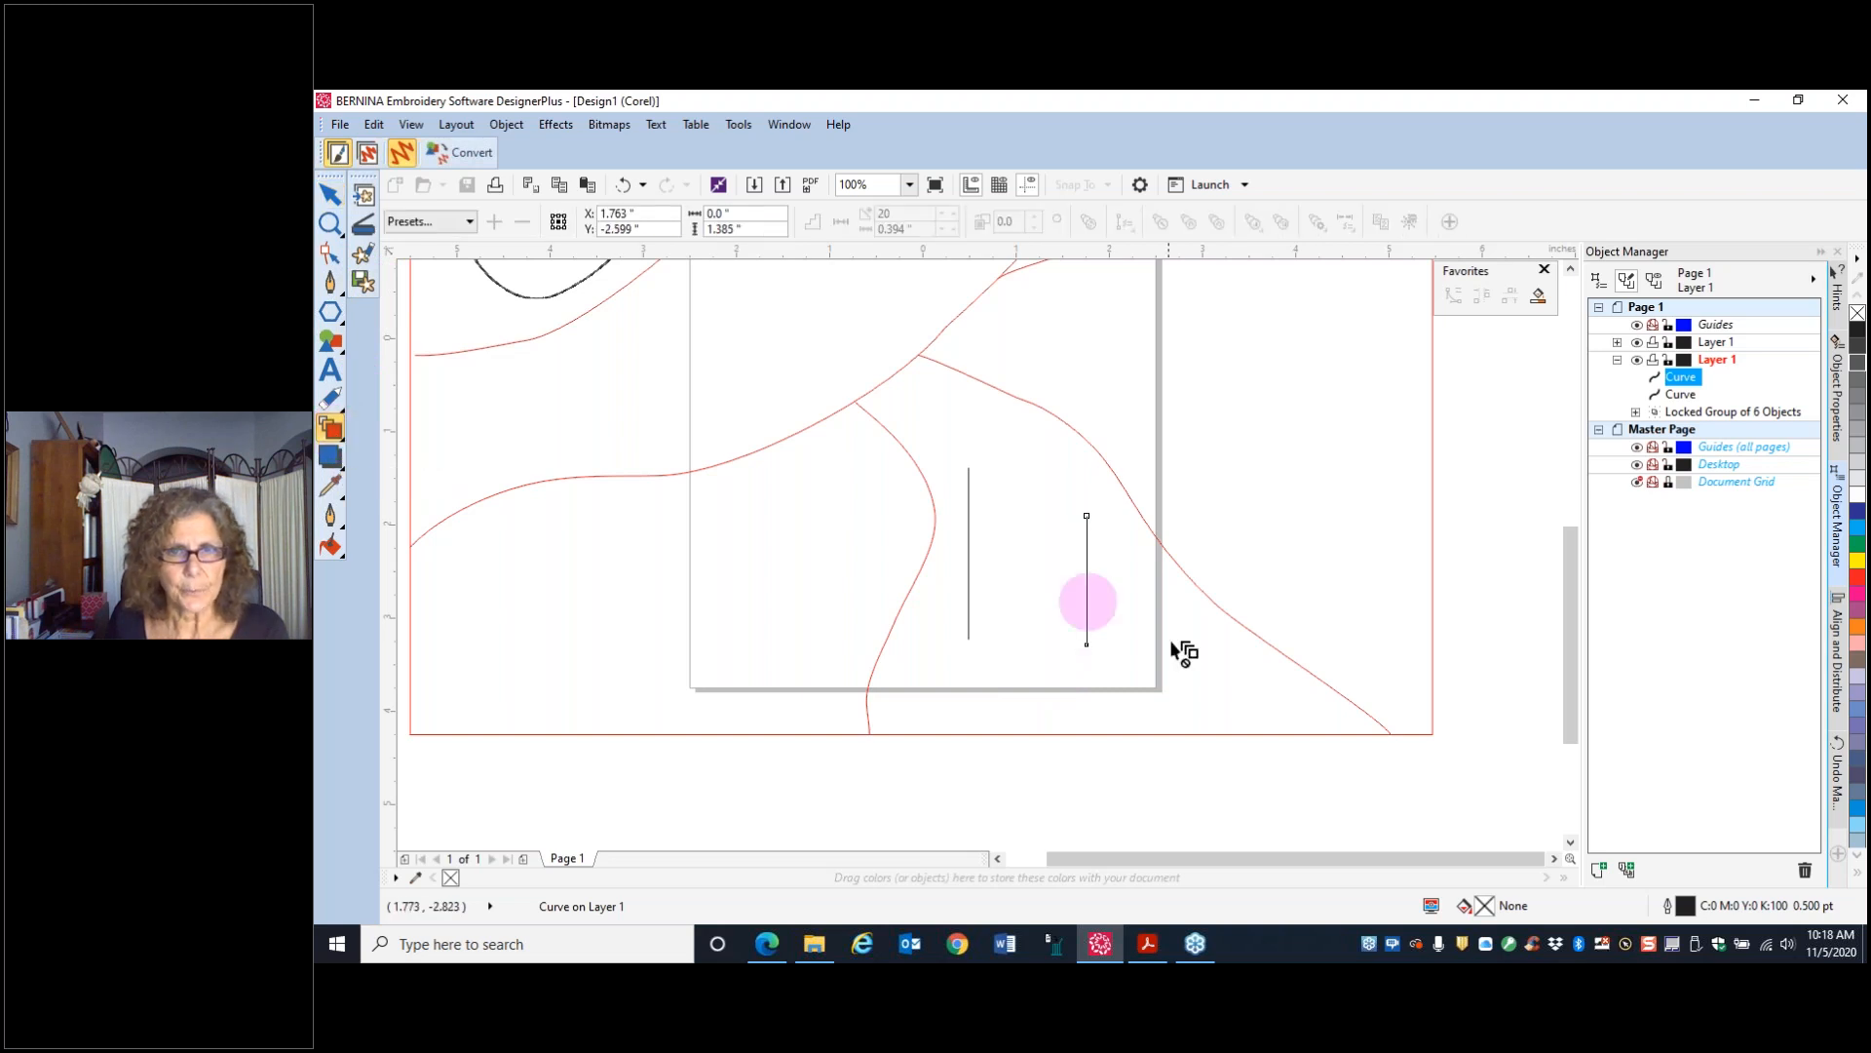
click(971, 565)
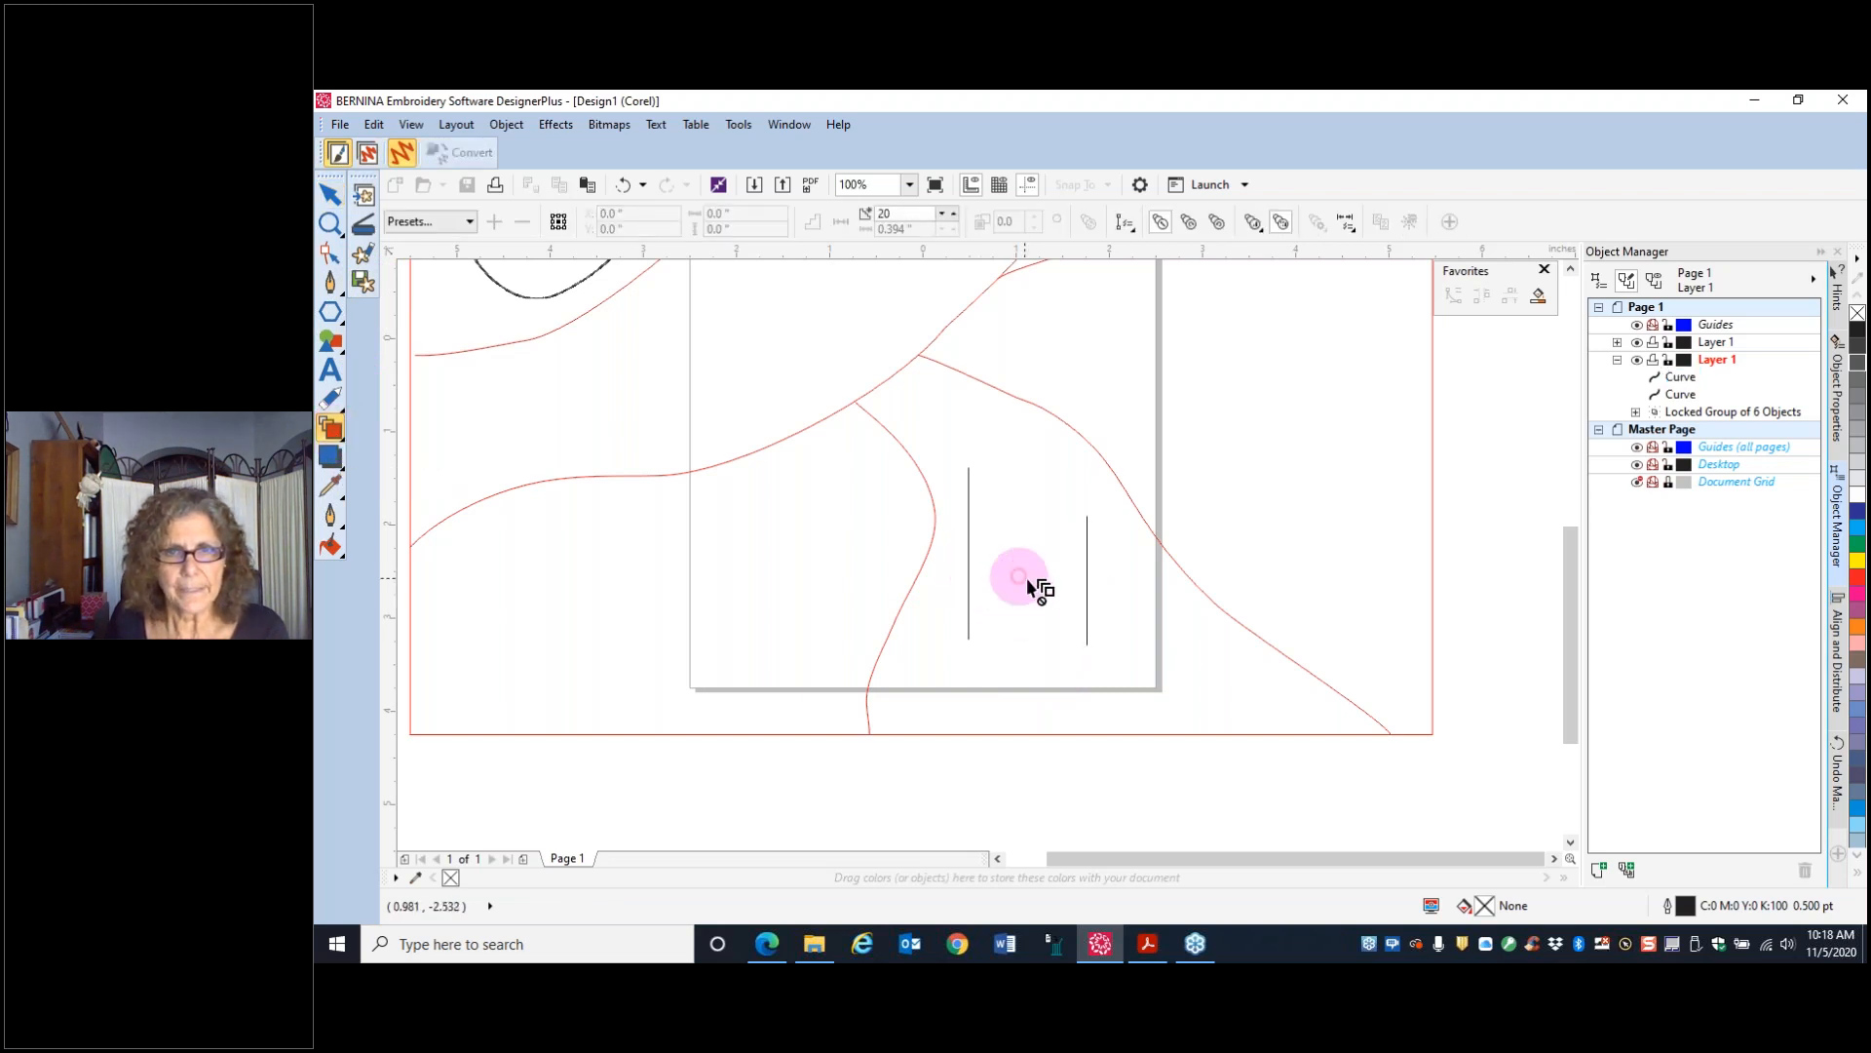
drag(972, 564, 1096, 606)
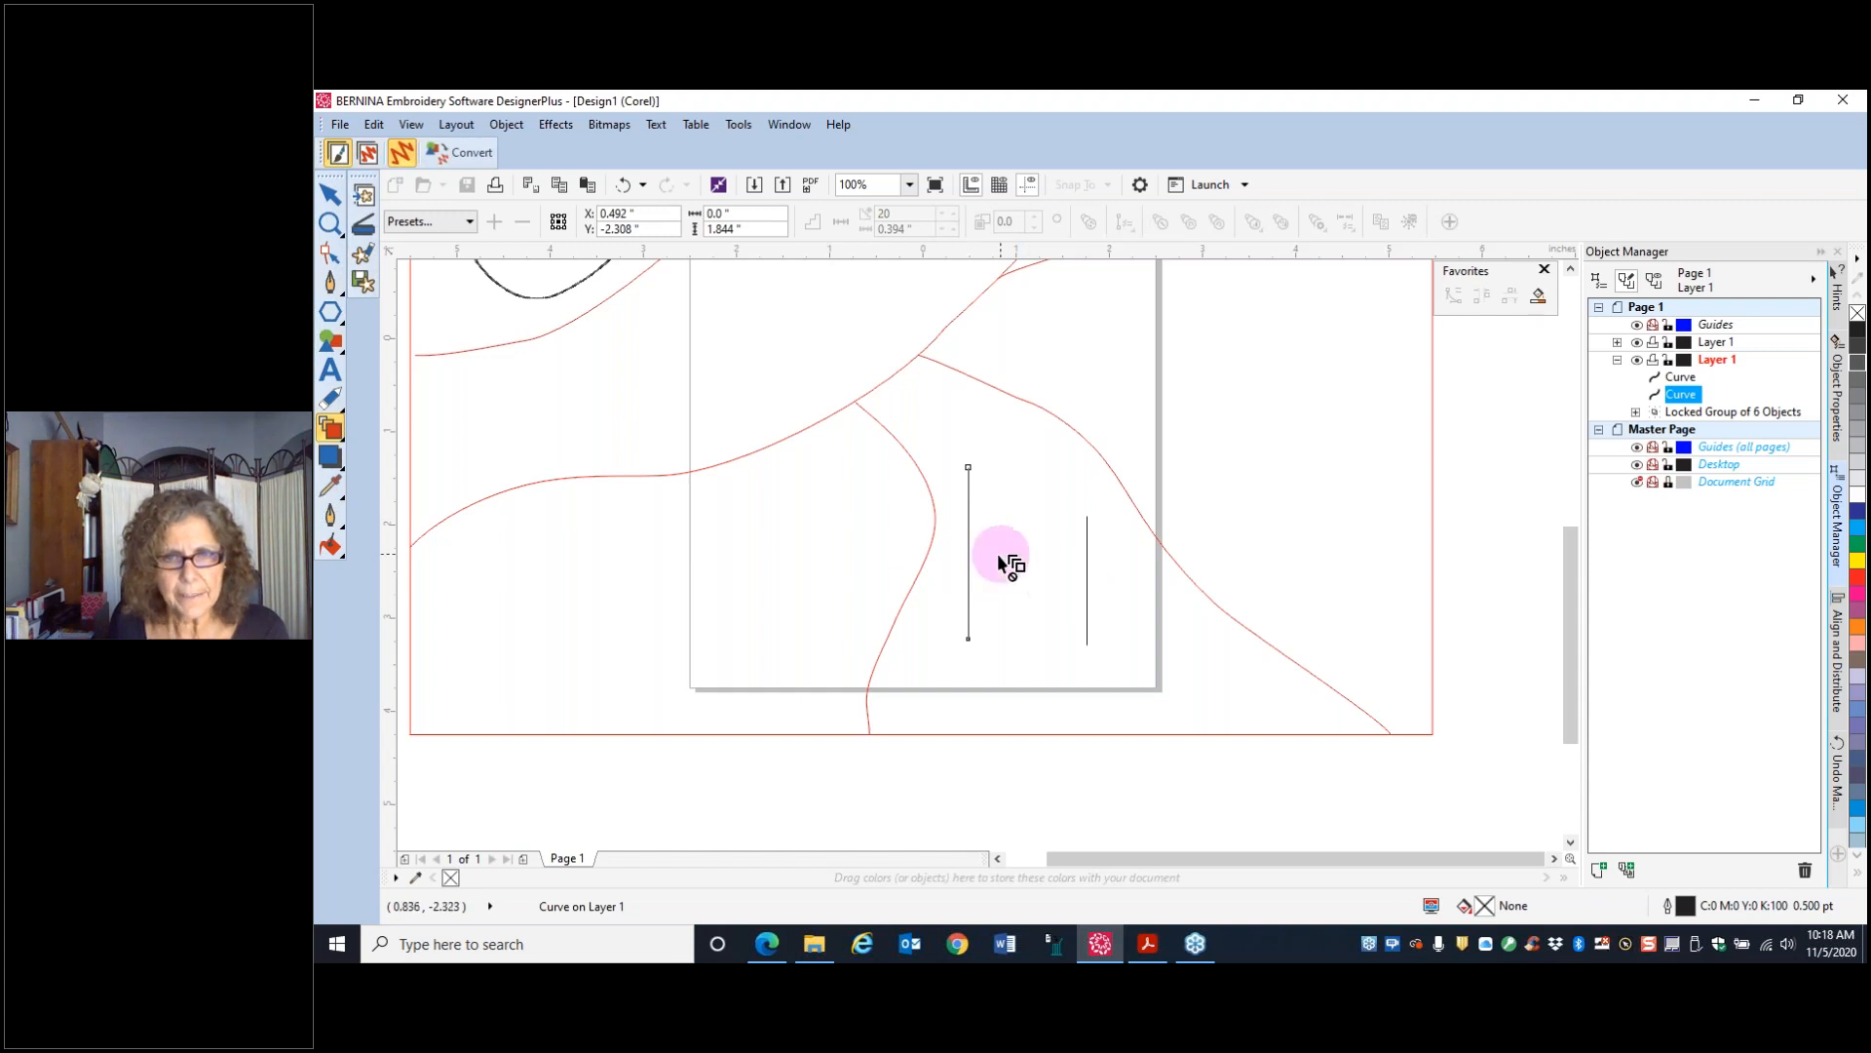
drag(971, 579, 1087, 575)
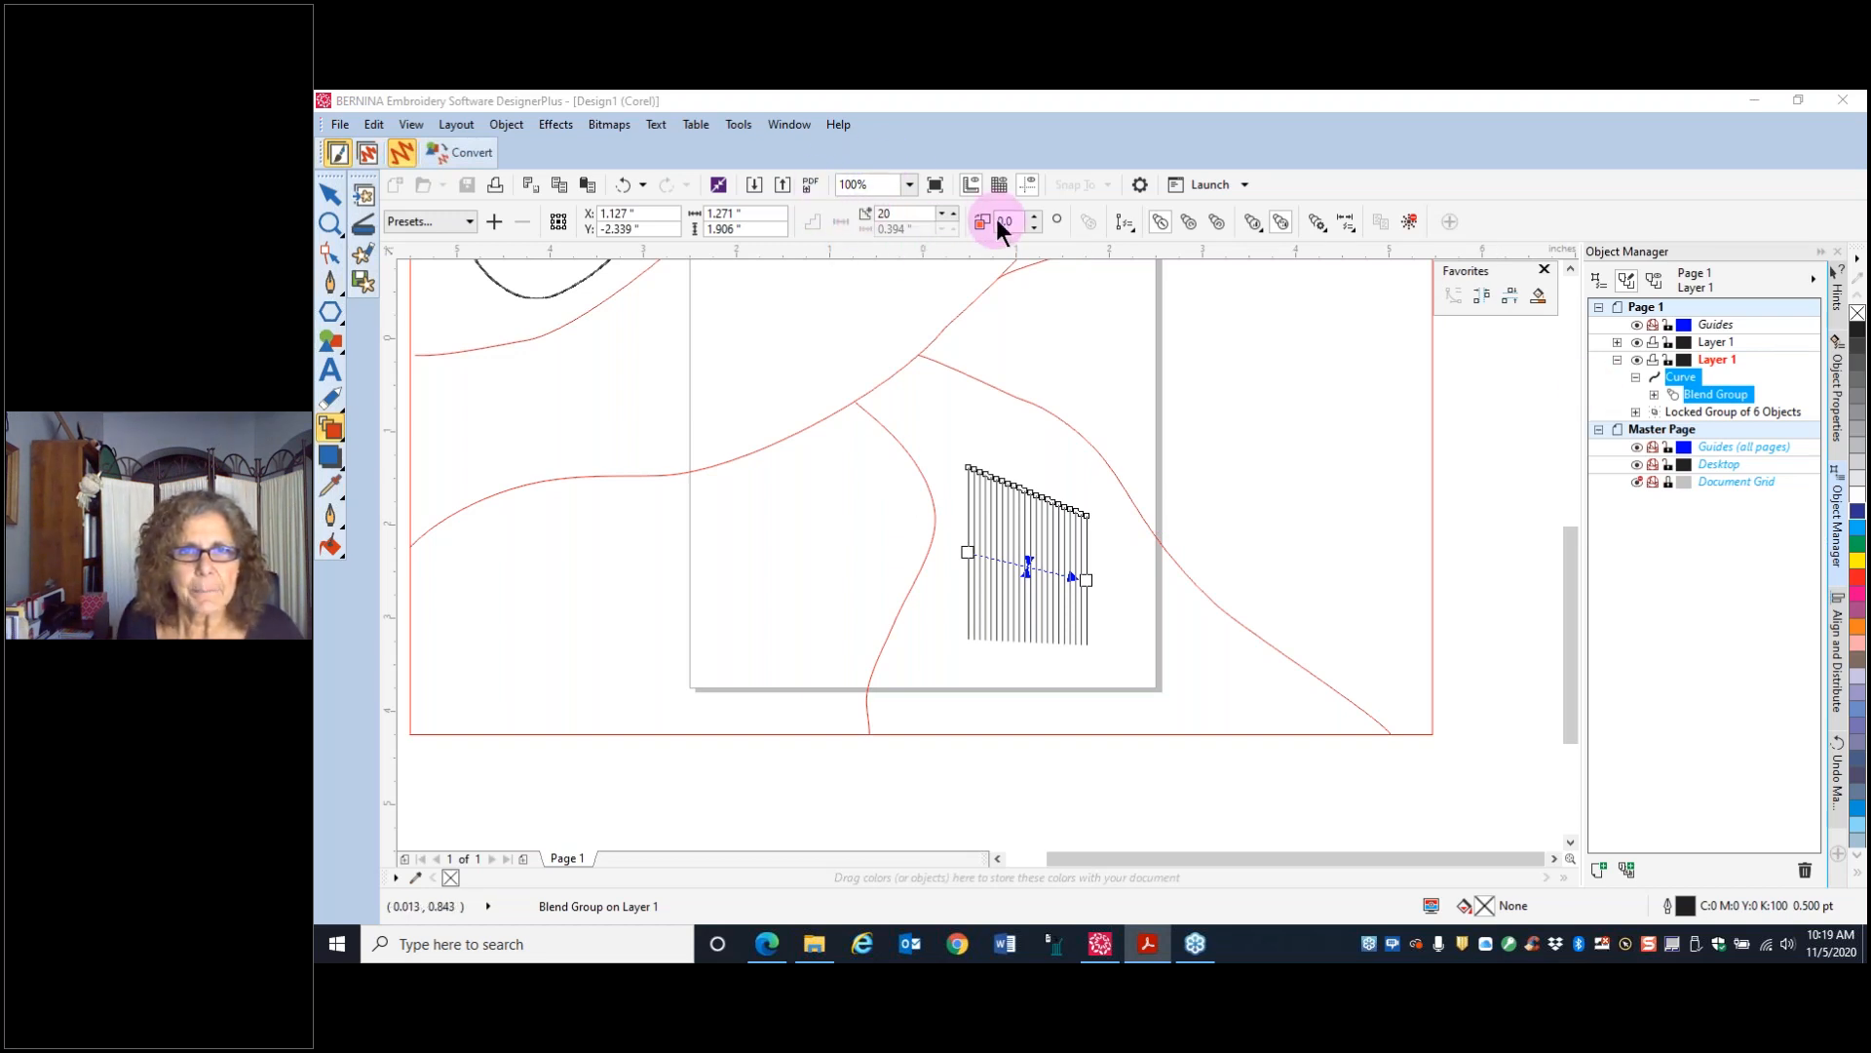
- Reduce the number of blend steps between the two vertical lines to 5
click(941, 213)
click(942, 214)
click(941, 213)
click(942, 214)
click(941, 213)
click(942, 214)
click(942, 213)
click(941, 213)
click(942, 214)
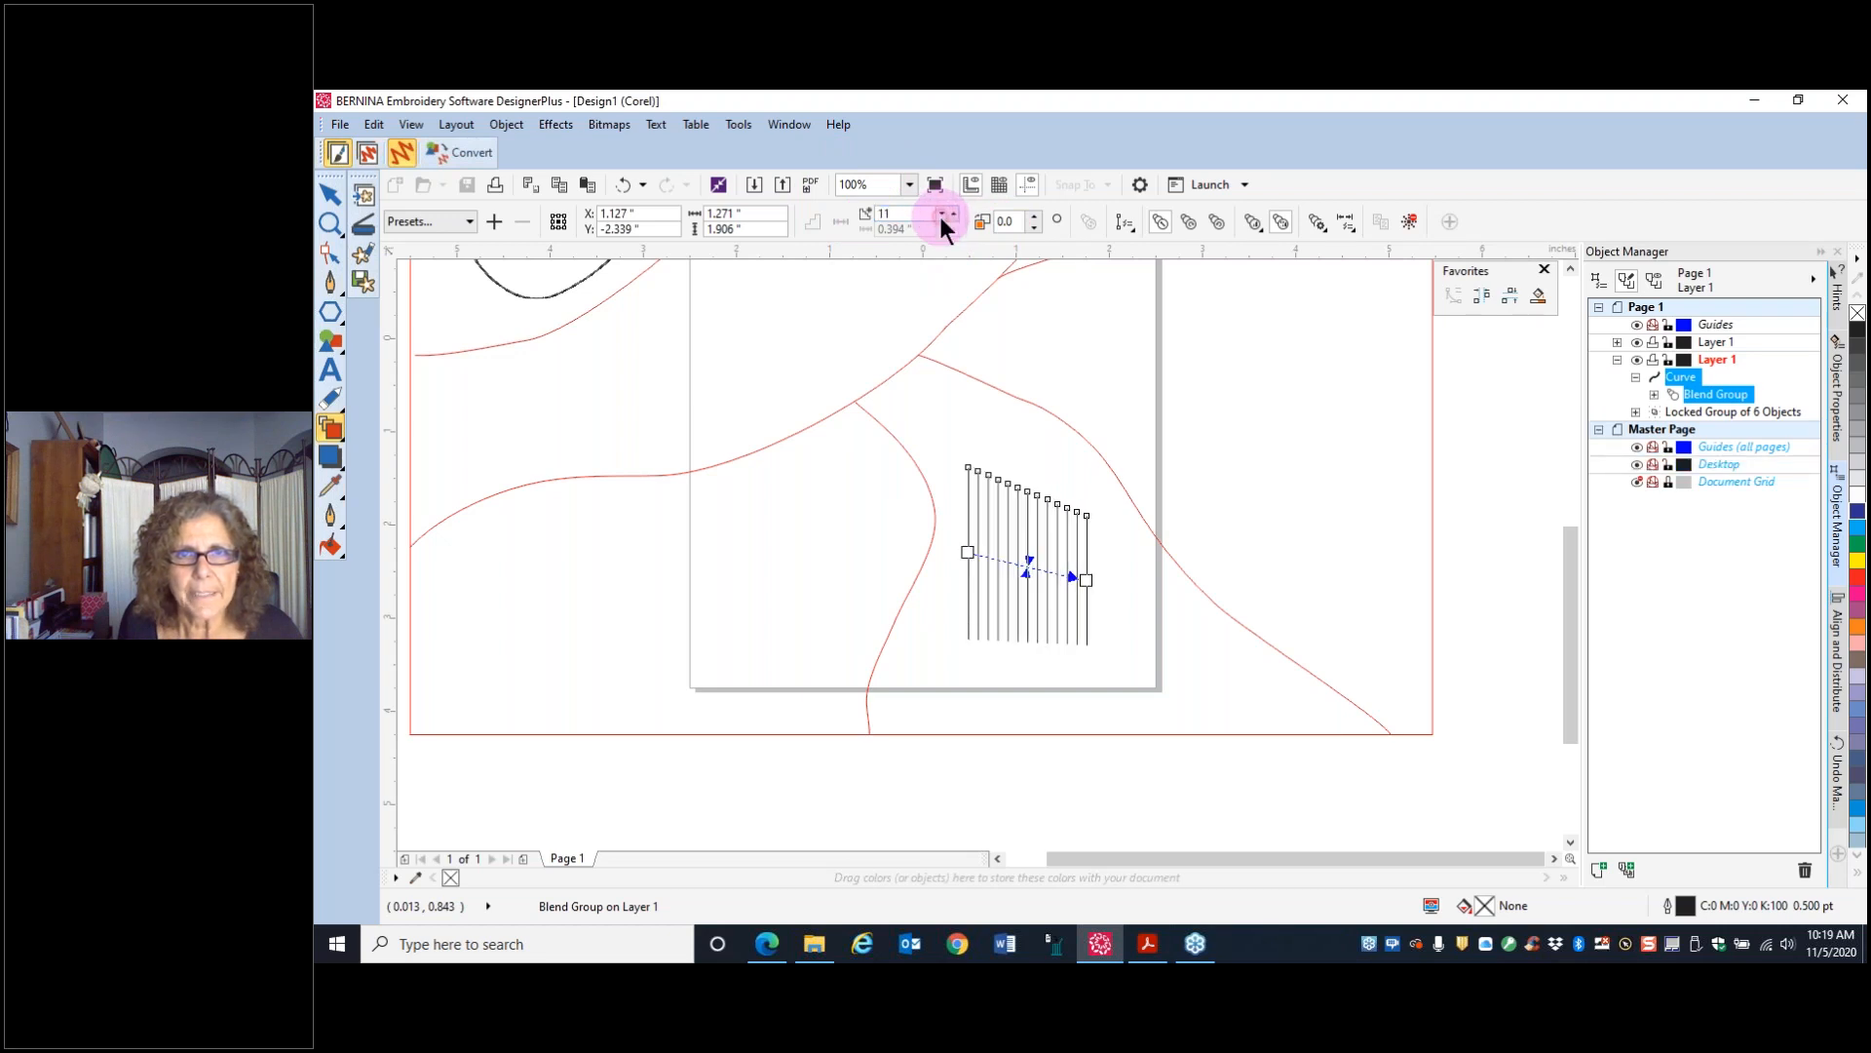
click(942, 214)
click(942, 214)
click(942, 214)
click(942, 213)
click(942, 214)
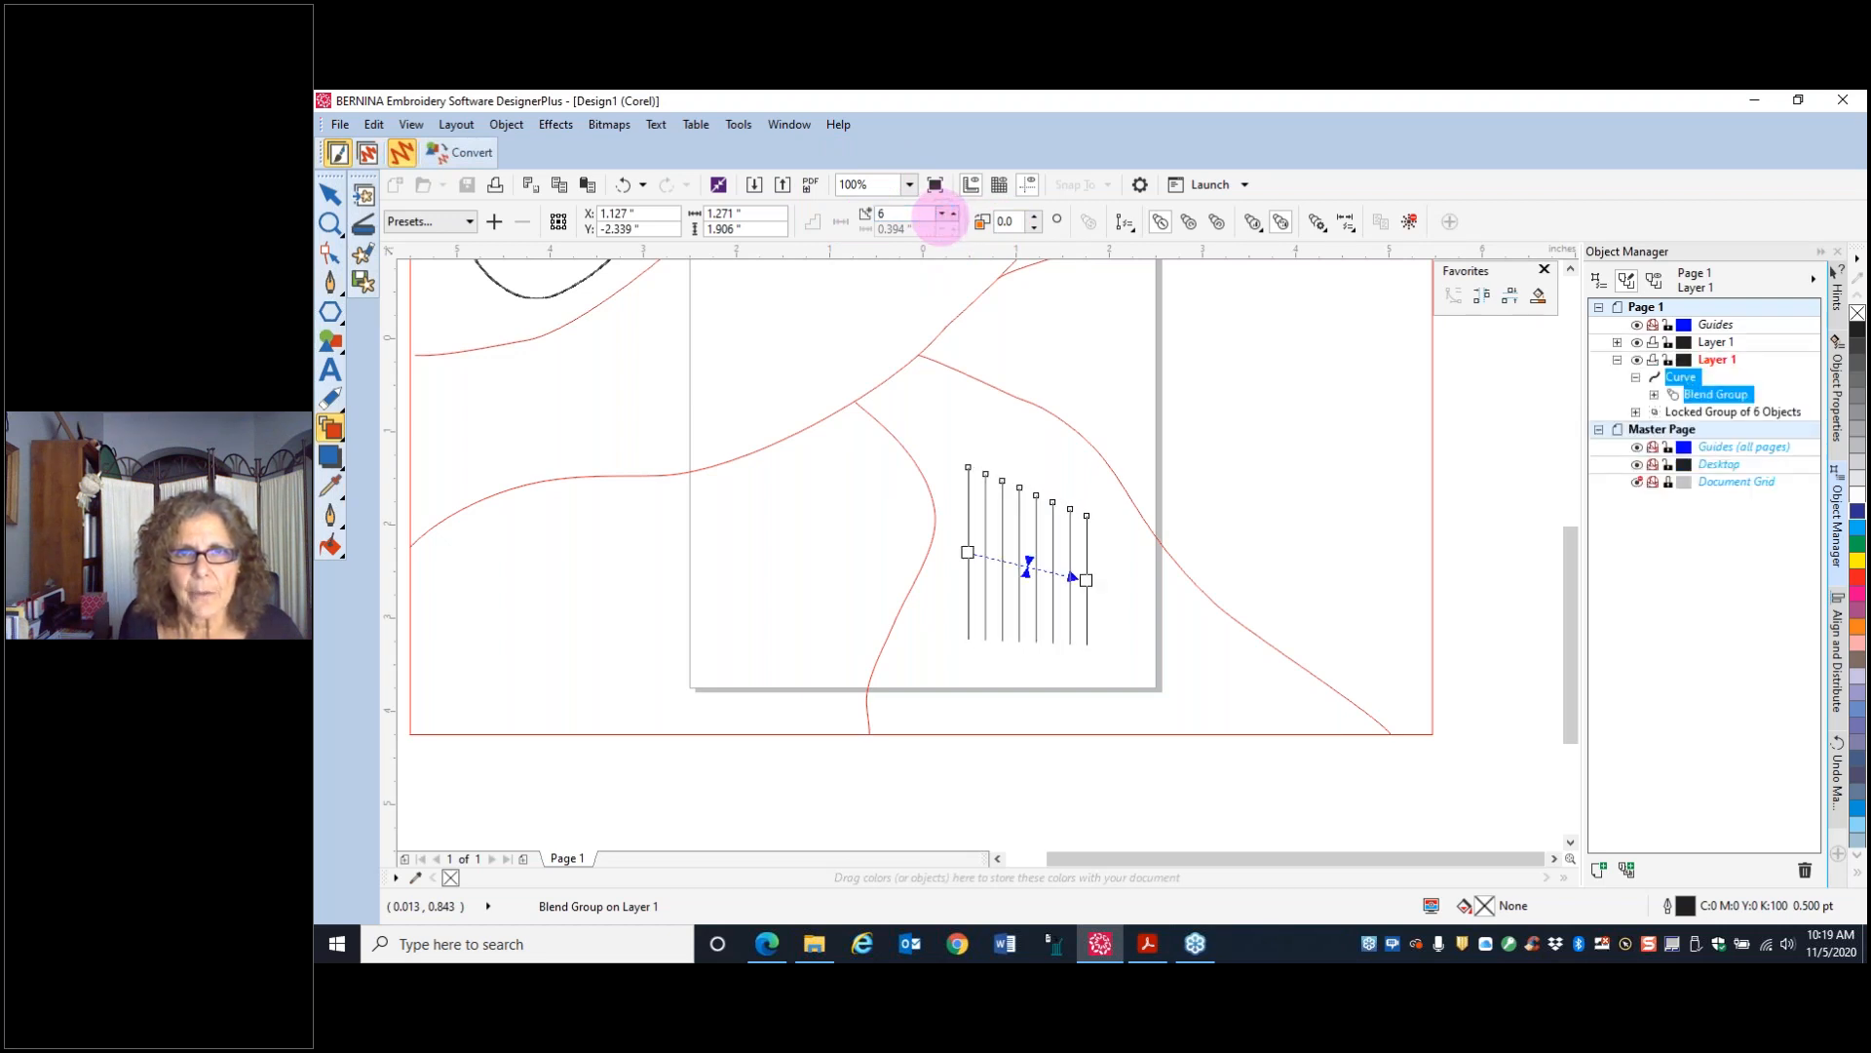
click(941, 213)
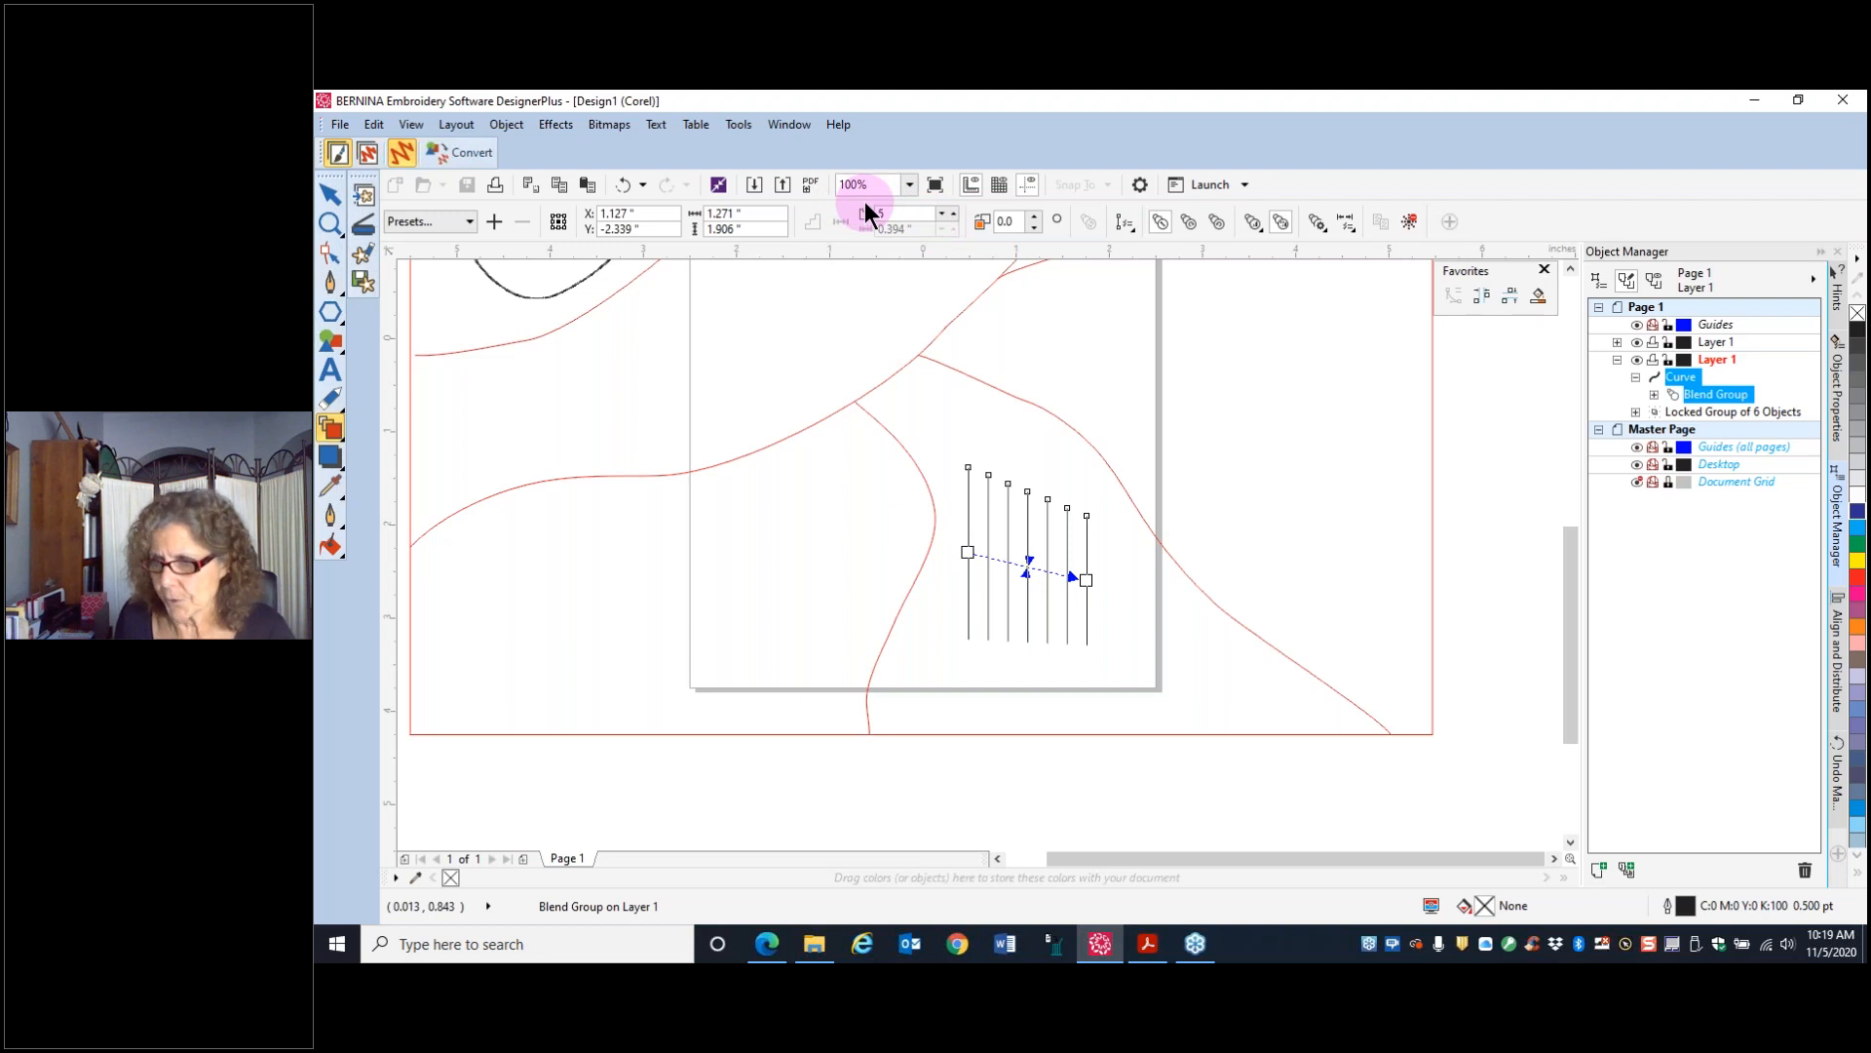
- Paste a duplicate of the blended lines in place and rotate it about 90 degrees to form a crossed grid
click(333, 198)
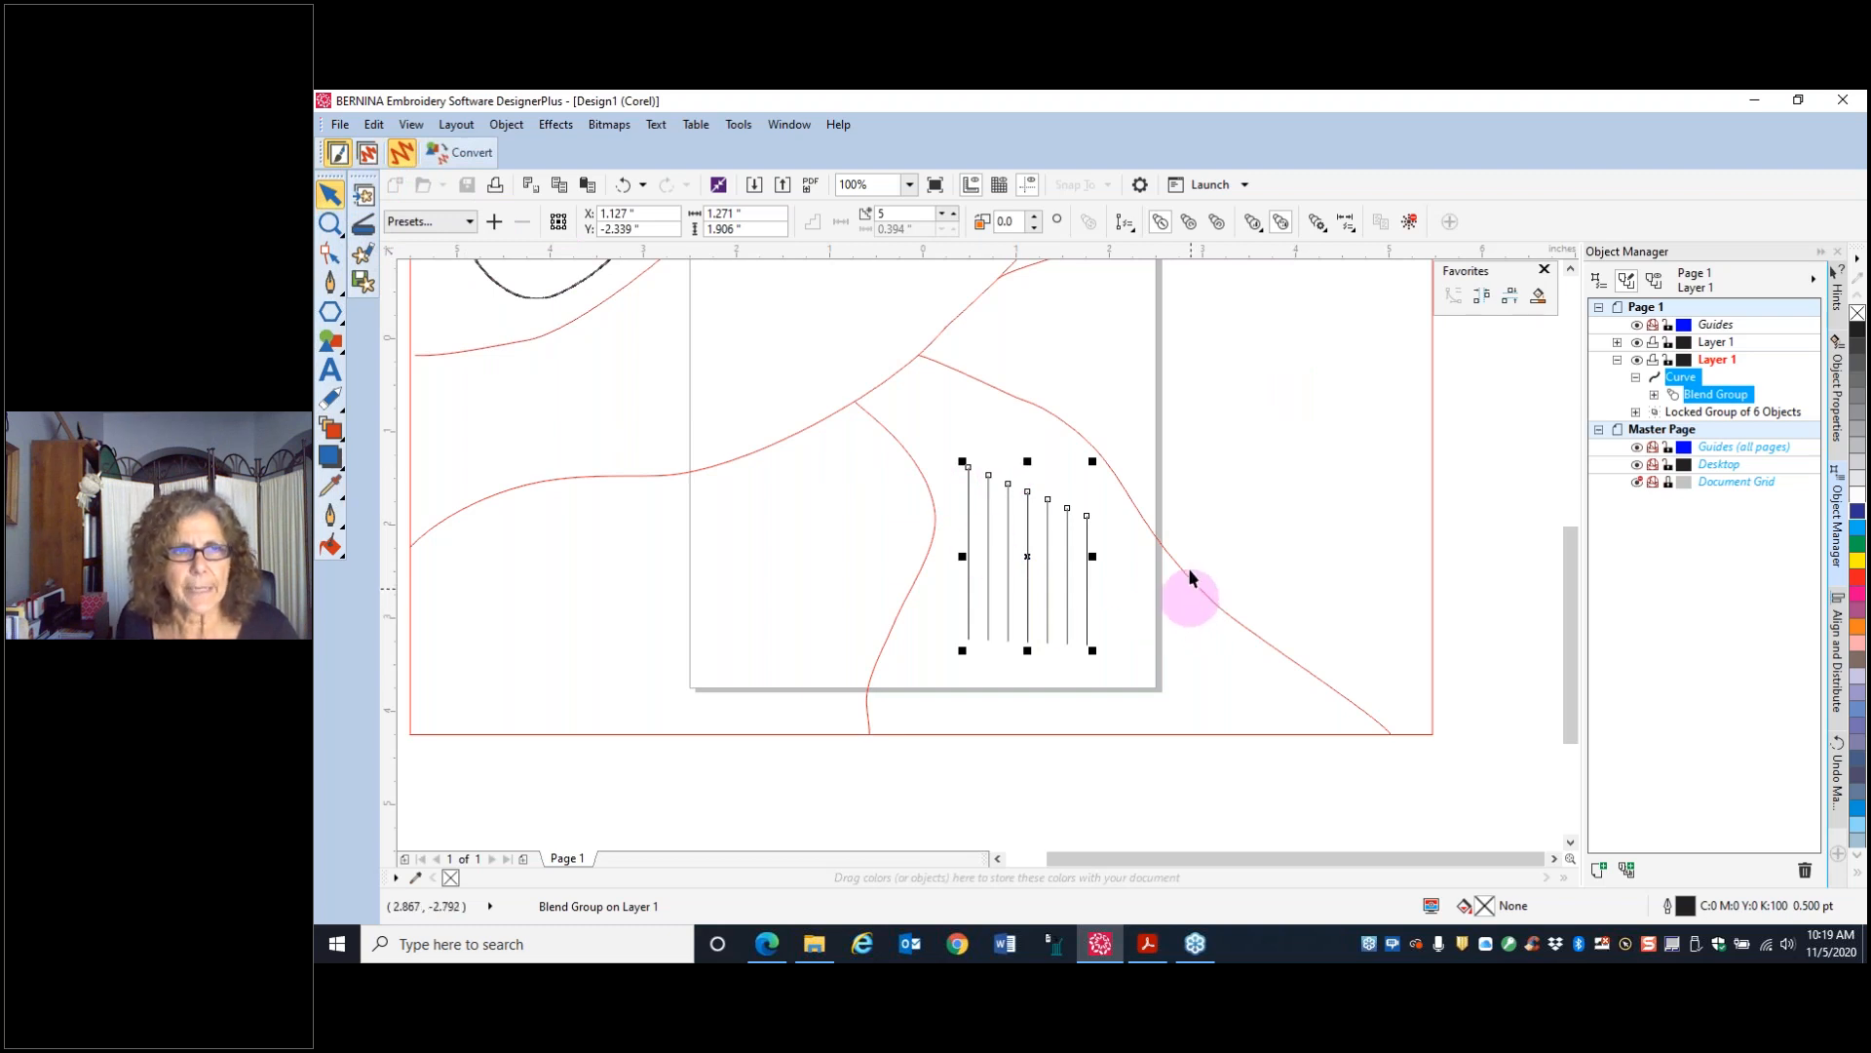
click(586, 187)
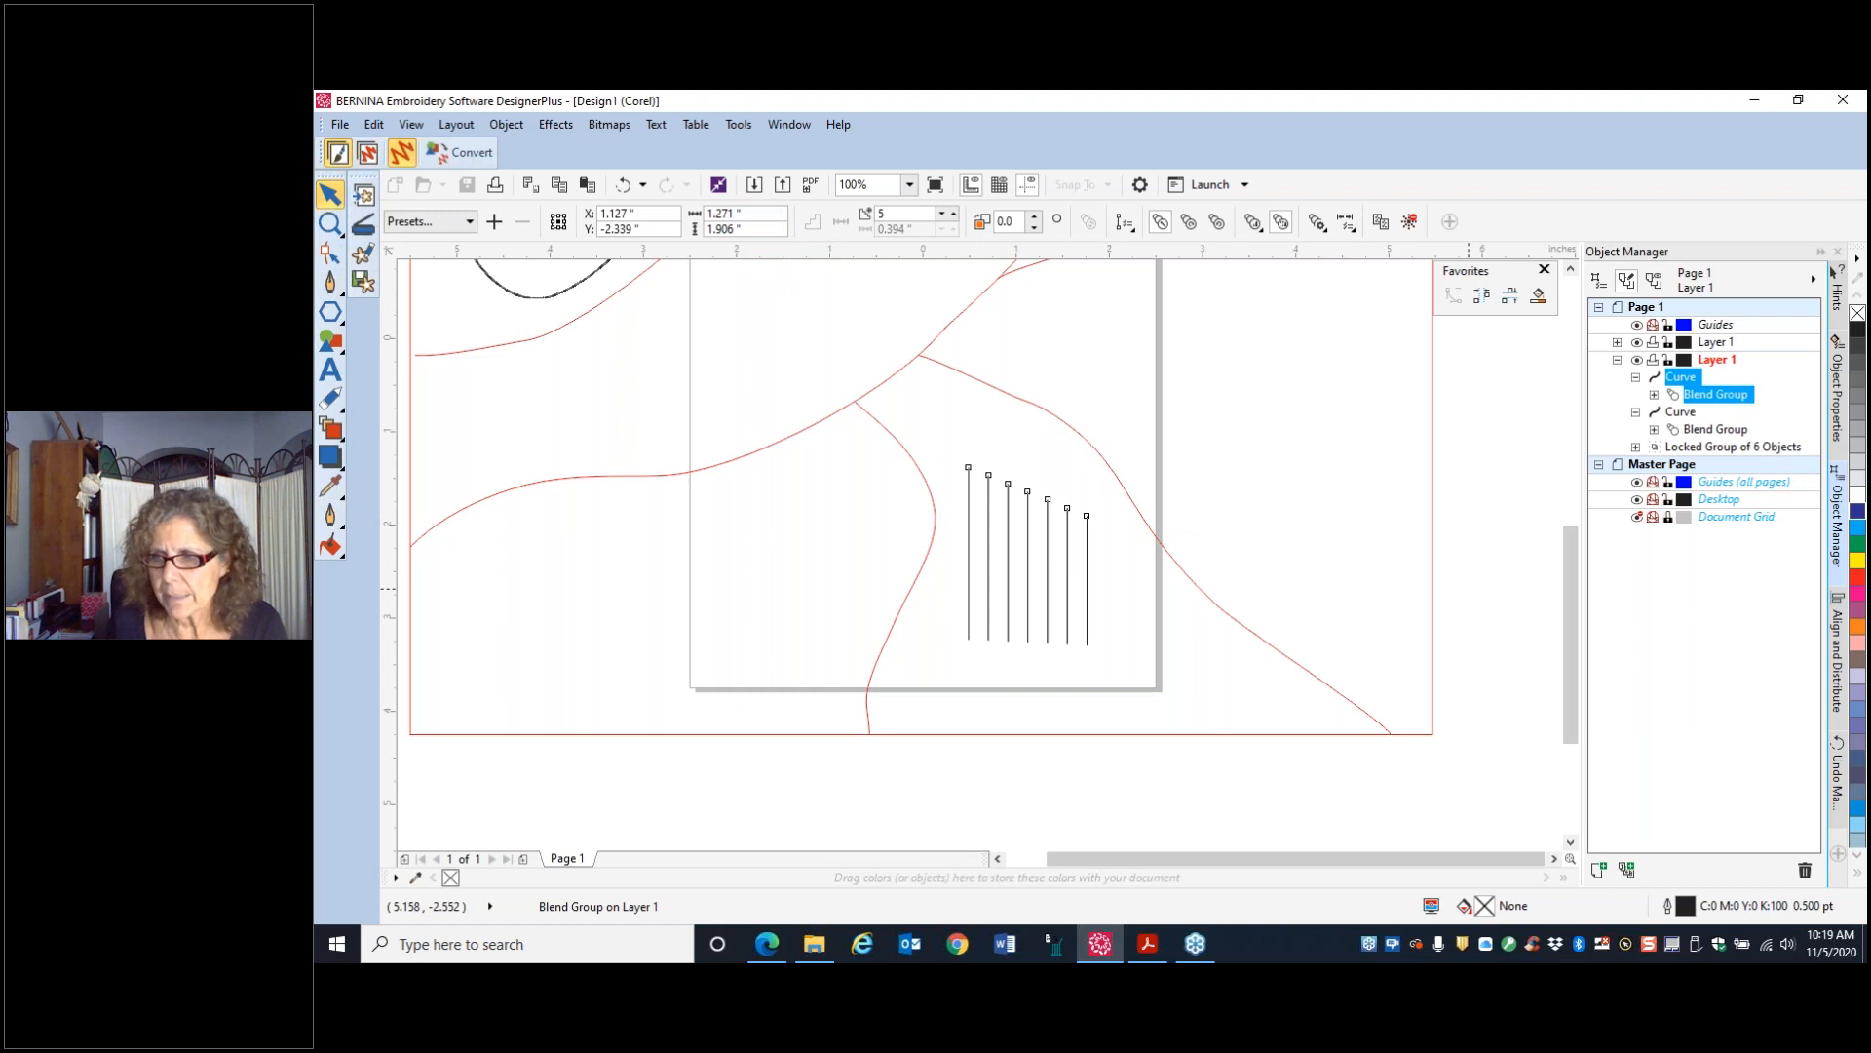
key(alt+Tab)
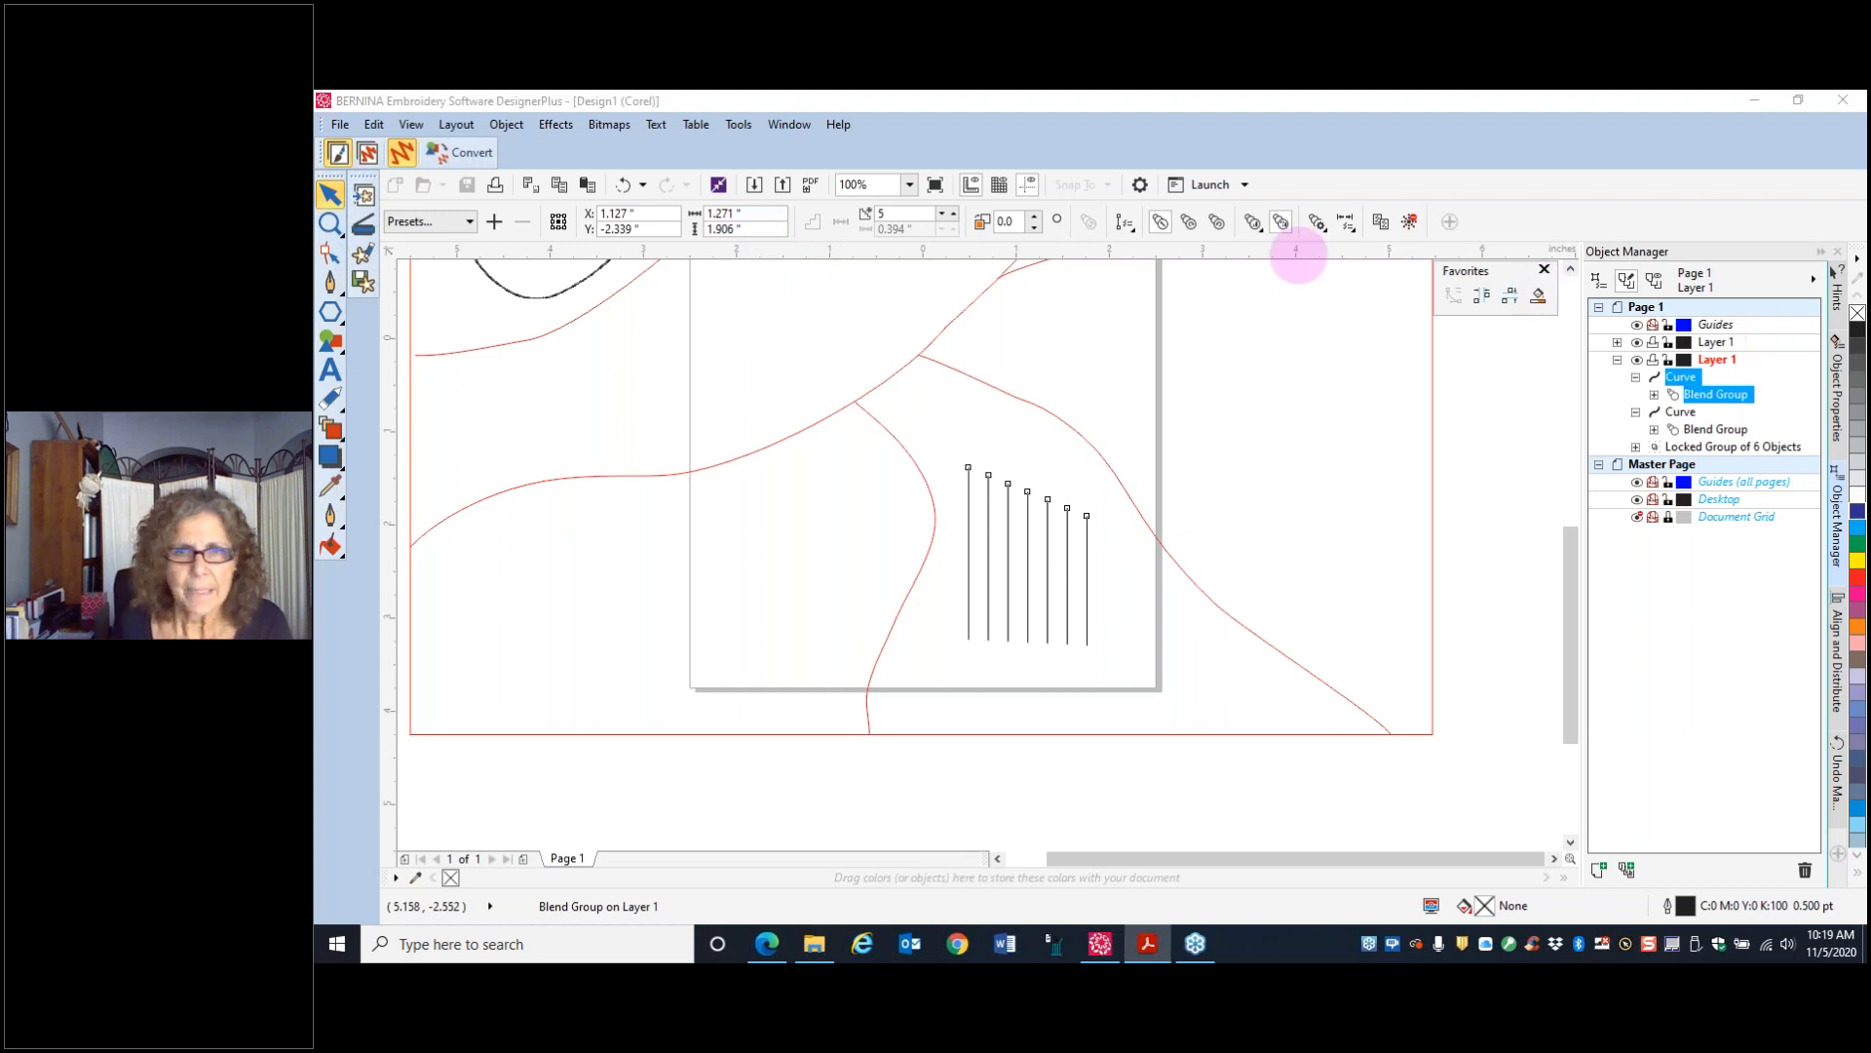
click(1027, 574)
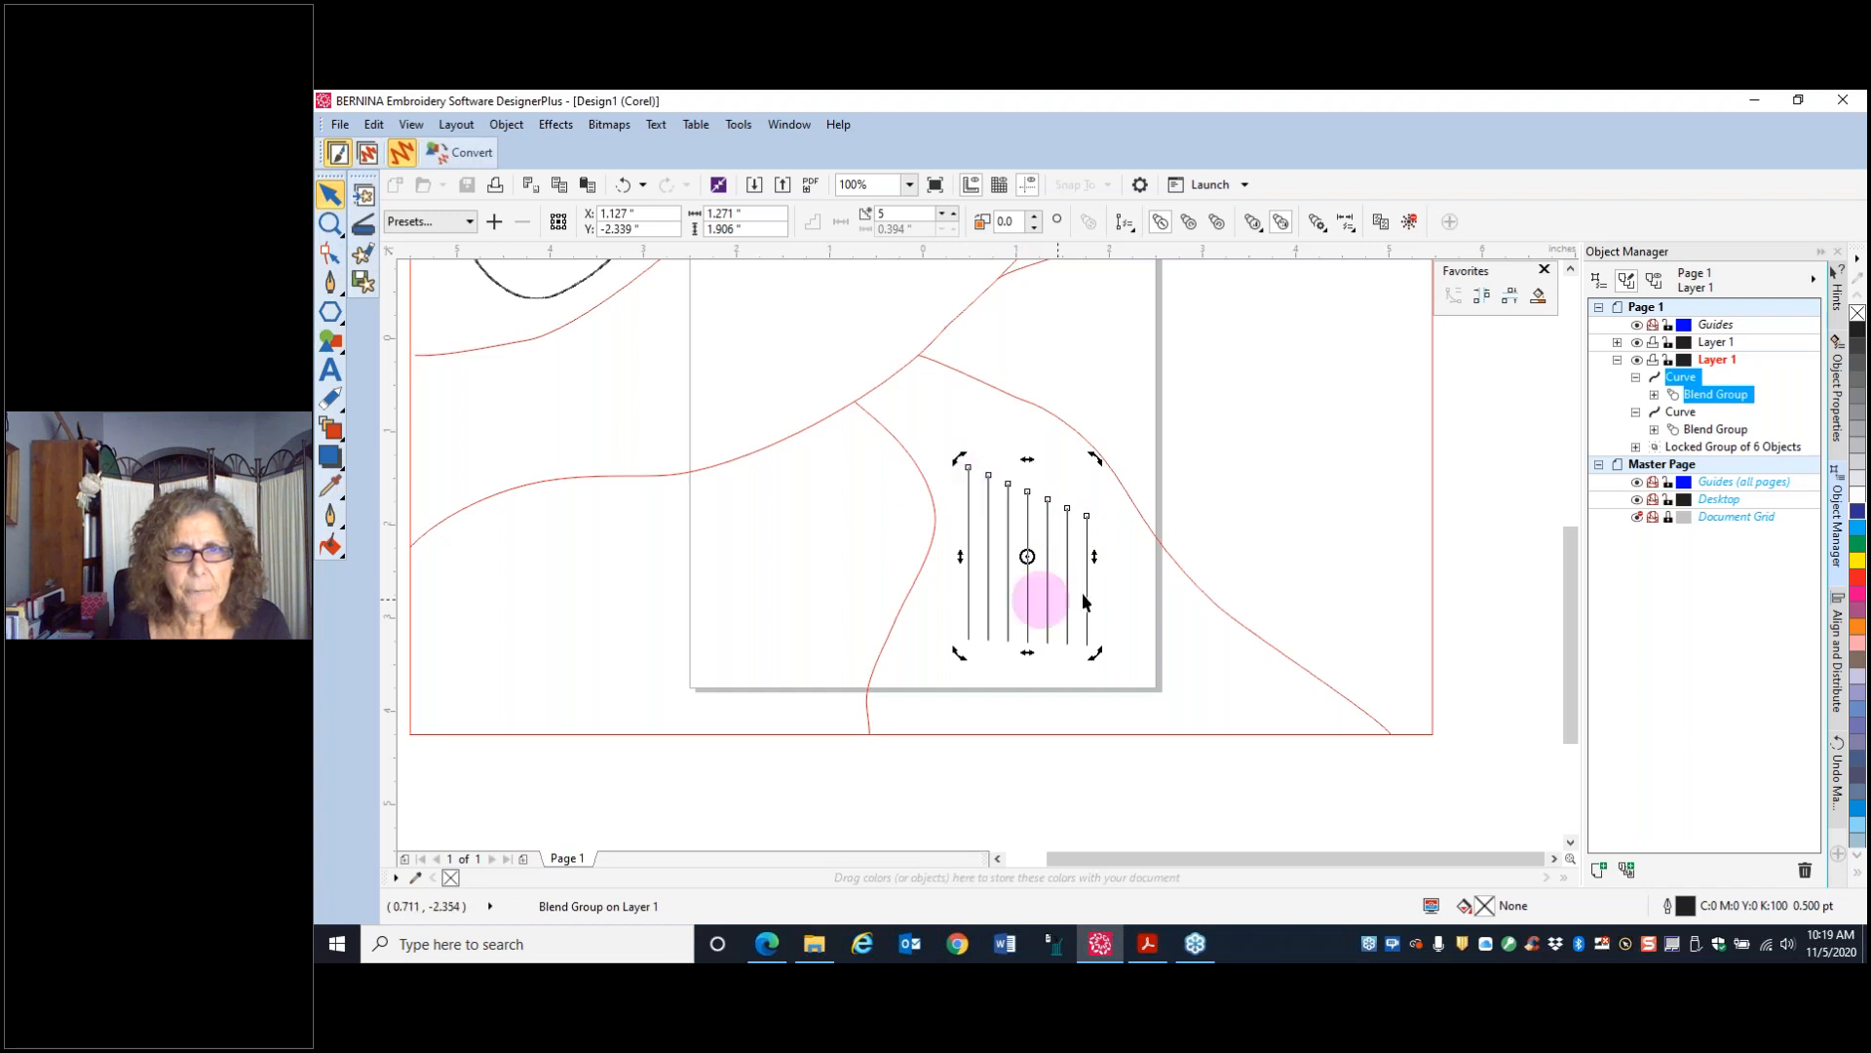
drag(1094, 457, 954, 505)
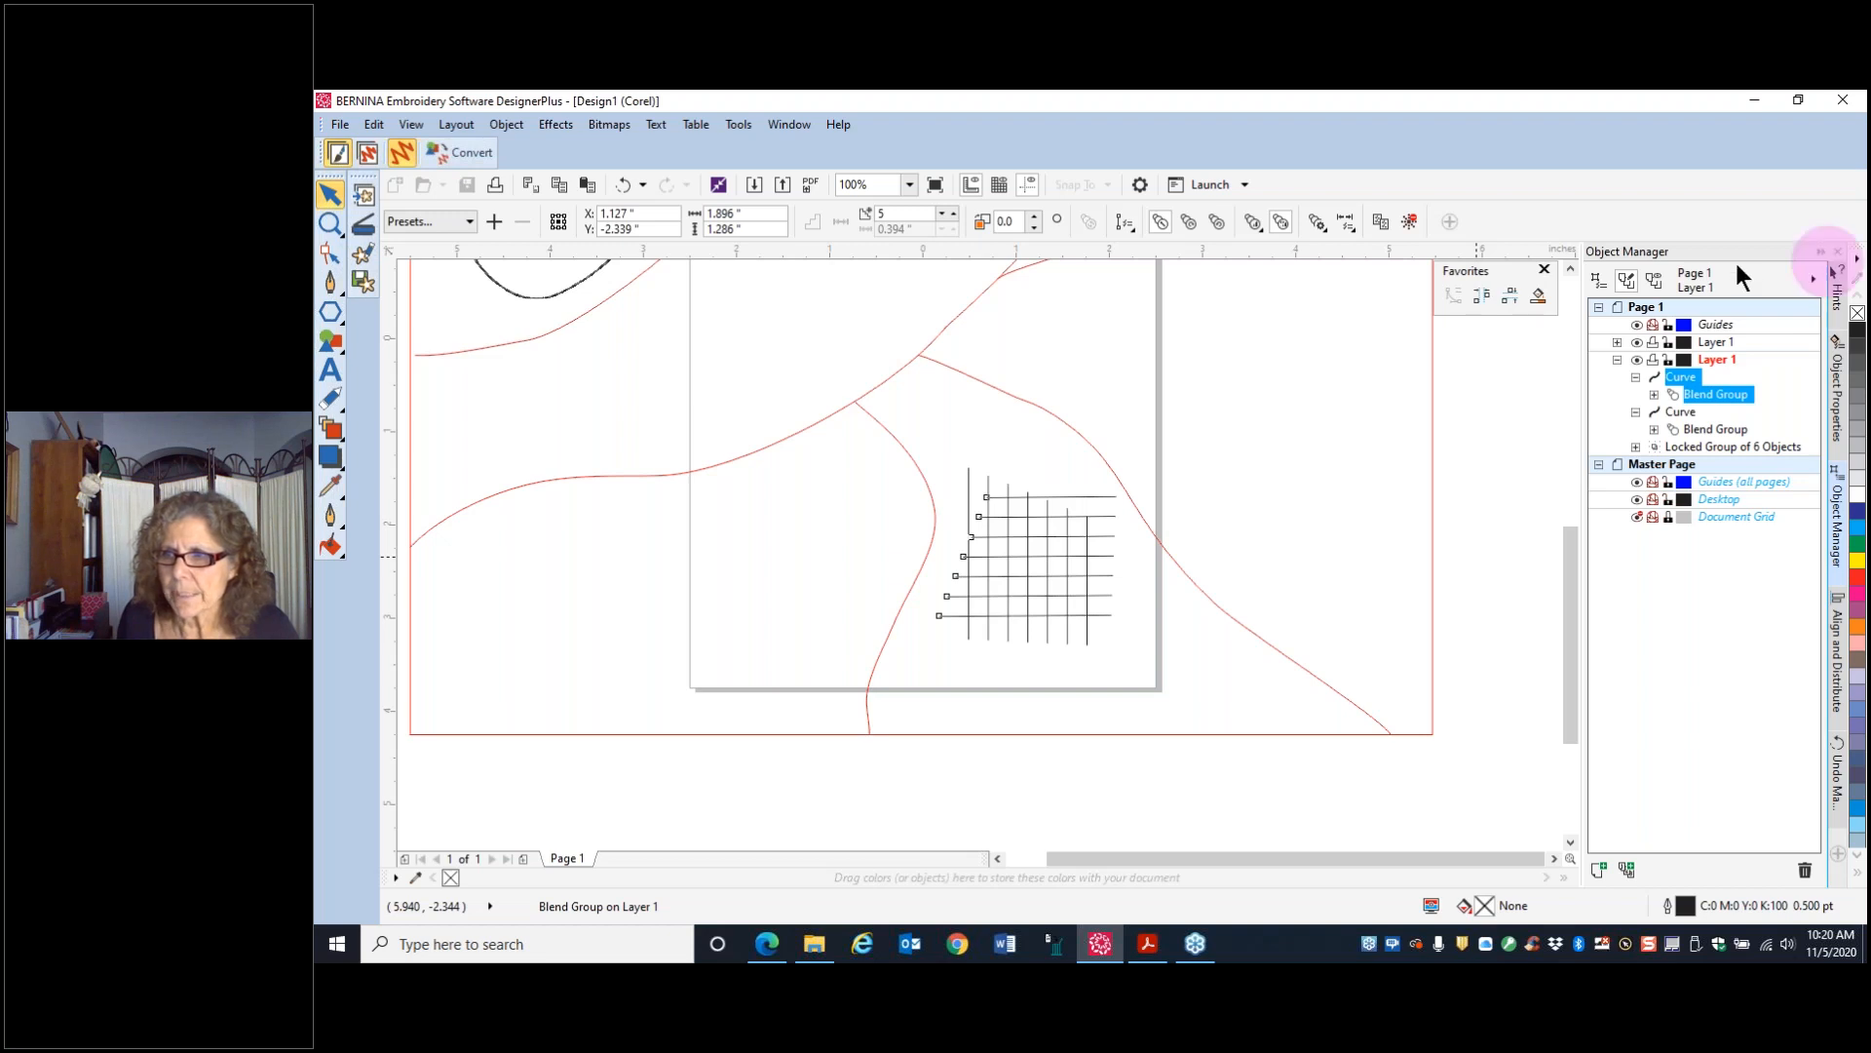
- Break the rotated blend group apart and mirror its lines vertically
click(1717, 394)
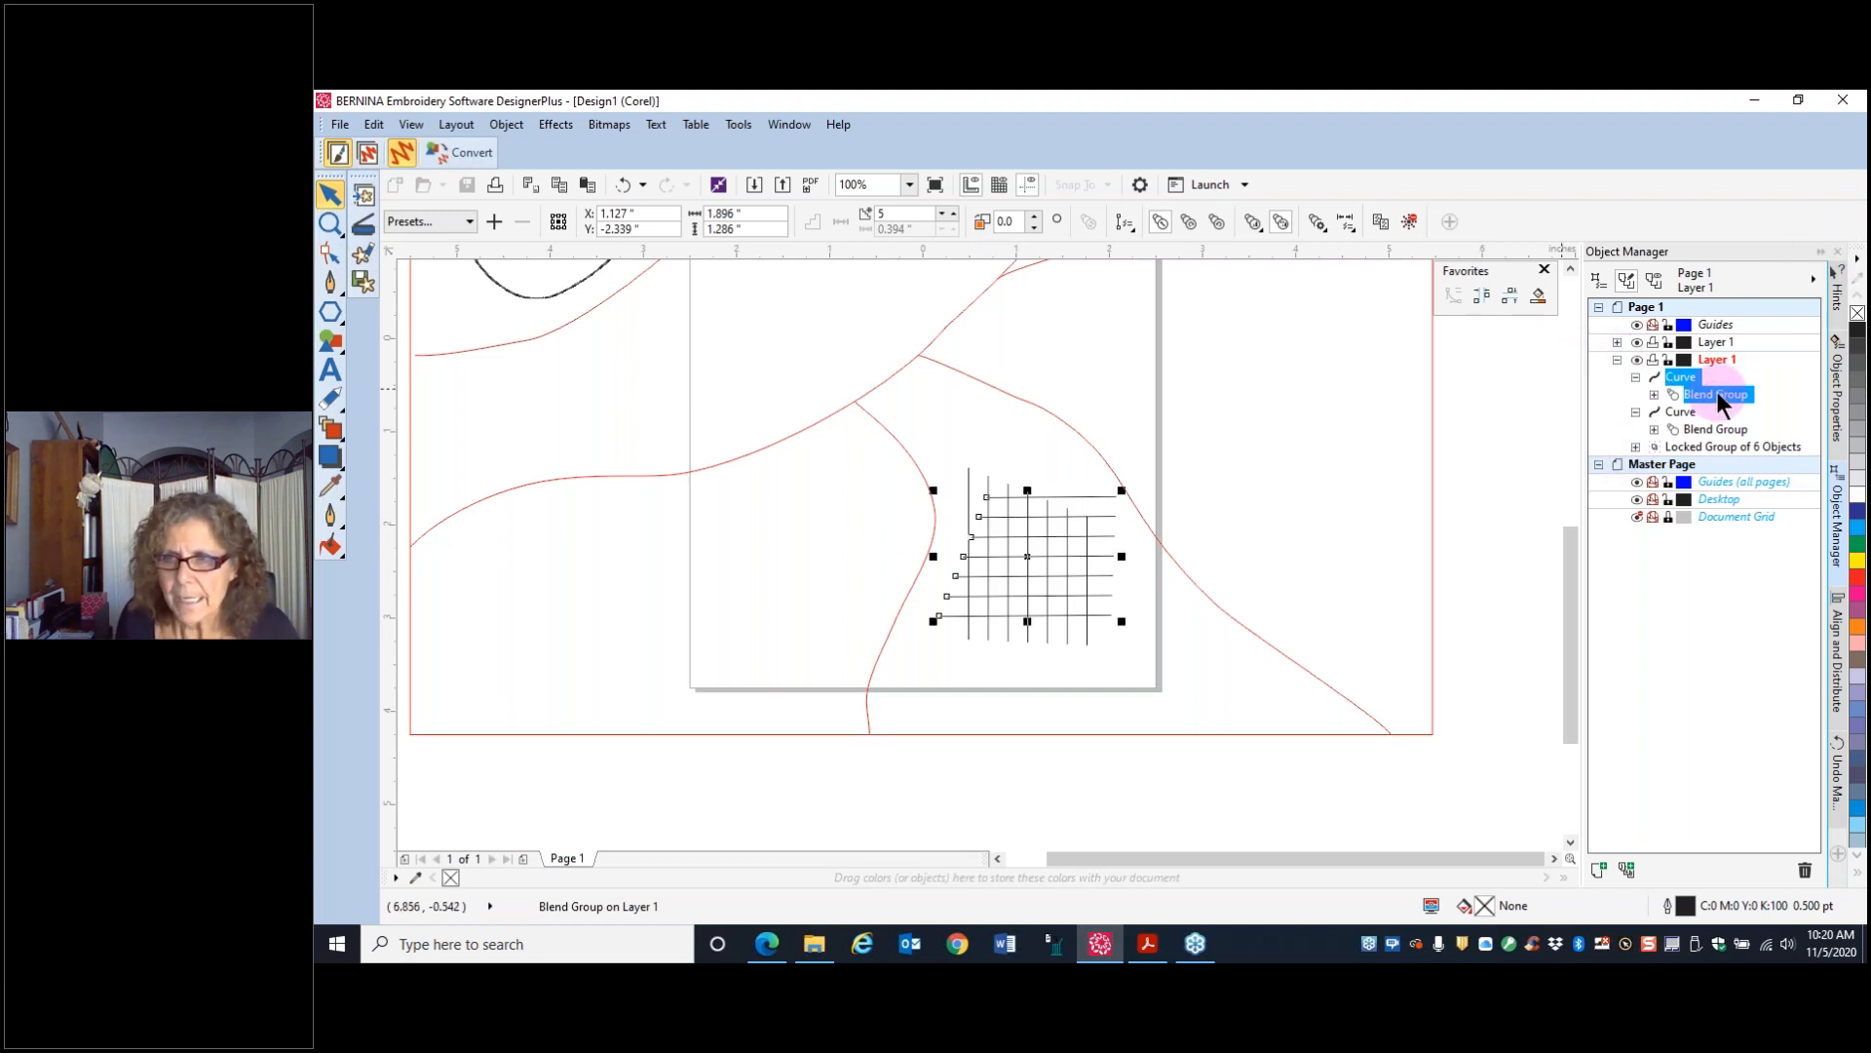
right_click(1717, 393)
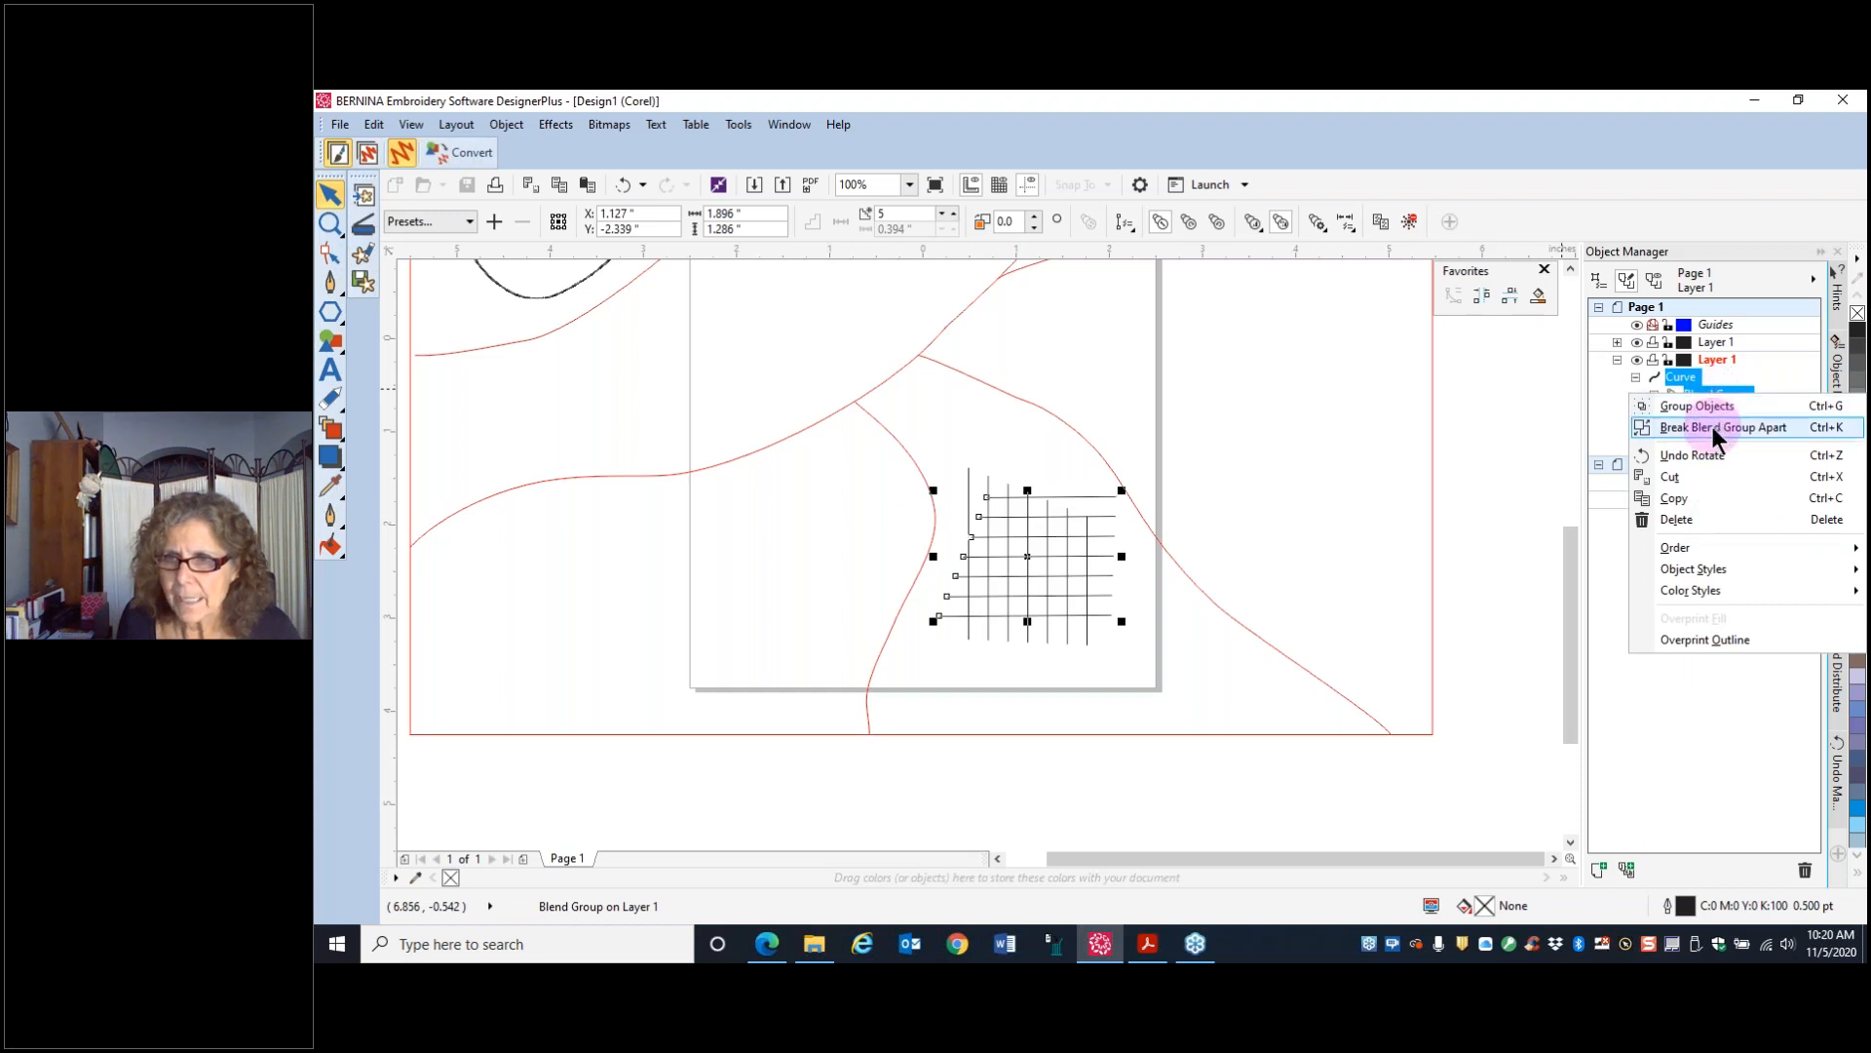
click(1714, 429)
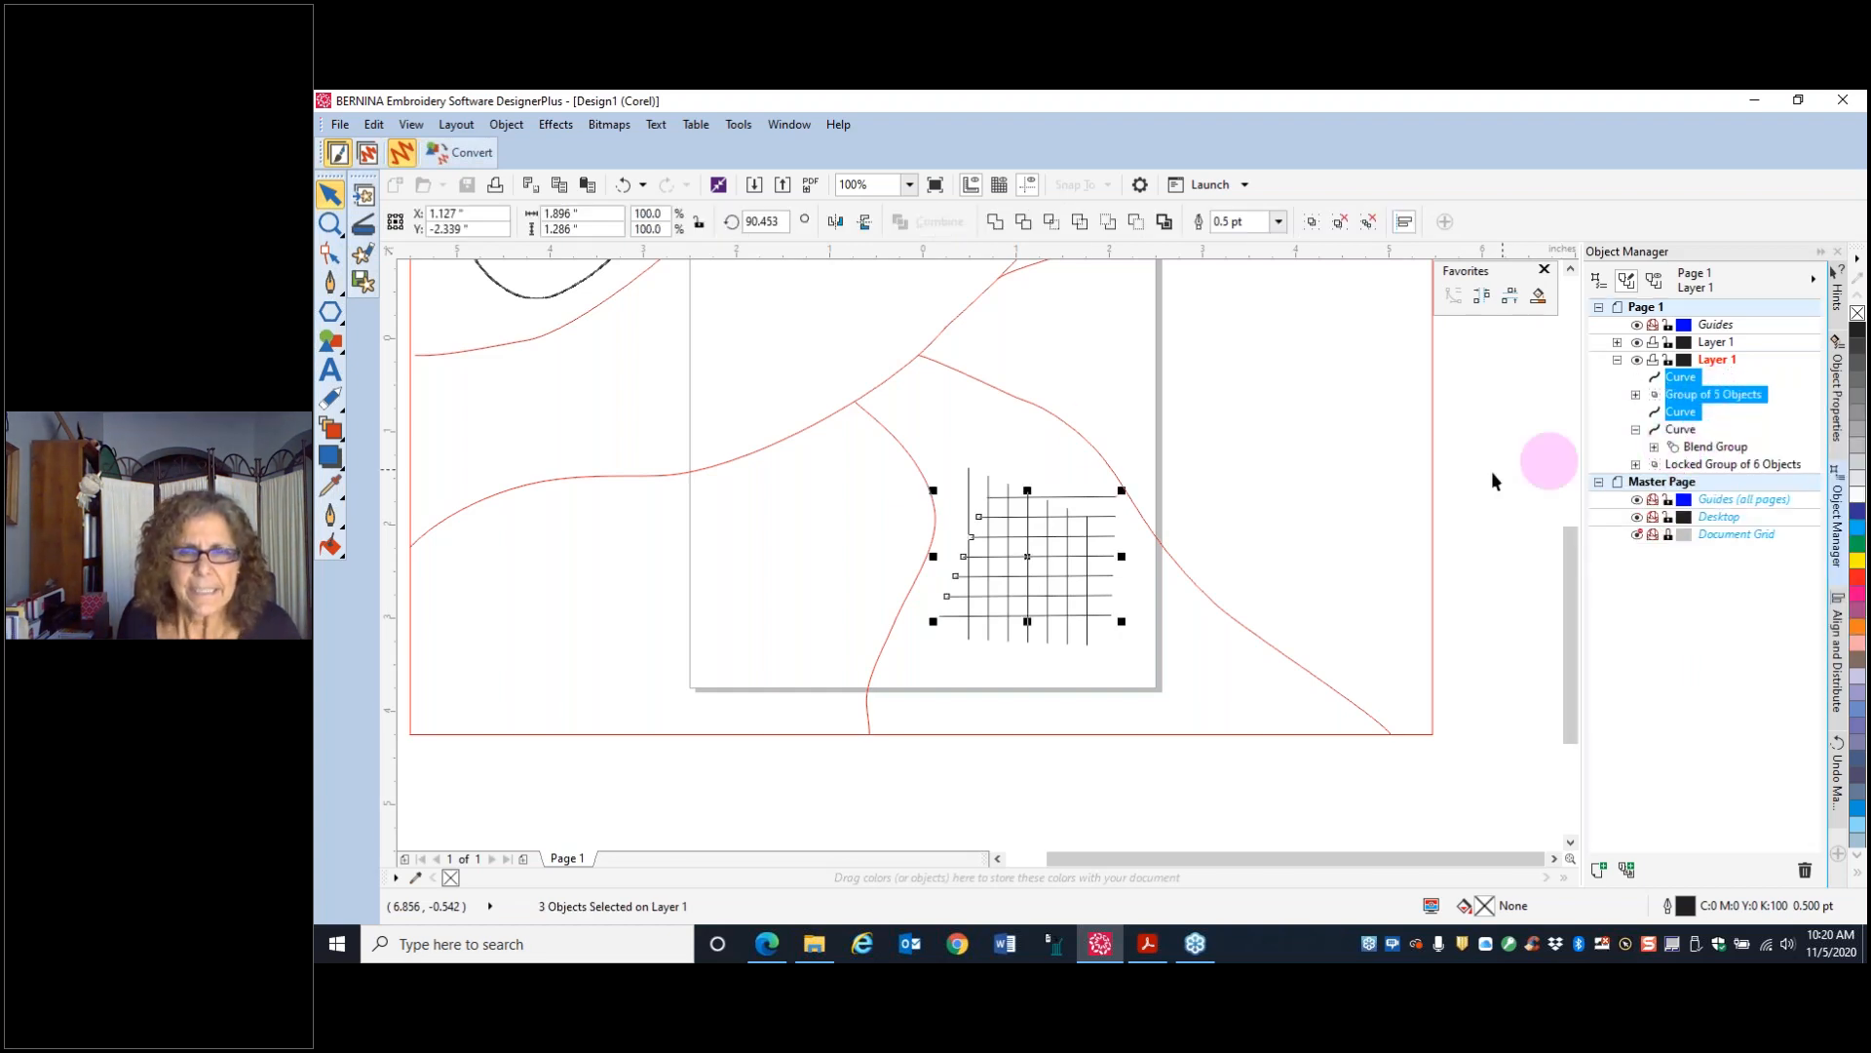
click(864, 222)
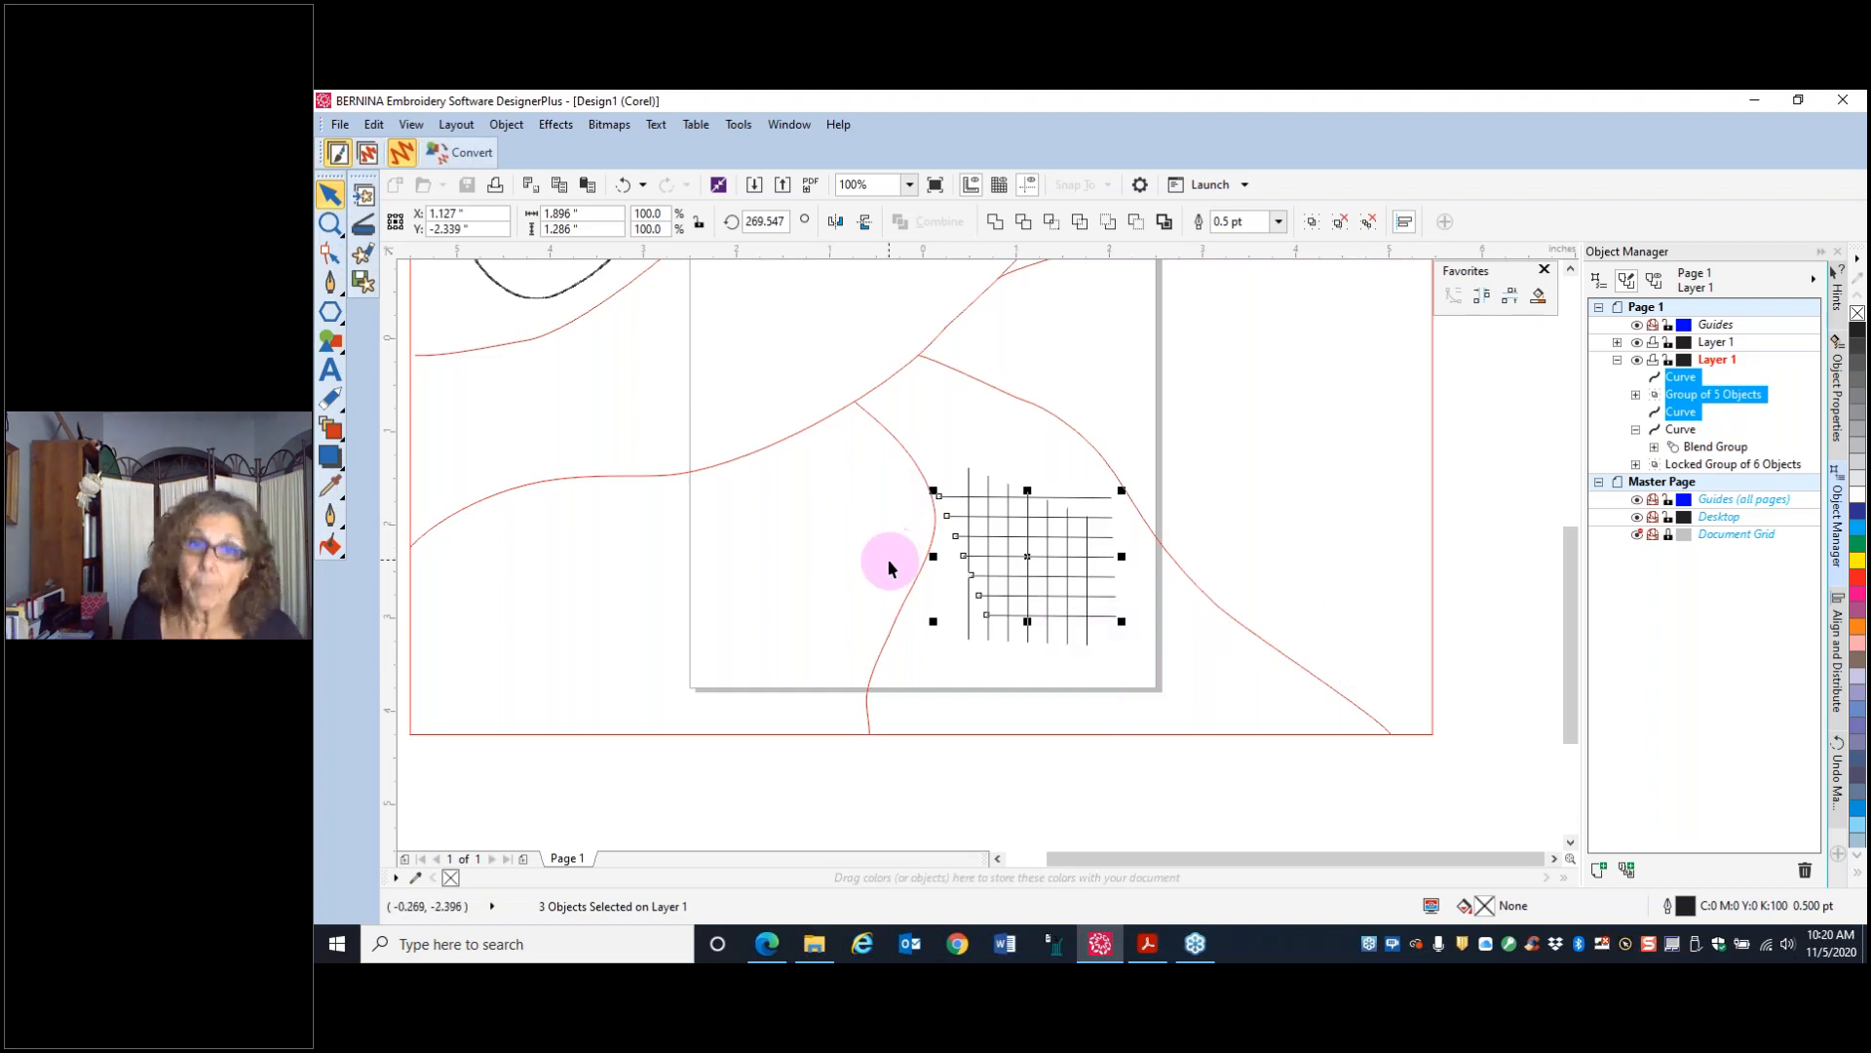
- Select all the crossed grid lines and distort them with the Pull Corners preset
drag(850, 447, 1196, 694)
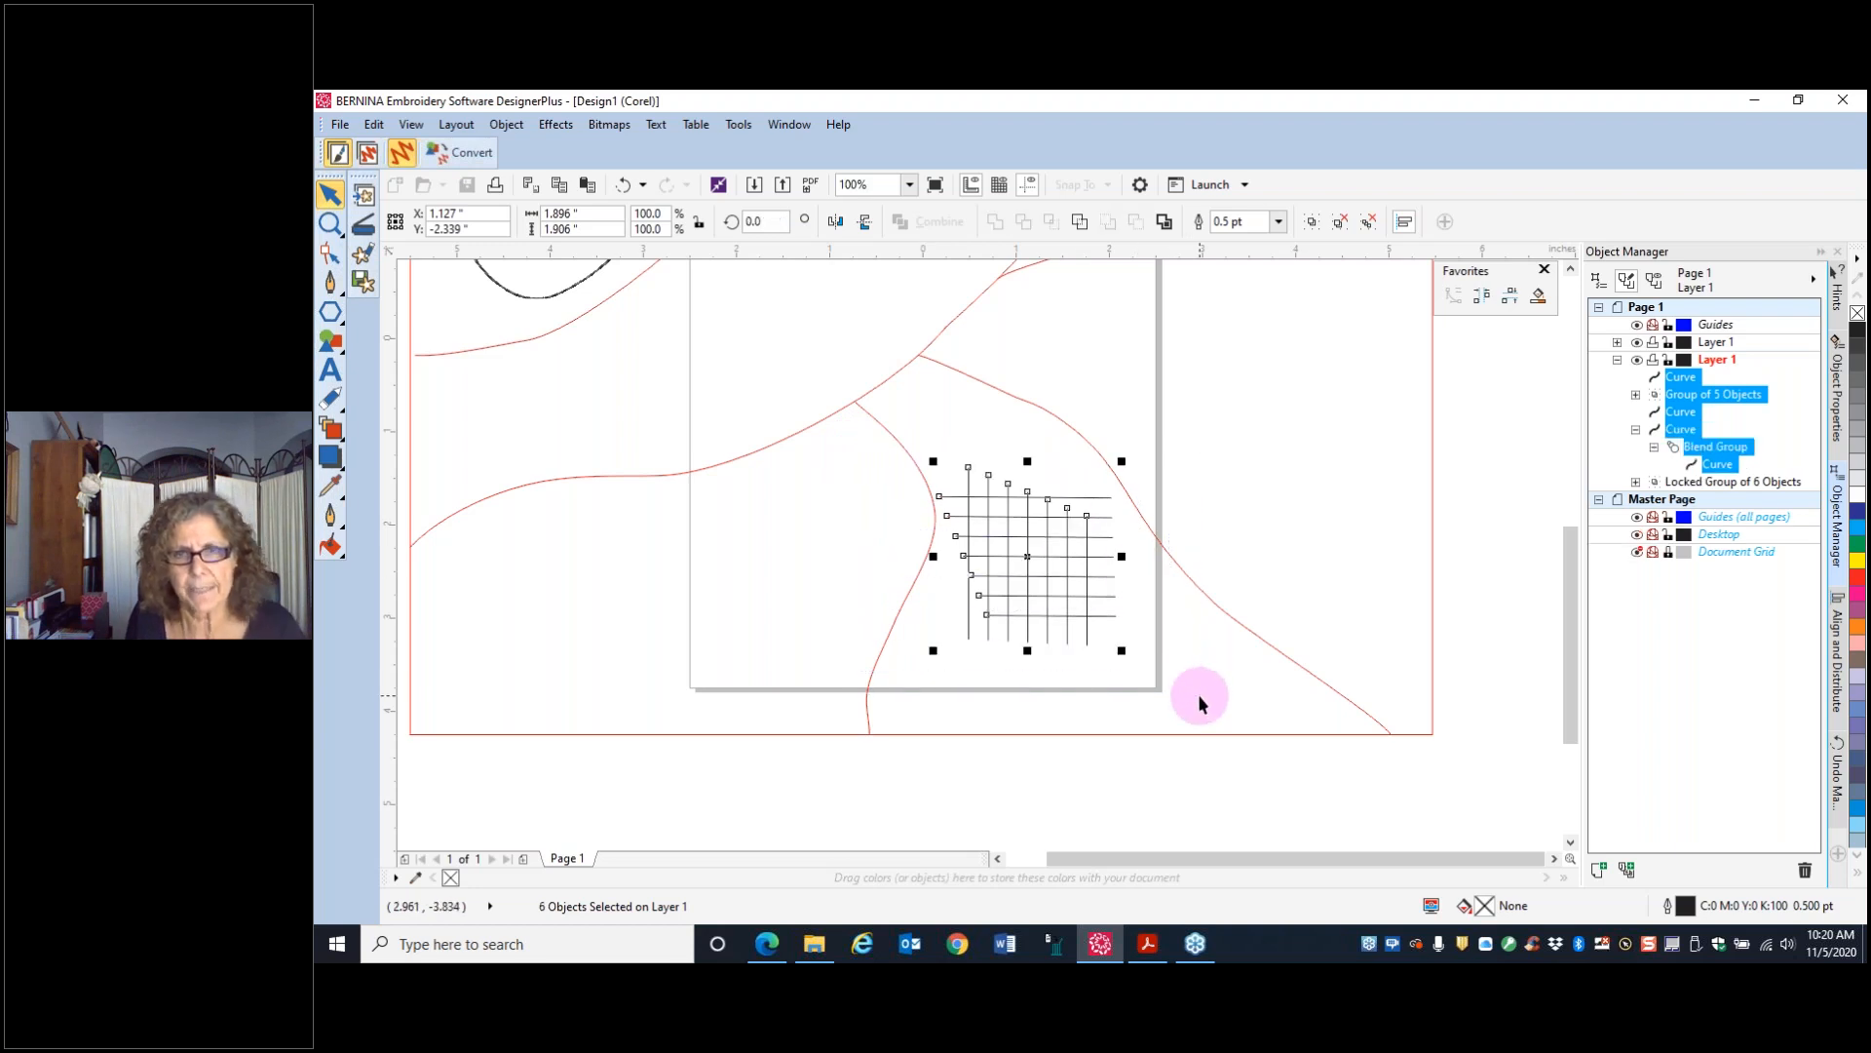
click(332, 439)
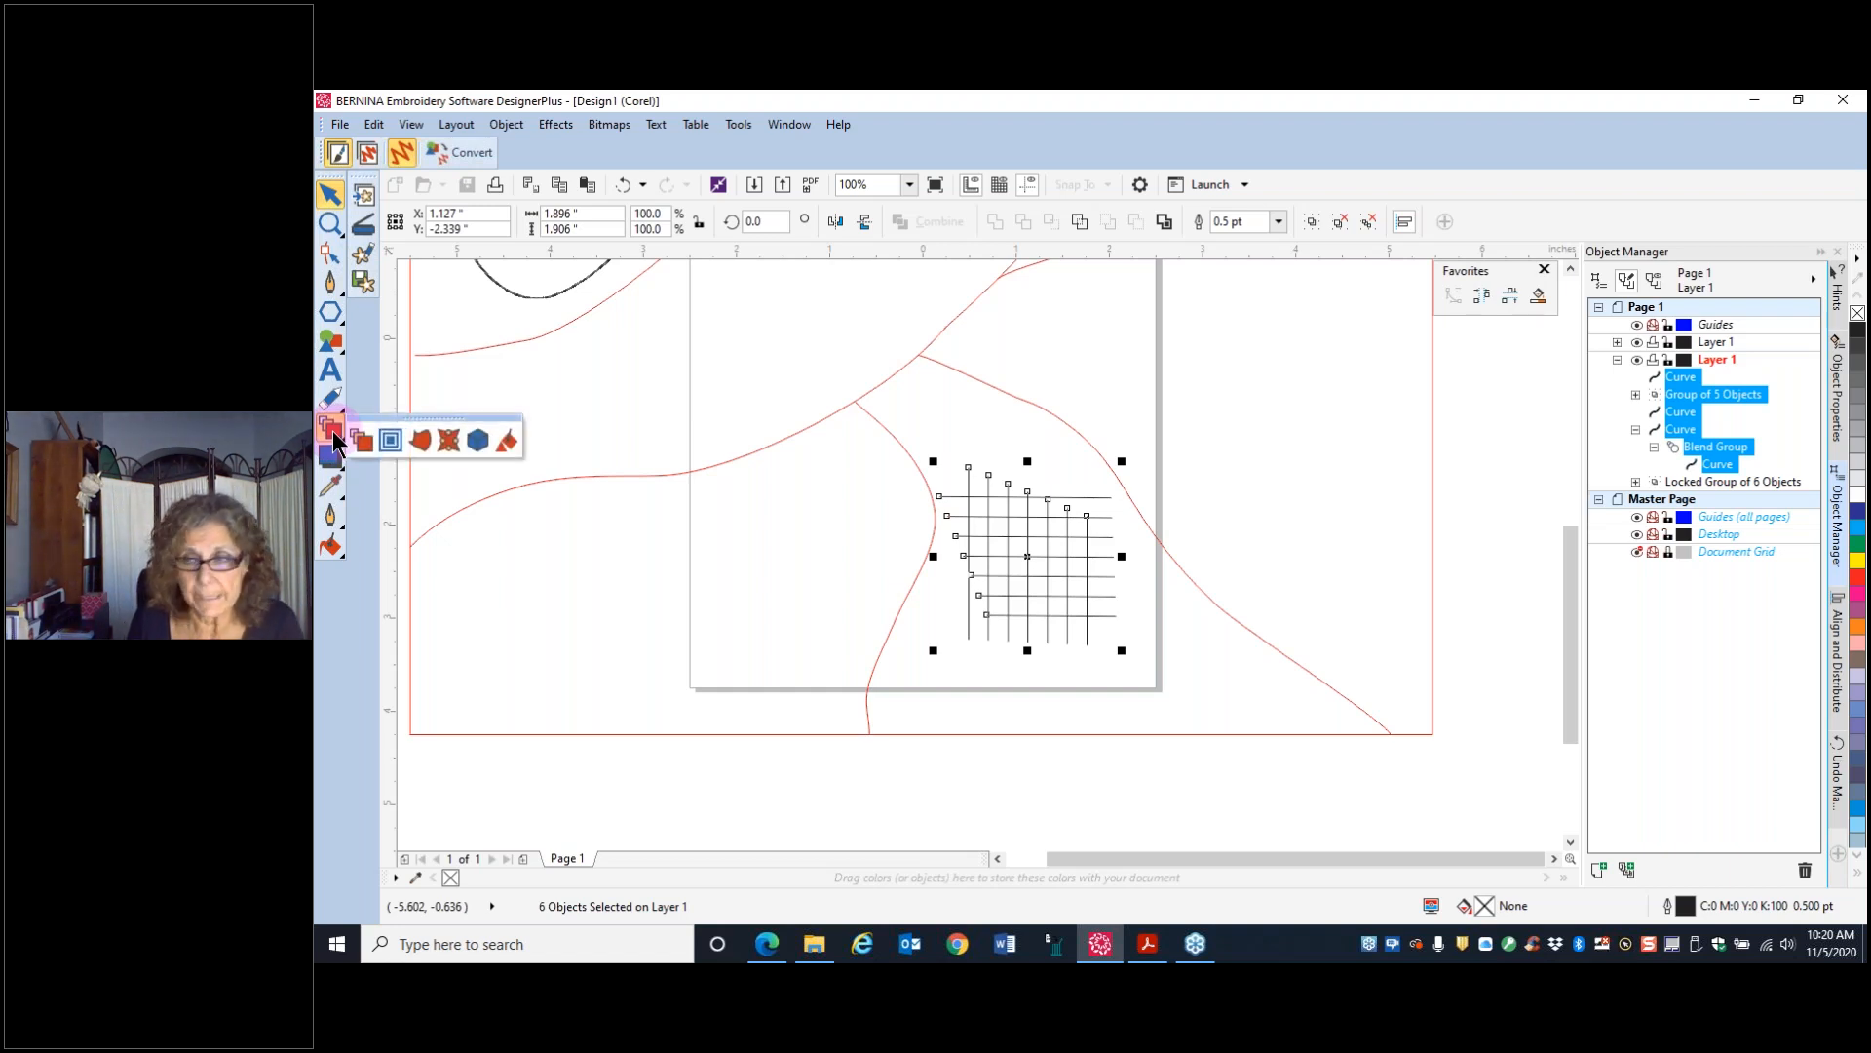
click(423, 441)
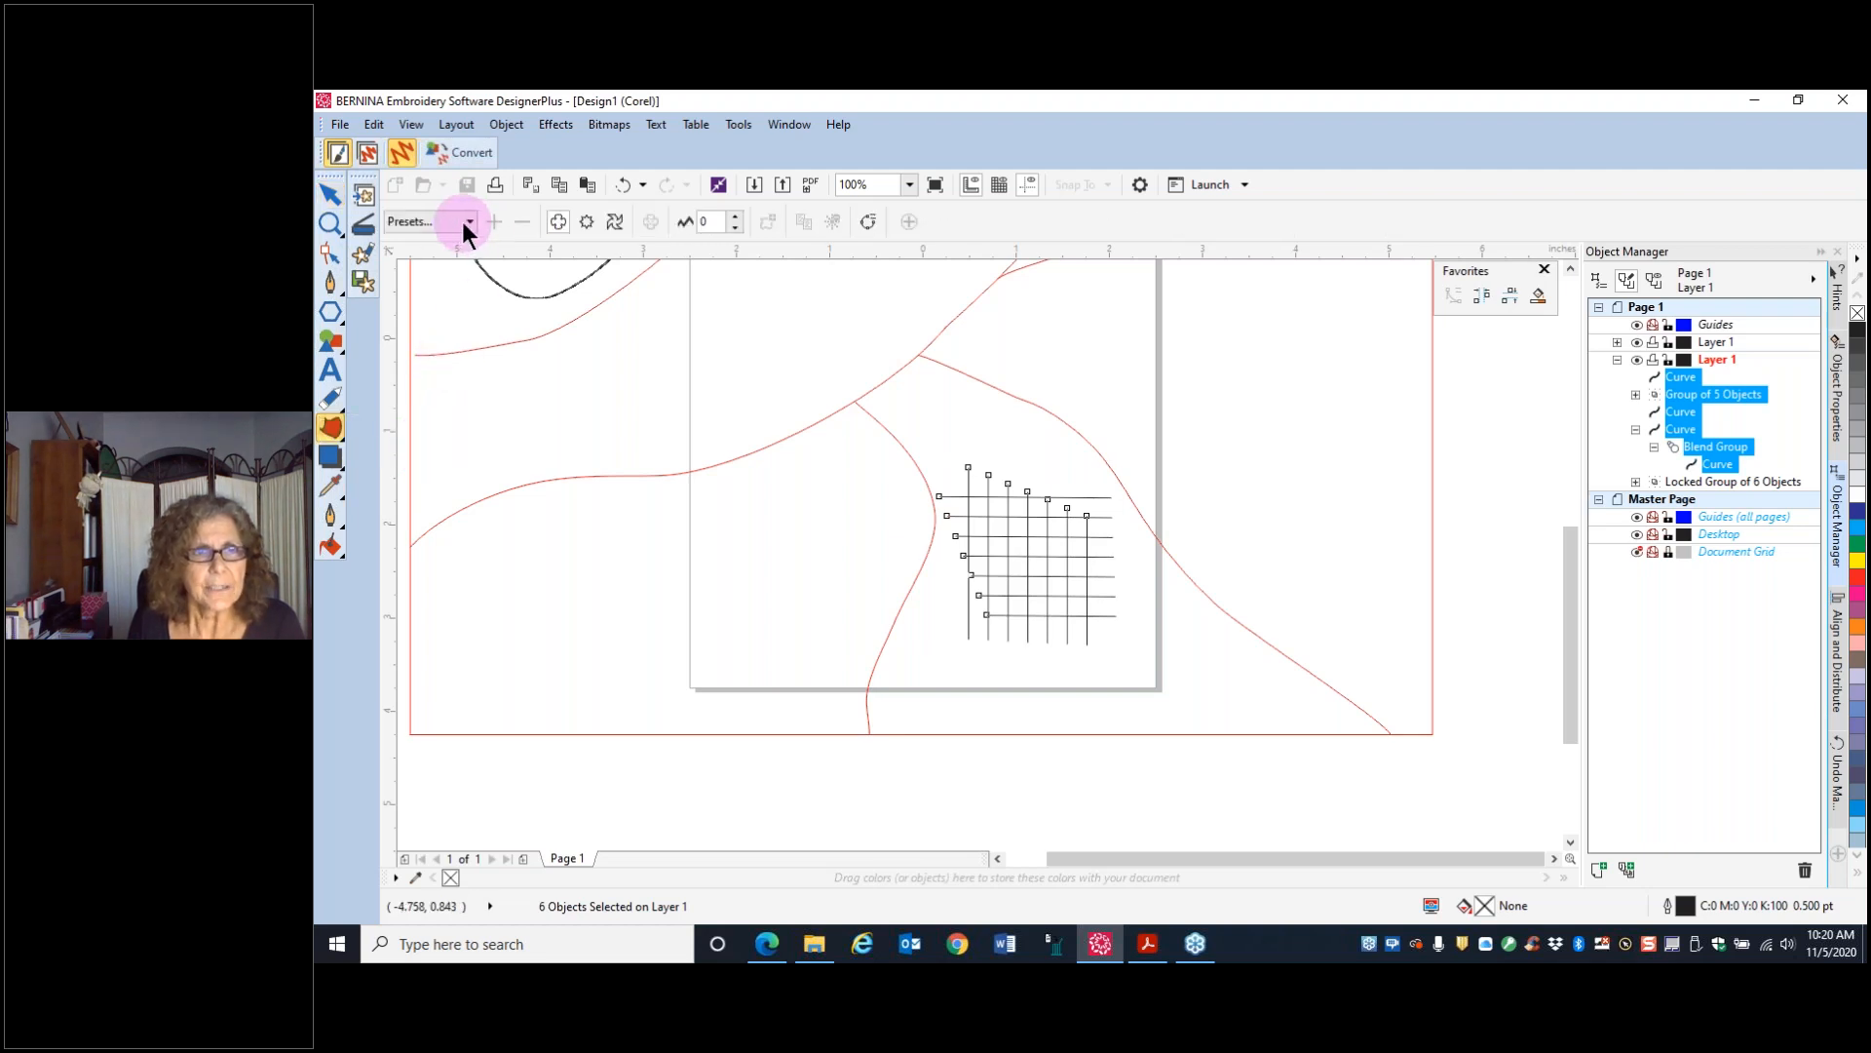
click(466, 219)
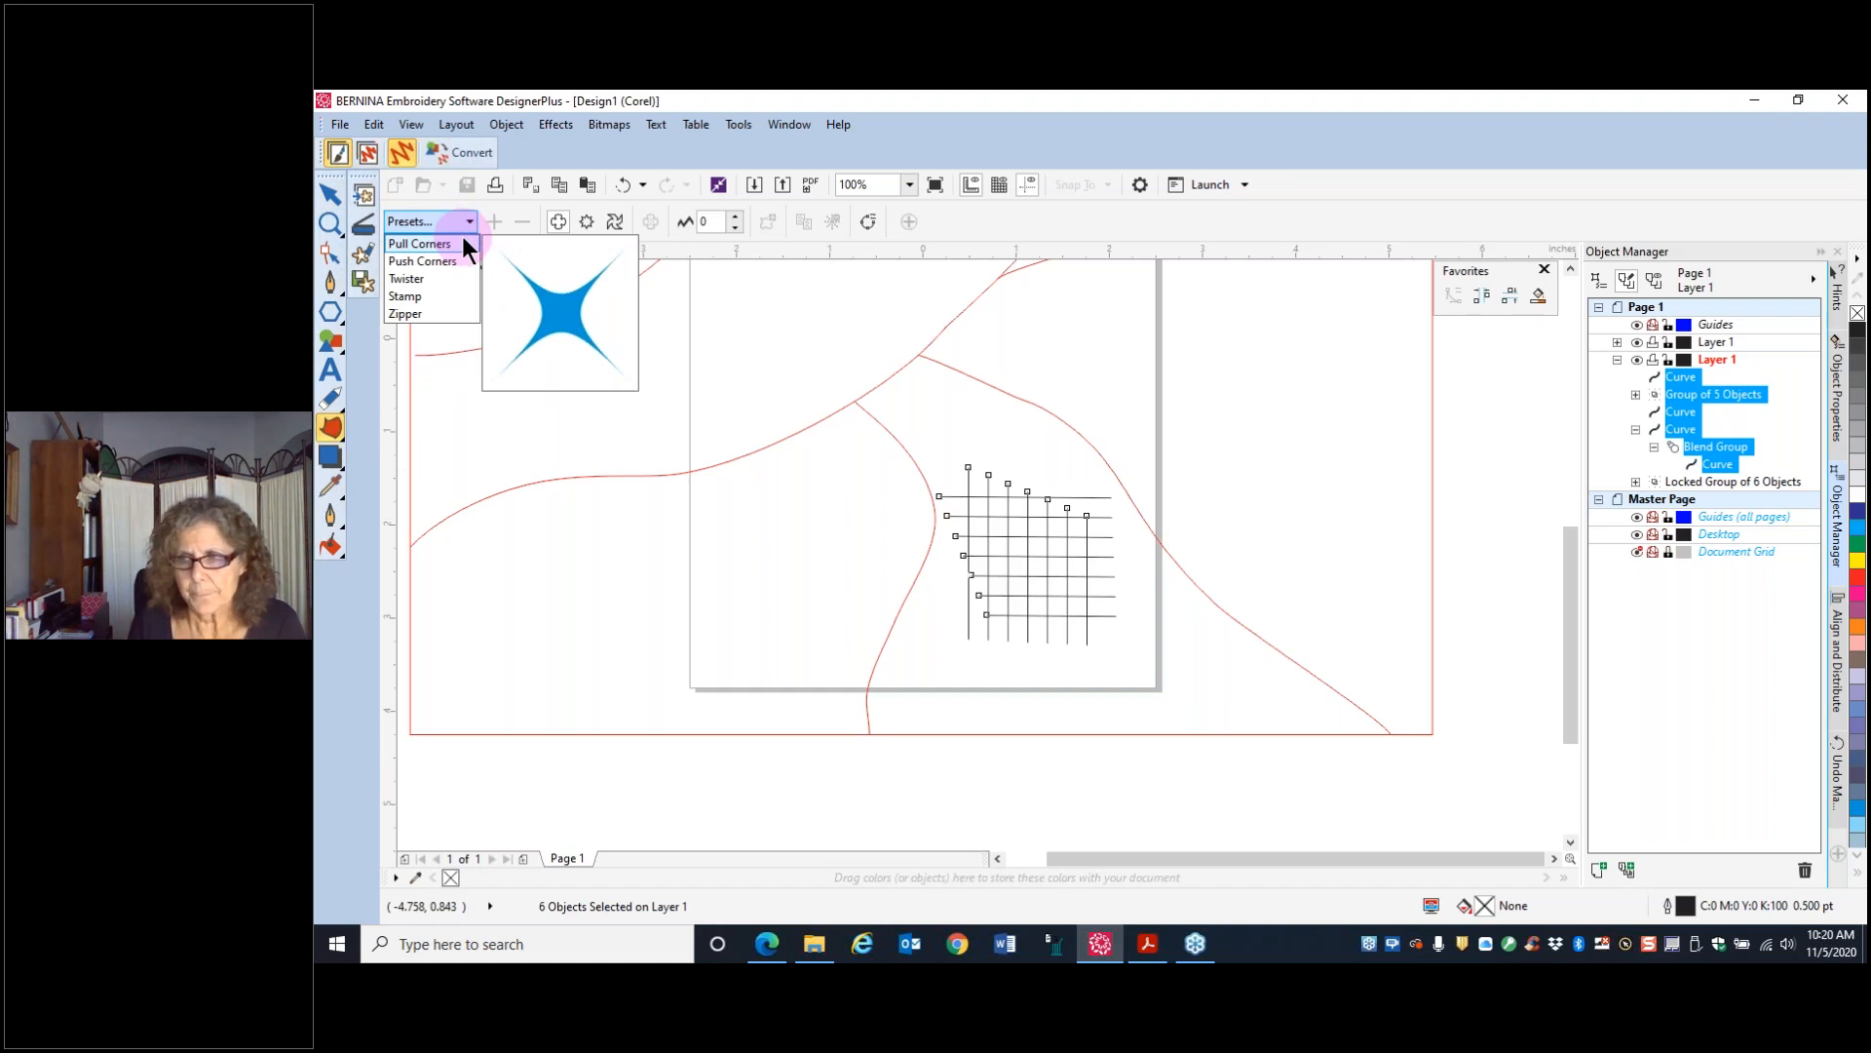
click(455, 246)
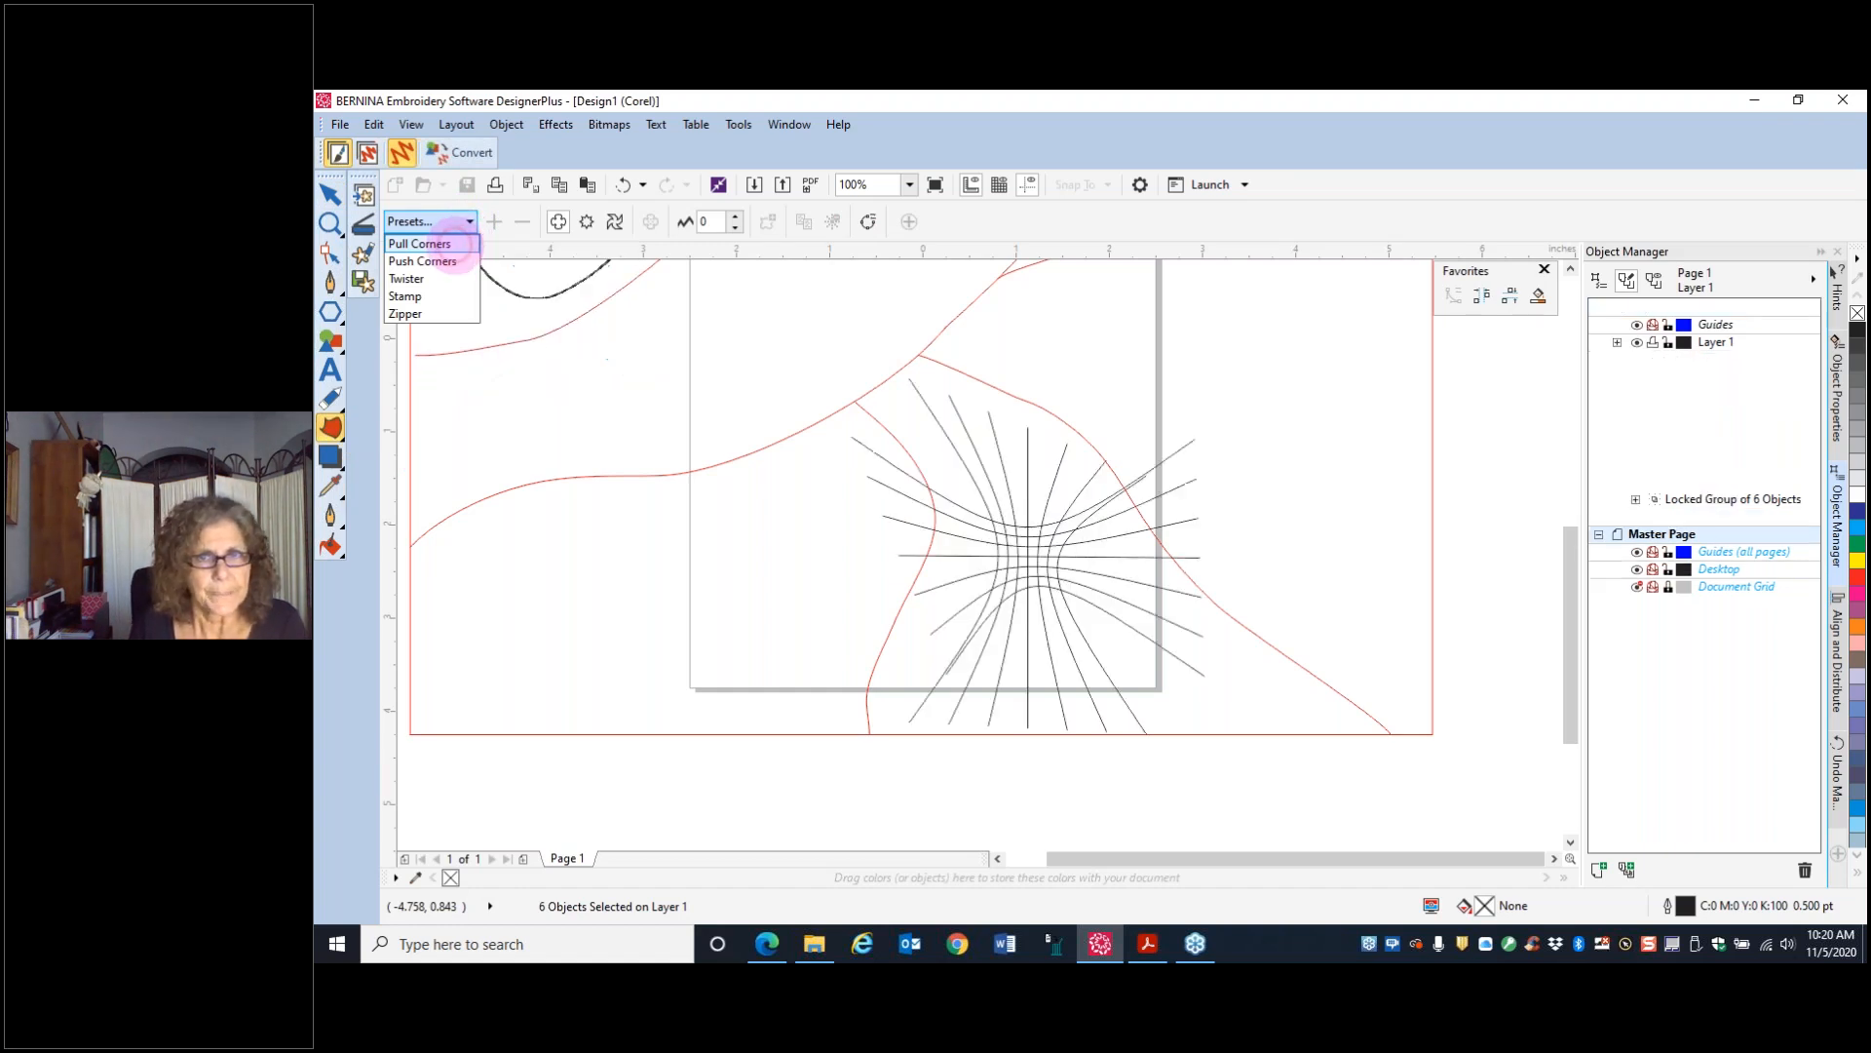
click(454, 246)
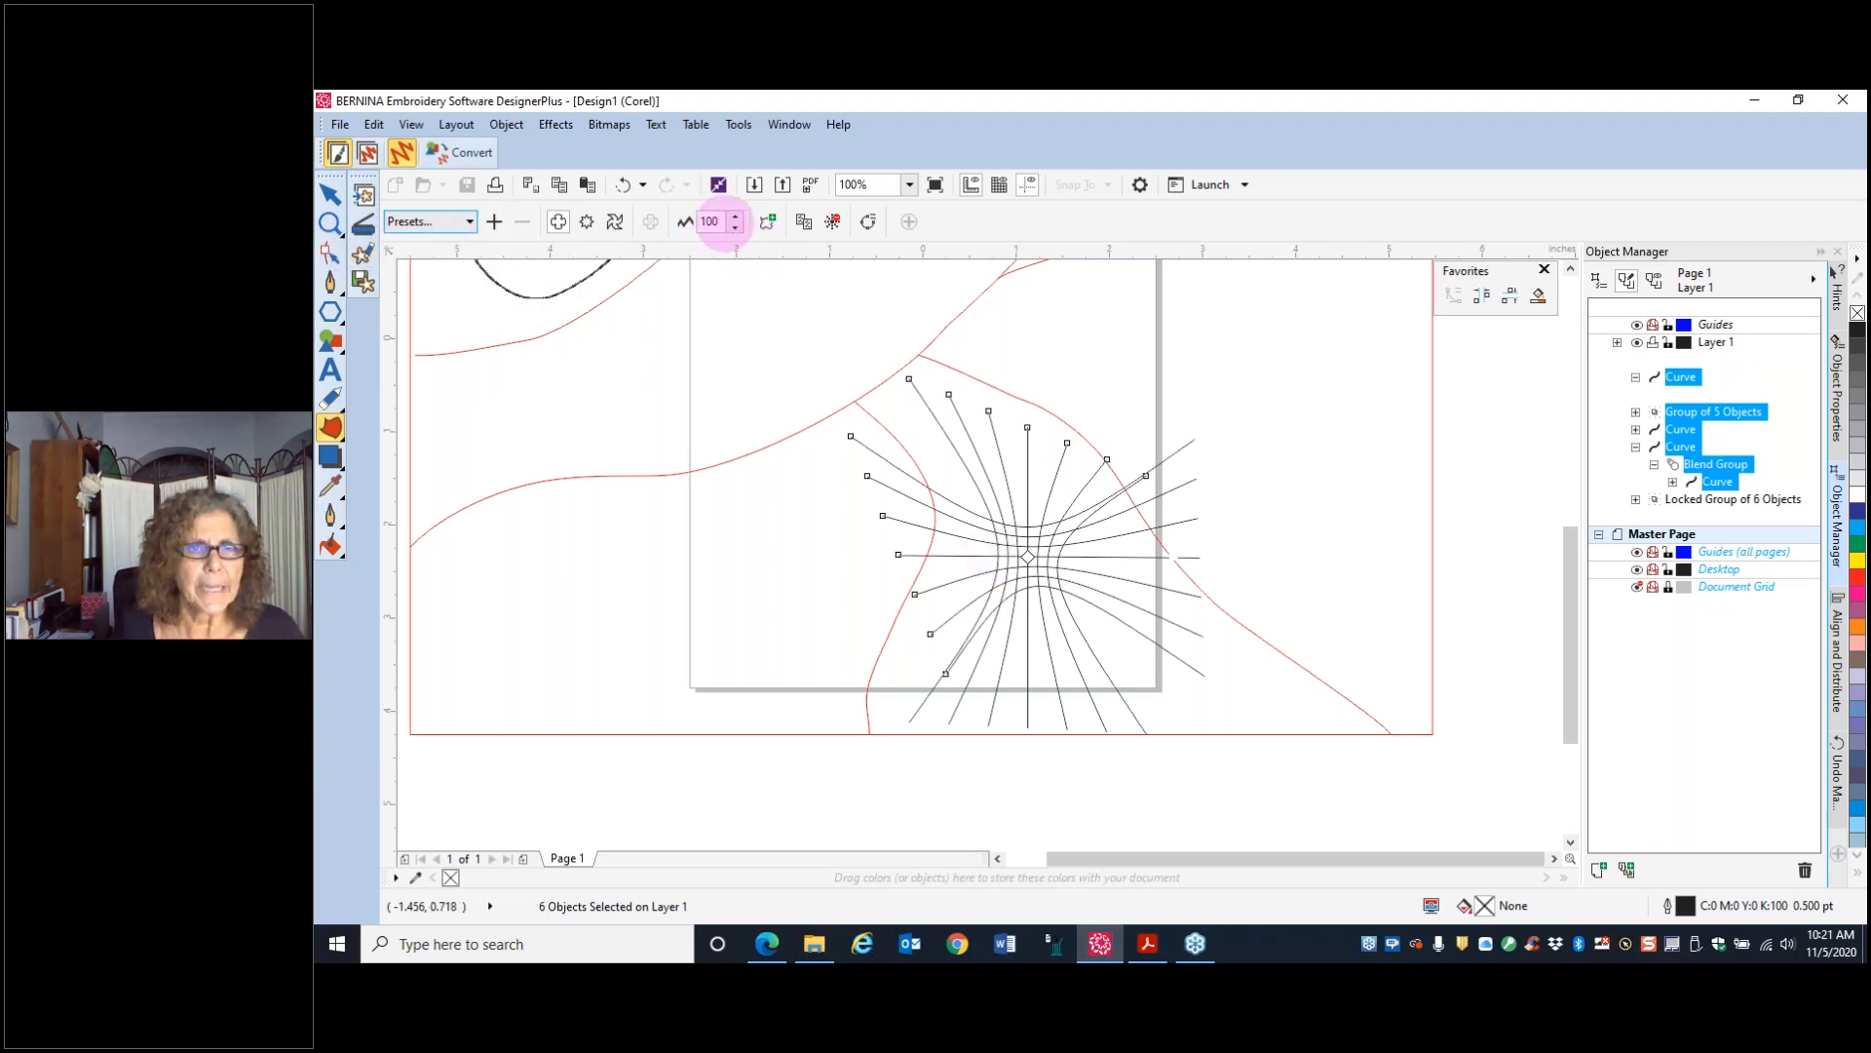
- Set the grid's push and pull distortion amplitude to 75
drag(721, 218, 691, 221)
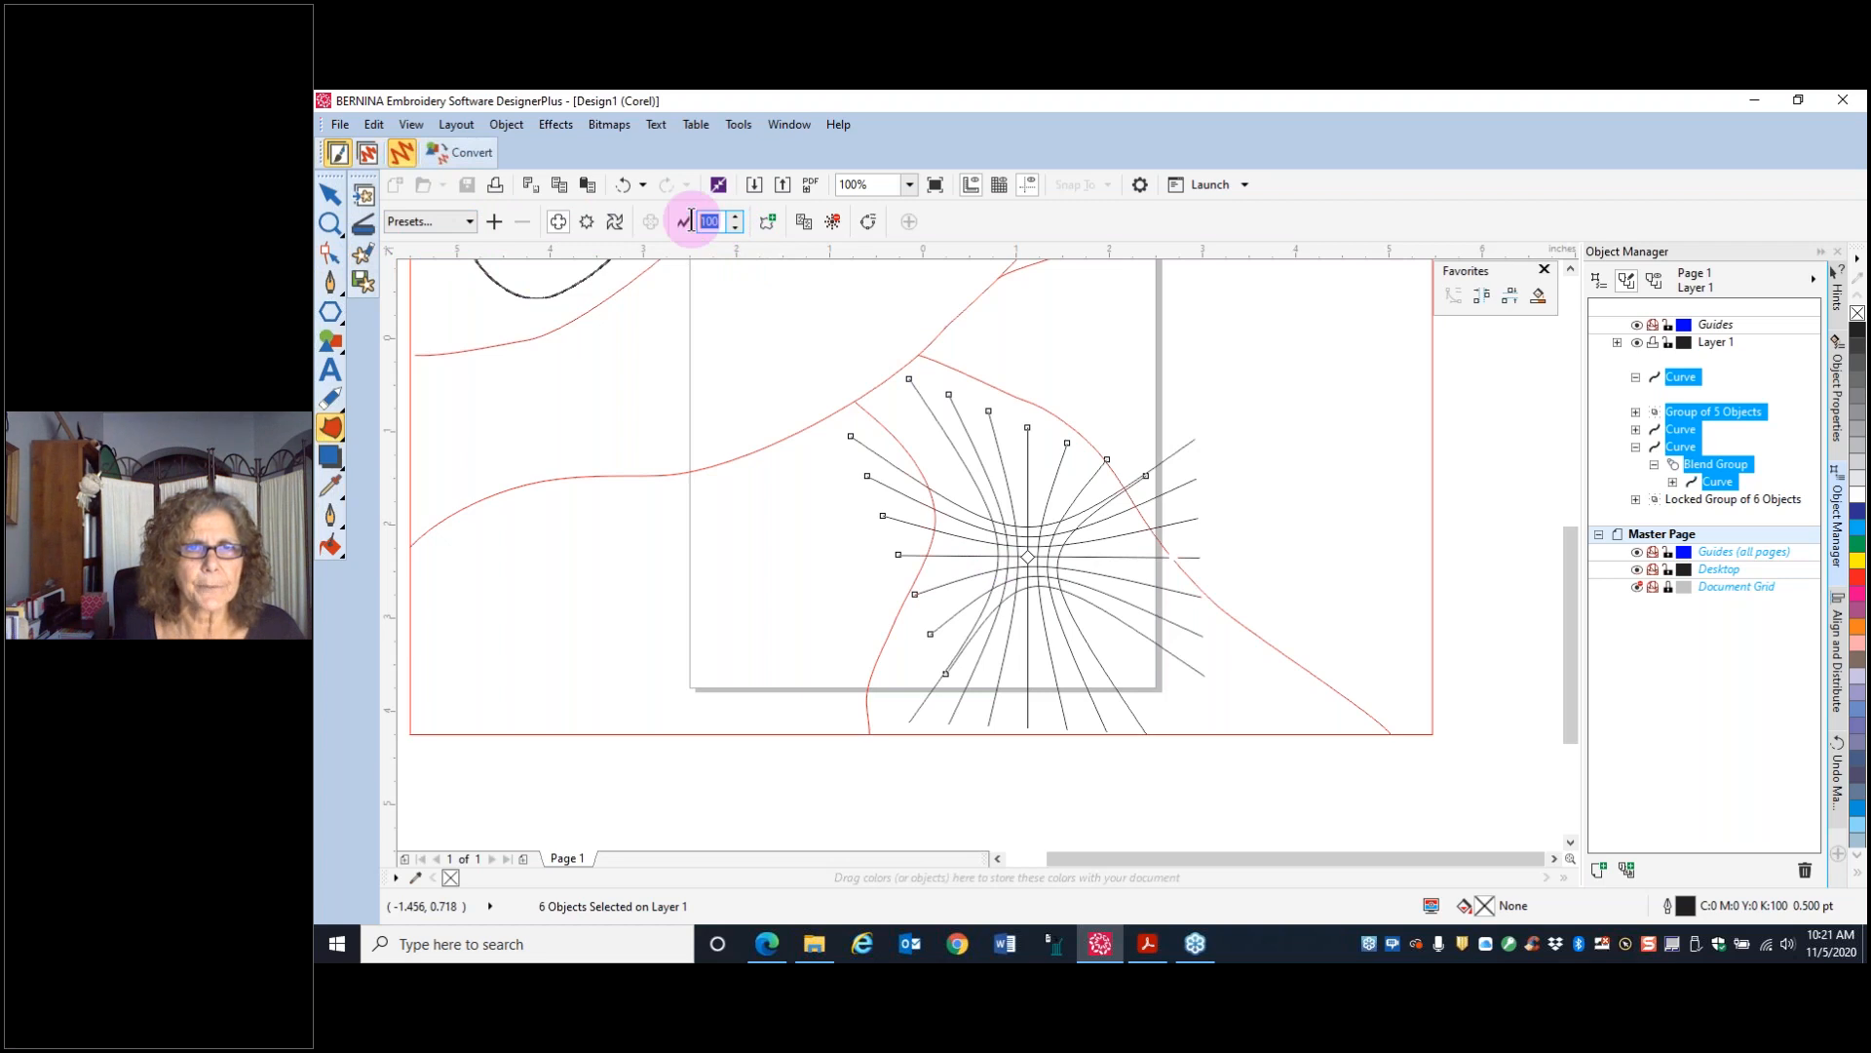
text(75)
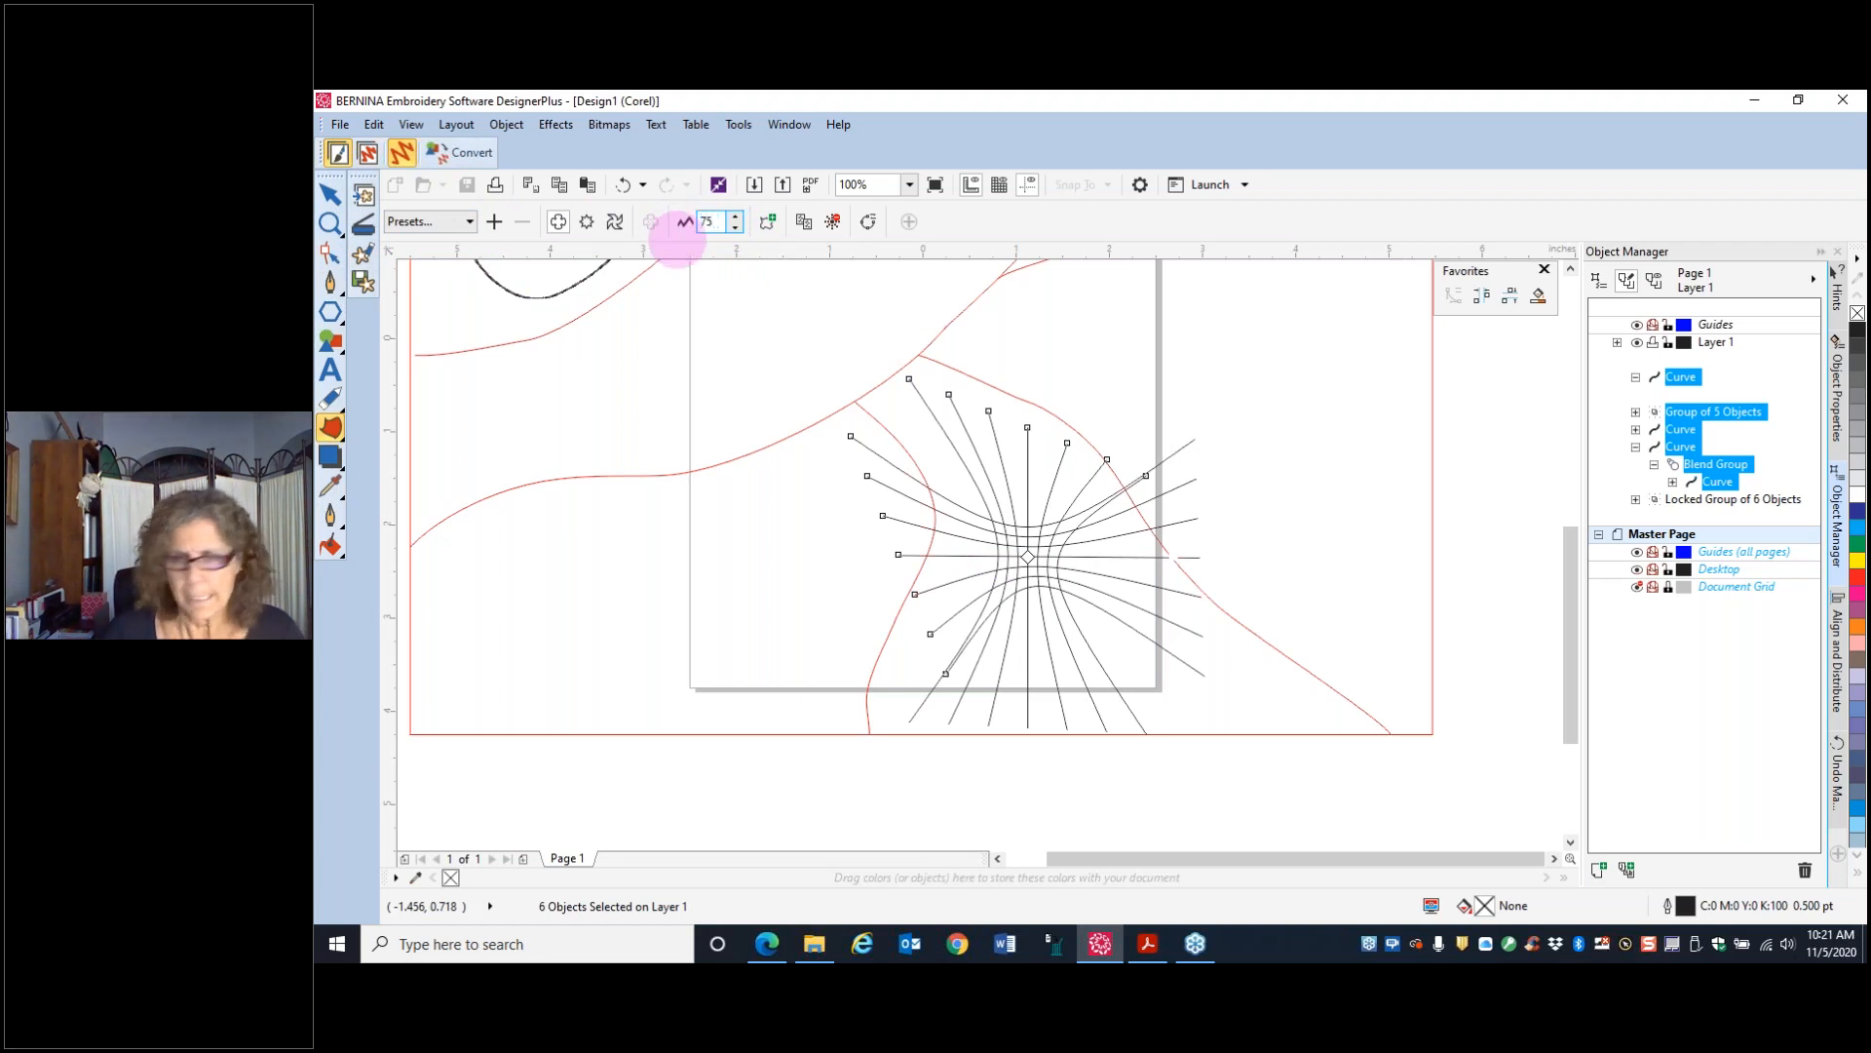
key(Return)
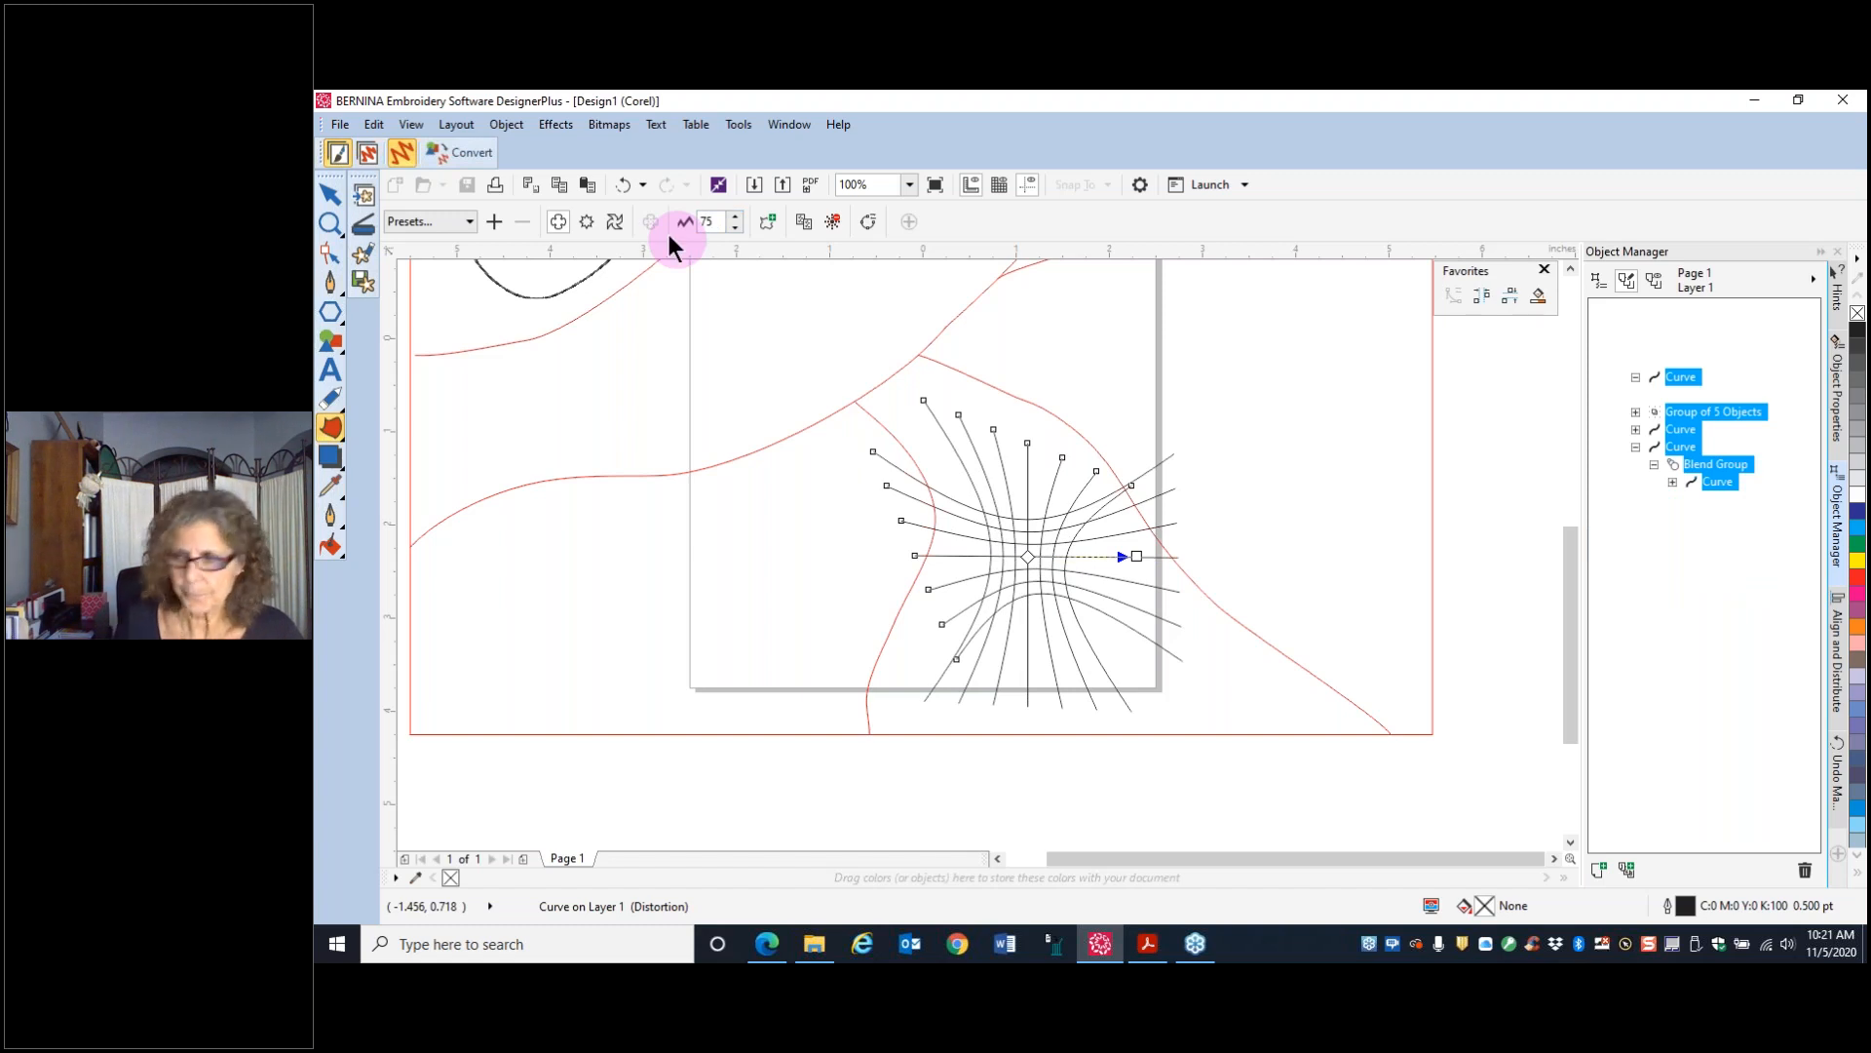
click(1147, 944)
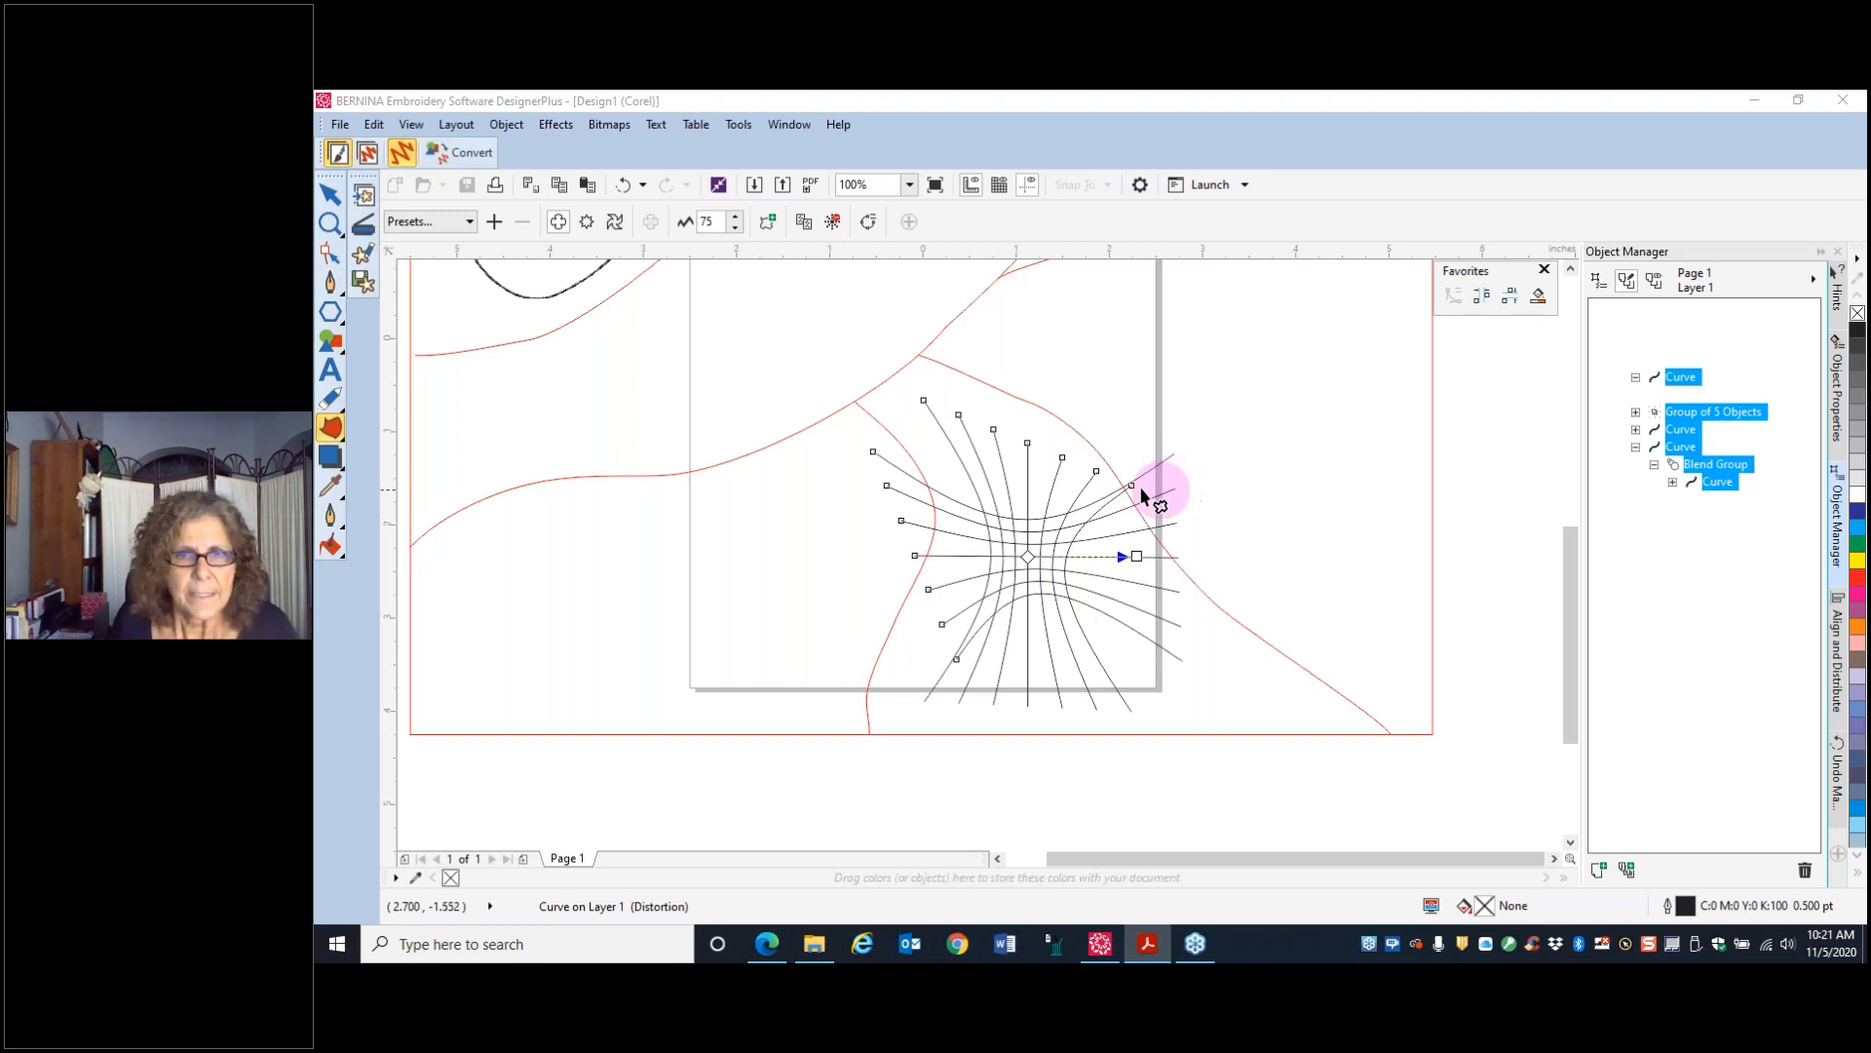
drag(807, 374, 1206, 658)
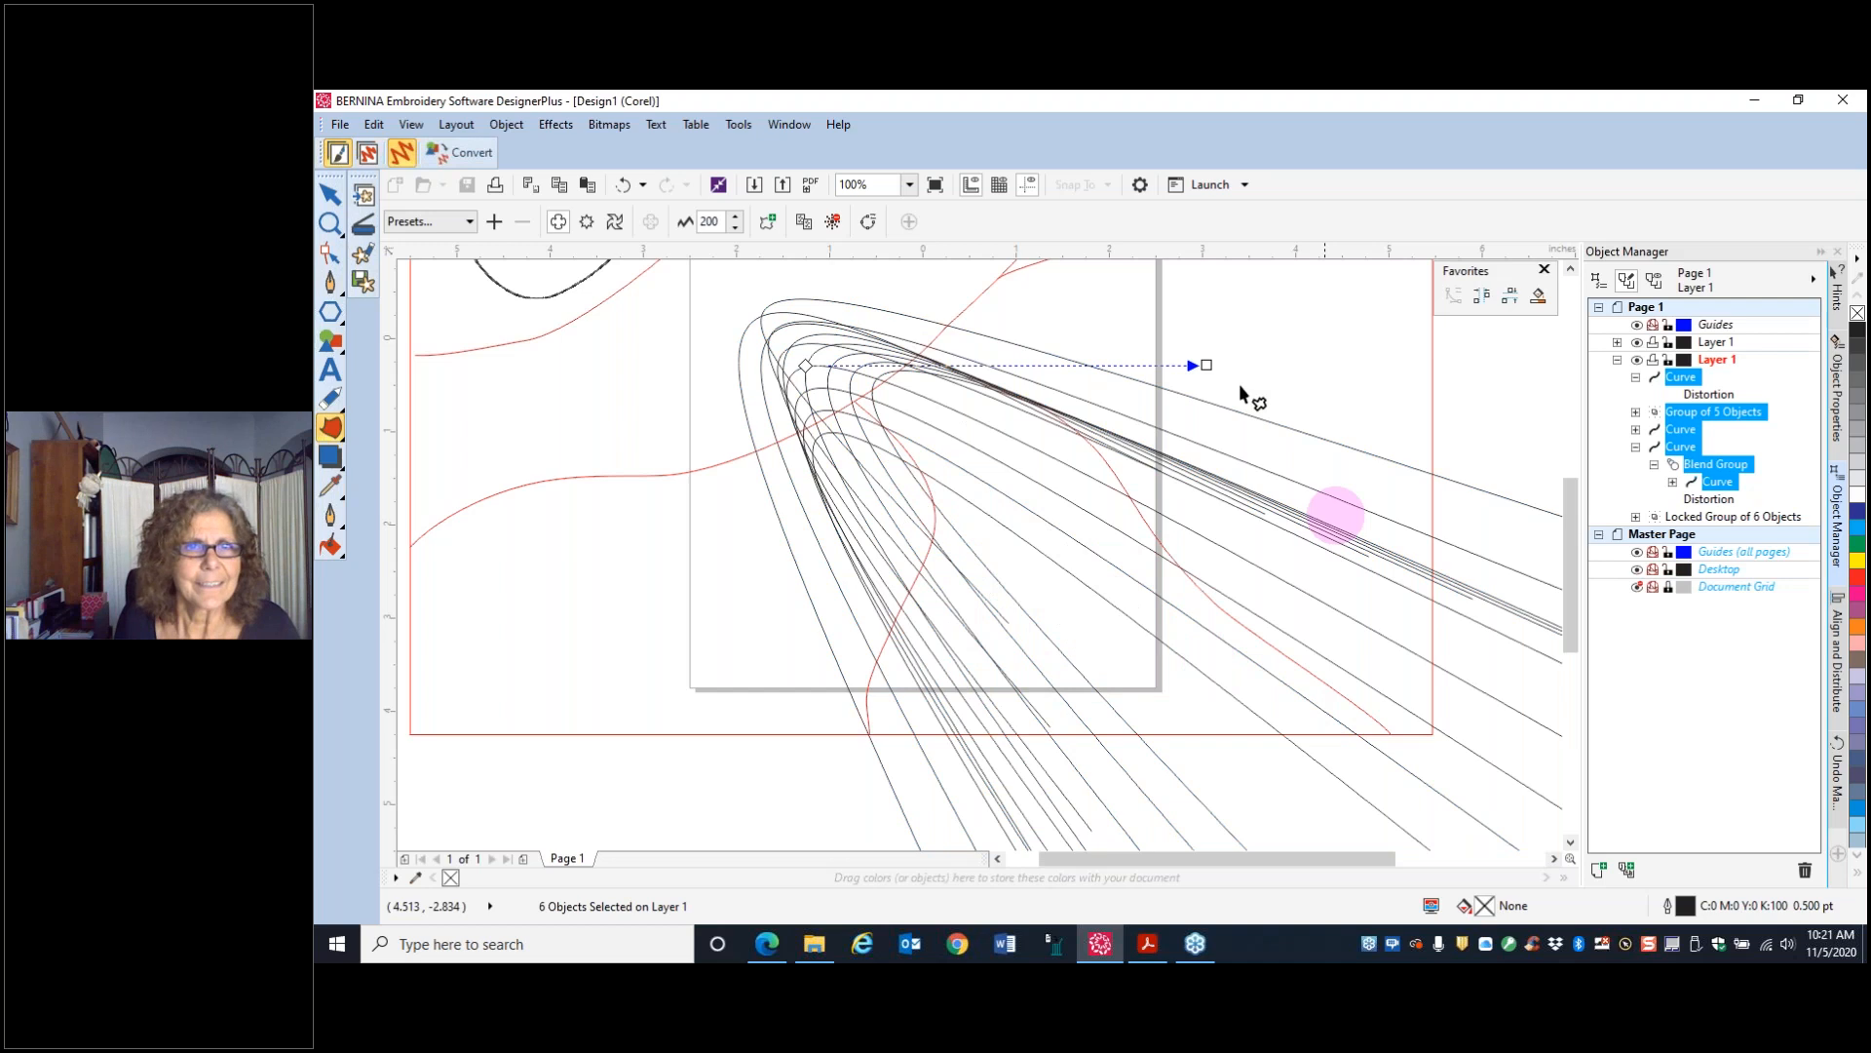
click(620, 185)
- Rotate the whole distorted grid about 17 degrees clockwise within the lower mat section
click(328, 196)
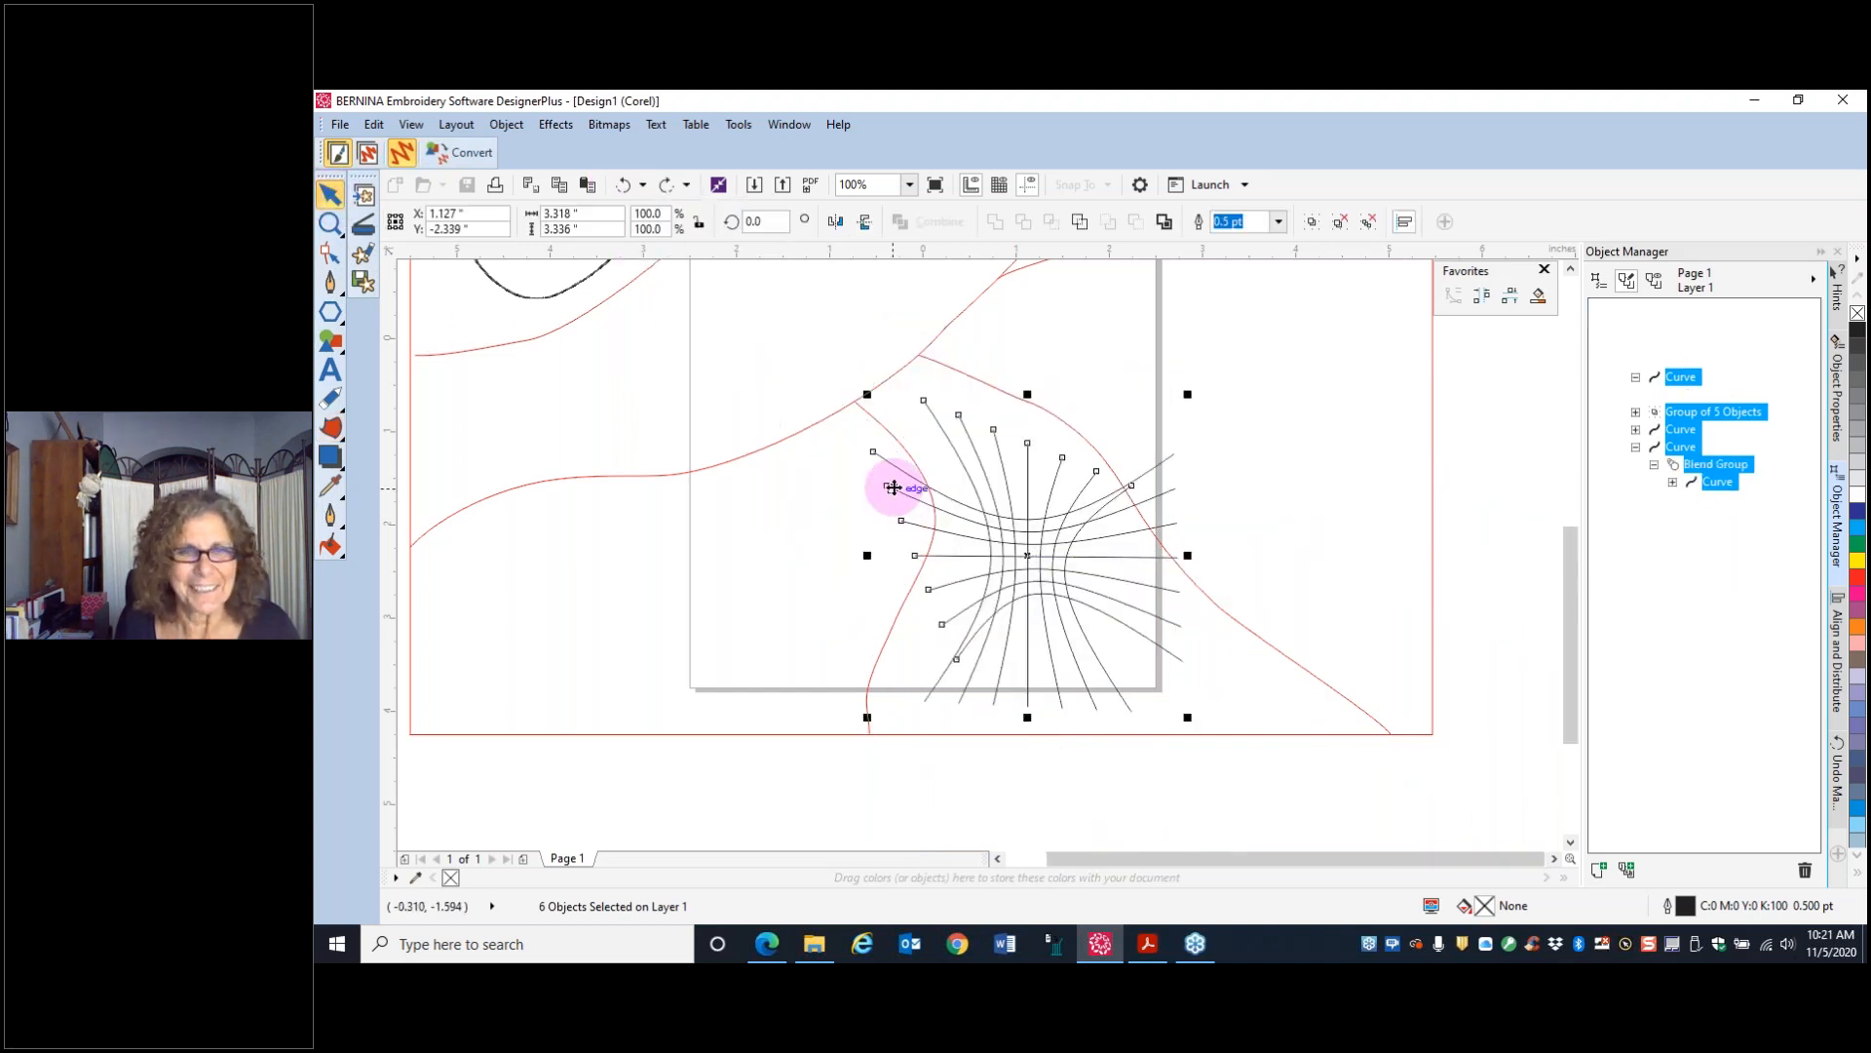
drag(799, 353, 1277, 765)
click(1032, 554)
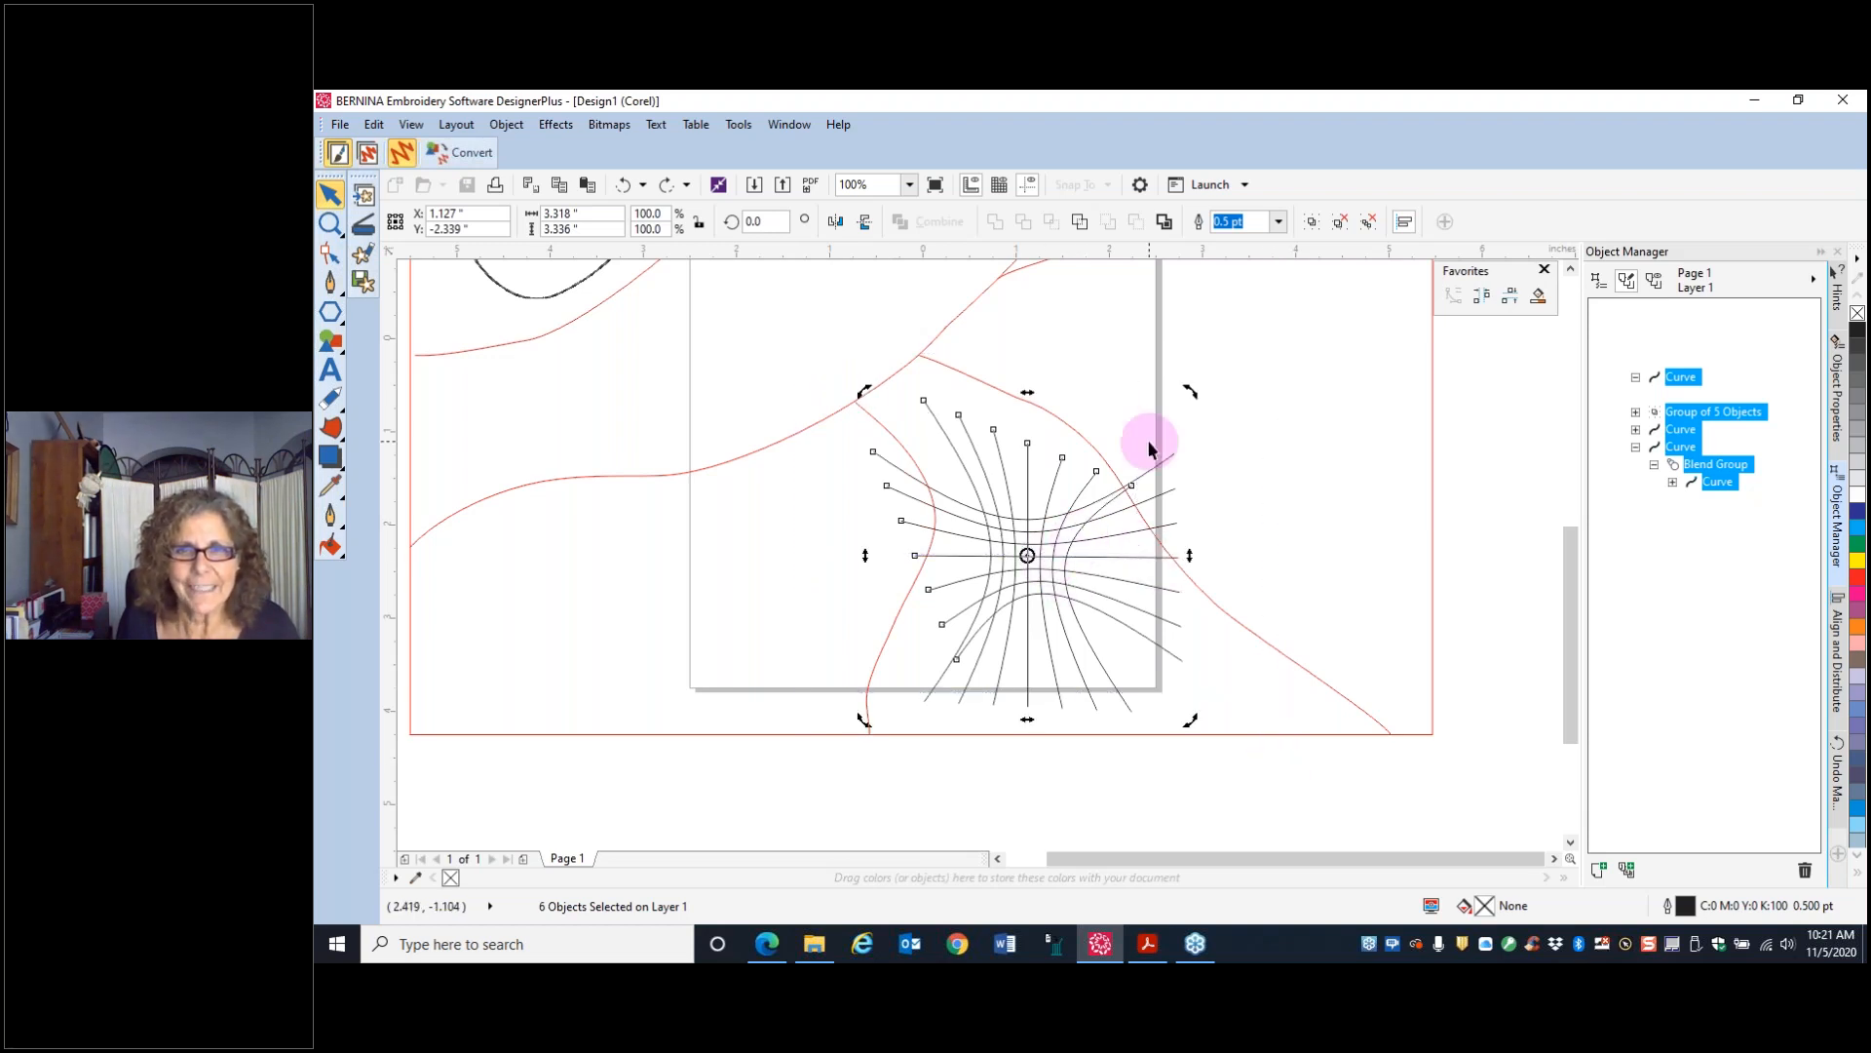
drag(1190, 393, 1230, 435)
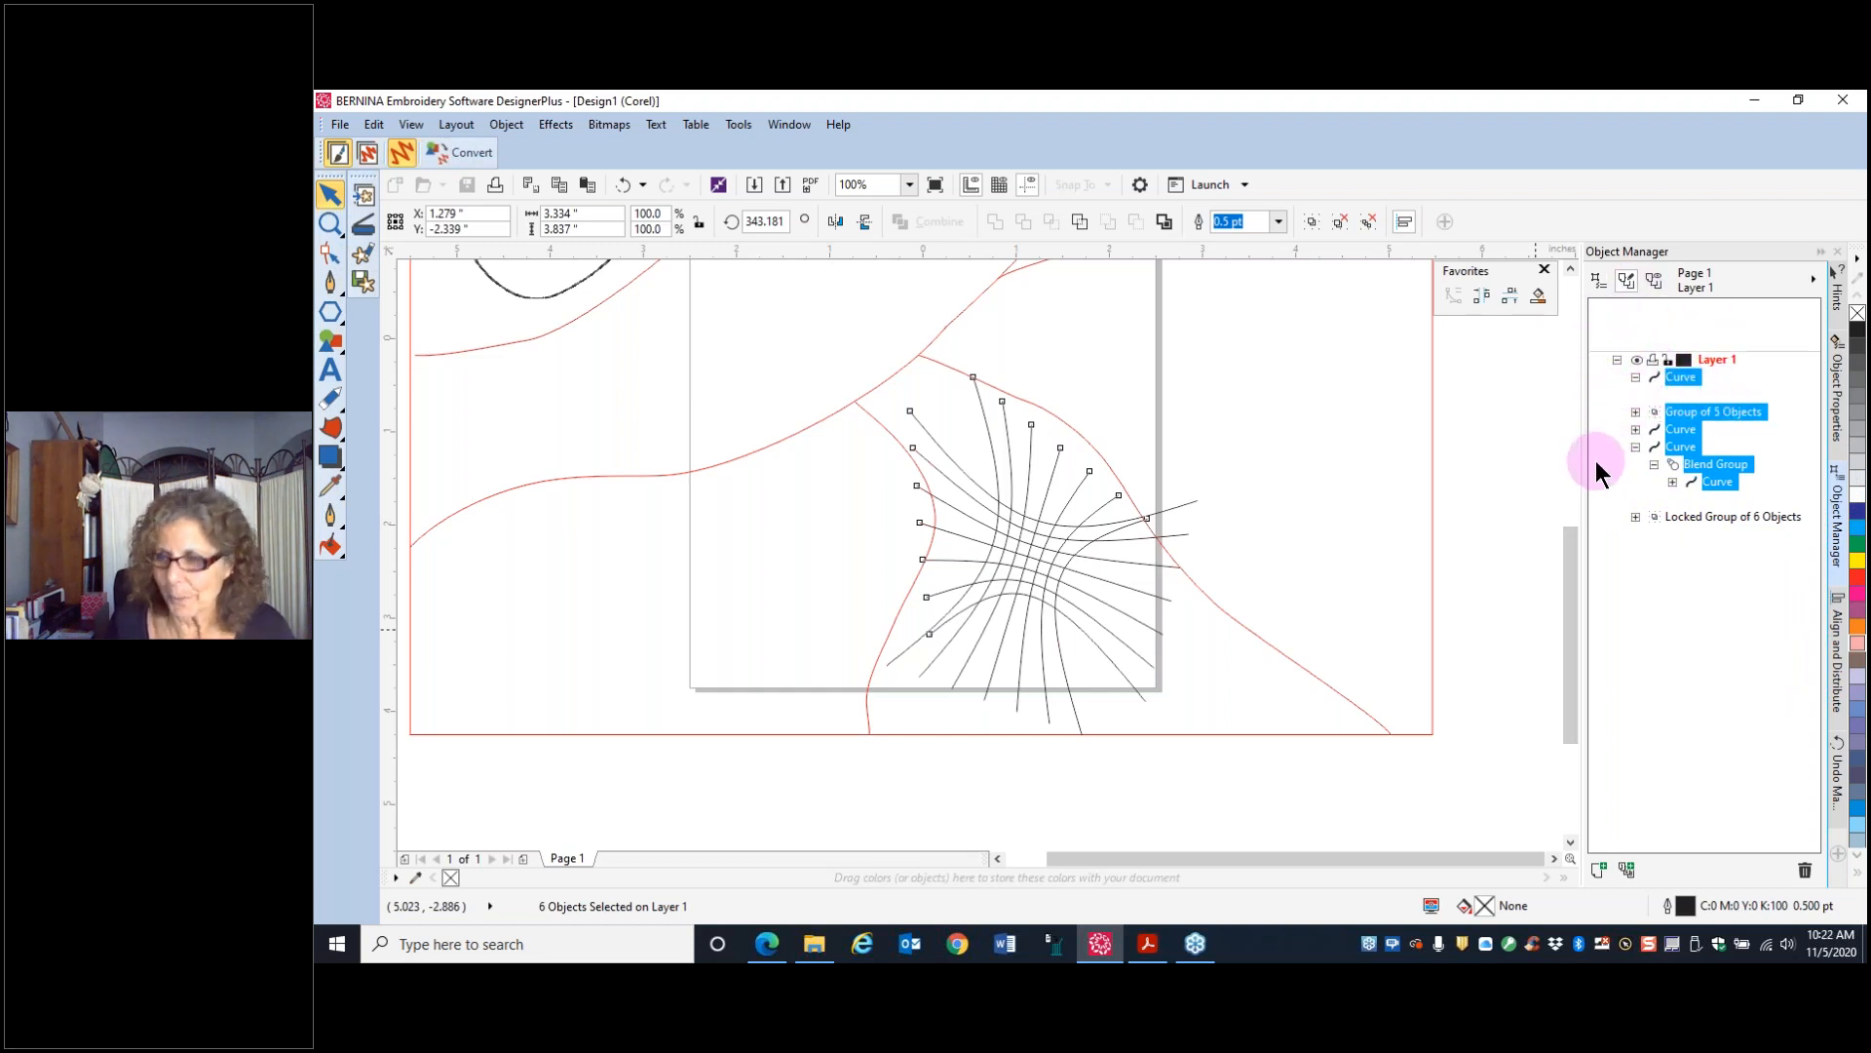
- Break the six selected grid objects apart and select only the upper group of five objects on Layer 1
right_click(1705, 466)
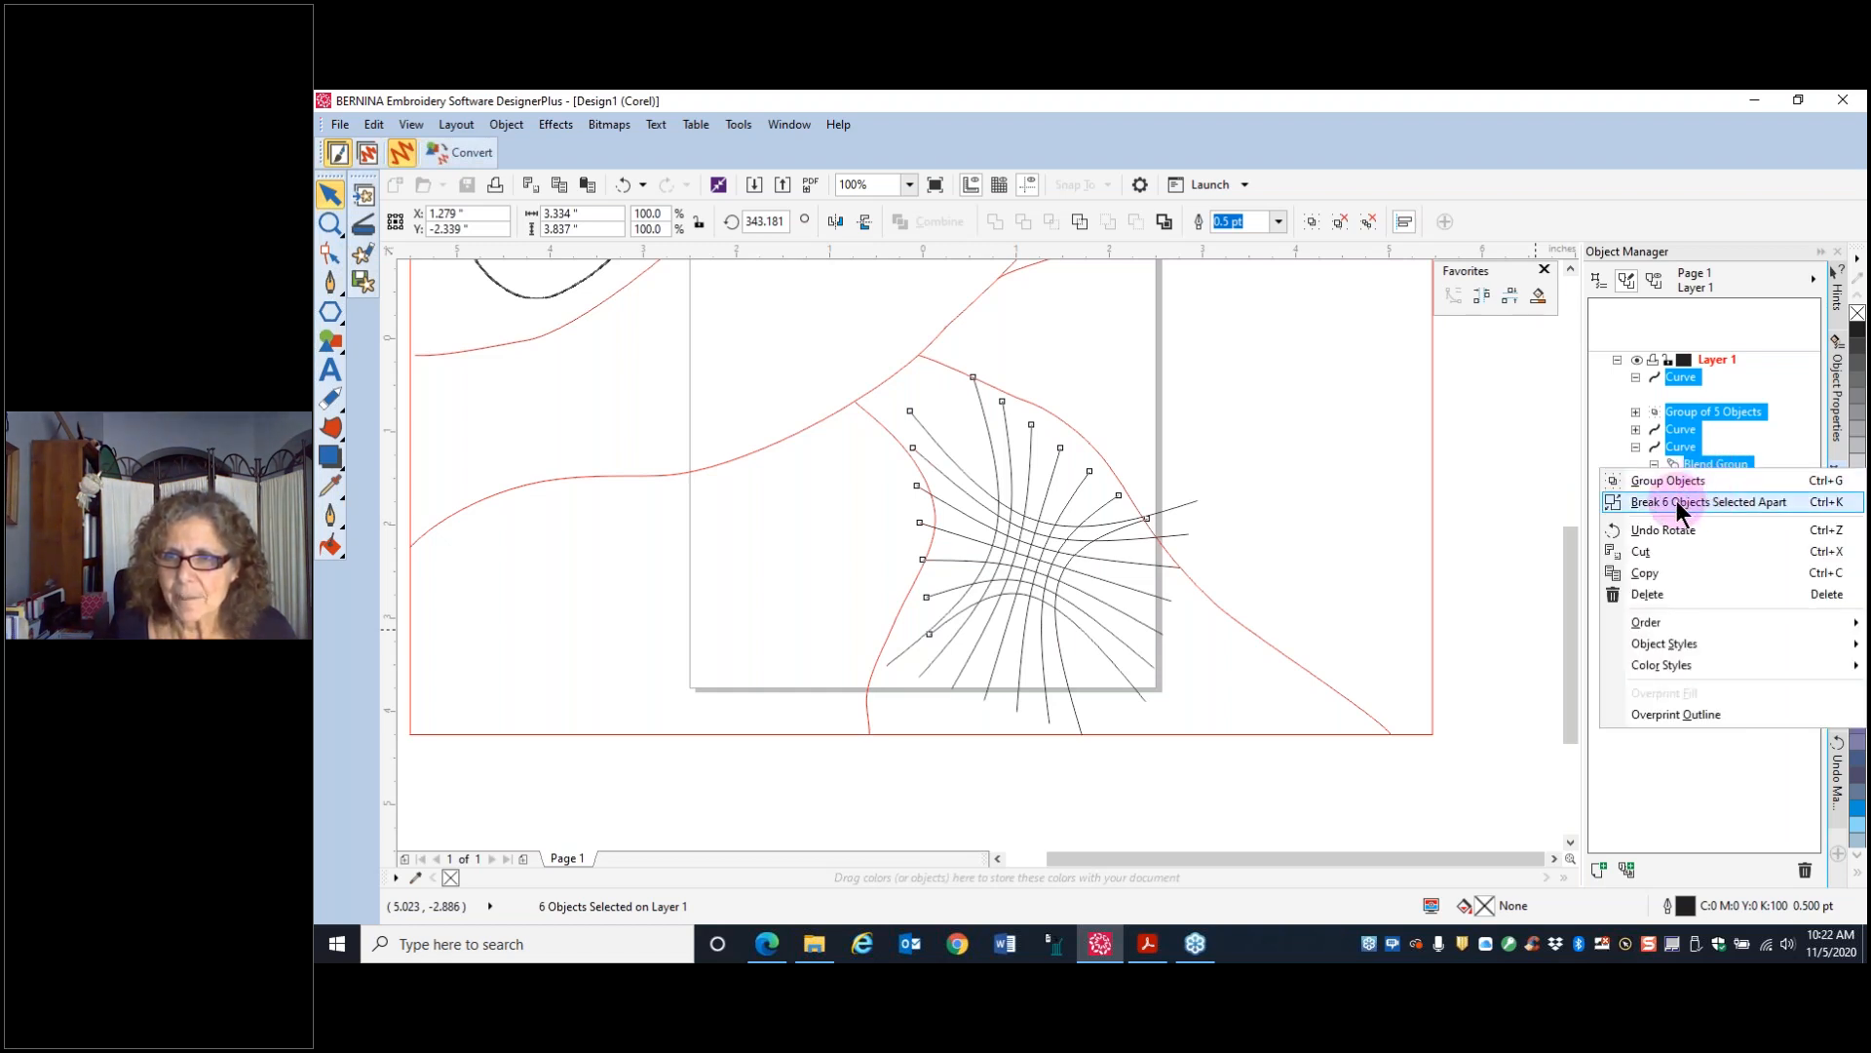
click(1679, 507)
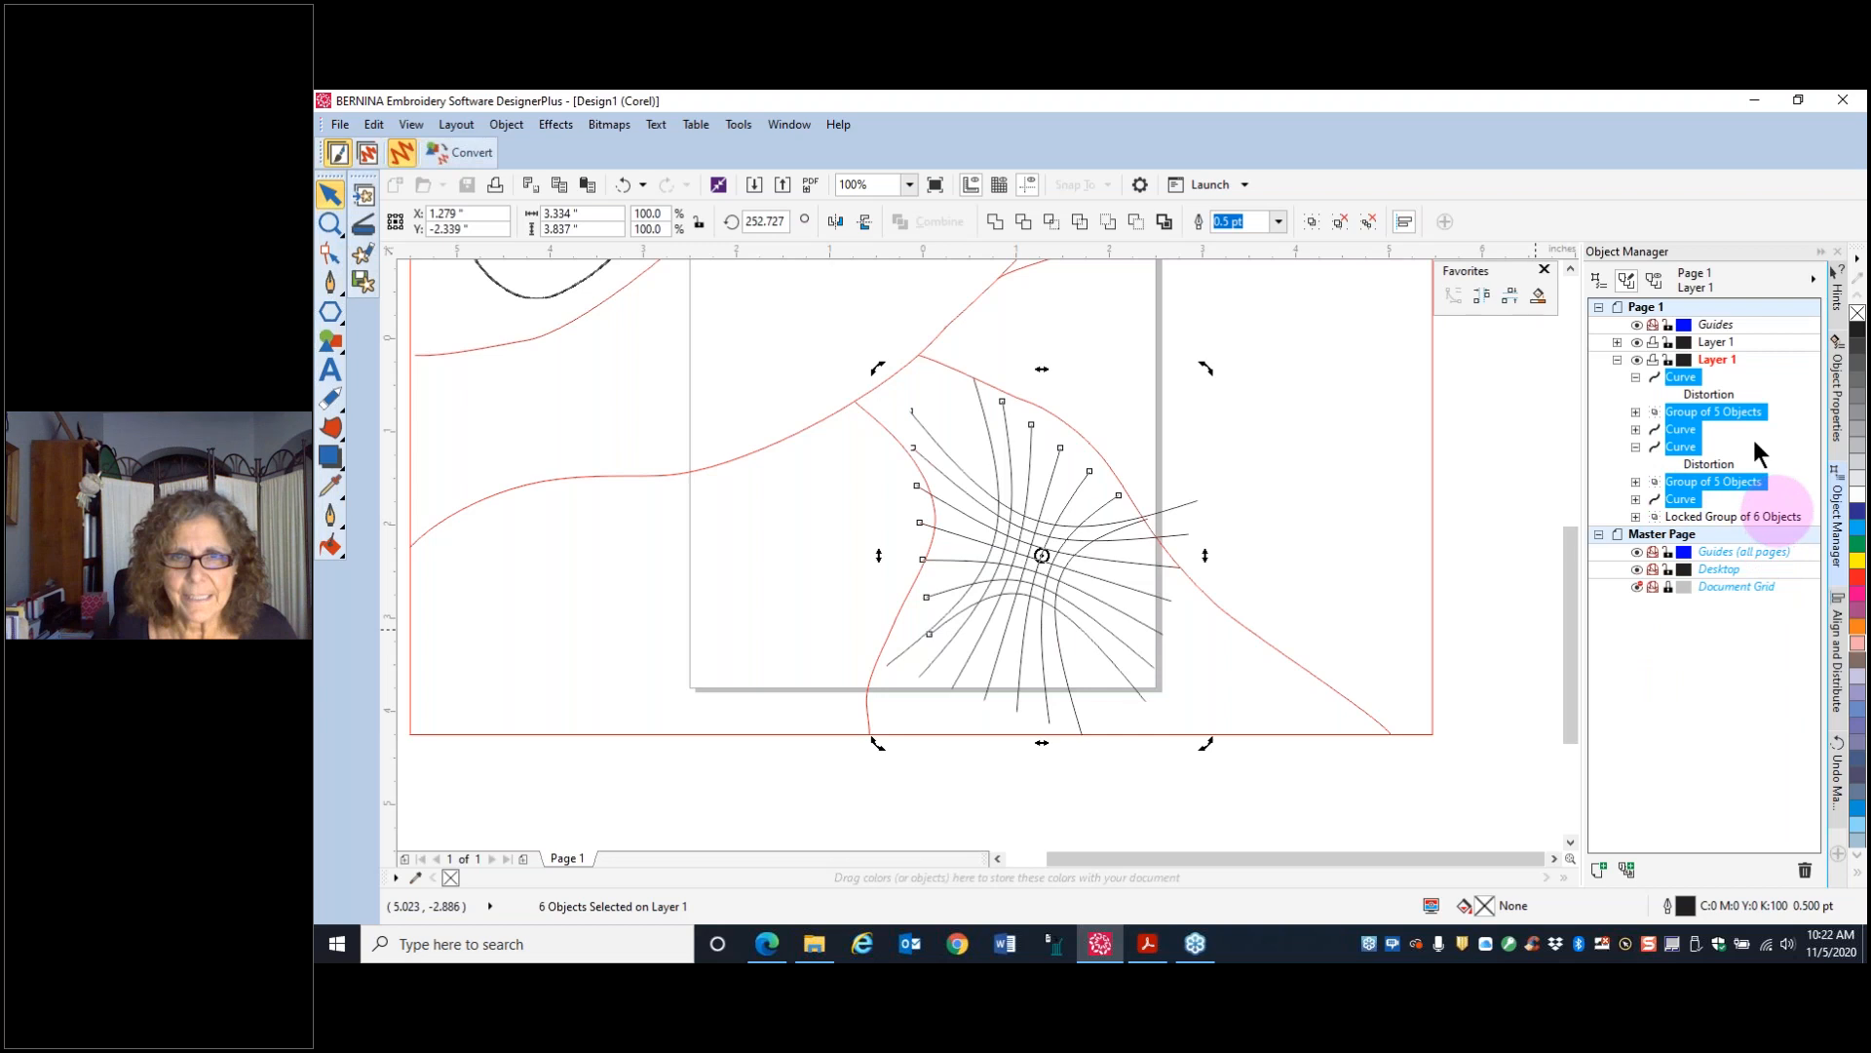
right_click(1699, 412)
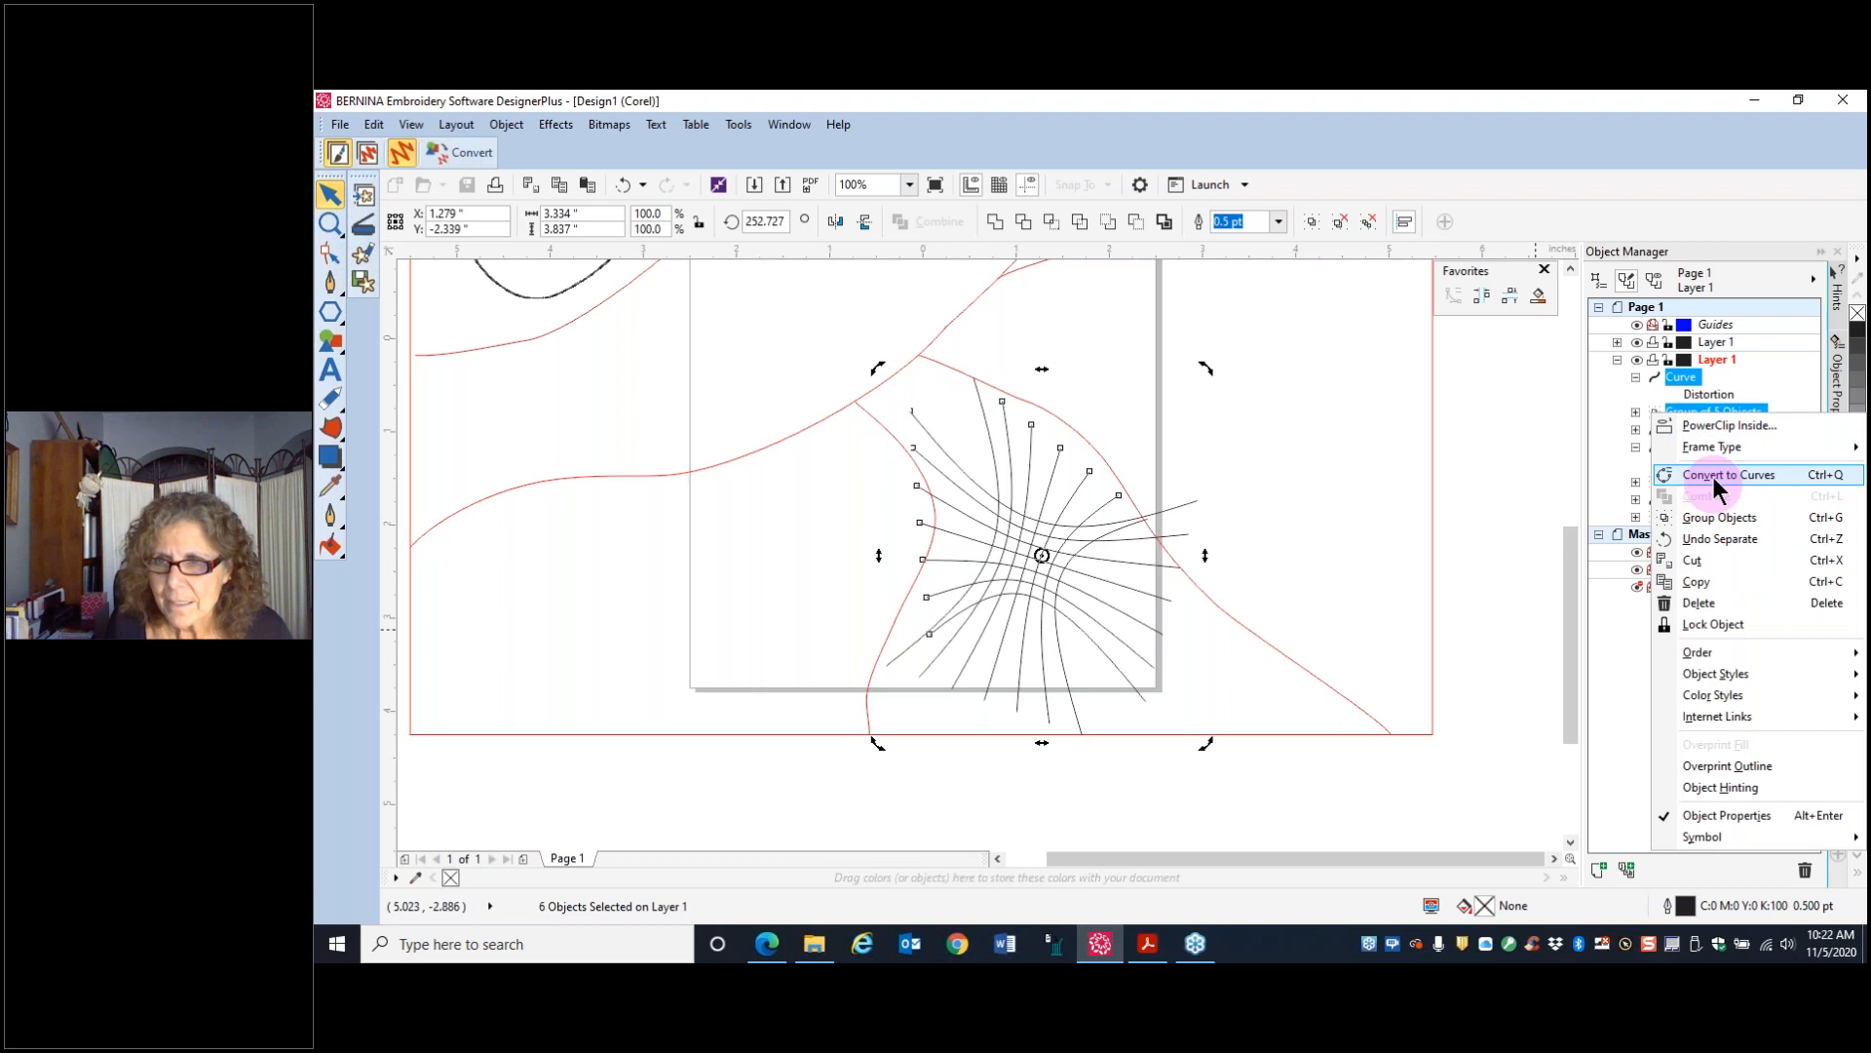
click(1688, 410)
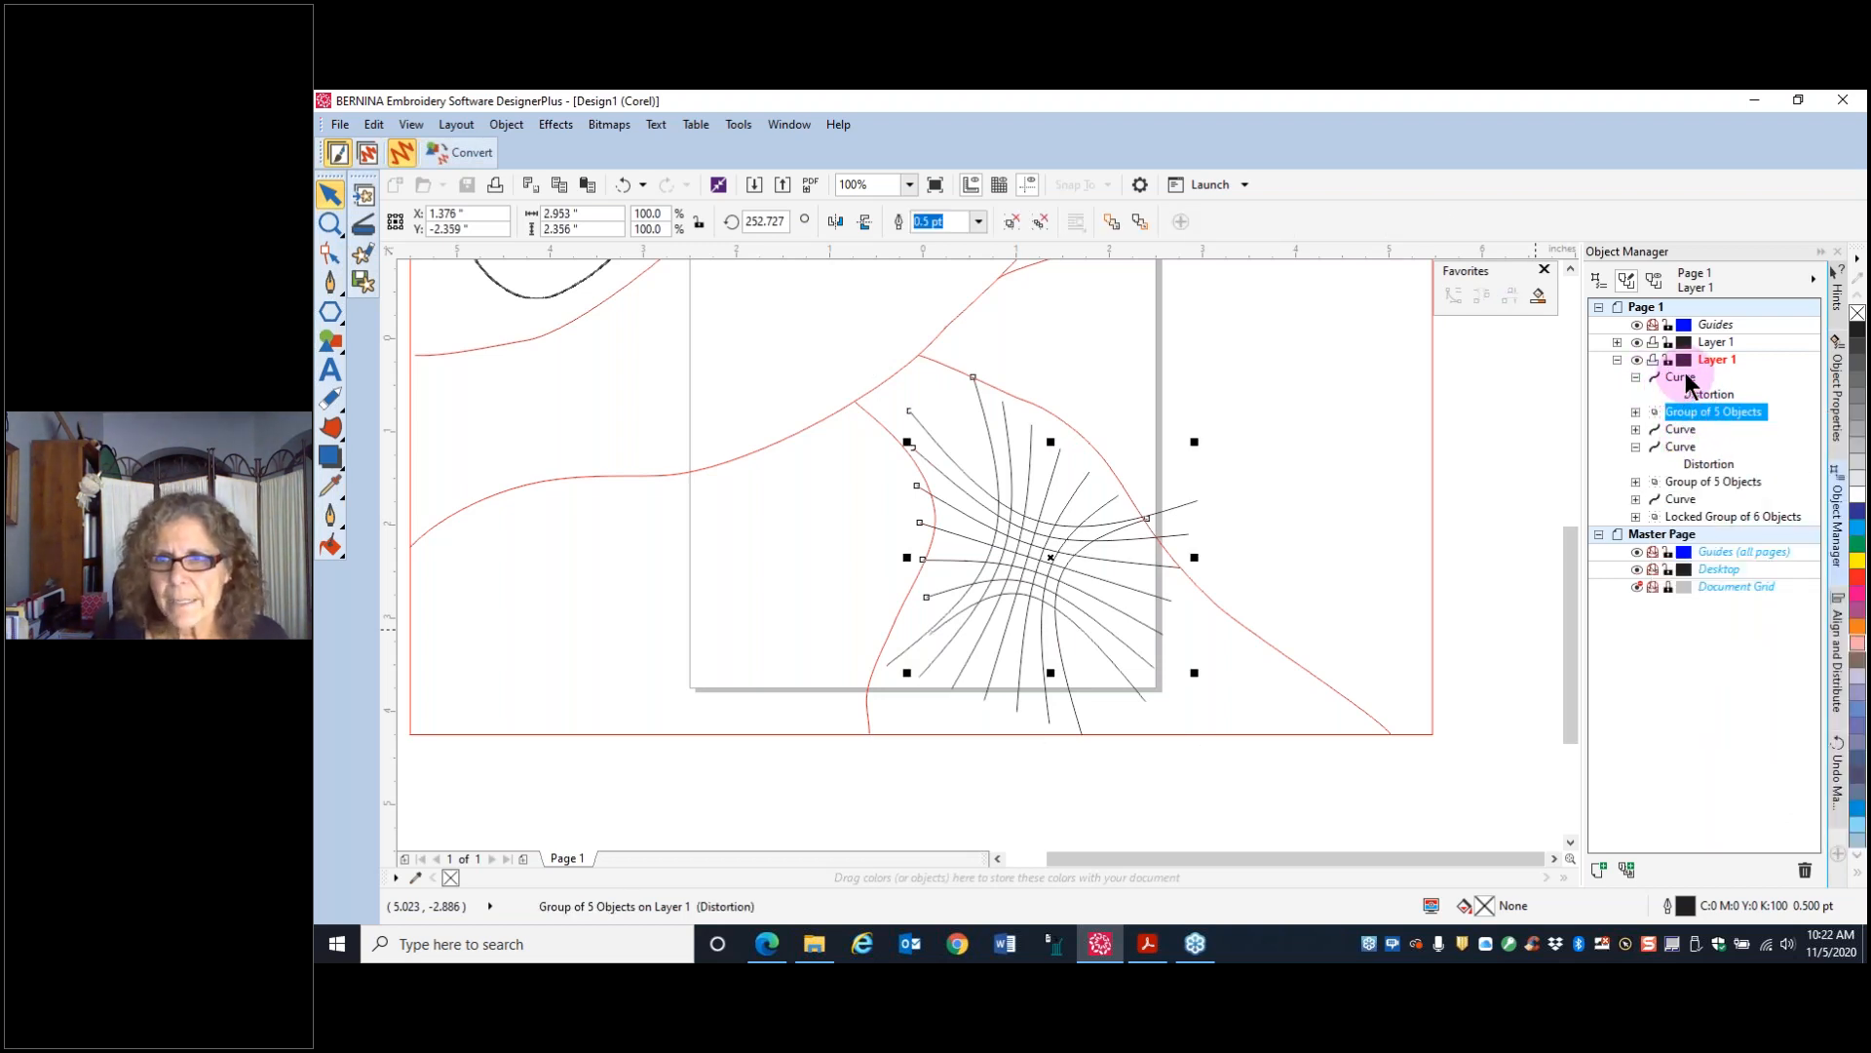
- Try to convert the distorted grid's four outer curves and two groups of five objects to embroidery stitches, and undo the conversion
click(1687, 375)
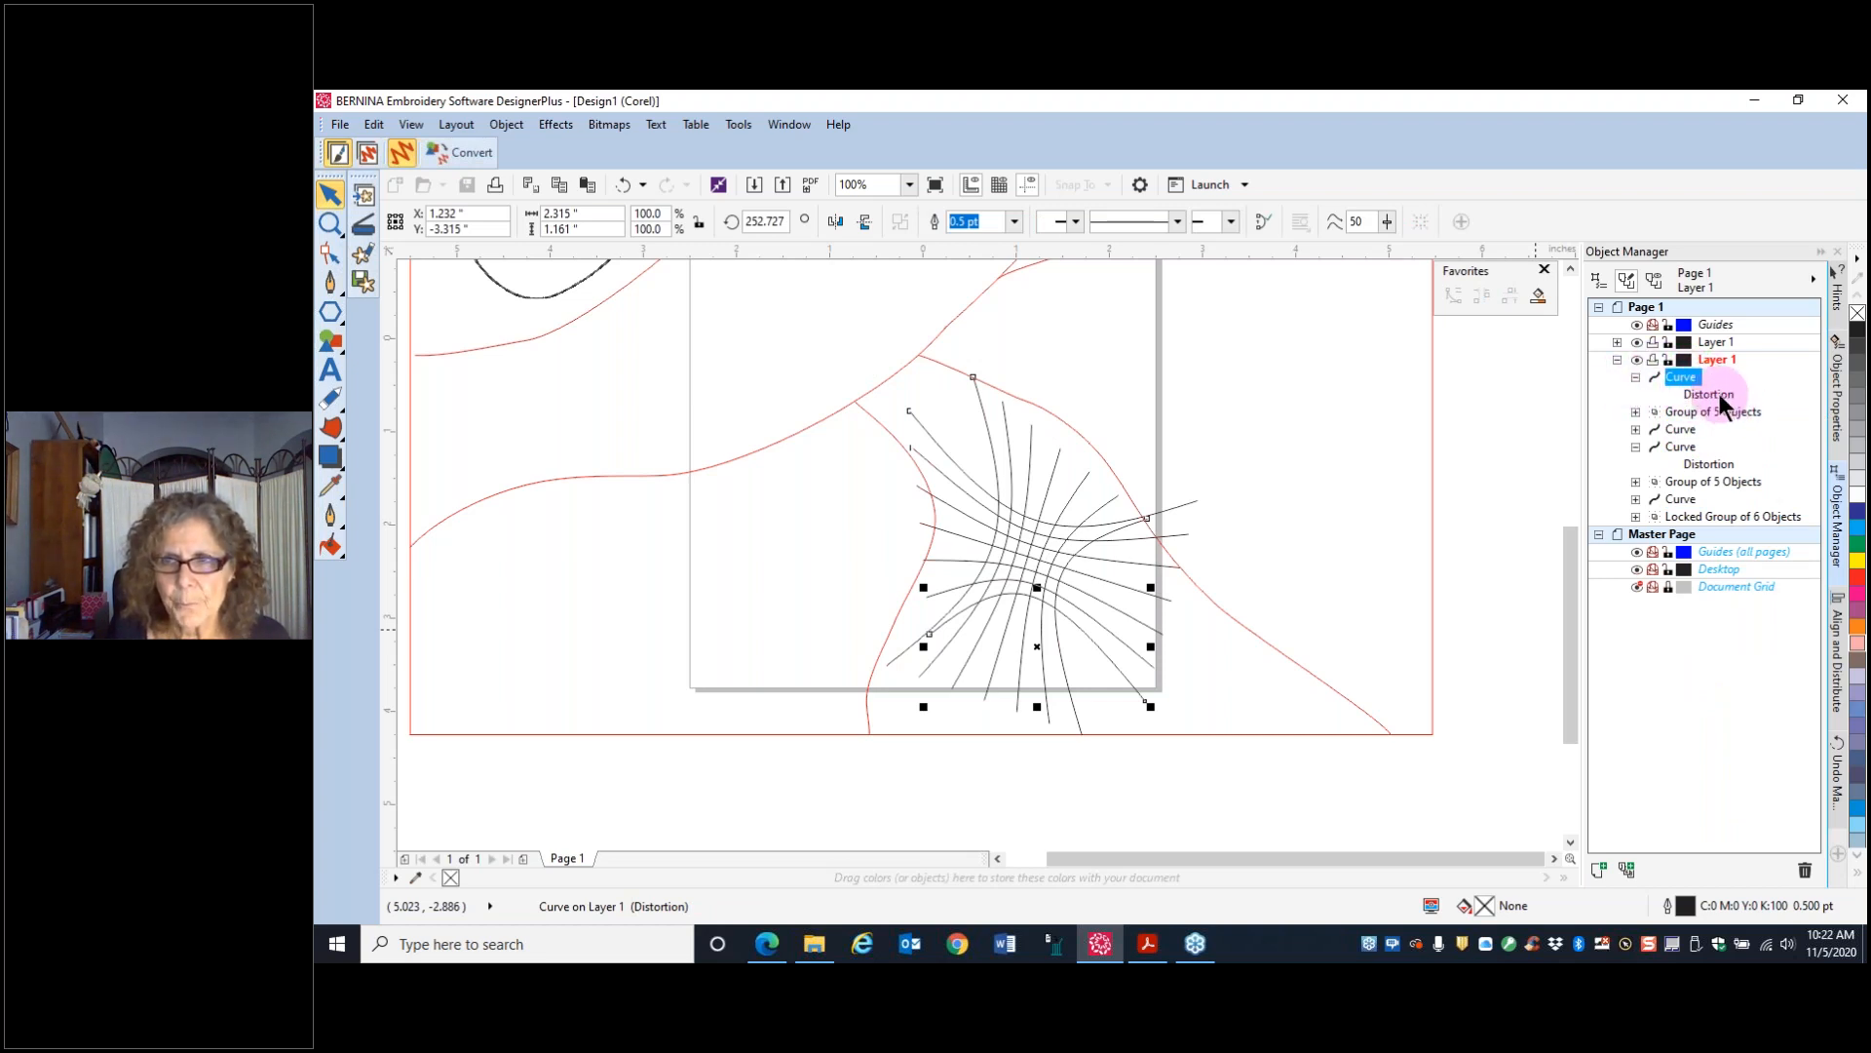
click(1684, 410)
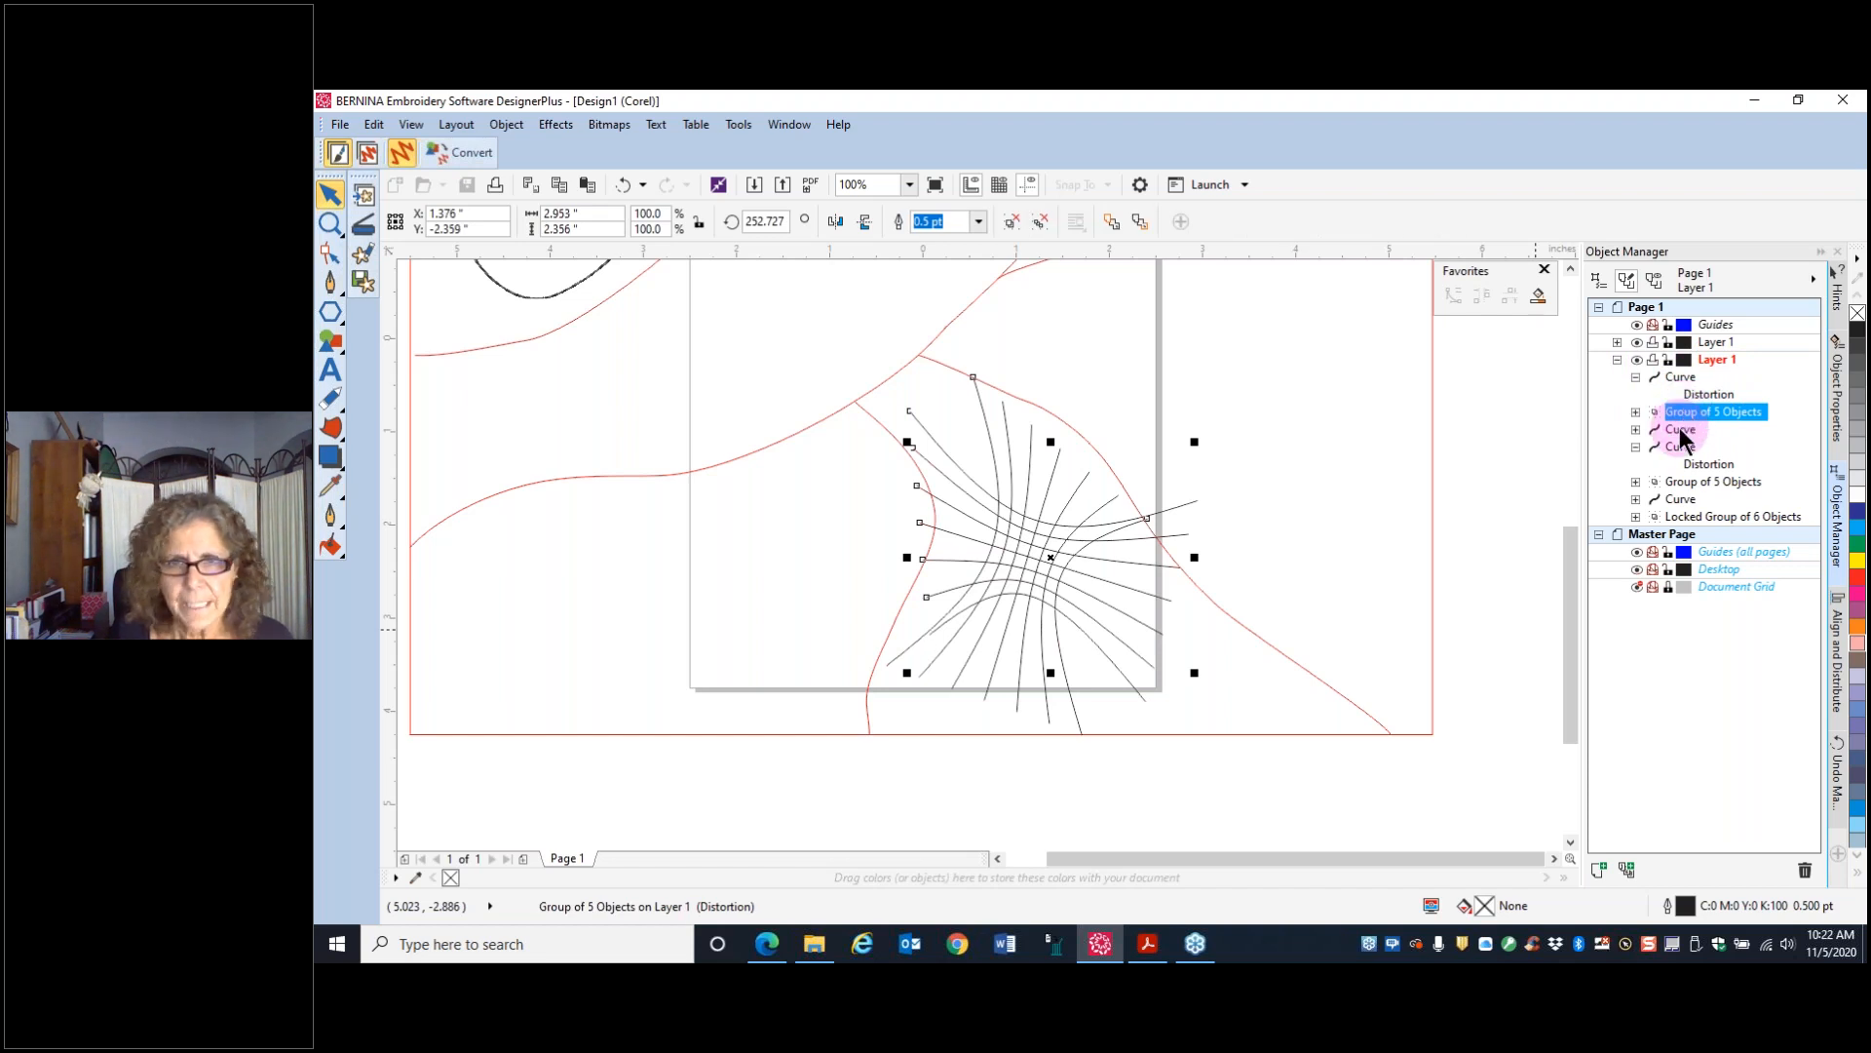
click(1681, 430)
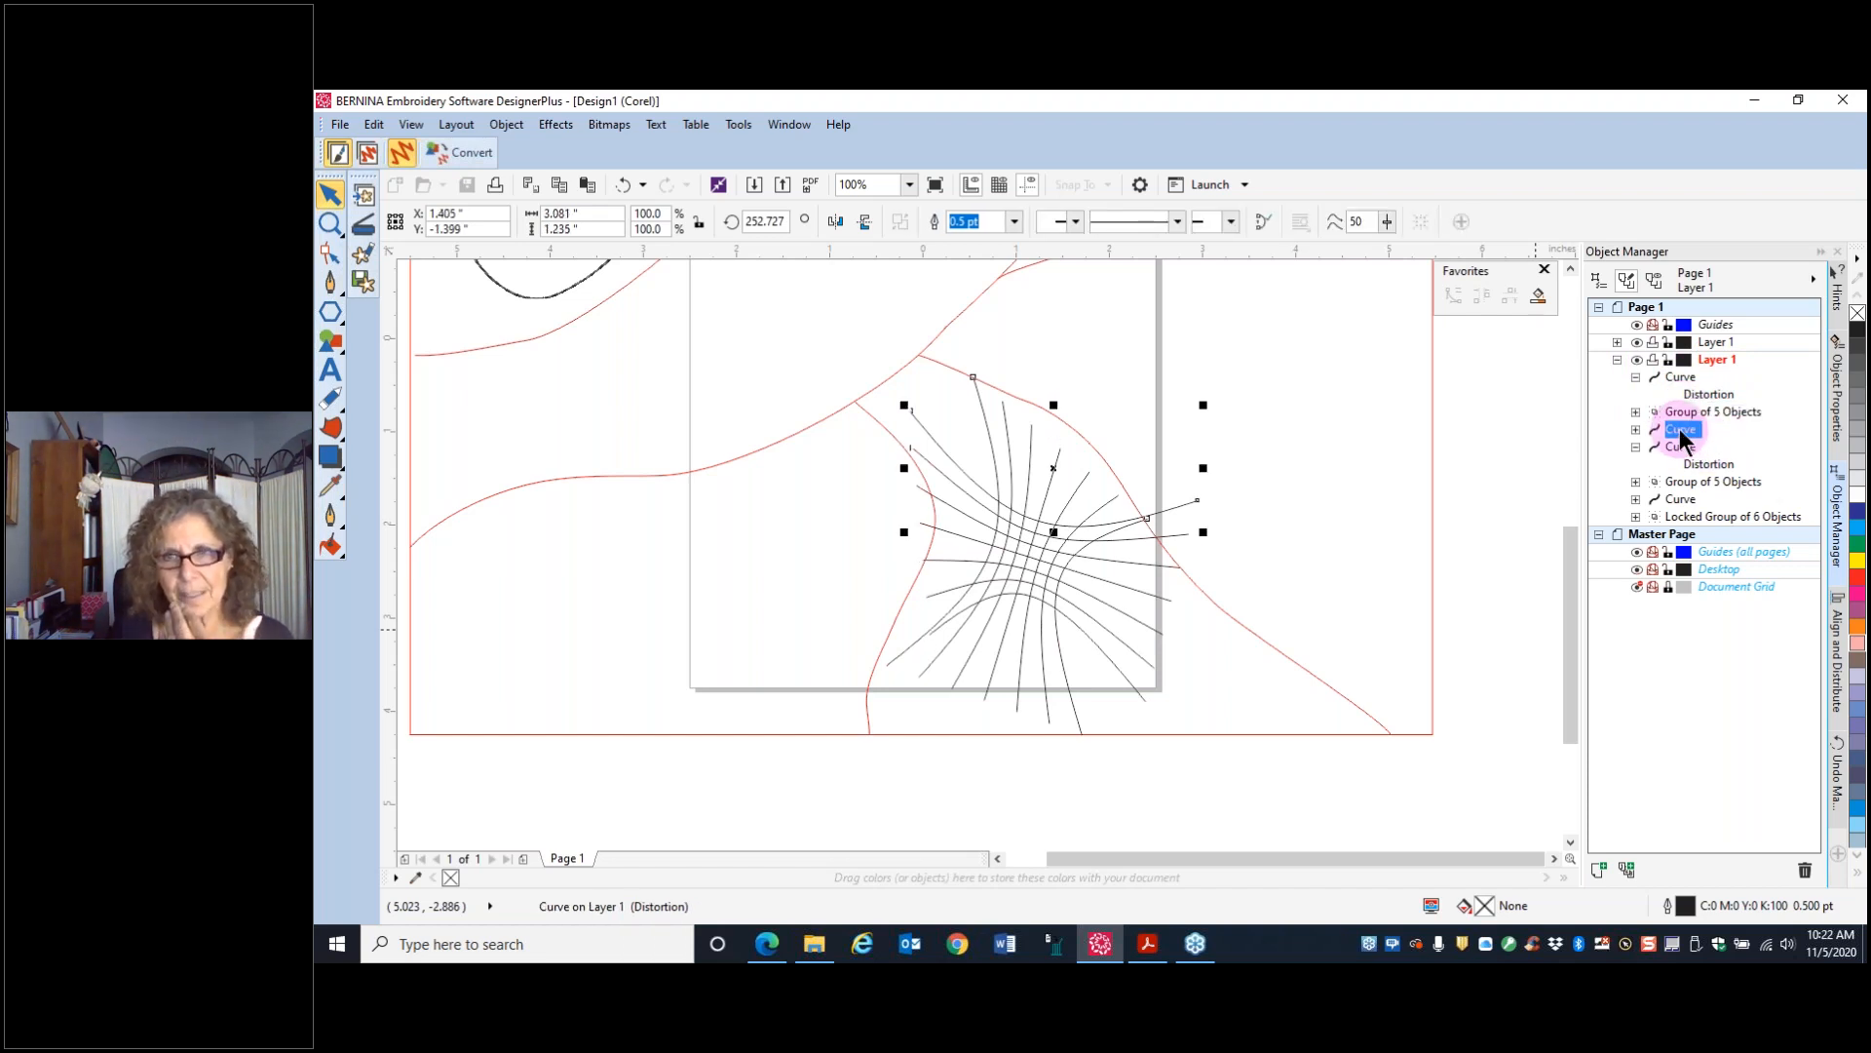
click(1684, 445)
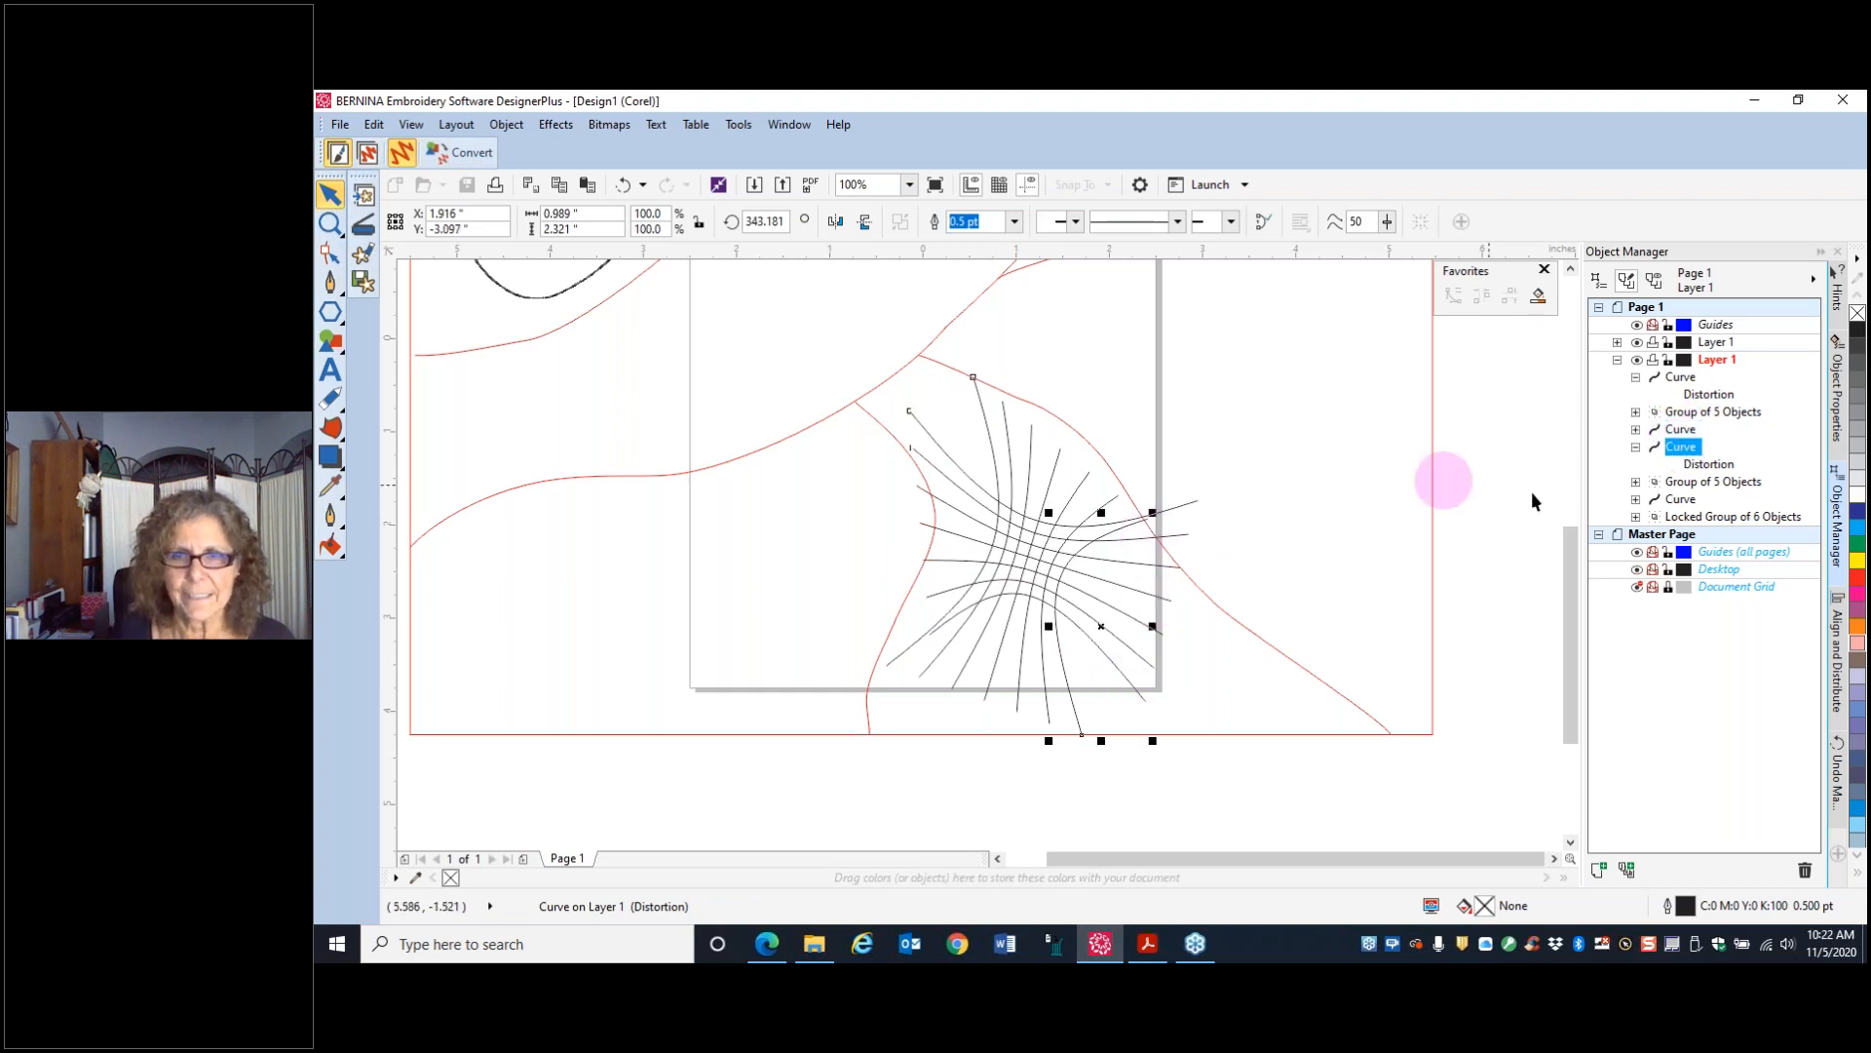
click(1701, 480)
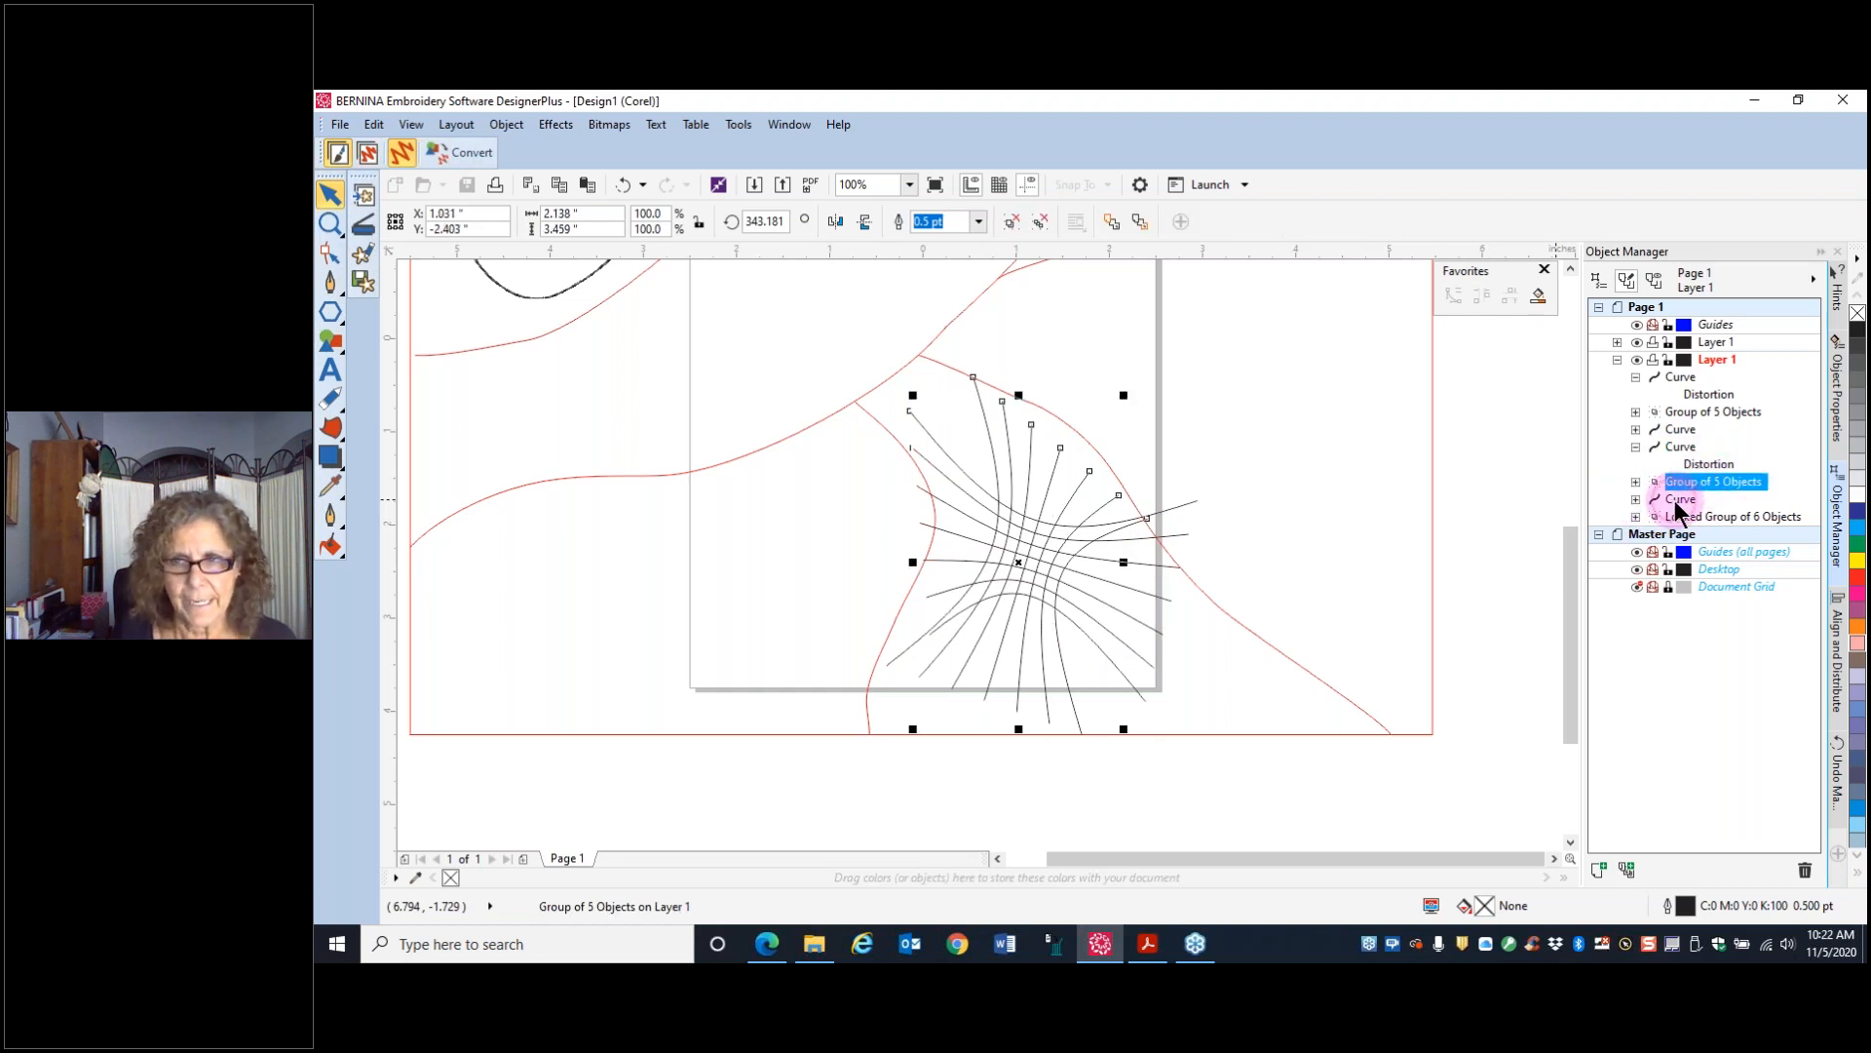
click(1674, 500)
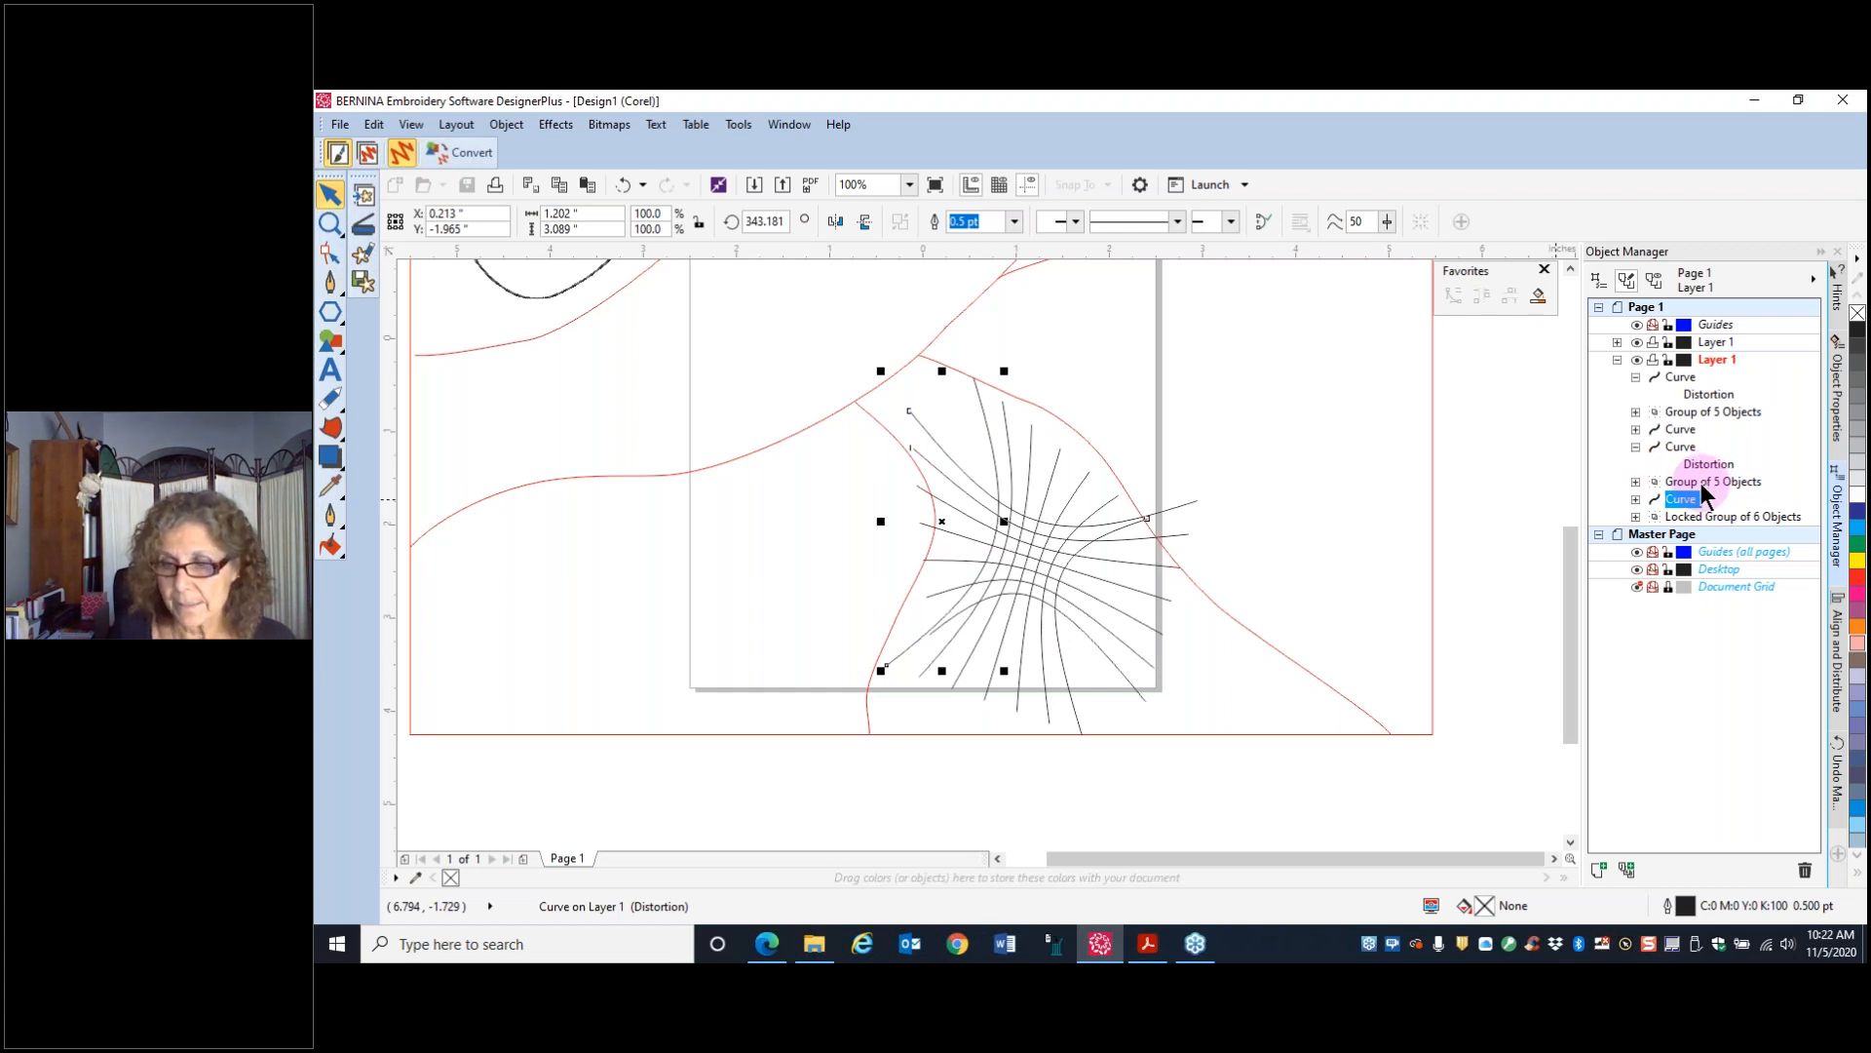
ctrl+click(1700, 483)
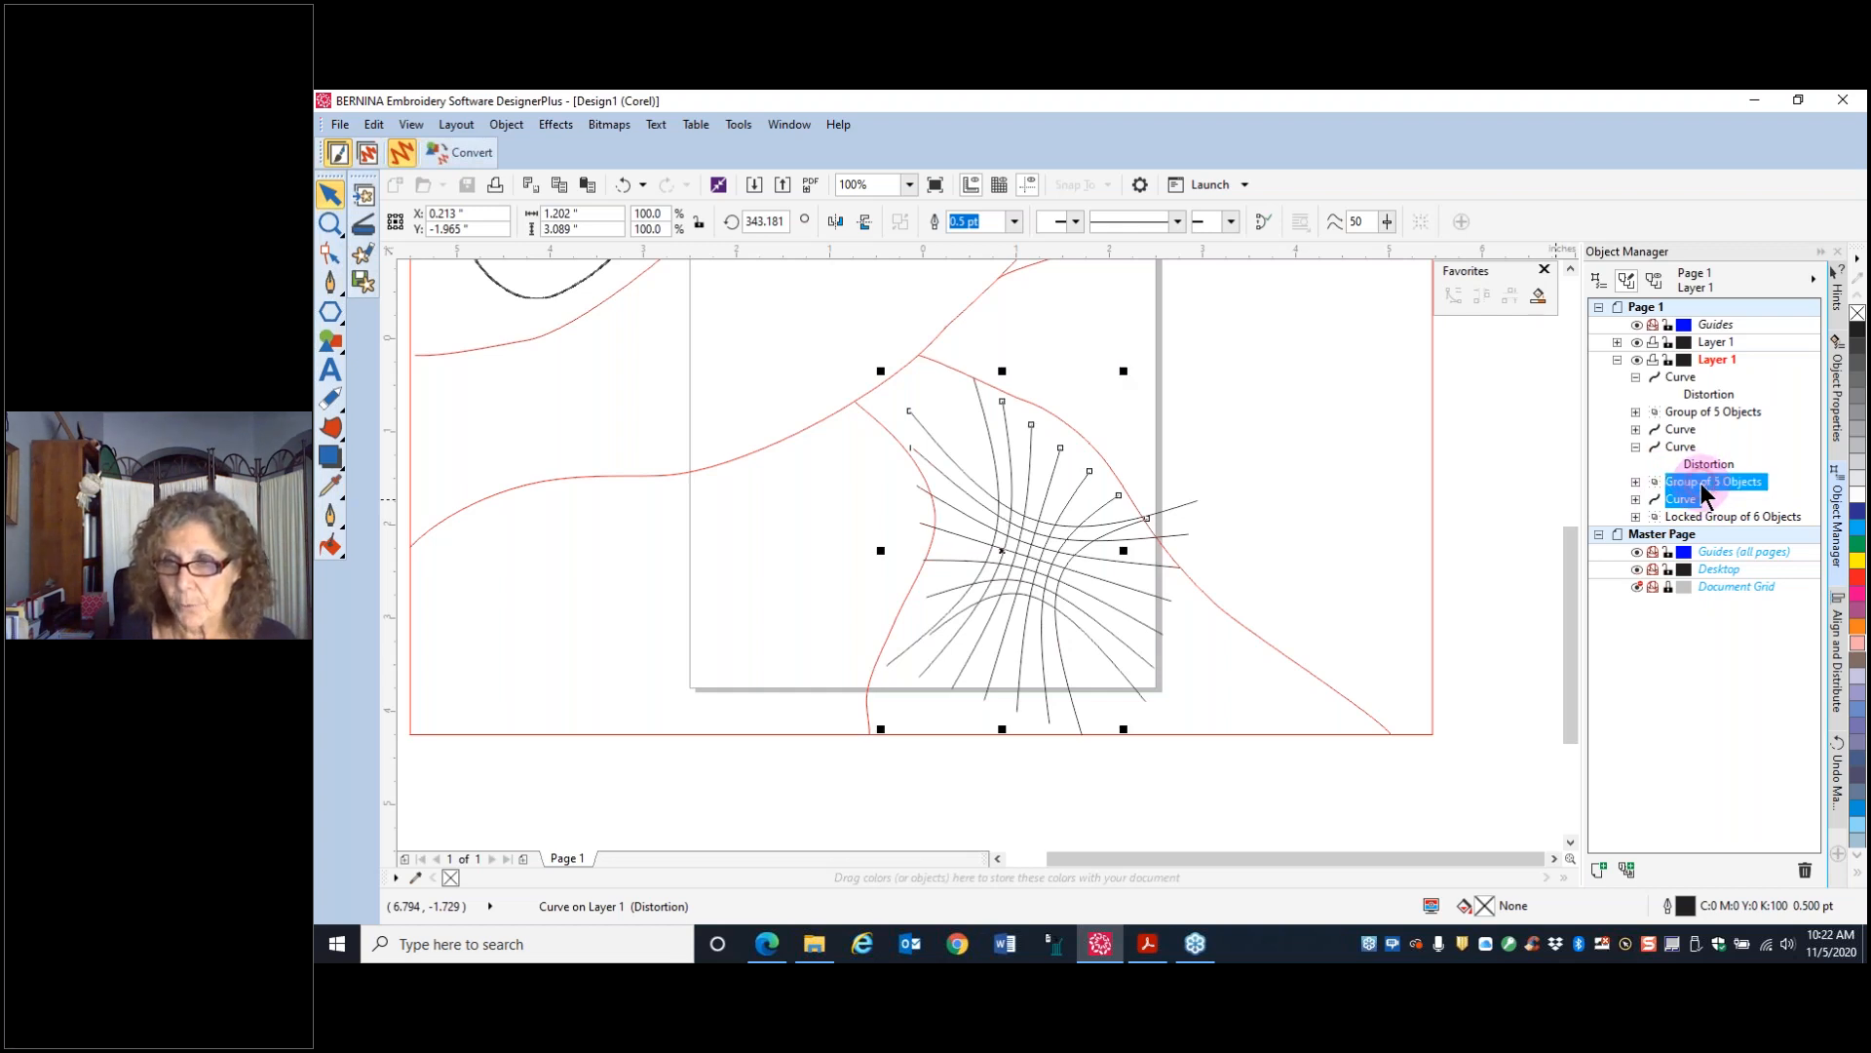
ctrl+click(1679, 429)
ctrl+click(1678, 415)
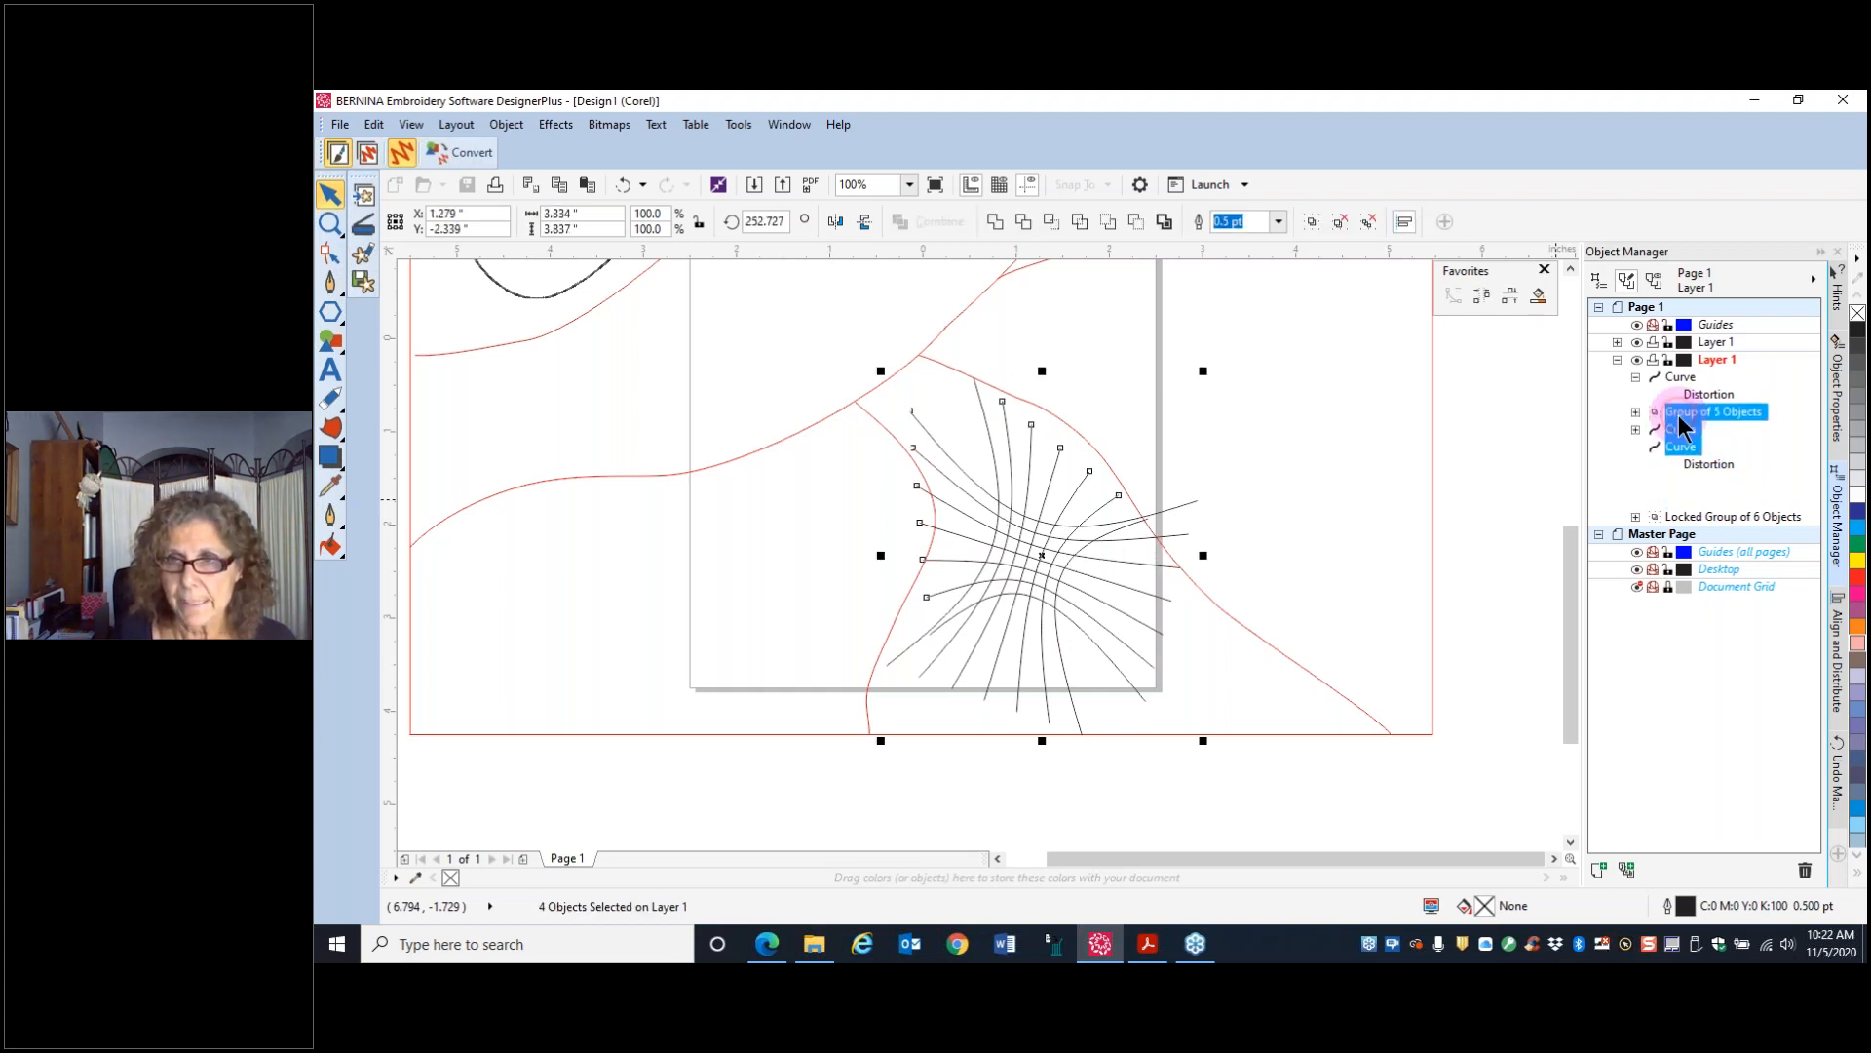
ctrl+click(1675, 379)
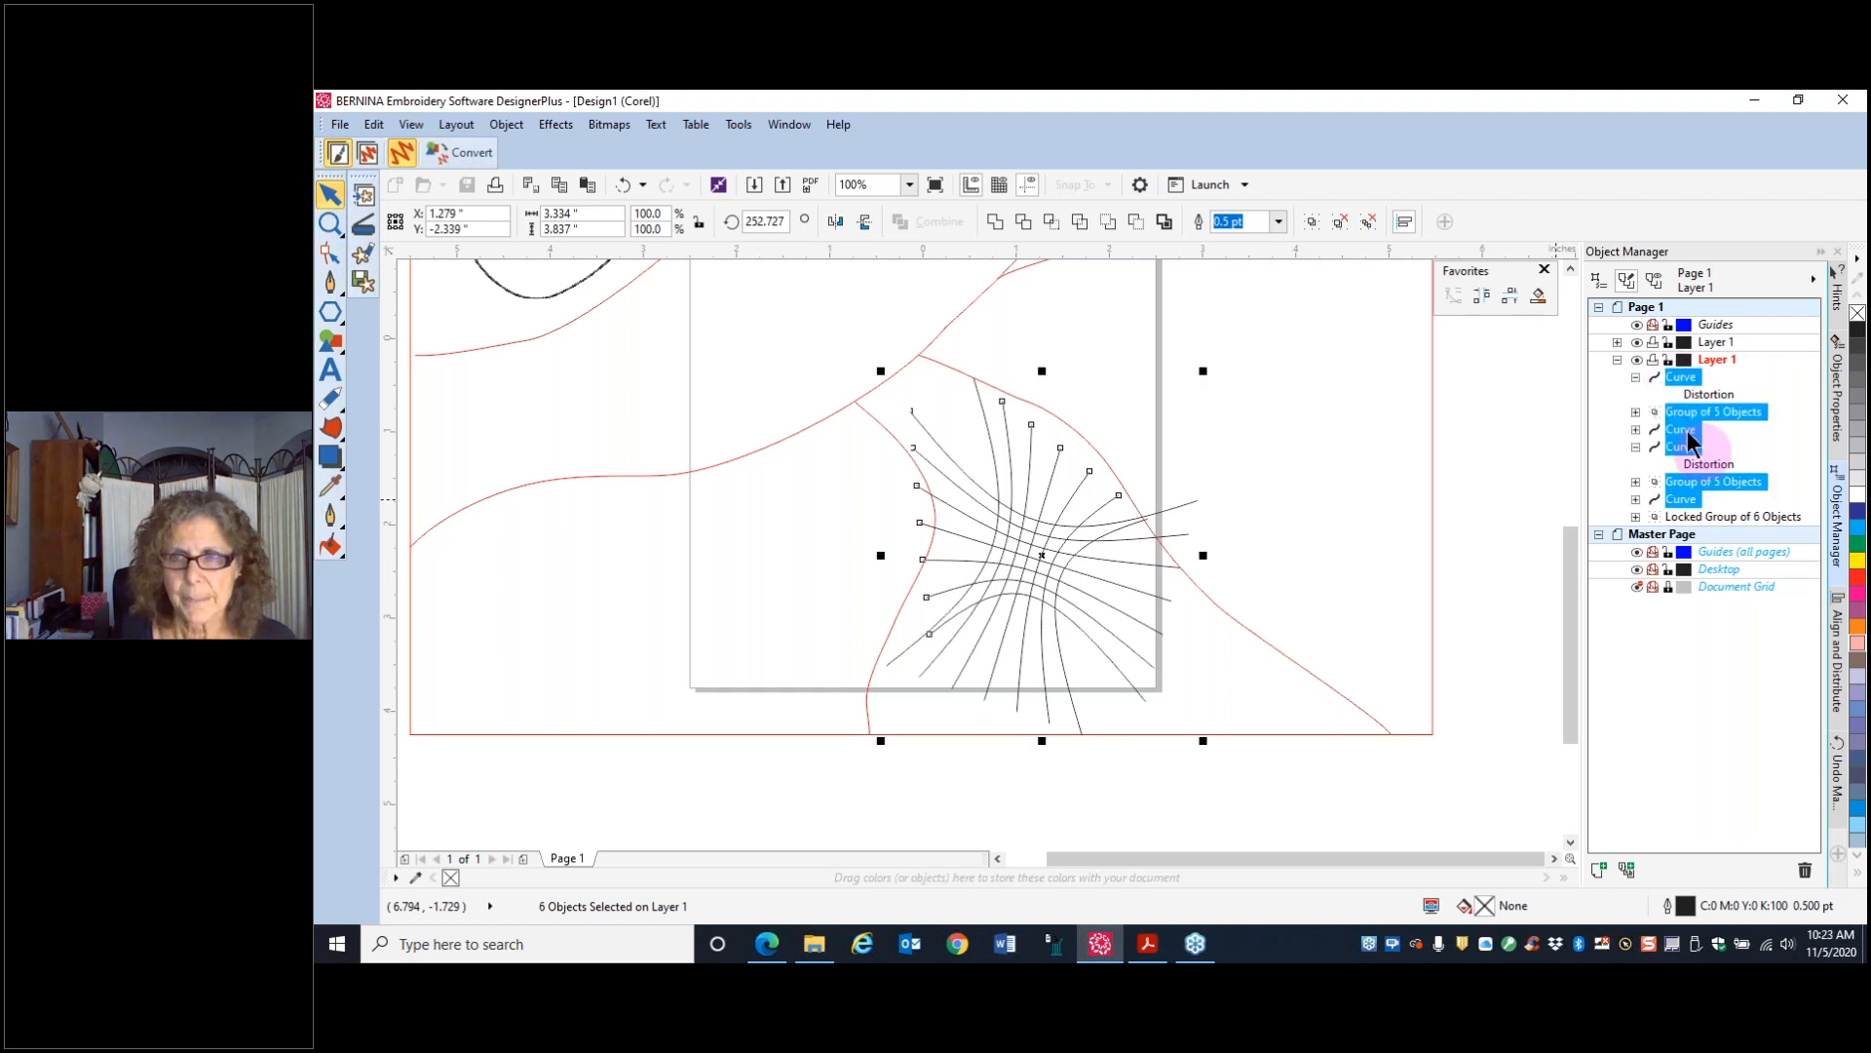
click(476, 154)
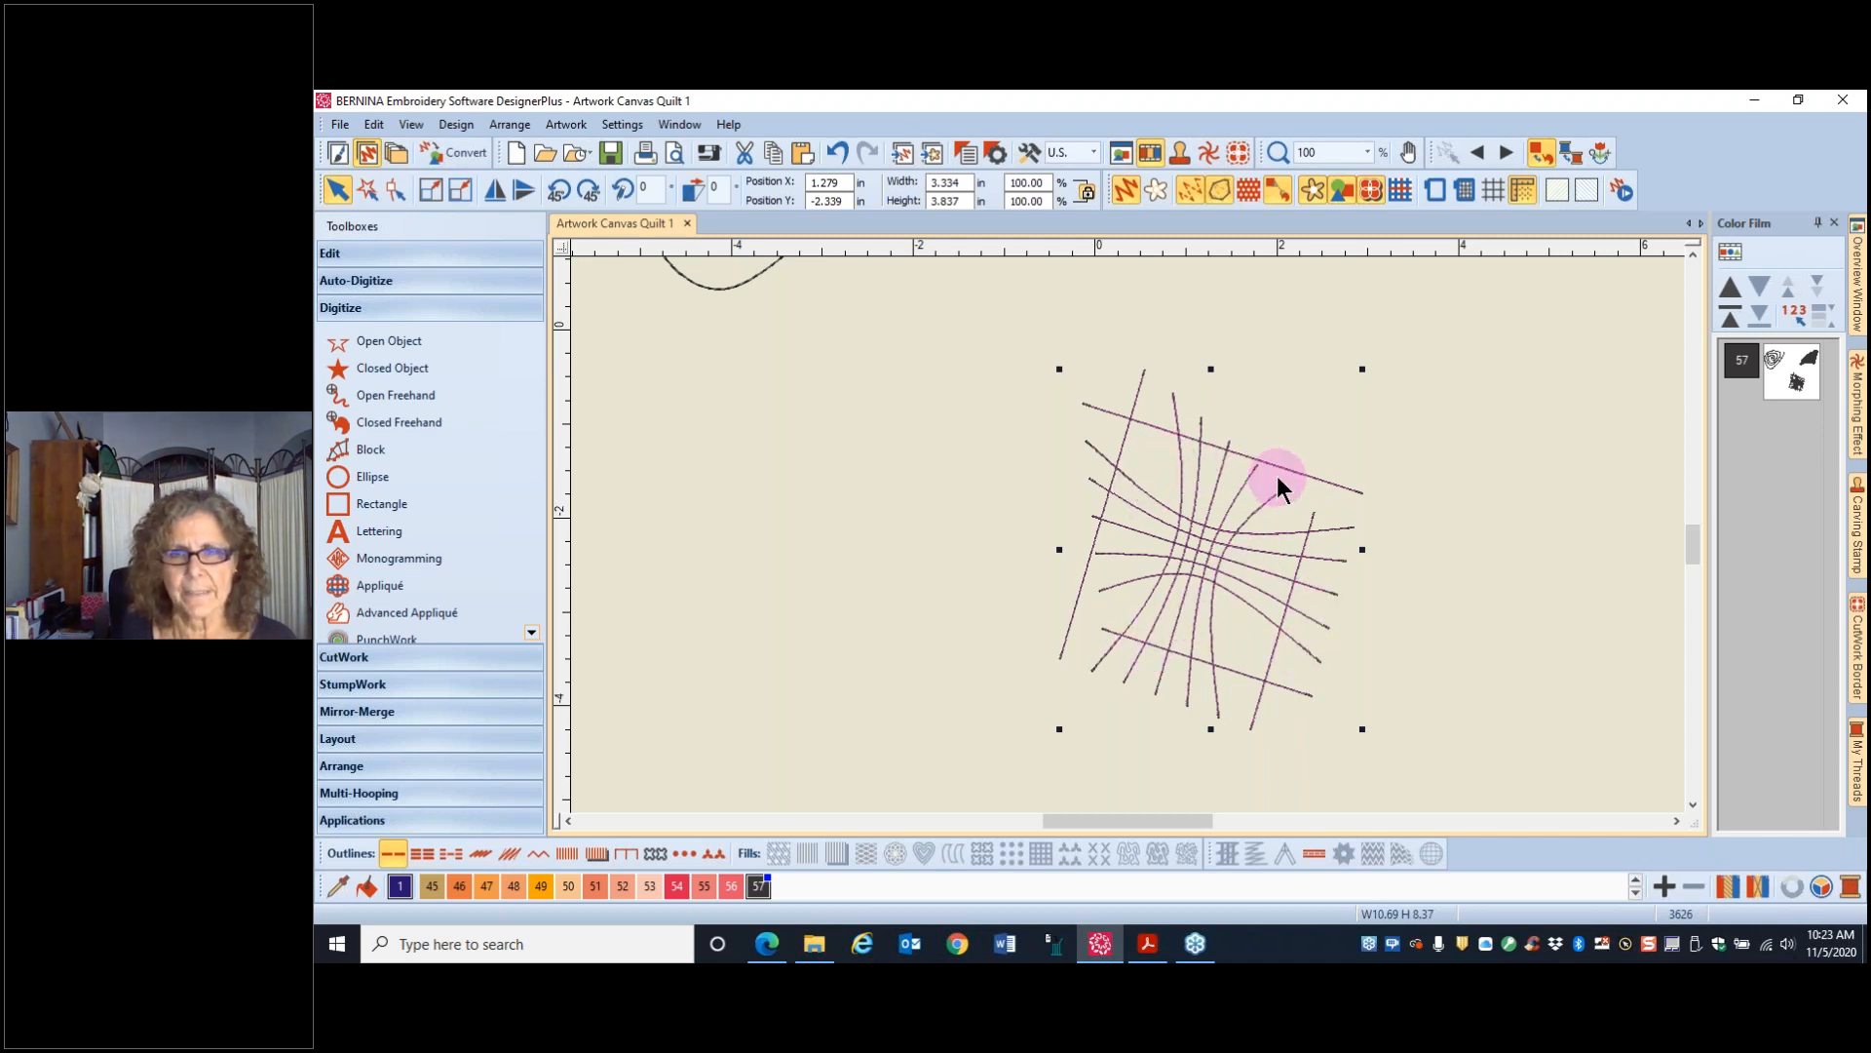
click(837, 152)
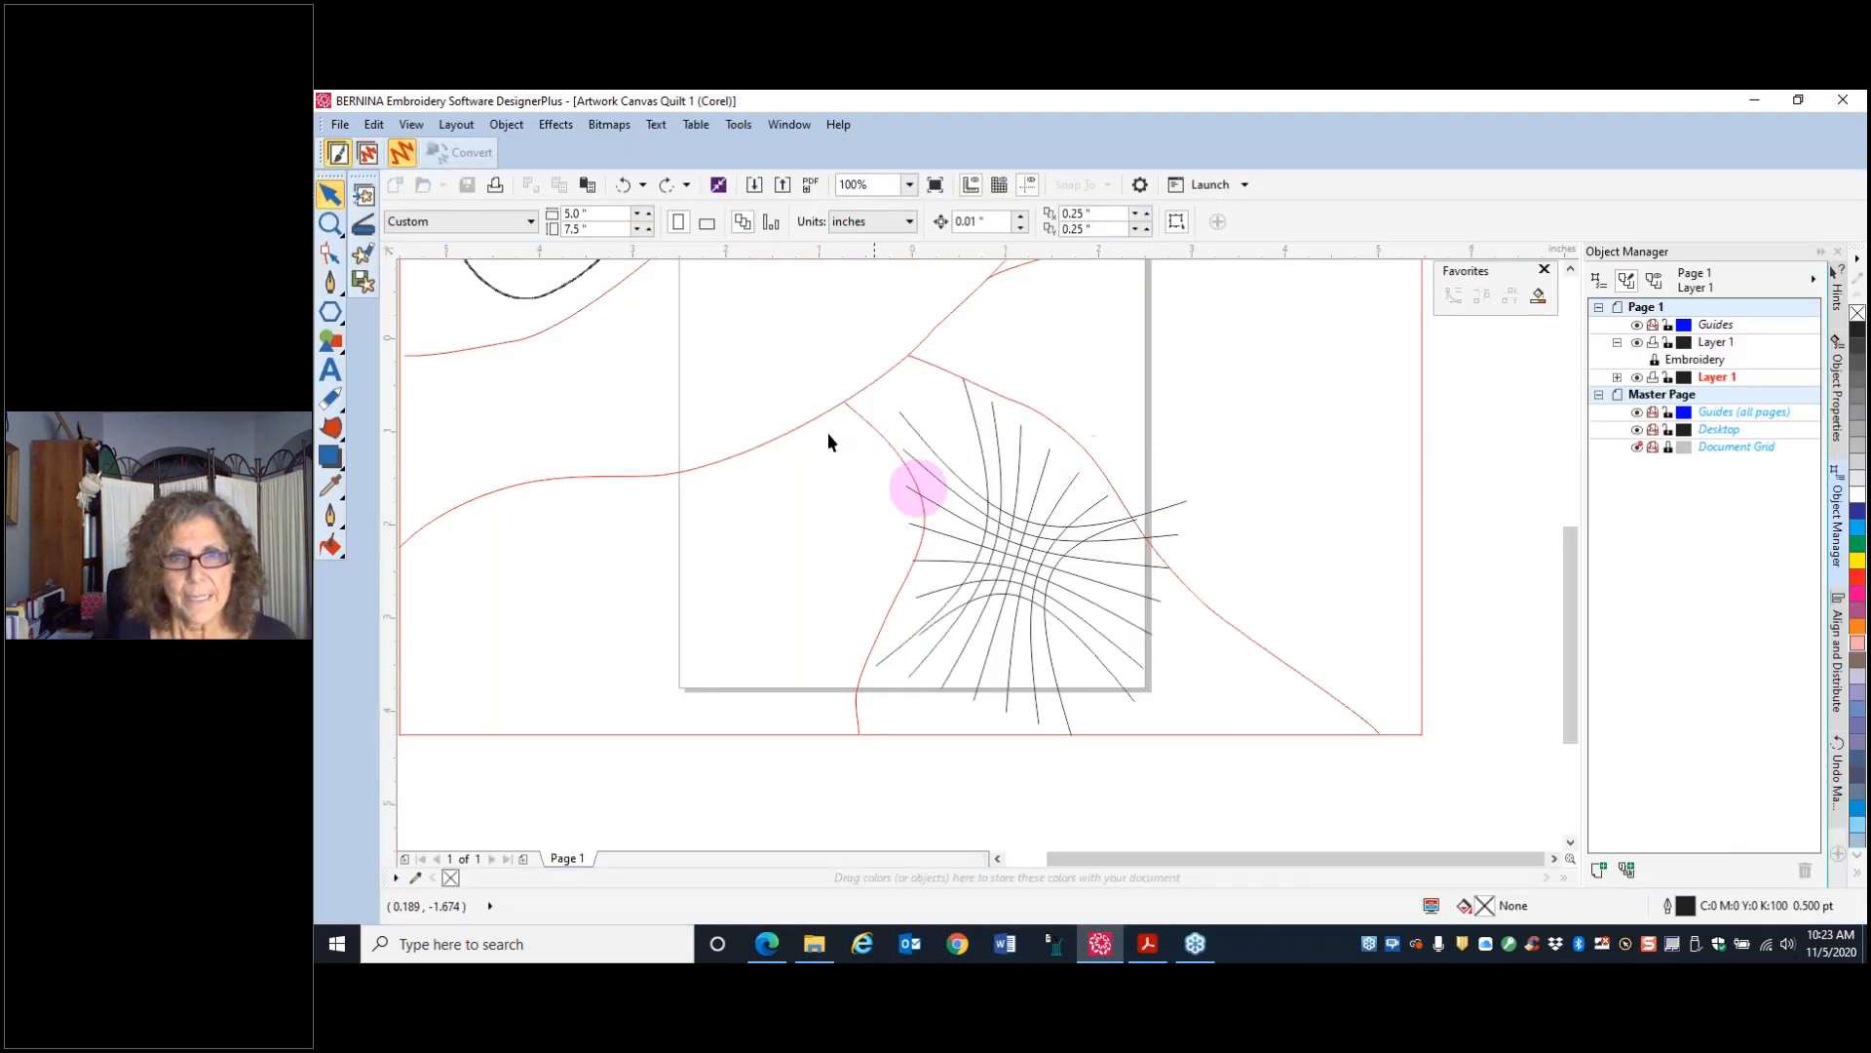
- Expand the artwork's Layer 1 and convert both distorted groups of five objects to curves
click(1617, 378)
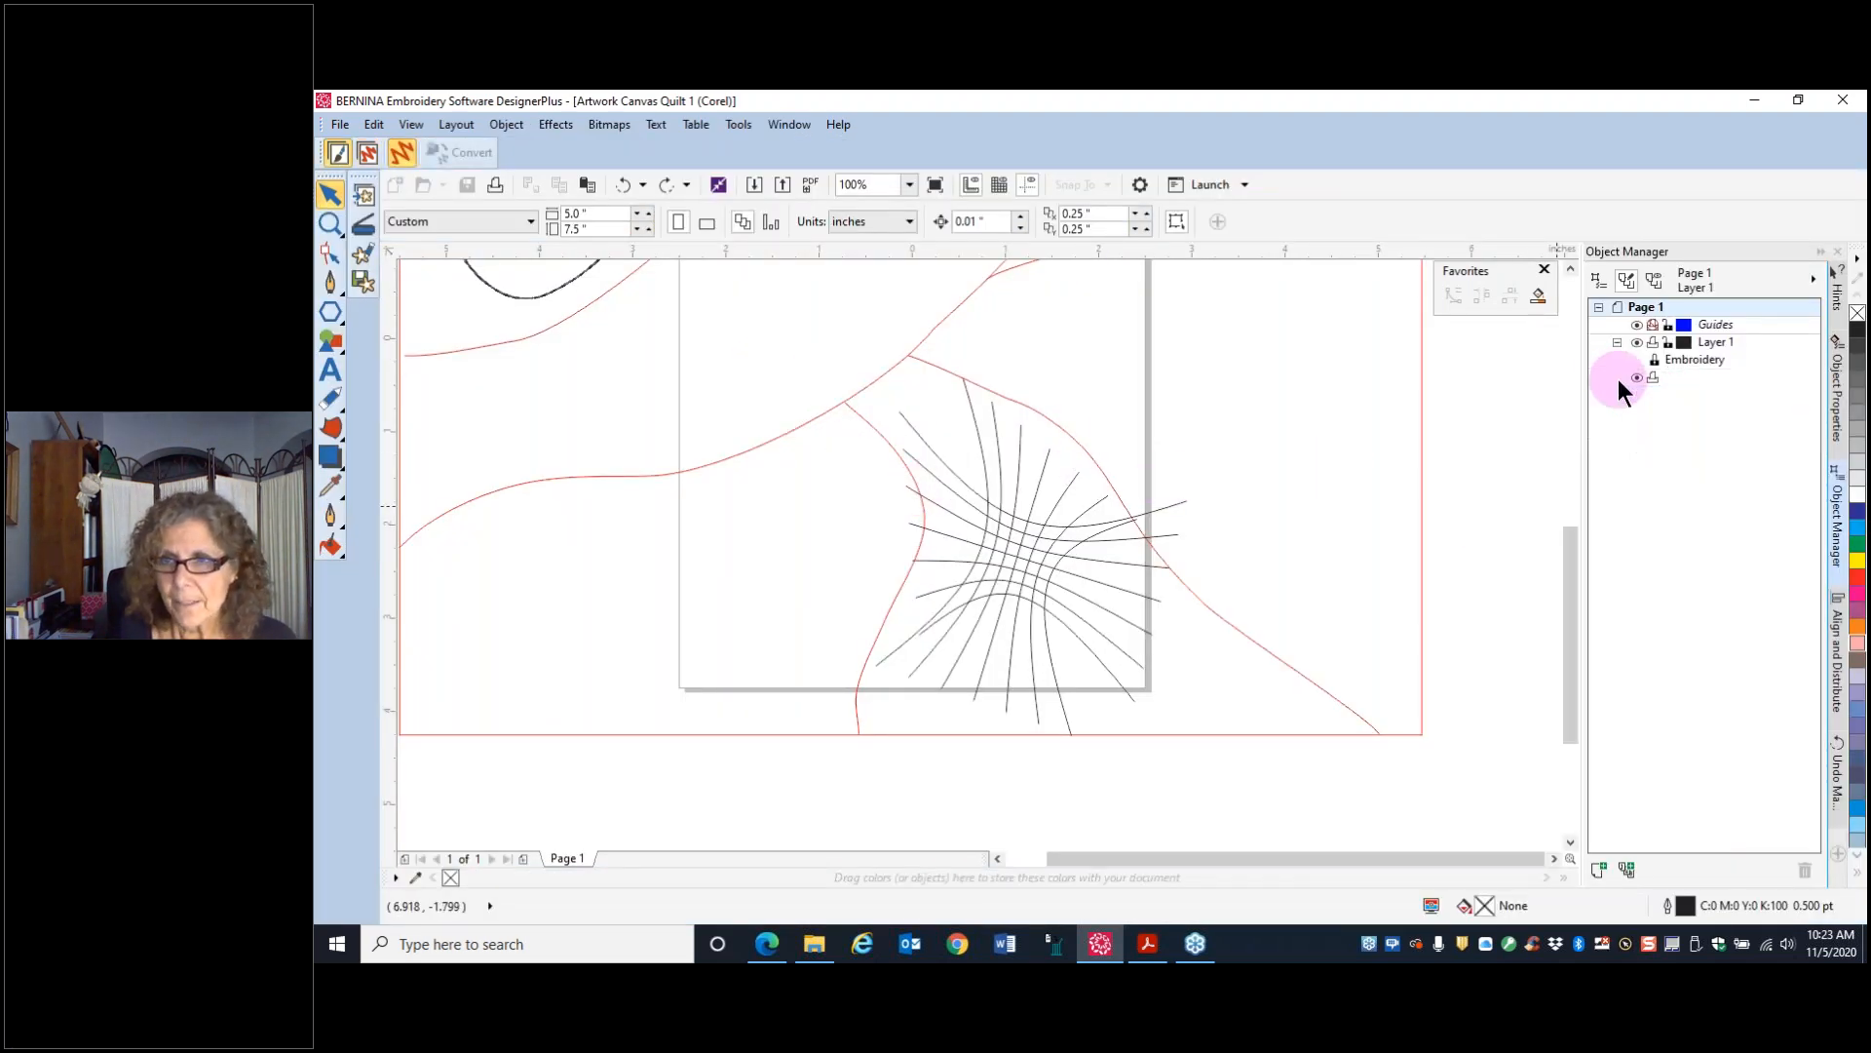
click(1694, 419)
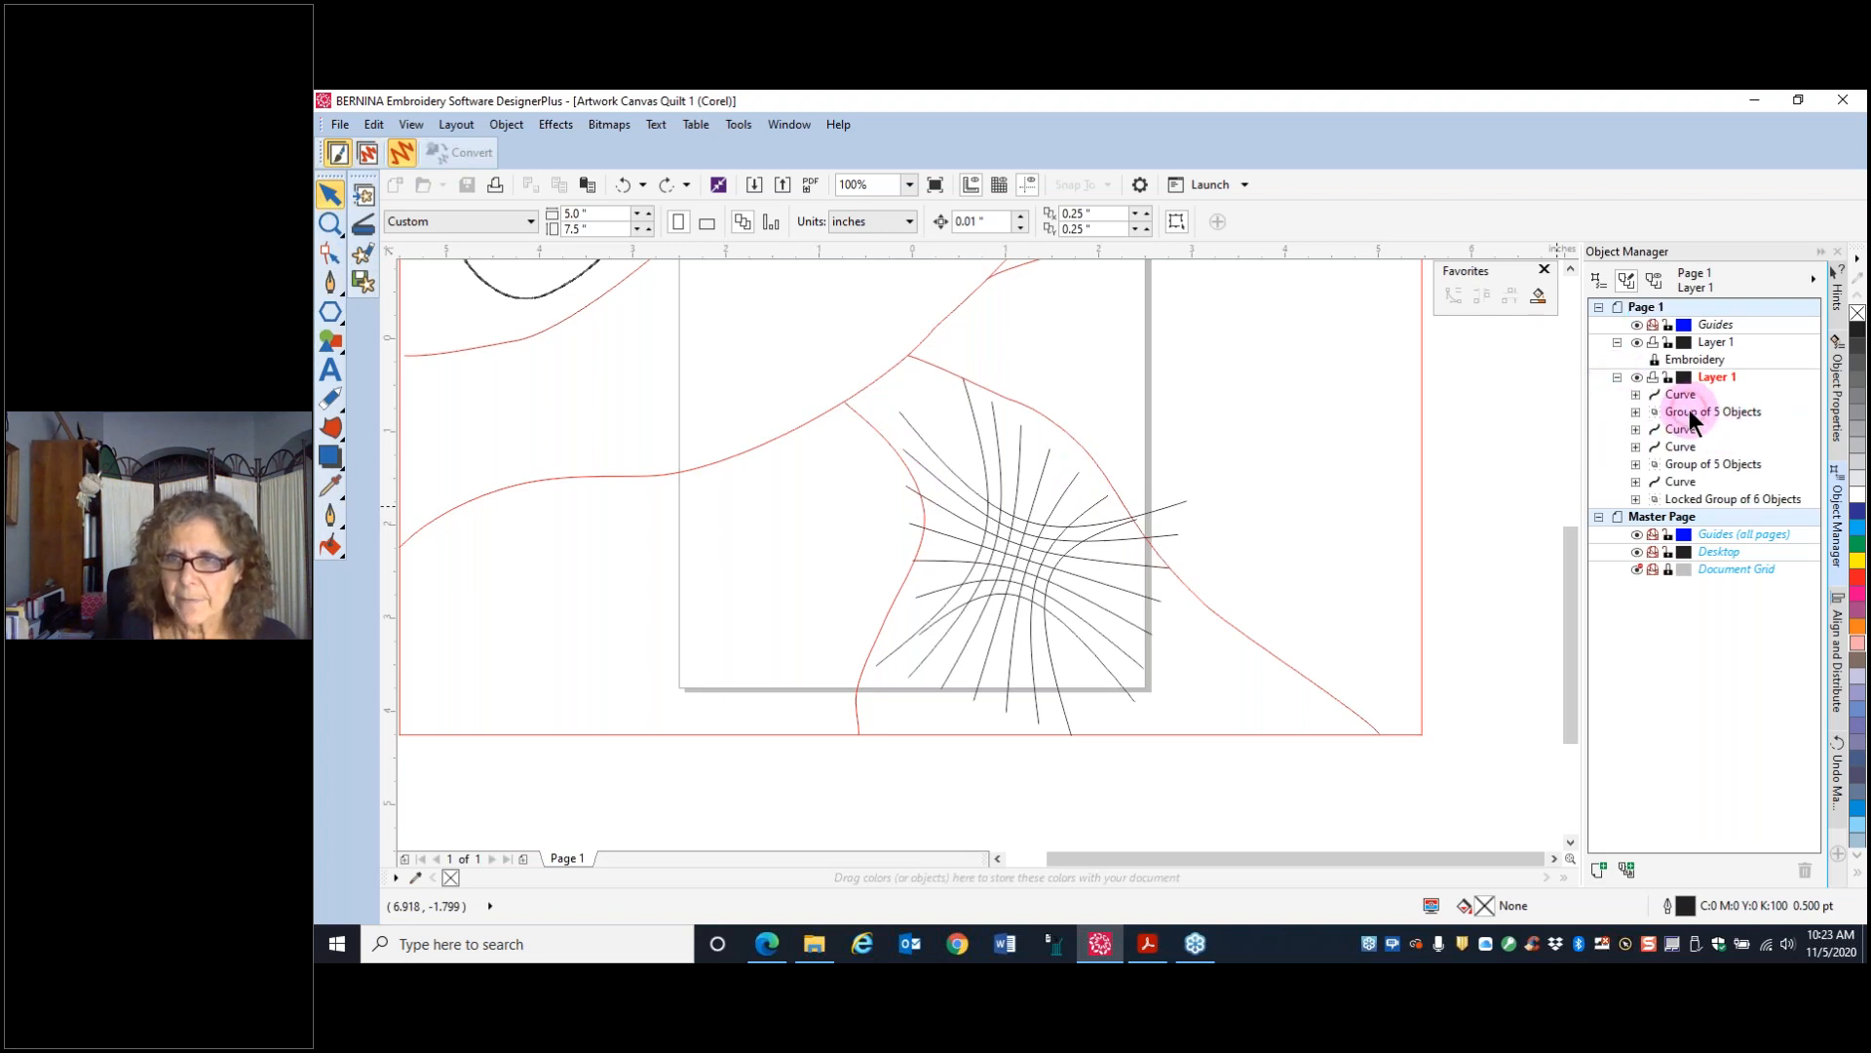
right_click(1690, 415)
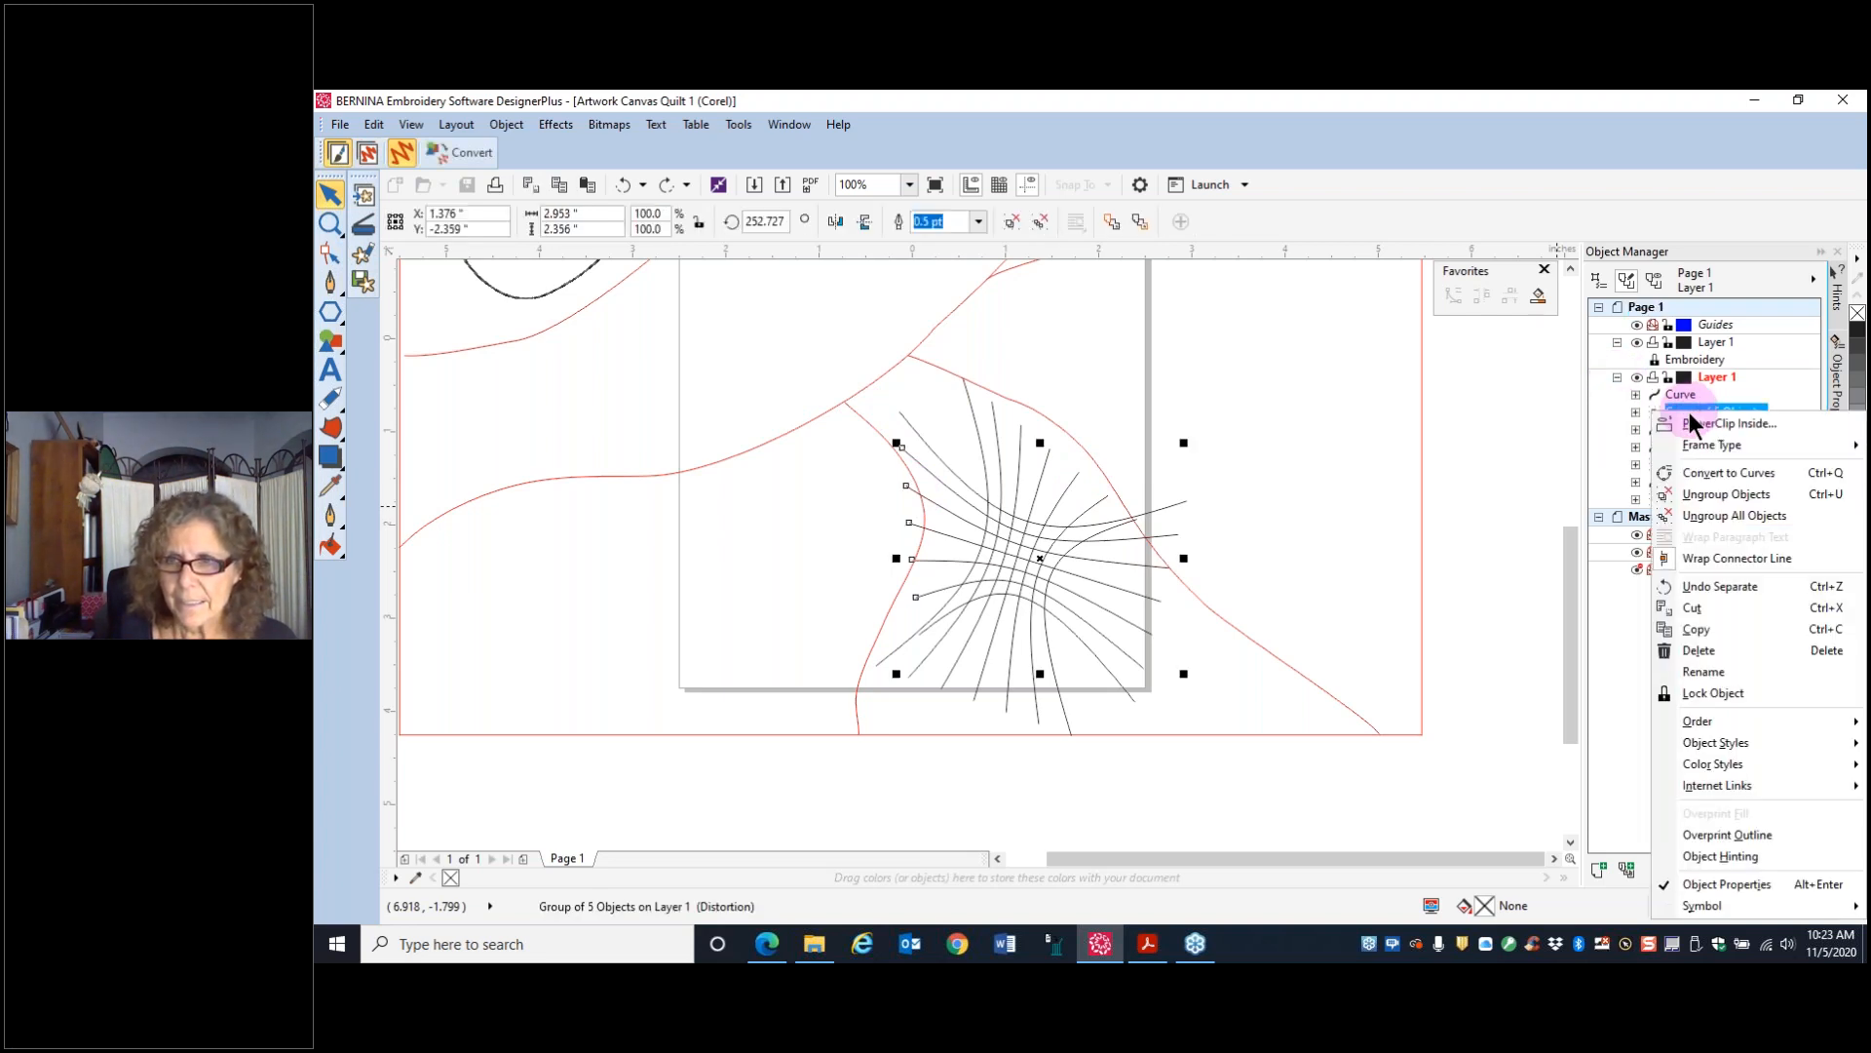
click(1705, 474)
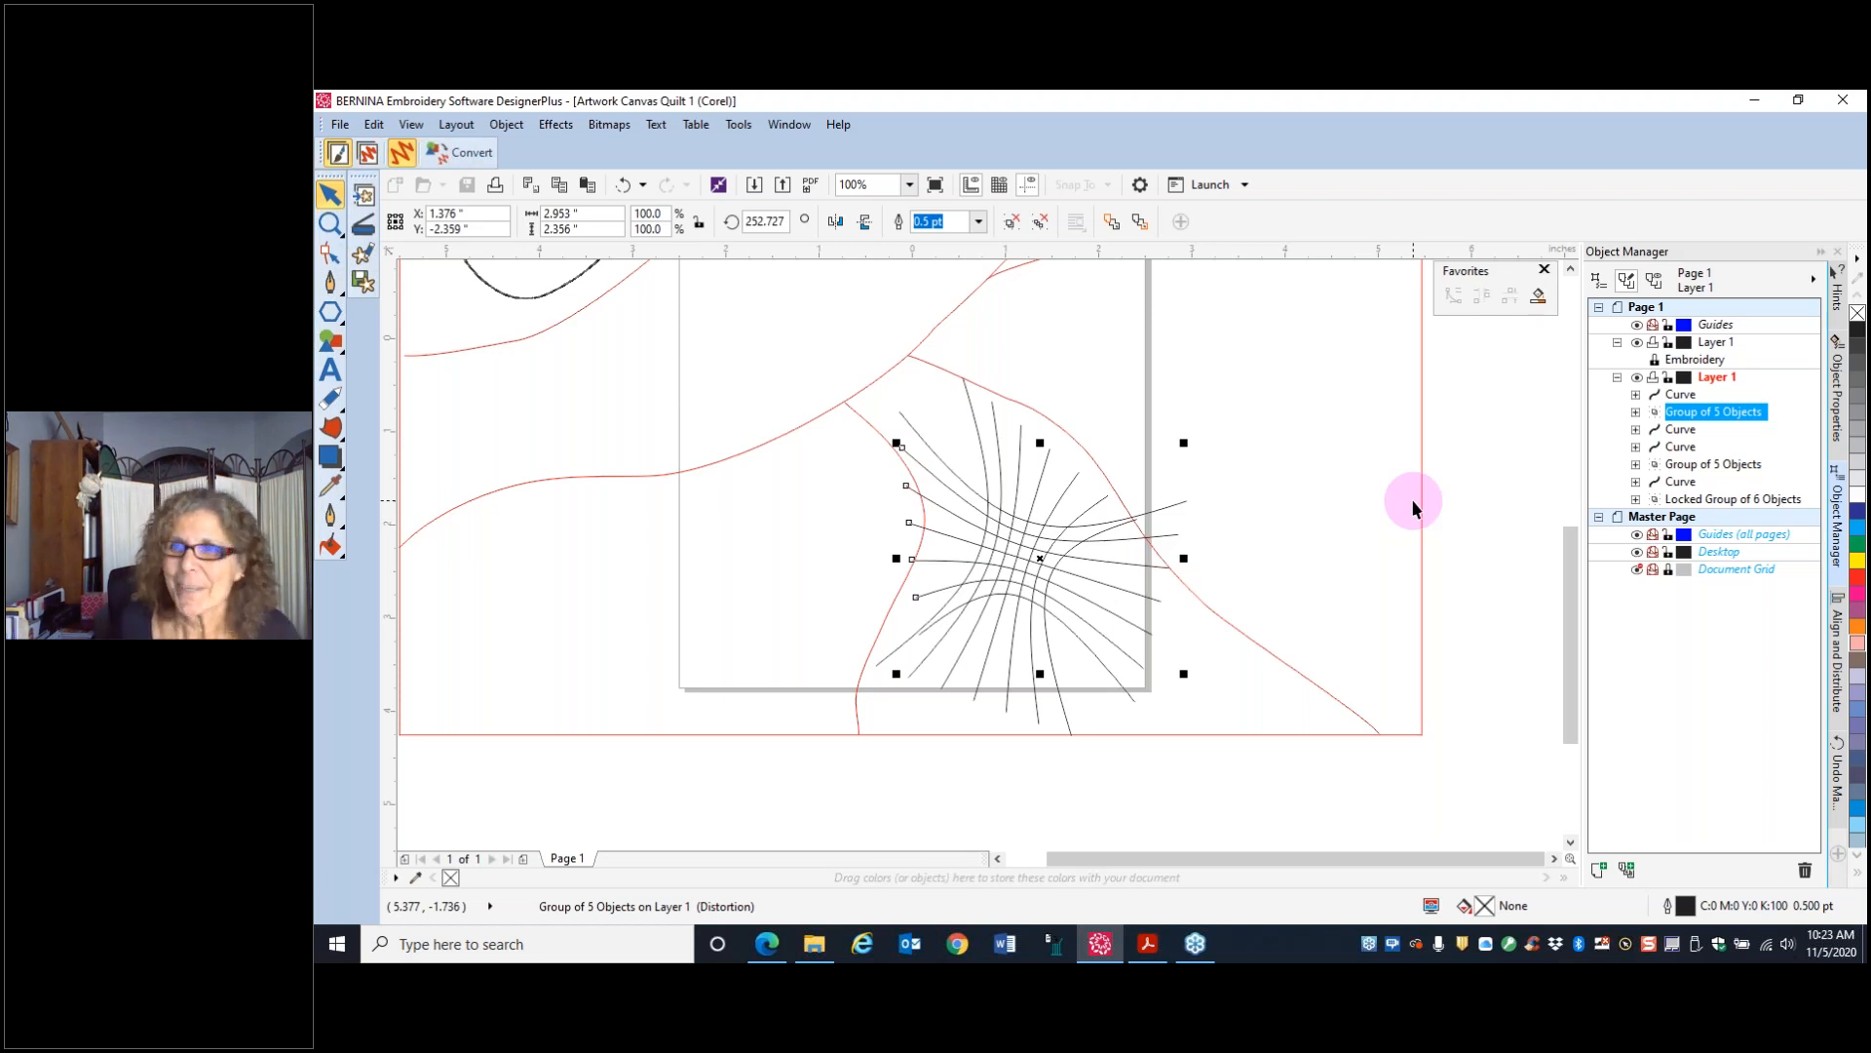
click(1699, 465)
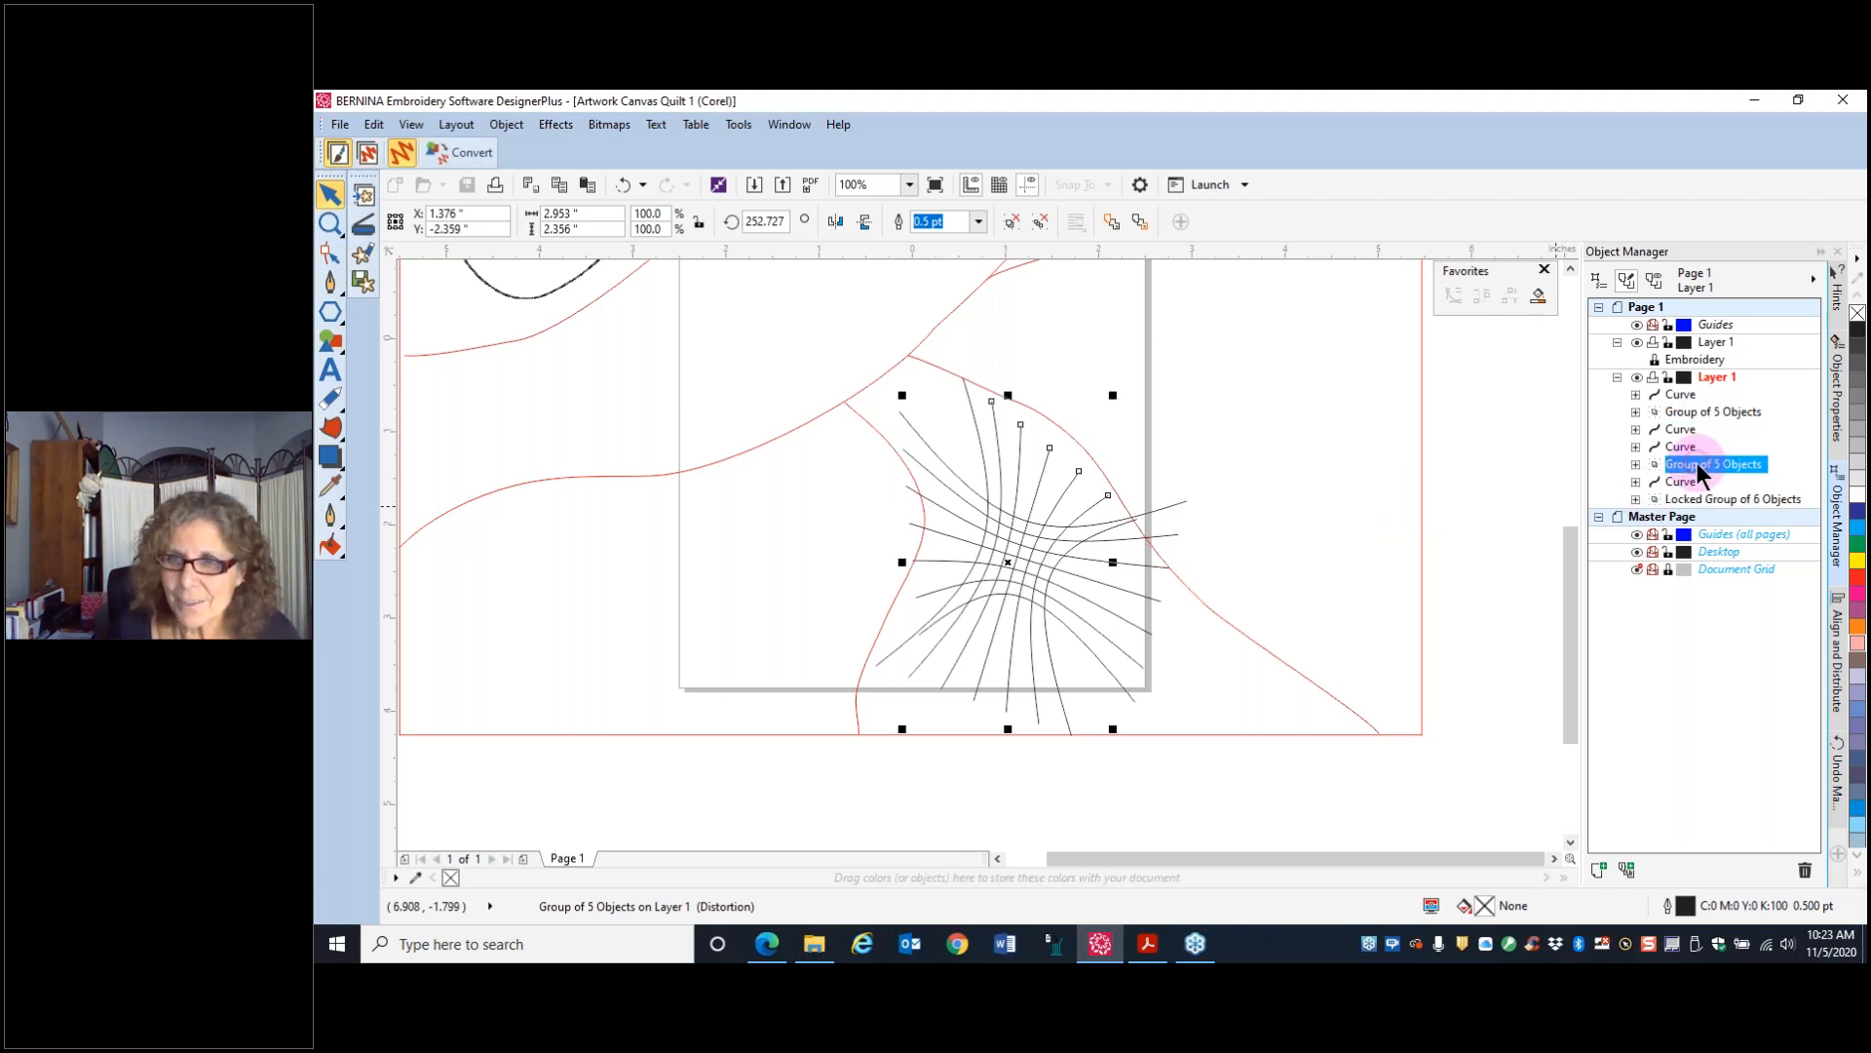
right_click(1700, 467)
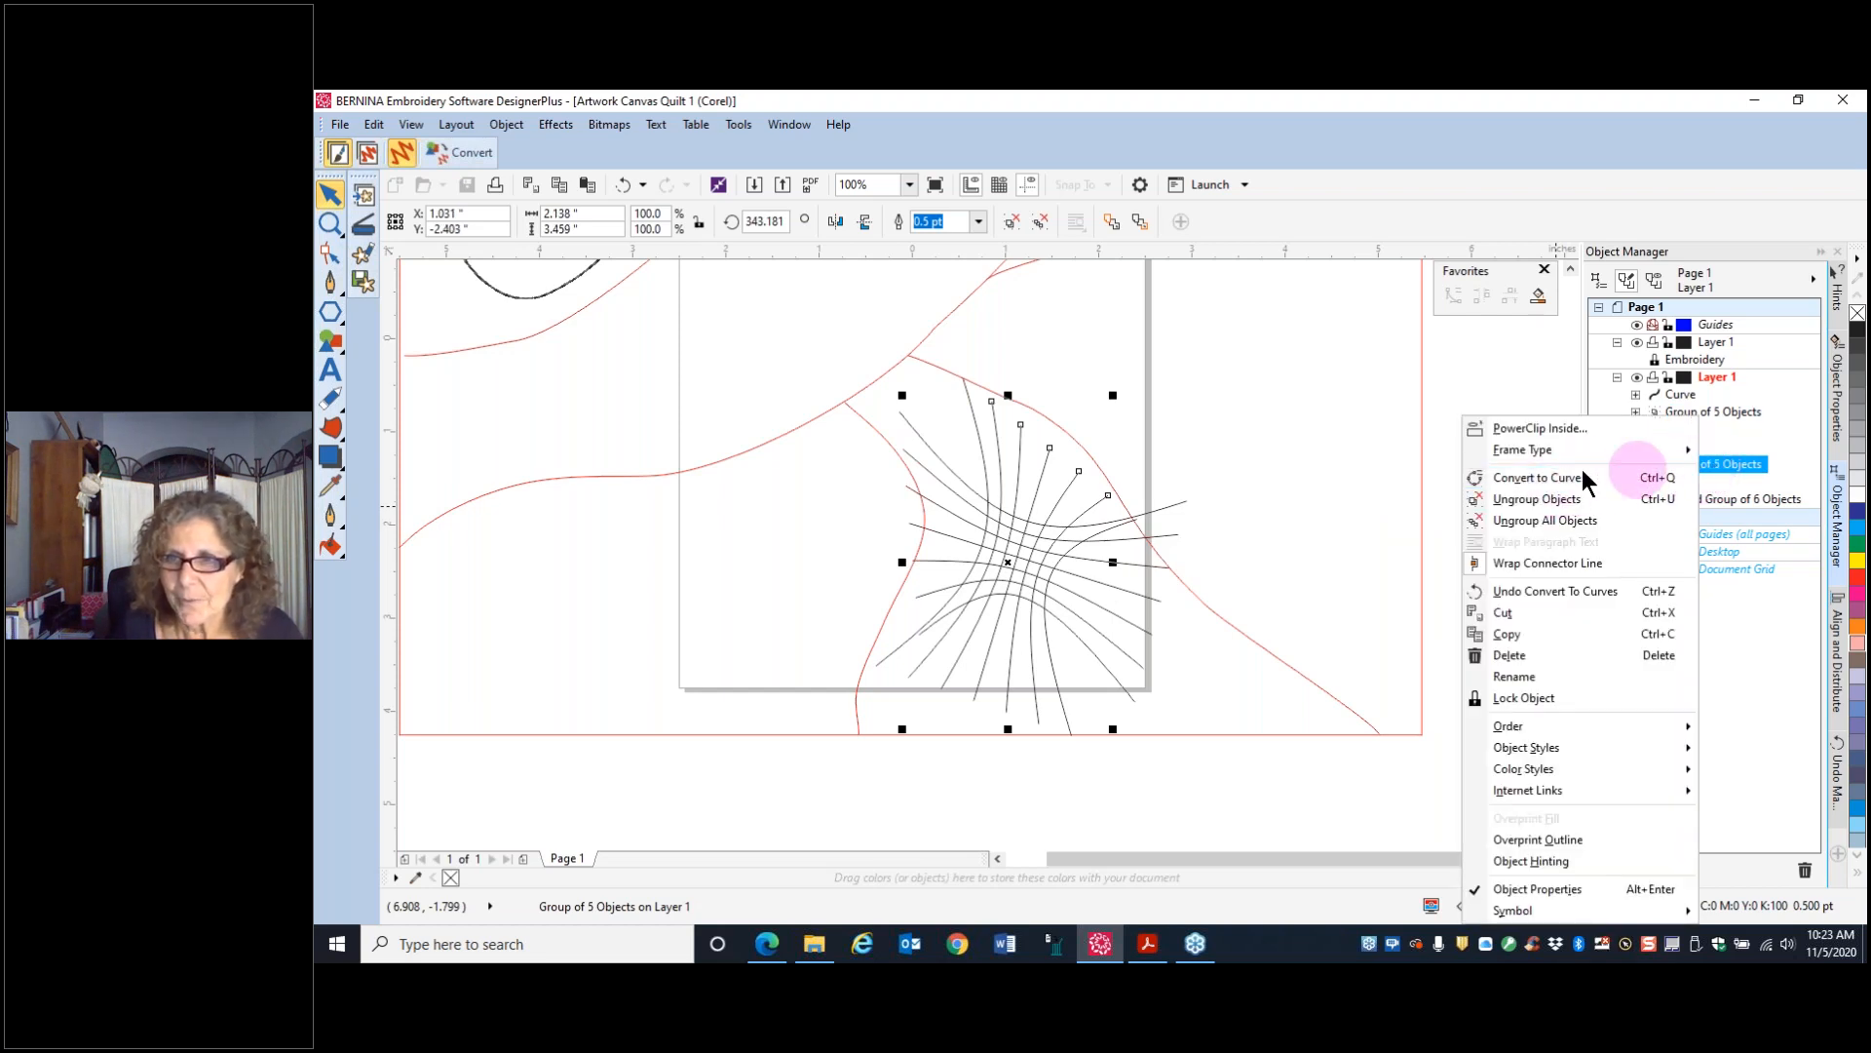
click(1558, 477)
- Convert the uppermost and lowermost outer lines of the grid's crosswise set to curves
click(1680, 430)
right_click(1680, 430)
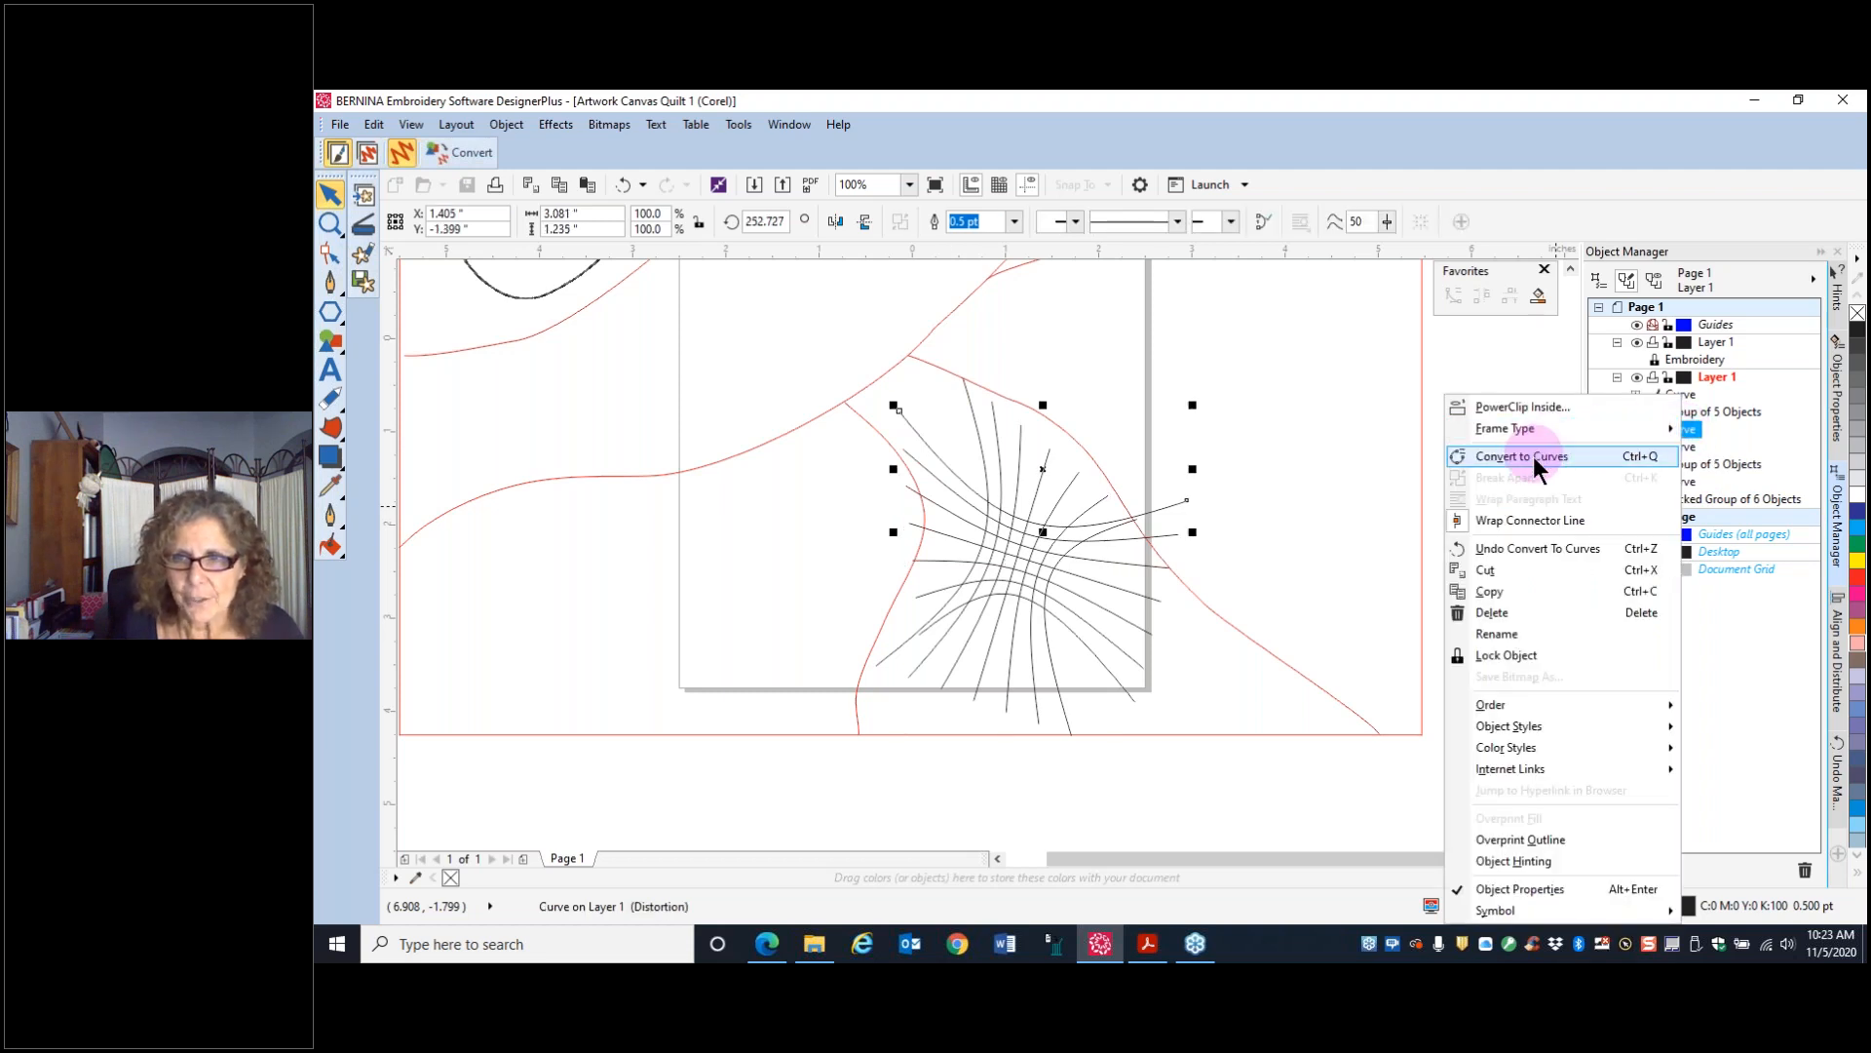
click(1536, 465)
click(1682, 395)
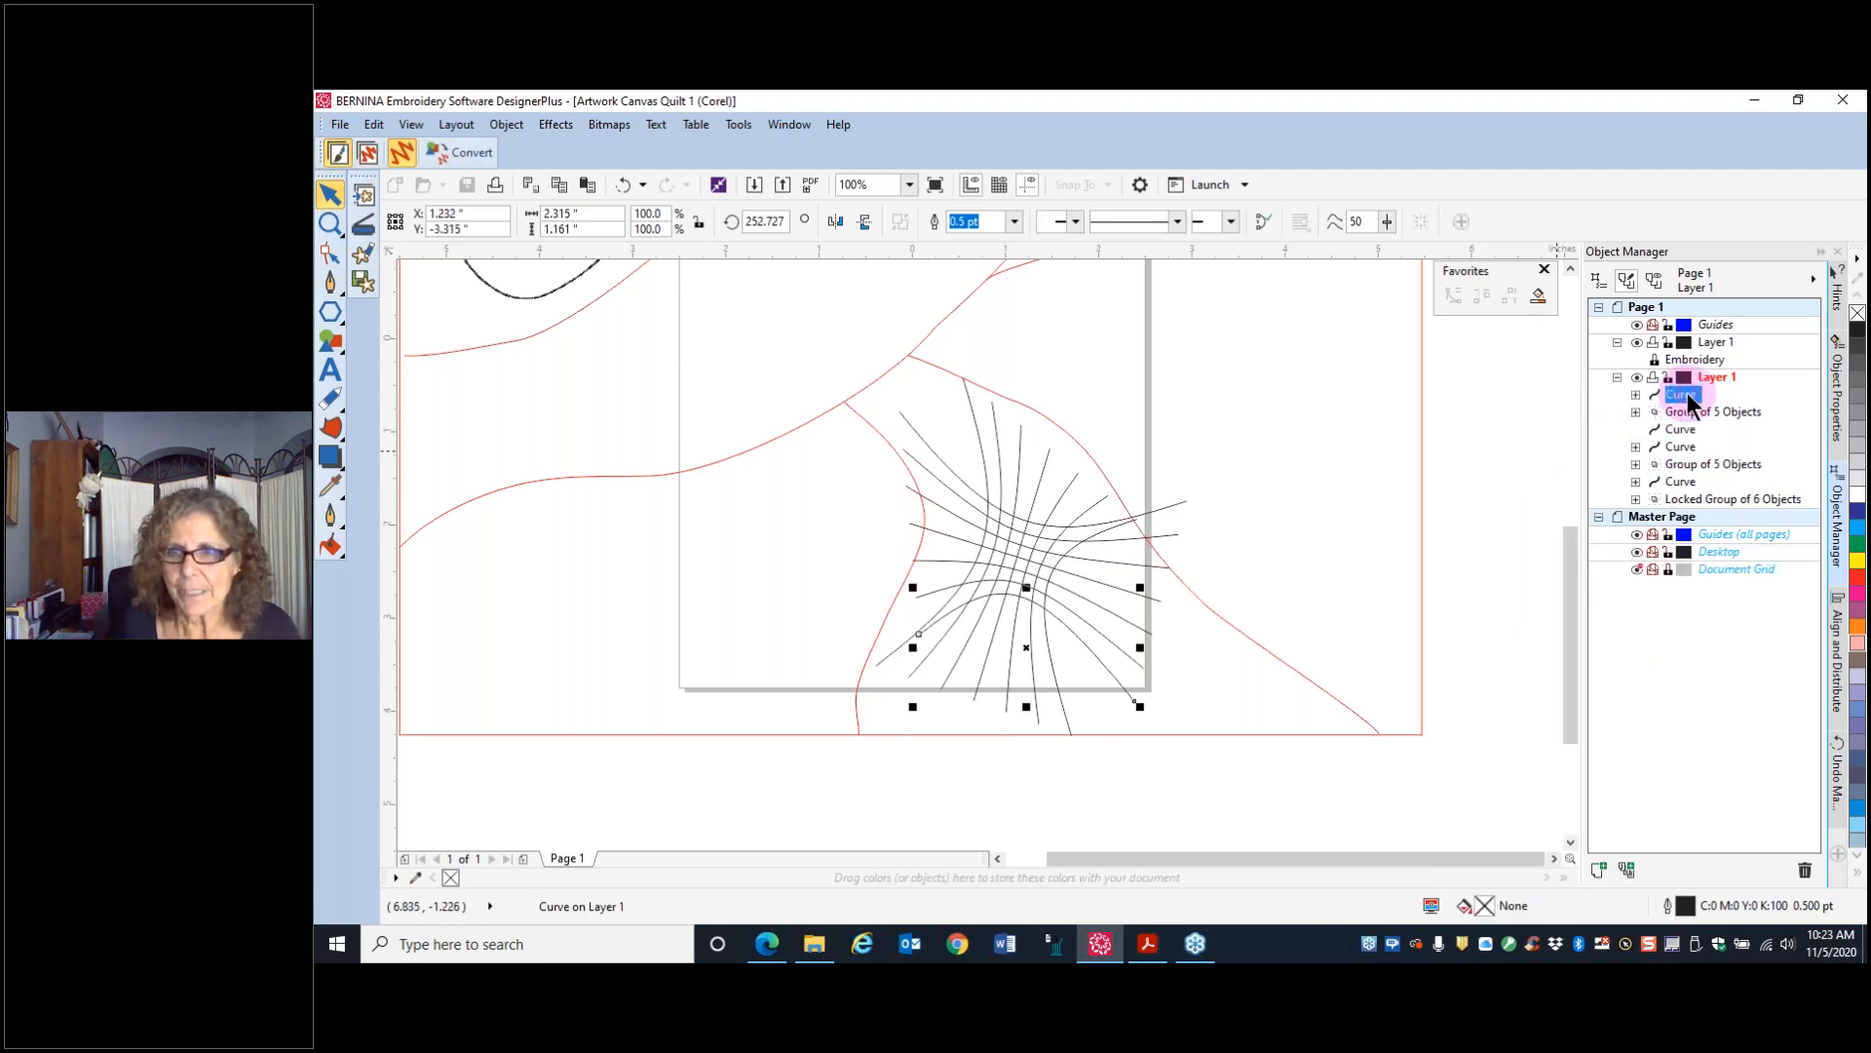
right_click(1689, 403)
click(1687, 457)
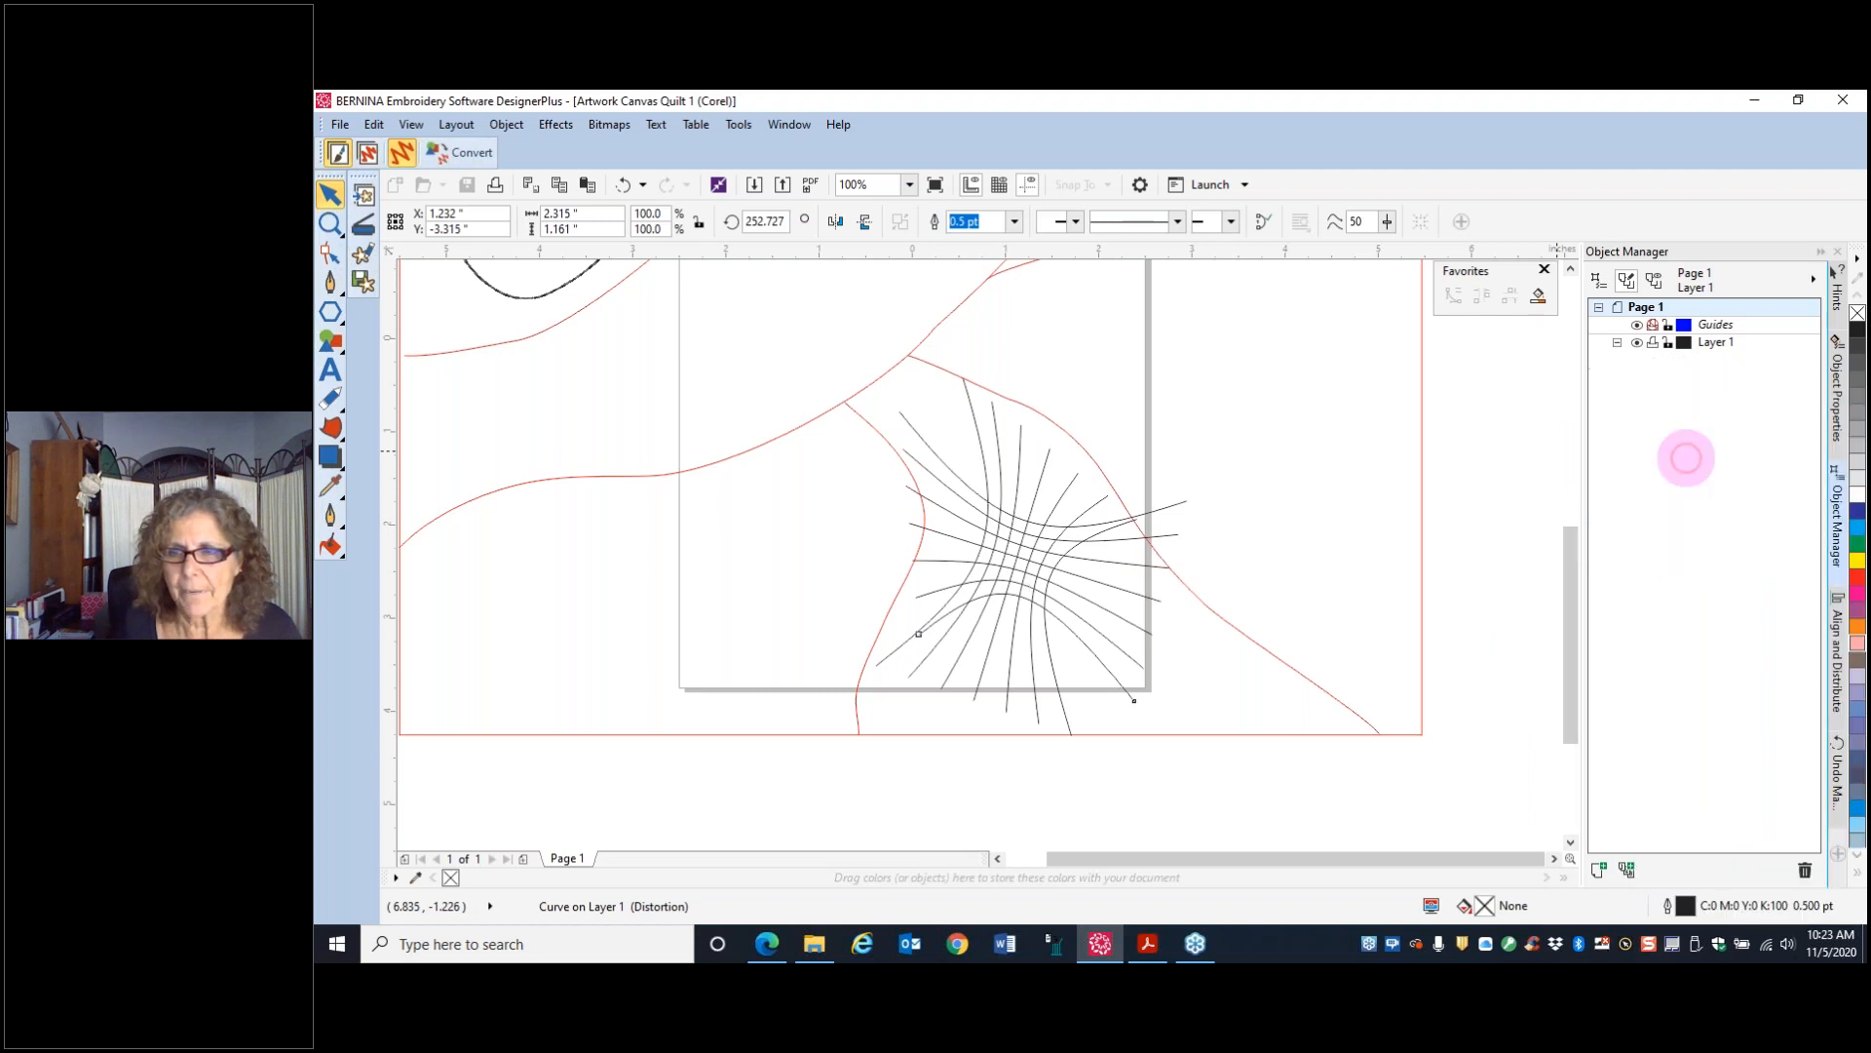
- Convert the remaining two outer lines, along the grid's right and left sides, to curves
right_click(1681, 430)
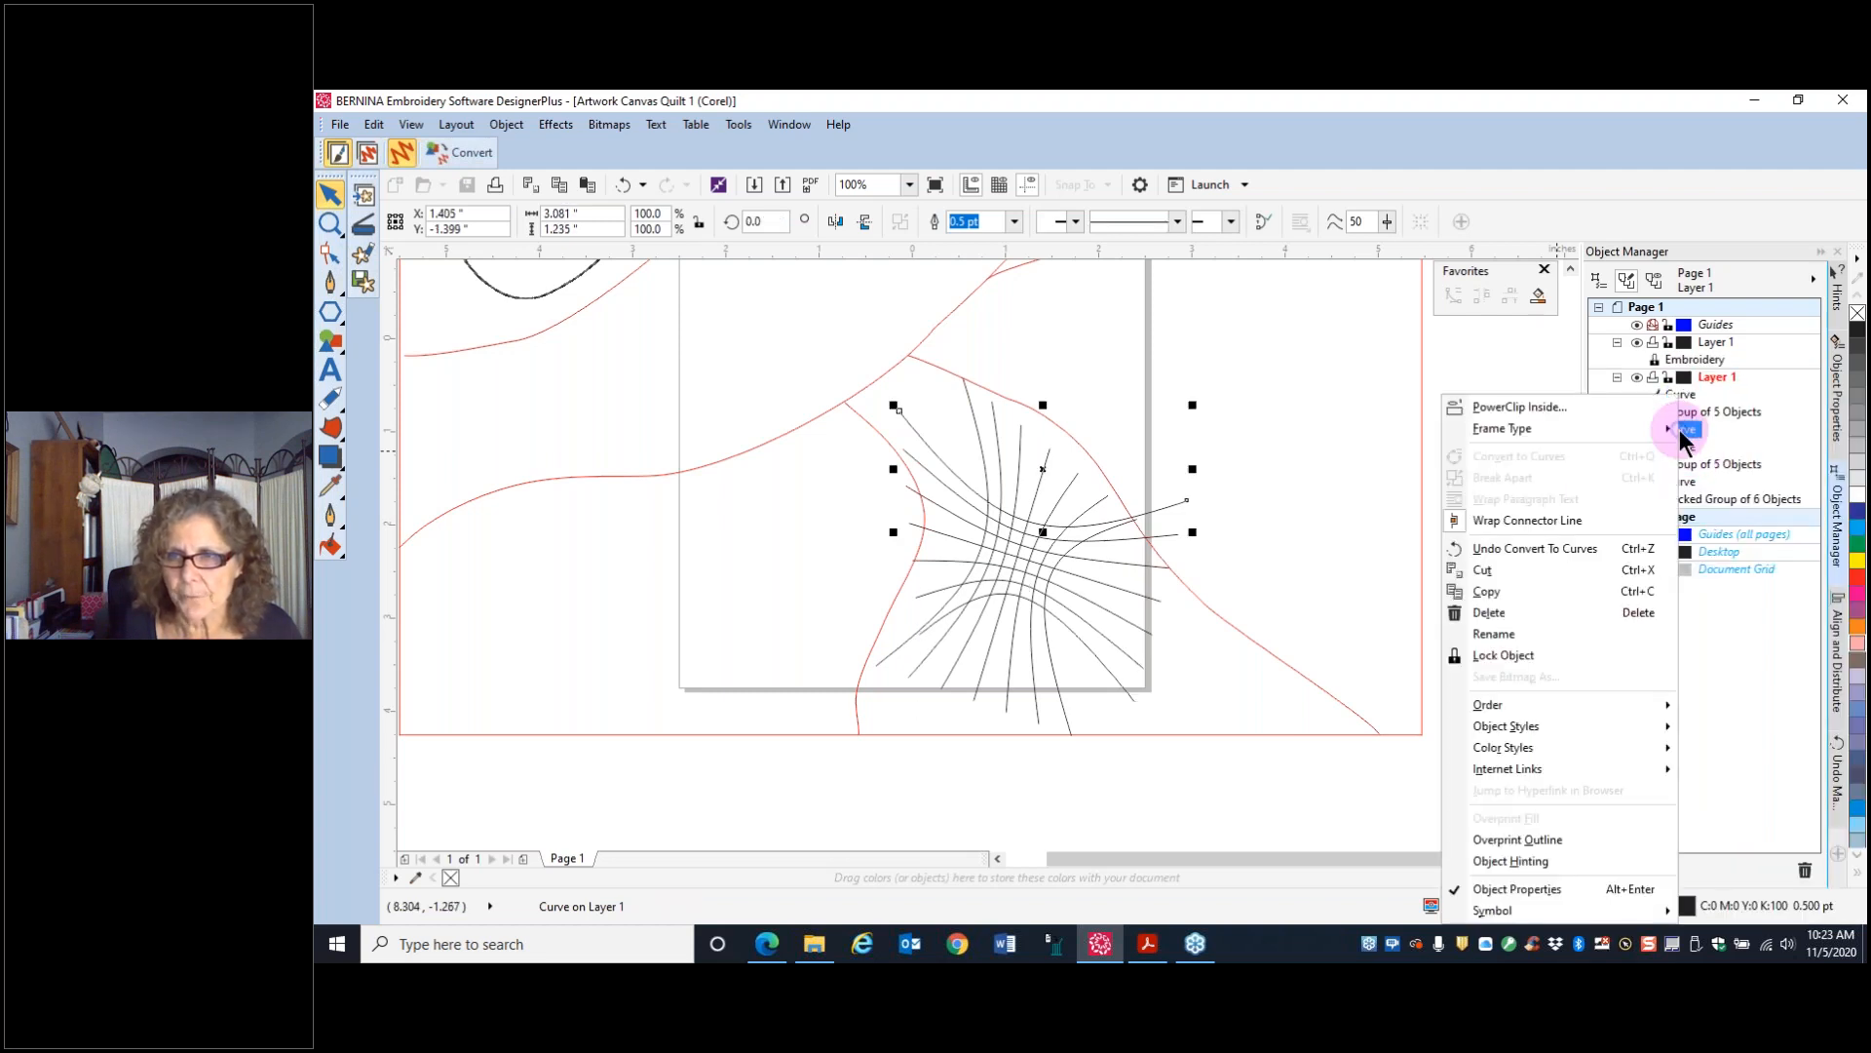
click(1686, 447)
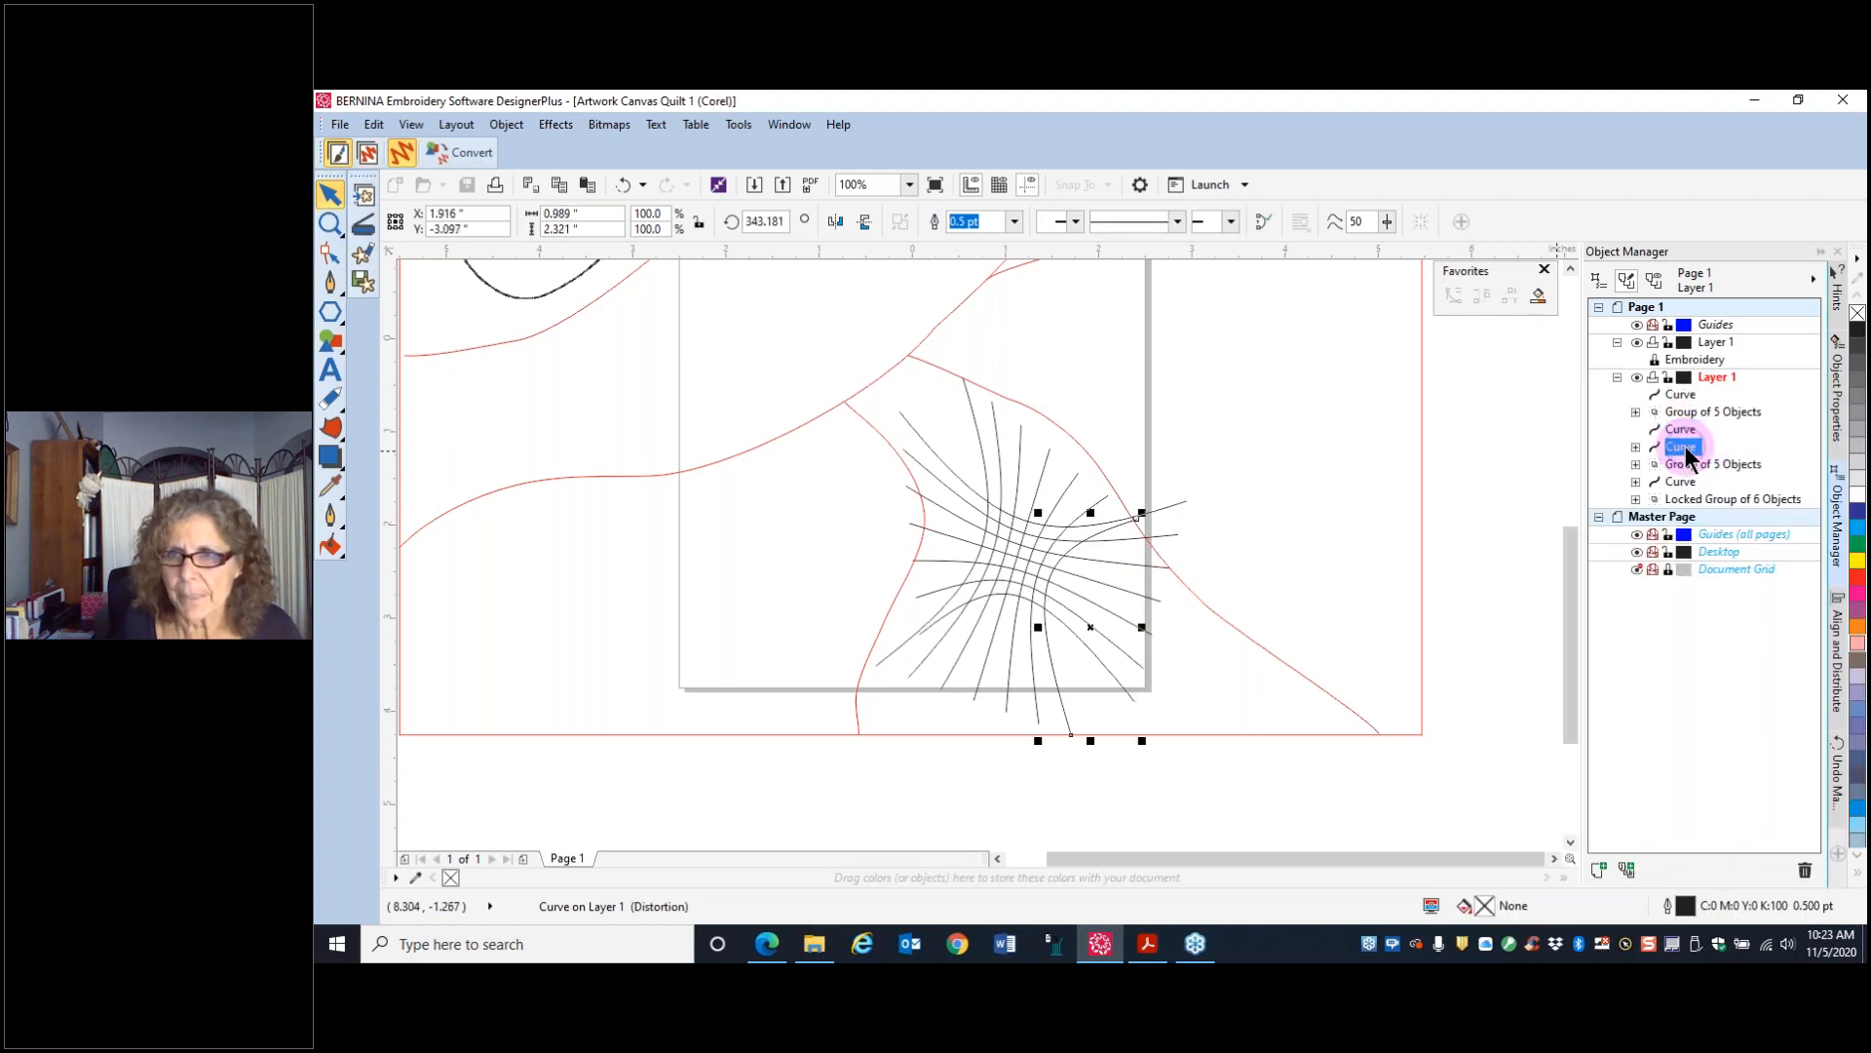
right_click(1686, 446)
click(1544, 454)
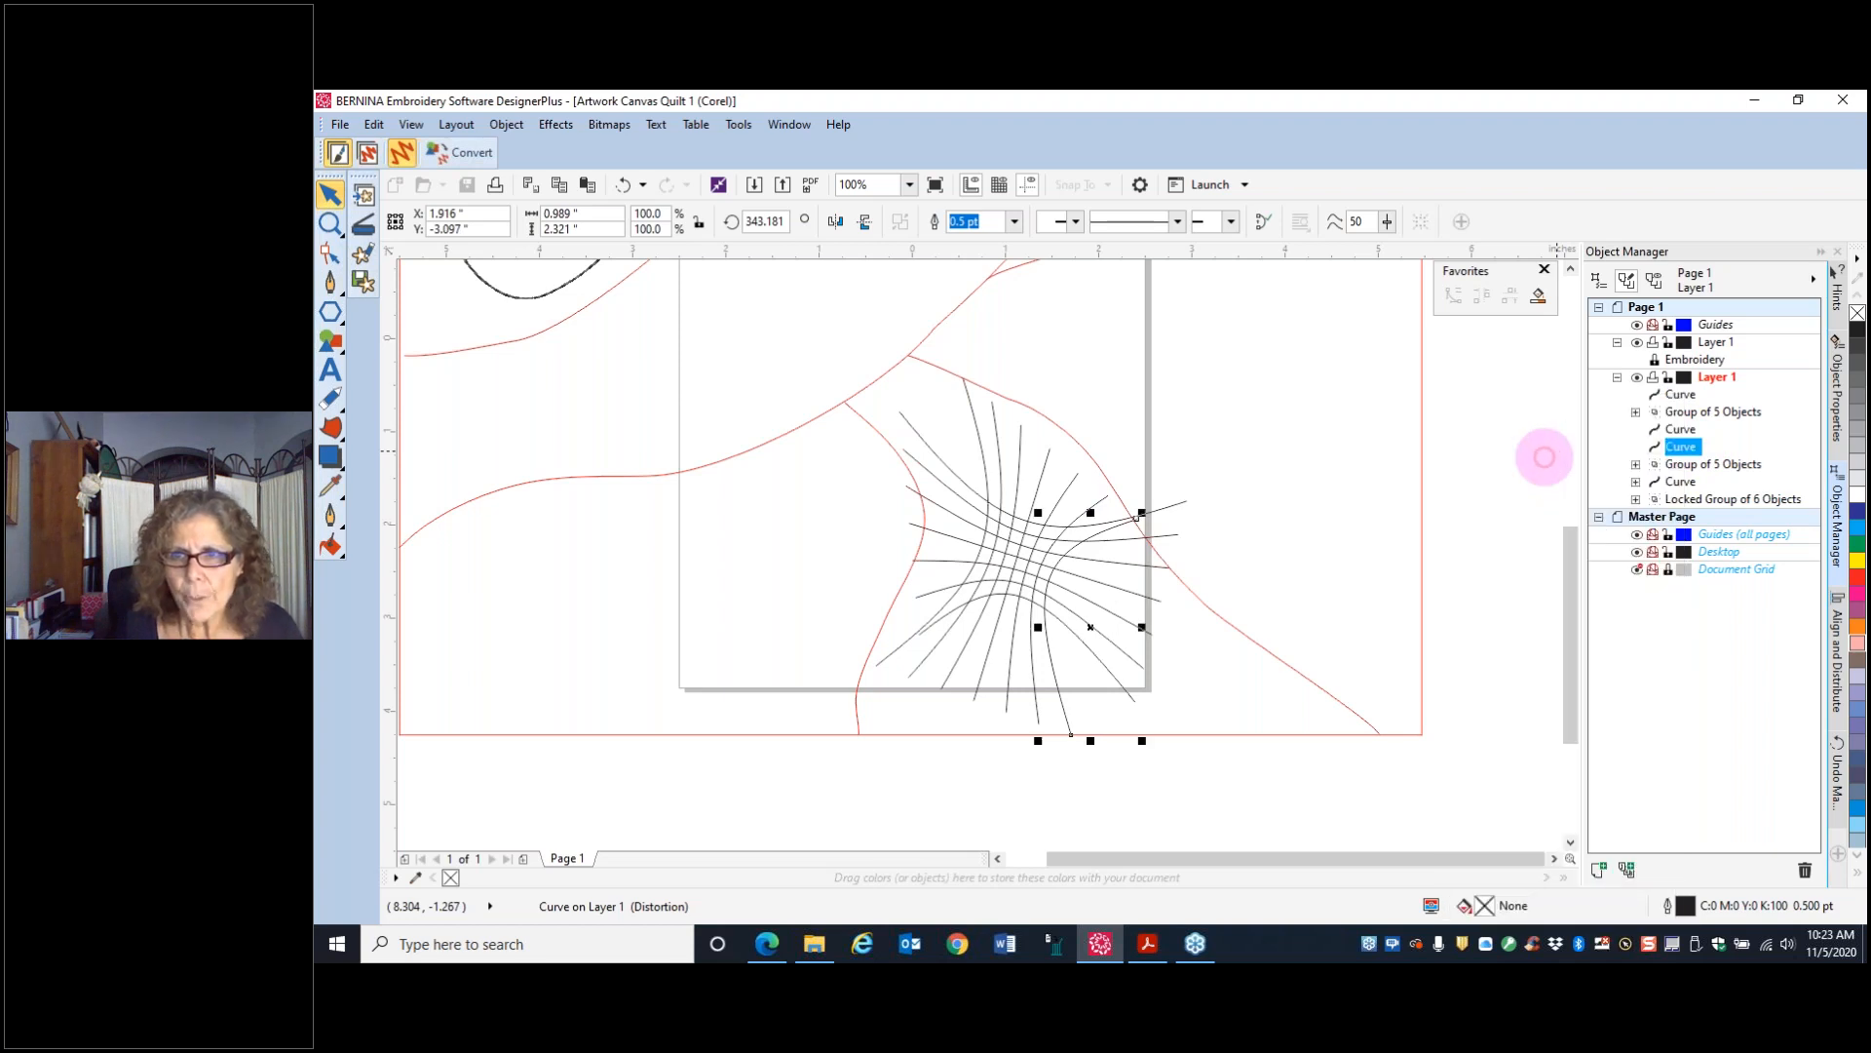
click(1683, 484)
right_click(1681, 478)
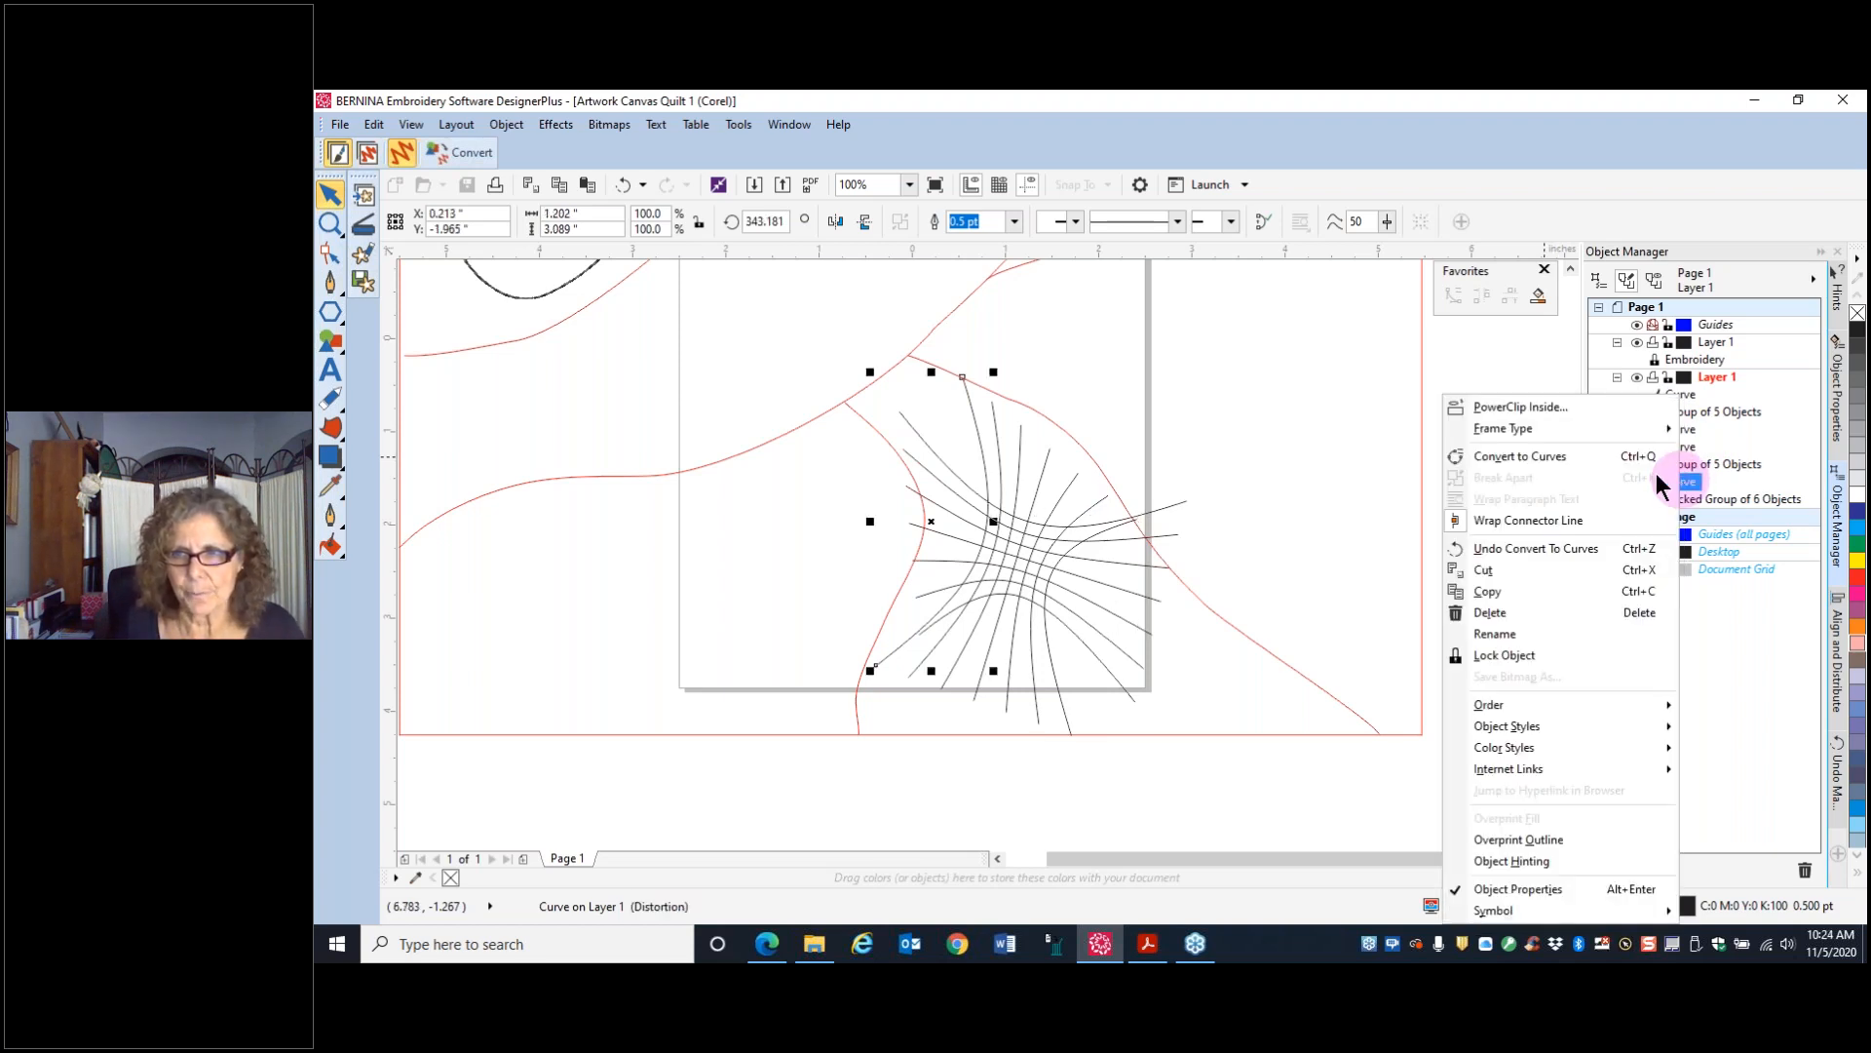
click(1557, 456)
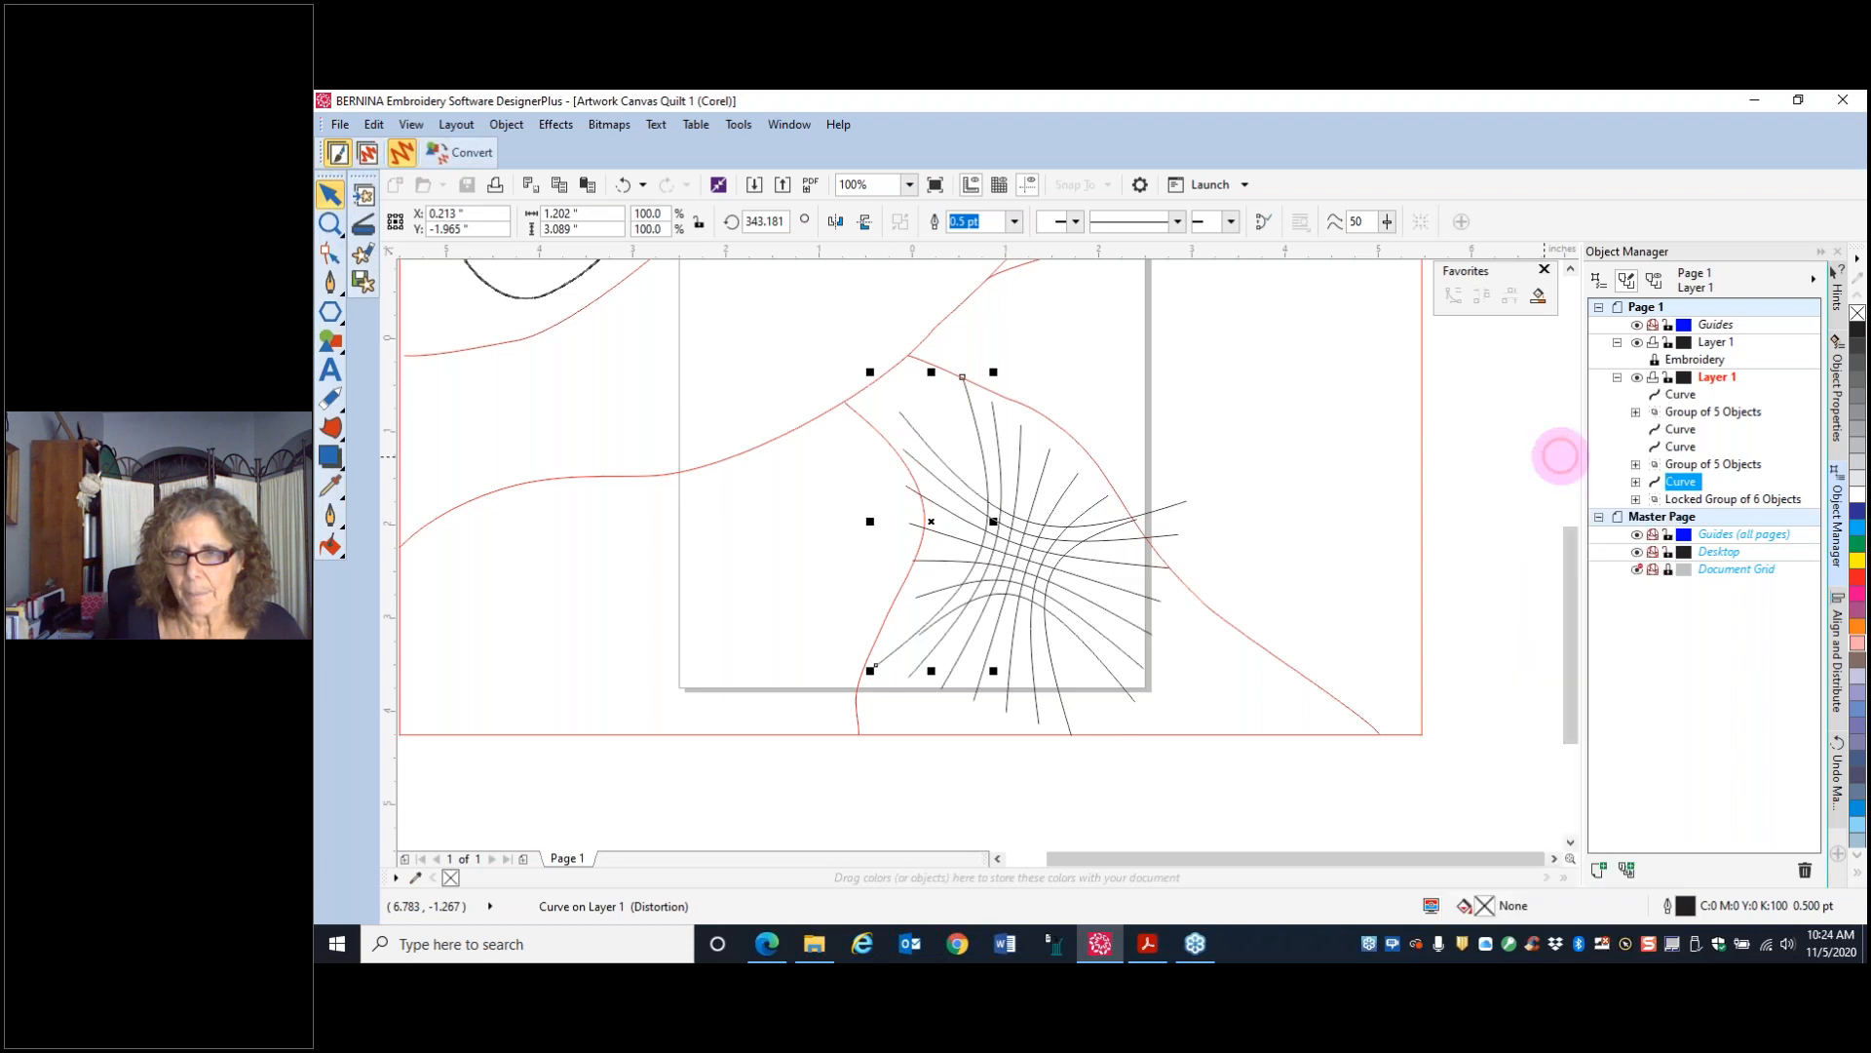
- Select all six grid objects together on the artwork and convert them to embroidery
click(1449, 453)
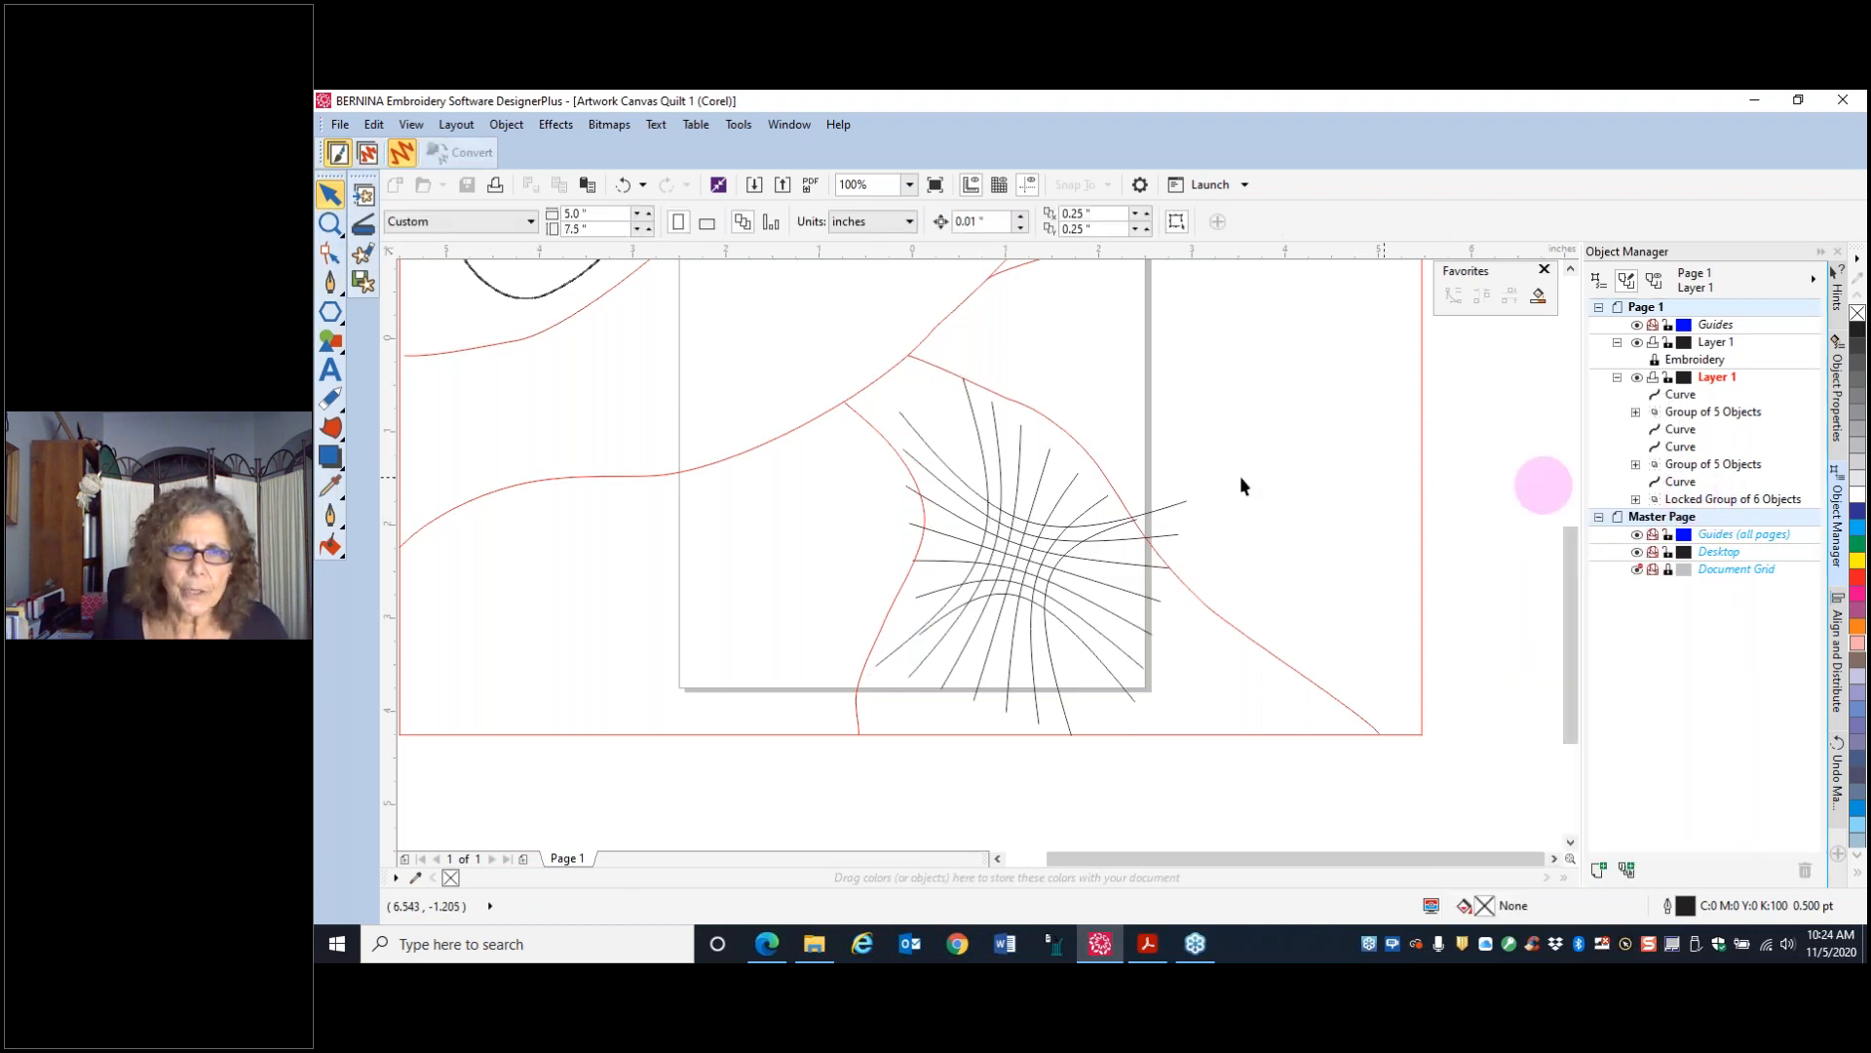
drag(781, 328, 1288, 751)
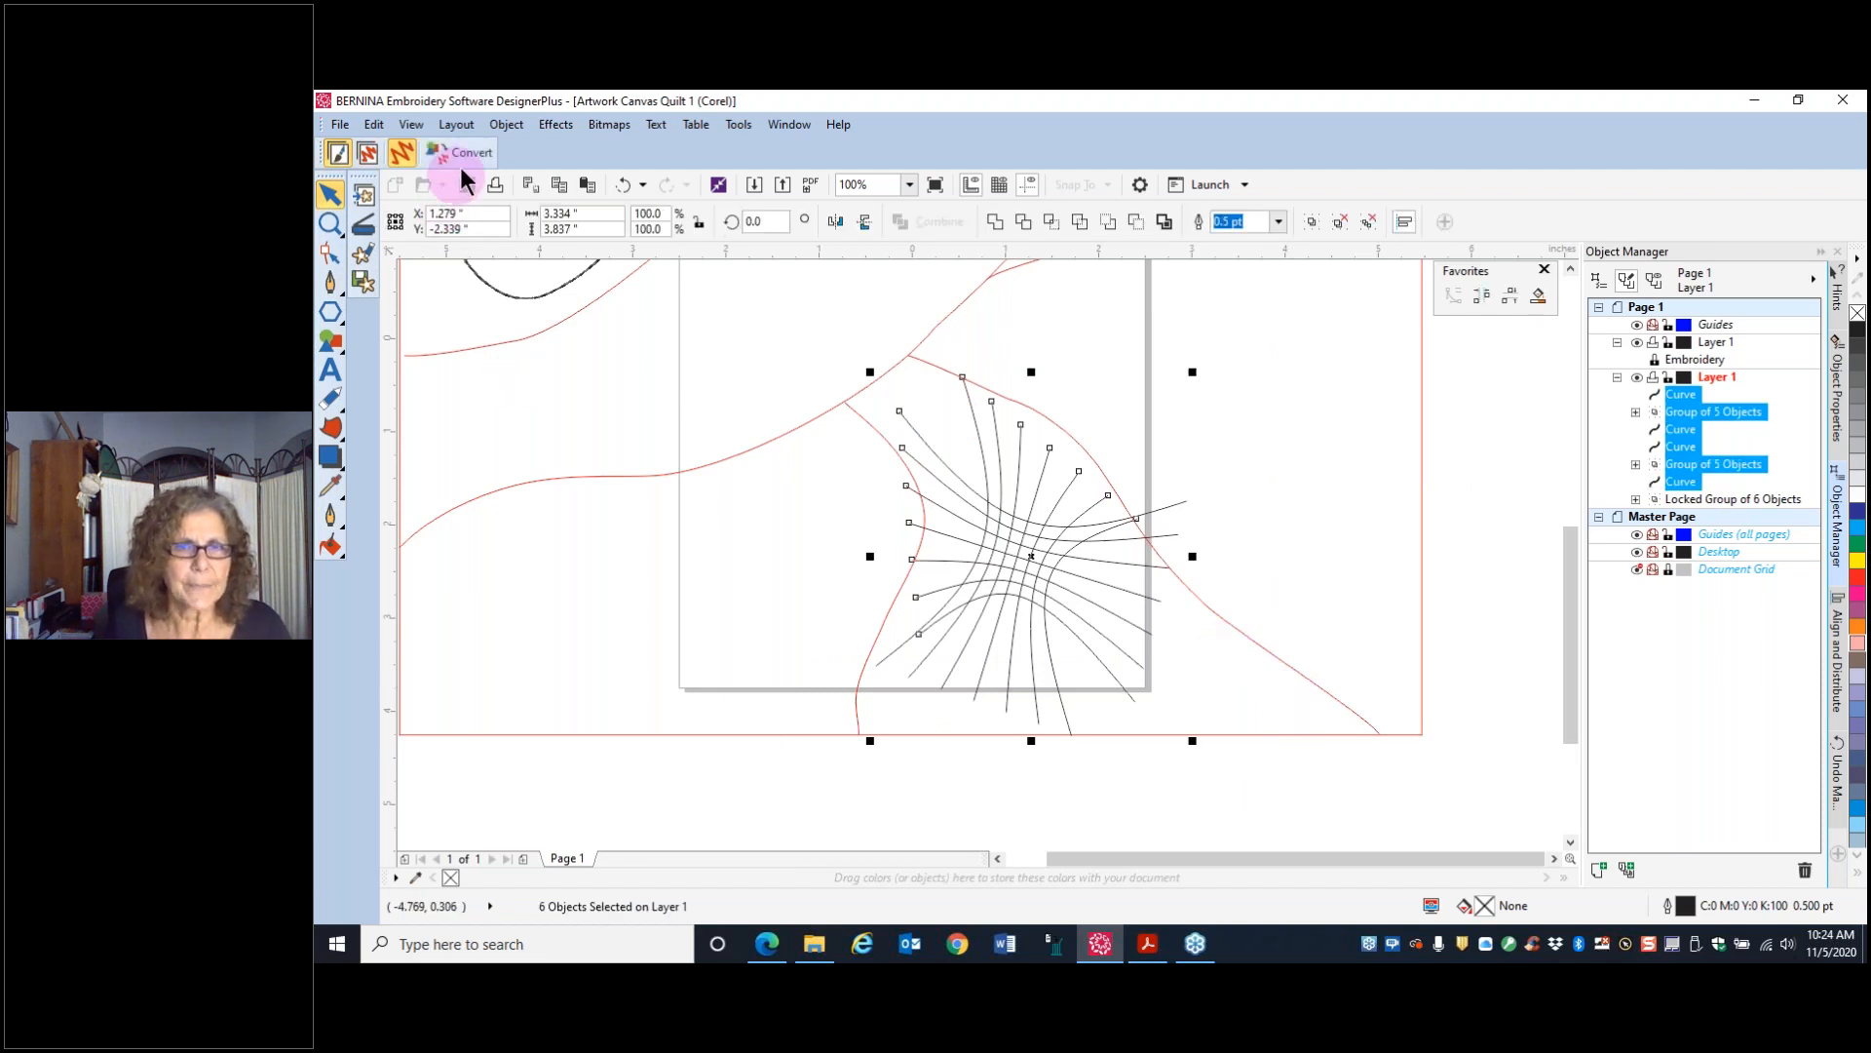
click(465, 157)
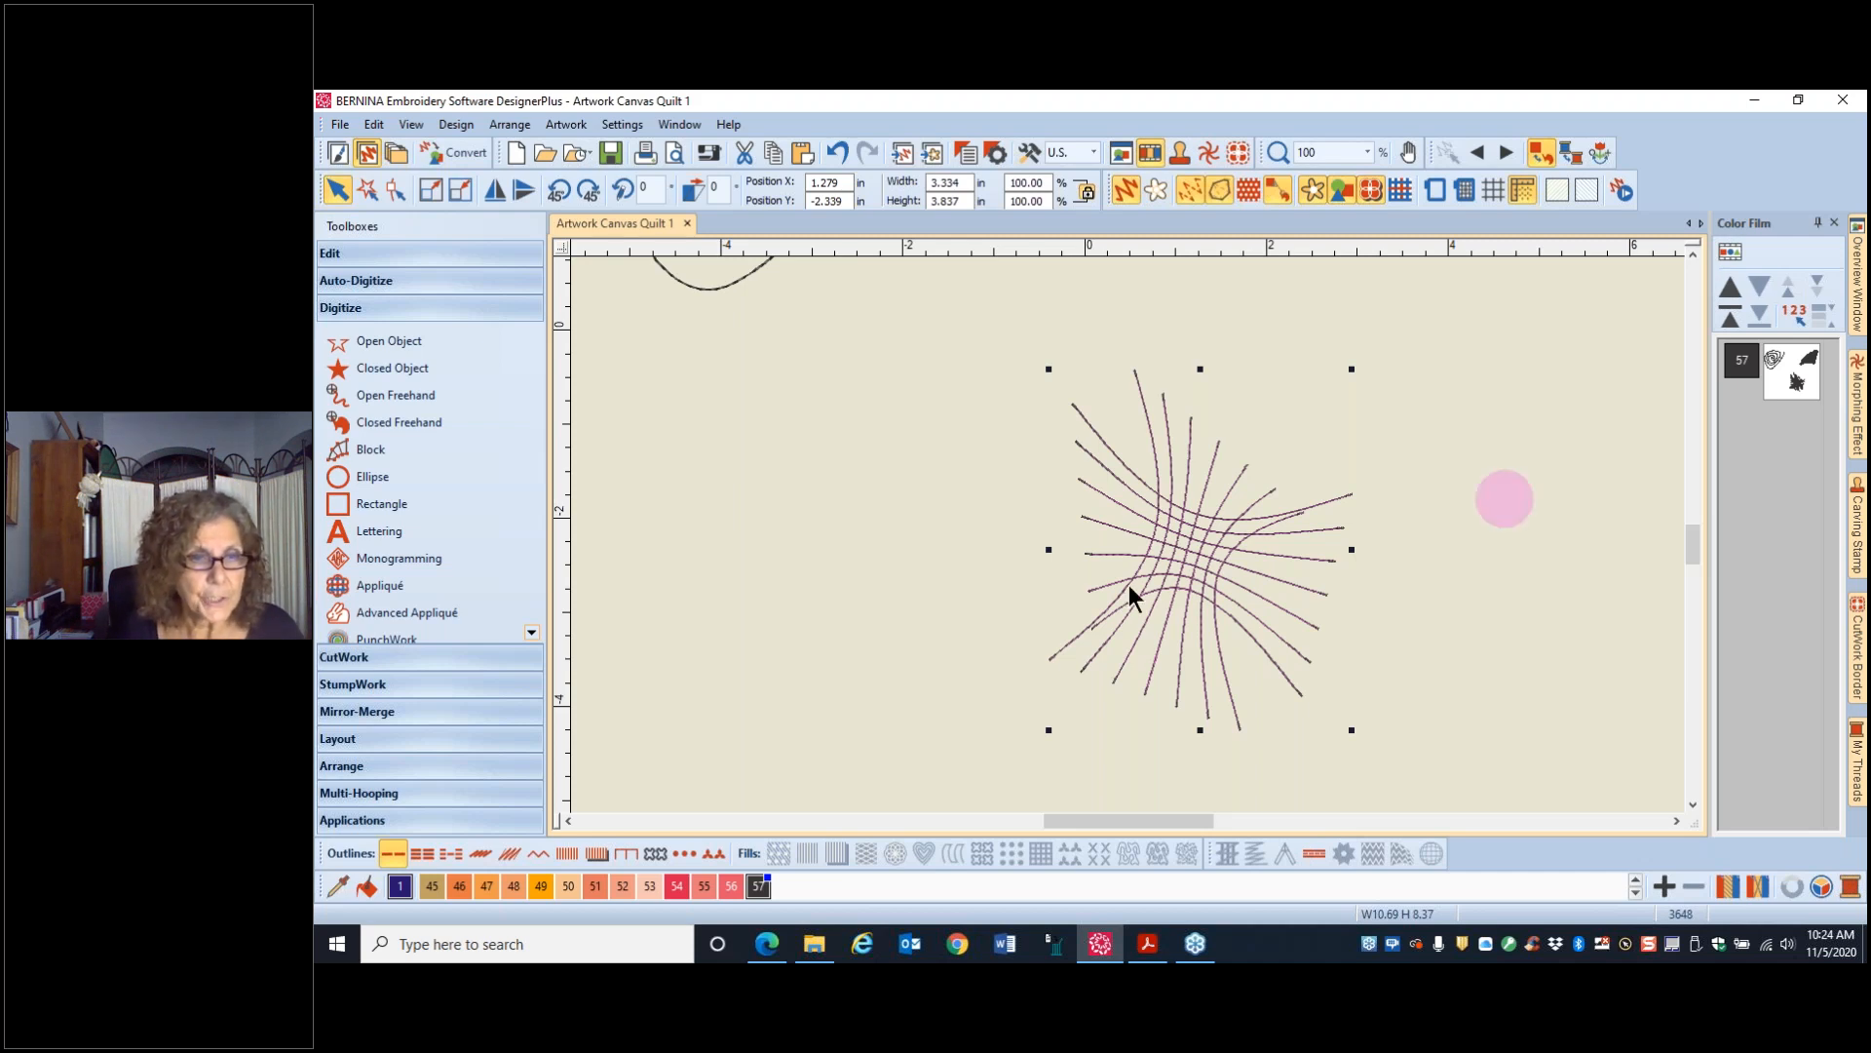
- Give the converted grid lines a Triple outline stitch with a triple length of 3 mm
click(421, 854)
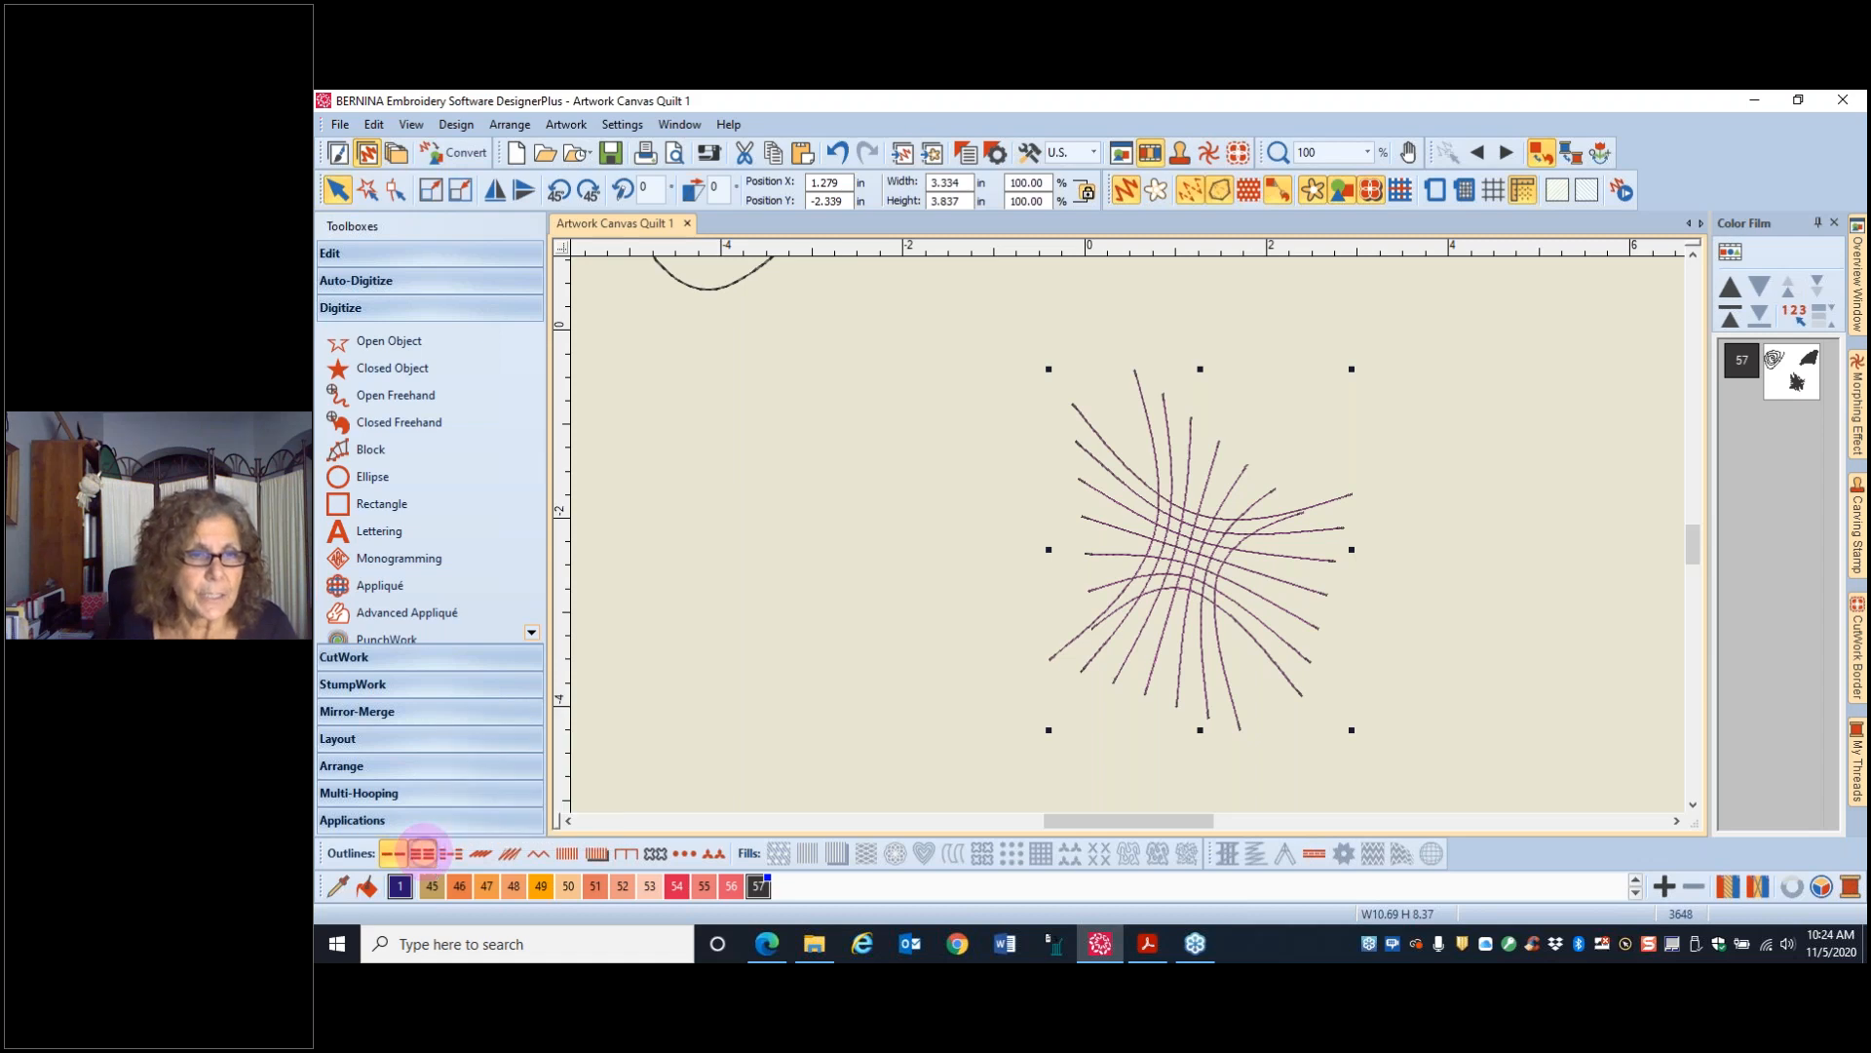
right_click(421, 854)
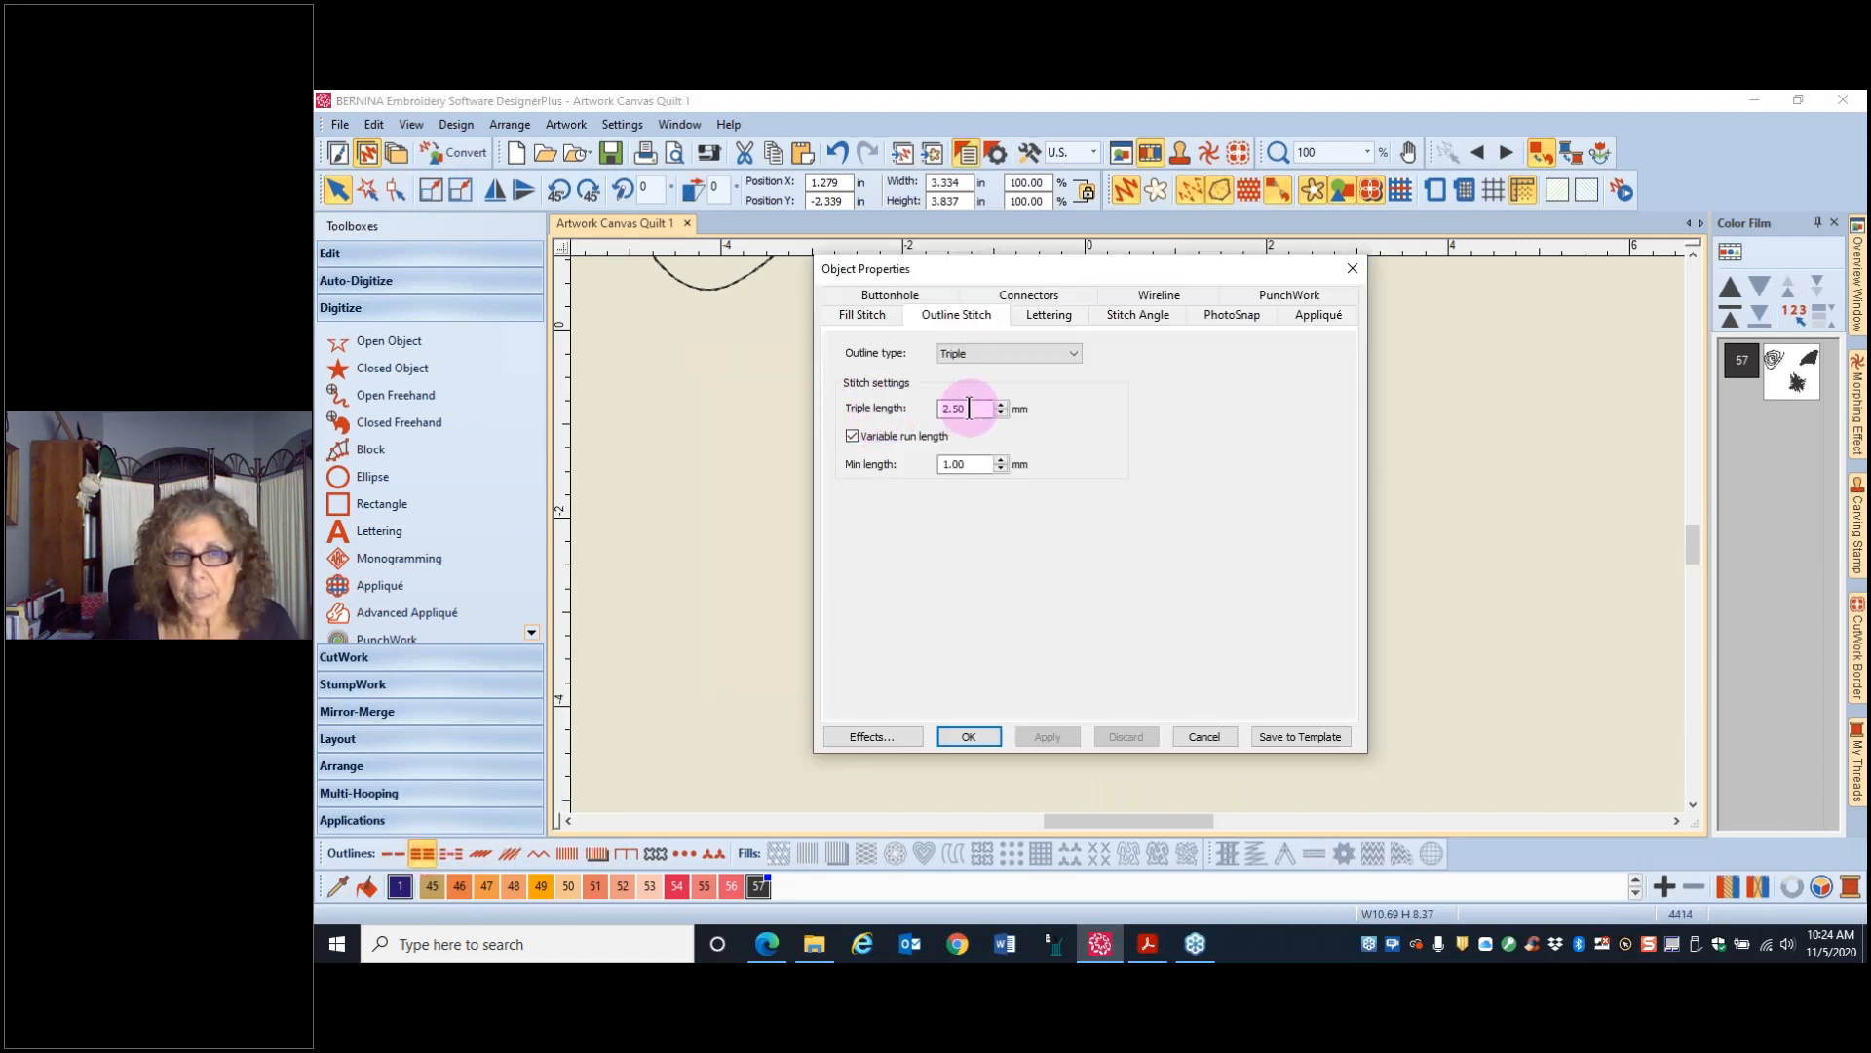
drag(977, 413, 903, 409)
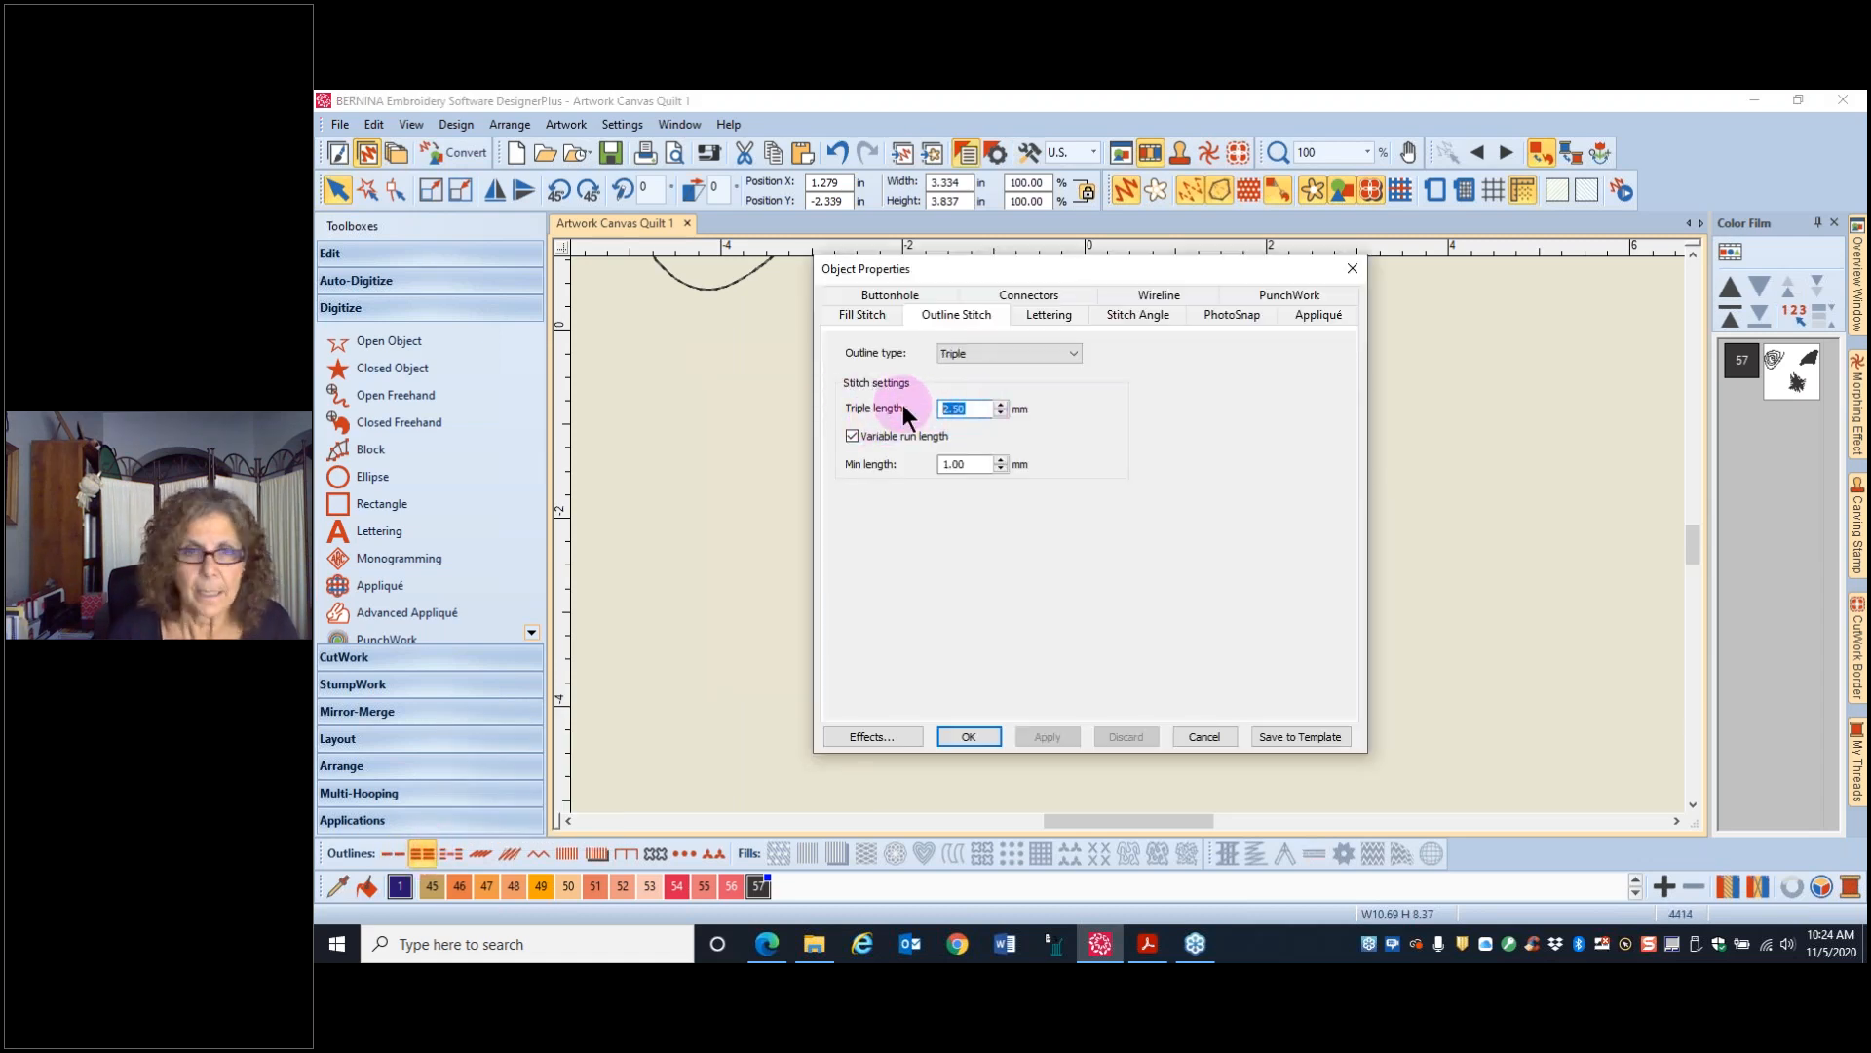
text(3)
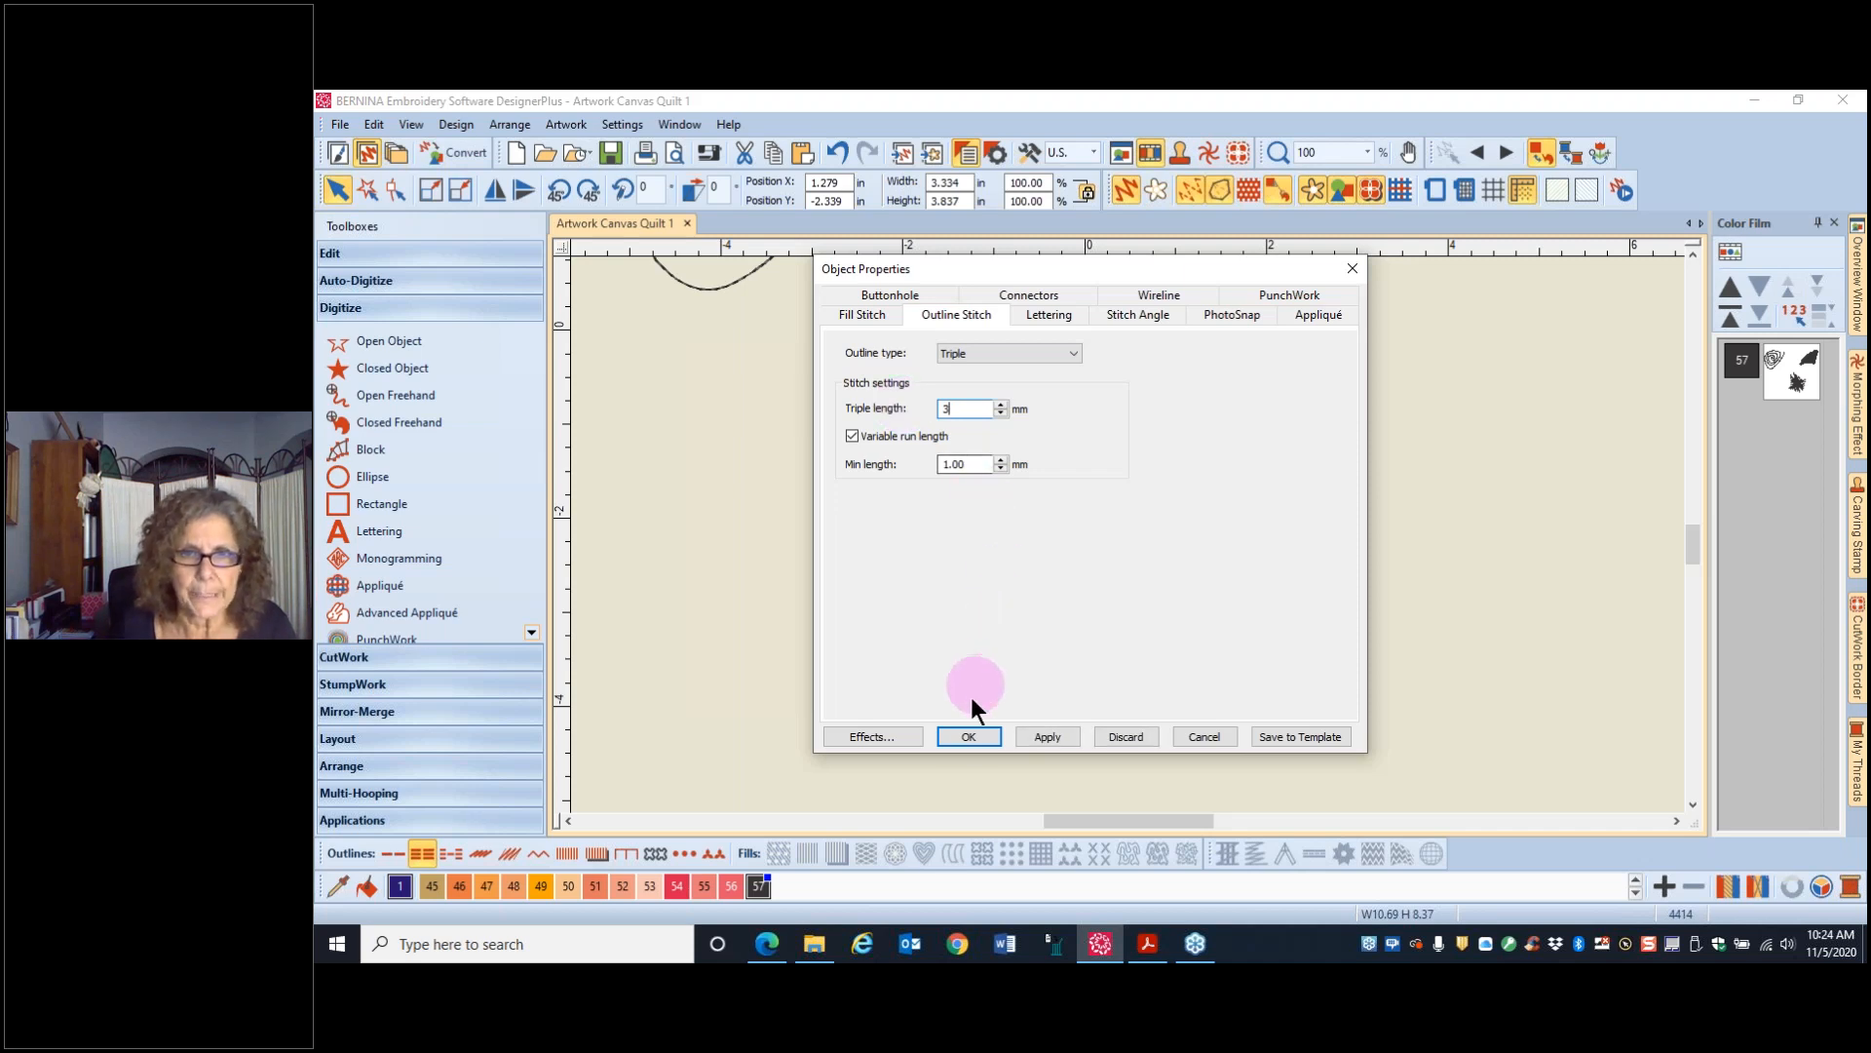
click(965, 737)
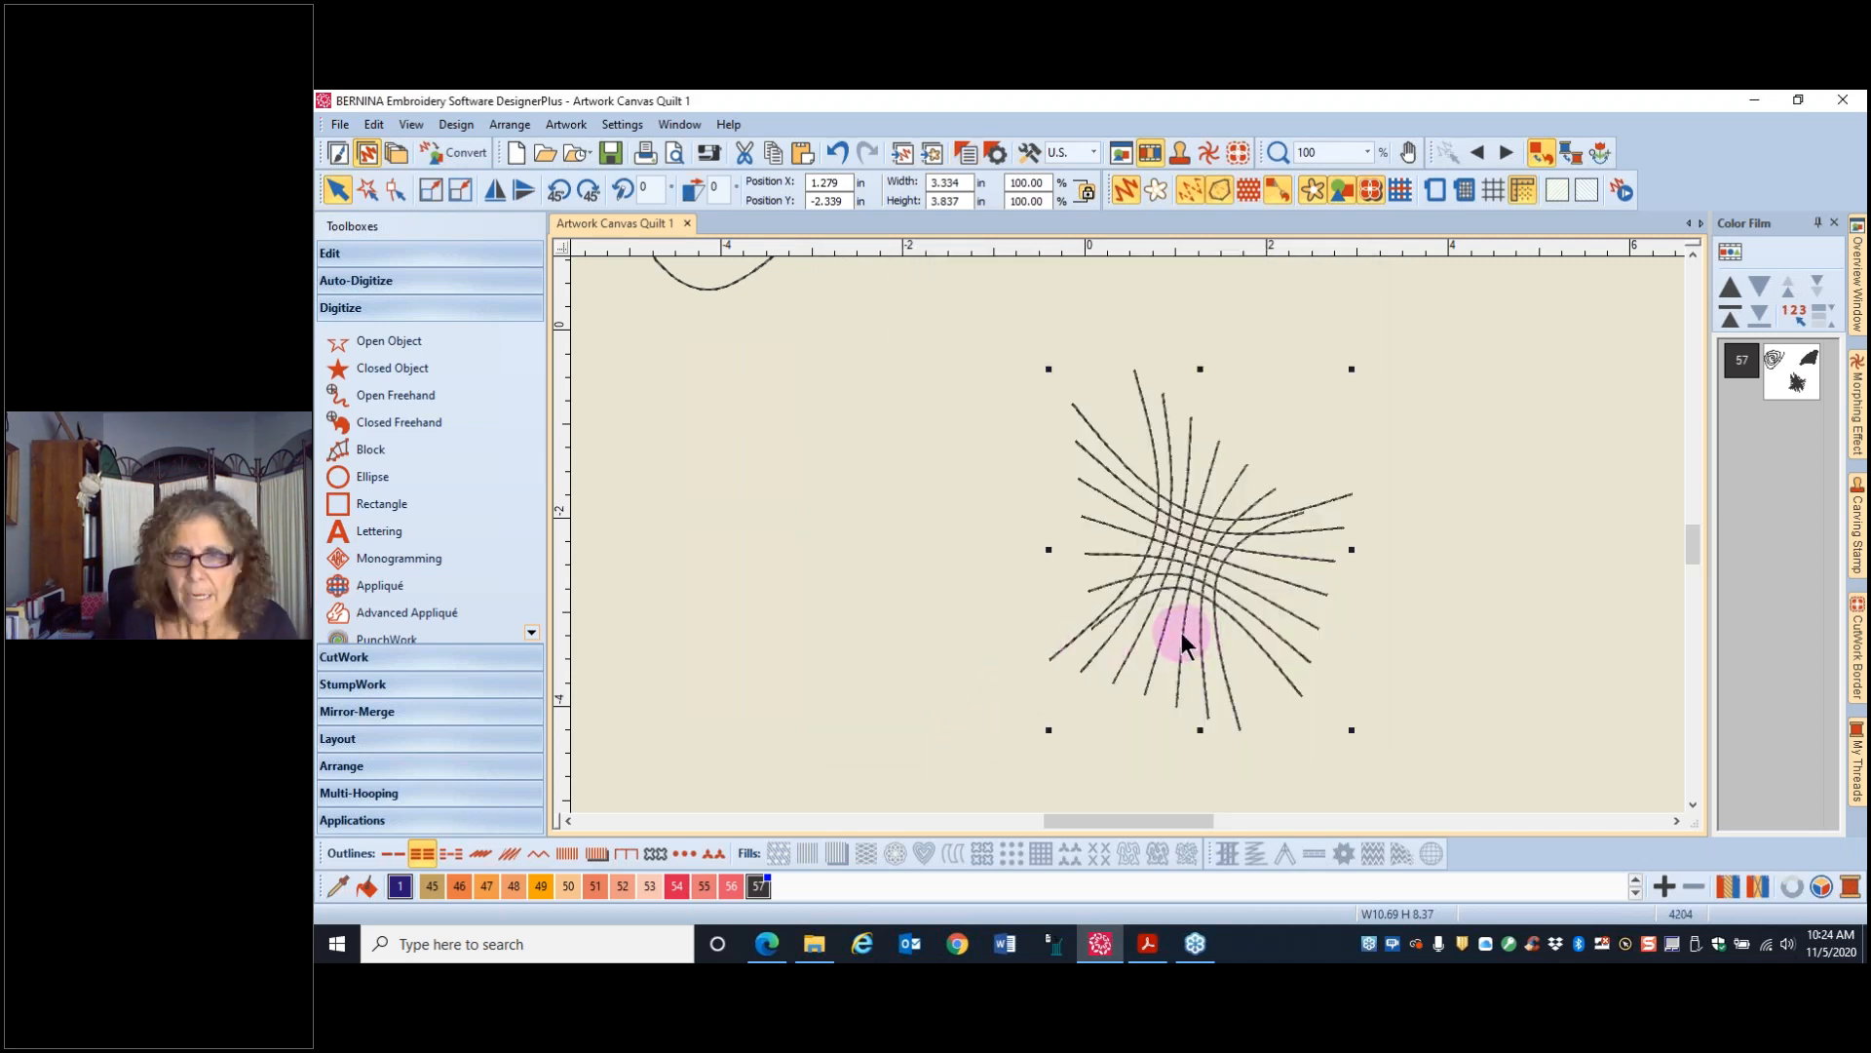
- Group all the stitched grid lines into one object
right_click(1203, 569)
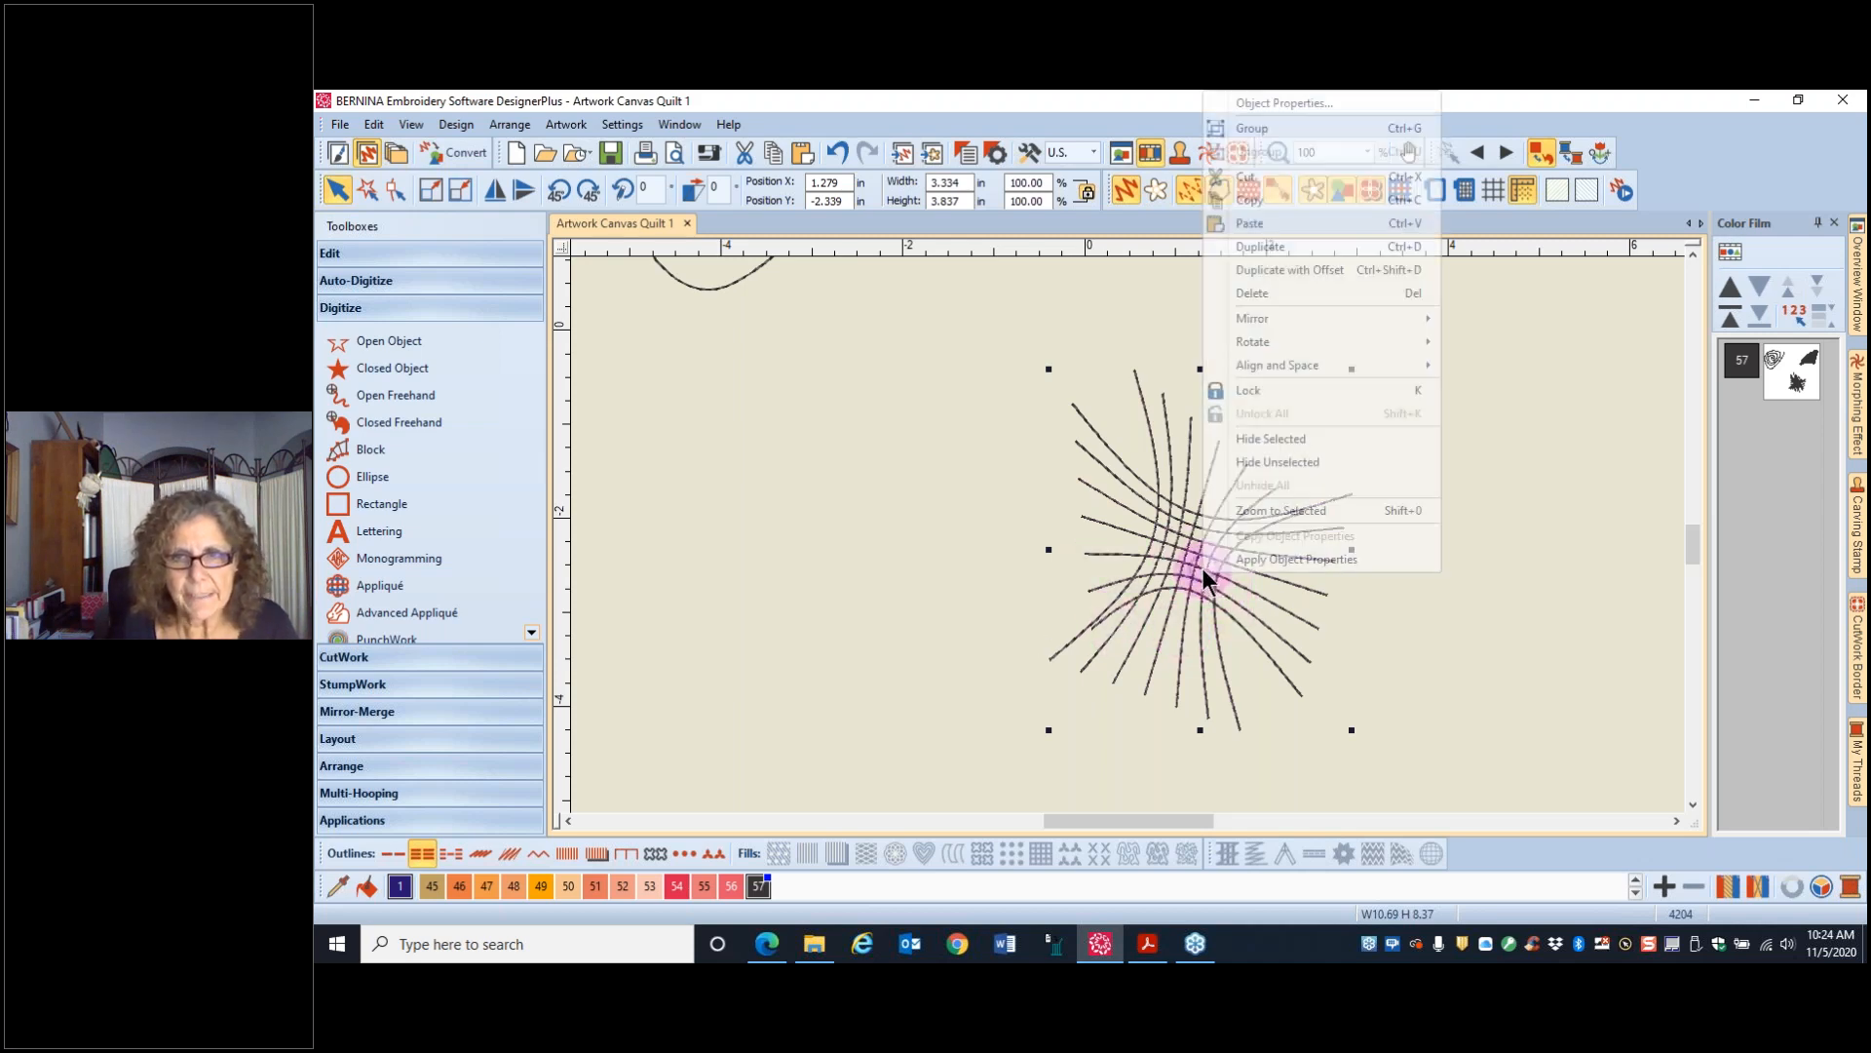
click(1255, 128)
scroll(1223, 507, down, 1)
scroll(1127, 534, down, 3)
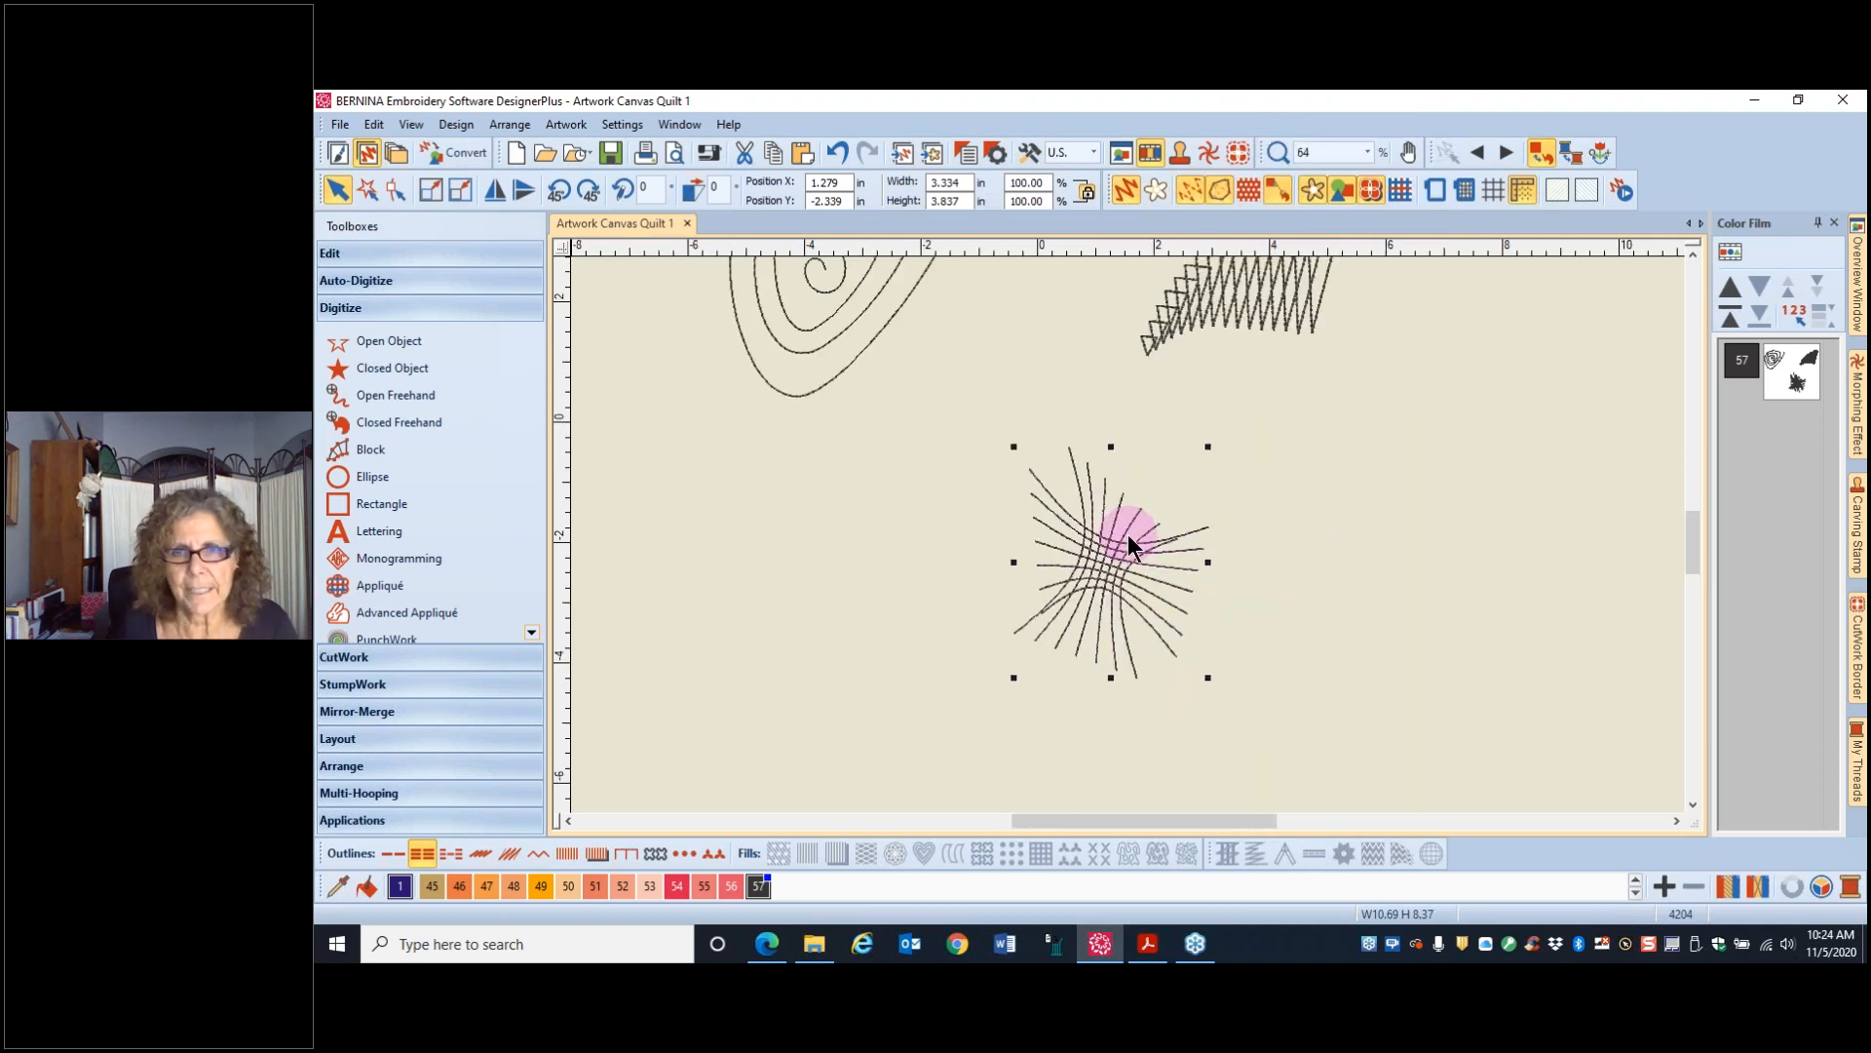
- Deselect the grid, check the zigzag motif among the stitched motifs, and return to the artwork canvas
scroll(1127, 534, down, 1)
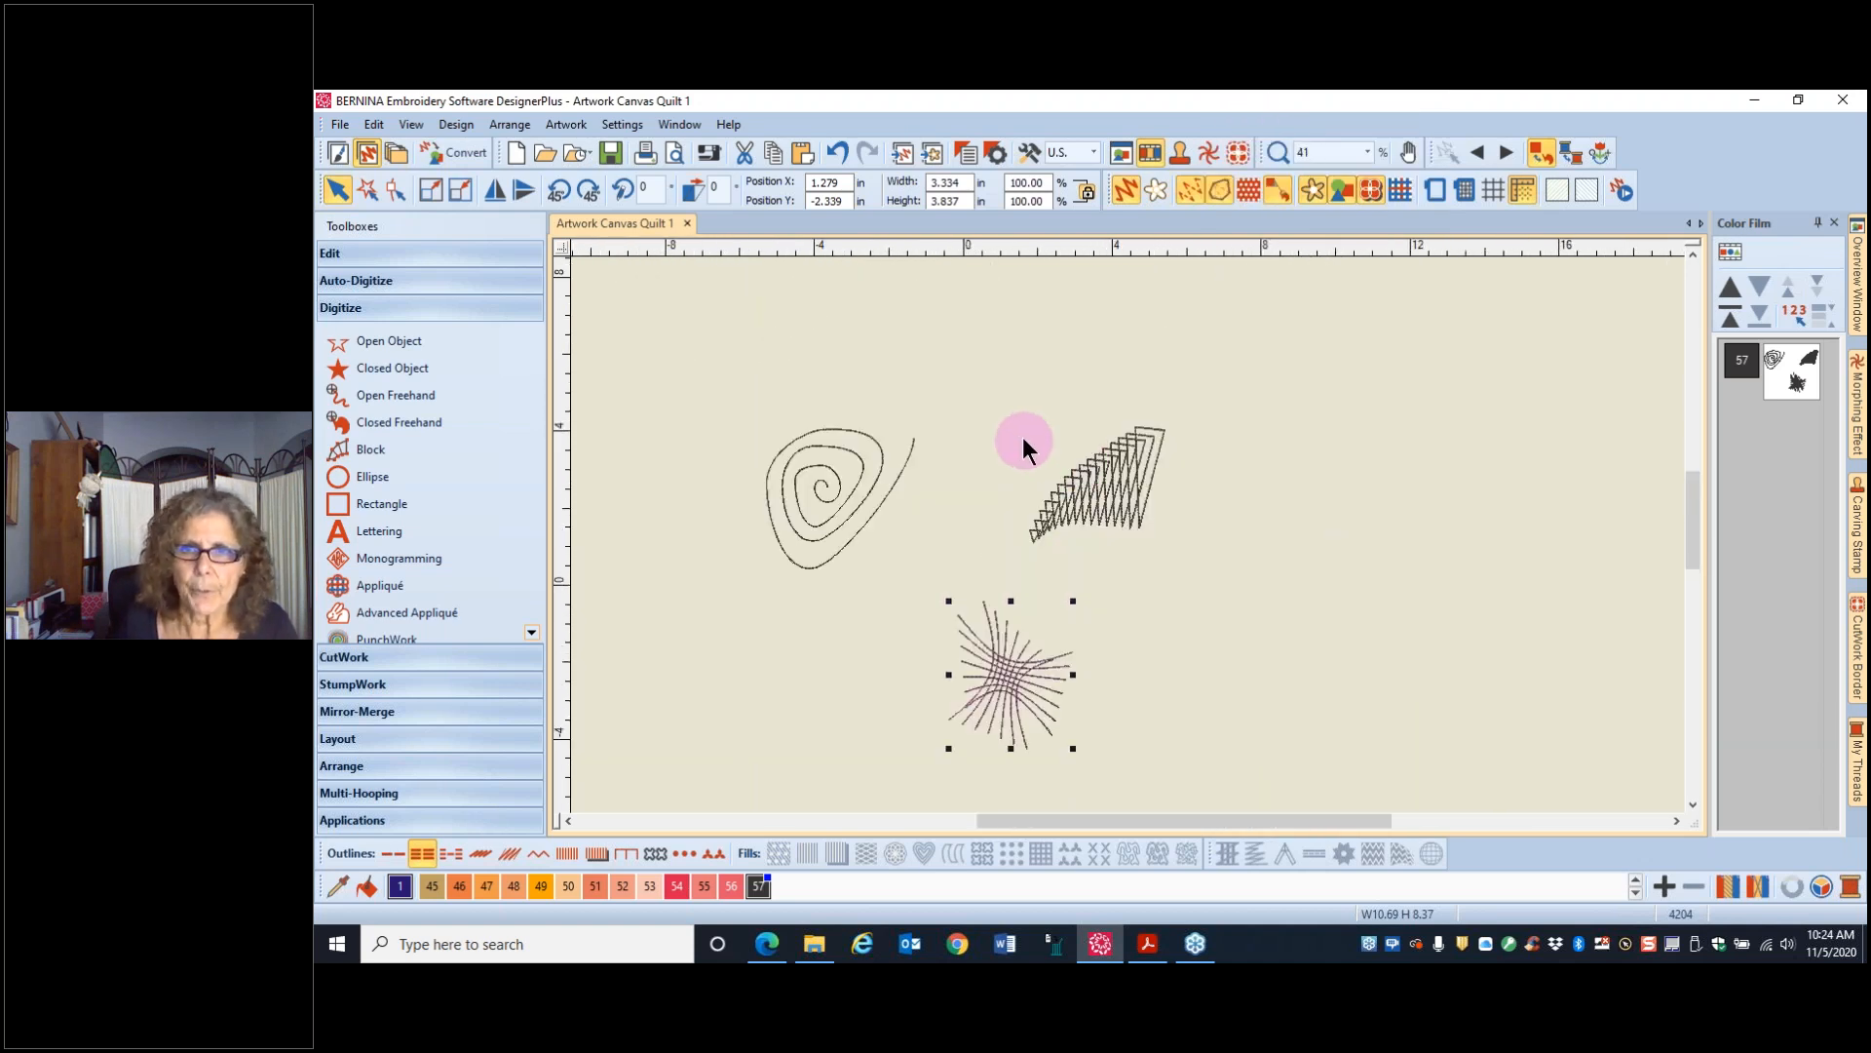
click(1007, 411)
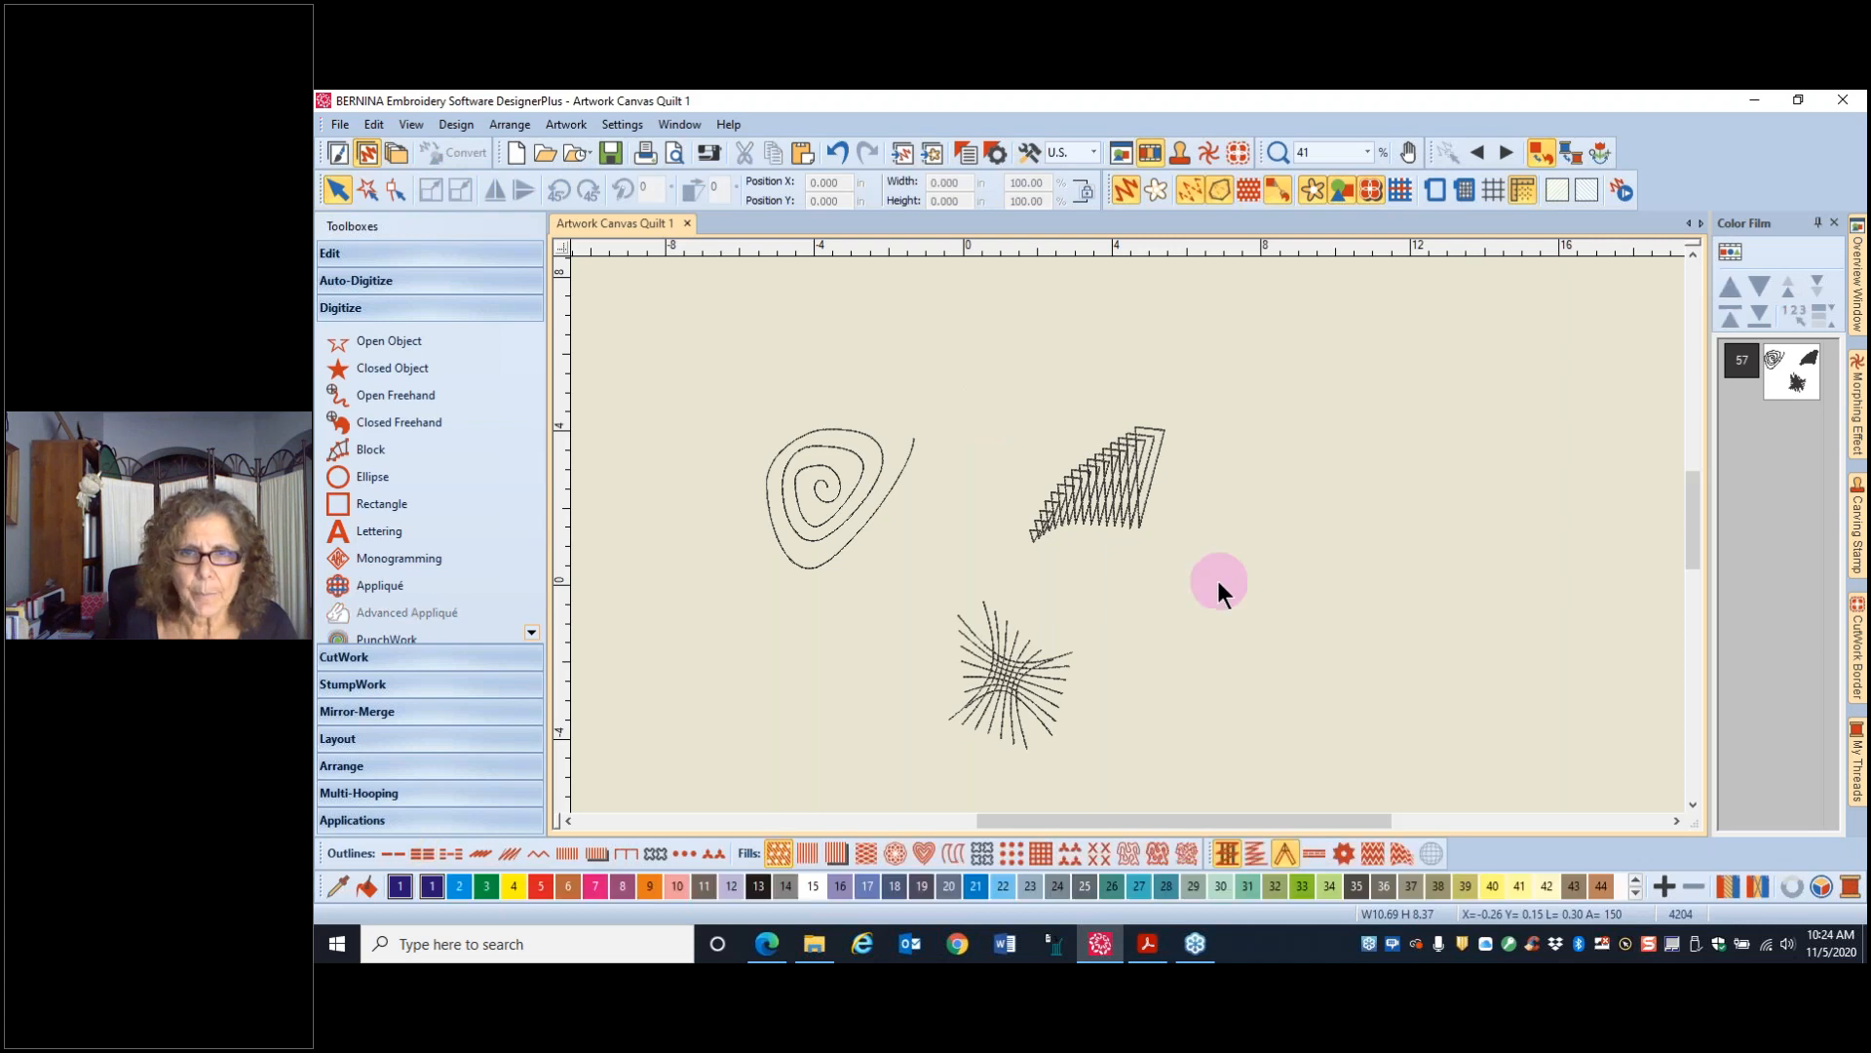
right_click(1116, 482)
click(1135, 476)
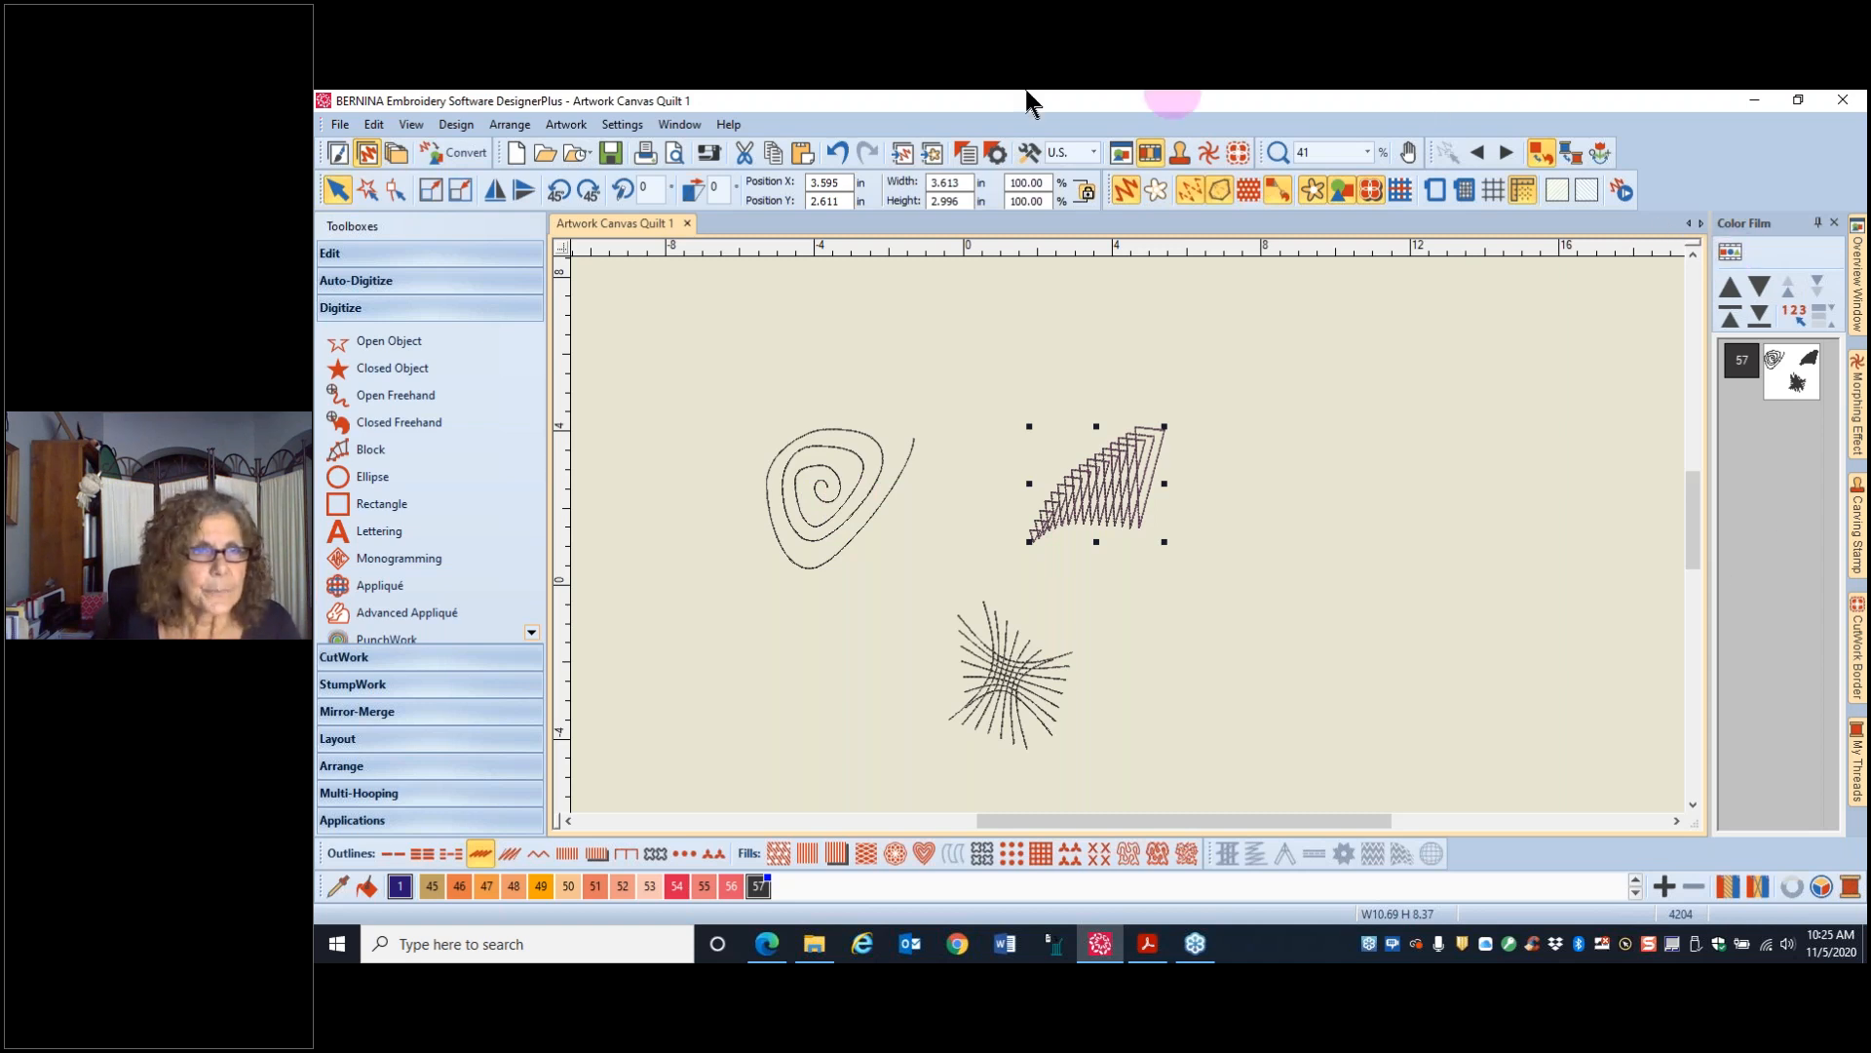
click(337, 154)
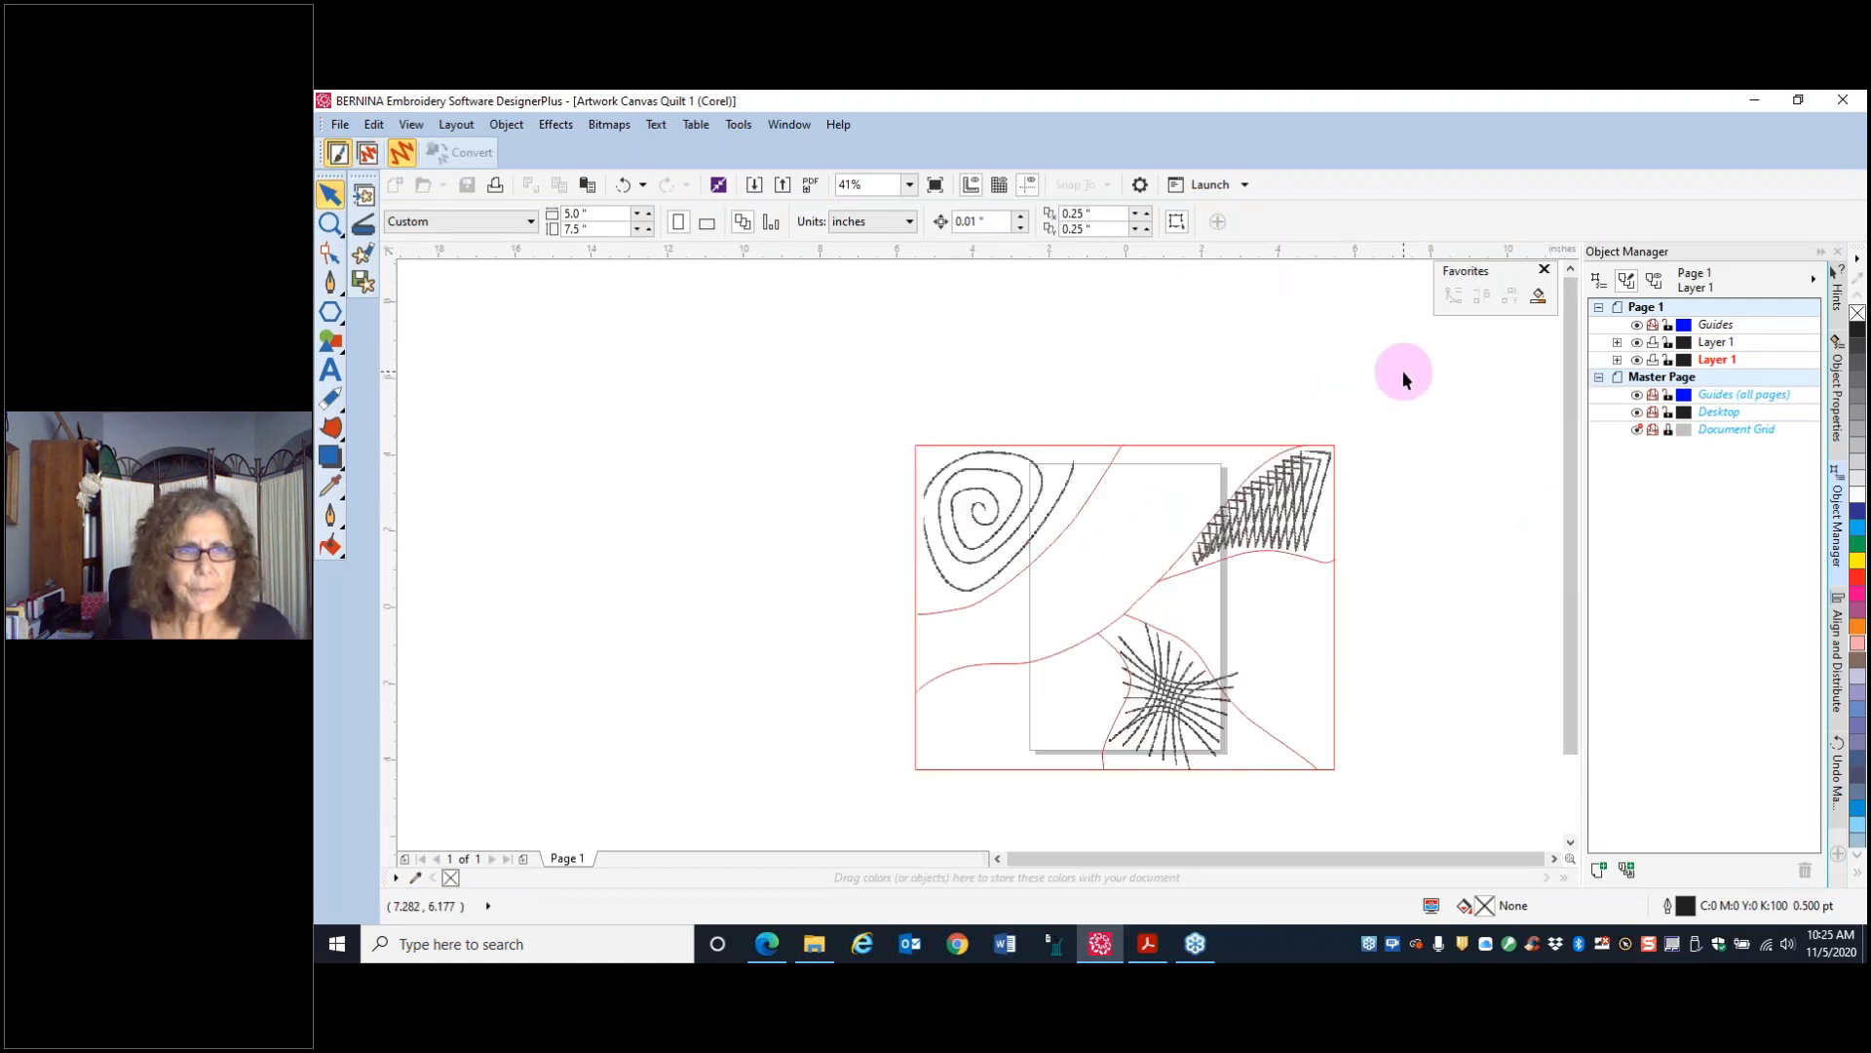
- Draw a wavy open Bezier curve about 7.2 by 4.5 inches diagonally through the empty band between the spiral and the zigzag motif
click(329, 285)
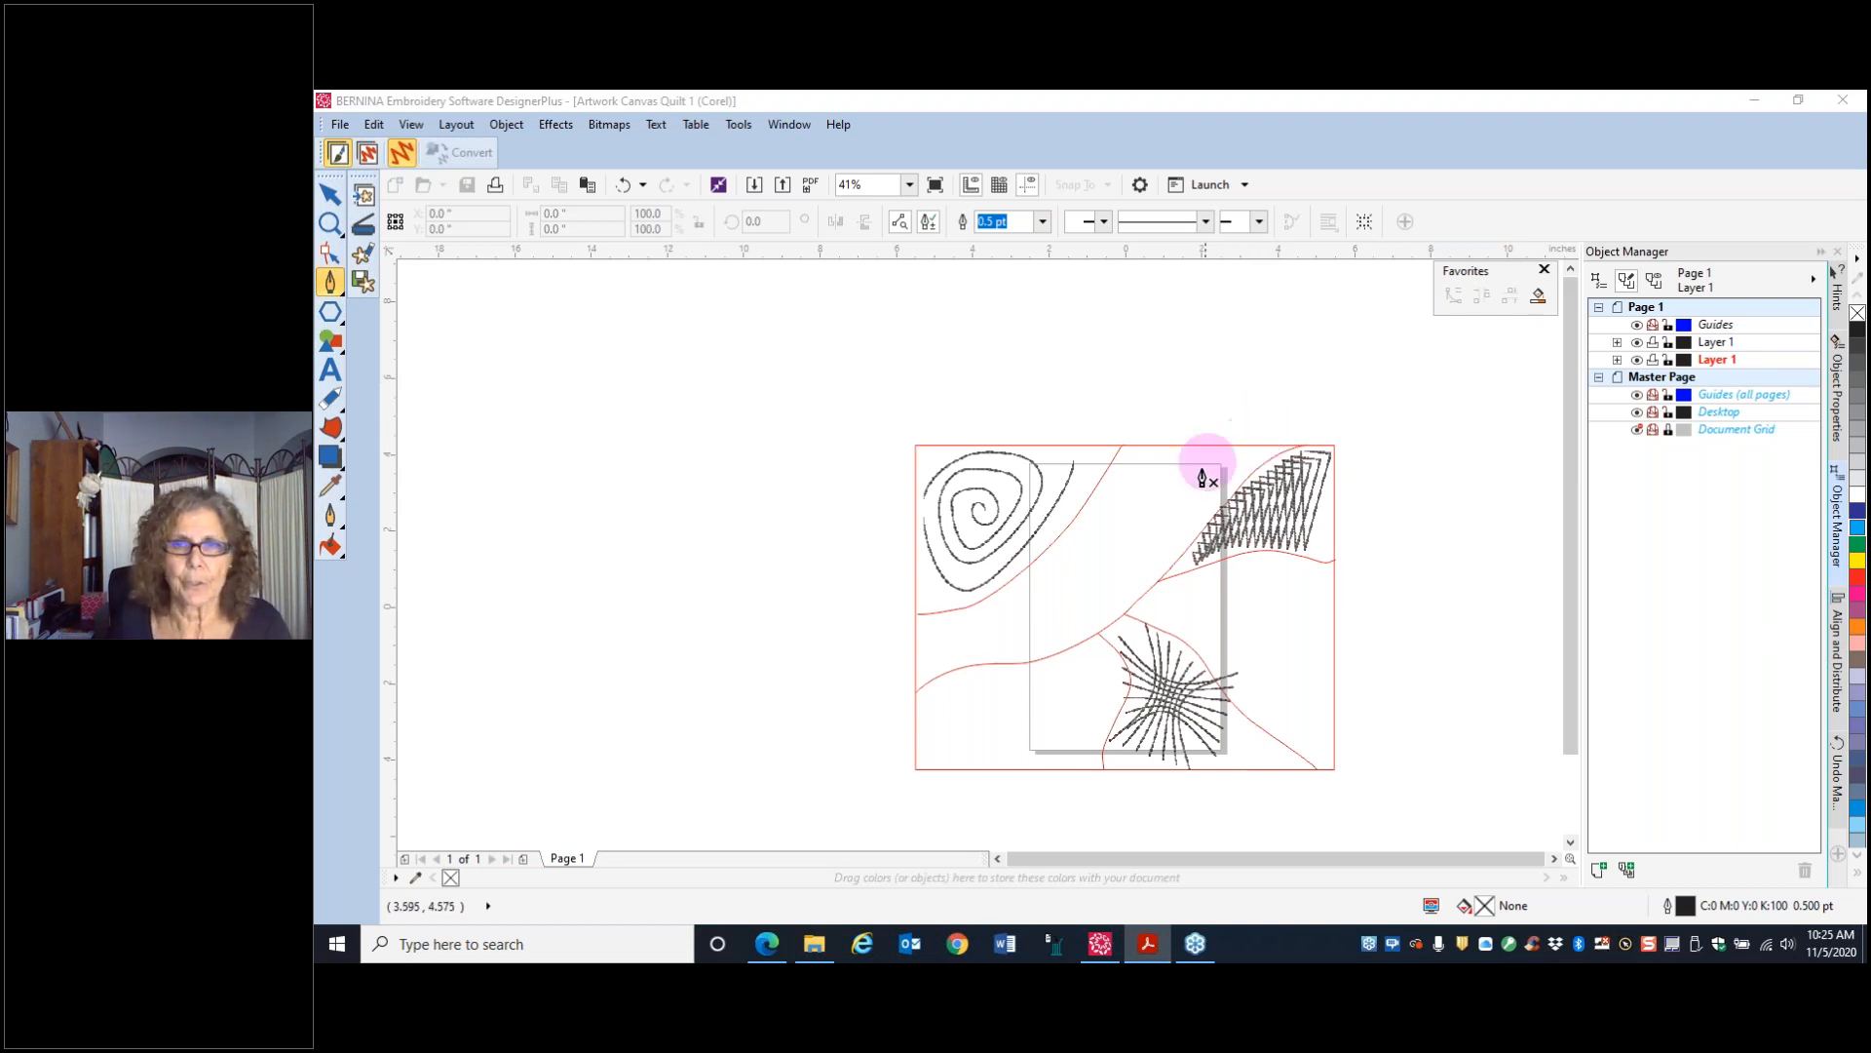
mouse_move(1209, 465)
mouse_down()
mouse_move(1144, 488)
mouse_move(1137, 445)
mouse_move(1144, 484)
mouse_up()
drag(1141, 481, 1139, 535)
click(1124, 509)
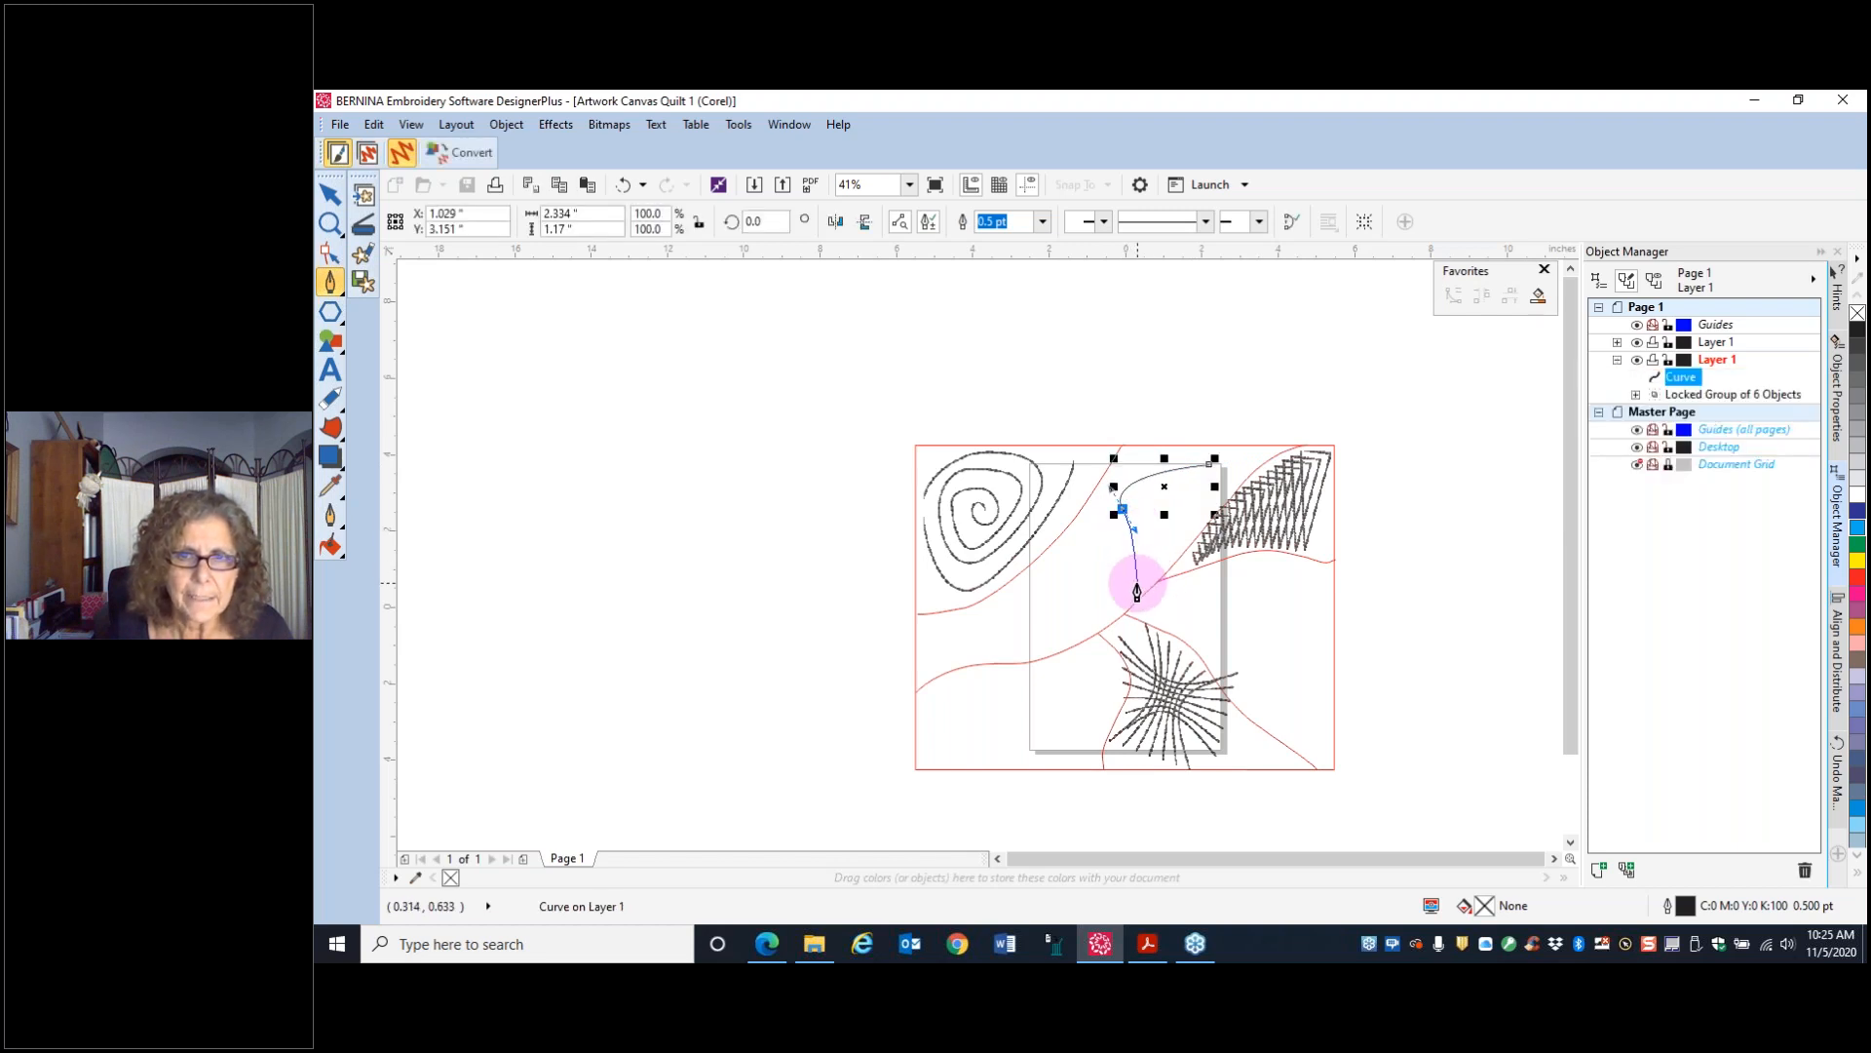
drag(1133, 585, 959, 646)
click(935, 626)
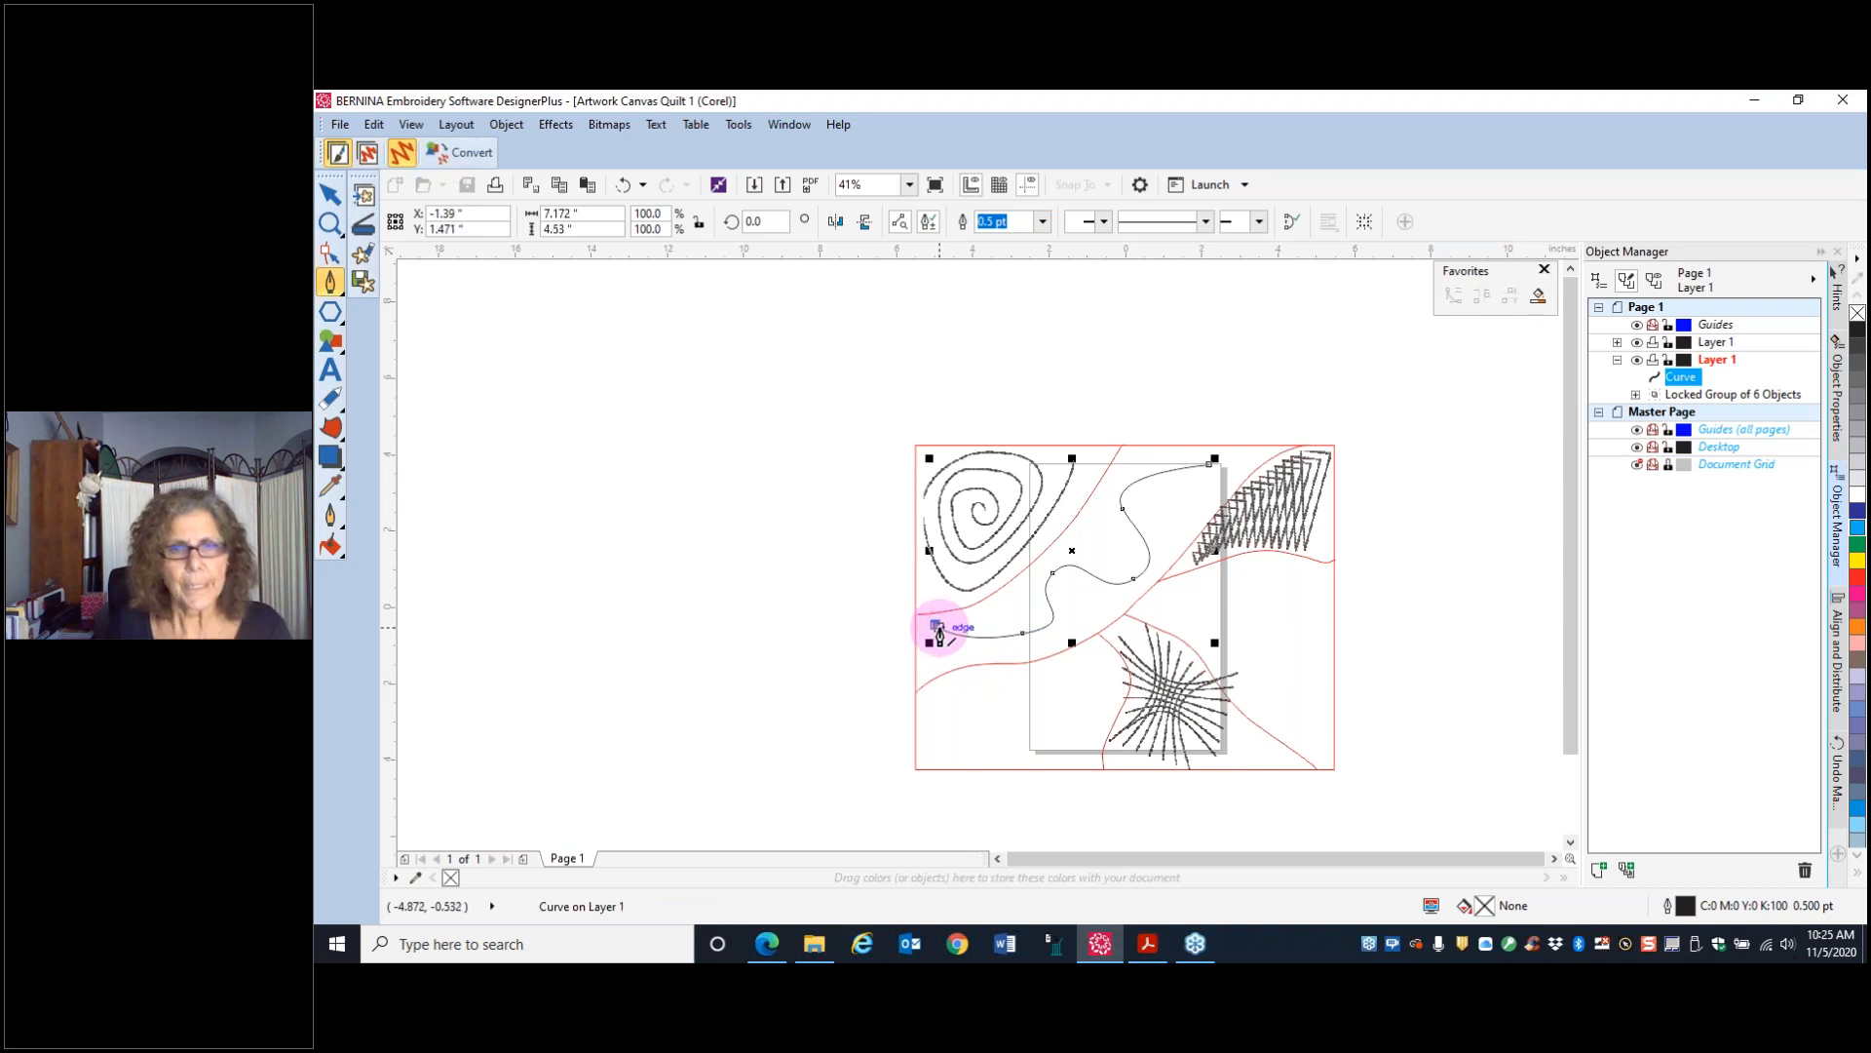
key(space)
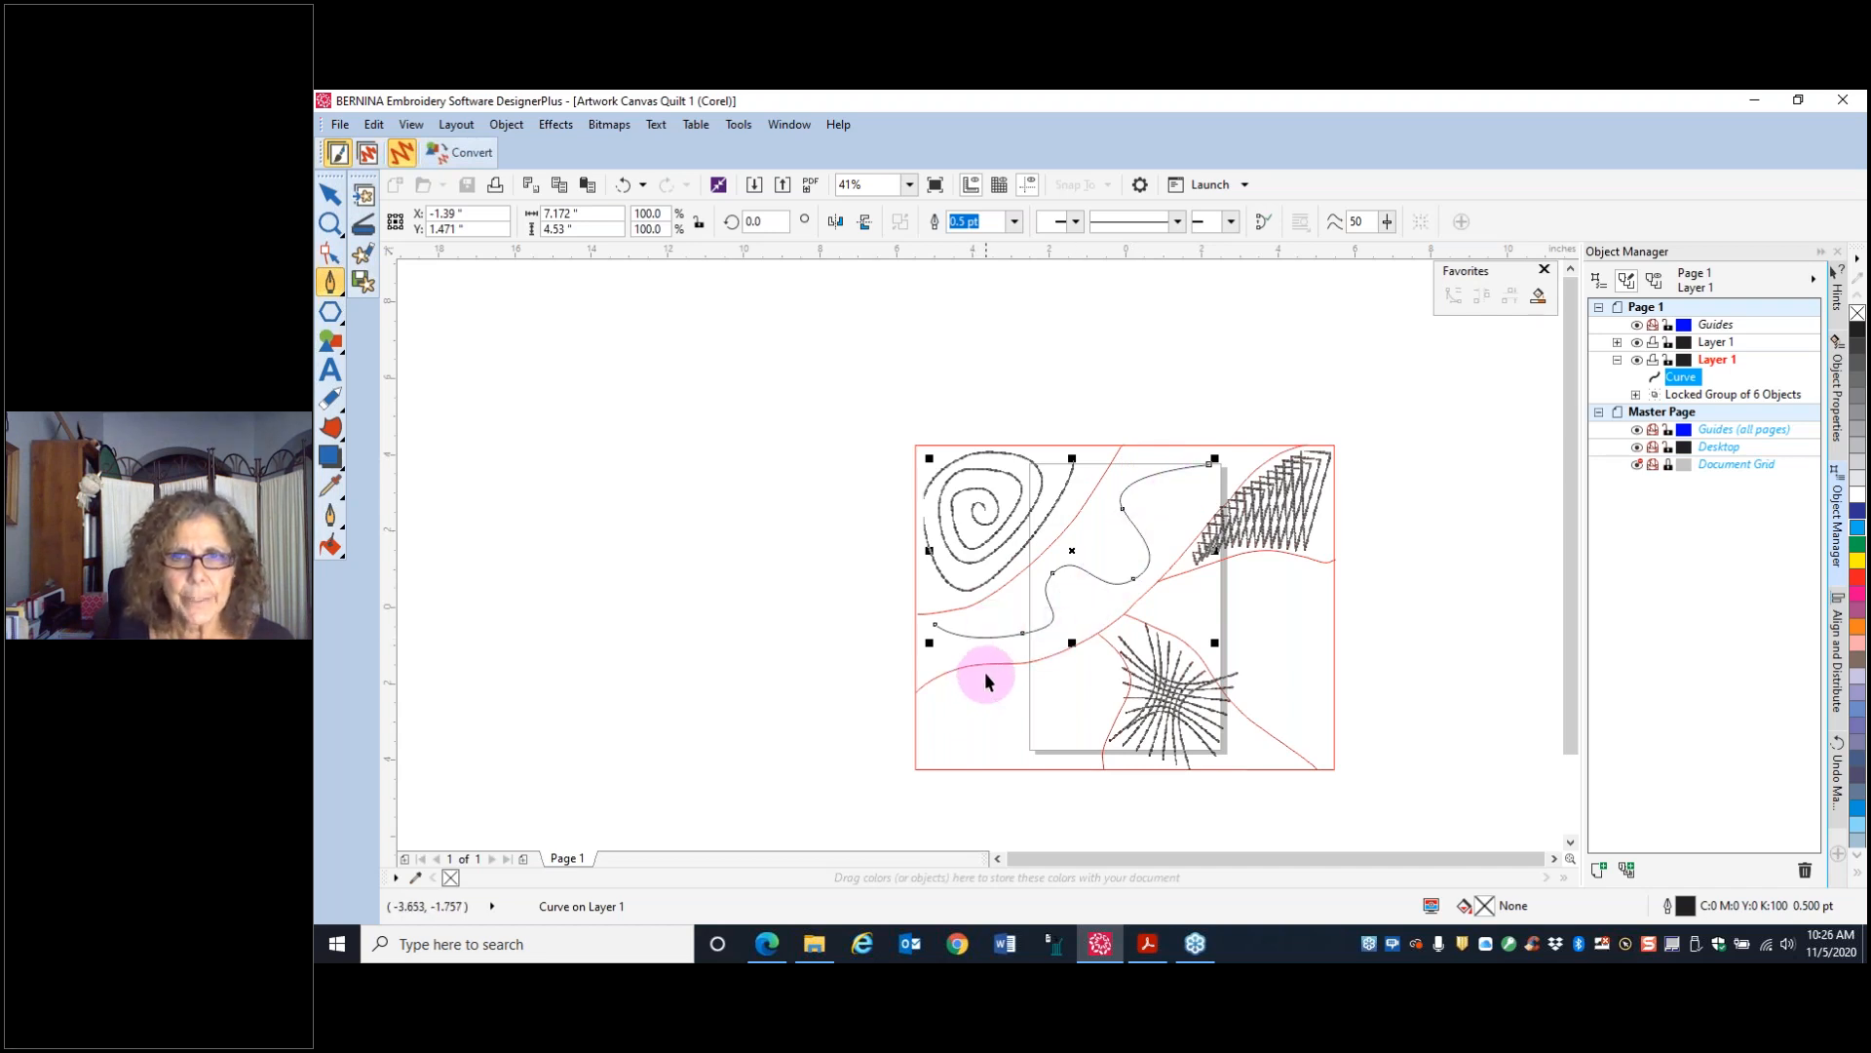
- Draw a second wavy curve about 7.2 by 5.7 inches along the same diagonal band, weaving back and forth across the first one
click(330, 286)
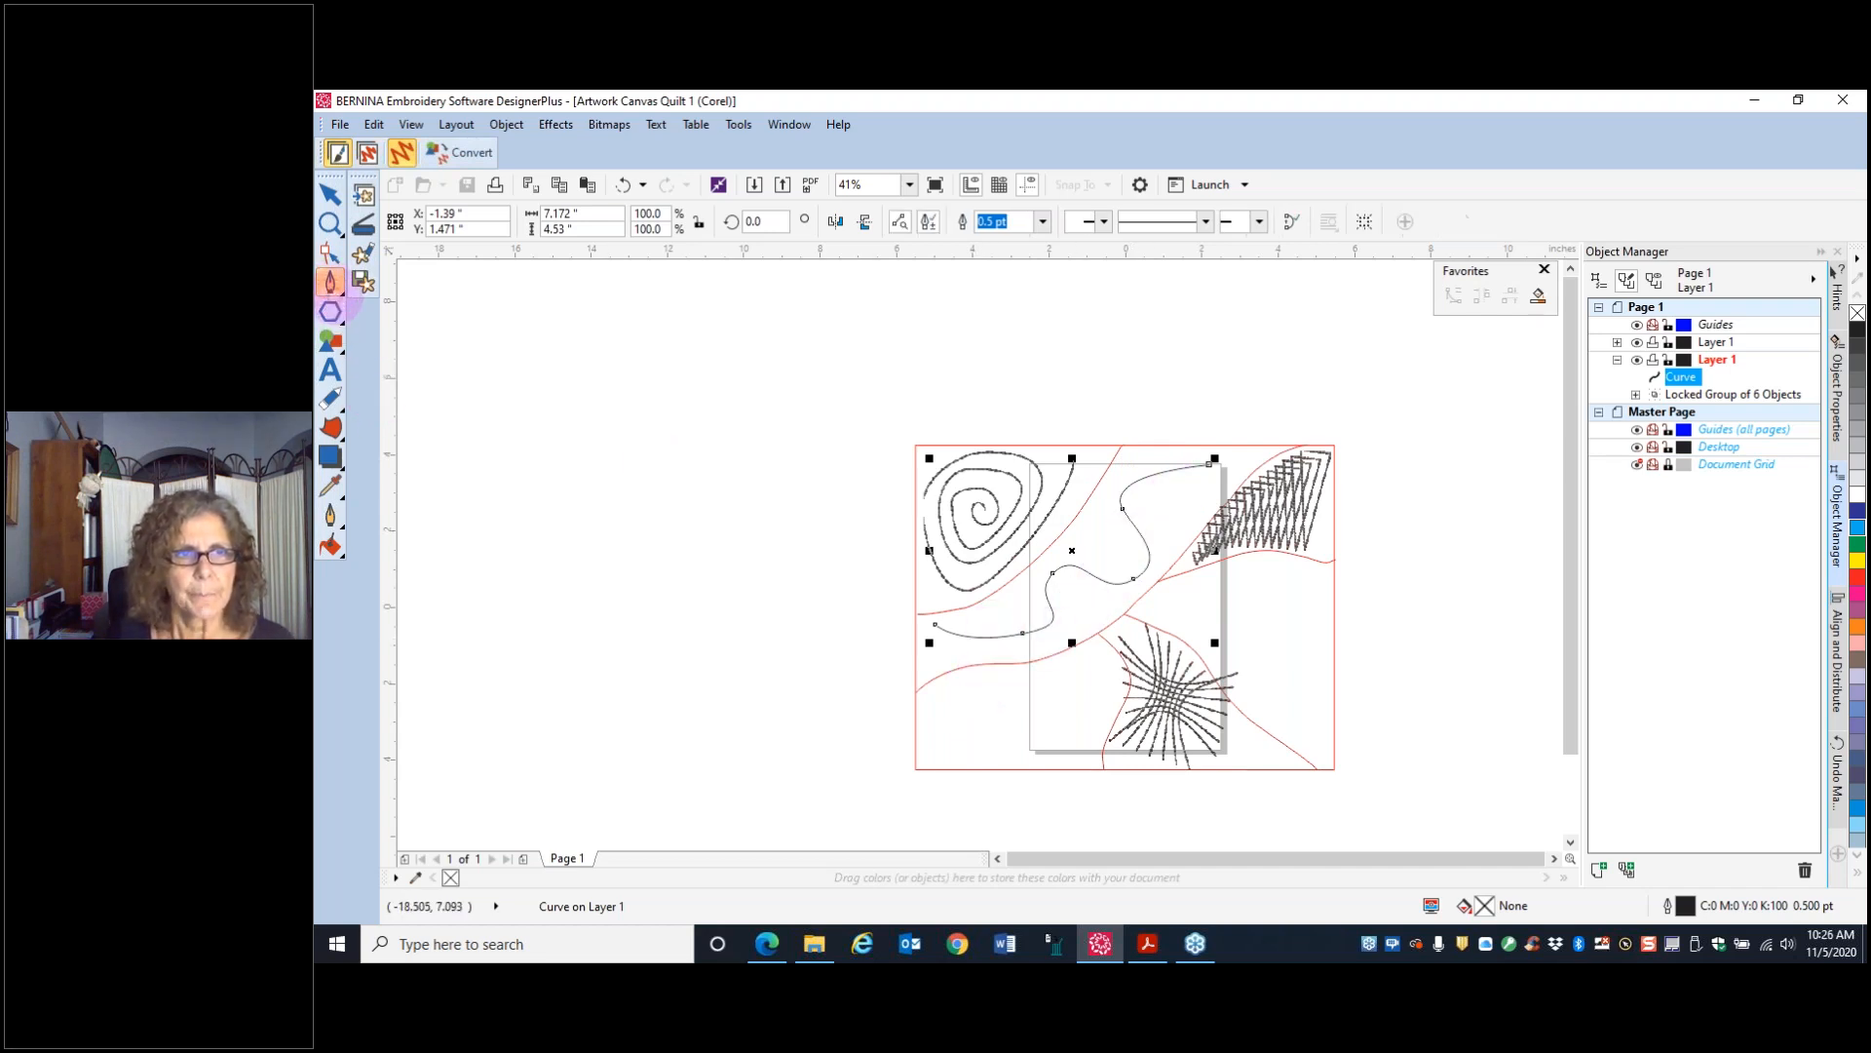
click(1201, 465)
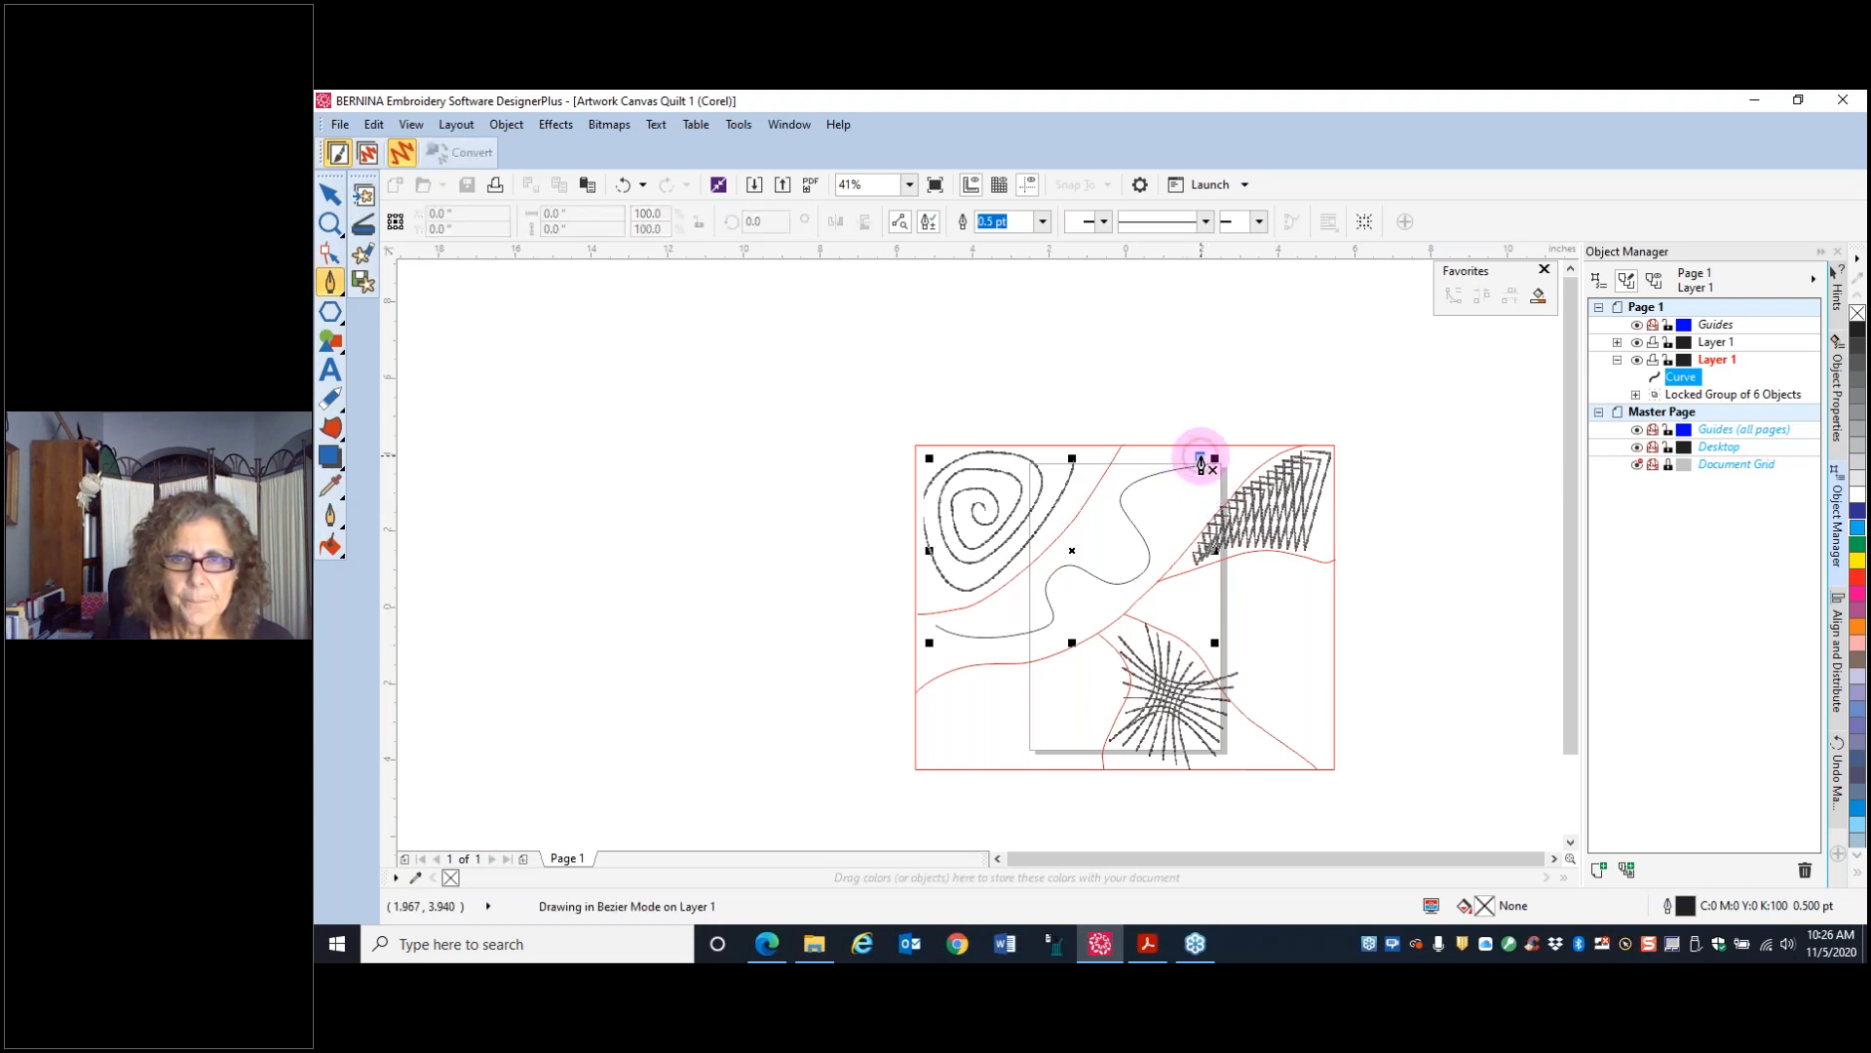
mouse_move(1202, 465)
mouse_down()
mouse_move(1160, 495)
mouse_move(1179, 531)
mouse_move(1151, 551)
mouse_move(1101, 536)
mouse_move(1091, 627)
mouse_move(998, 617)
mouse_up()
click(941, 653)
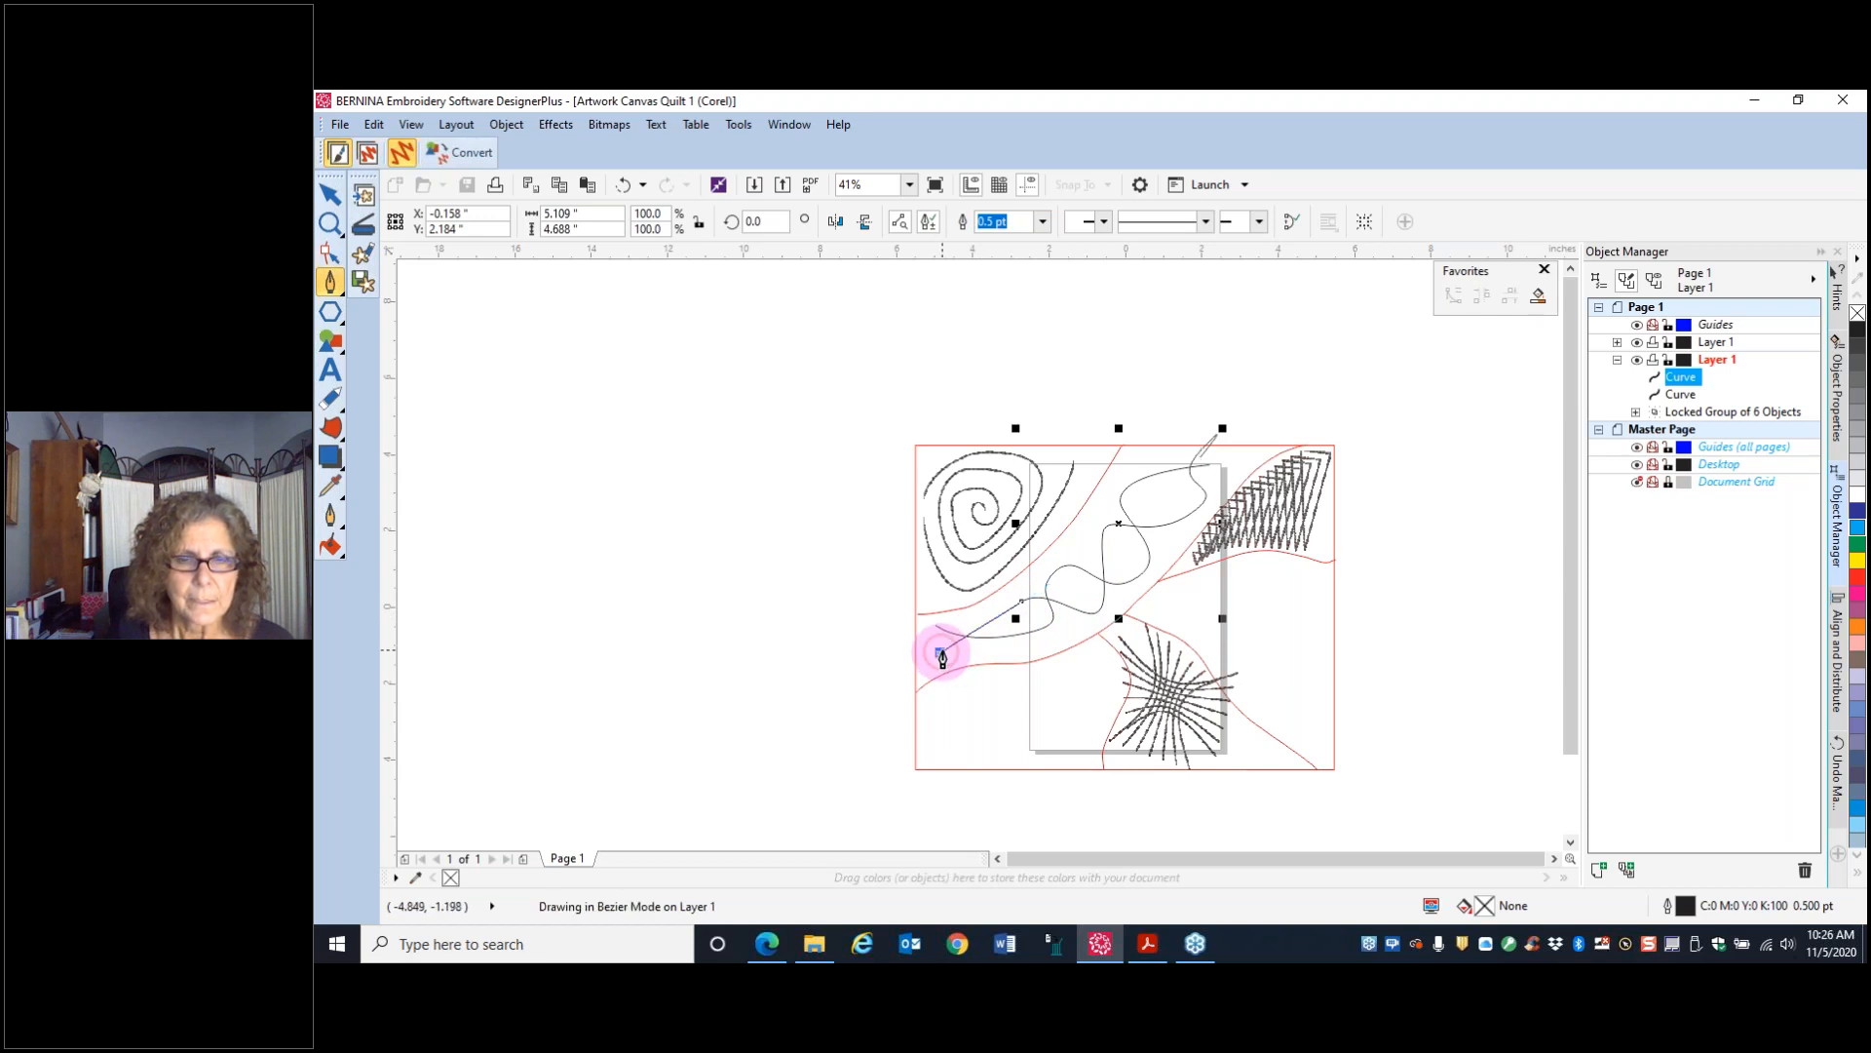
key(space)
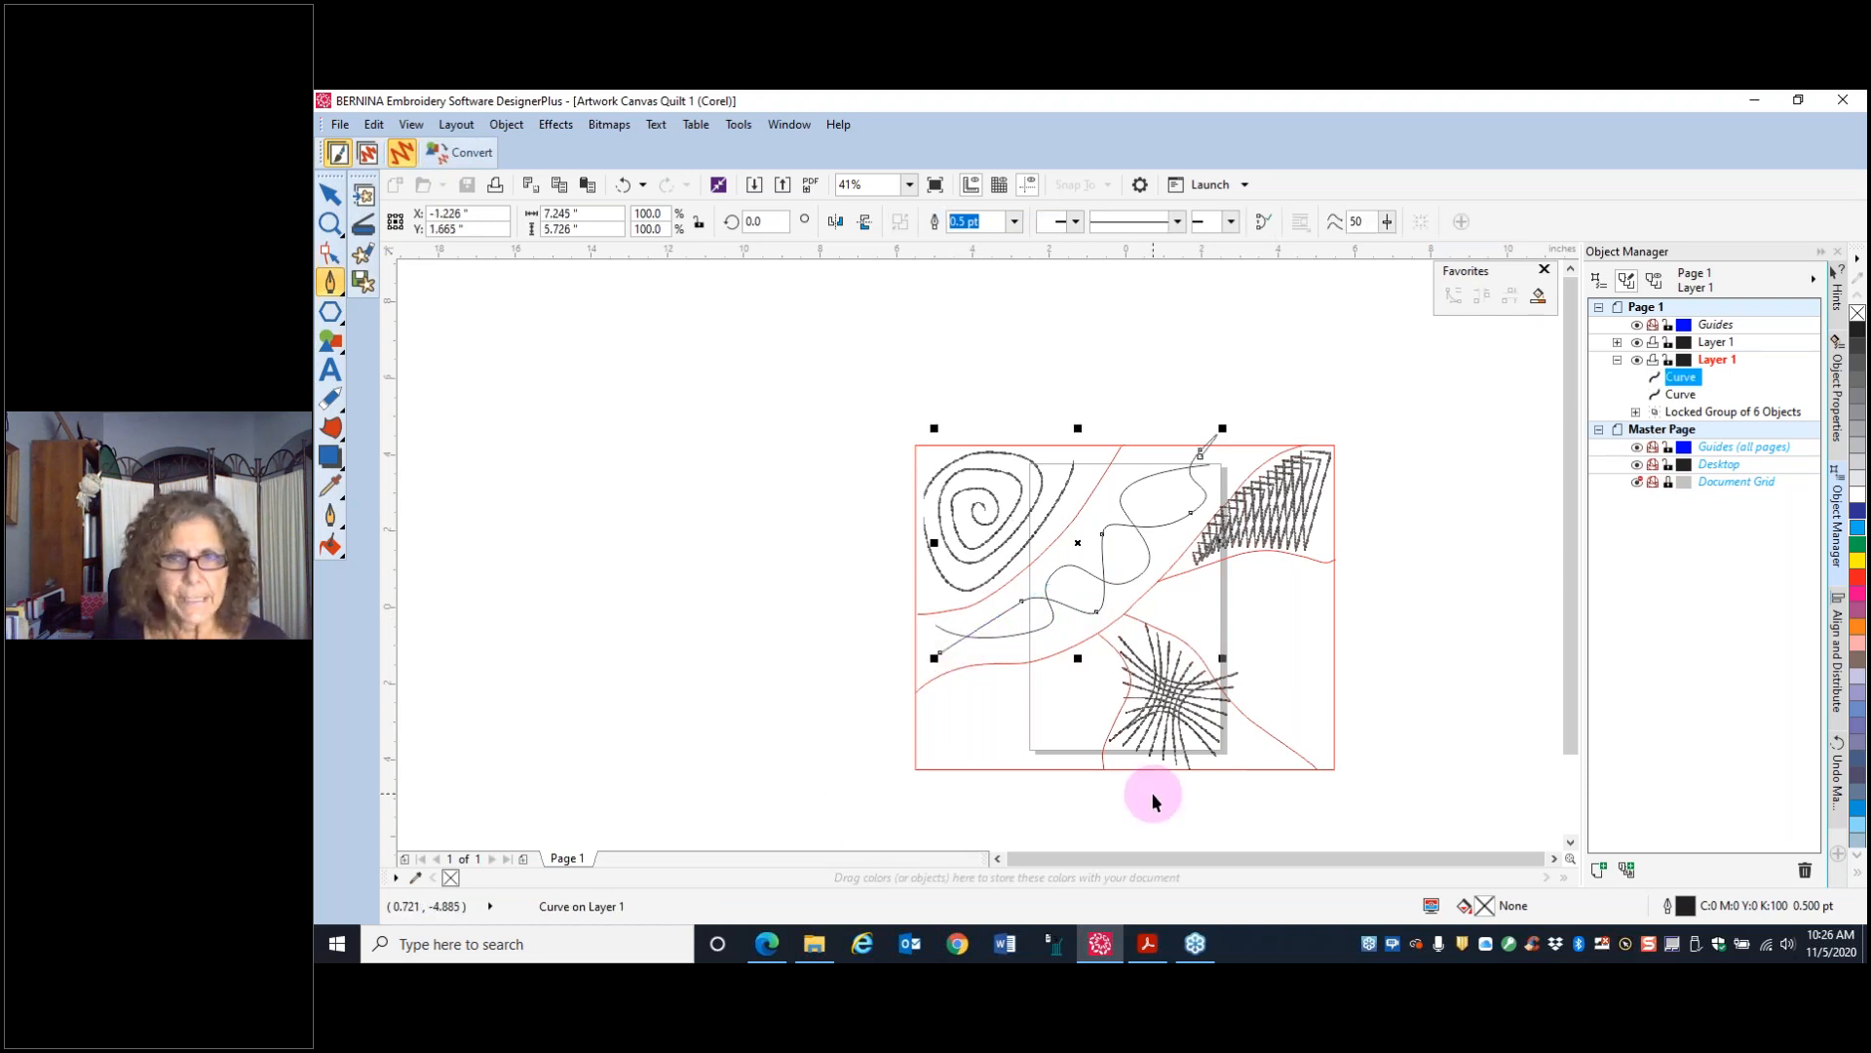
- Delete the stray end node that makes the second wavy curve's upper end stick out past the mat border
scroll(1207, 470, up, 3)
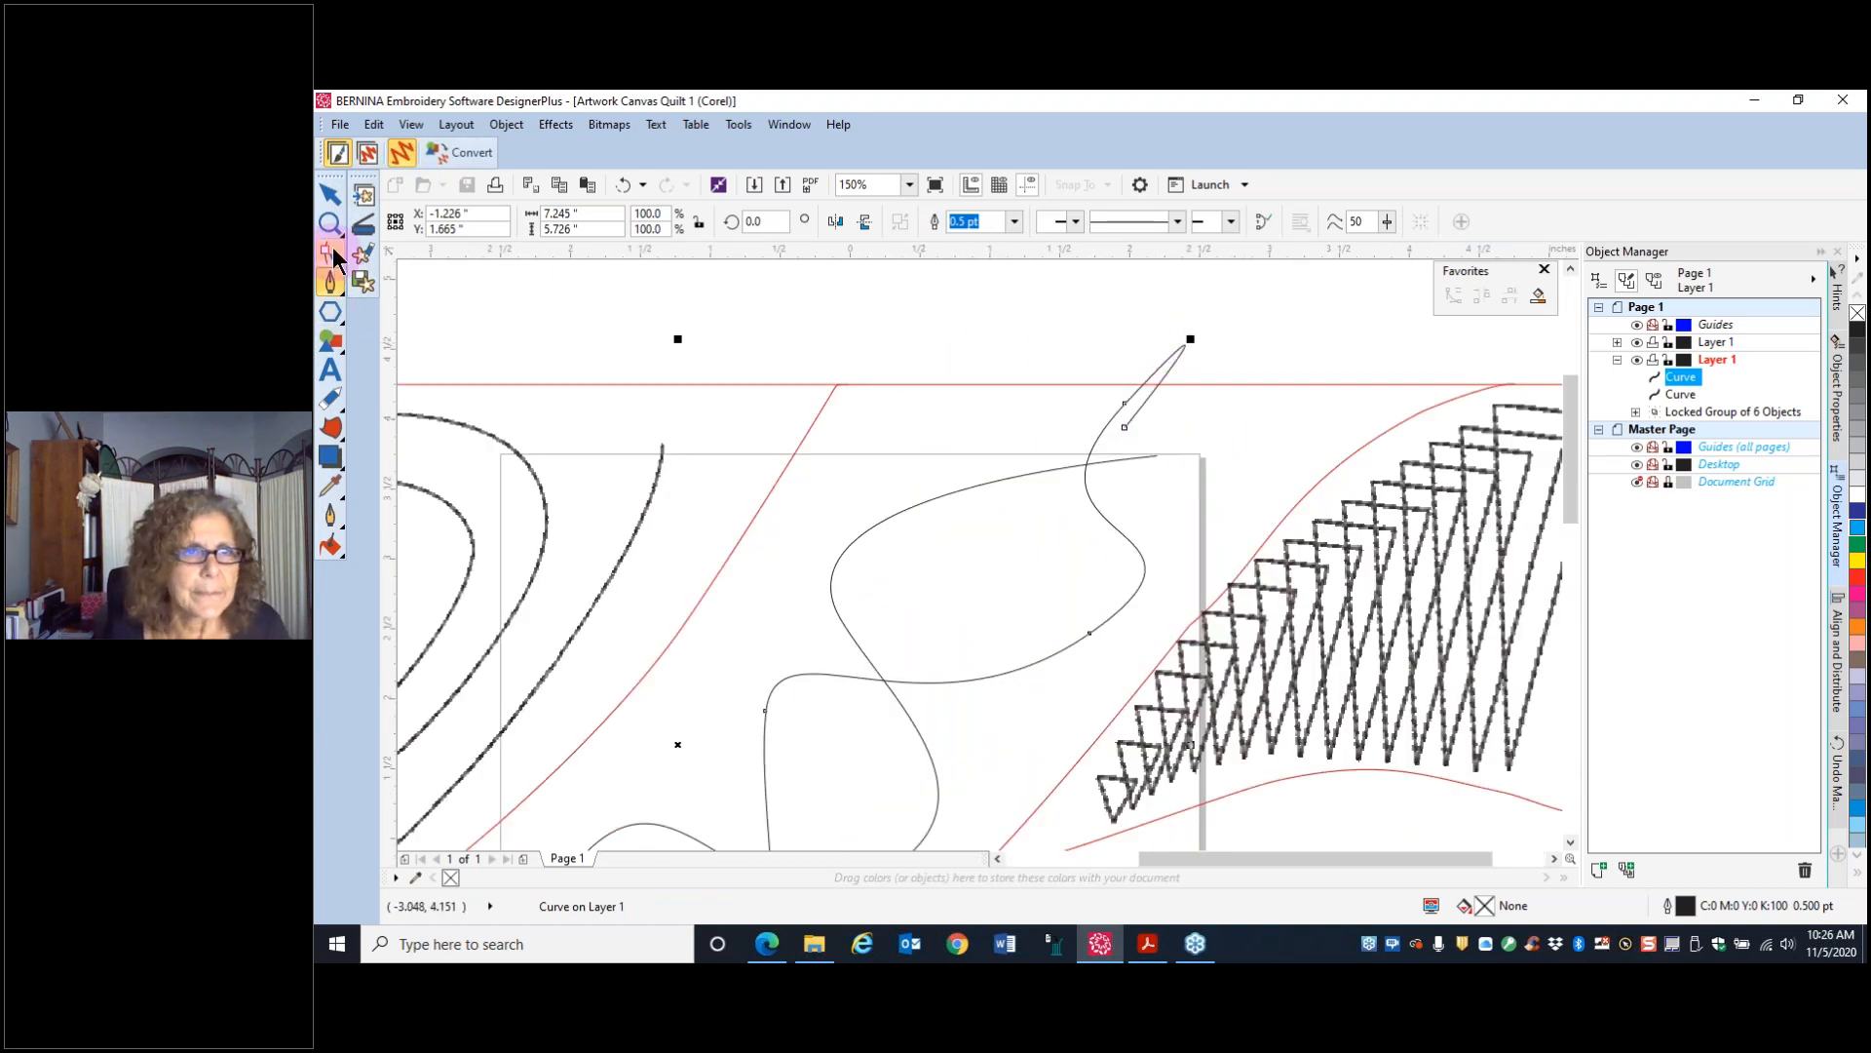
click(331, 194)
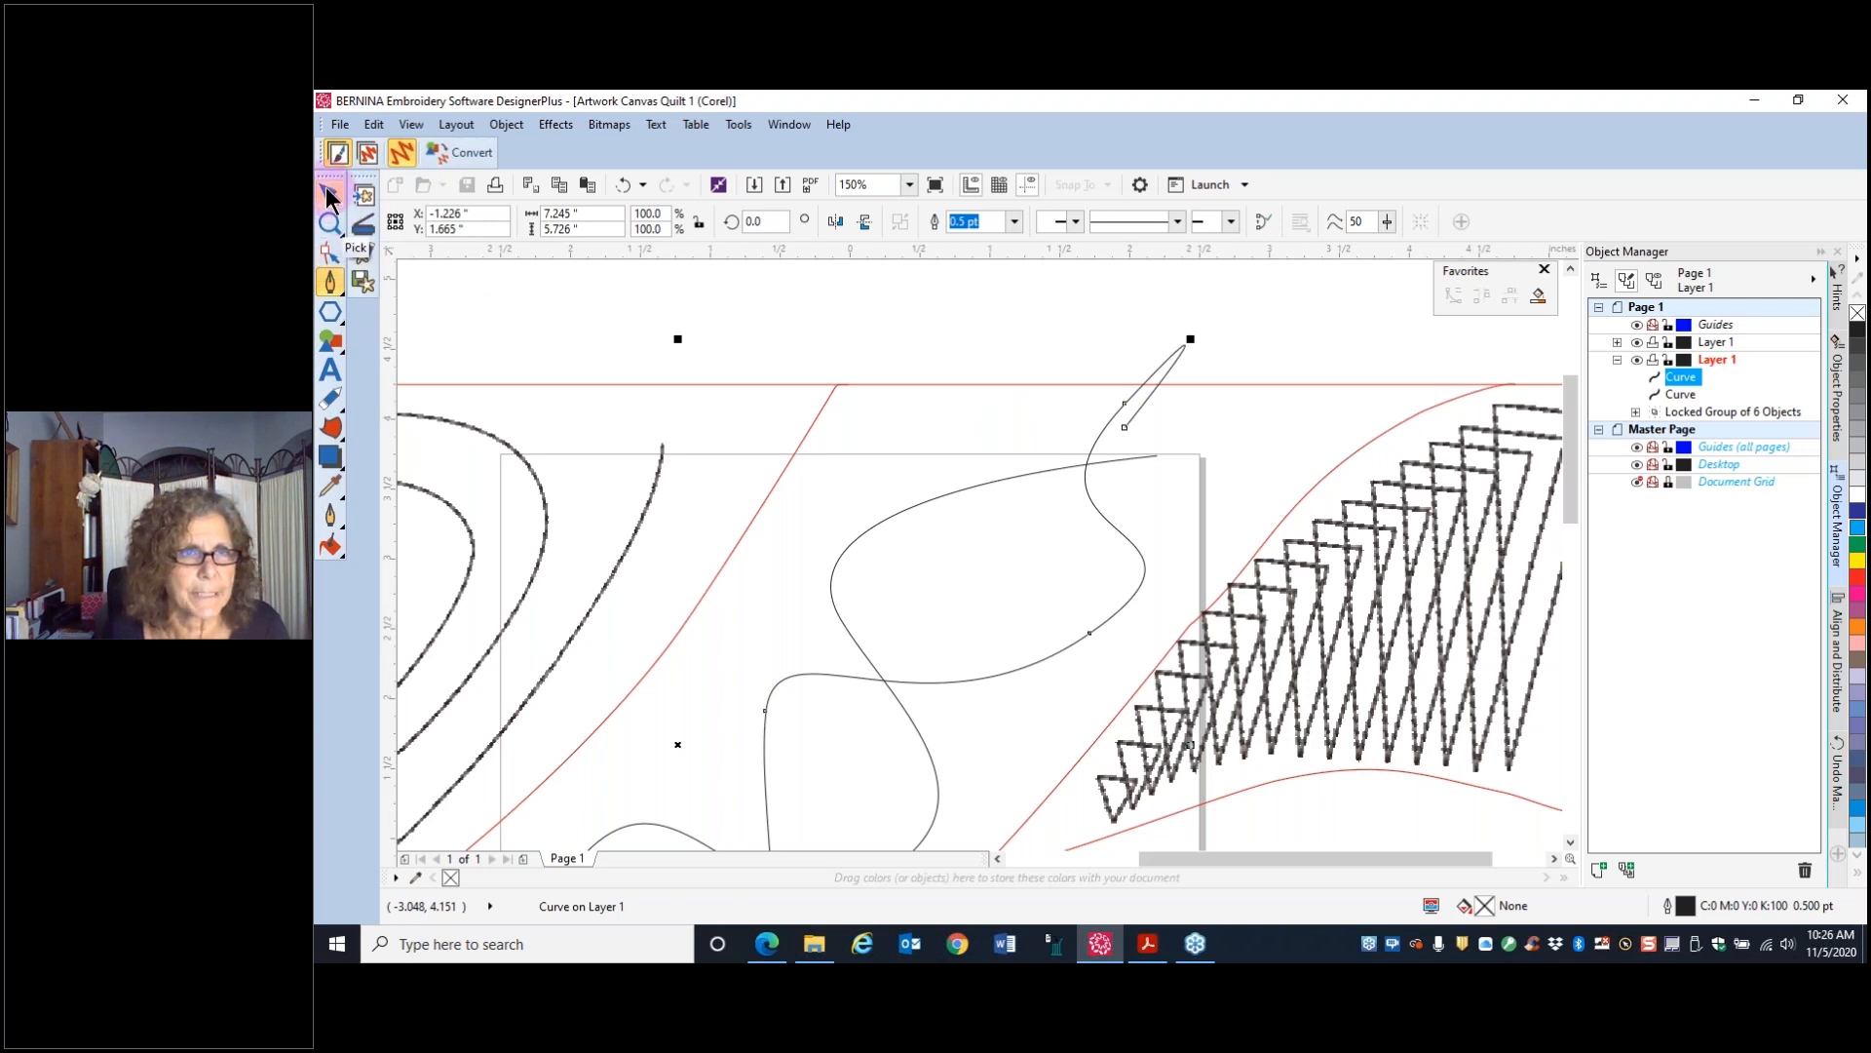
click(329, 255)
drag(1121, 425, 1218, 306)
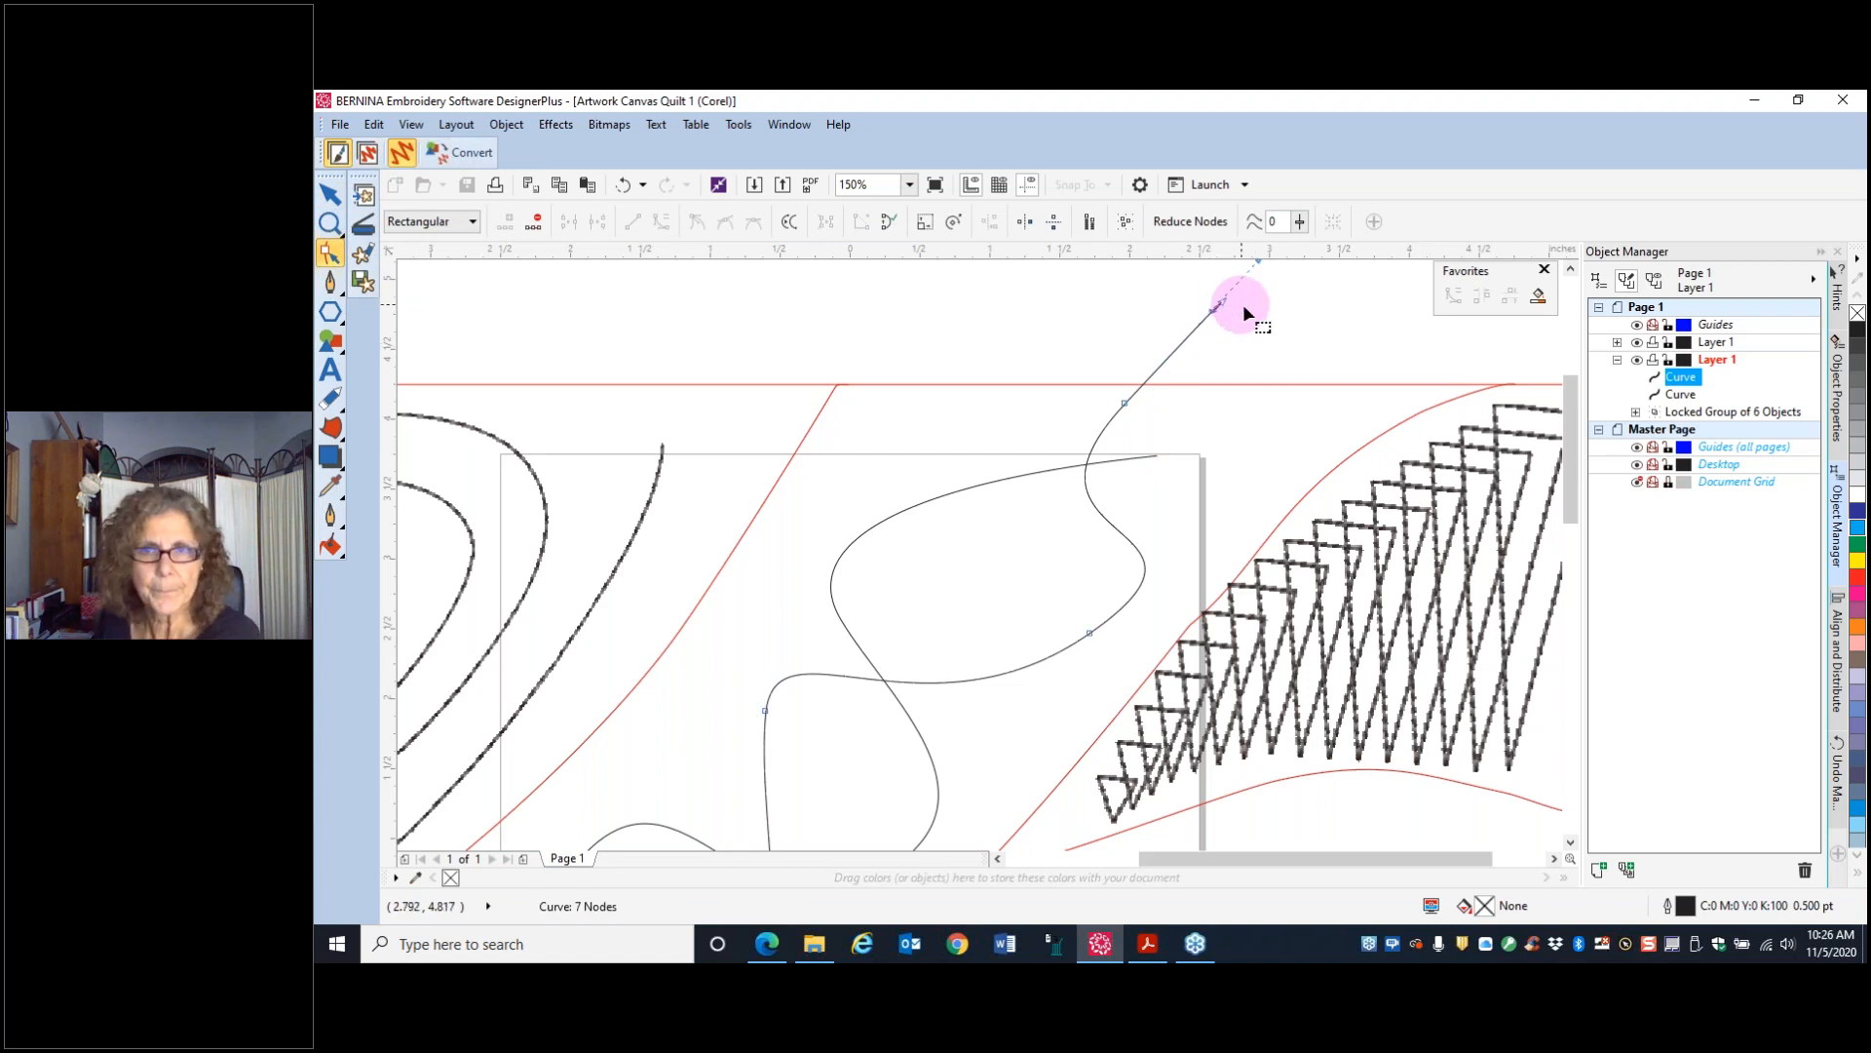
key(Delete)
- Reshape the second curve's two upper bends by moving their nodes and adjusting the direction handles into rounder loops
drag(1087, 634, 1068, 659)
drag(1230, 550, 1168, 565)
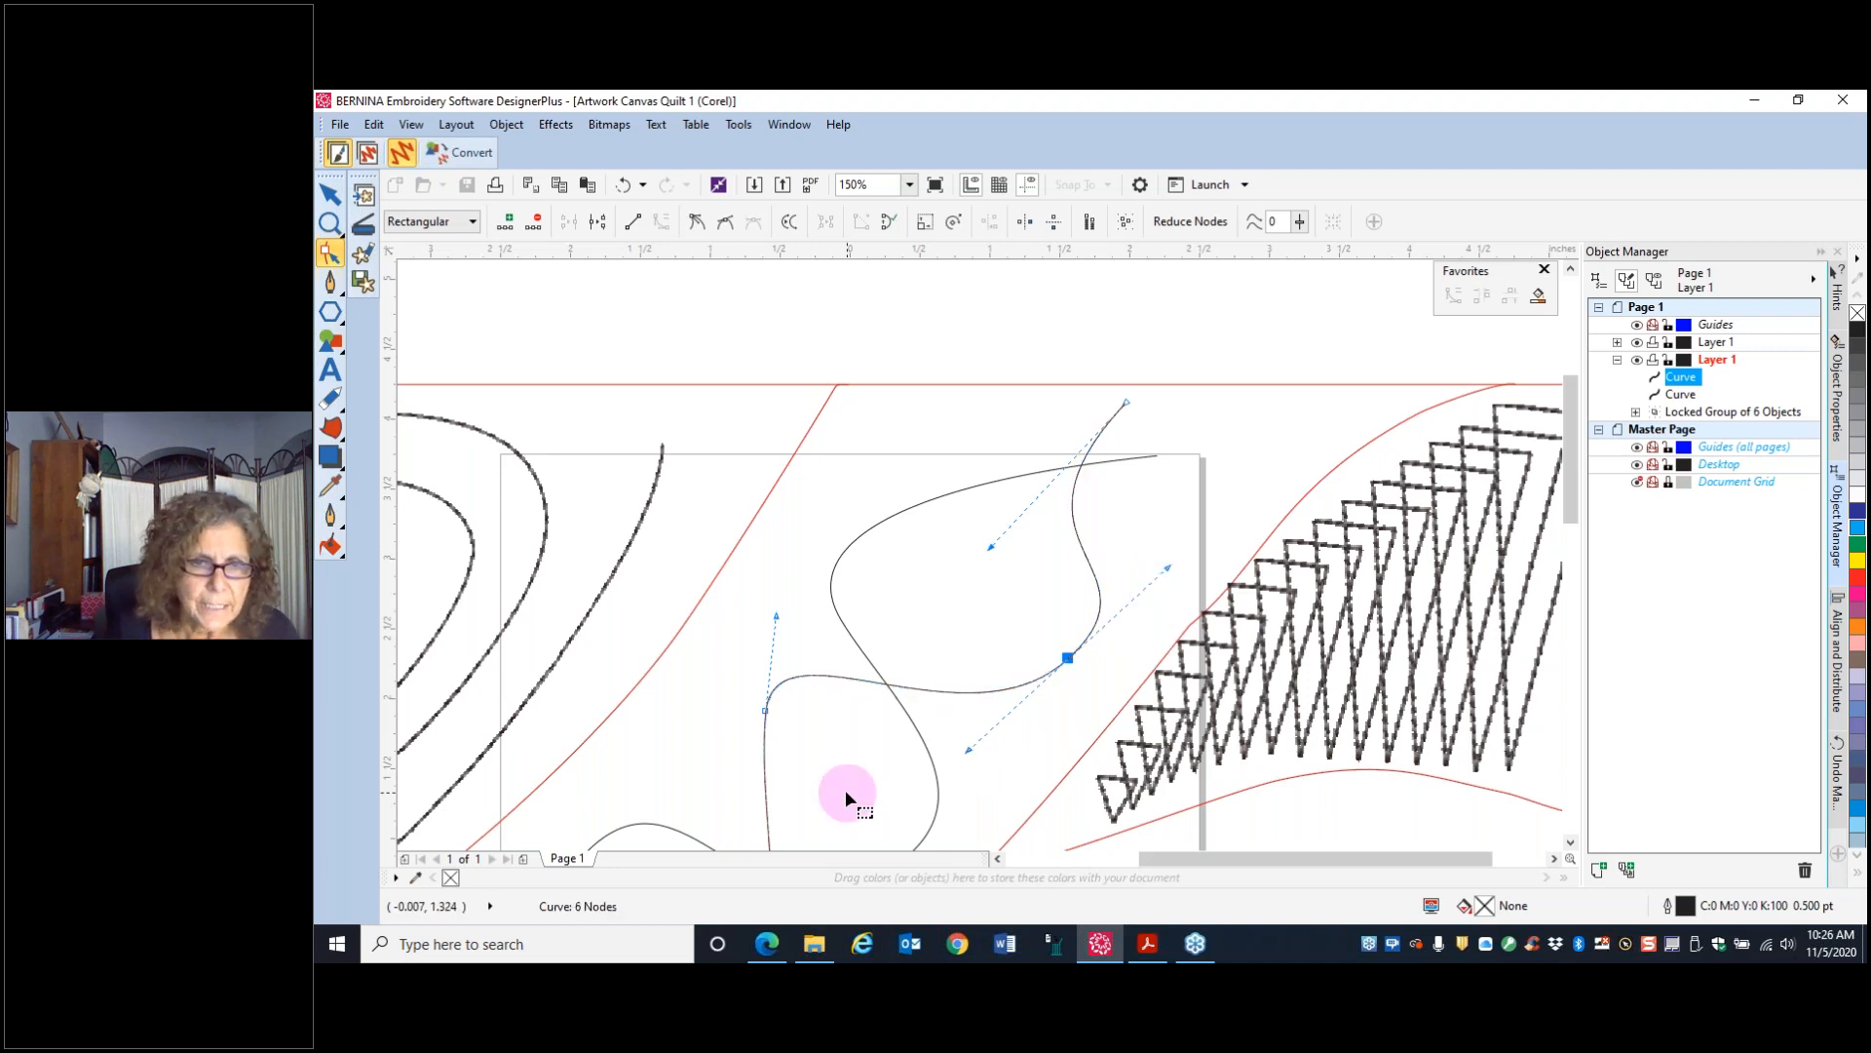
scroll(845, 790, down, 1)
scroll(822, 804, up, 1)
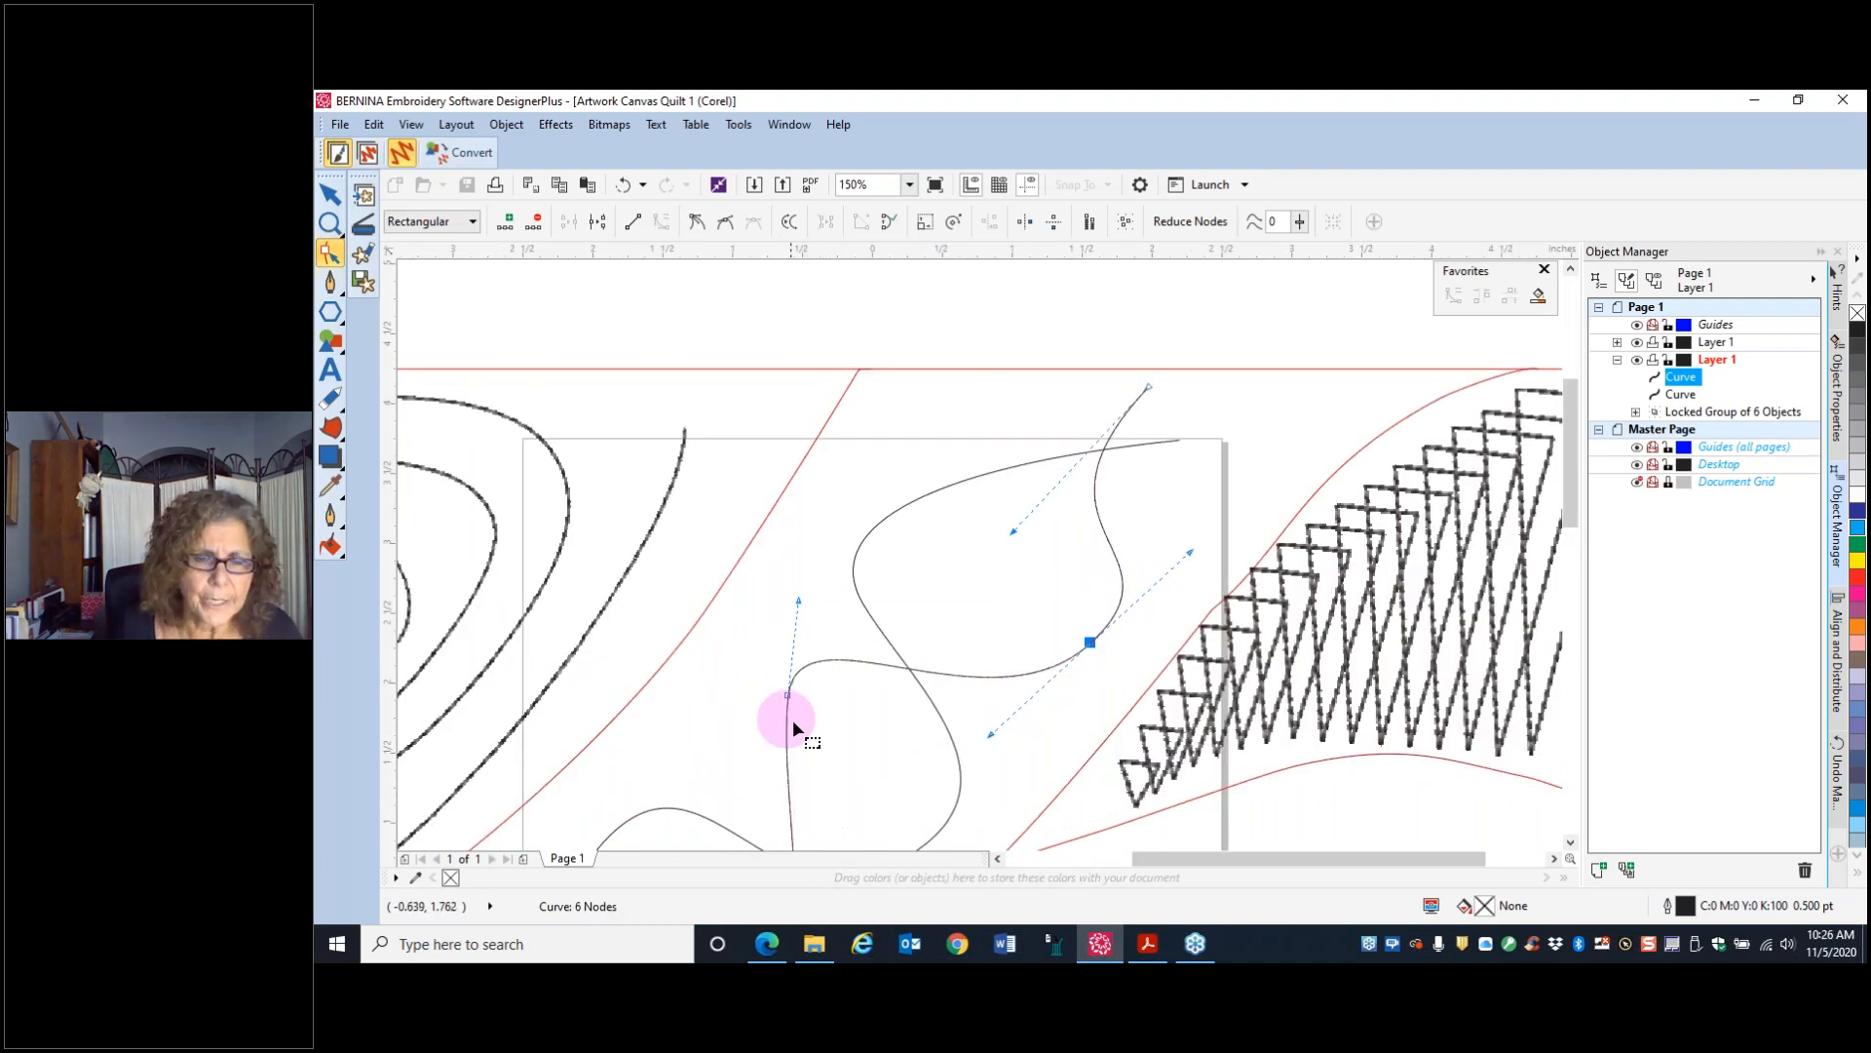
drag(781, 700, 755, 684)
drag(766, 590, 808, 611)
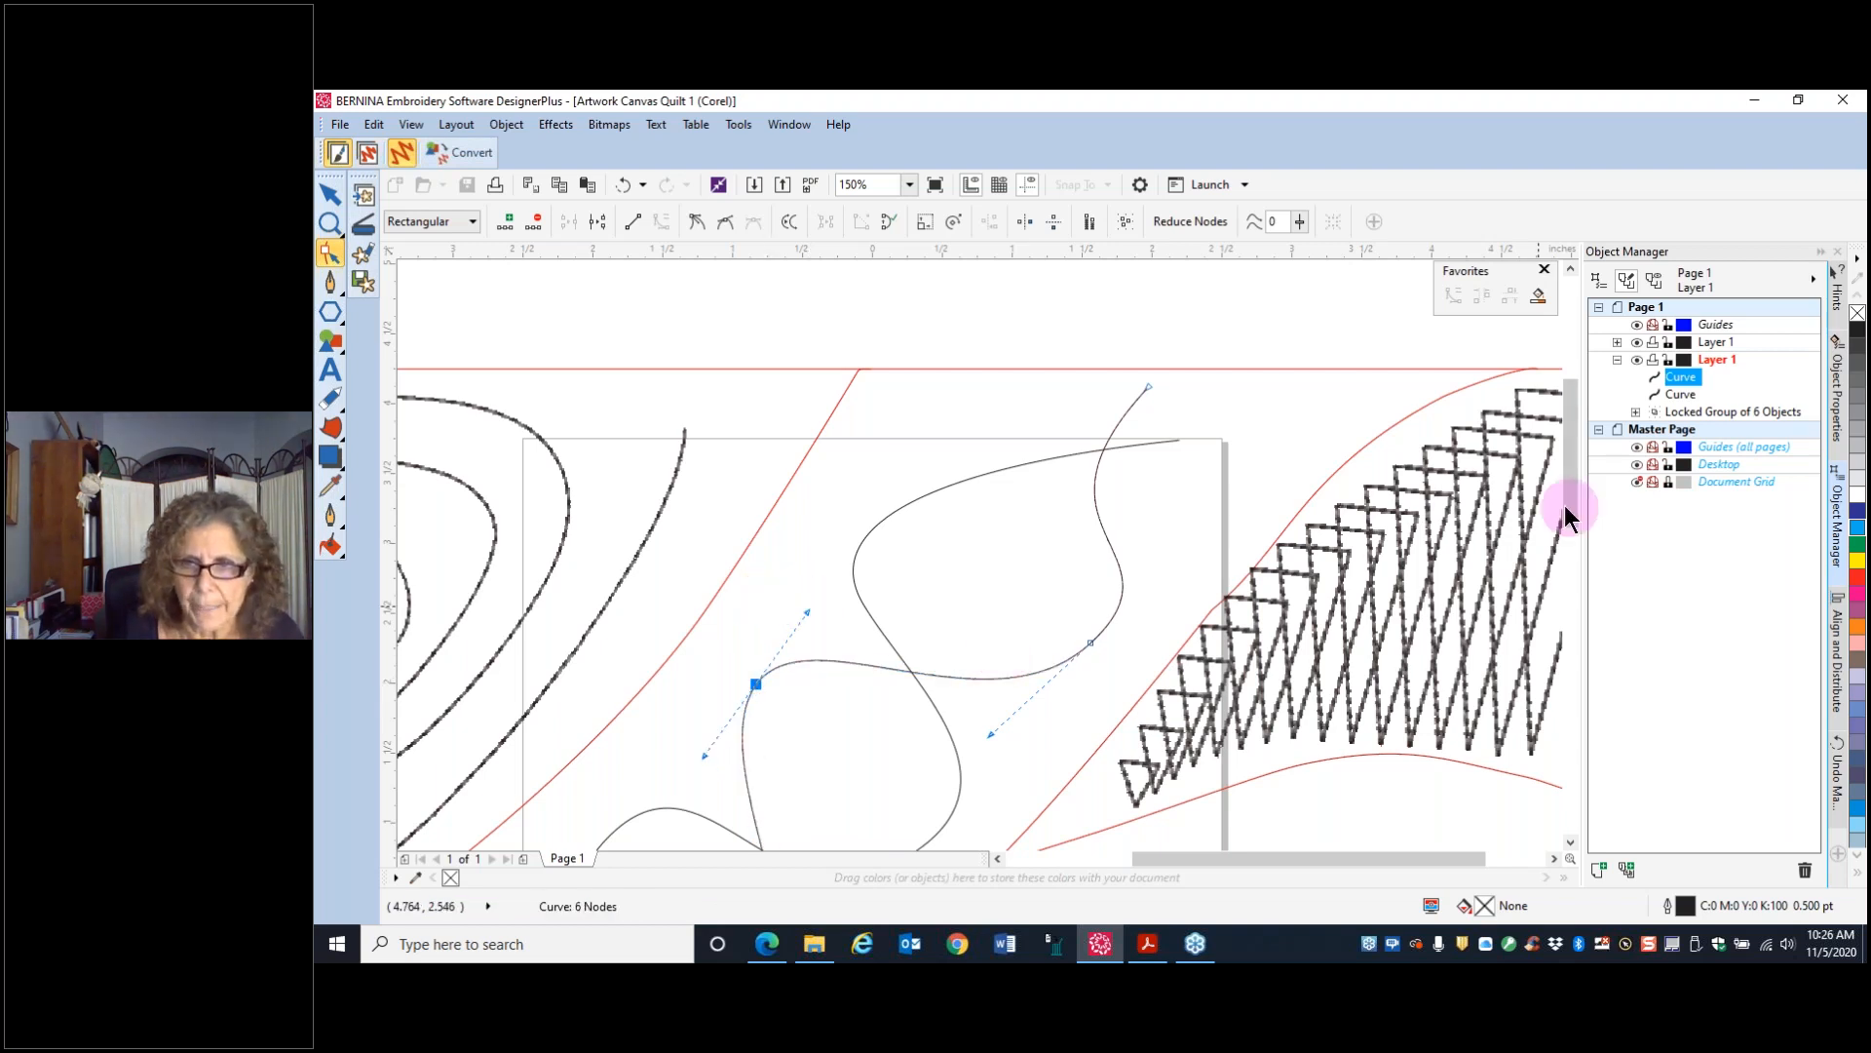
- Widen the second curve's lower loop toward the section line and adjust the bend beside it
drag(1568, 495, 1592, 622)
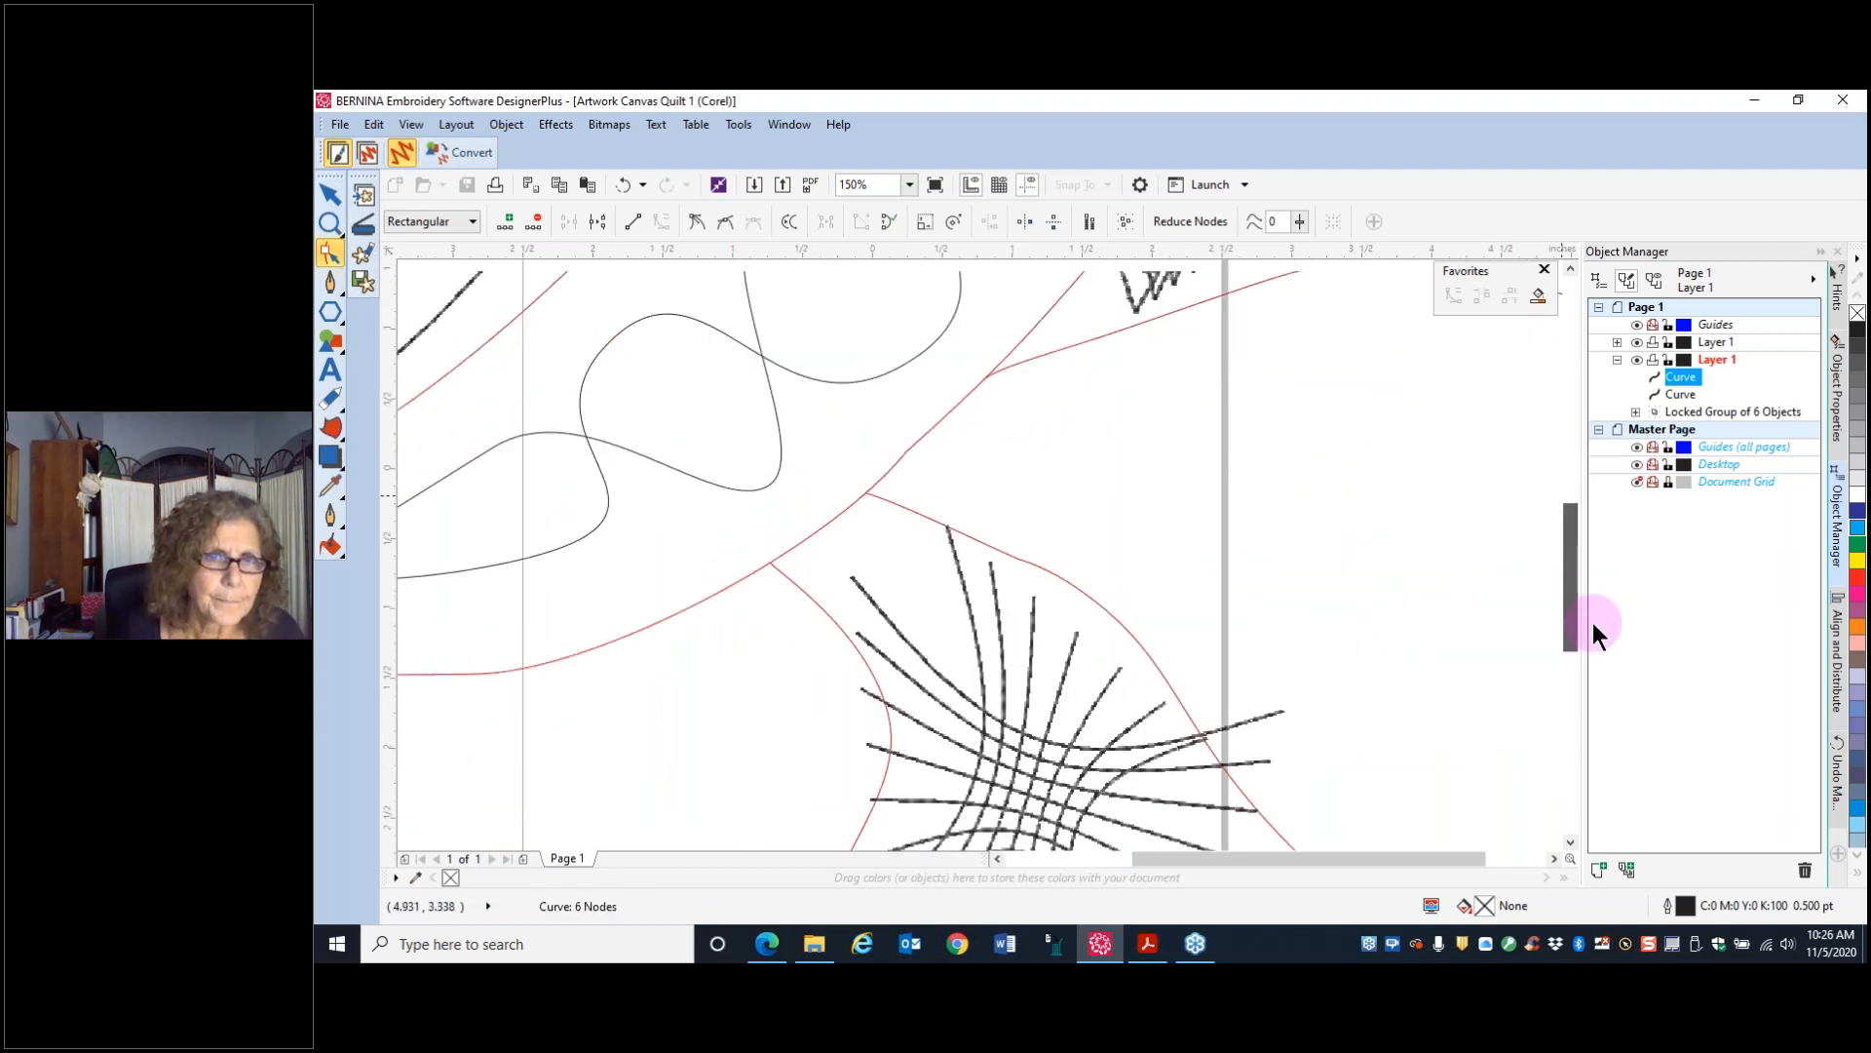
drag(767, 485, 861, 432)
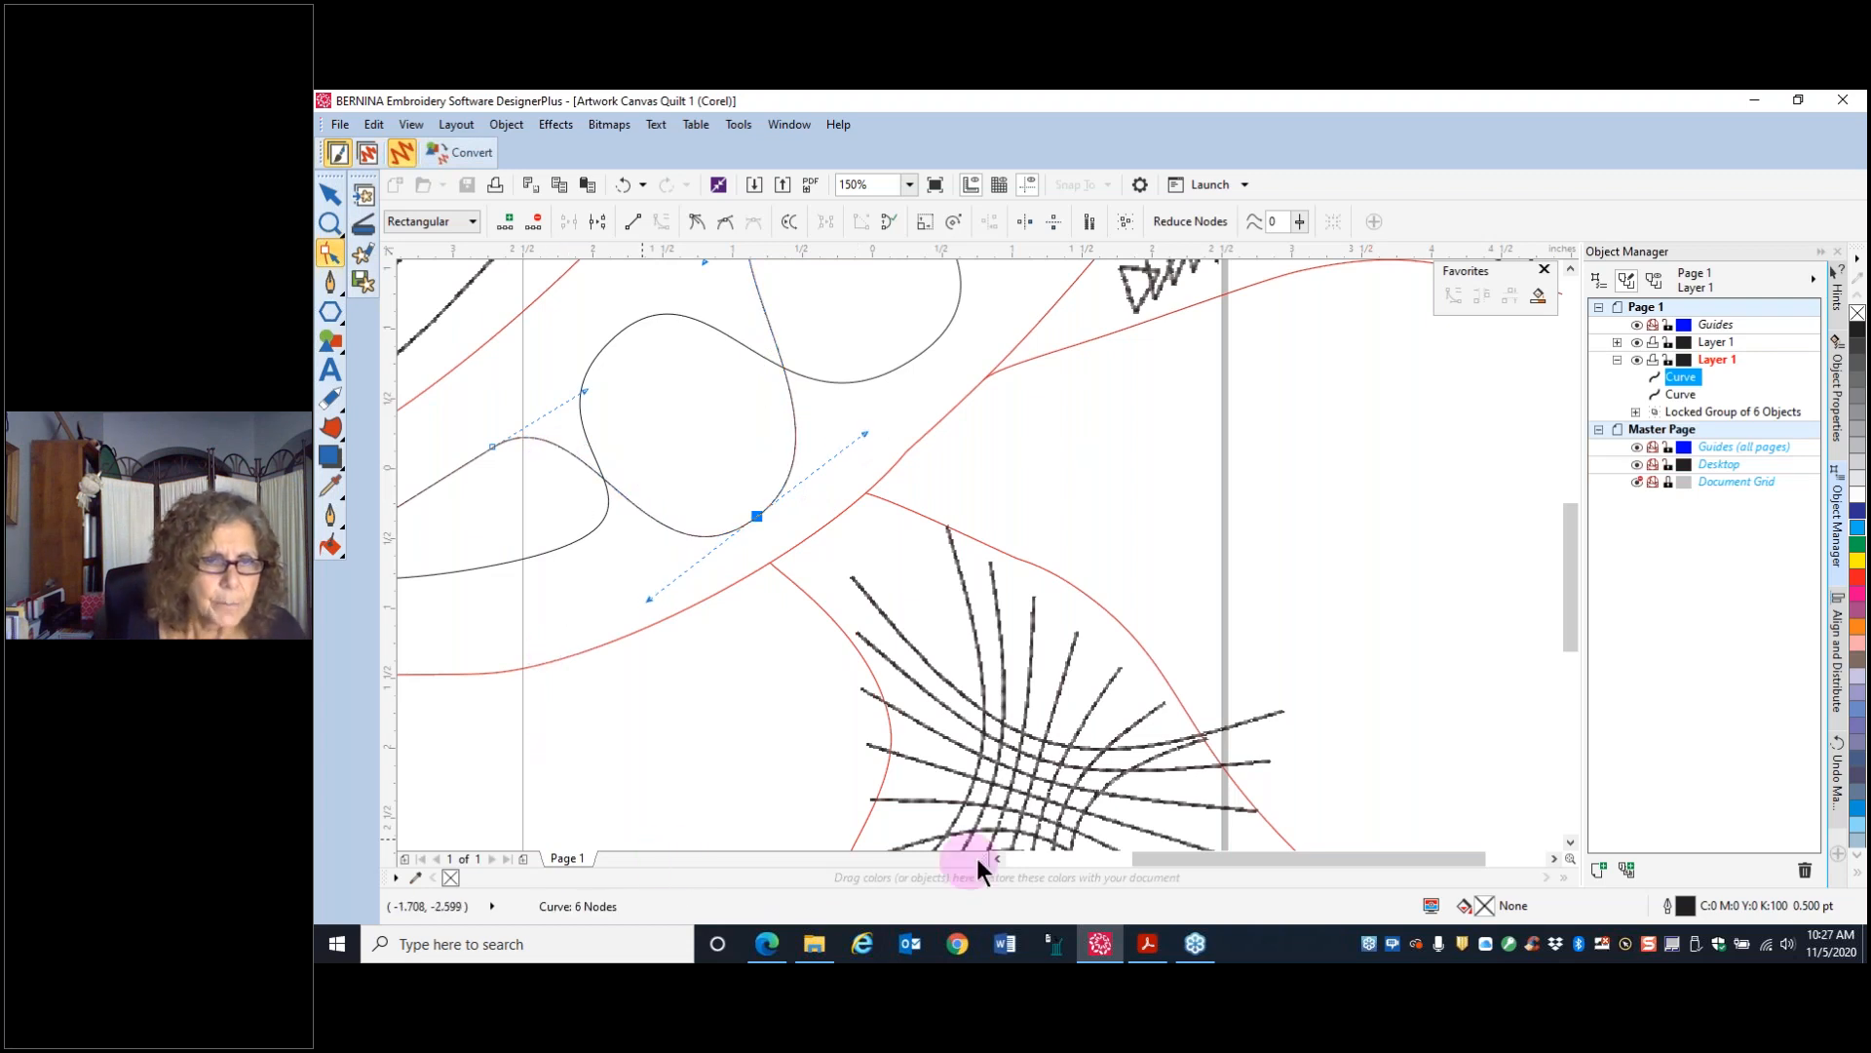
drag(1144, 865, 992, 871)
drag(909, 446, 849, 438)
- Add a node to the second curve's straight lower-left end segment, bend the segment outward, and smooth the adjoining crest
click(725, 532)
right_click(726, 533)
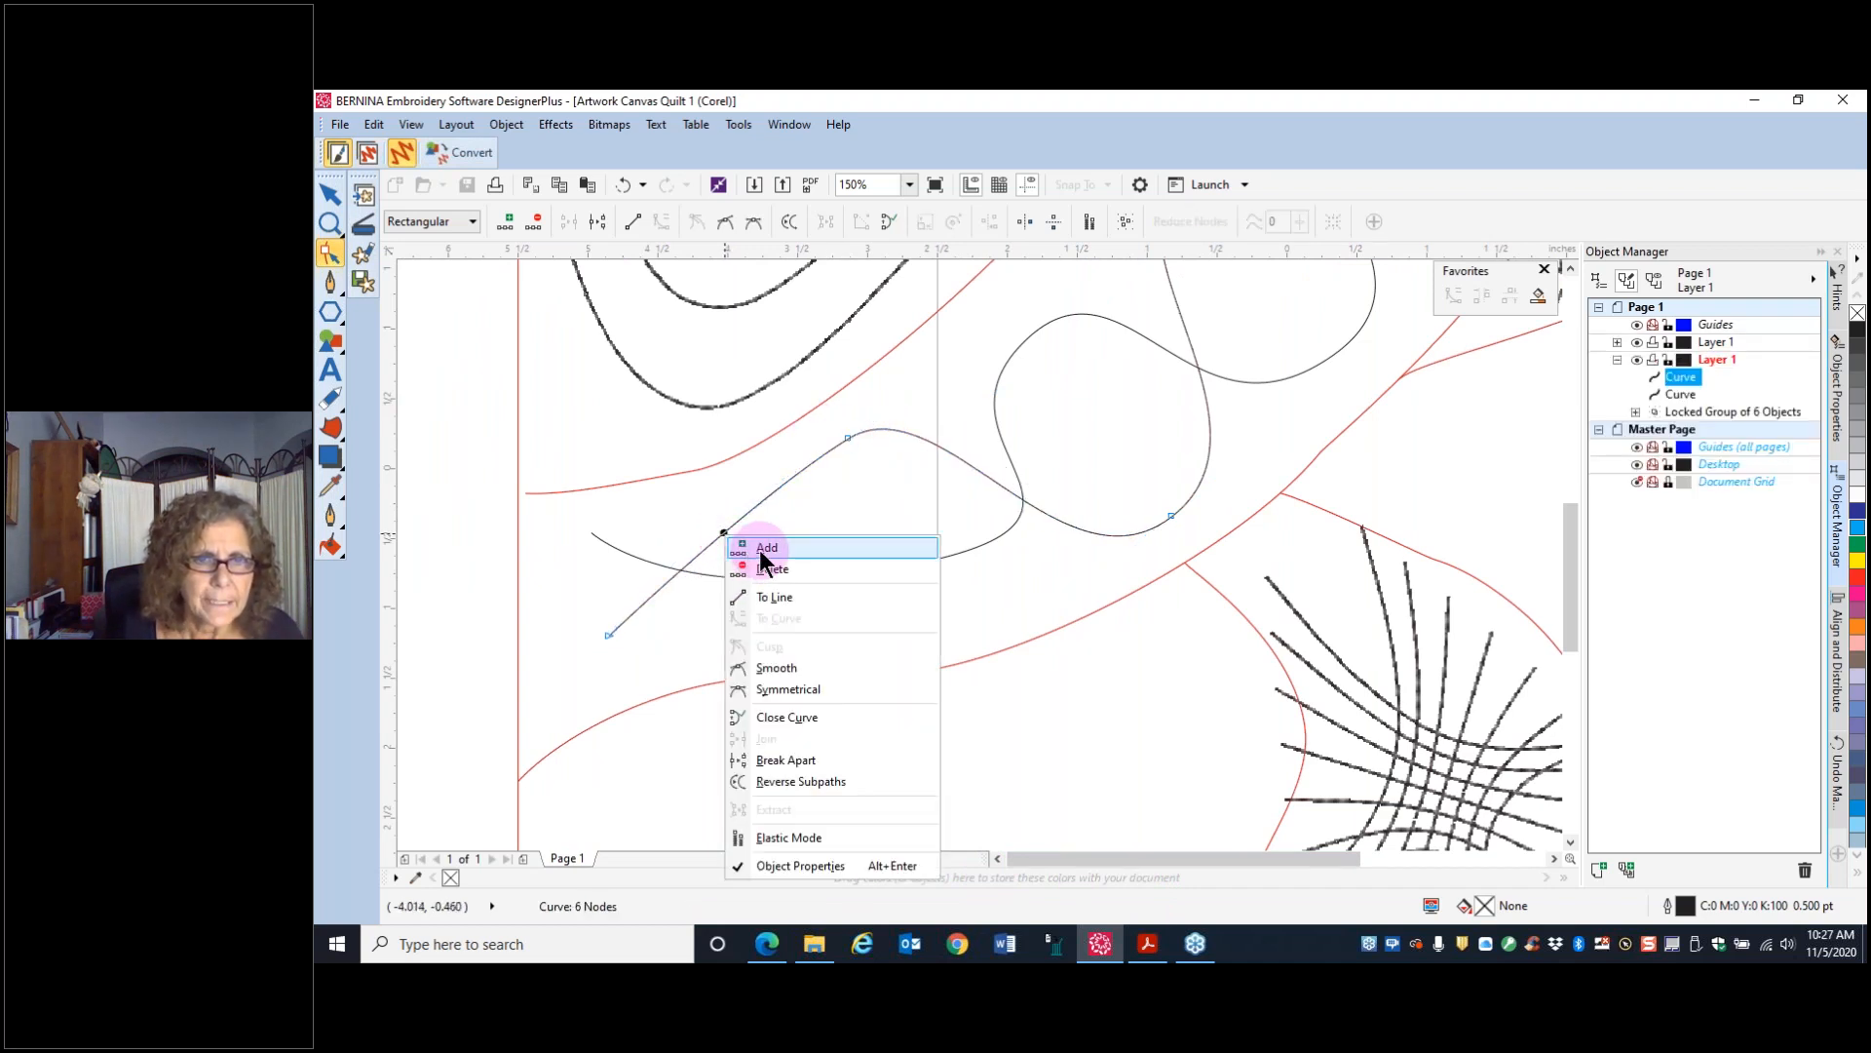
click(761, 552)
drag(723, 531, 691, 522)
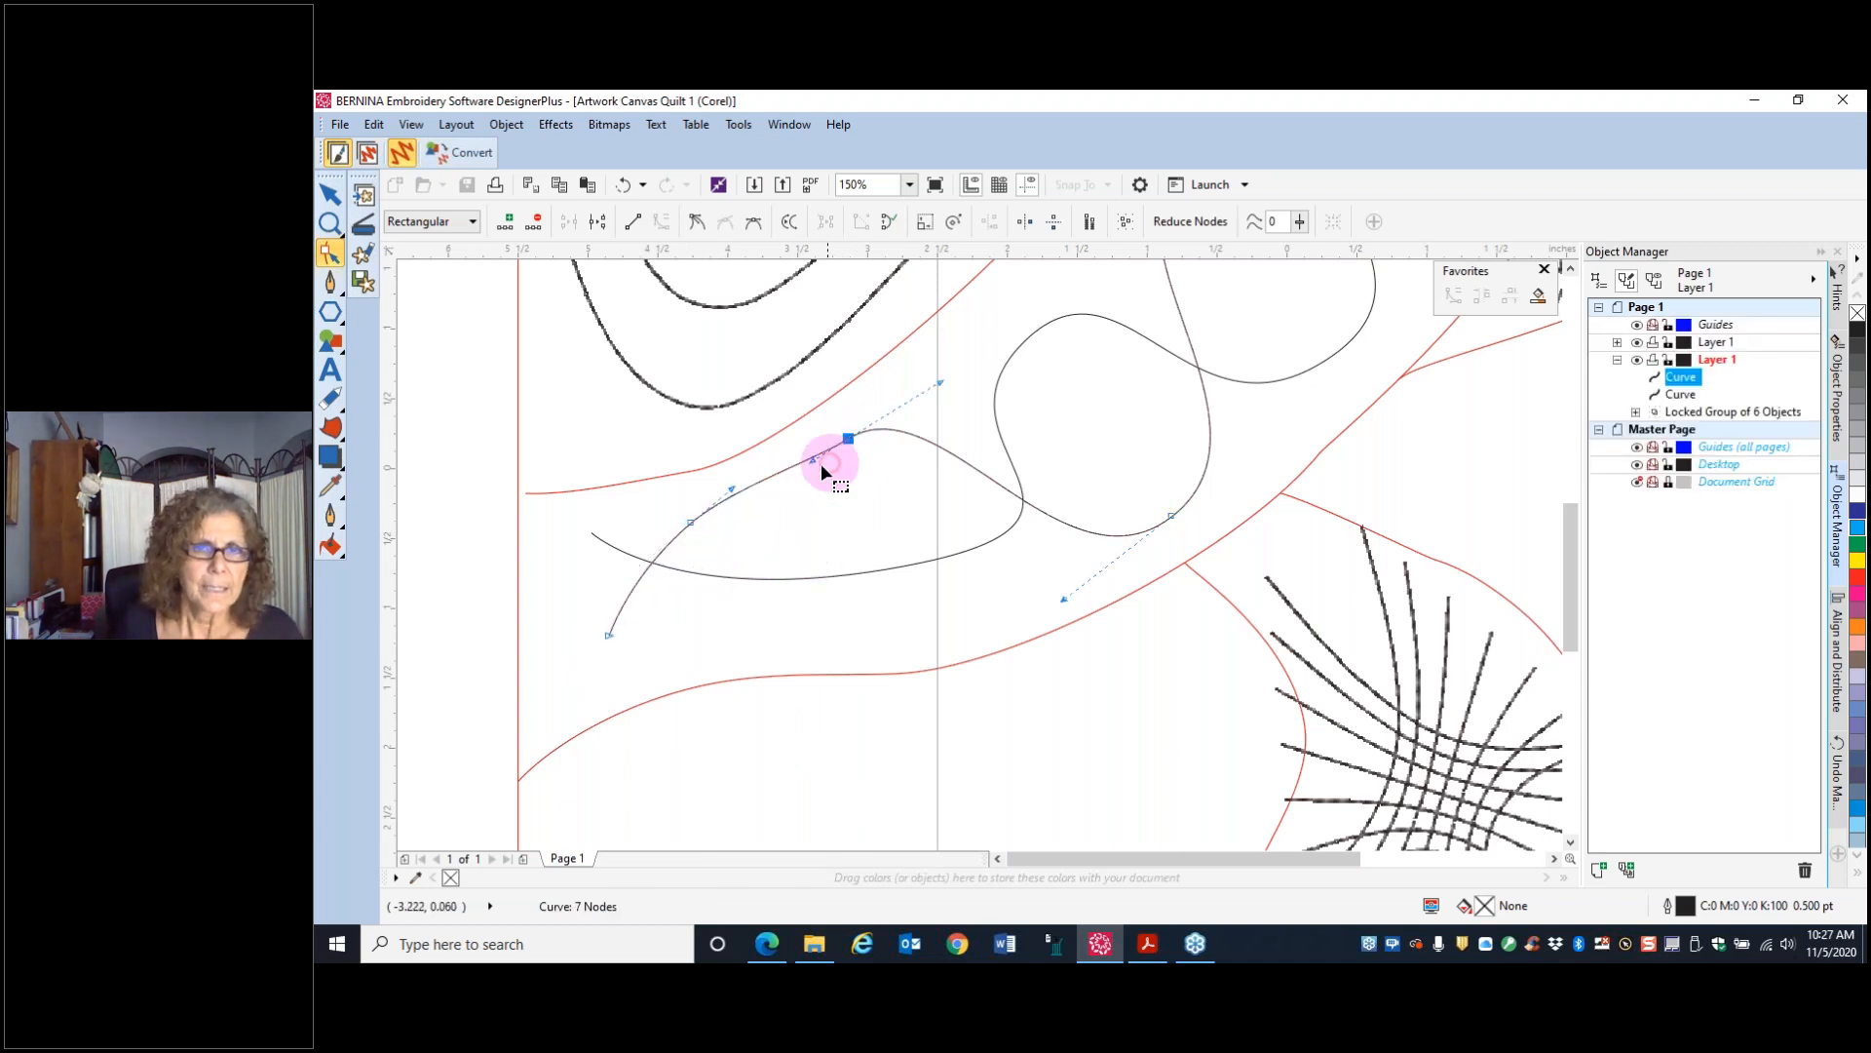
drag(813, 463, 850, 438)
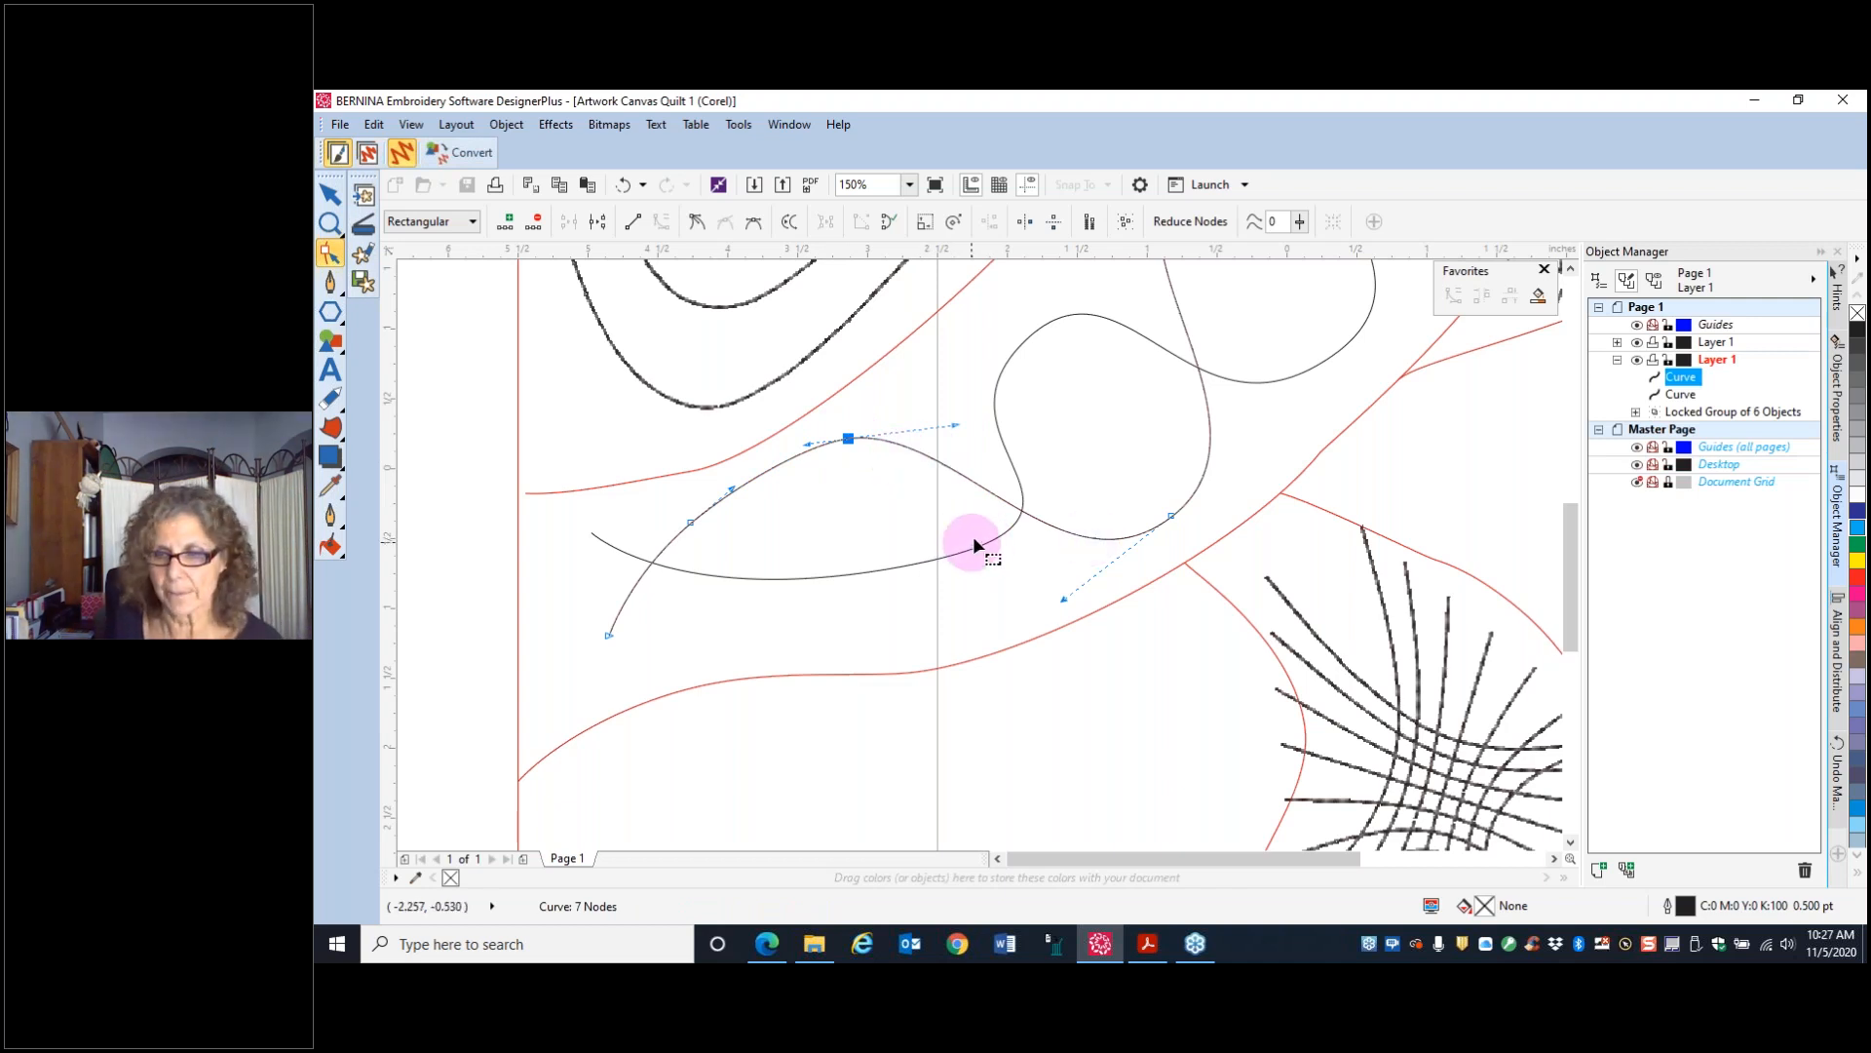
- Apply a slight distortion with an amplitude of 4 to the second wavy curve using the Distort tool
click(334, 195)
click(1068, 488)
scroll(1069, 483, down, 4)
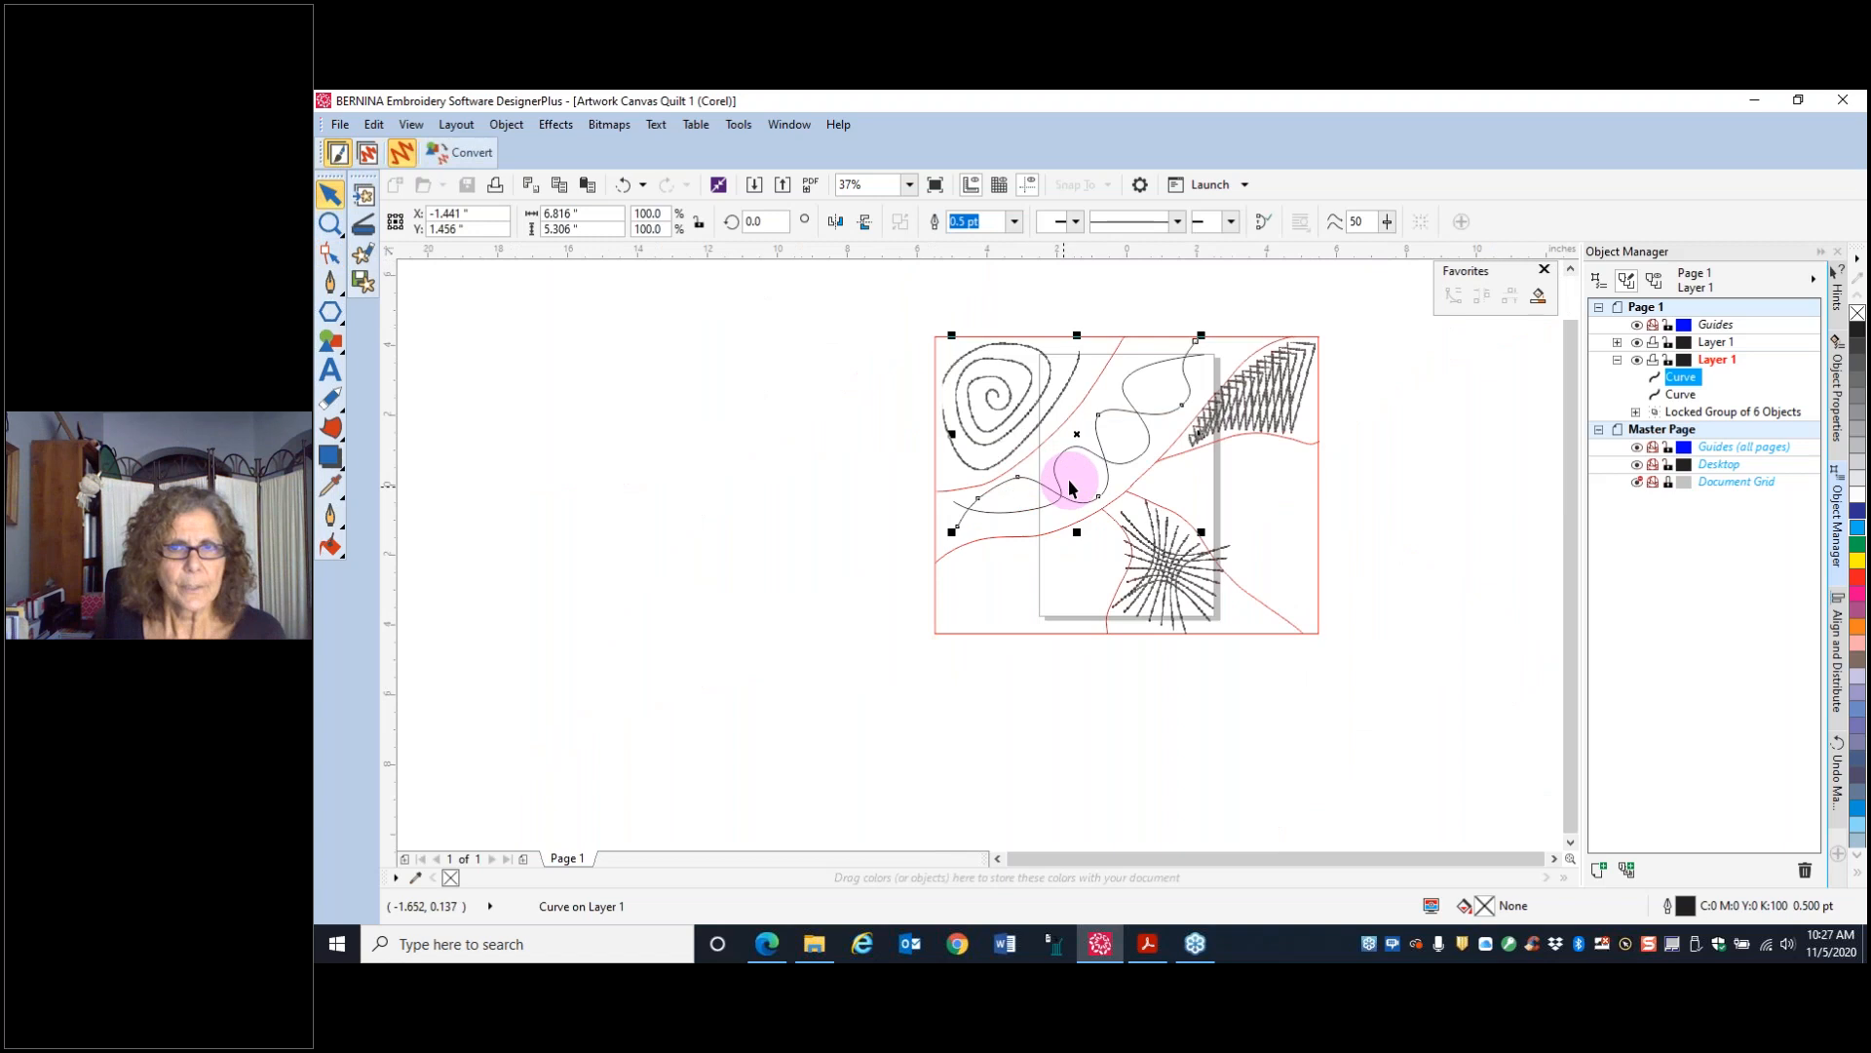
click(329, 424)
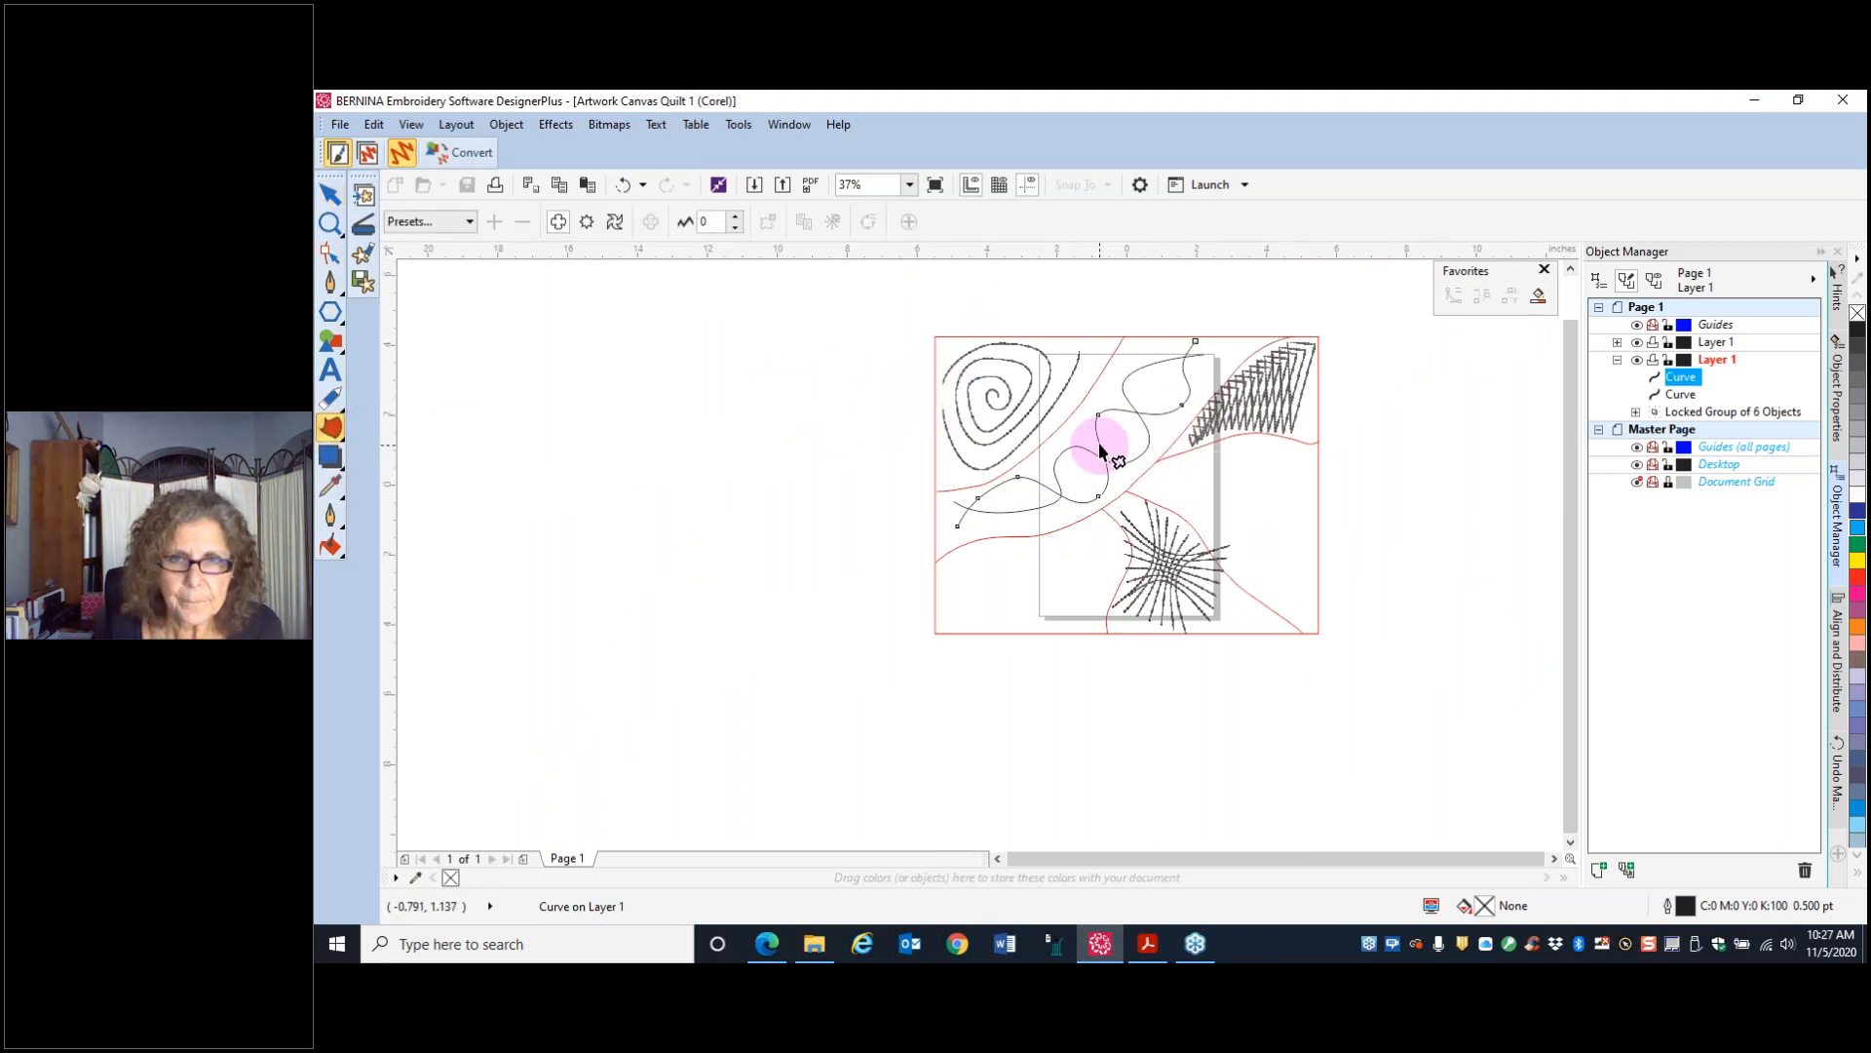
mouse_move(1099, 440)
mouse_down()
mouse_move(1134, 443)
mouse_move(1101, 446)
mouse_up()
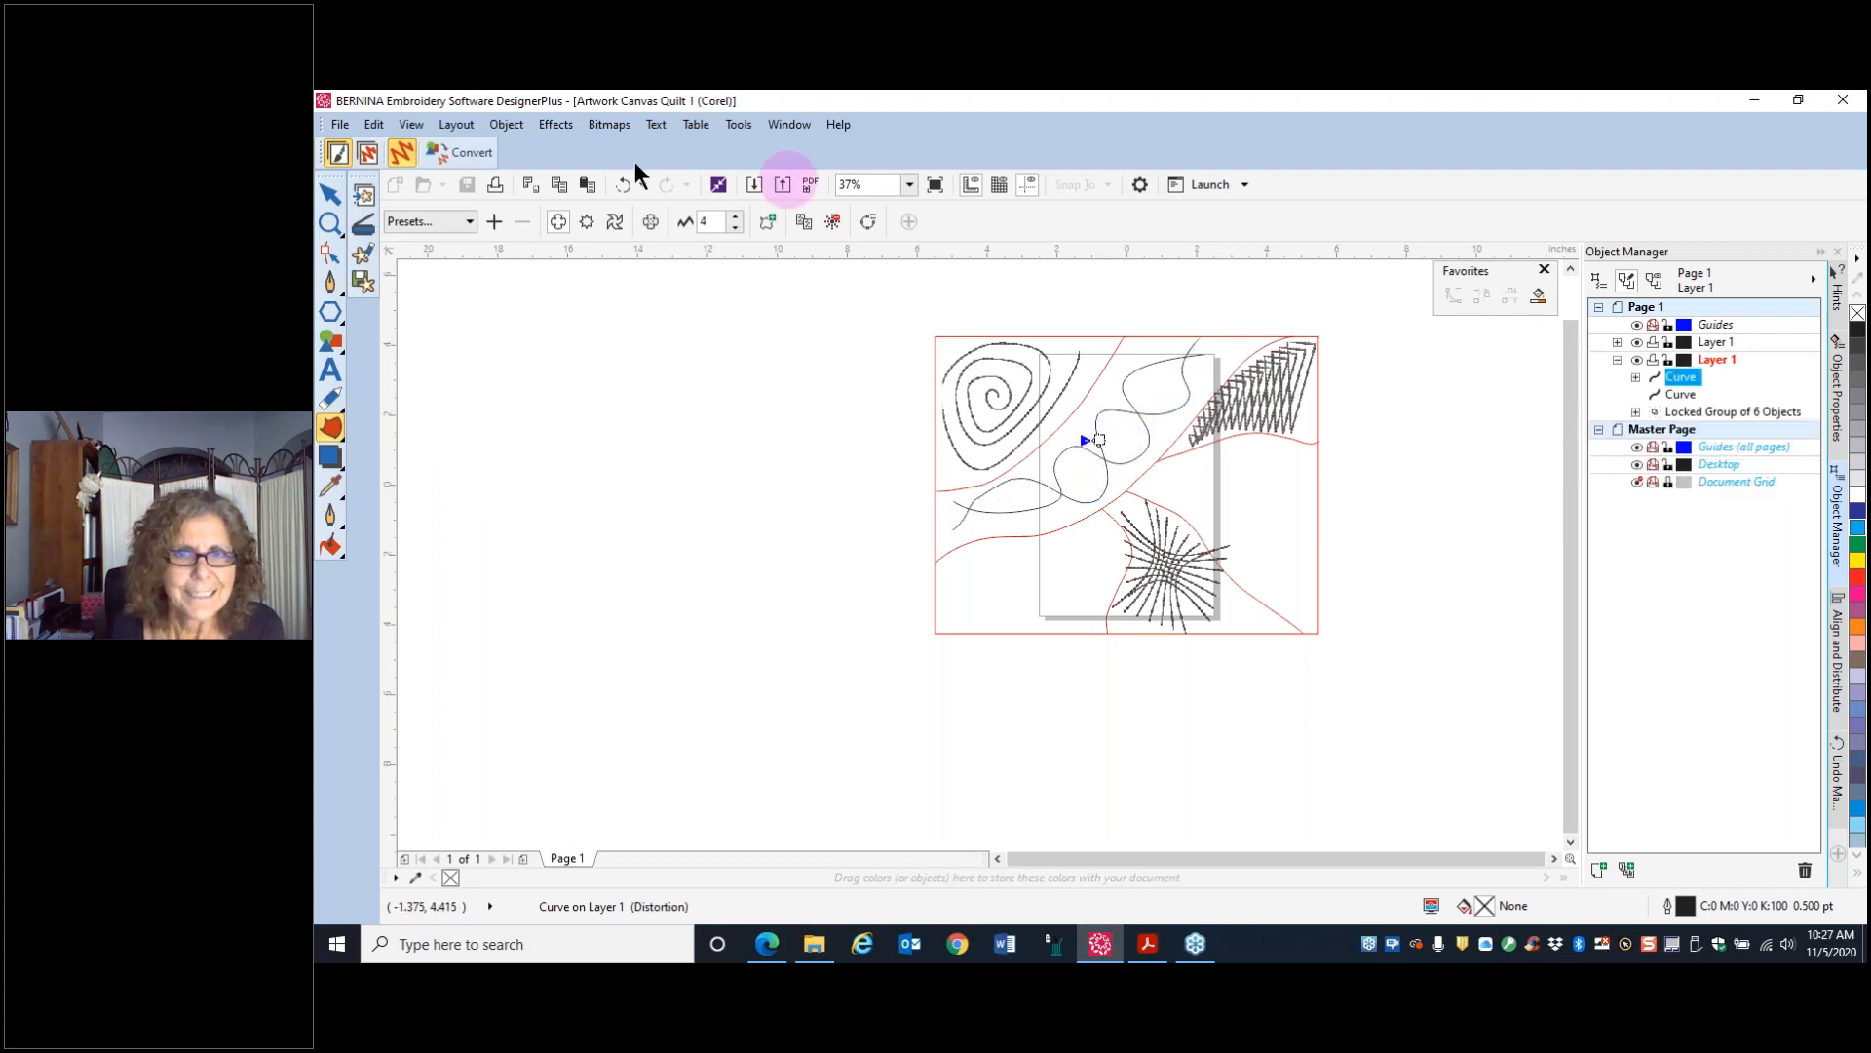
- Try to blend the two crossing wavy curves with the Blend tool
click(326, 427)
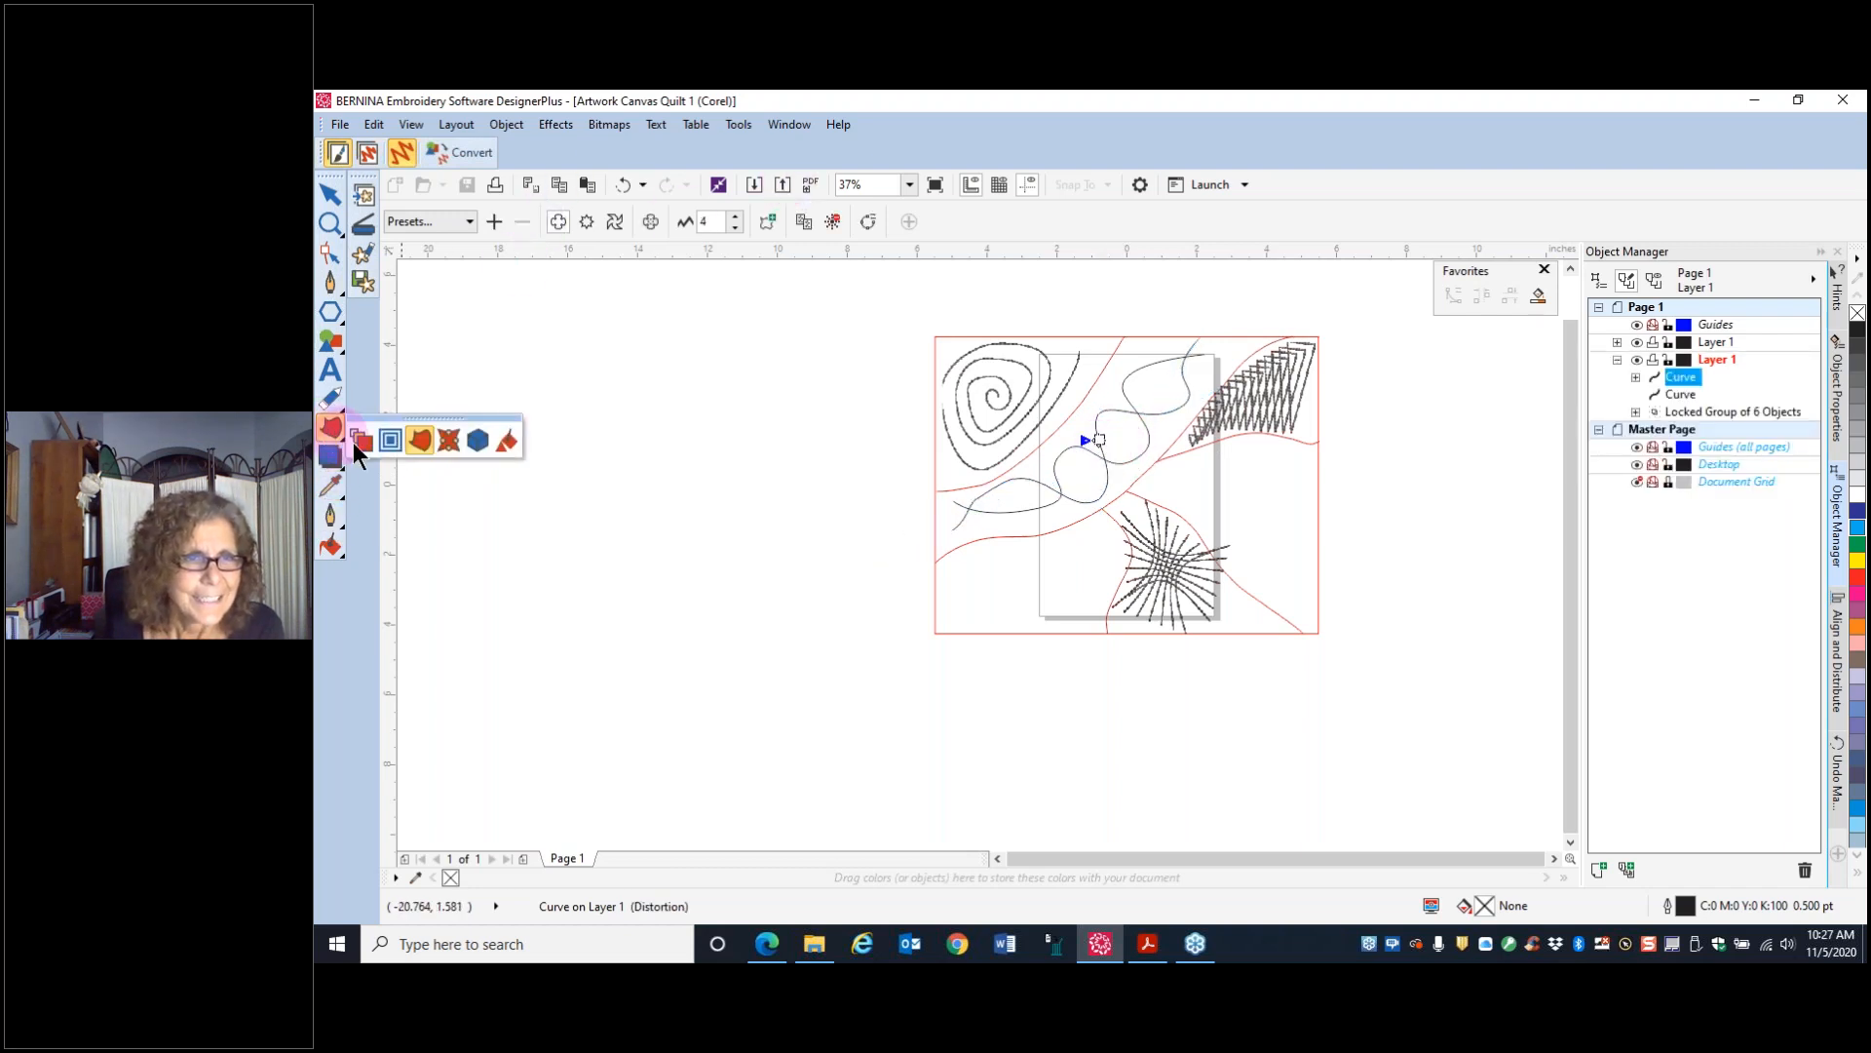
click(361, 443)
click(971, 531)
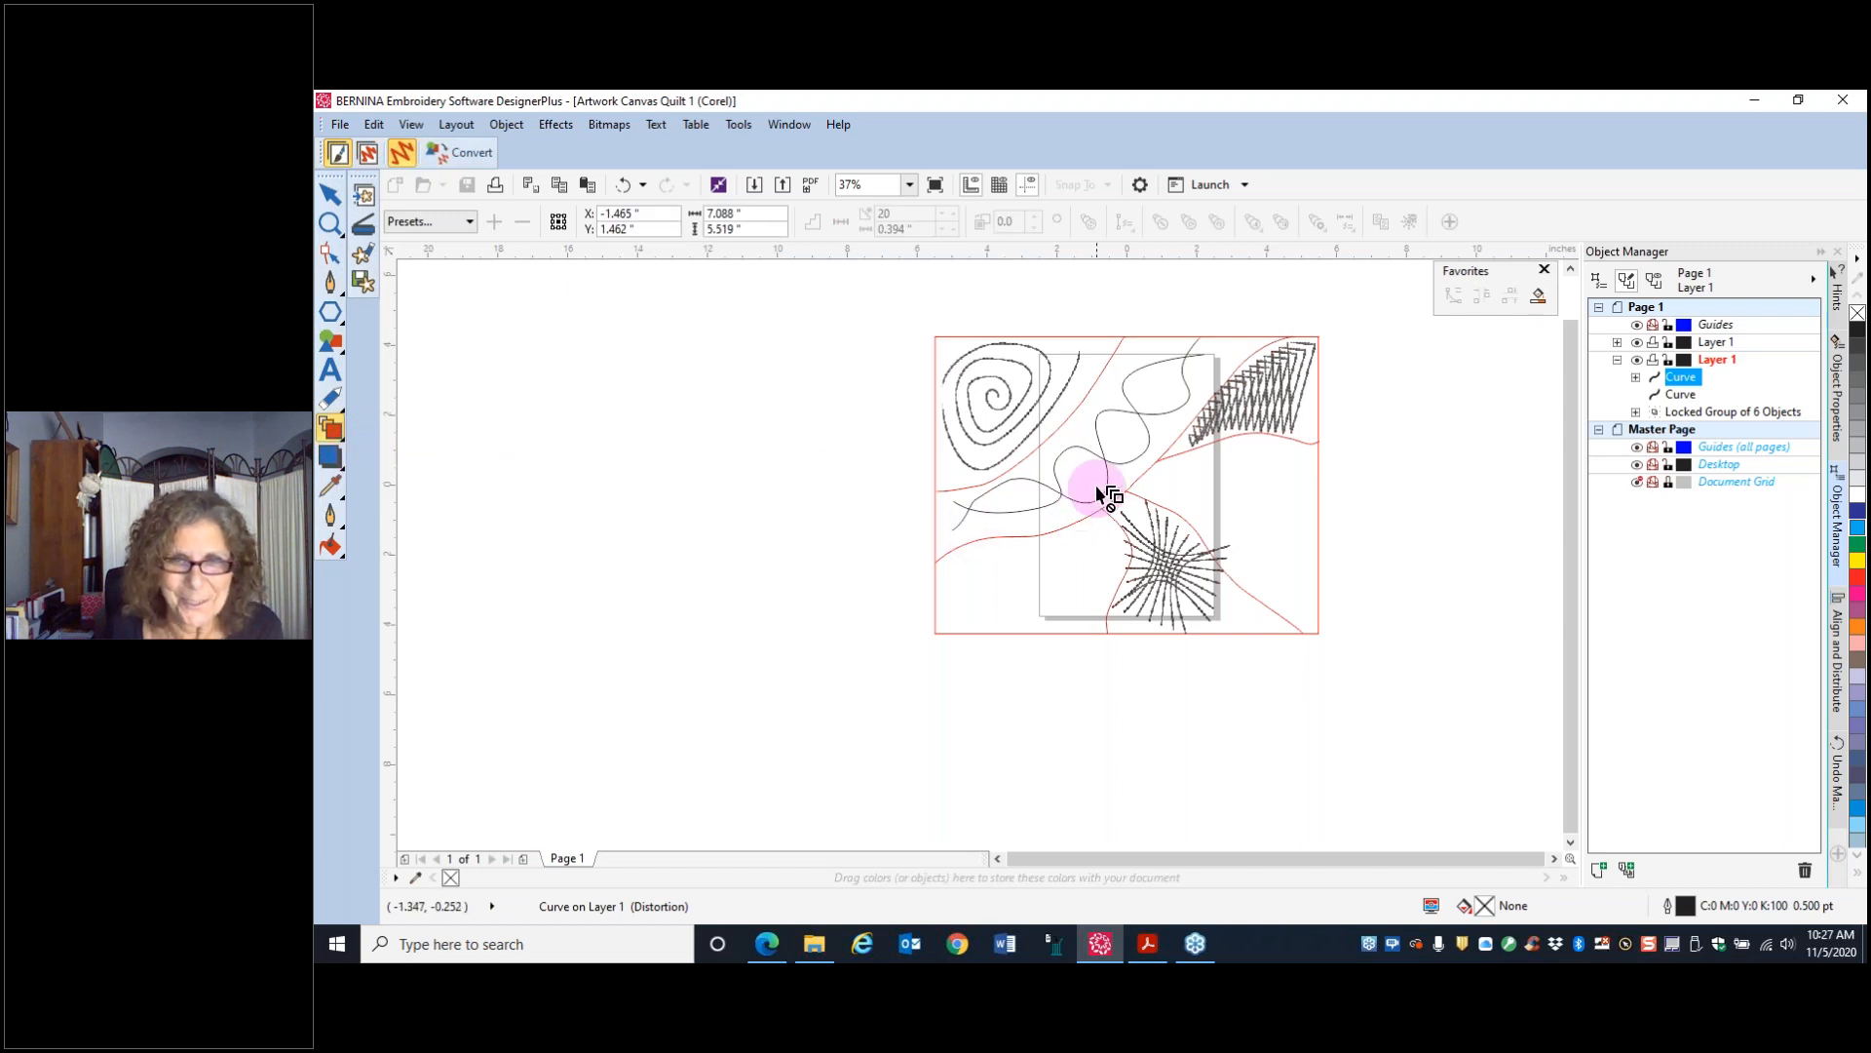
click(1060, 460)
mouse_move(1058, 457)
mouse_down()
mouse_move(1098, 480)
mouse_move(1101, 419)
mouse_move(1106, 436)
mouse_up()
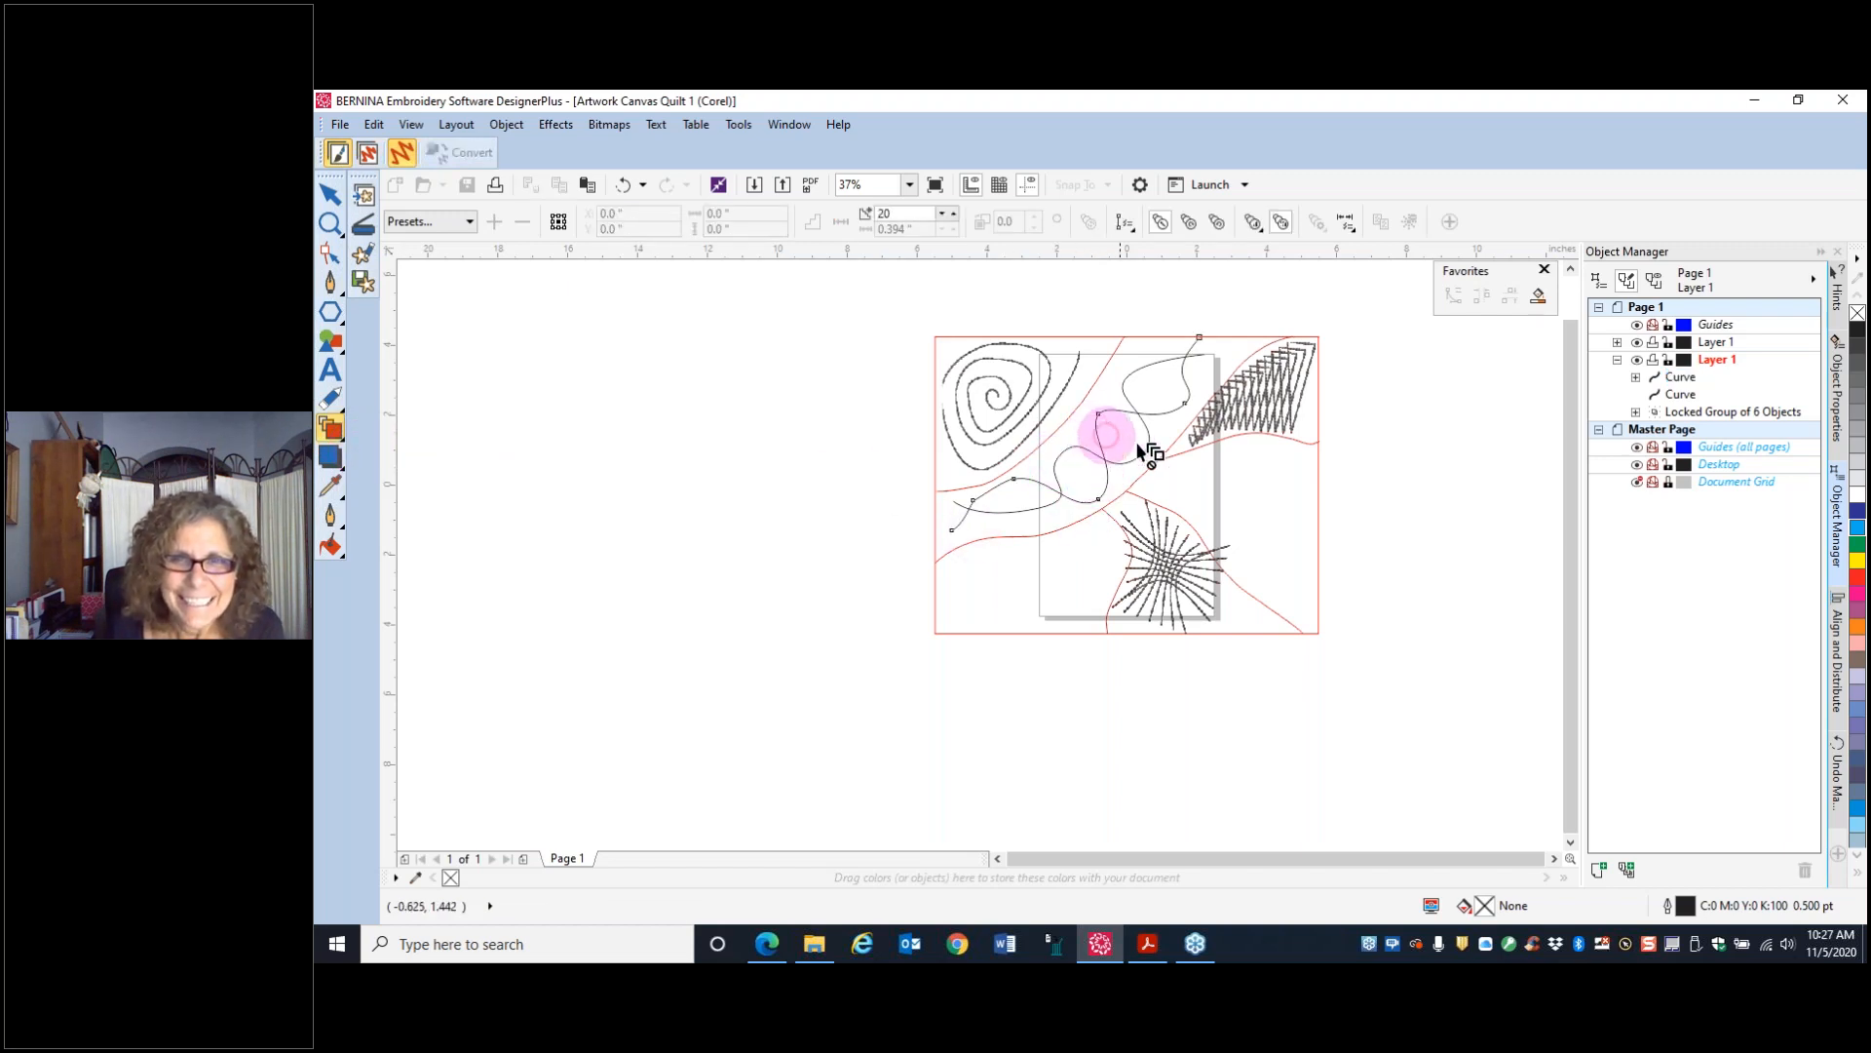
scroll(1148, 450, up, 3)
scroll(1122, 460, down, 2)
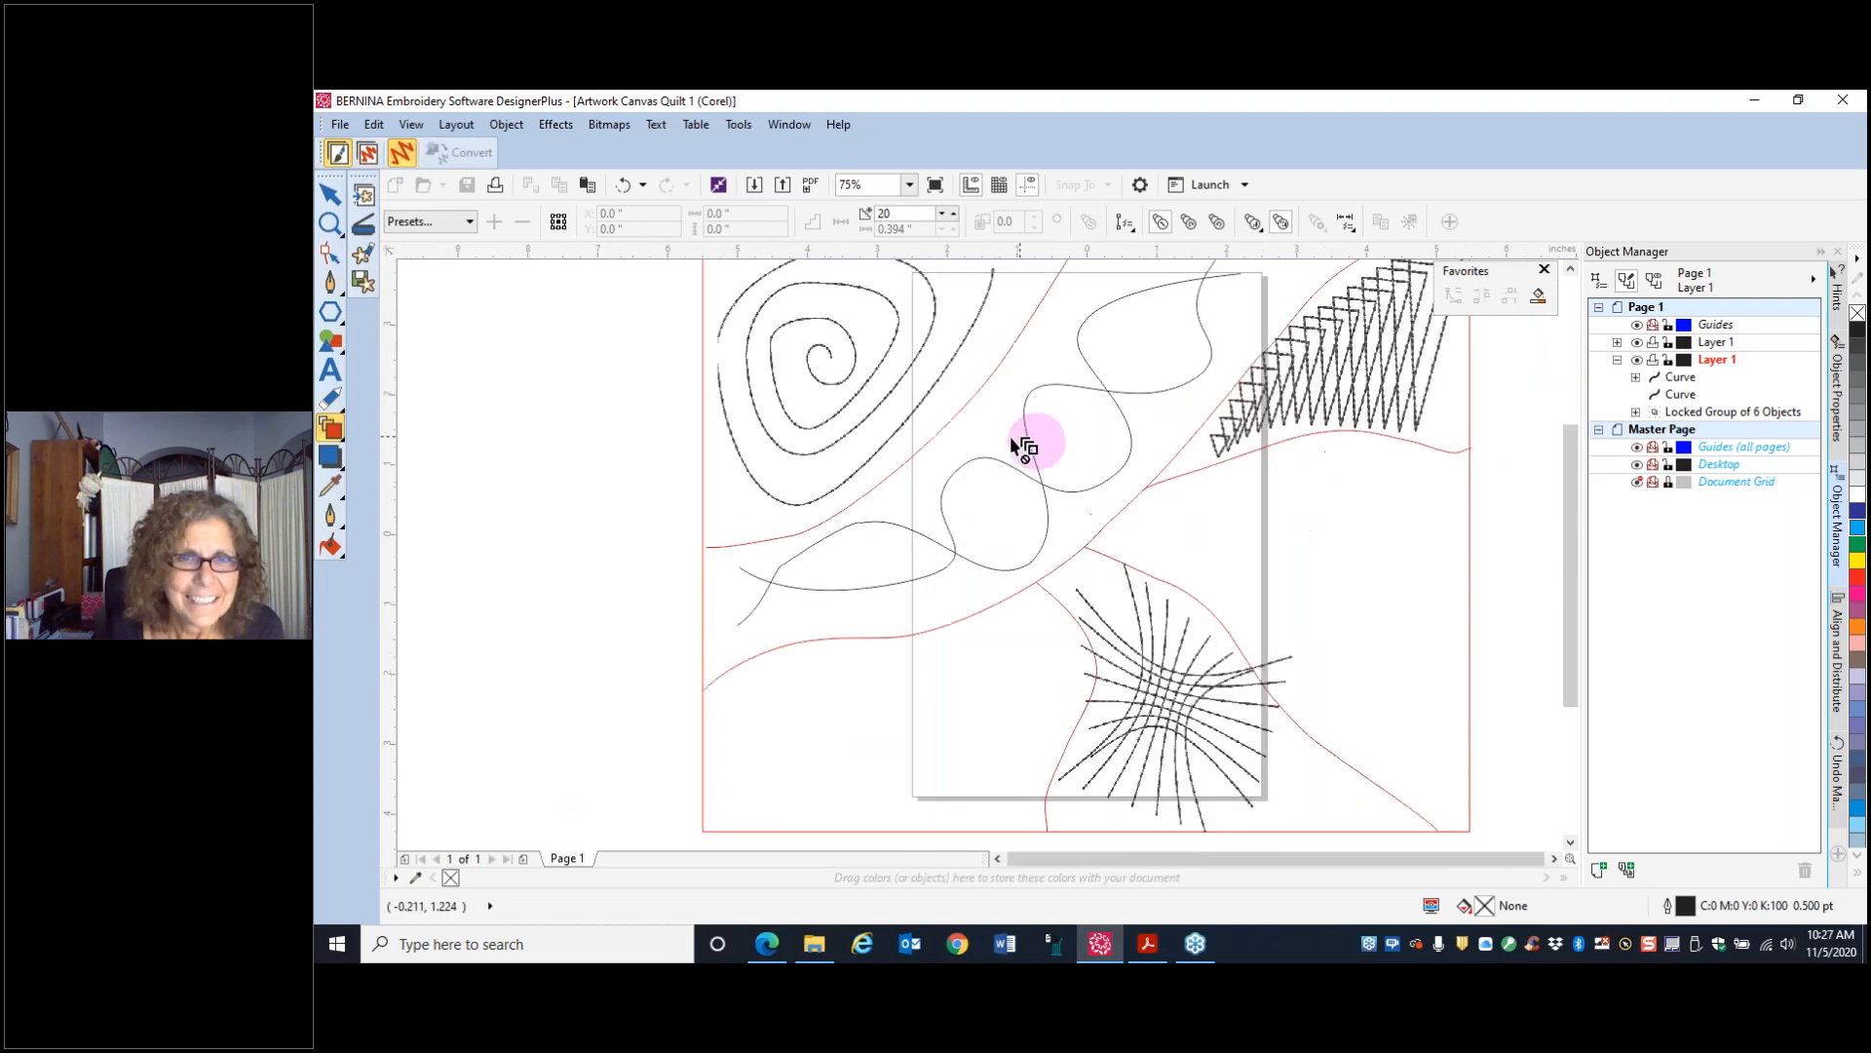
- Restart the Blend tool and try again to blend the two wavy curves, selecting the second Curve listed under Layer 1
click(330, 195)
click(330, 427)
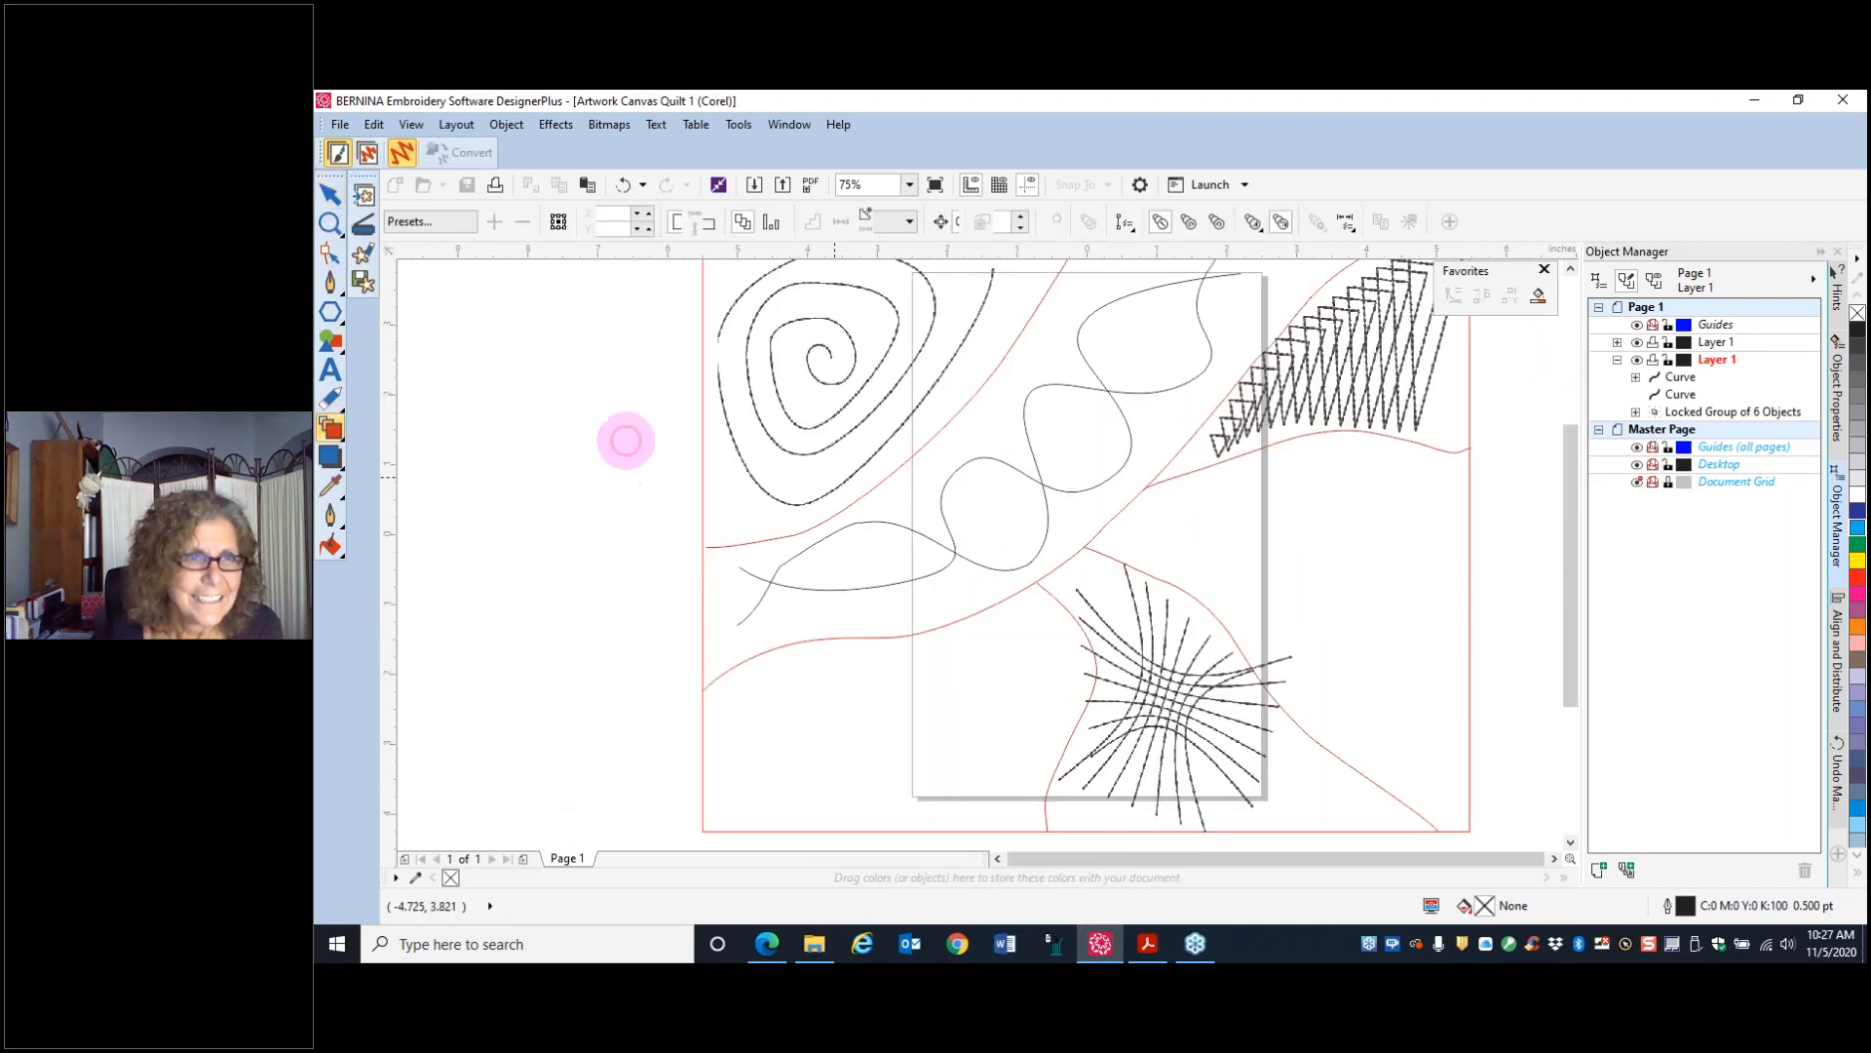
mouse_move(1067, 432)
mouse_down()
mouse_move(1130, 447)
mouse_move(1002, 462)
mouse_move(1037, 451)
mouse_up()
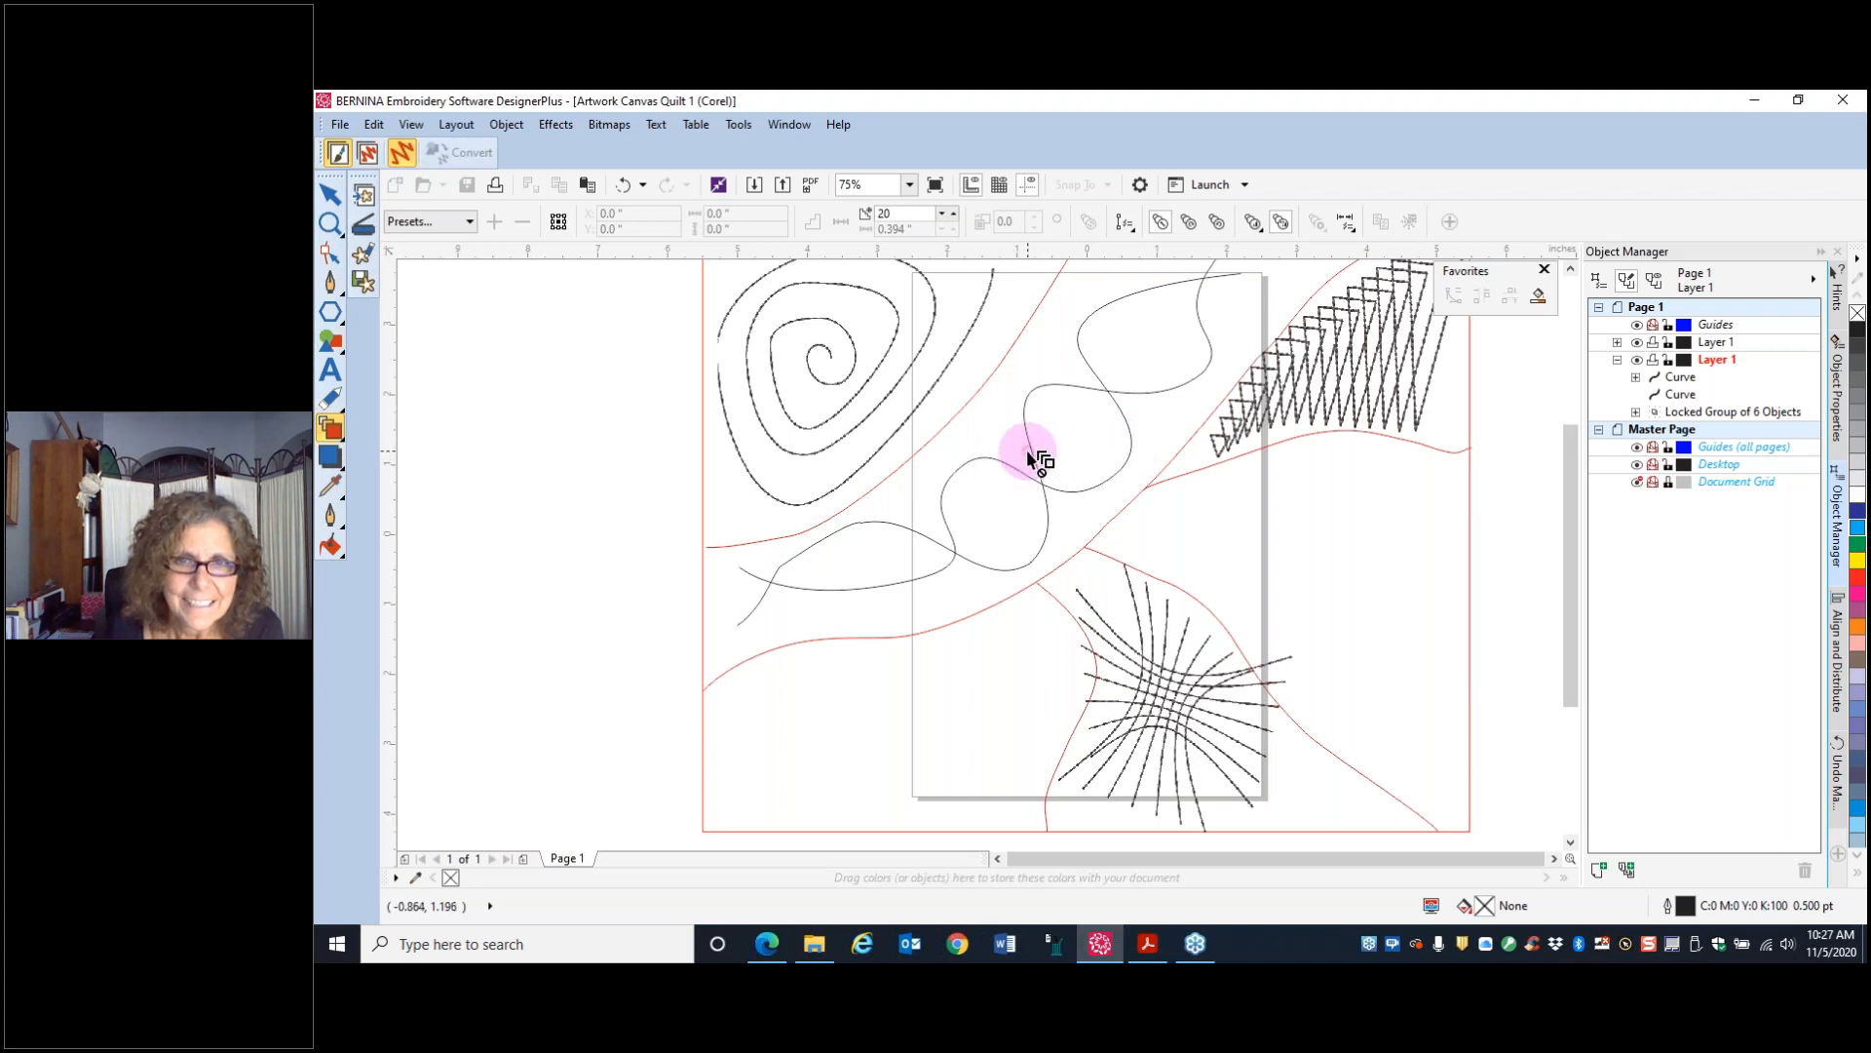
click(1684, 391)
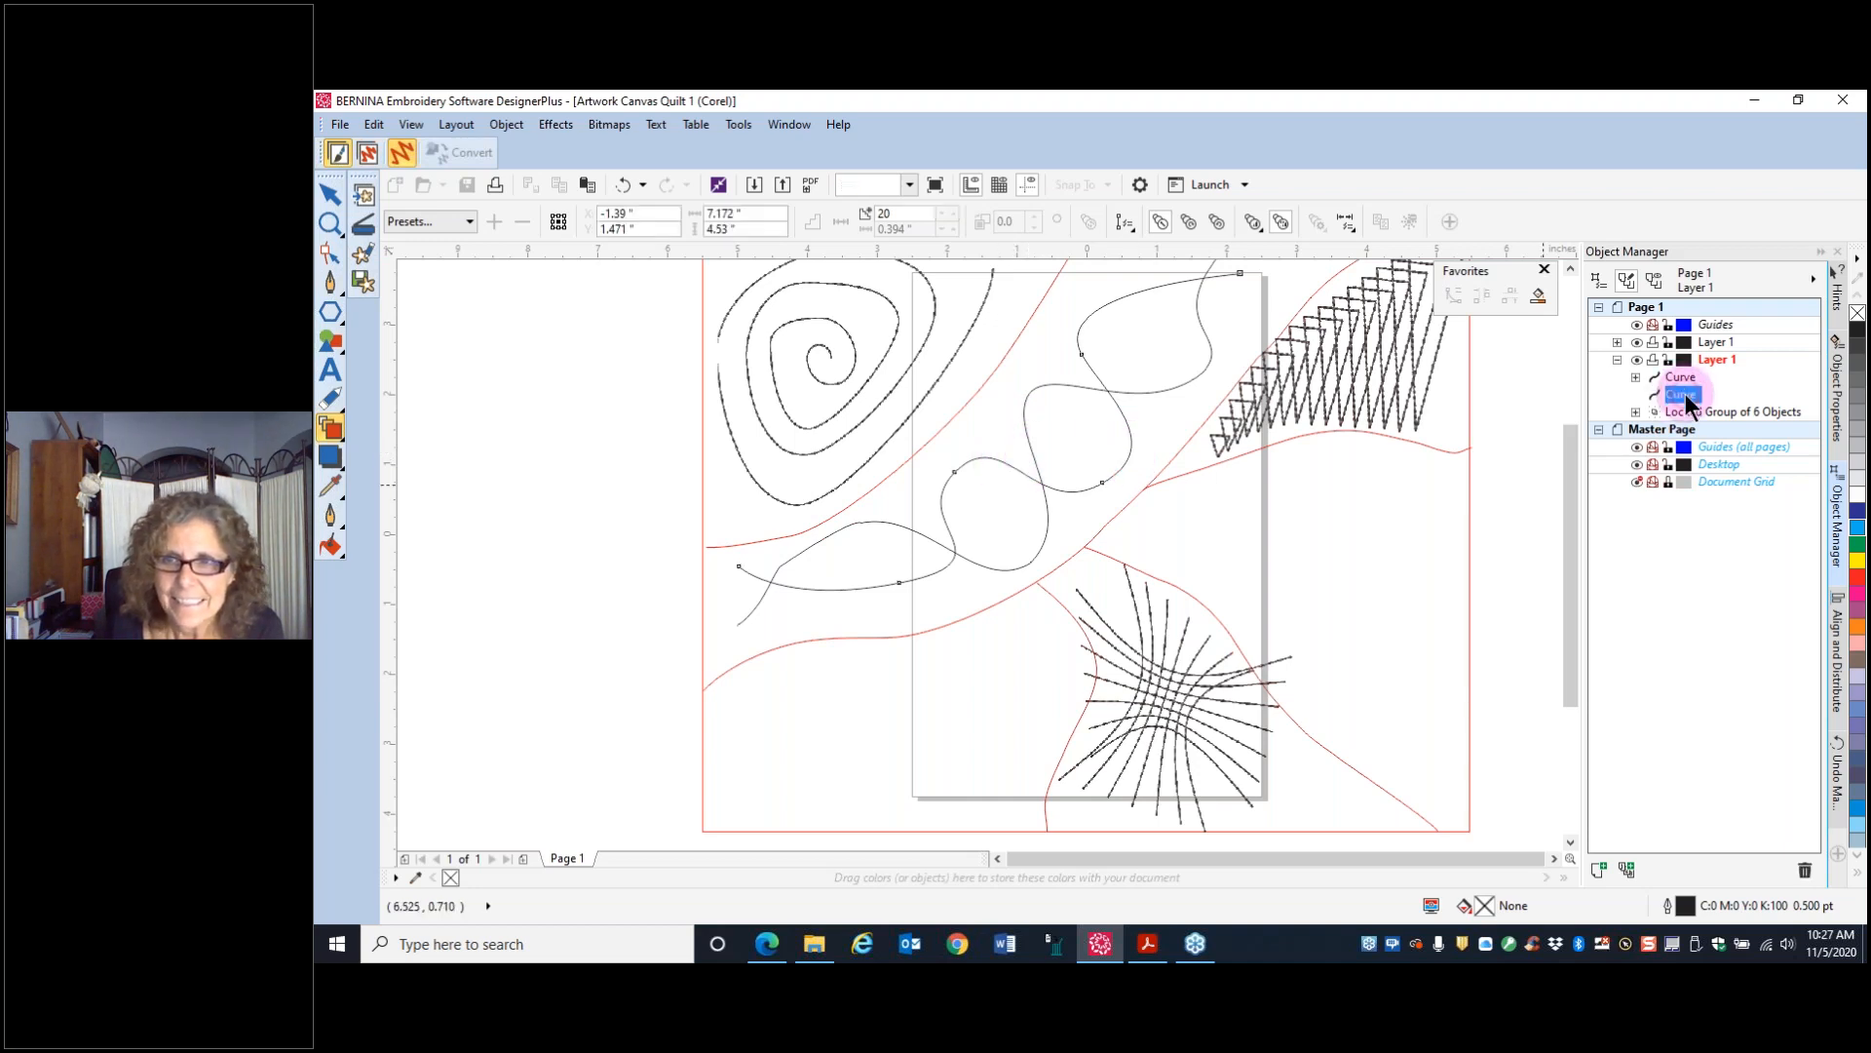
click(915, 450)
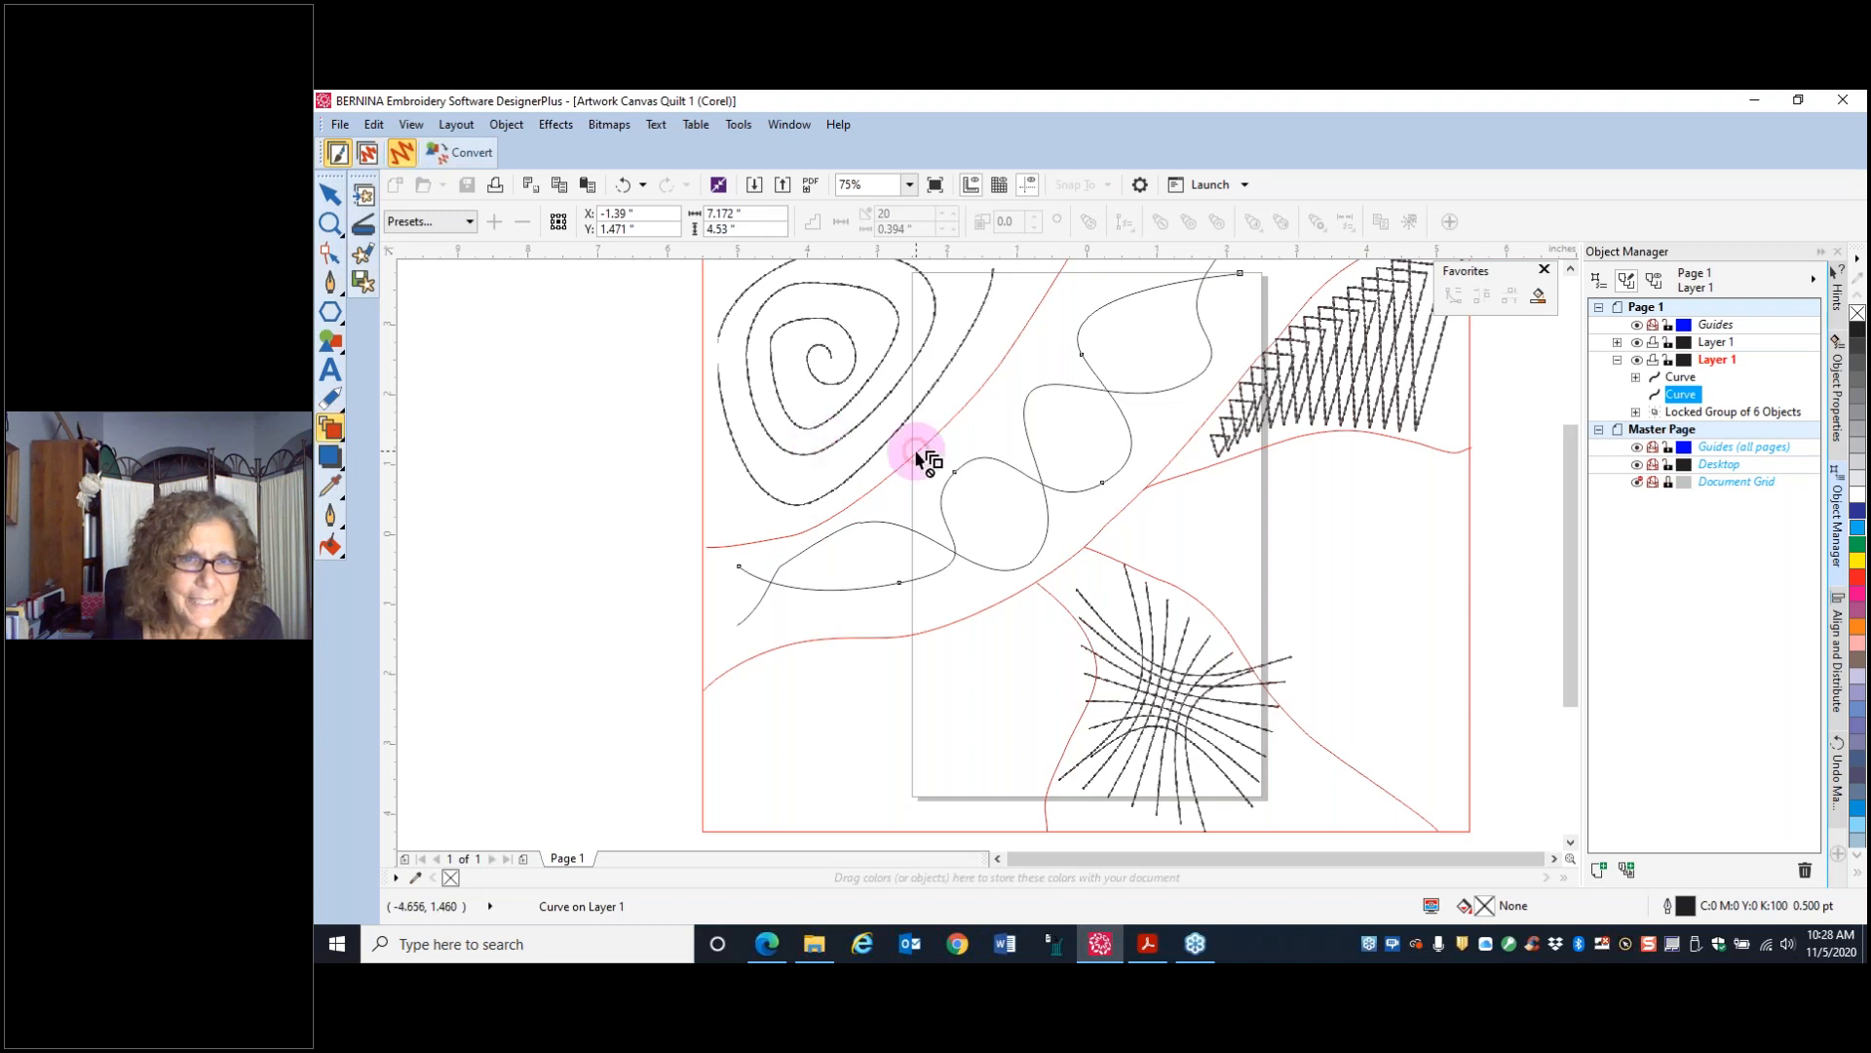
drag(942, 501, 963, 503)
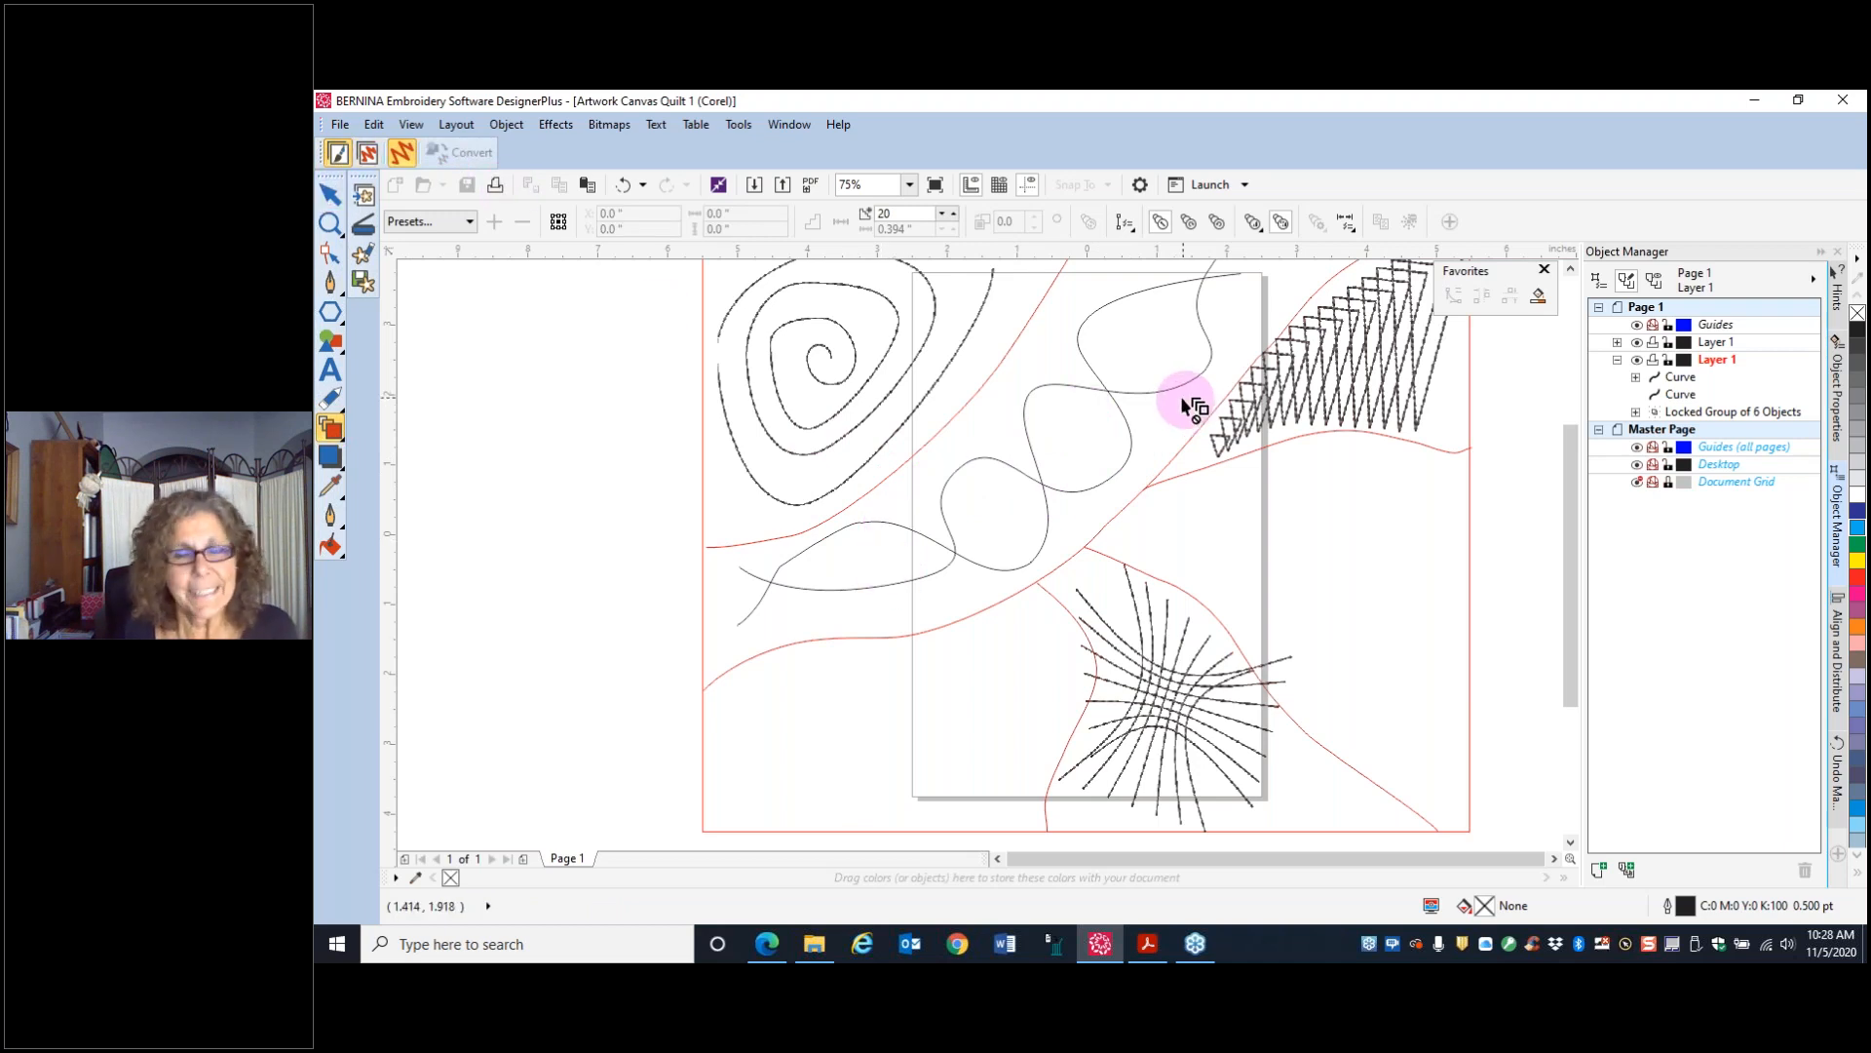
- Switch to the embroidery canvas and back, and retry the blend between the two curves around their lower-left loops
click(367, 154)
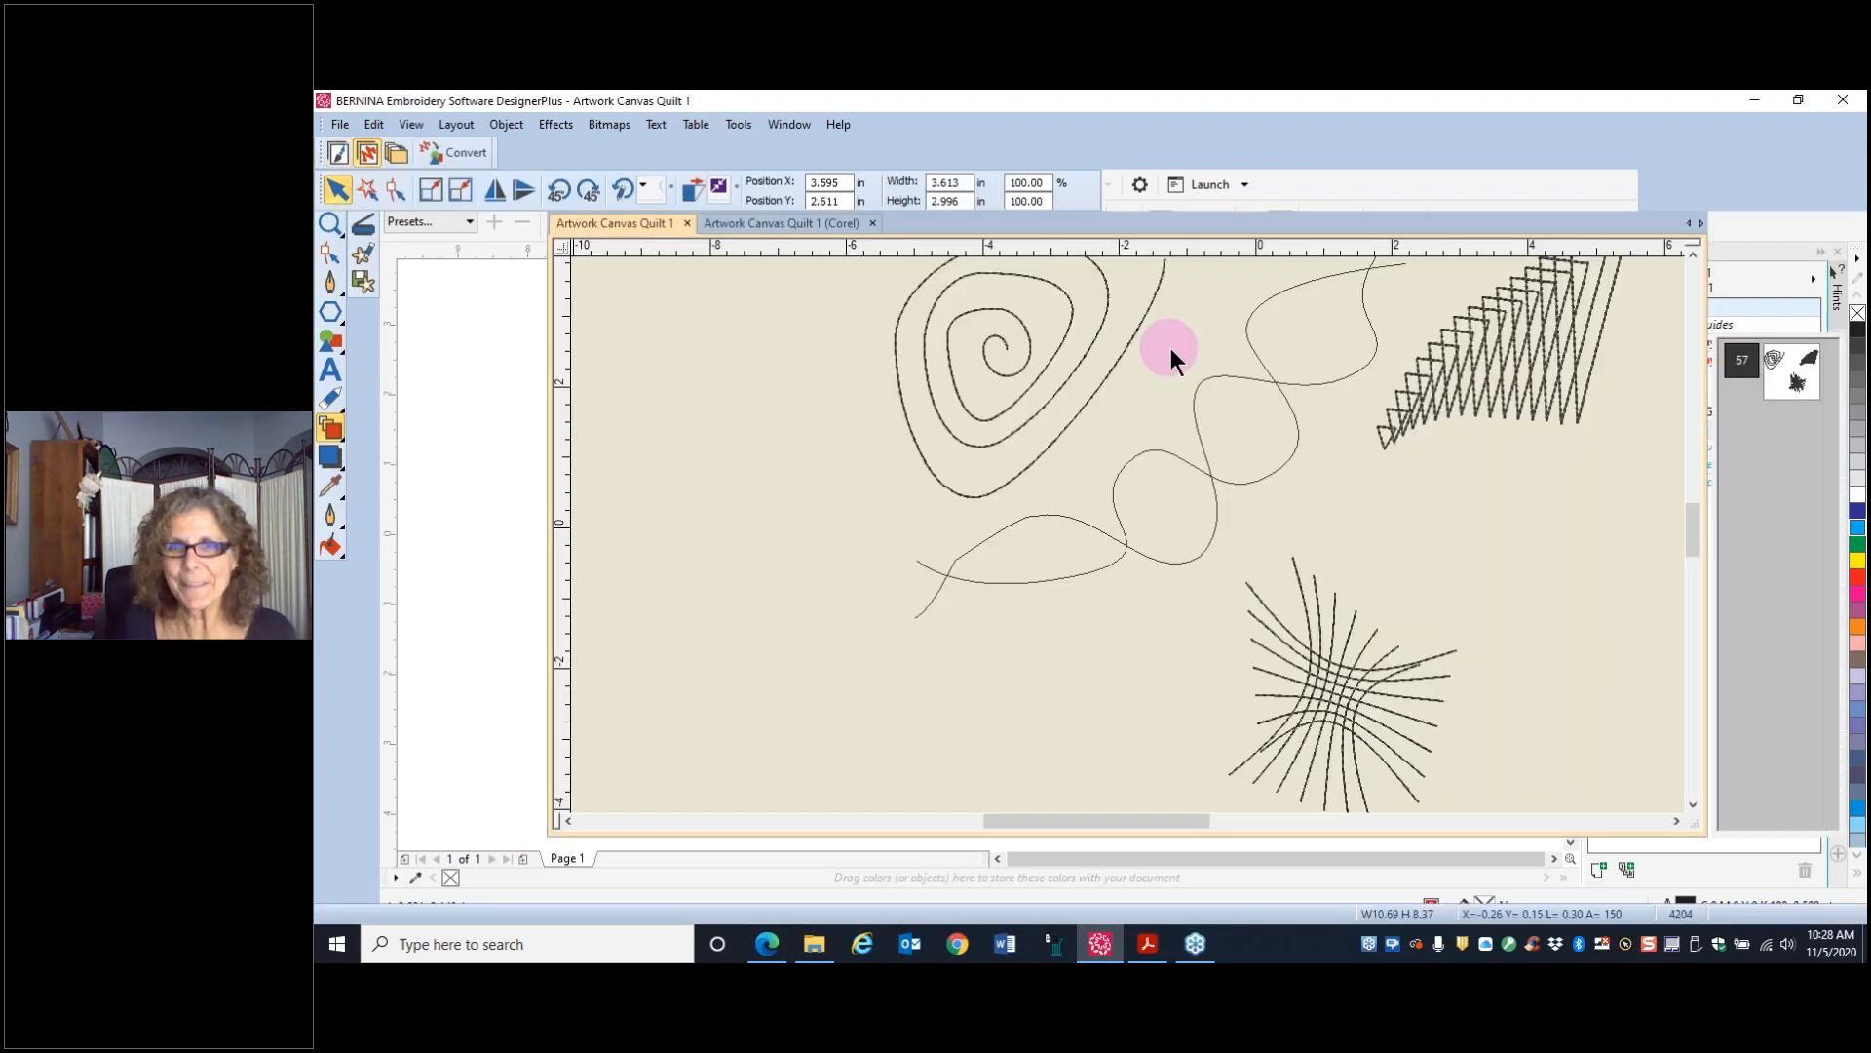
click(337, 154)
click(367, 153)
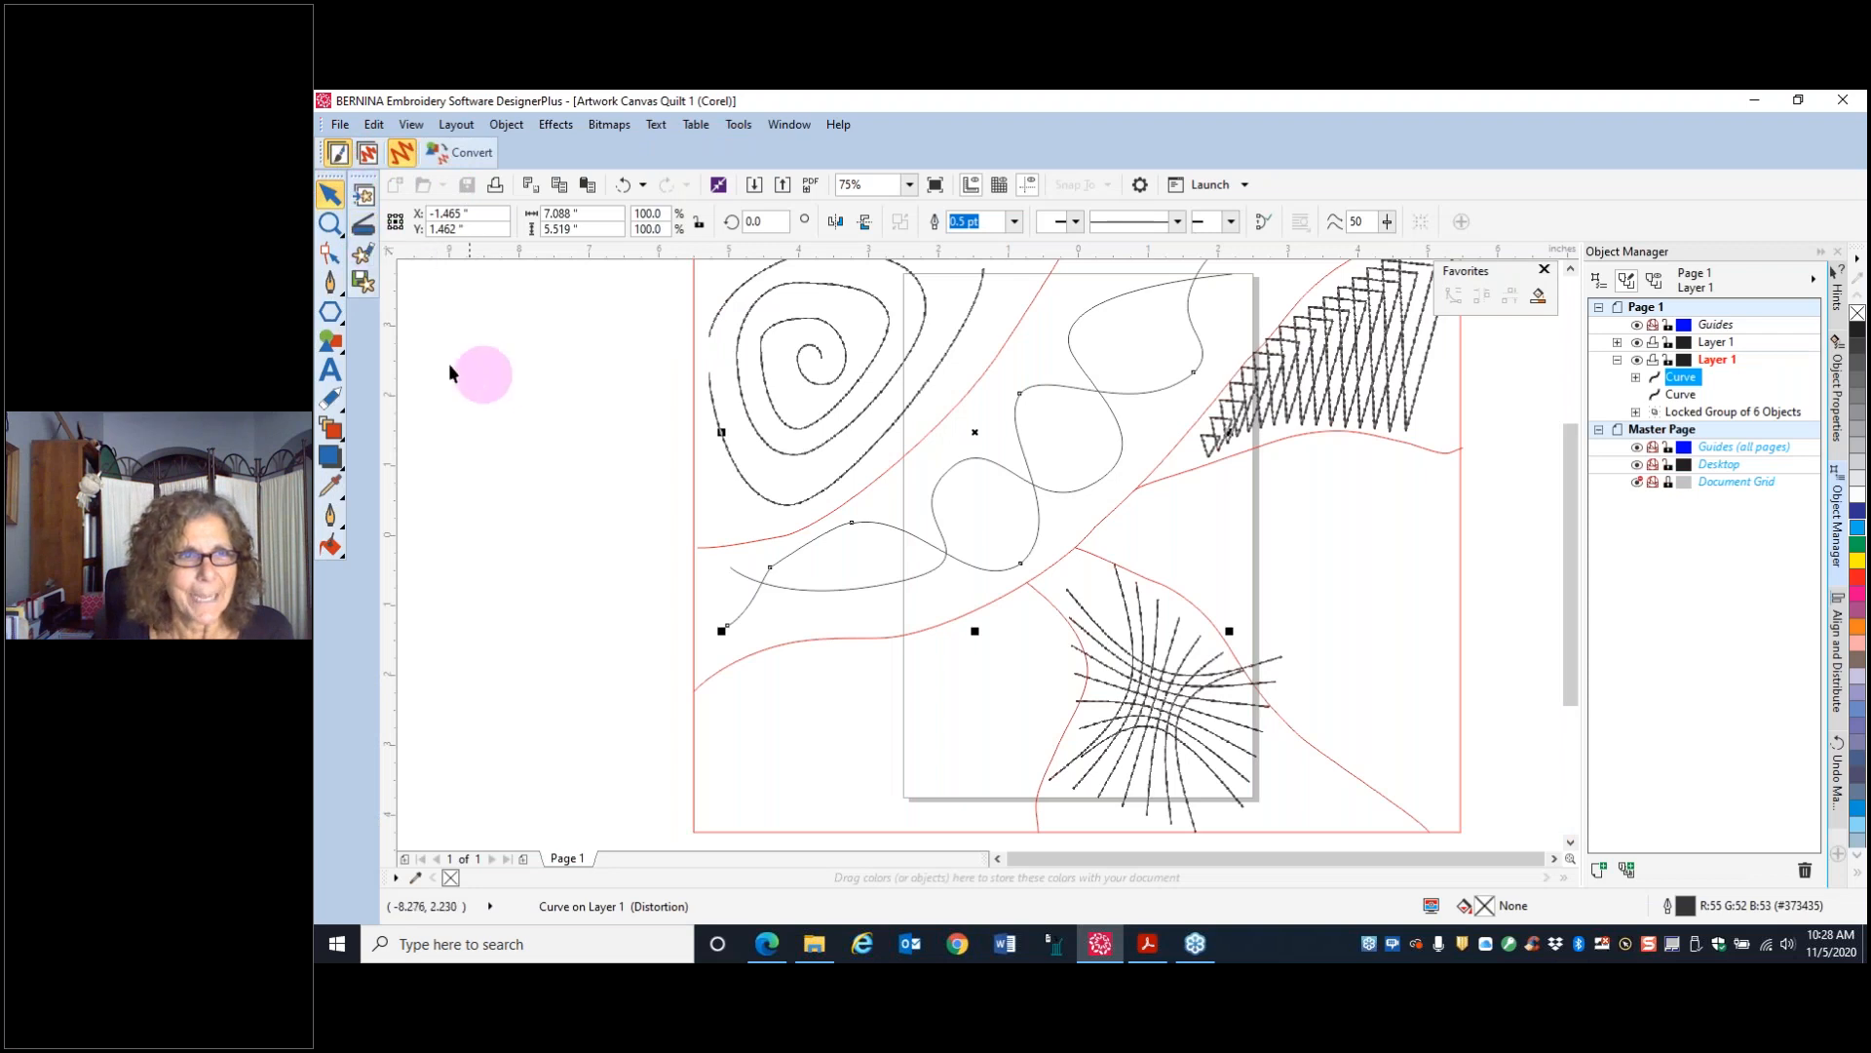
click(331, 428)
drag(932, 502, 848, 592)
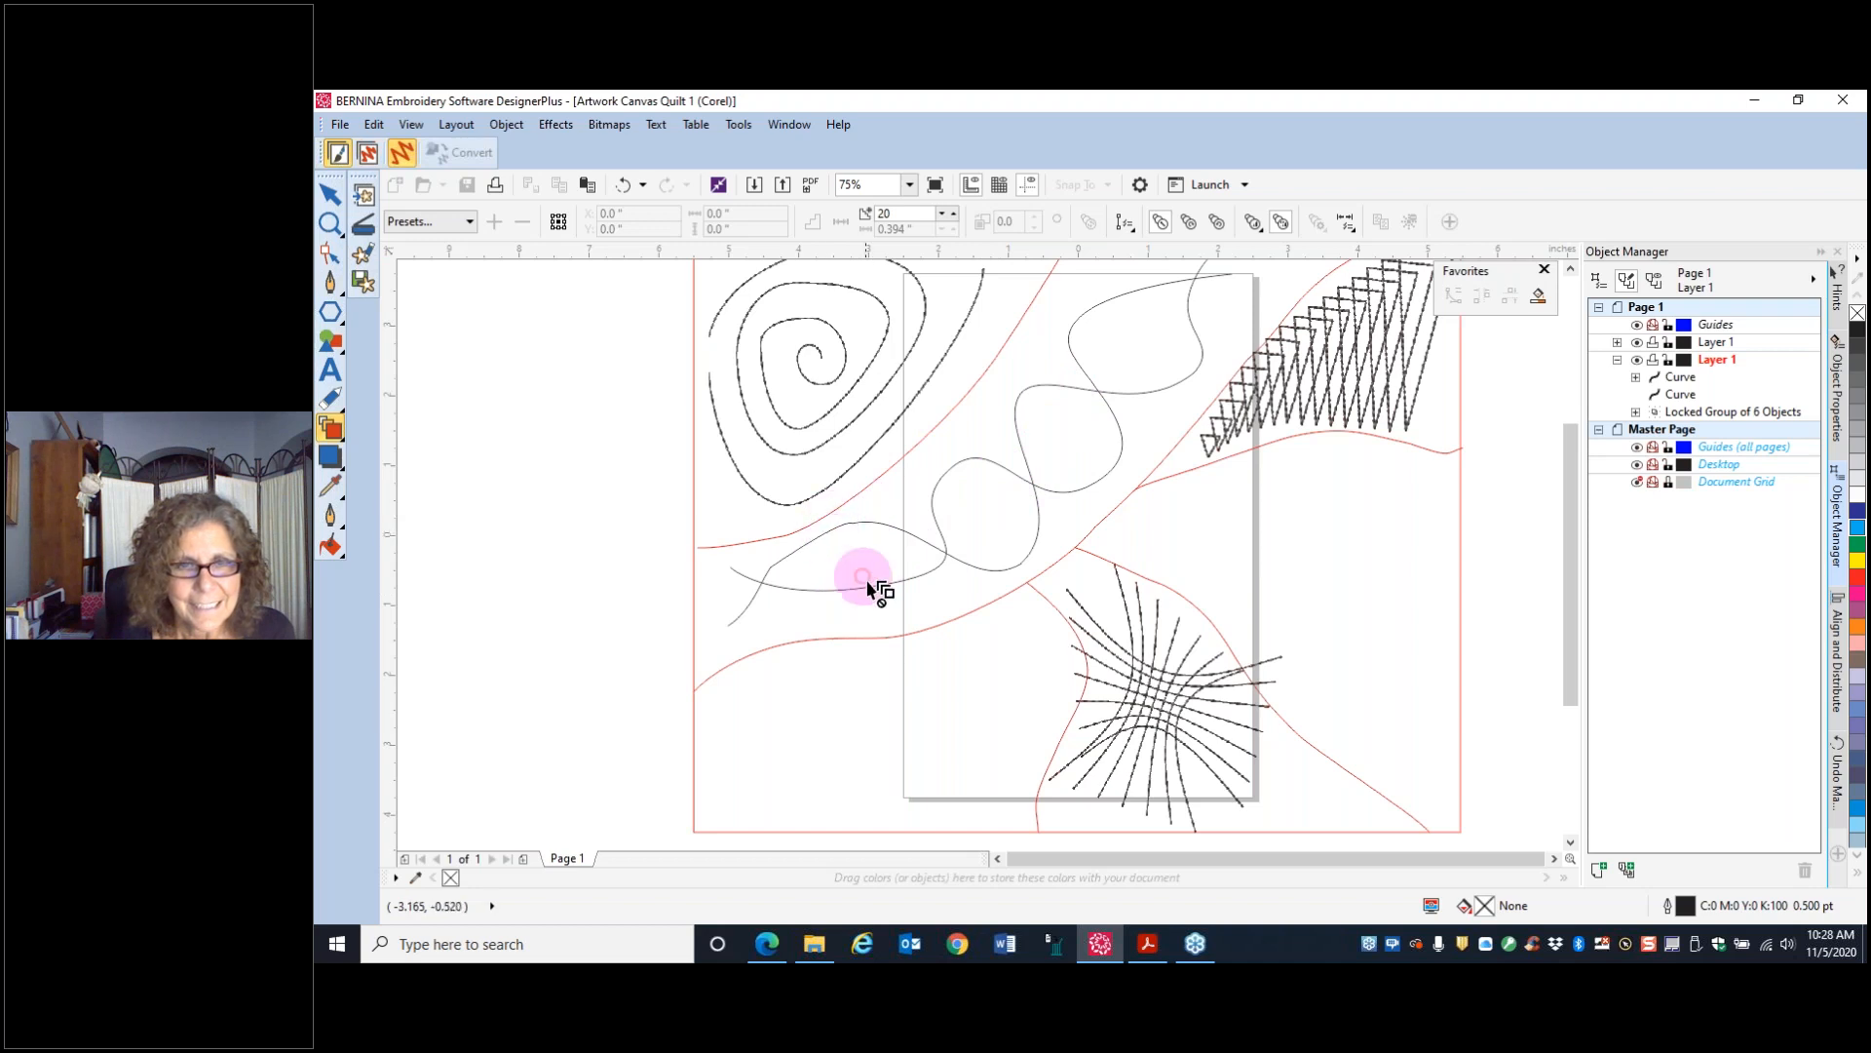
scroll(882, 590, up, 4)
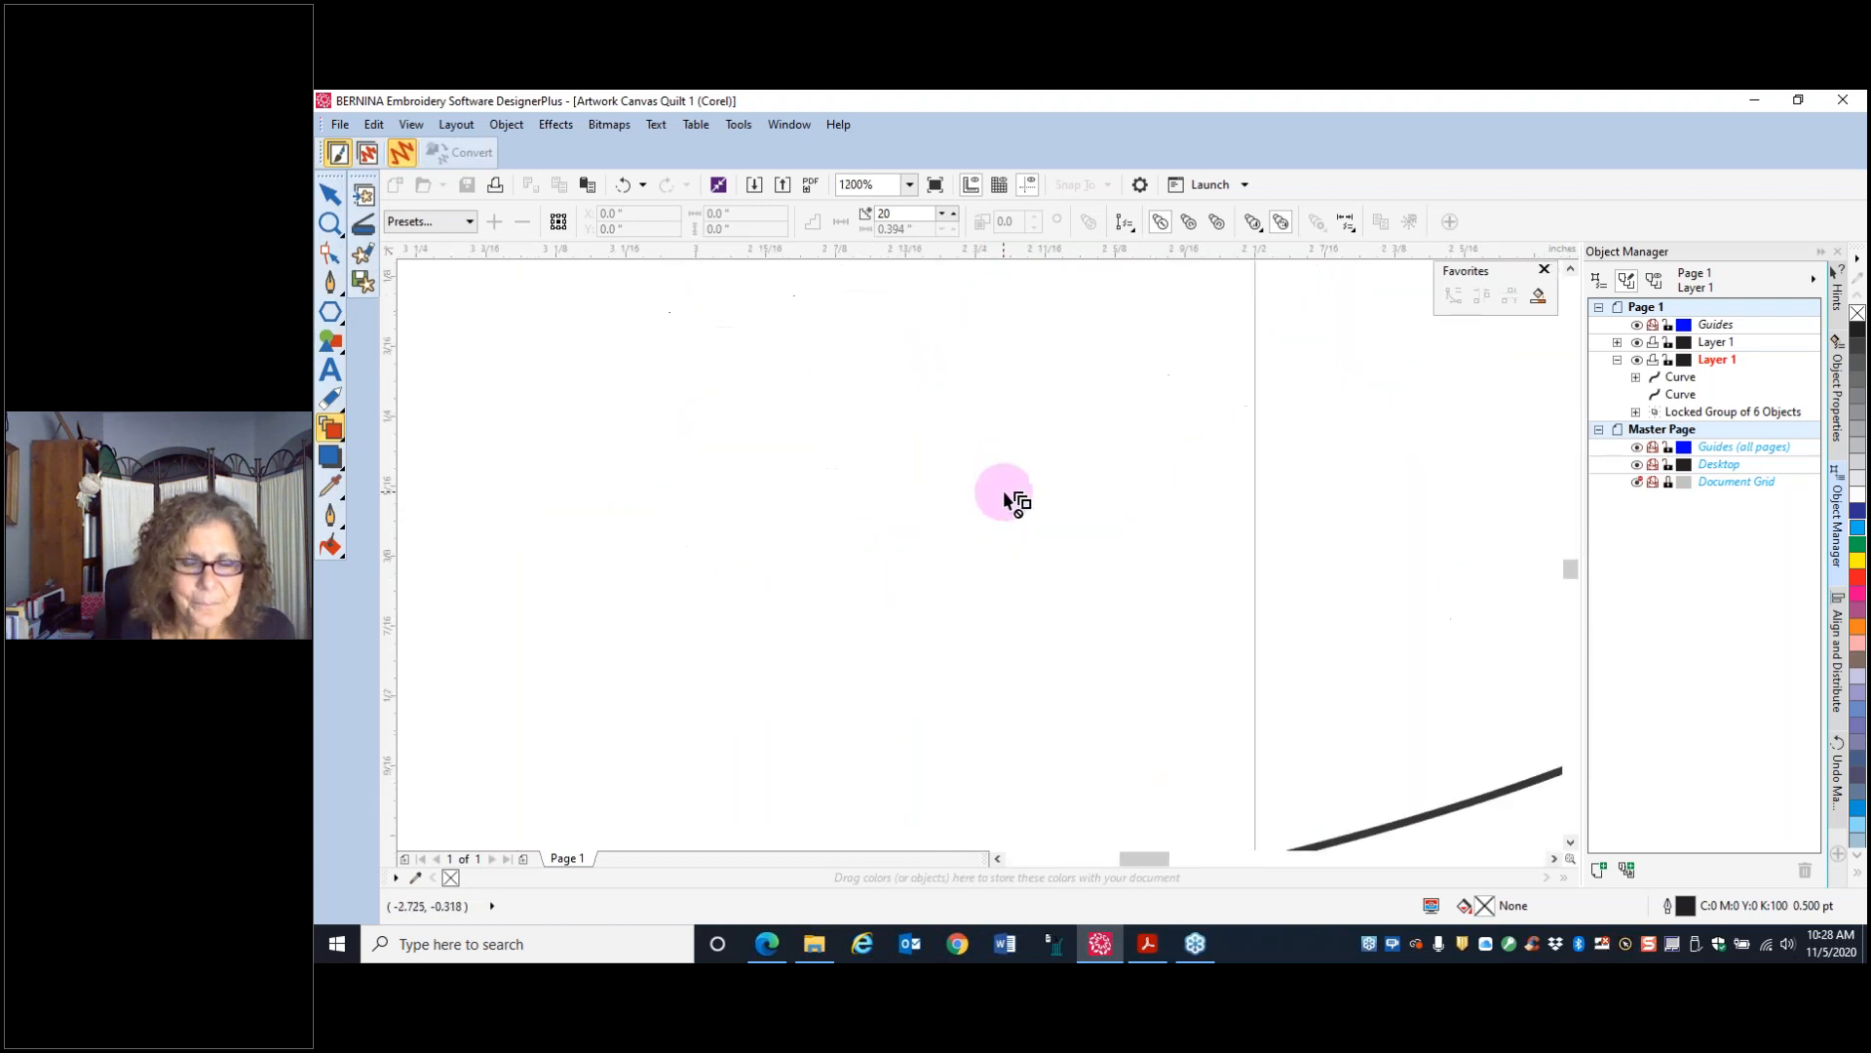
scroll(1015, 497, down, 2)
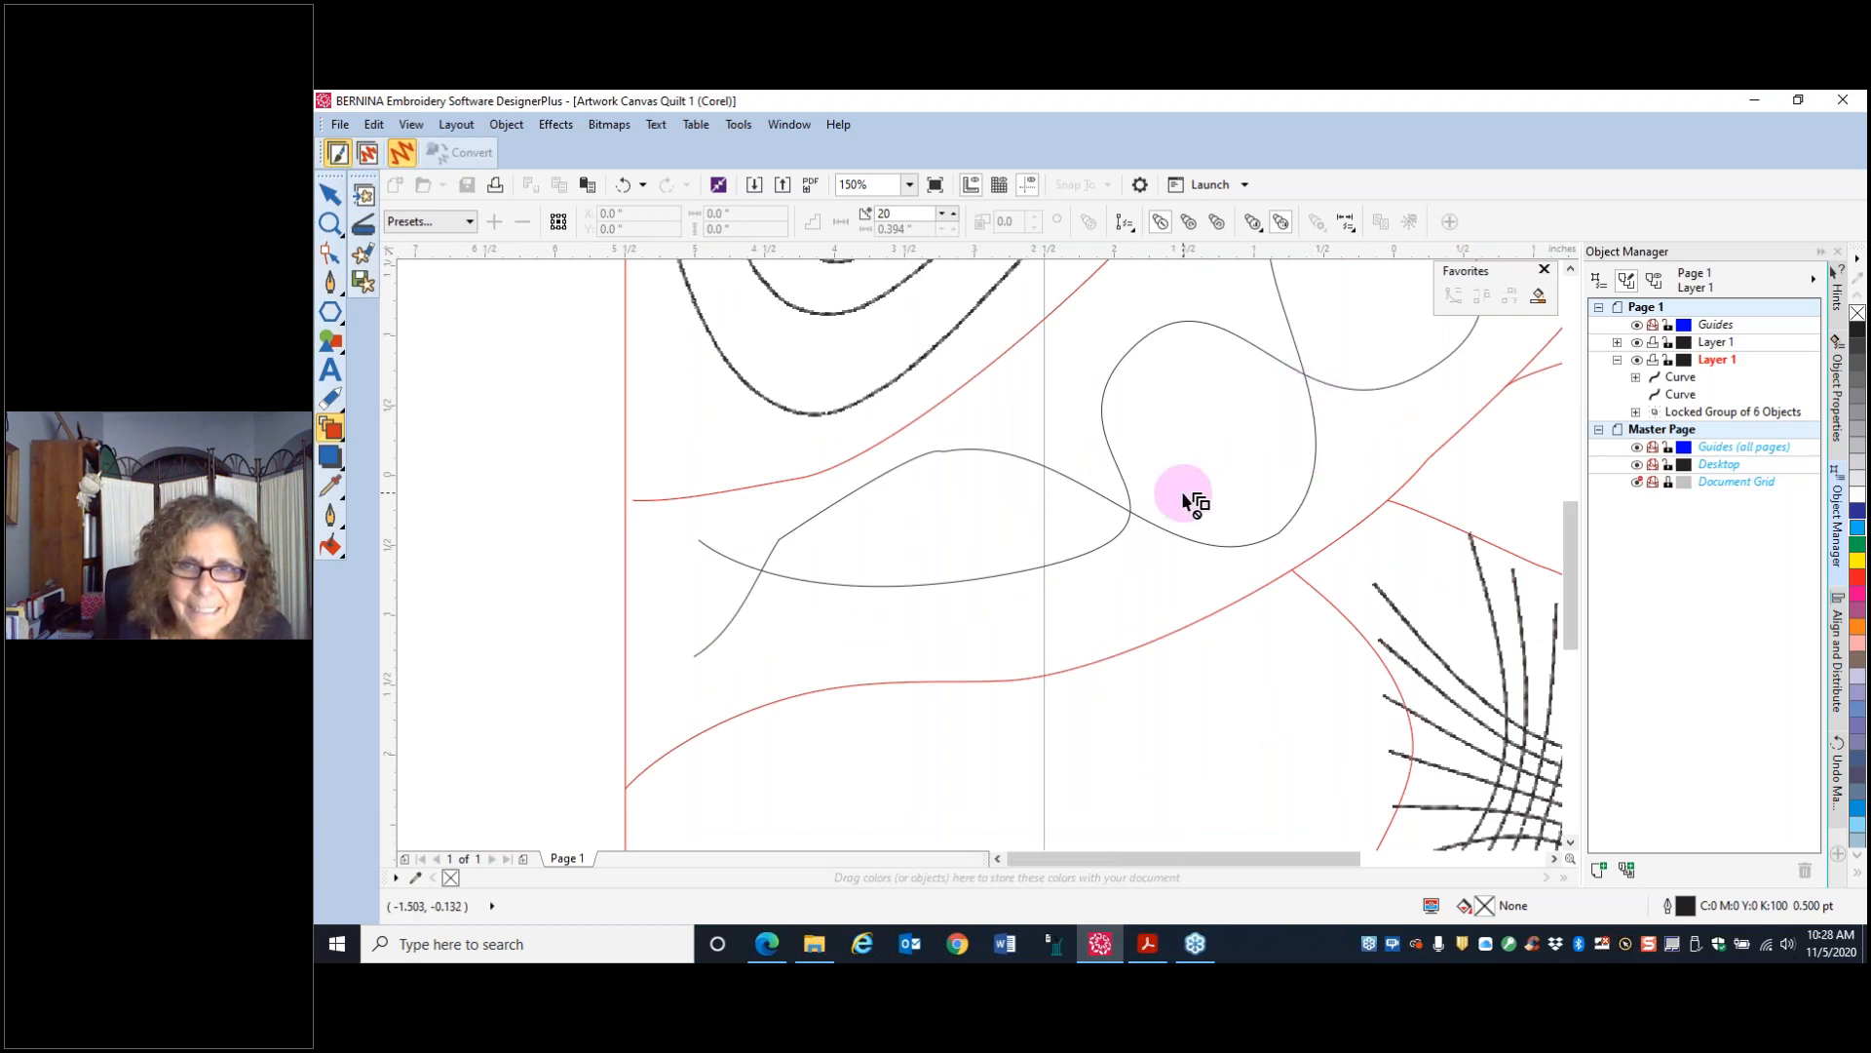
scroll(1190, 501, down, 2)
- Save a copy of the design from the embroidery canvas as Artwork Canvas Quilt 2.ART80 in the Webinar folder
click(366, 156)
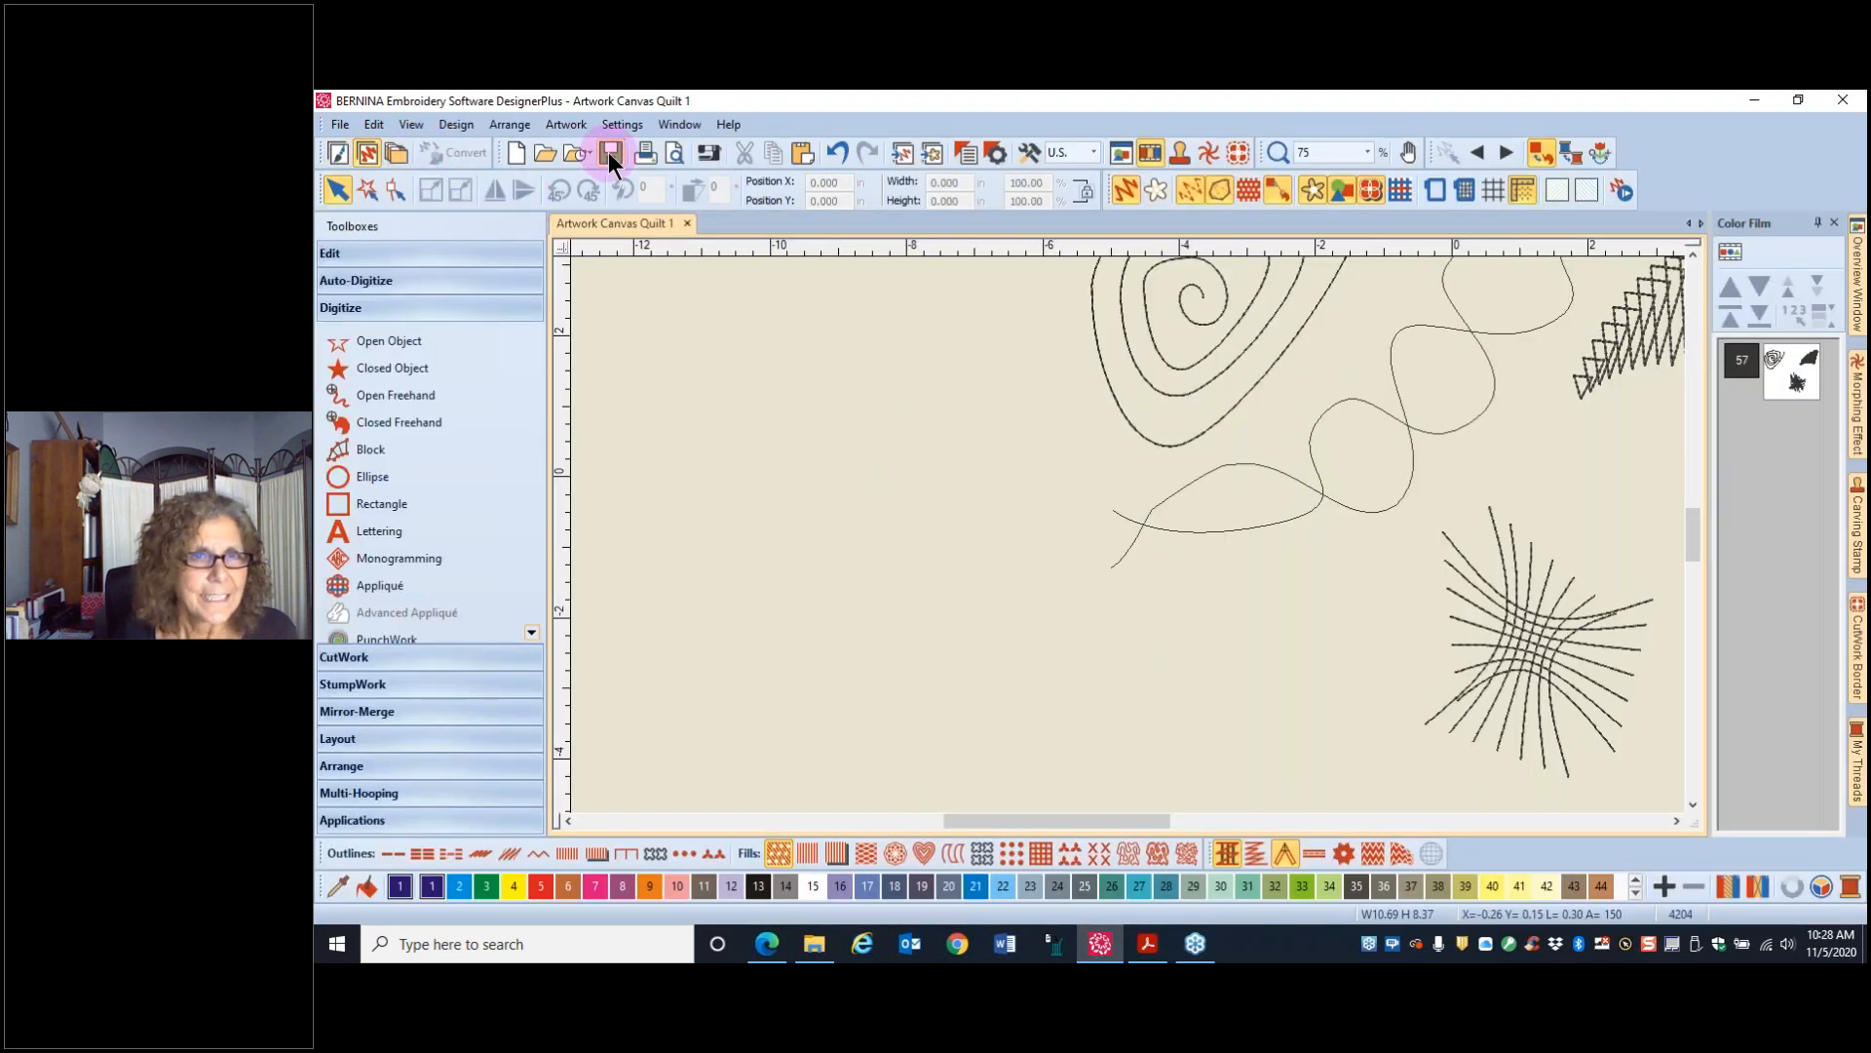
click(340, 128)
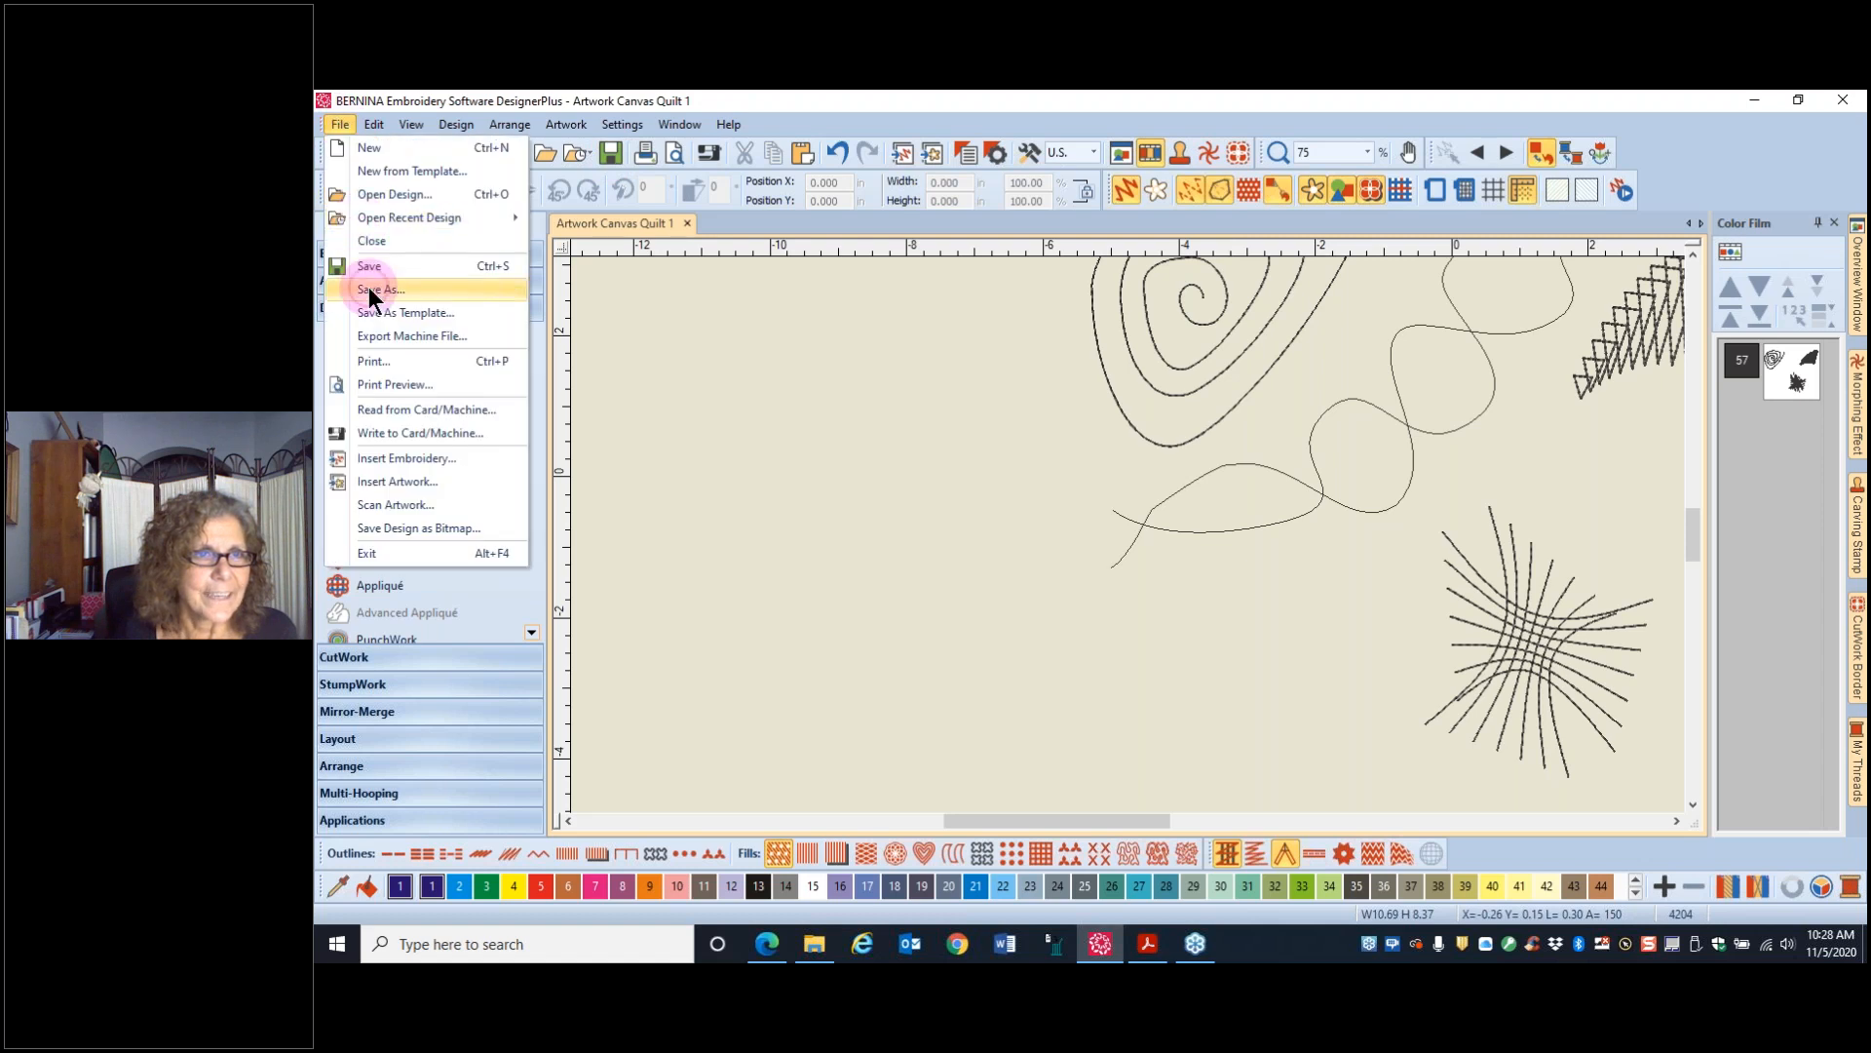
click(369, 287)
click(612, 254)
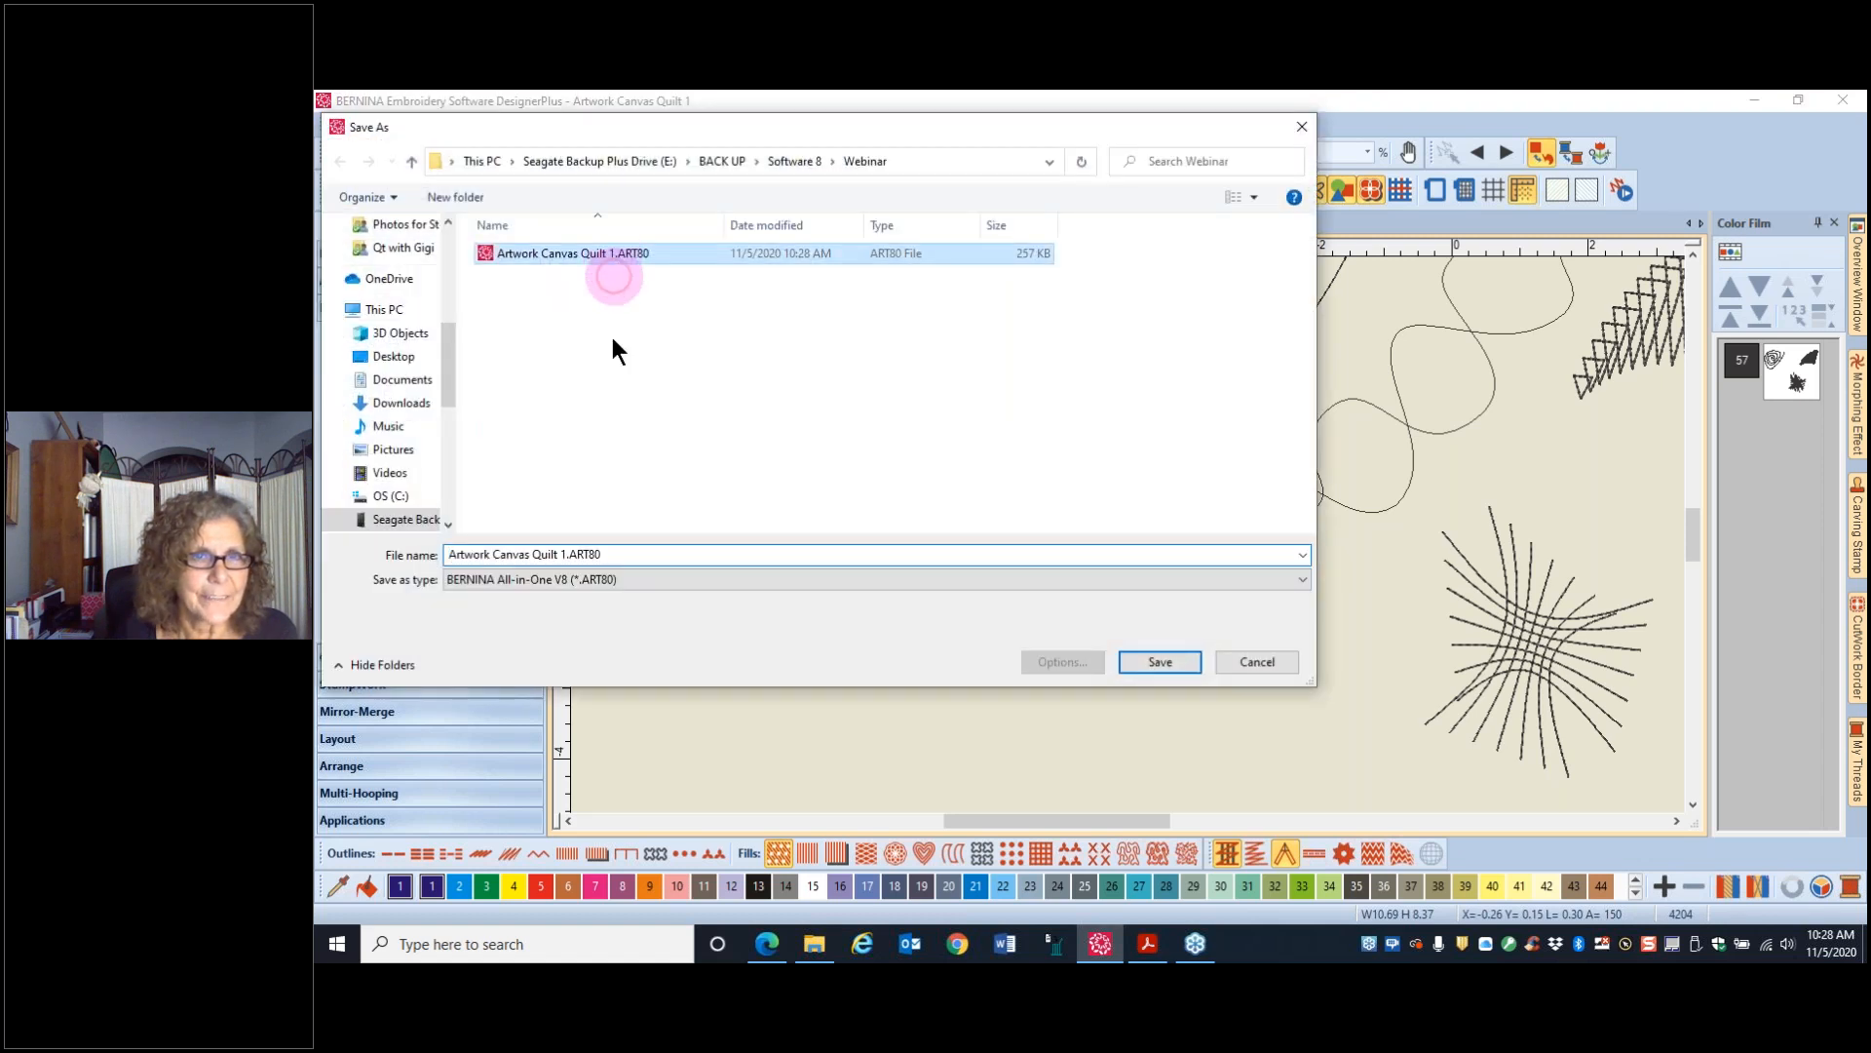
click(567, 553)
click(566, 553)
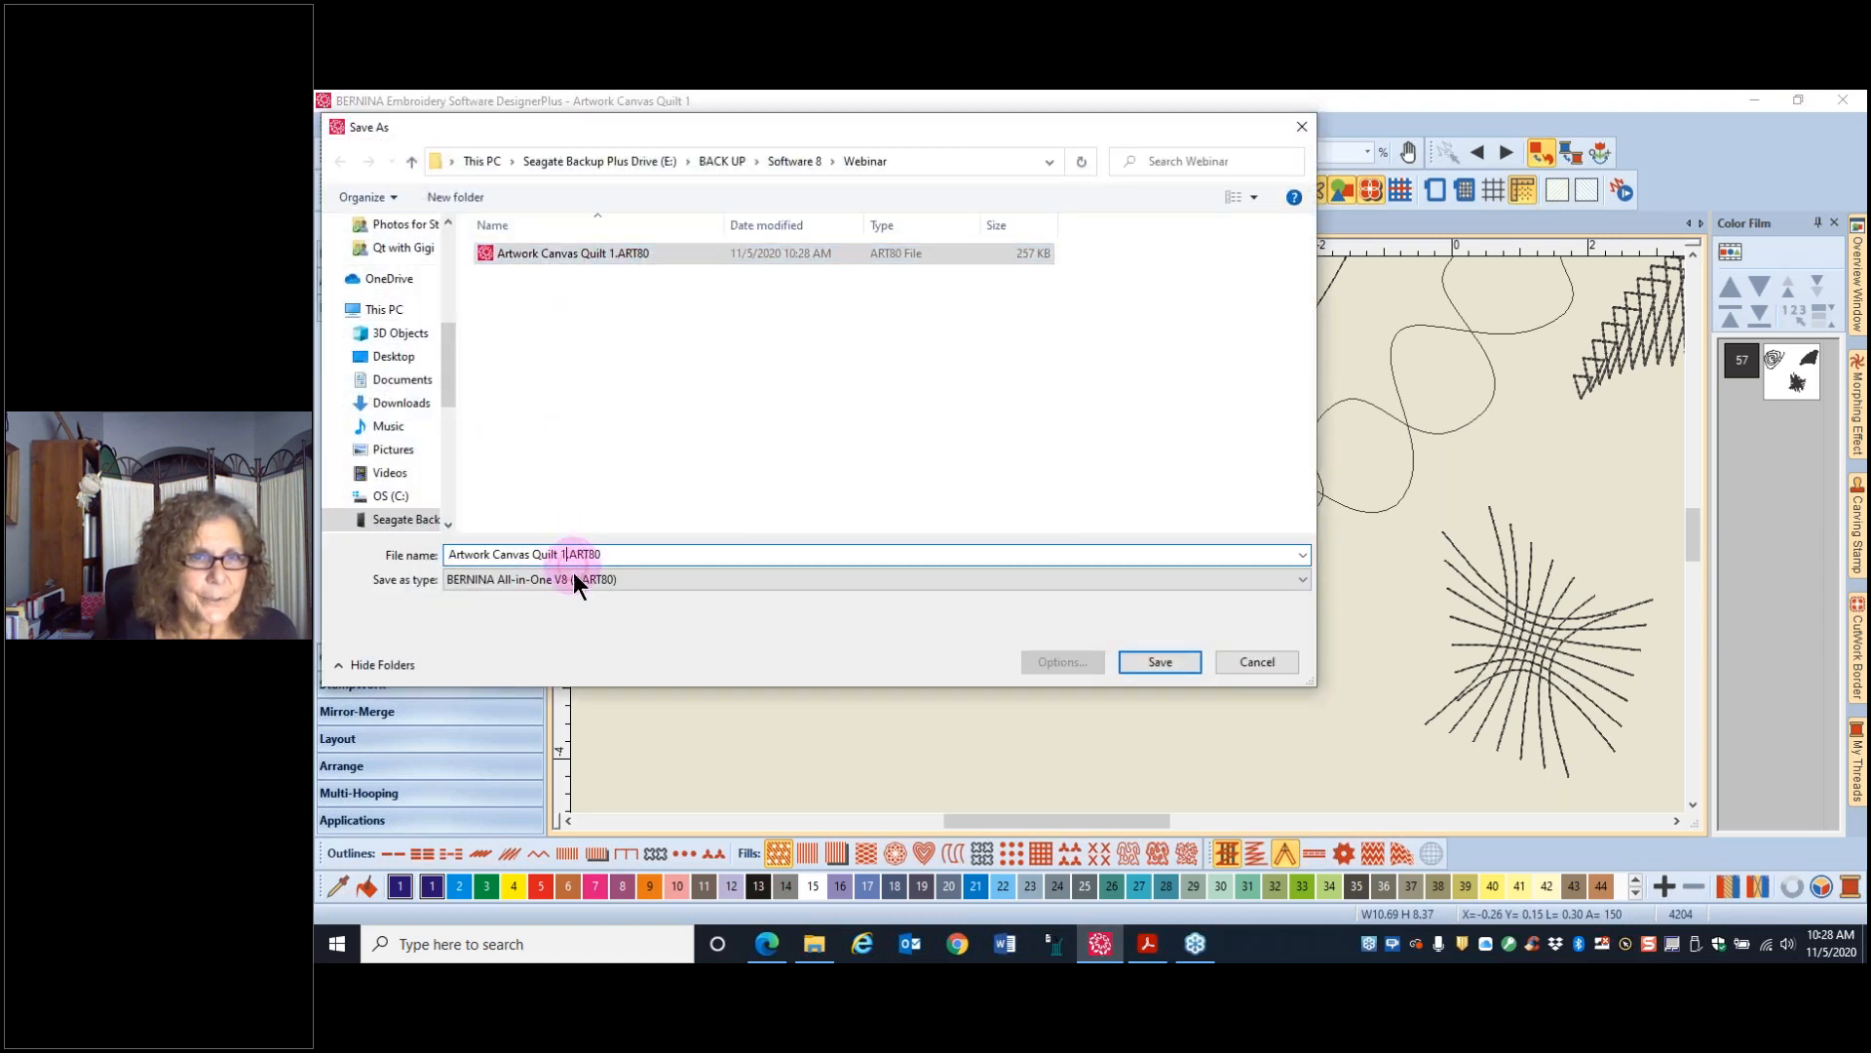
key(BackSpace)
text(2)
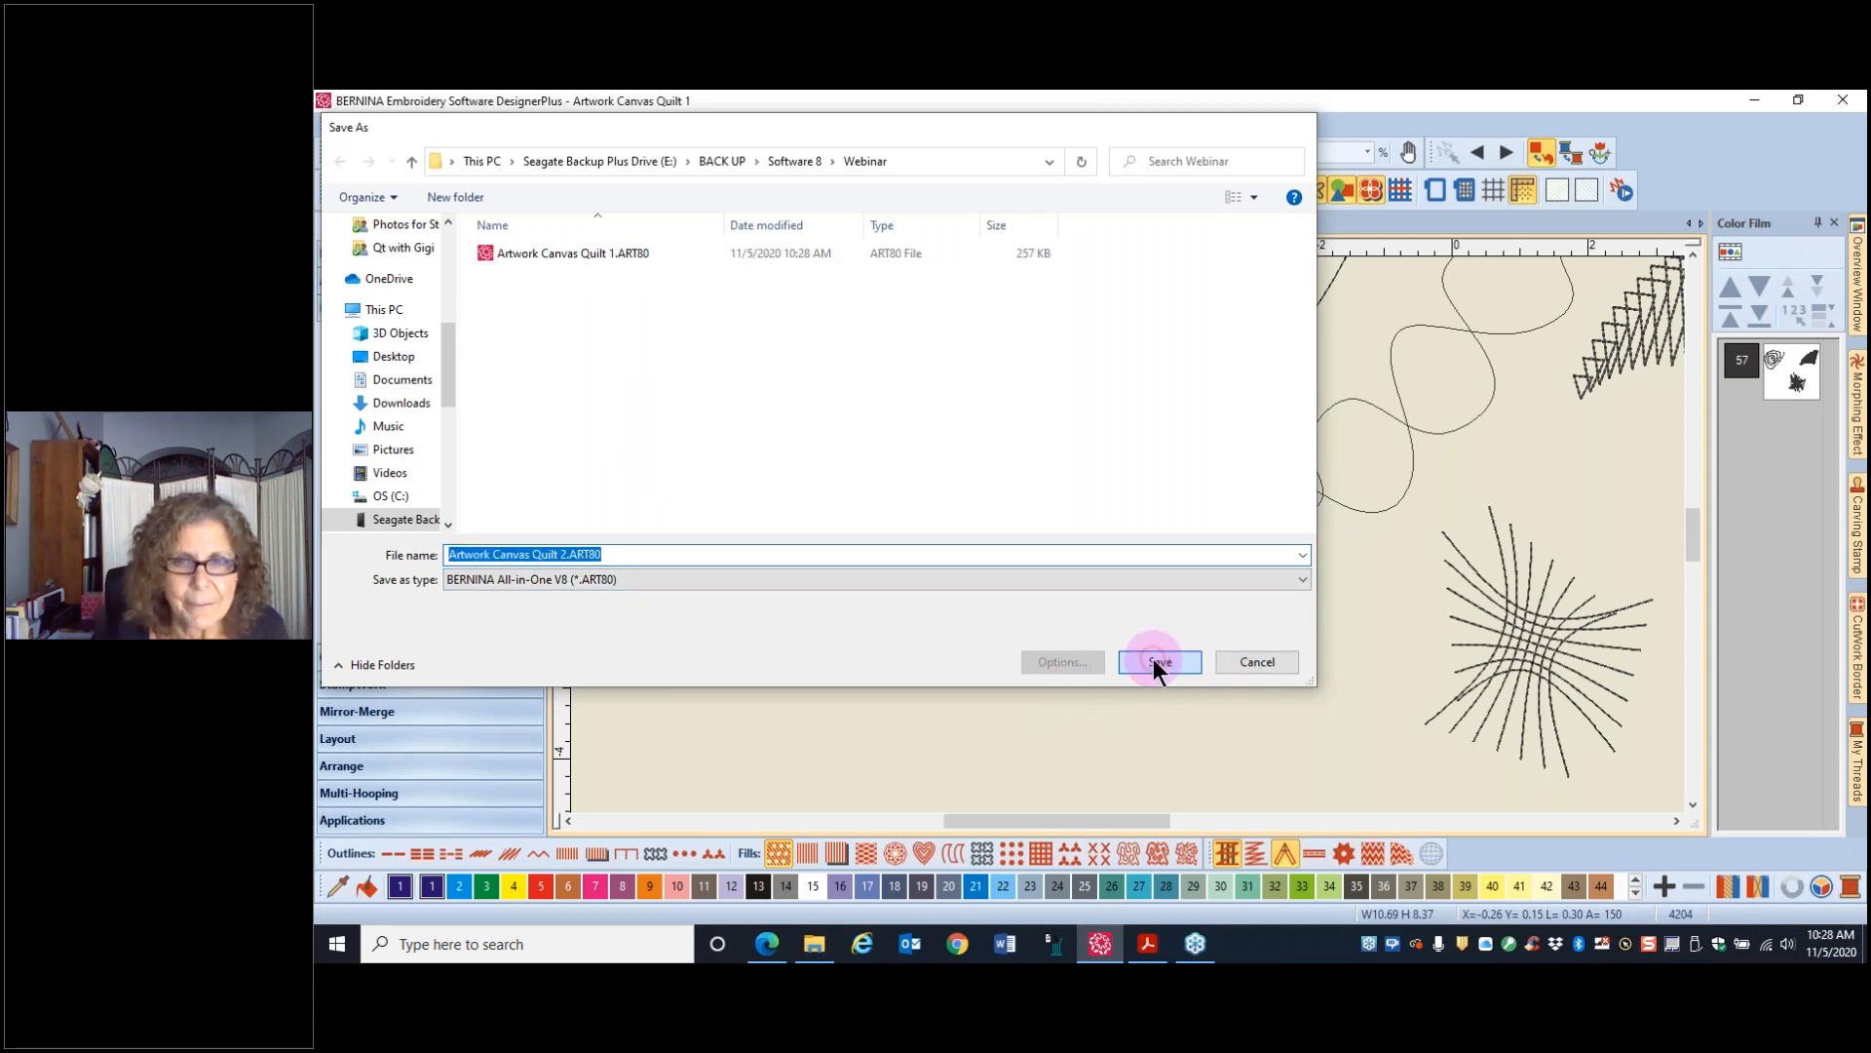
- Return to the artwork canvas with nothing selected and try once more to blend the wavy curves in the central band
click(338, 153)
click(1166, 477)
click(1283, 417)
click(1178, 558)
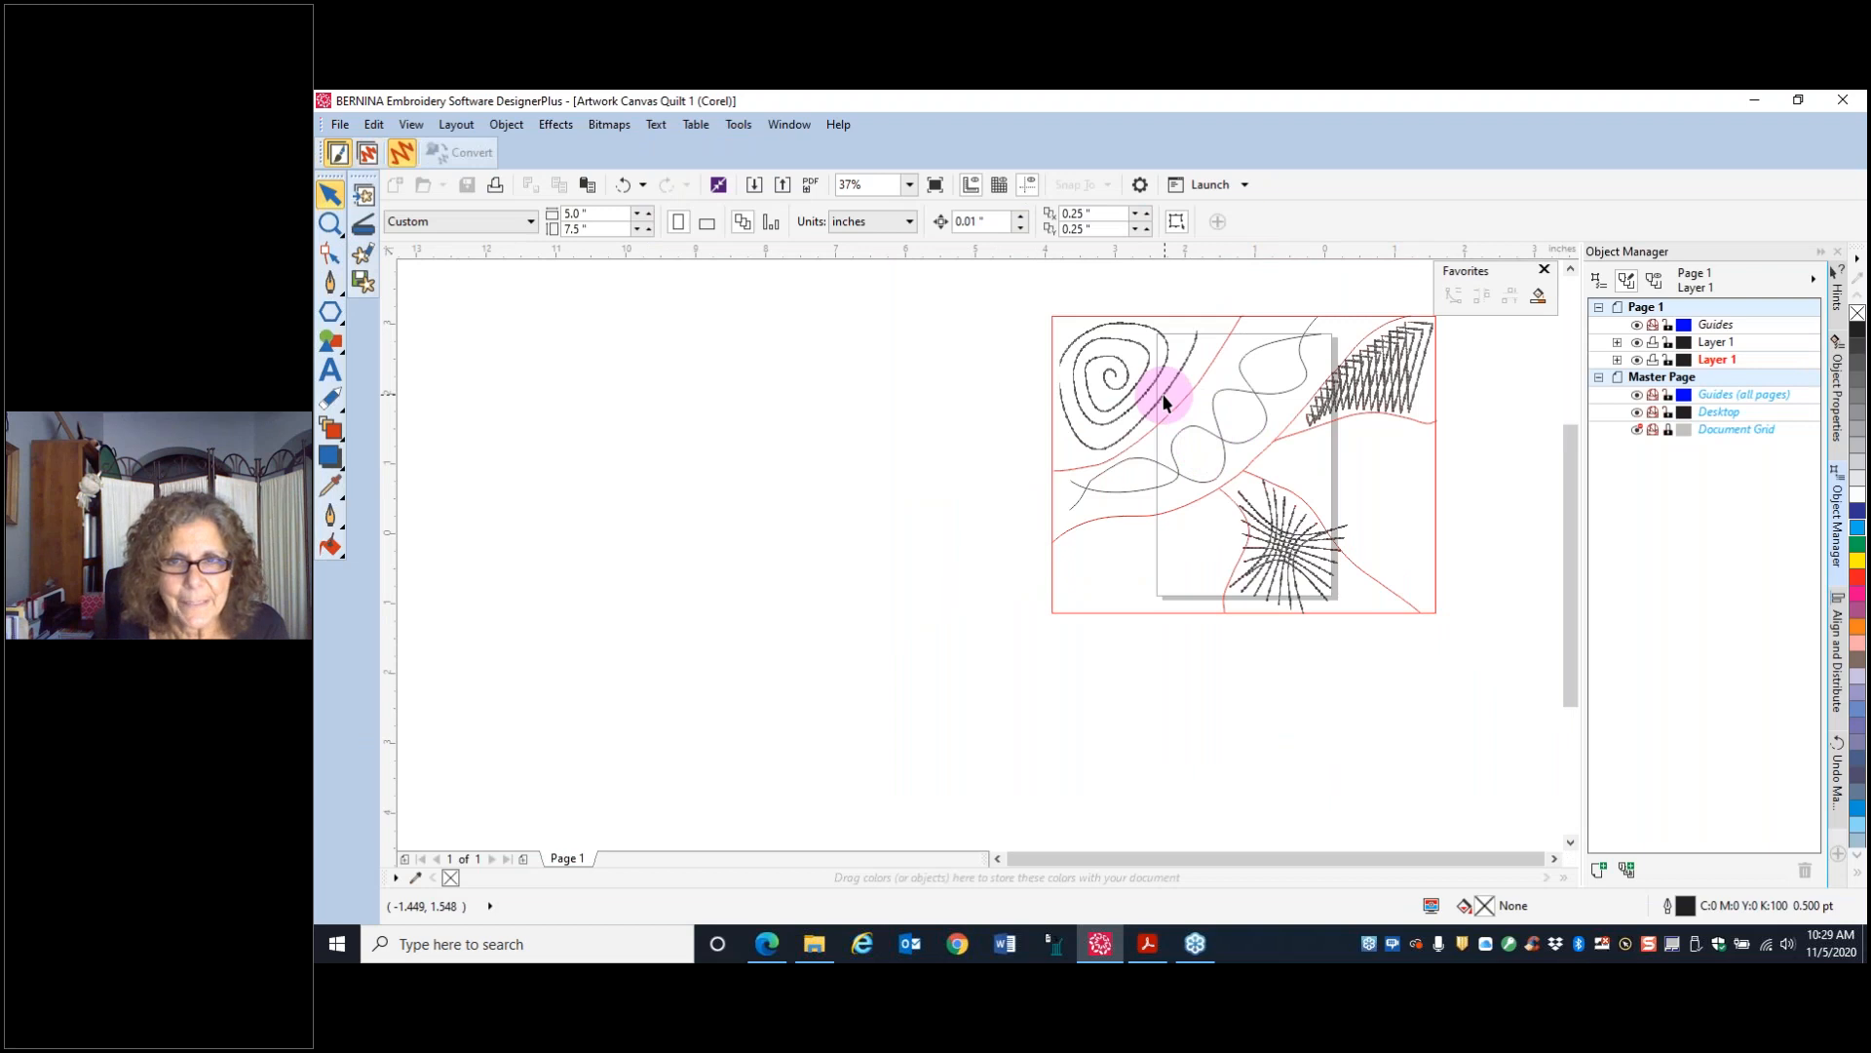
scroll(1165, 397, up, 2)
right_click(1165, 398)
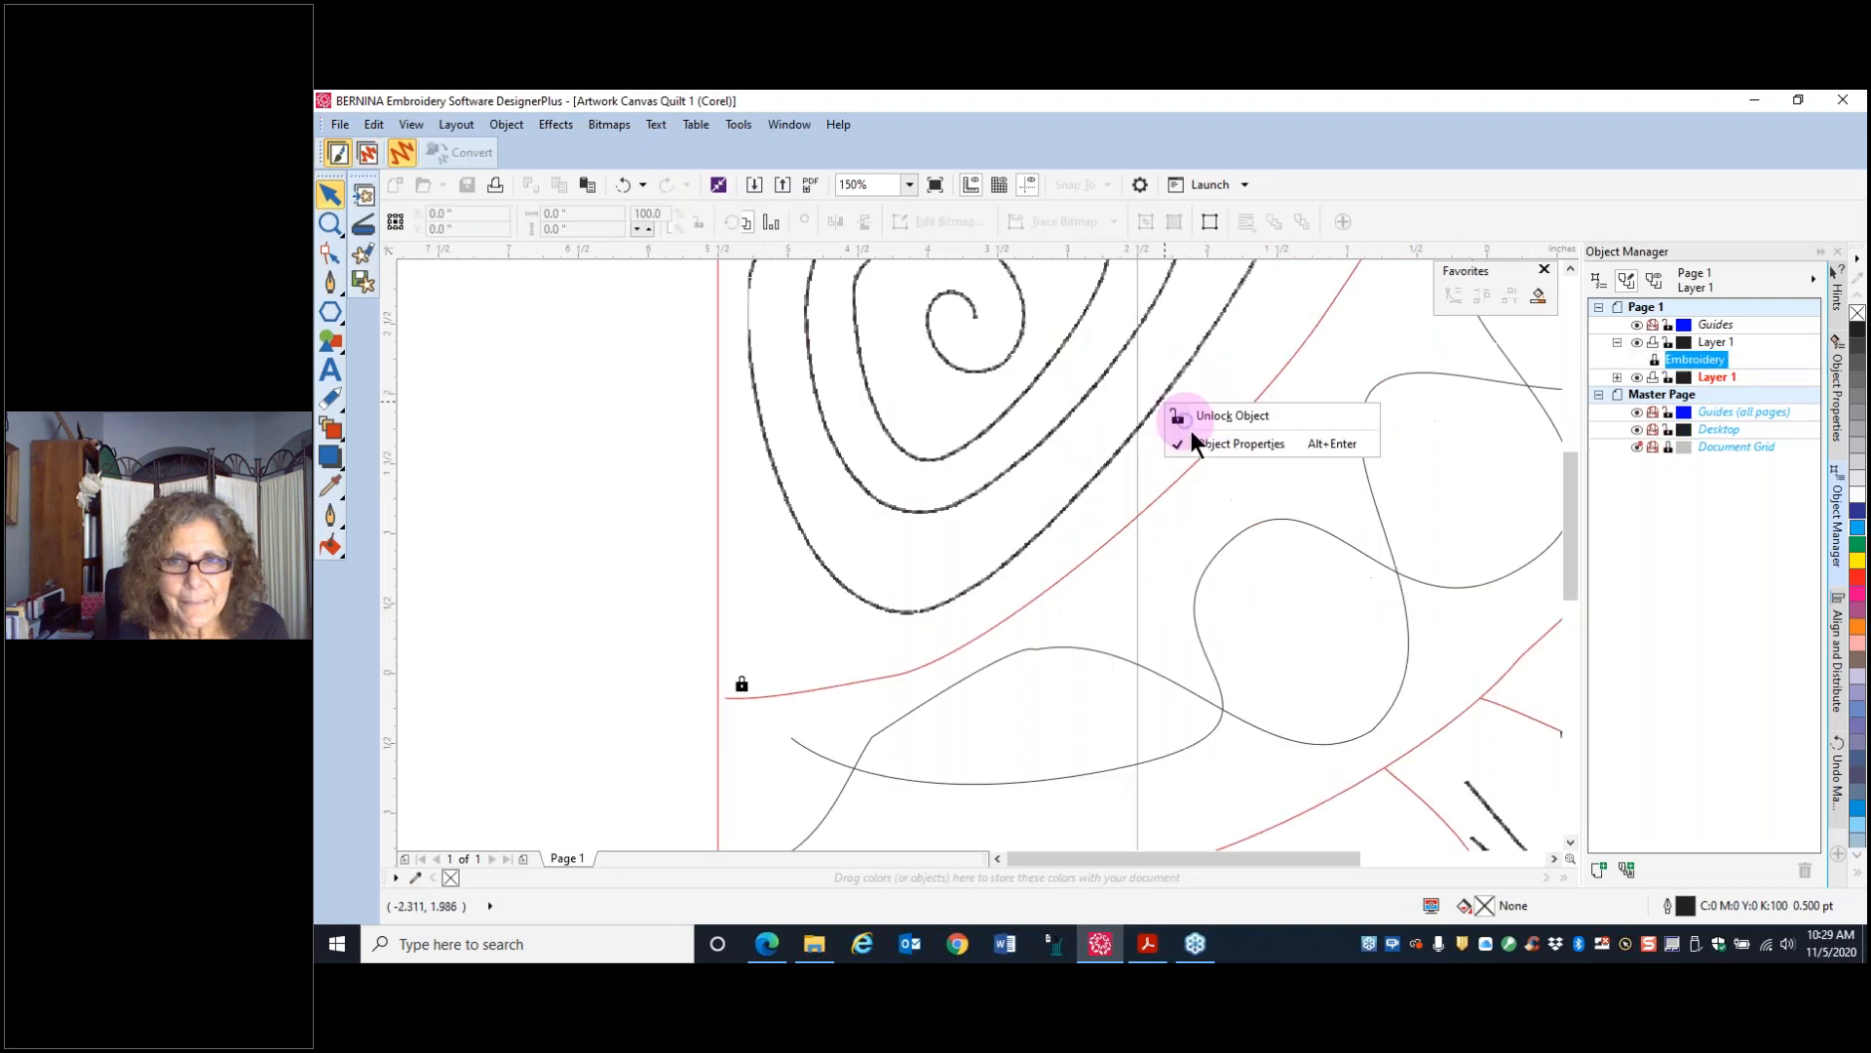
scroll(1196, 626, down, 1)
click(739, 550)
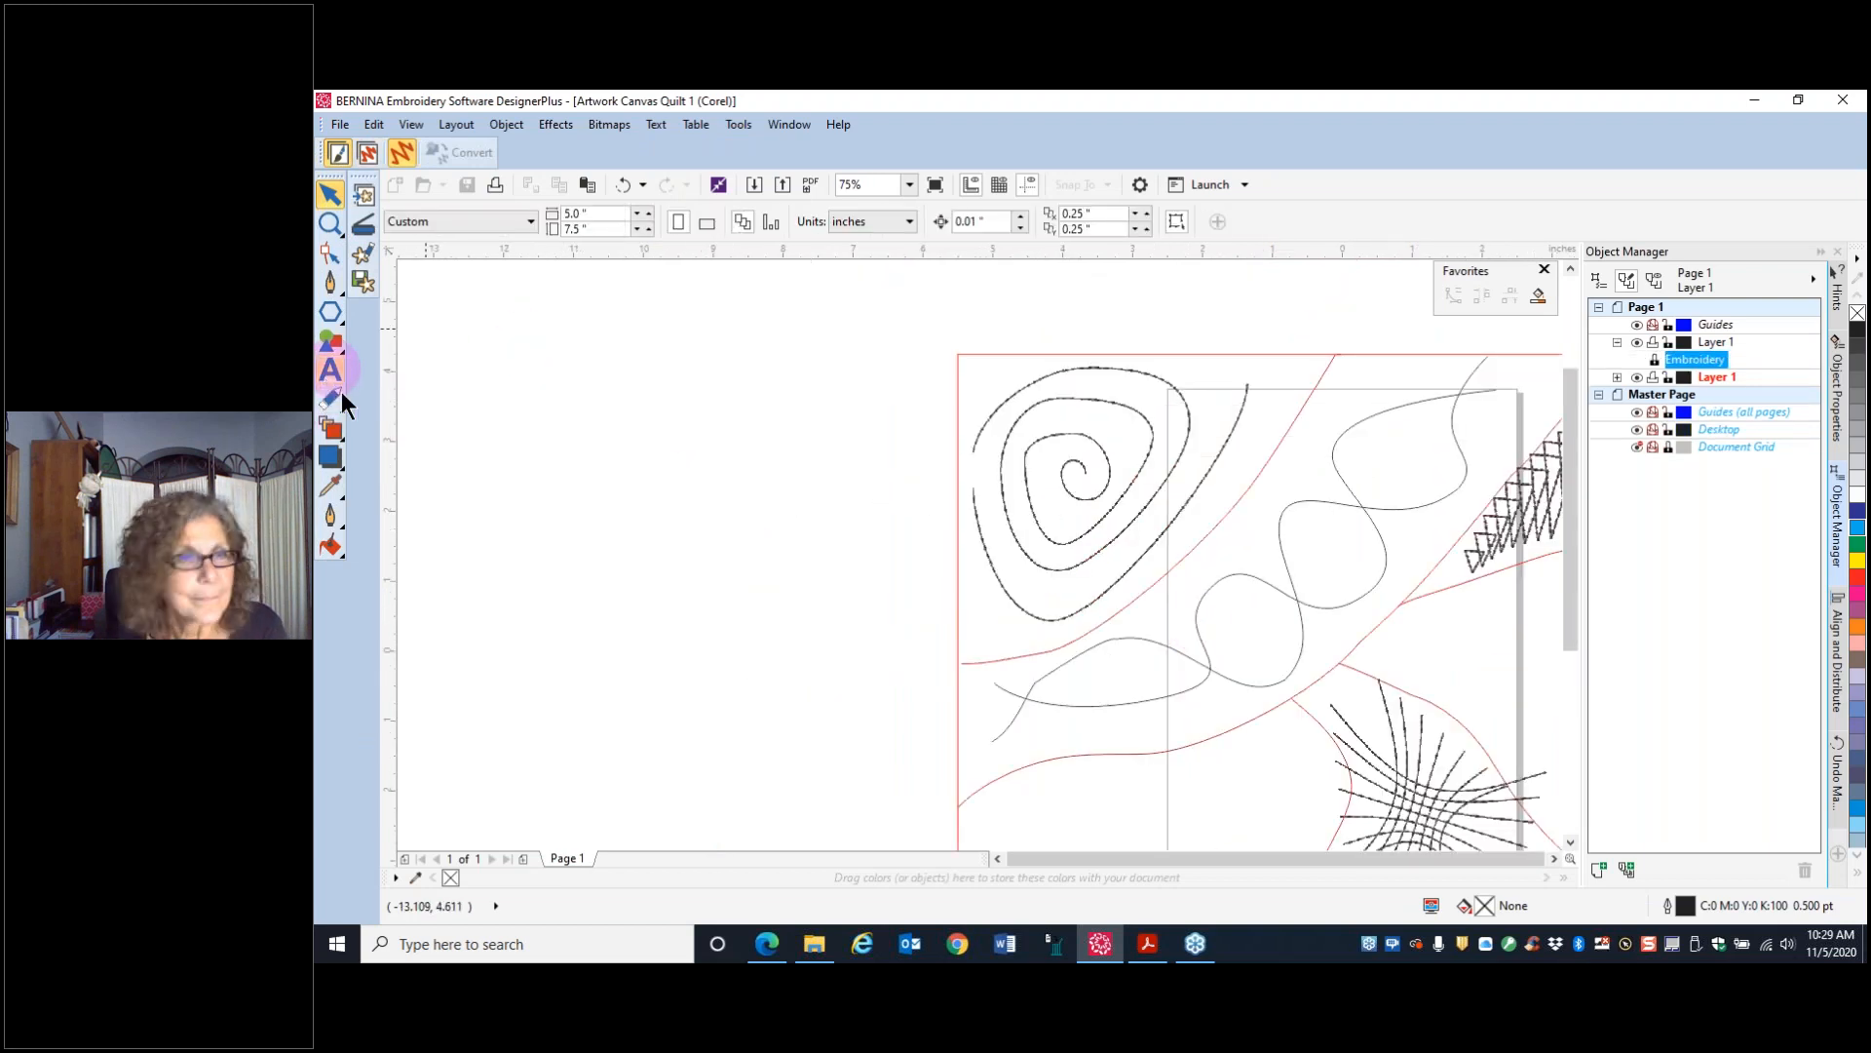
click(330, 426)
click(1240, 590)
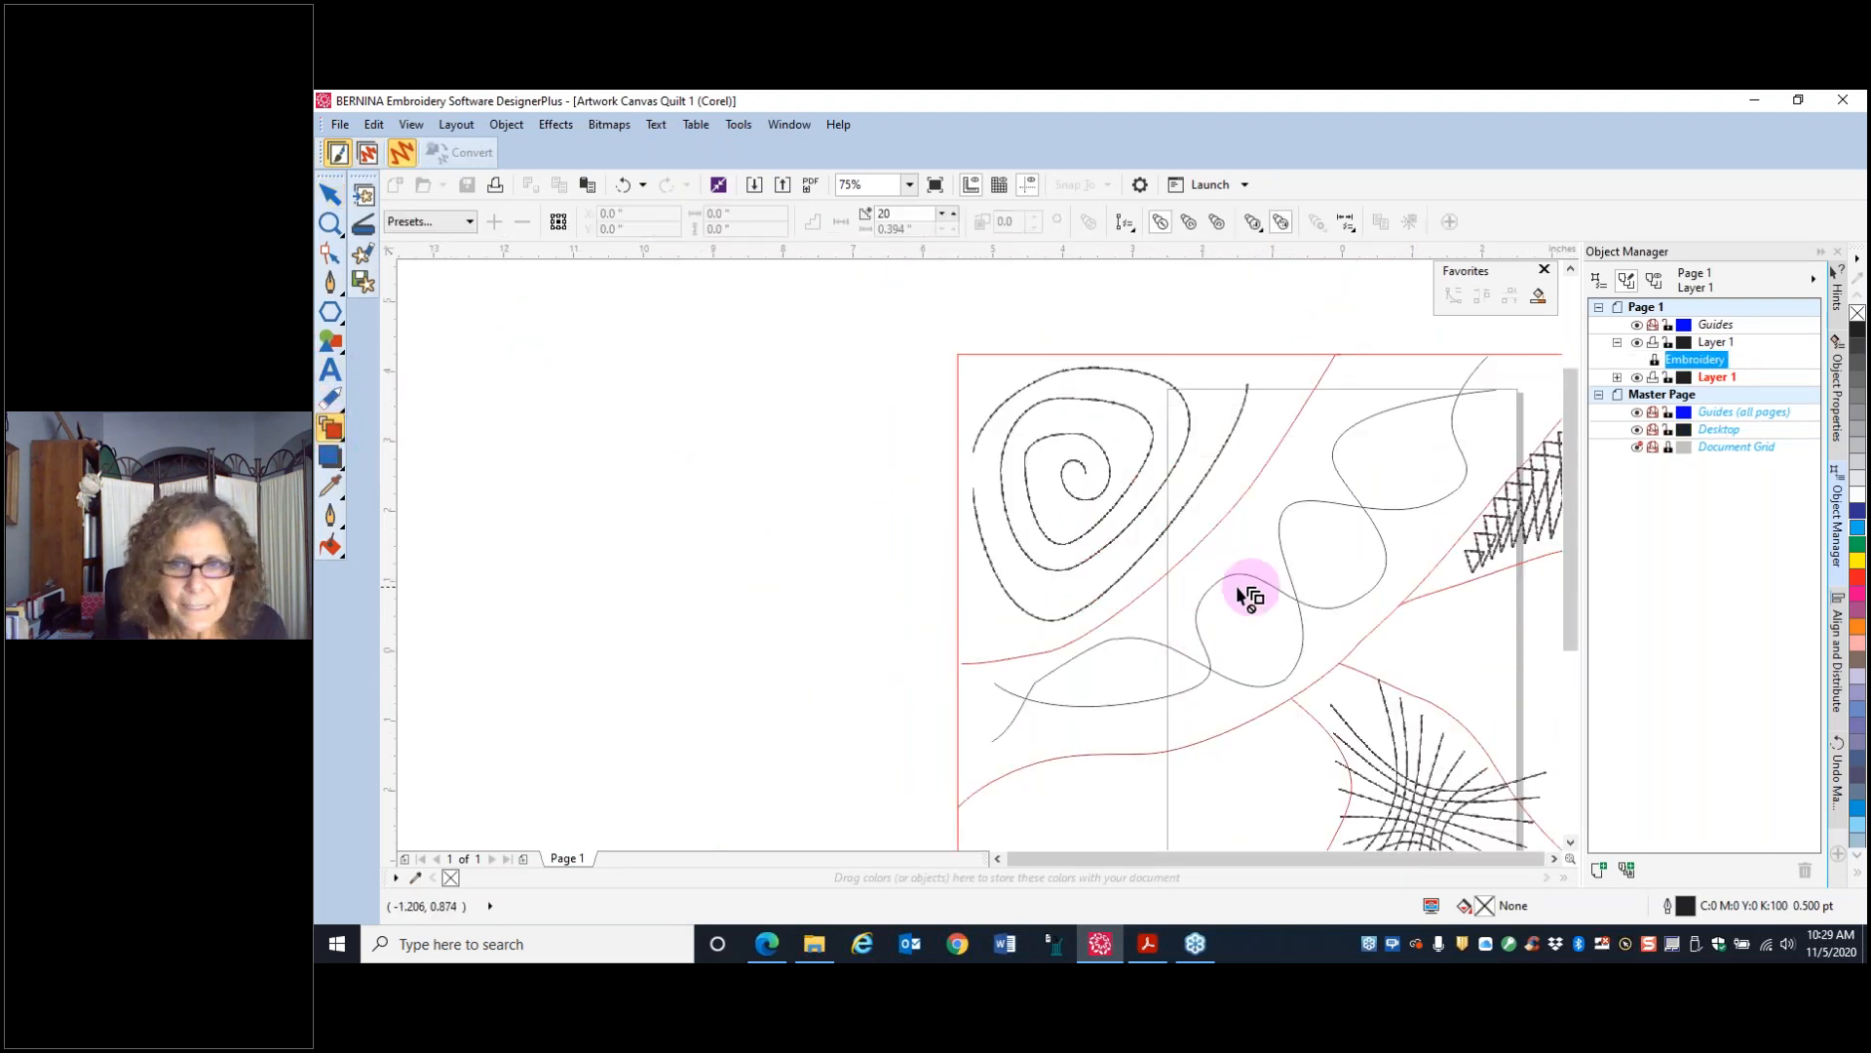
click(1240, 651)
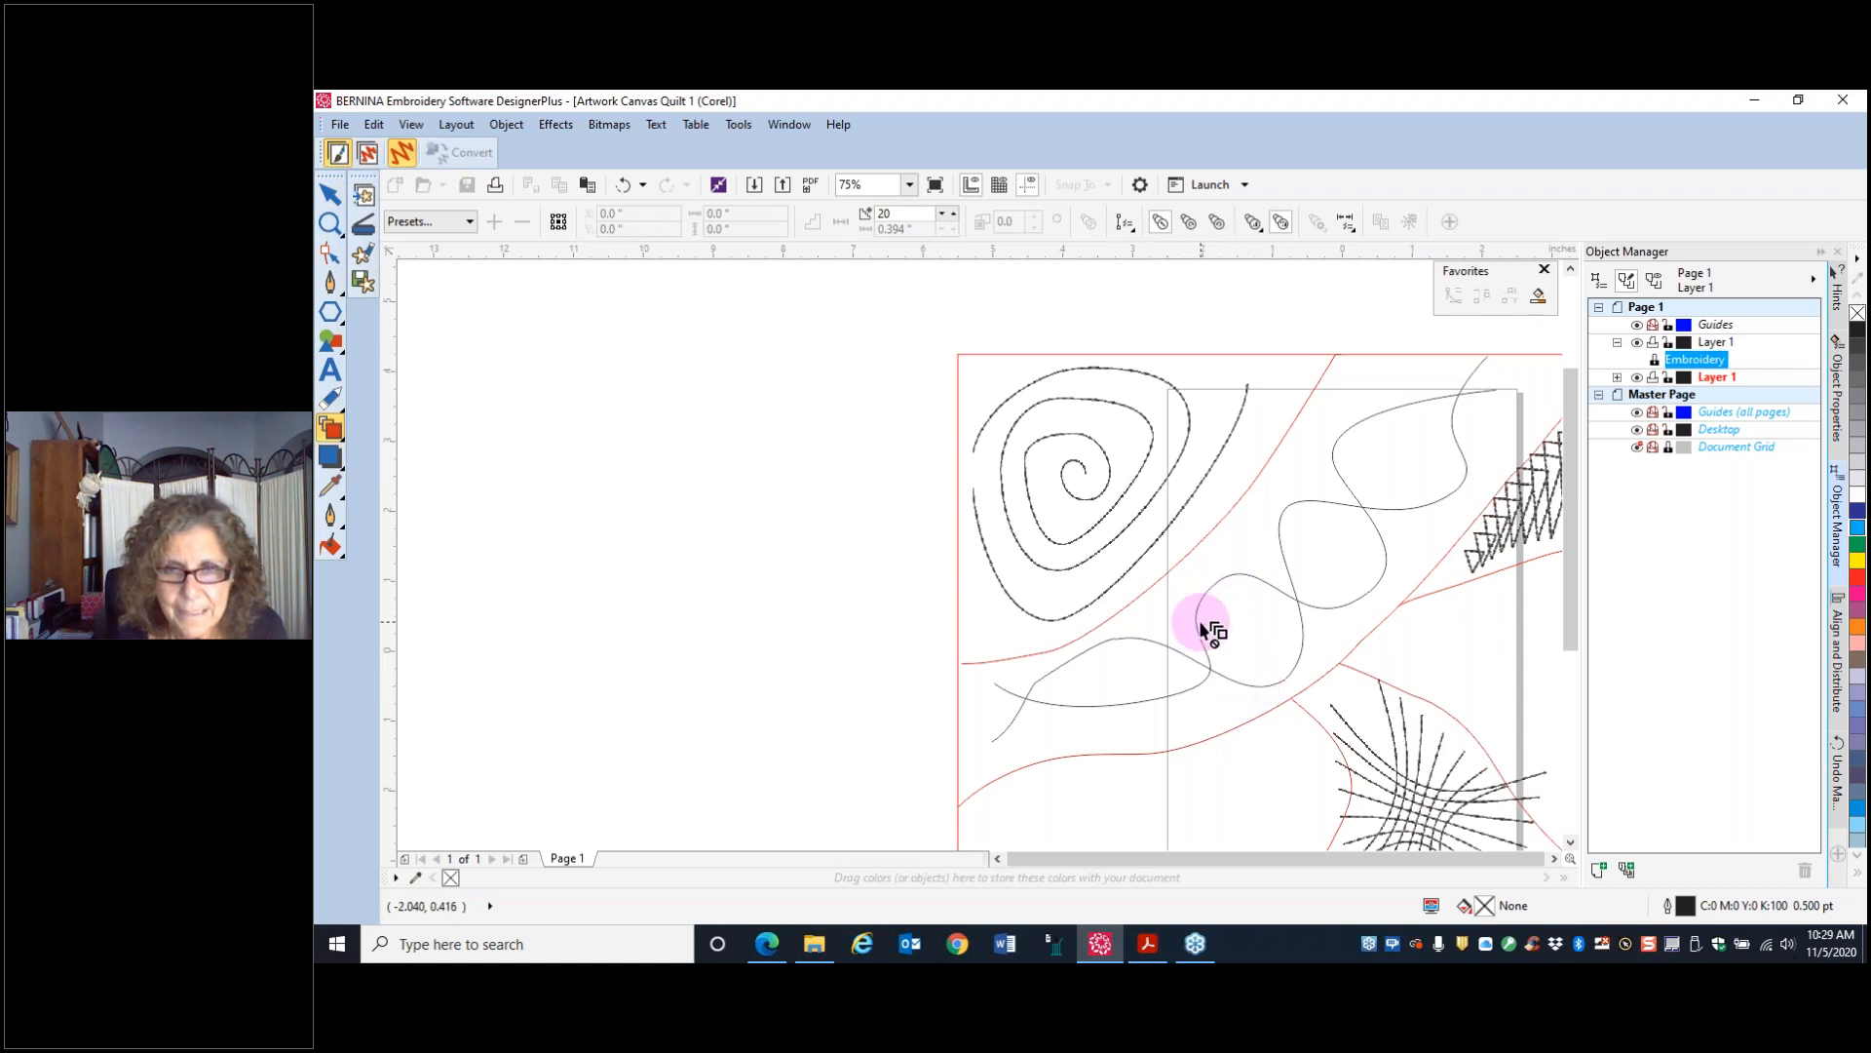
scroll(1285, 647, down, 2)
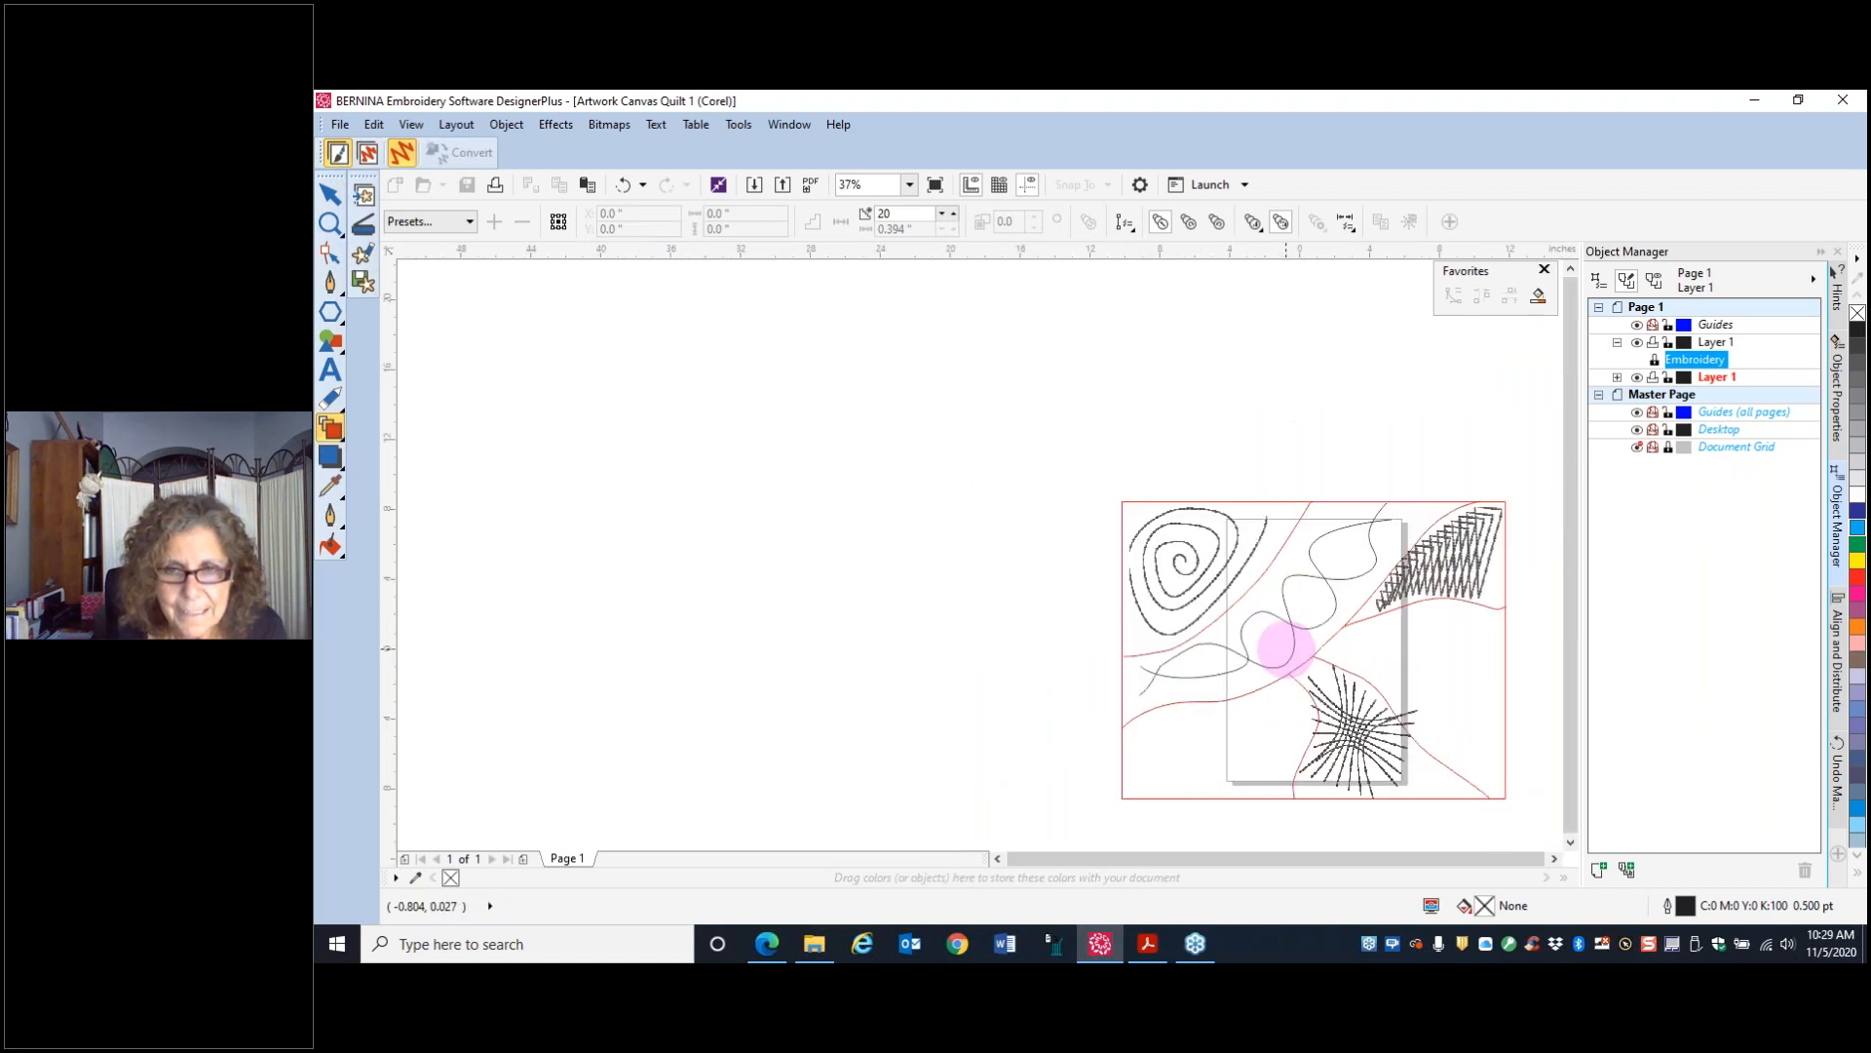
scroll(1276, 648, up, 4)
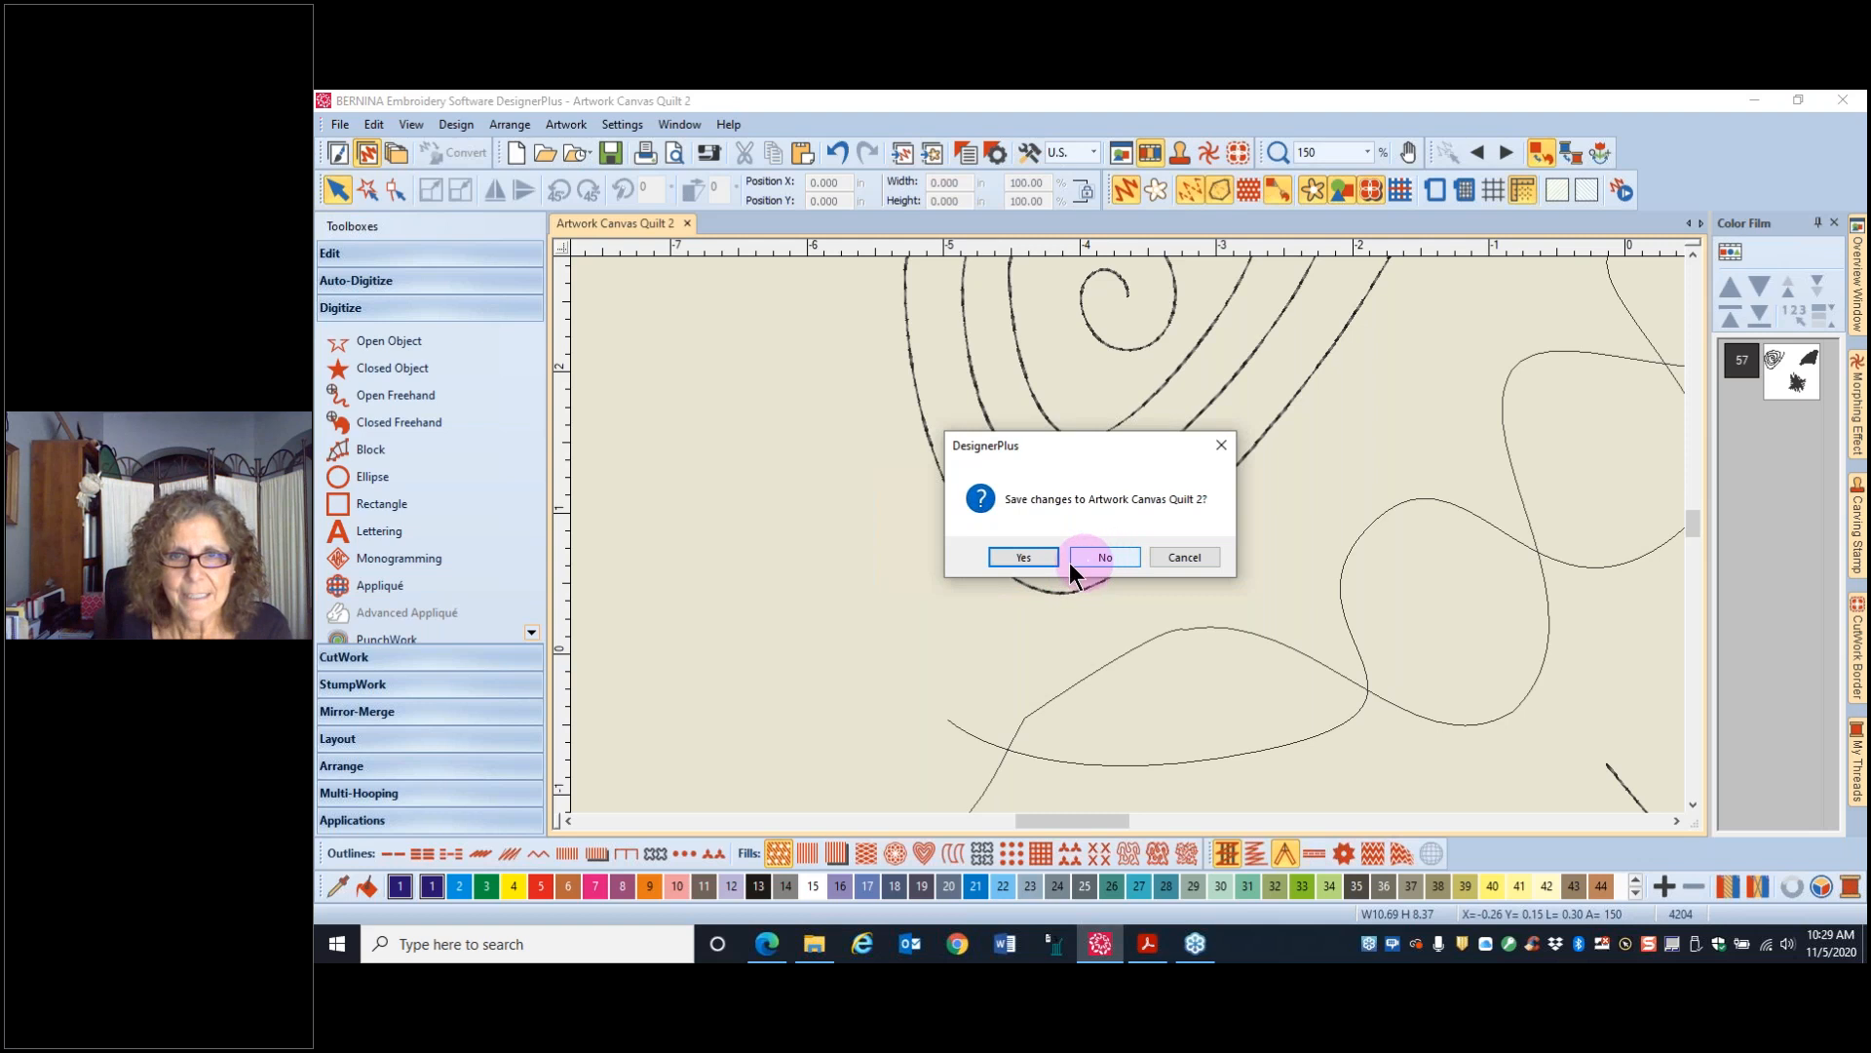
- Save the changes to Artwork Canvas Quilt 2 and restart BERNINA Embroidery Software 8, purging its recover and backup files
click(1023, 559)
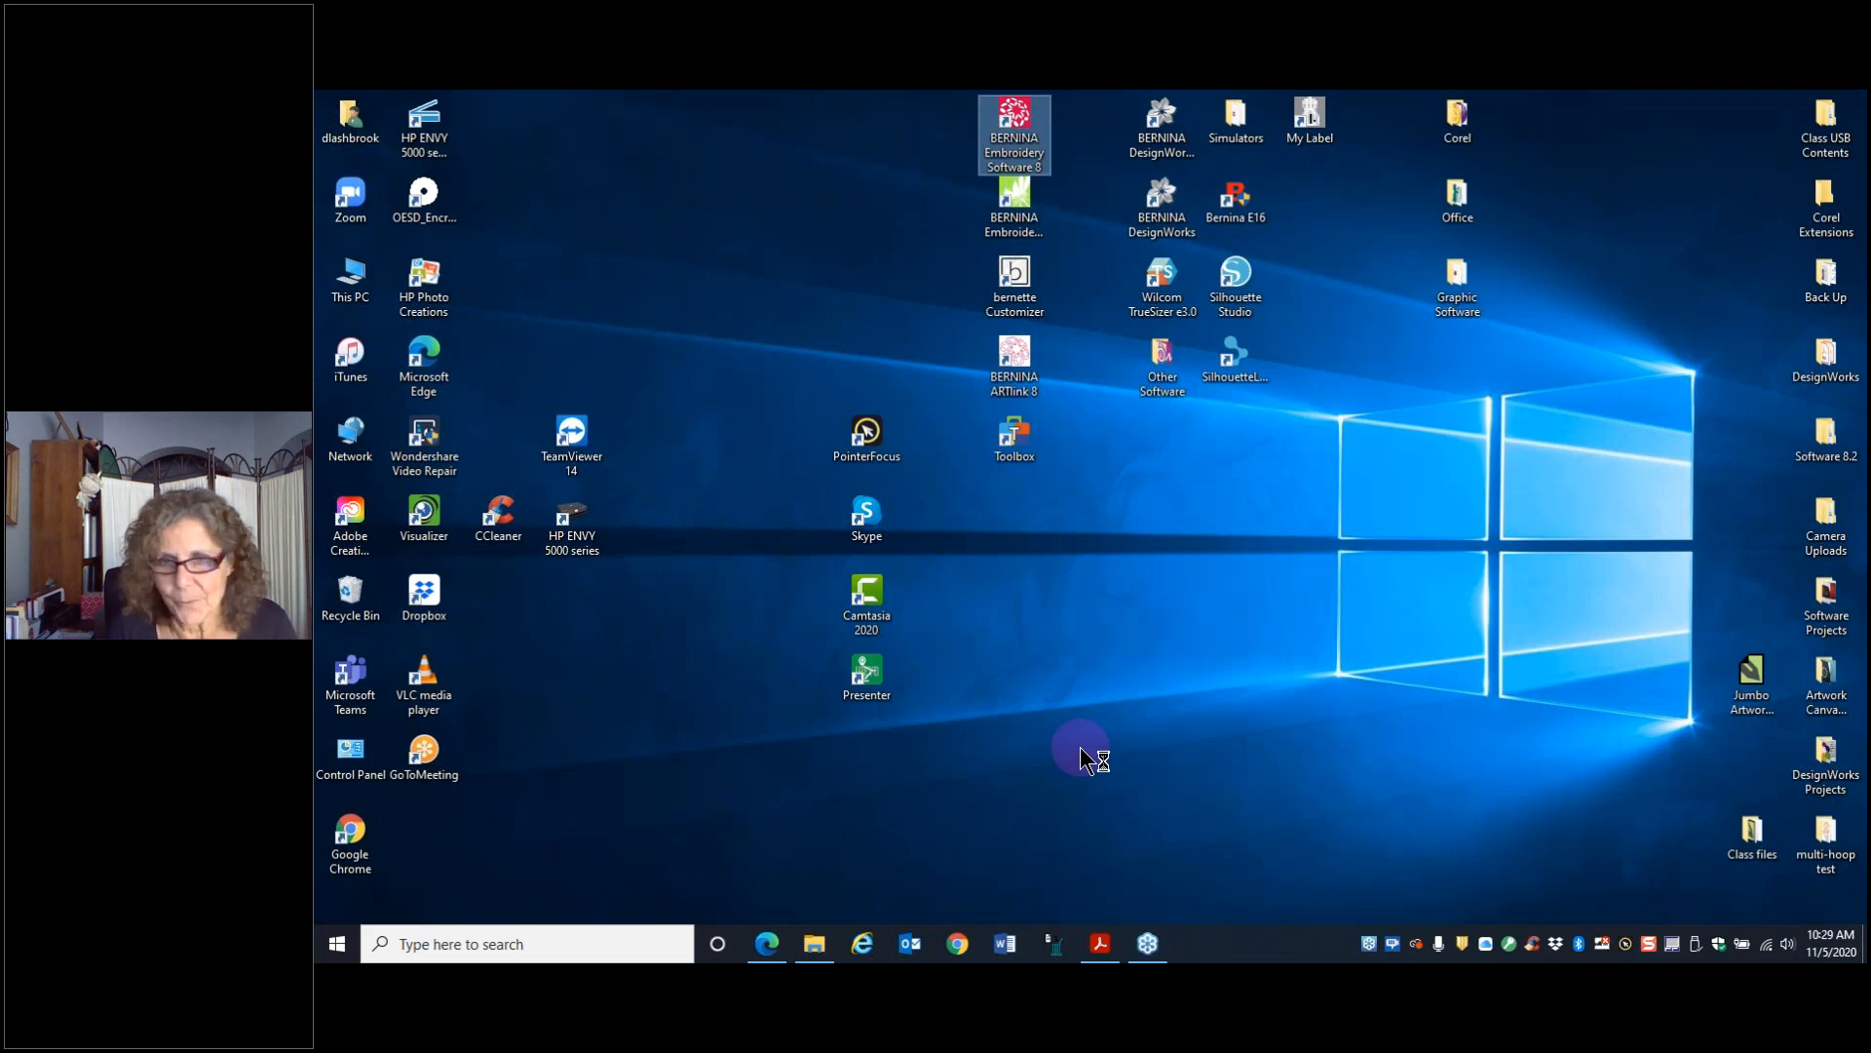
double_click(1014, 122)
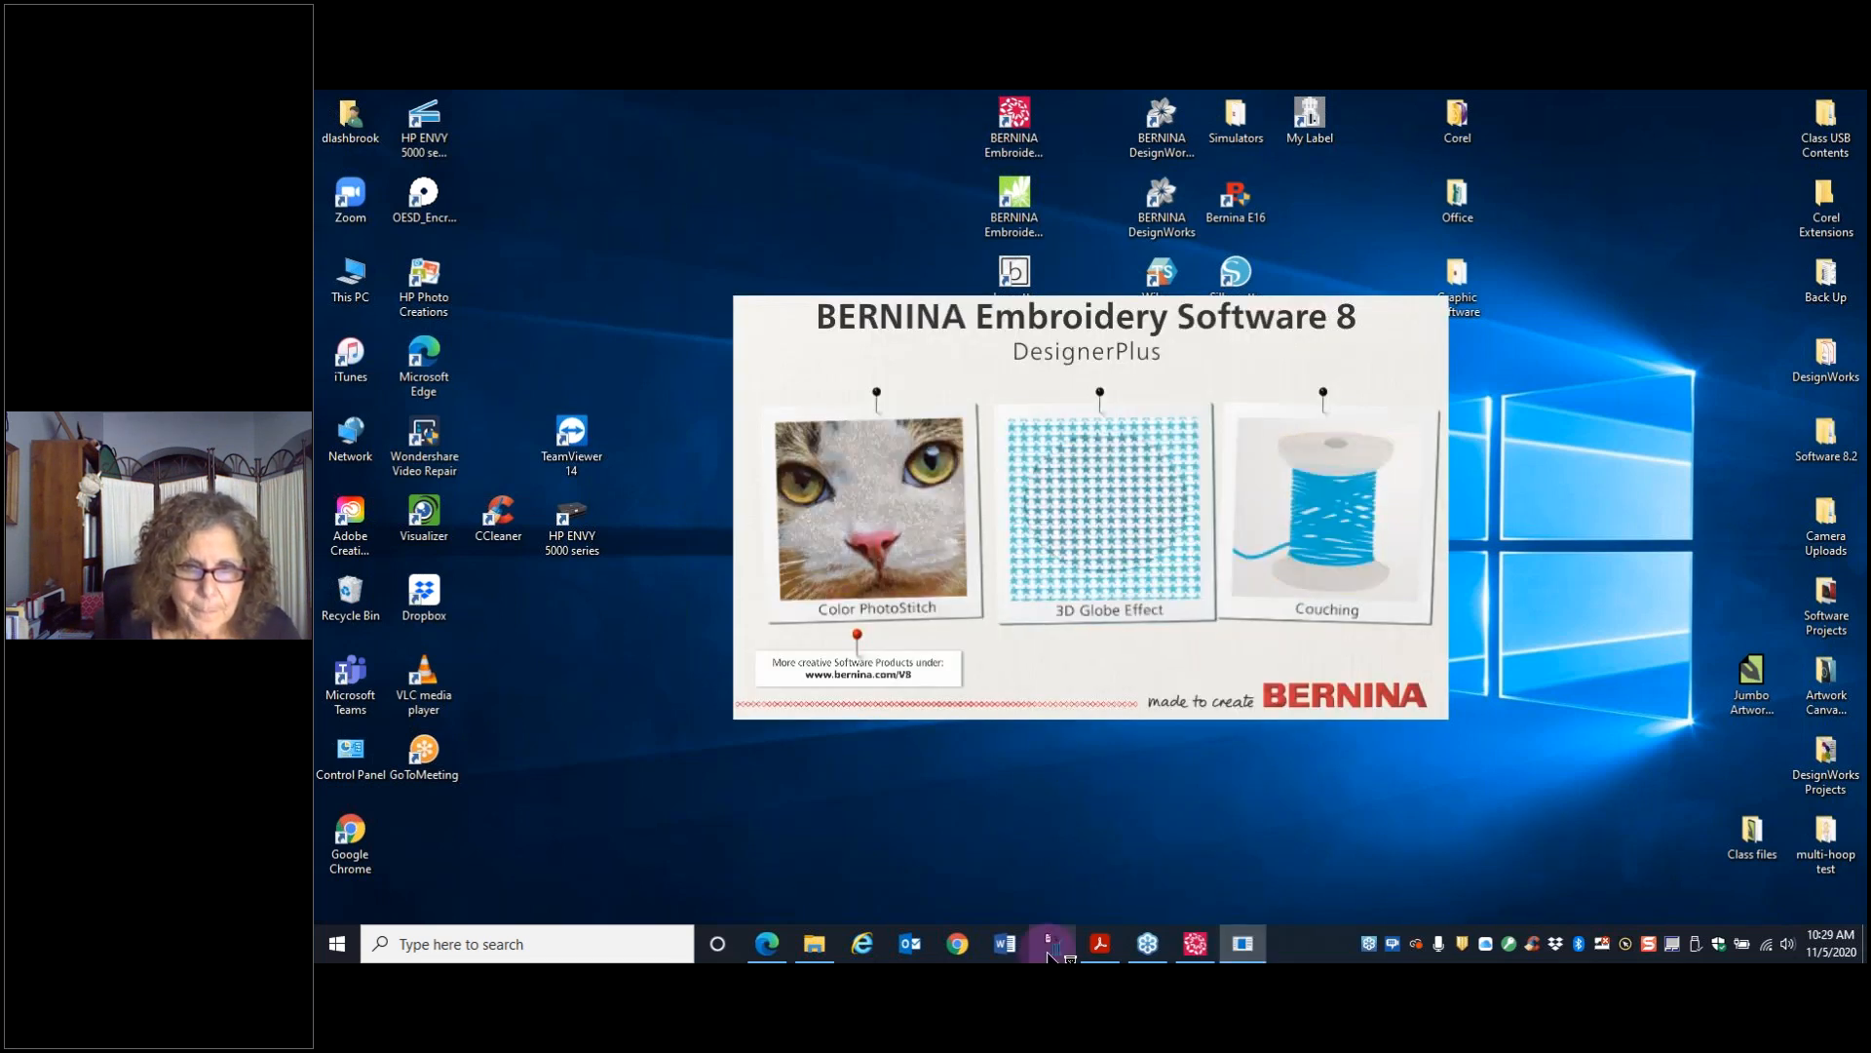
click(1183, 504)
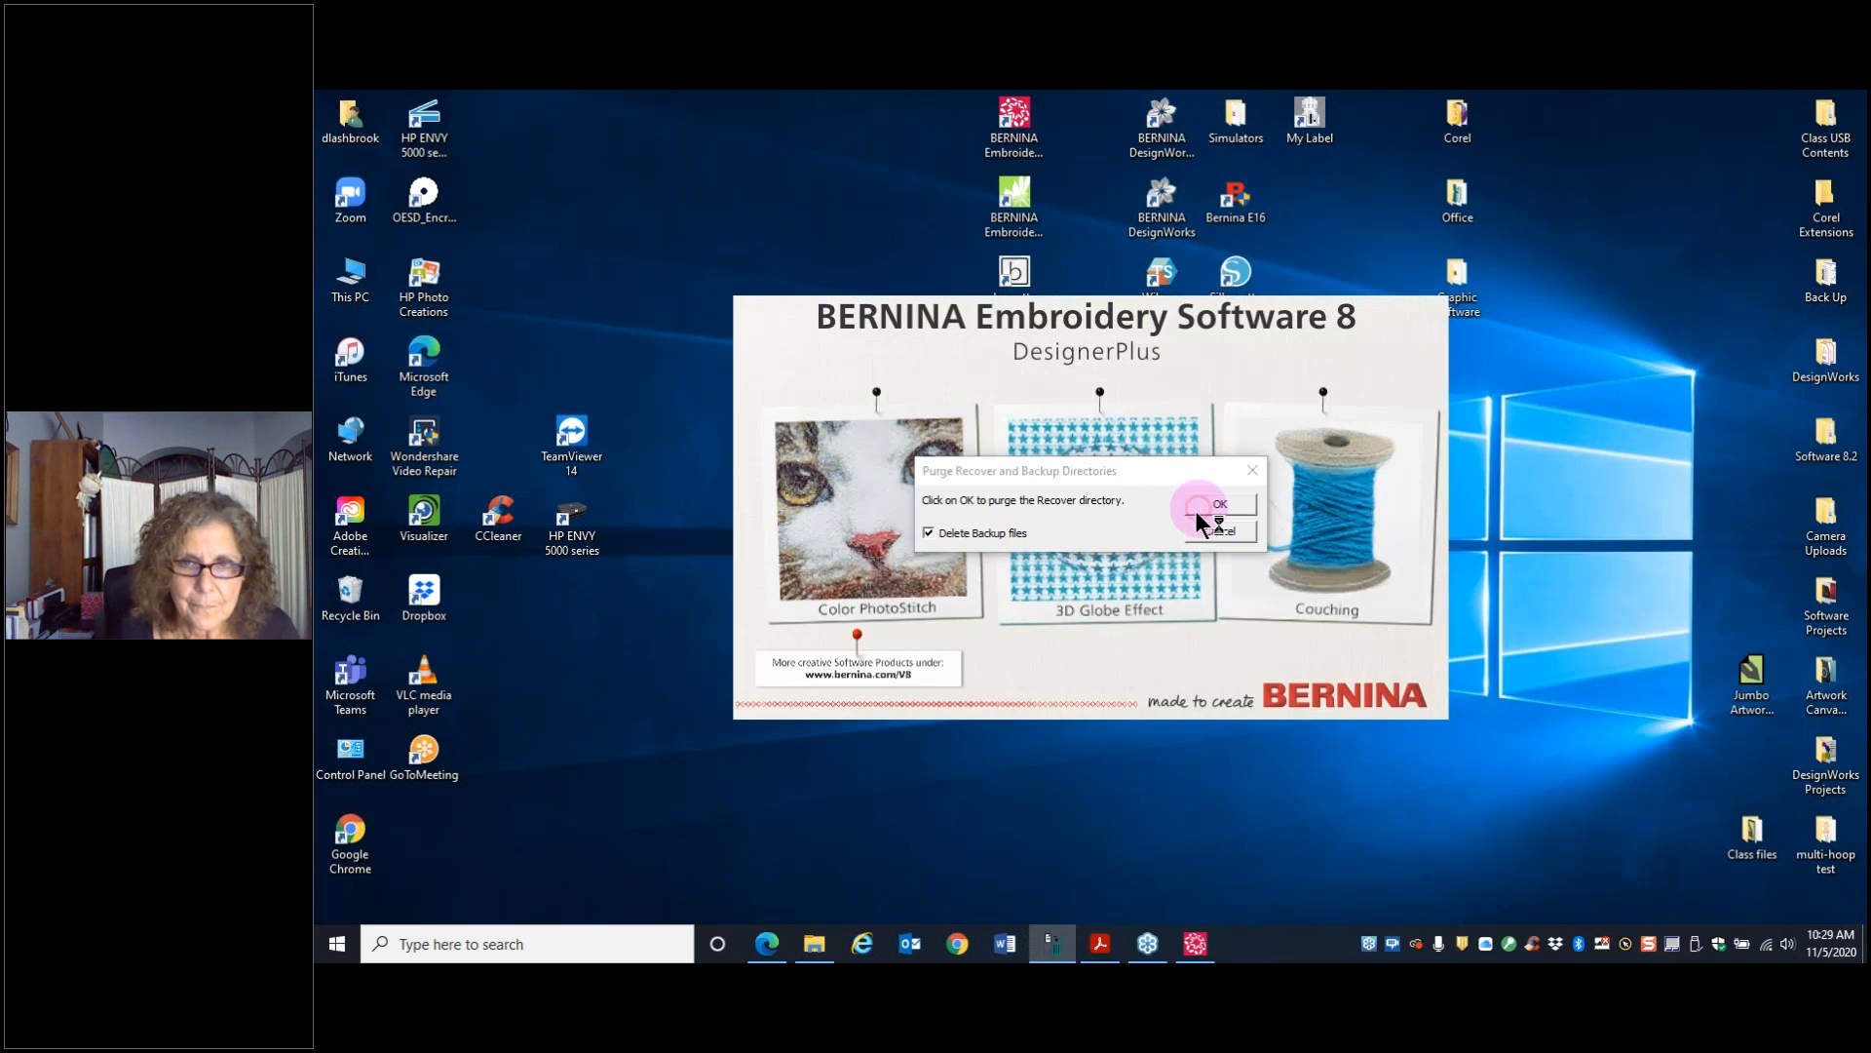
click(1165, 561)
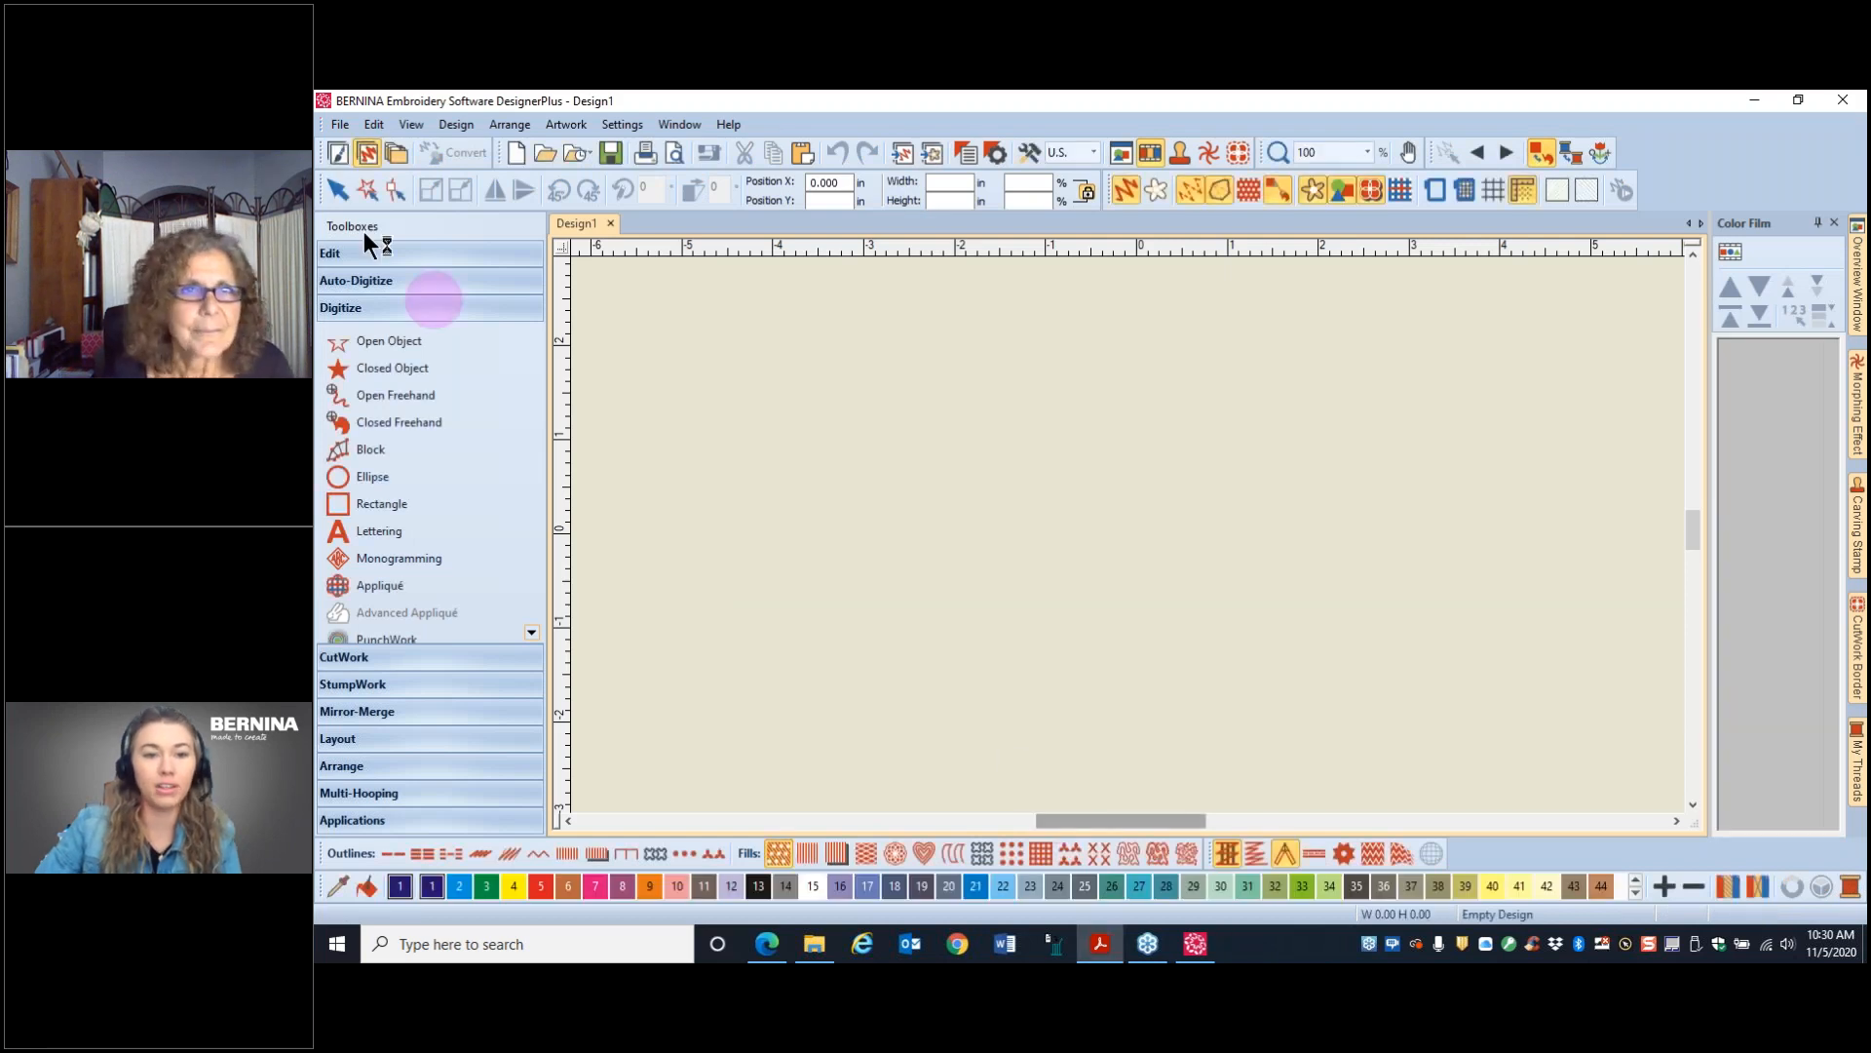
- Open Artwork Canvas Quilt 2.ART80 from the BACK UP > Software 8 > Webinar folder on the Seagate Backup Plus Drive
click(546, 154)
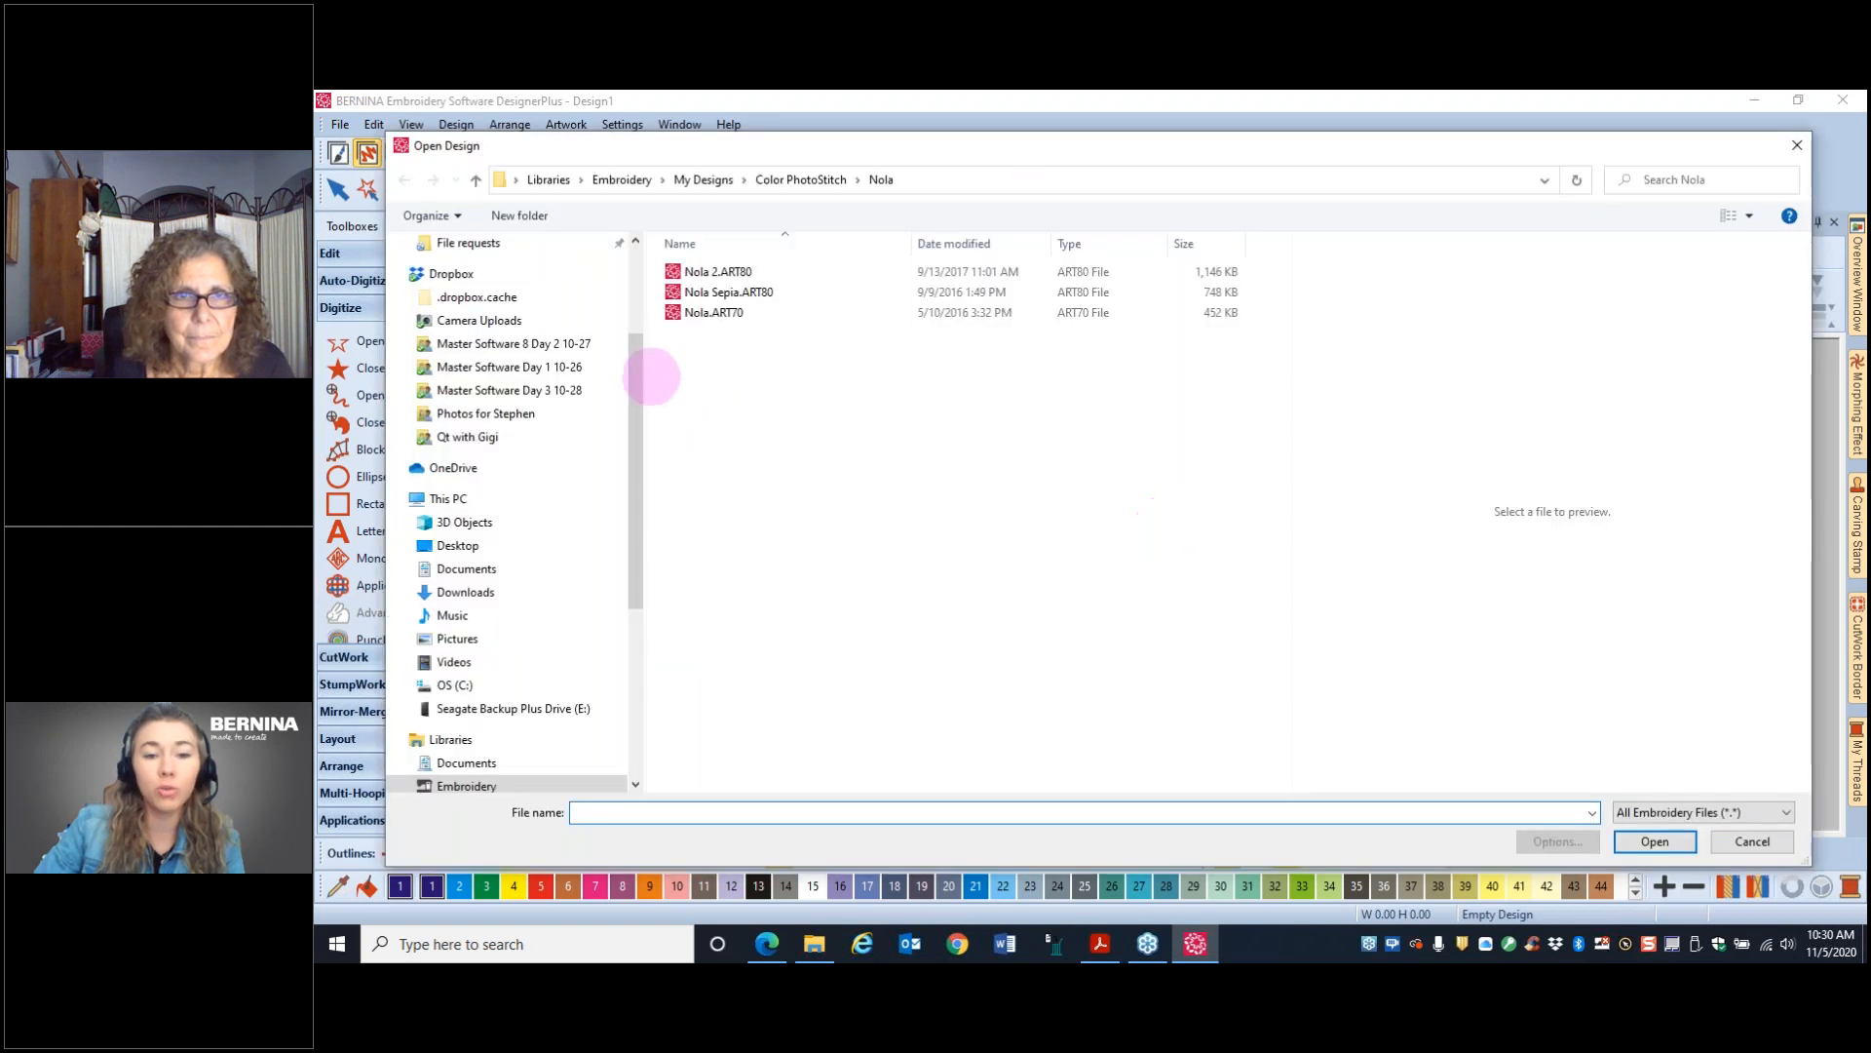
click(511, 713)
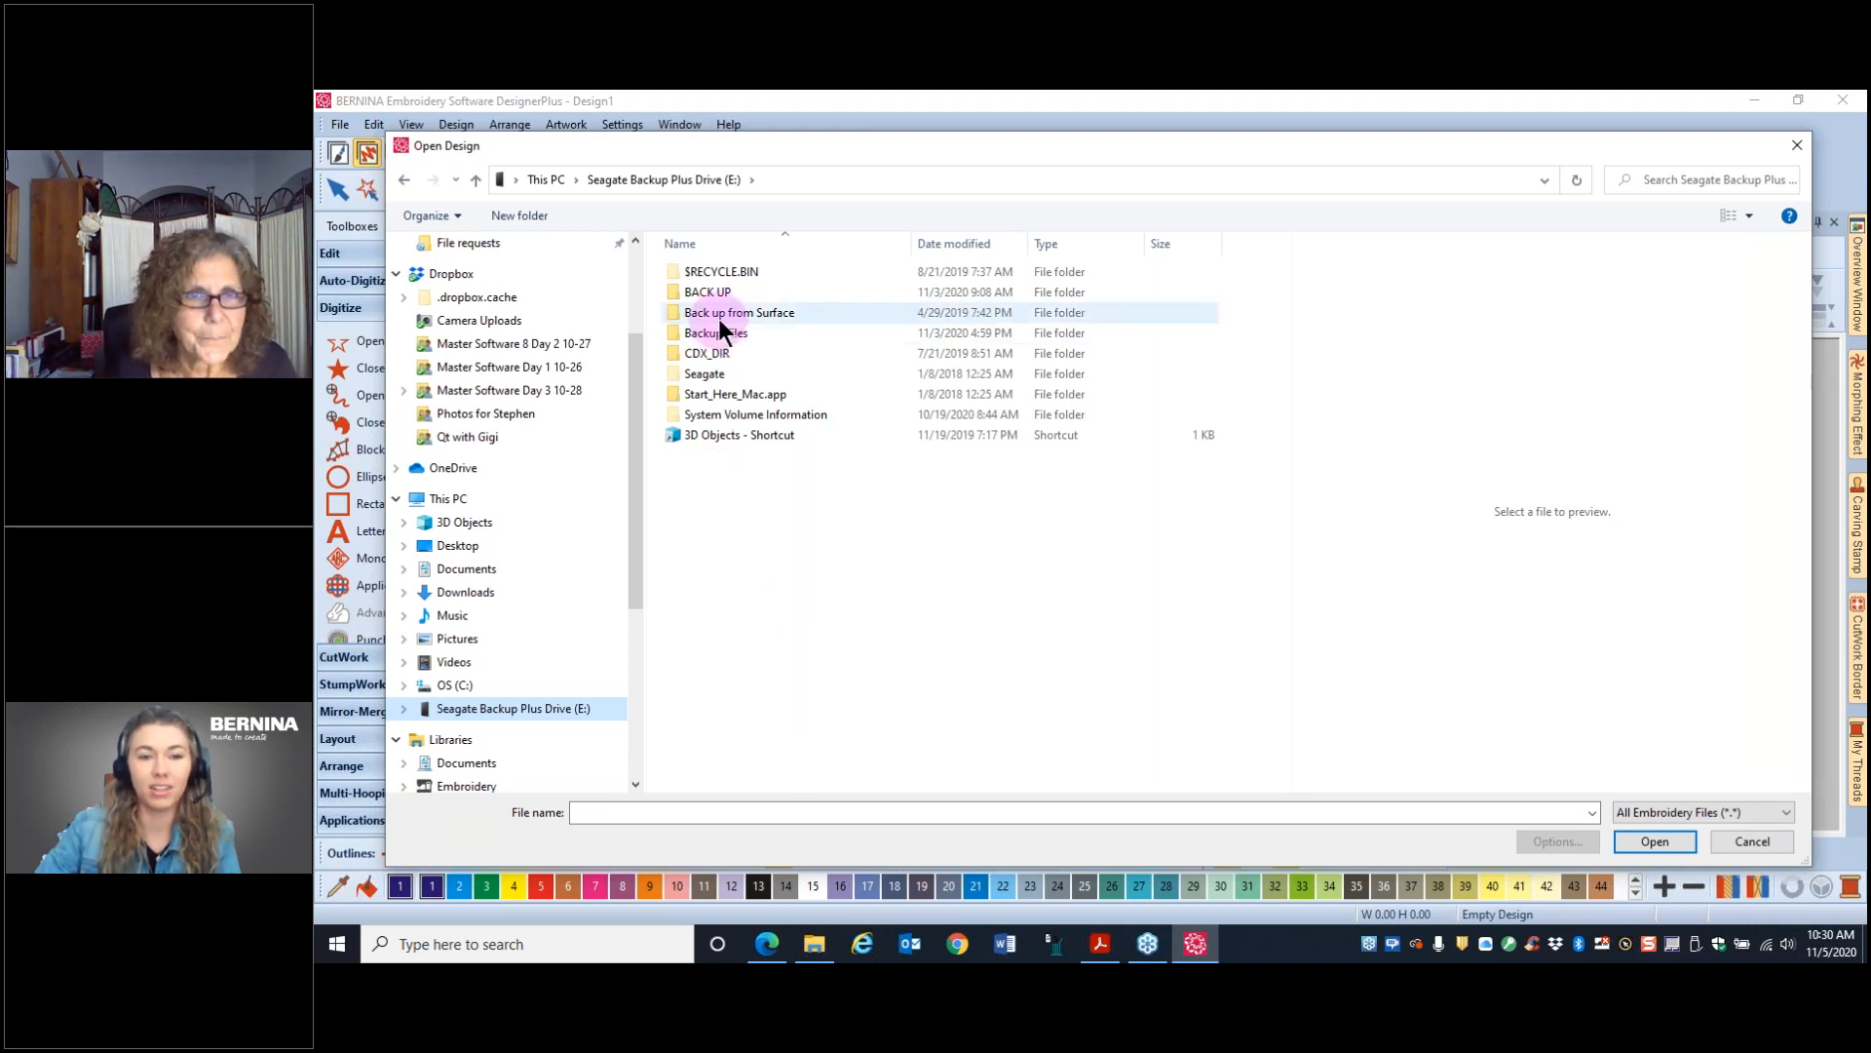
double_click(703, 292)
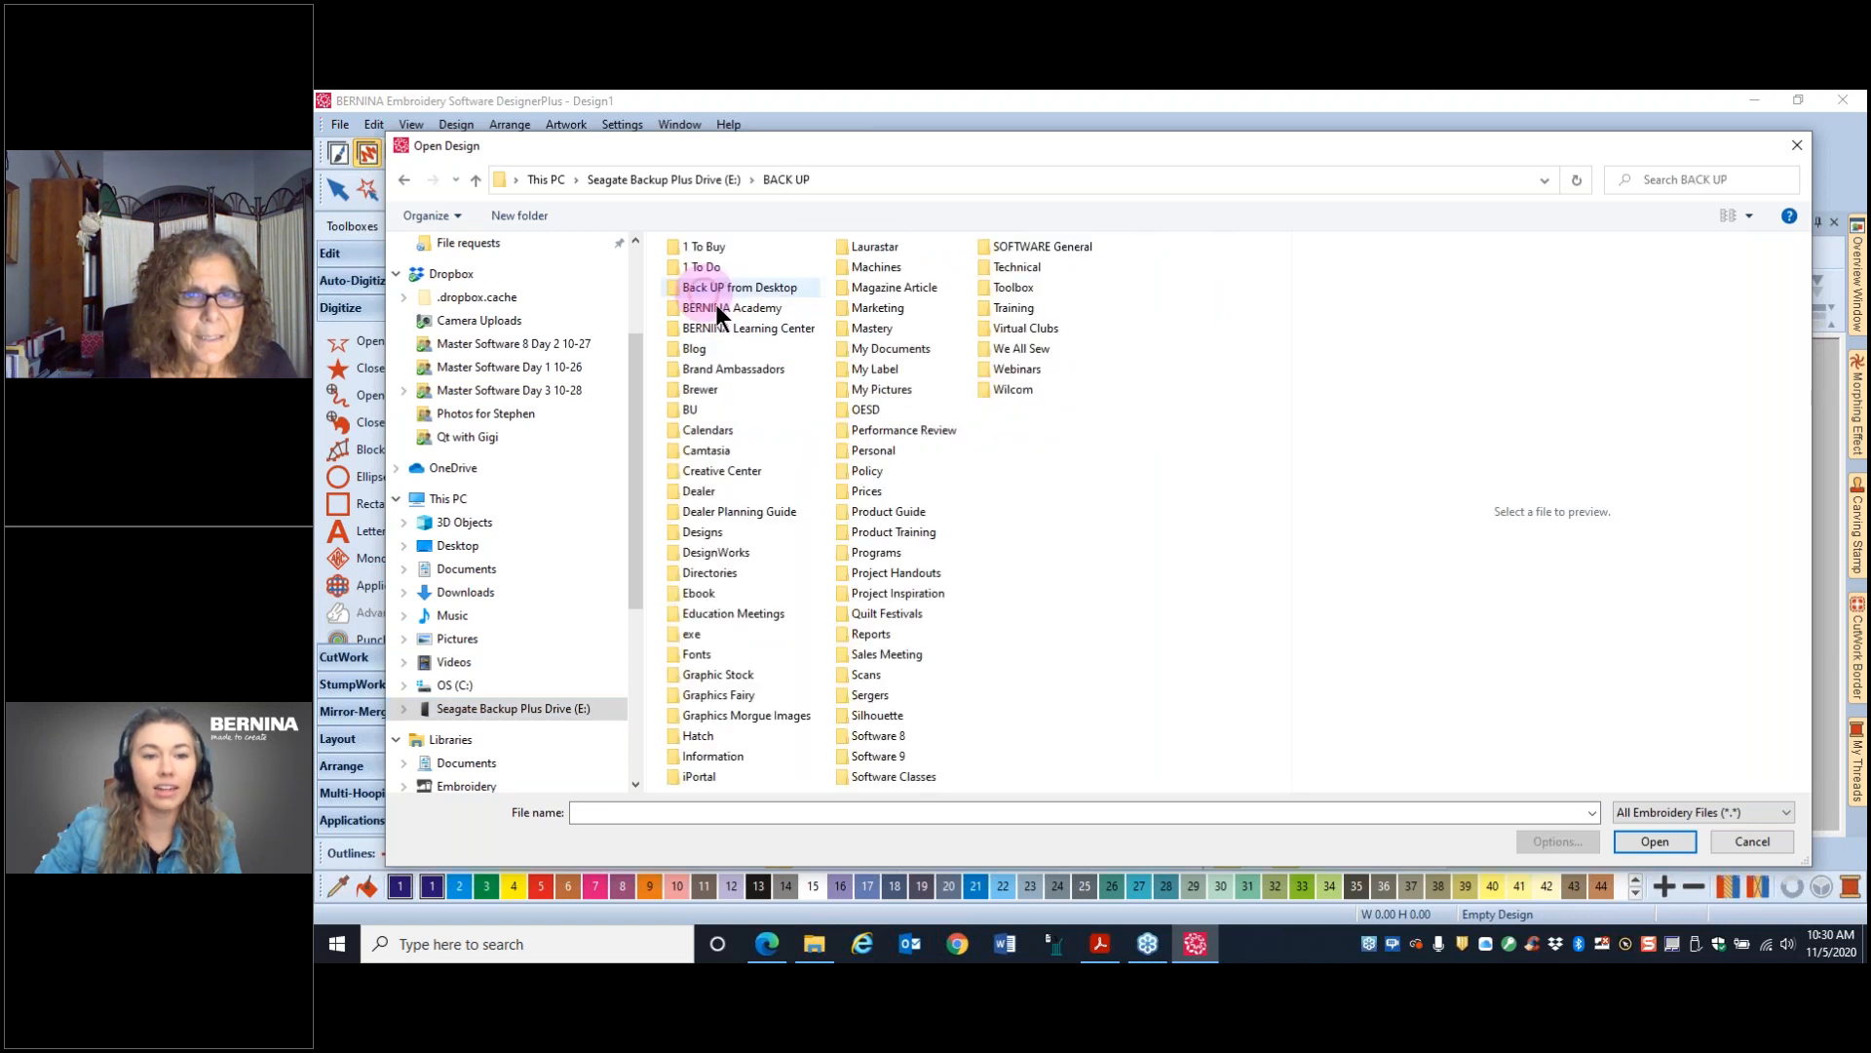
double_click(878, 735)
double_click(698, 395)
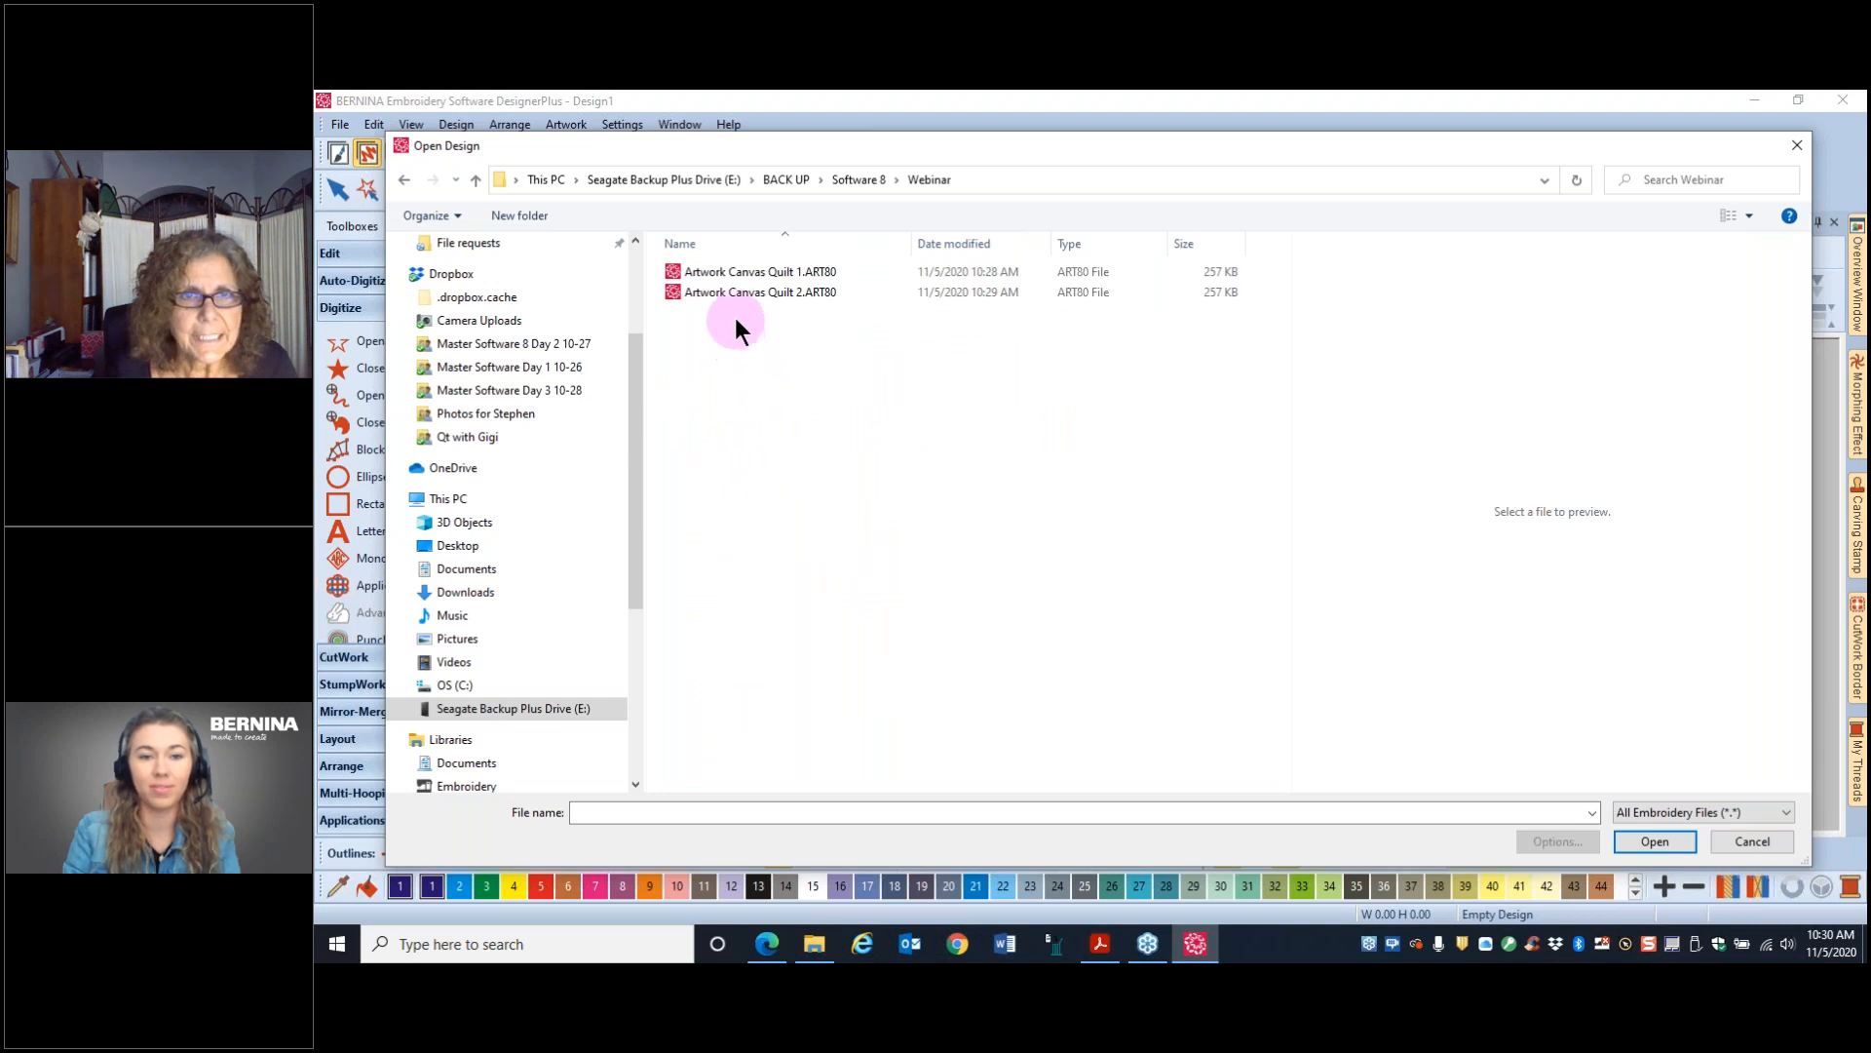
click(738, 294)
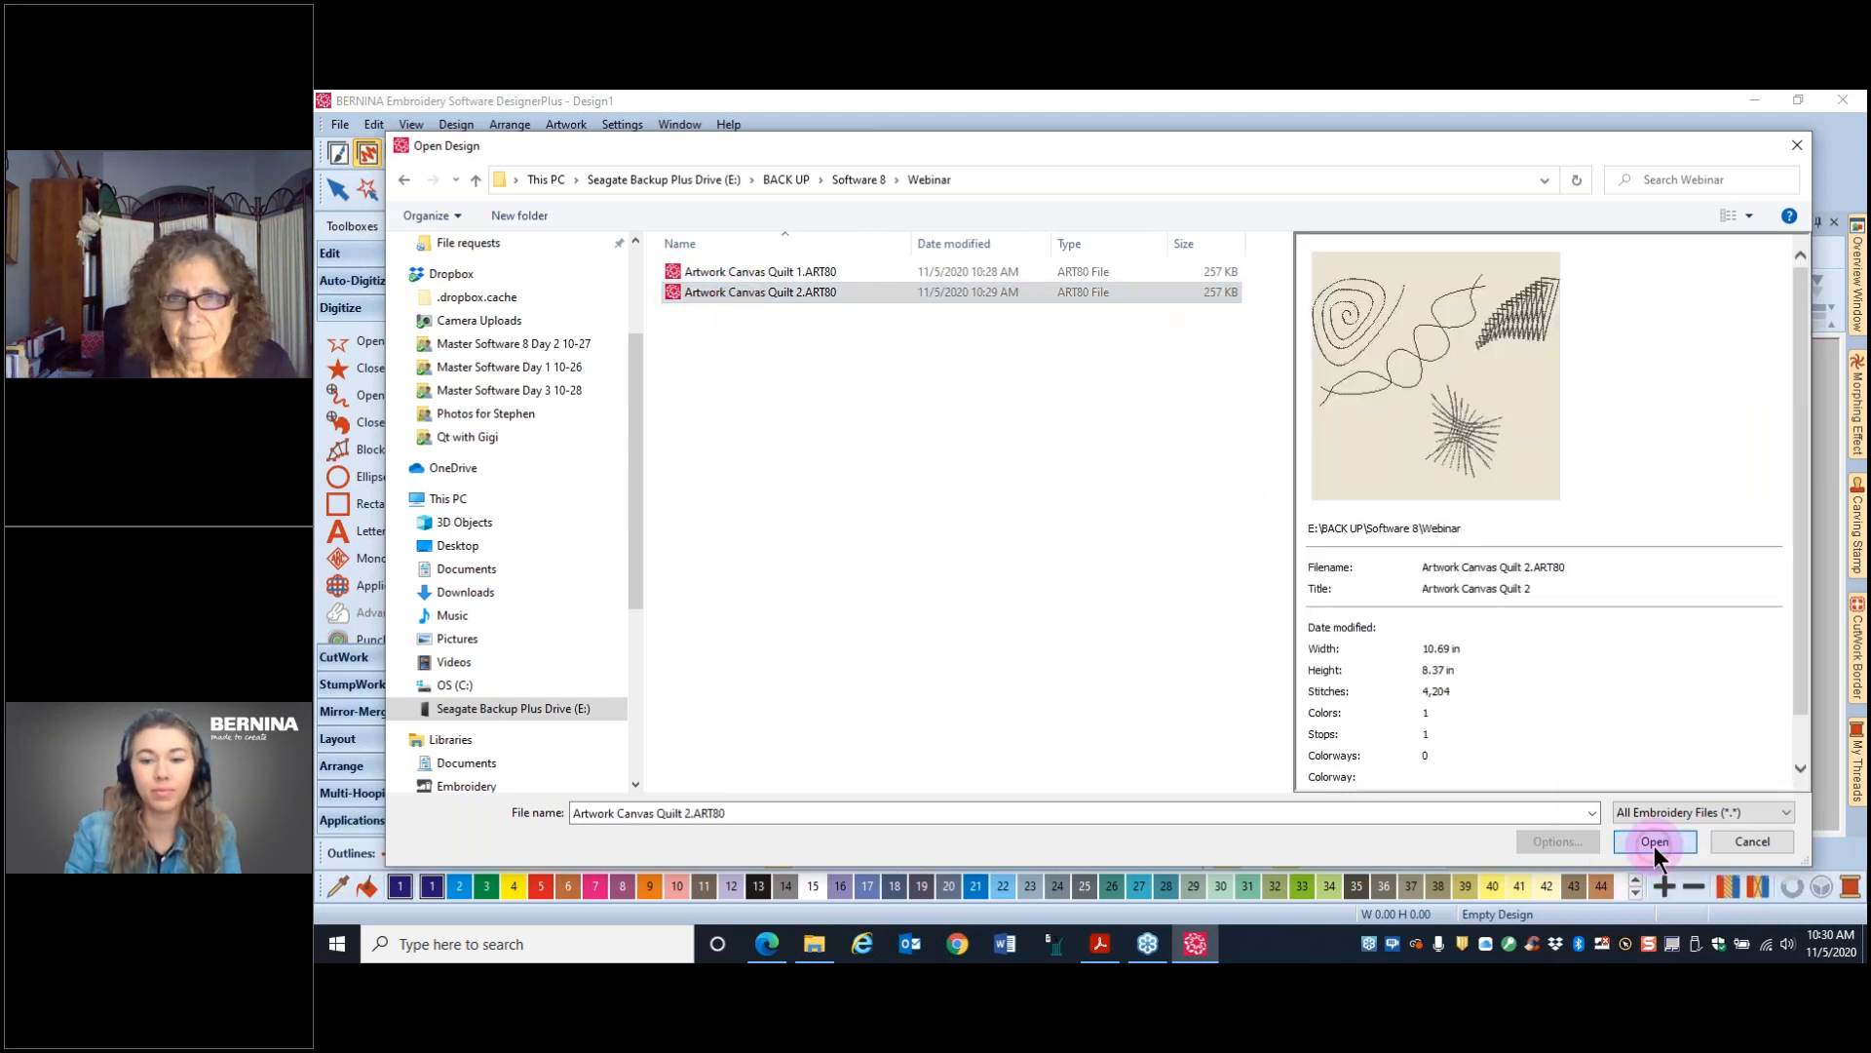
click(1654, 842)
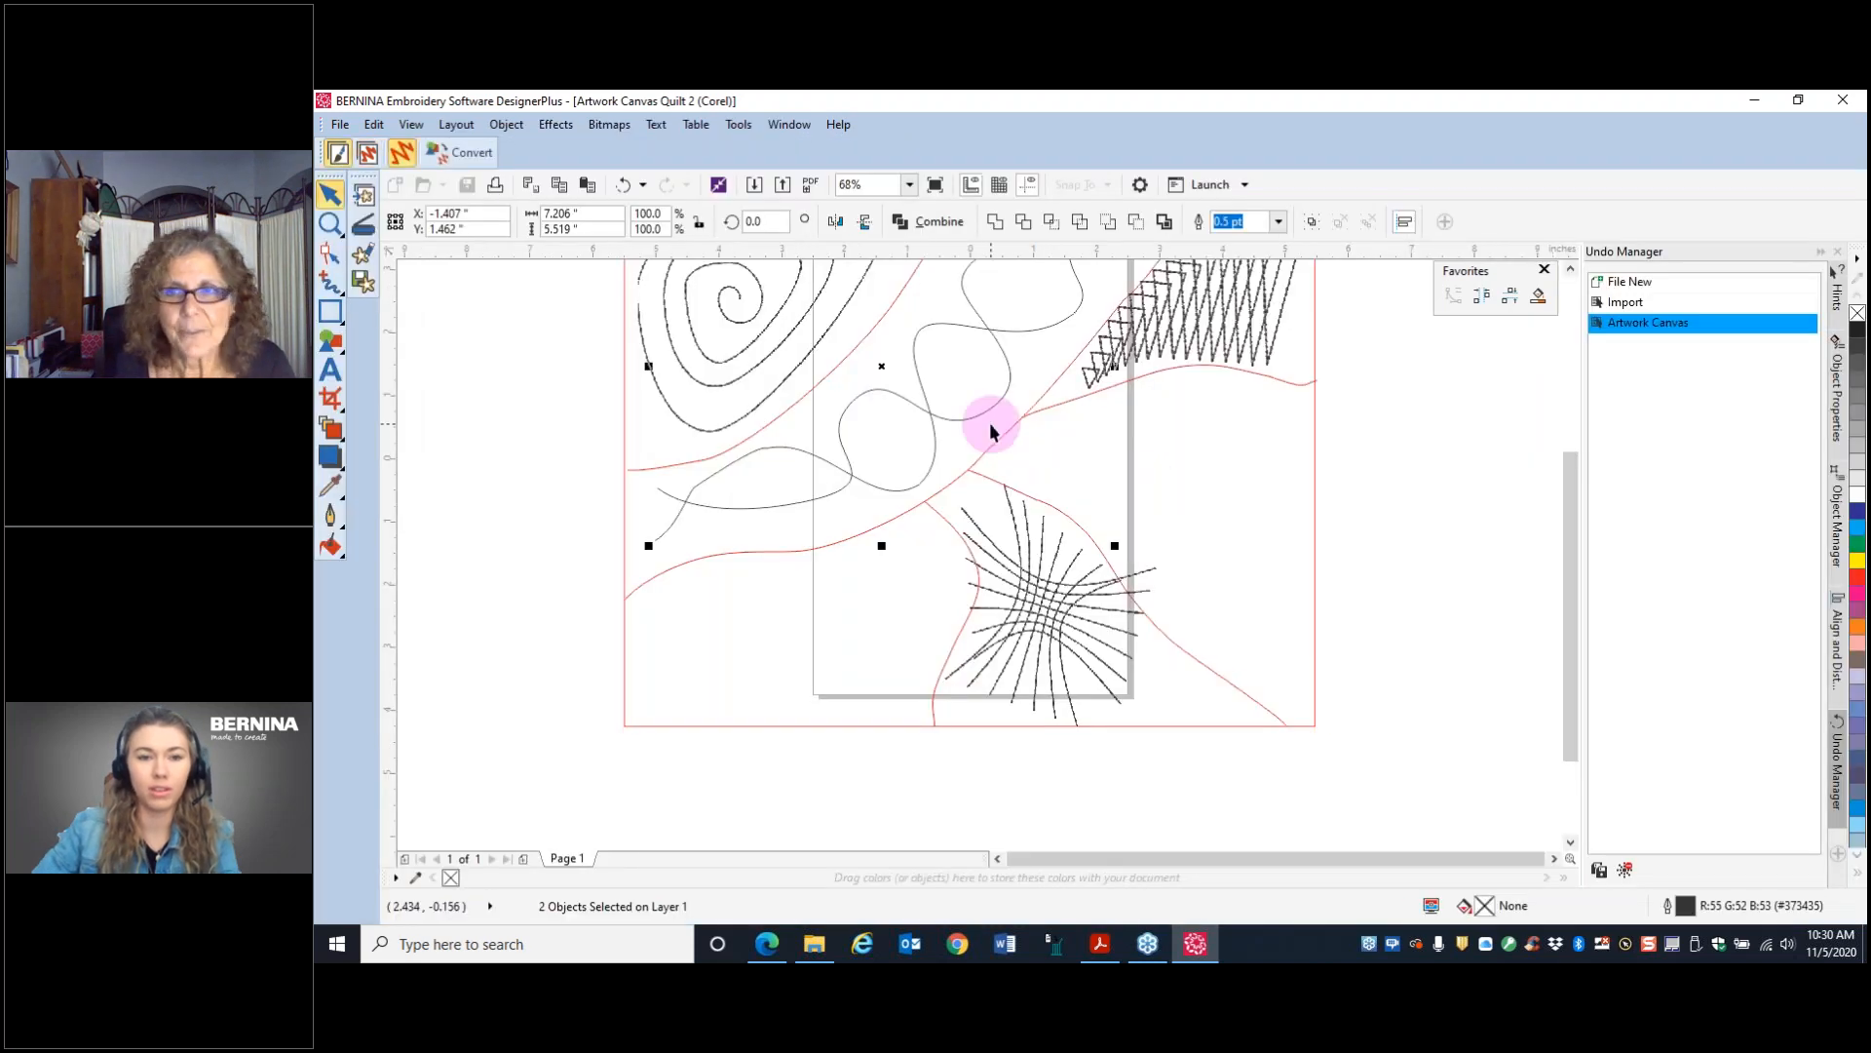
- Try again to blend the two wavy curves and expand Layer 1 and its distorted curve to inspect the objects they contain
drag(1573, 613, 1567, 536)
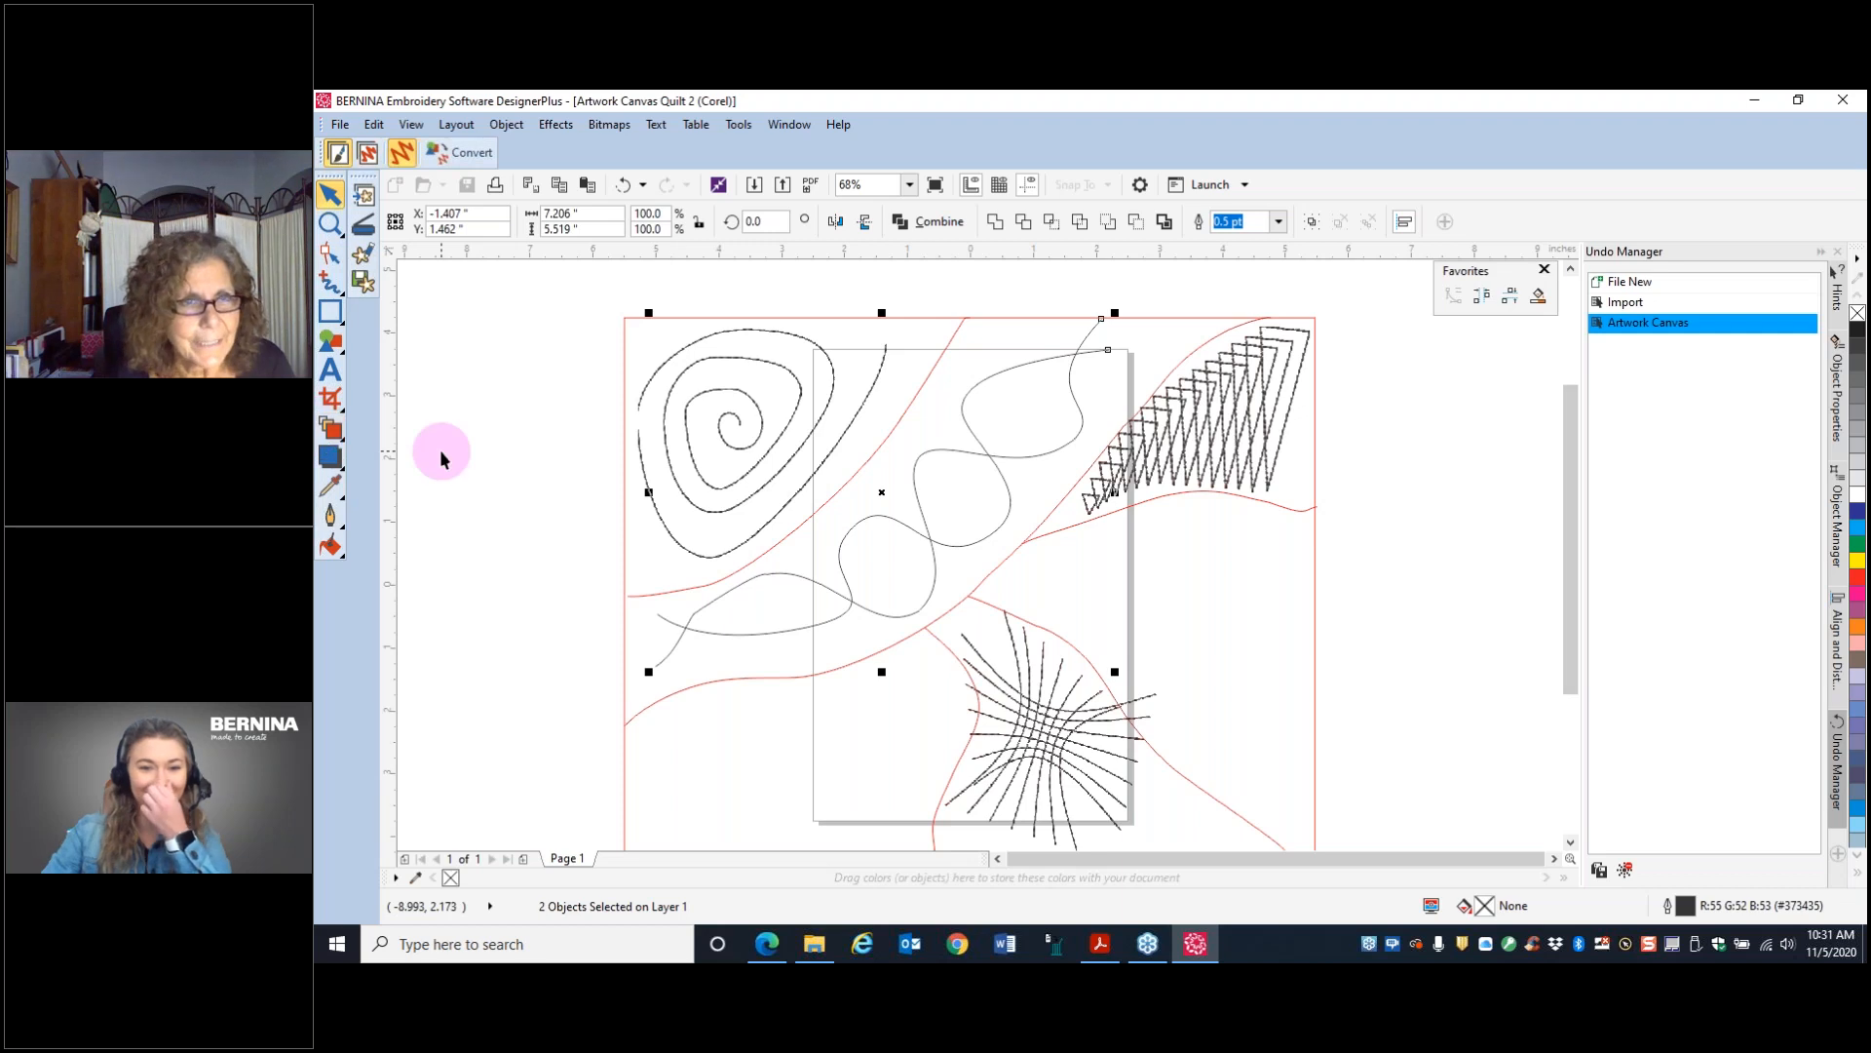
click(327, 430)
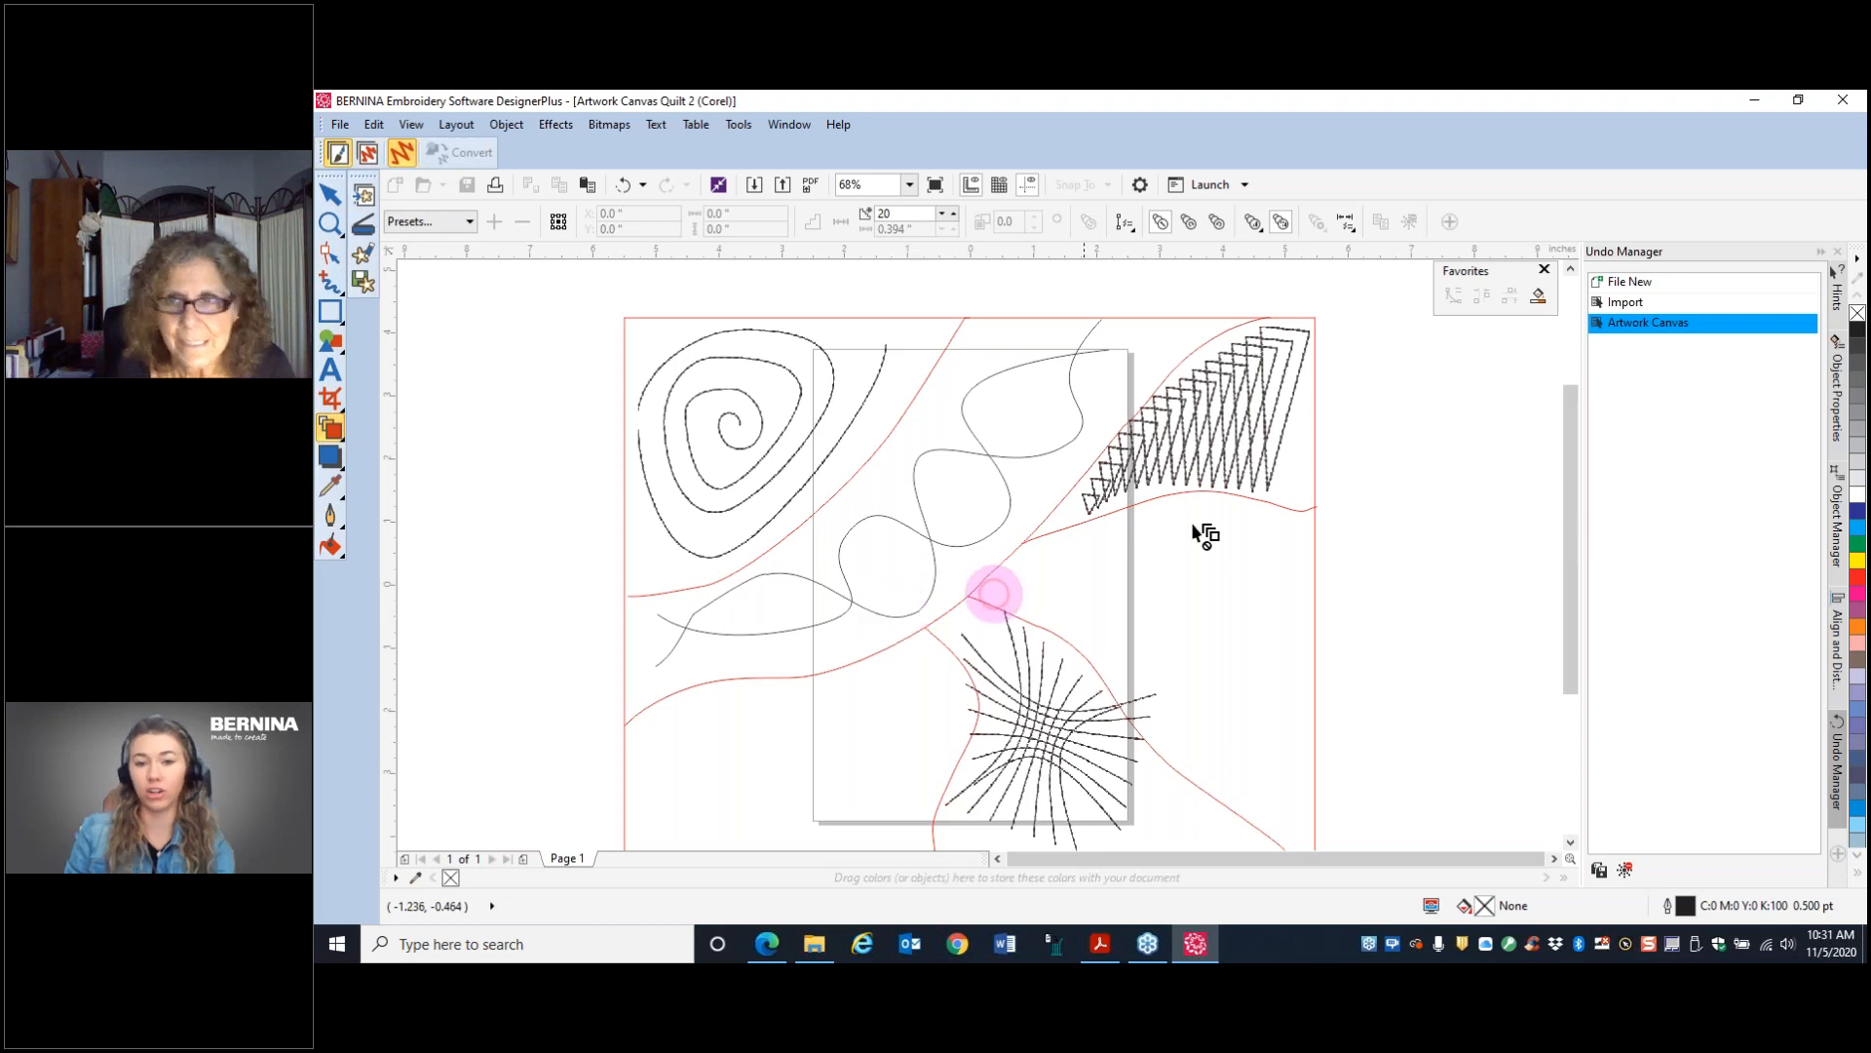
click(1840, 526)
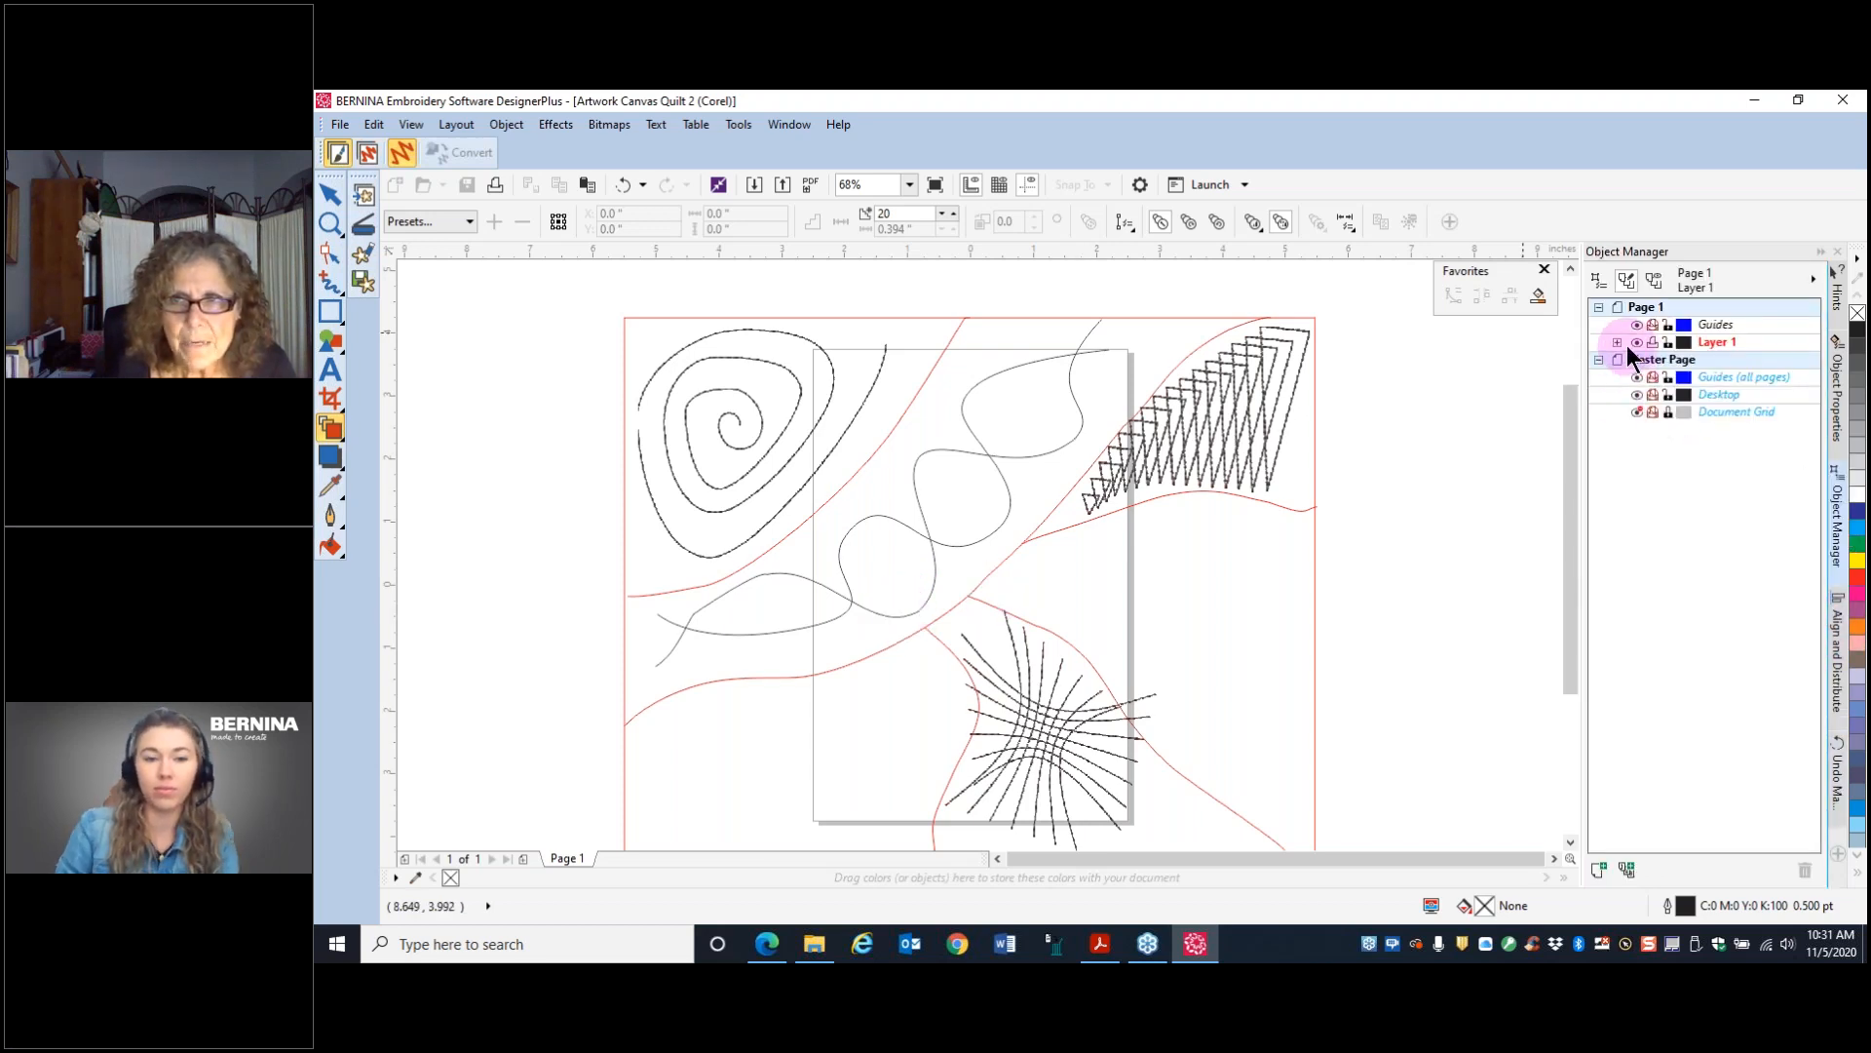
click(1616, 341)
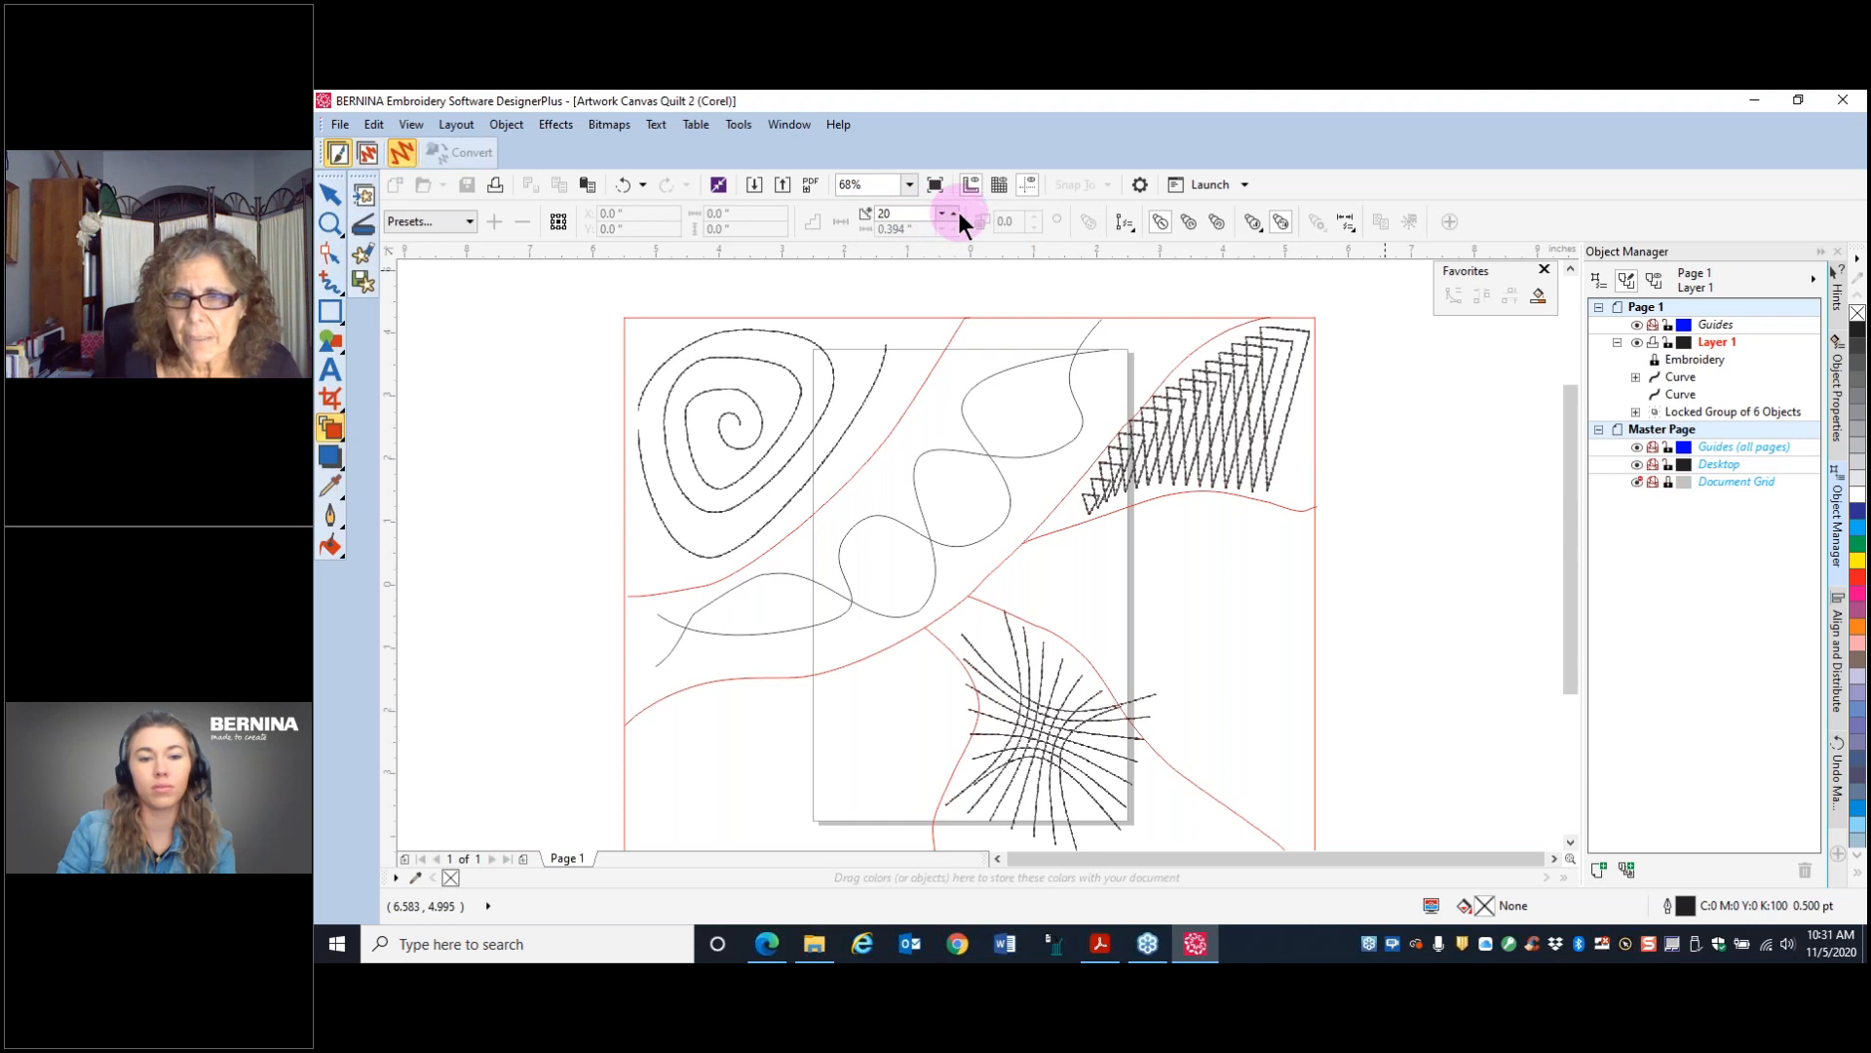
click(1637, 377)
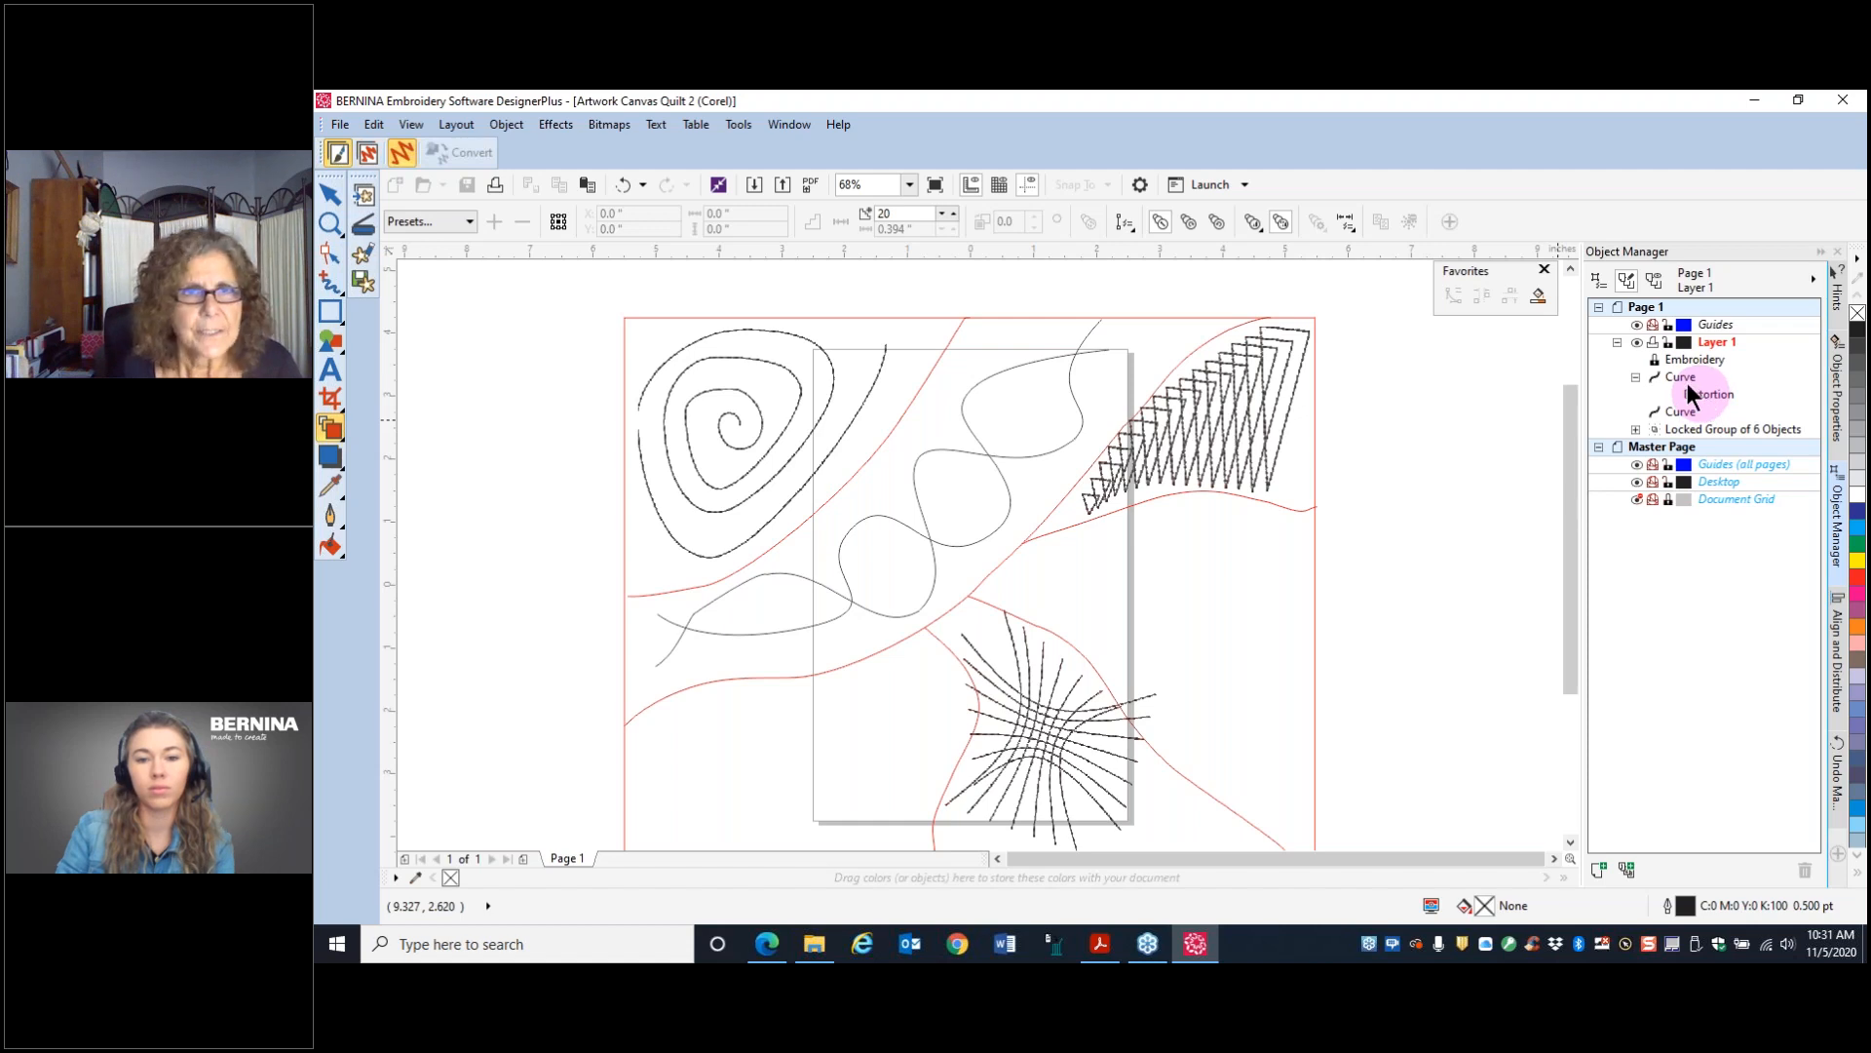
- Switch to the embroidery canvas and return to the artwork canvas with nothing selected
click(624, 184)
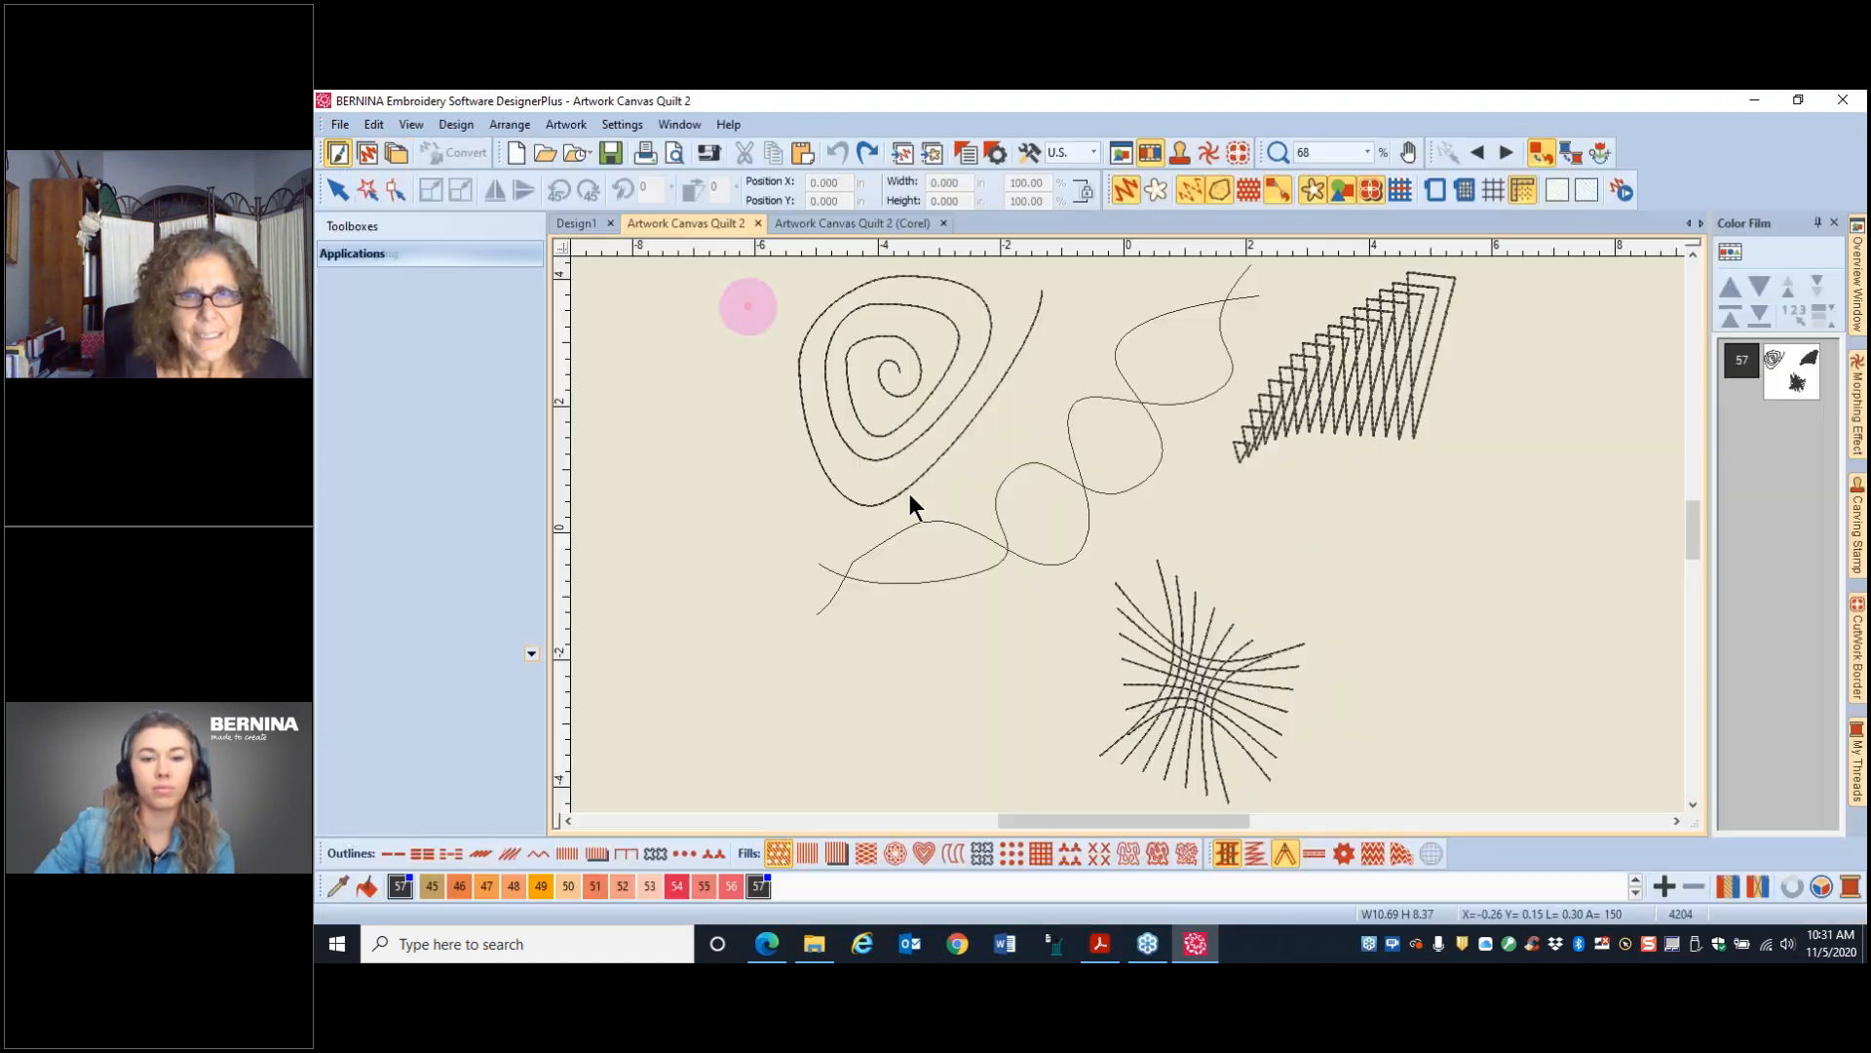
click(336, 154)
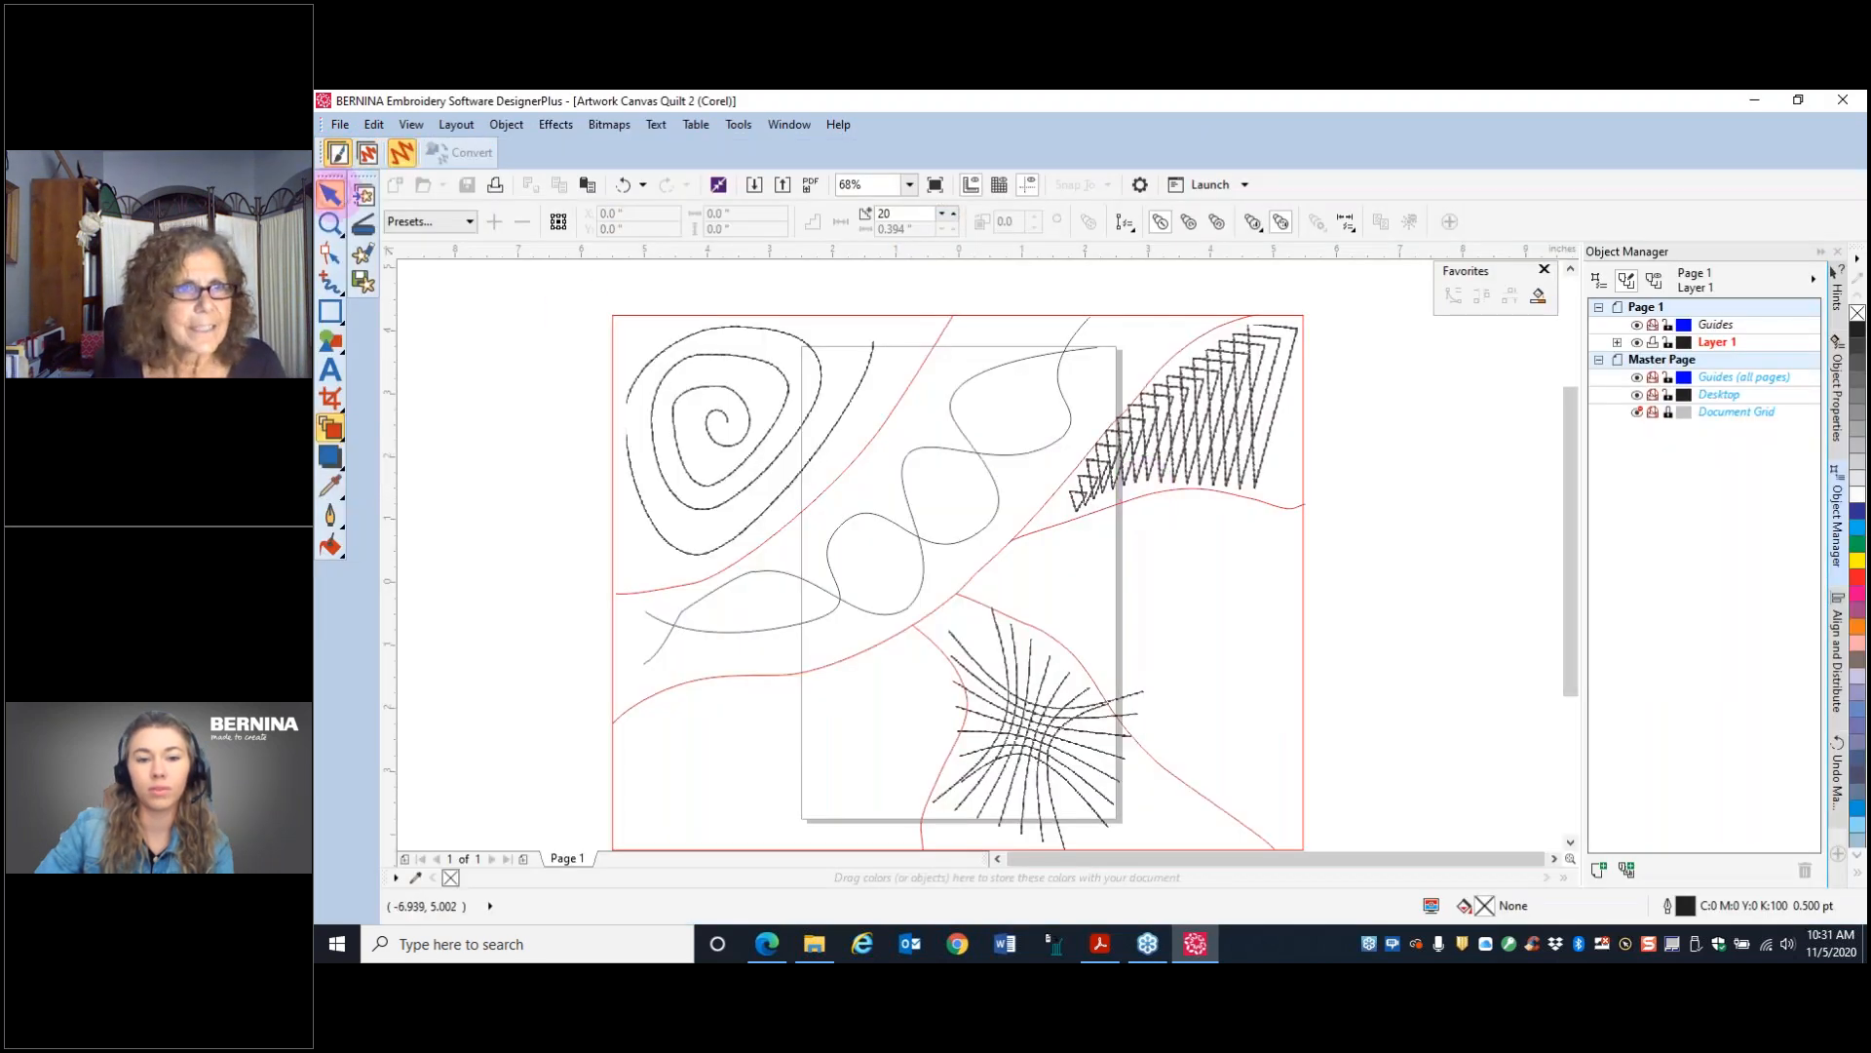
click(1041, 450)
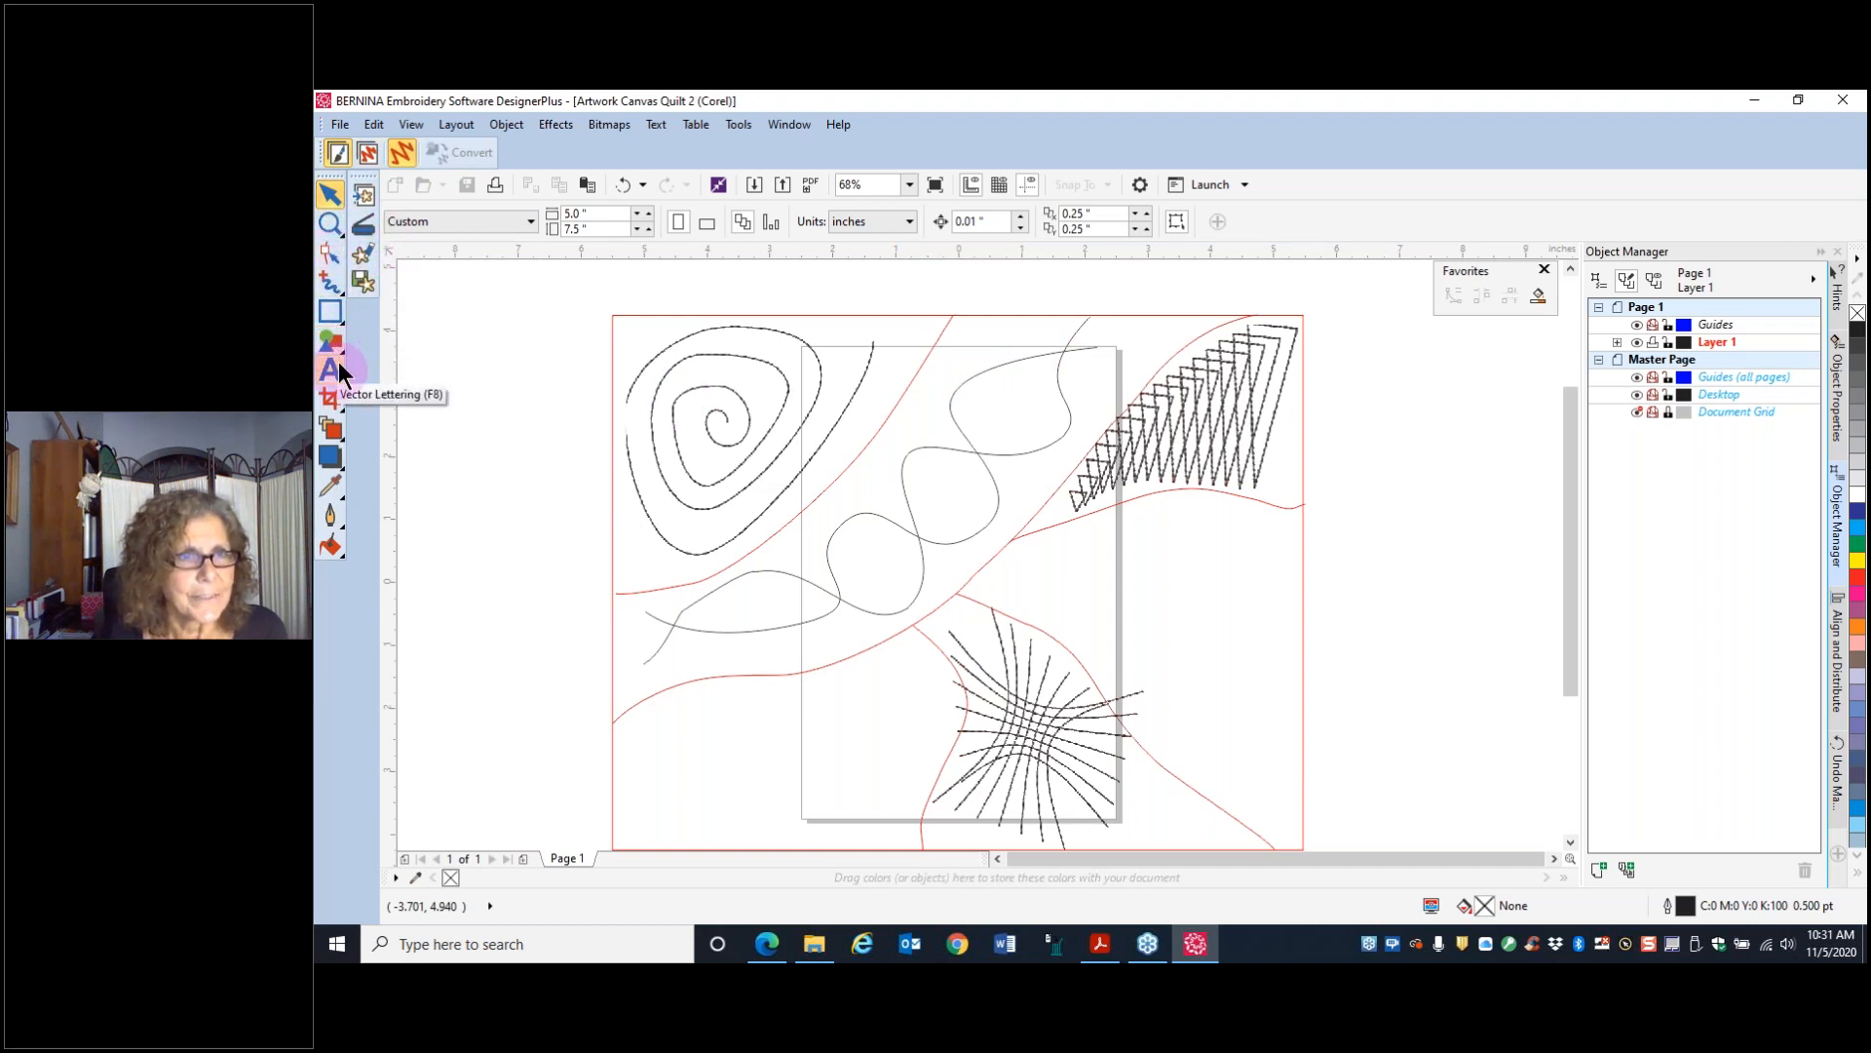
- Trace a new curve over the existing wavy curves with the Pen tool, from the central band's upper-right end to its lower-left end
click(329, 280)
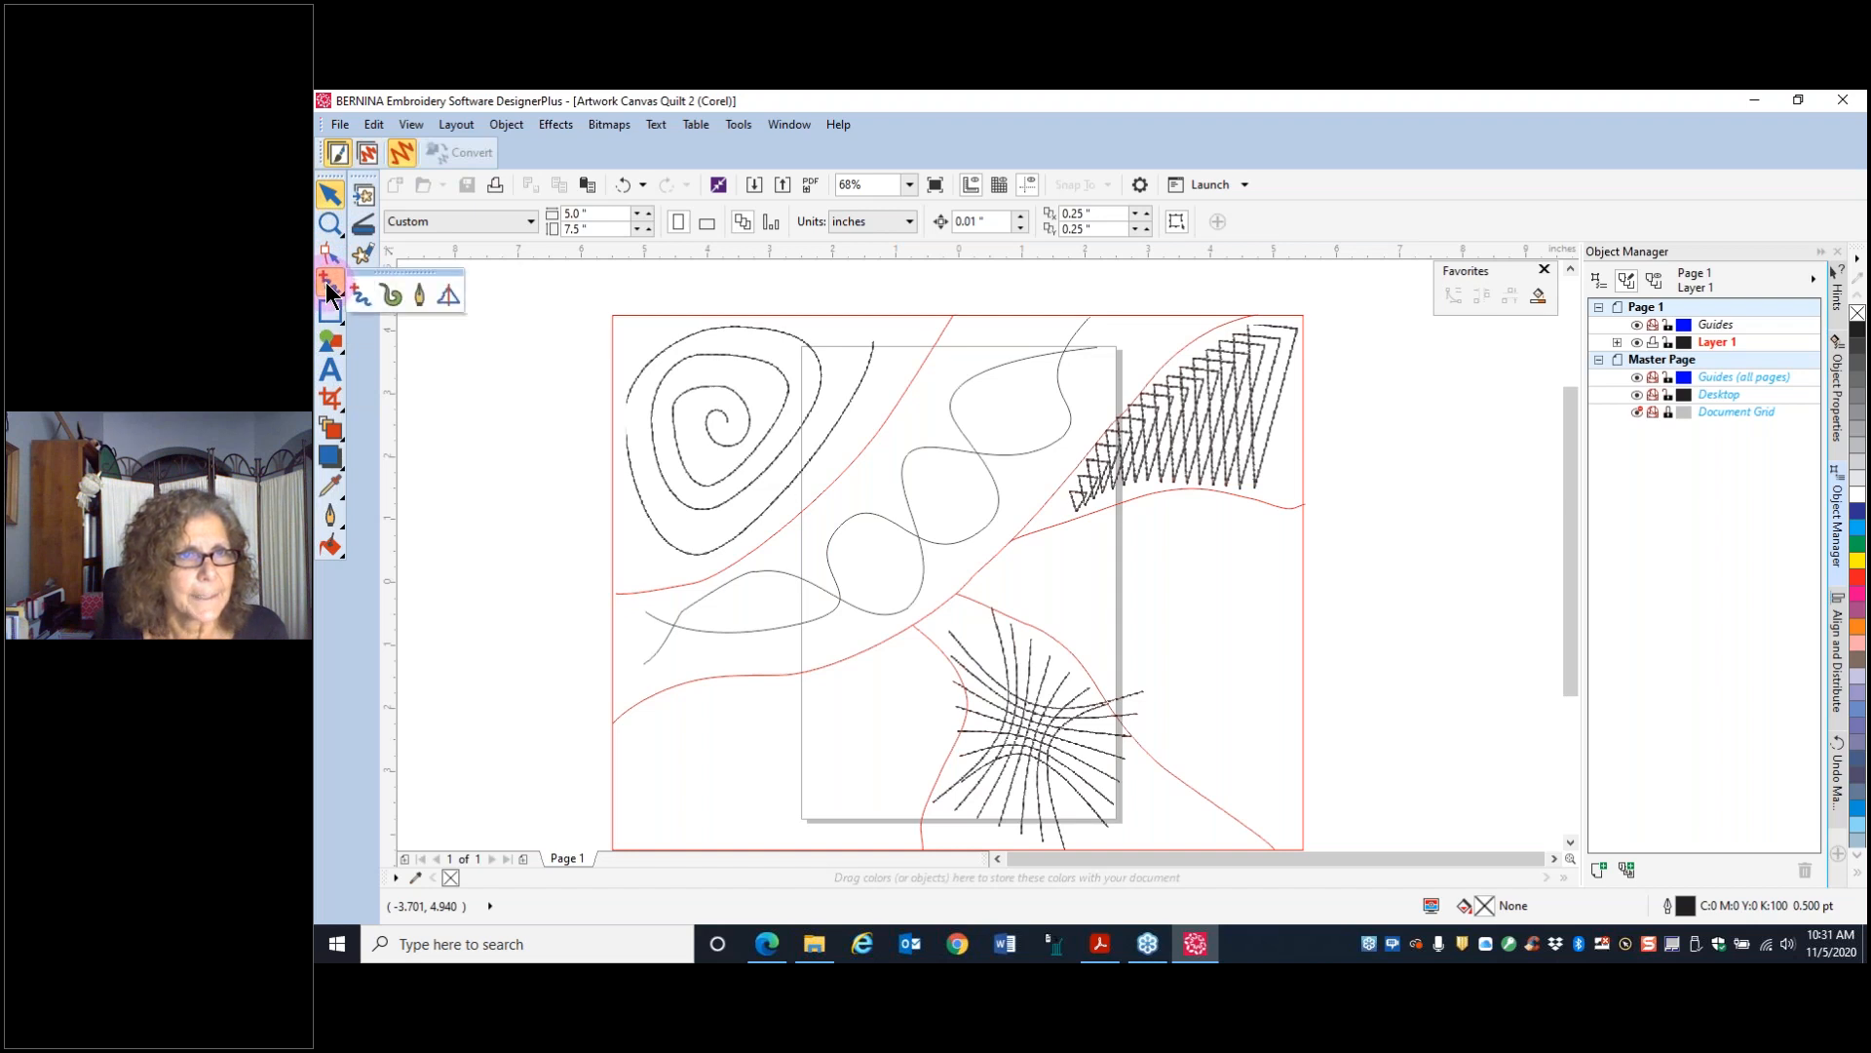
click(422, 296)
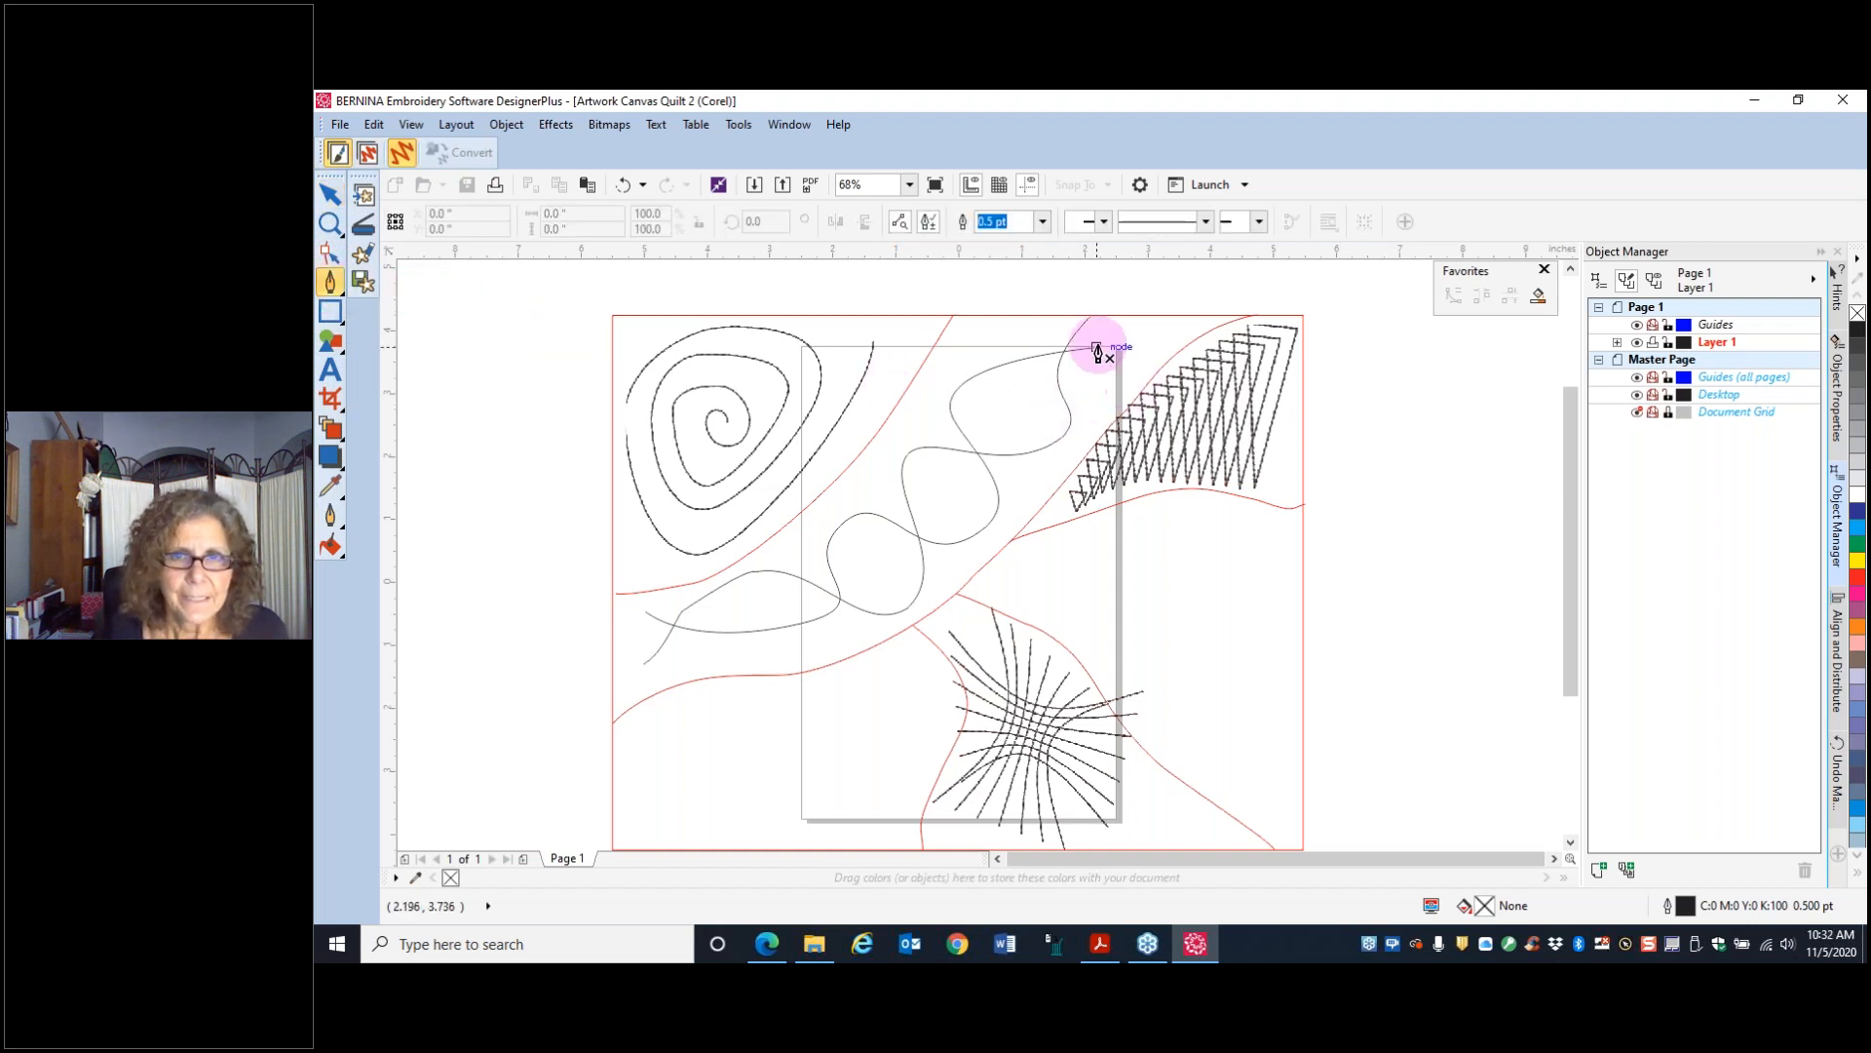
click(1097, 348)
drag(996, 365, 952, 409)
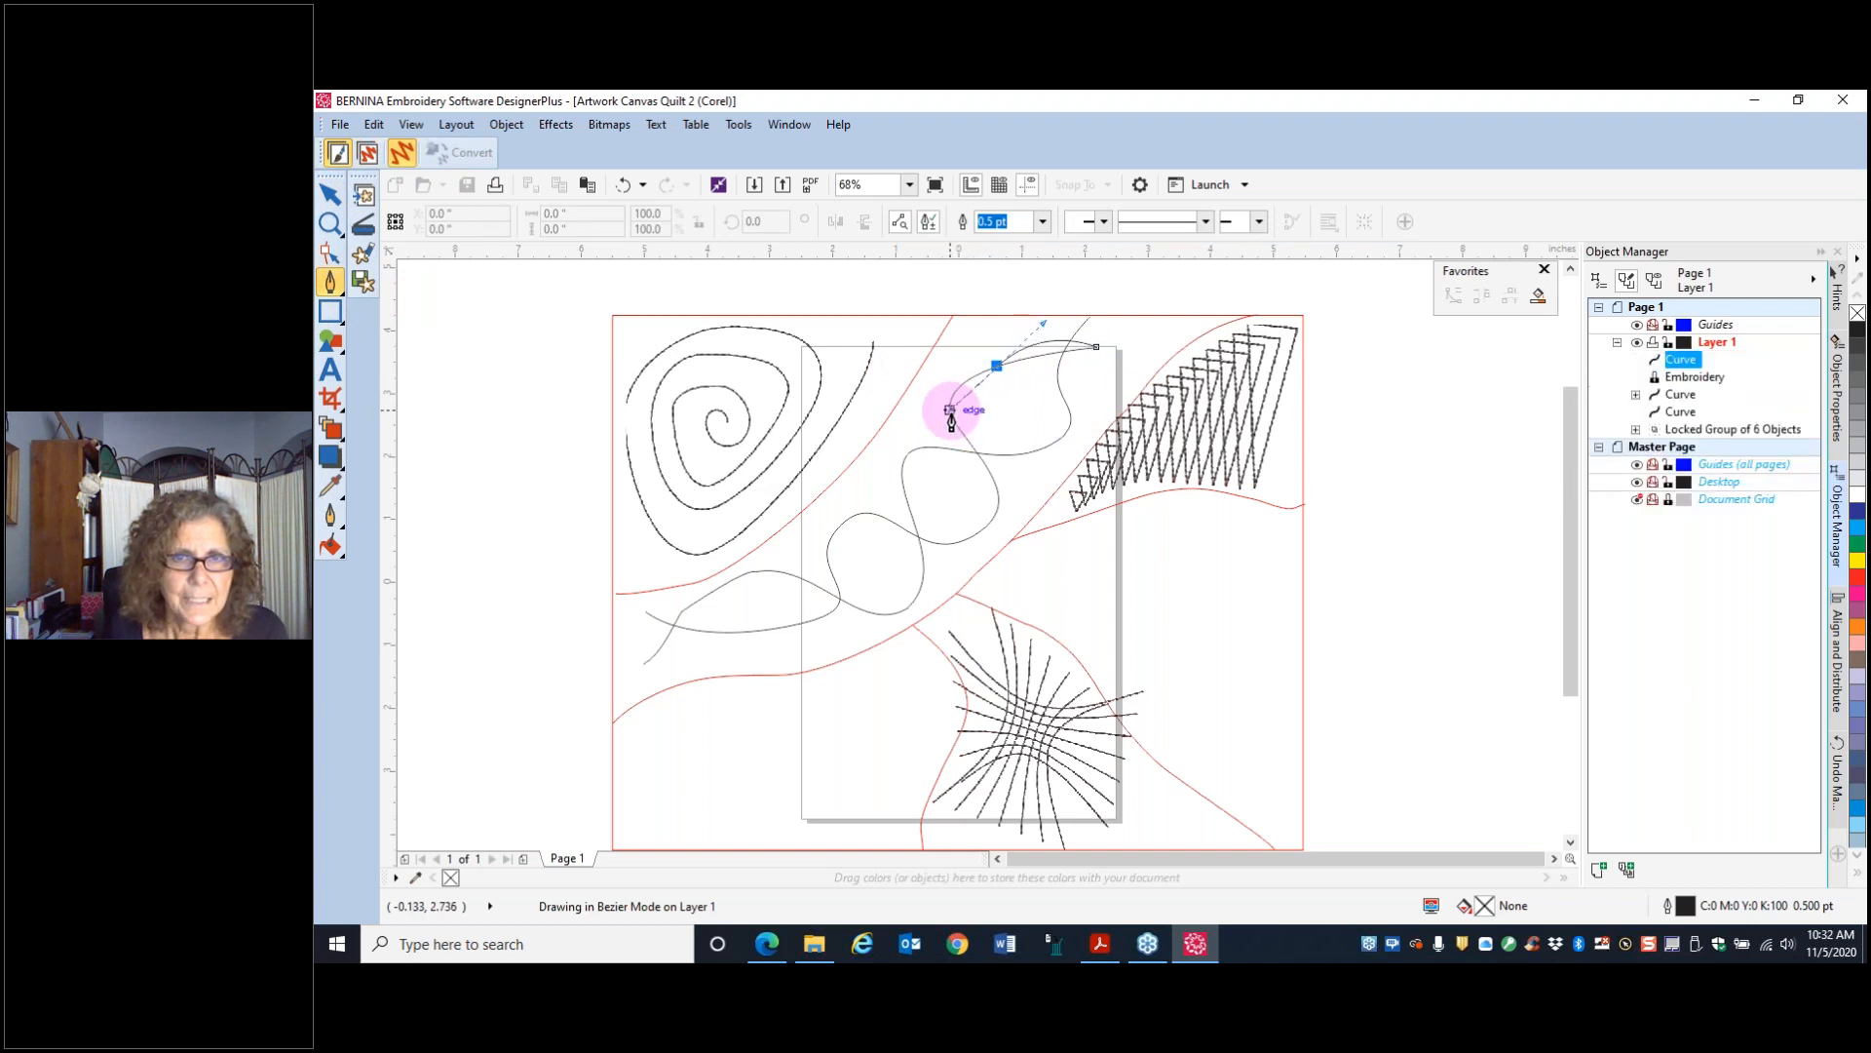
click(980, 459)
mouse_move(968, 546)
mouse_down()
mouse_move(893, 535)
mouse_move(803, 663)
mouse_move(740, 640)
mouse_move(693, 656)
mouse_move(644, 612)
mouse_up()
click(861, 512)
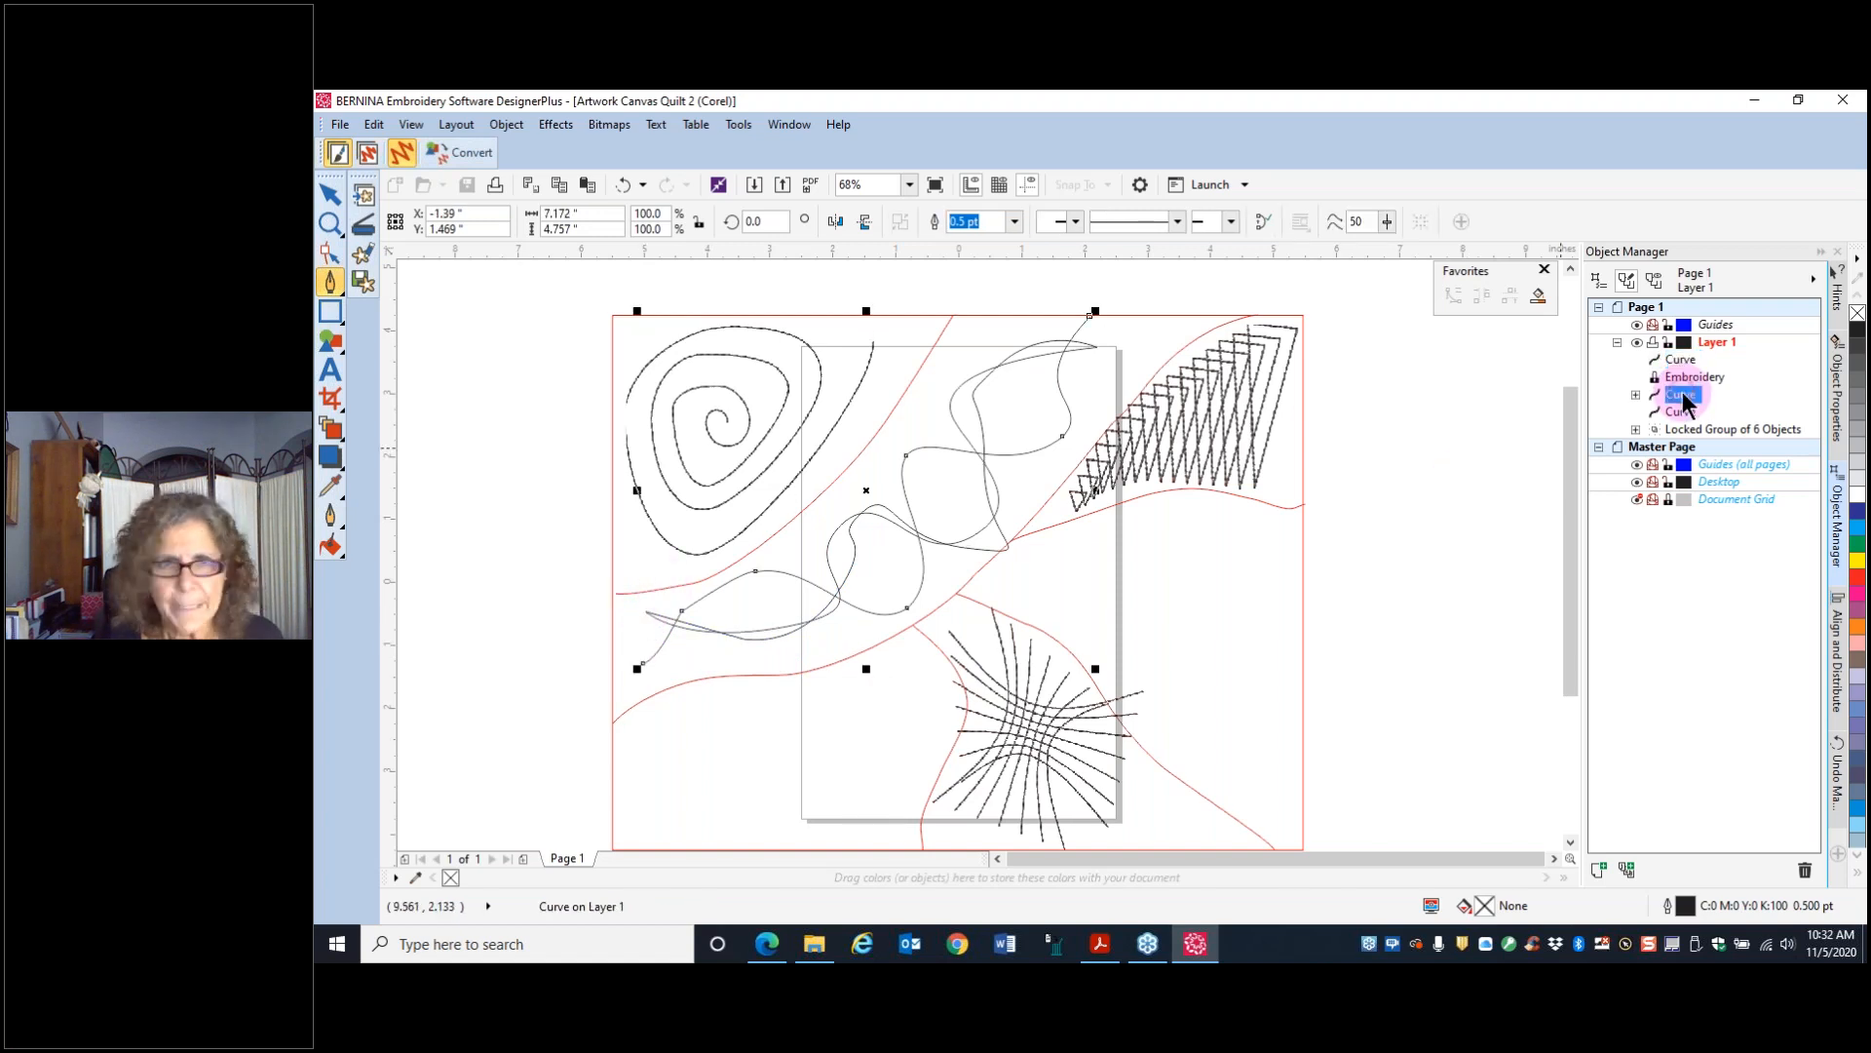
- Delete both old wavy curves and the newly traced curve from the central band
key(Delete)
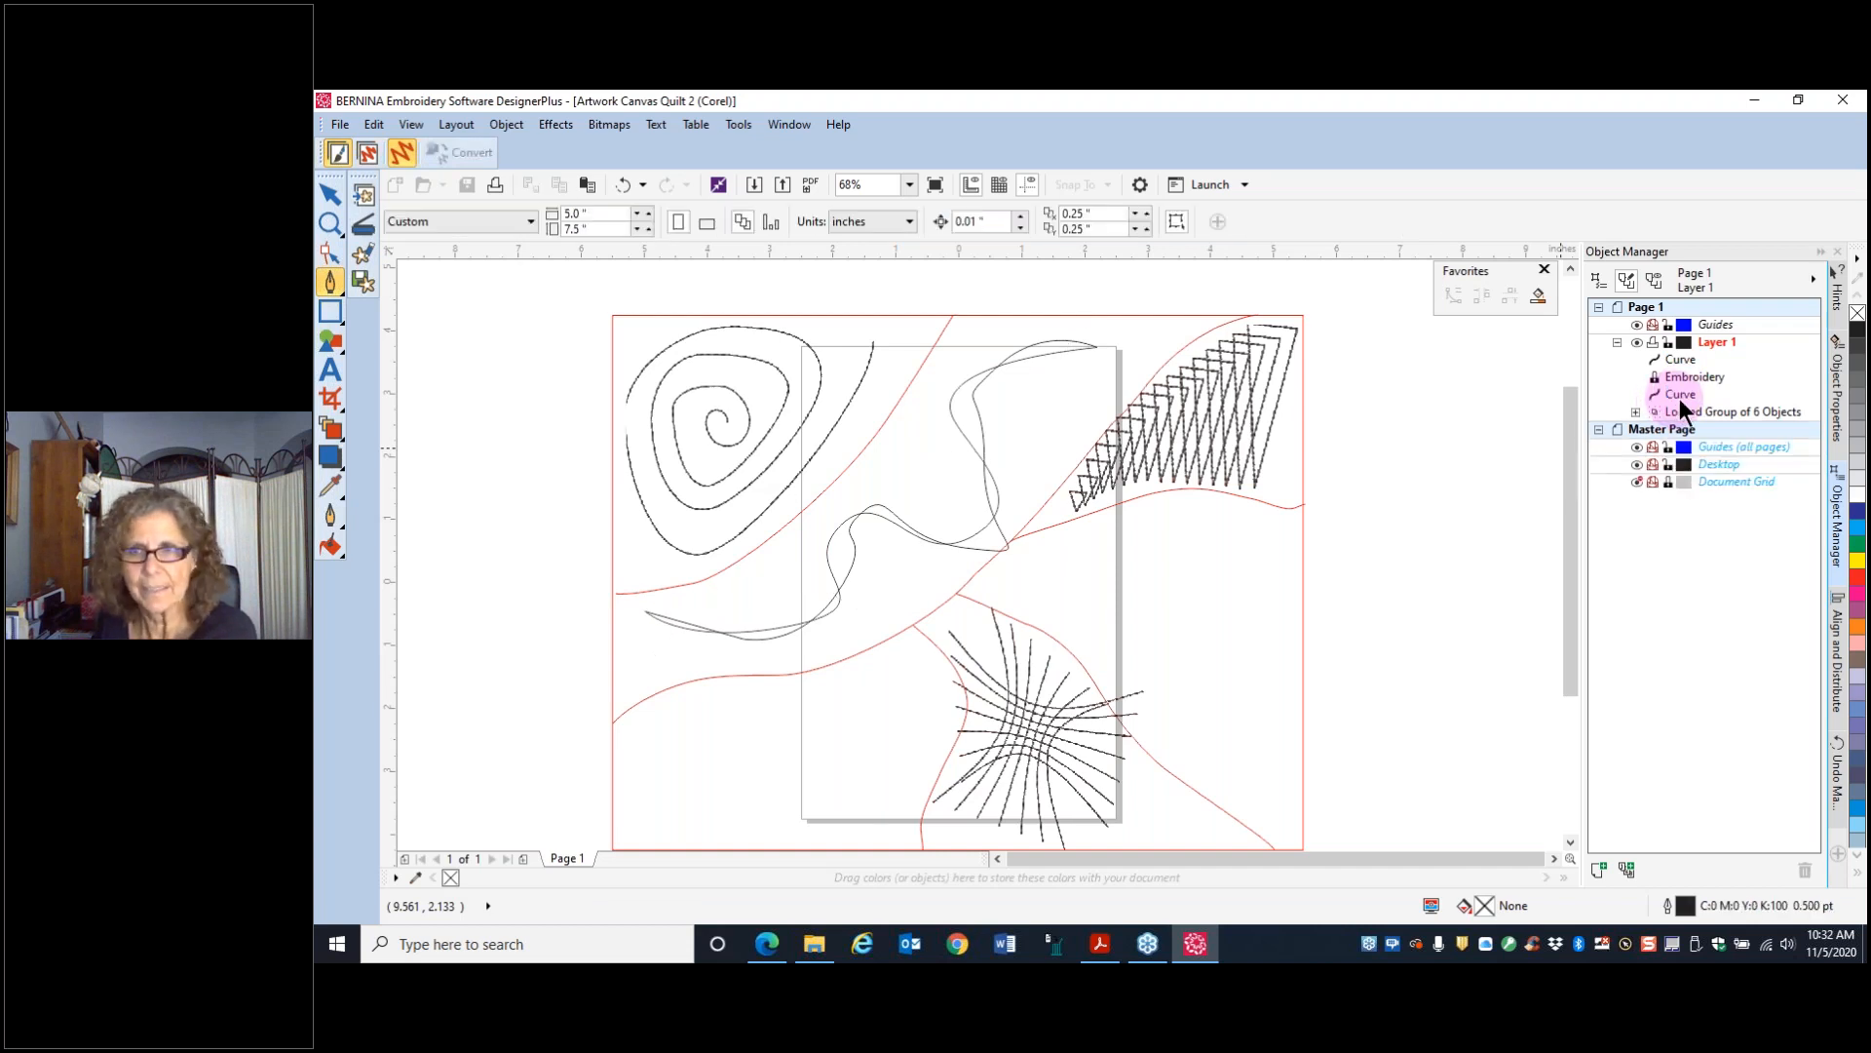
click(1682, 396)
key(Delete)
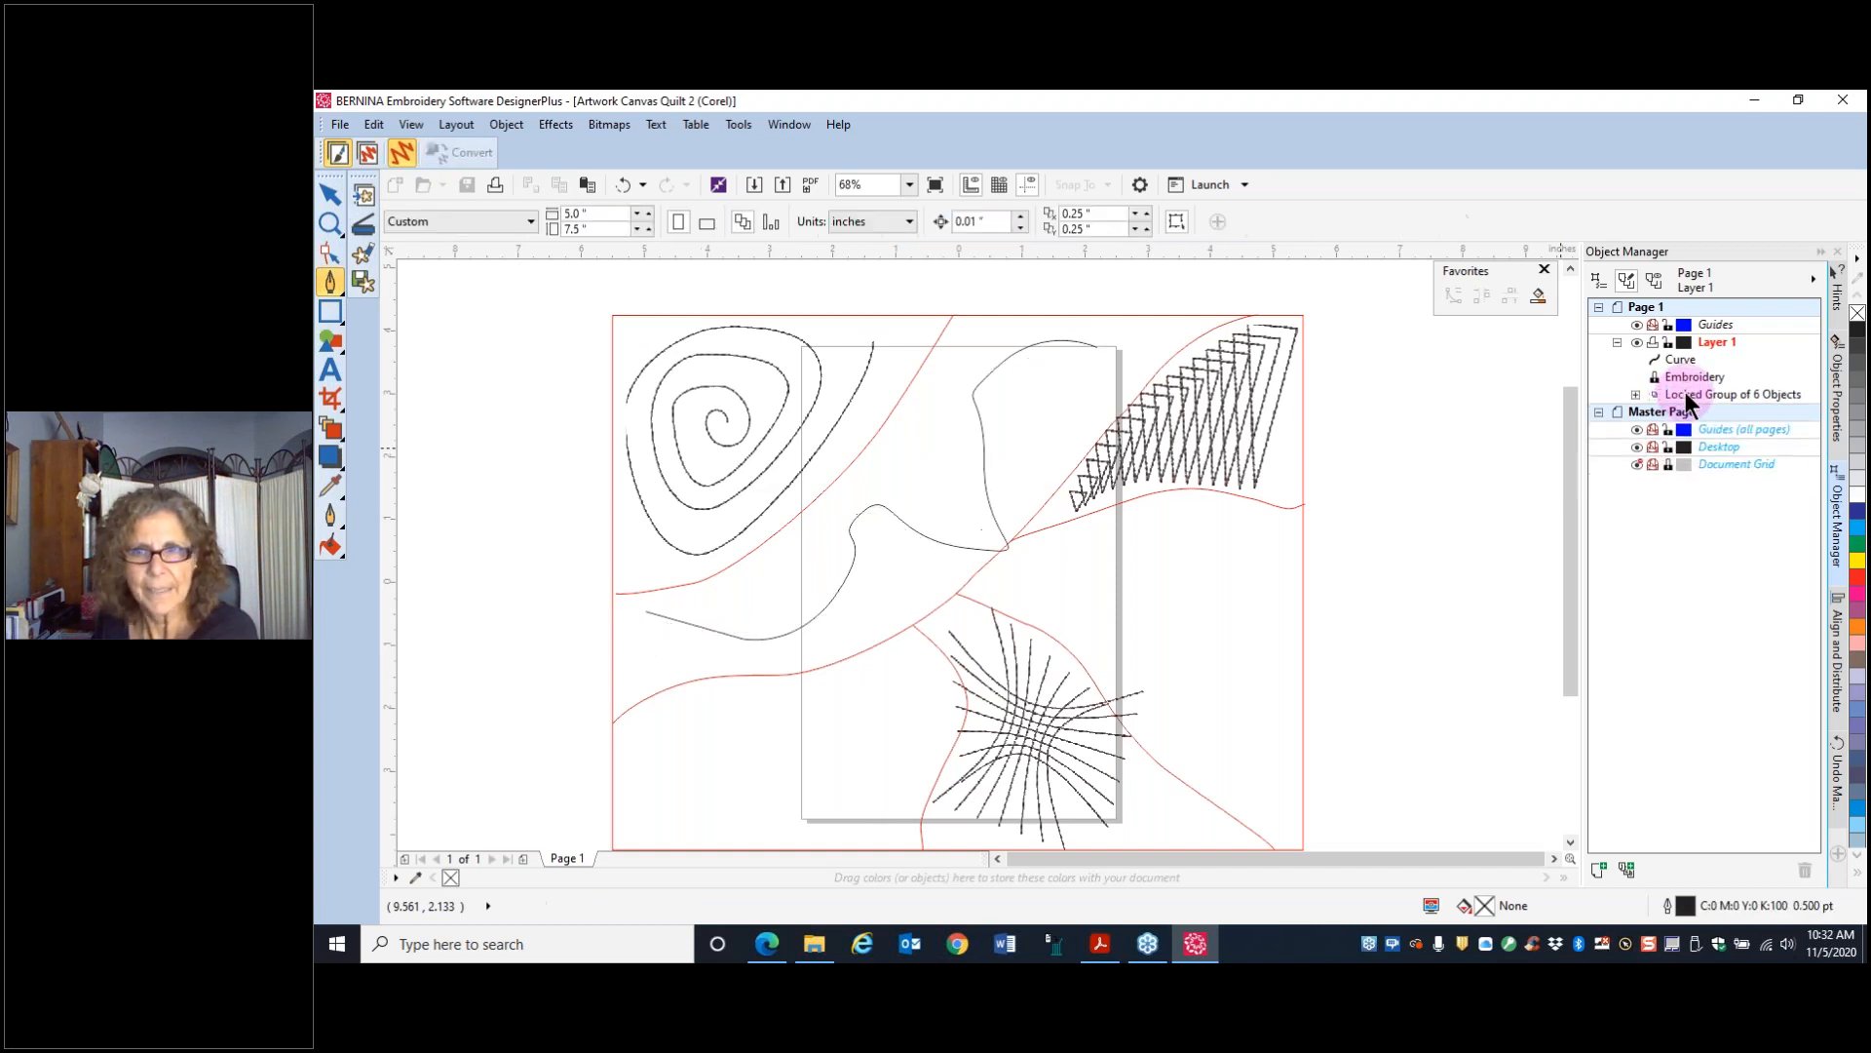
click(978, 432)
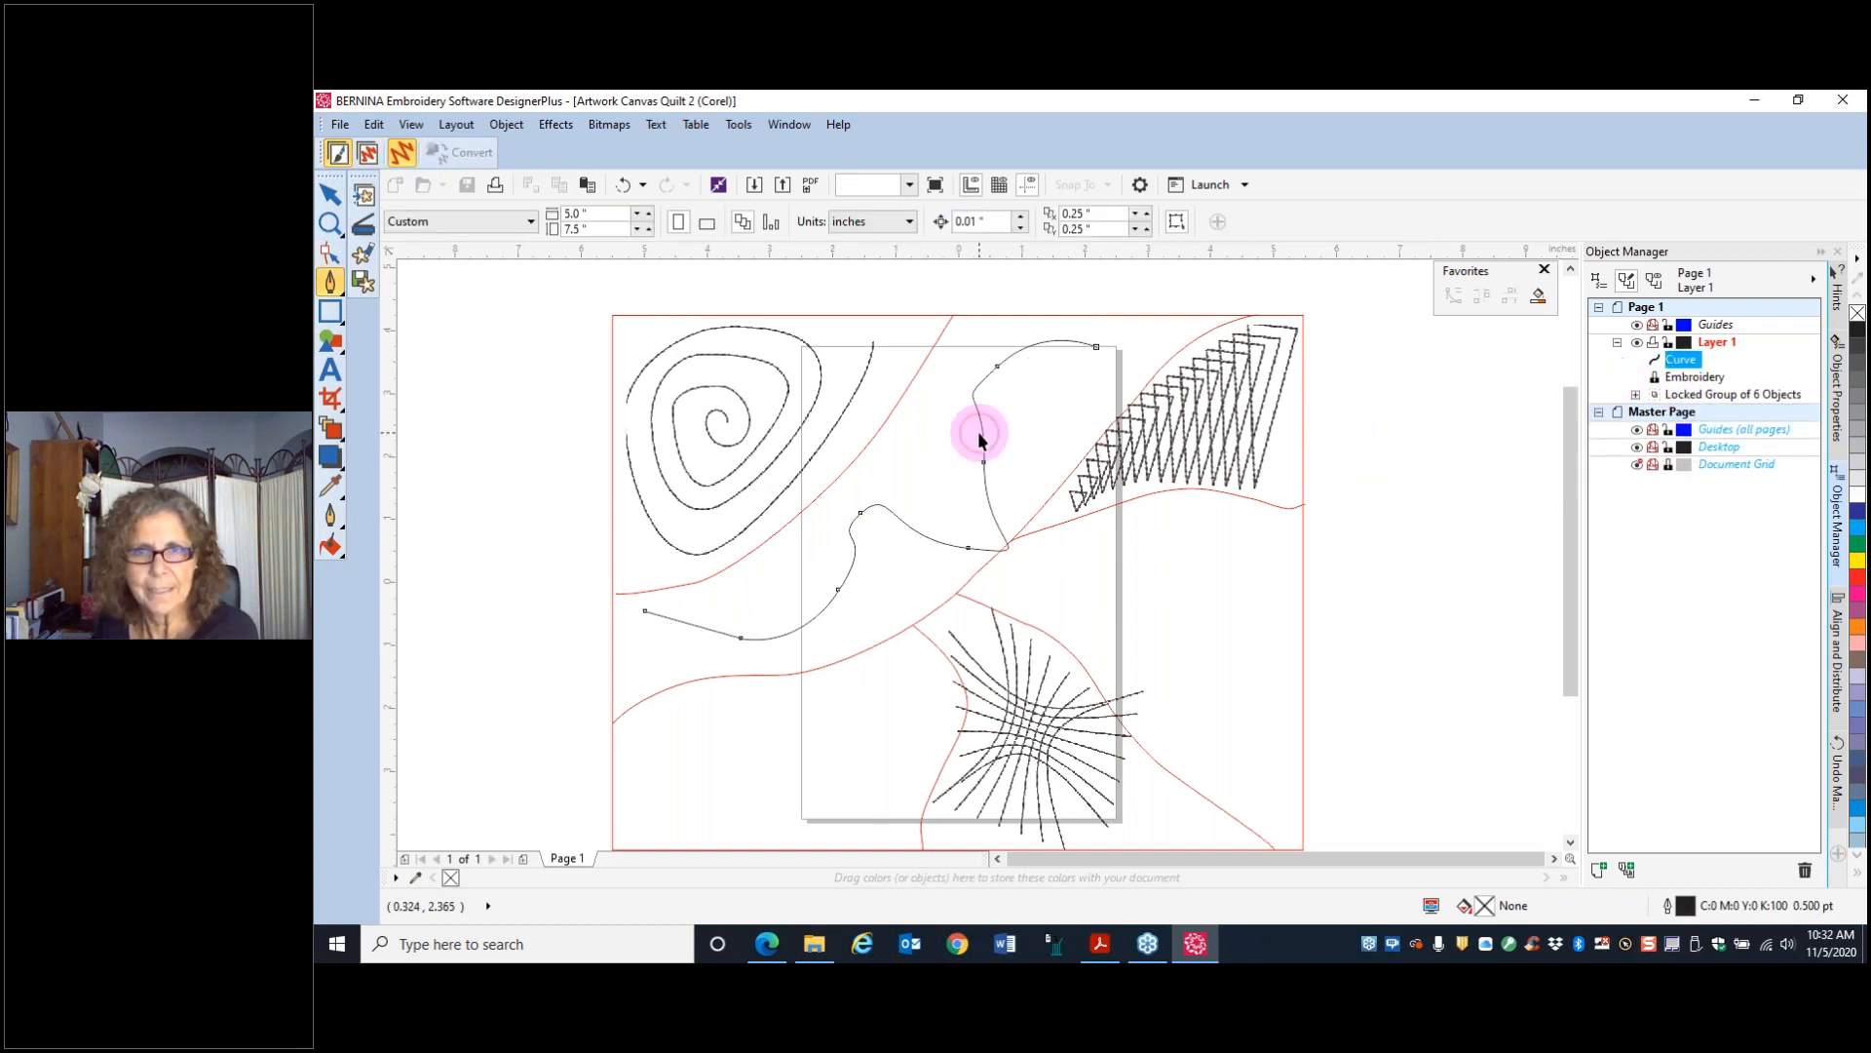
key(Delete)
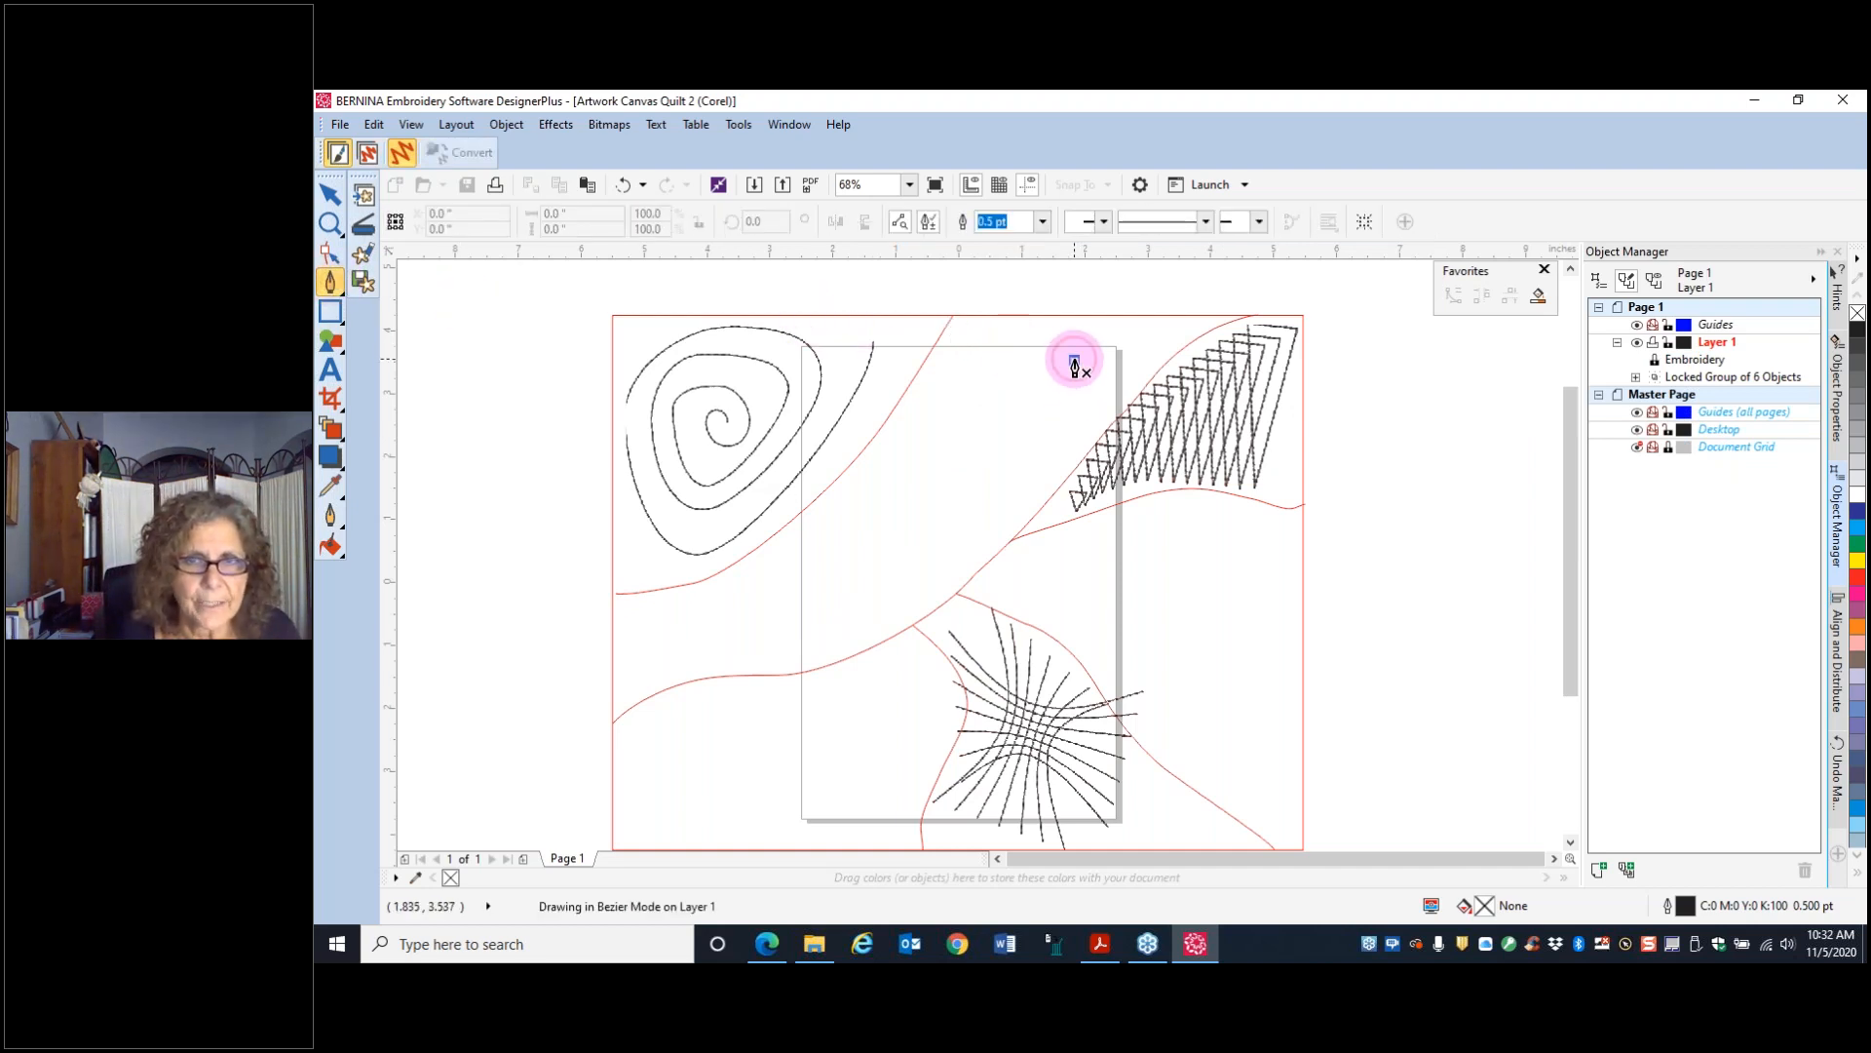
- Draw a smooth wavy Pen curve about 6.8 by 5.1 inches along the central band, from its upper-right end to its lower-left end
mouse_move(1073, 360)
mouse_down()
mouse_move(994, 367)
mouse_move(961, 415)
mouse_up()
drag(980, 481, 810, 570)
drag(823, 633, 657, 665)
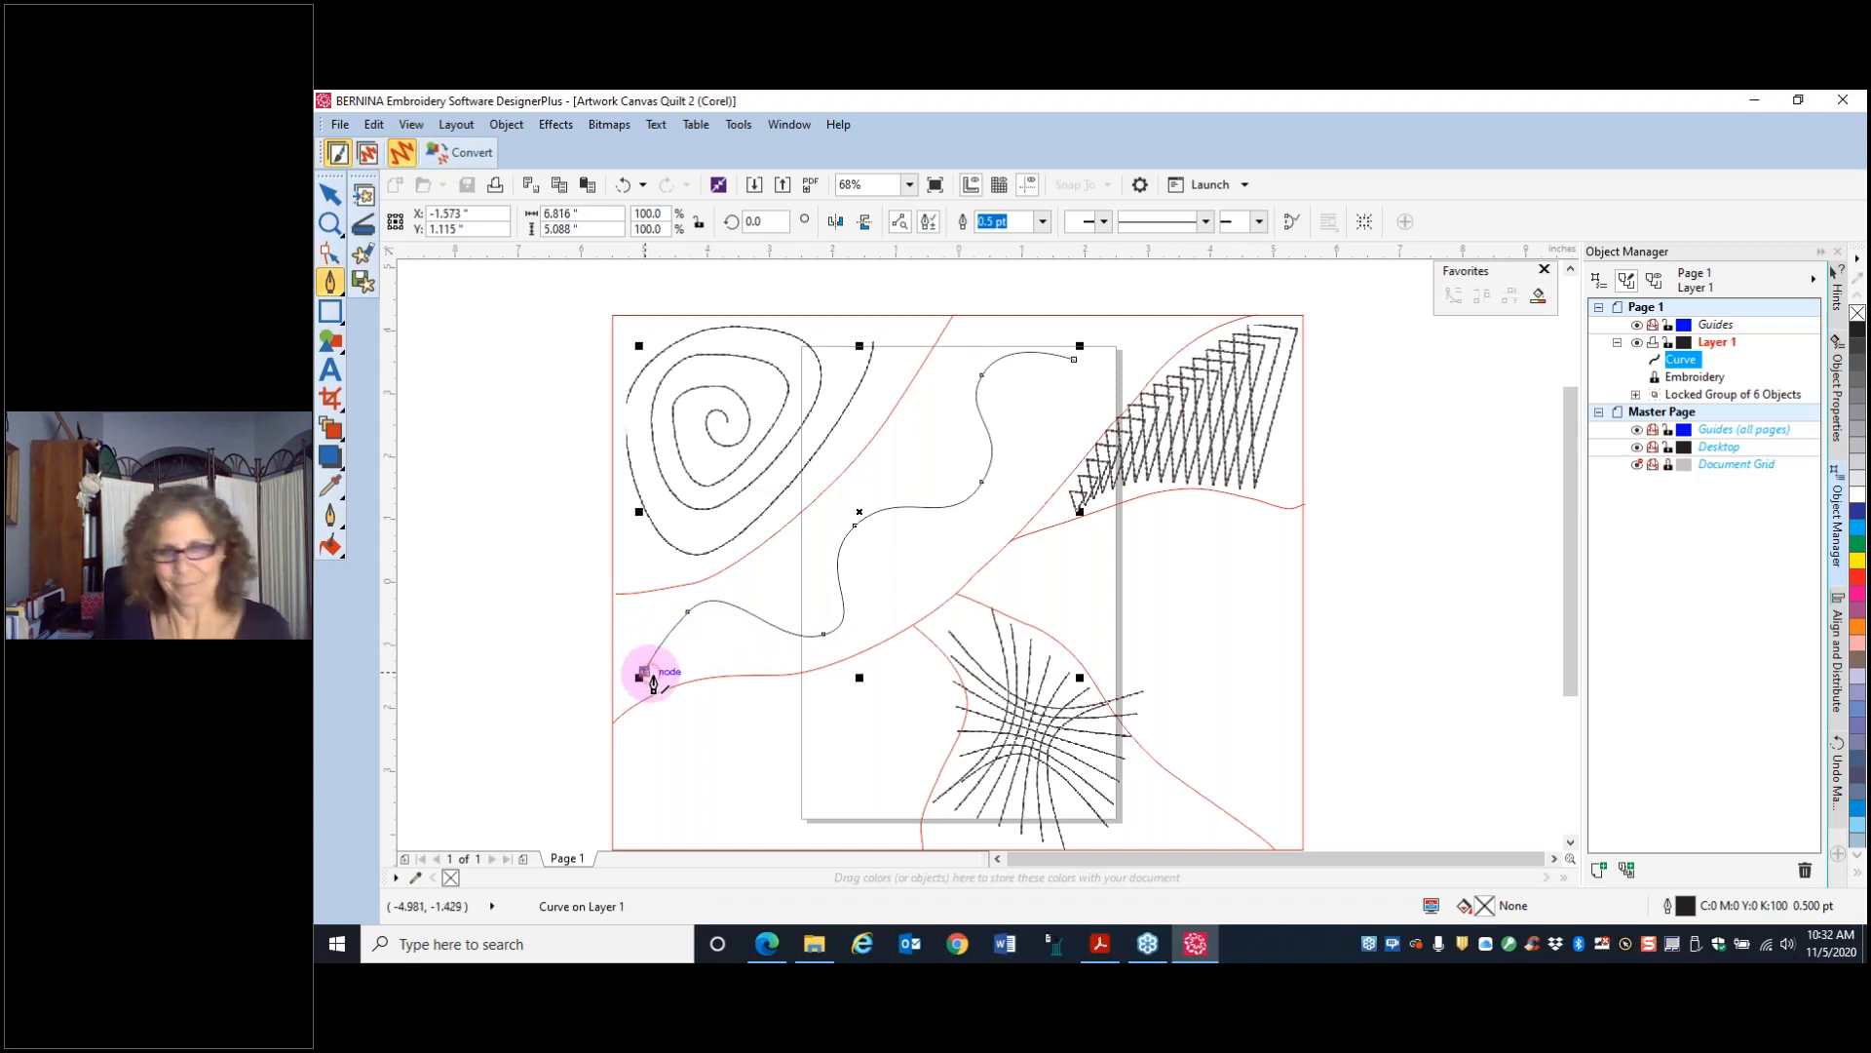
key(Escape)
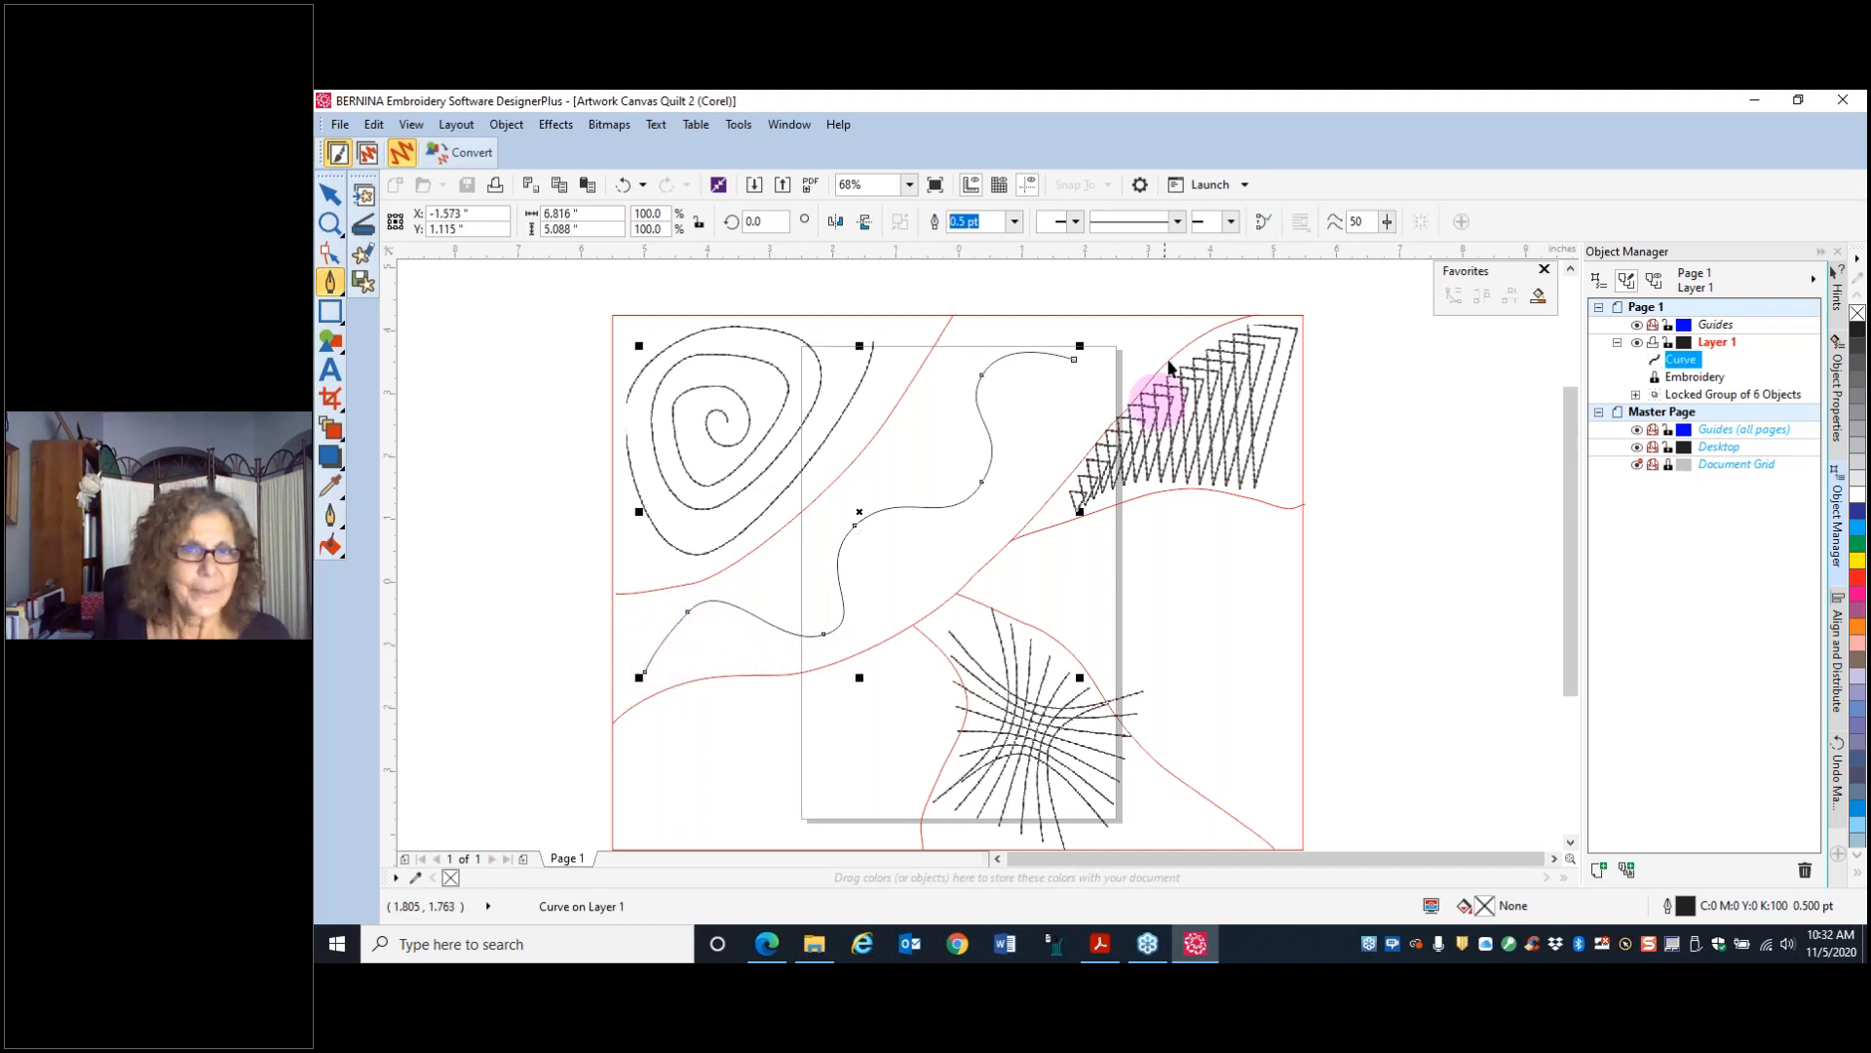
- Start a second wavy Pen curve in the central band just below the first curve's upper-right end
click(1077, 392)
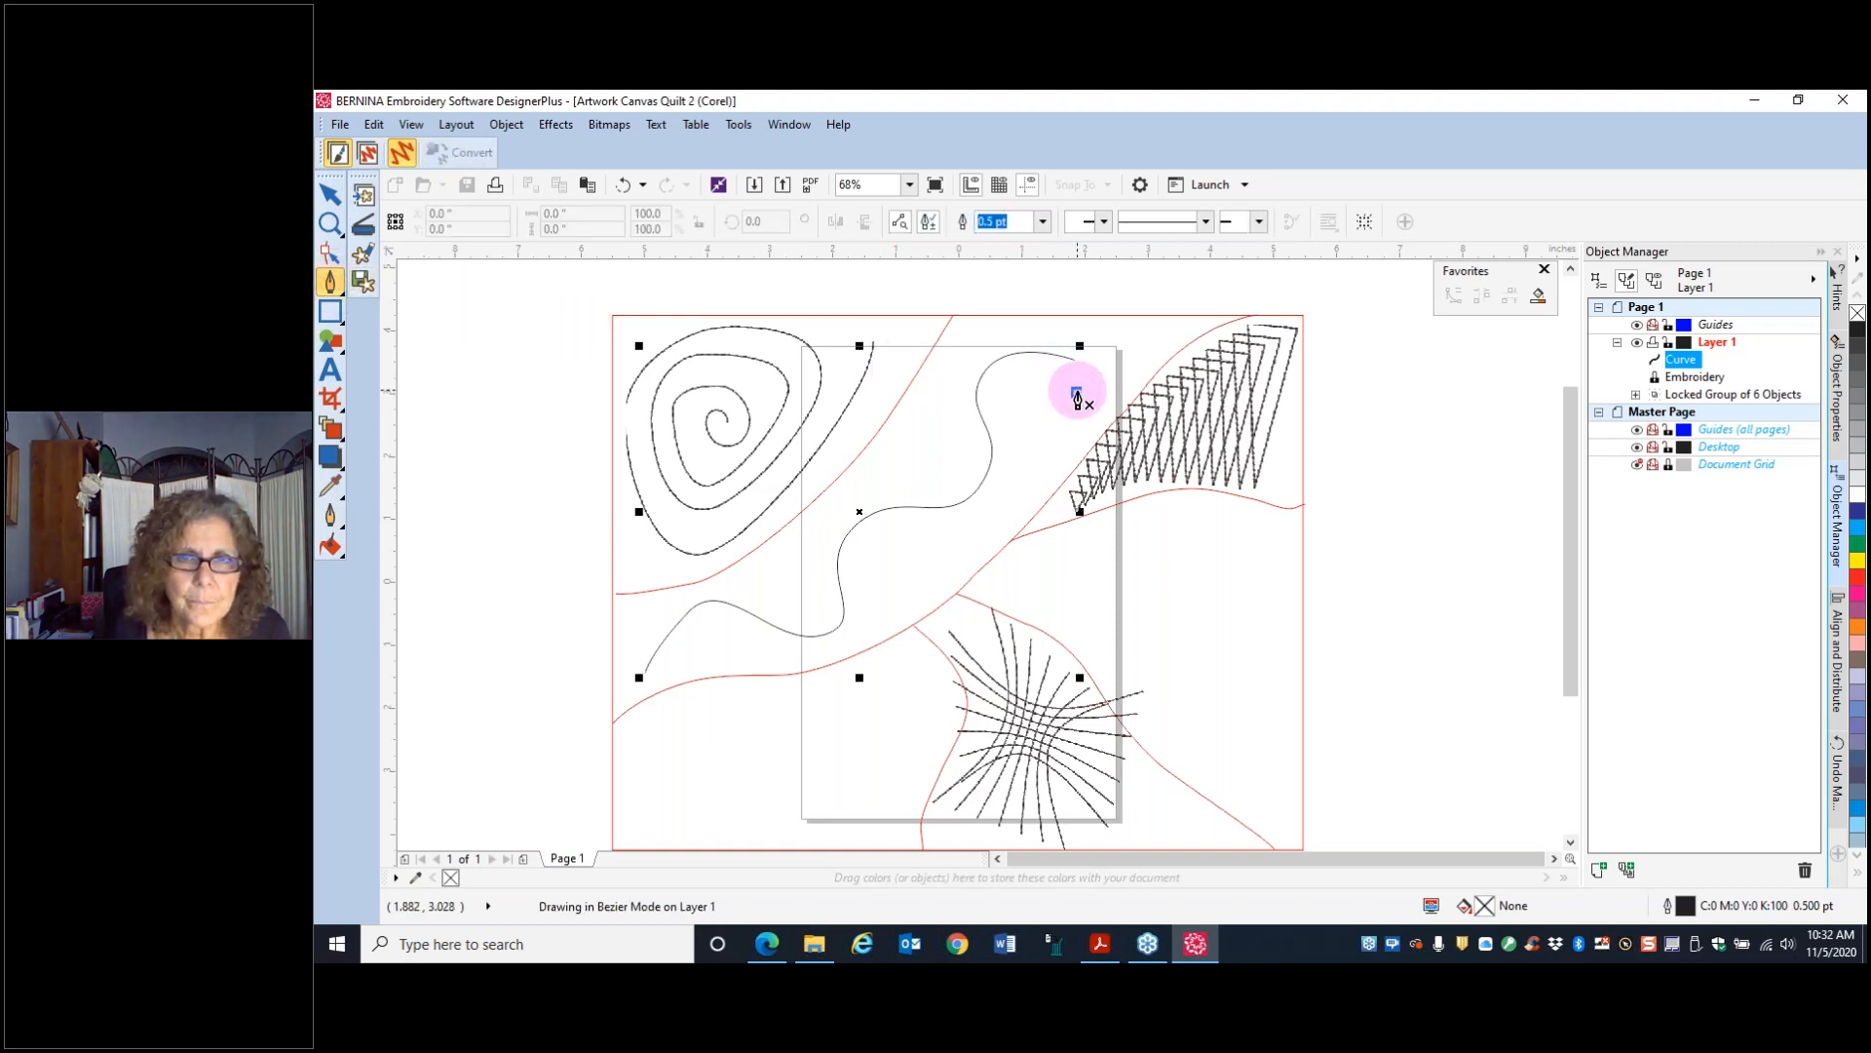
- Draw a second wavy Bezier curve about 7.165 by 4.302 inches, weaving across the first from its upper end to its lower end
drag(1077, 392, 663, 651)
click(627, 639)
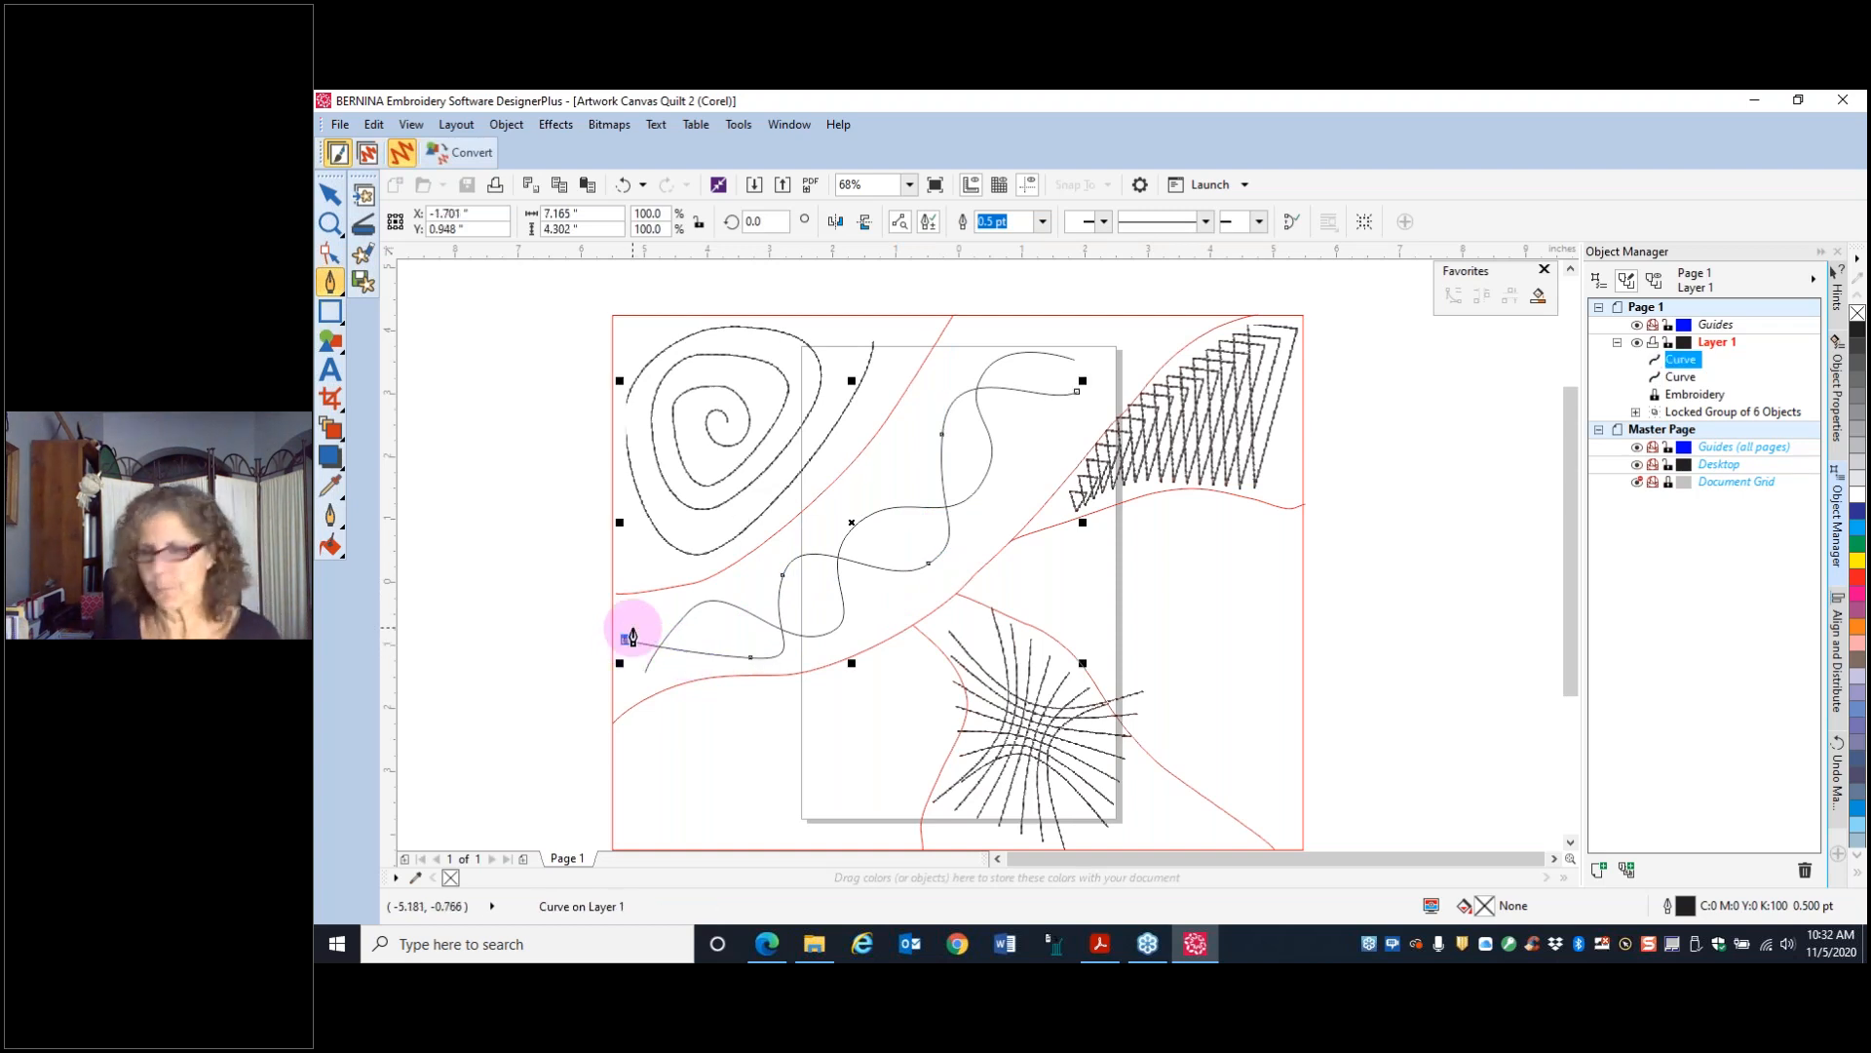
key(space)
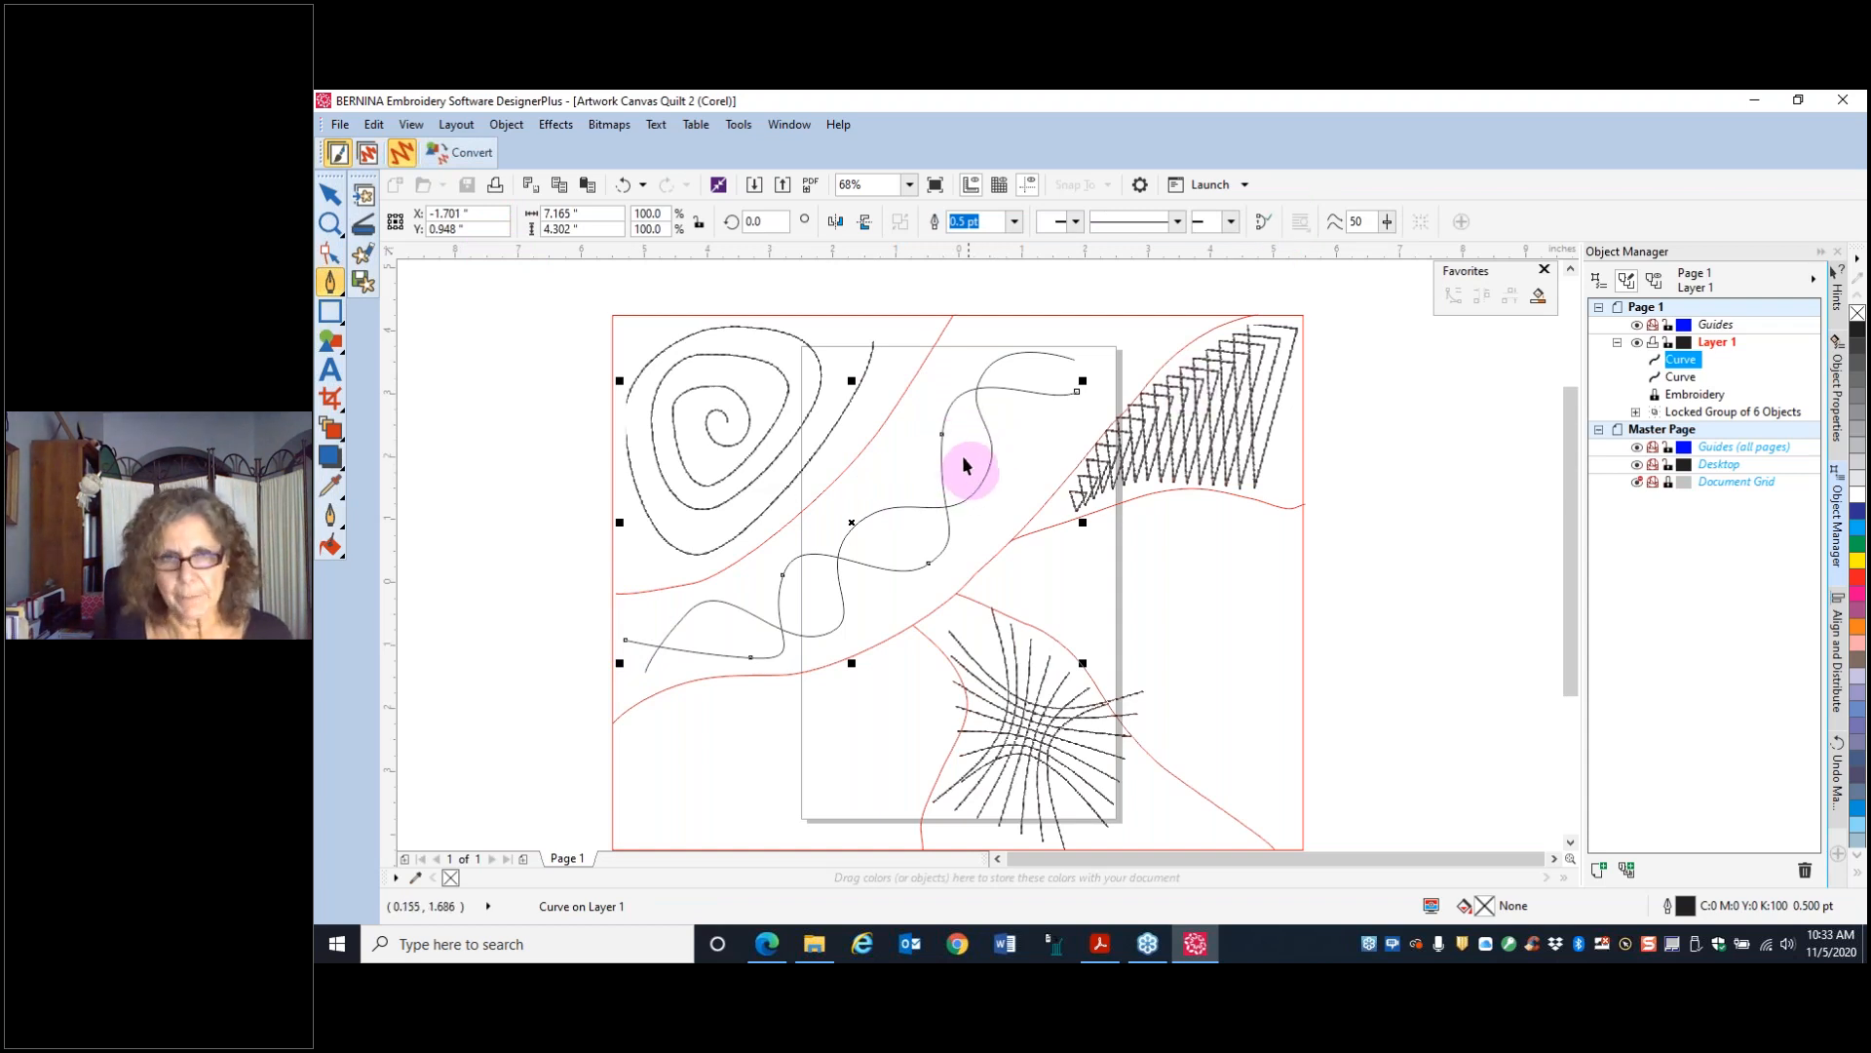
- Reshape the upper bend of the second curve by moving its node outward and tilting its control handle
click(330, 254)
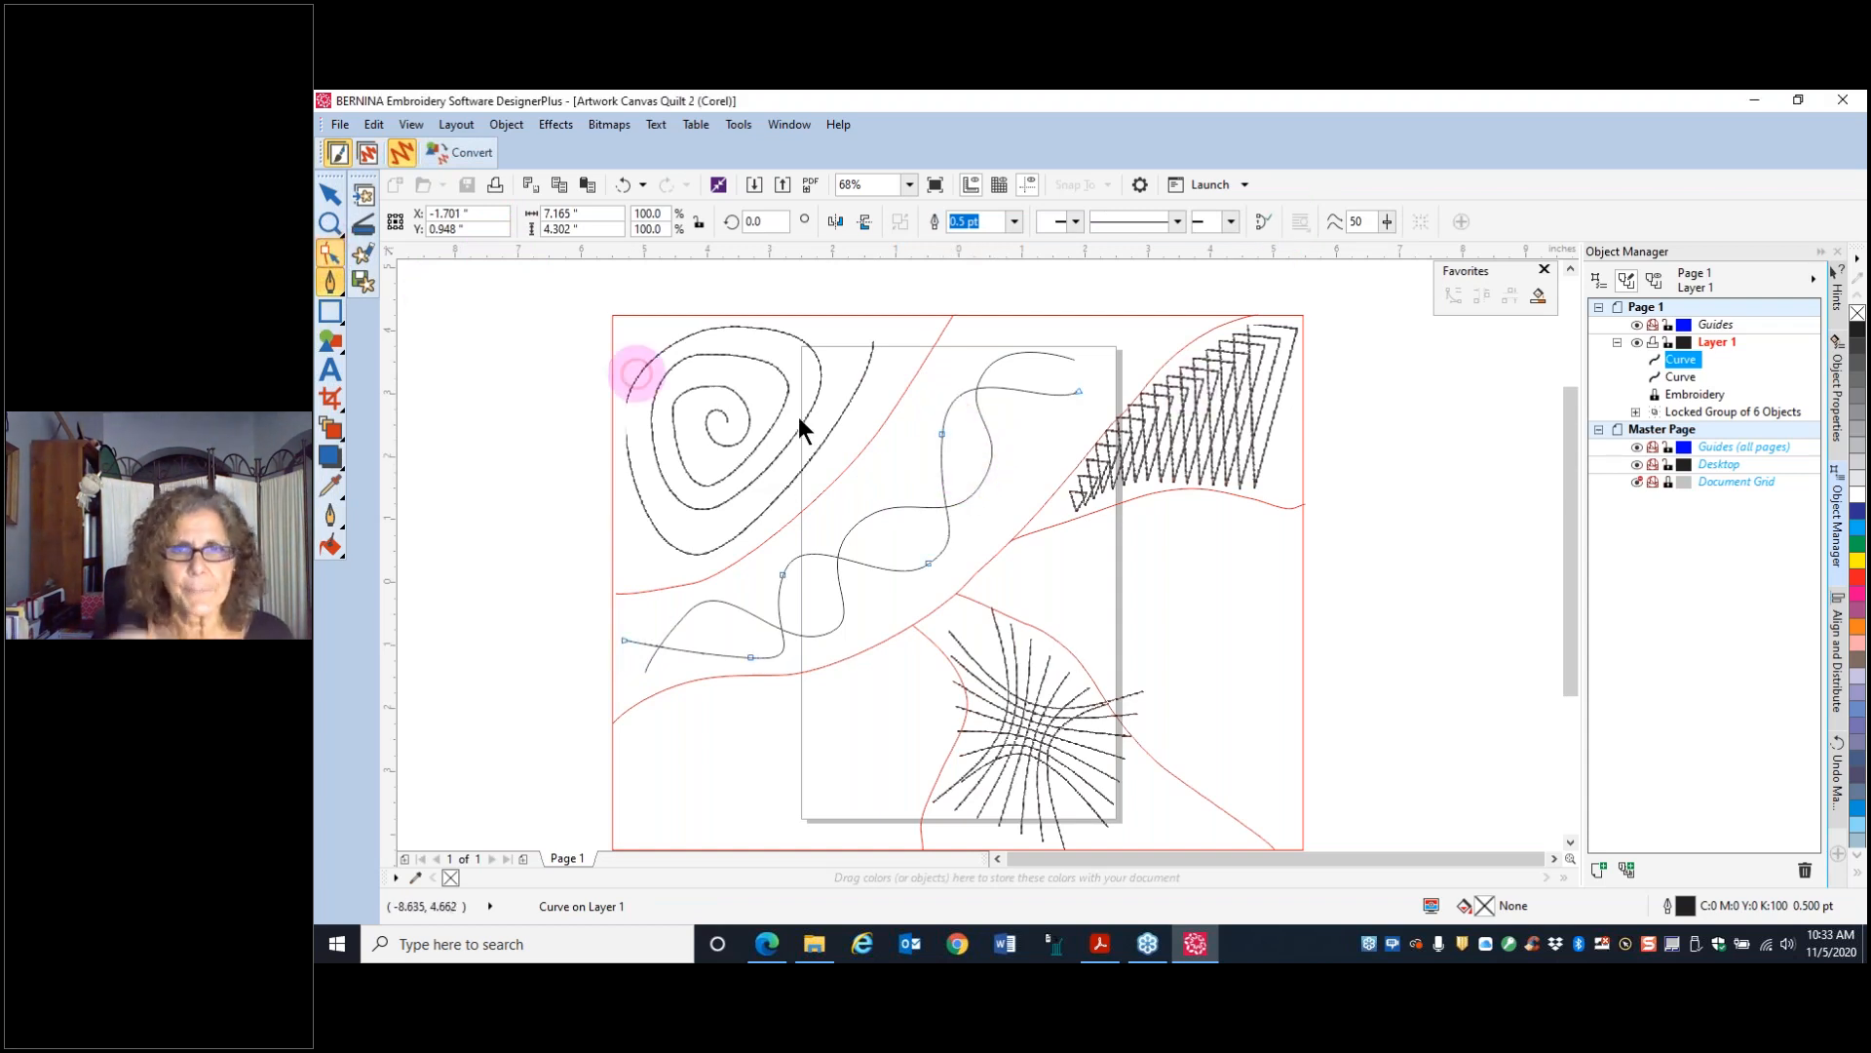
click(942, 434)
drag(933, 441, 918, 439)
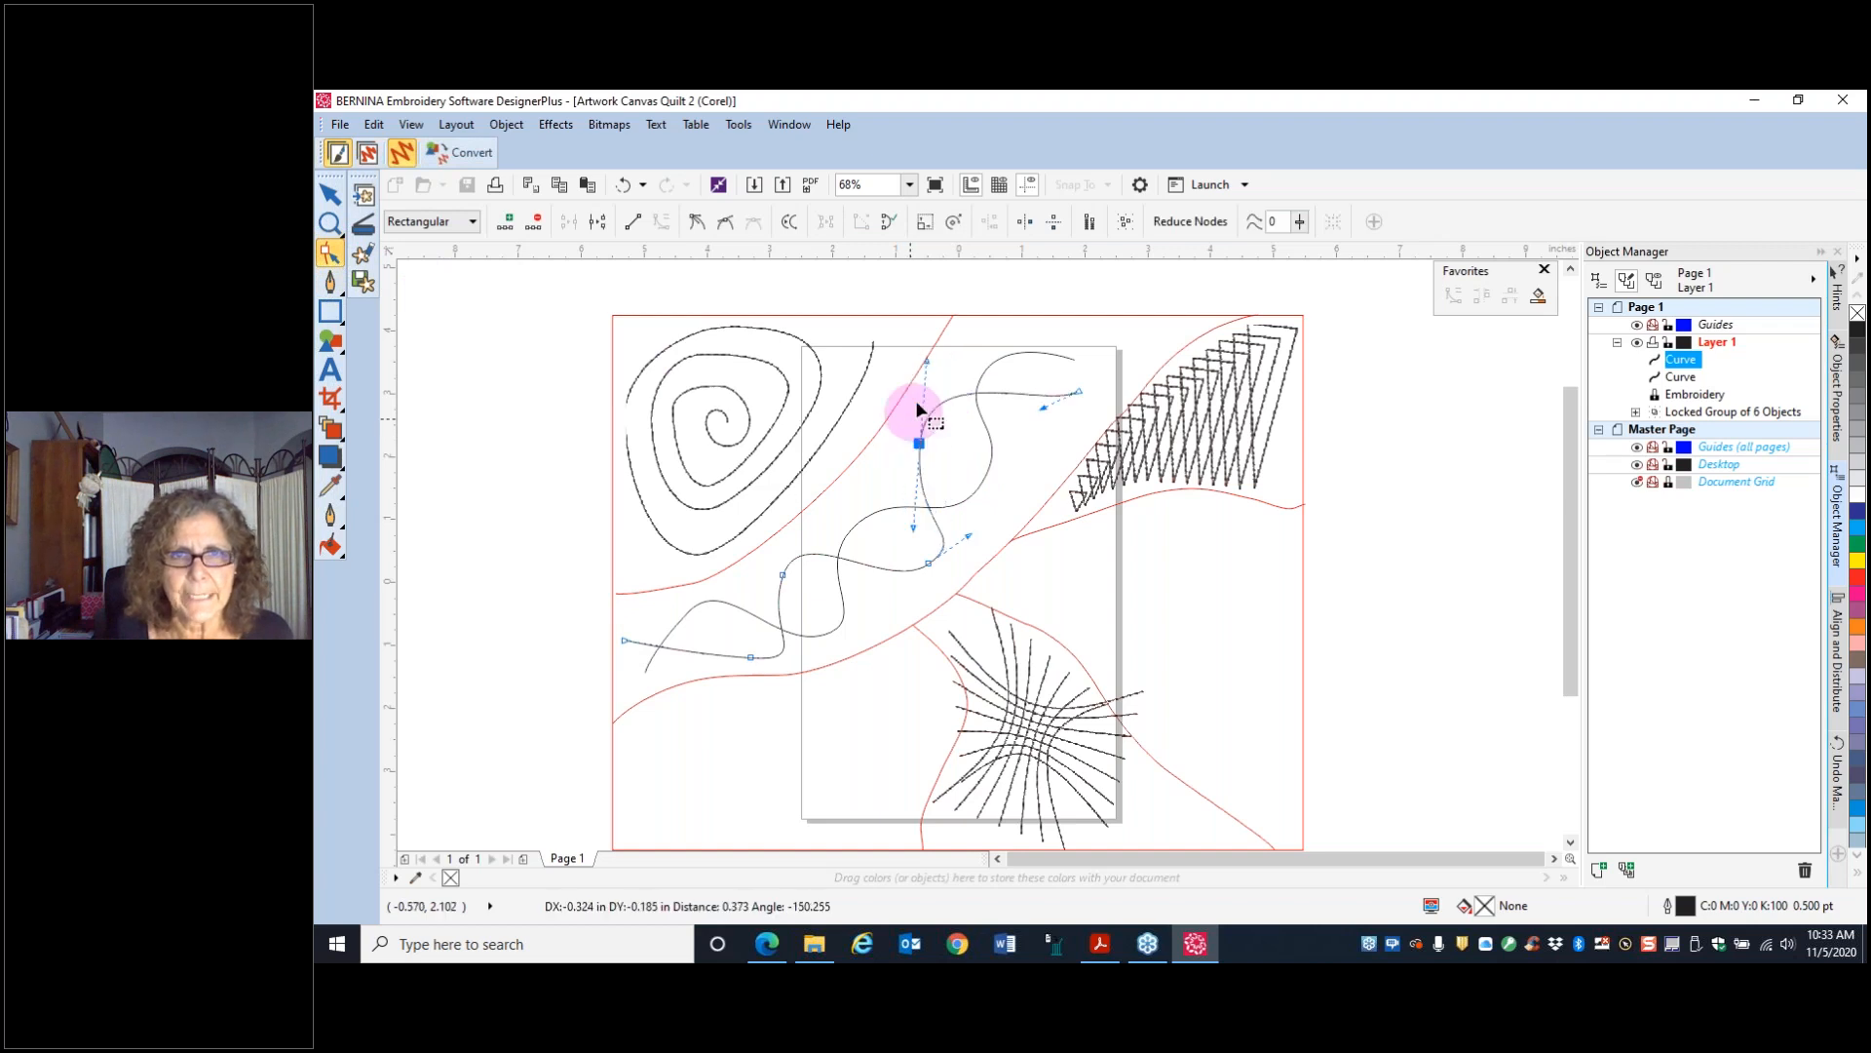
drag(931, 364, 961, 368)
drag(918, 444, 912, 431)
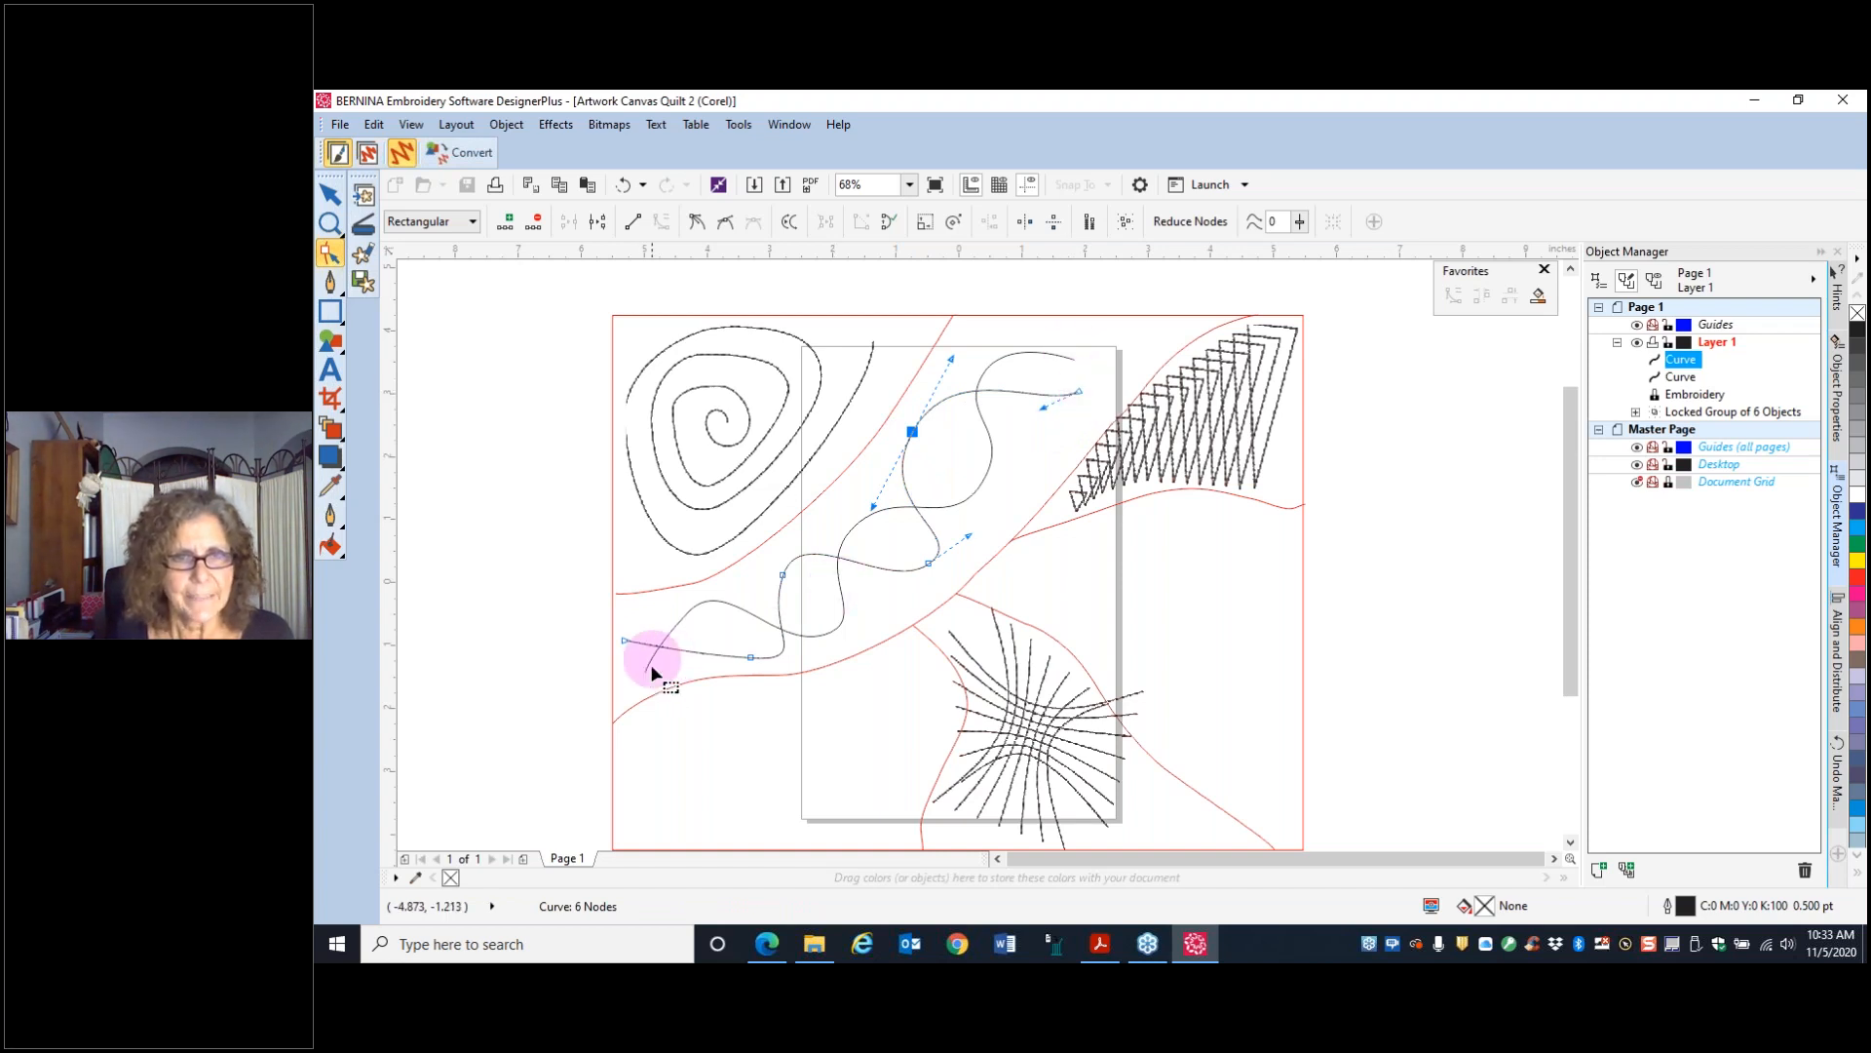
- Adjust the second curve's lower nodes and handles so its bends mirror those of the first curve
drag(929, 562, 919, 583)
click(783, 575)
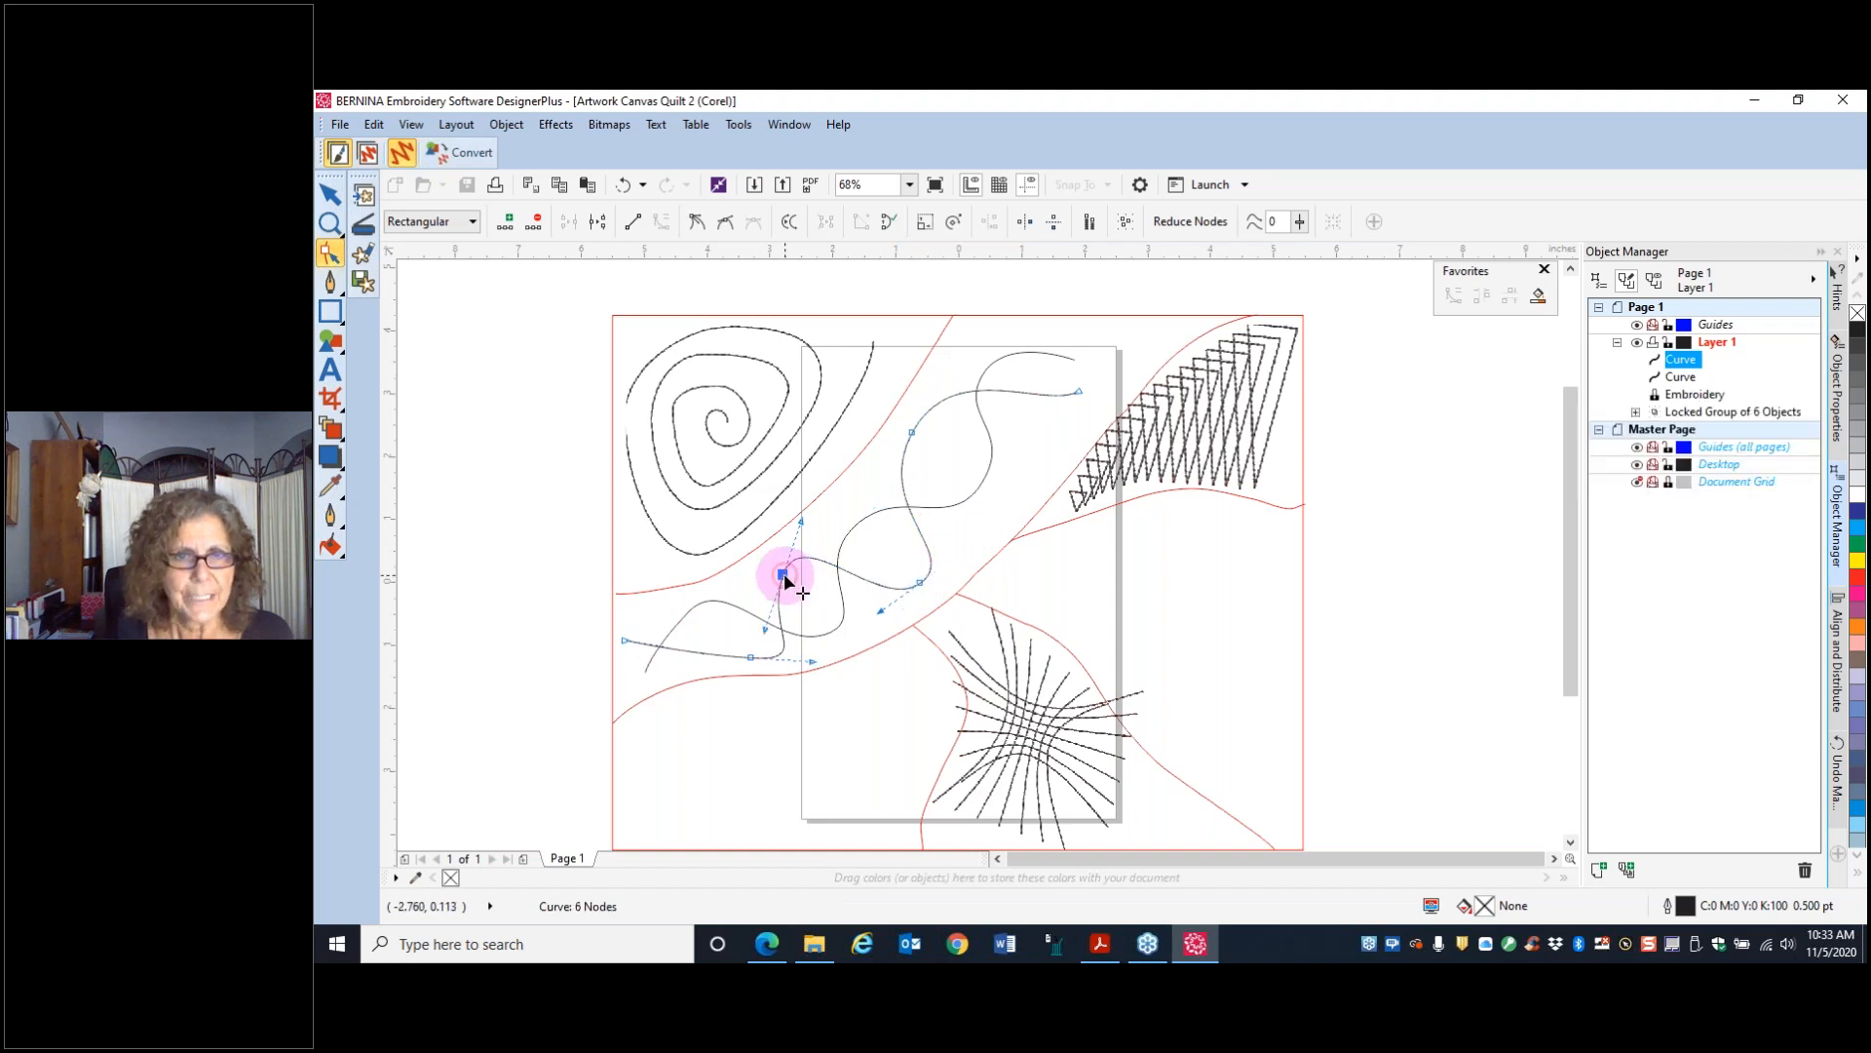
drag(802, 523, 825, 533)
drag(749, 658, 653, 632)
click(330, 193)
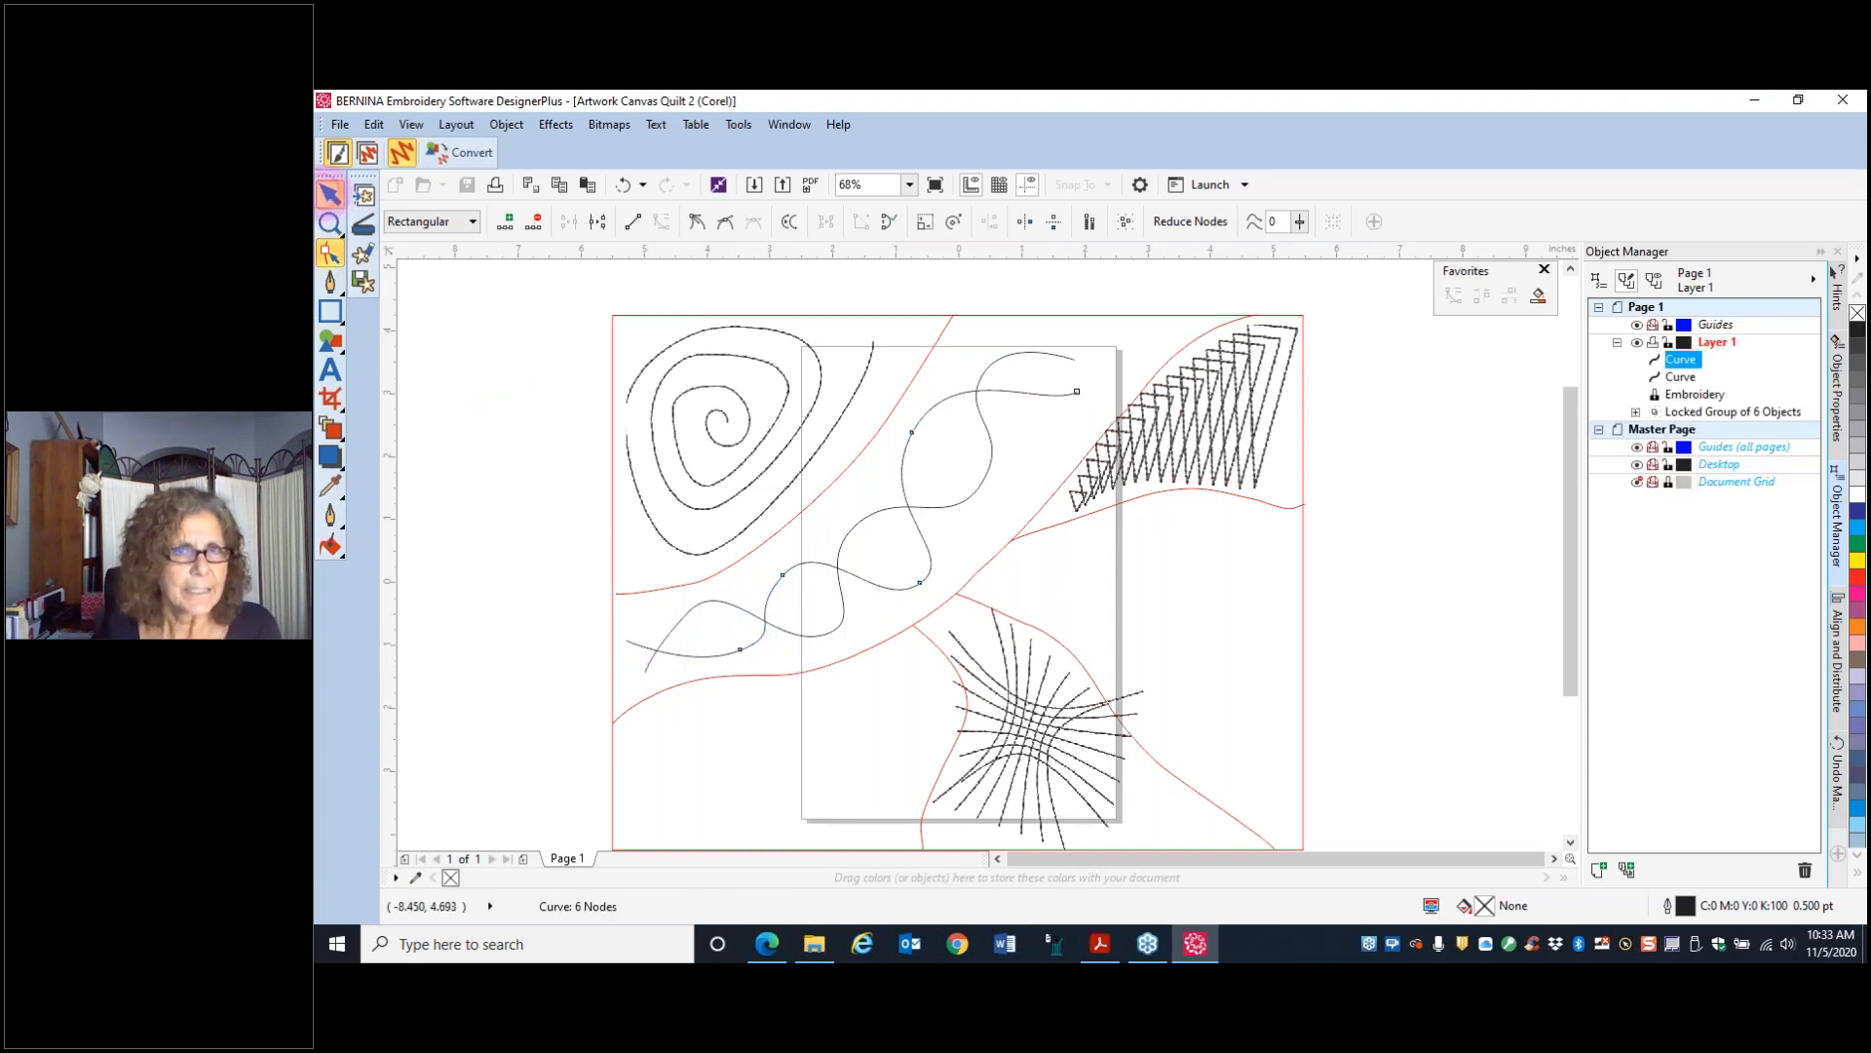
- Blend the two wavy curves with 20 steps and convert the blend group to embroidery
click(332, 434)
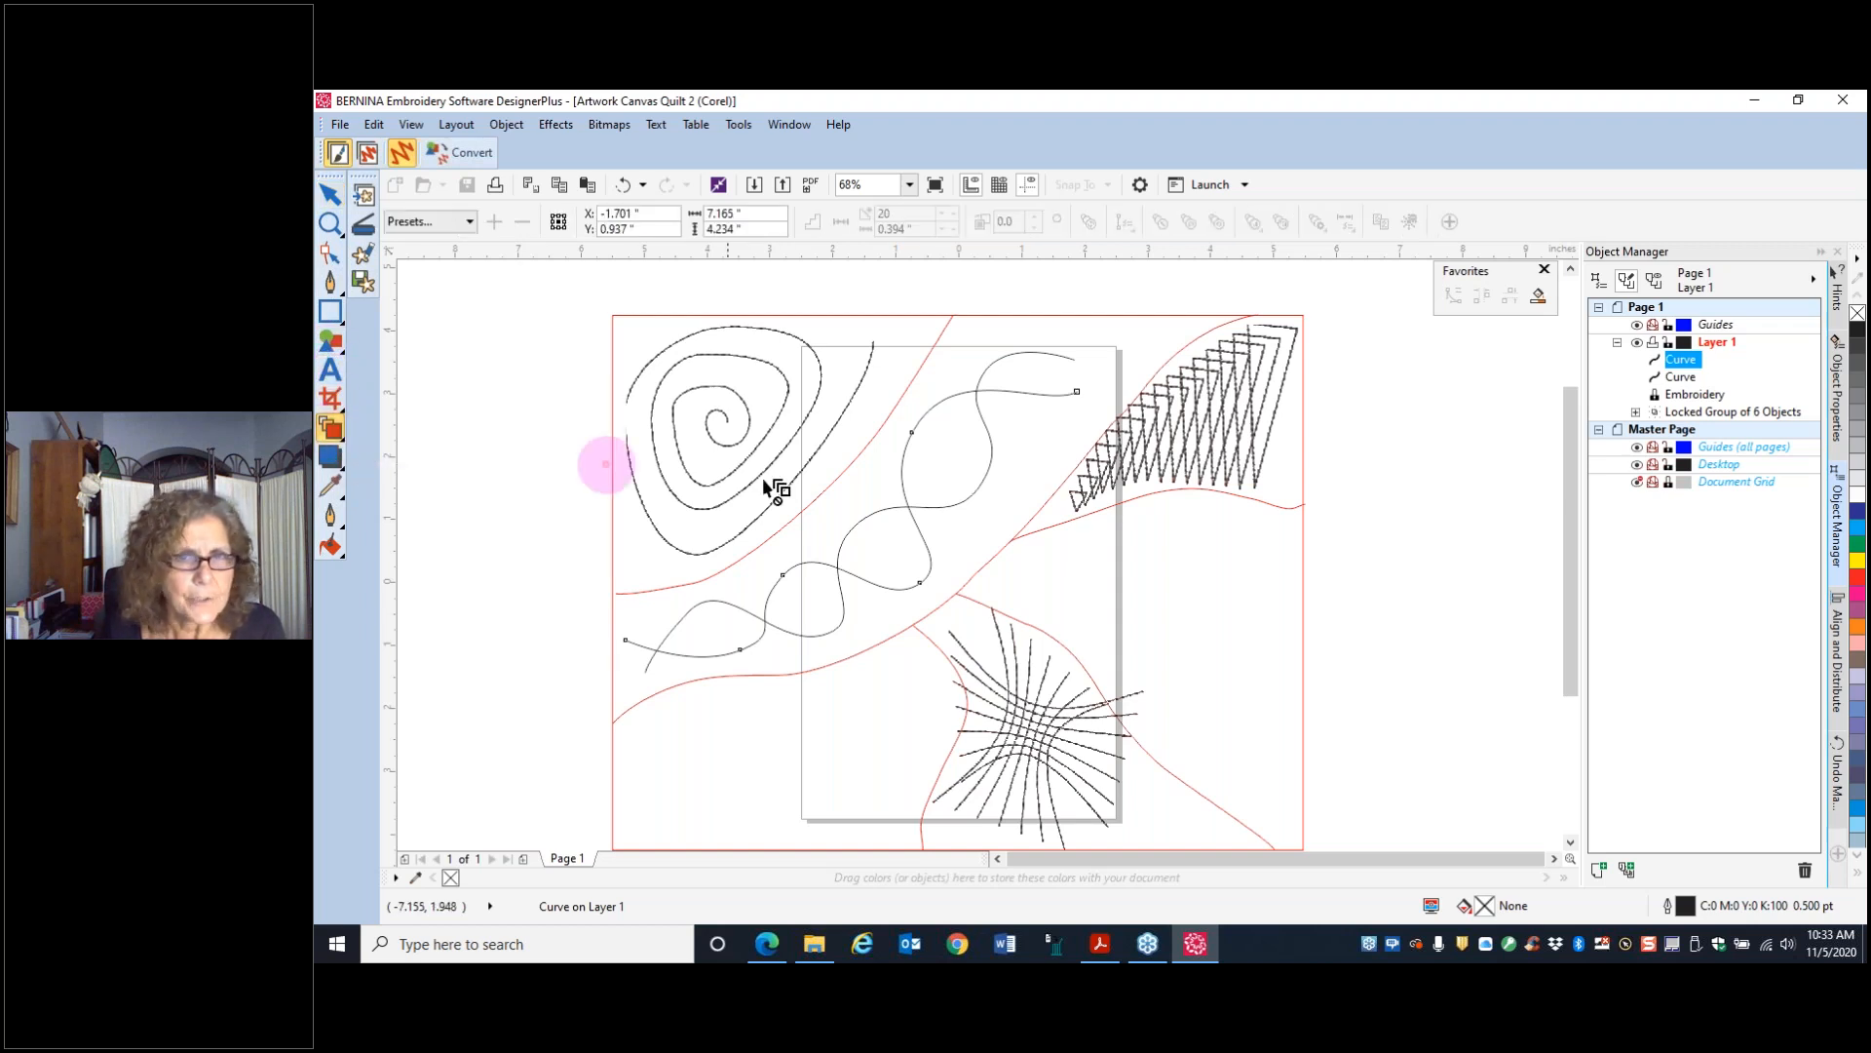
drag(911, 484, 970, 481)
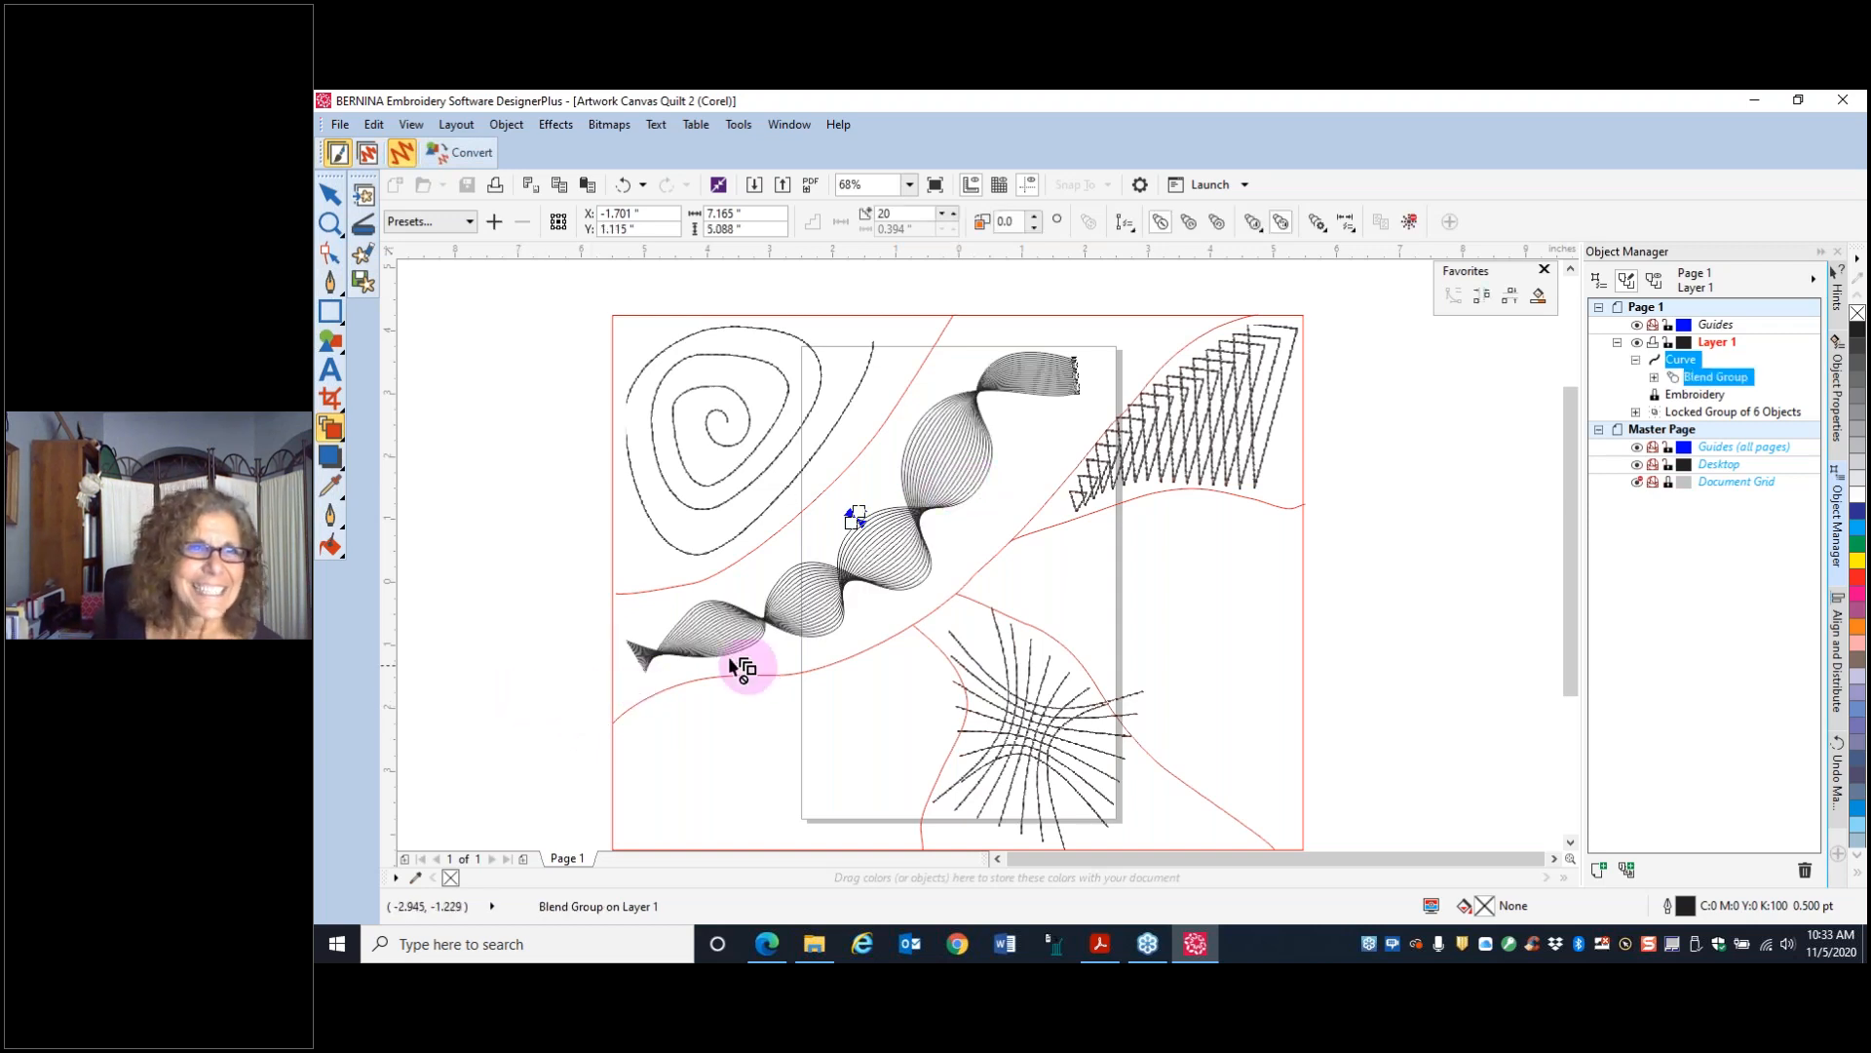
click(335, 195)
click(1727, 388)
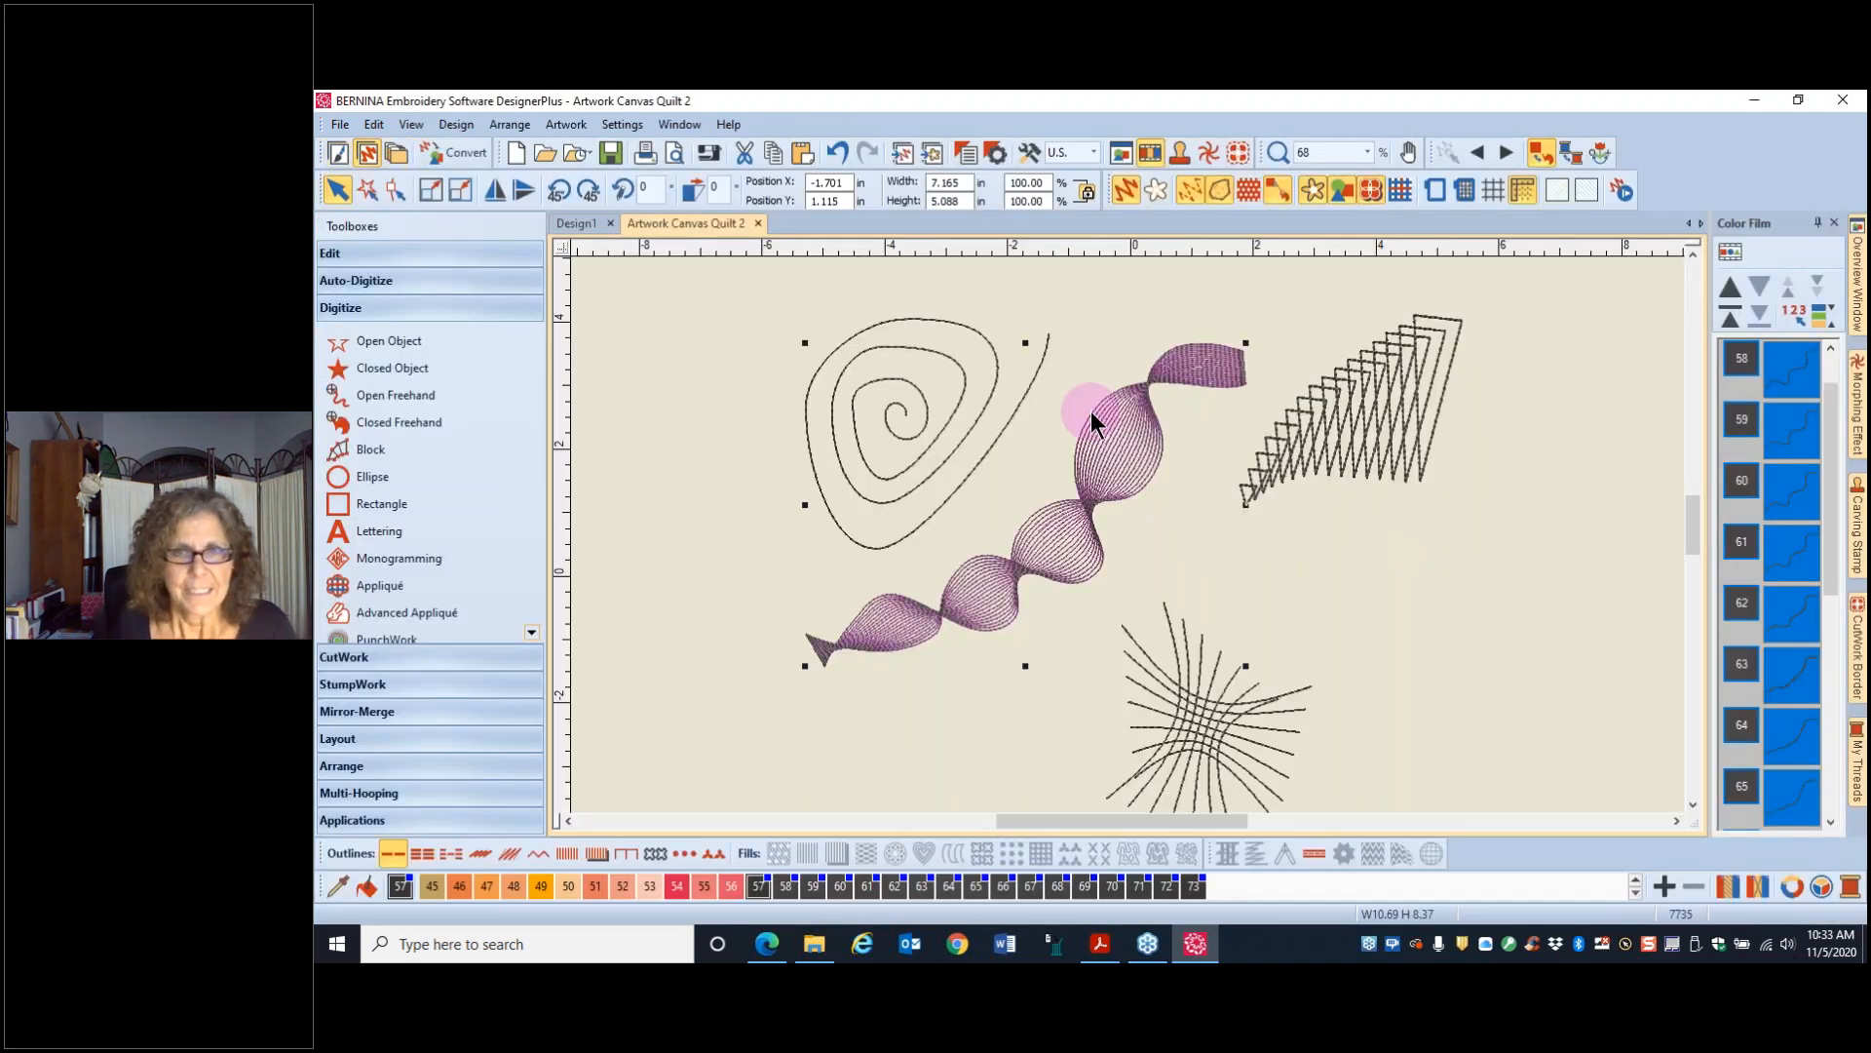
- Thin out the left side of the stitched ribbon by deleting alternate inner lines
scroll(1128, 534, up, 2)
scroll(1128, 534, up, 3)
scroll(1131, 536, down, 2)
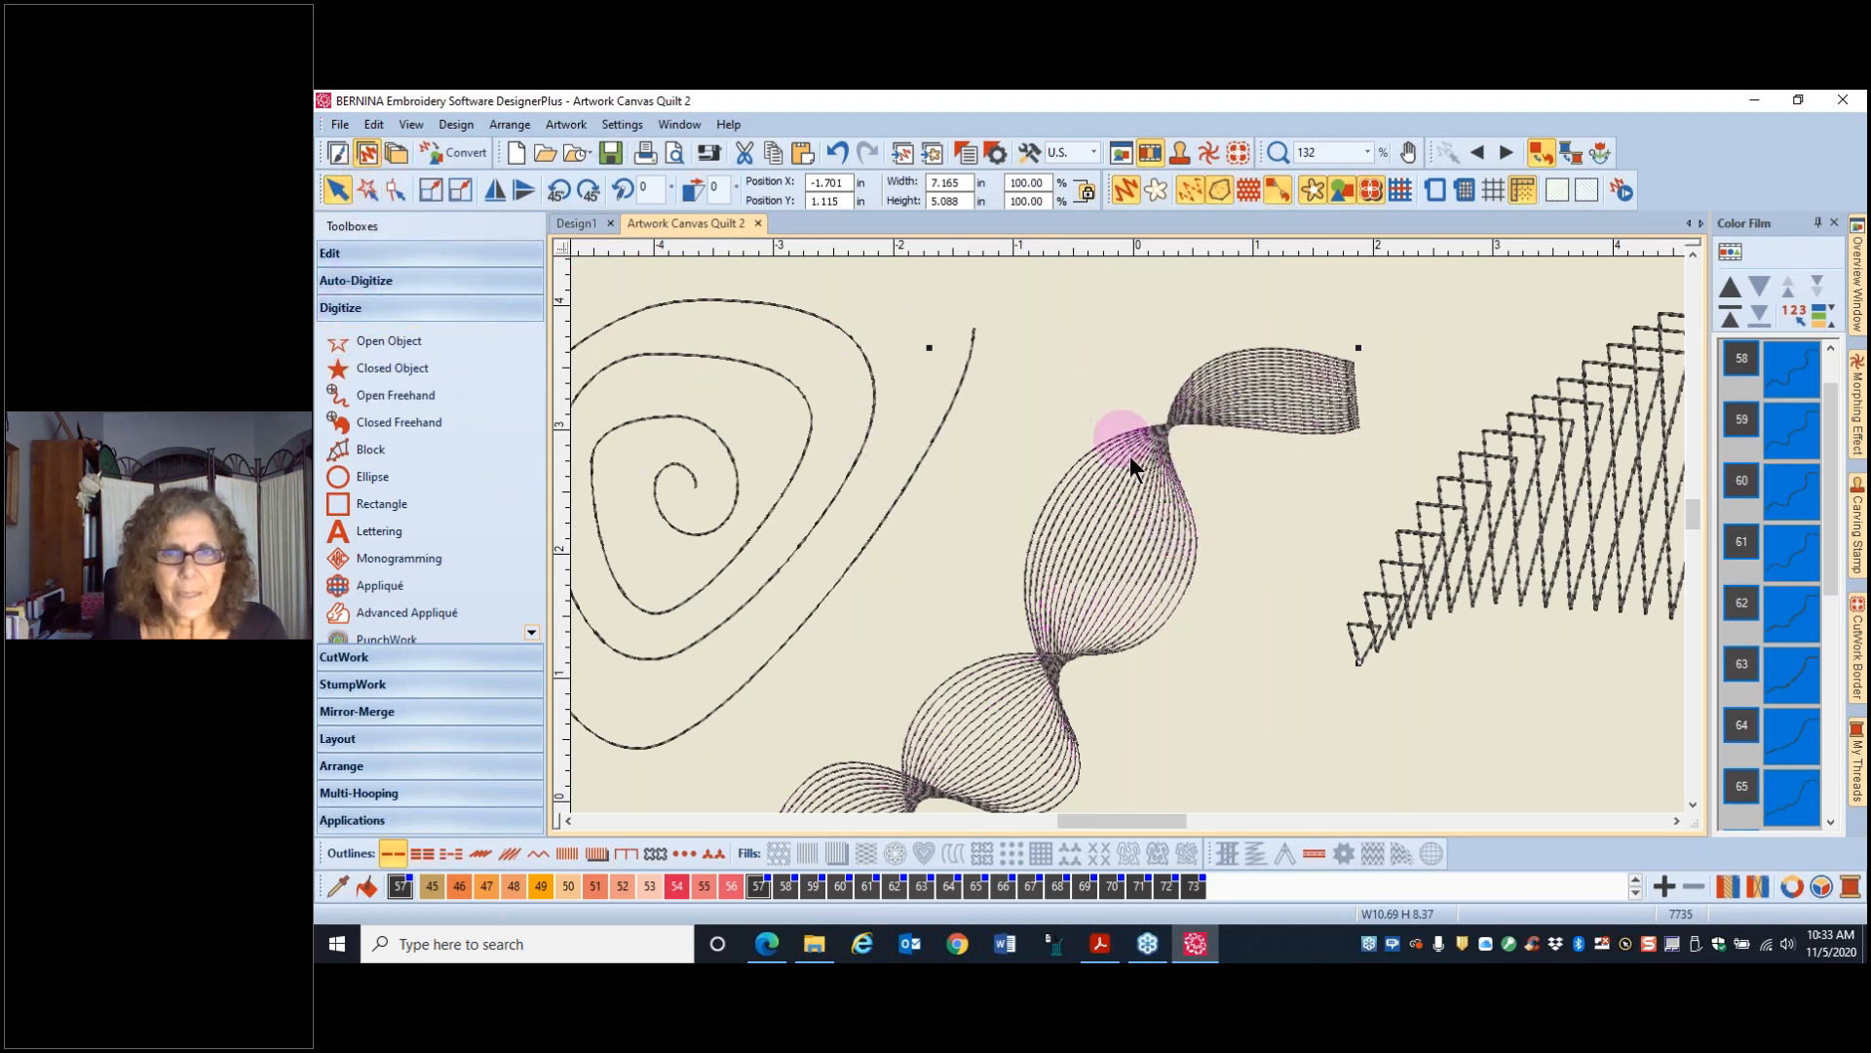
click(1062, 493)
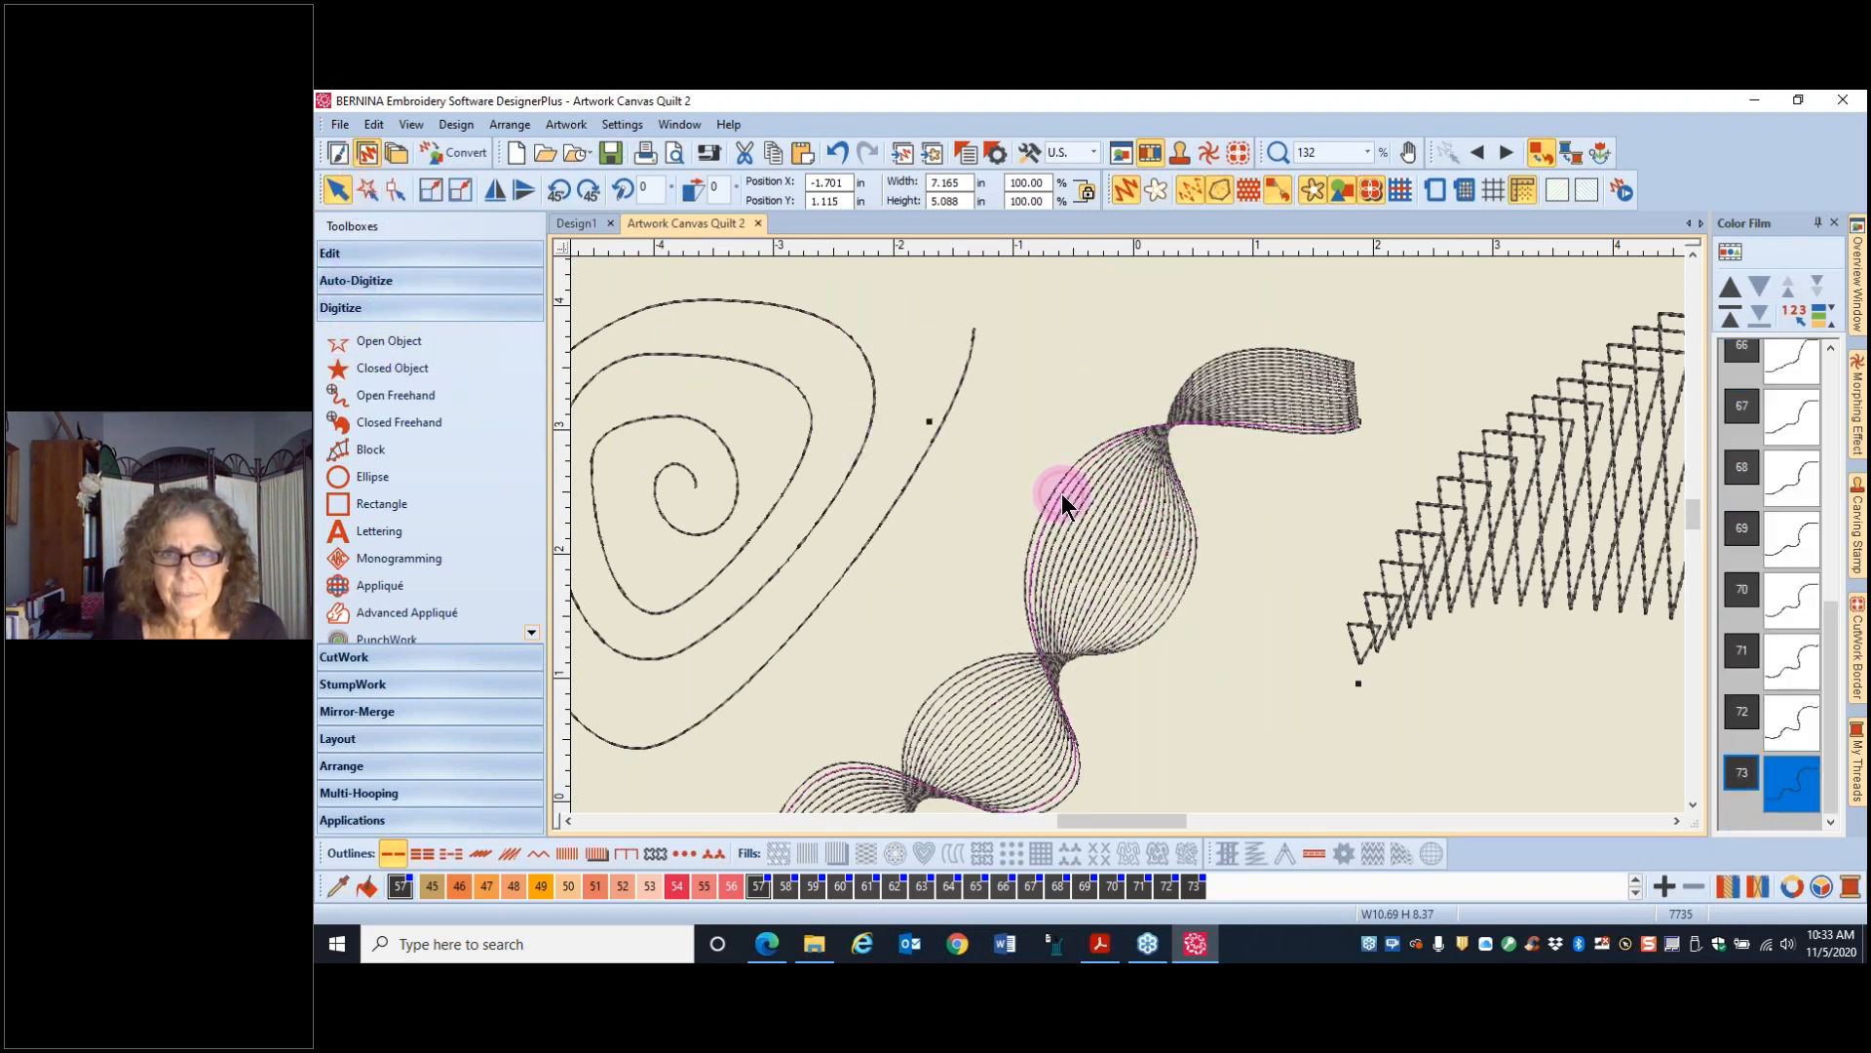
click(1125, 479)
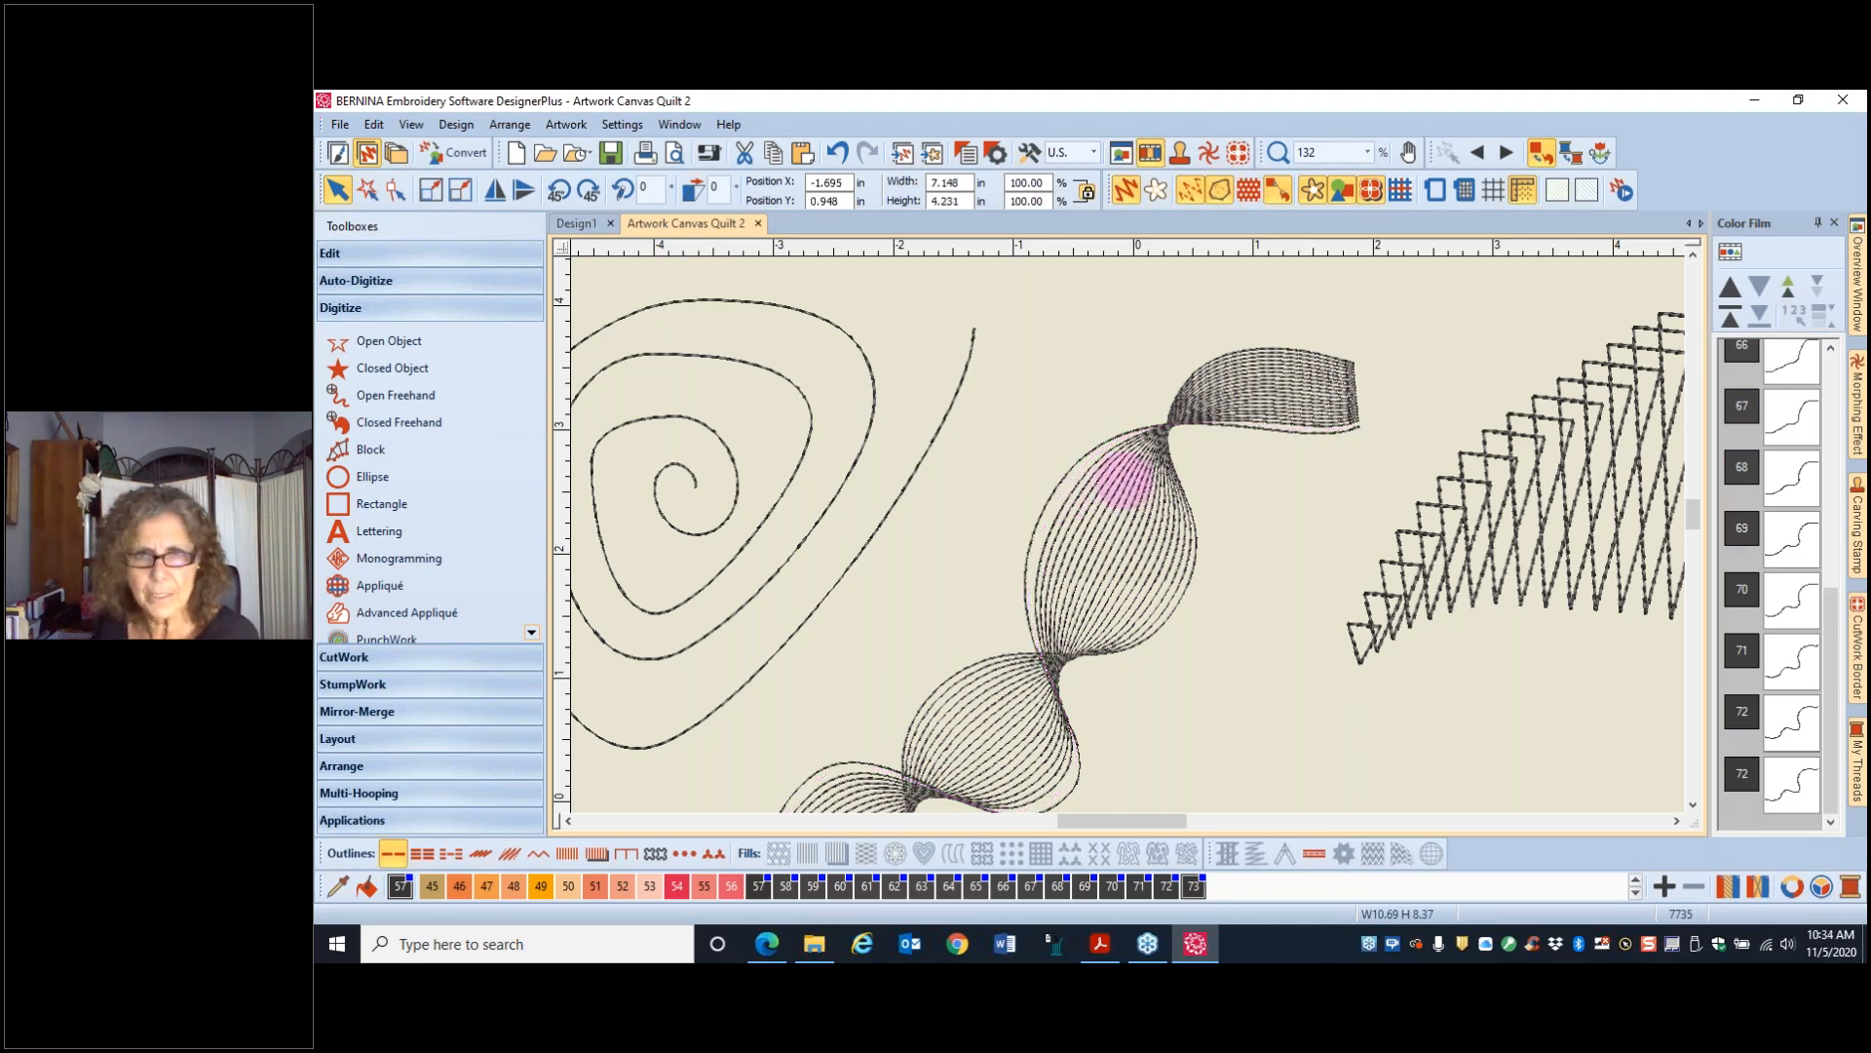
click(1090, 487)
click(1084, 497)
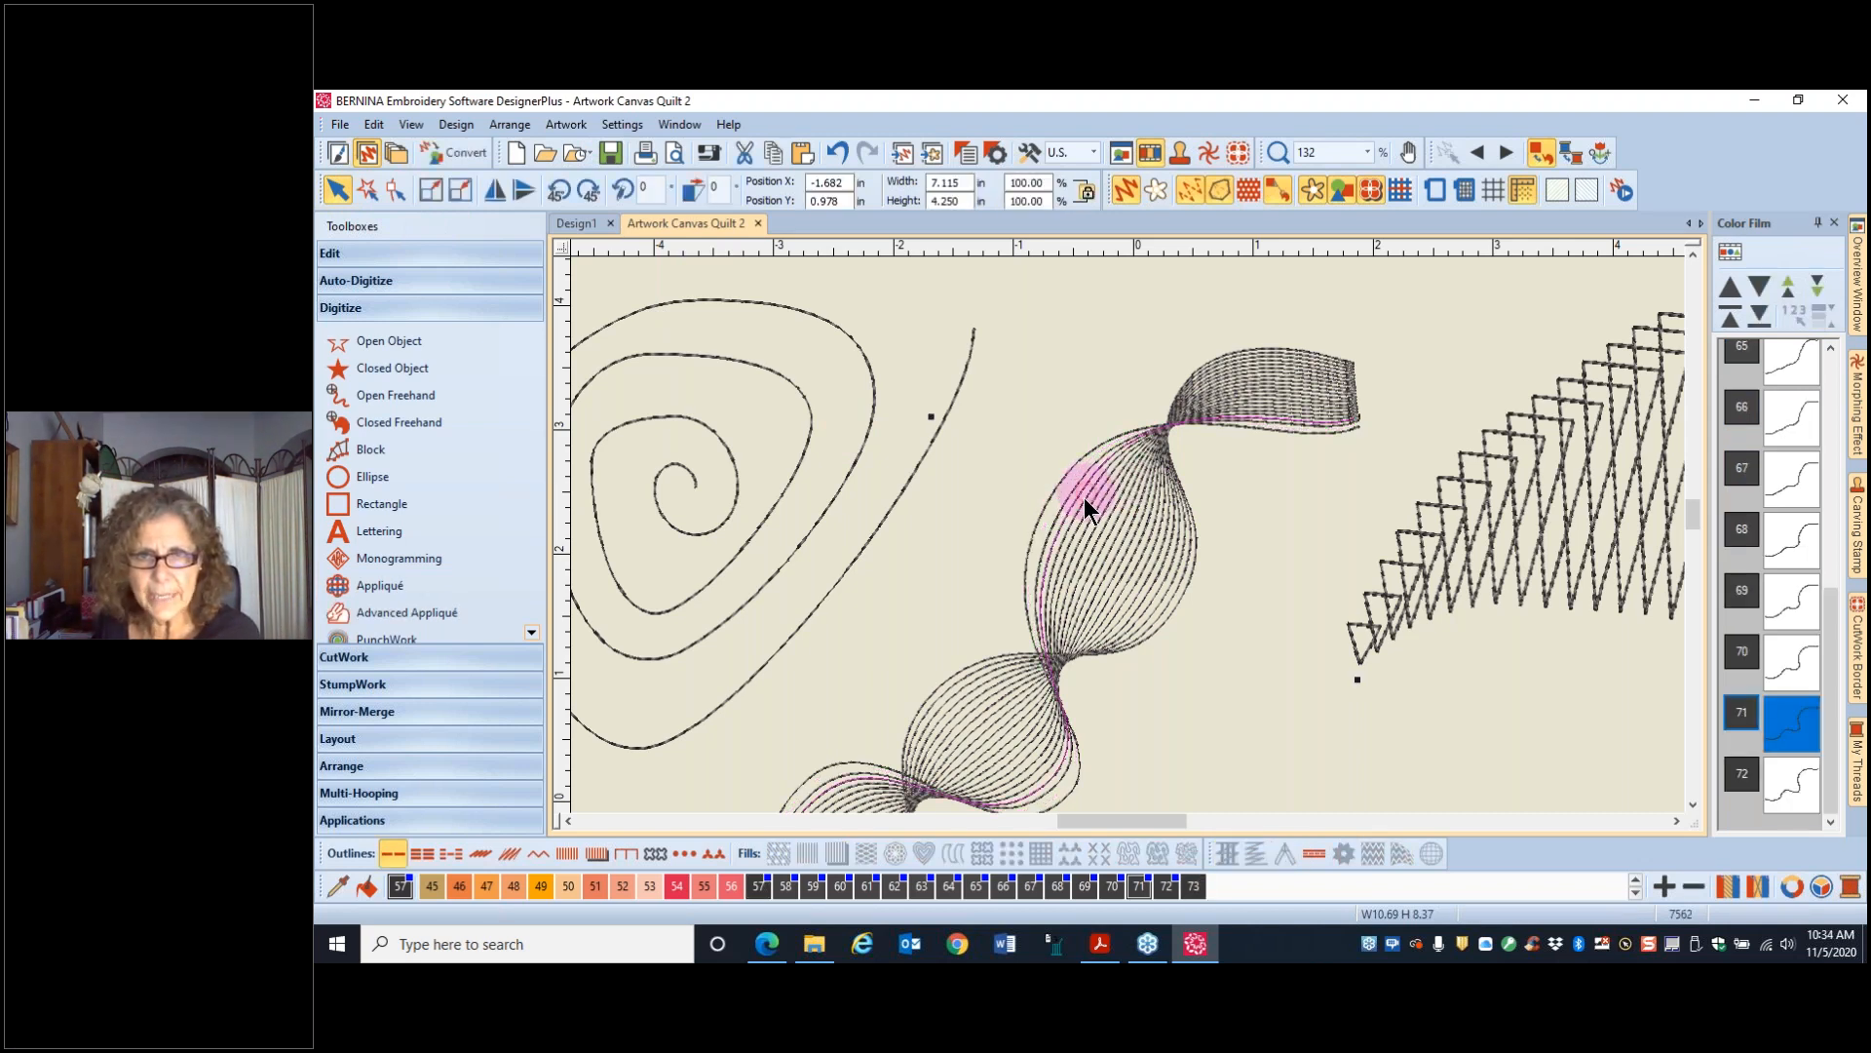
click(1098, 514)
key(Delete)
- Delete alternate lines across the middle and right side of the ribbon's large bulge
click(1133, 532)
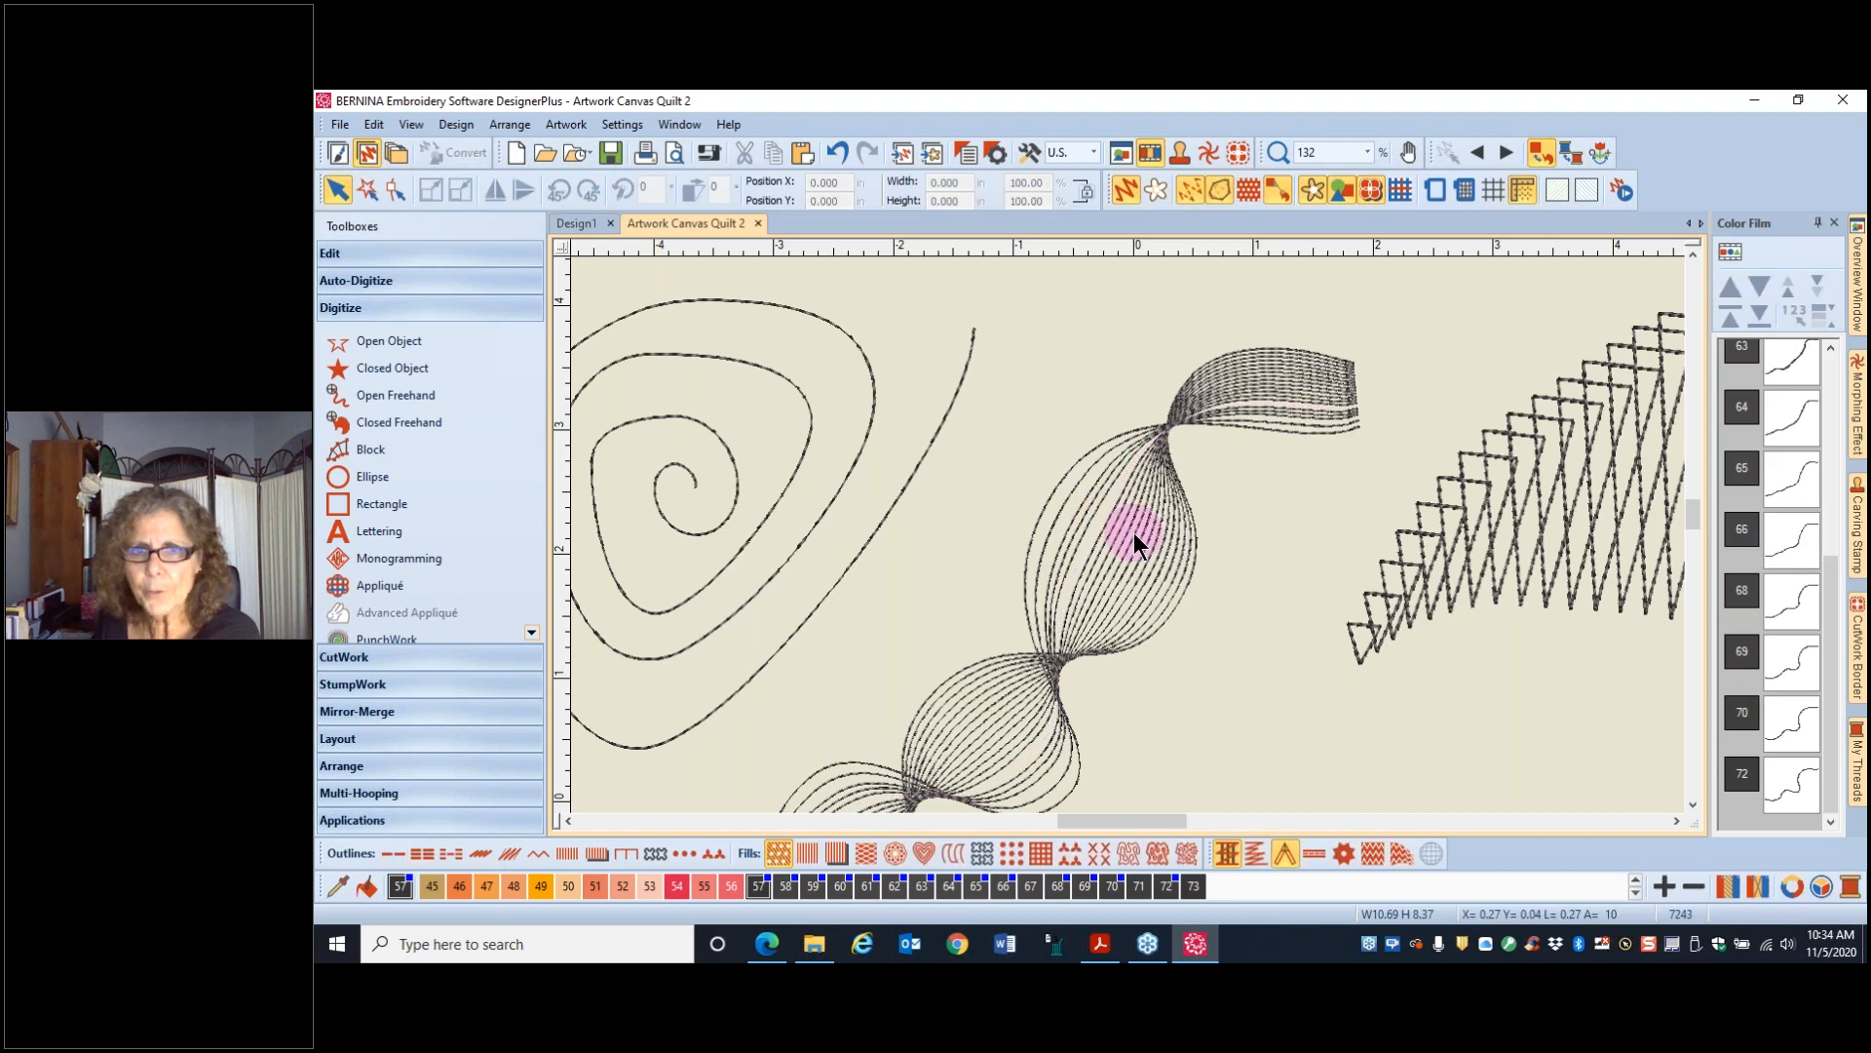
click(1160, 544)
click(1172, 559)
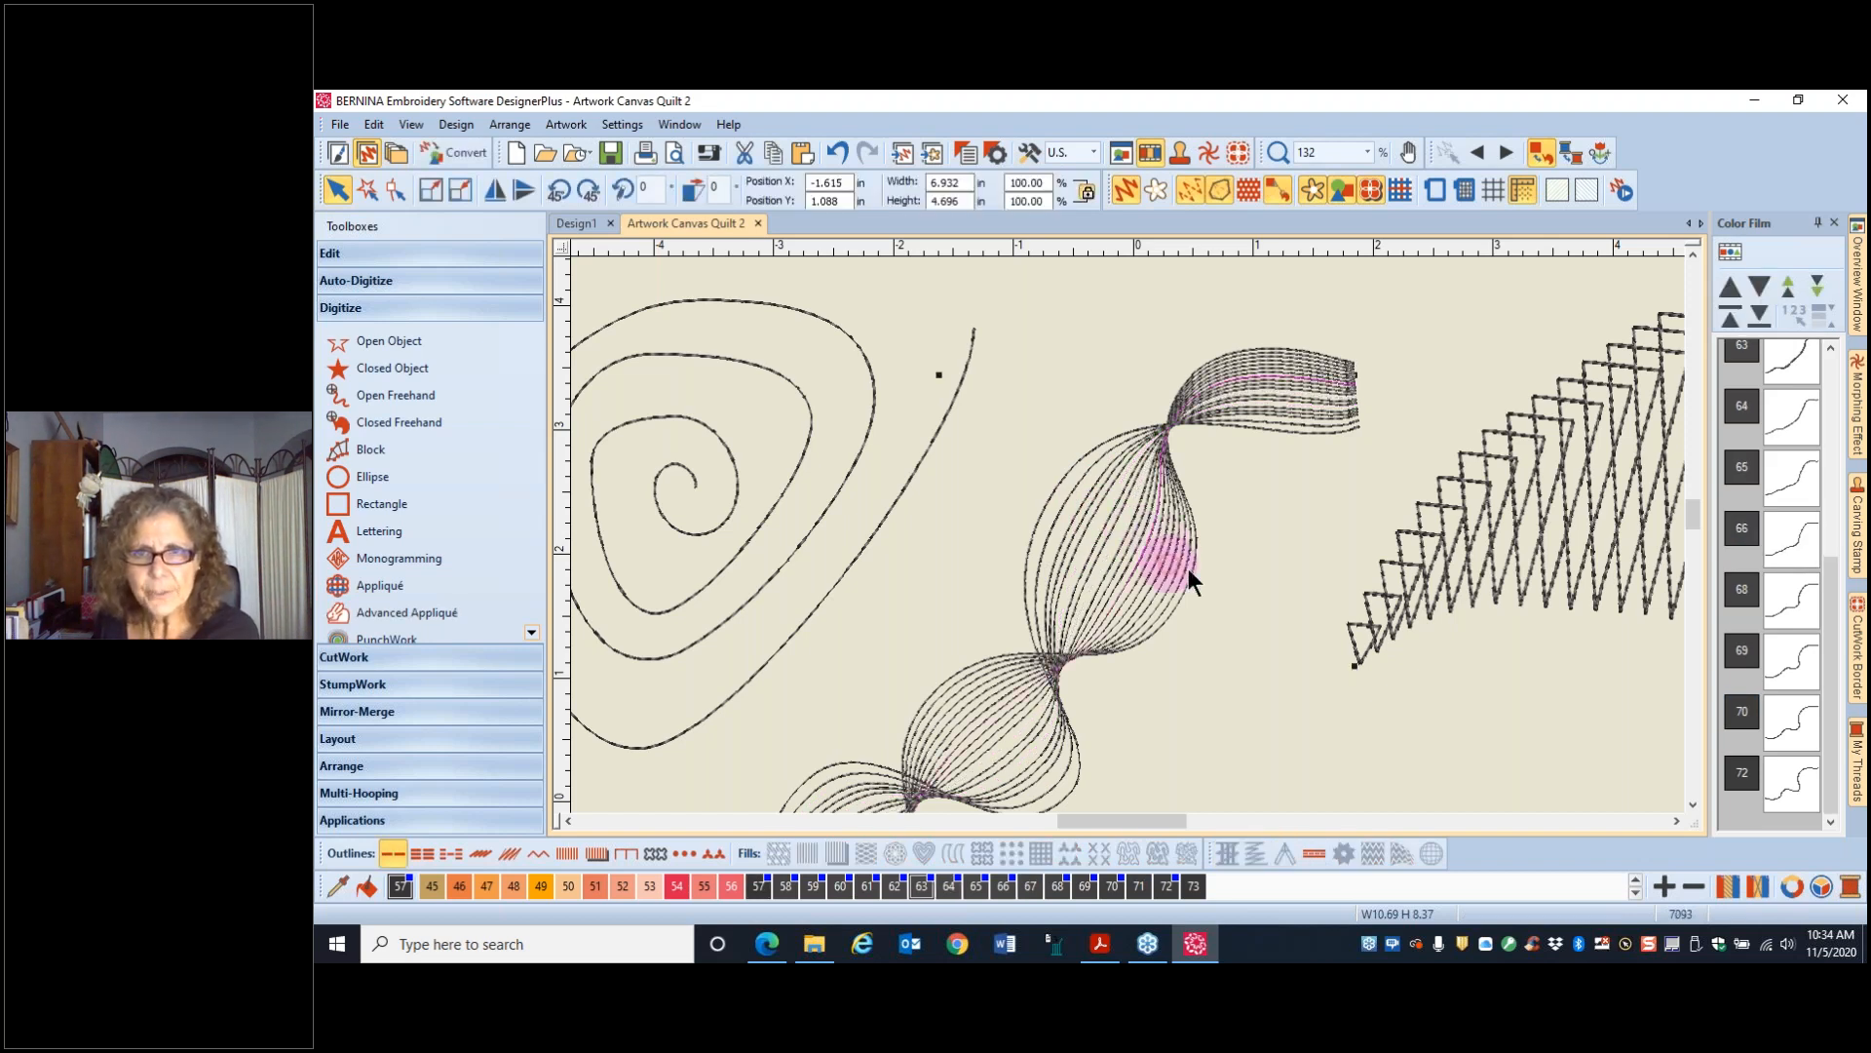
click(1165, 569)
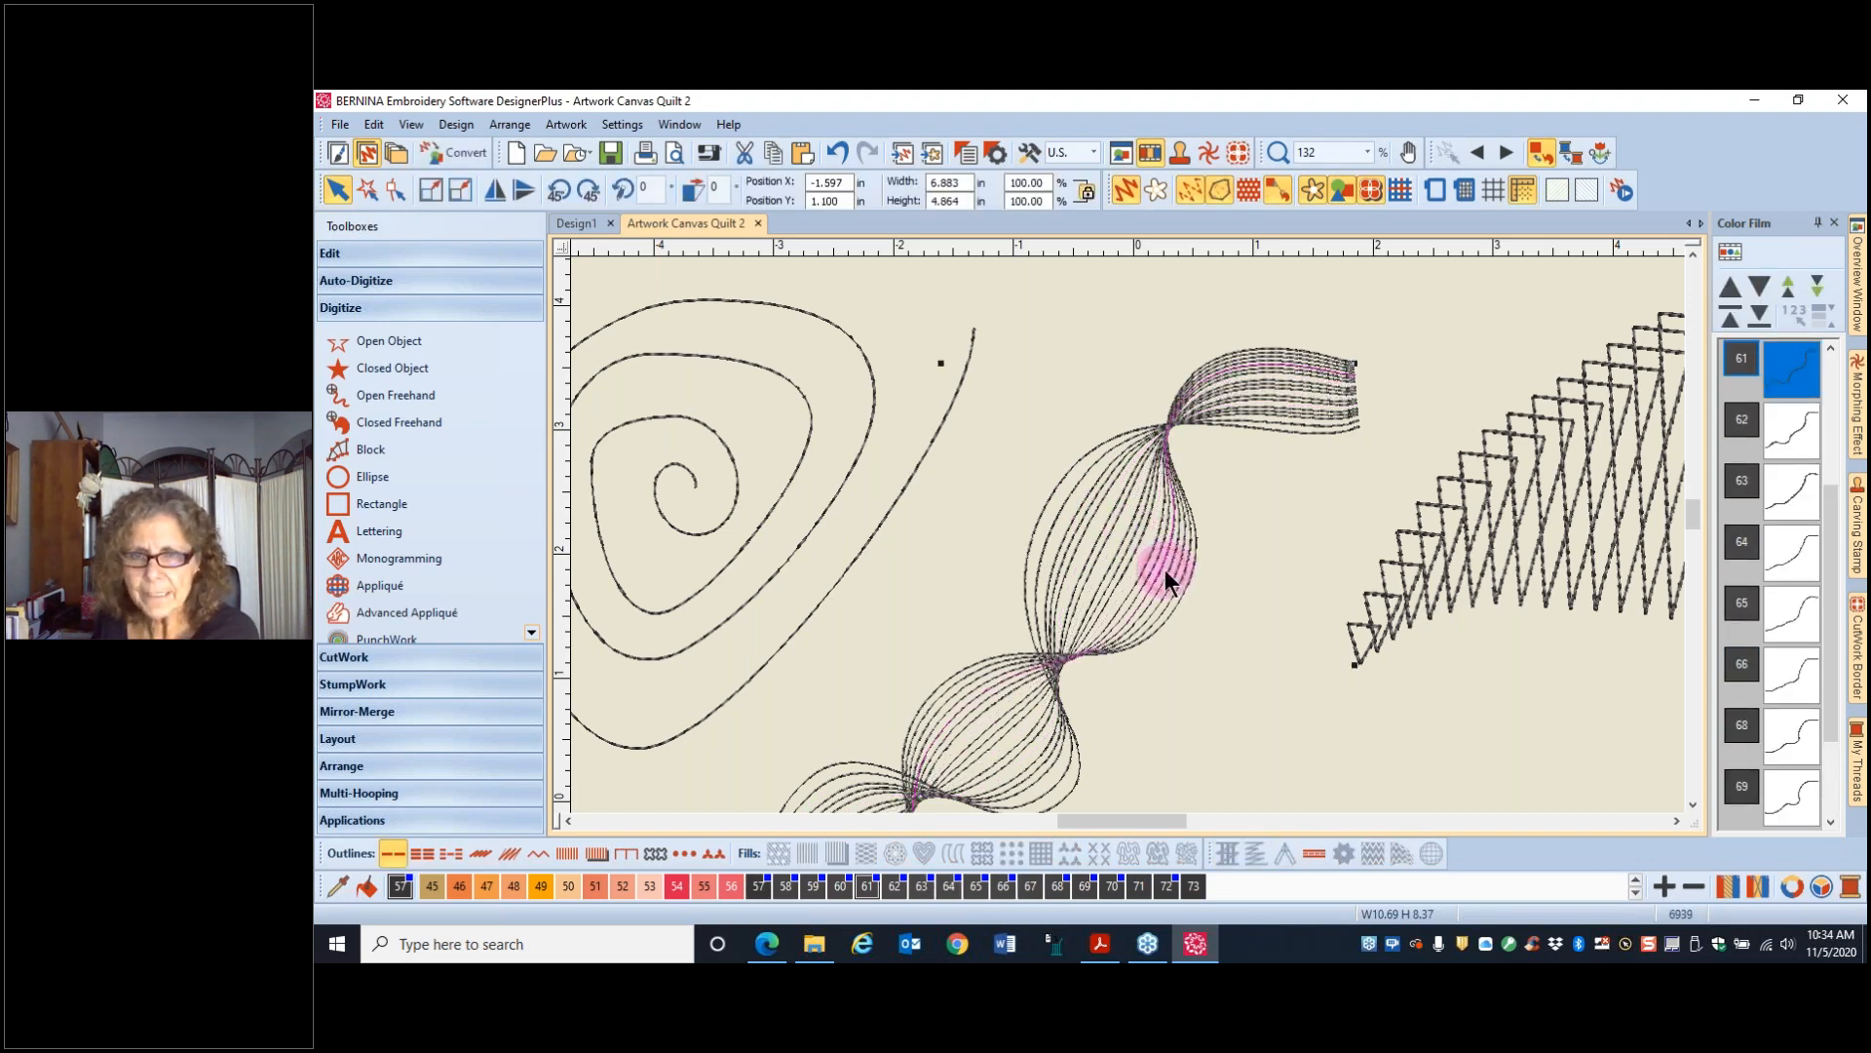
click(1066, 585)
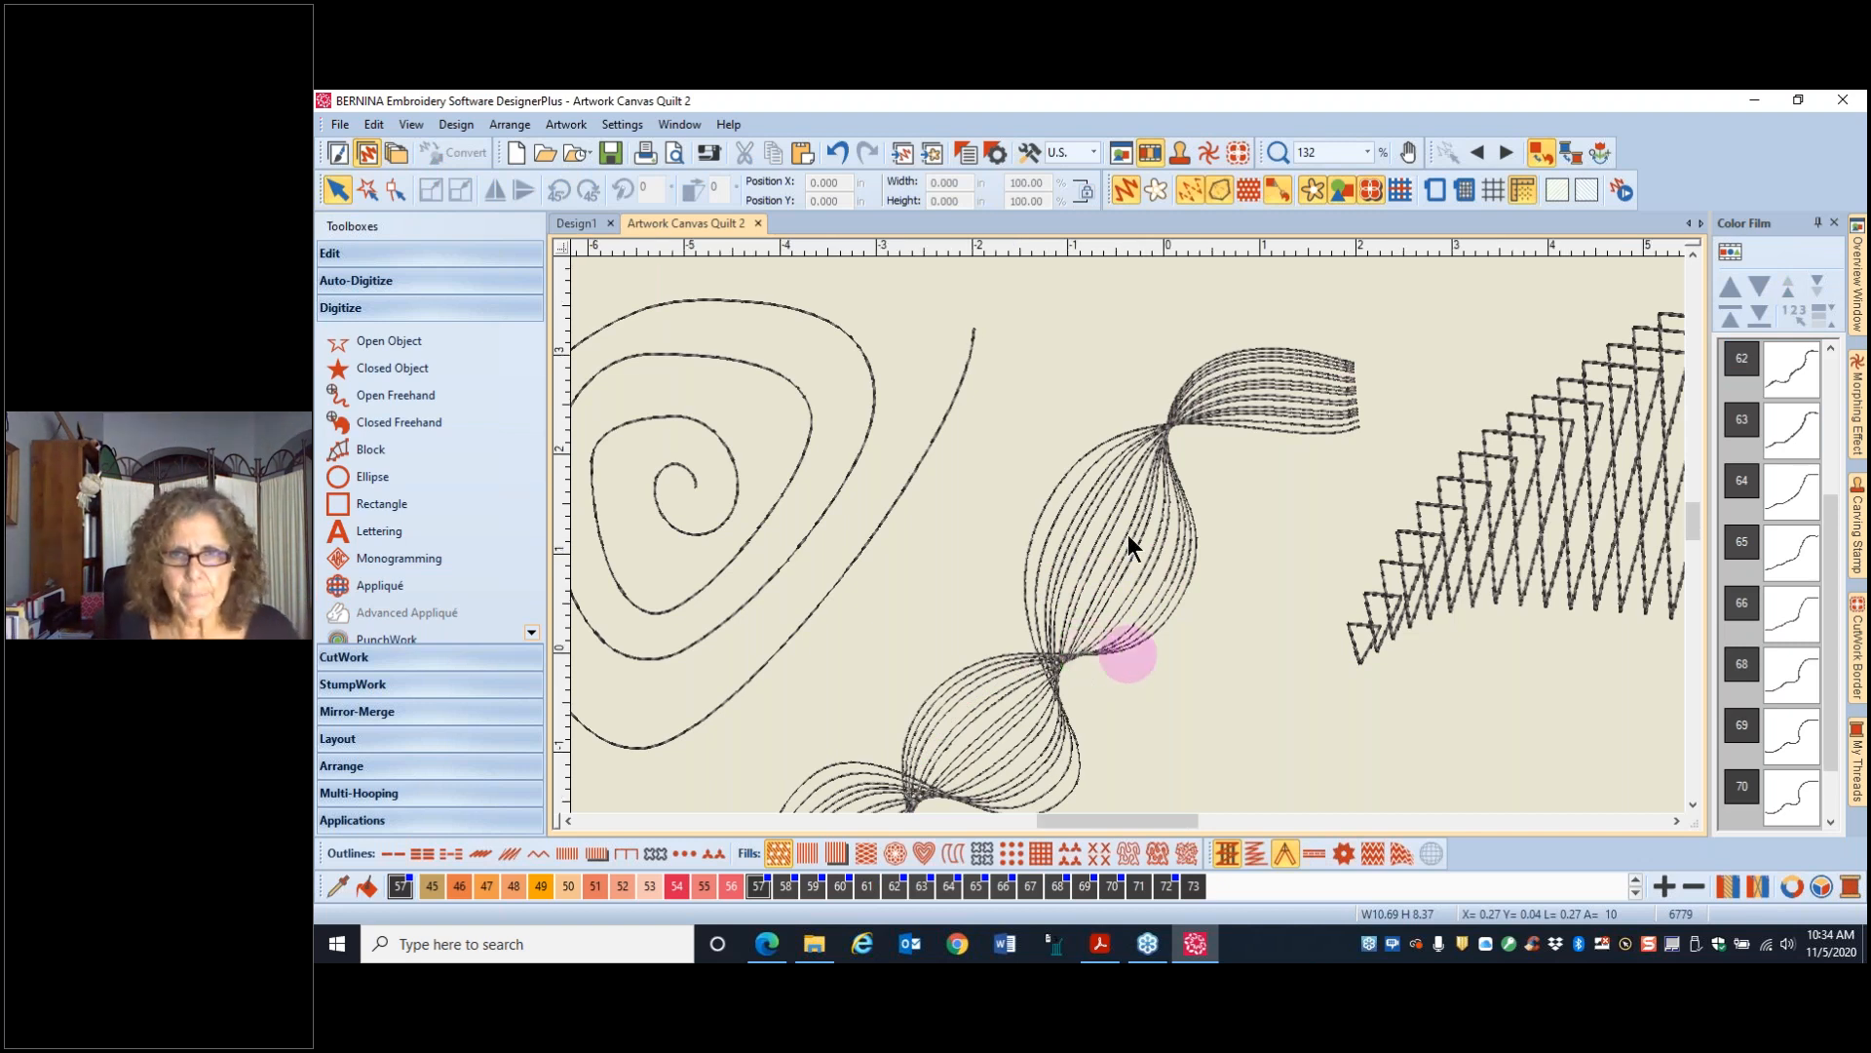
- Delete one more crowded inner line just below the ribbon's upper edge
scroll(1127, 534, down, 2)
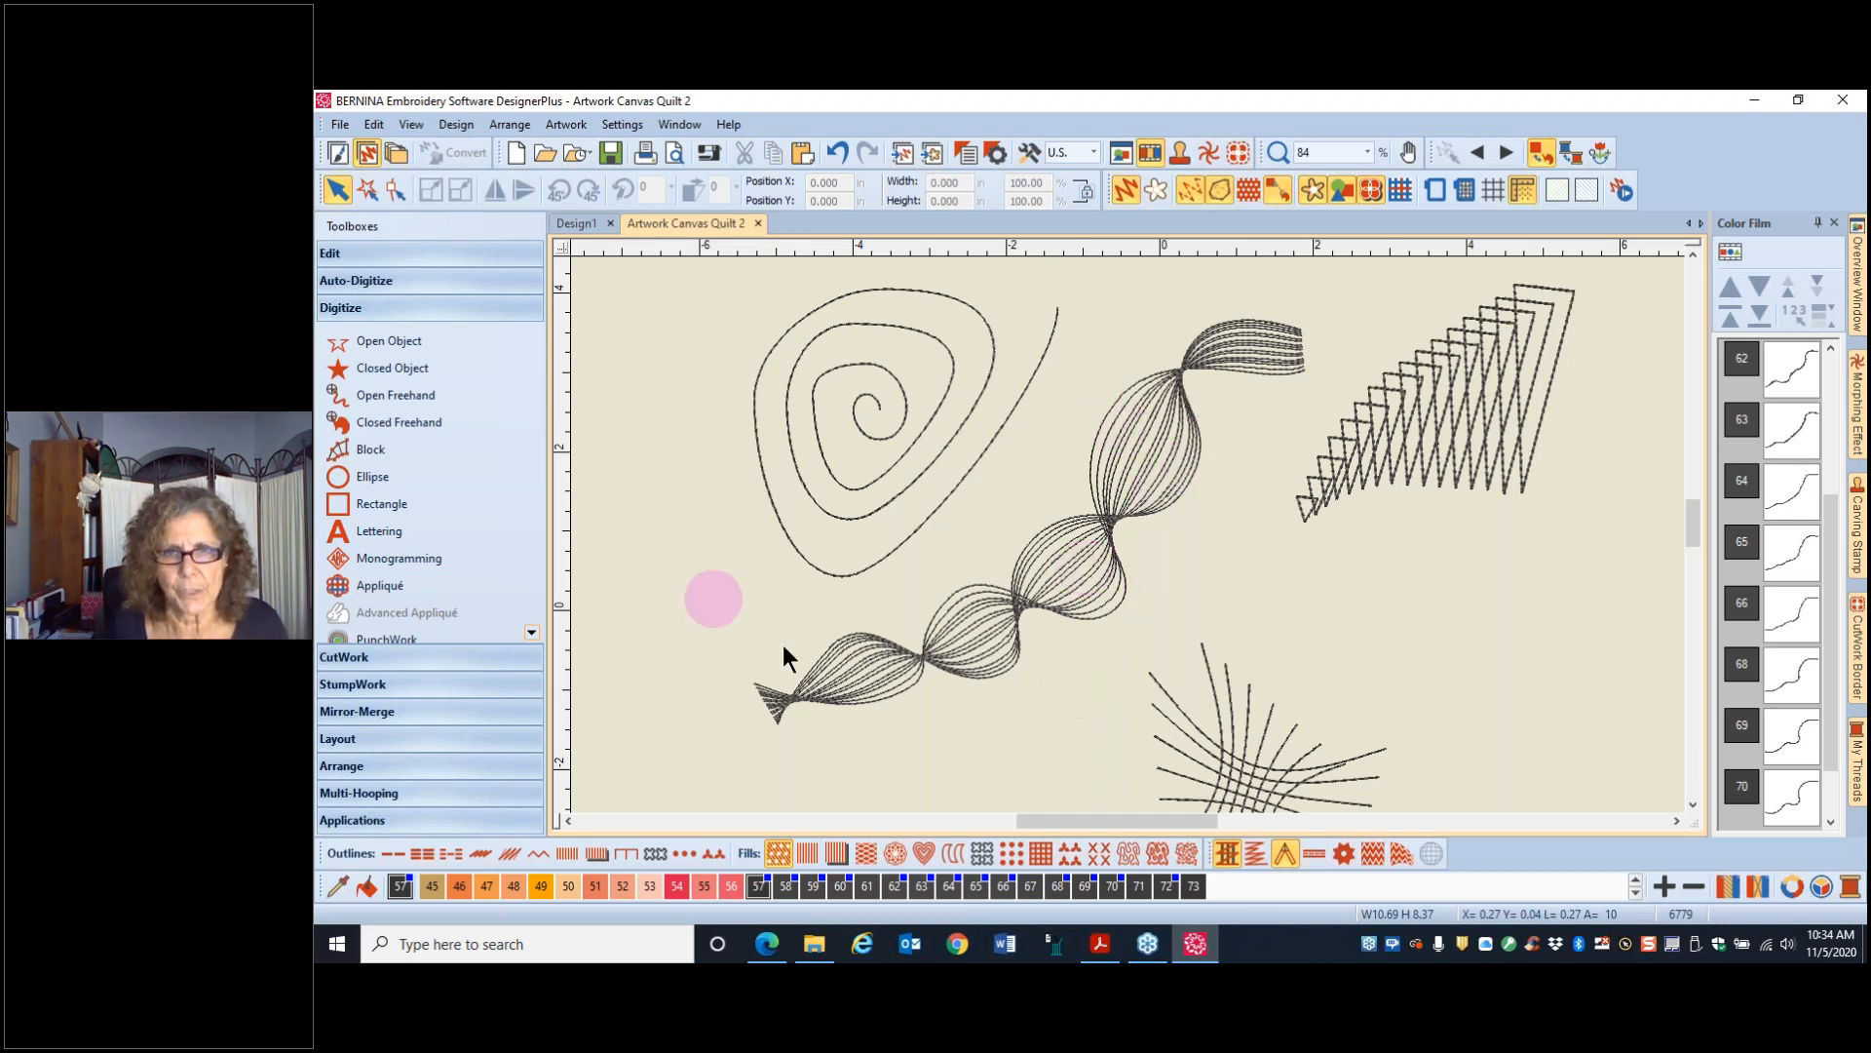
scroll(1130, 536, up, 4)
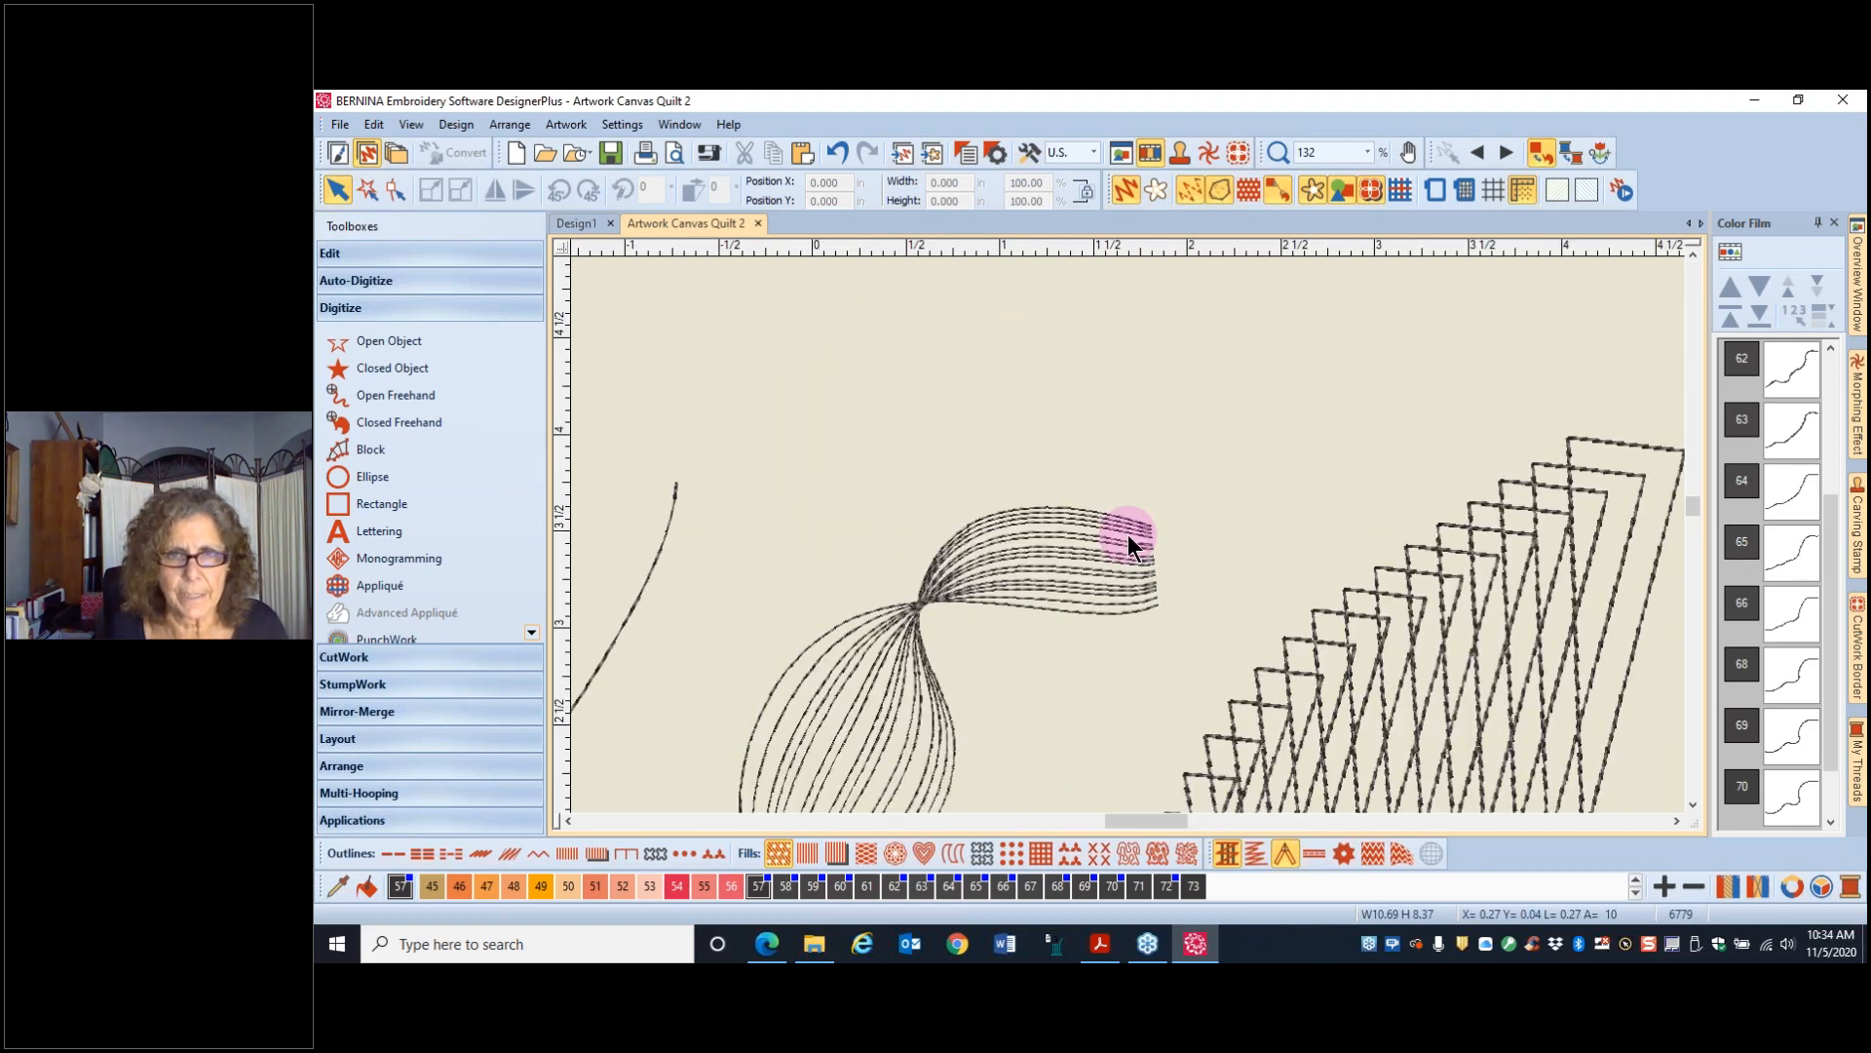
click(1022, 507)
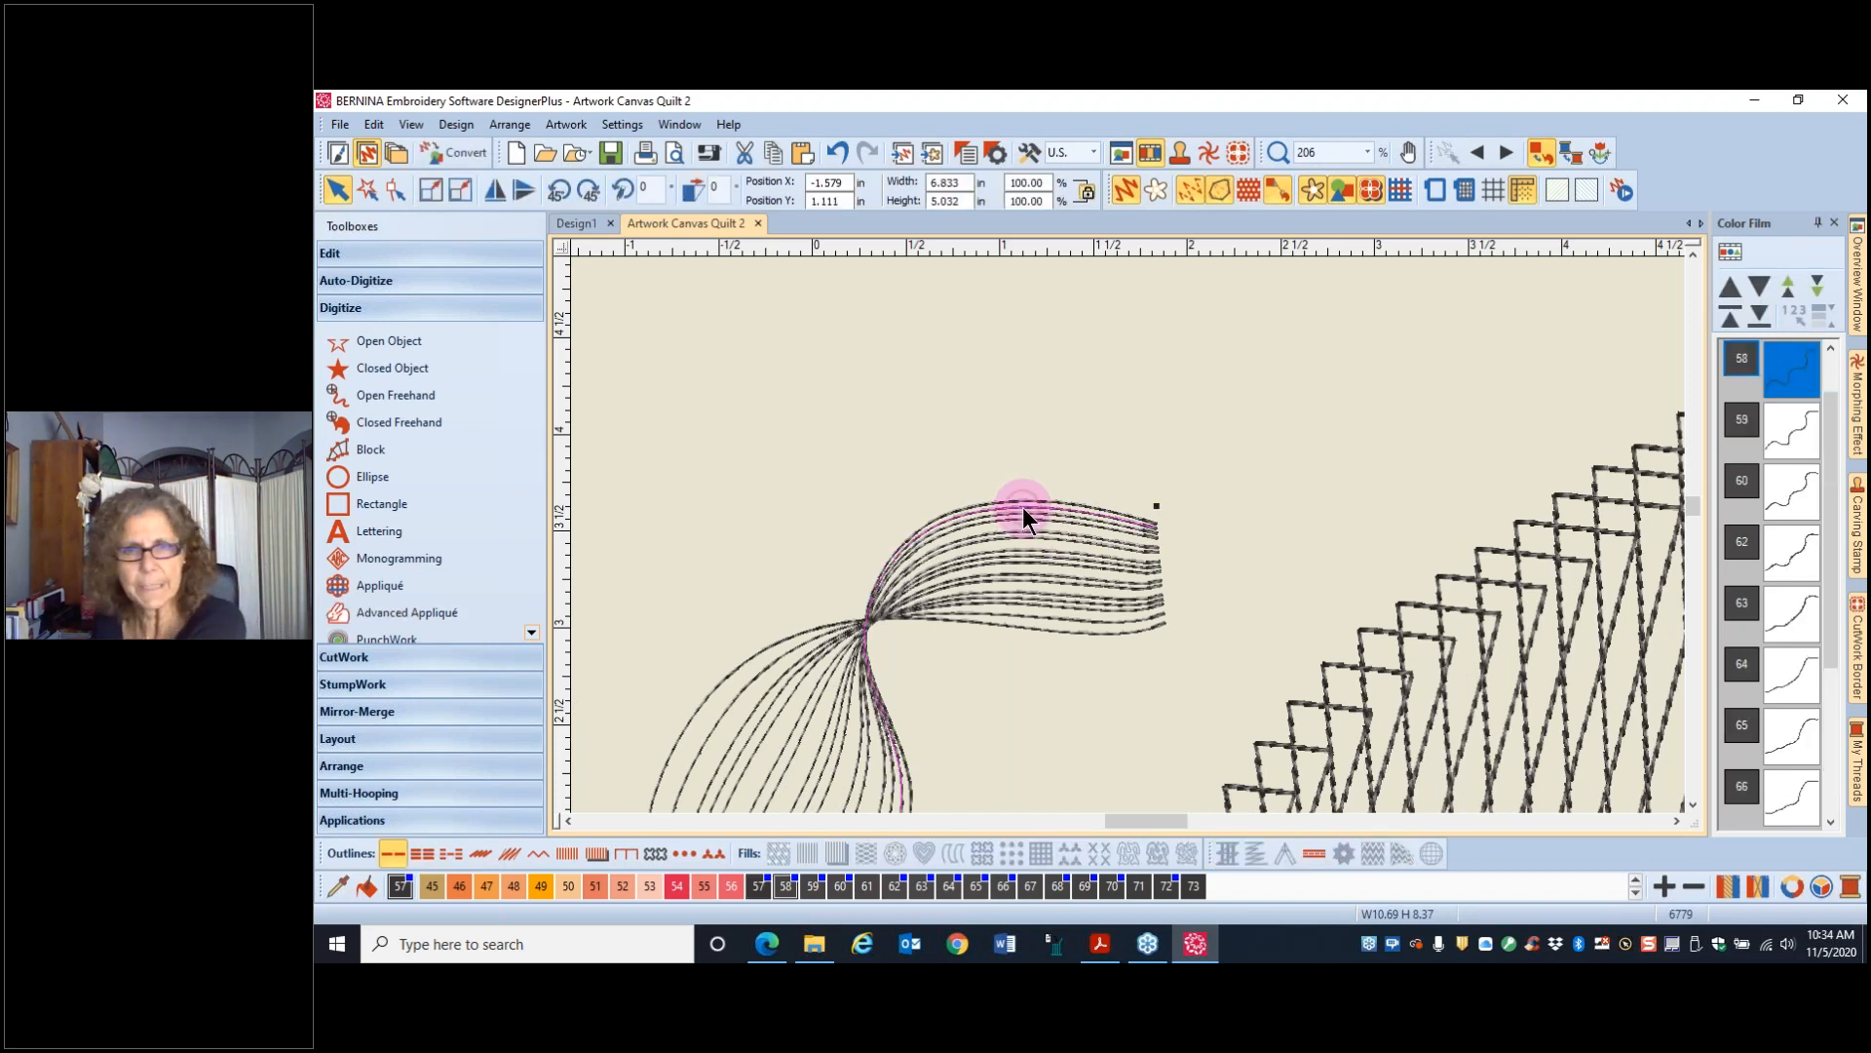
click(1049, 591)
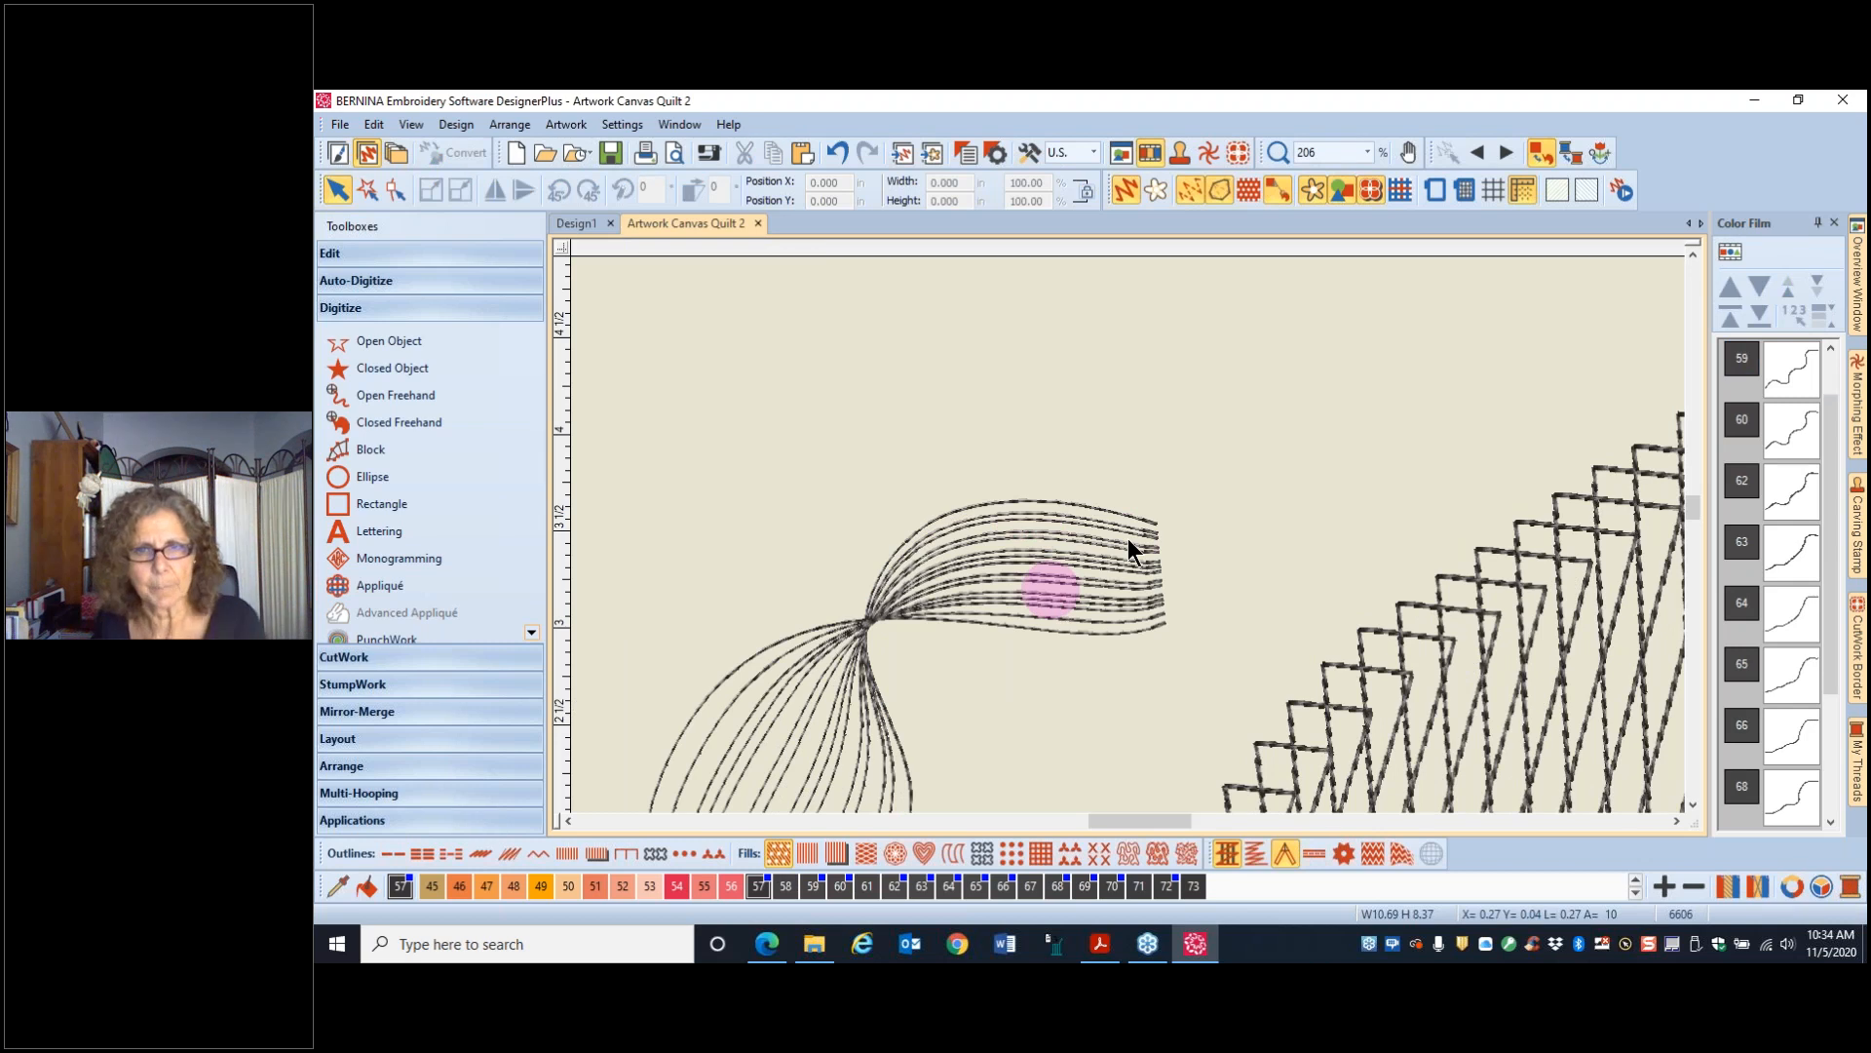
- Recolor all the ribbon's inner lines, colors 59 through 72, to thread color 54
scroll(1127, 538, down, 4)
scroll(1127, 536, down, 4)
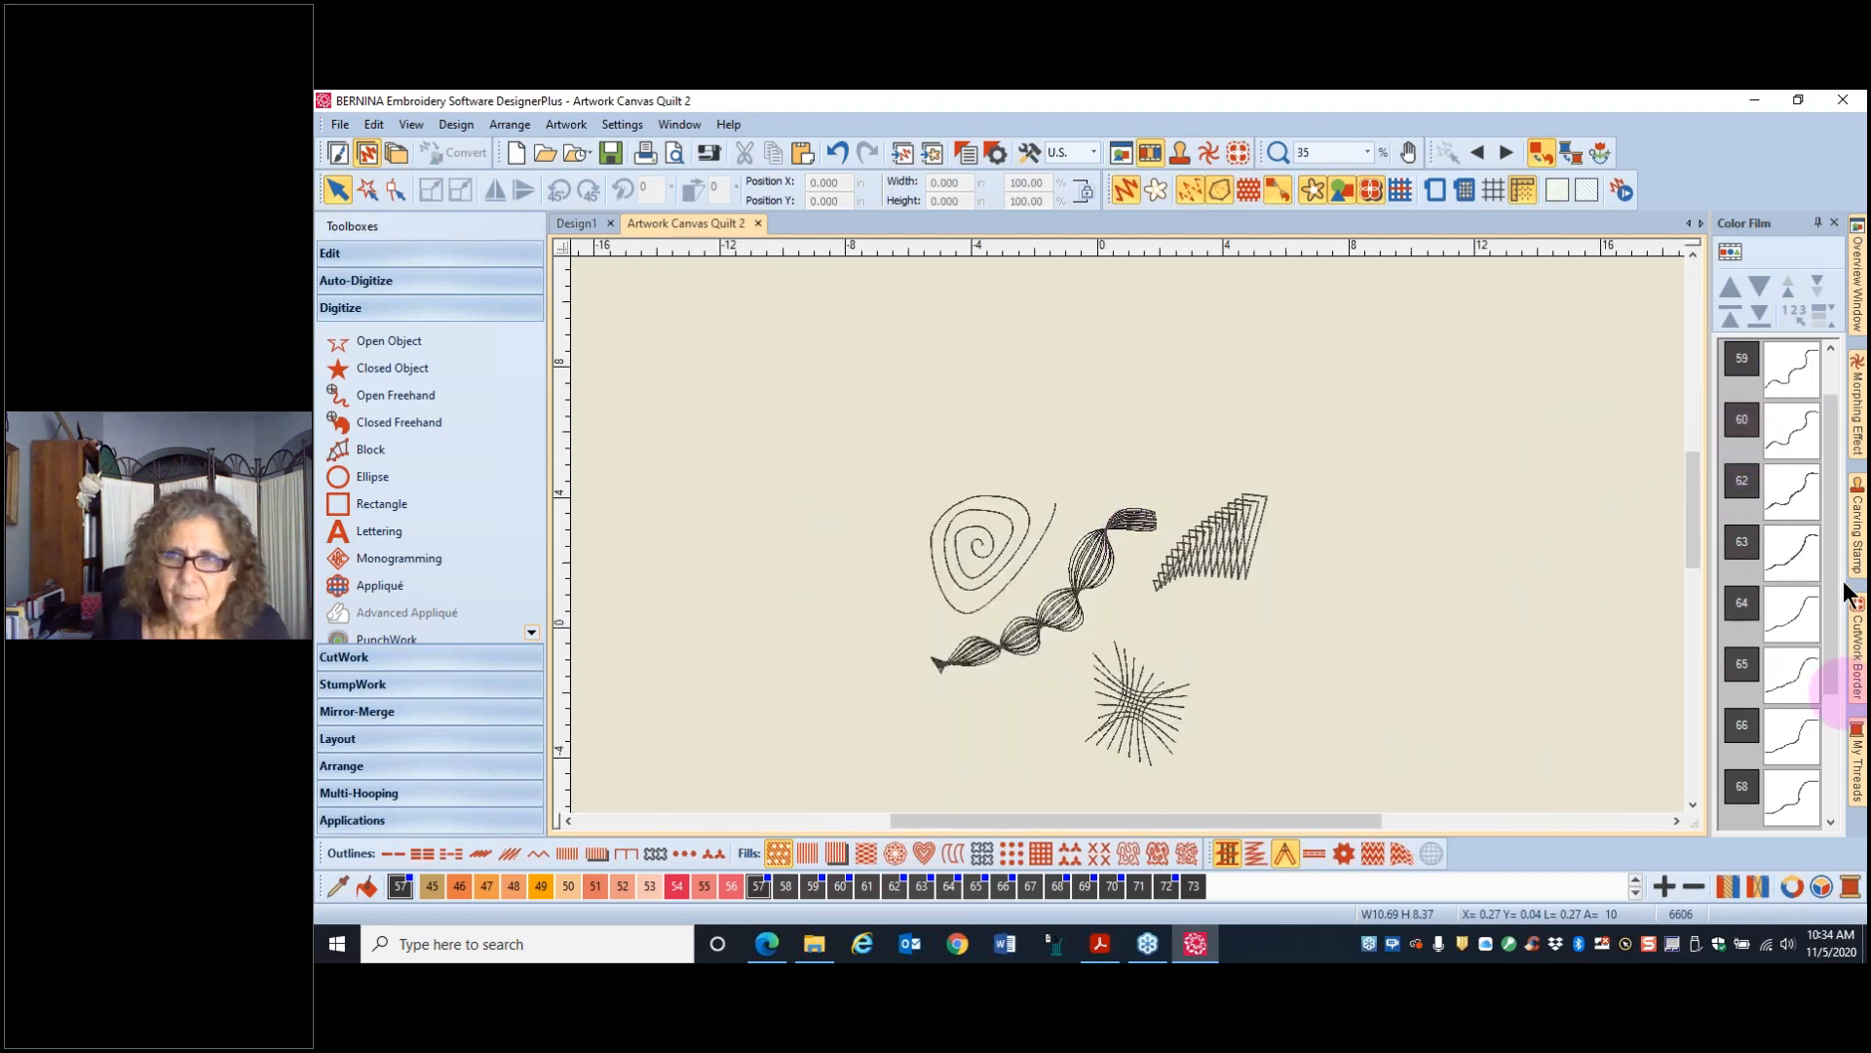
scroll(1813, 487, up, 1)
click(1798, 421)
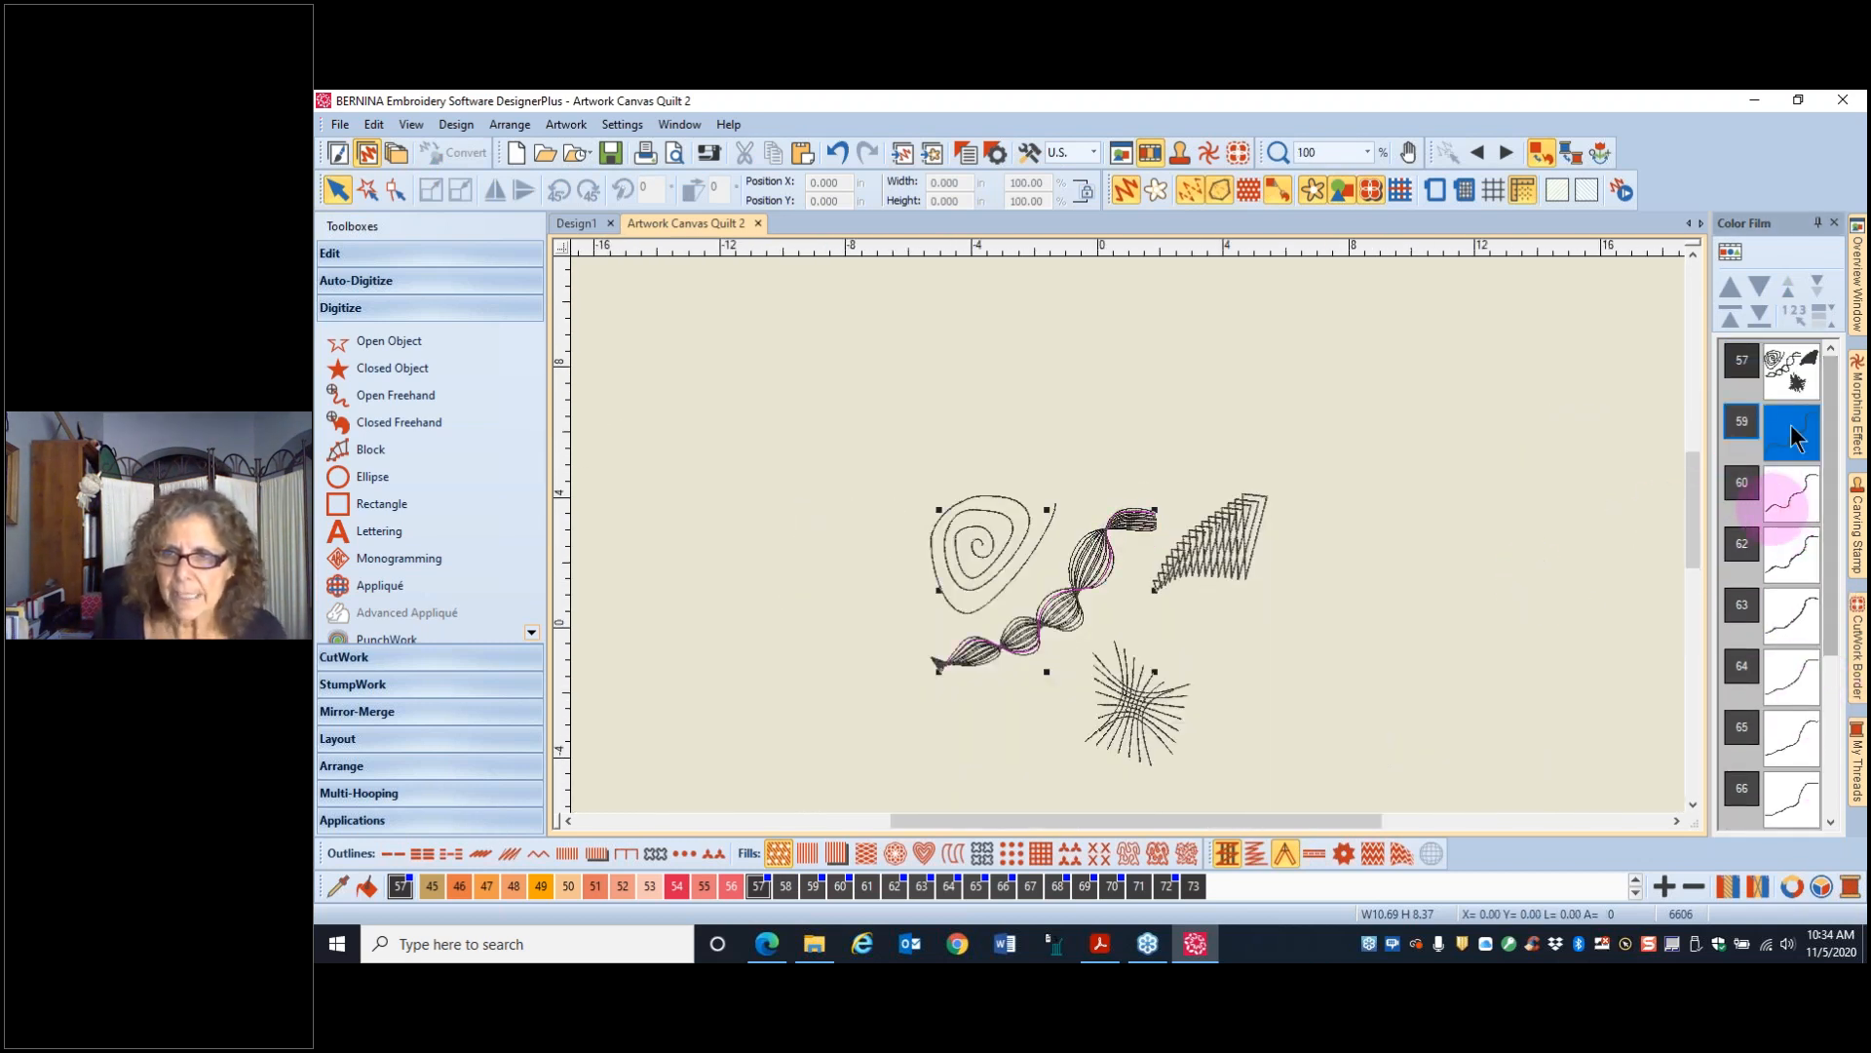
drag(1833, 615, 1847, 852)
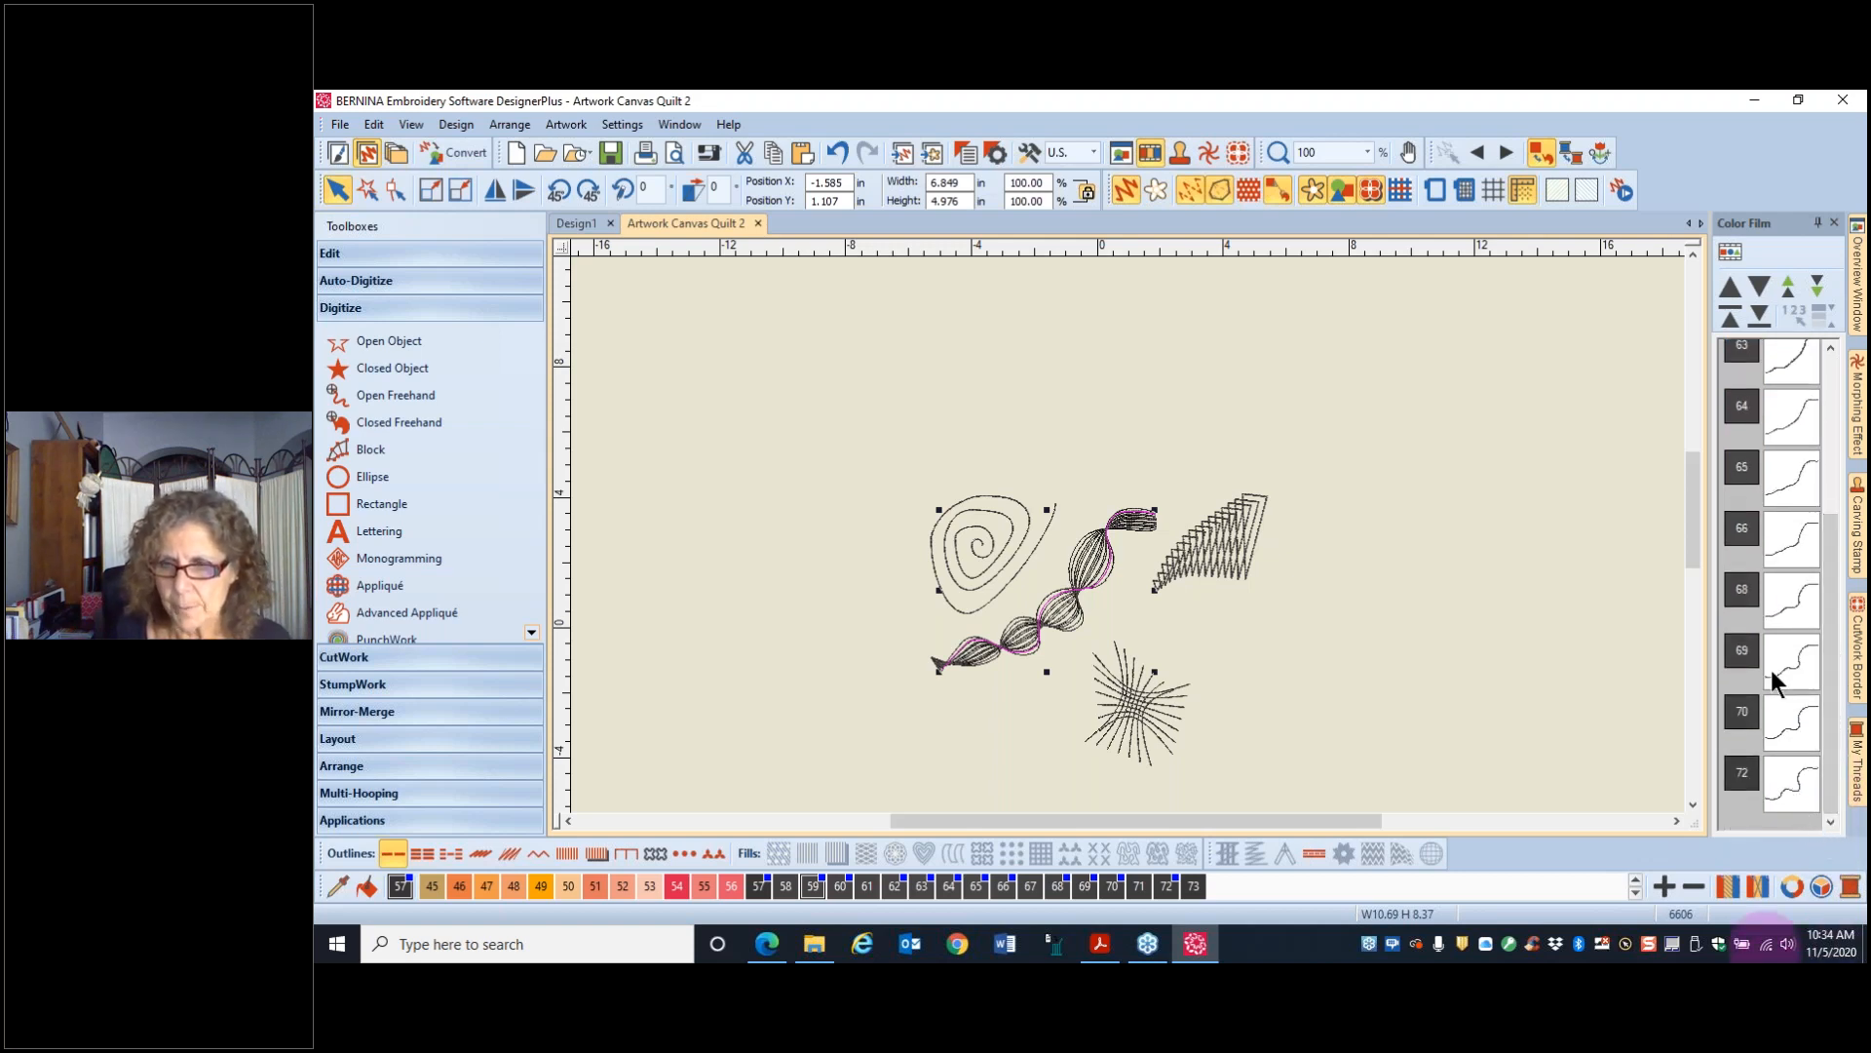
scroll(1774, 624, up, 3)
drag(1831, 536, 1834, 784)
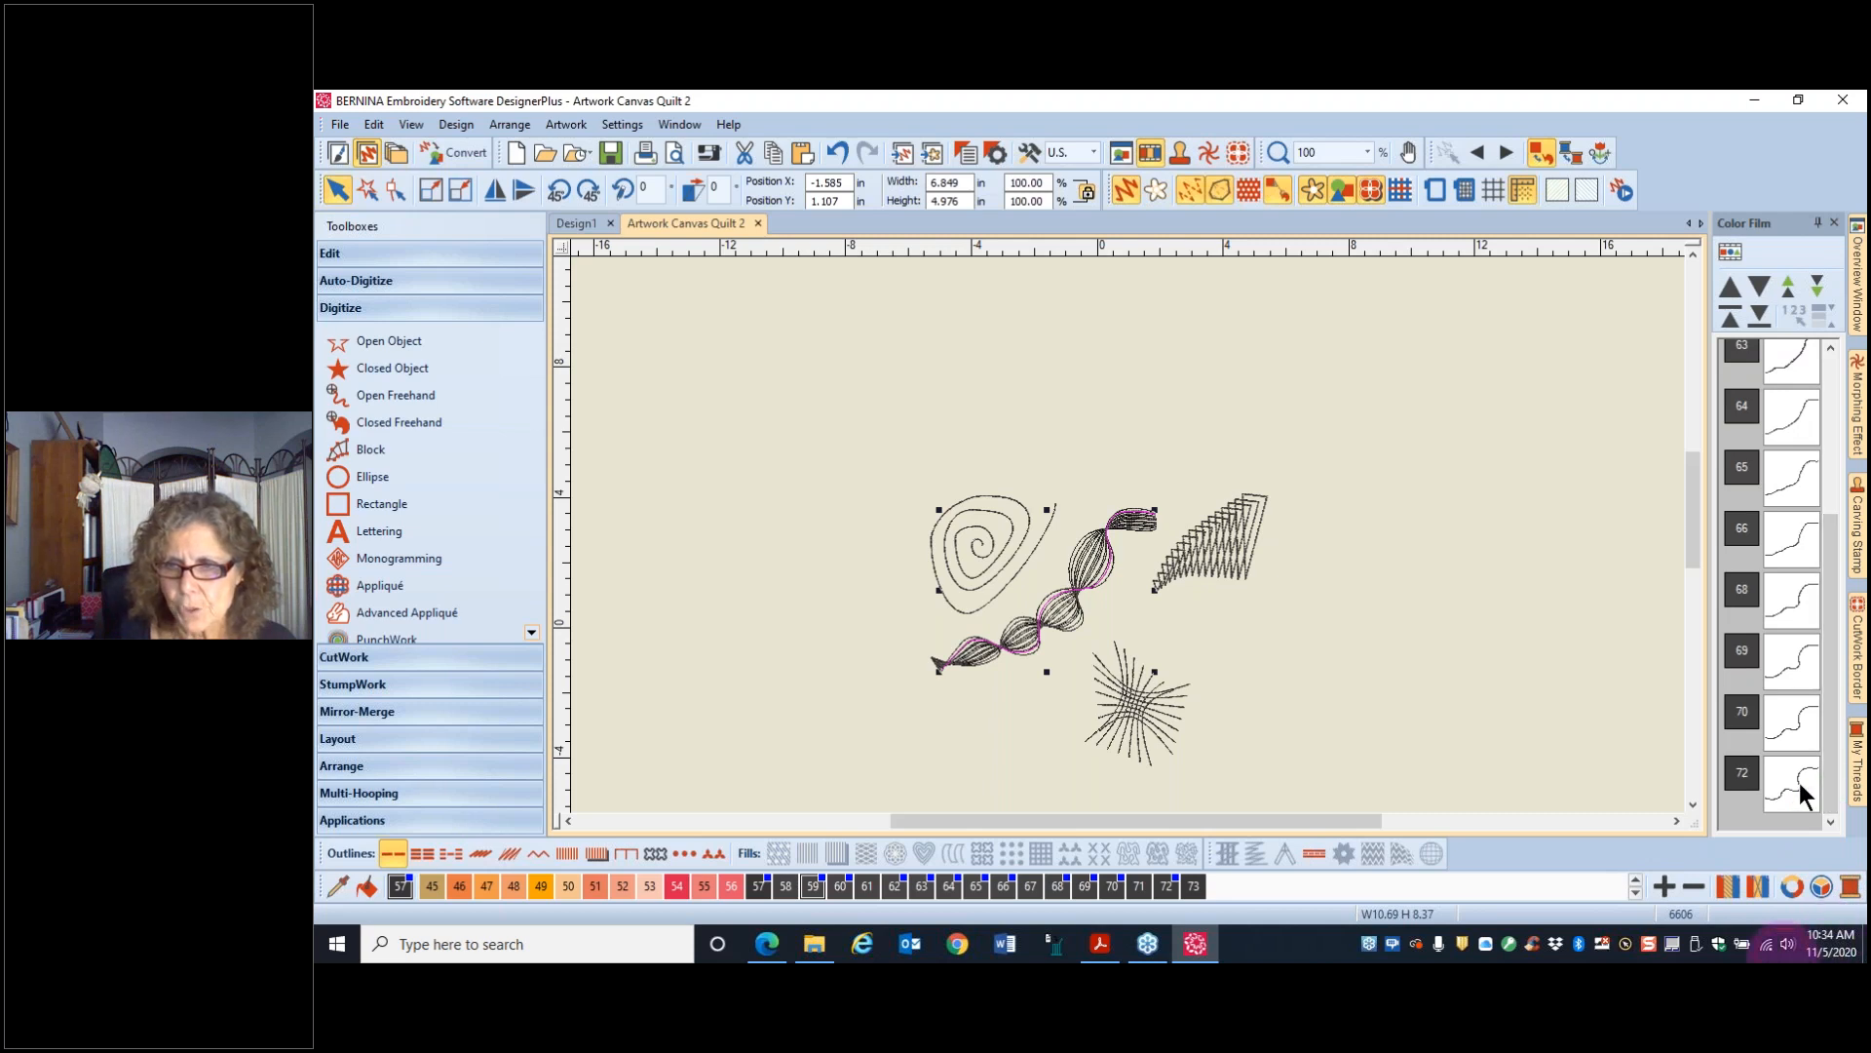
shift+click(1801, 792)
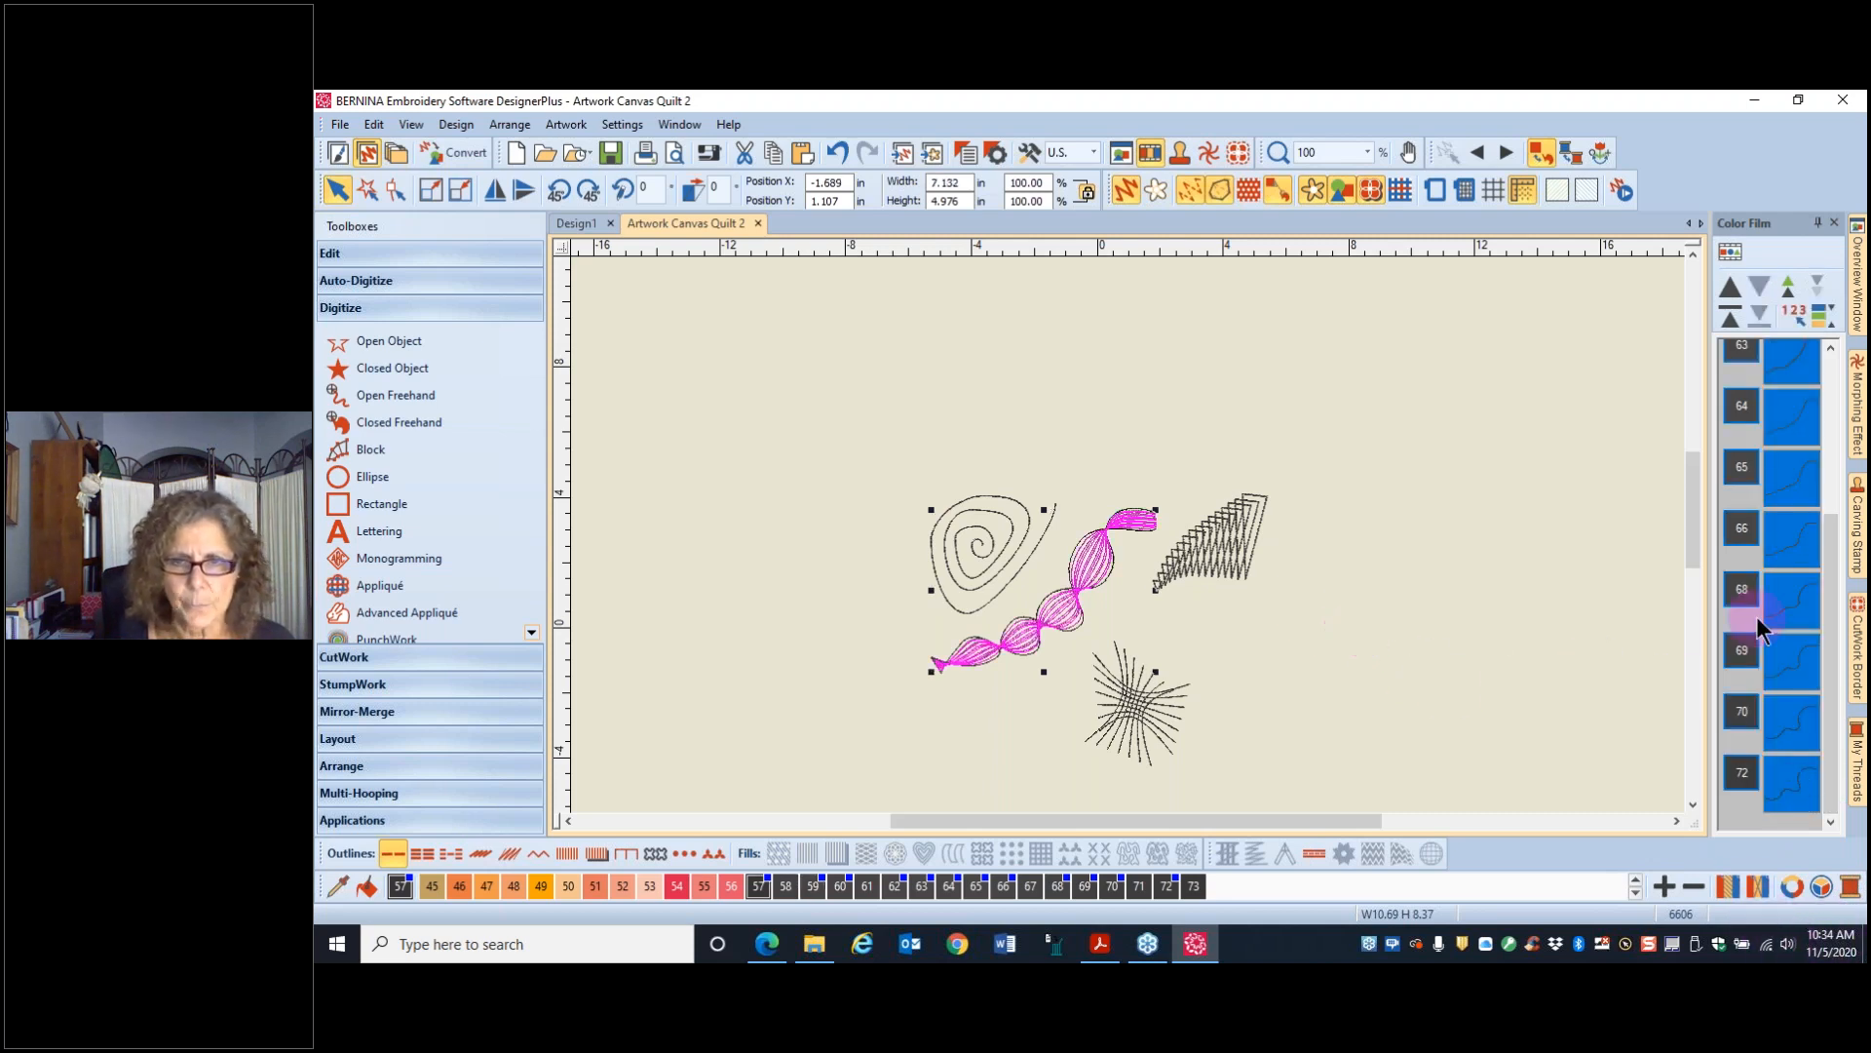
scroll(1389, 587, up, 3)
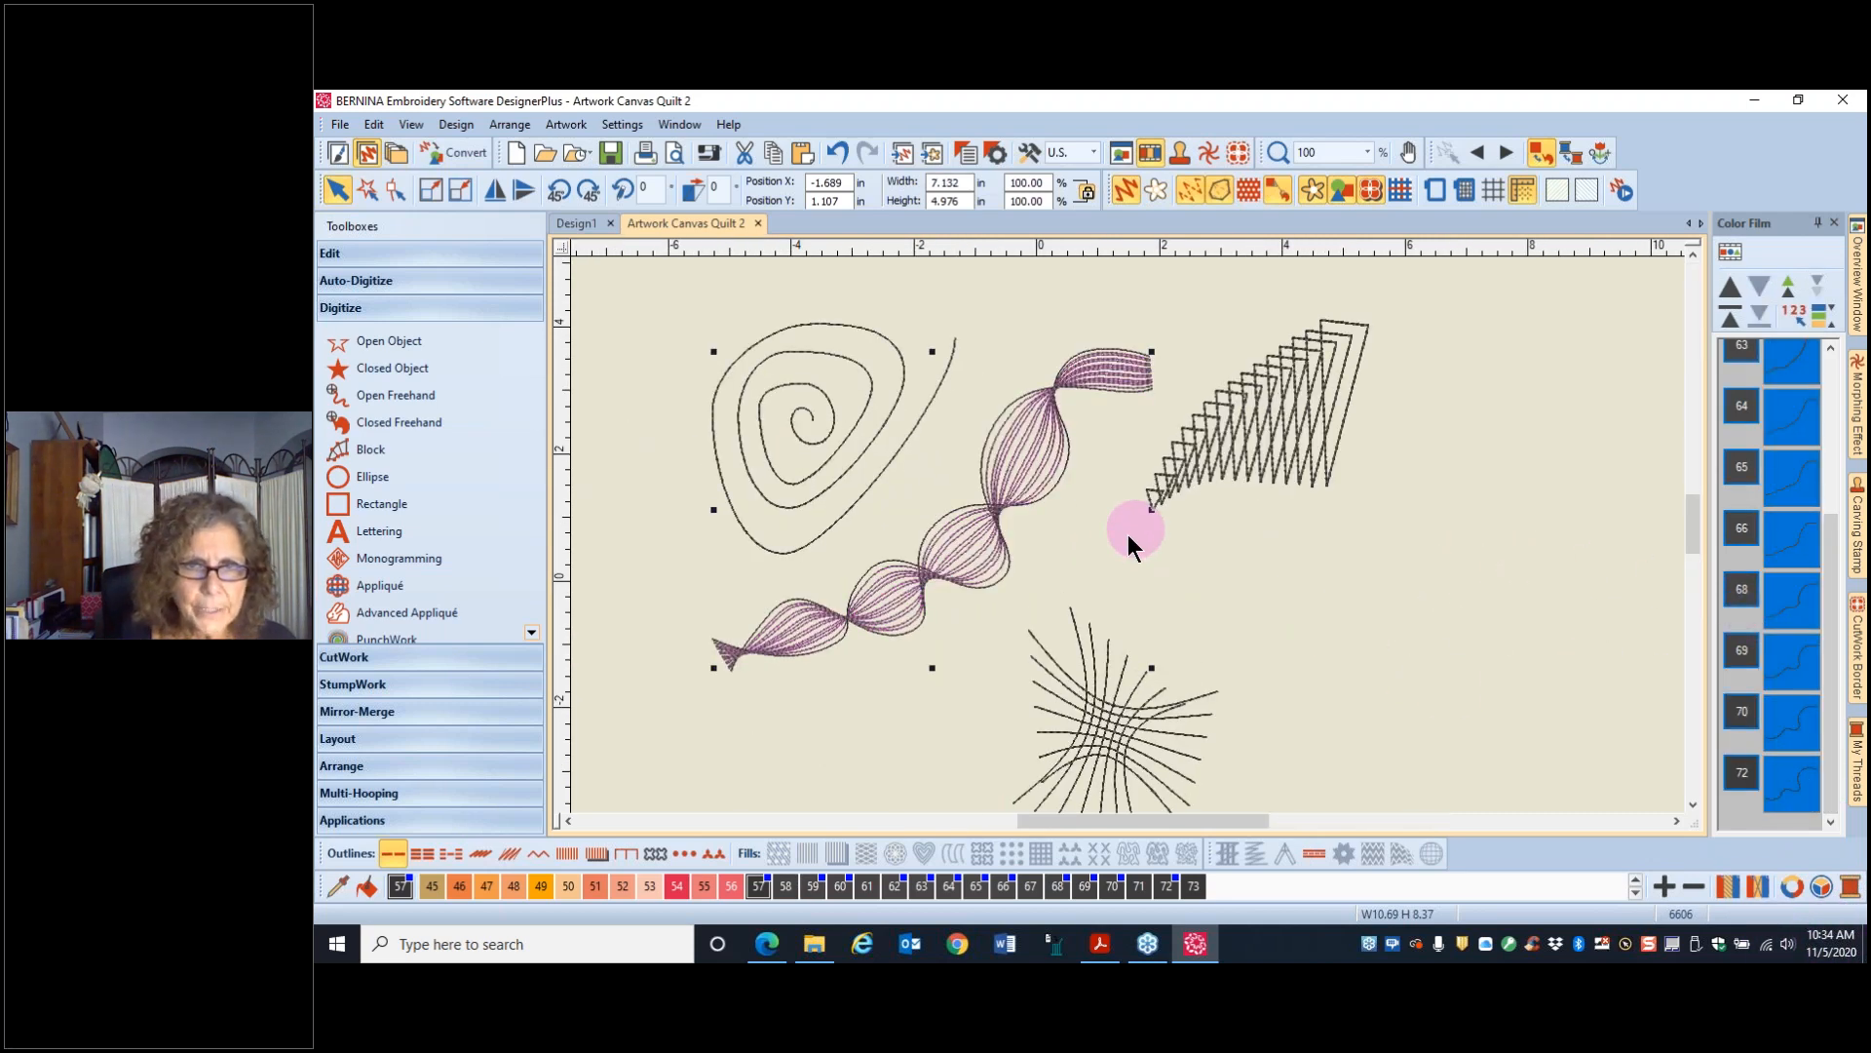
scroll(1131, 546, up, 1)
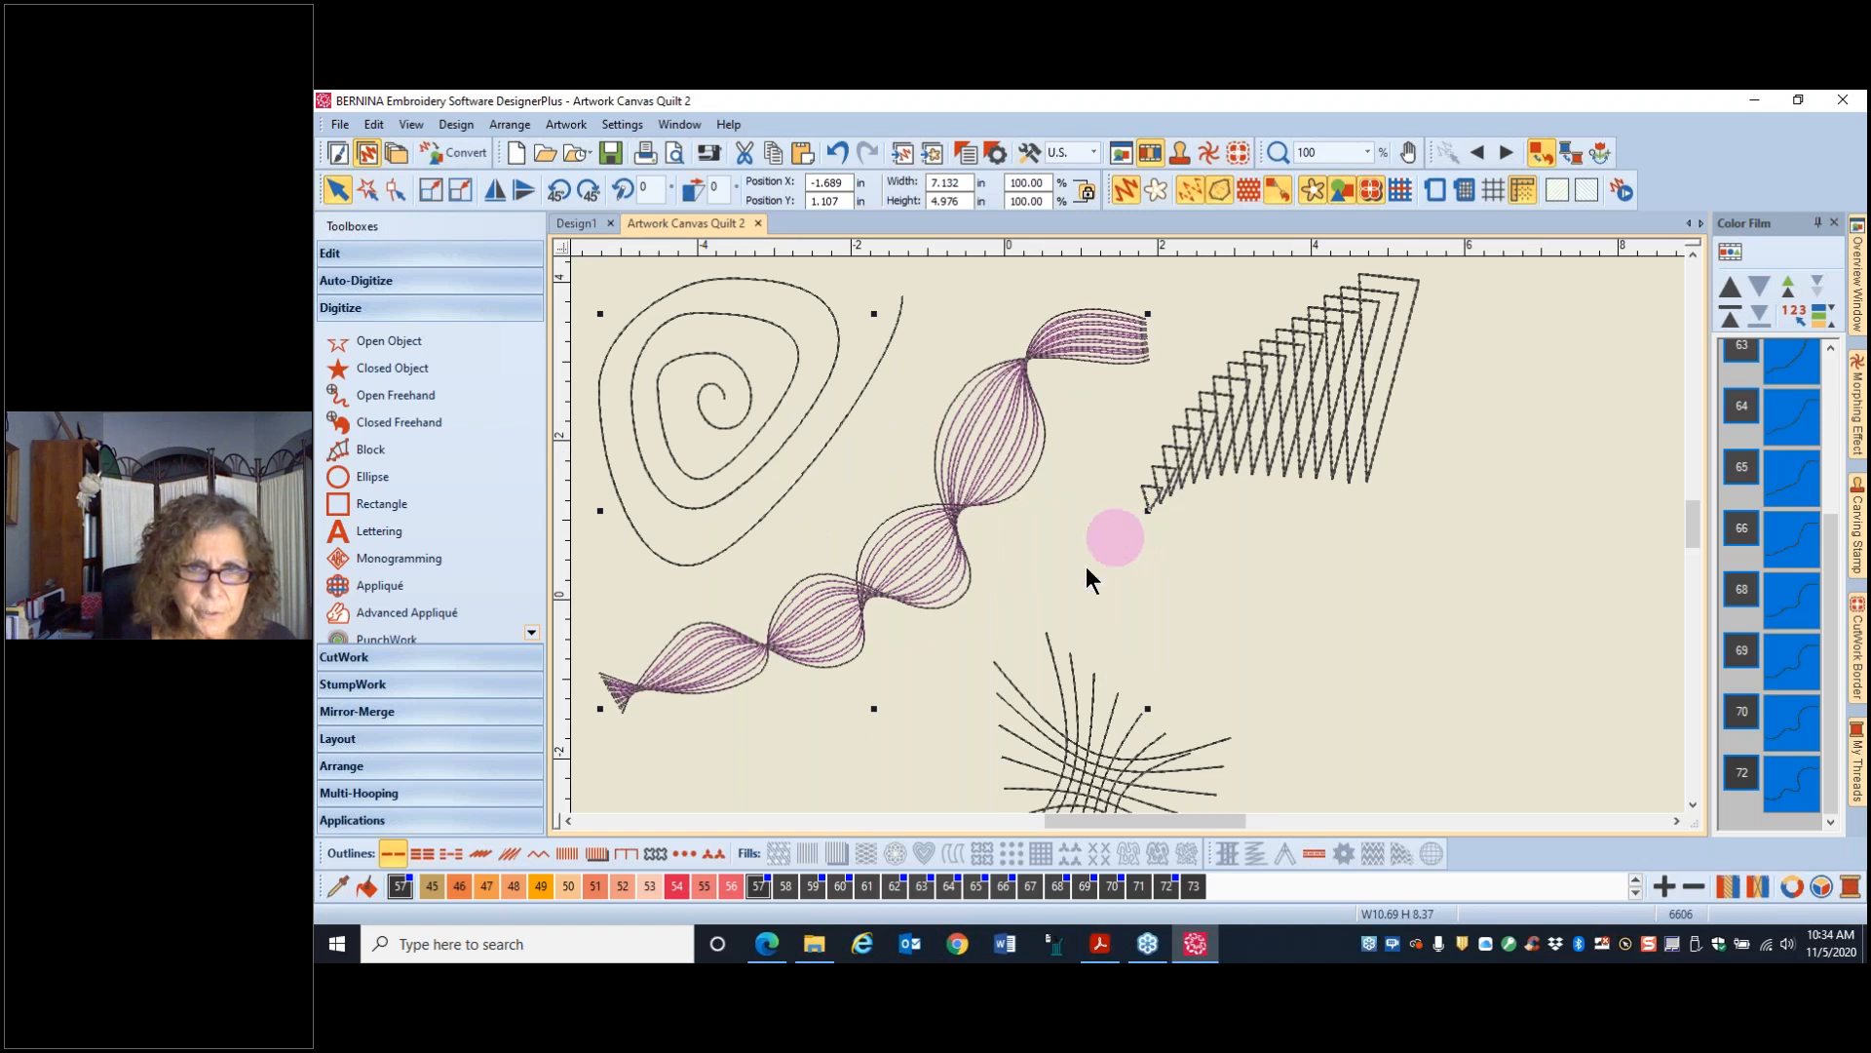
click(676, 886)
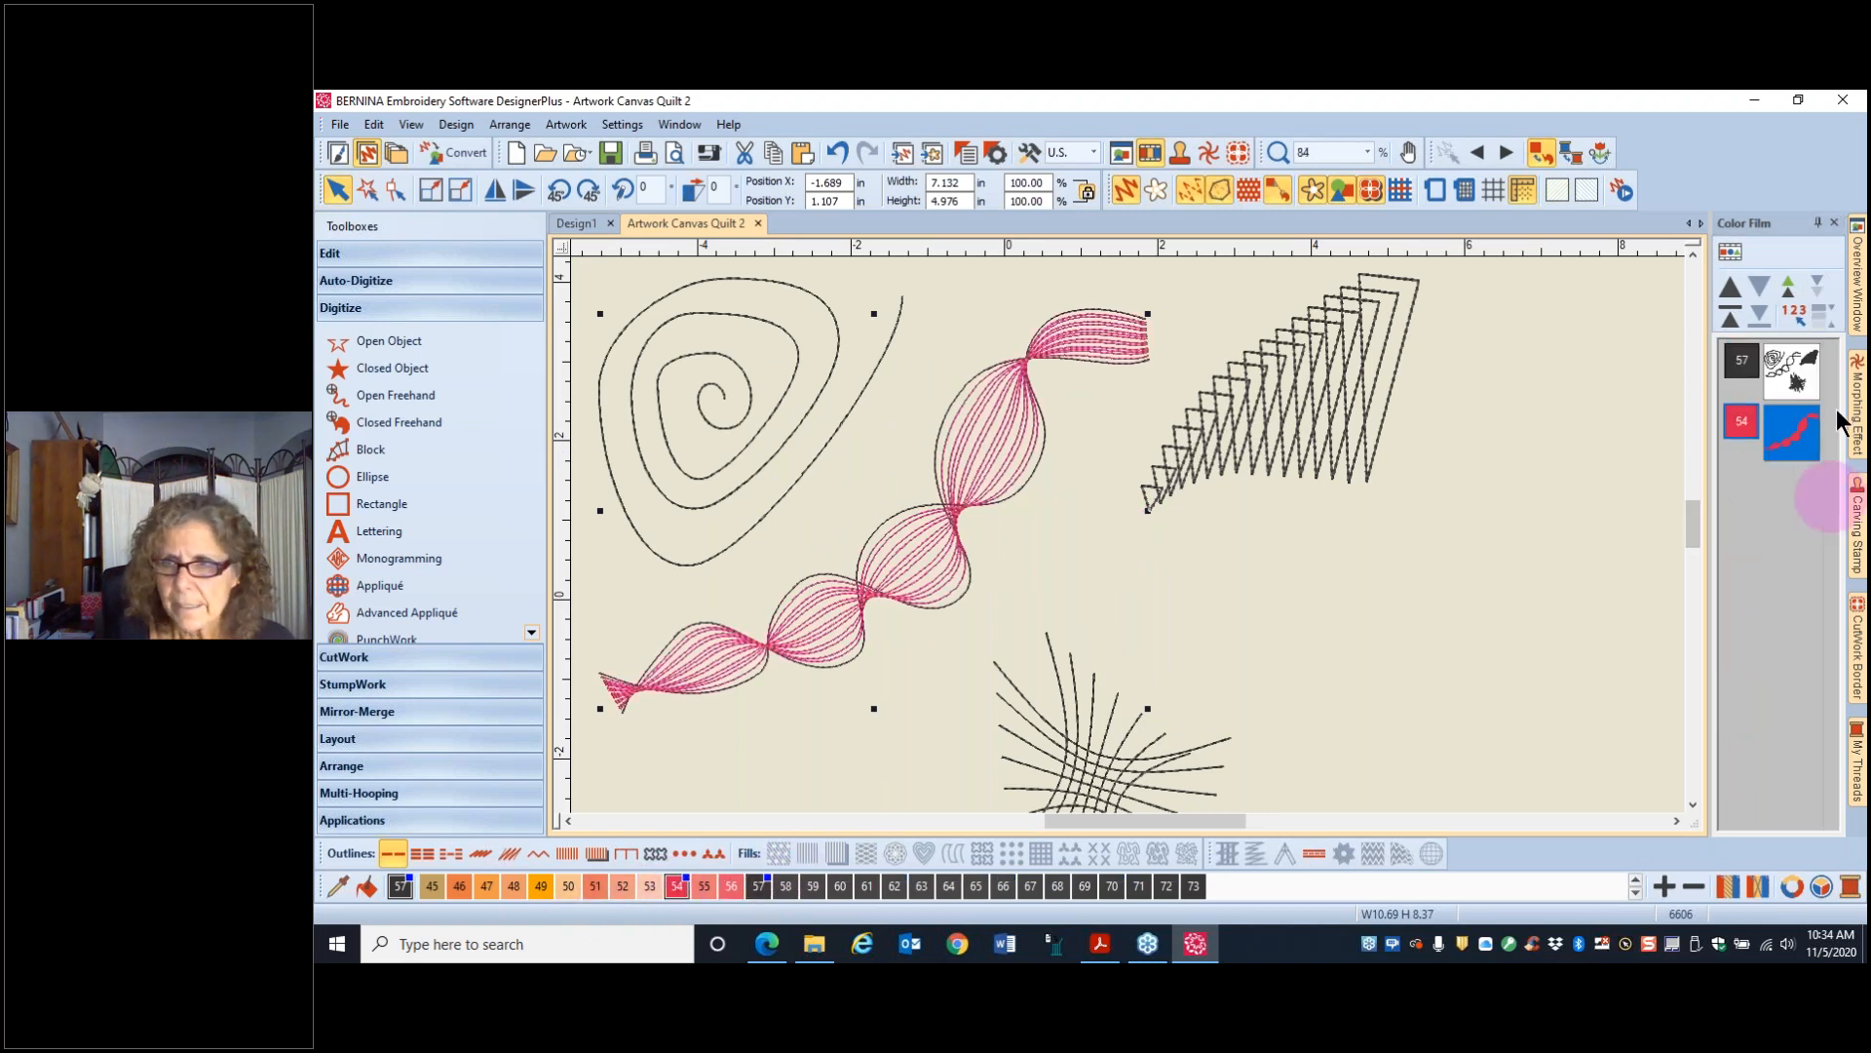
- Recolor the ribbon's two black outer curves to thread color 54
click(1121, 375)
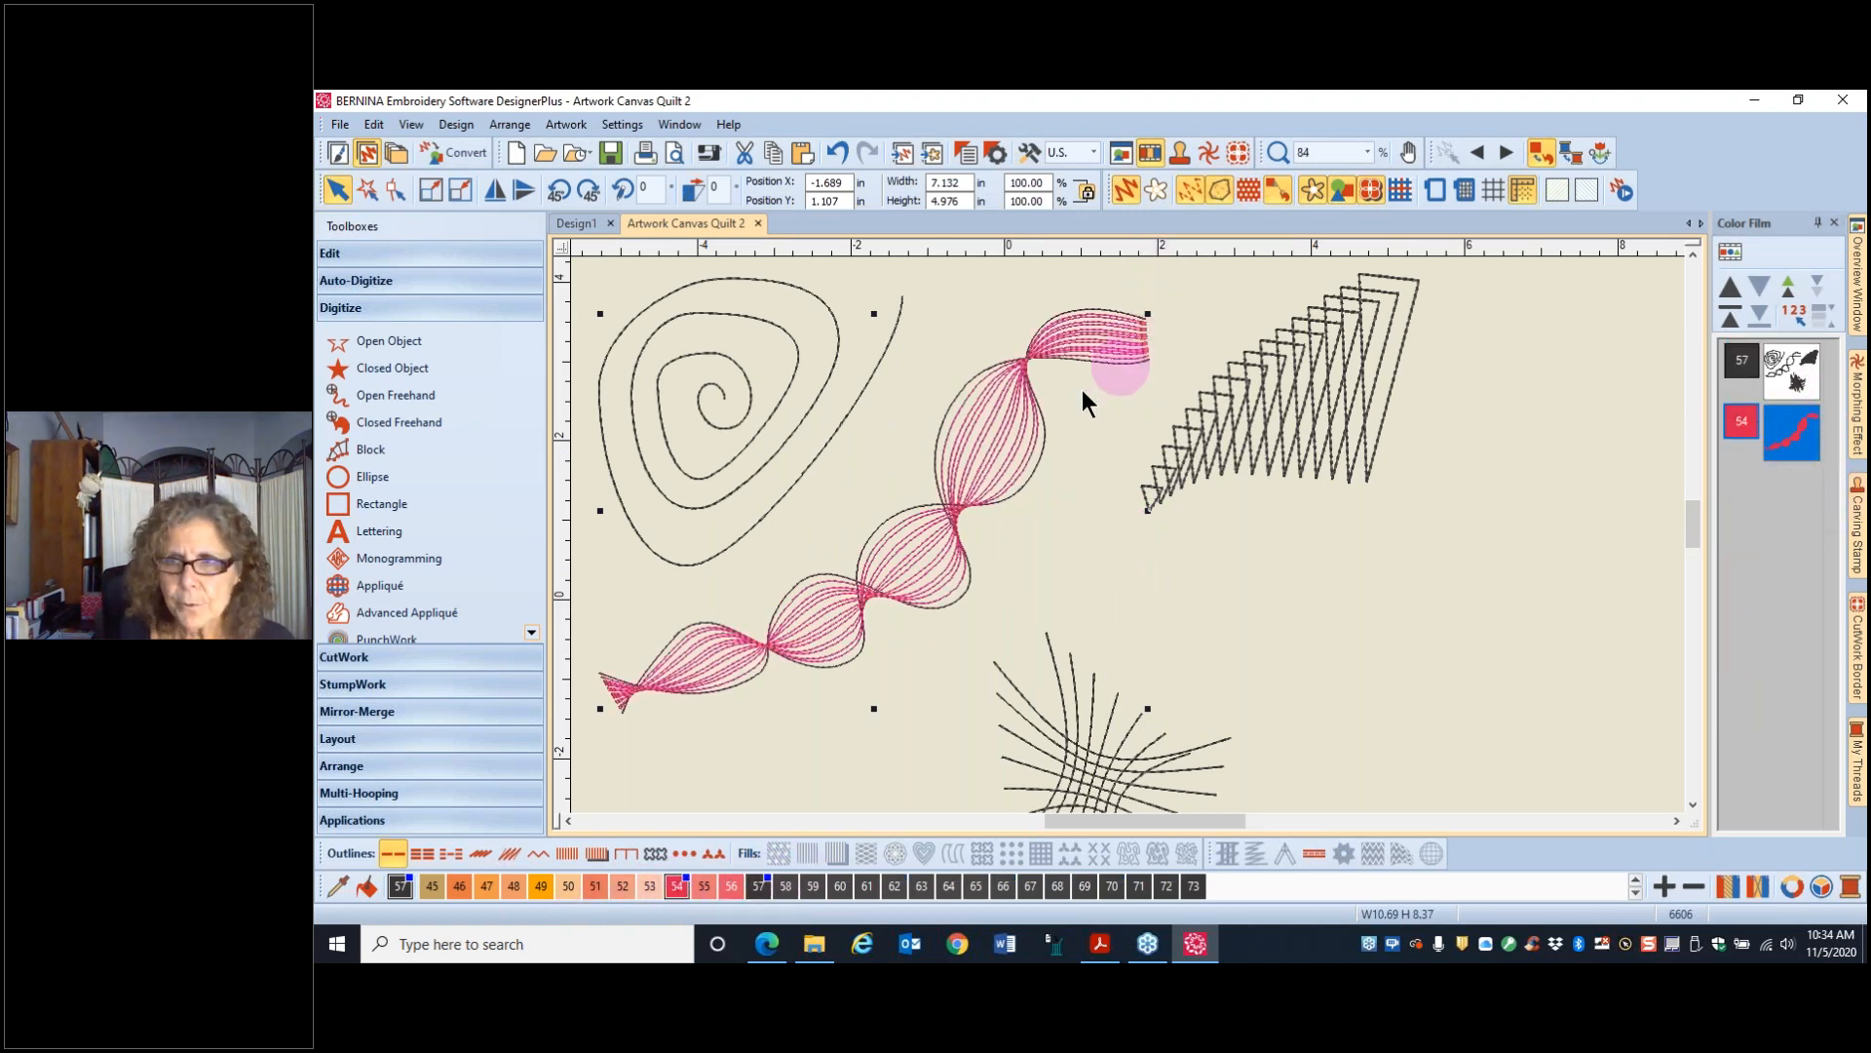
click(963, 389)
ctrl+click(1041, 458)
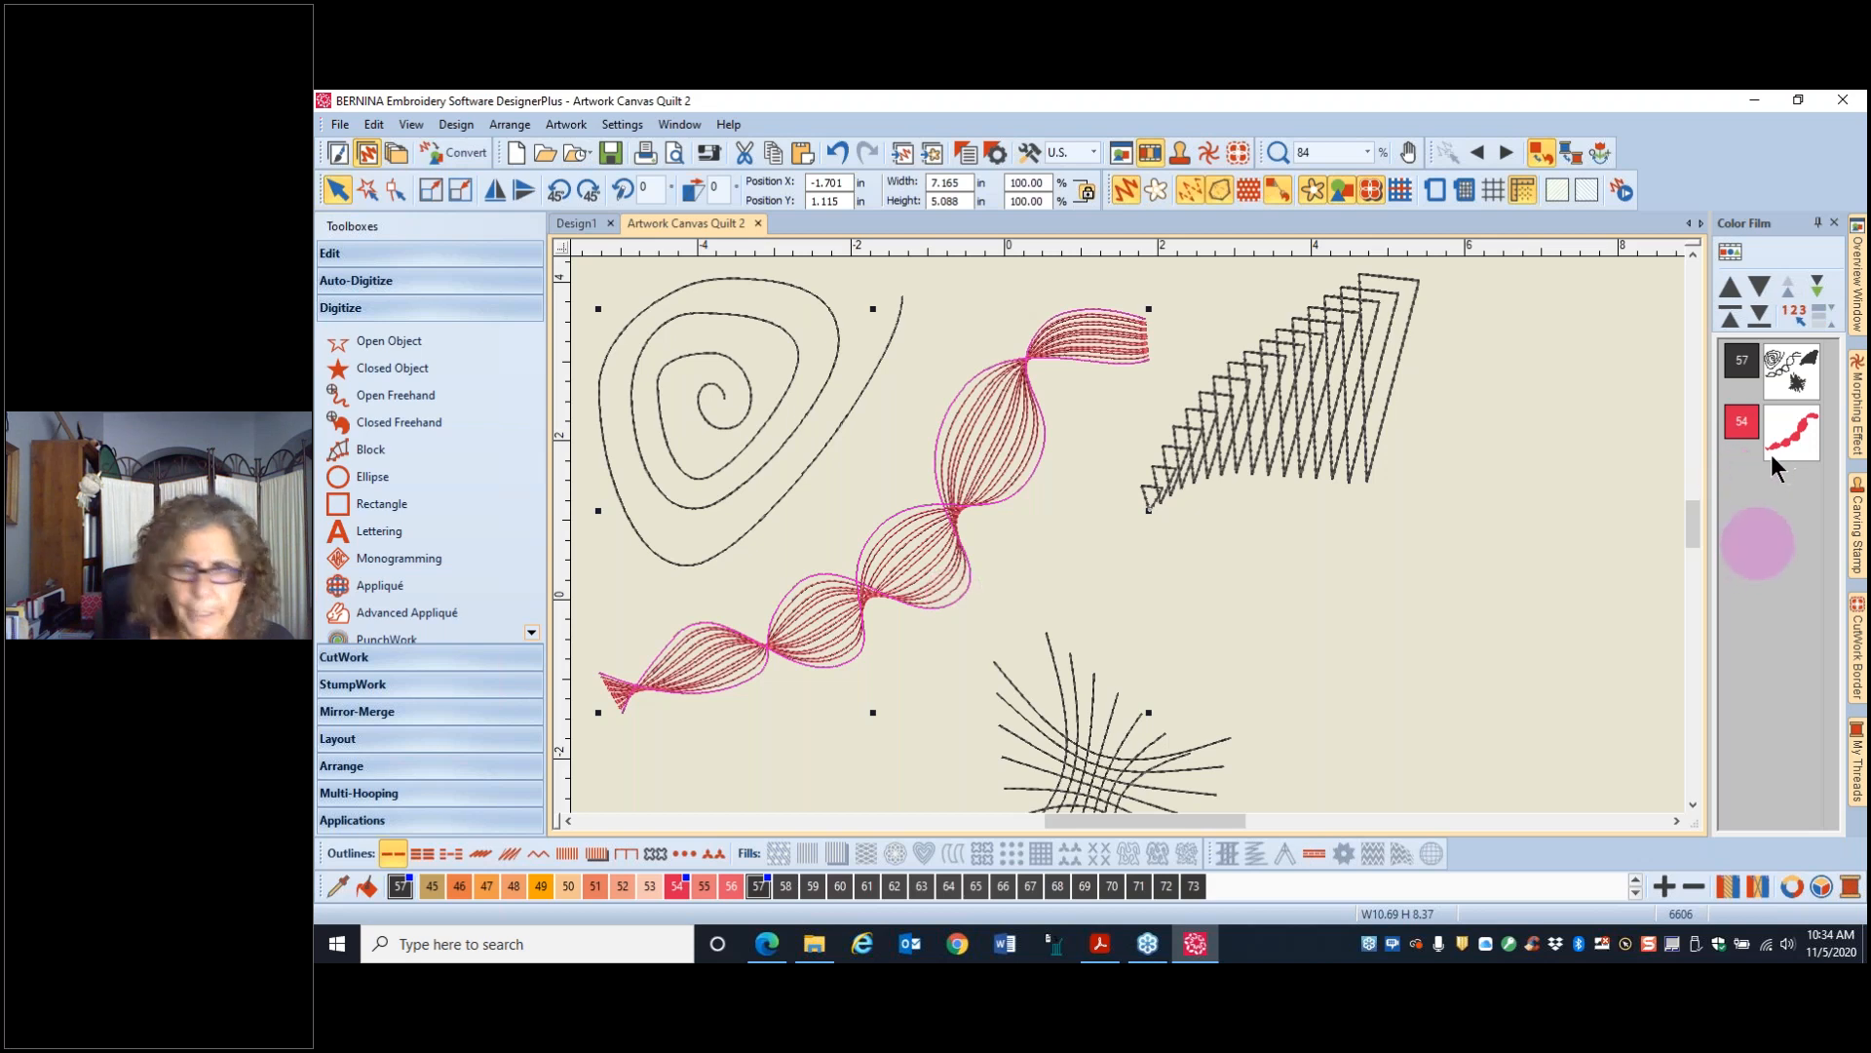
click(677, 883)
click(1150, 585)
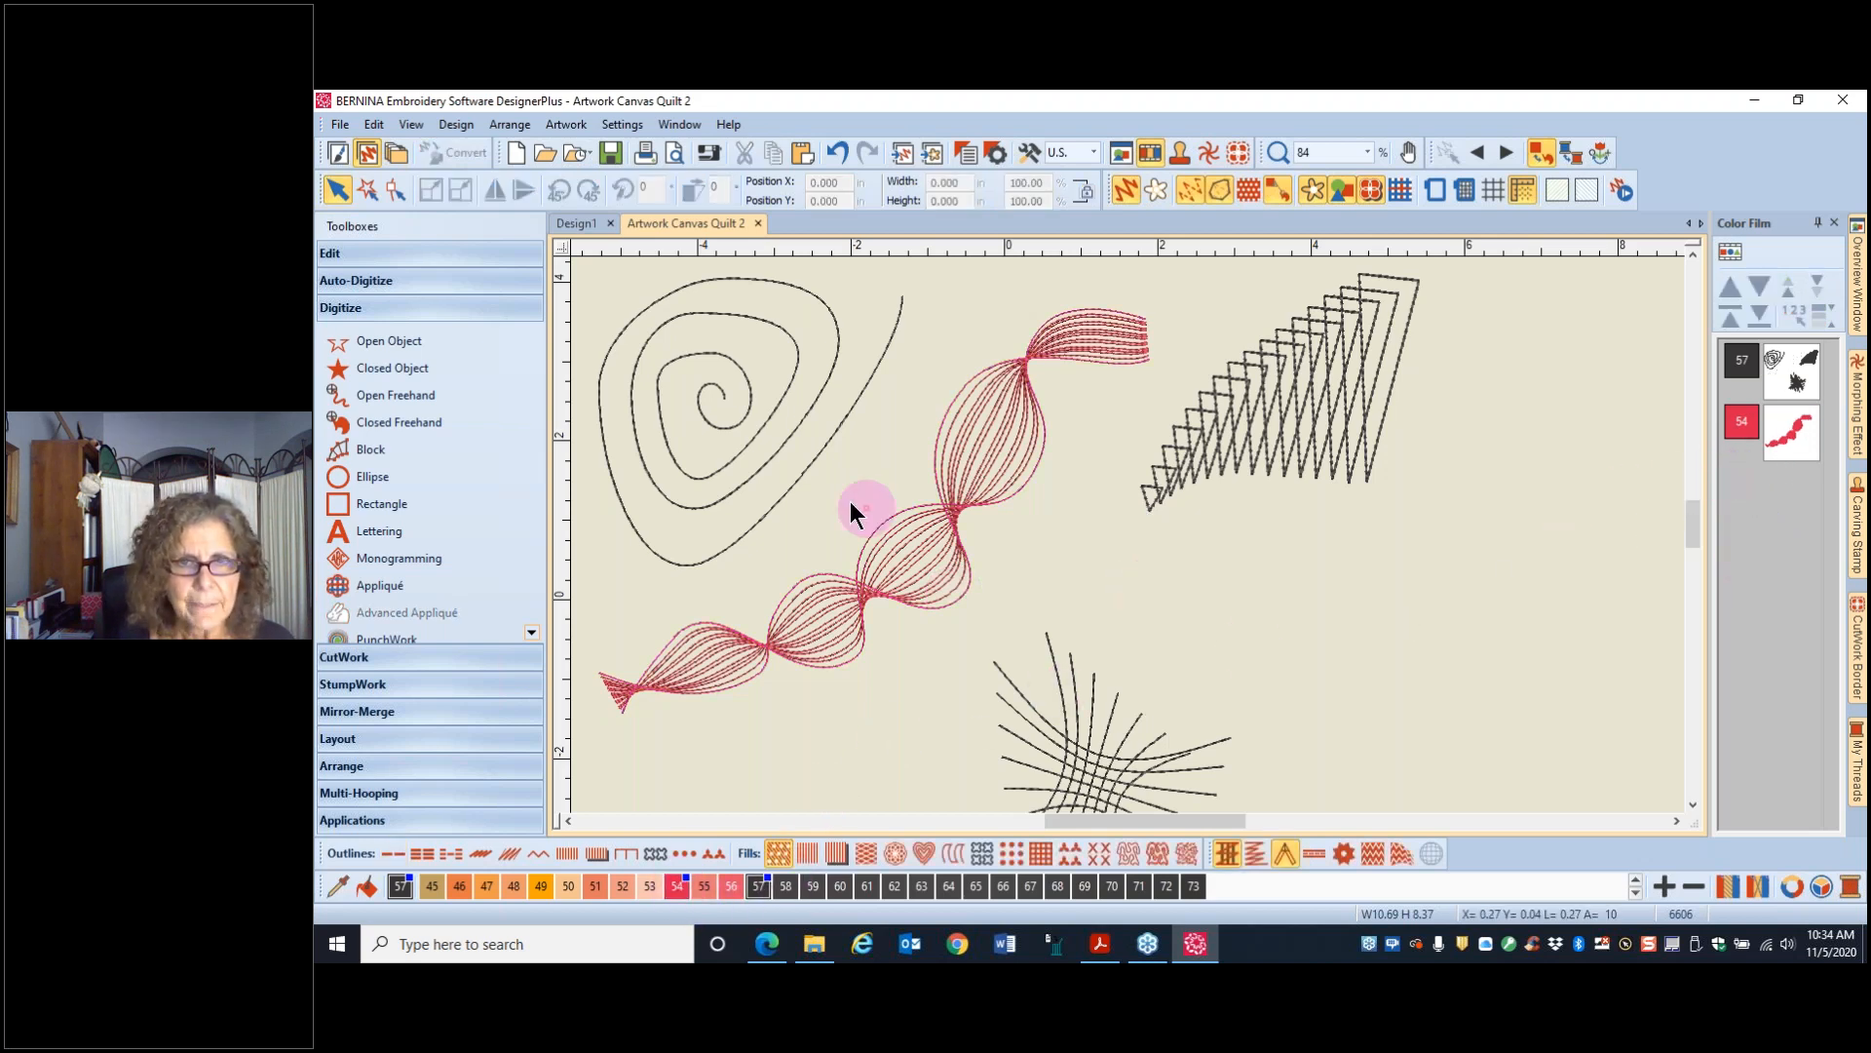
- Apply a Backstitch outline with a 3.5 mm stitch length to the whole red wavy ribbon
scroll(867, 505, down, 2)
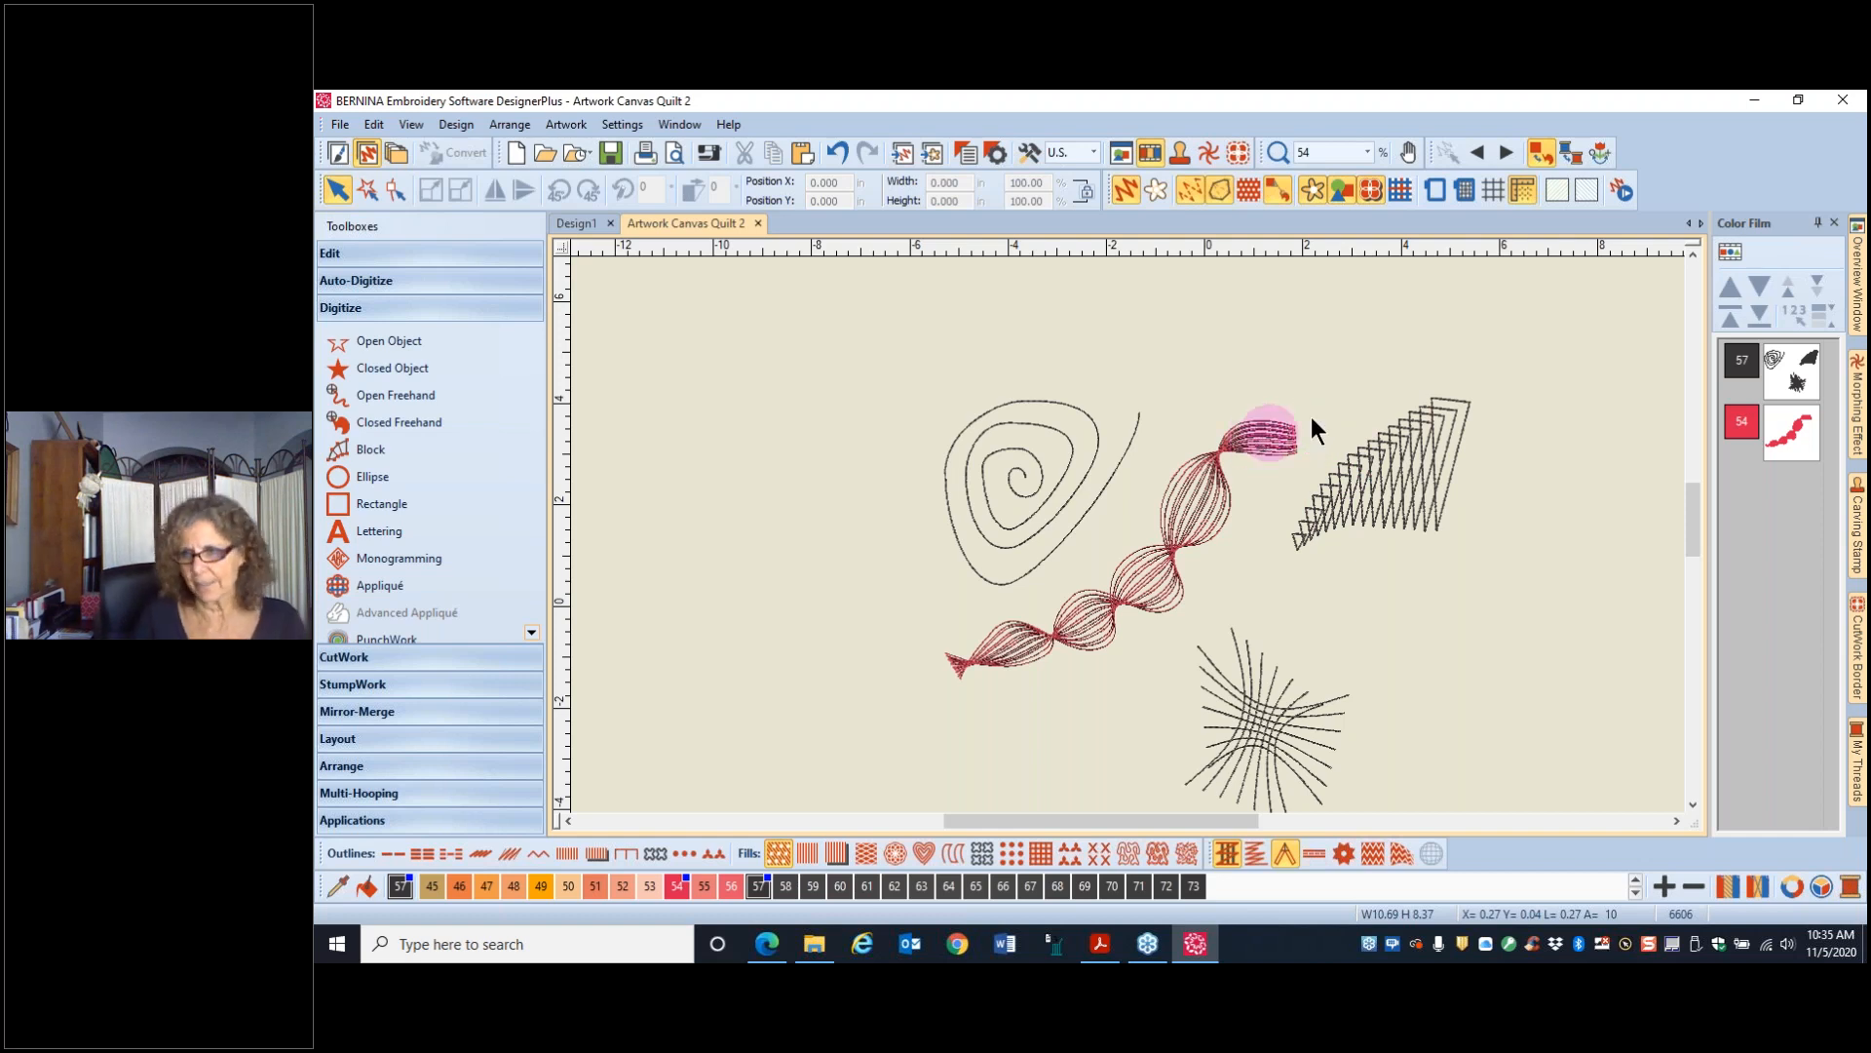
click(1799, 446)
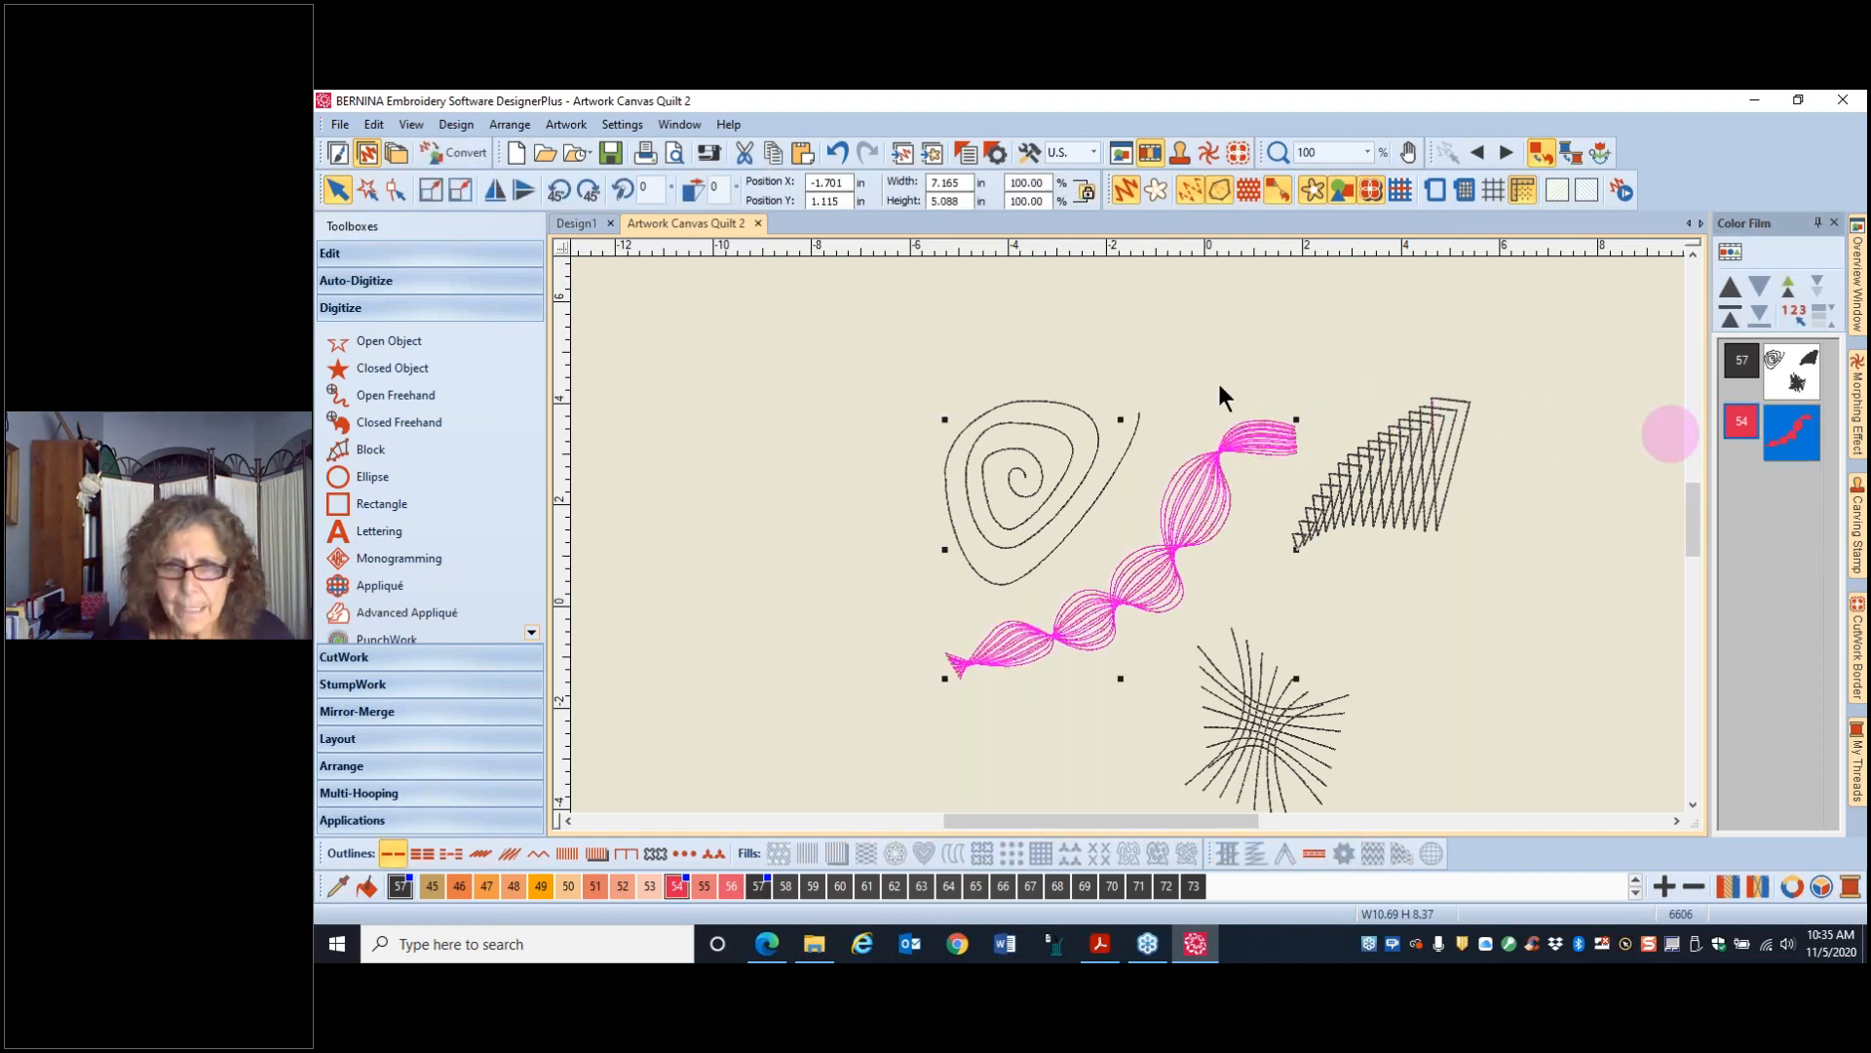
click(481, 853)
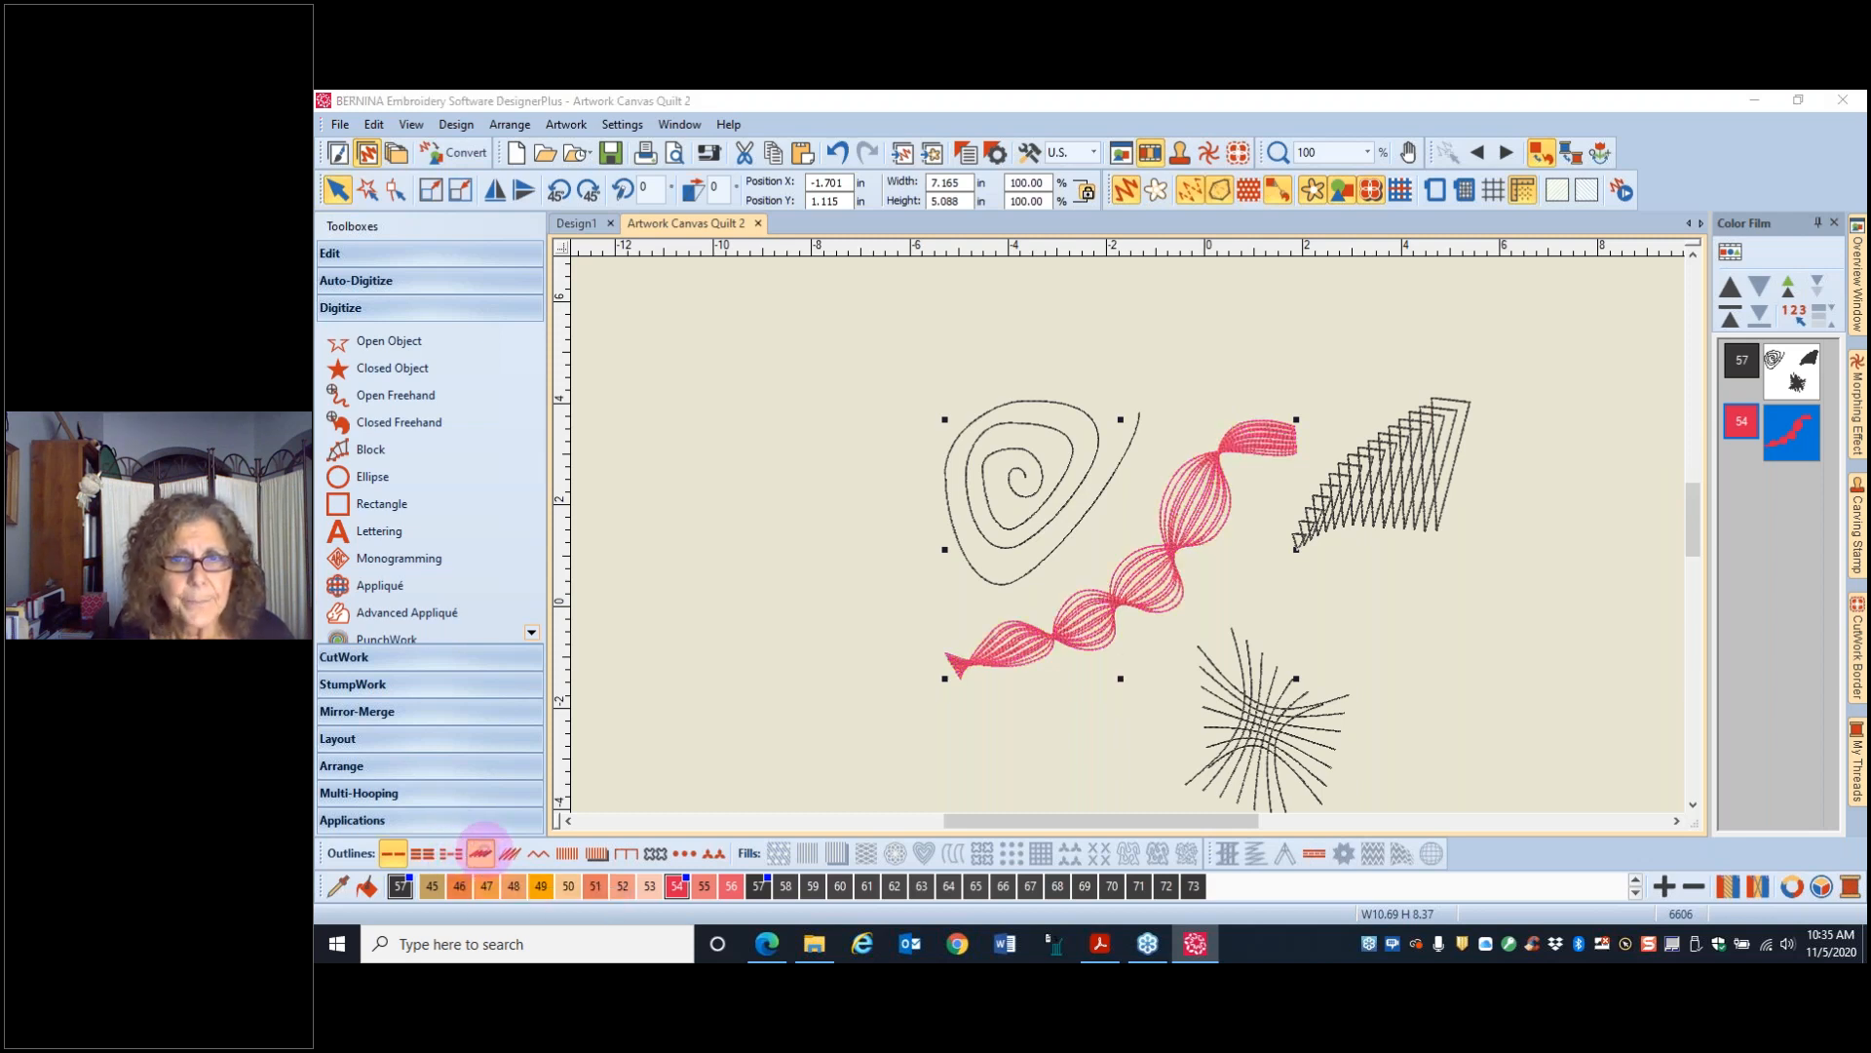
right_click(481, 854)
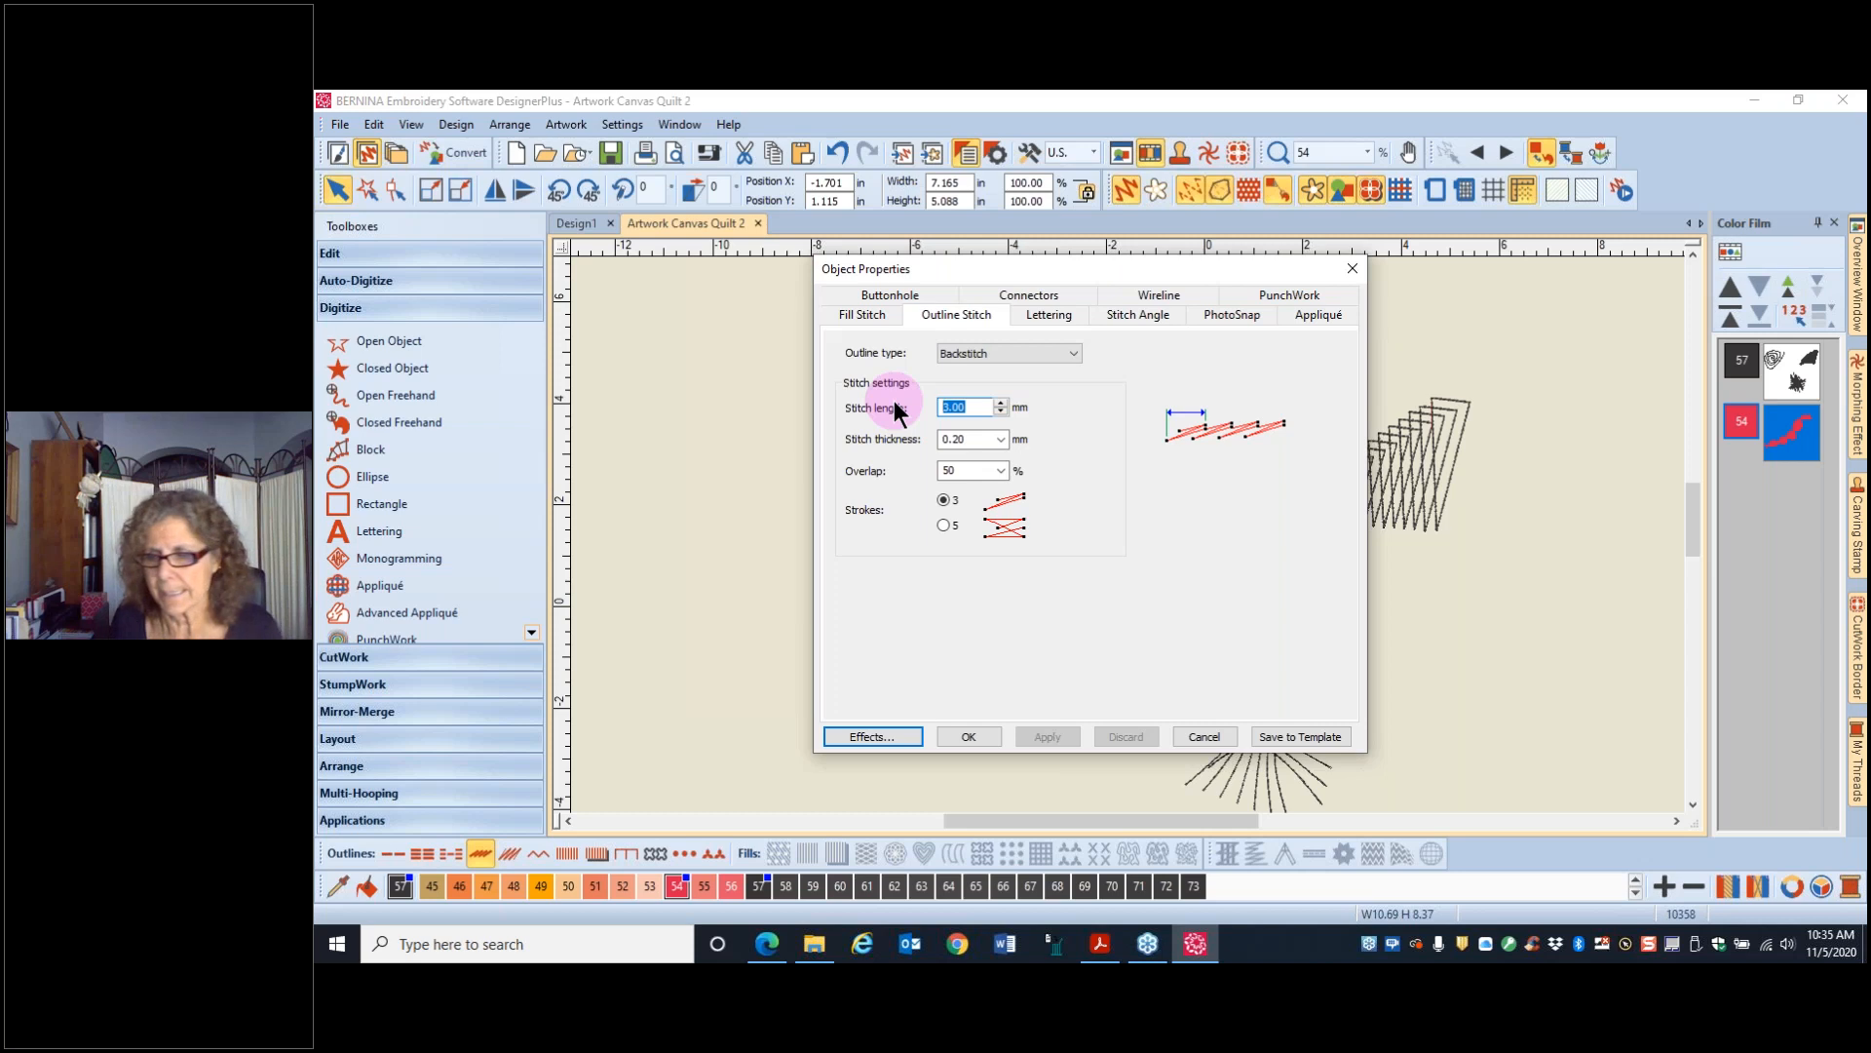
text(3.5)
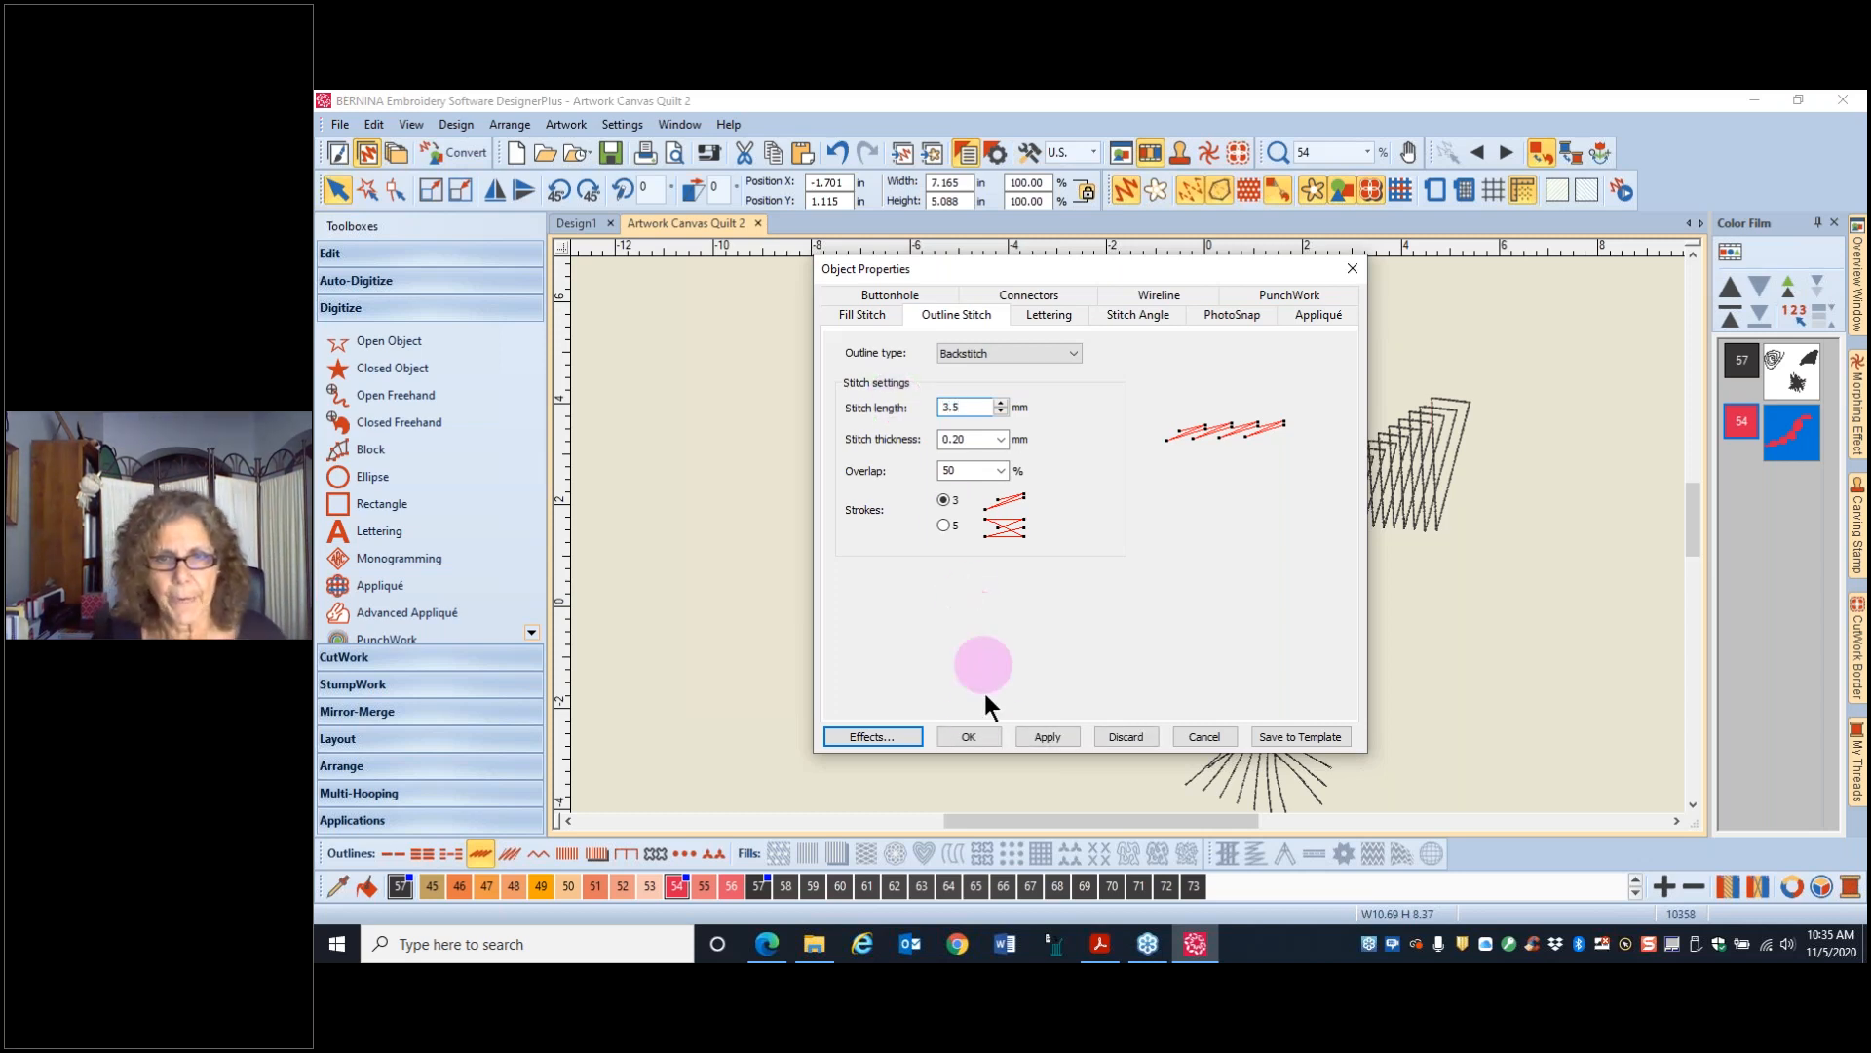
click(970, 741)
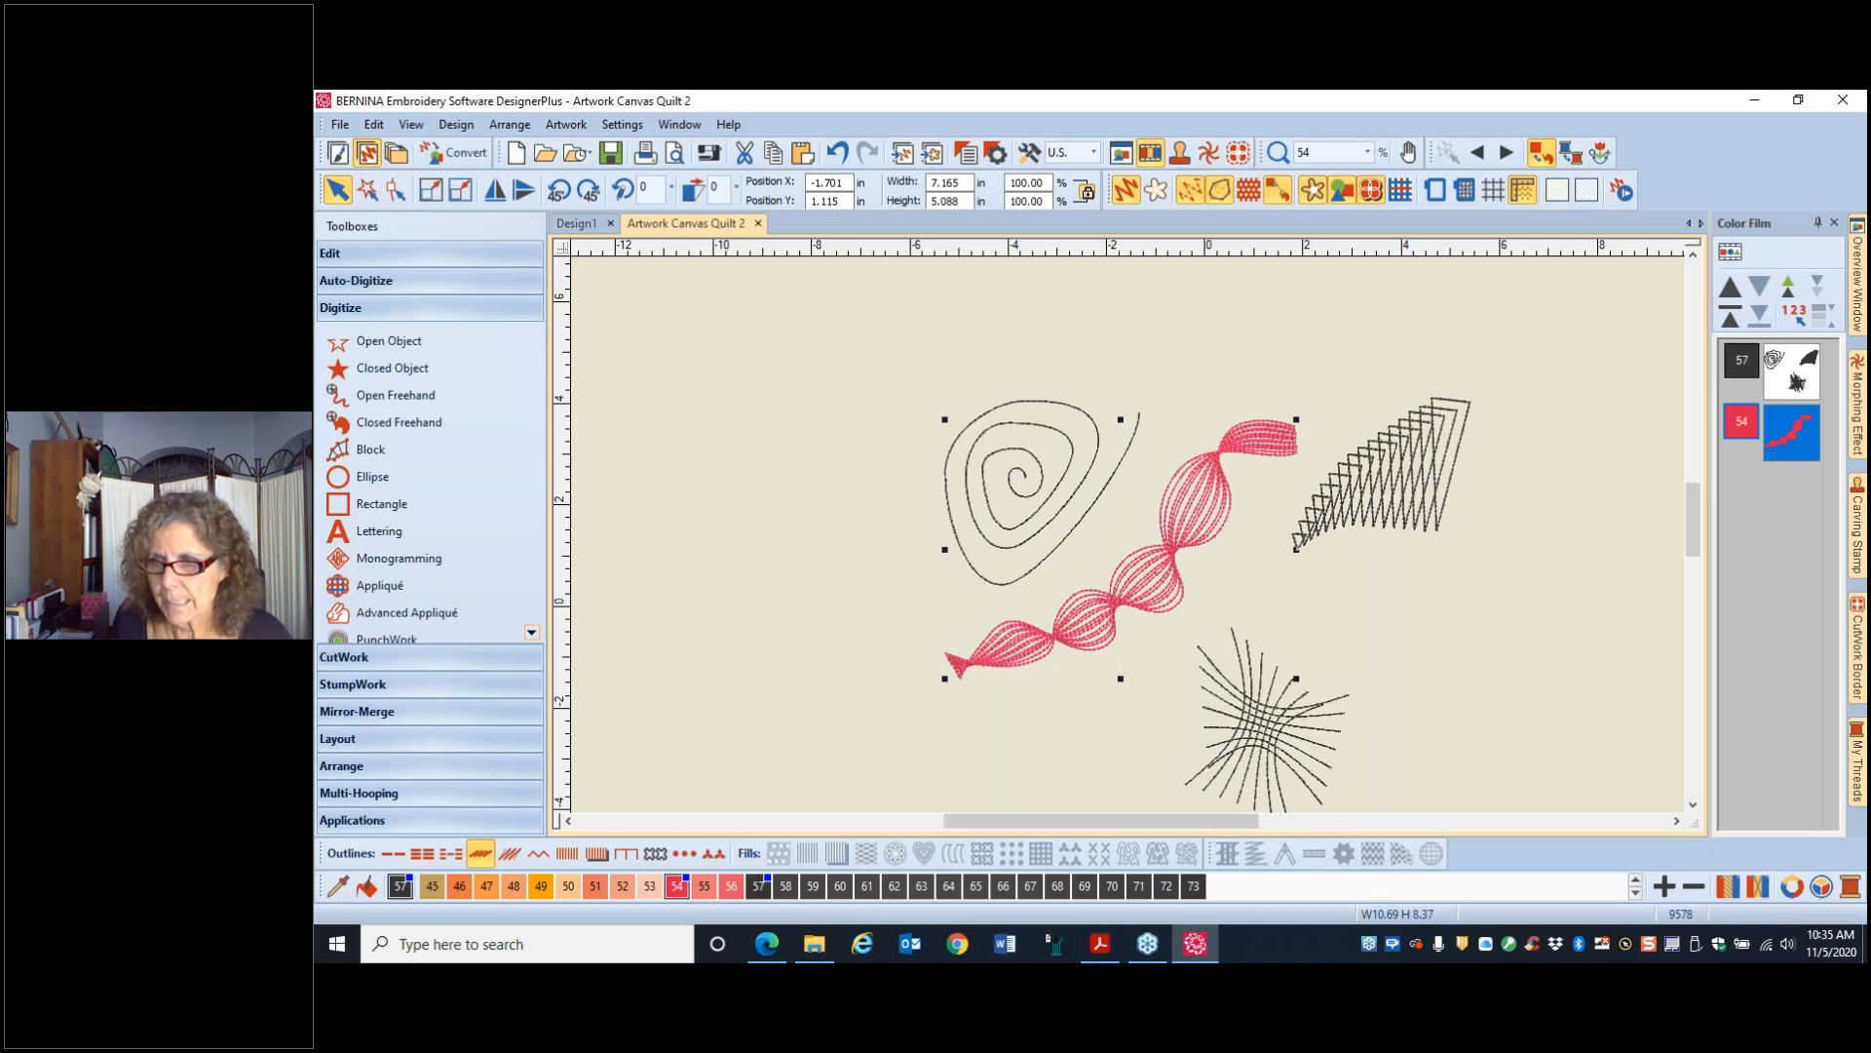
- In the artwork canvas, draw a closed triangle about 4.18 by 2.89 inches with the Pen tool in the empty section below the ribbon
click(336, 154)
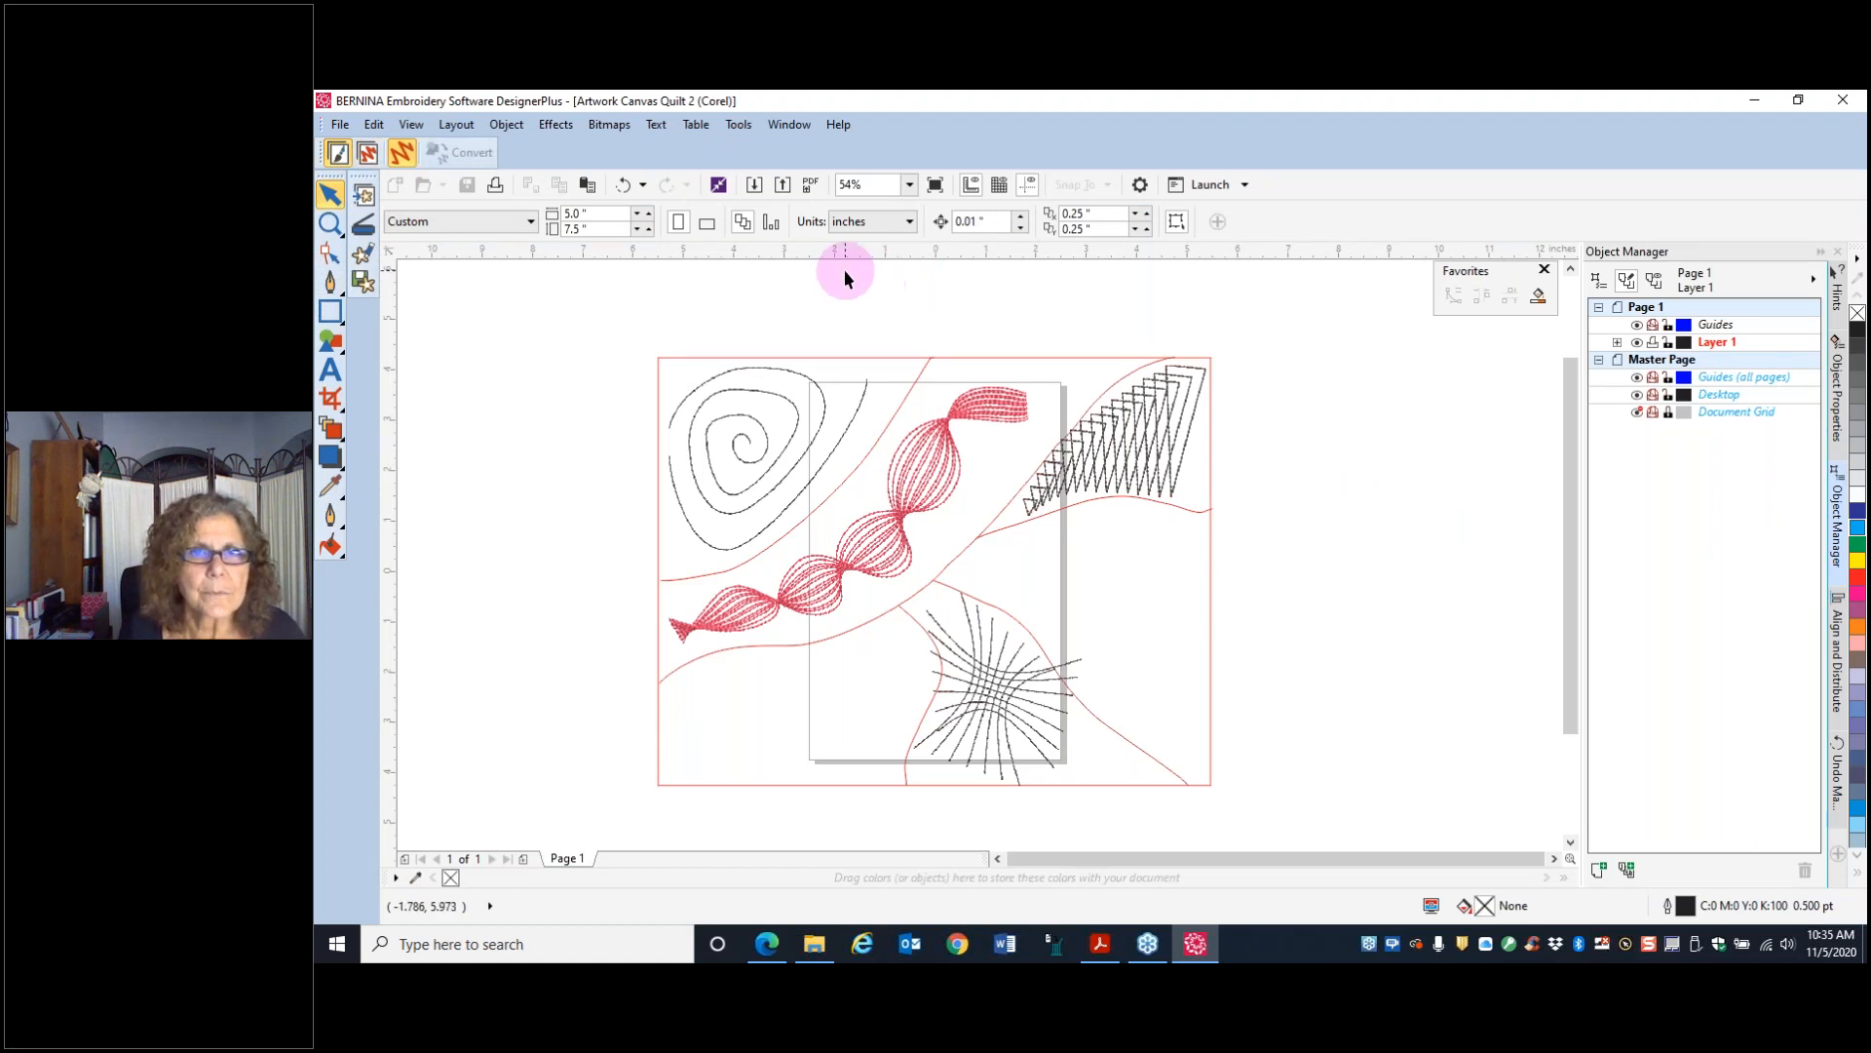
click(331, 282)
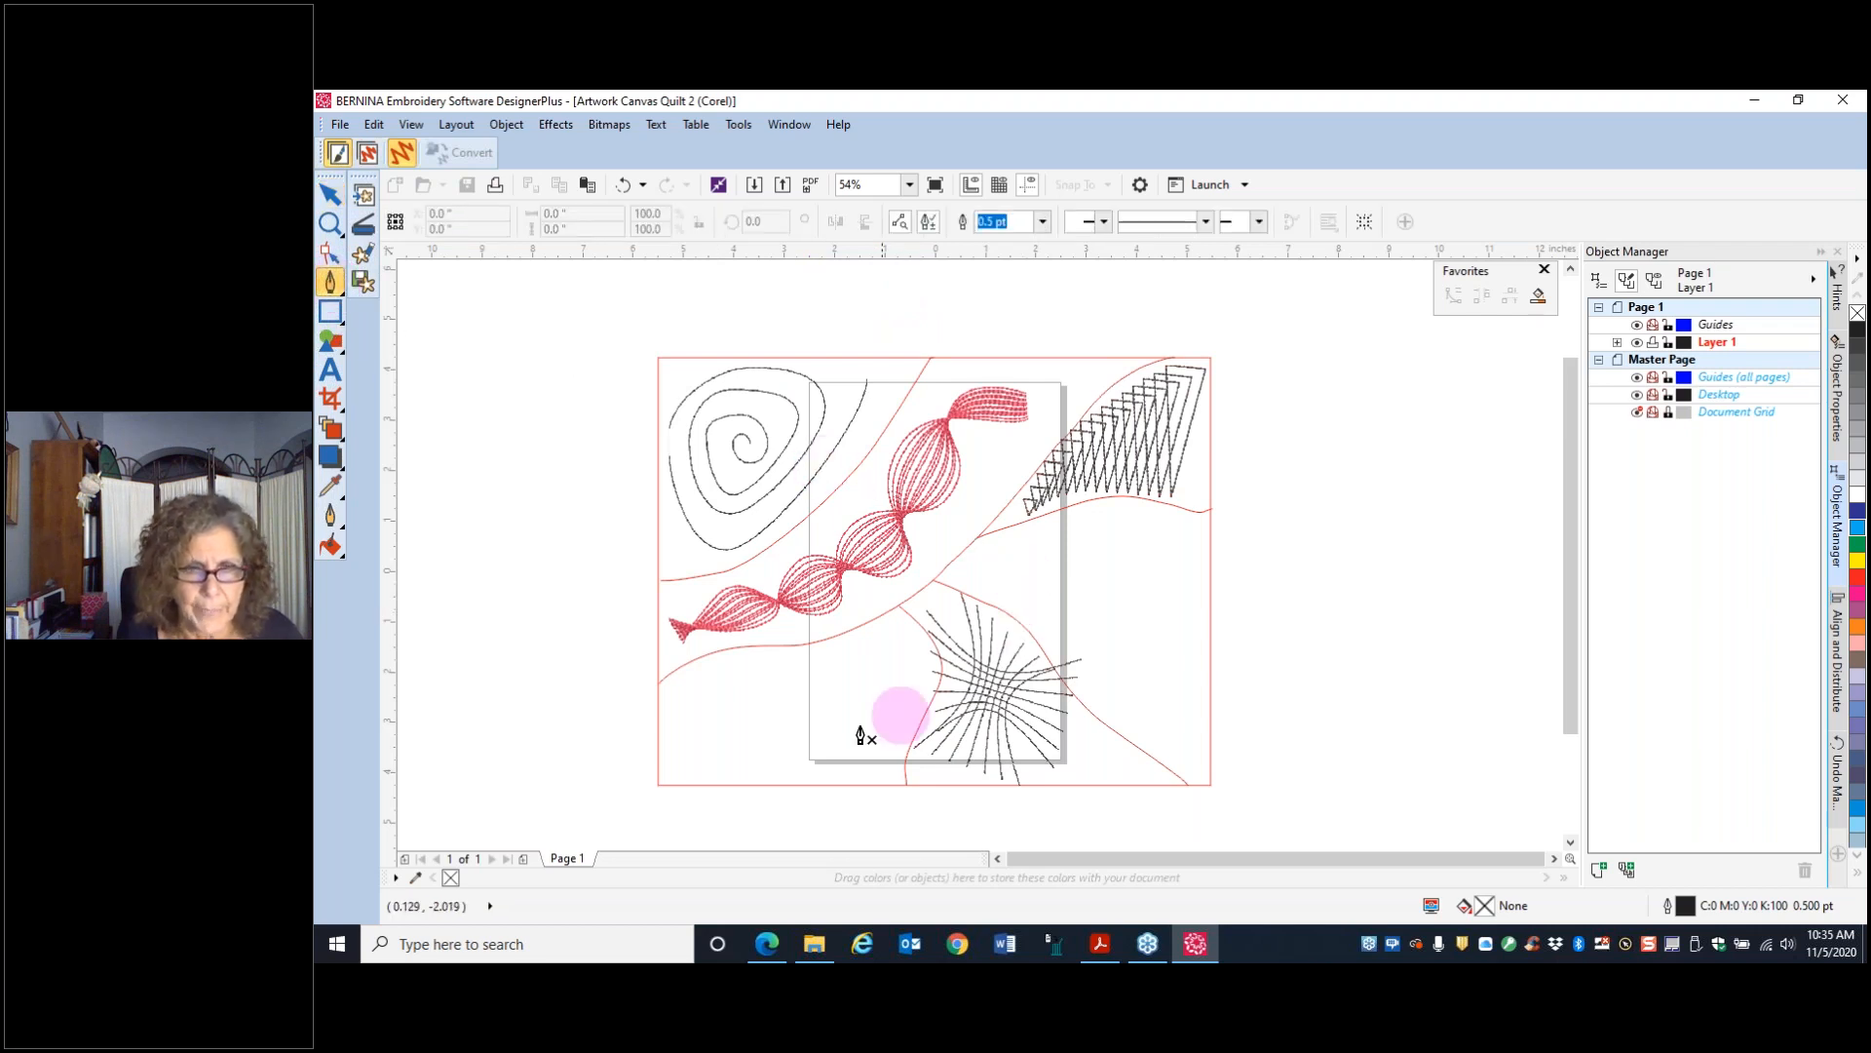
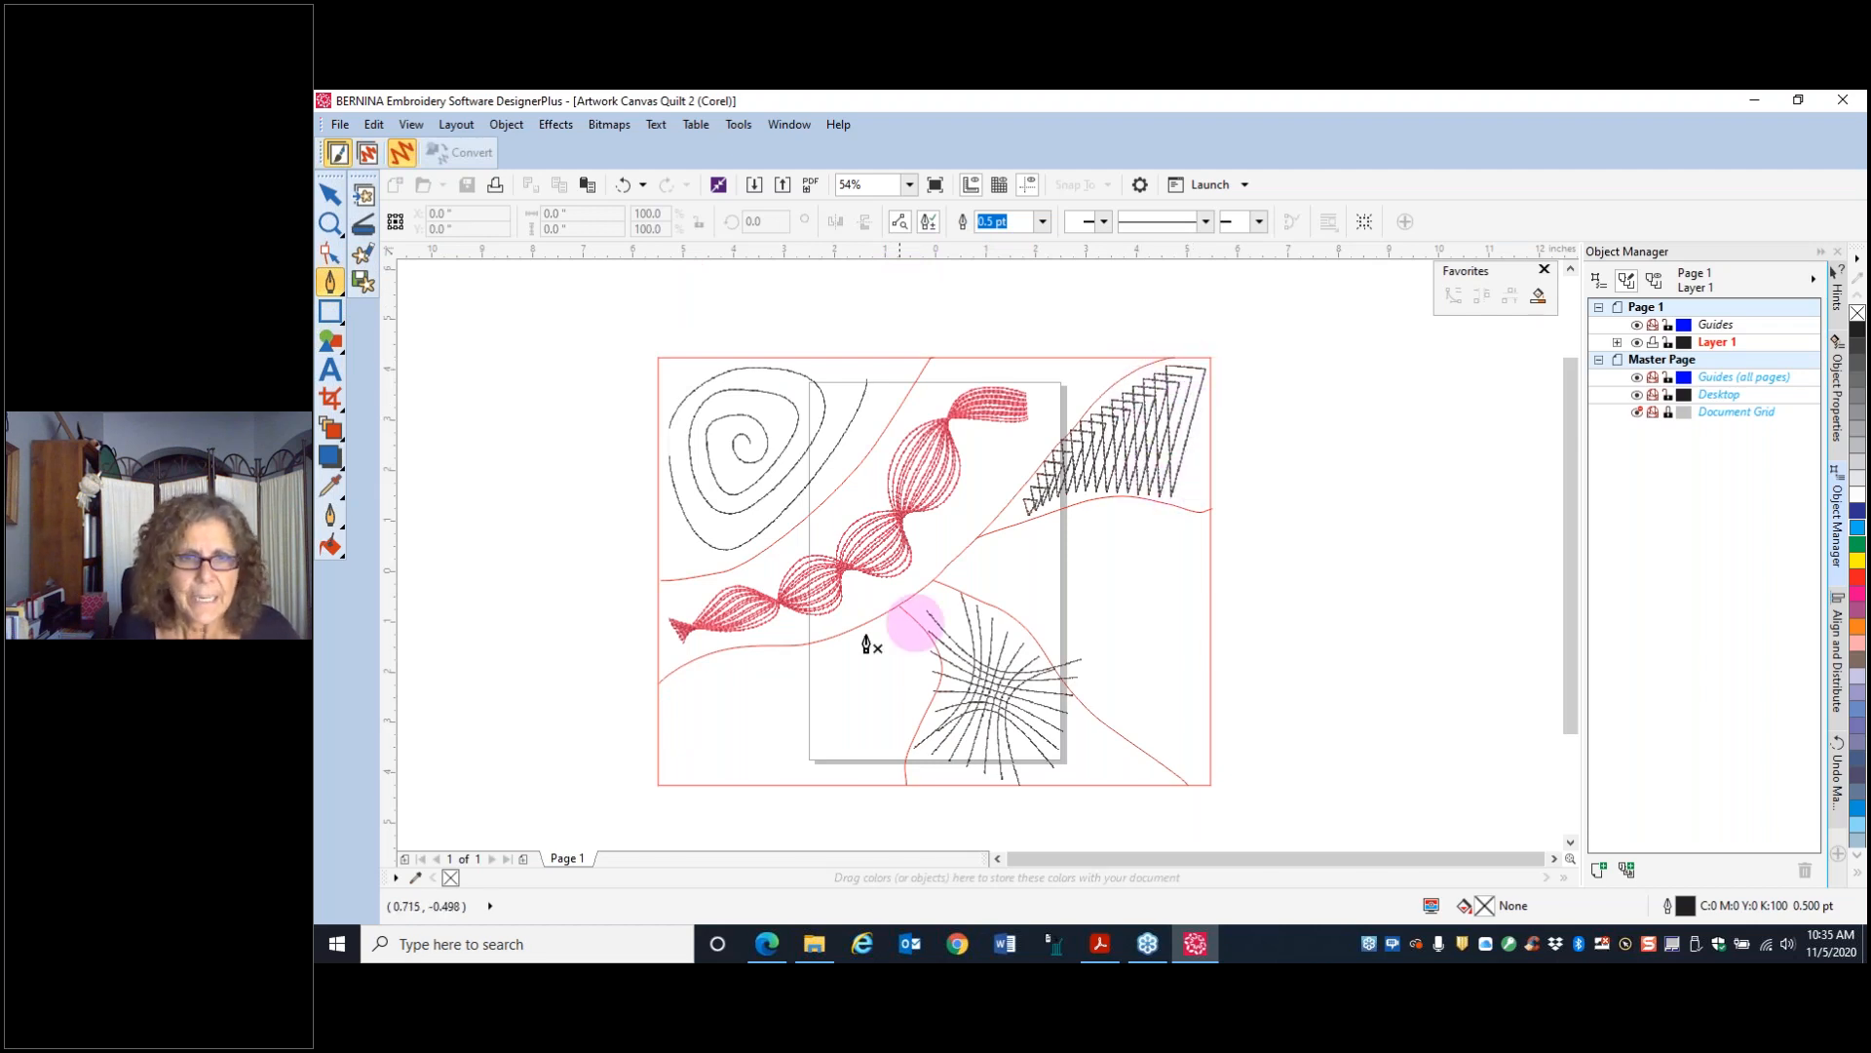
click(680, 745)
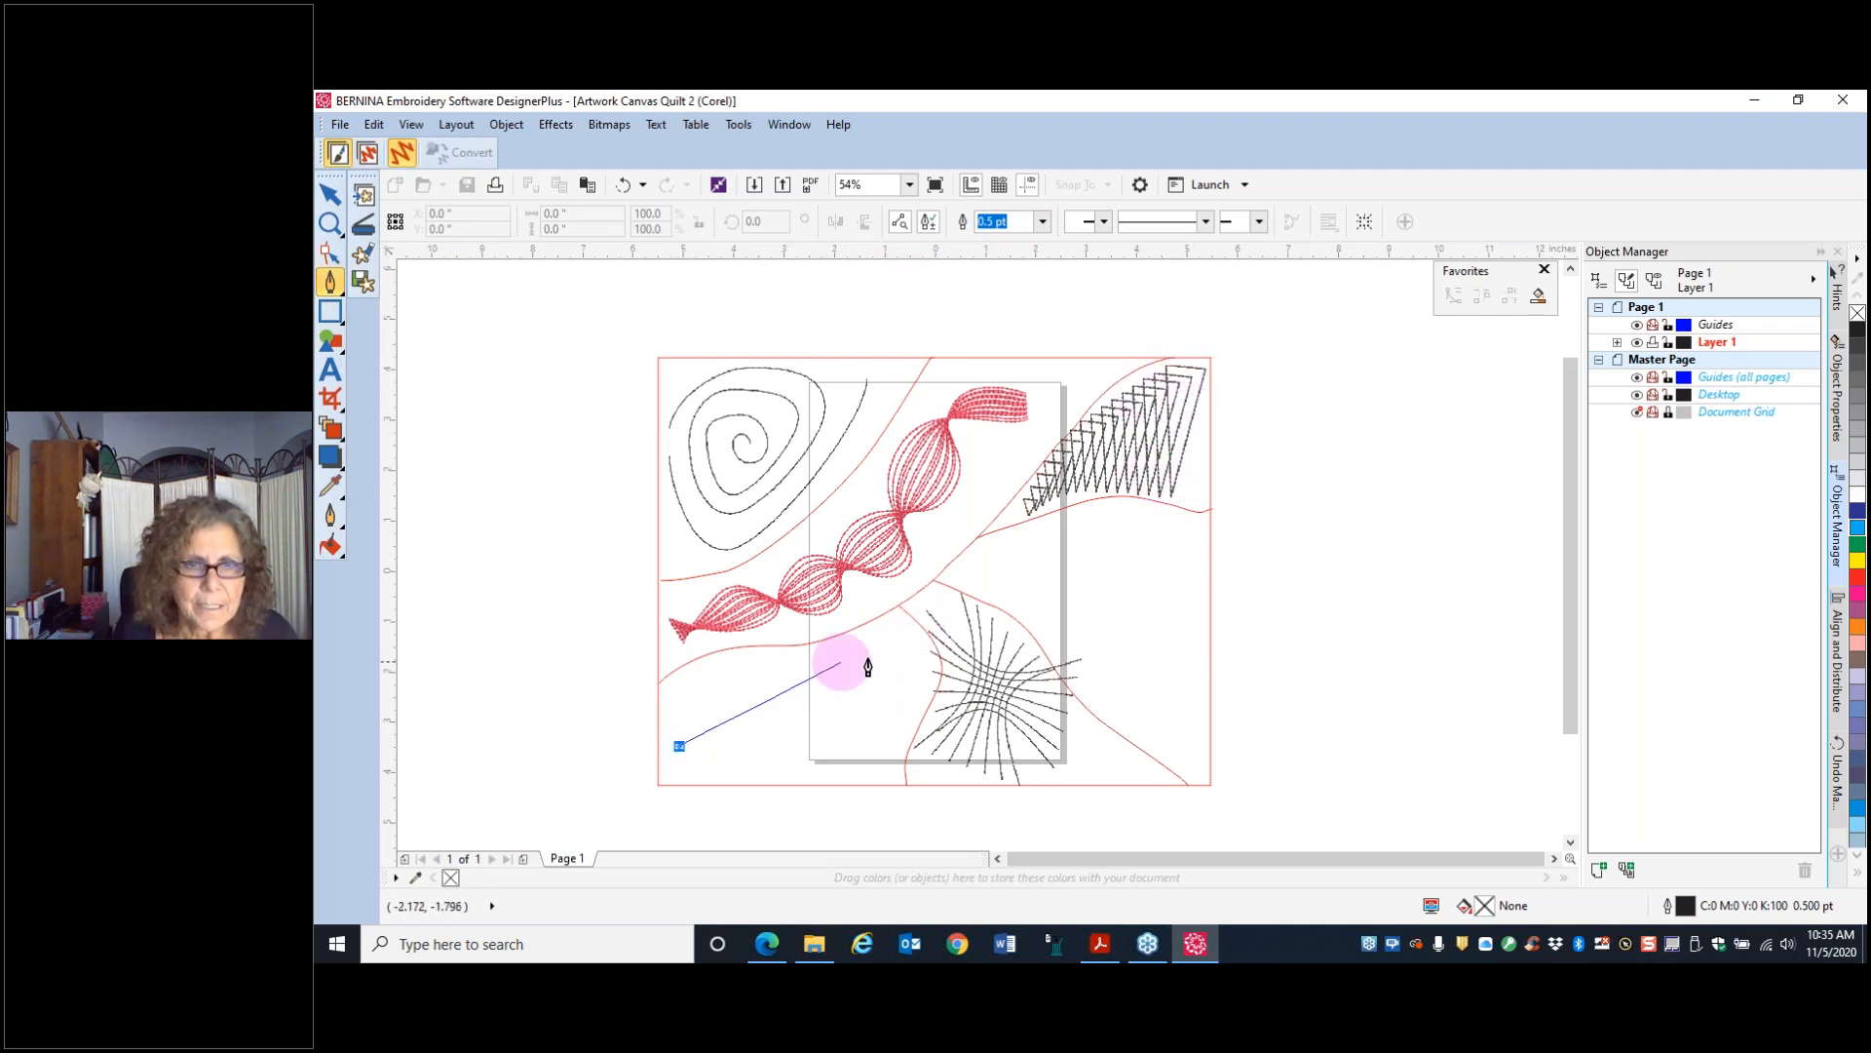
drag(888, 627, 883, 668)
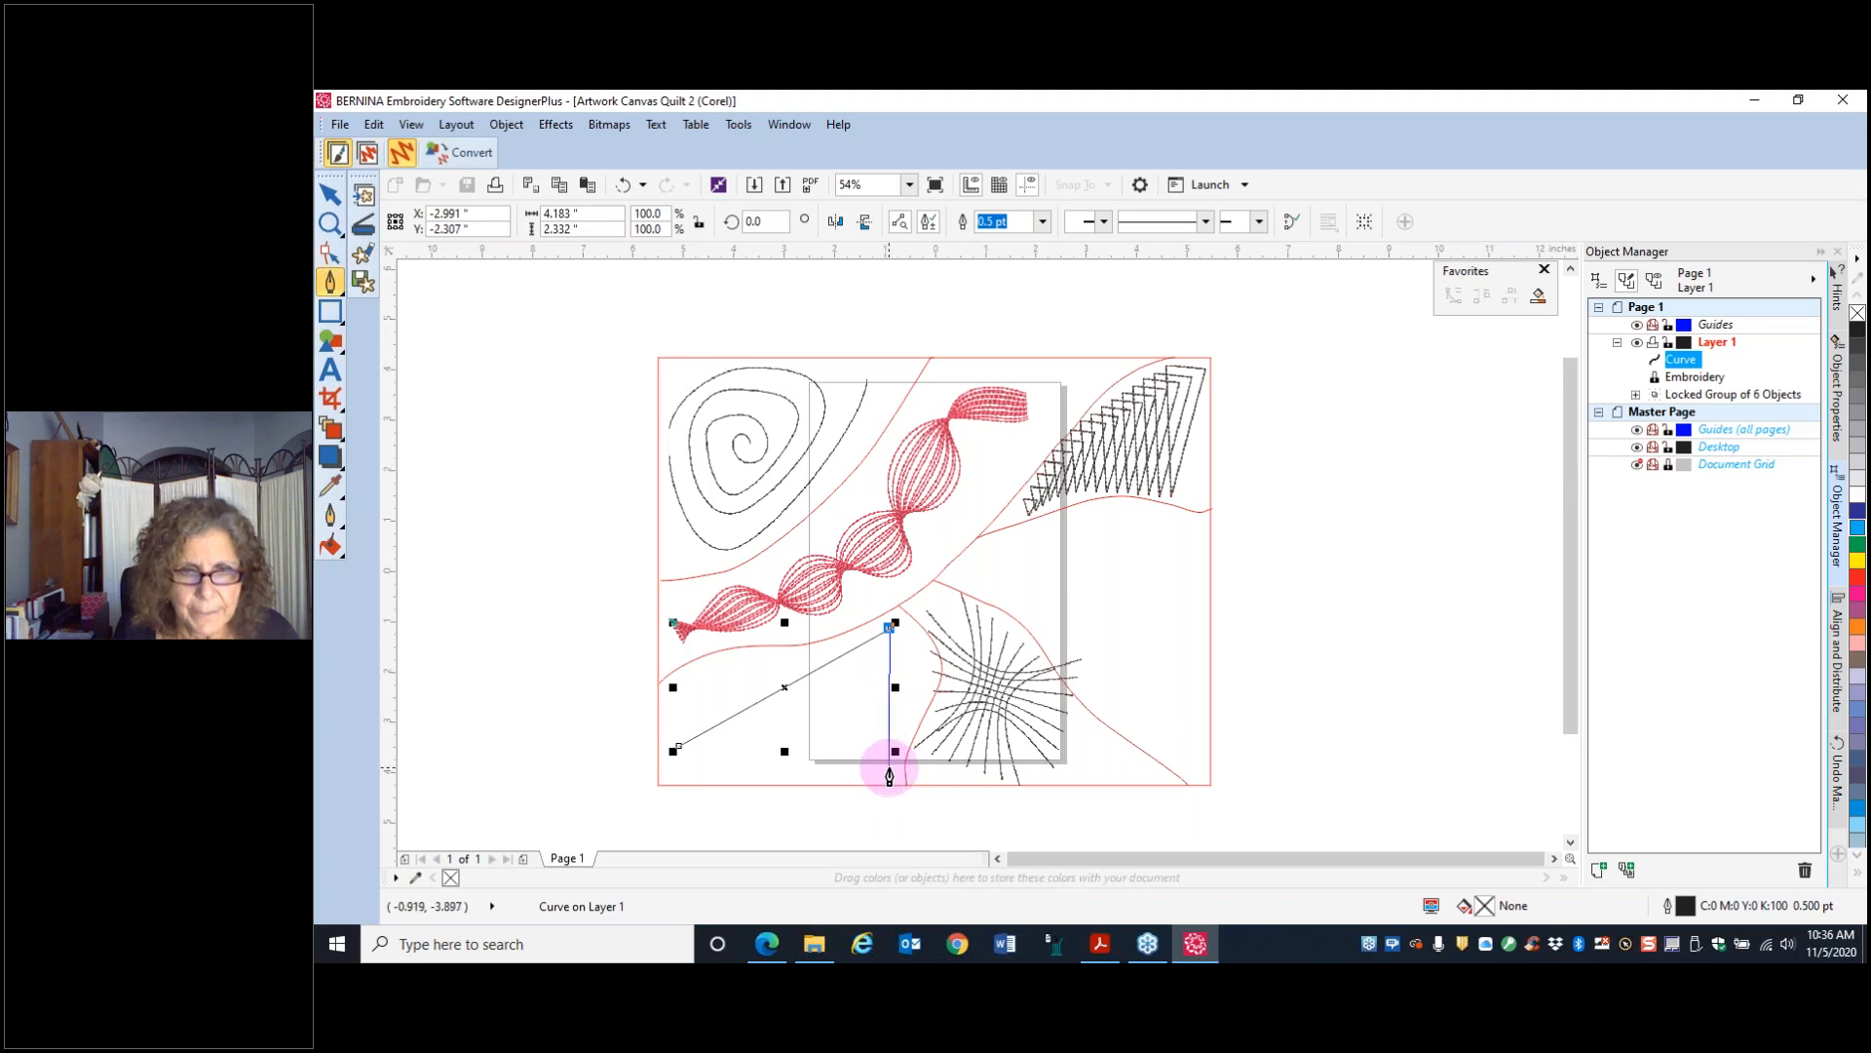
click(867, 775)
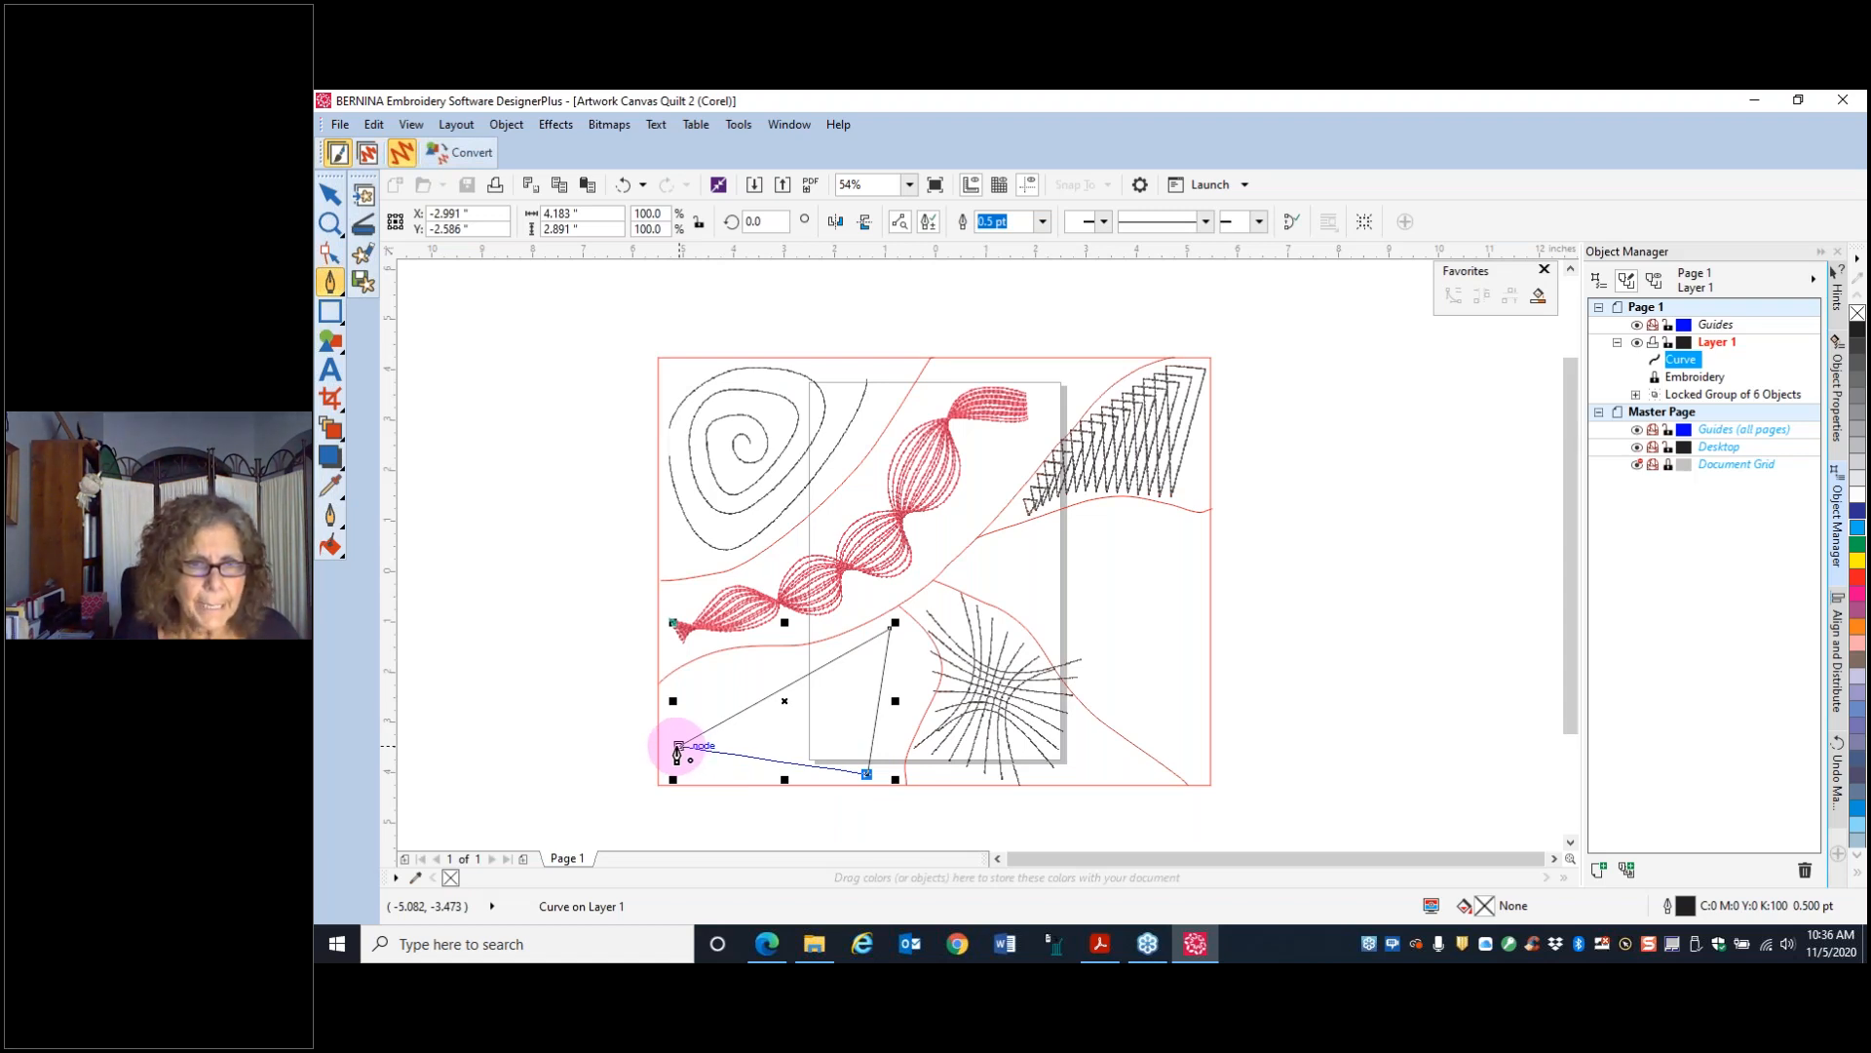
click(677, 748)
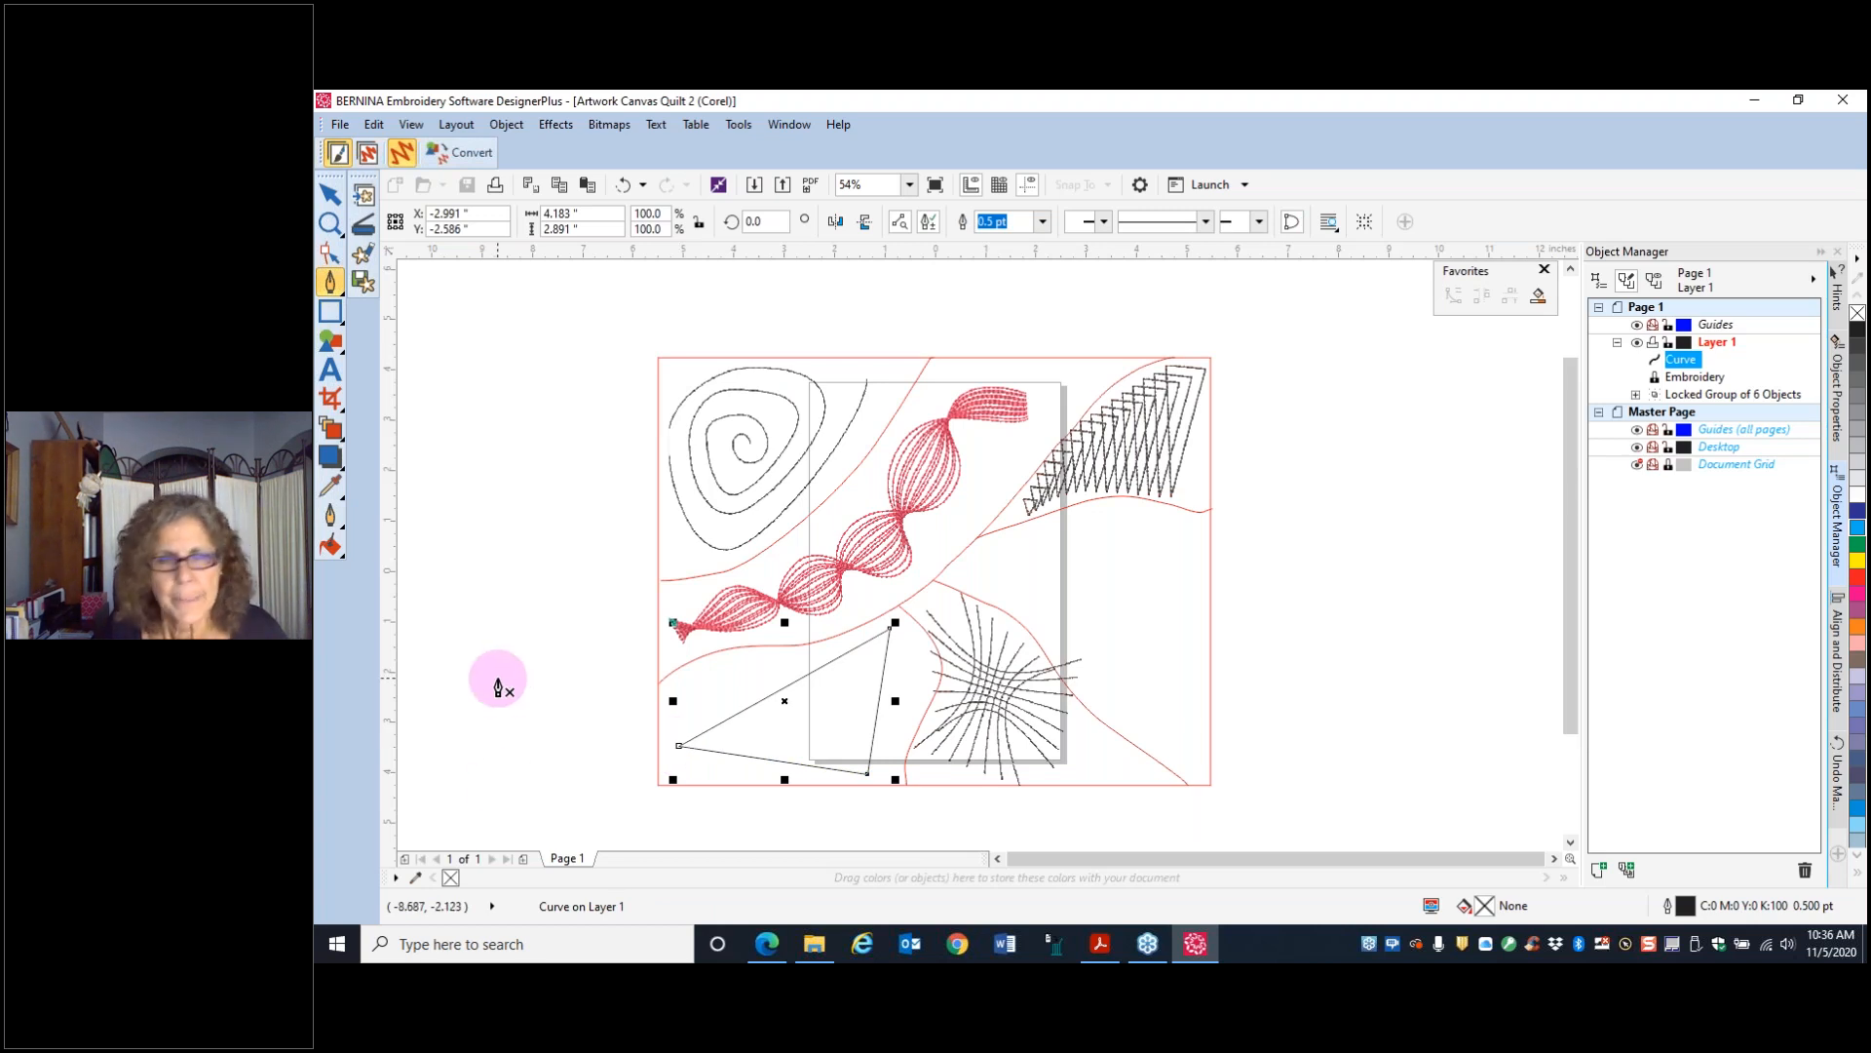
- Duplicate the triangle in place, scale the copy to about 49% around its center and shift it slightly right and down inside the original
click(329, 194)
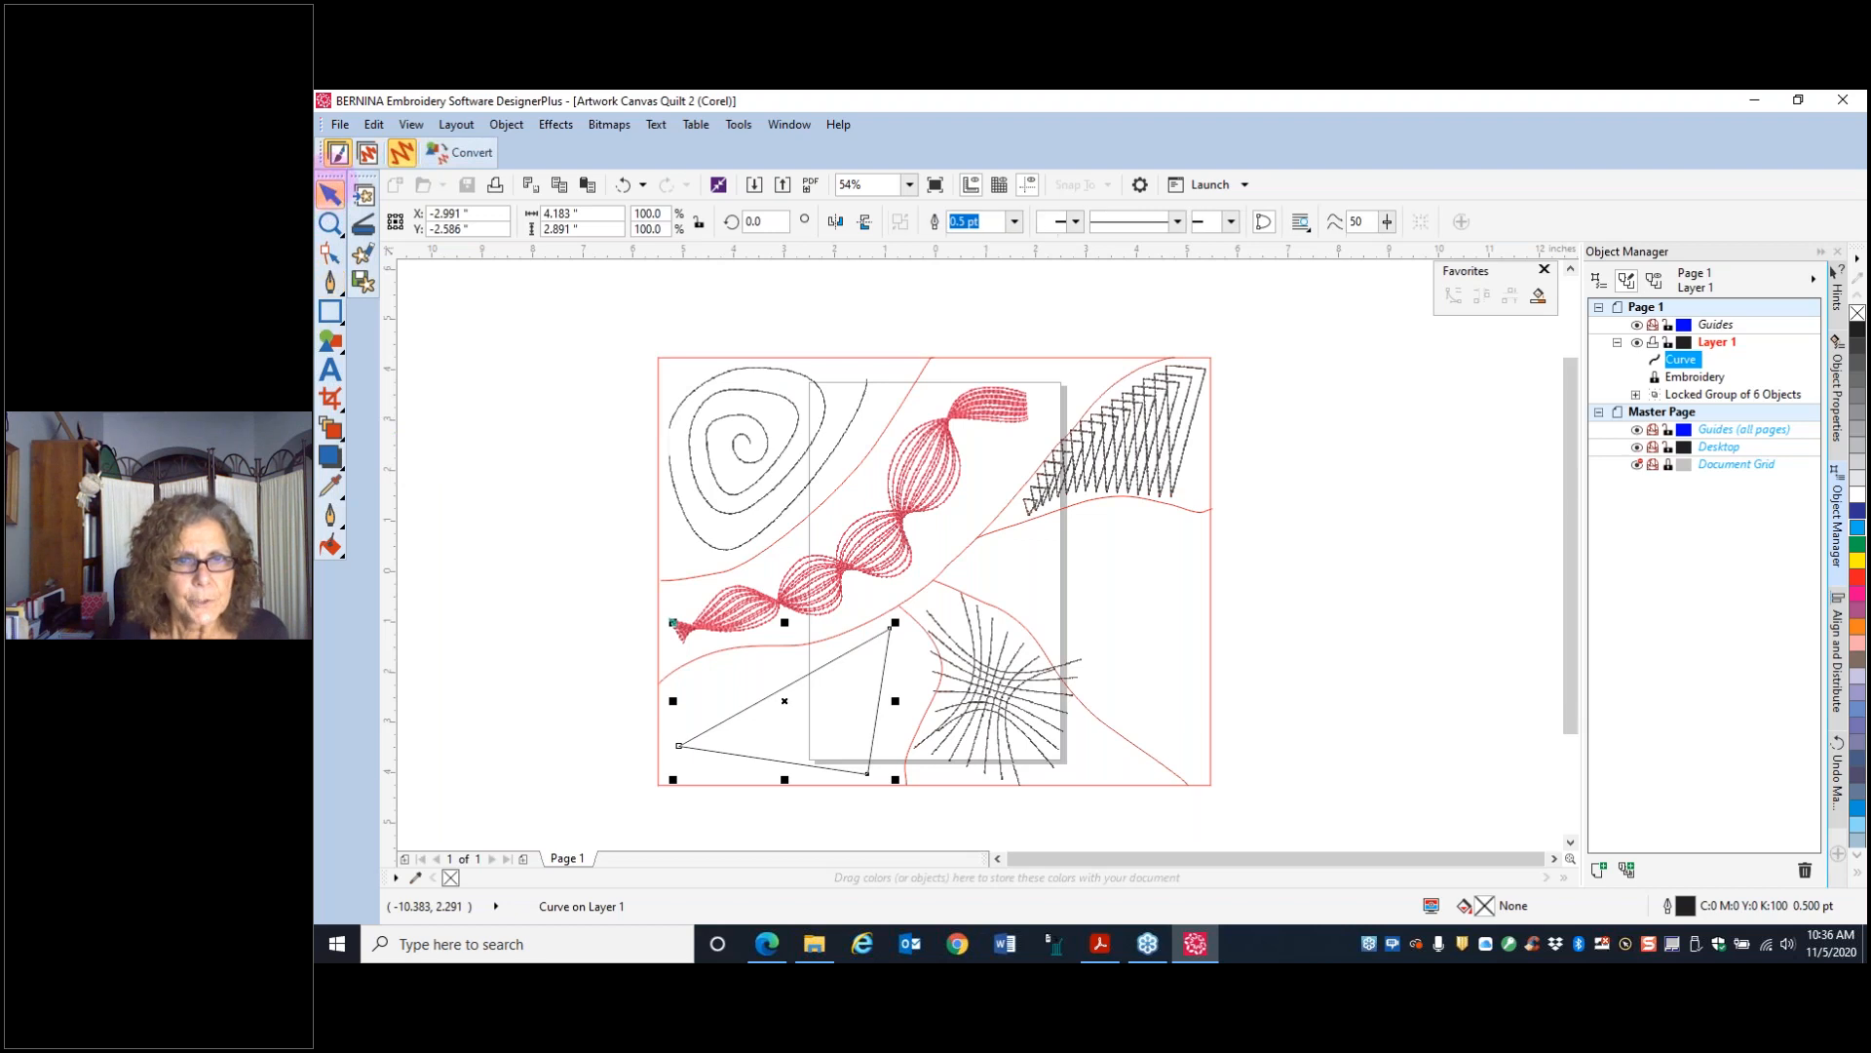
click(587, 184)
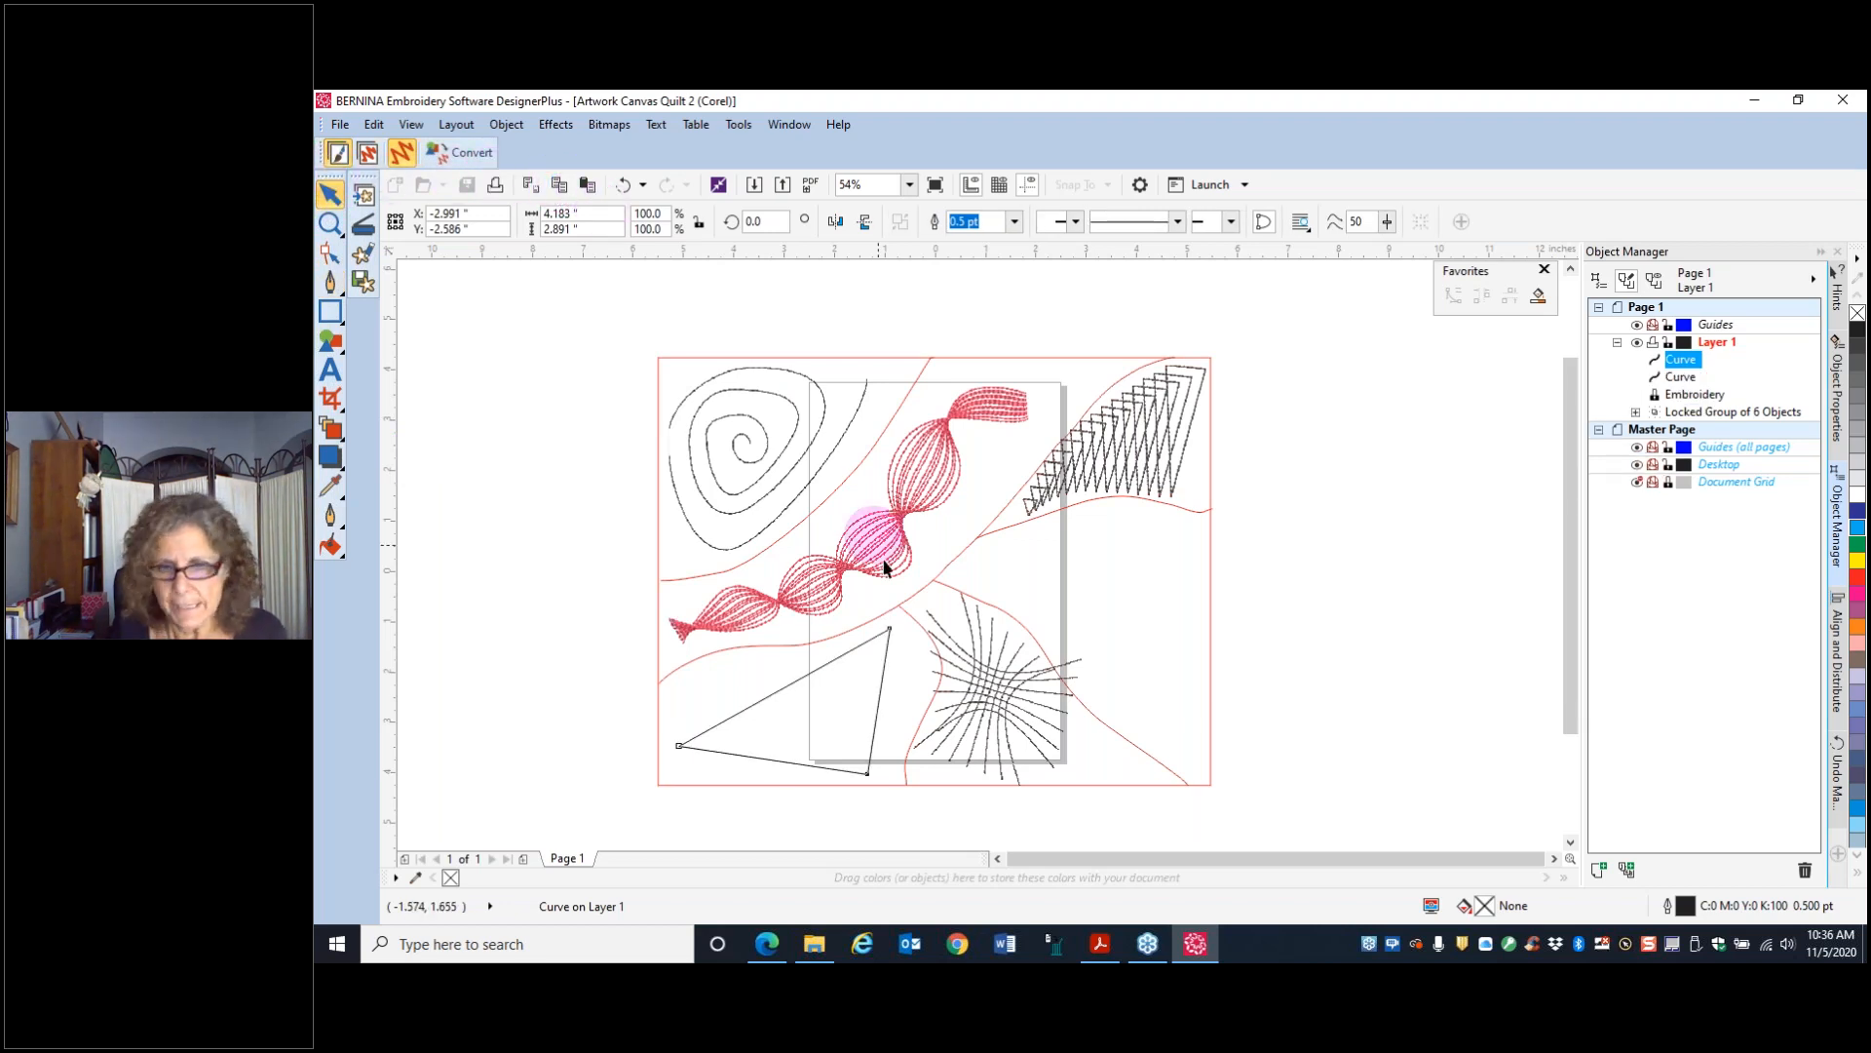
click(886, 680)
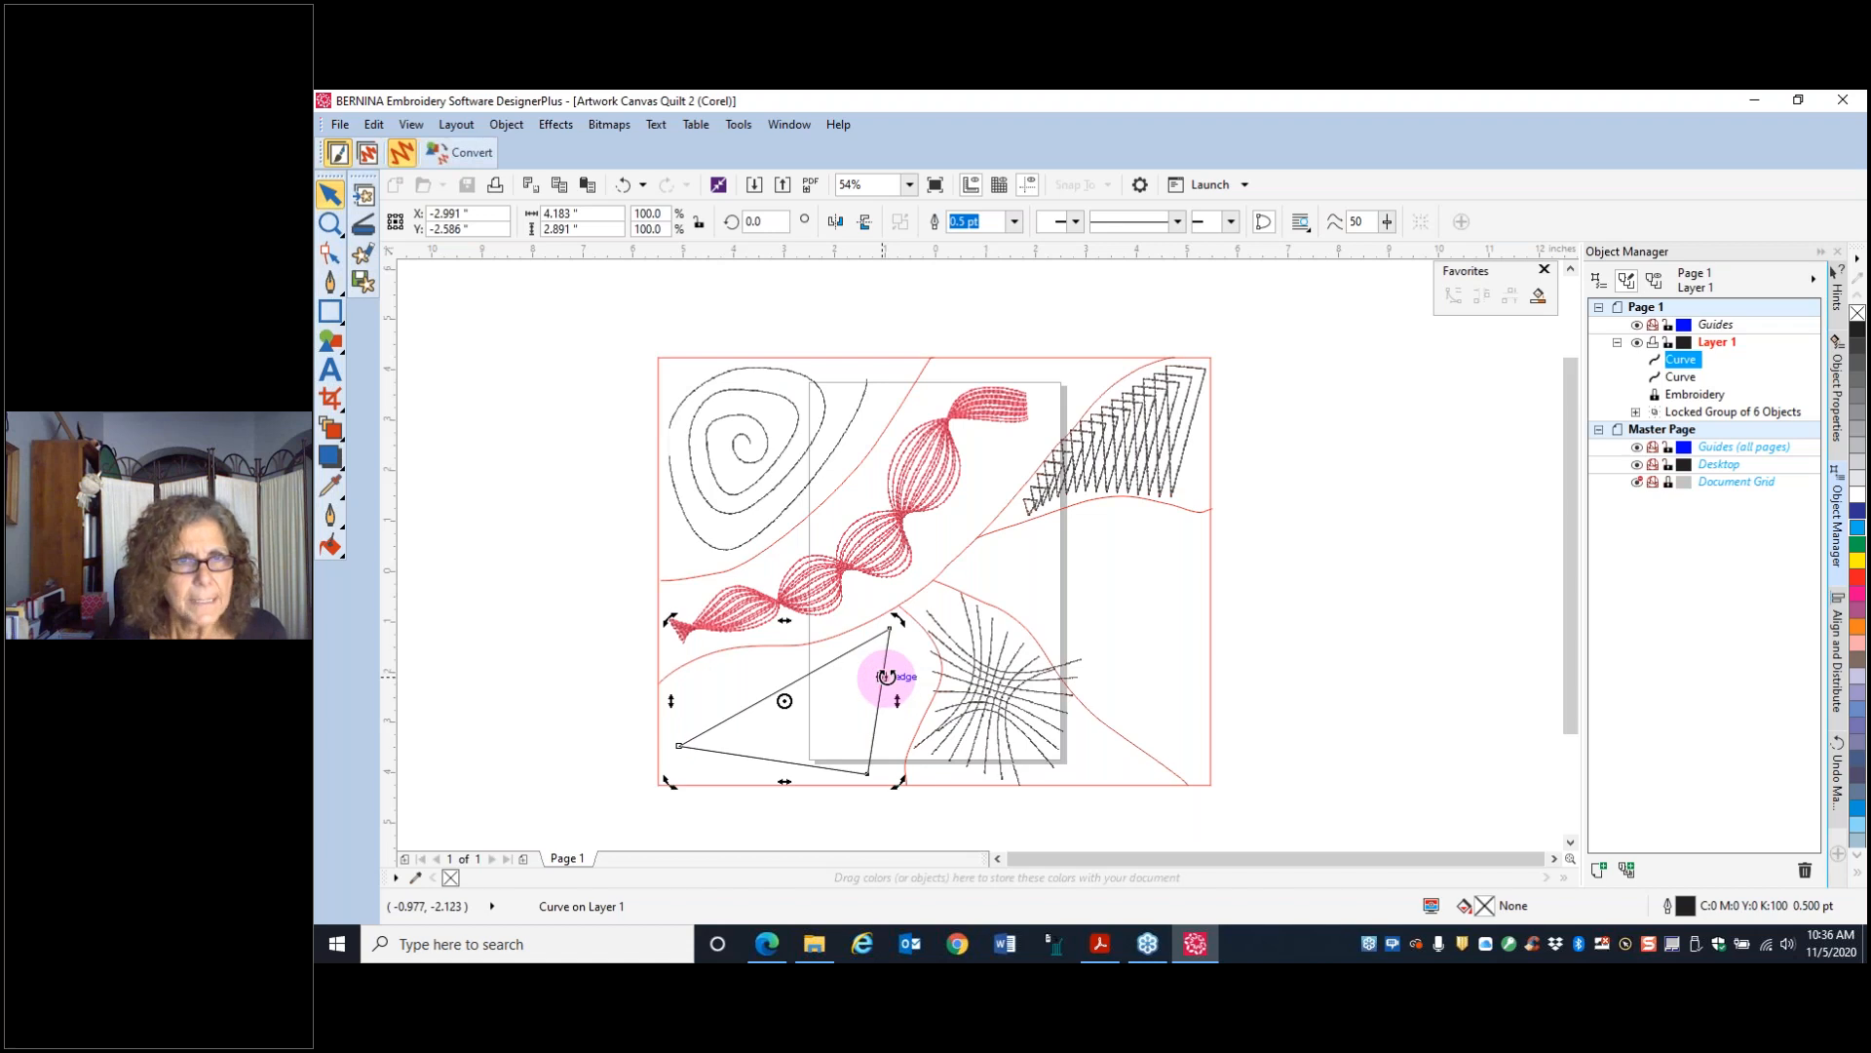
click(898, 634)
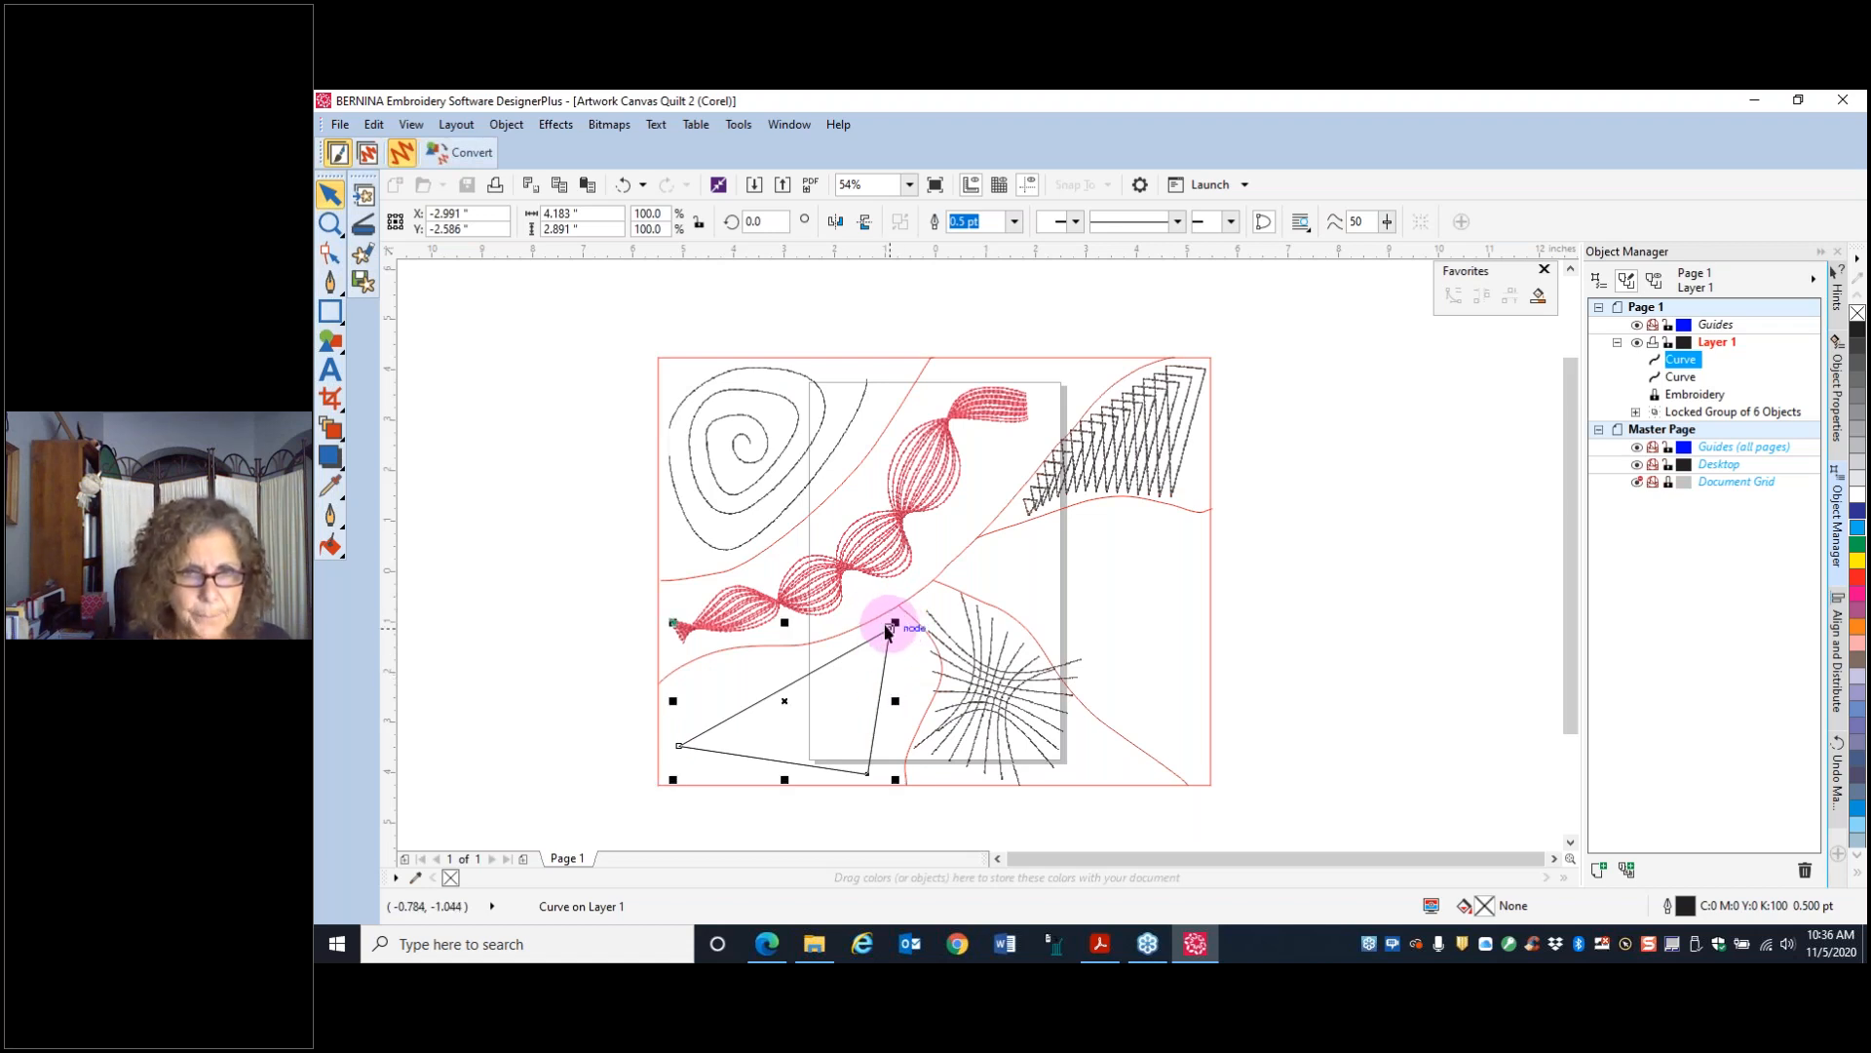
drag(895, 622, 859, 663)
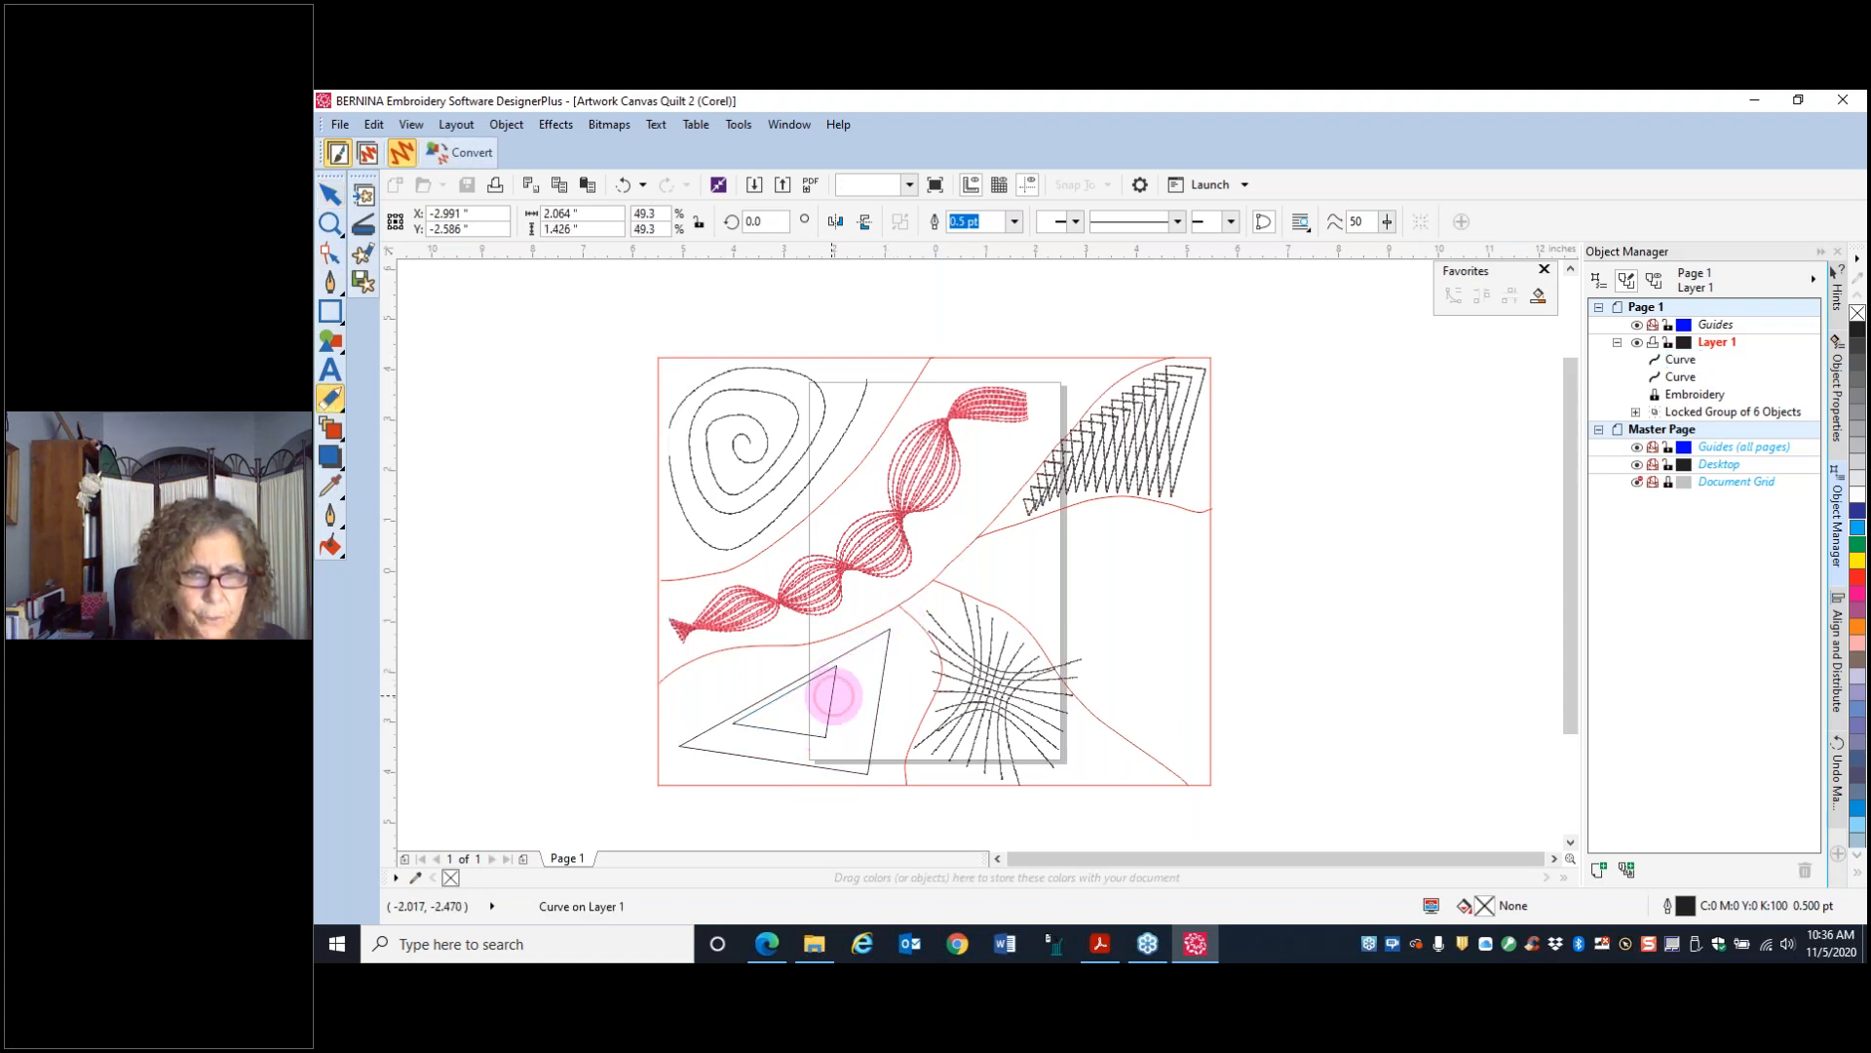
drag(787, 701, 808, 706)
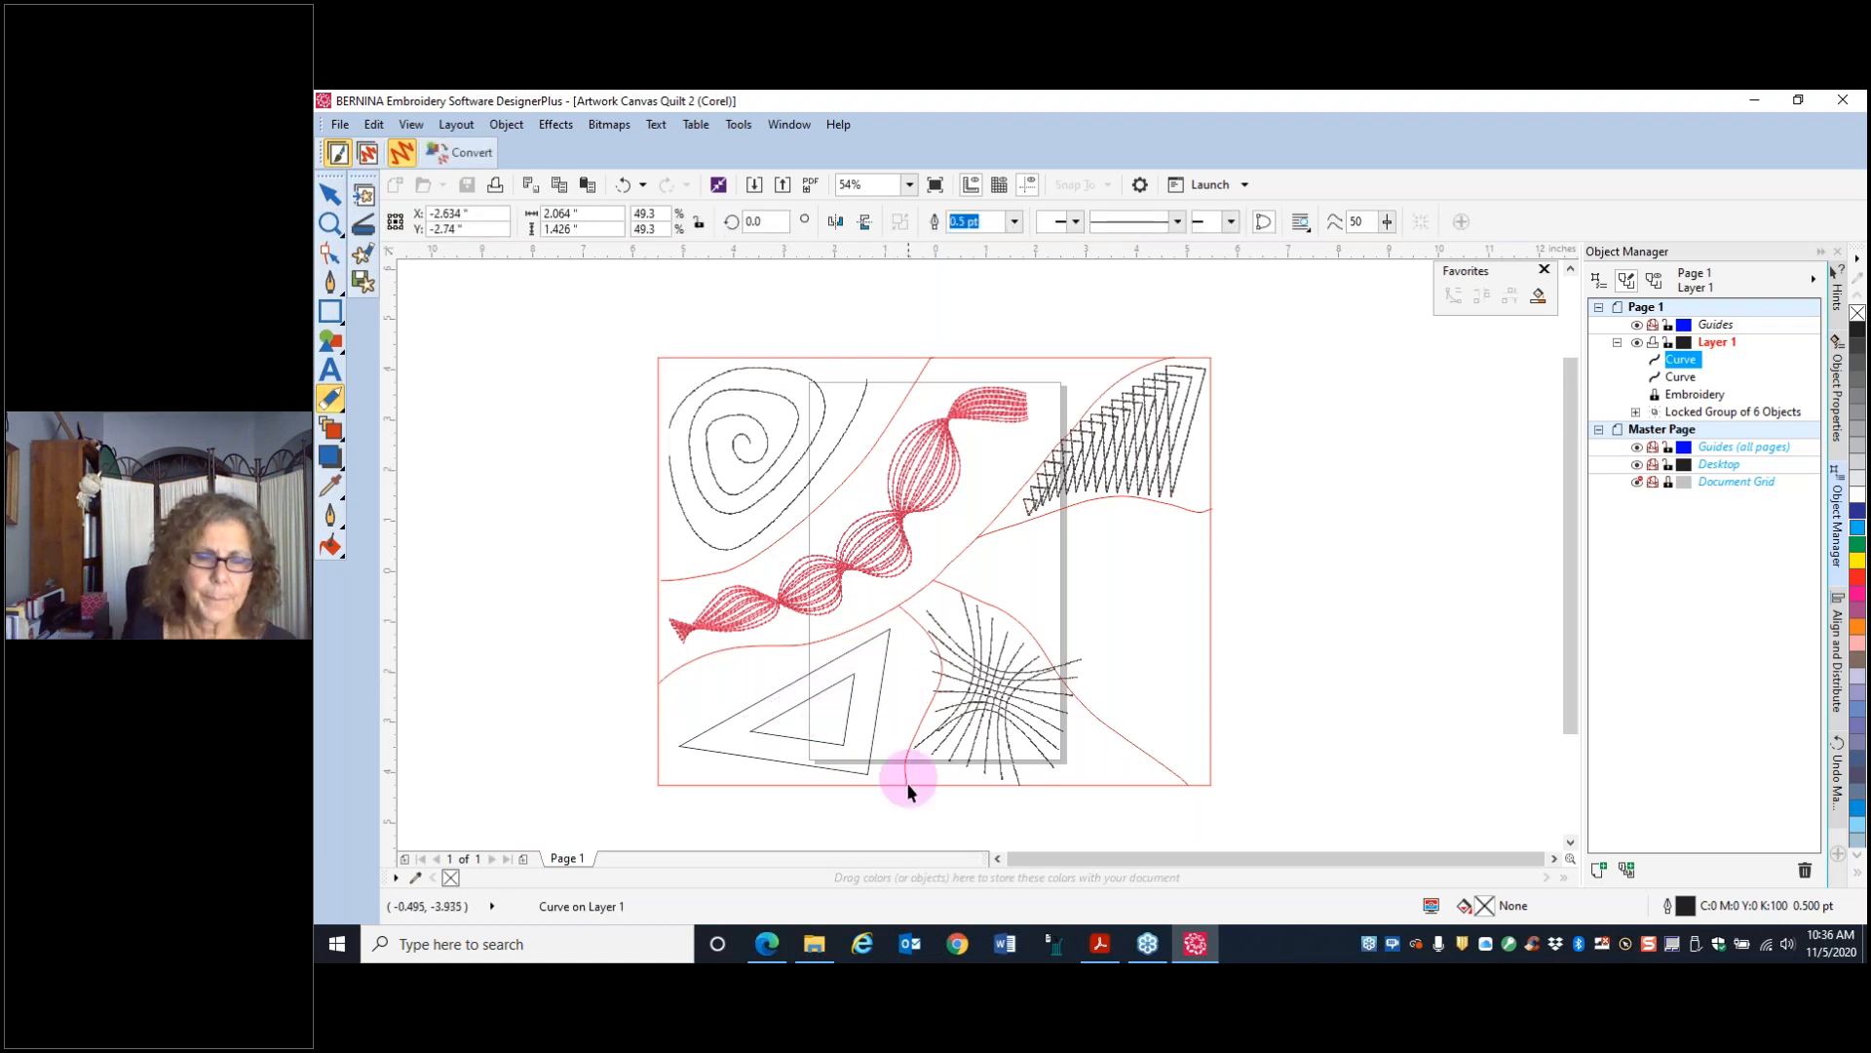
- Blend the outer triangle with the small inner triangle
click(330, 194)
click(330, 429)
drag(857, 777, 864, 704)
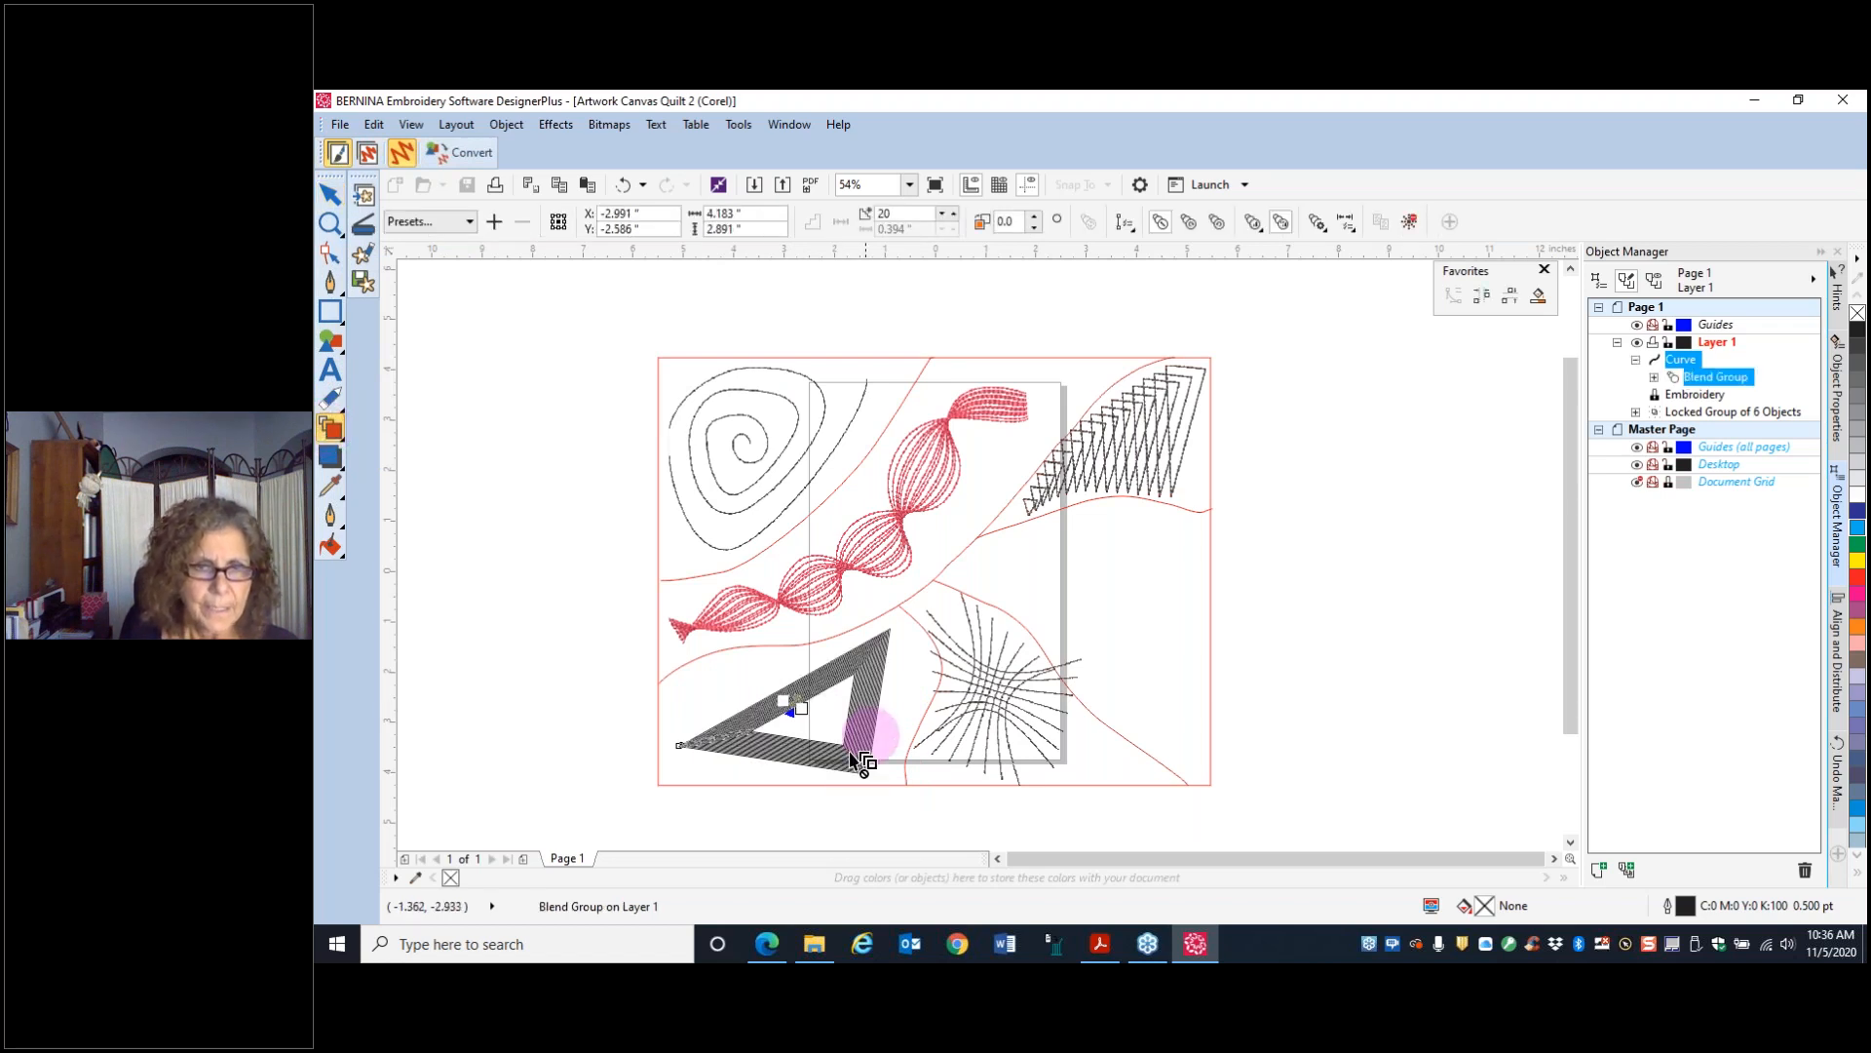
- Set the triangle blend to 5 steps
scroll(790, 707, up, 4)
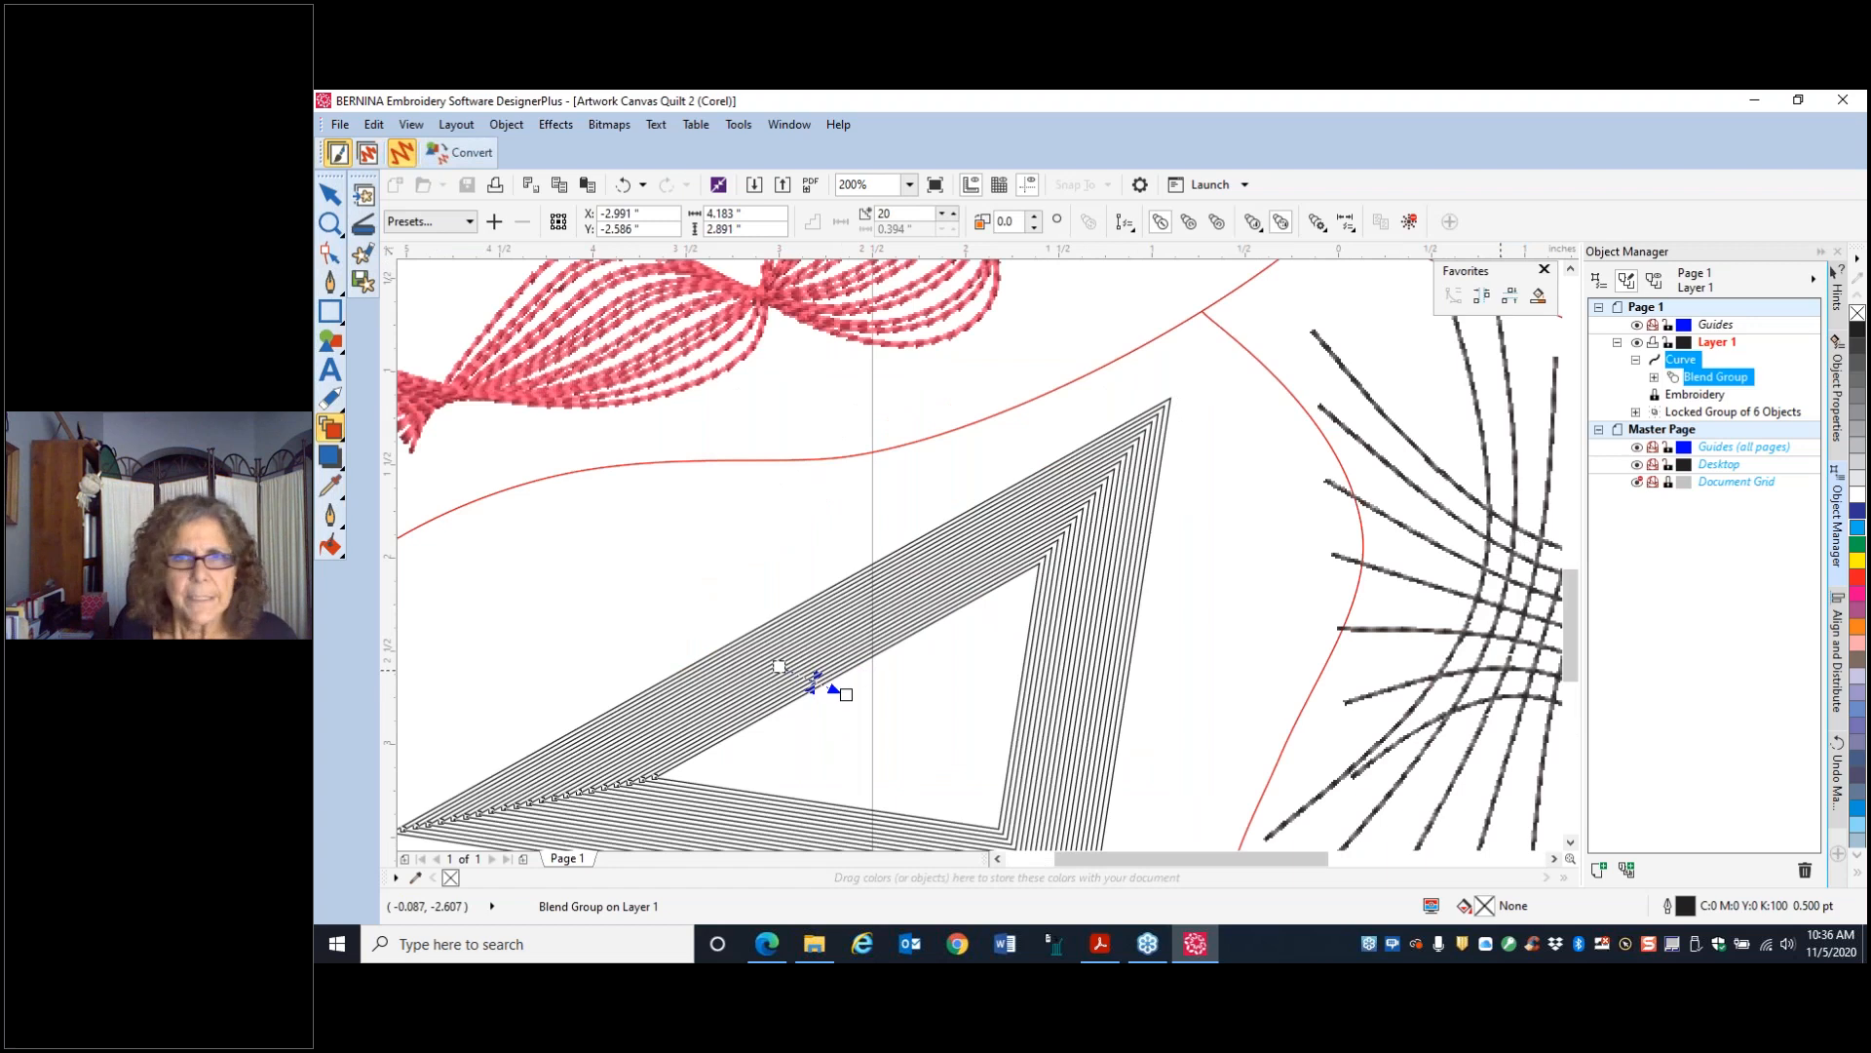
click(946, 220)
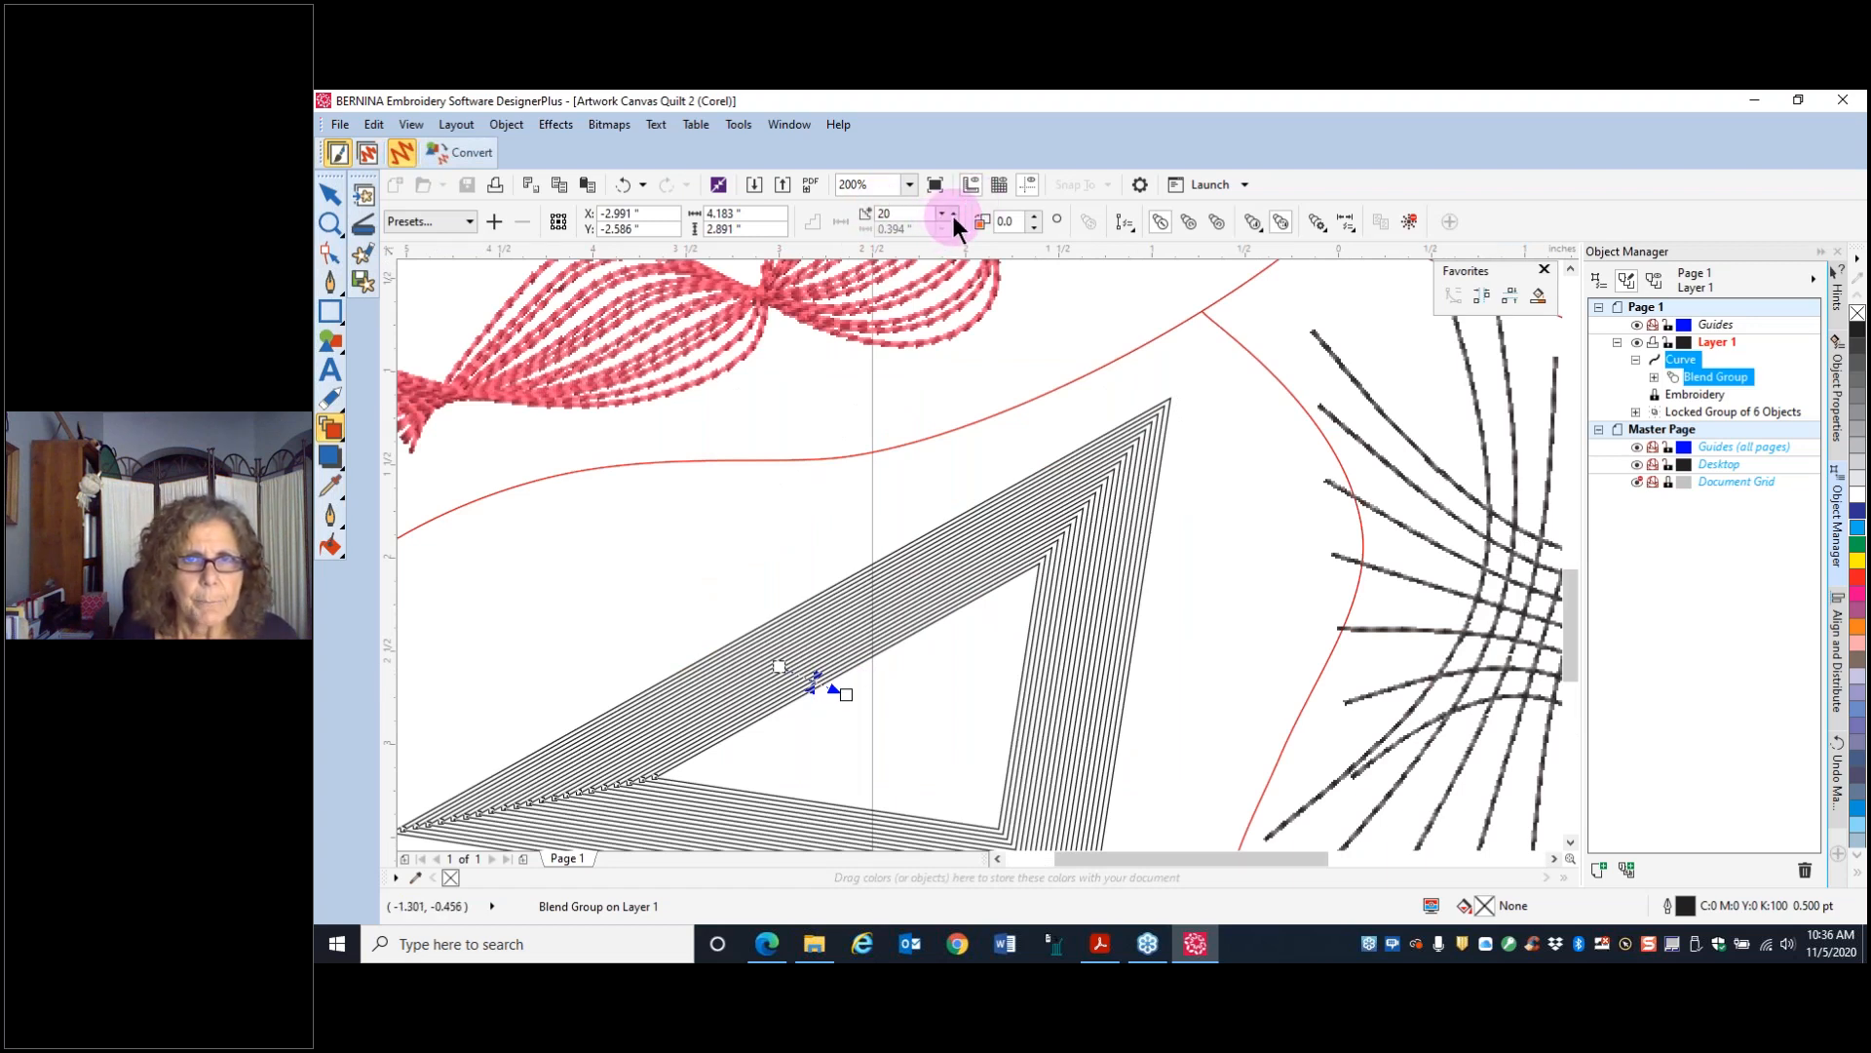
drag(897, 212, 861, 202)
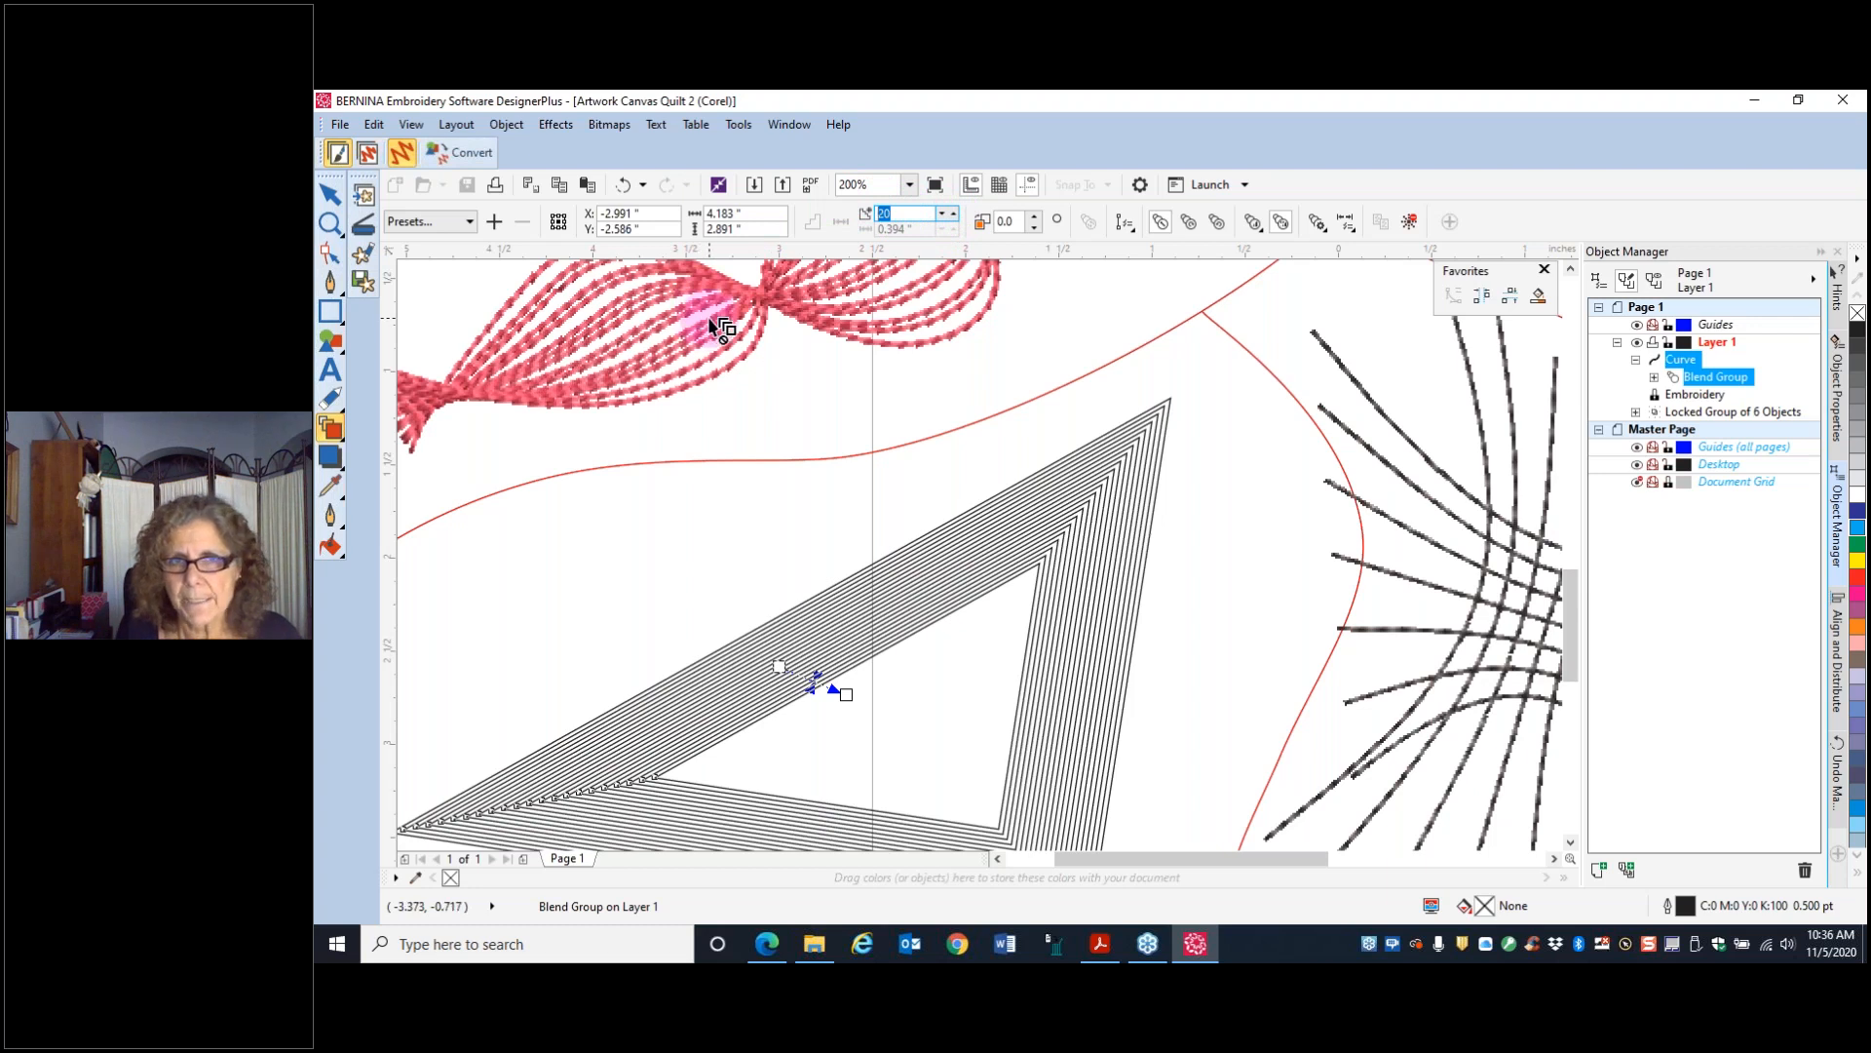
text(5)
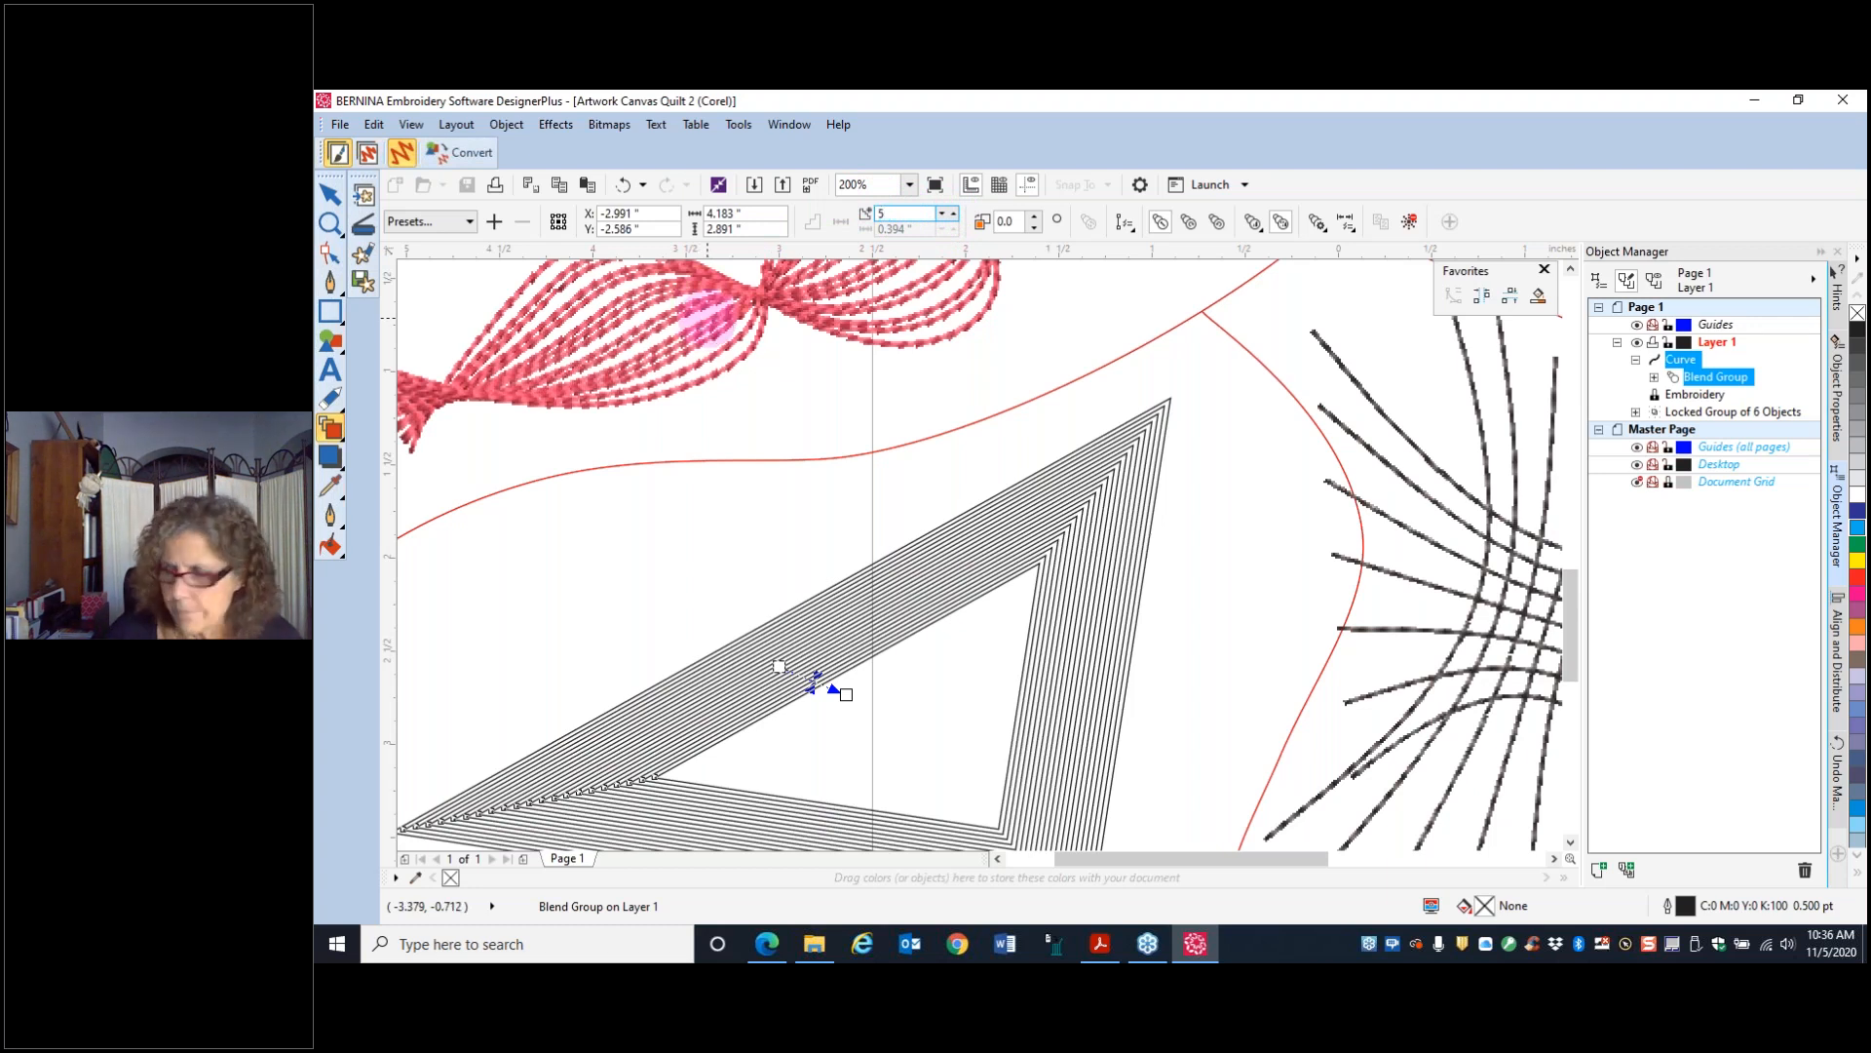
key(Return)
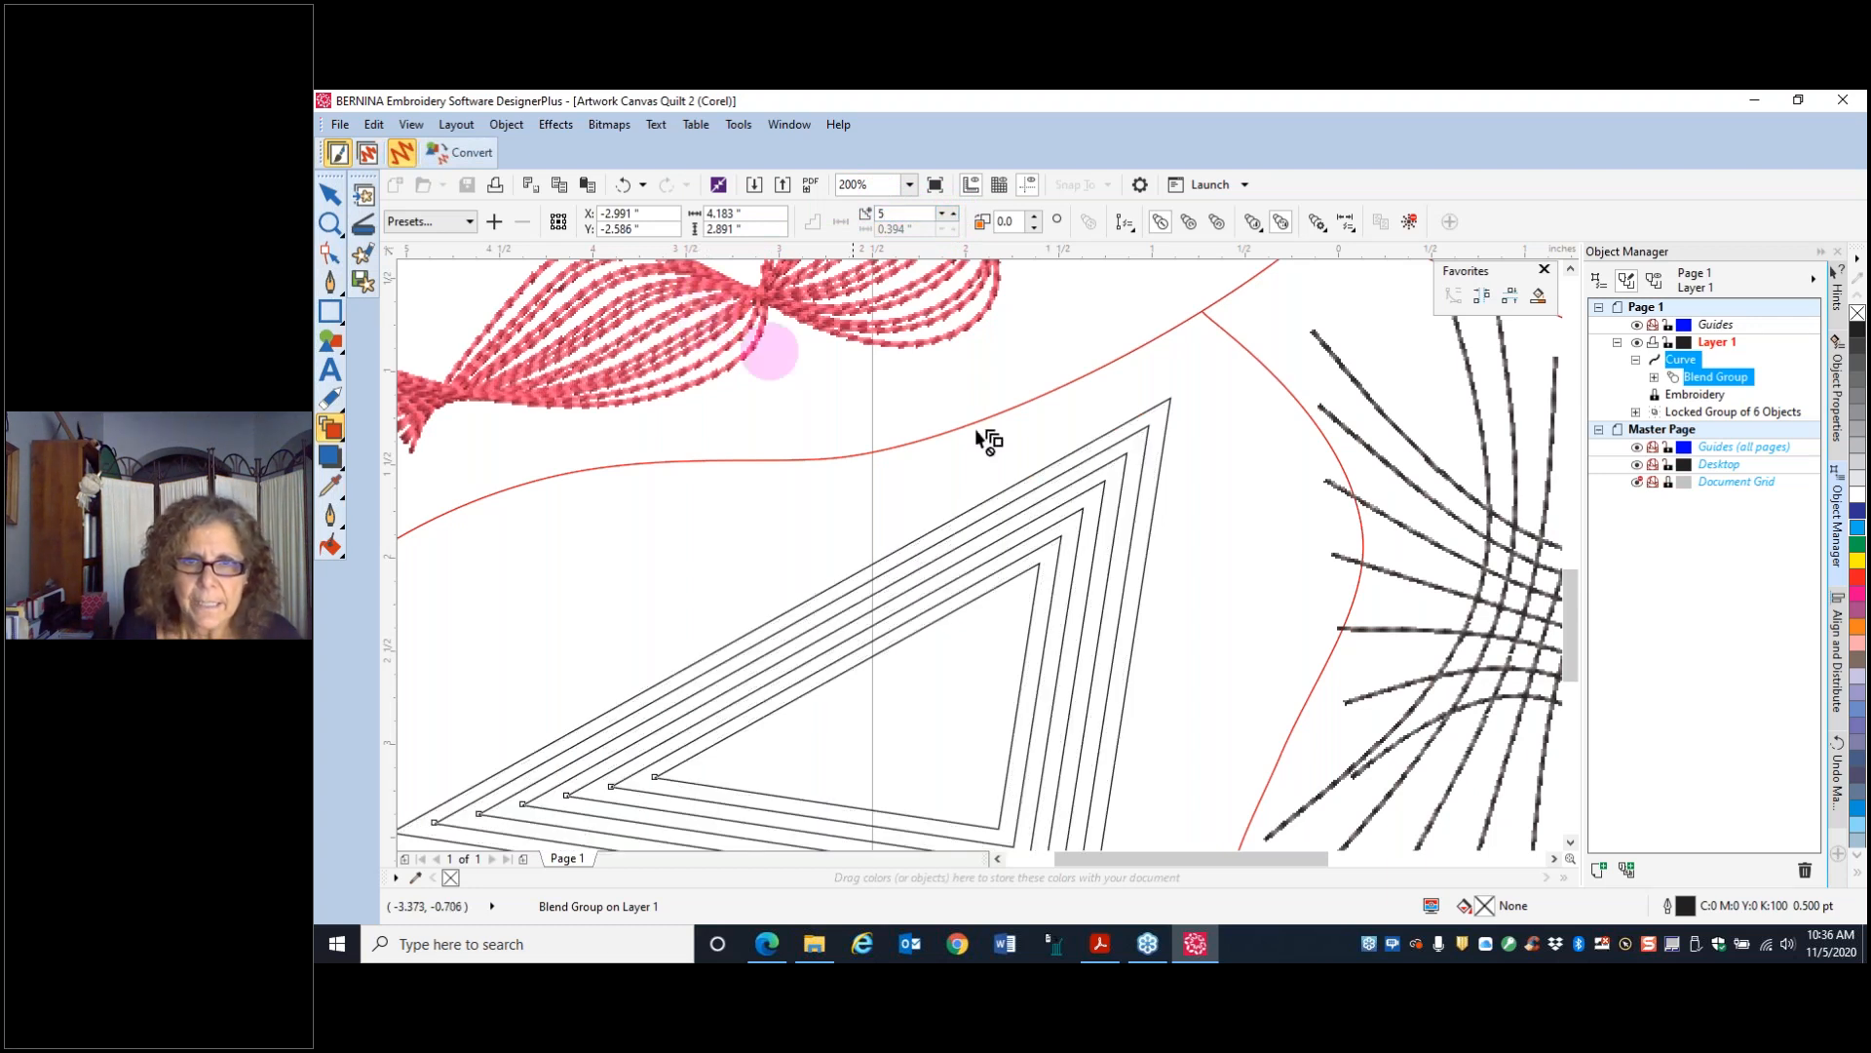
- Select the whole blended triangle group and convert it to embroidery
scroll(1102, 499, down, 3)
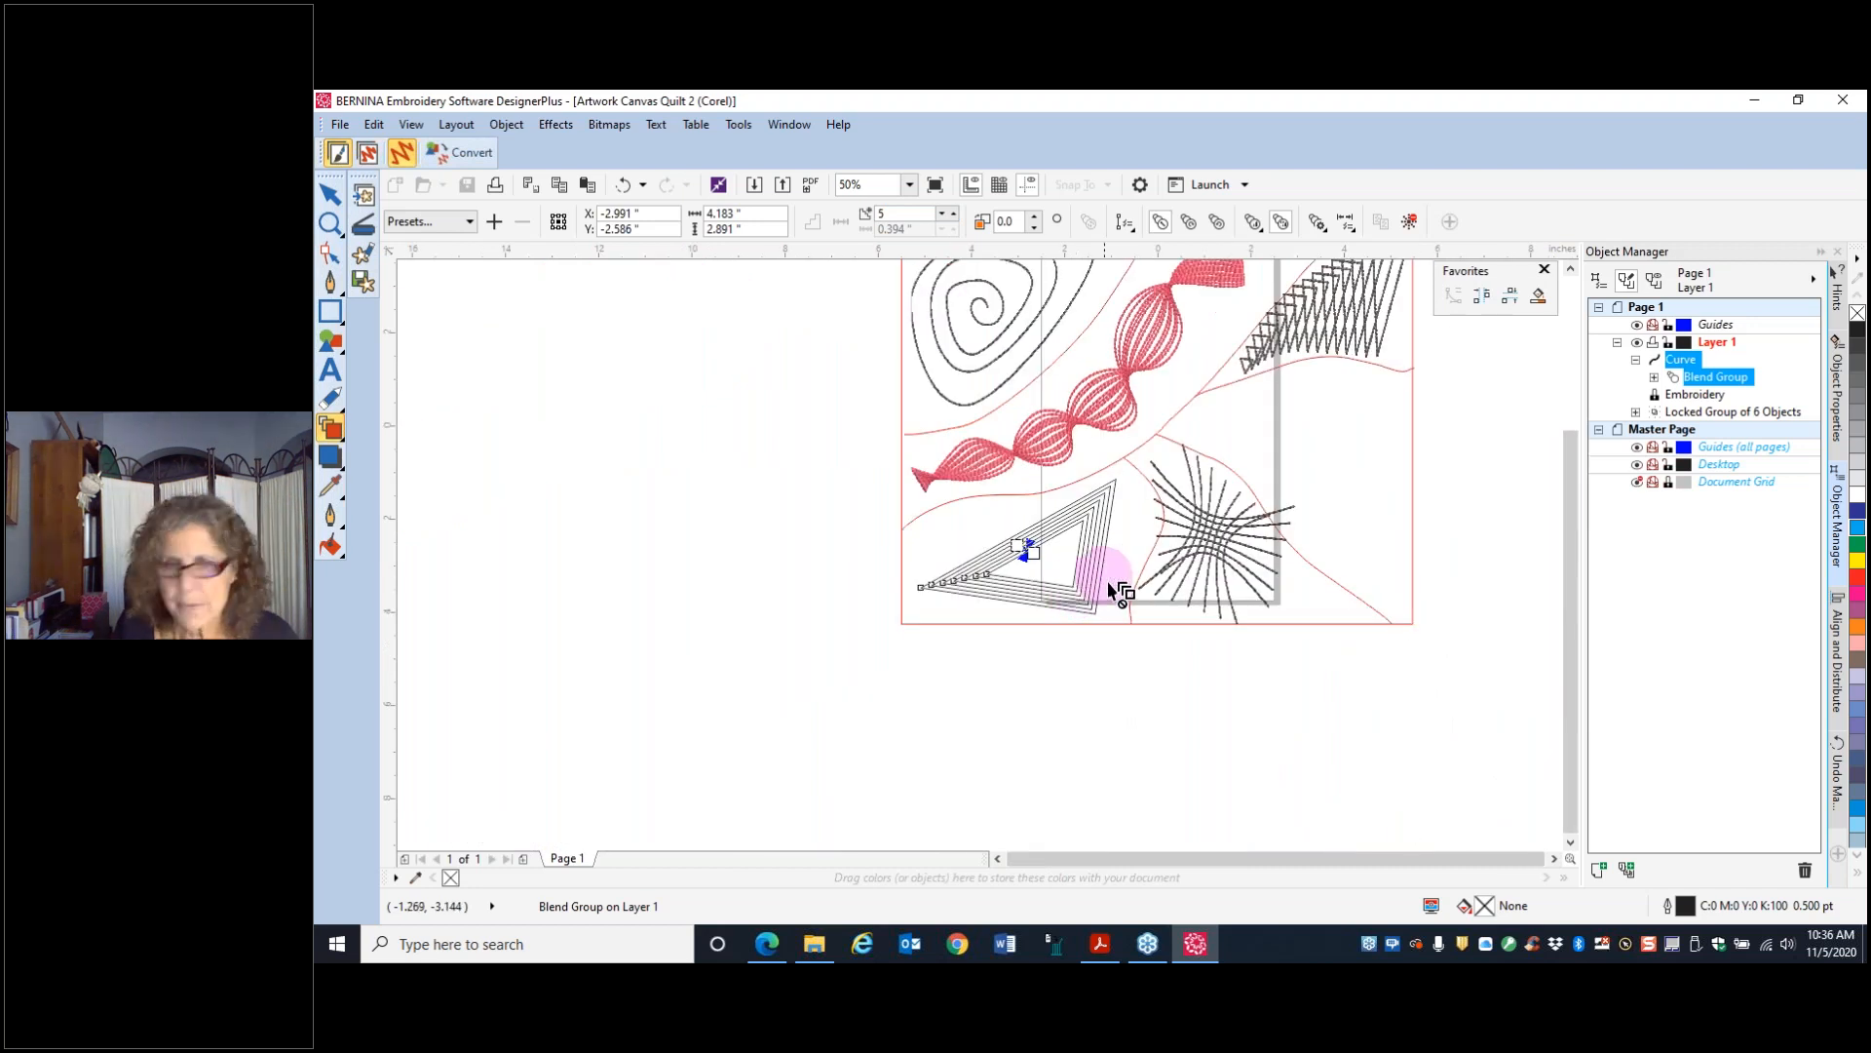
click(331, 196)
click(1163, 475)
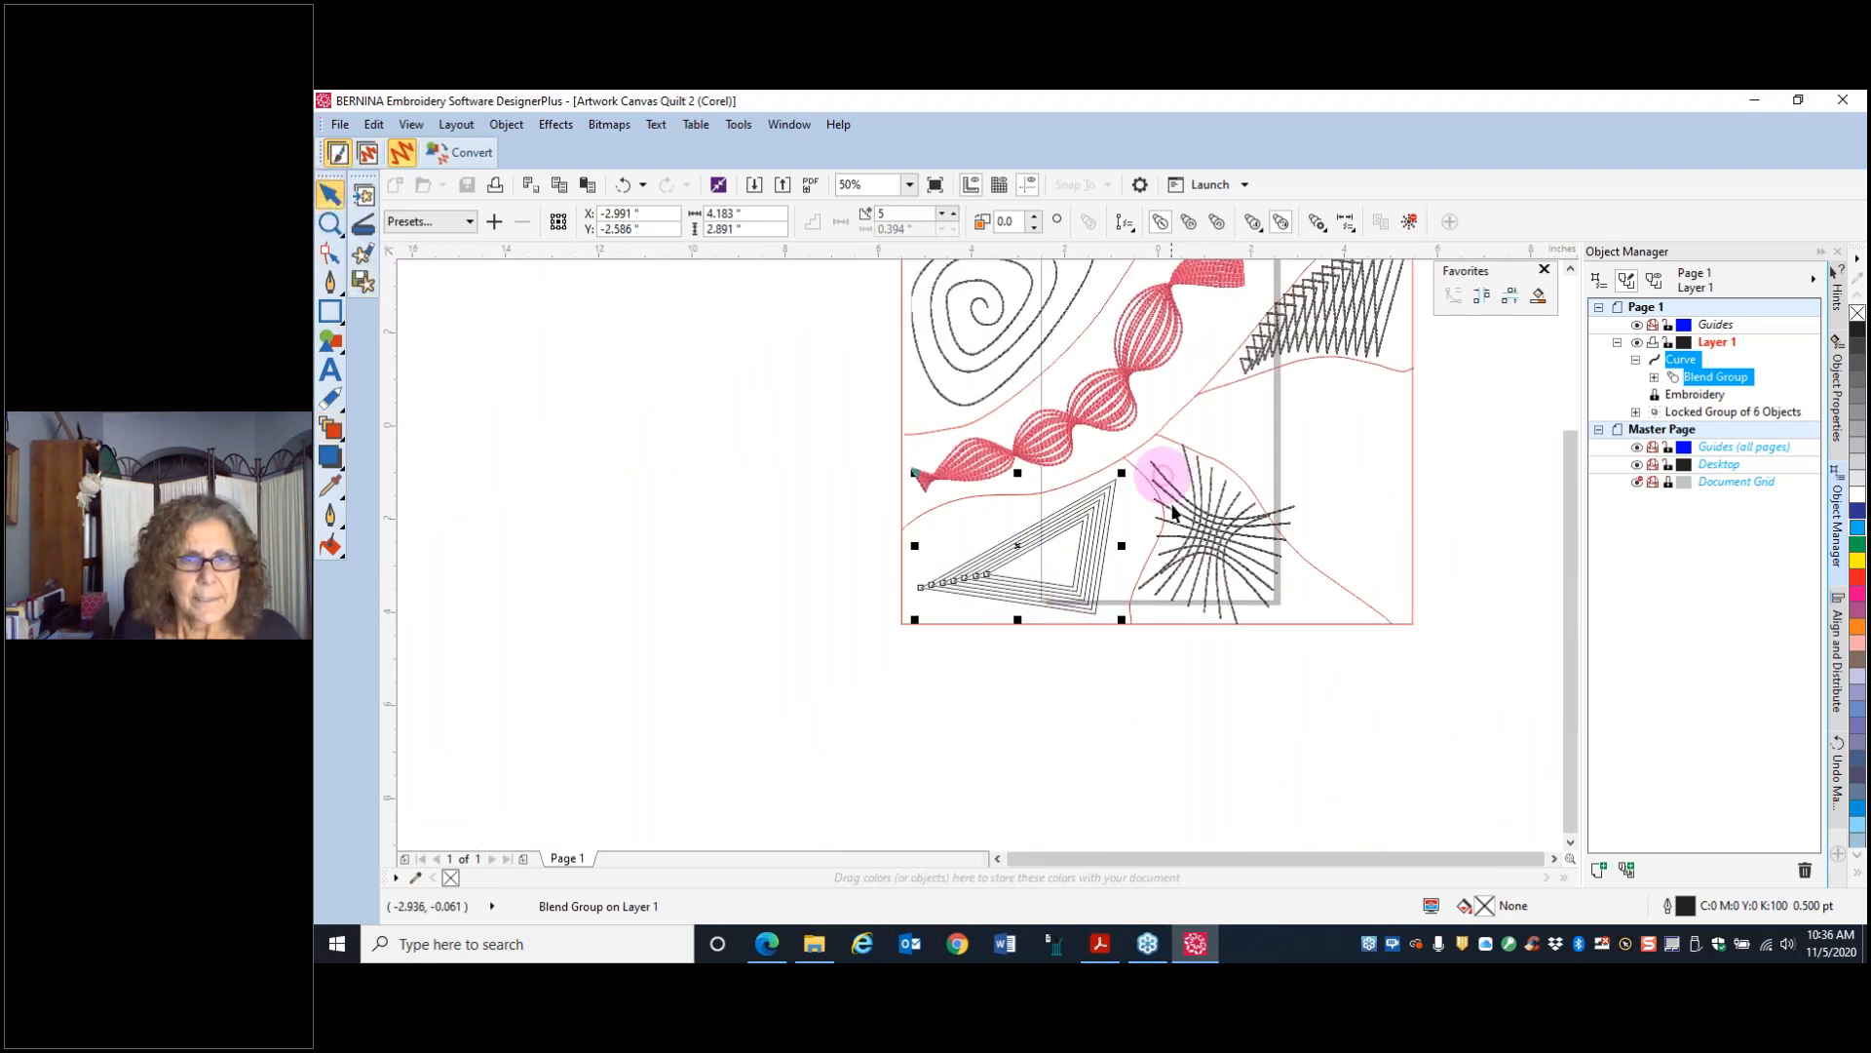
click(848, 471)
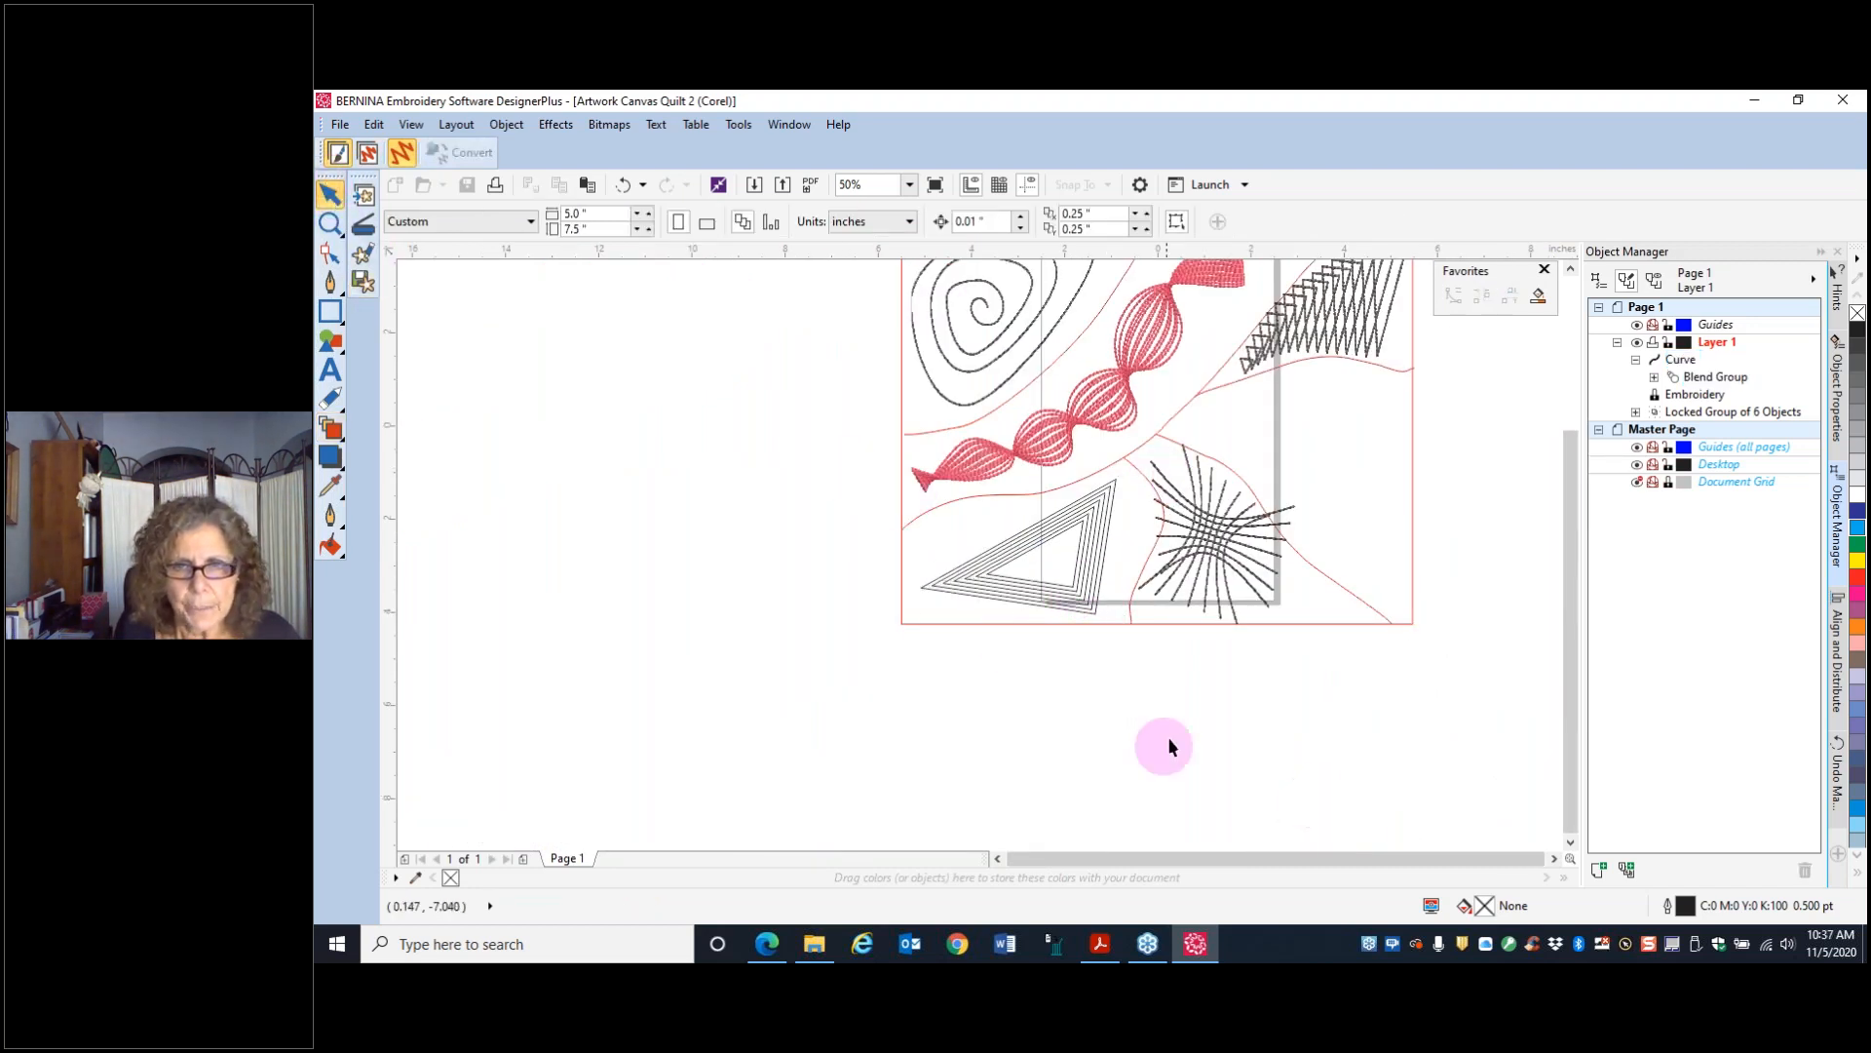
drag(1146, 686, 902, 472)
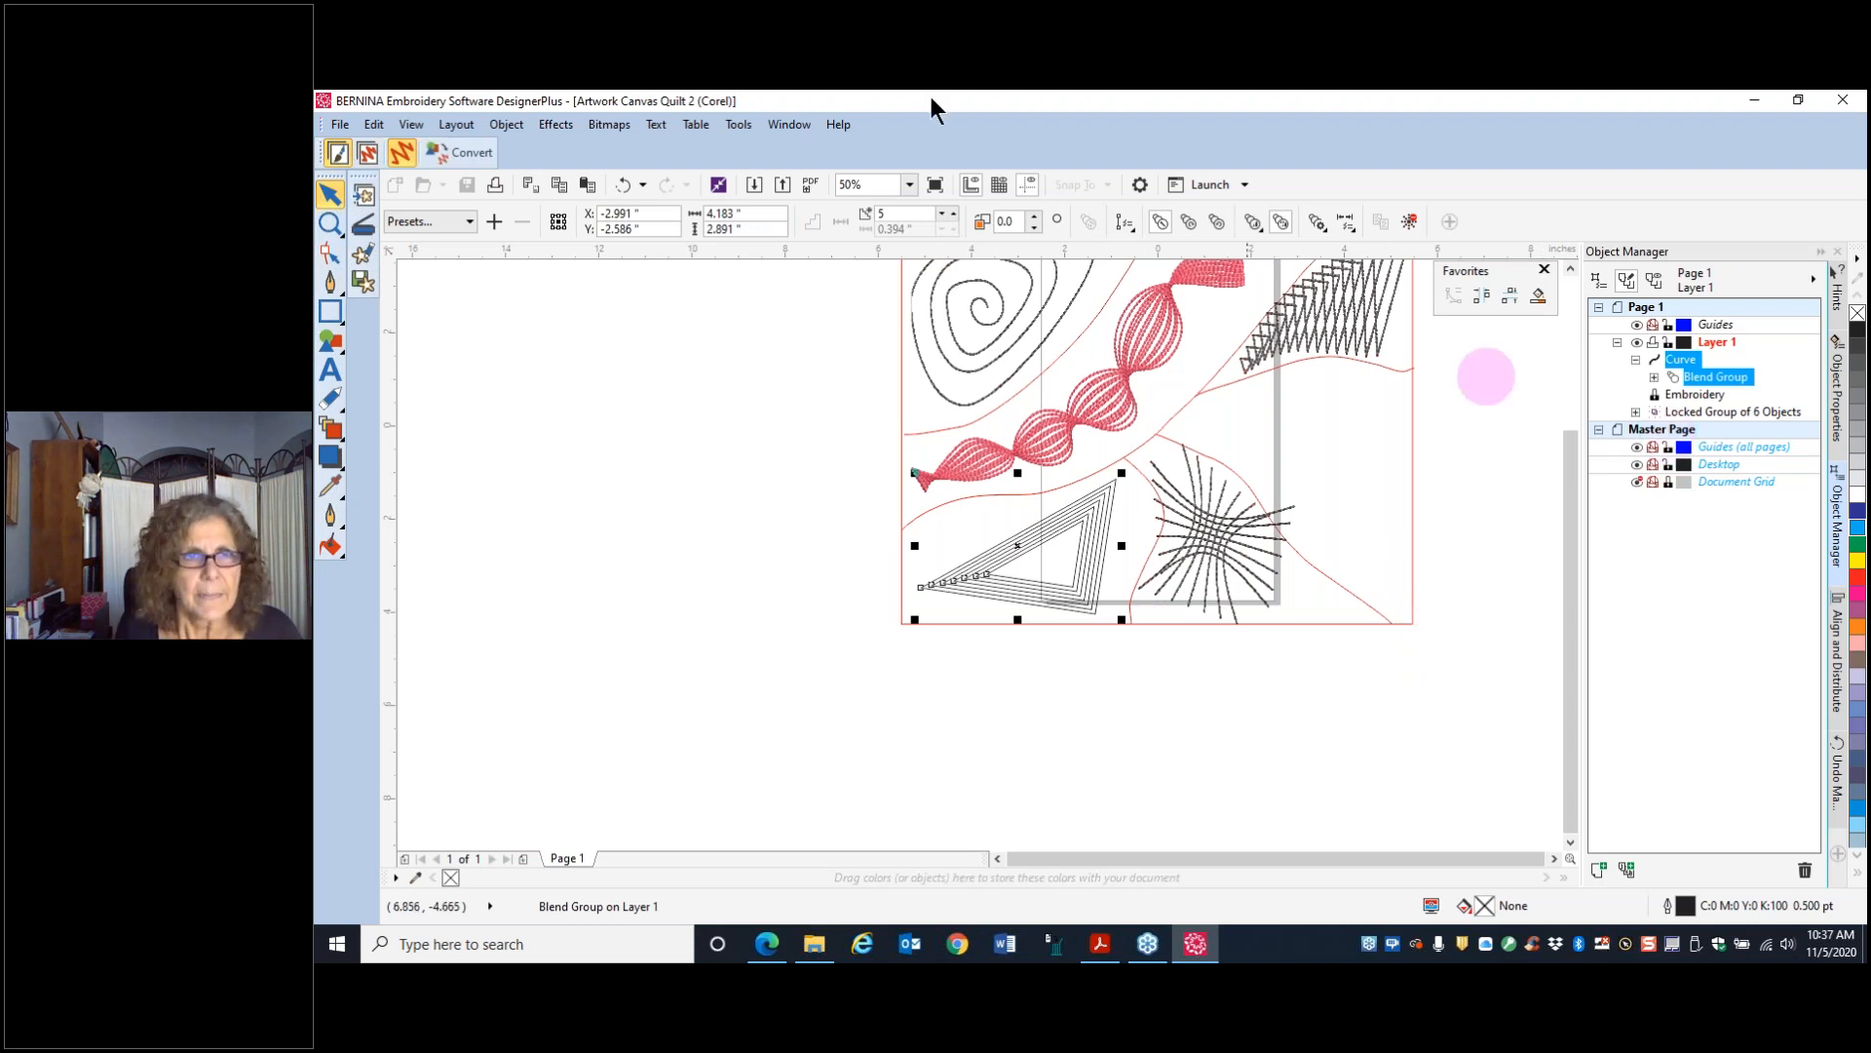
click(460, 153)
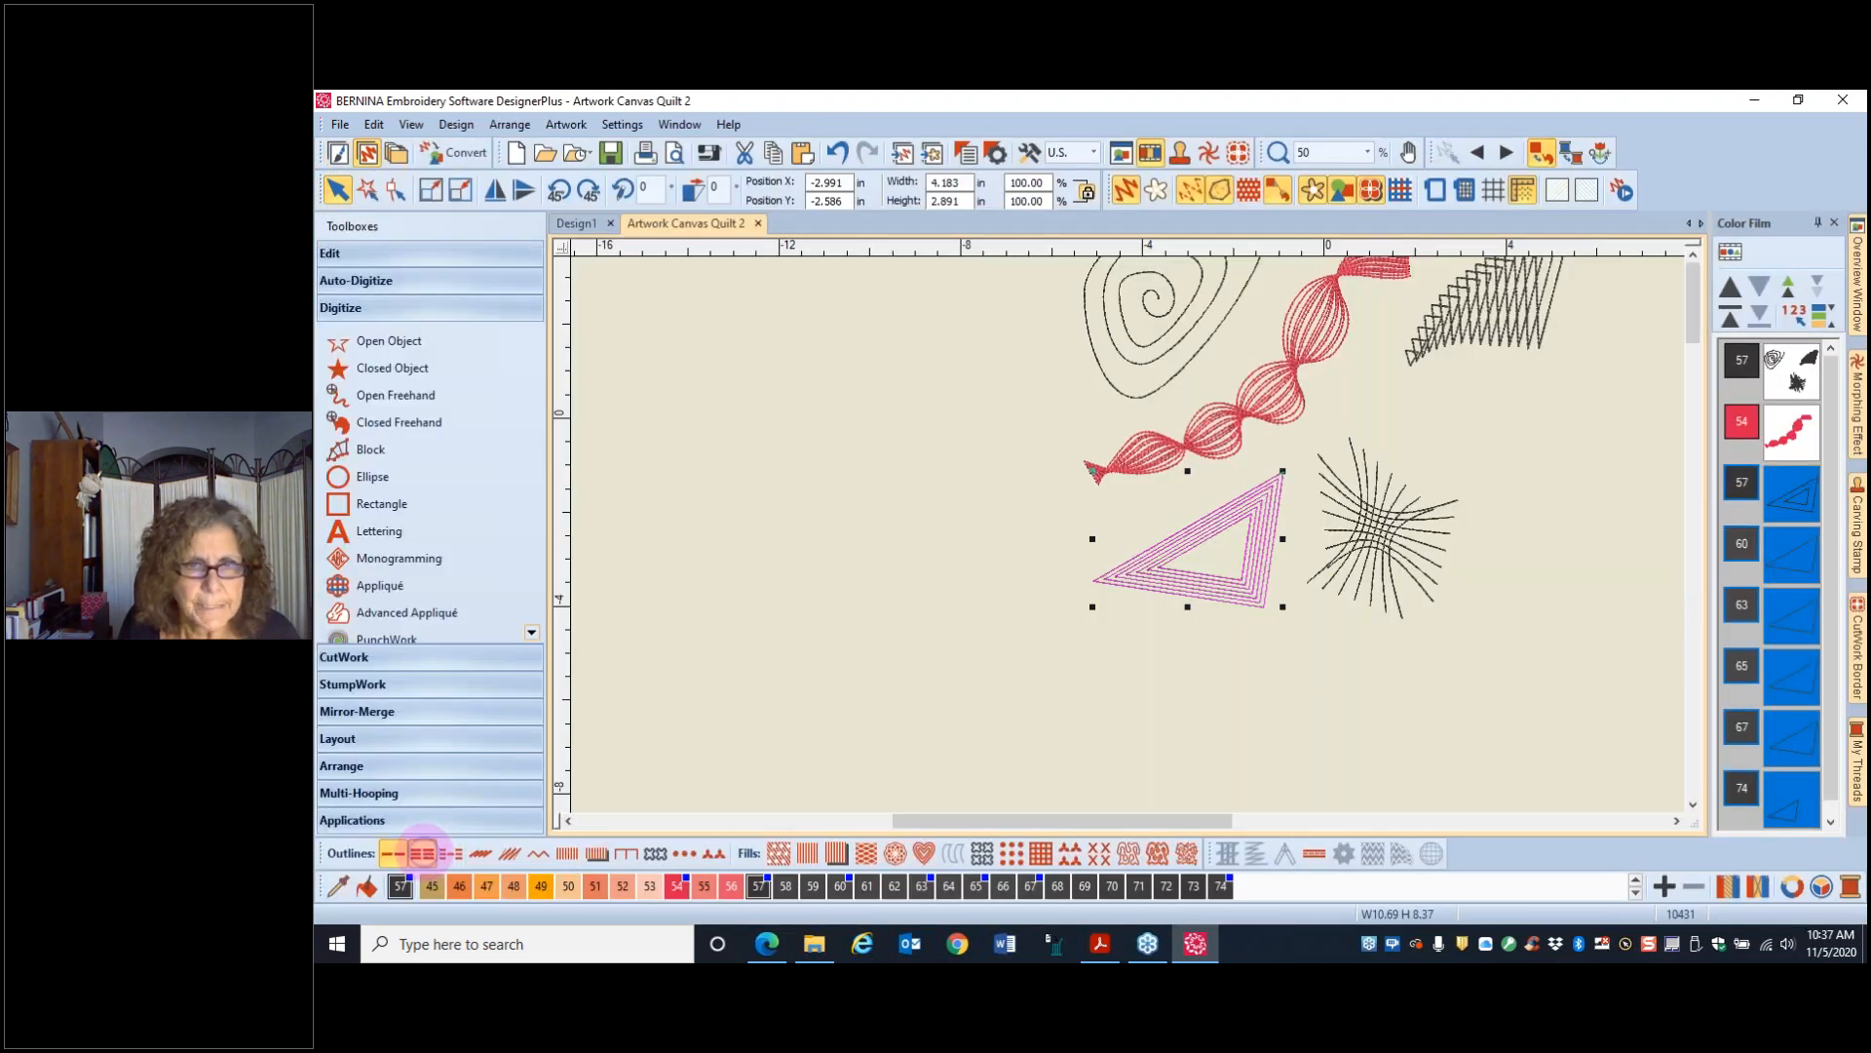
- Apply a Triple outline with a 3 mm triple length to the nested triangles
right_click(422, 854)
double_click(936, 409)
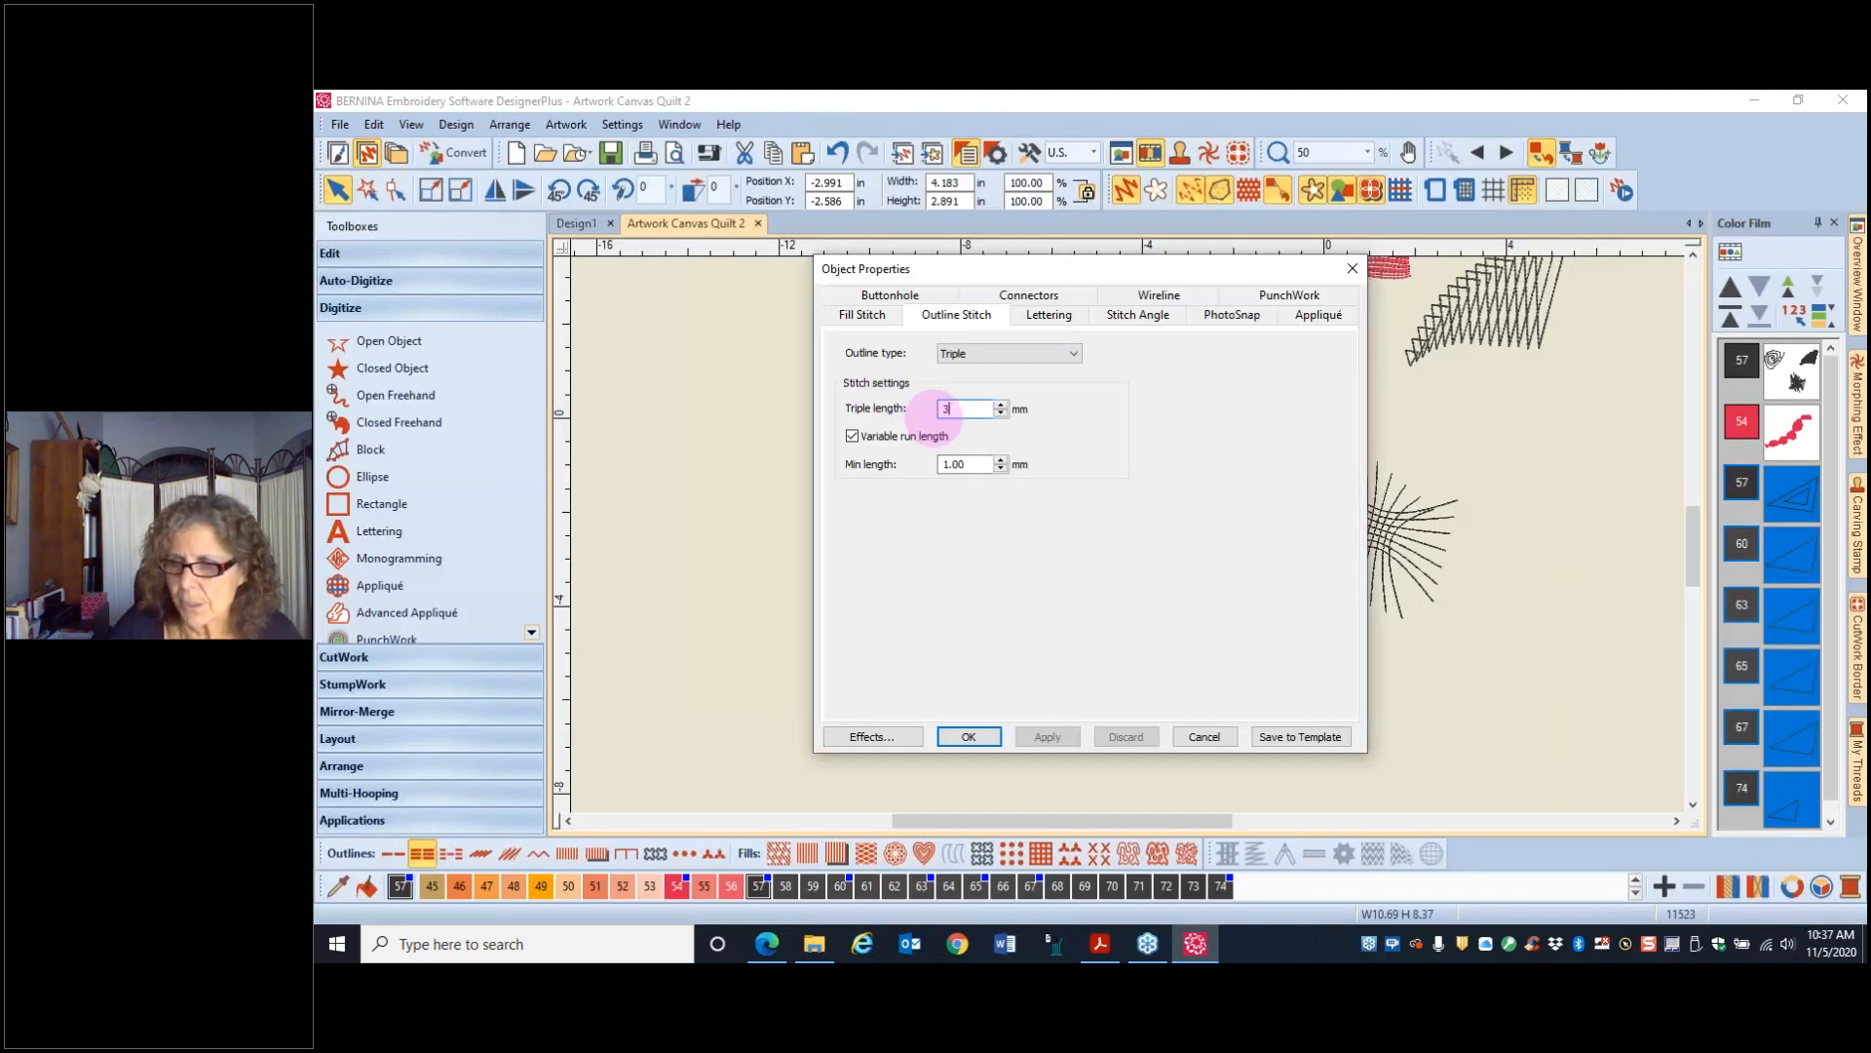
click(1046, 739)
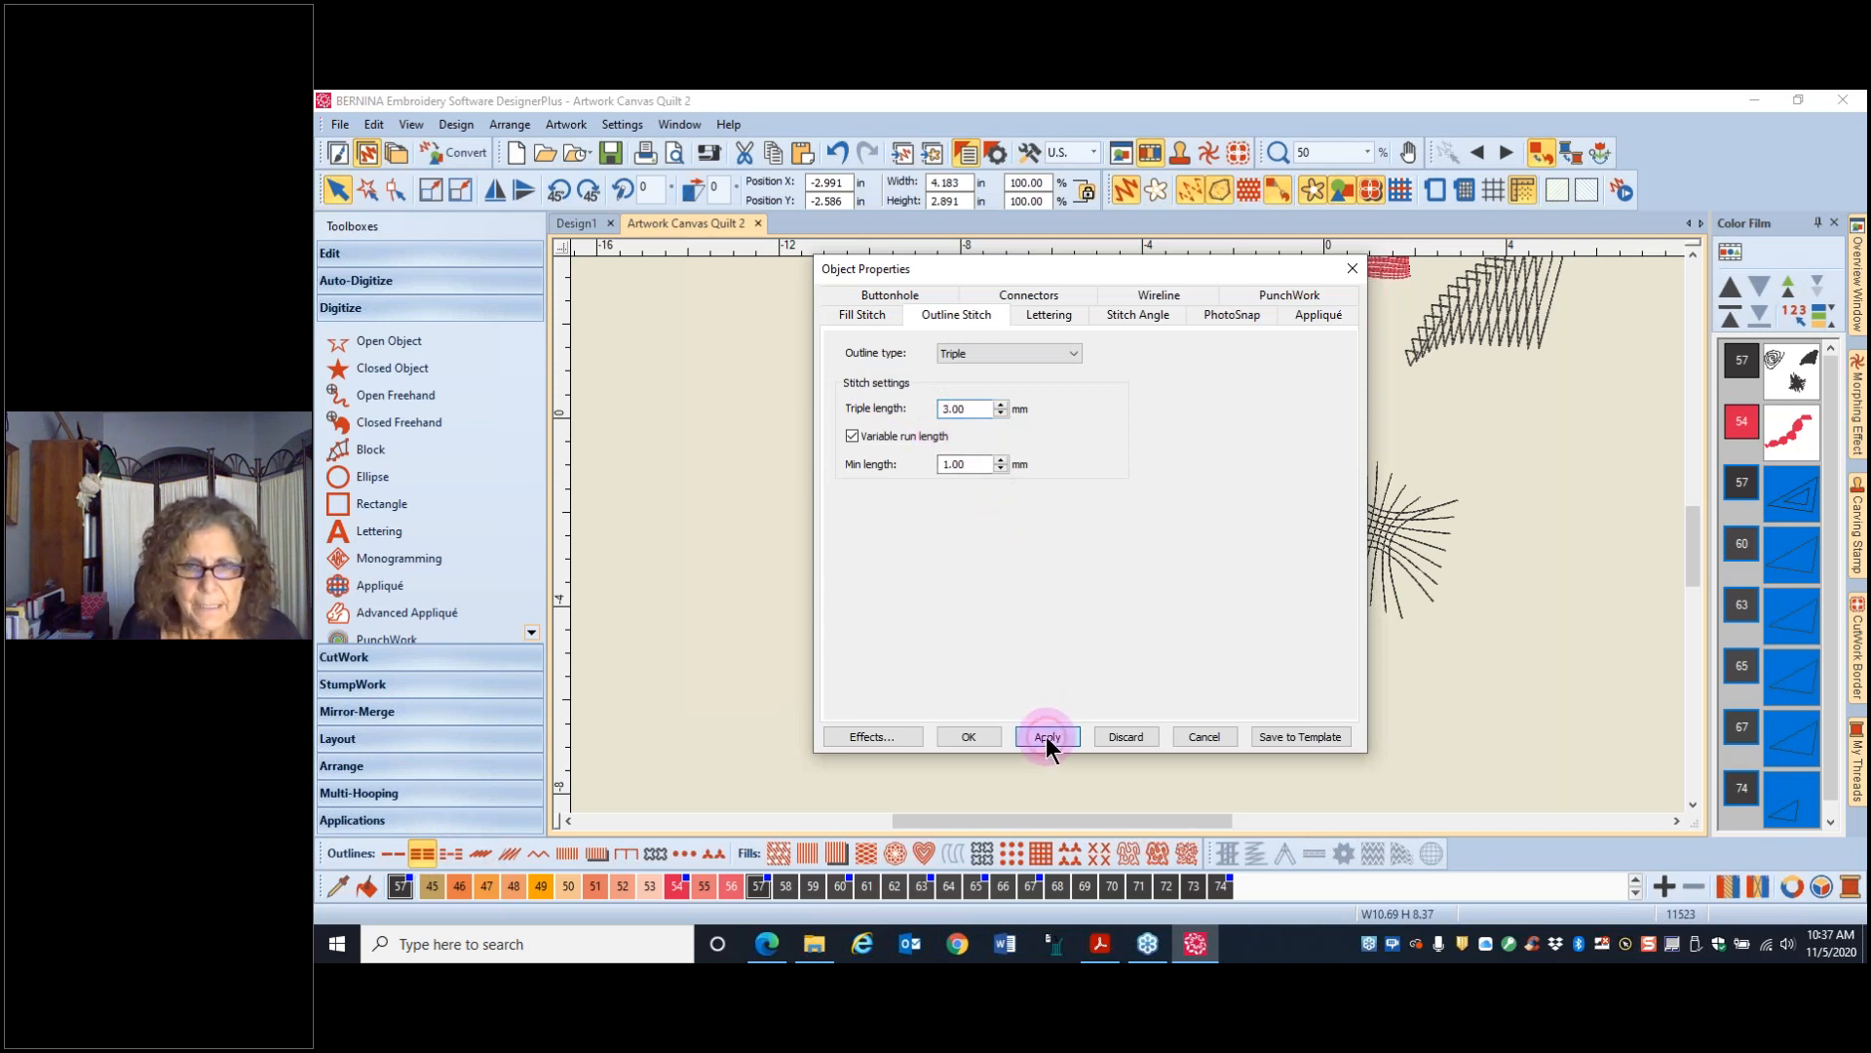
click(988, 746)
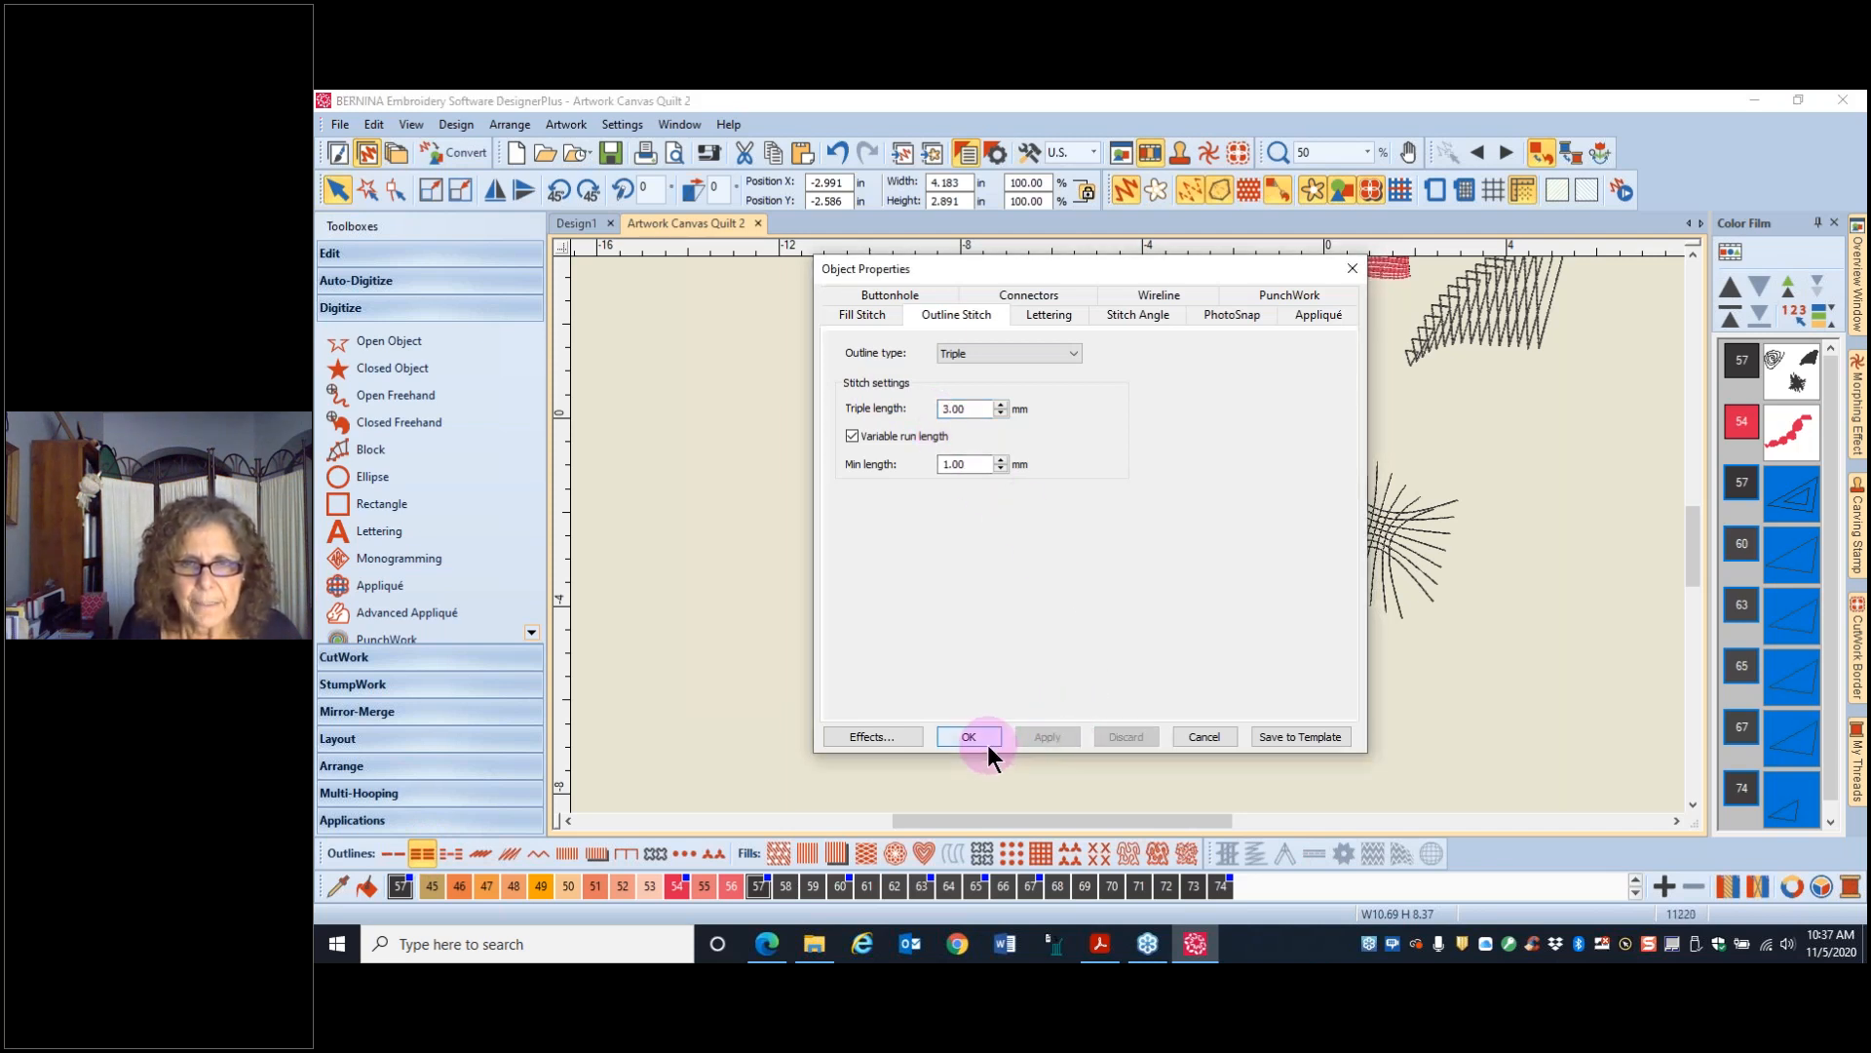
click(990, 750)
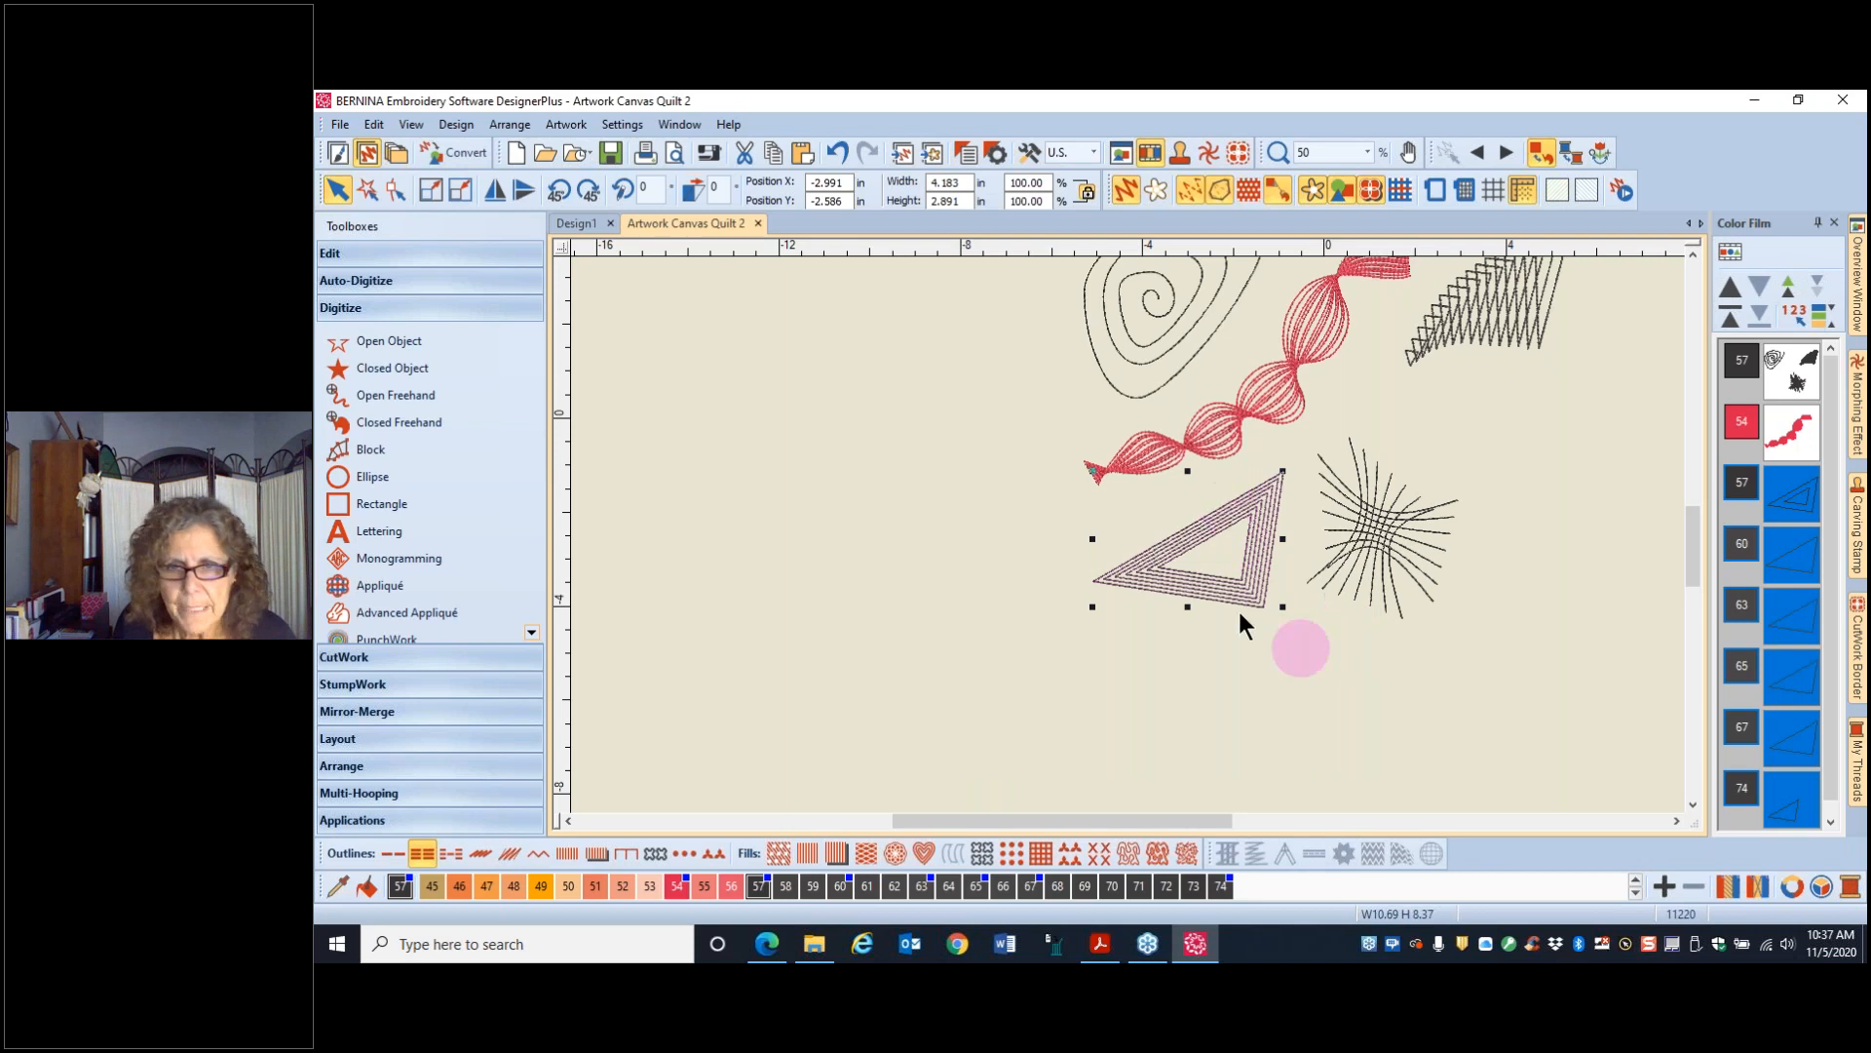
- Recolor the nested triangles with thread color 31
click(1636, 880)
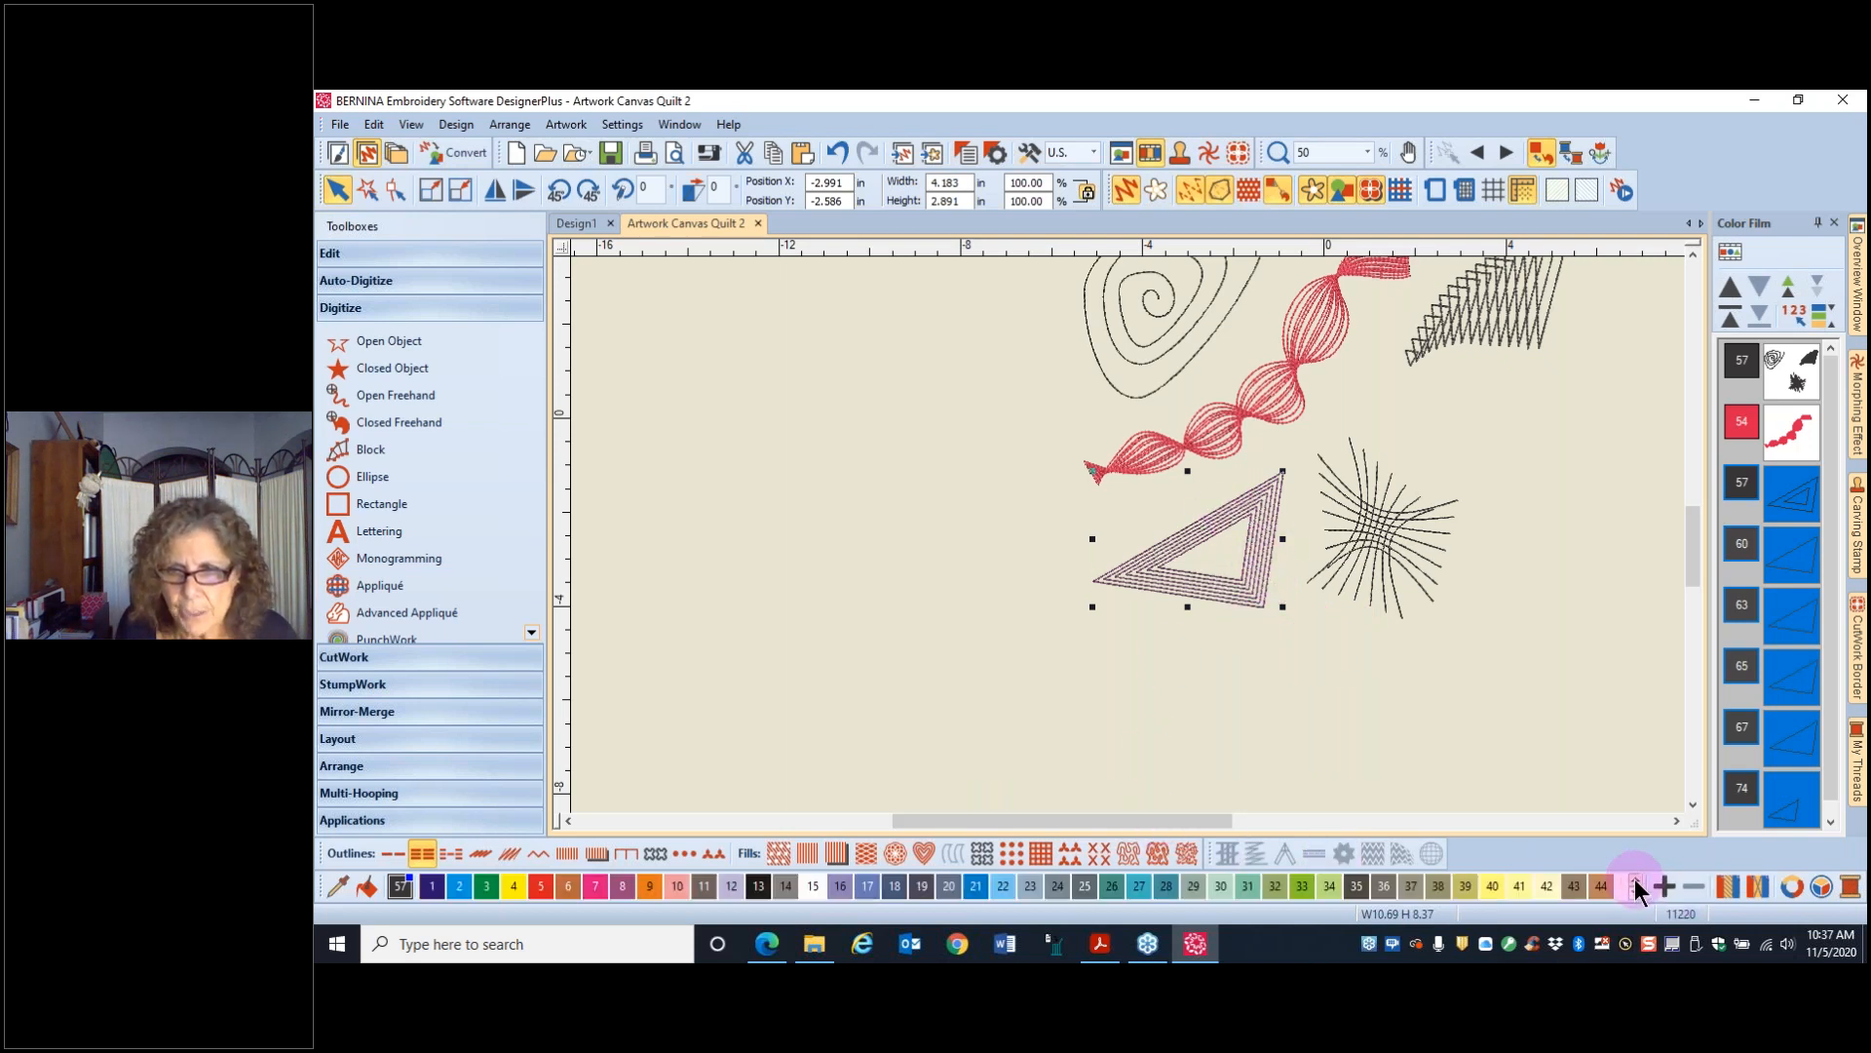
click(1248, 887)
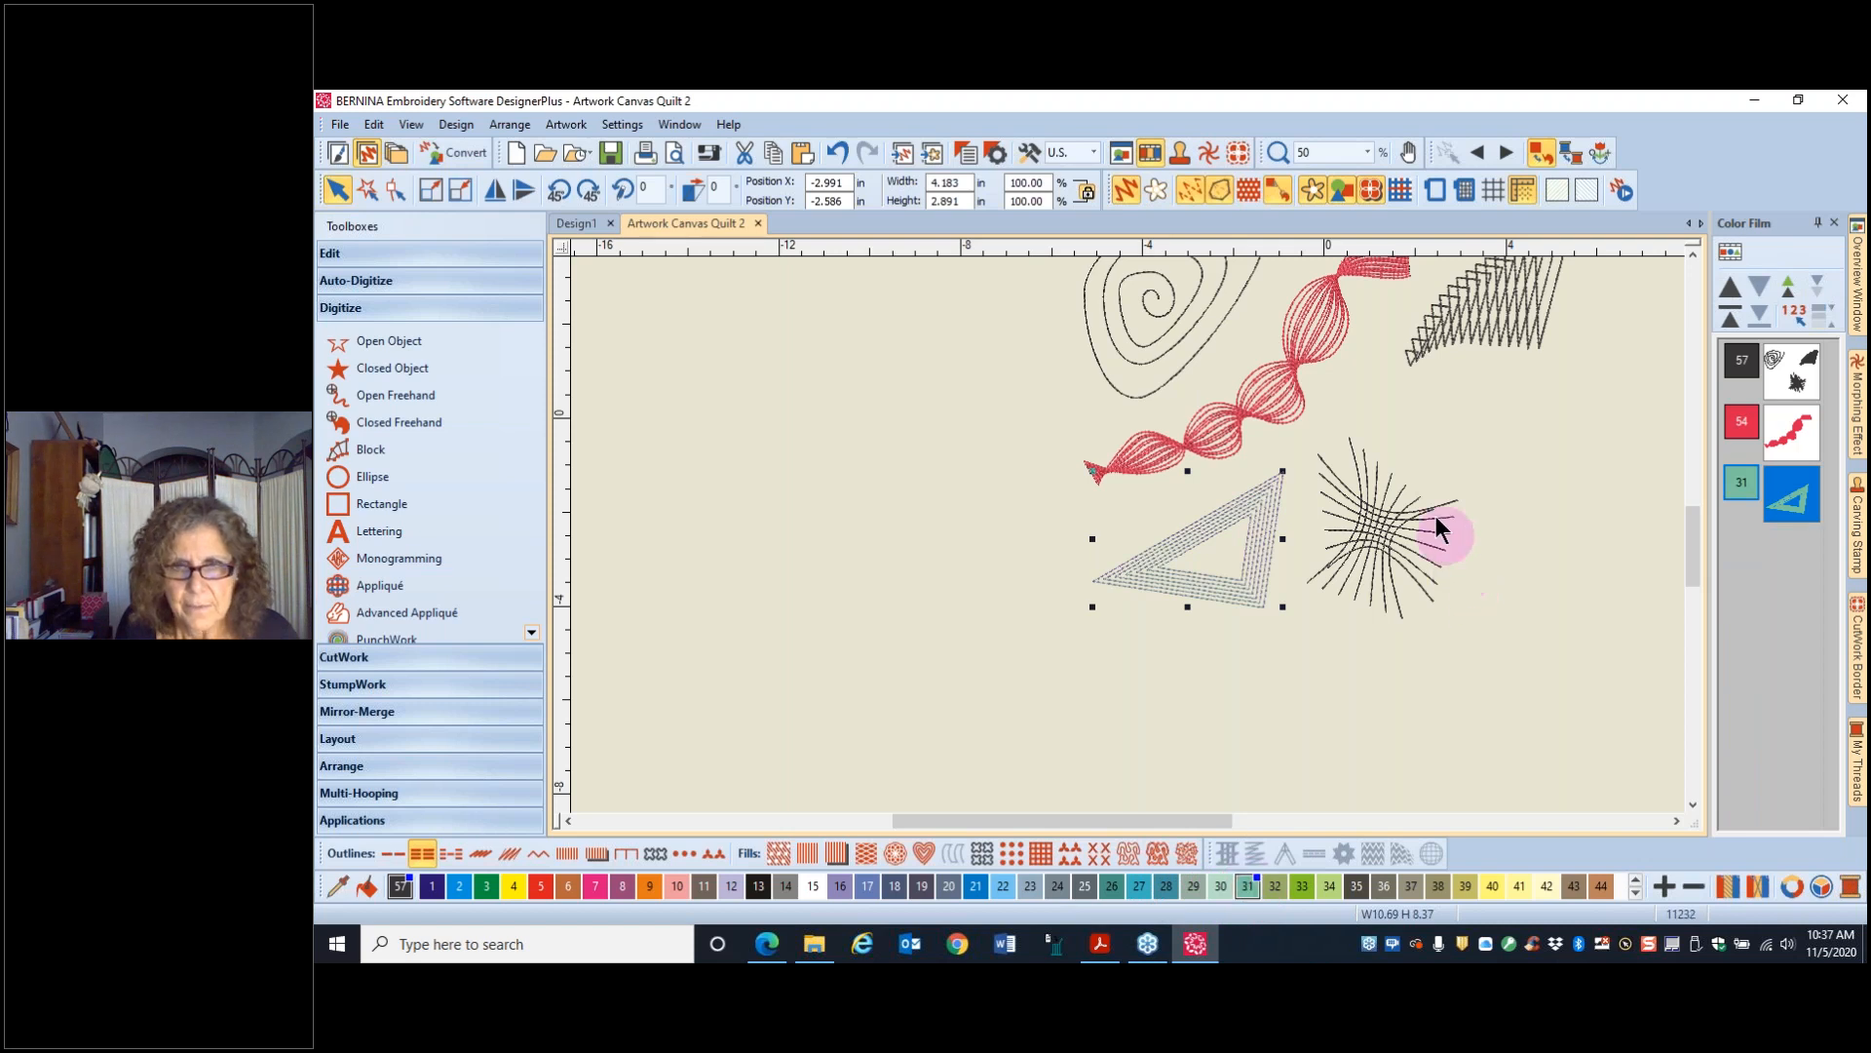
scroll(1121, 541, down, 1)
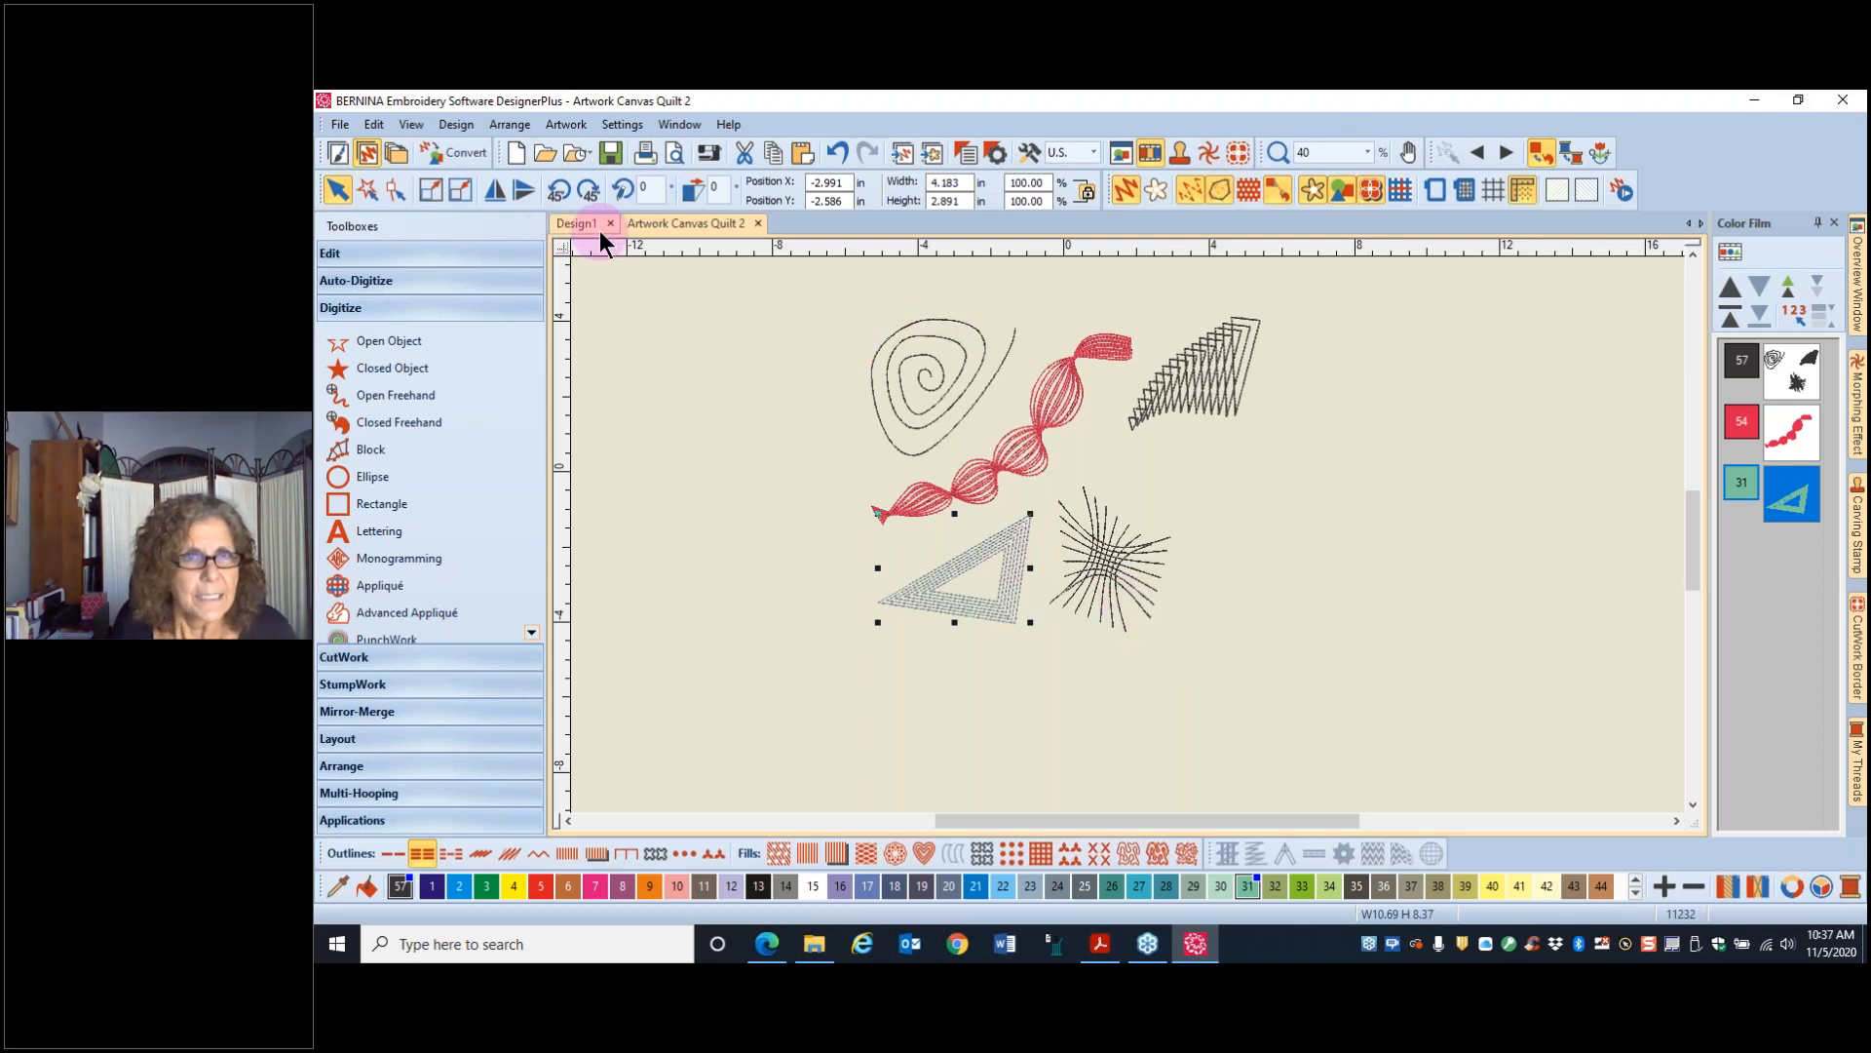
- Return to the artwork canvas and place a five-sided polygon about 2.5 x 2.4 in in the quilt's empty section above the radiating-line motif
click(337, 153)
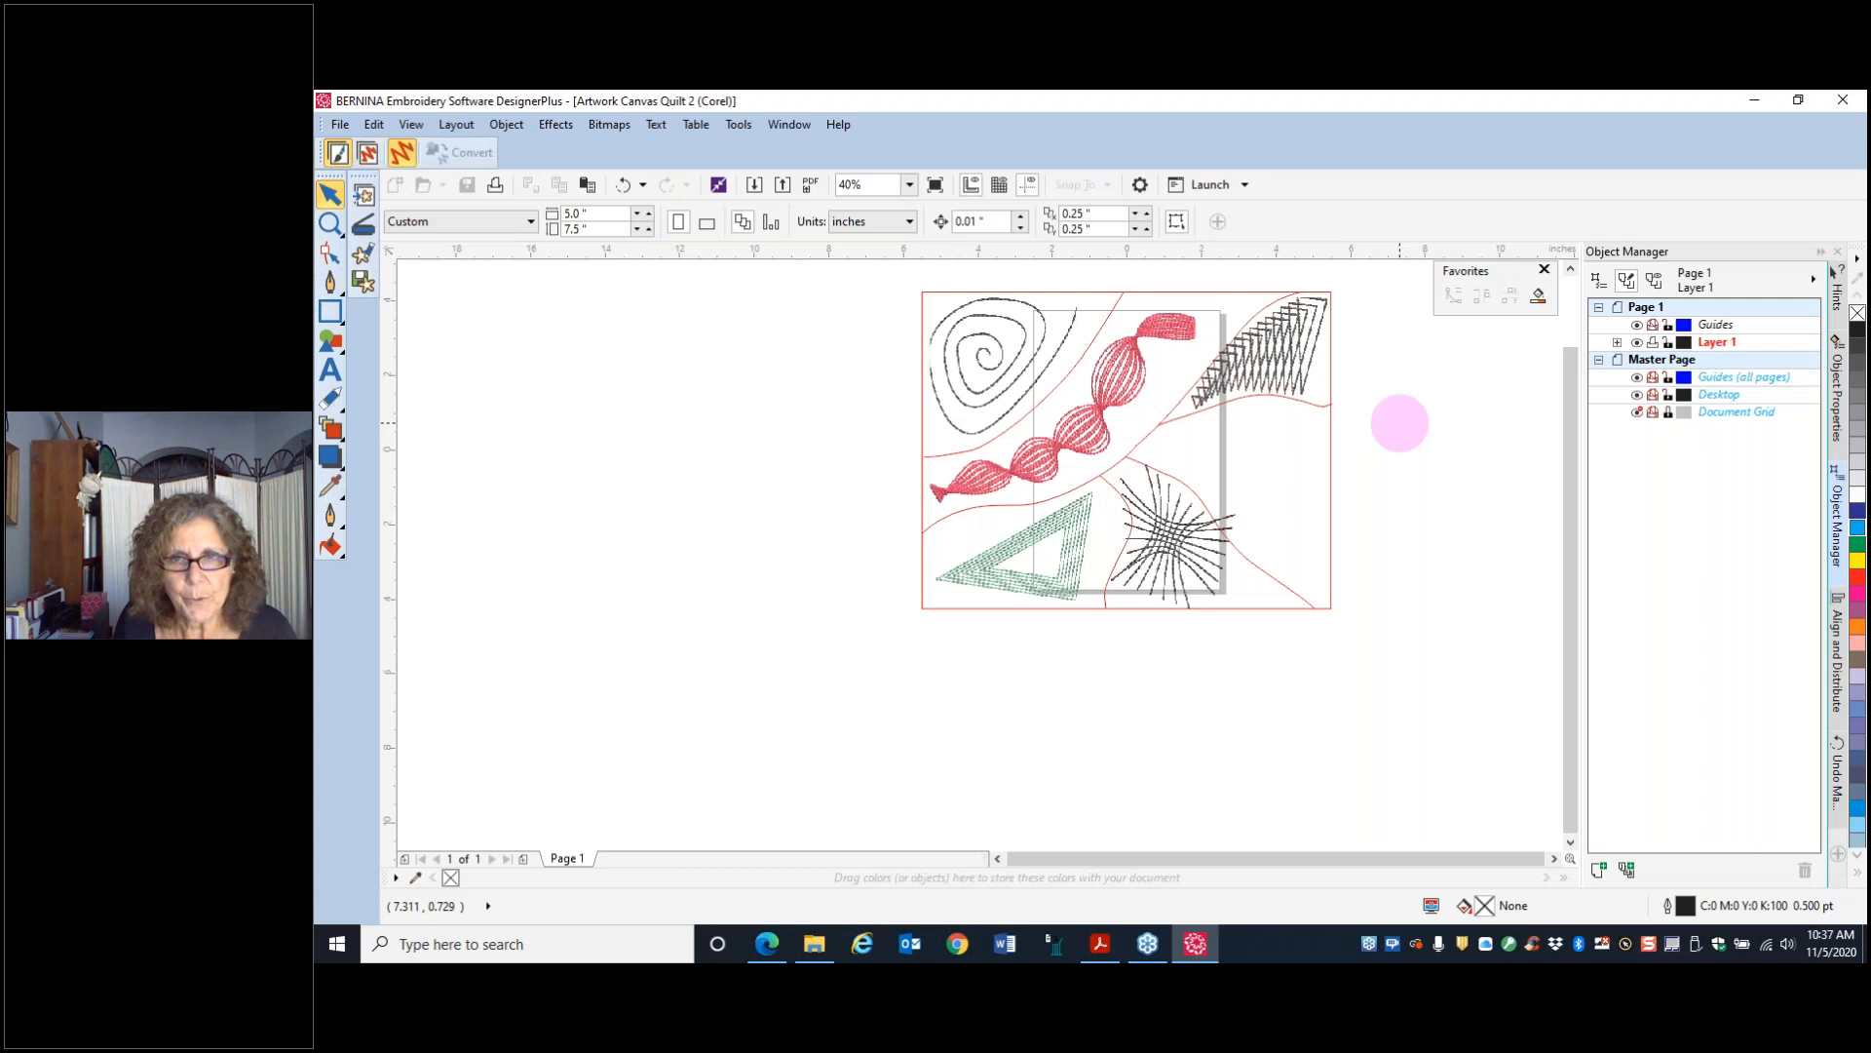
scroll(1364, 494, down, 1)
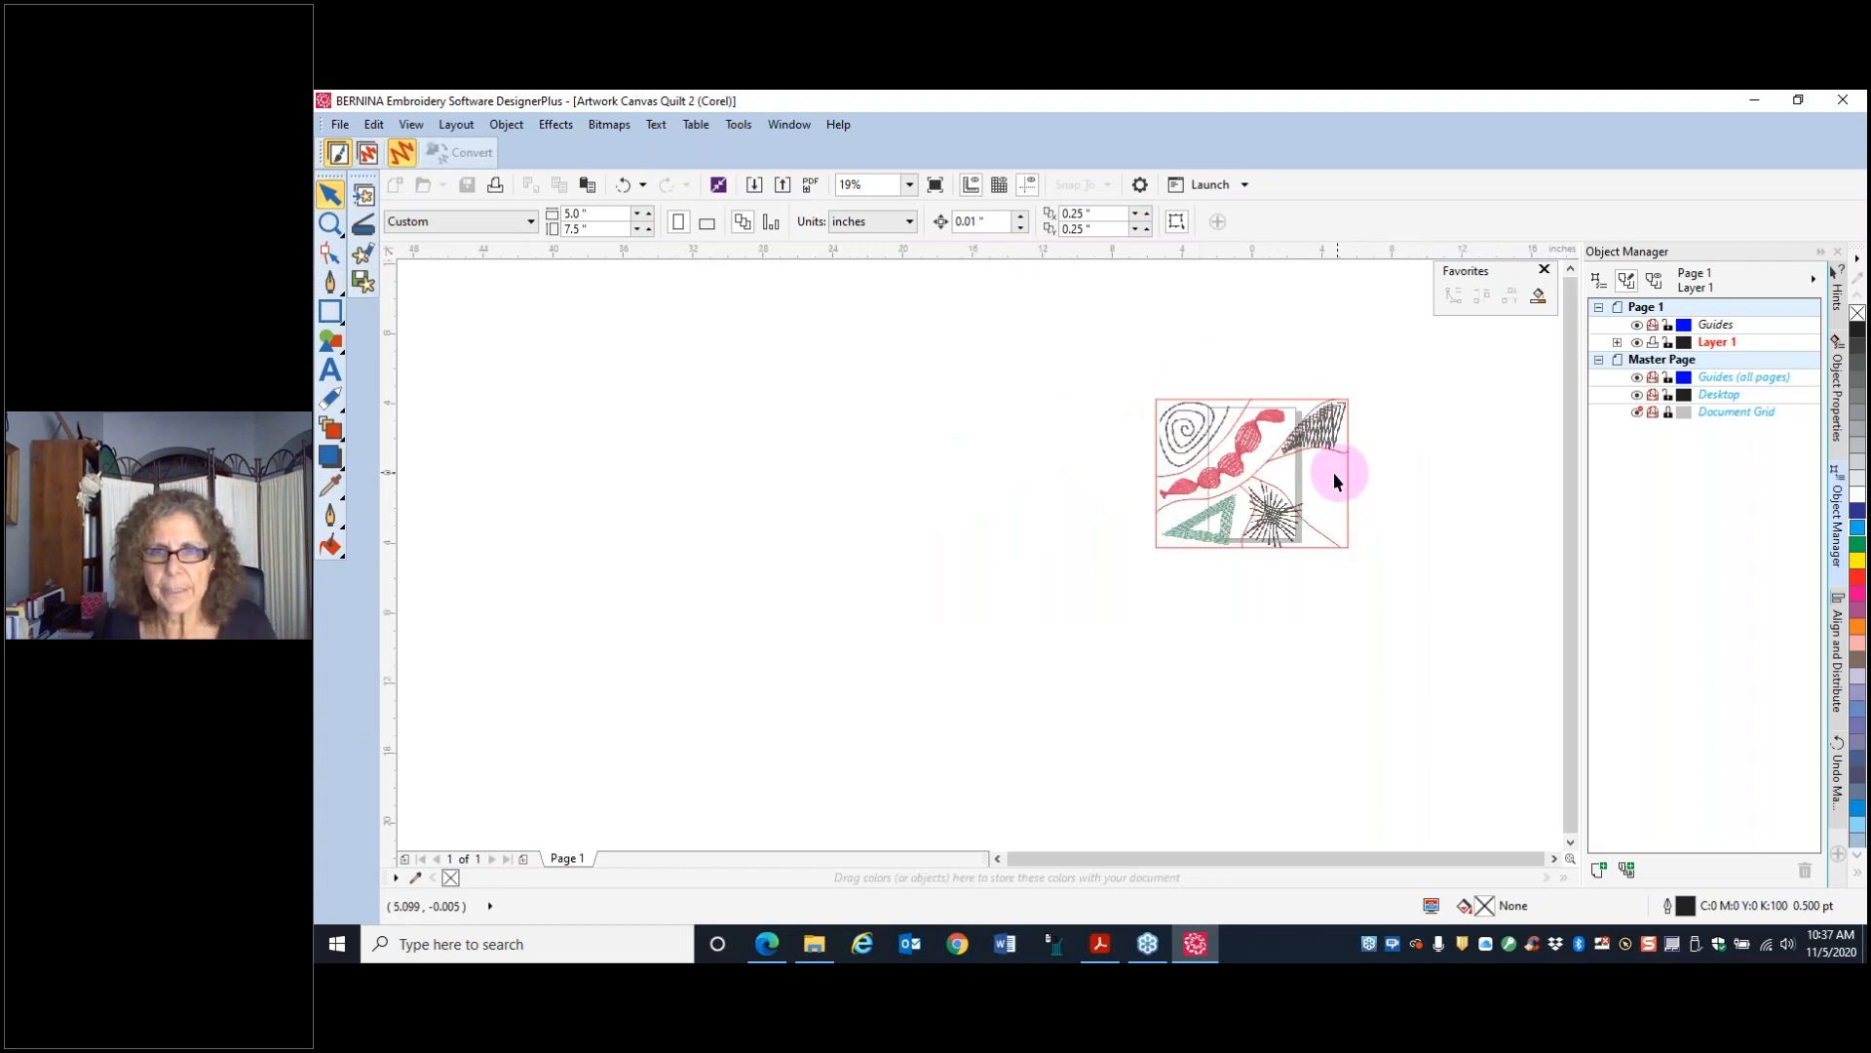
scroll(1334, 472, up, 2)
scroll(1324, 477, up, 1)
scroll(1322, 476, down, 1)
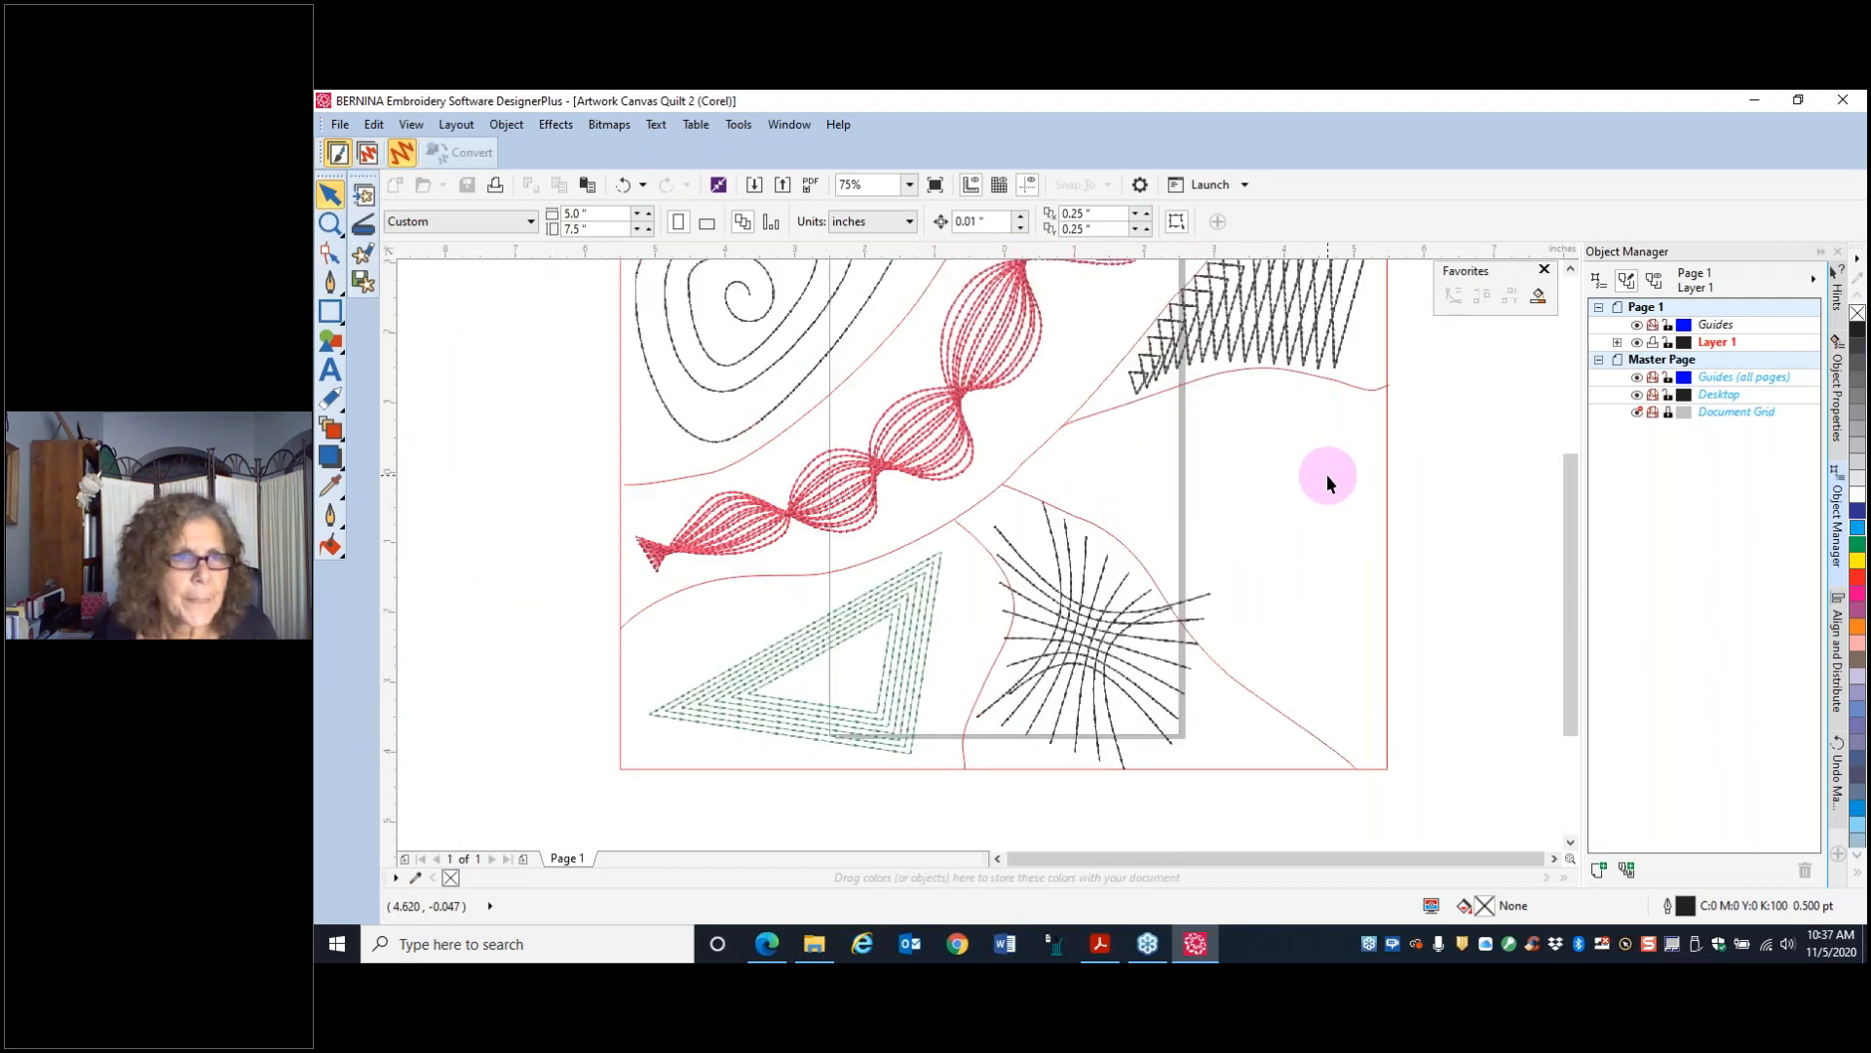
click(330, 315)
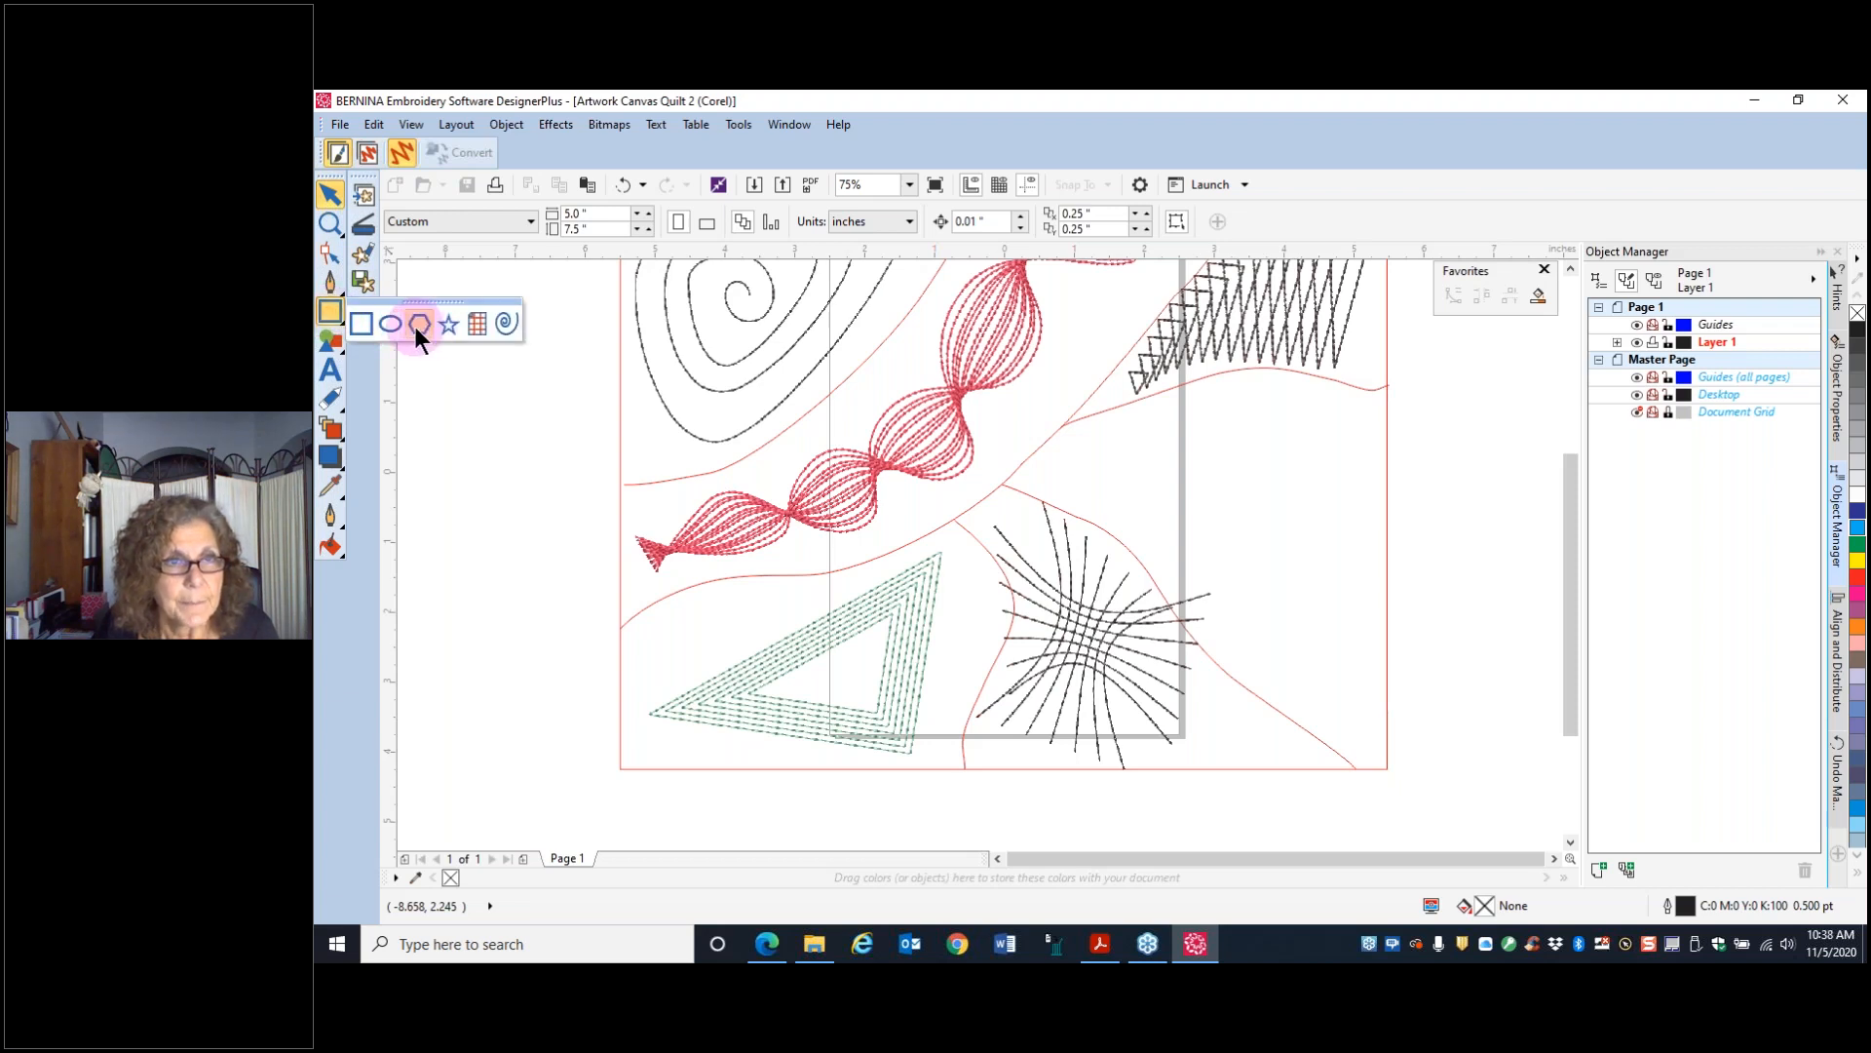
click(417, 325)
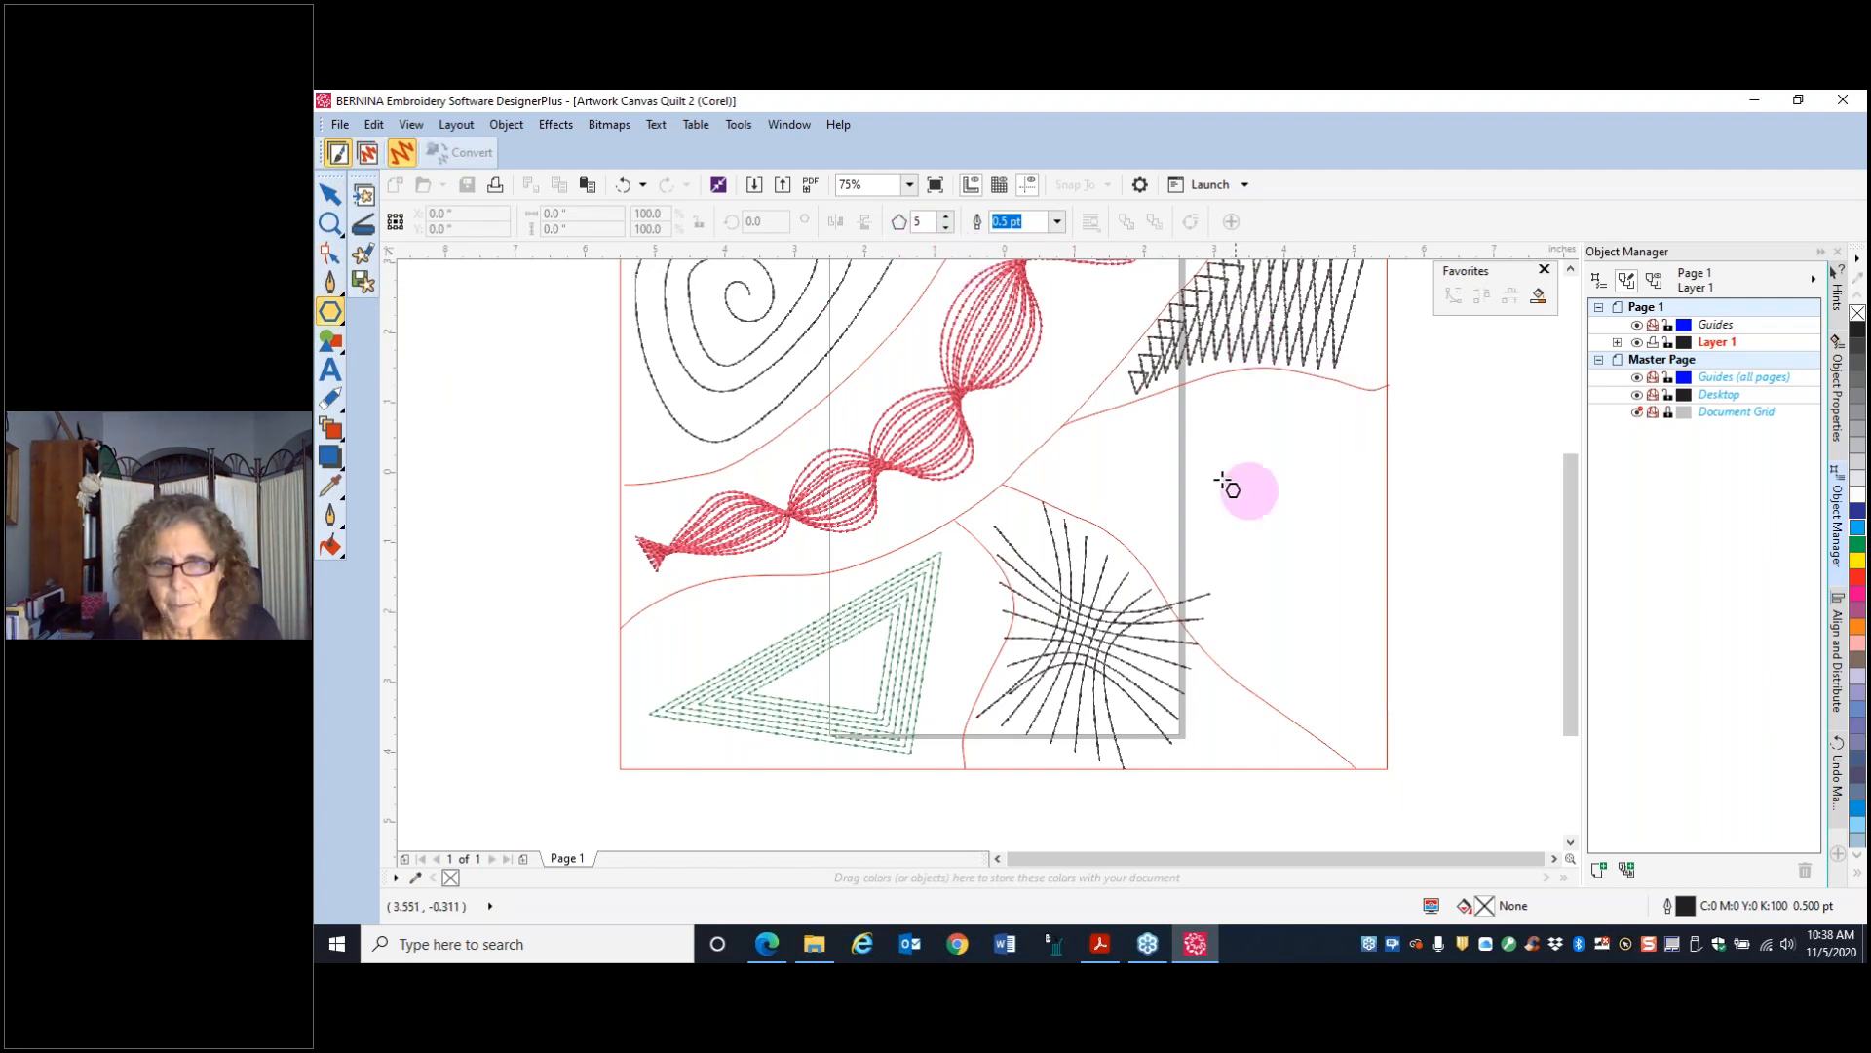
drag(1193, 422, 1377, 612)
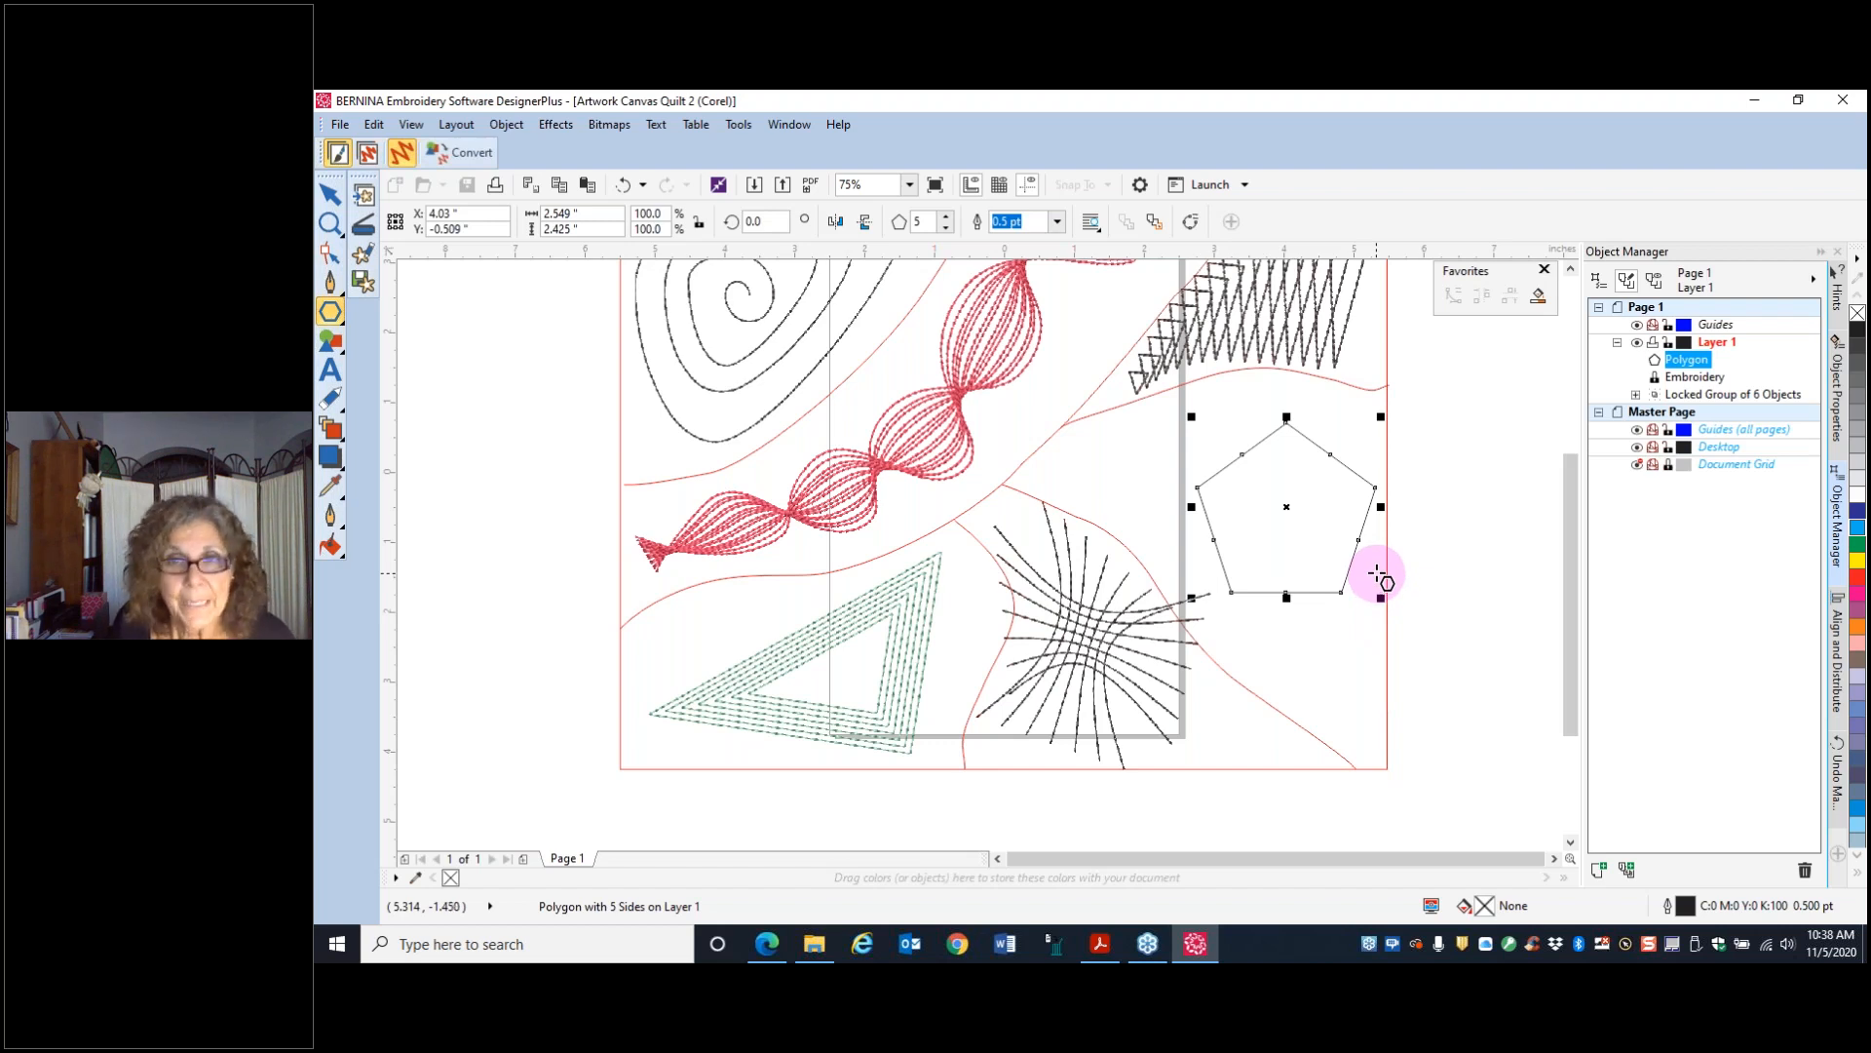
drag(1287, 506, 1251, 513)
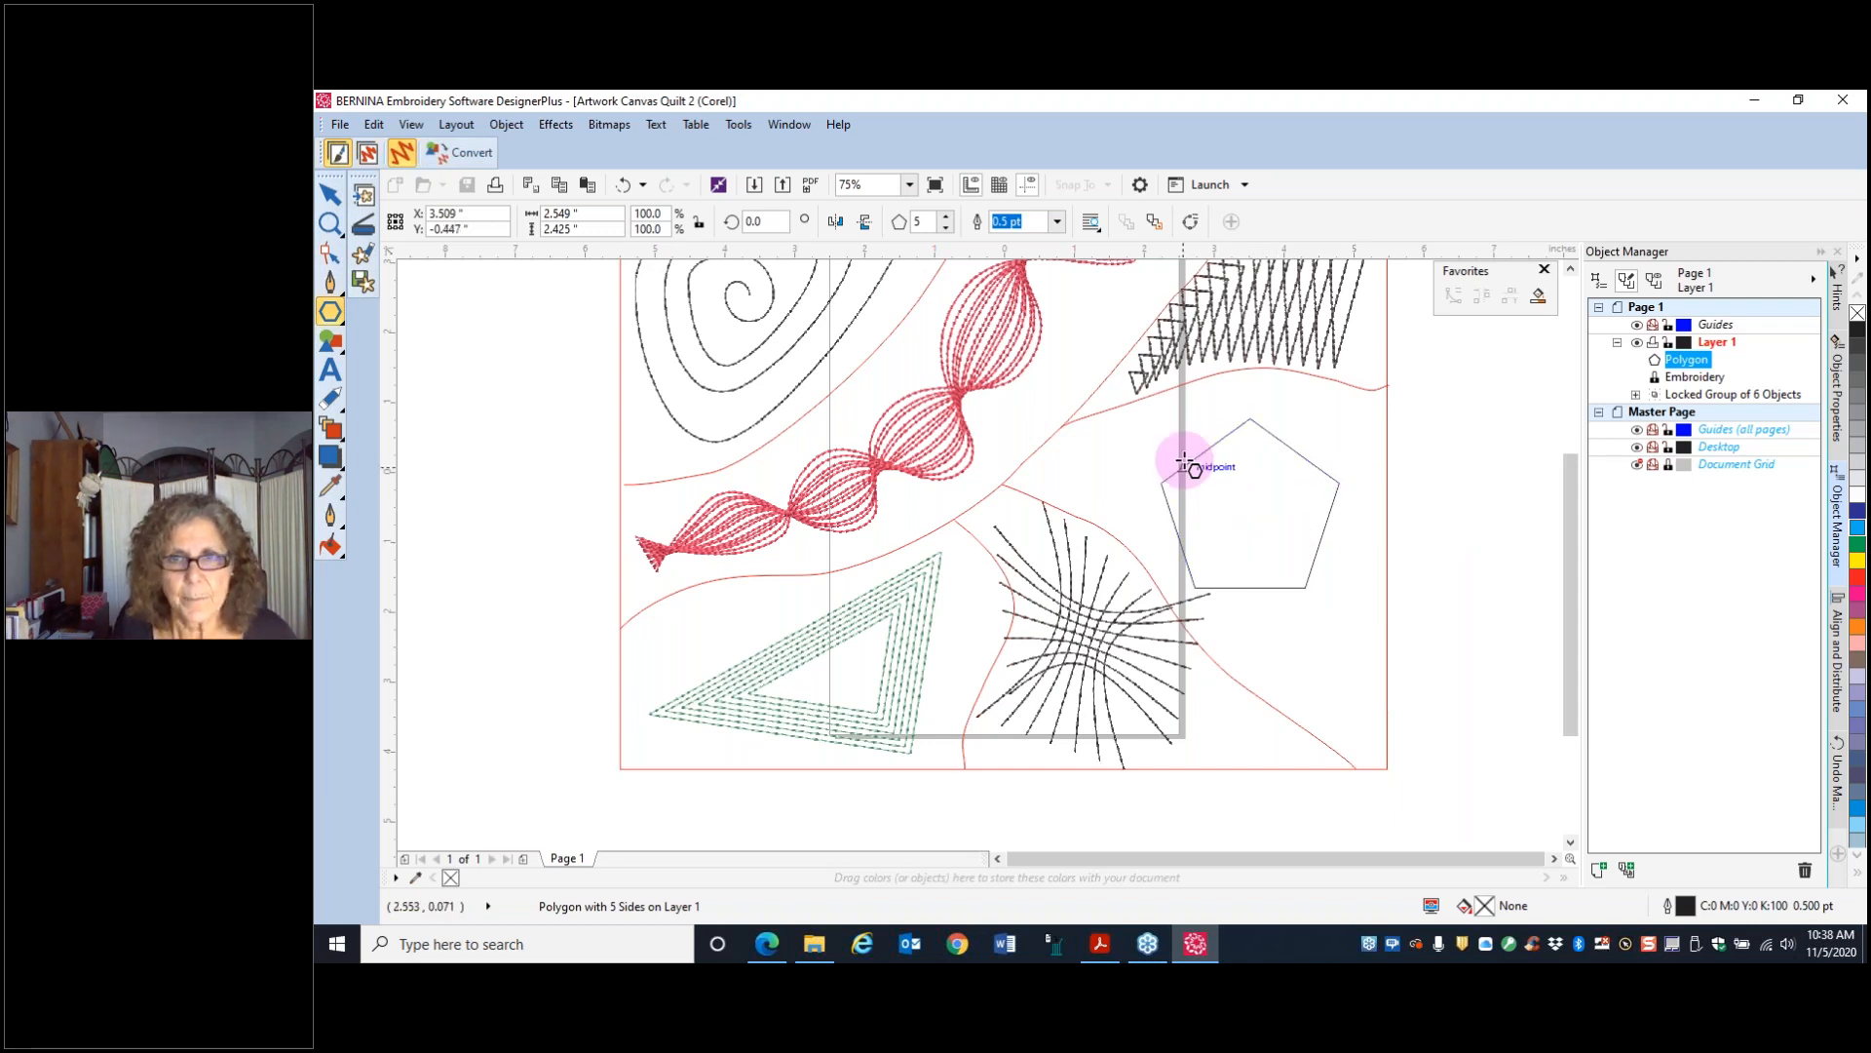
click(330, 194)
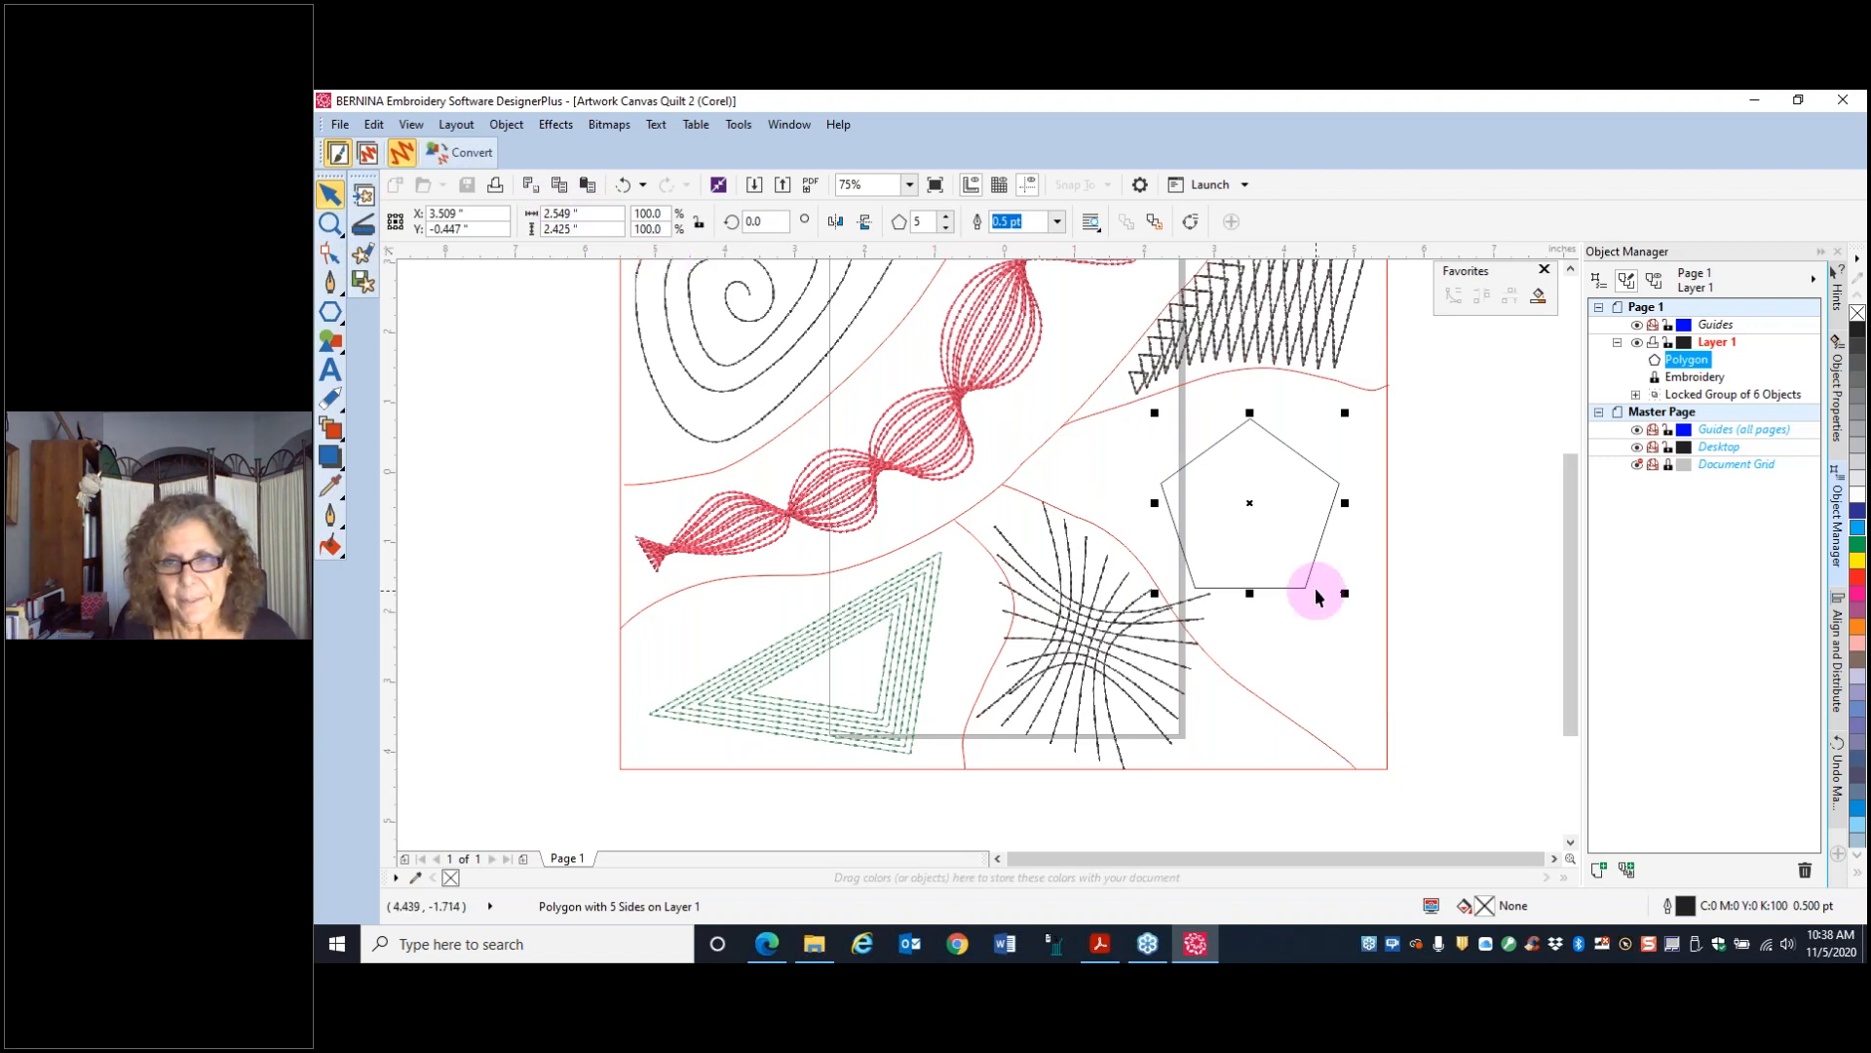
- Reshape the polygon into a crossing-line star by moving a corner node past the opposite side
click(331, 255)
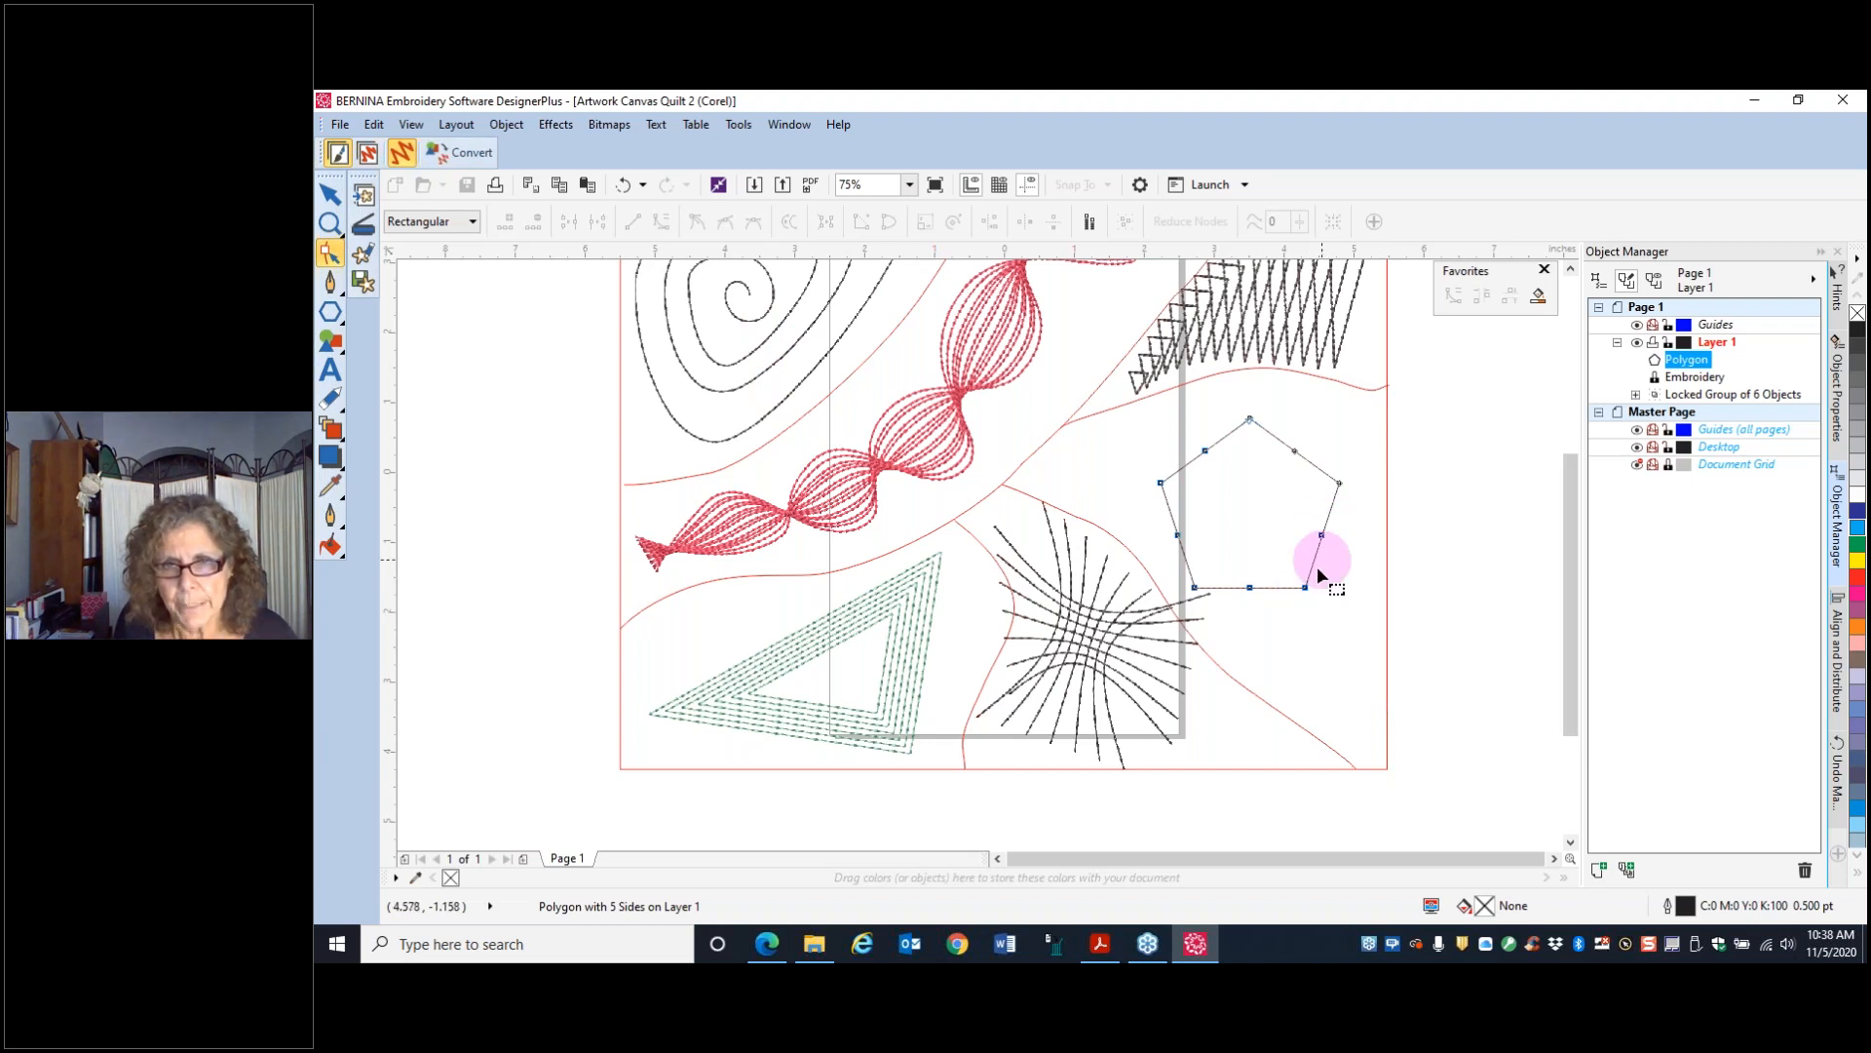
drag(1306, 588, 1224, 398)
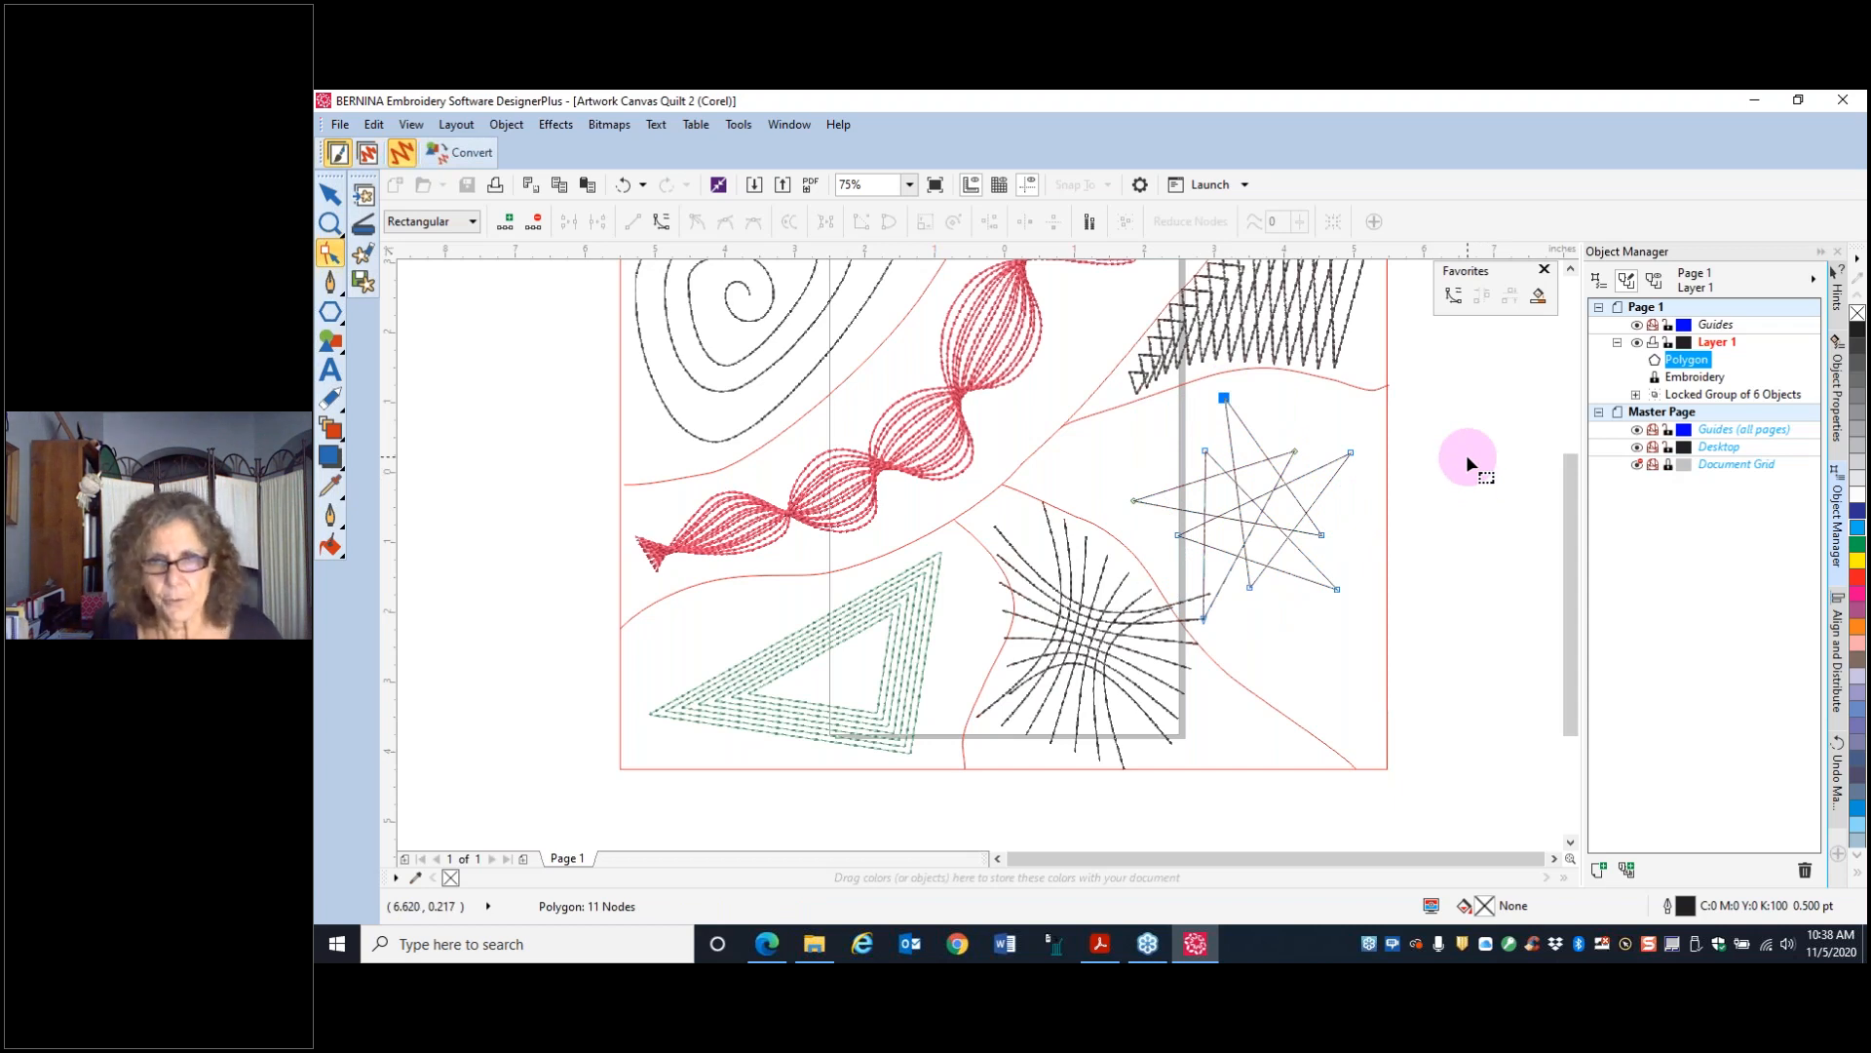
click(330, 193)
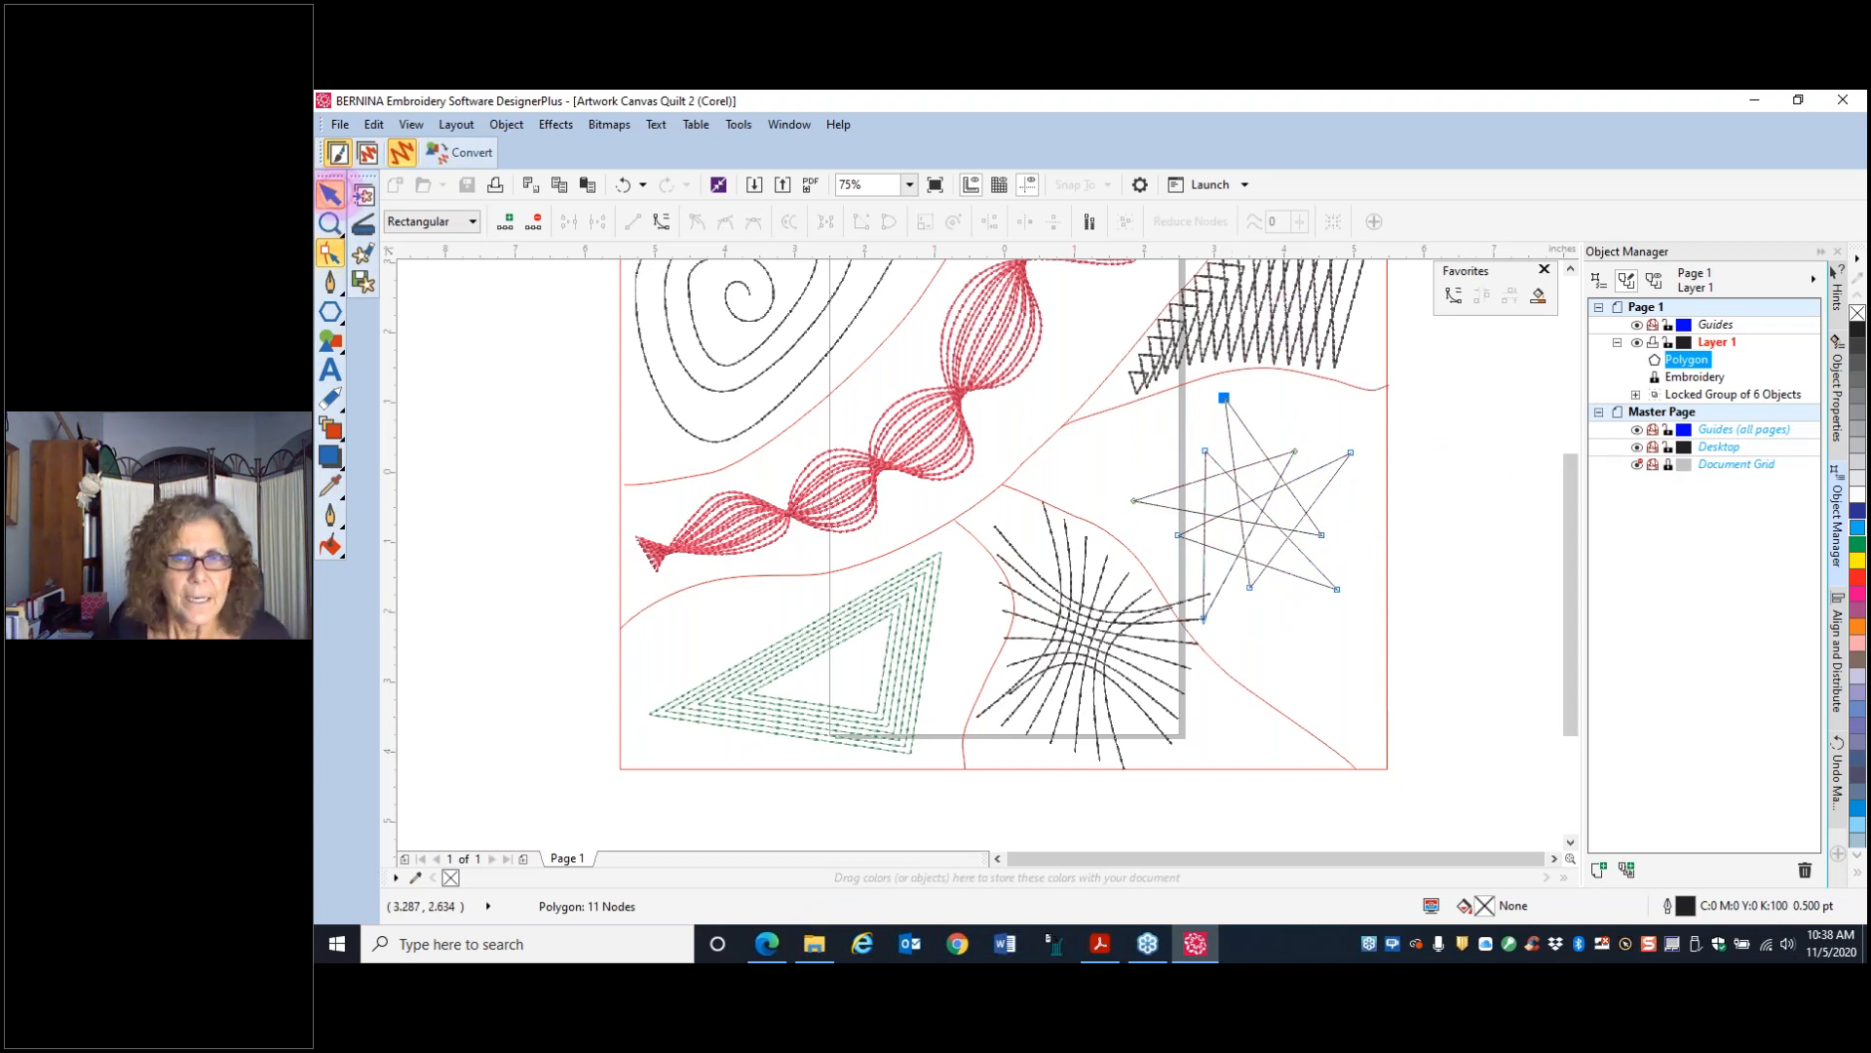
- Duplicate the star in place and rotate the copy to form a denser overlapping starburst
click(1329, 475)
click(562, 185)
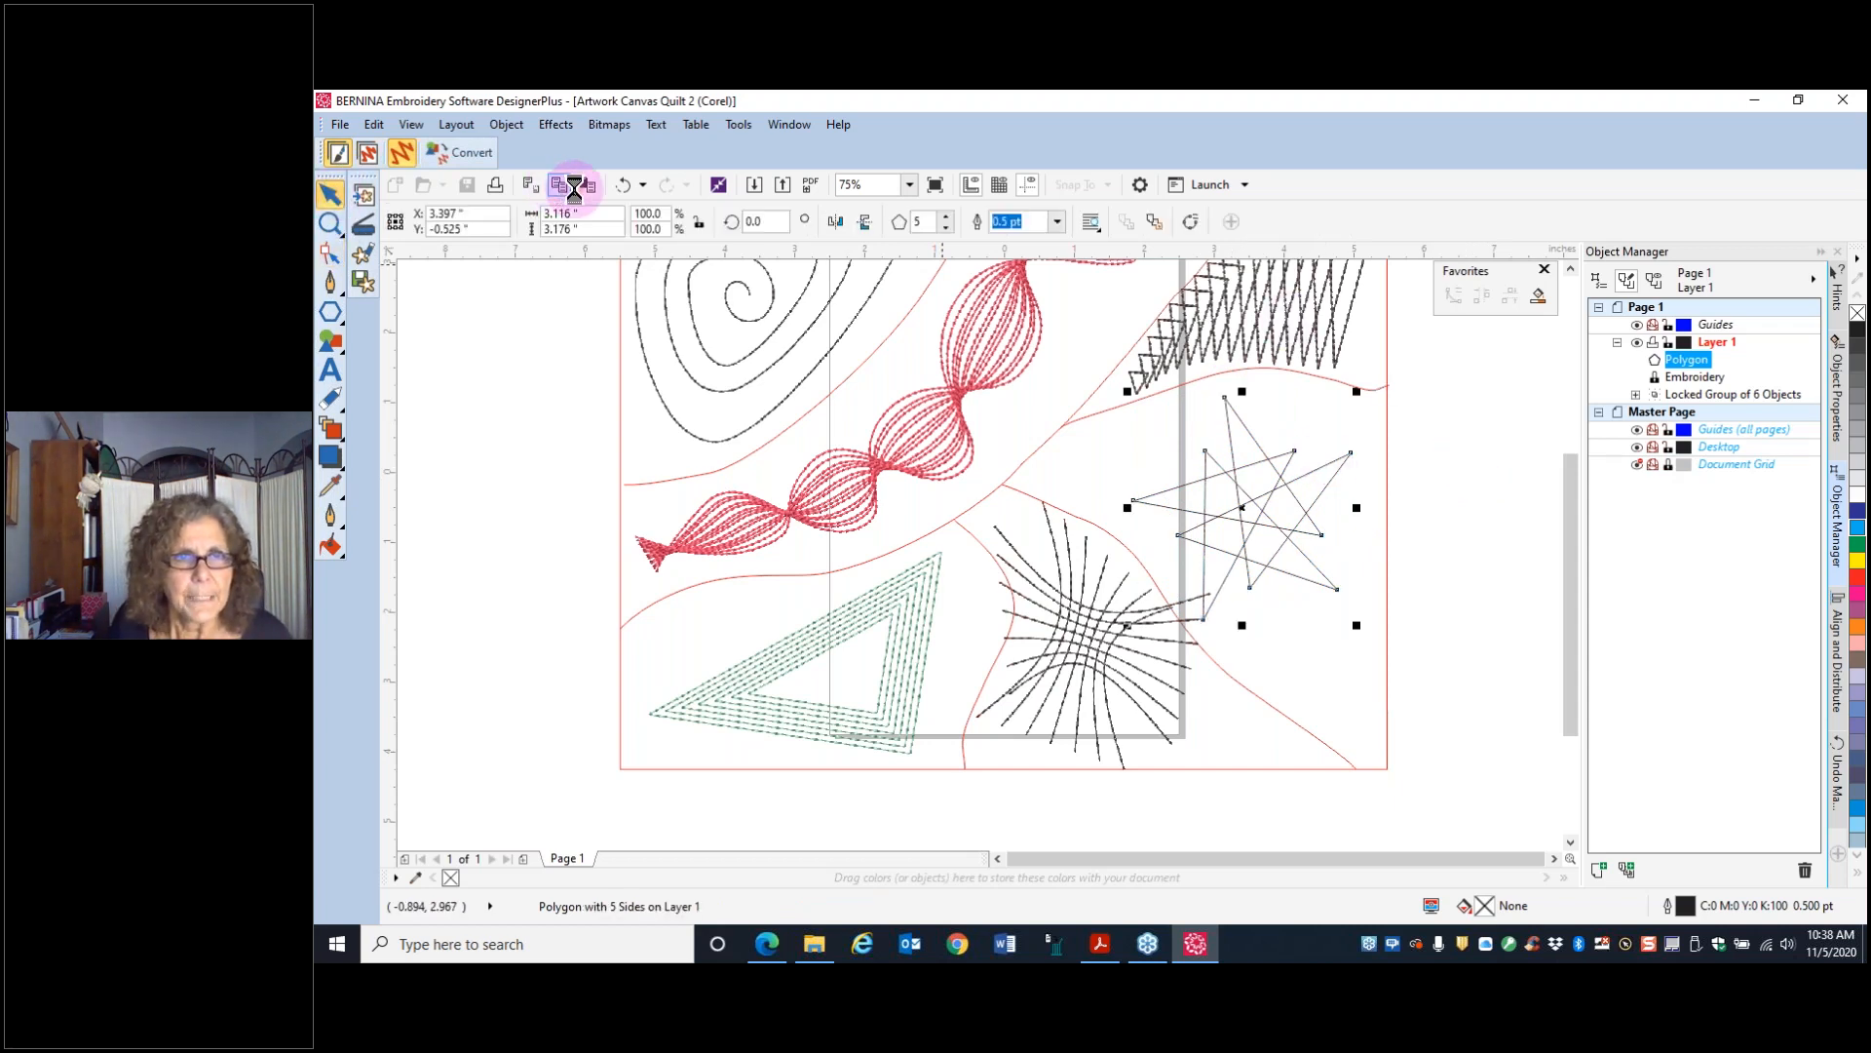
click(583, 181)
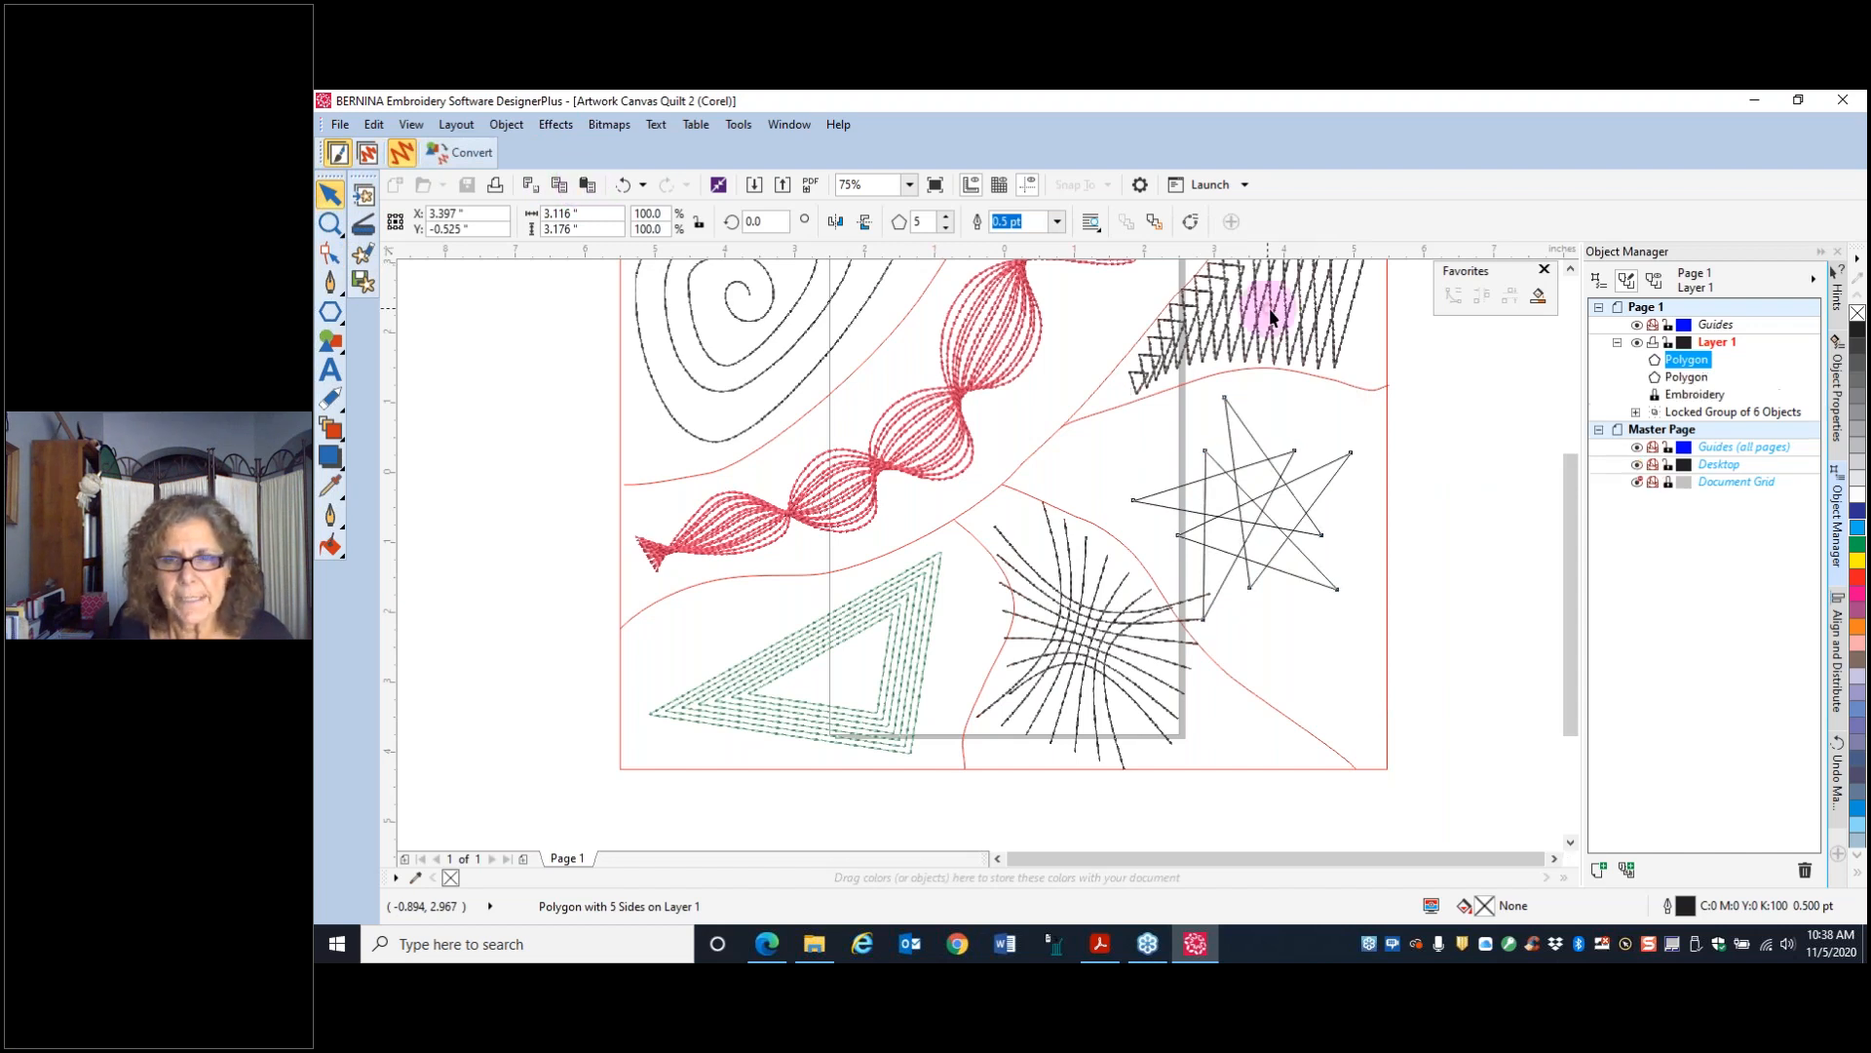
click(1266, 488)
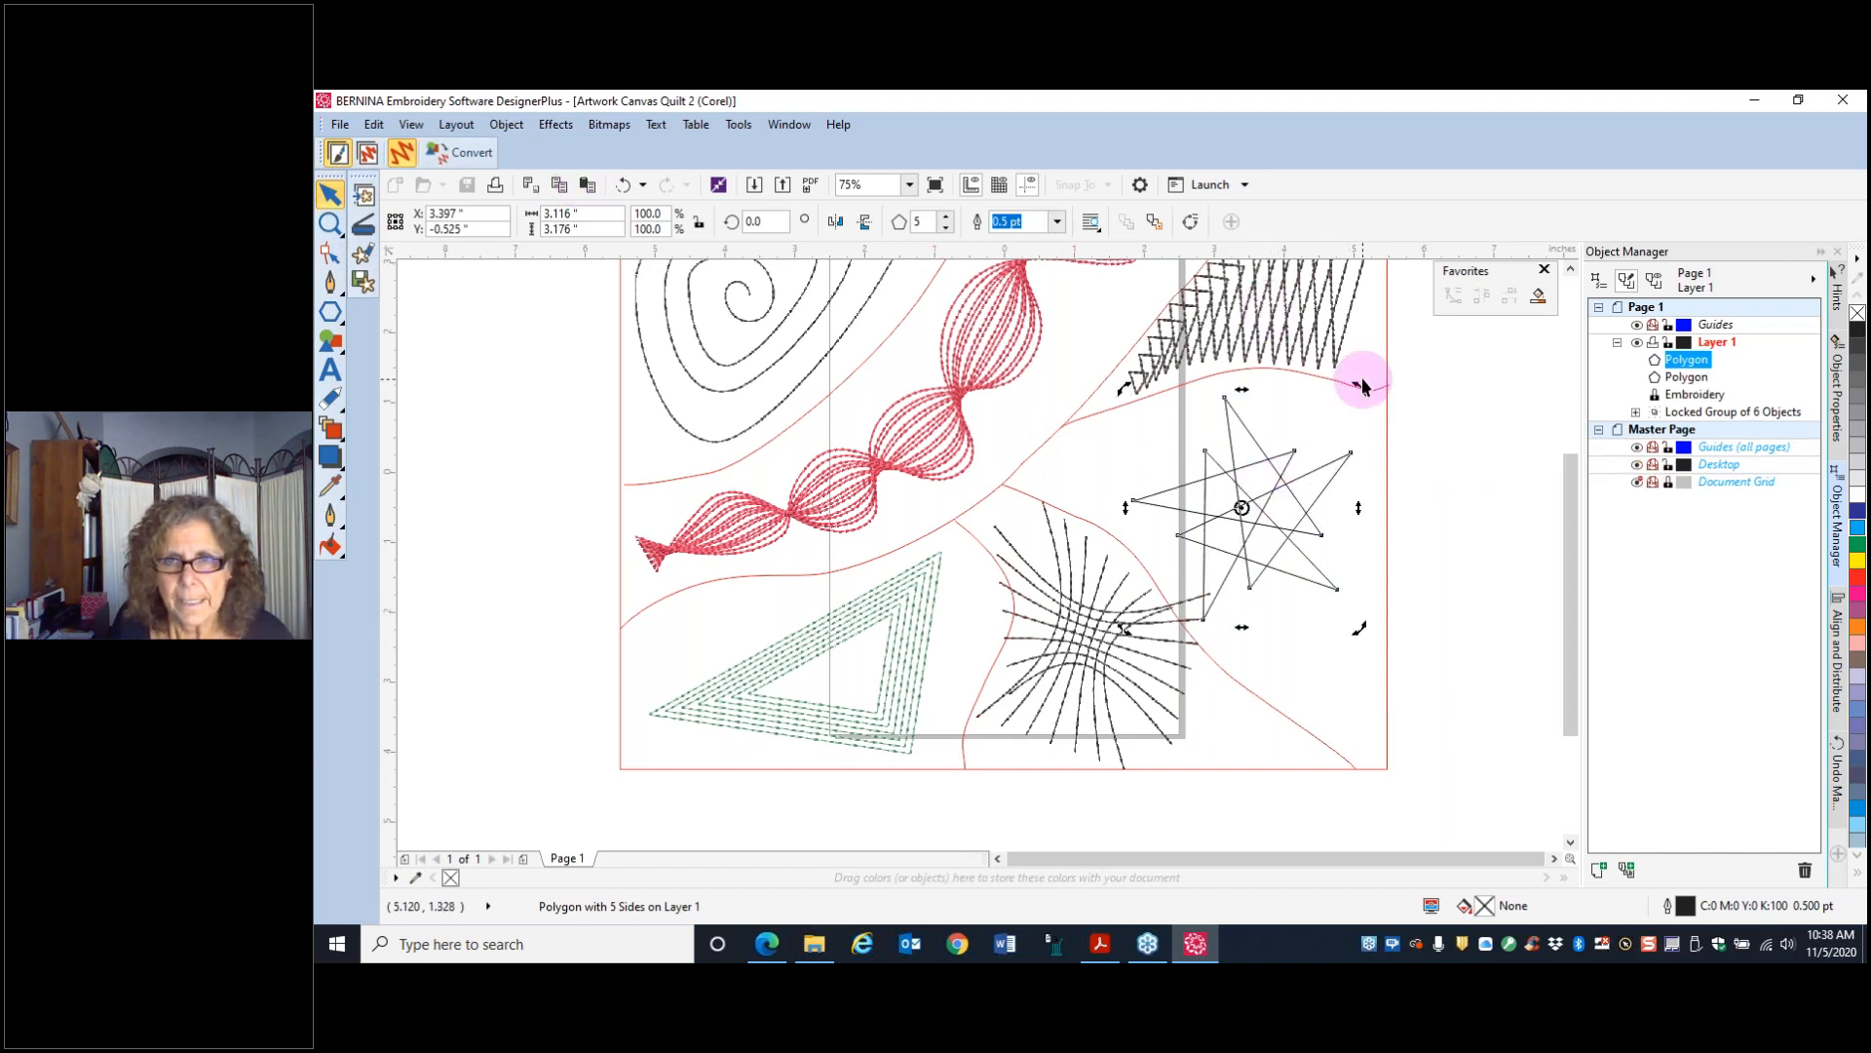
drag(1358, 384, 1475, 458)
click(1131, 385)
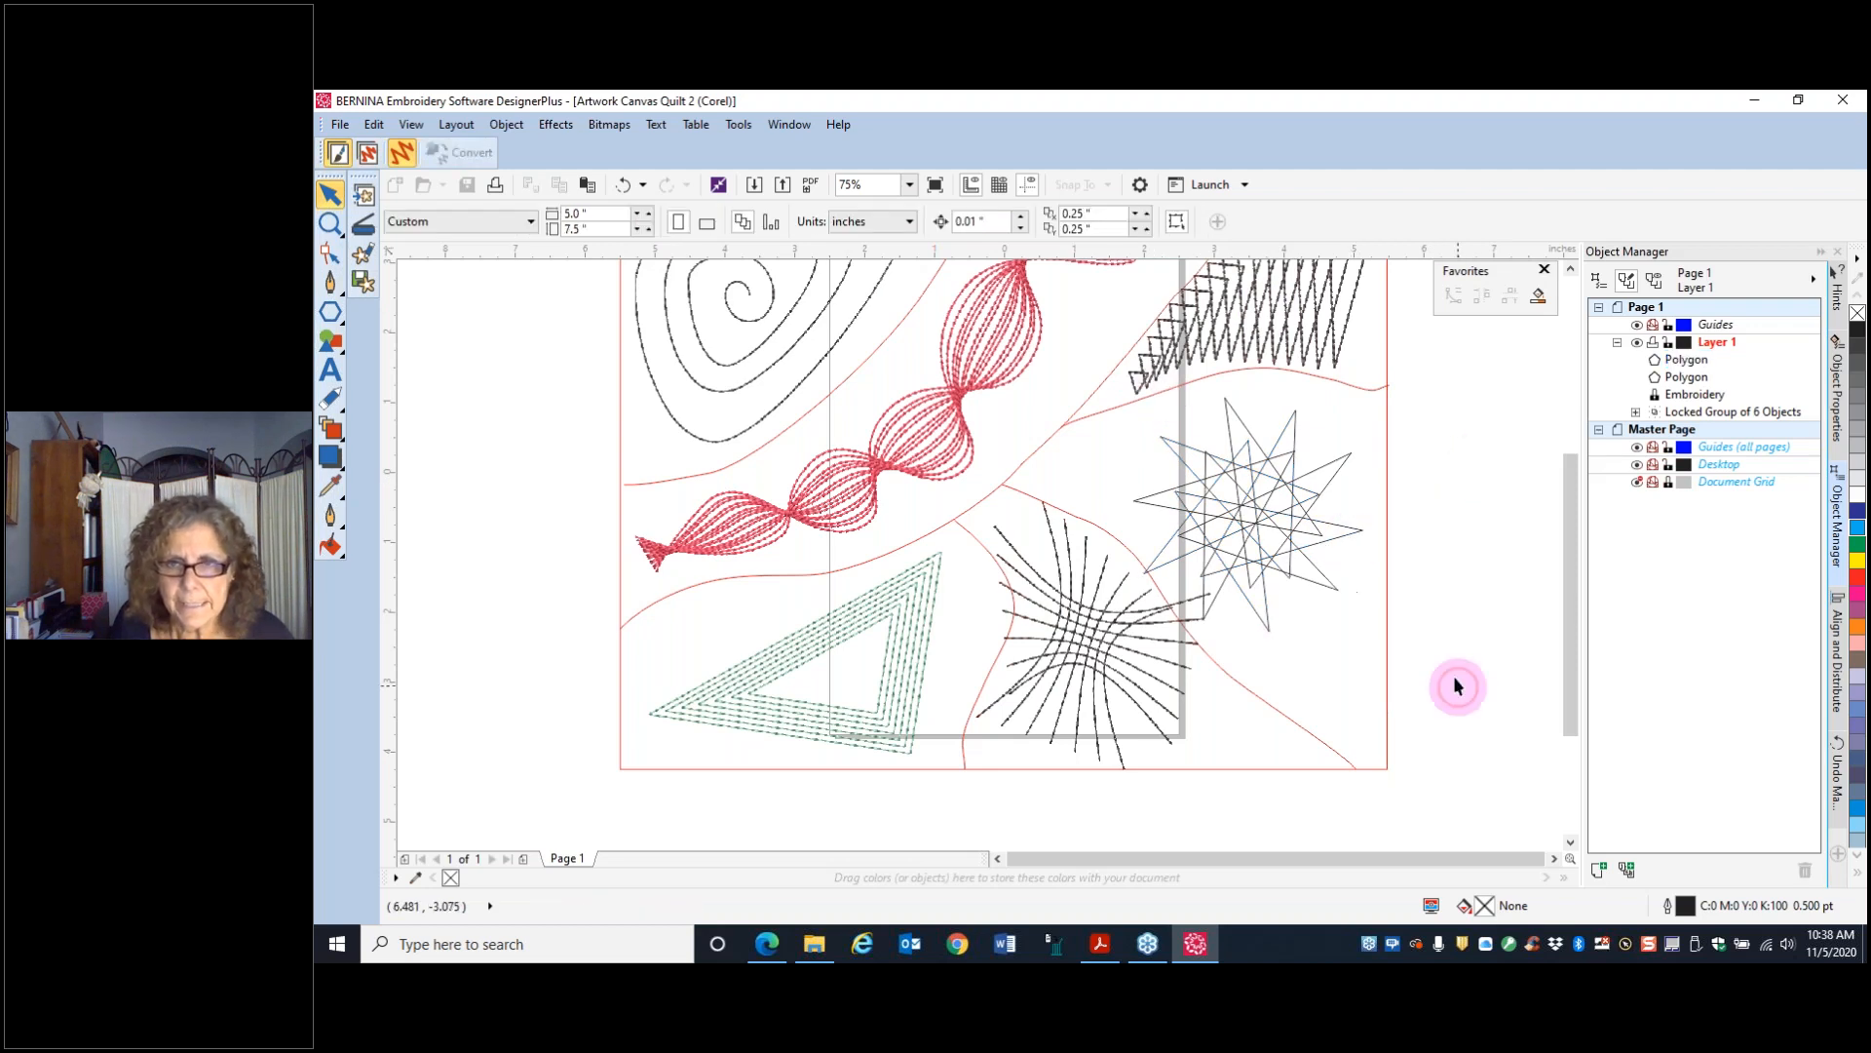
- Select both stars, enlarge them together to about 3.5 x 3.6 in, and center them within their quilt section
drag(1459, 687, 1126, 364)
mouse_move(1254, 518)
mouse_down()
mouse_move(1274, 520)
mouse_move(1277, 496)
mouse_up()
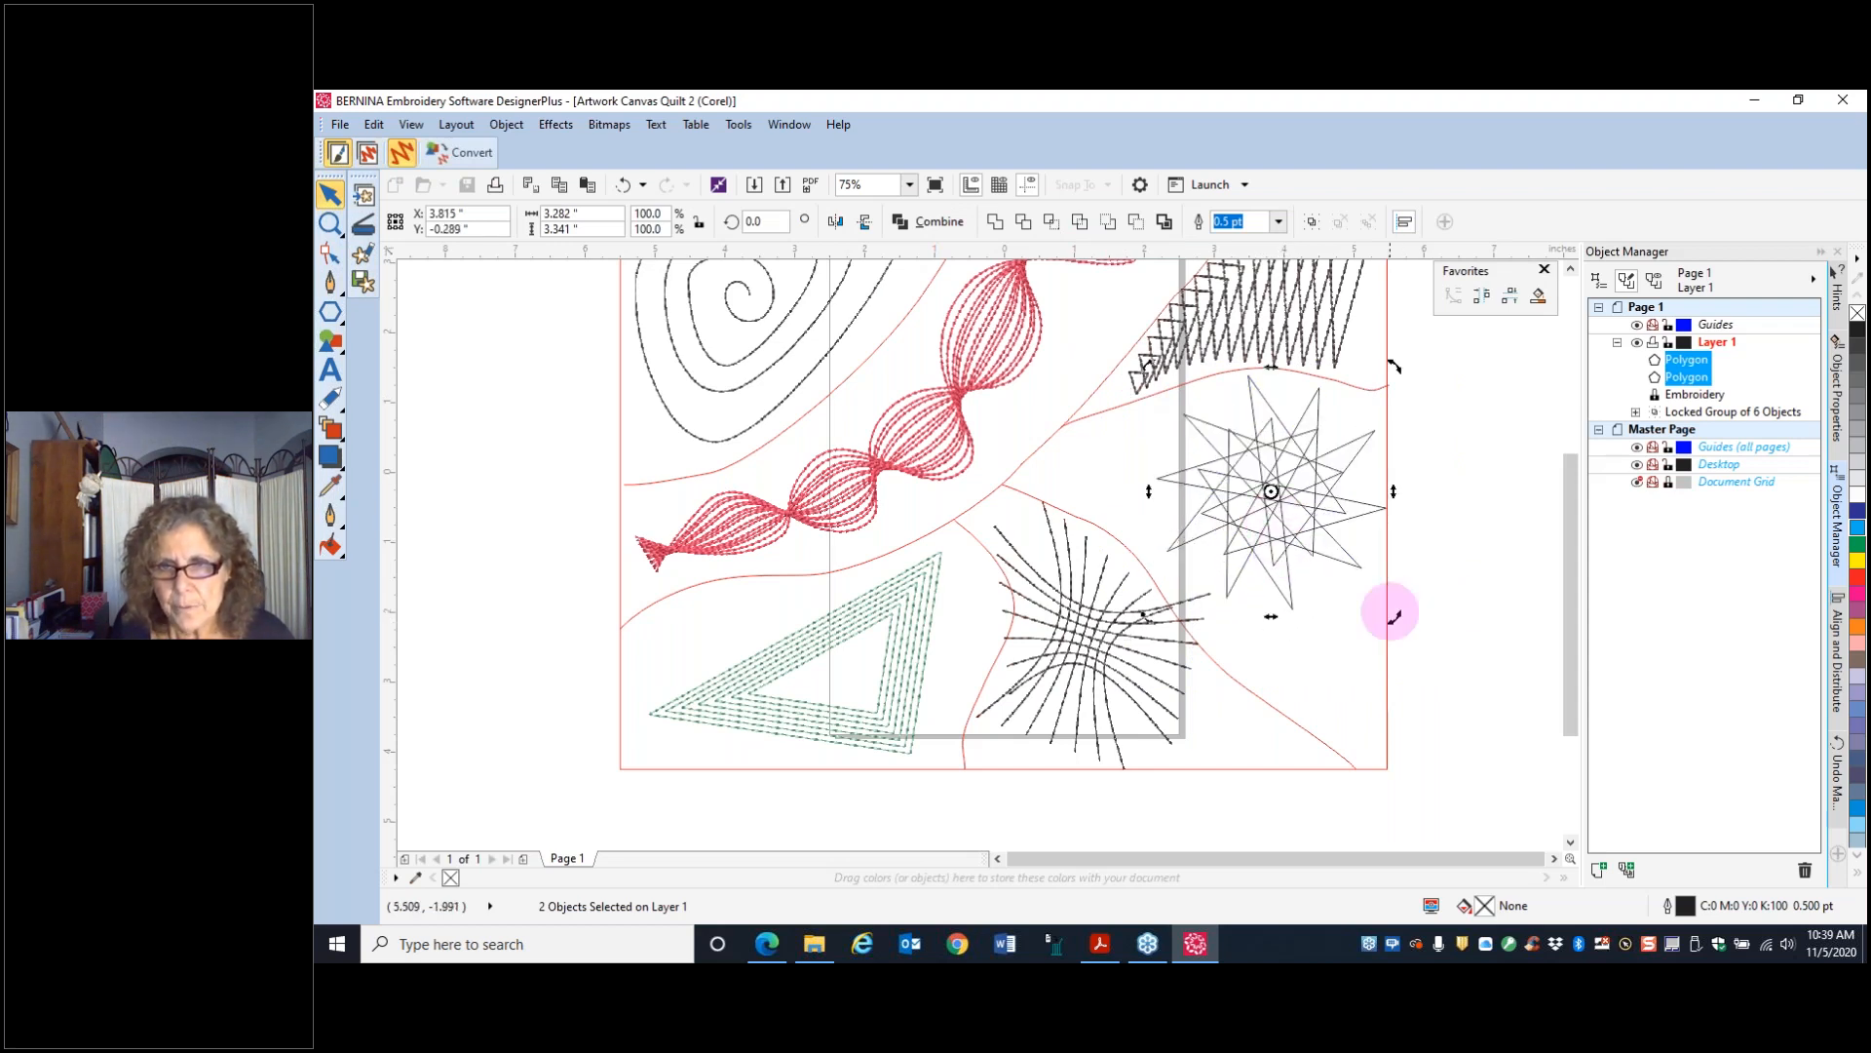
drag(1391, 615, 1409, 654)
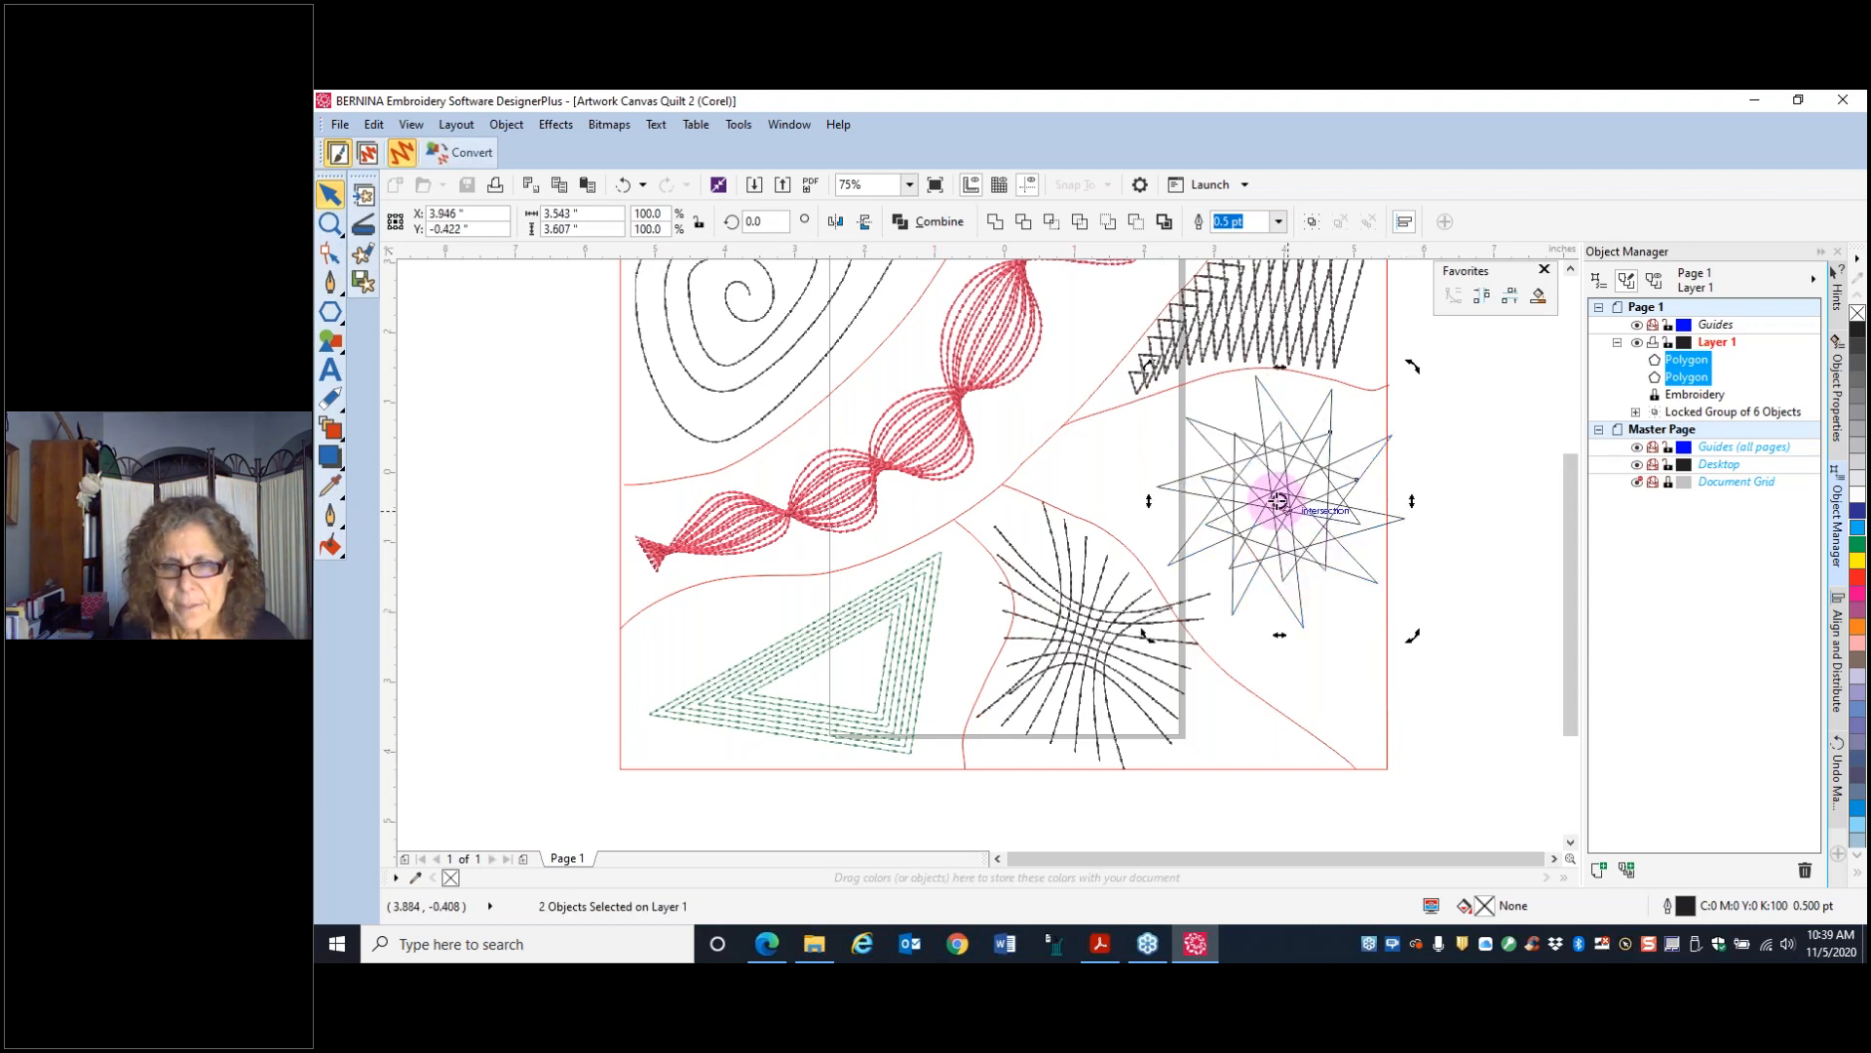
mouse_move(1287, 497)
mouse_down()
mouse_move(1263, 516)
mouse_move(1259, 499)
mouse_up()
click(1255, 501)
click(1270, 500)
drag(1263, 498, 1262, 506)
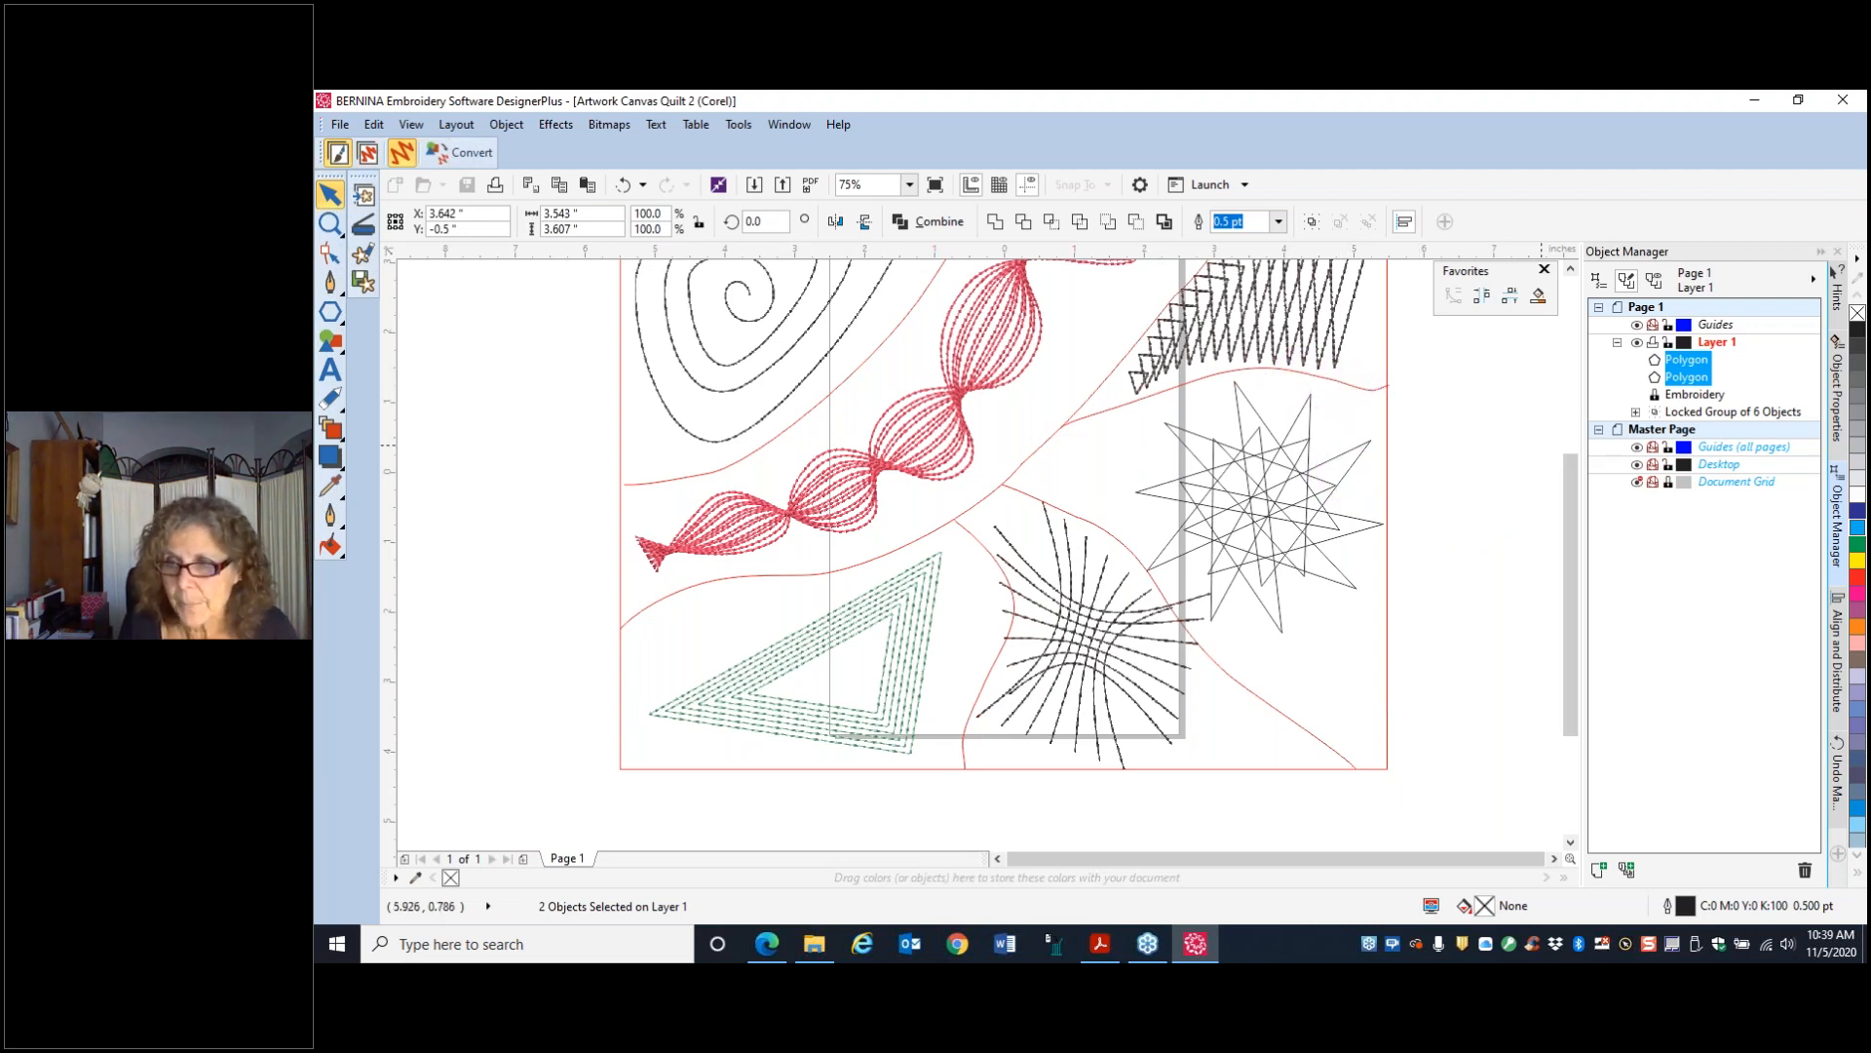
click(1705, 522)
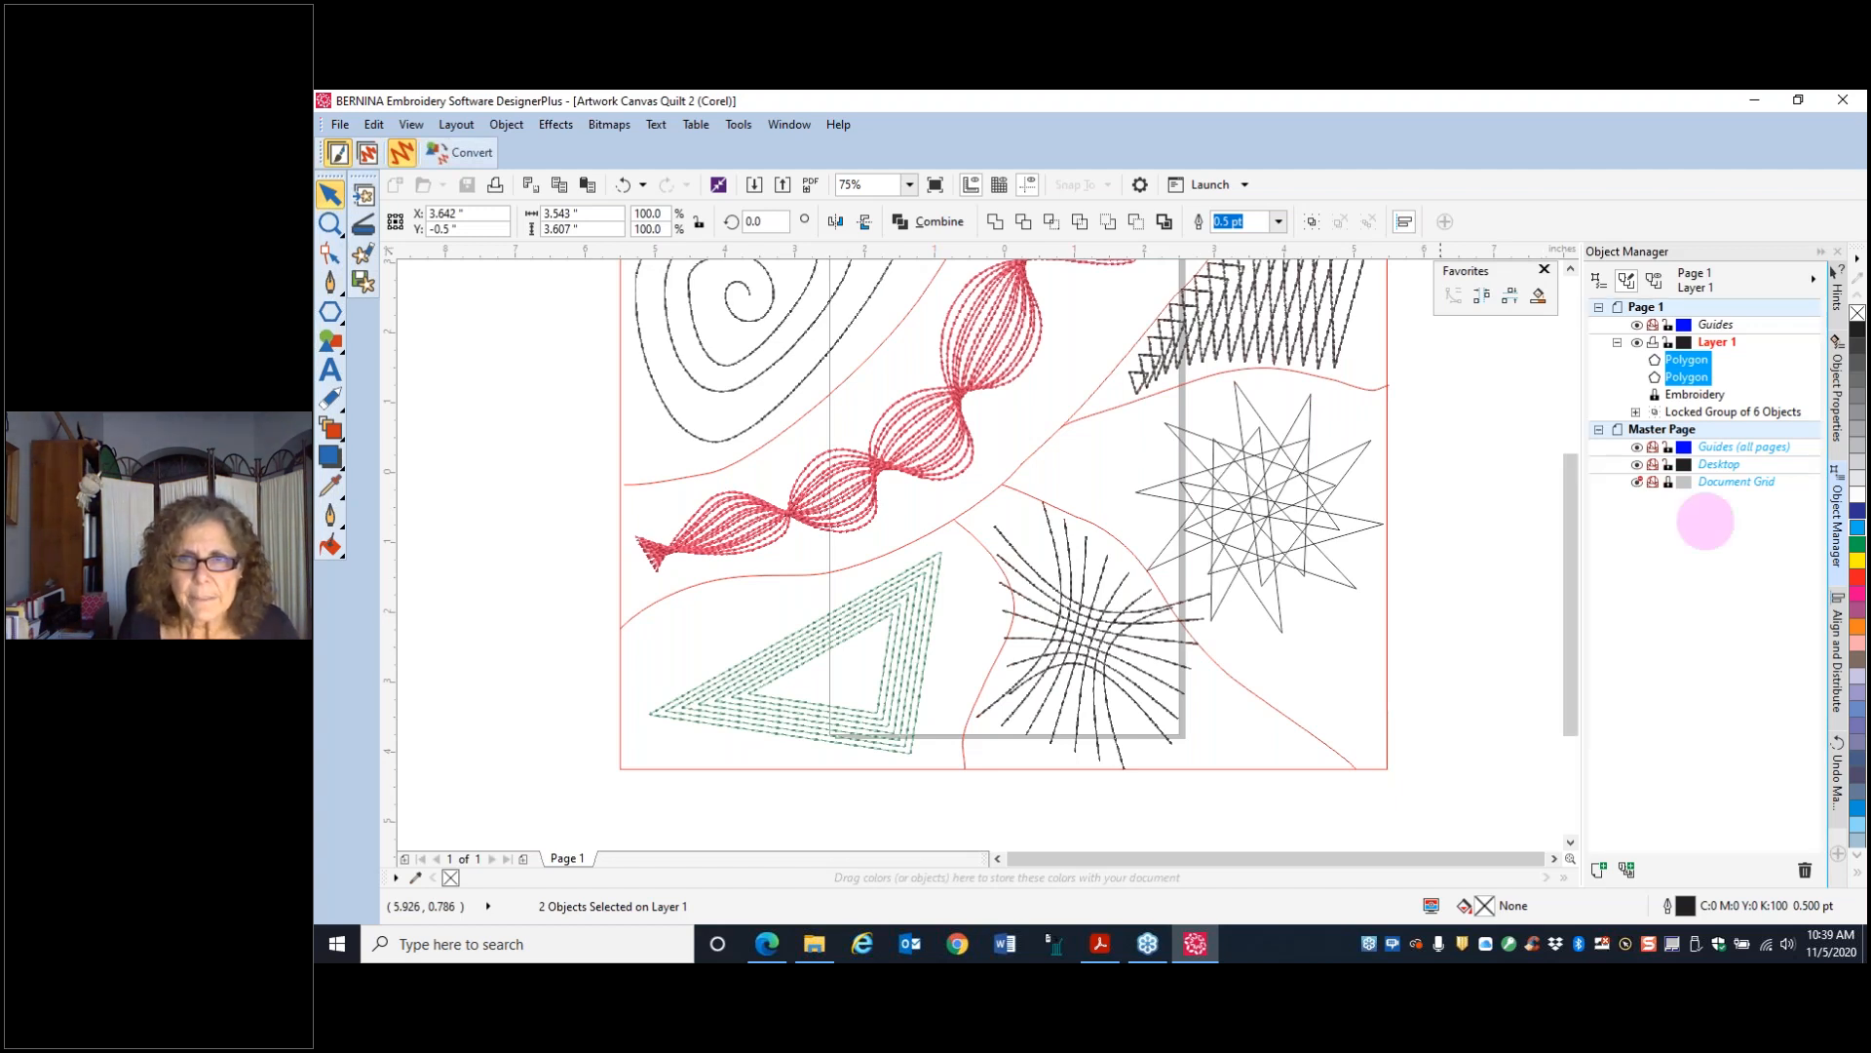
- Convert both stars to embroidery and apply a Triple outline with a 3 mm triple length
drag(1490, 702, 1172, 345)
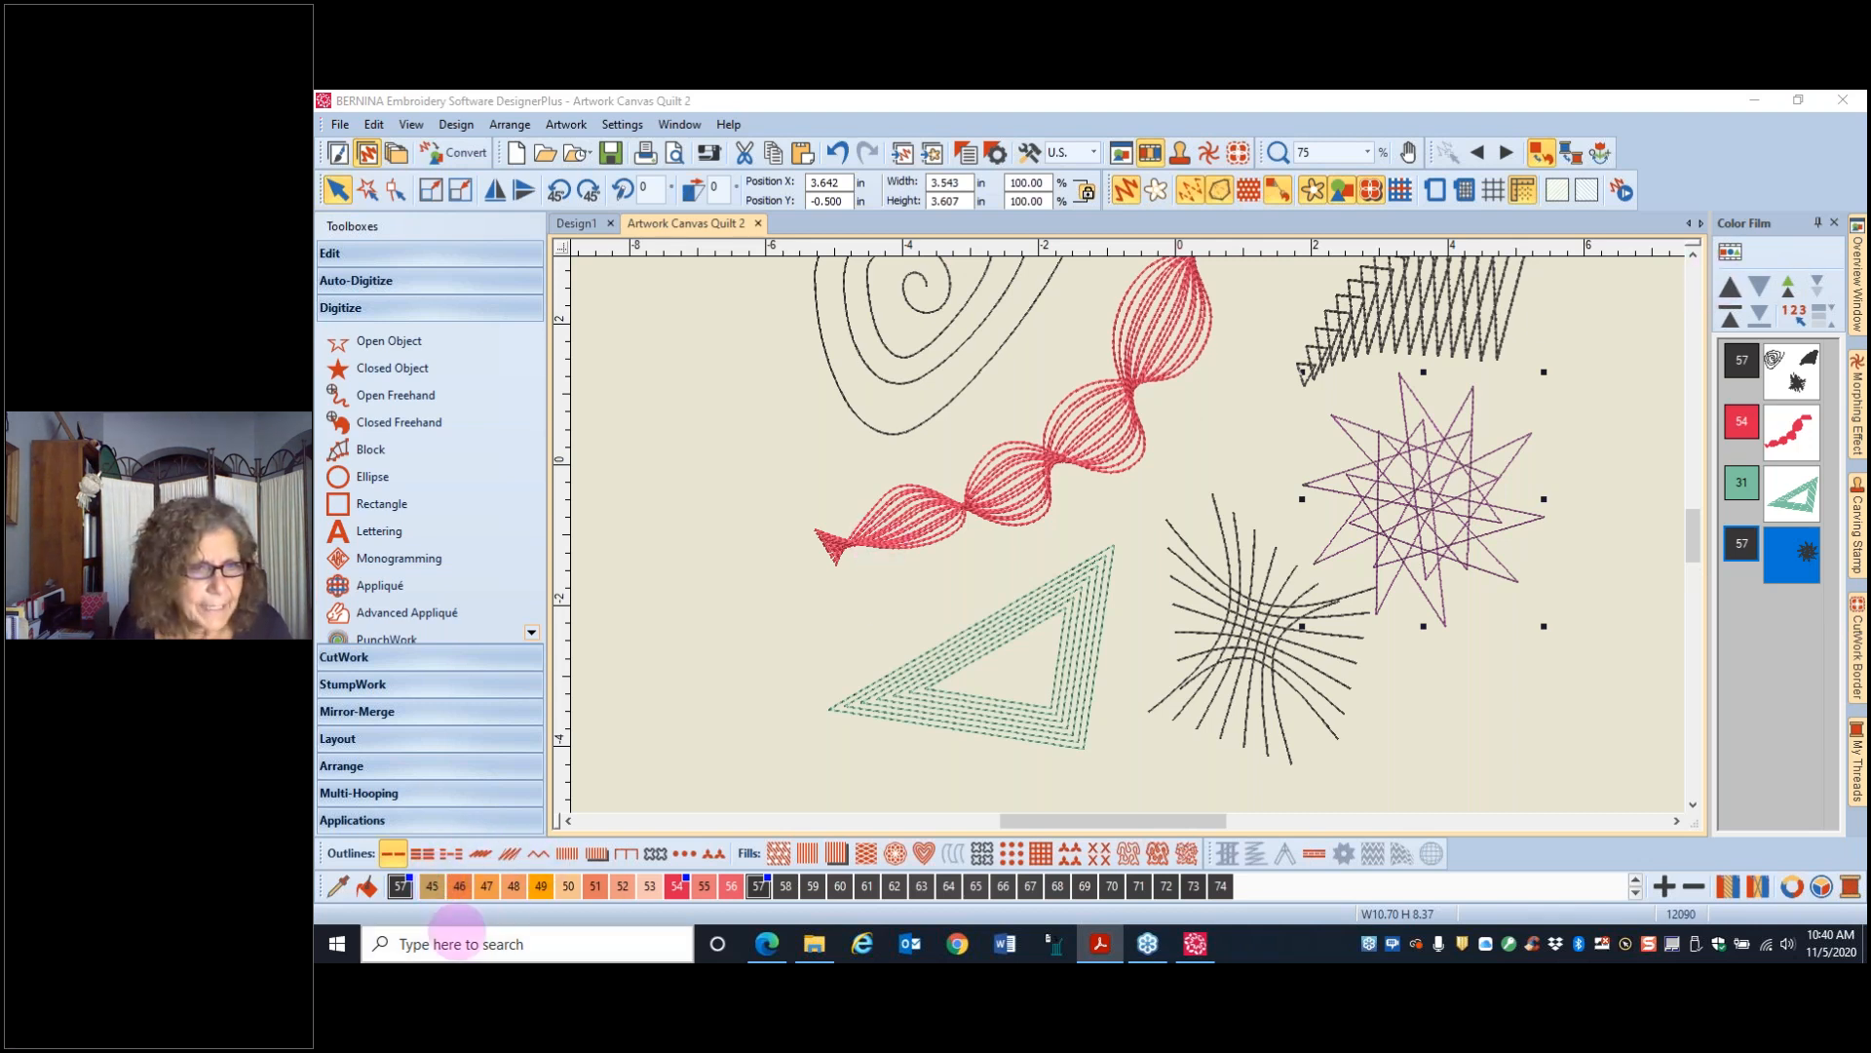
right_click(426, 861)
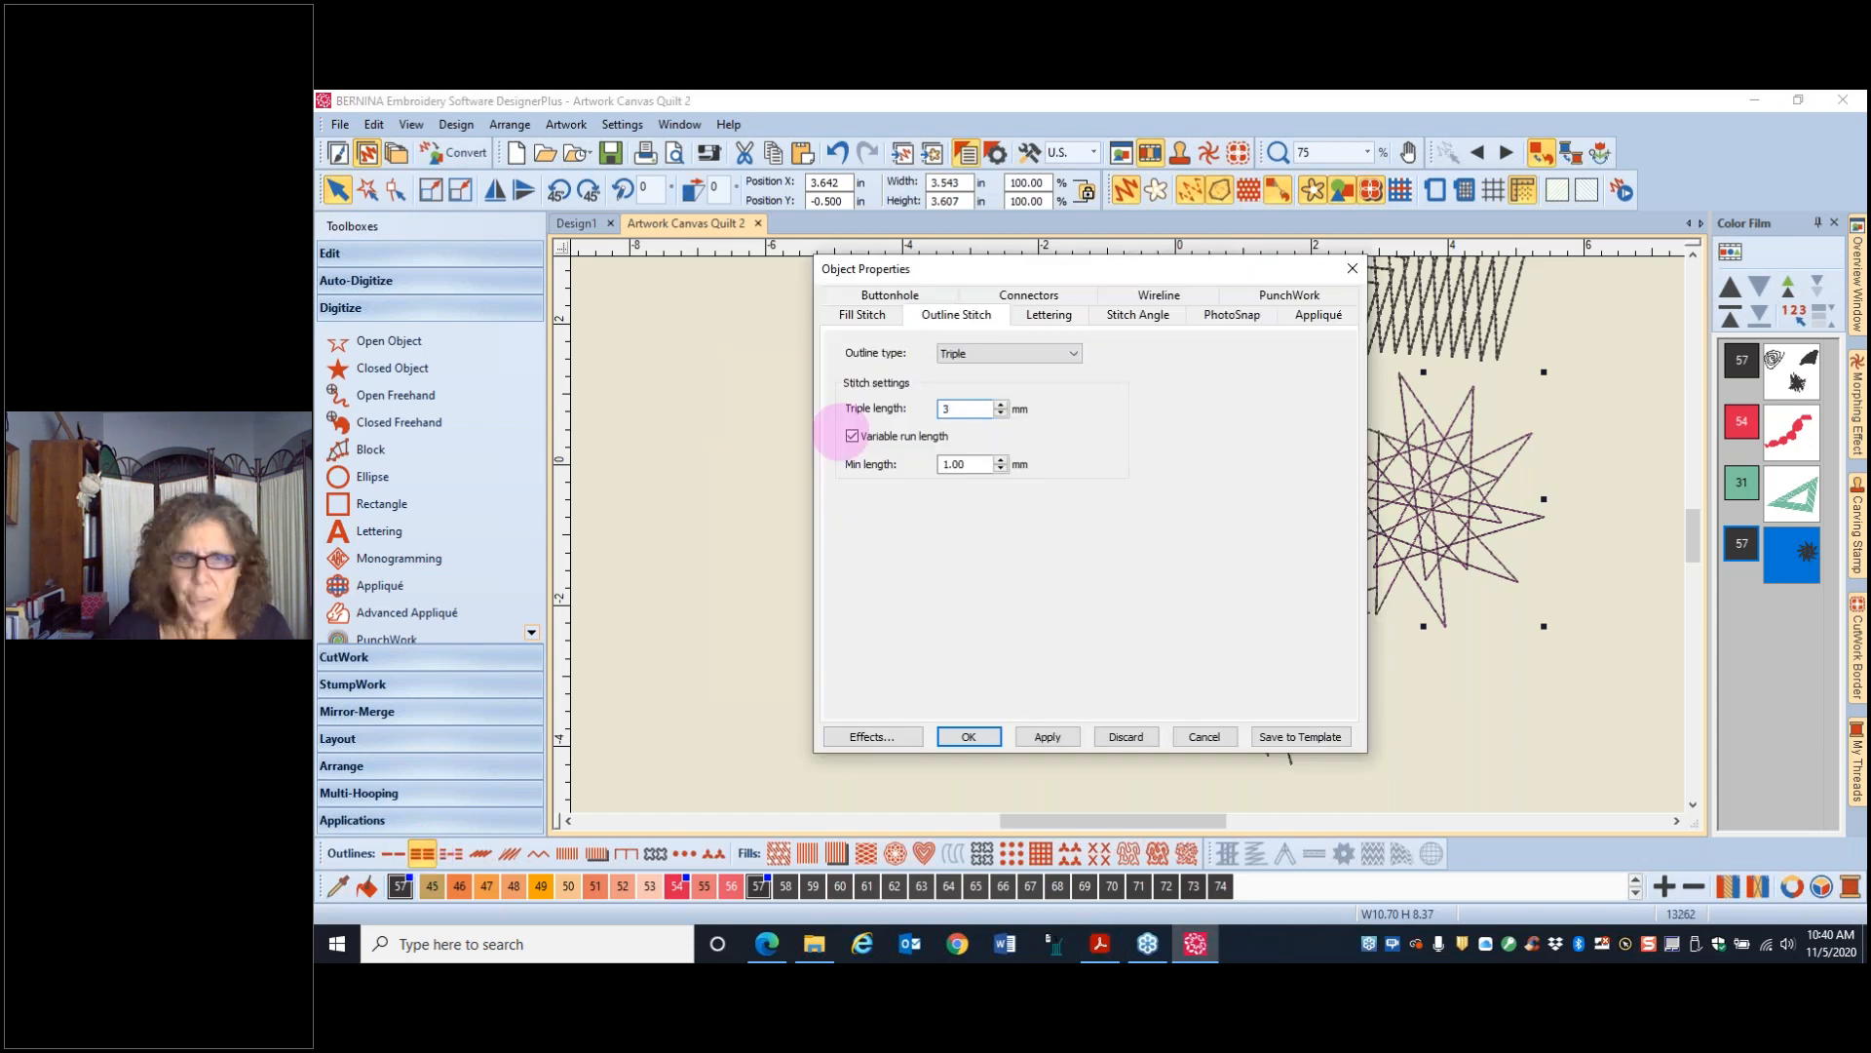
click(969, 736)
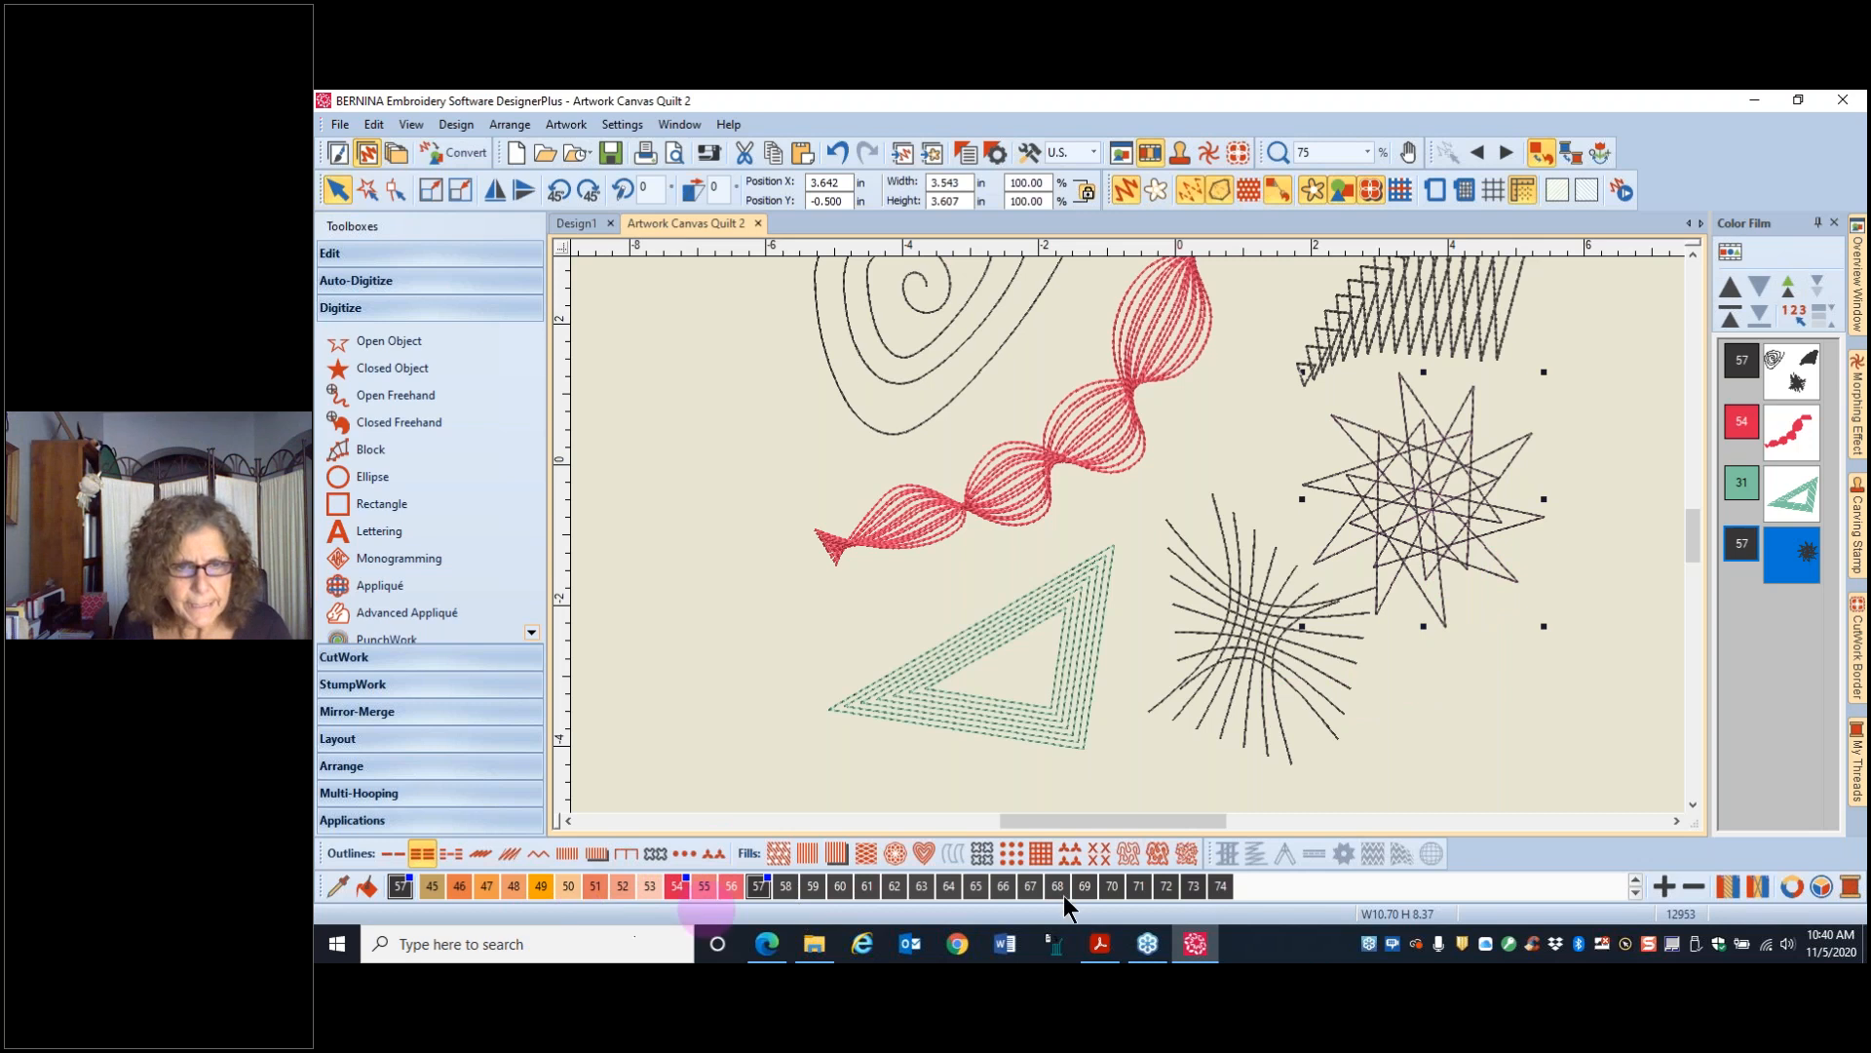
- Recolor the starburst with thread color 7 and the radiating-line motif with color 46
click(1635, 880)
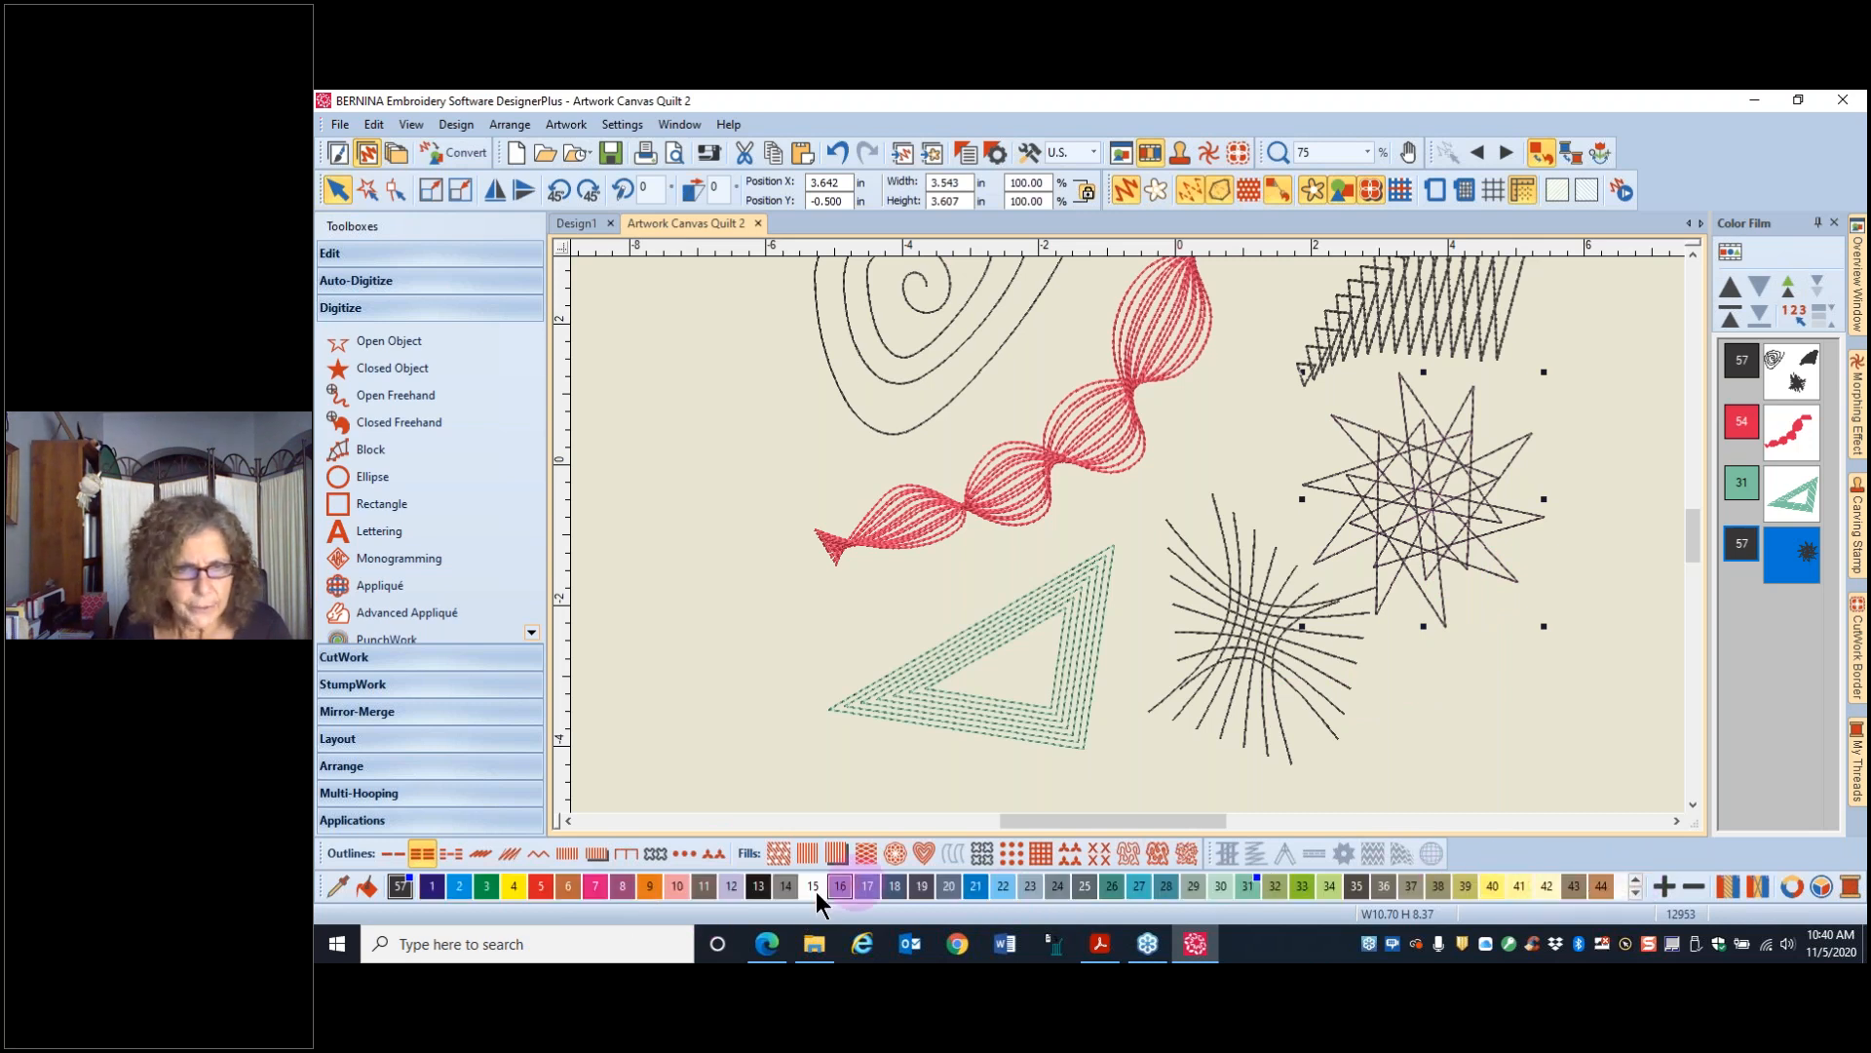
click(597, 885)
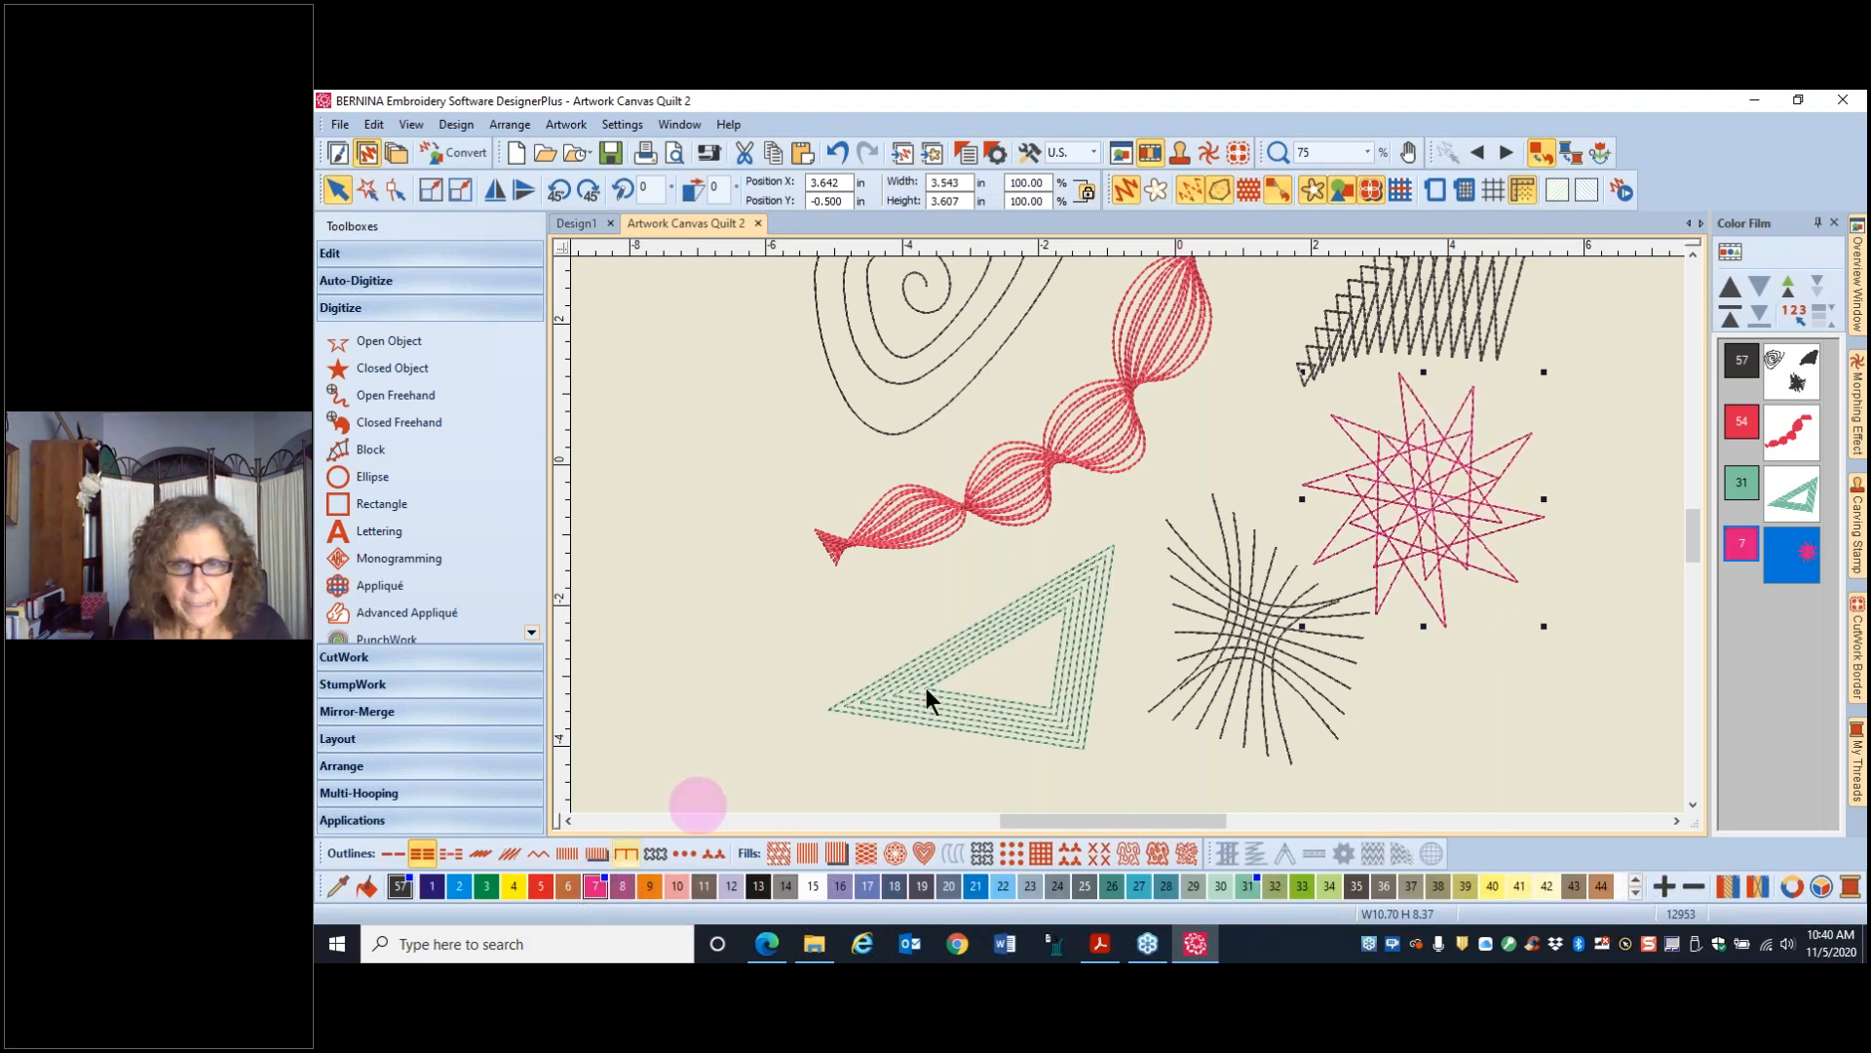
click(1241, 635)
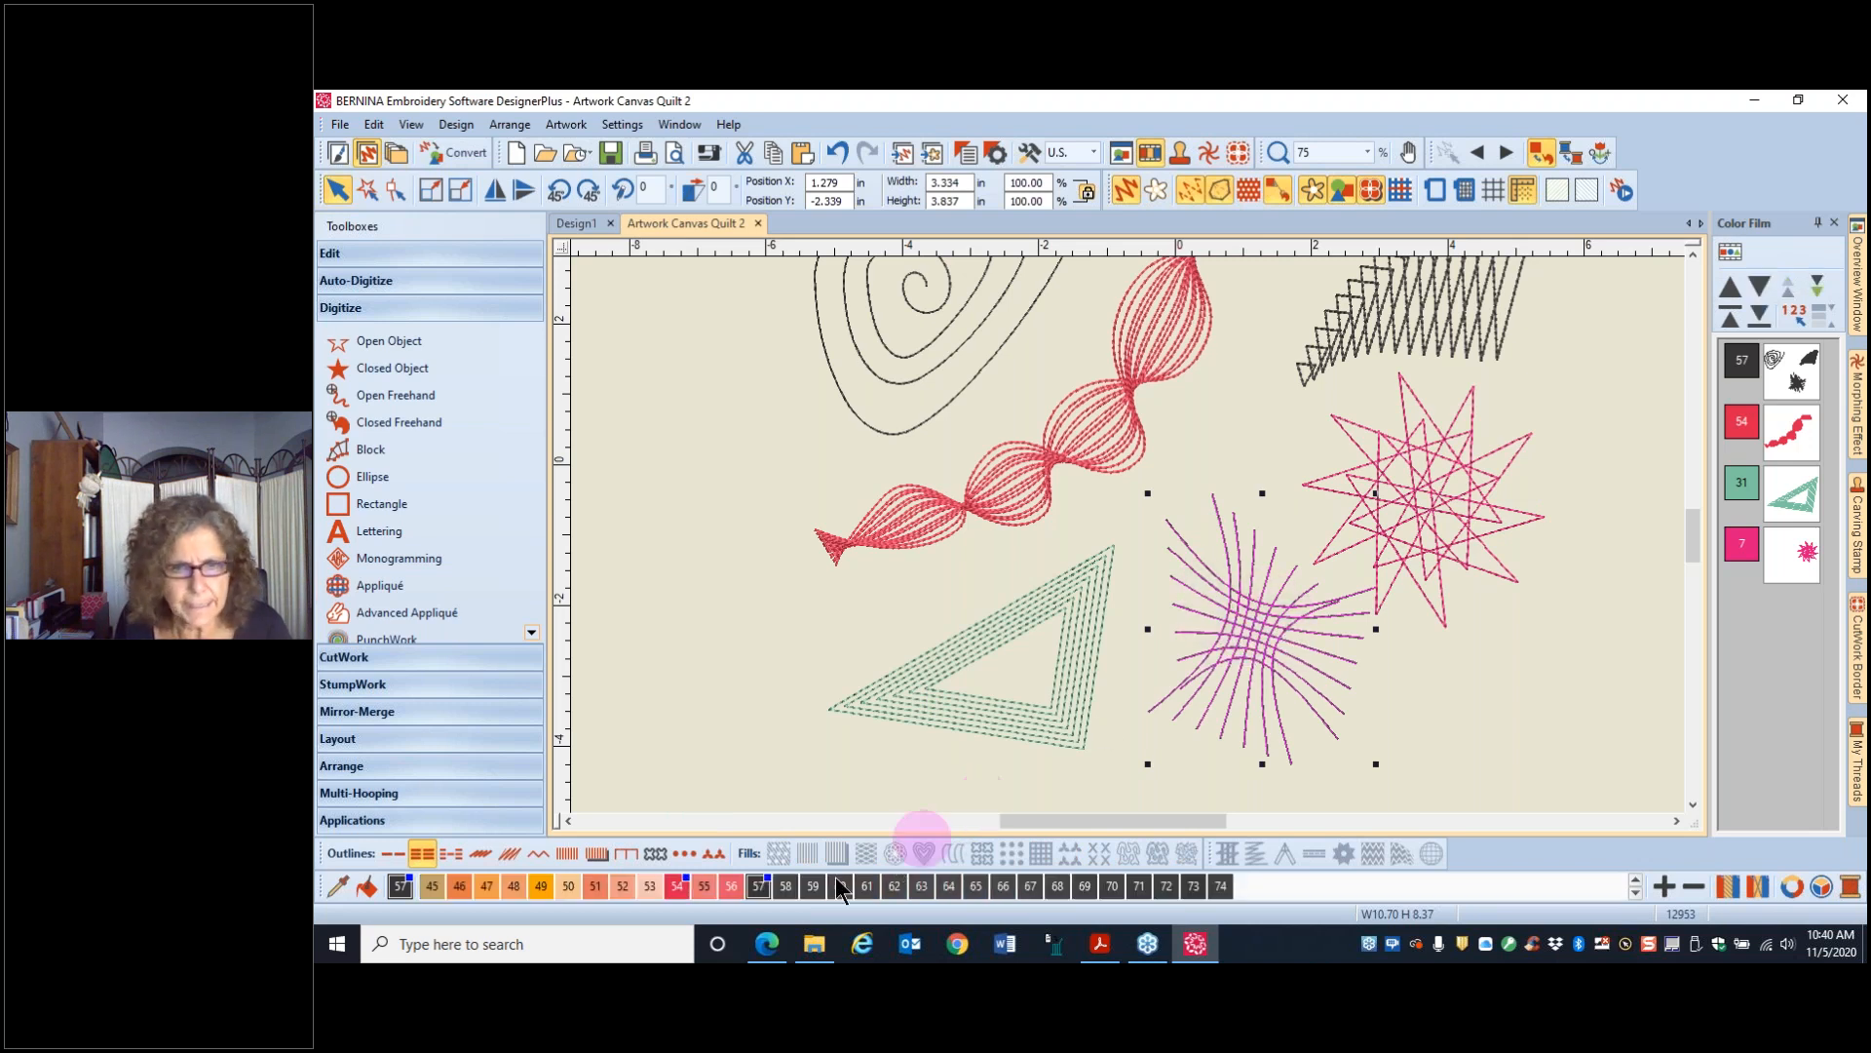
click(456, 883)
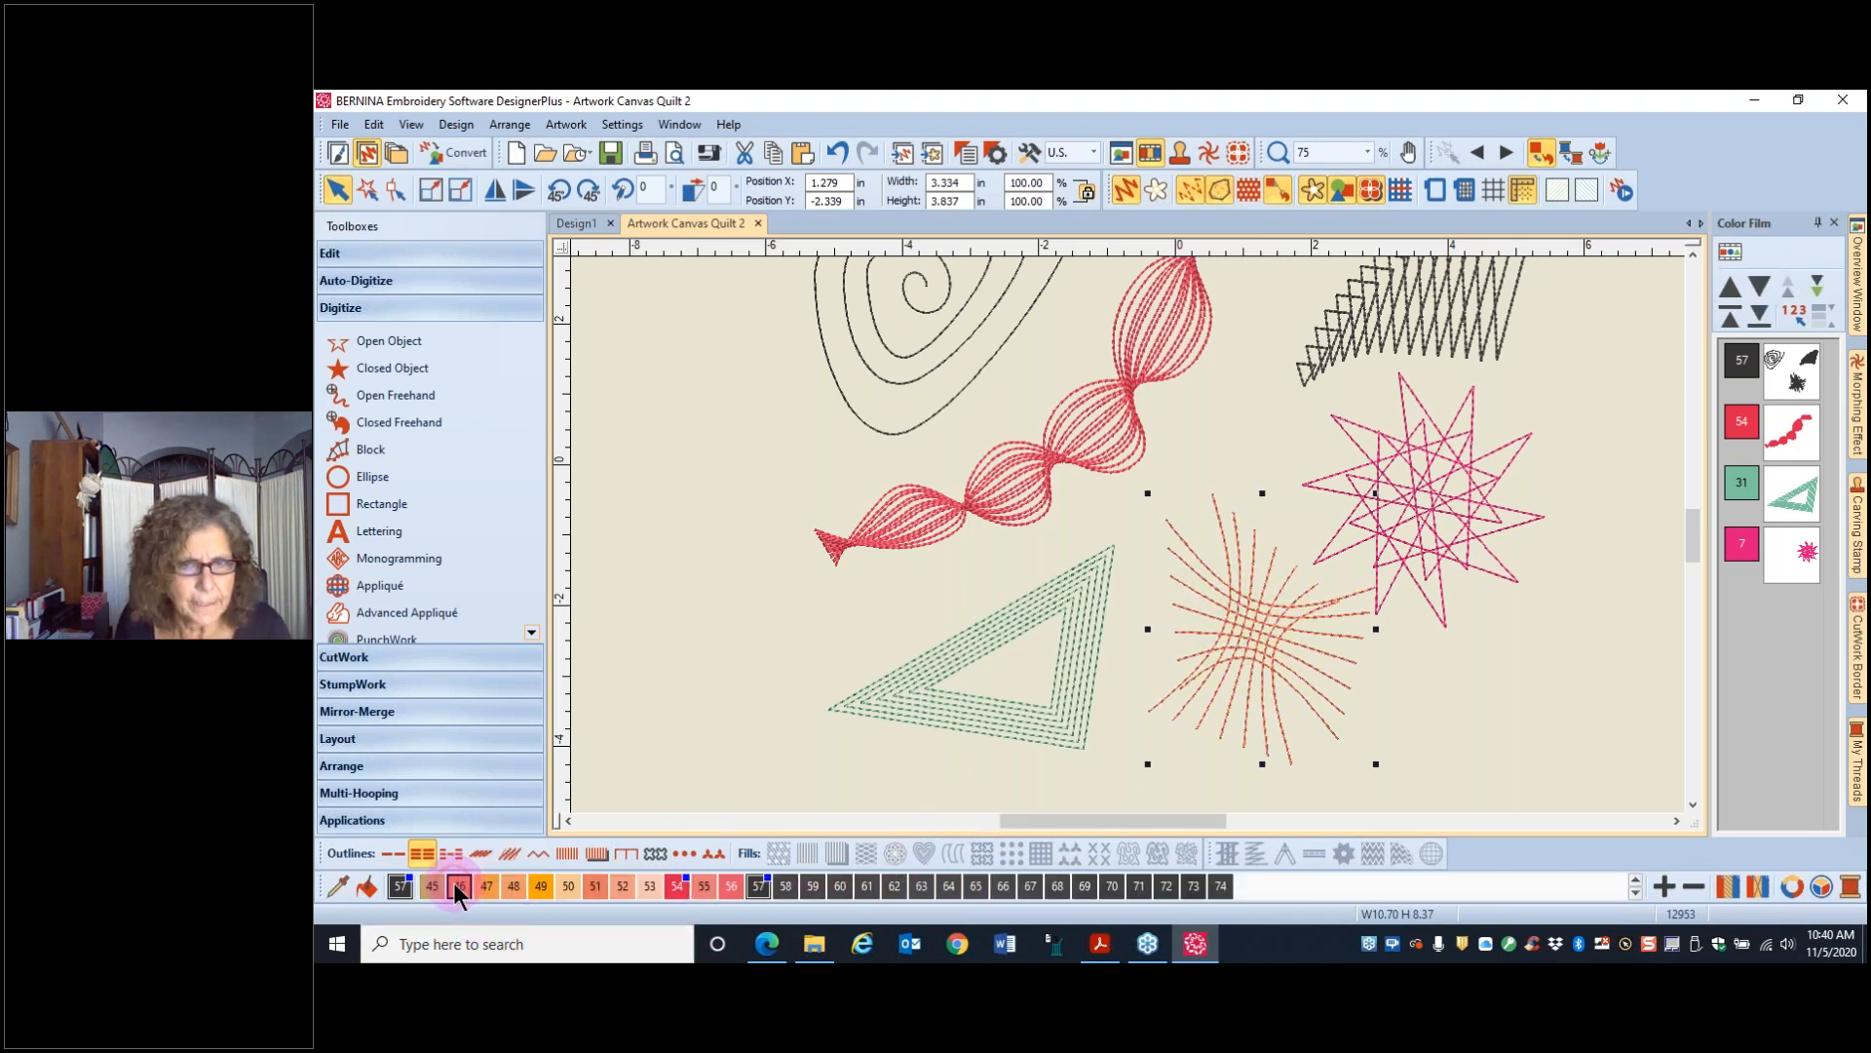
- Recolor the spiral motif with thread color 2
click(965, 385)
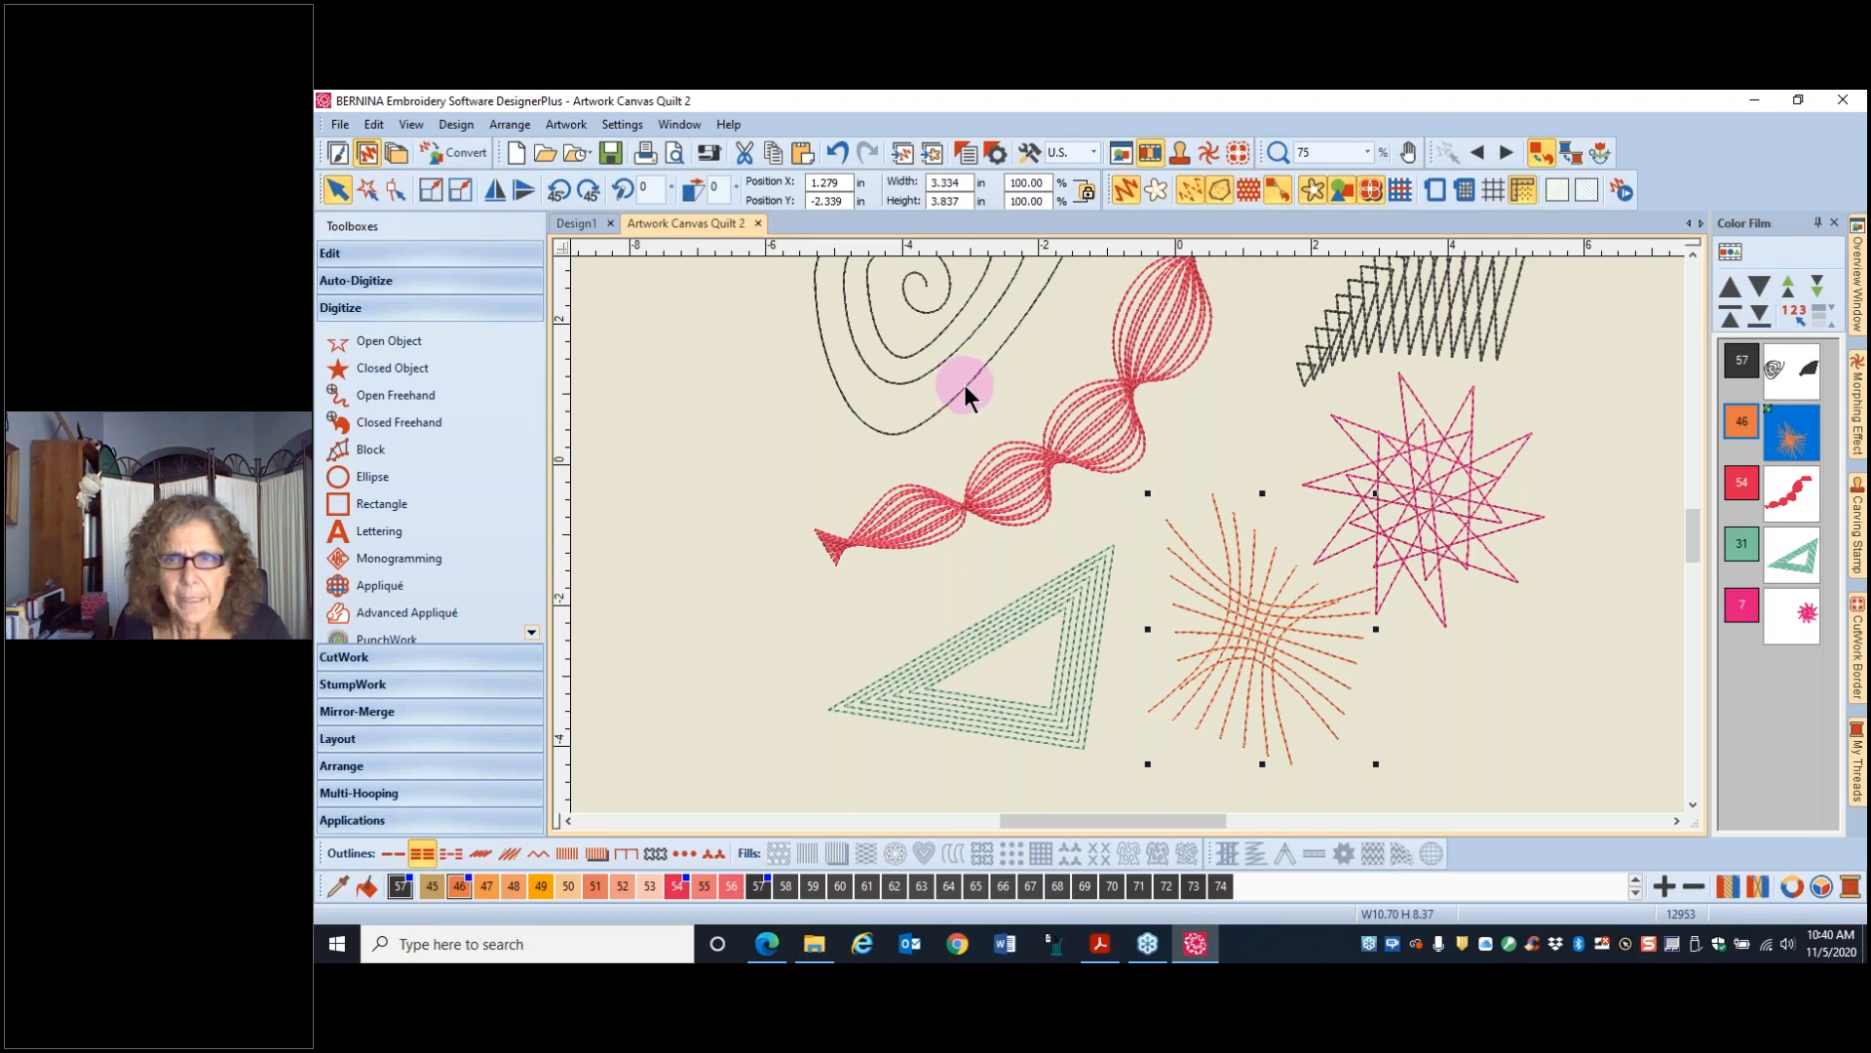
click(1635, 879)
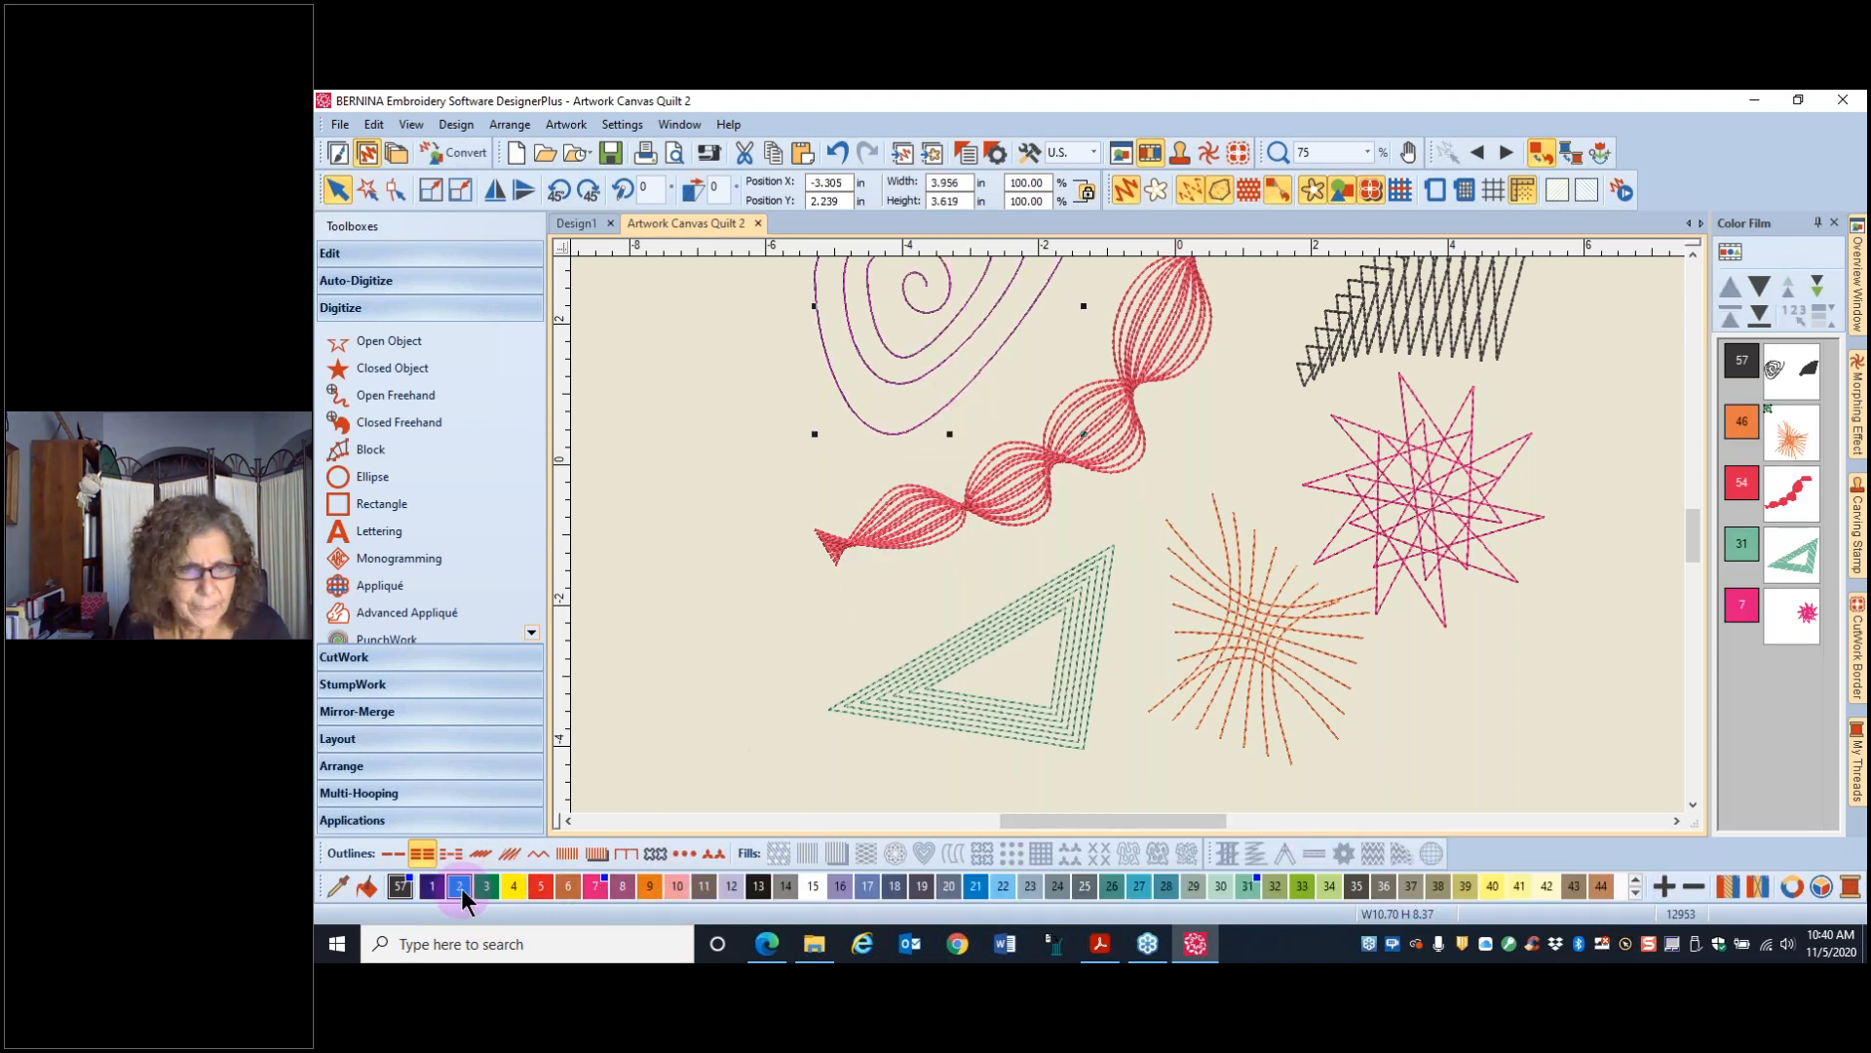
click(460, 887)
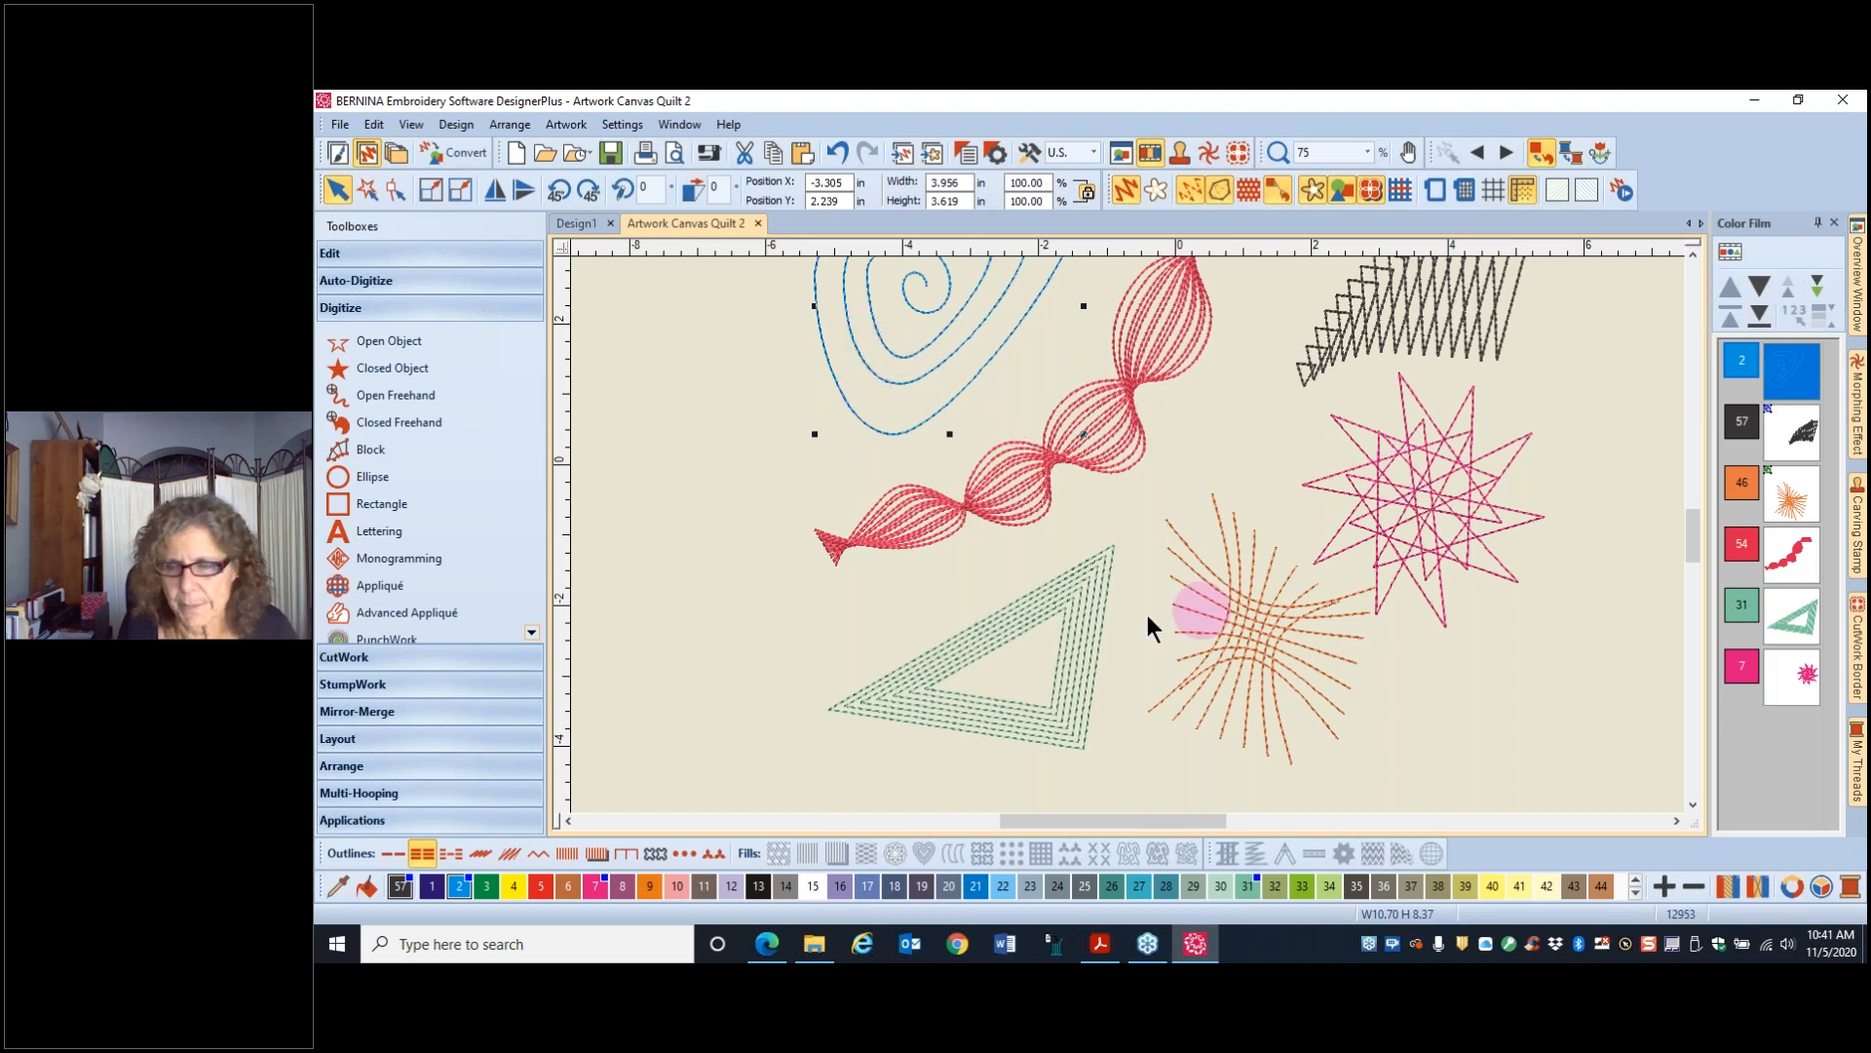
- Deselect everything and show the stitch connectors to examine the jumps between motifs across the whole design
click(1216, 424)
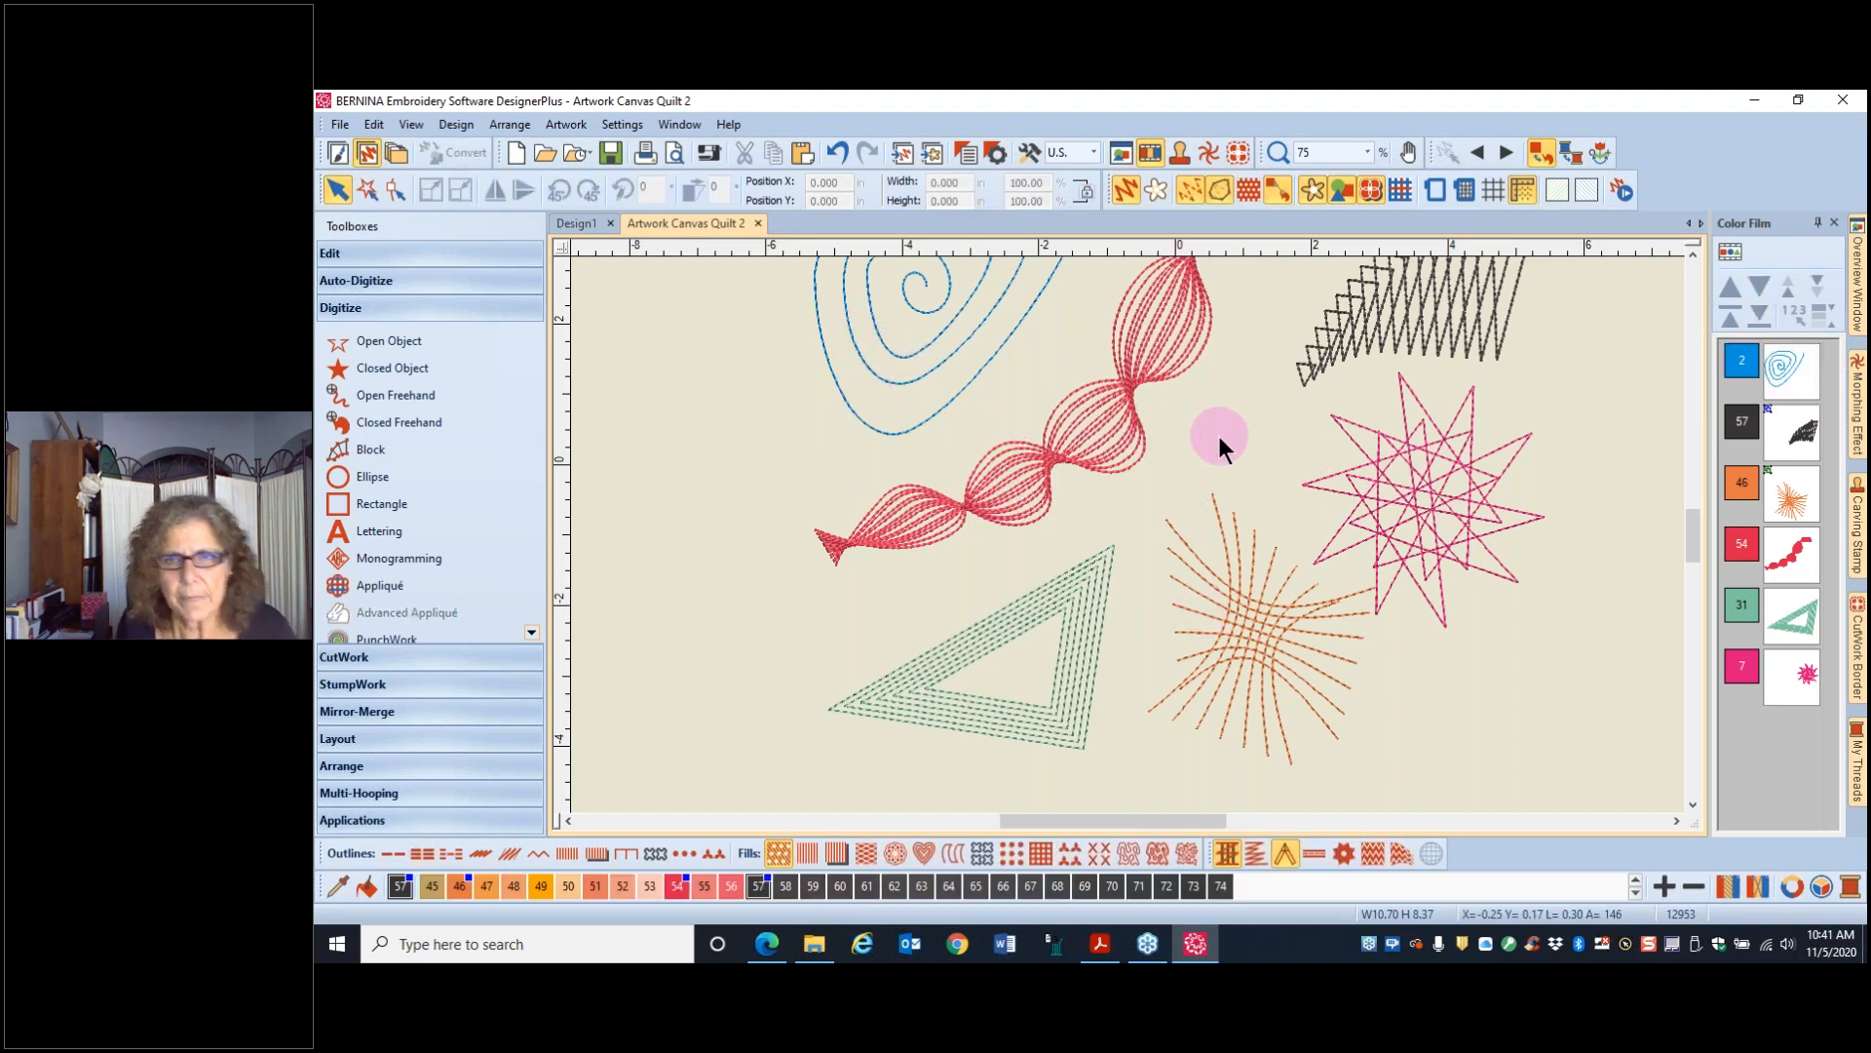
key(t)
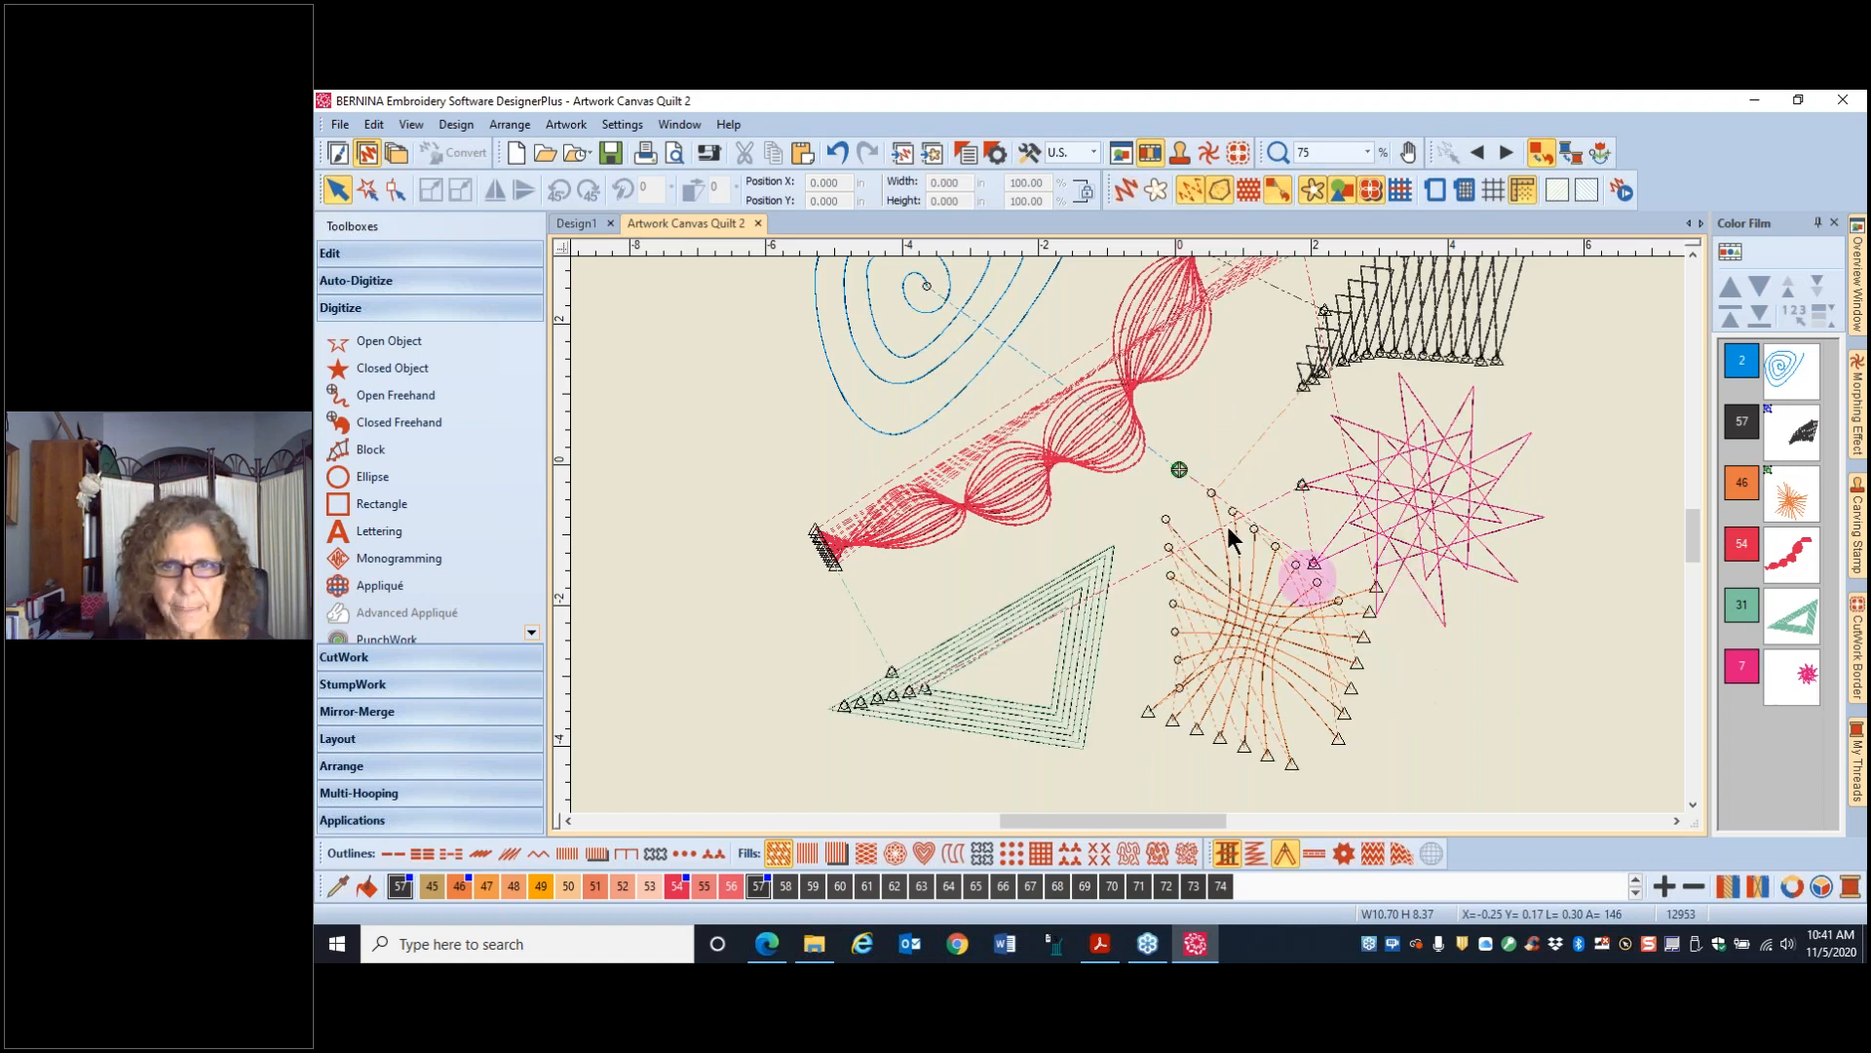
scroll(1343, 549, up, 1)
scroll(864, 421, down, 2)
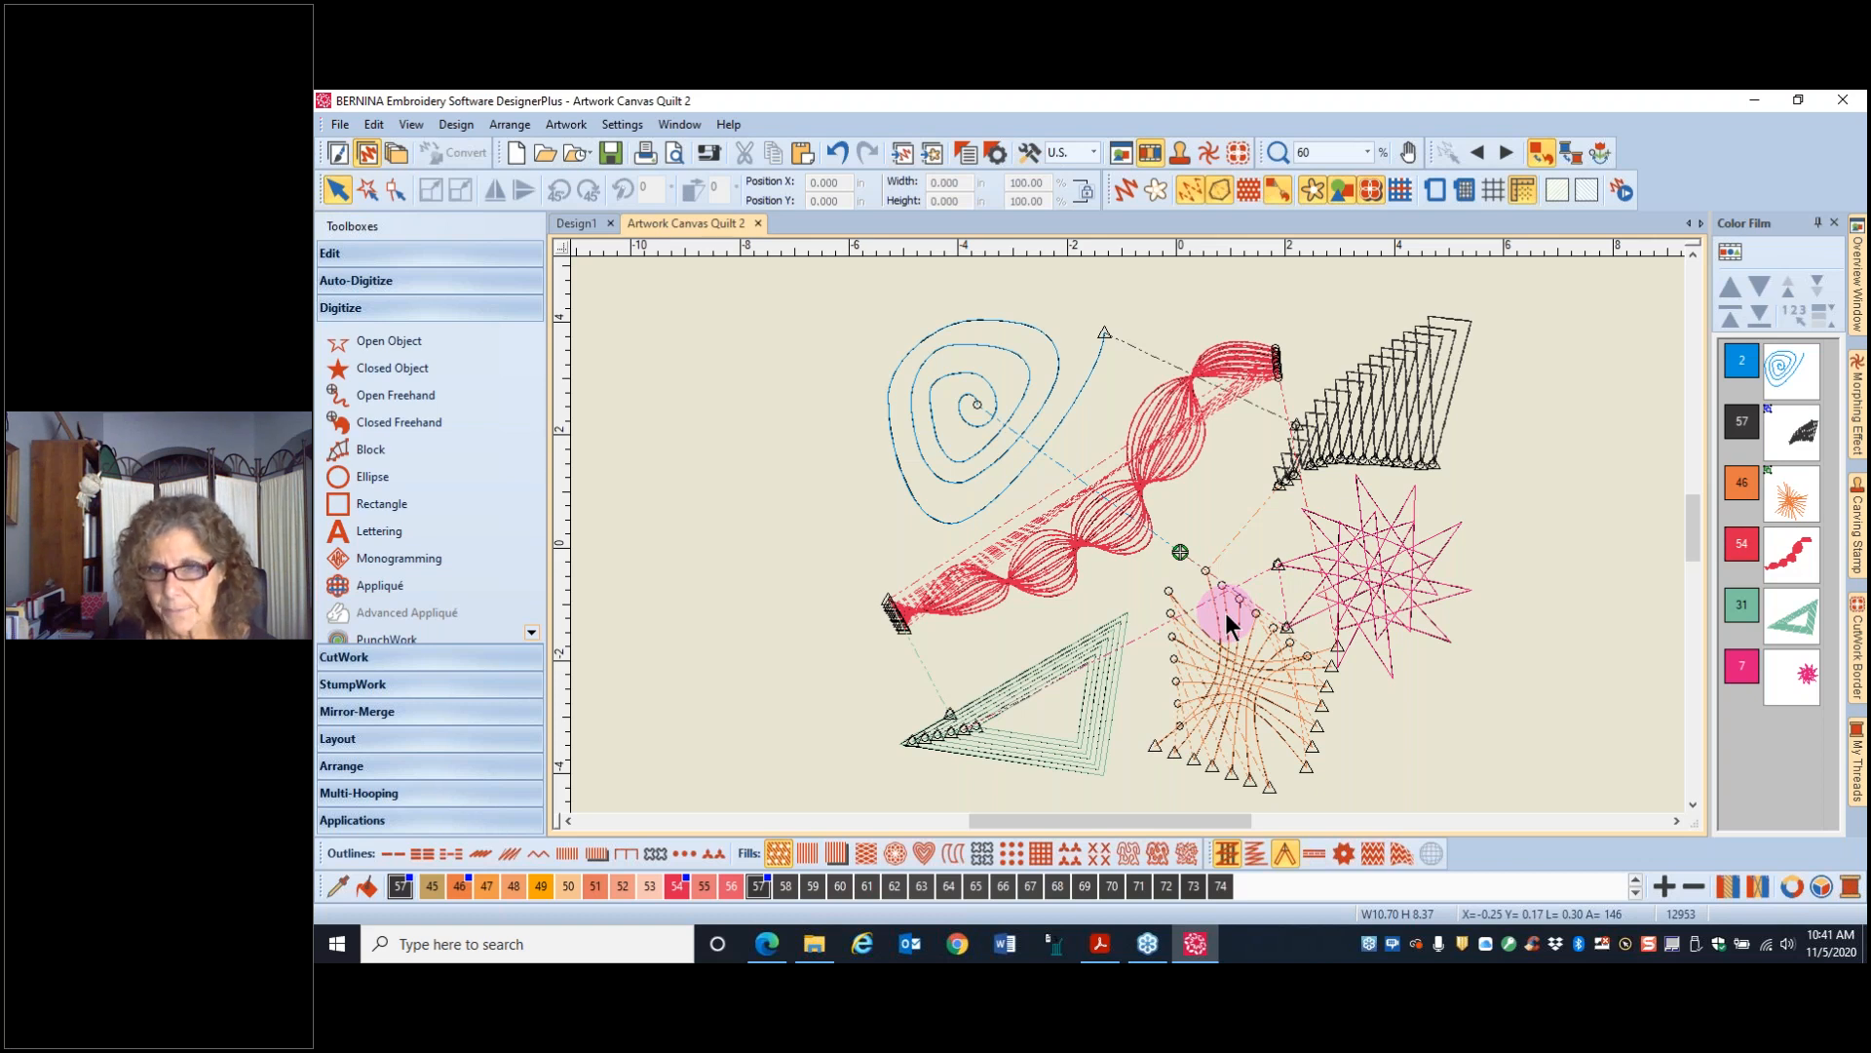
- Hide the stitch connectors and highlight the black repeated-triangle motif to inspect it on its own
click(1506, 628)
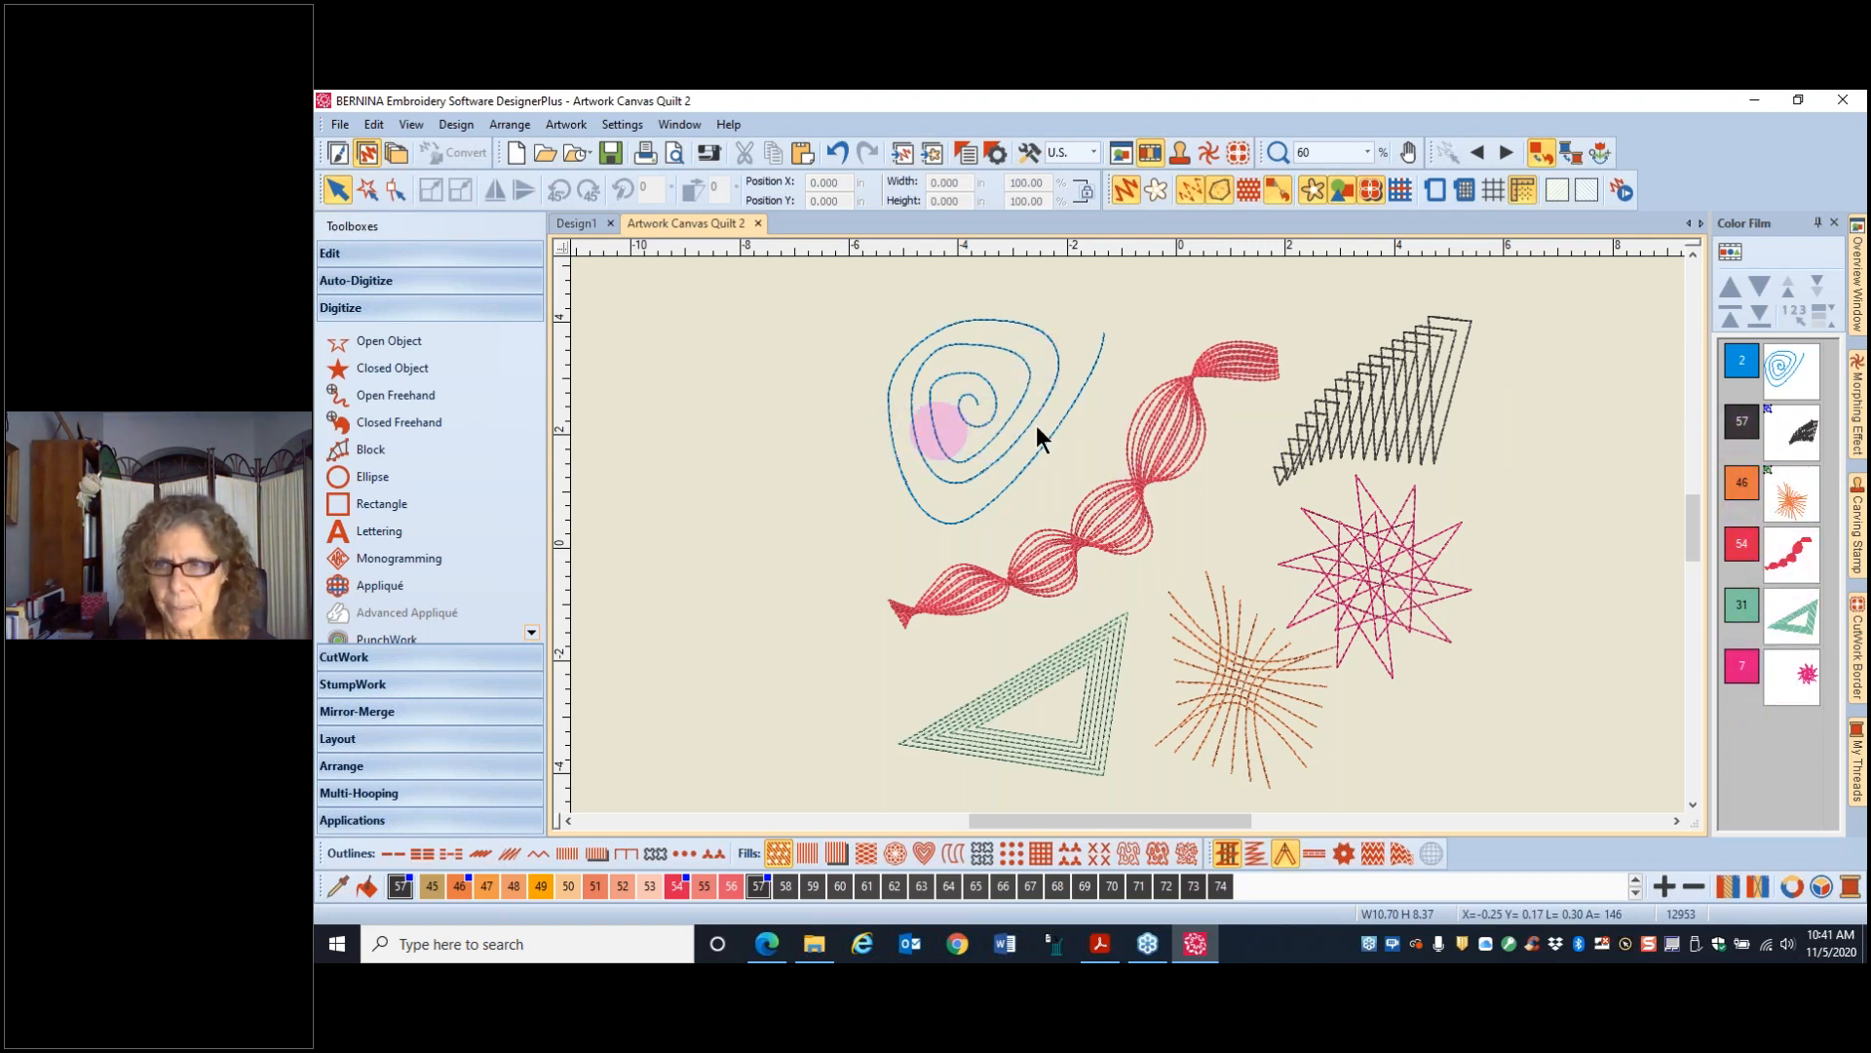
click(1799, 442)
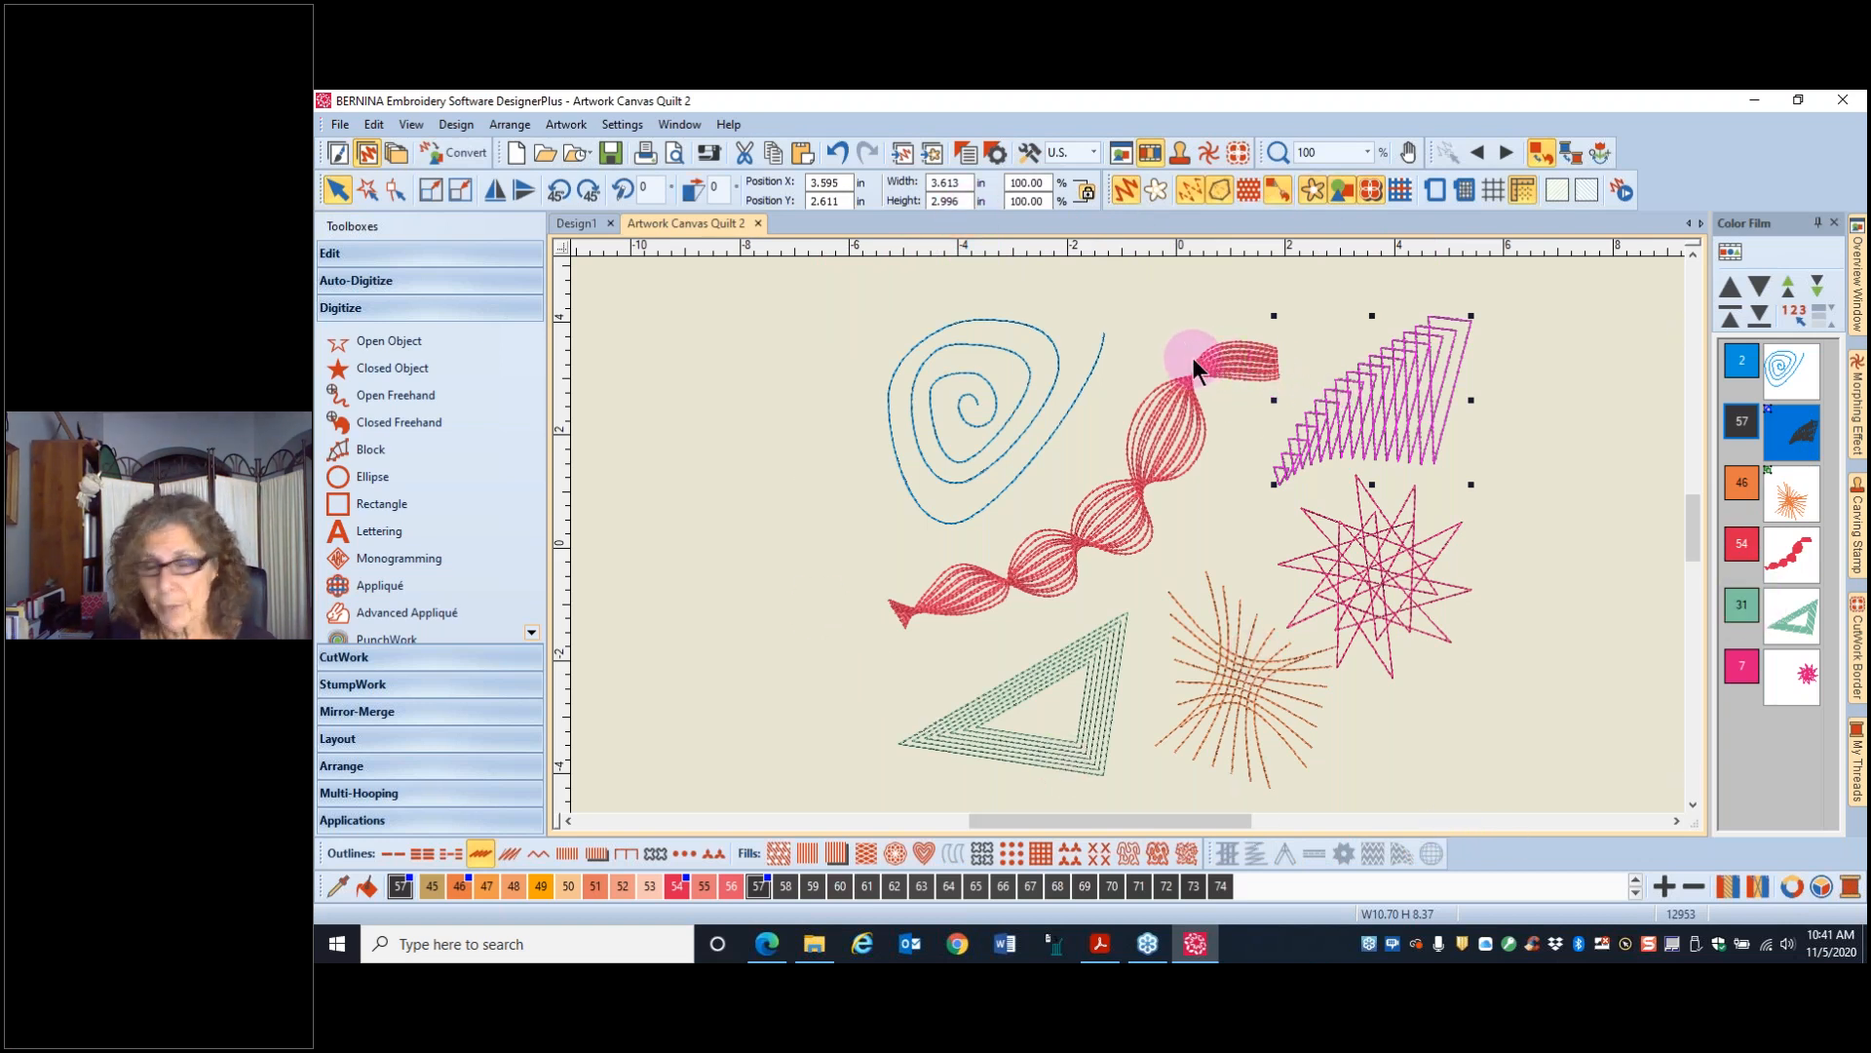
click(1177, 325)
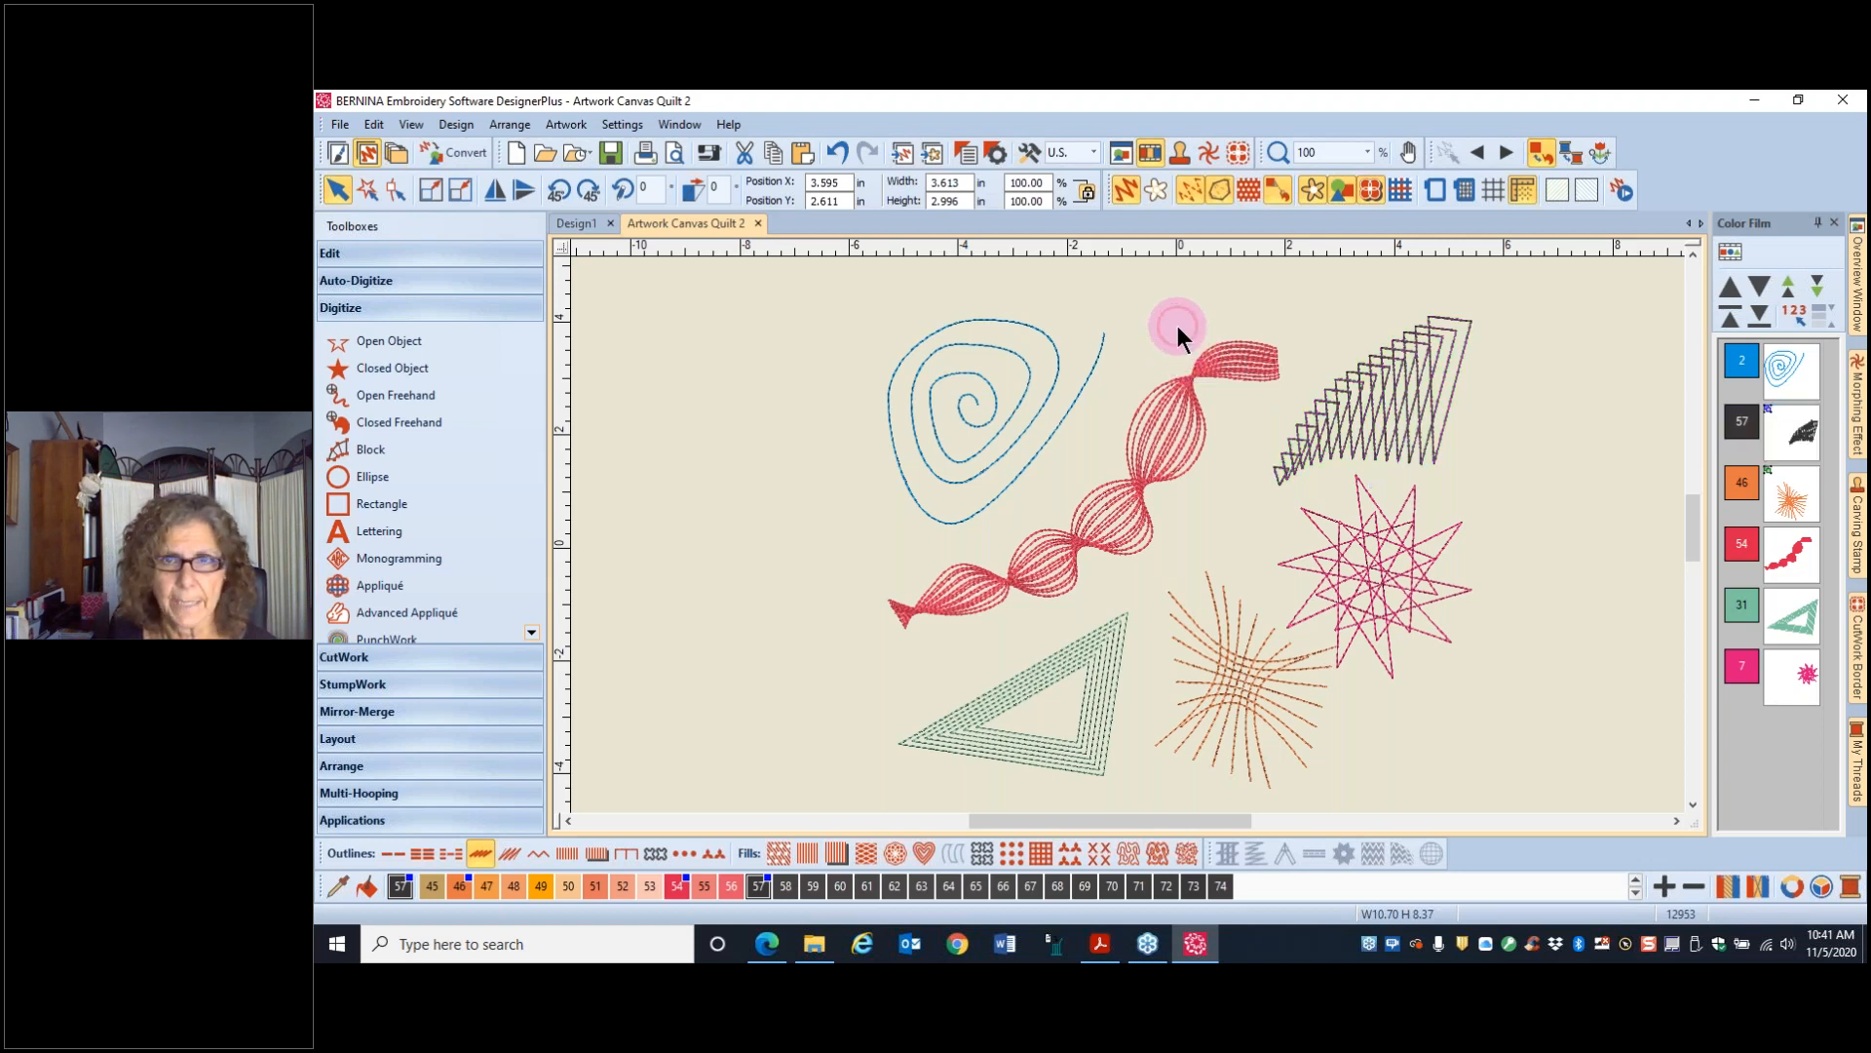
- Unlock the group of quilt section lines on Layer 1 of the artwork canvas and convert it to embroidery
click(337, 152)
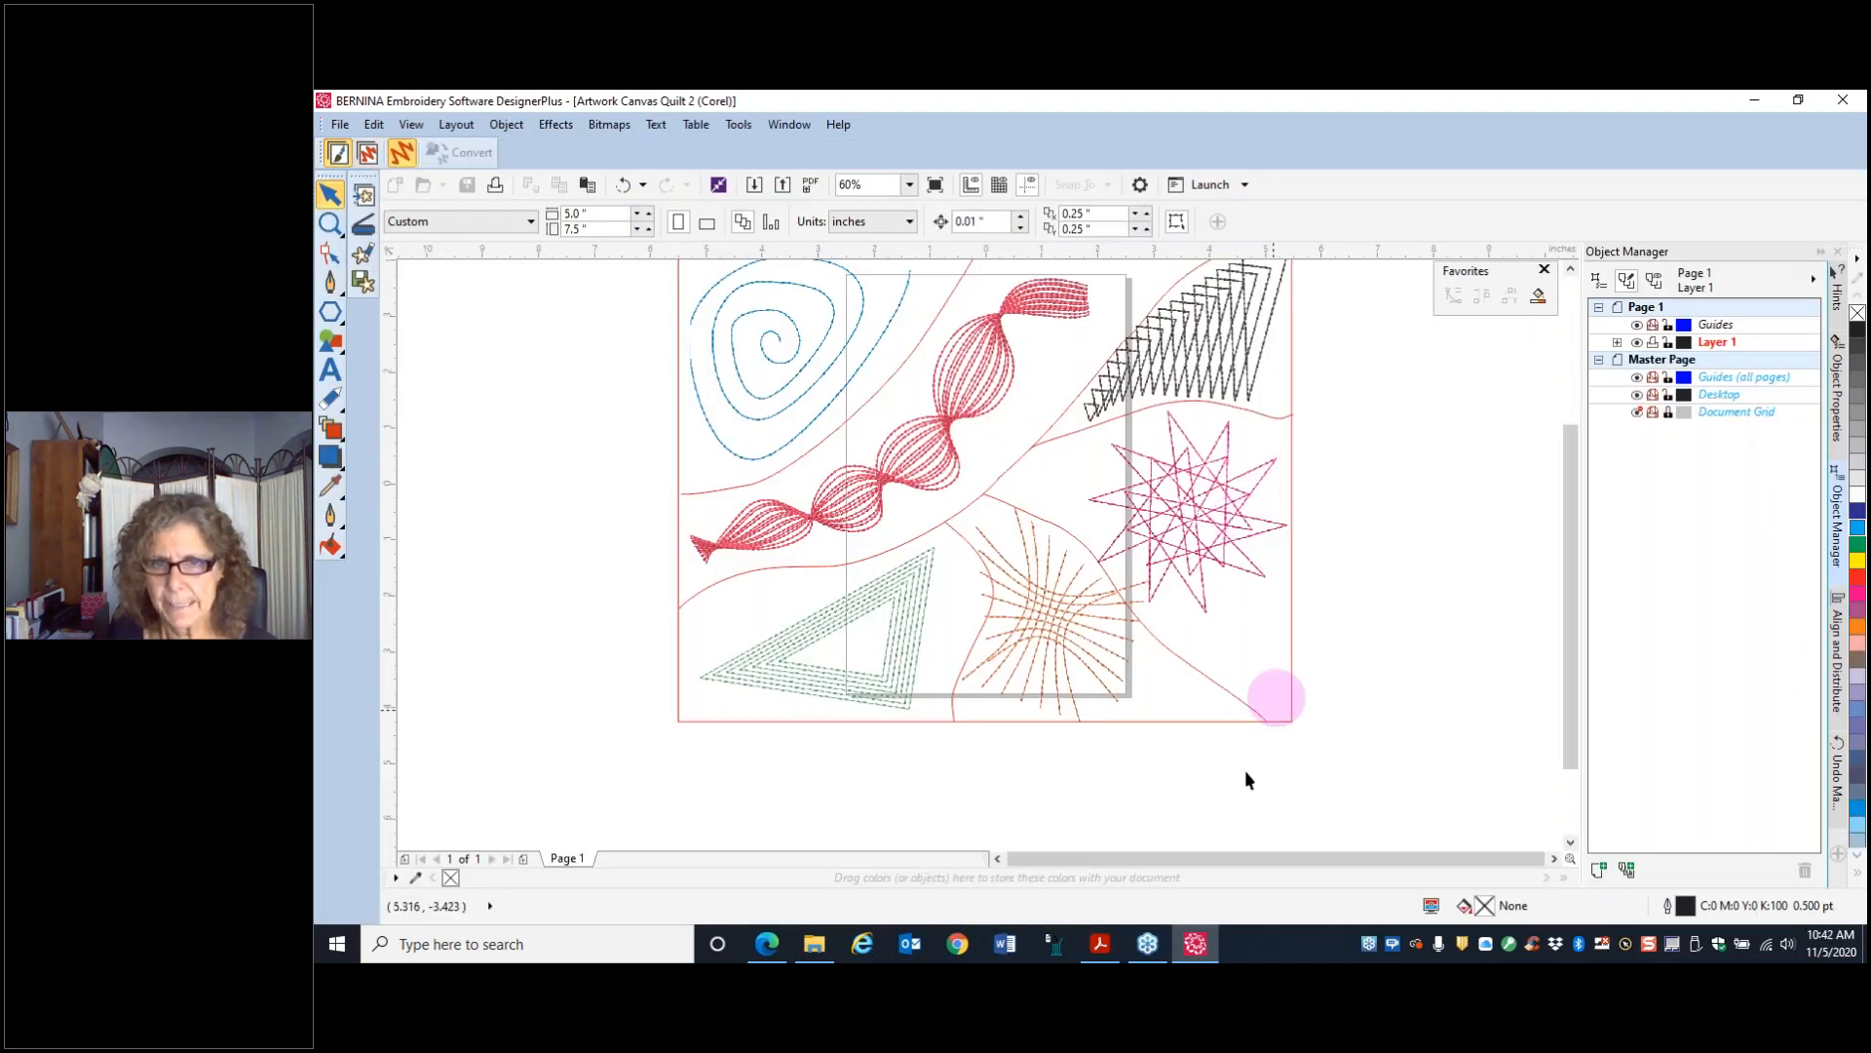
click(1617, 342)
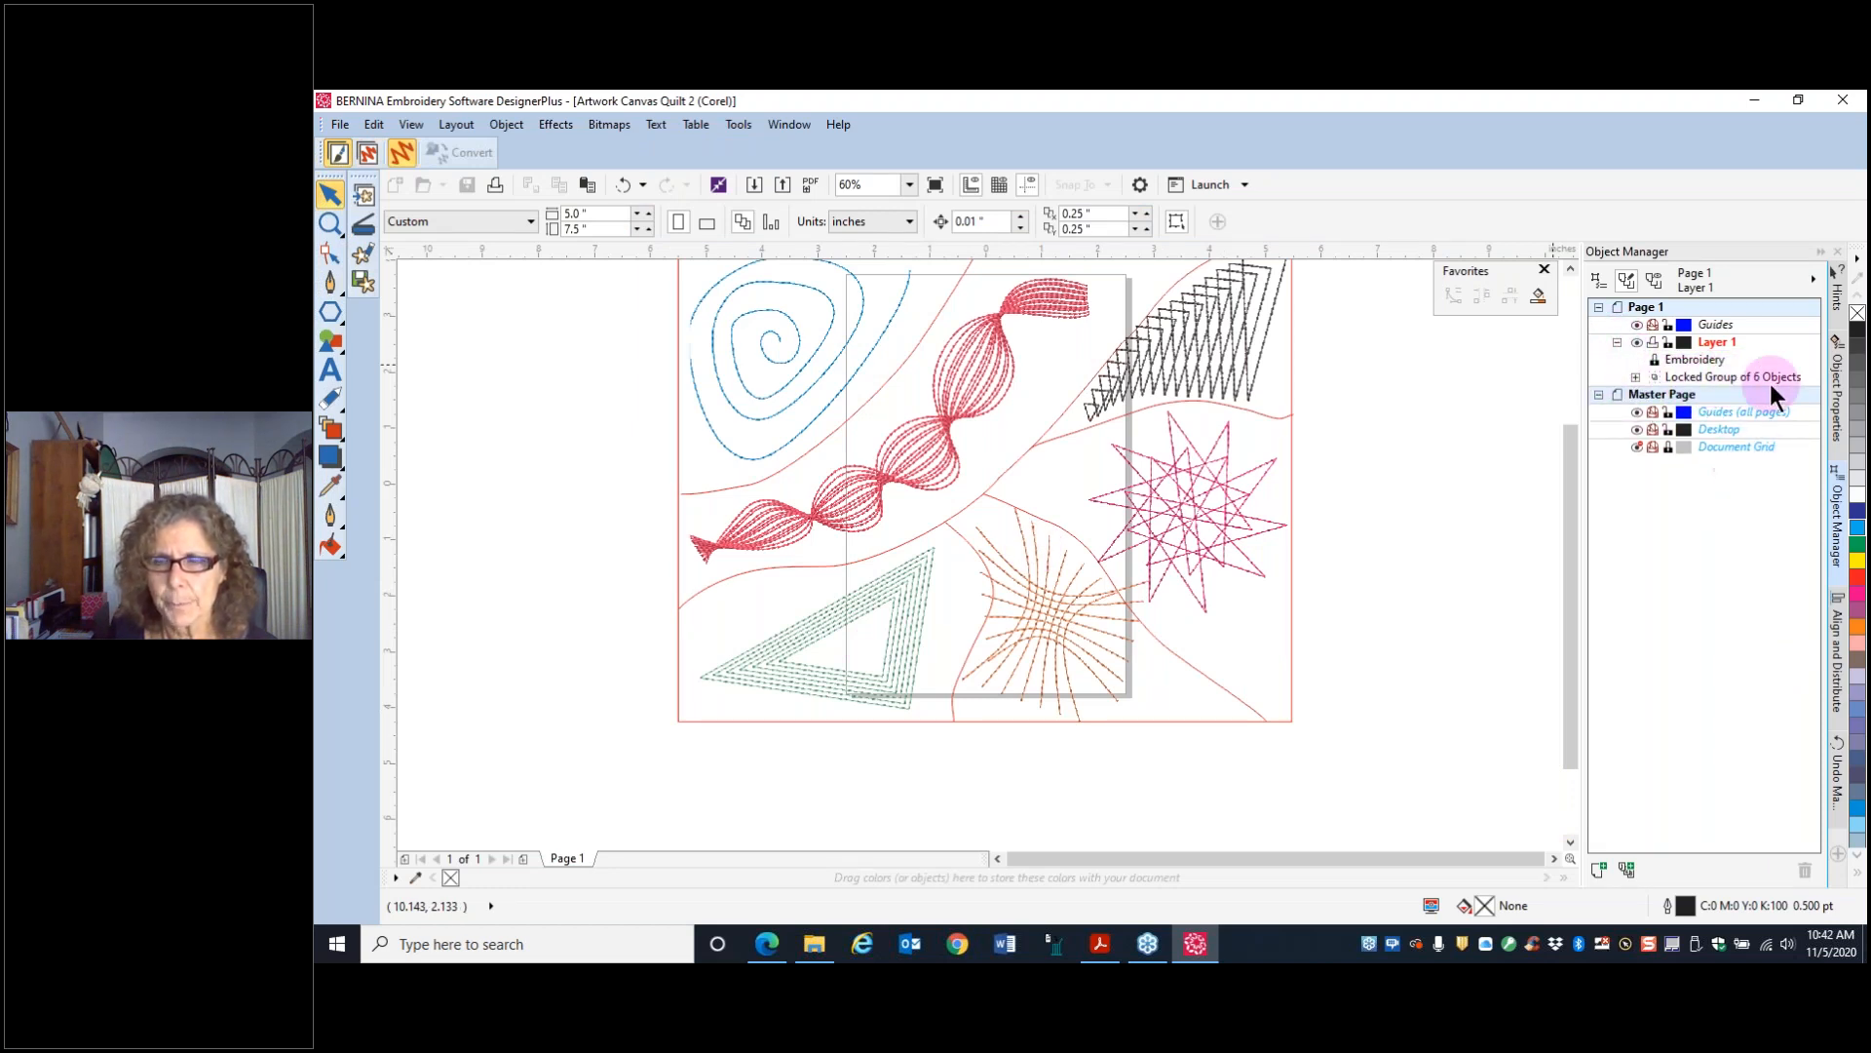
click(1692, 377)
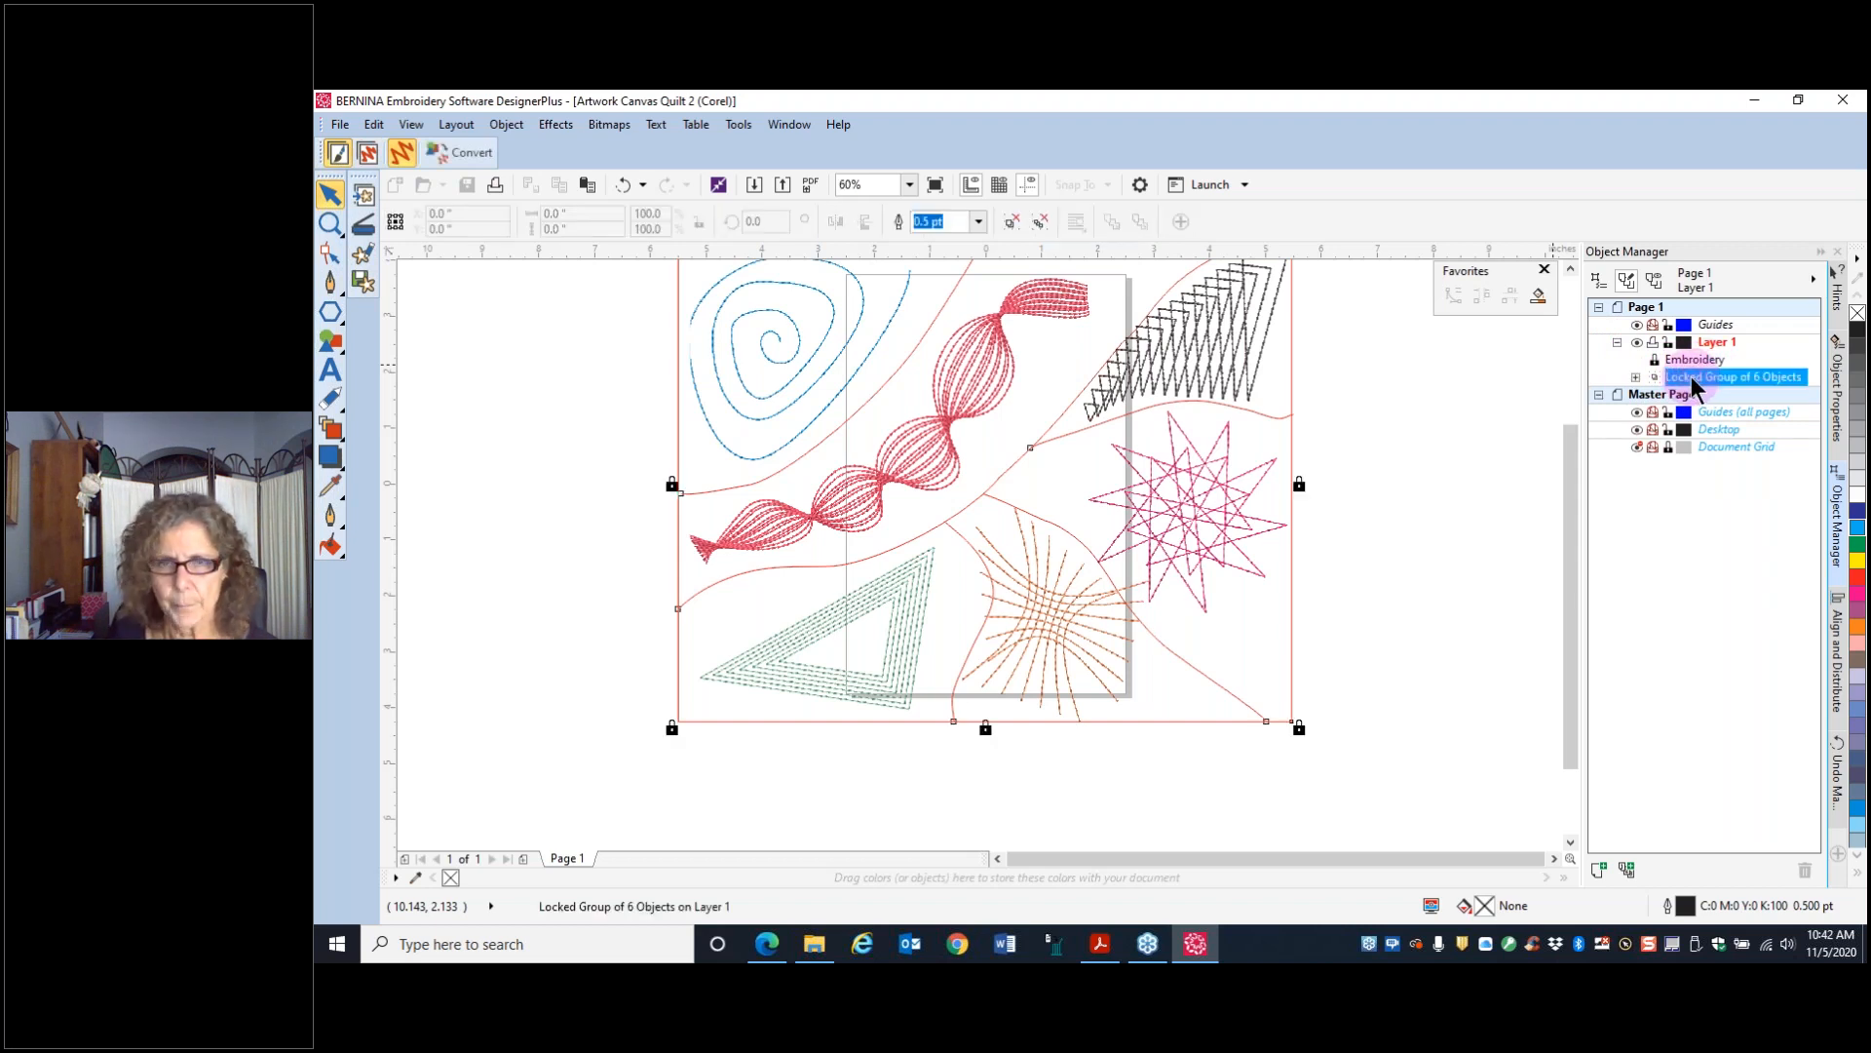
right_click(1692, 377)
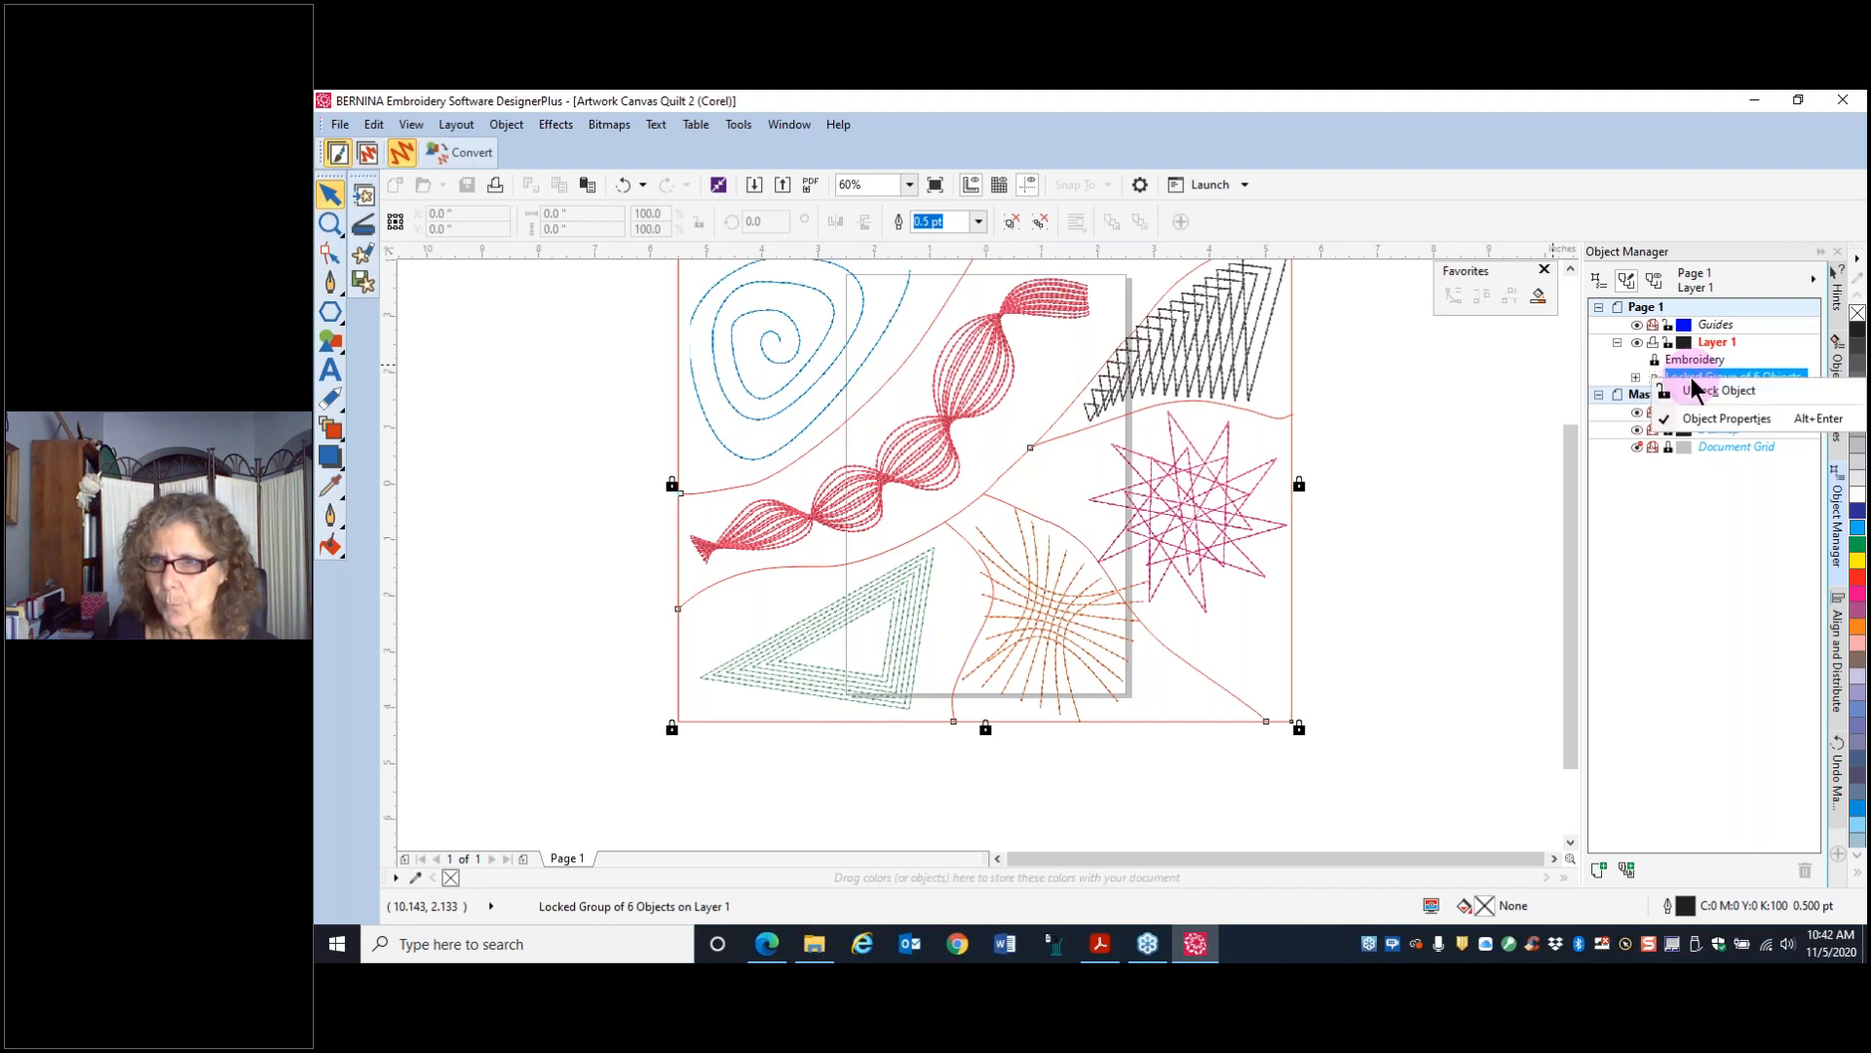
click(1696, 390)
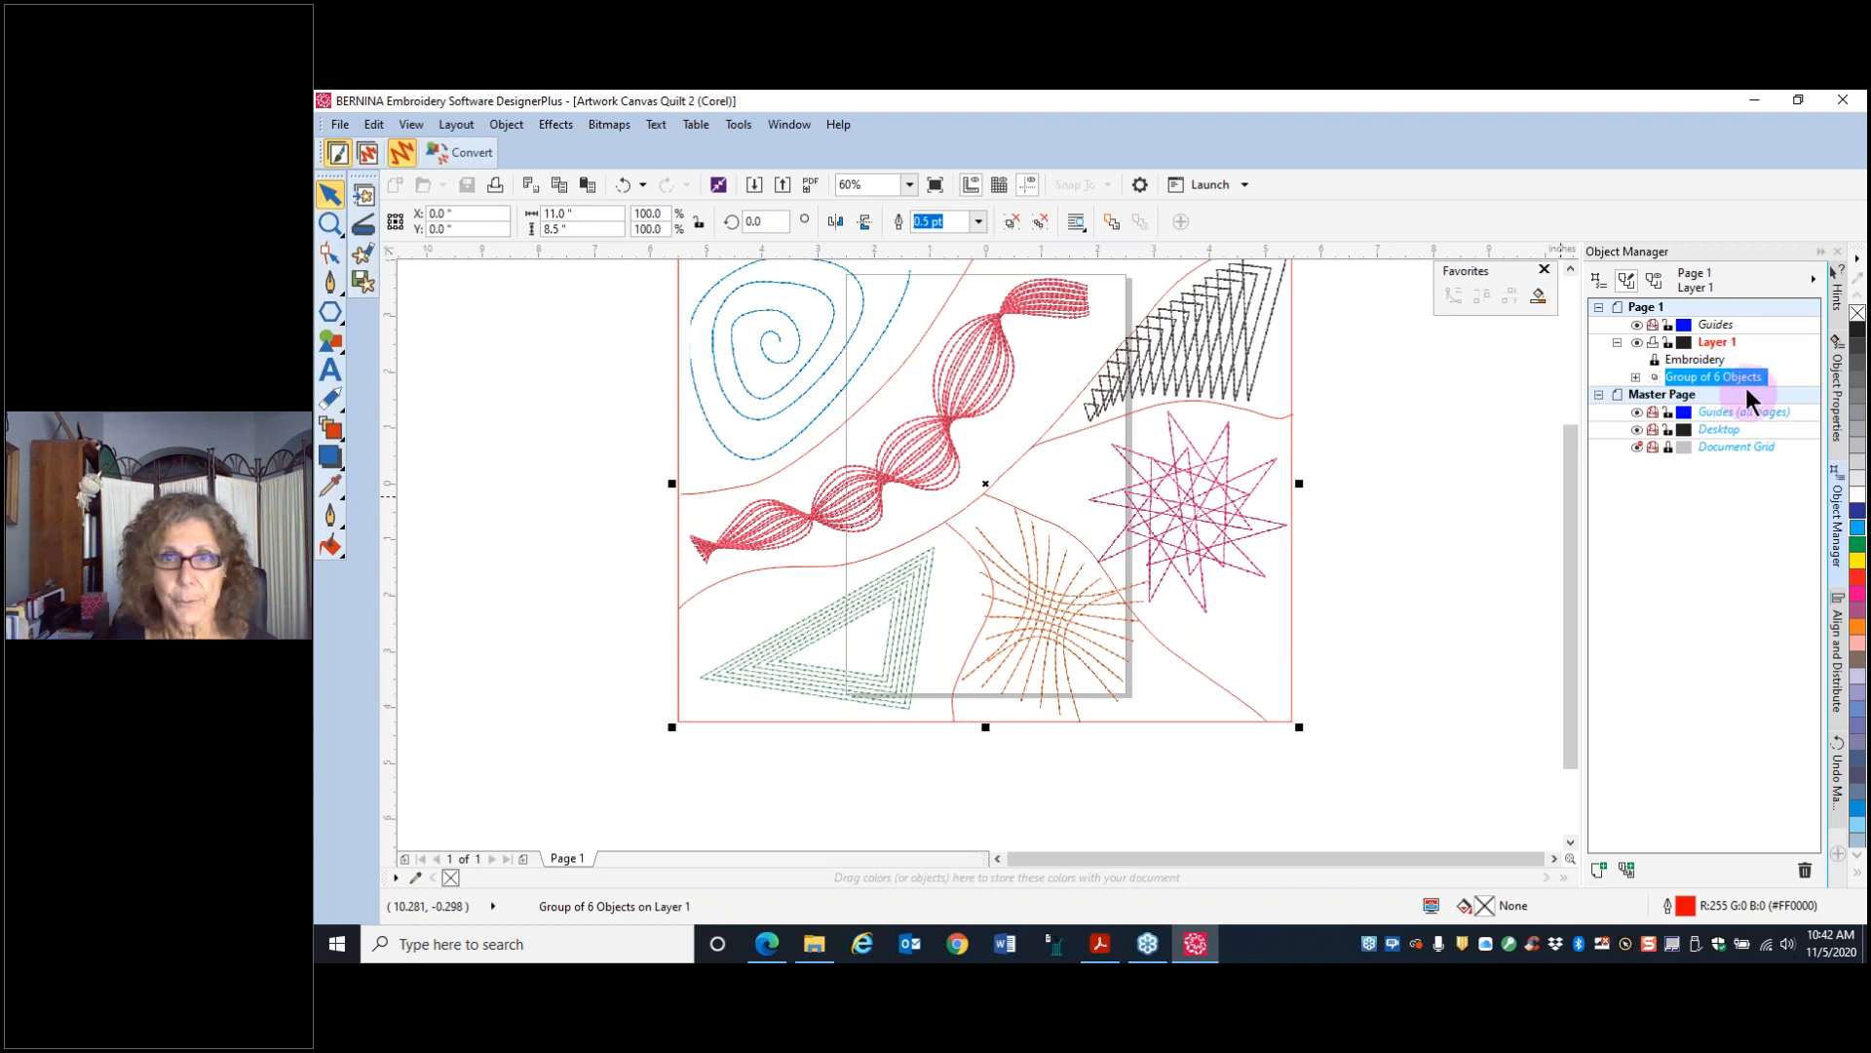
click(466, 153)
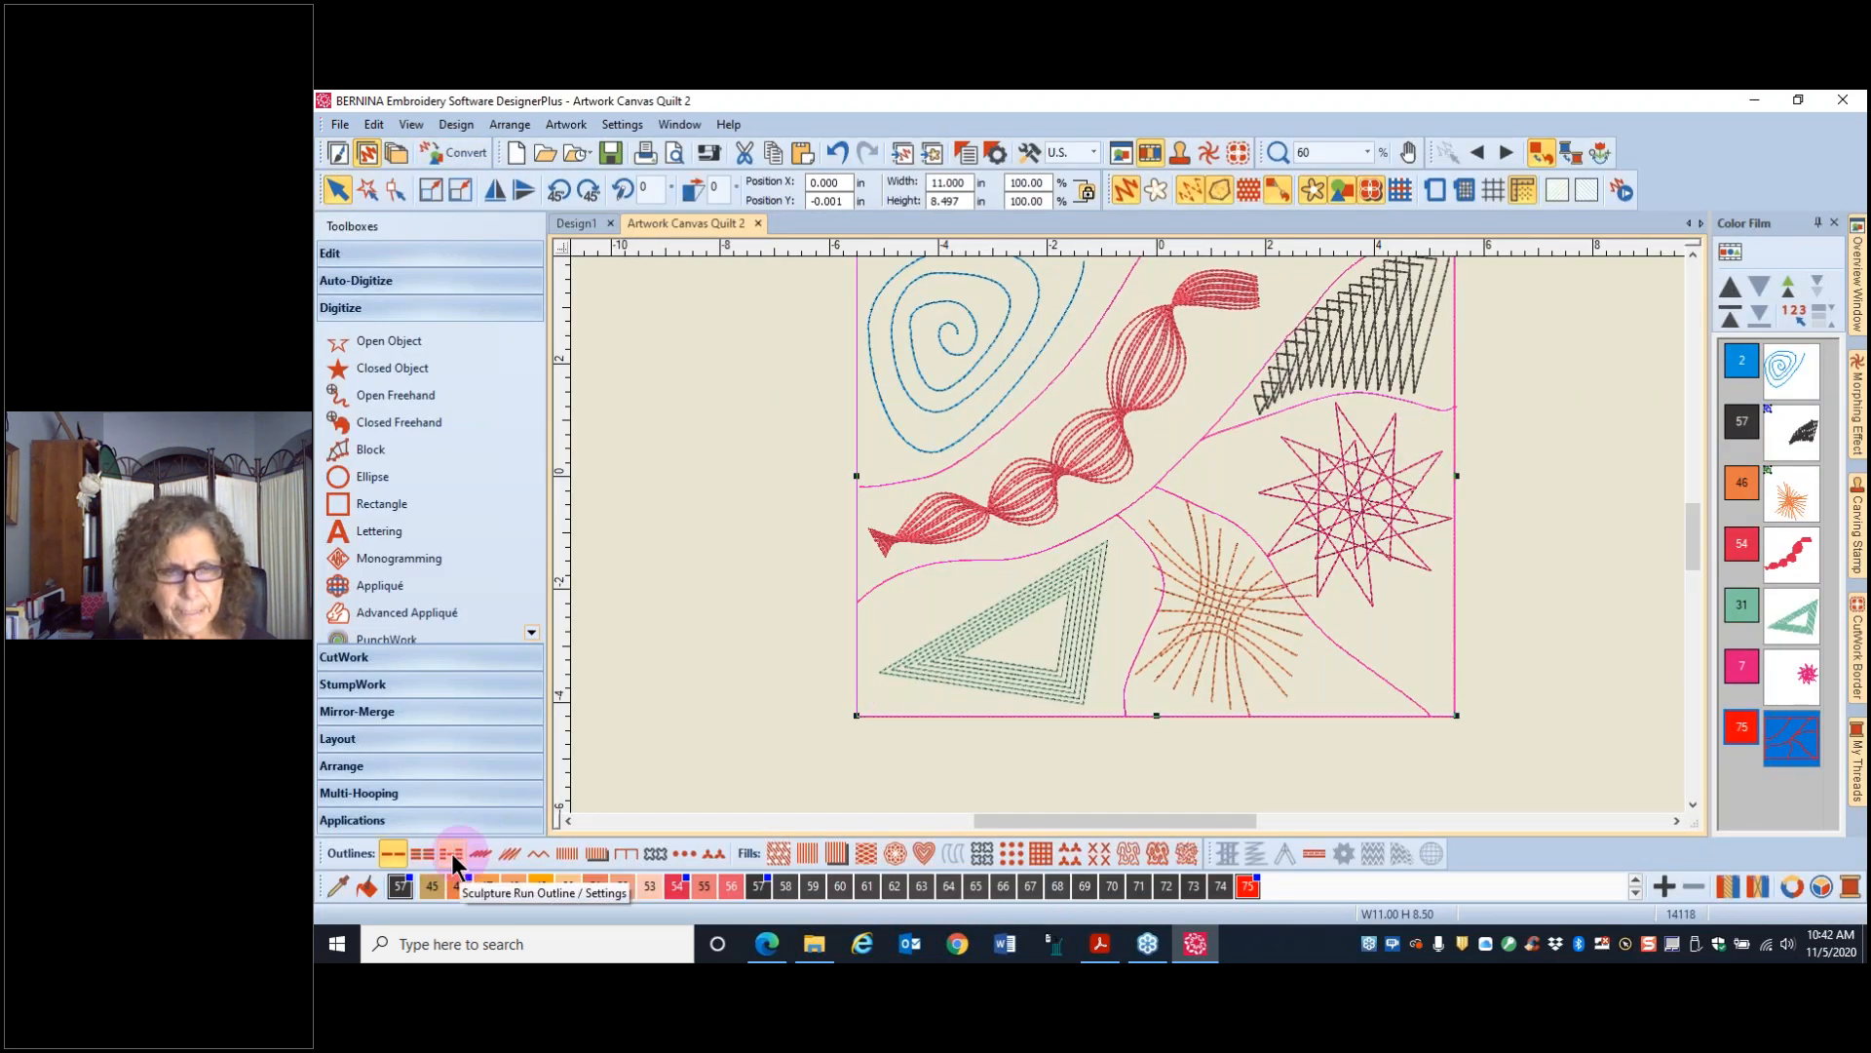
- Apply a Triple outline to the converted quilt section lines and confirm its outline stitch settings
click(418, 854)
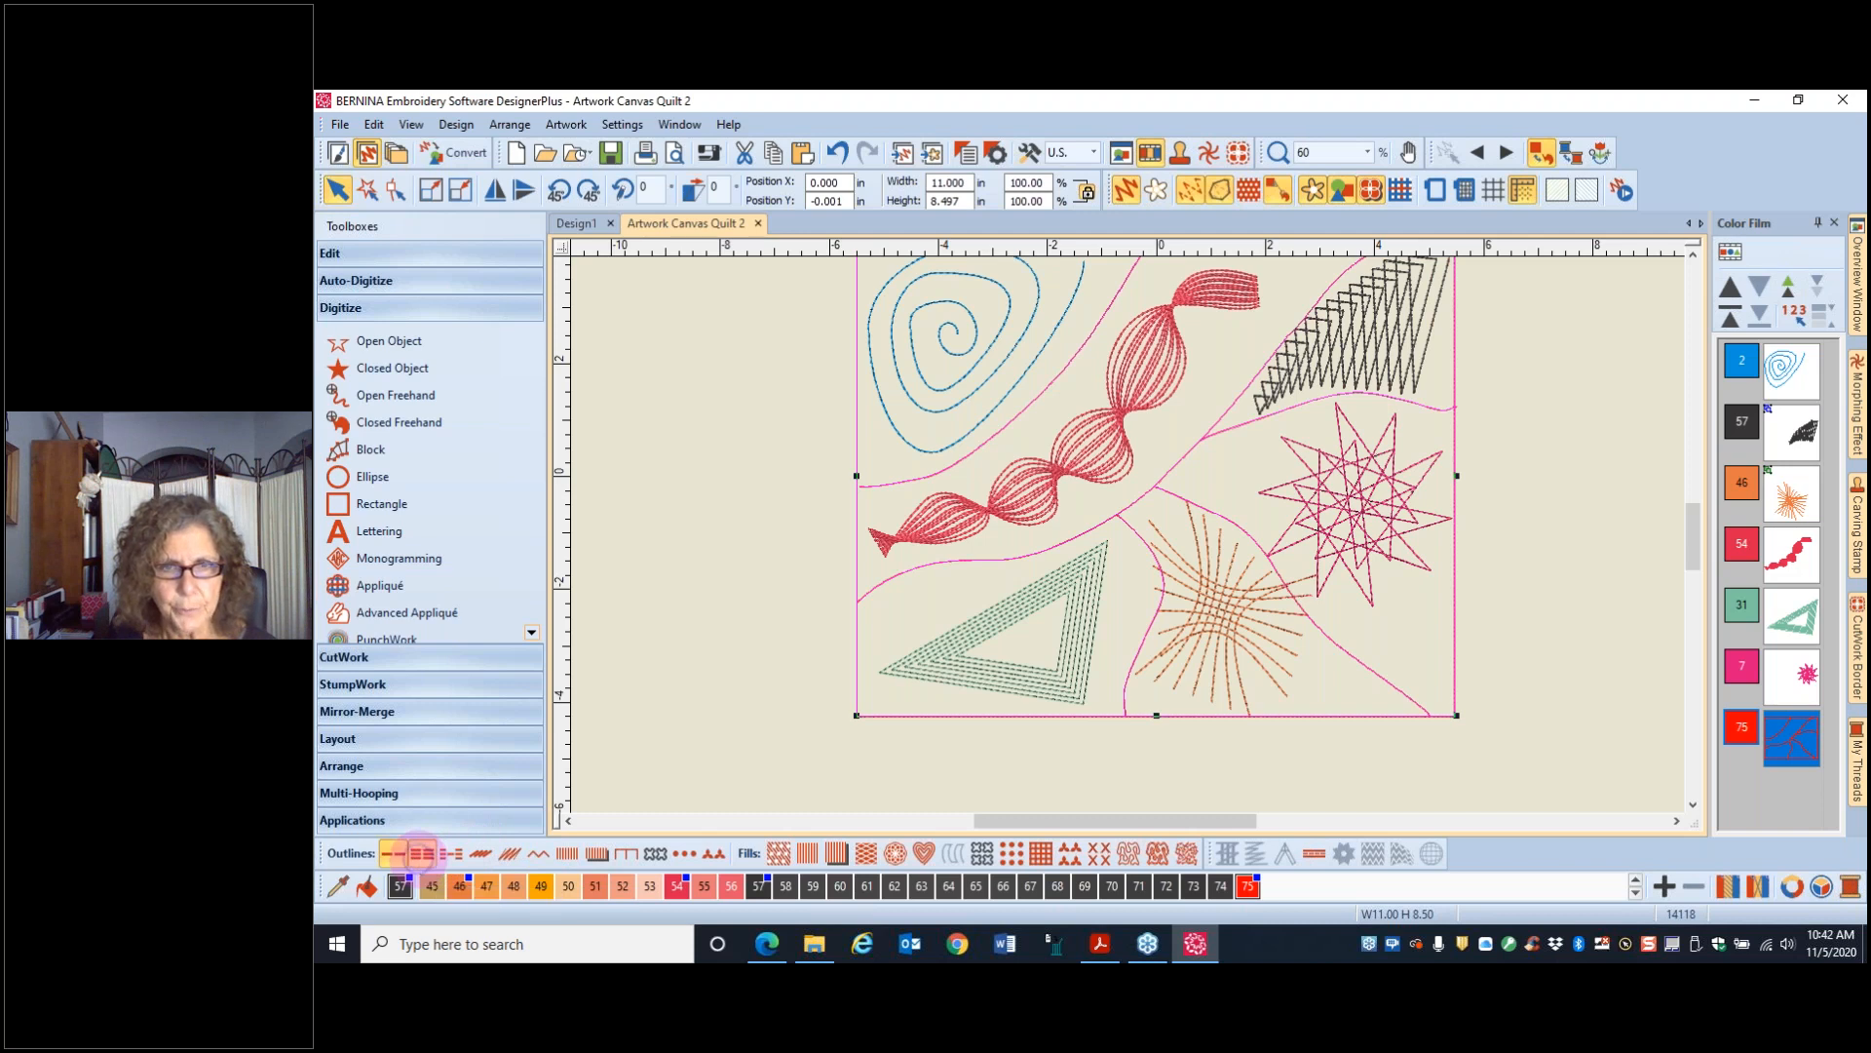
right_click(418, 854)
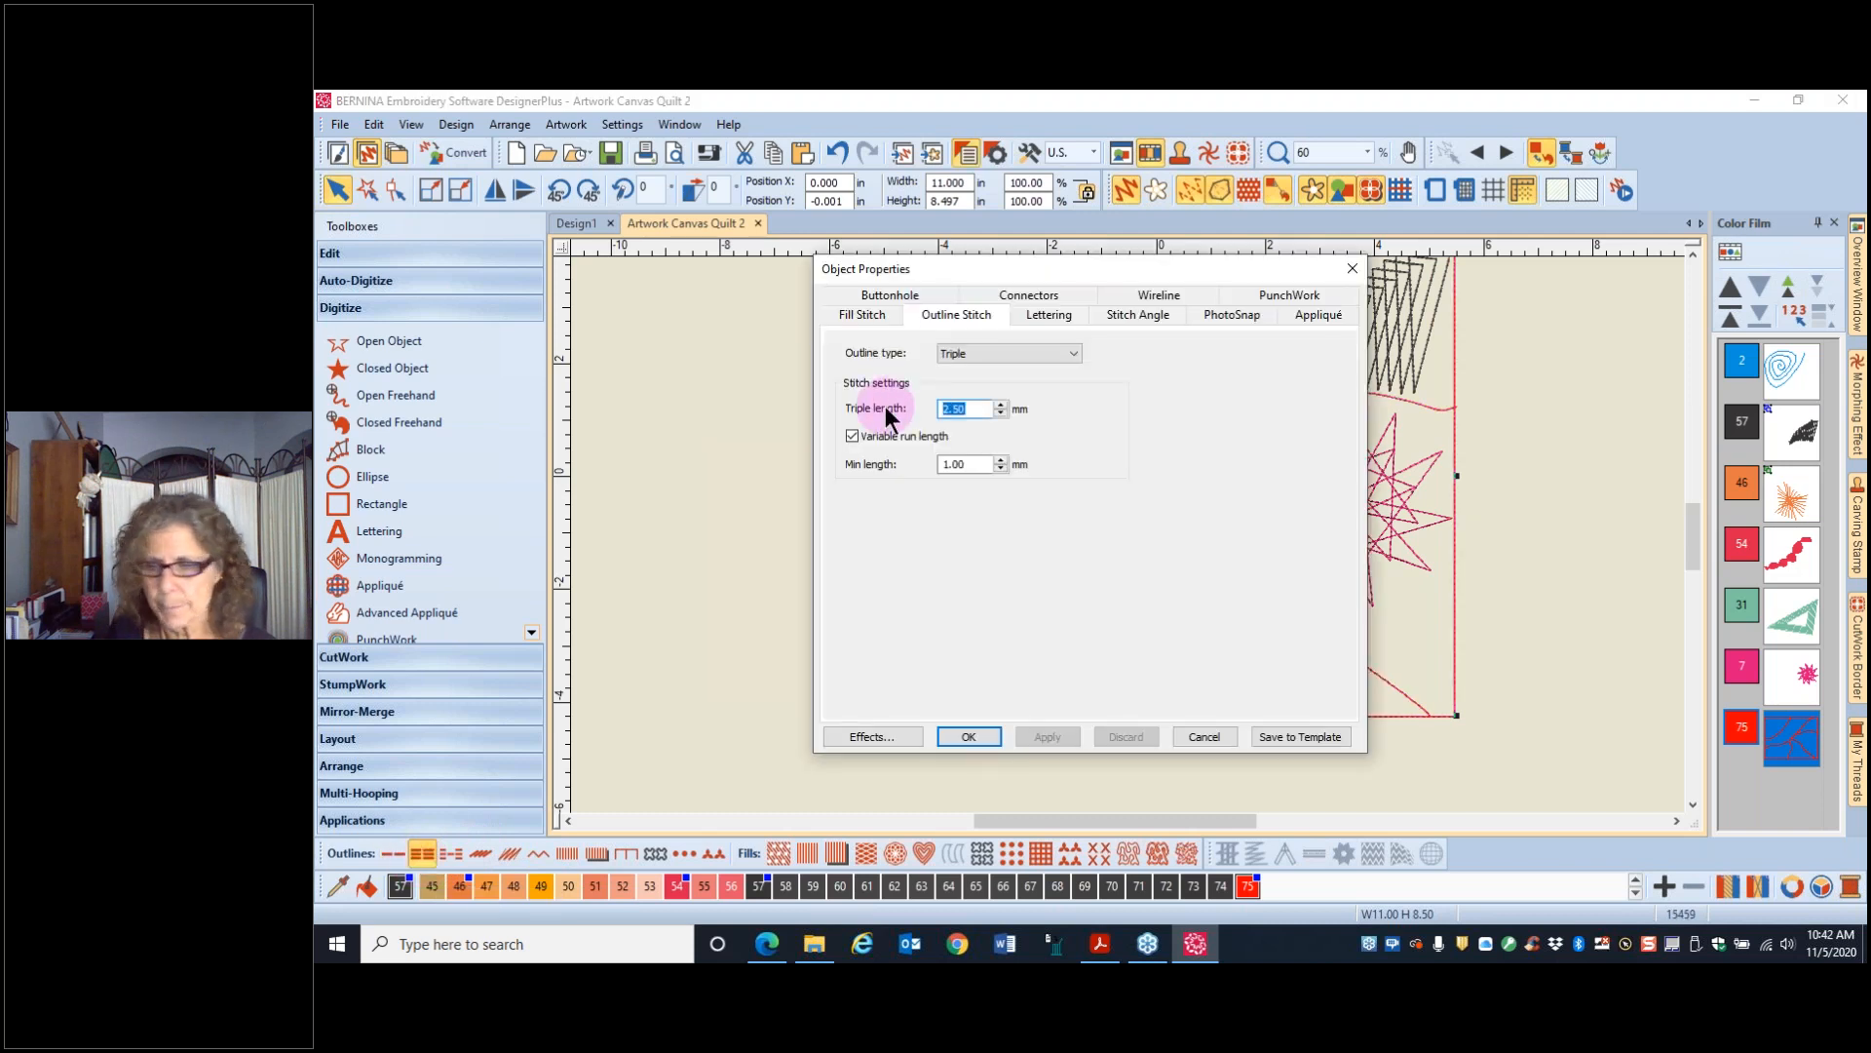
click(962, 739)
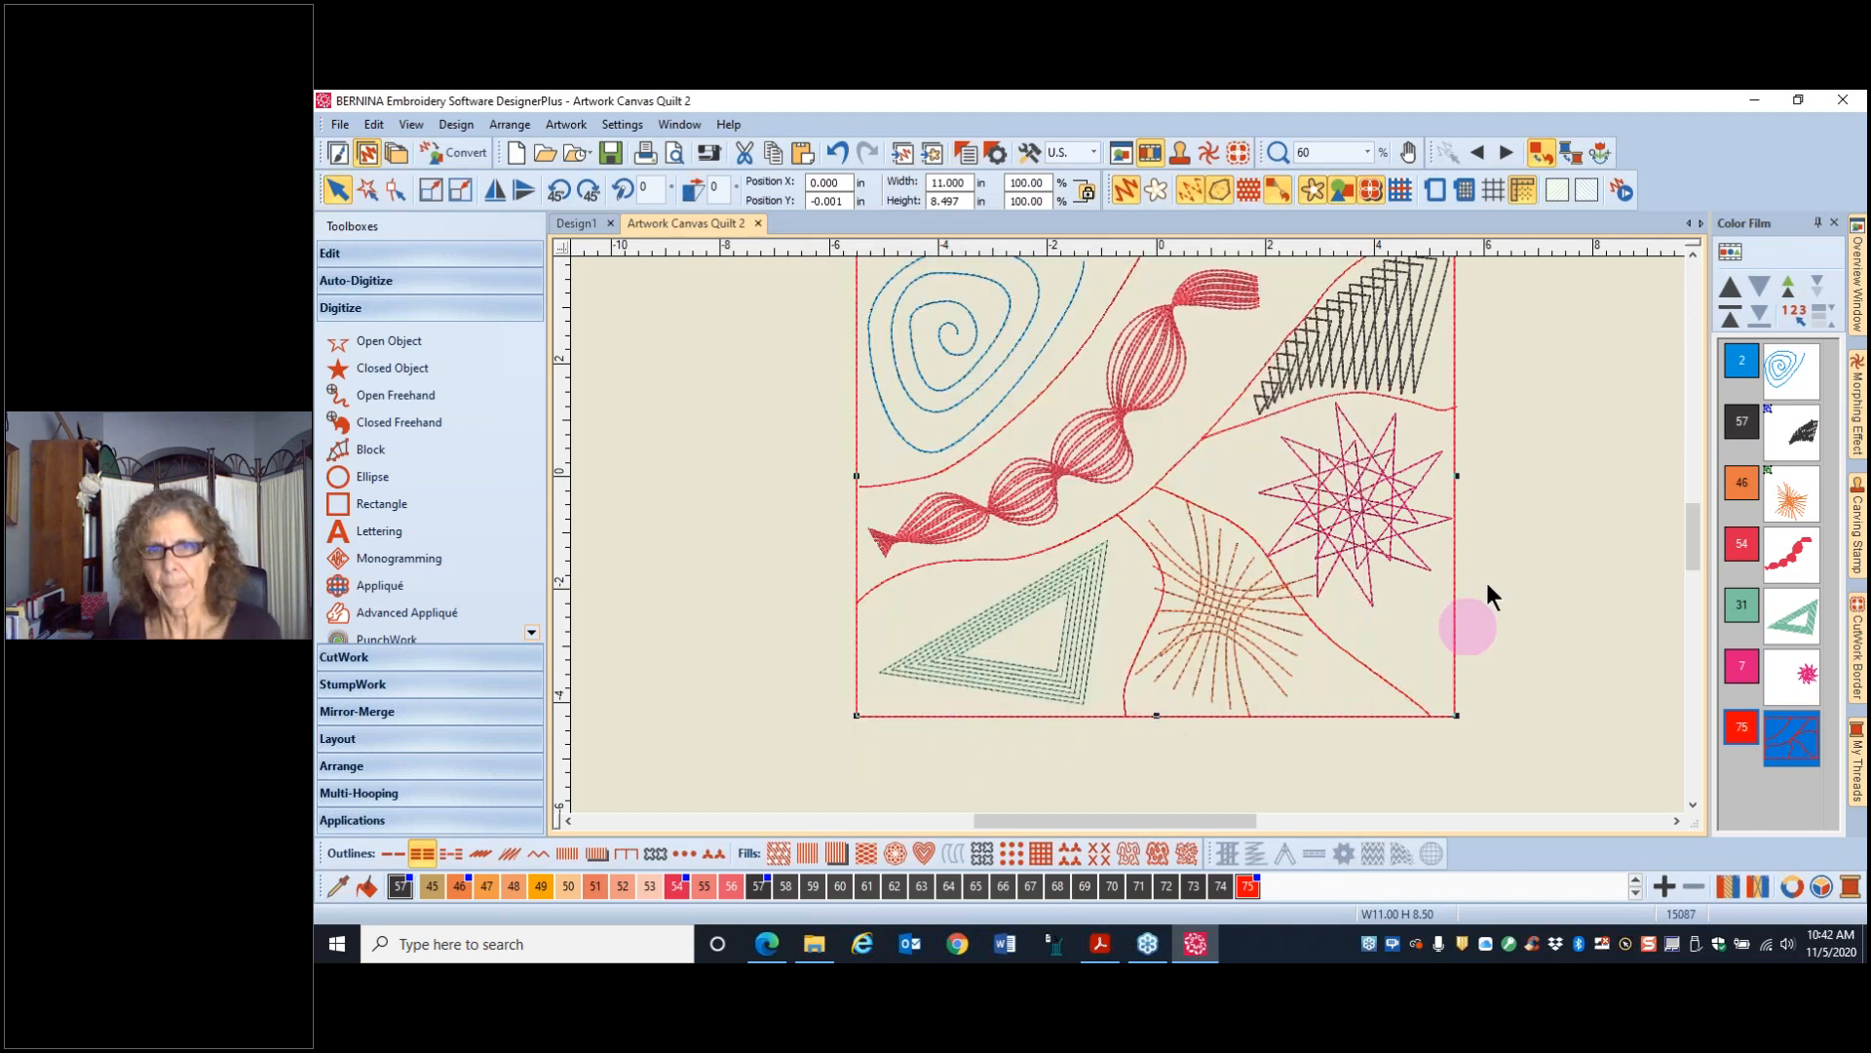
- Deselect the section lines and briefly show the stitch connectors to examine the jumps across the full quilt
click(1575, 540)
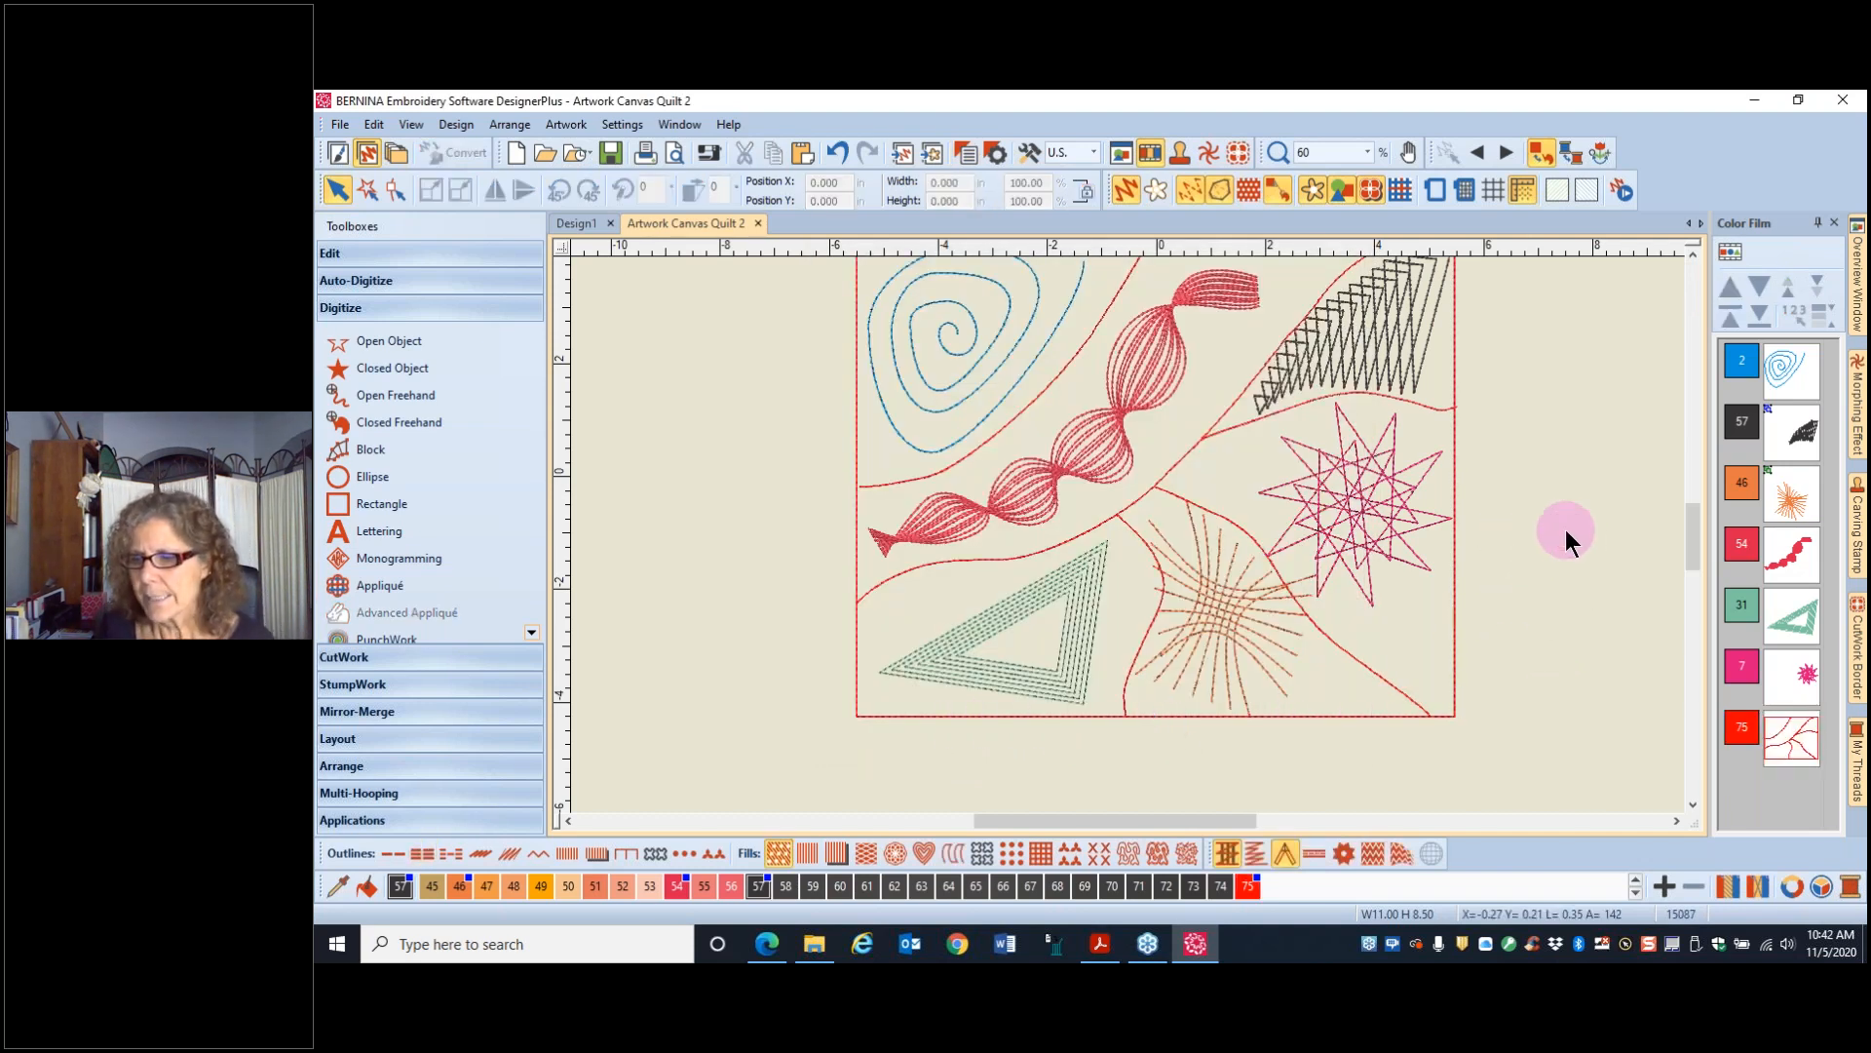
key(t)
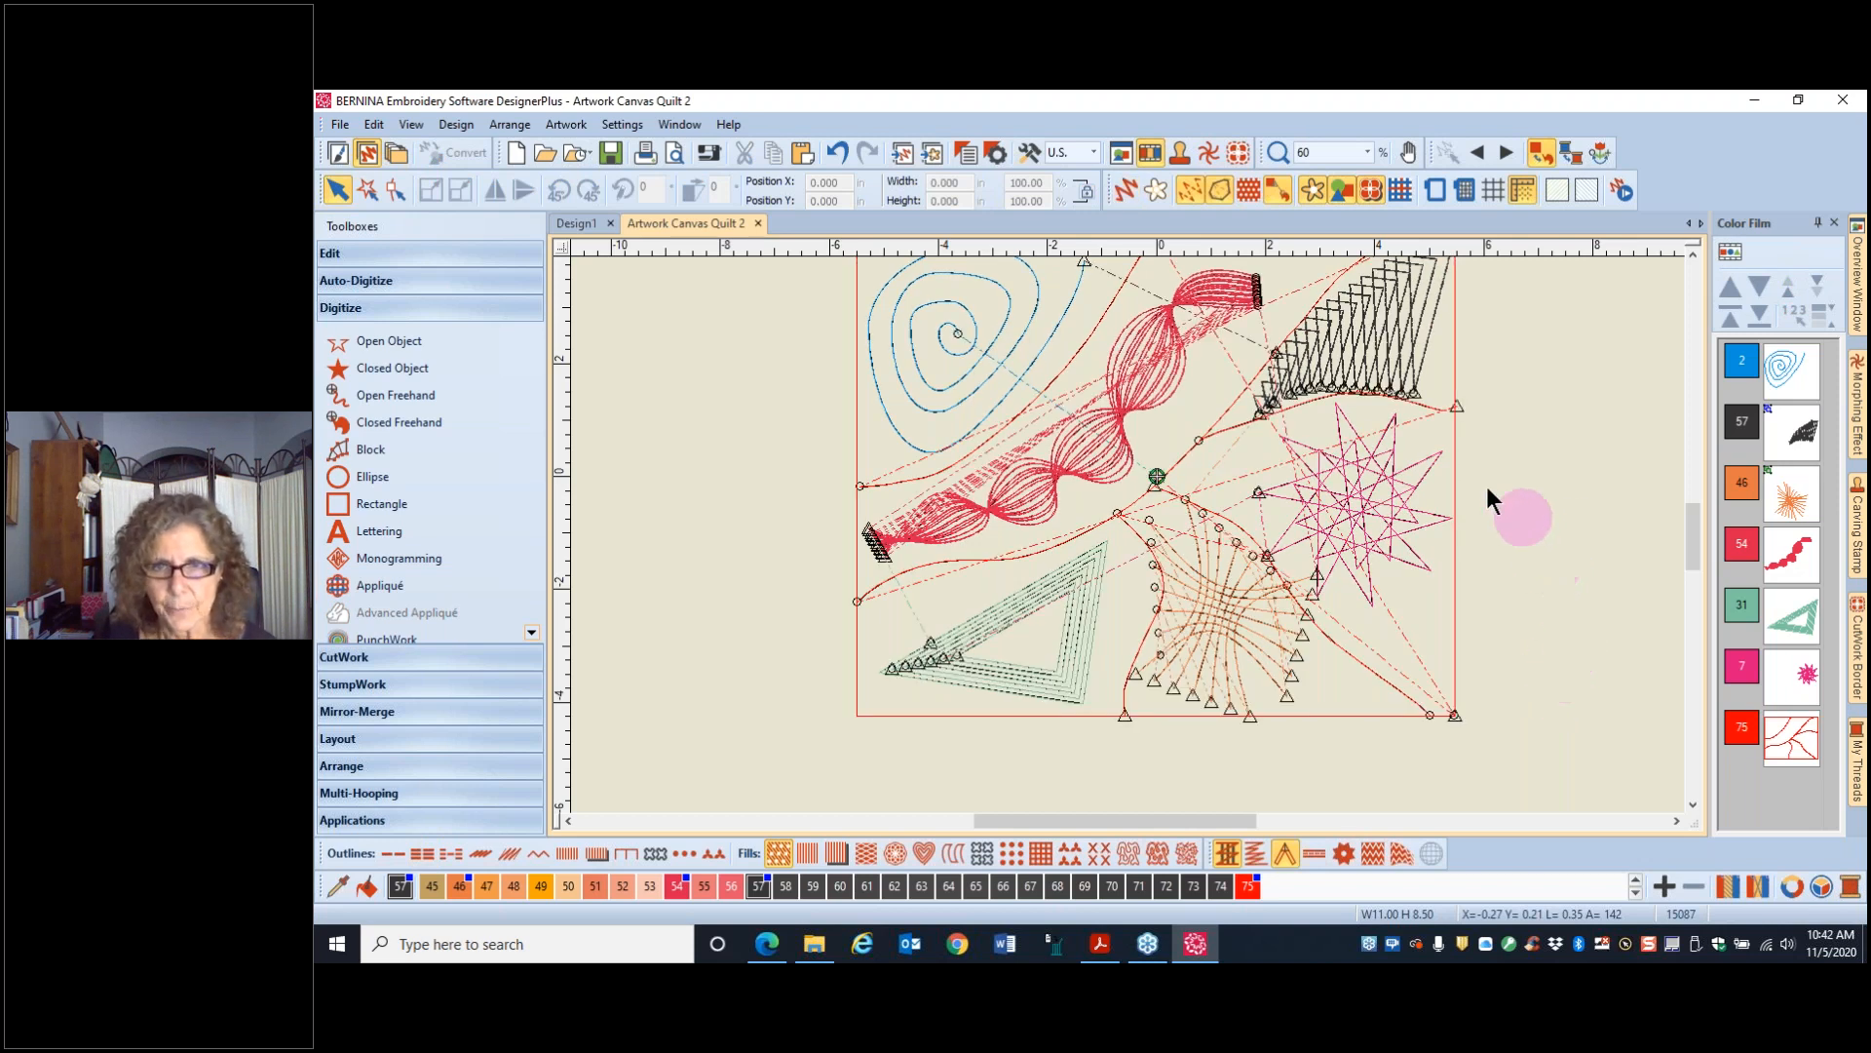
scroll(1396, 466, down, 1)
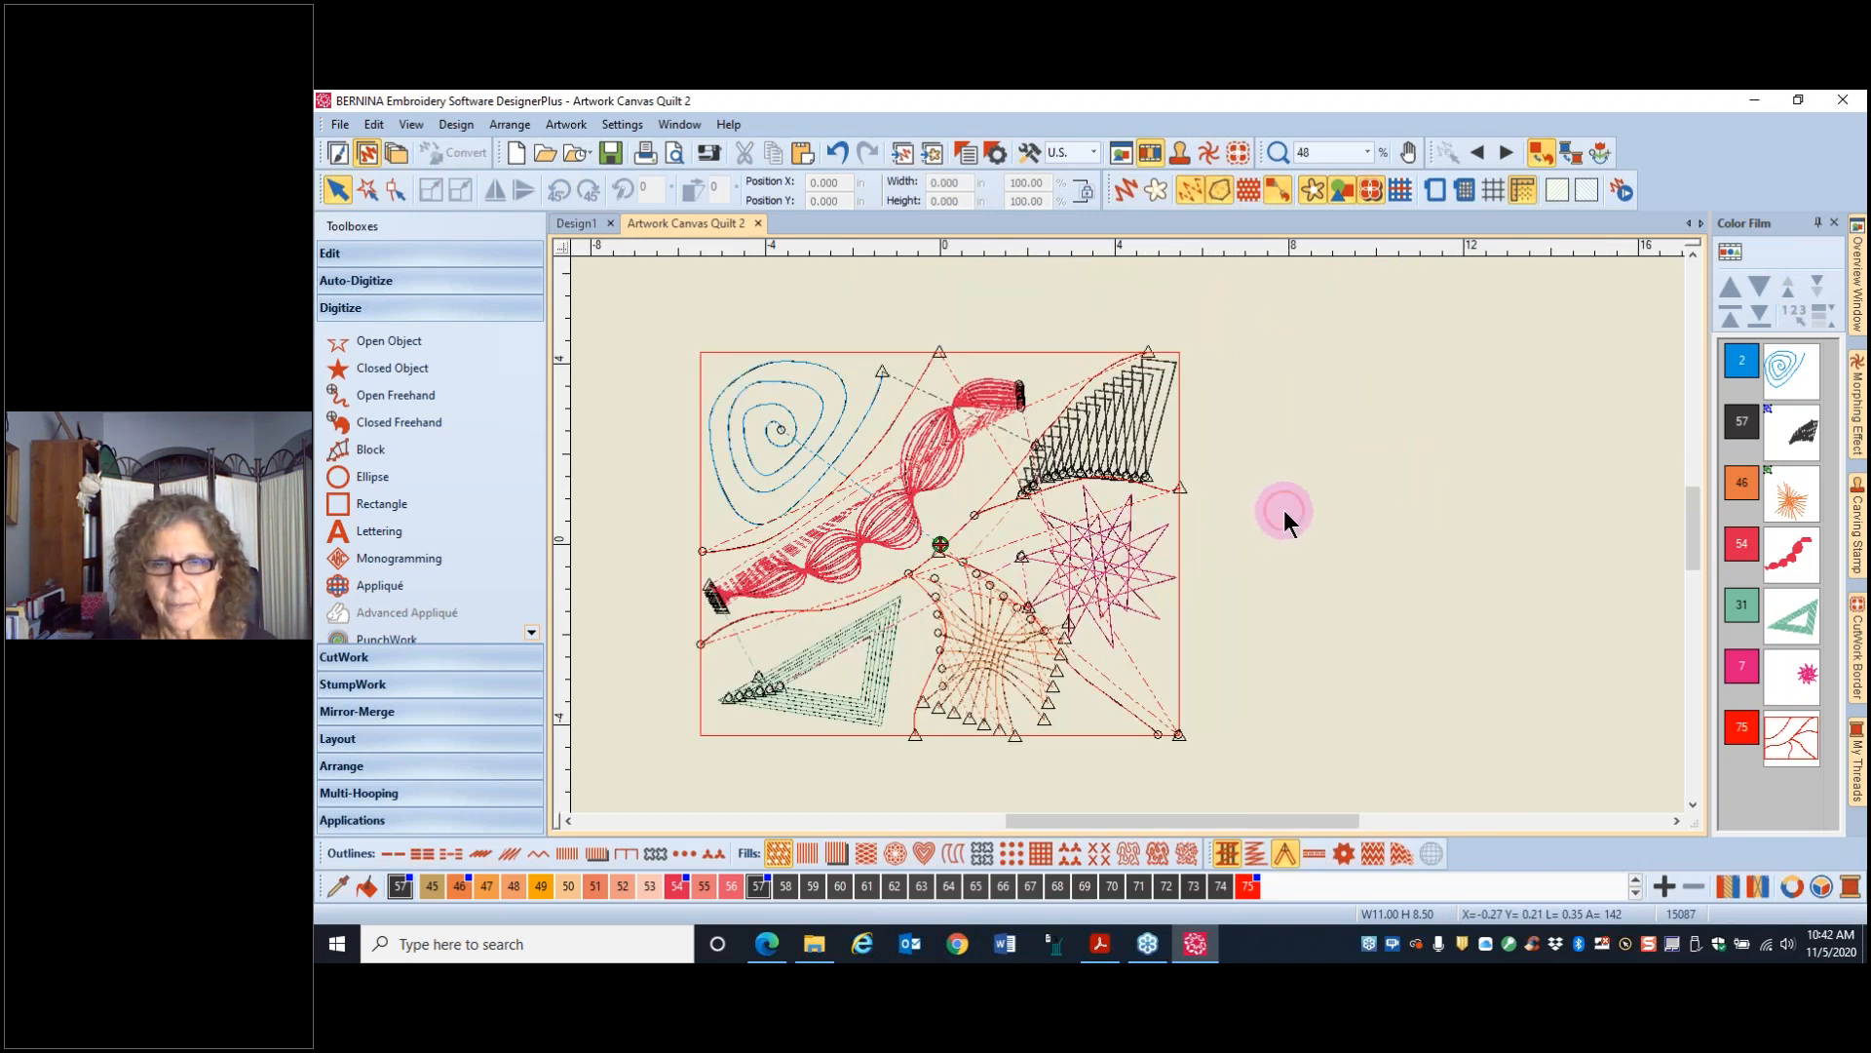
click(1283, 511)
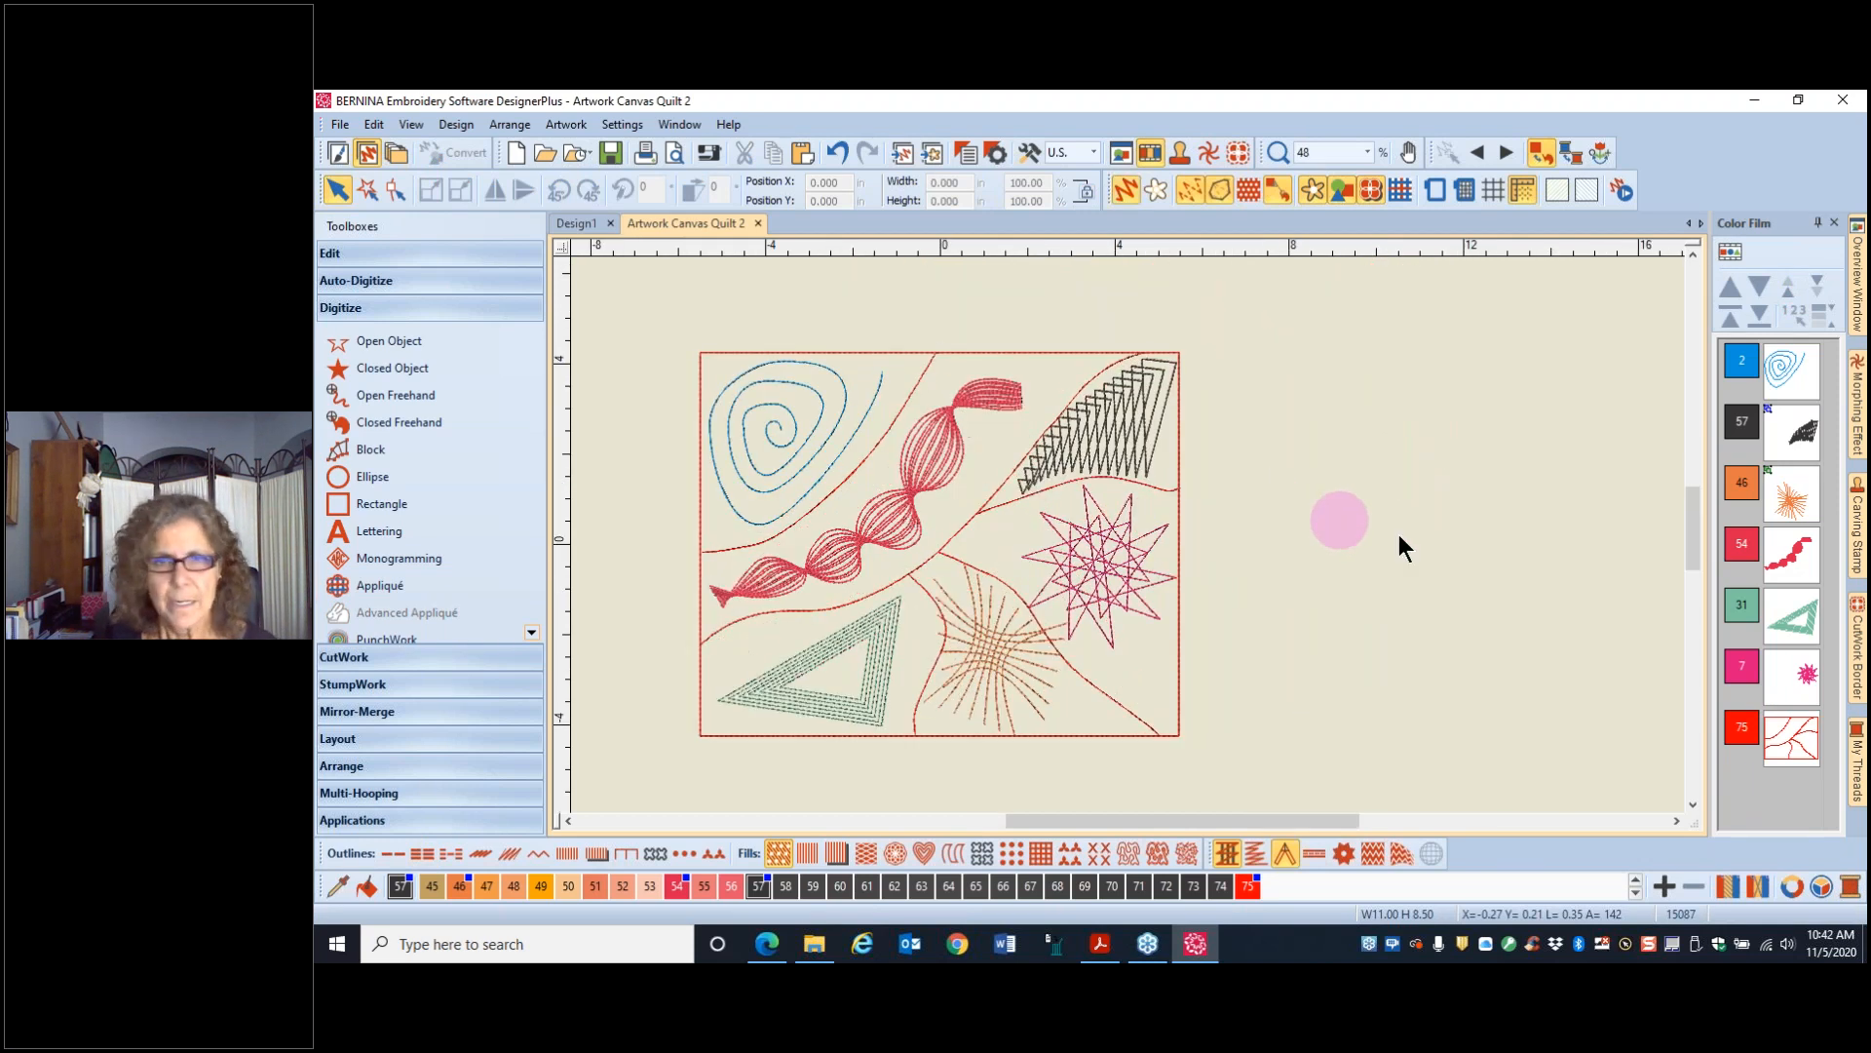
- Apply Blackwork Run to the quilt section lines and move them to the start of the stitching order
click(1790, 737)
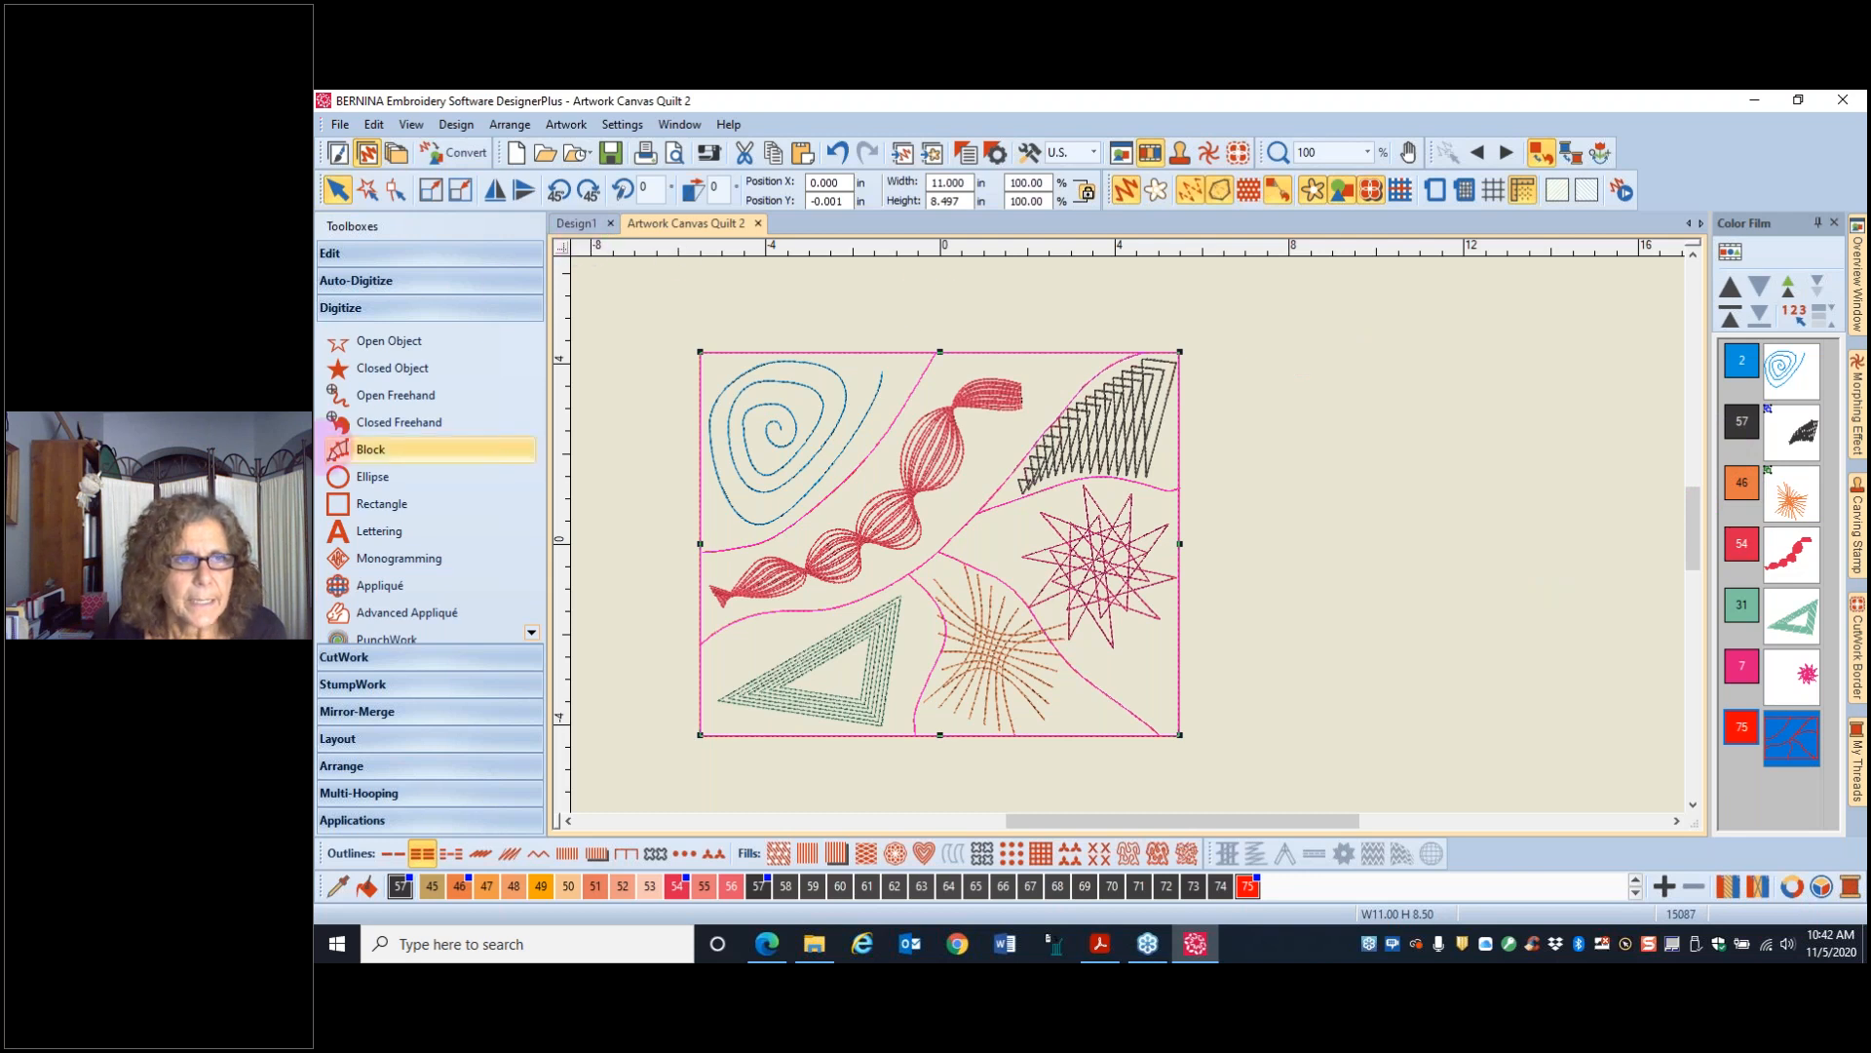
click(329, 256)
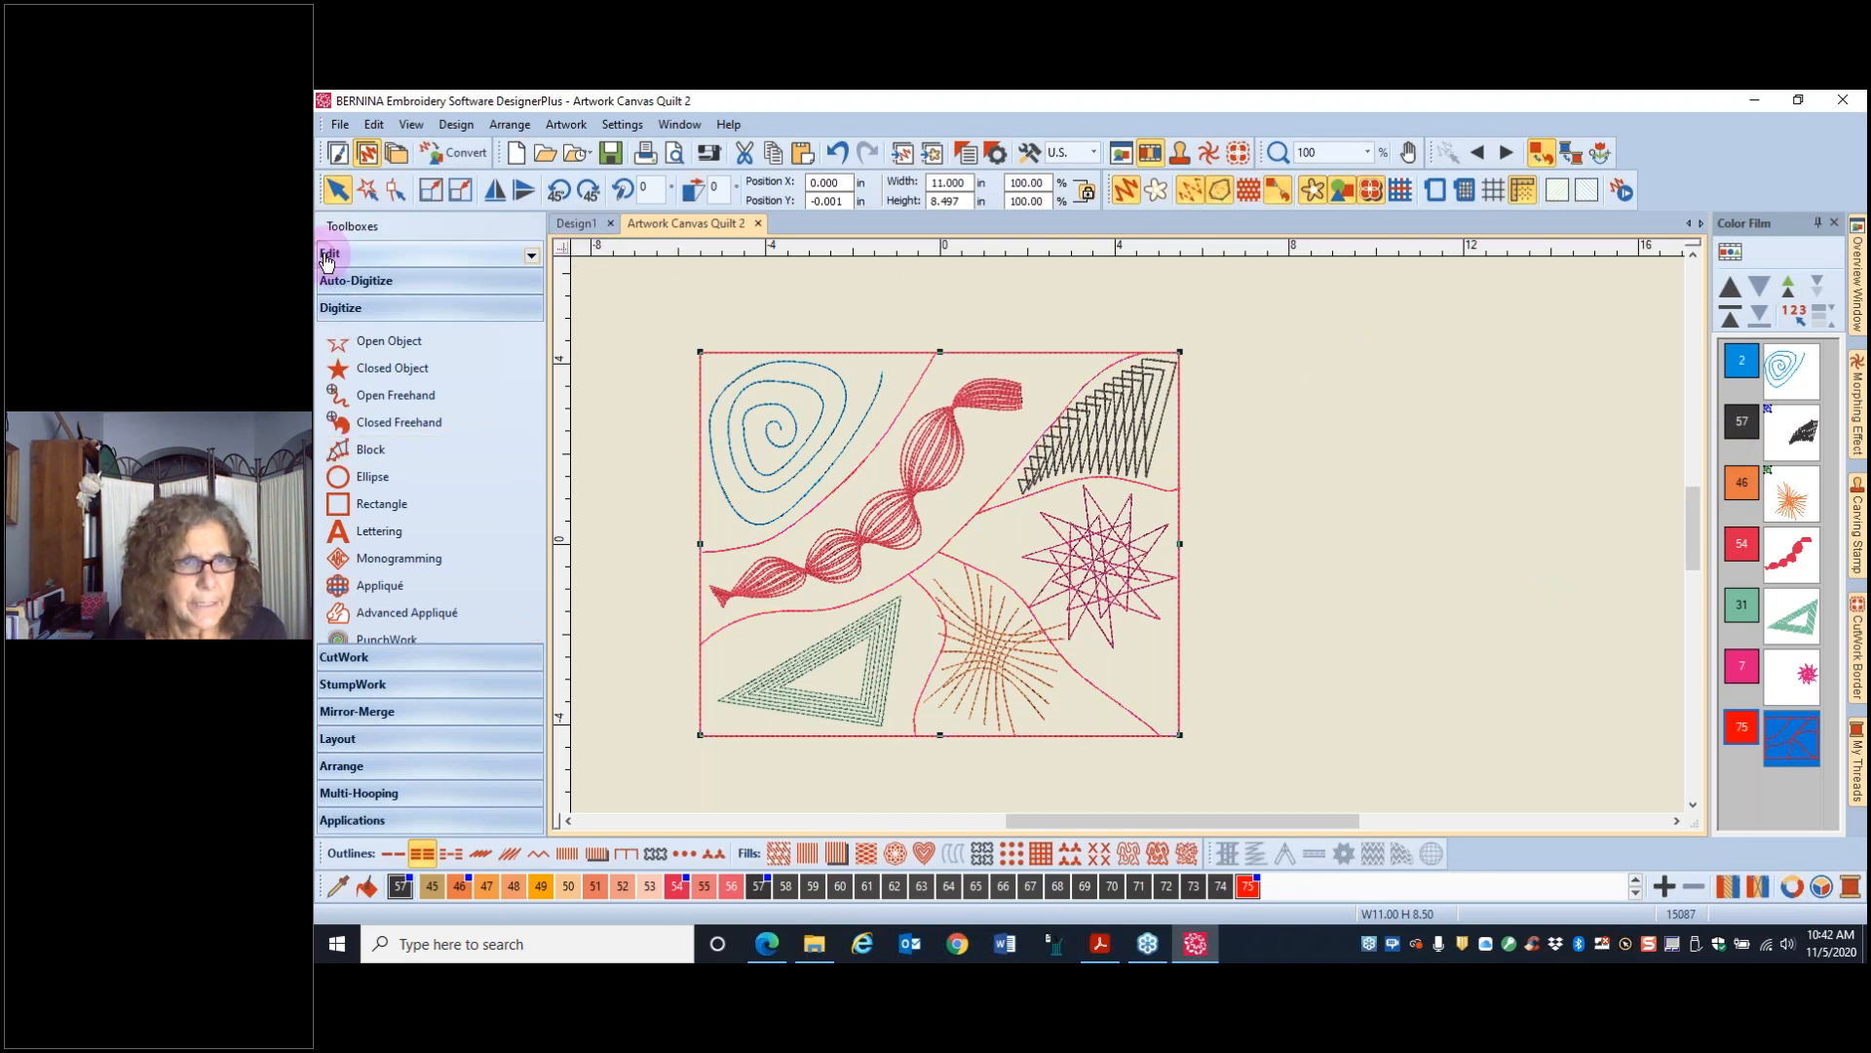
click(394, 435)
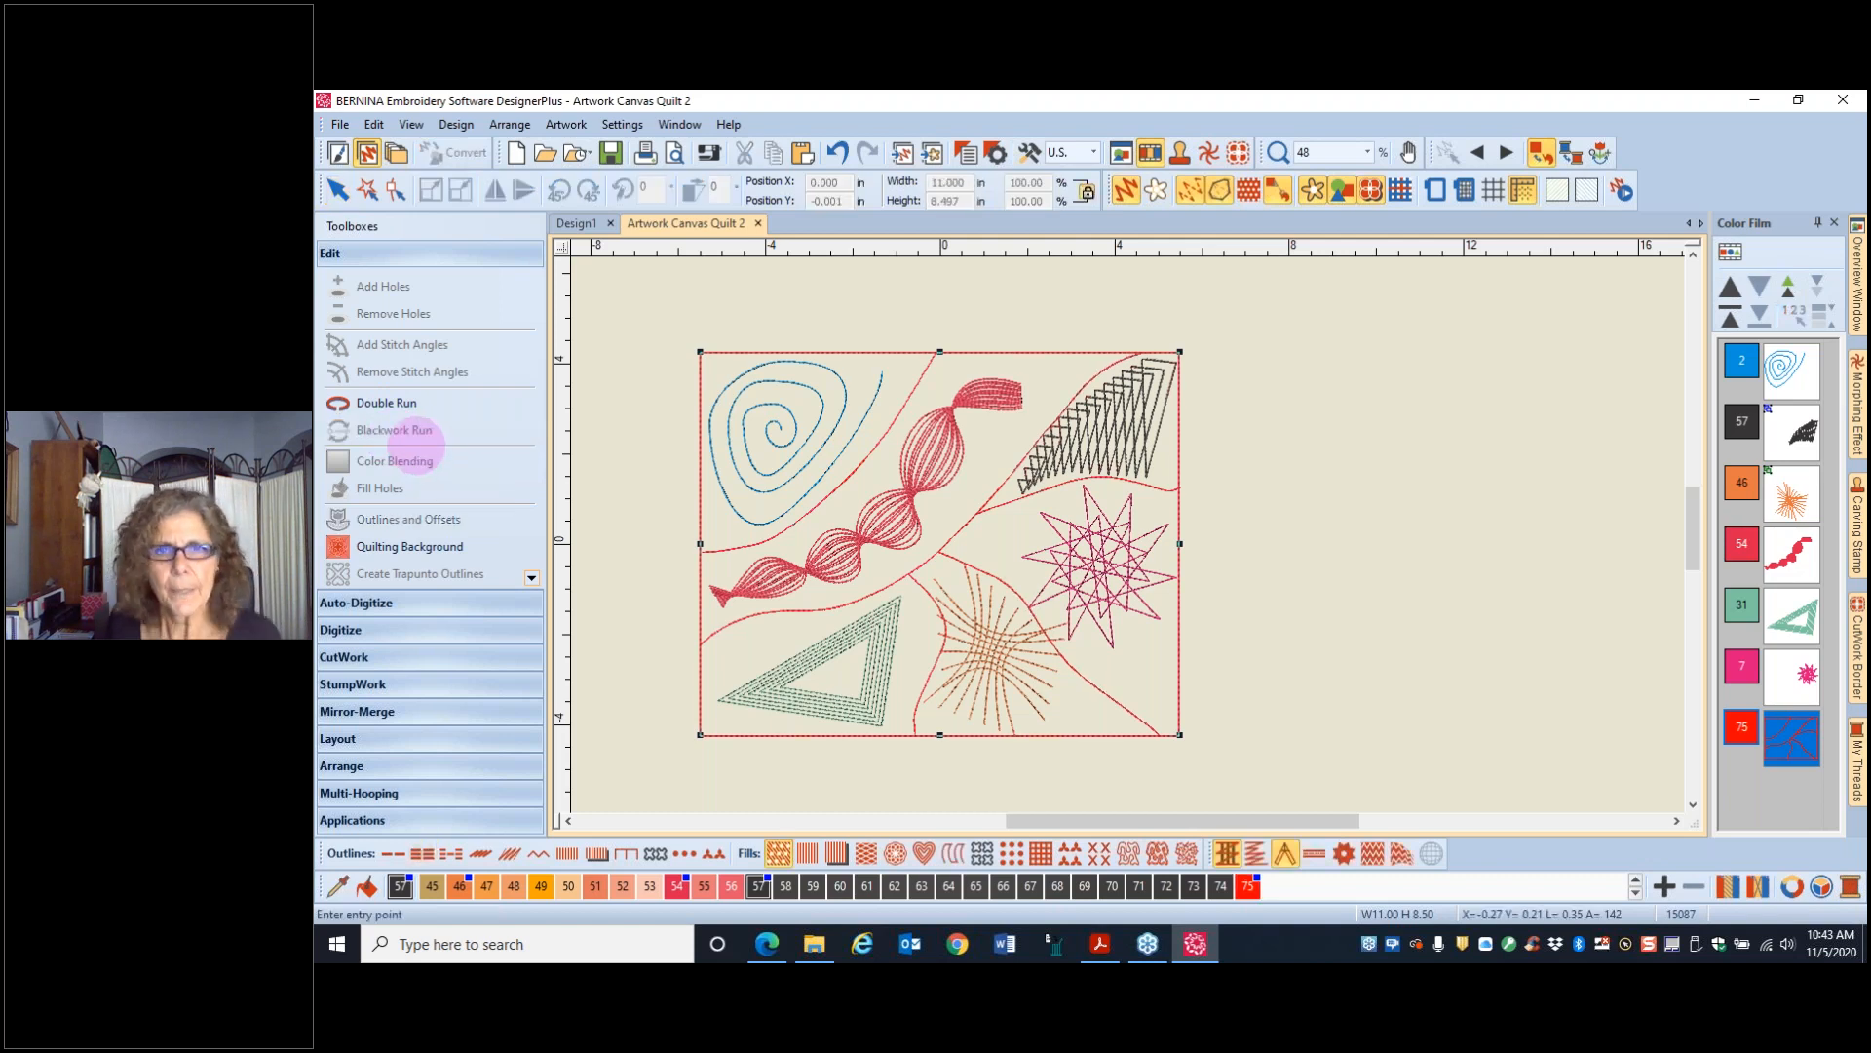
click(1728, 316)
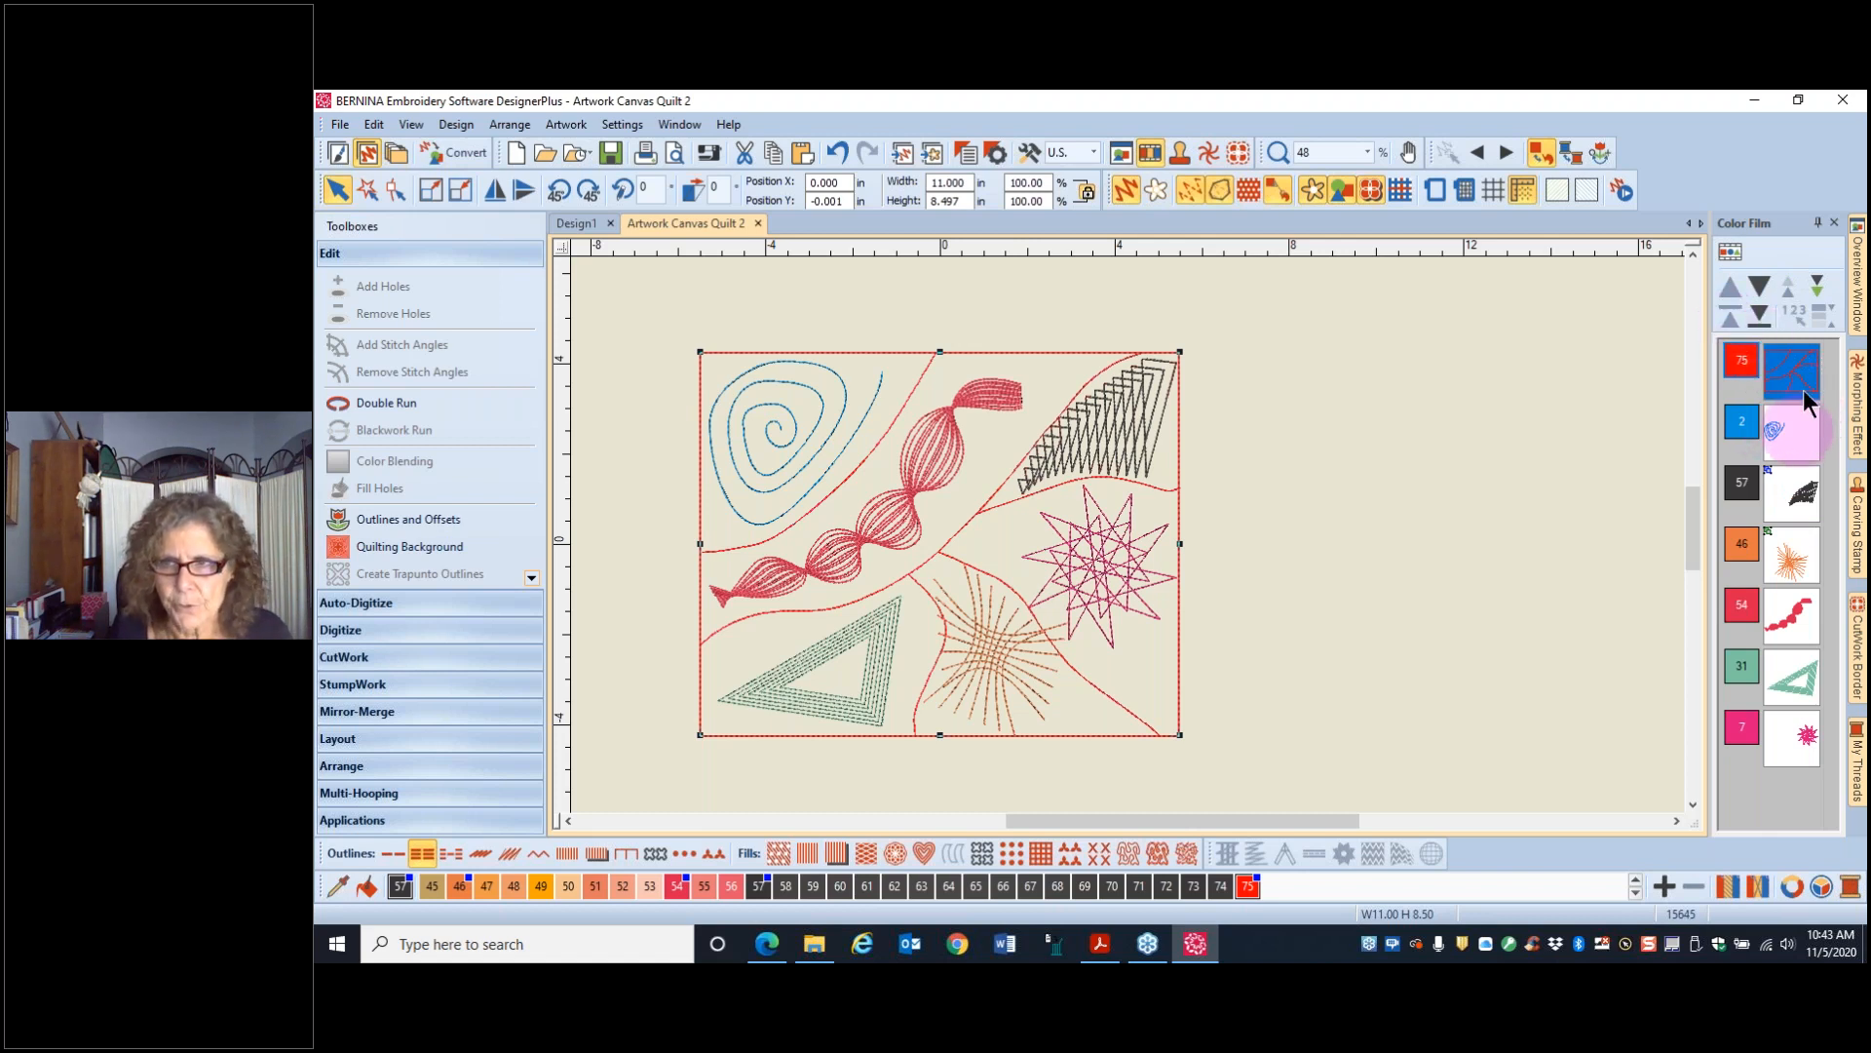
- Select the spiral motif to examine where its stitching line starts and ends
click(1780, 437)
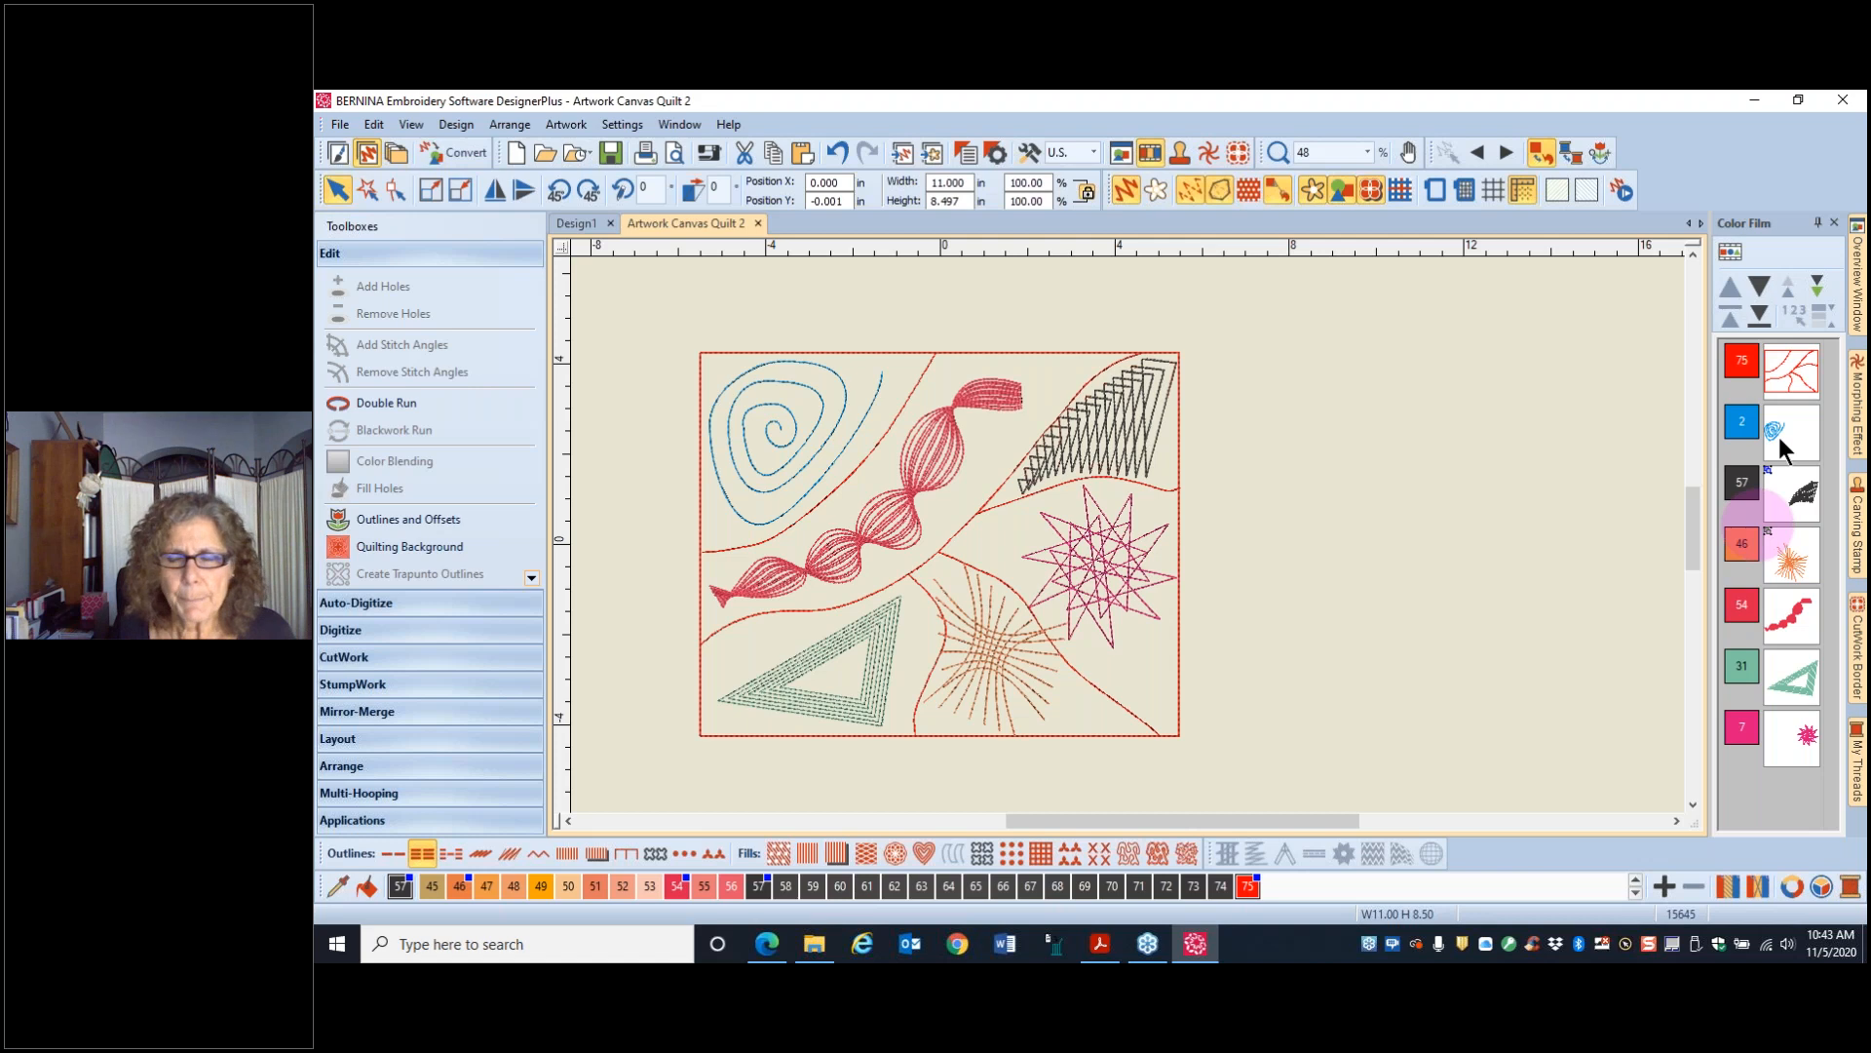
click(1778, 434)
click(774, 425)
click(877, 369)
click(1207, 346)
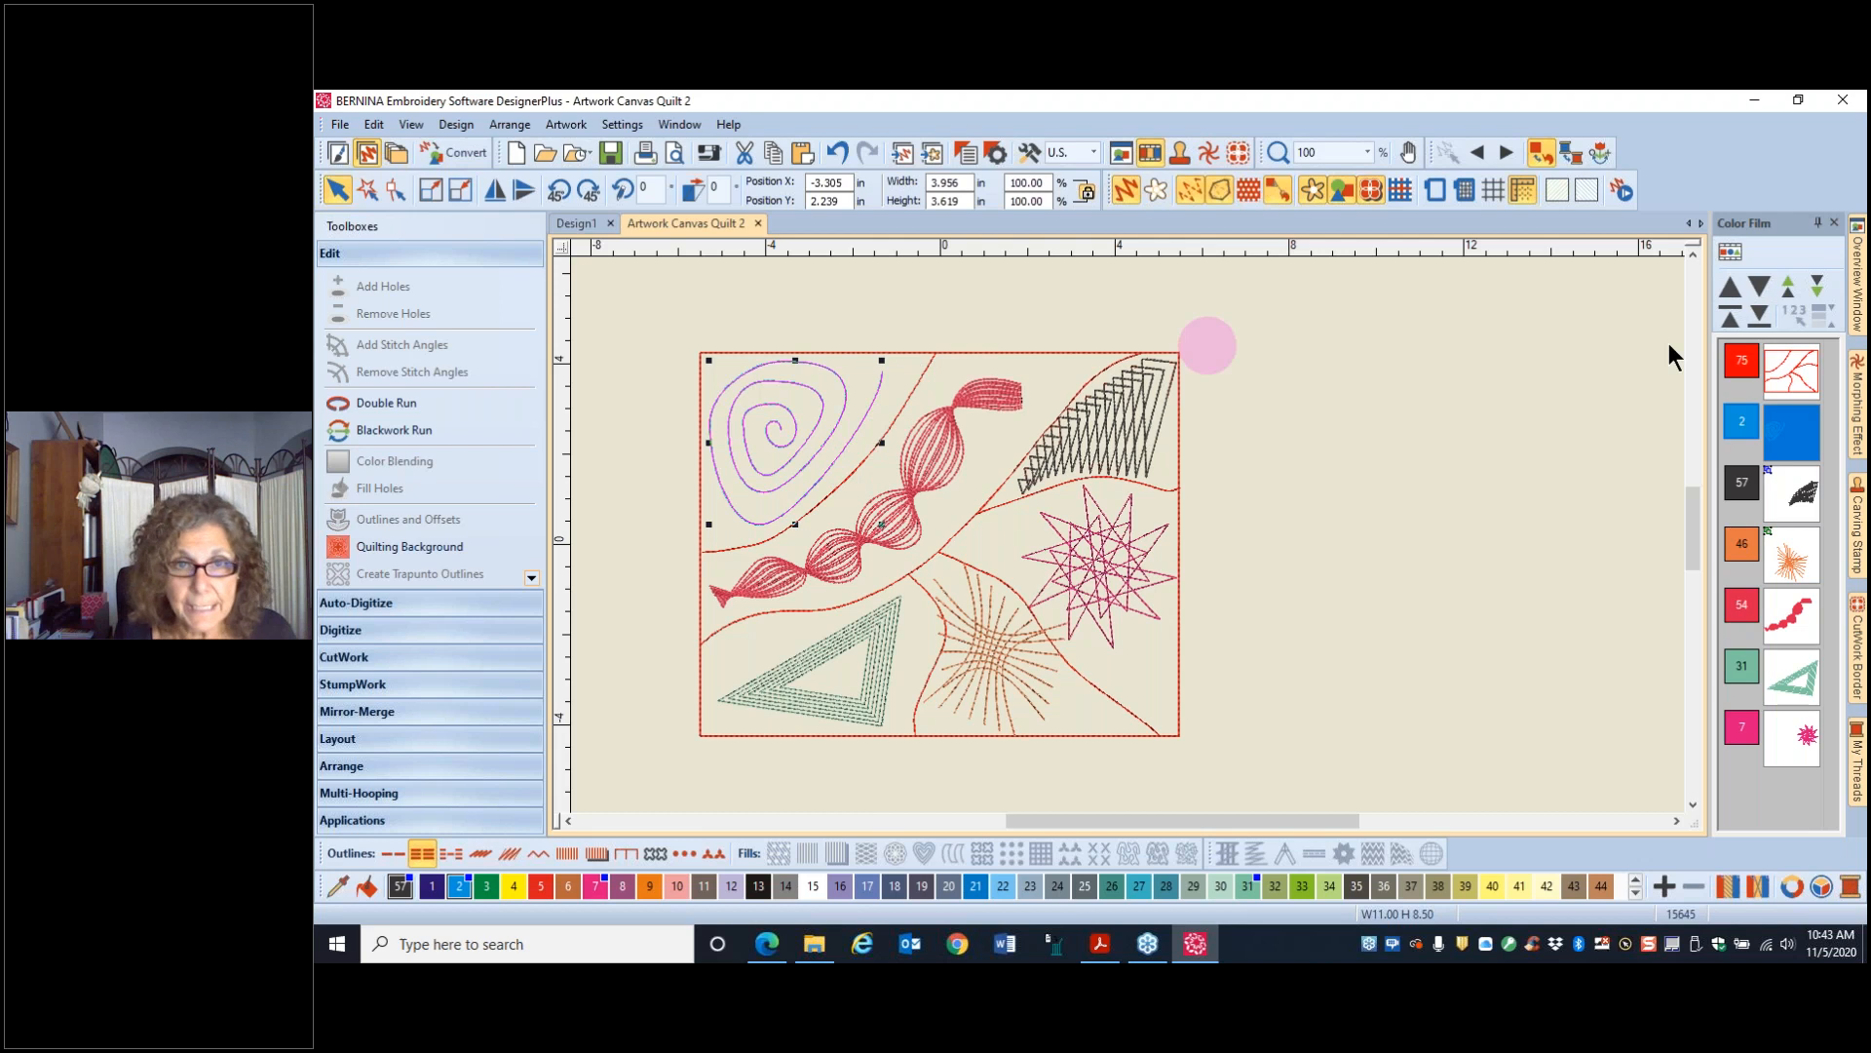
- Ungroup the black repeated-triangle motif in the quilt's upper corner section
click(1793, 499)
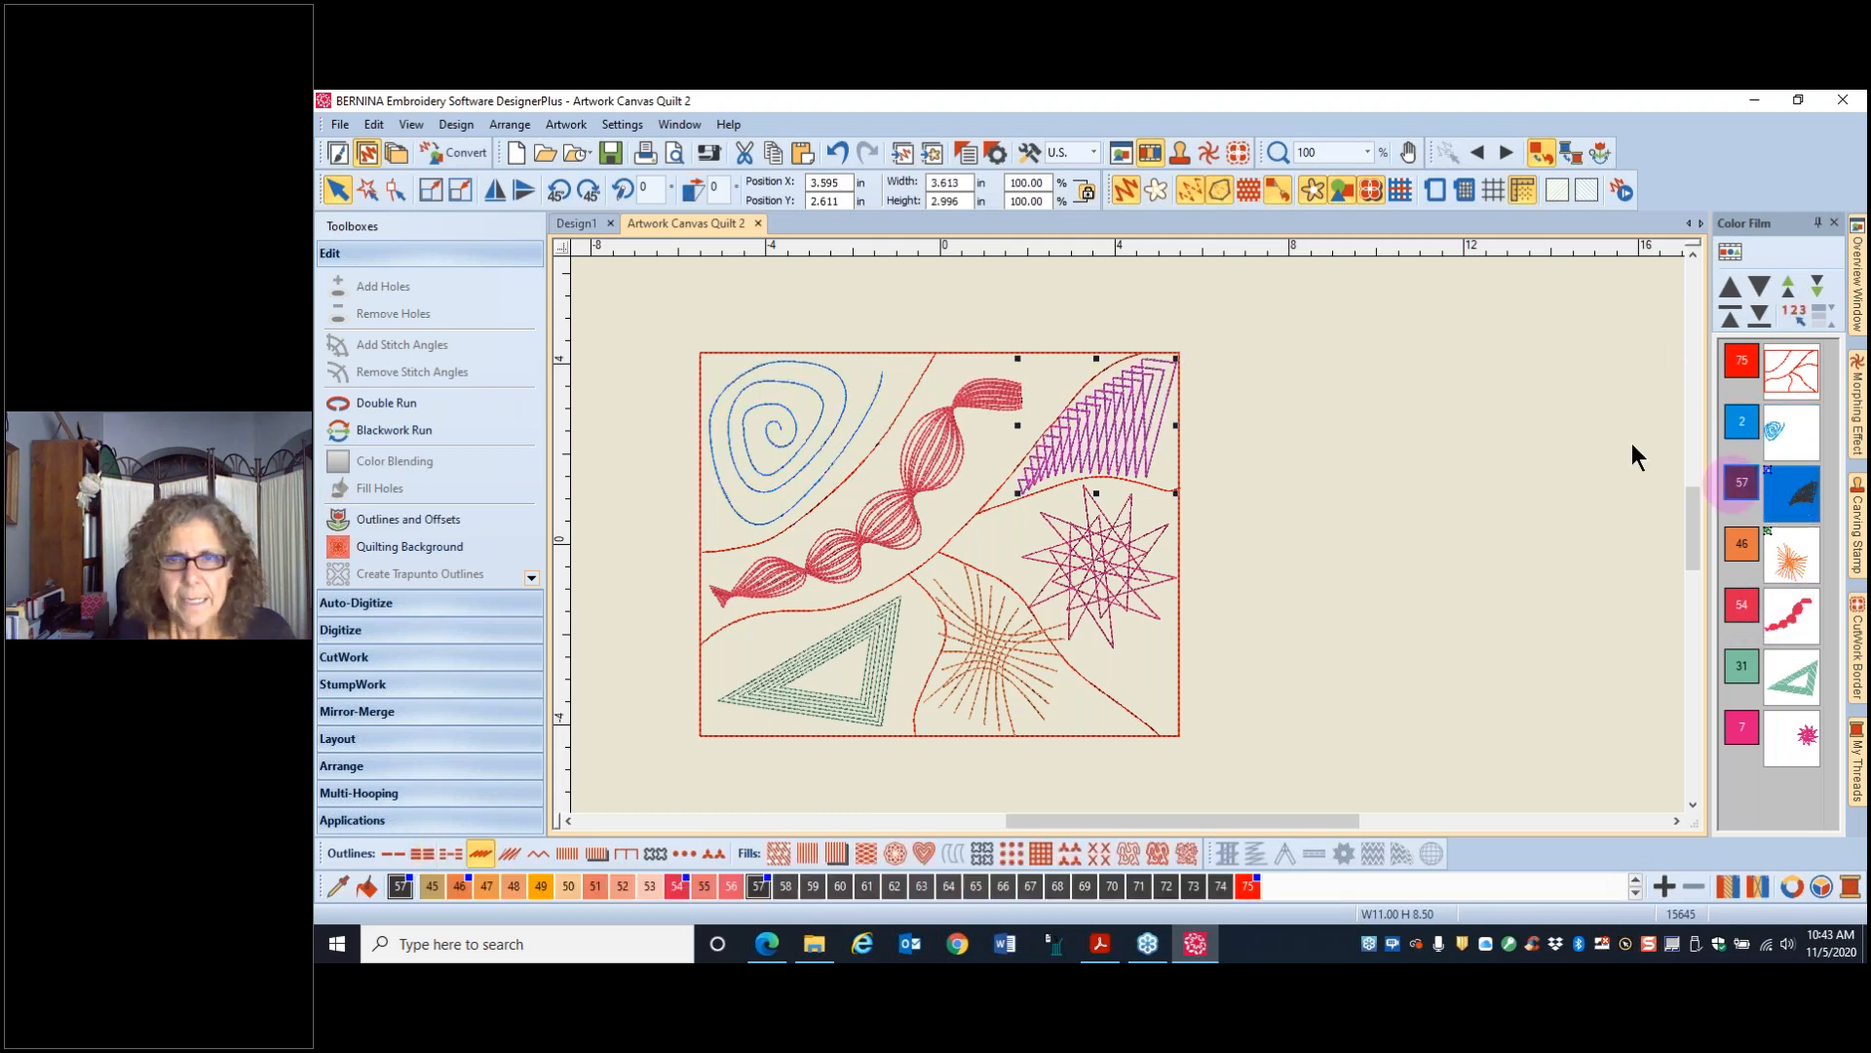
scroll(1127, 534, up, 2)
scroll(1164, 526, up, 1)
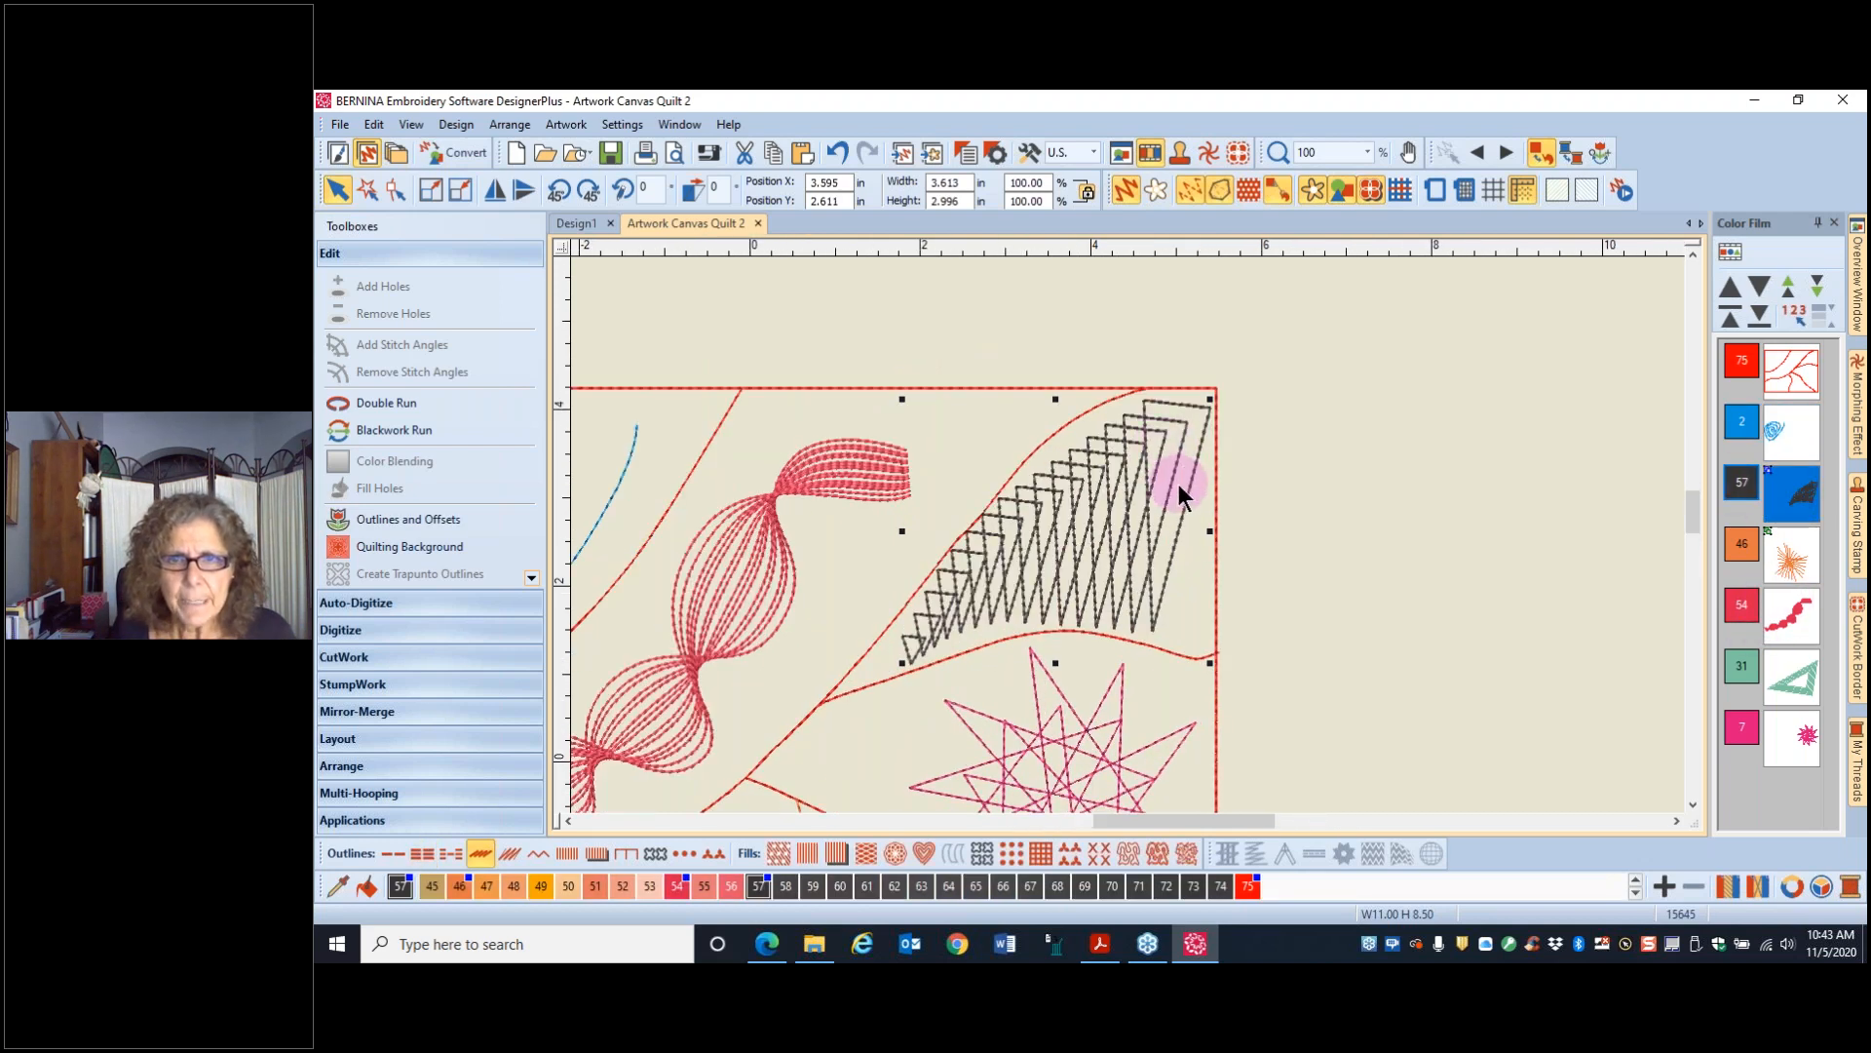
click(1268, 460)
click(1141, 531)
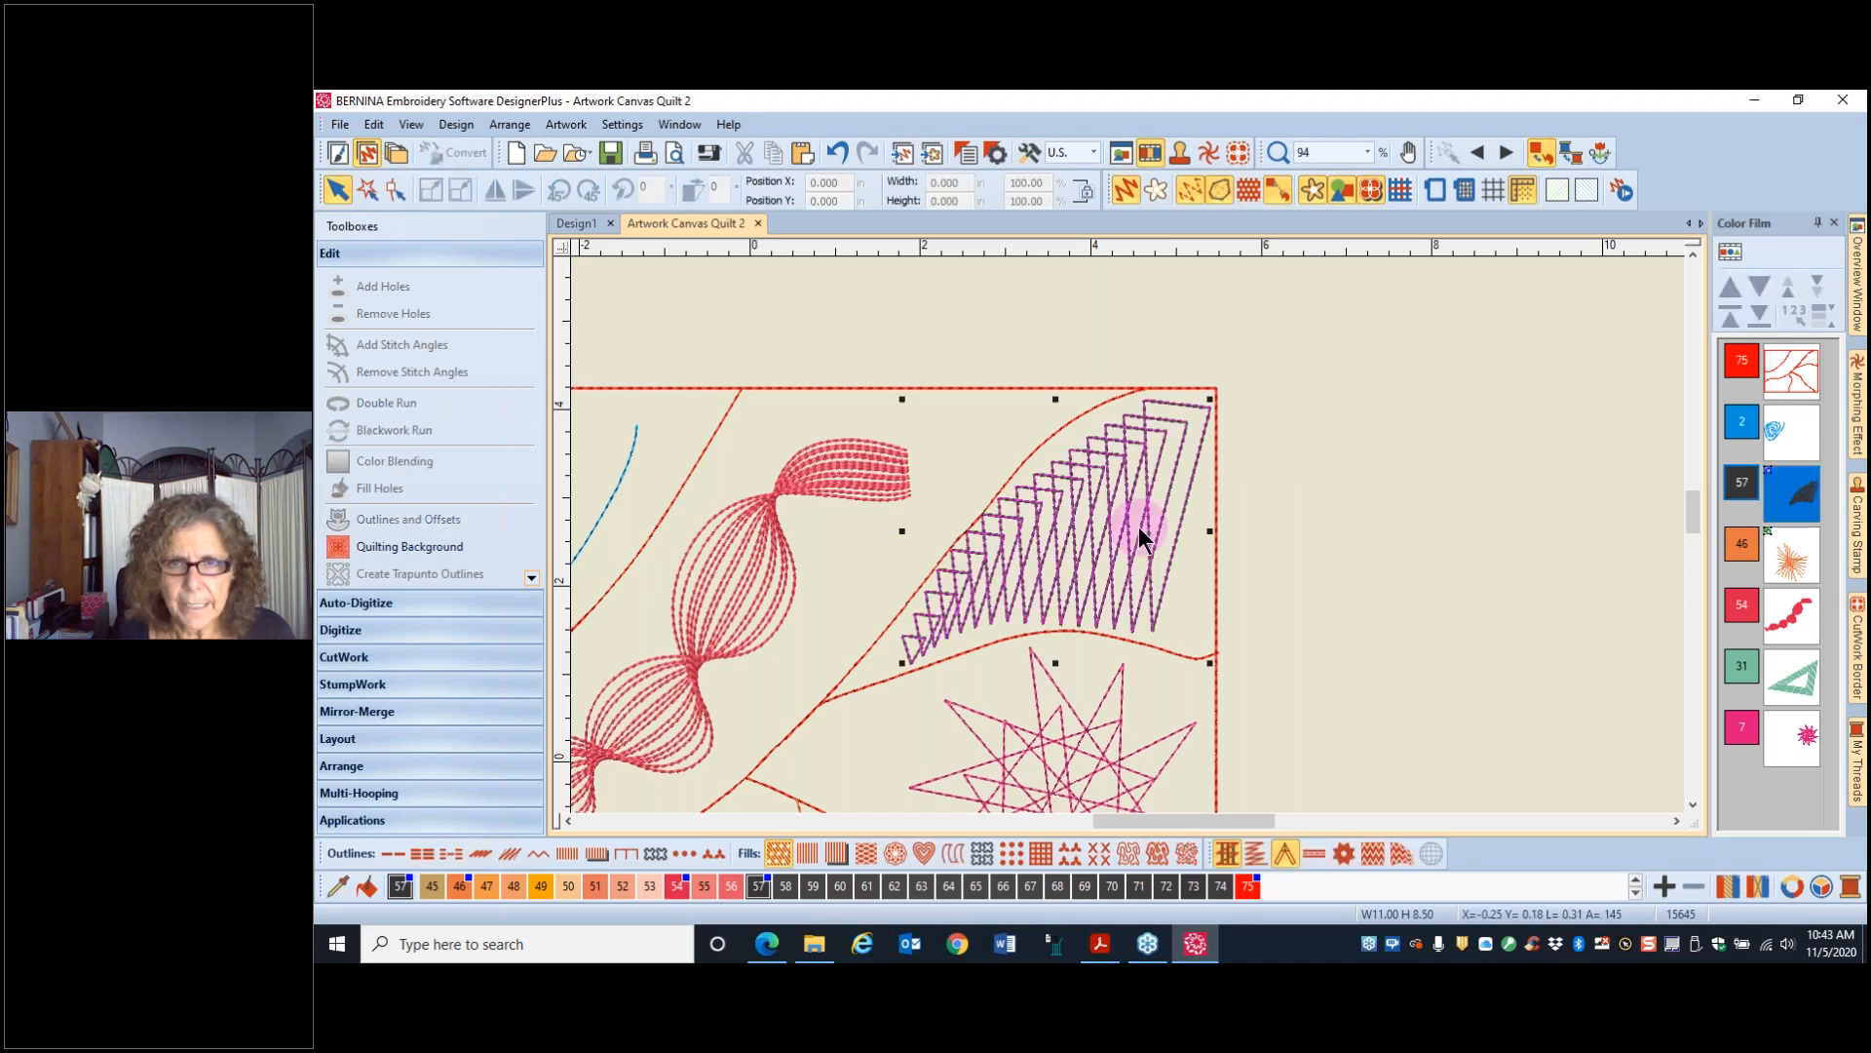
right_click(1089, 514)
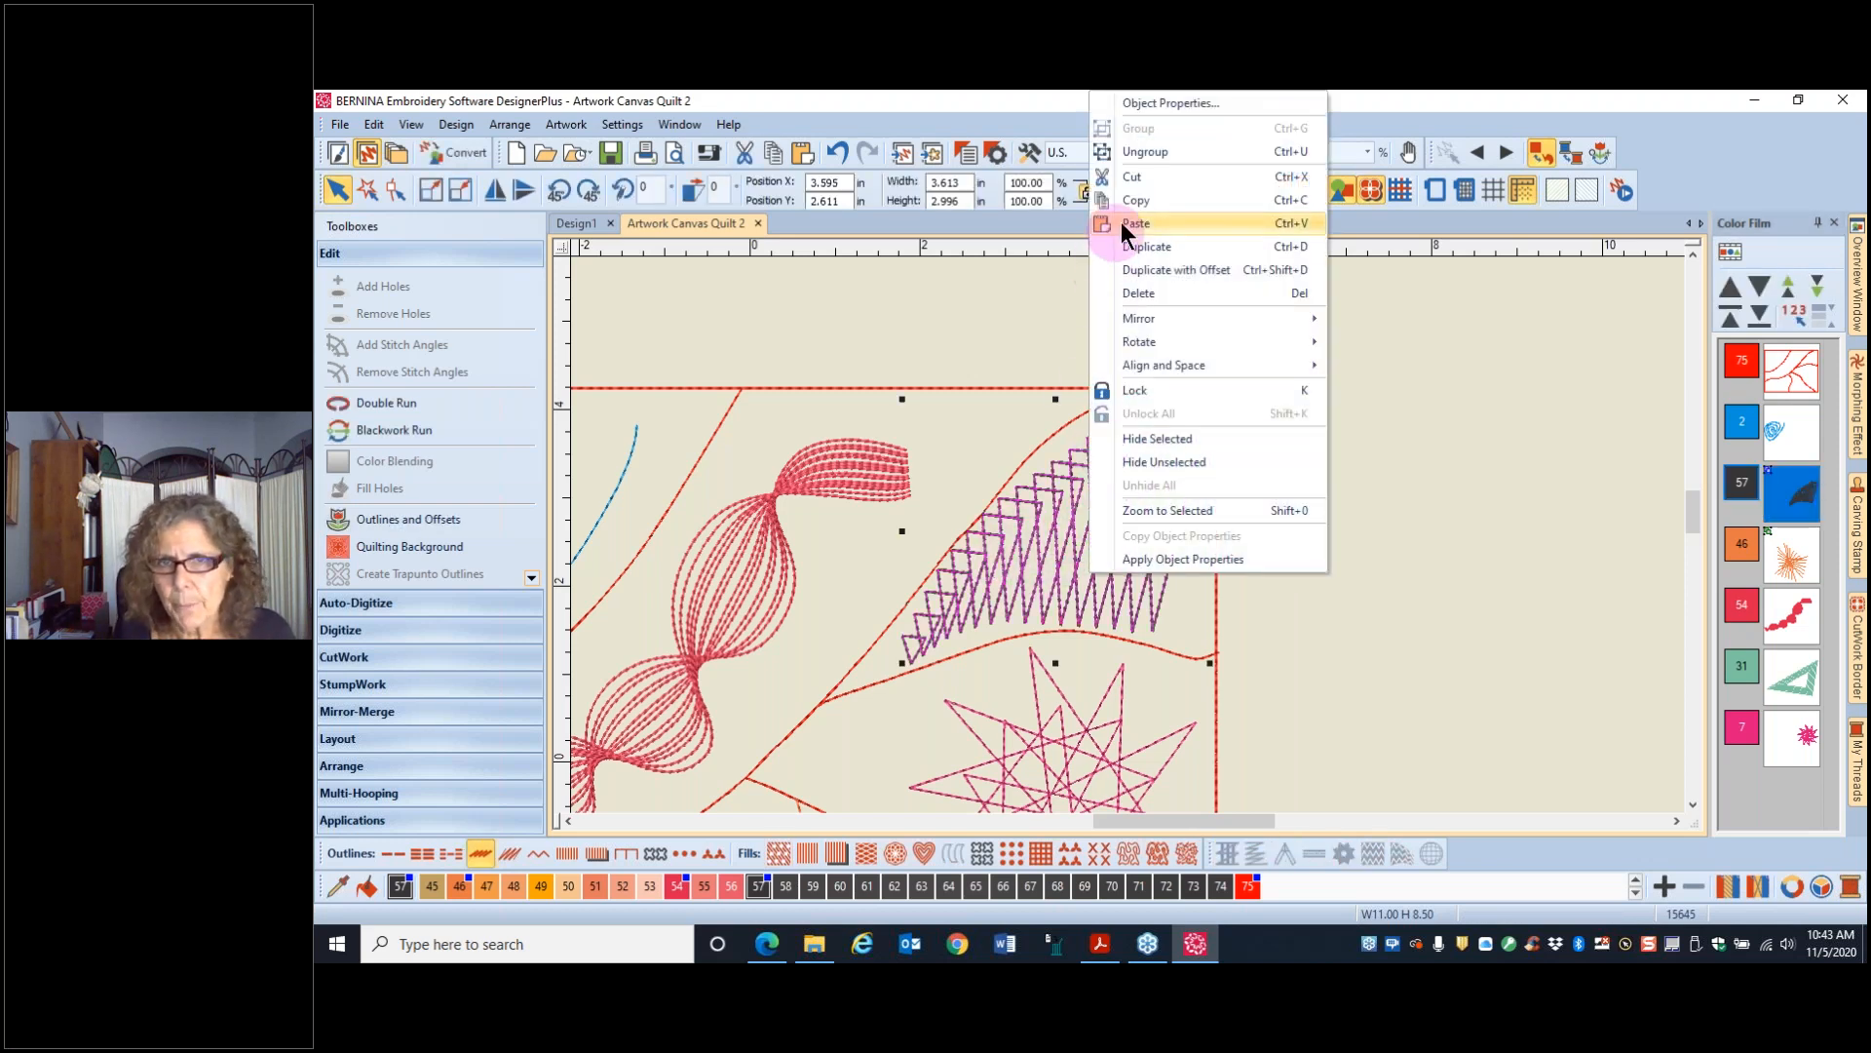
click(1146, 153)
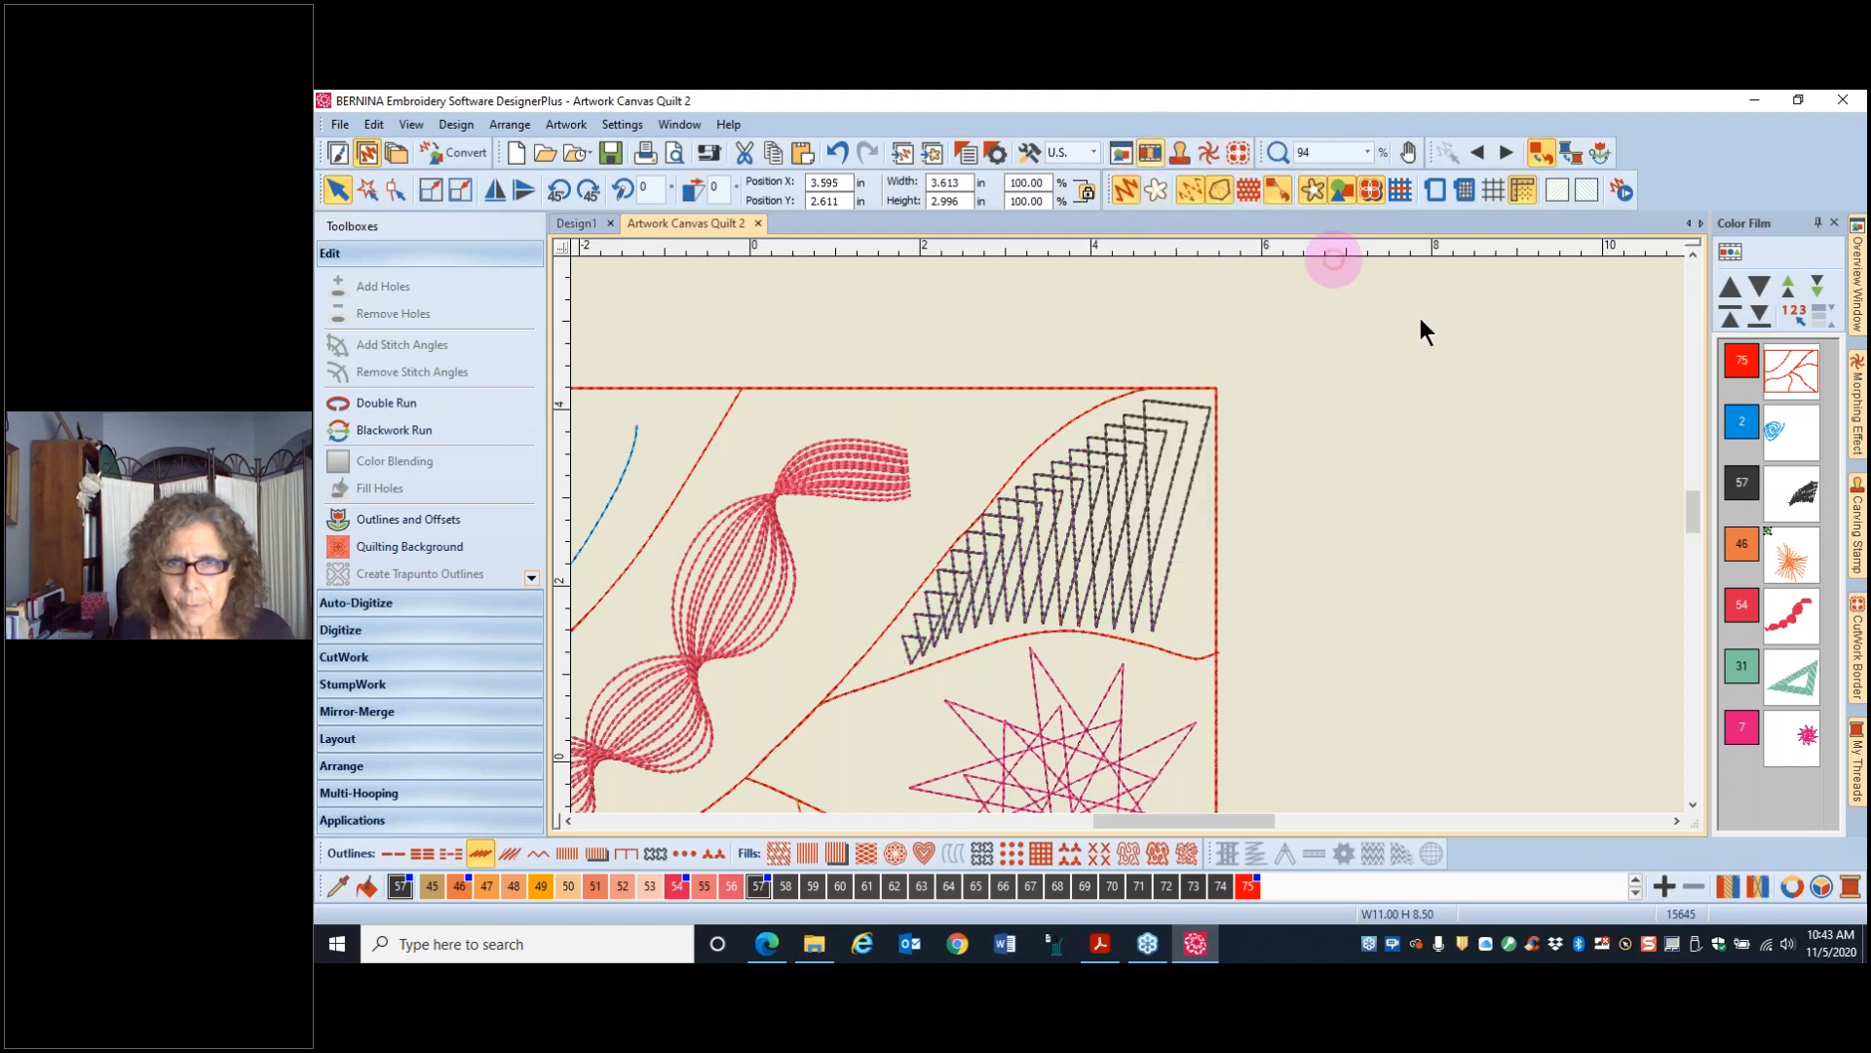
- Delete one tall triangle near the wide end of the black motif and another near its middle to reduce crowding
click(1154, 477)
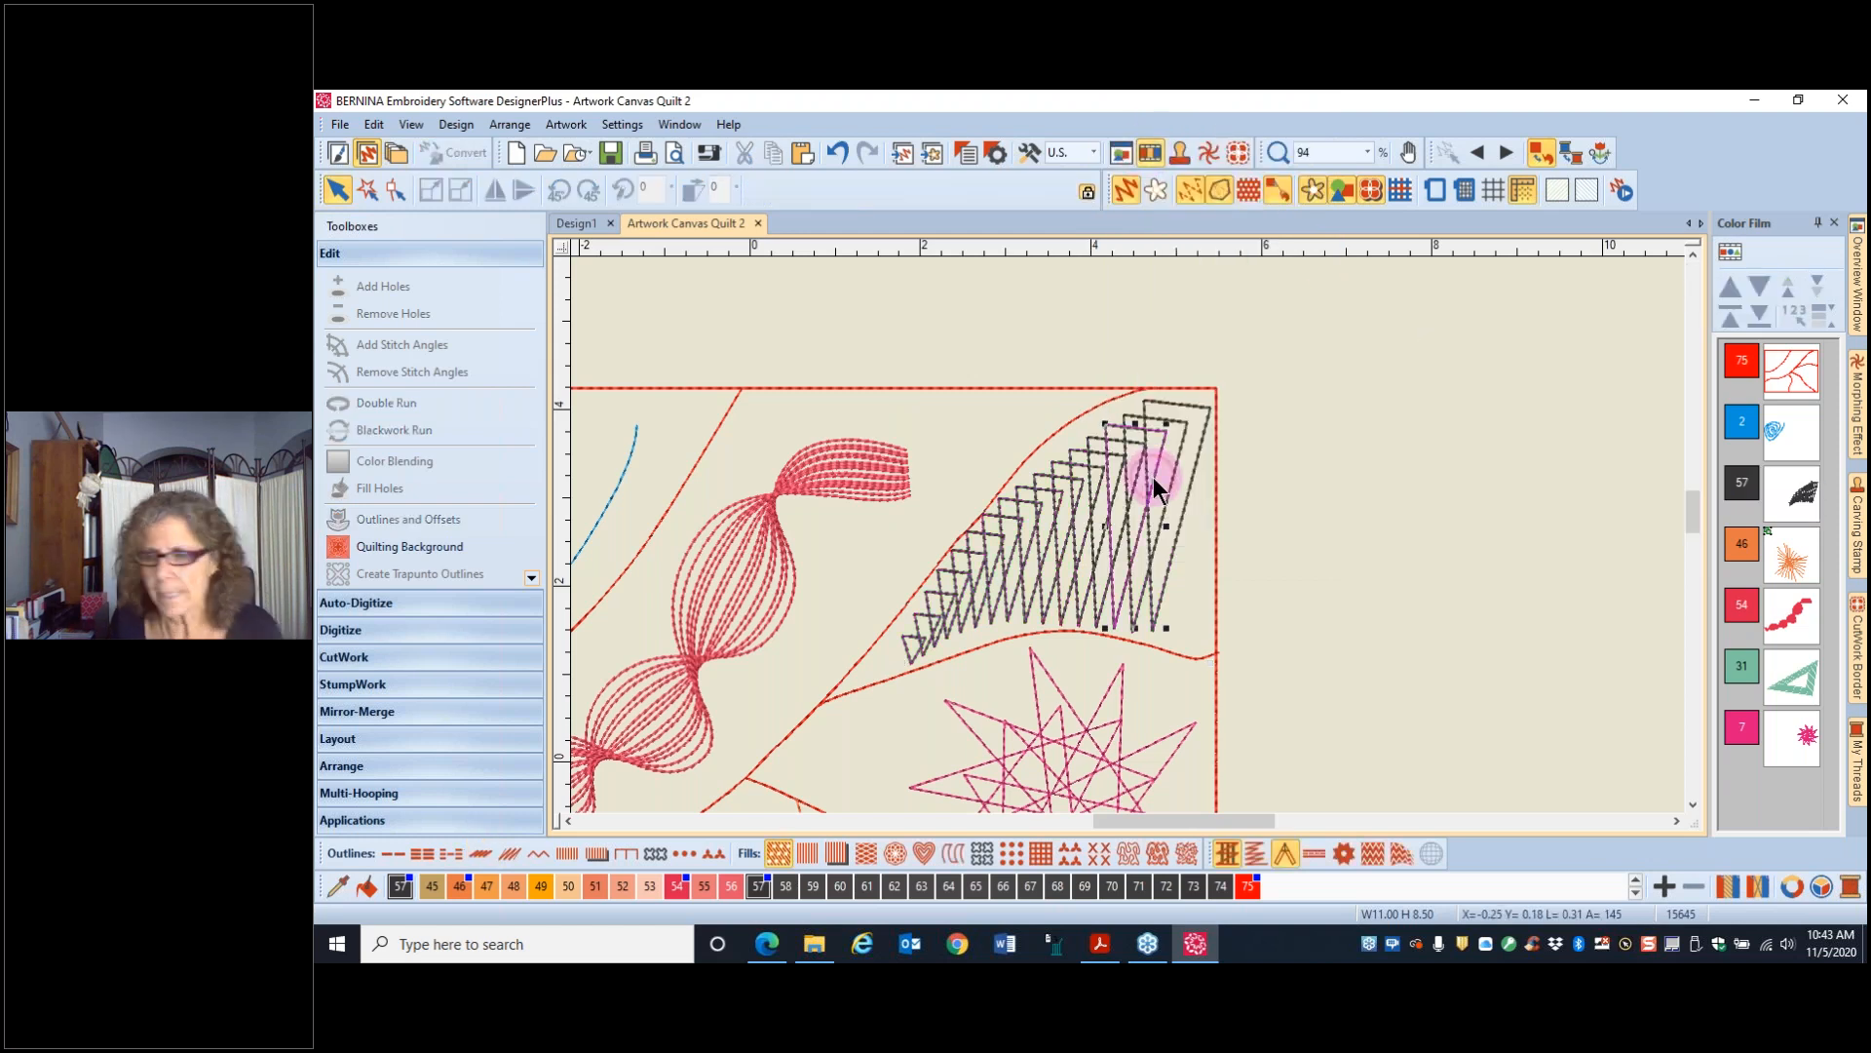
key(Delete)
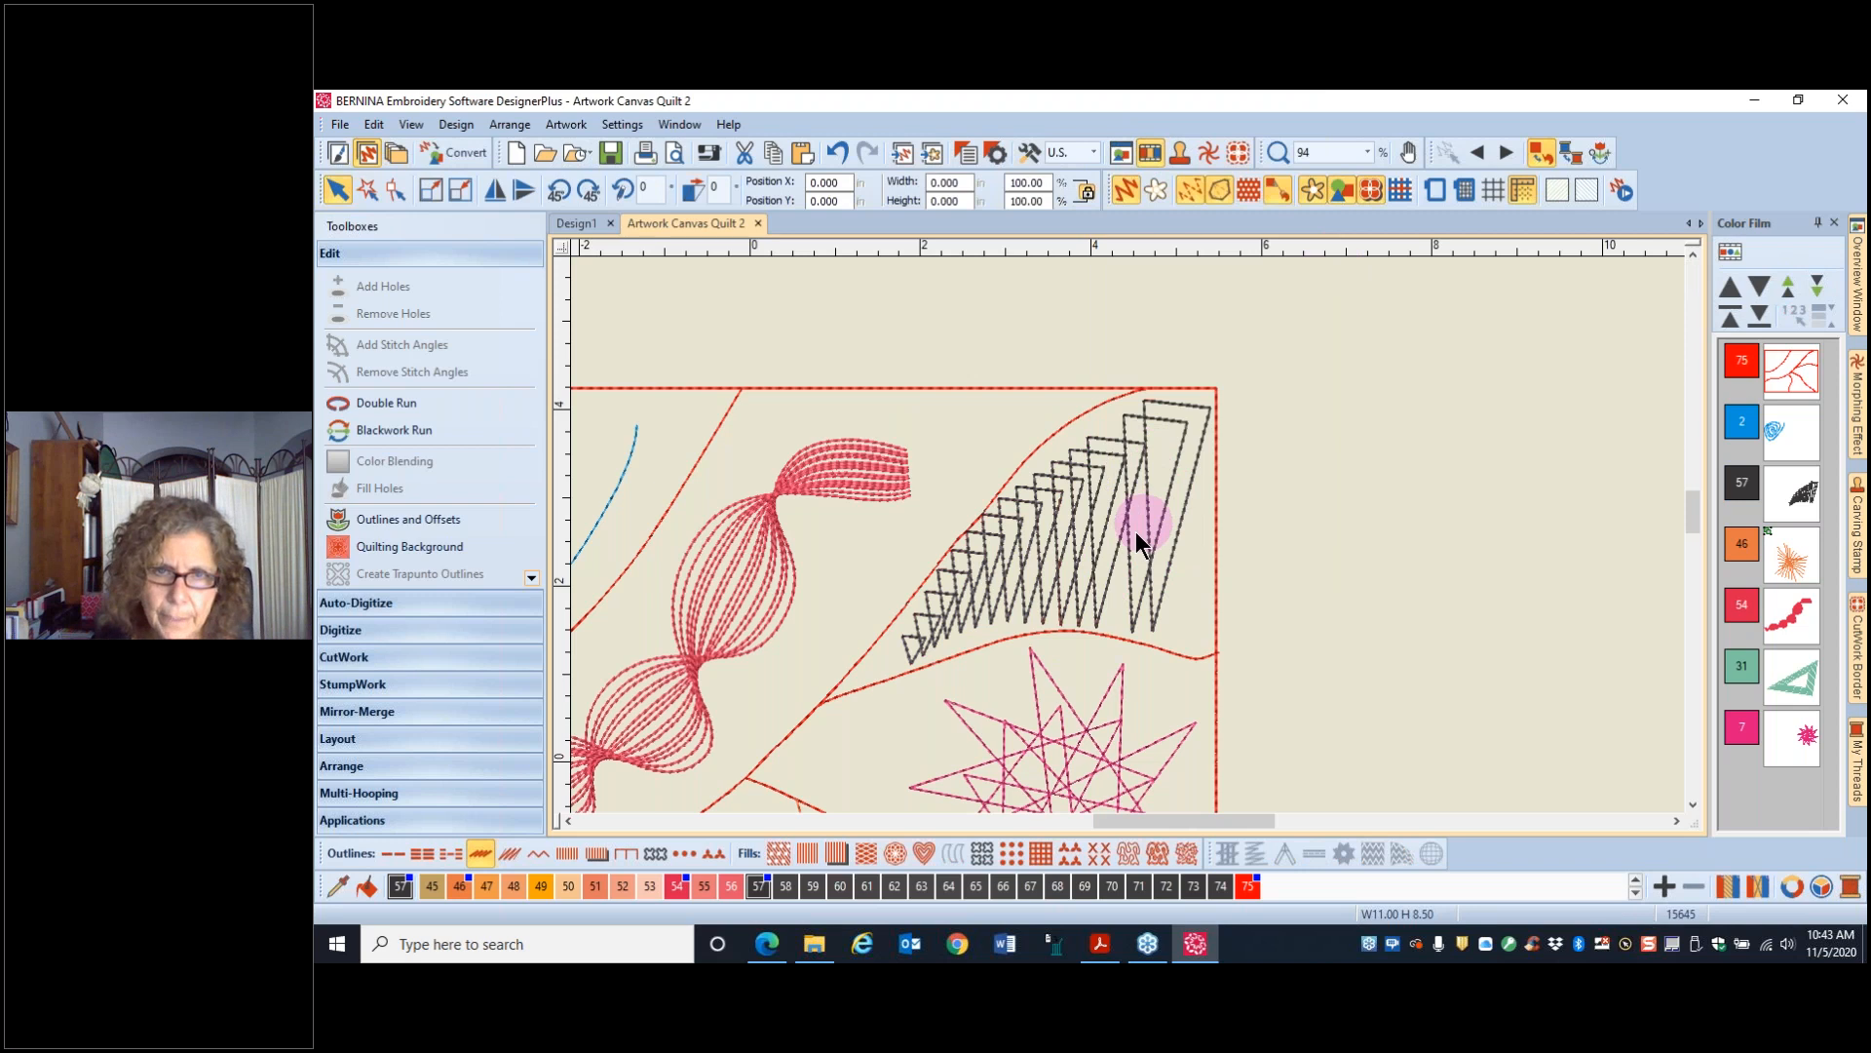
click(1047, 546)
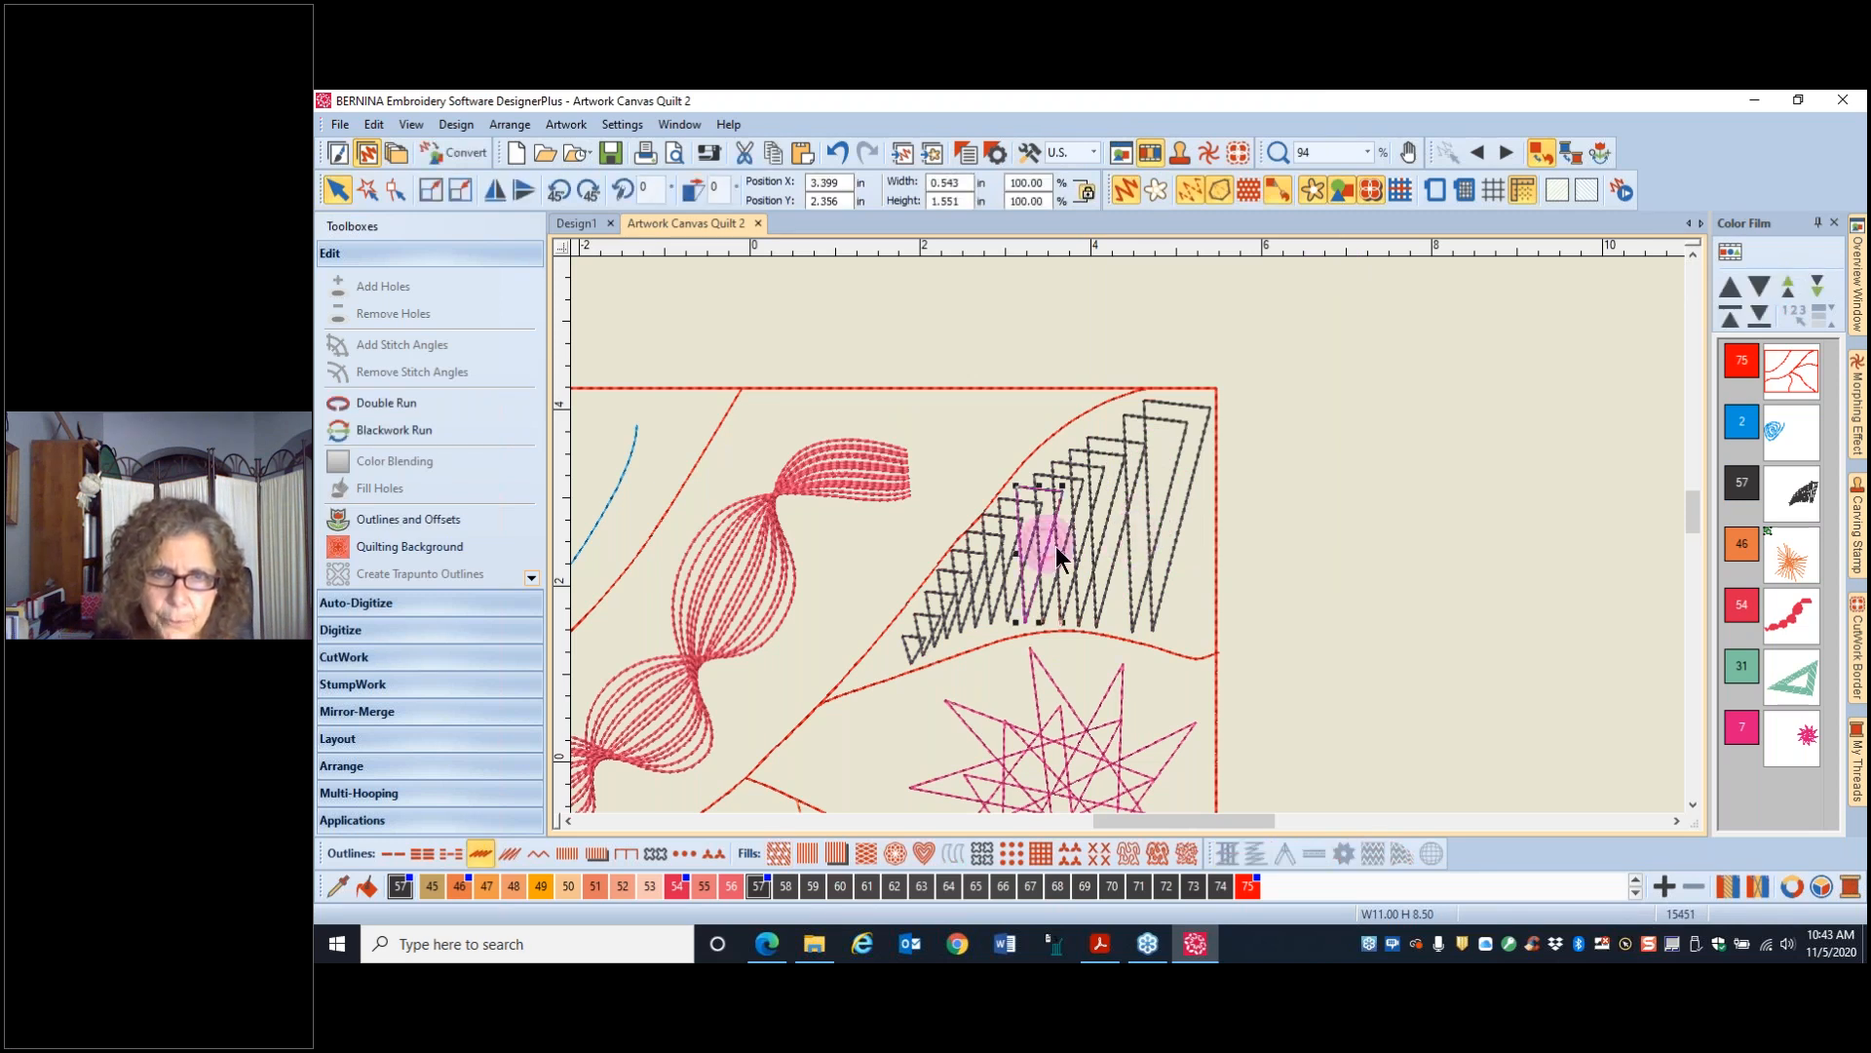
key(Delete)
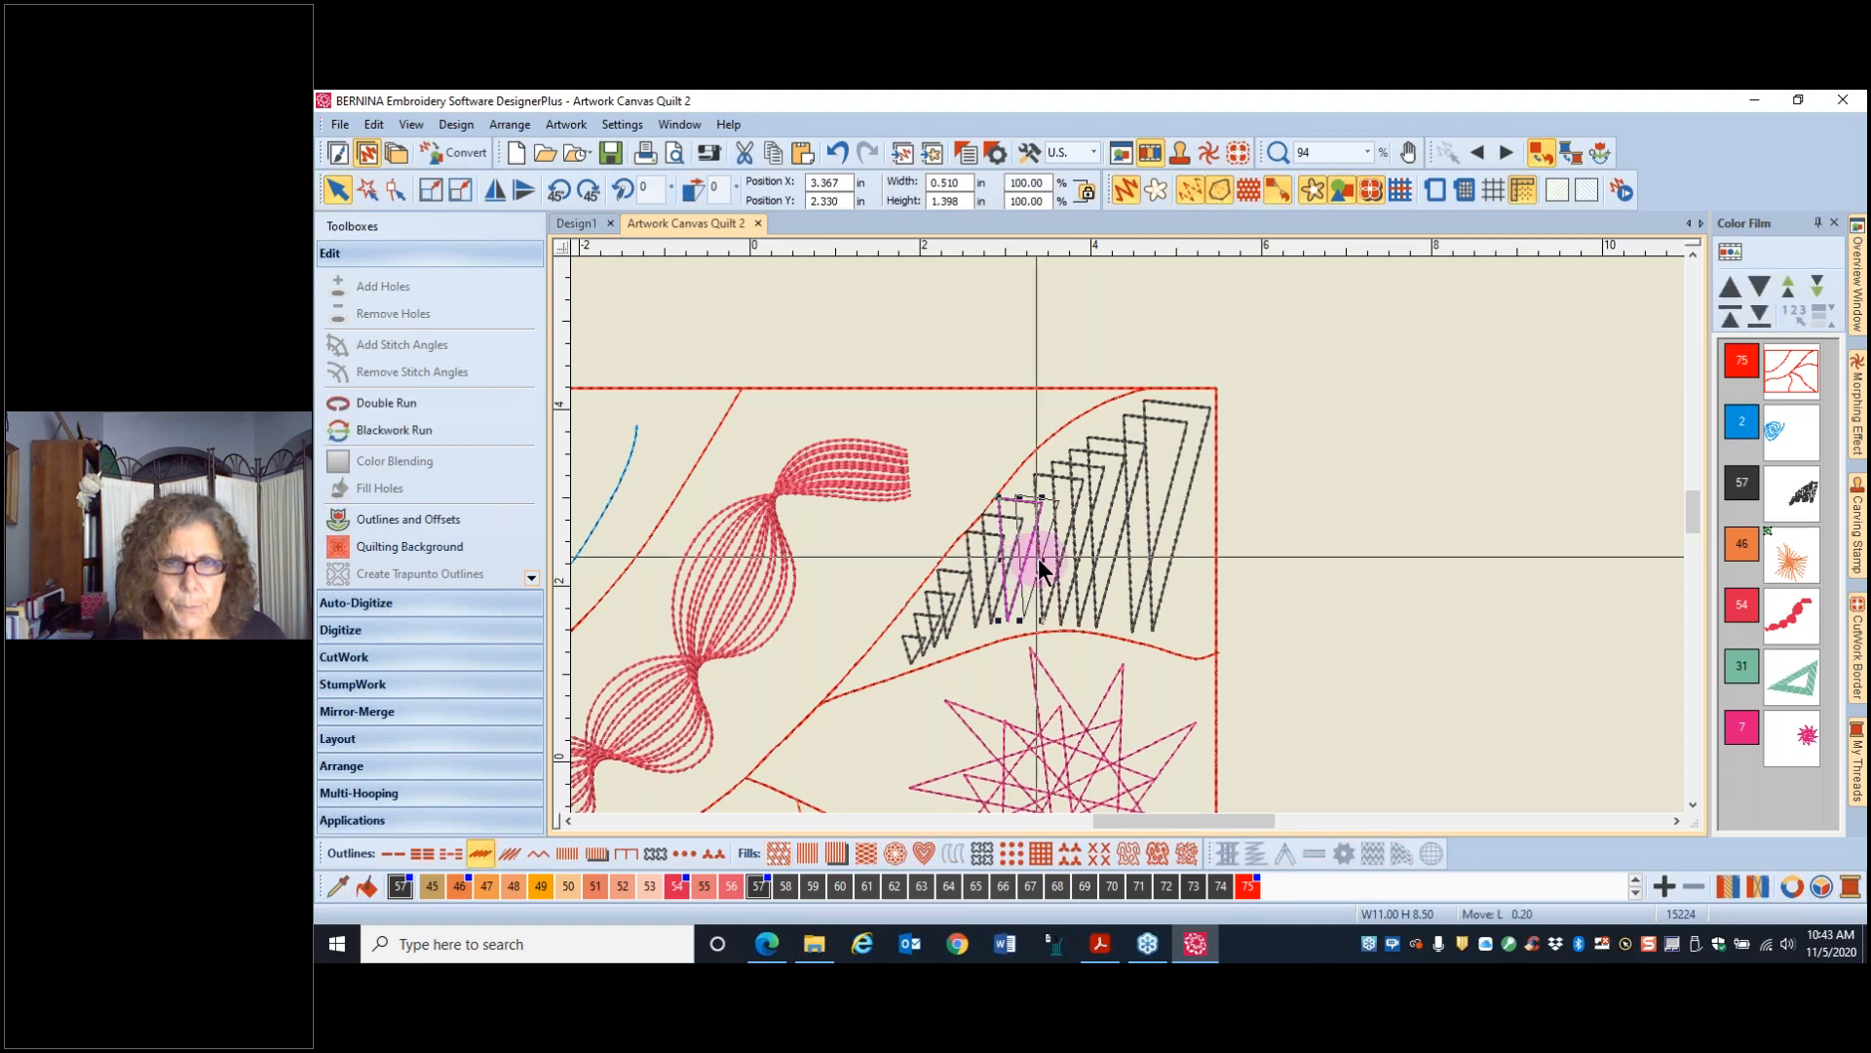
- Reposition the small triangles at the narrow end of the black motif to space them more evenly
click(968, 585)
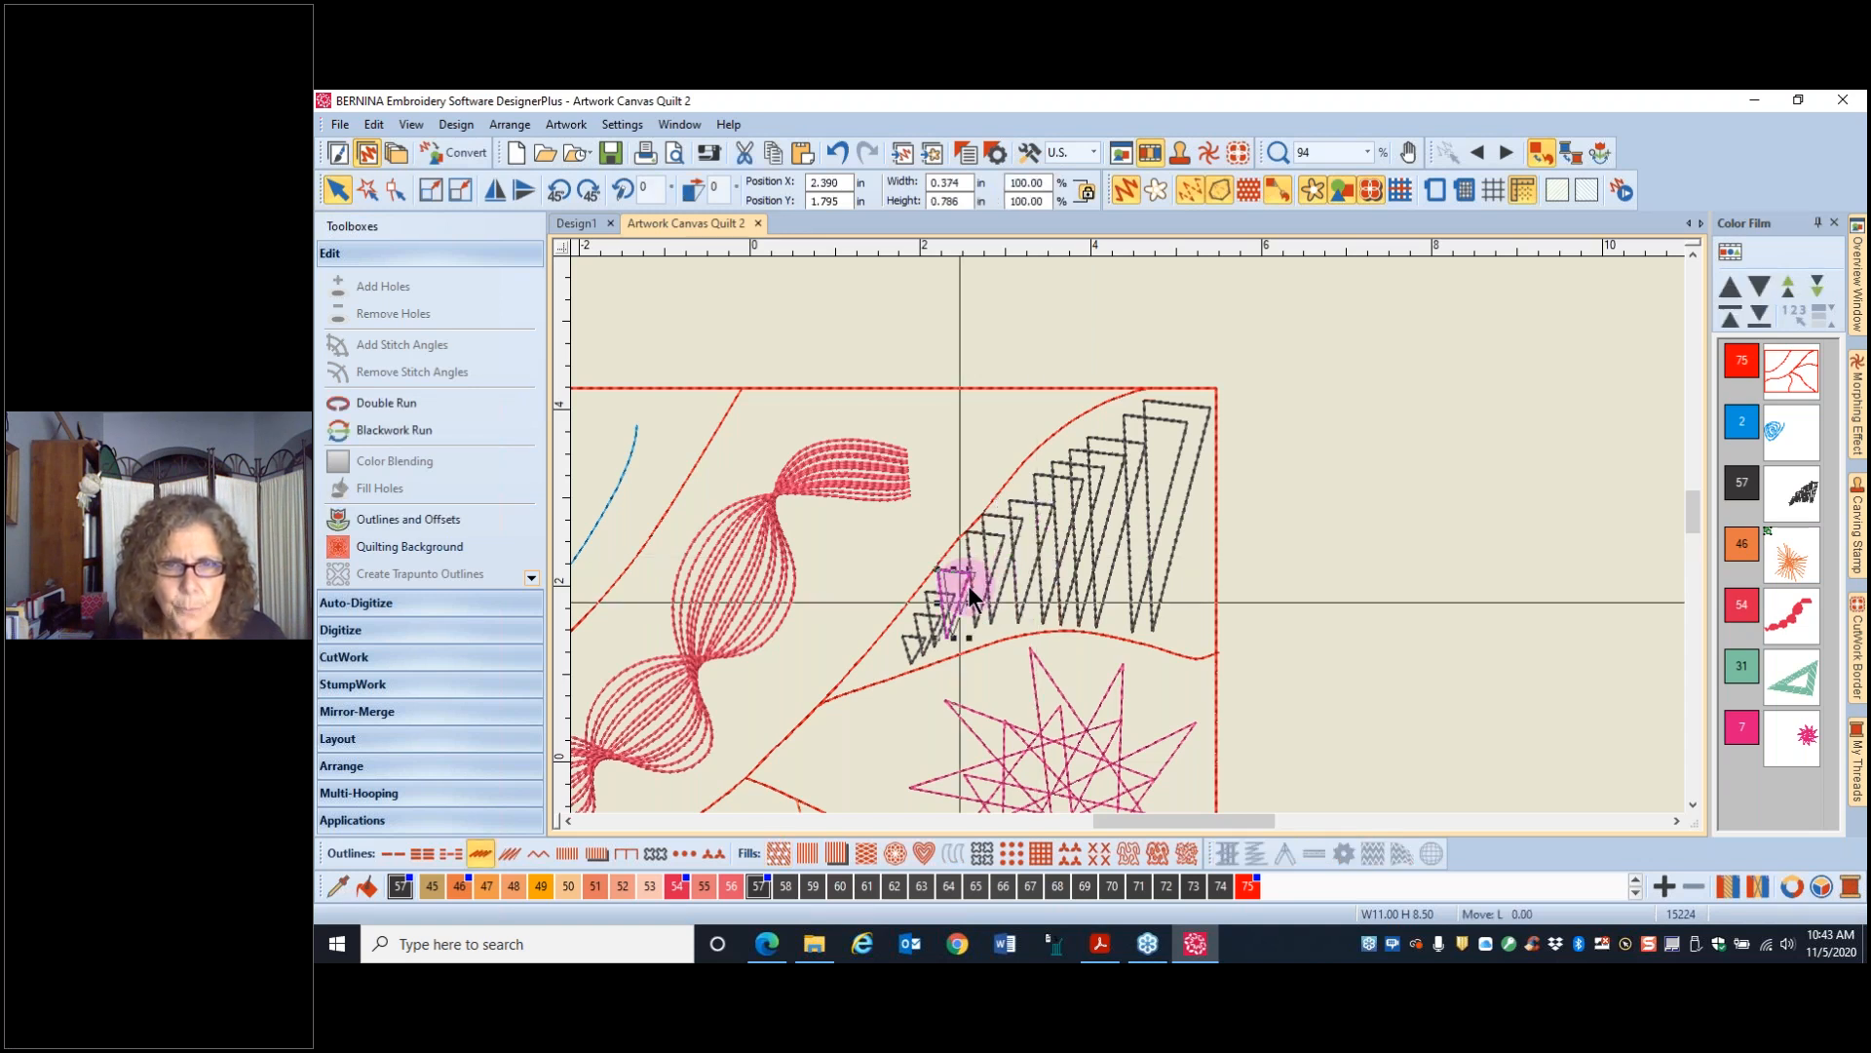
click(945, 611)
drag(951, 608, 957, 600)
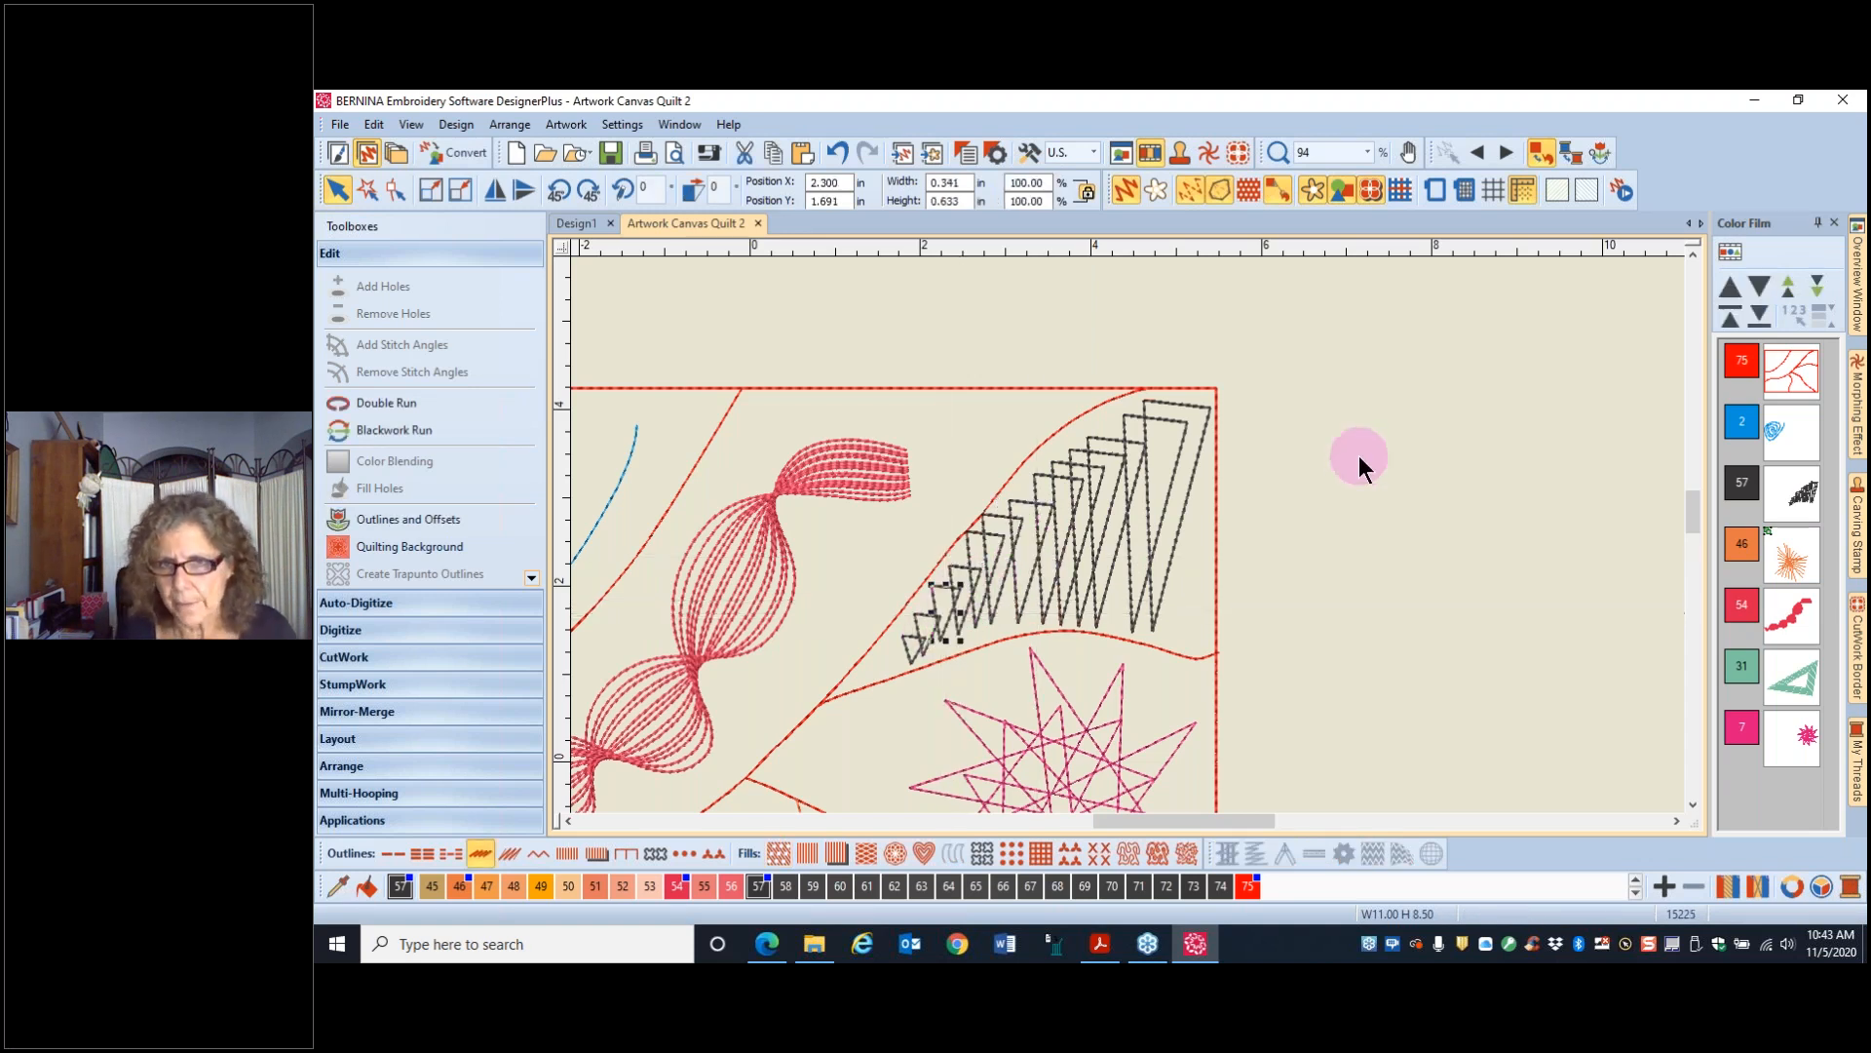
click(926, 612)
drag(929, 616, 915, 636)
click(1310, 497)
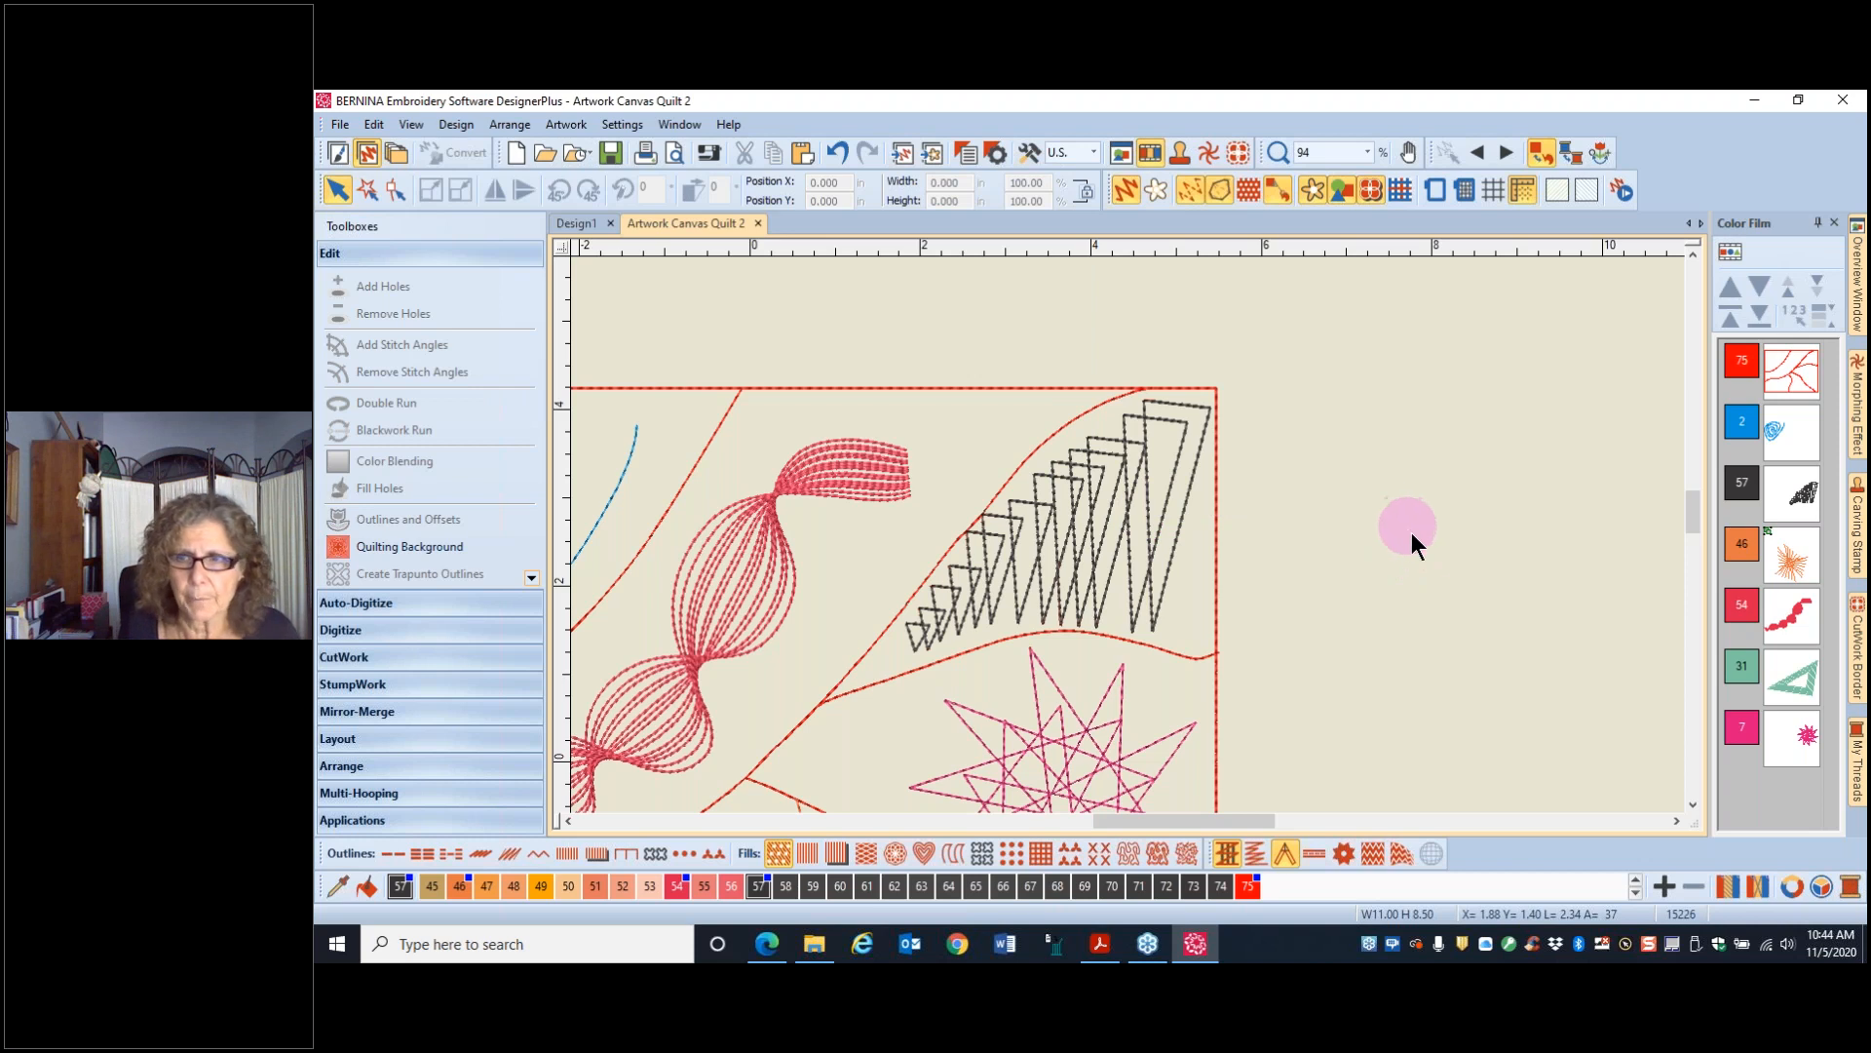
- Apply Blackwork Run to the black triangle motif, accepting the default entry and exit points
click(1797, 499)
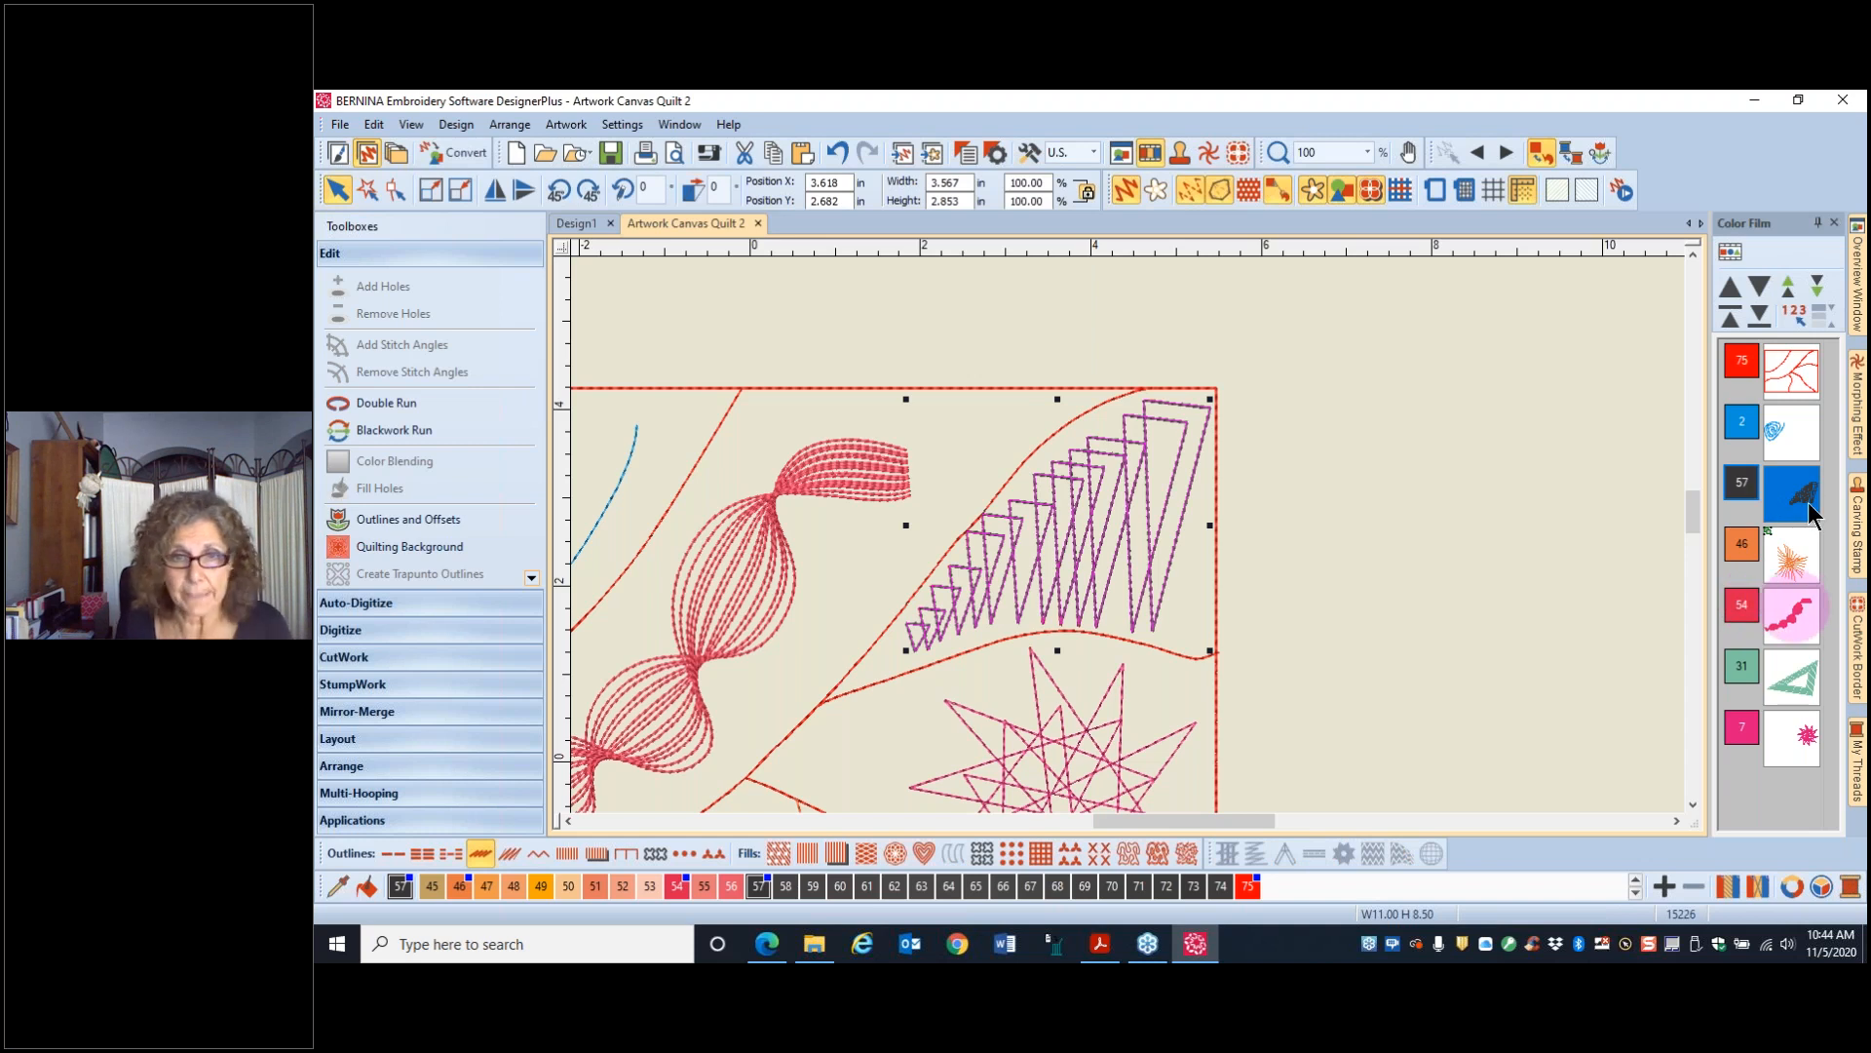
click(383, 435)
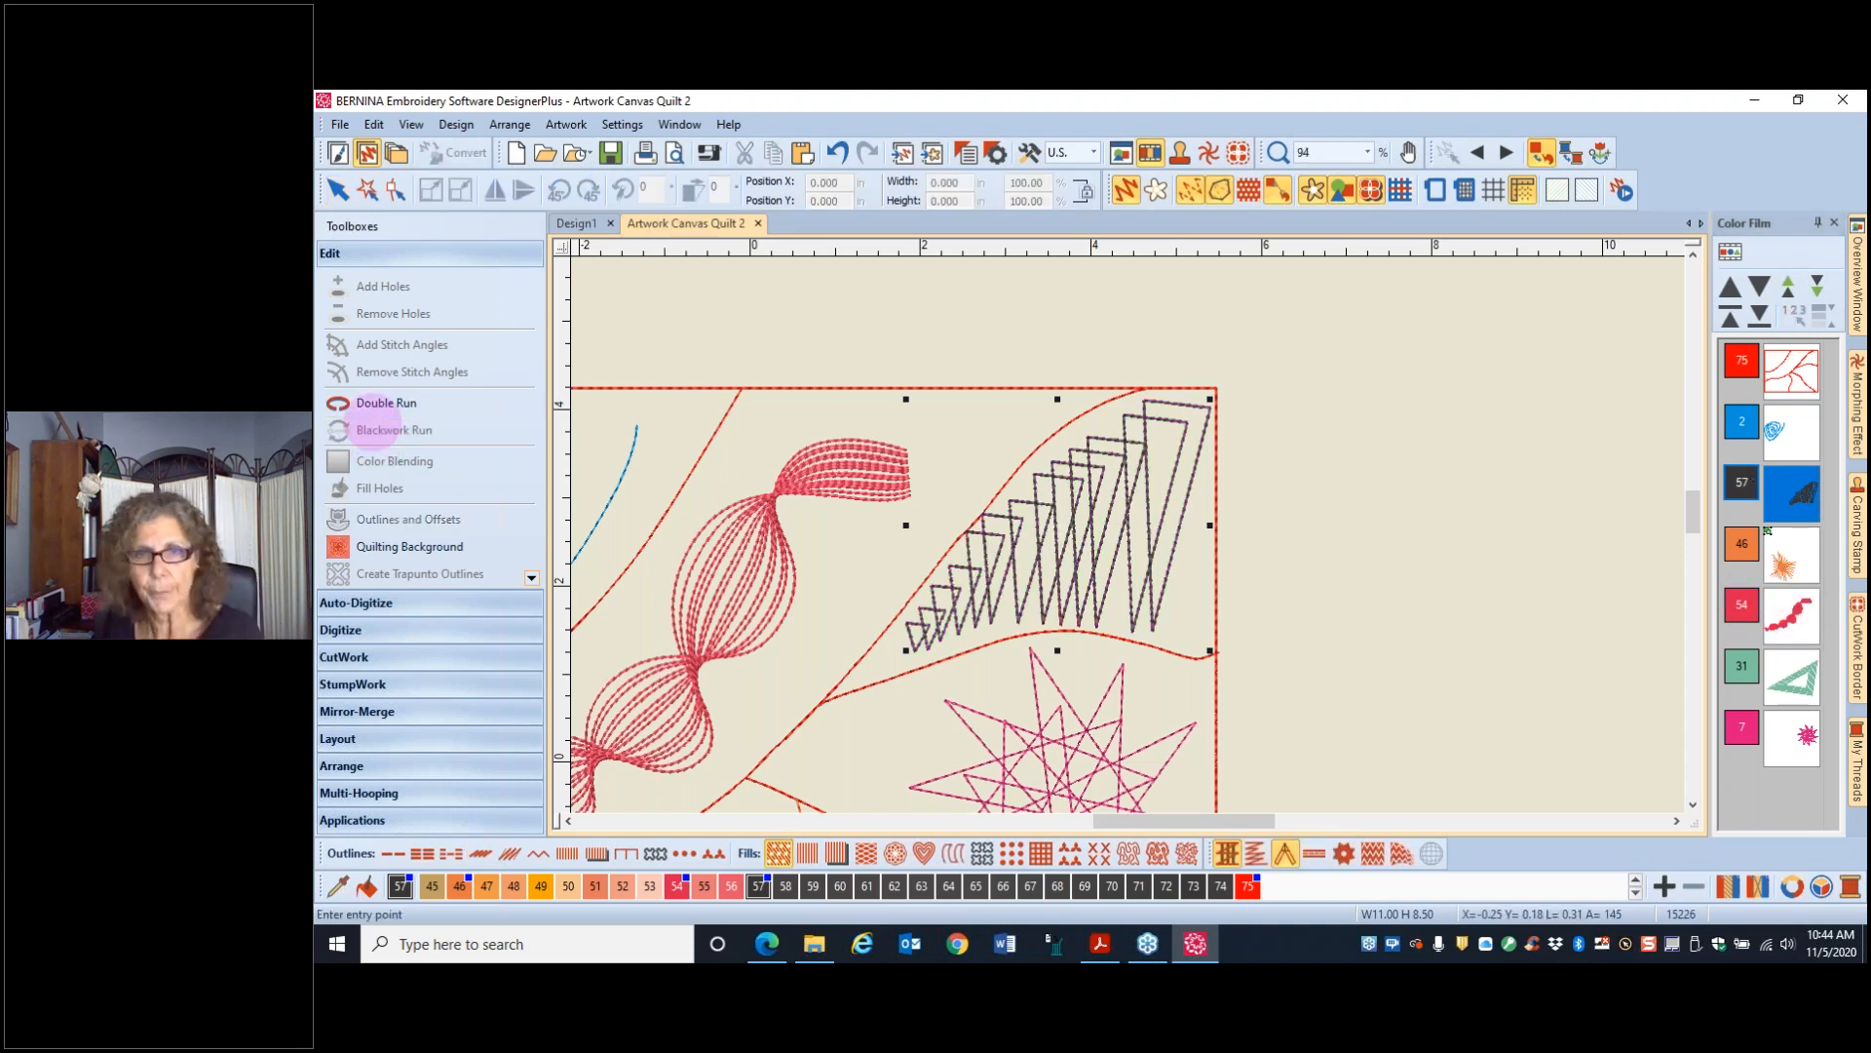
key(Return)
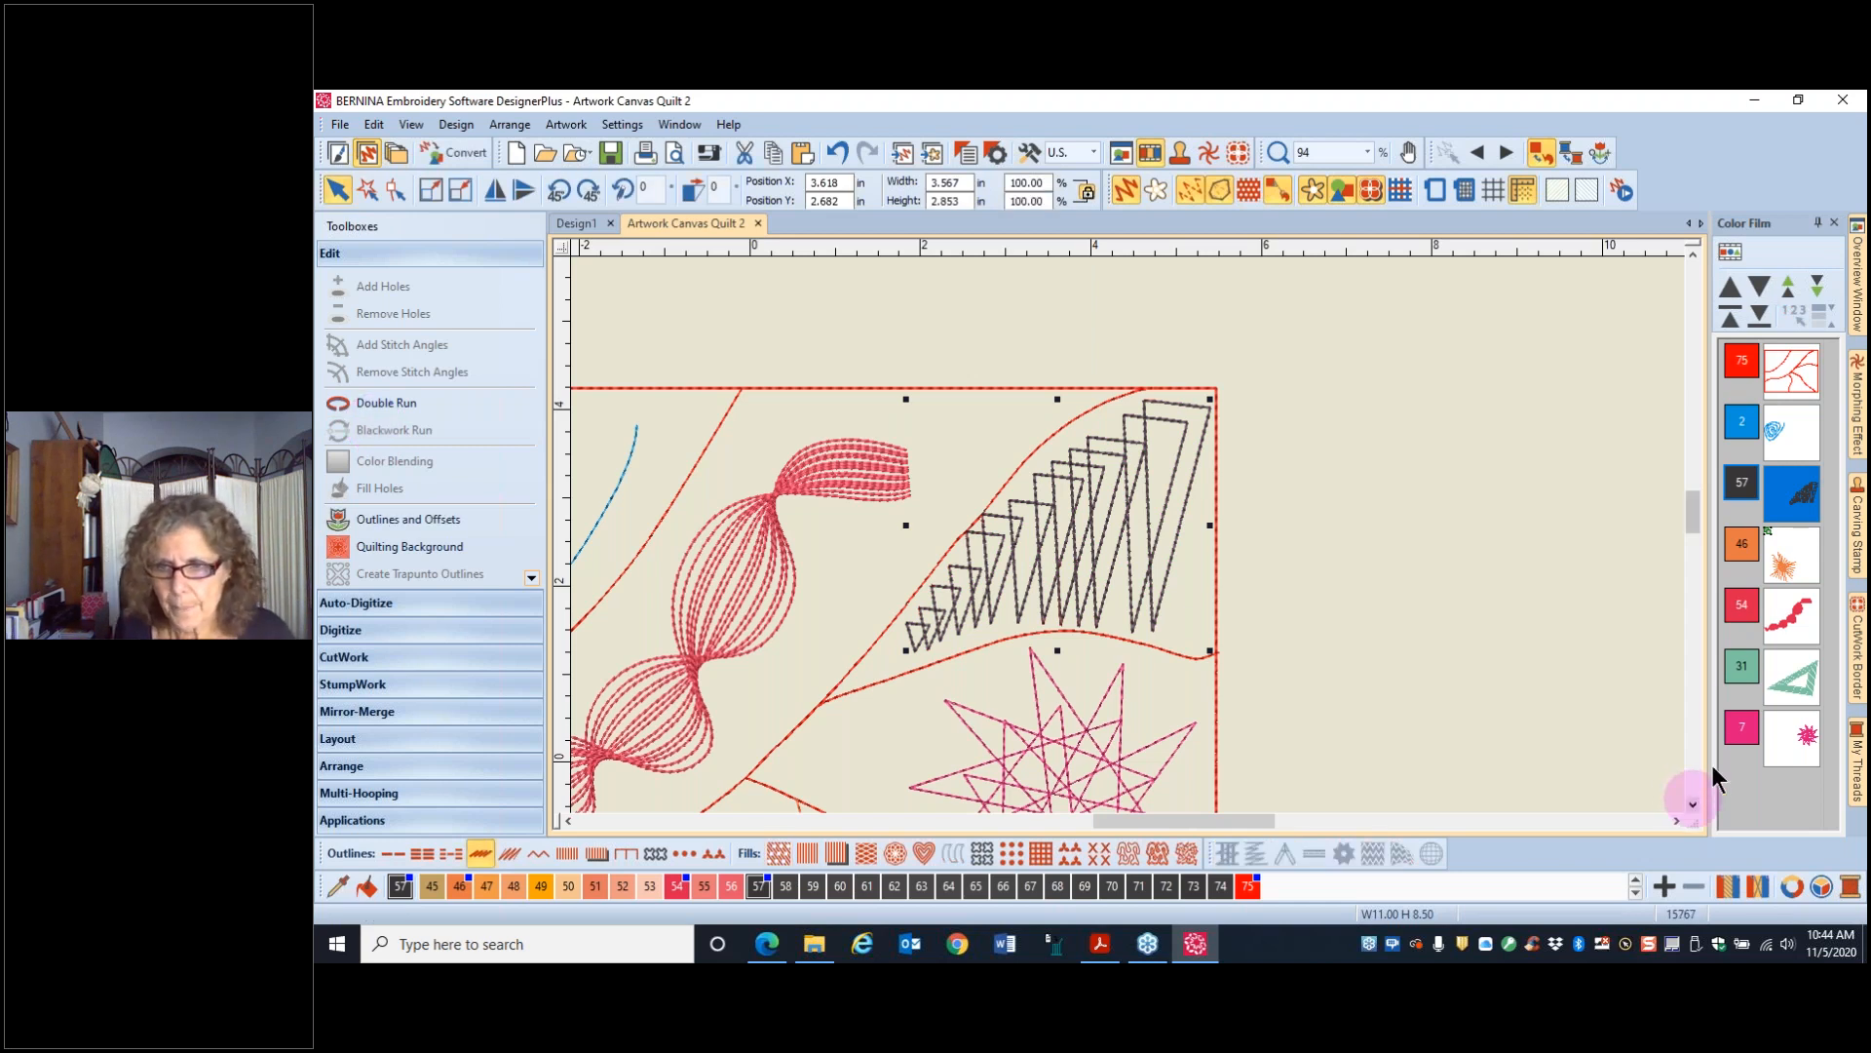
- Ungroup the orange crossed-line motif in the quilt's lower section and clear the selection
click(1780, 566)
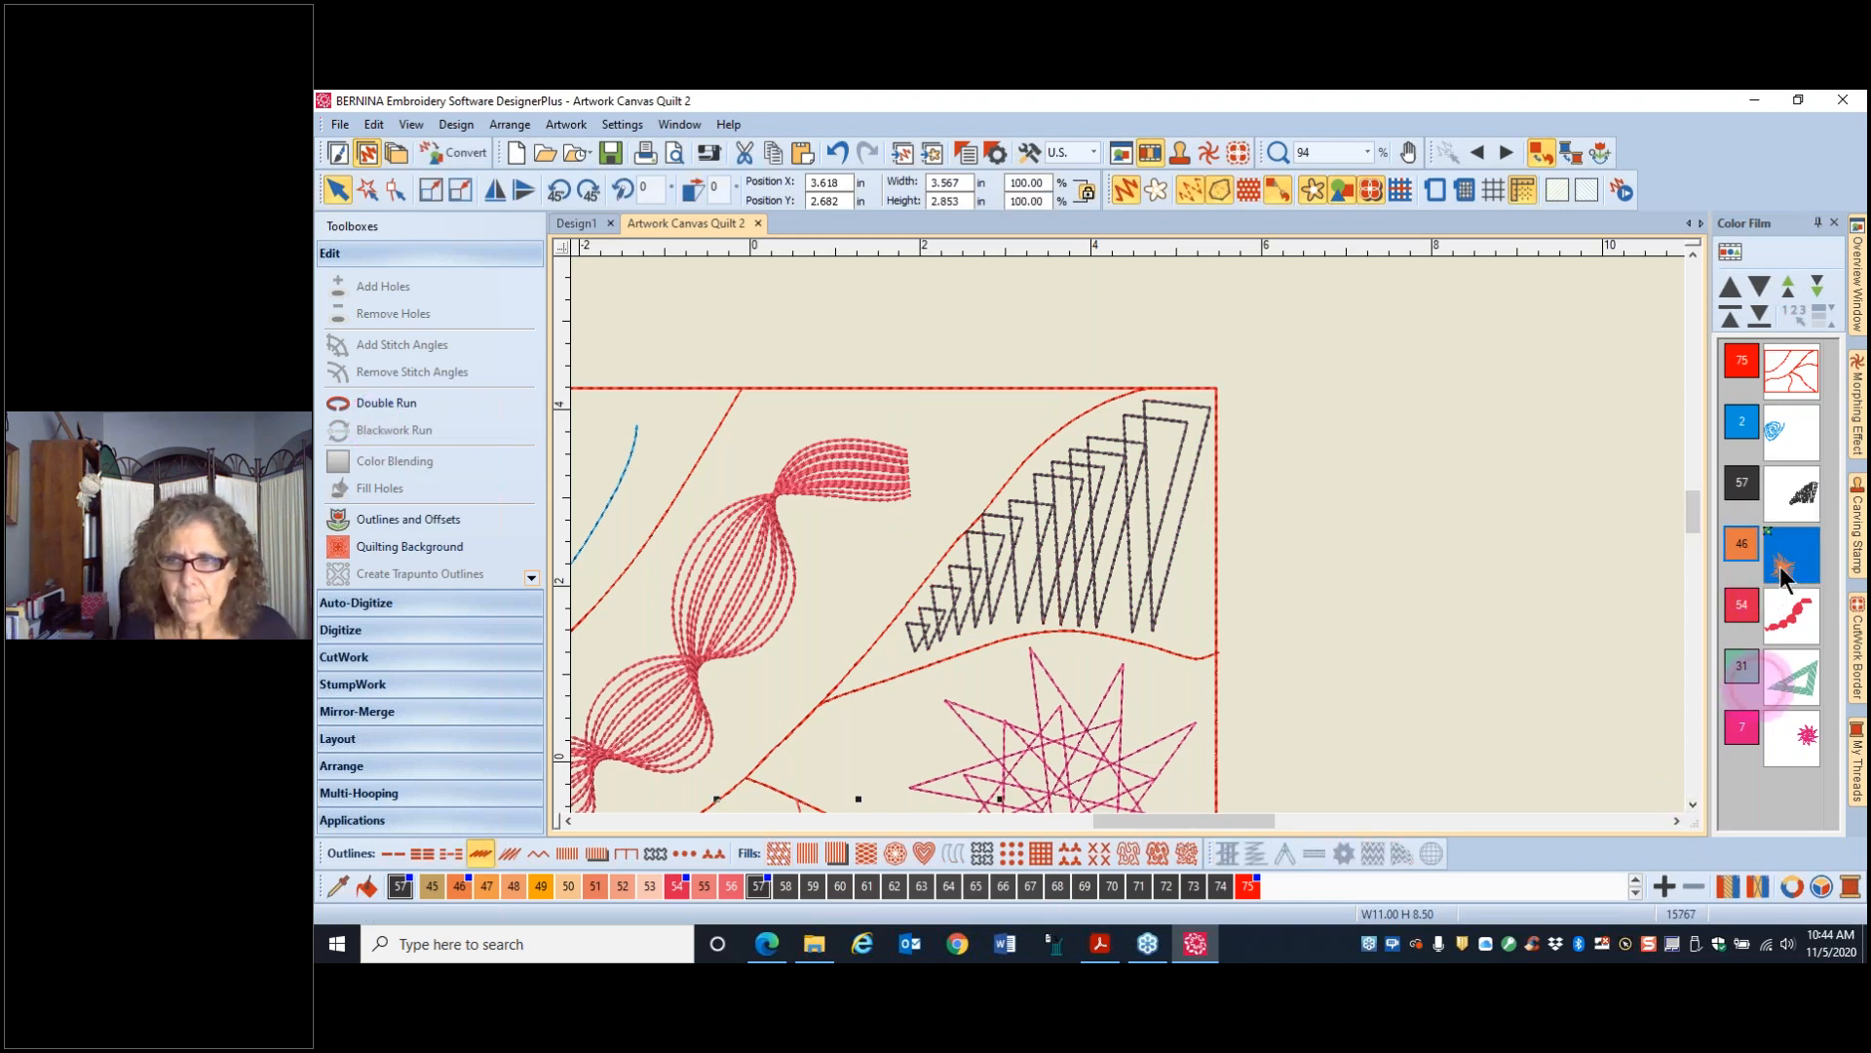
click(1692, 805)
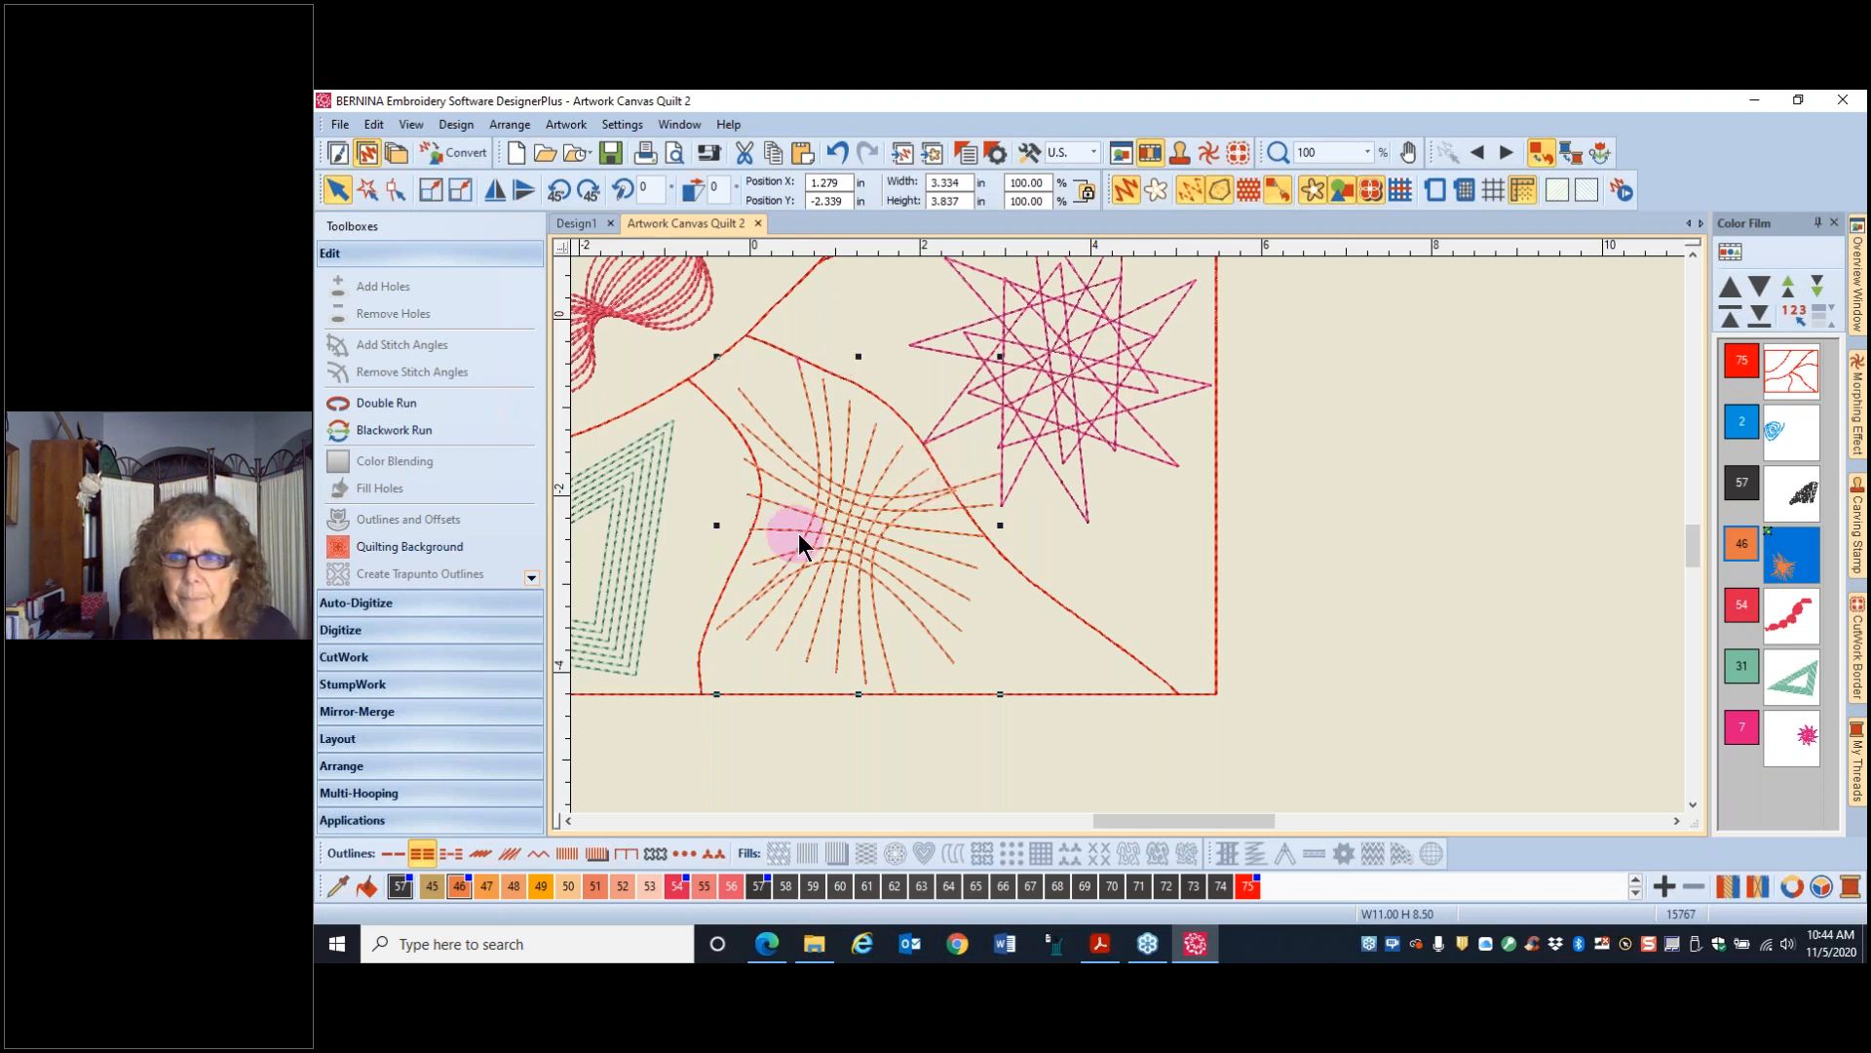
right_click(1791, 557)
click(1687, 235)
click(1378, 476)
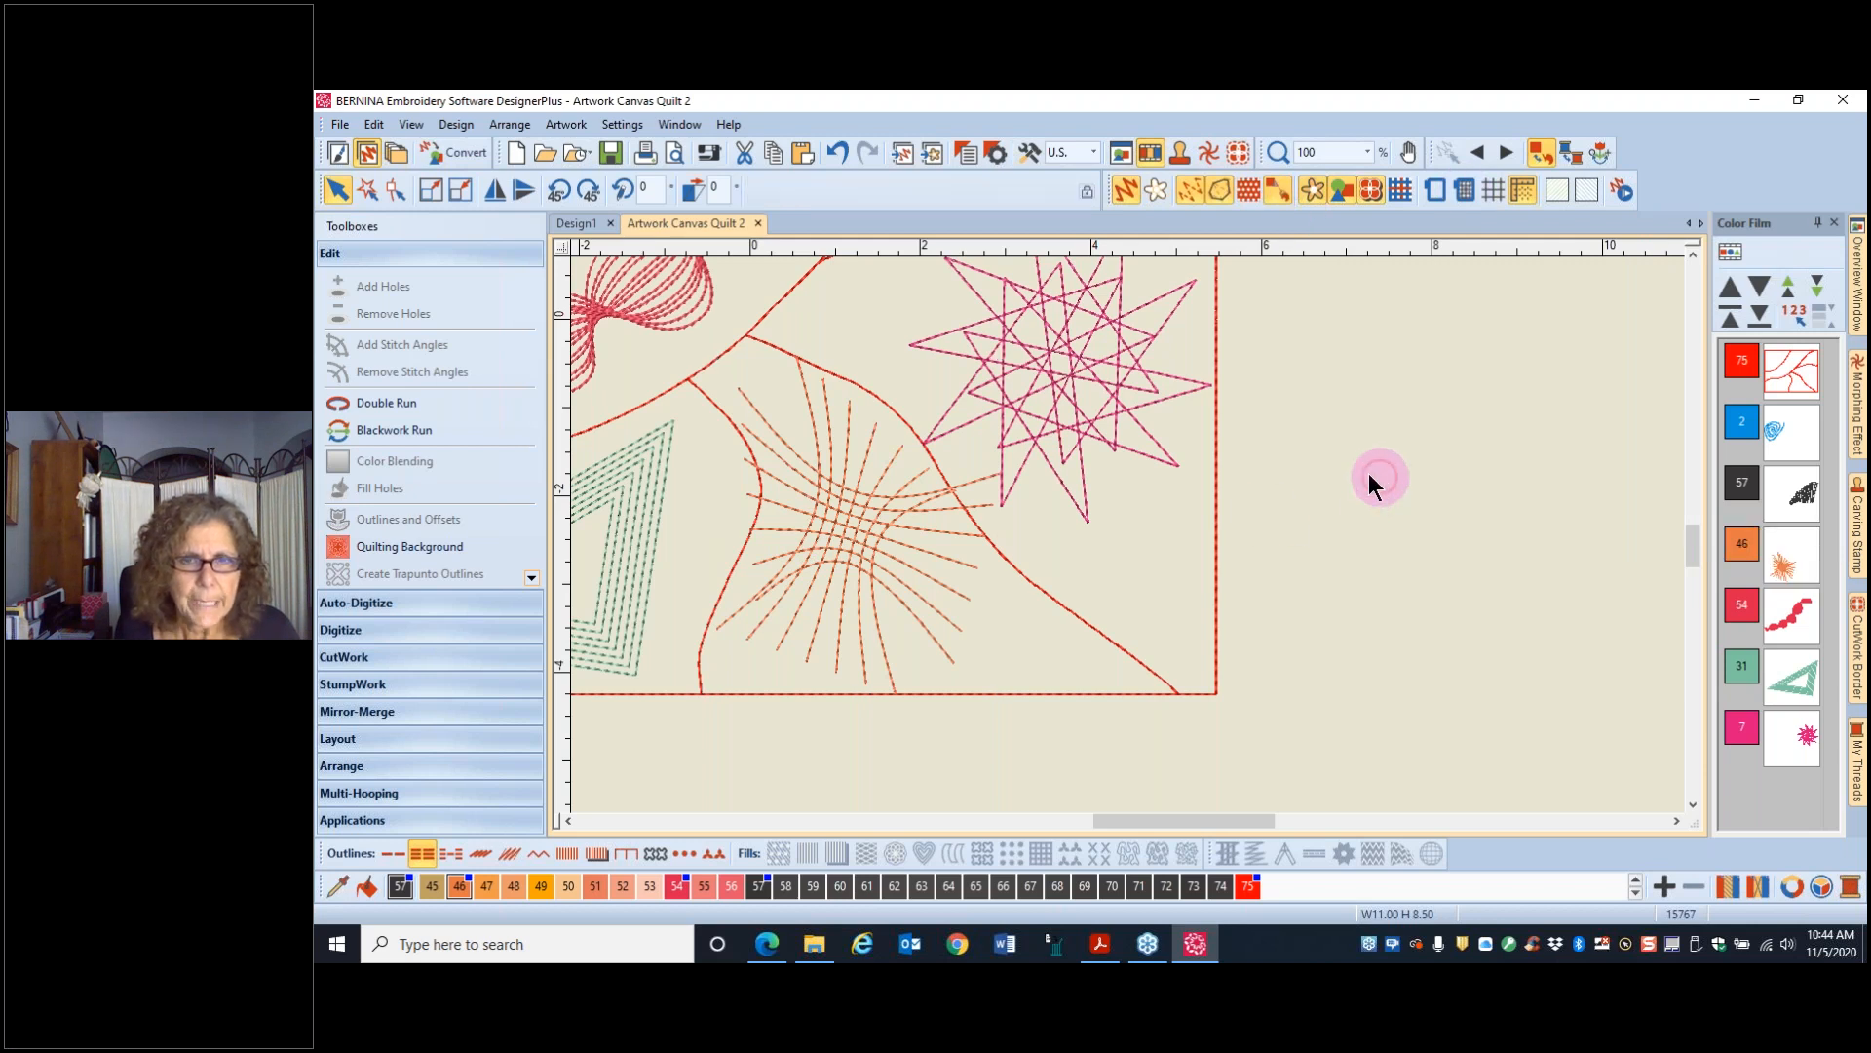
- Reshape the two uppermost crosswise lines of the orange motif, shortening their outer ends to stay inside the curved section border
click(973, 482)
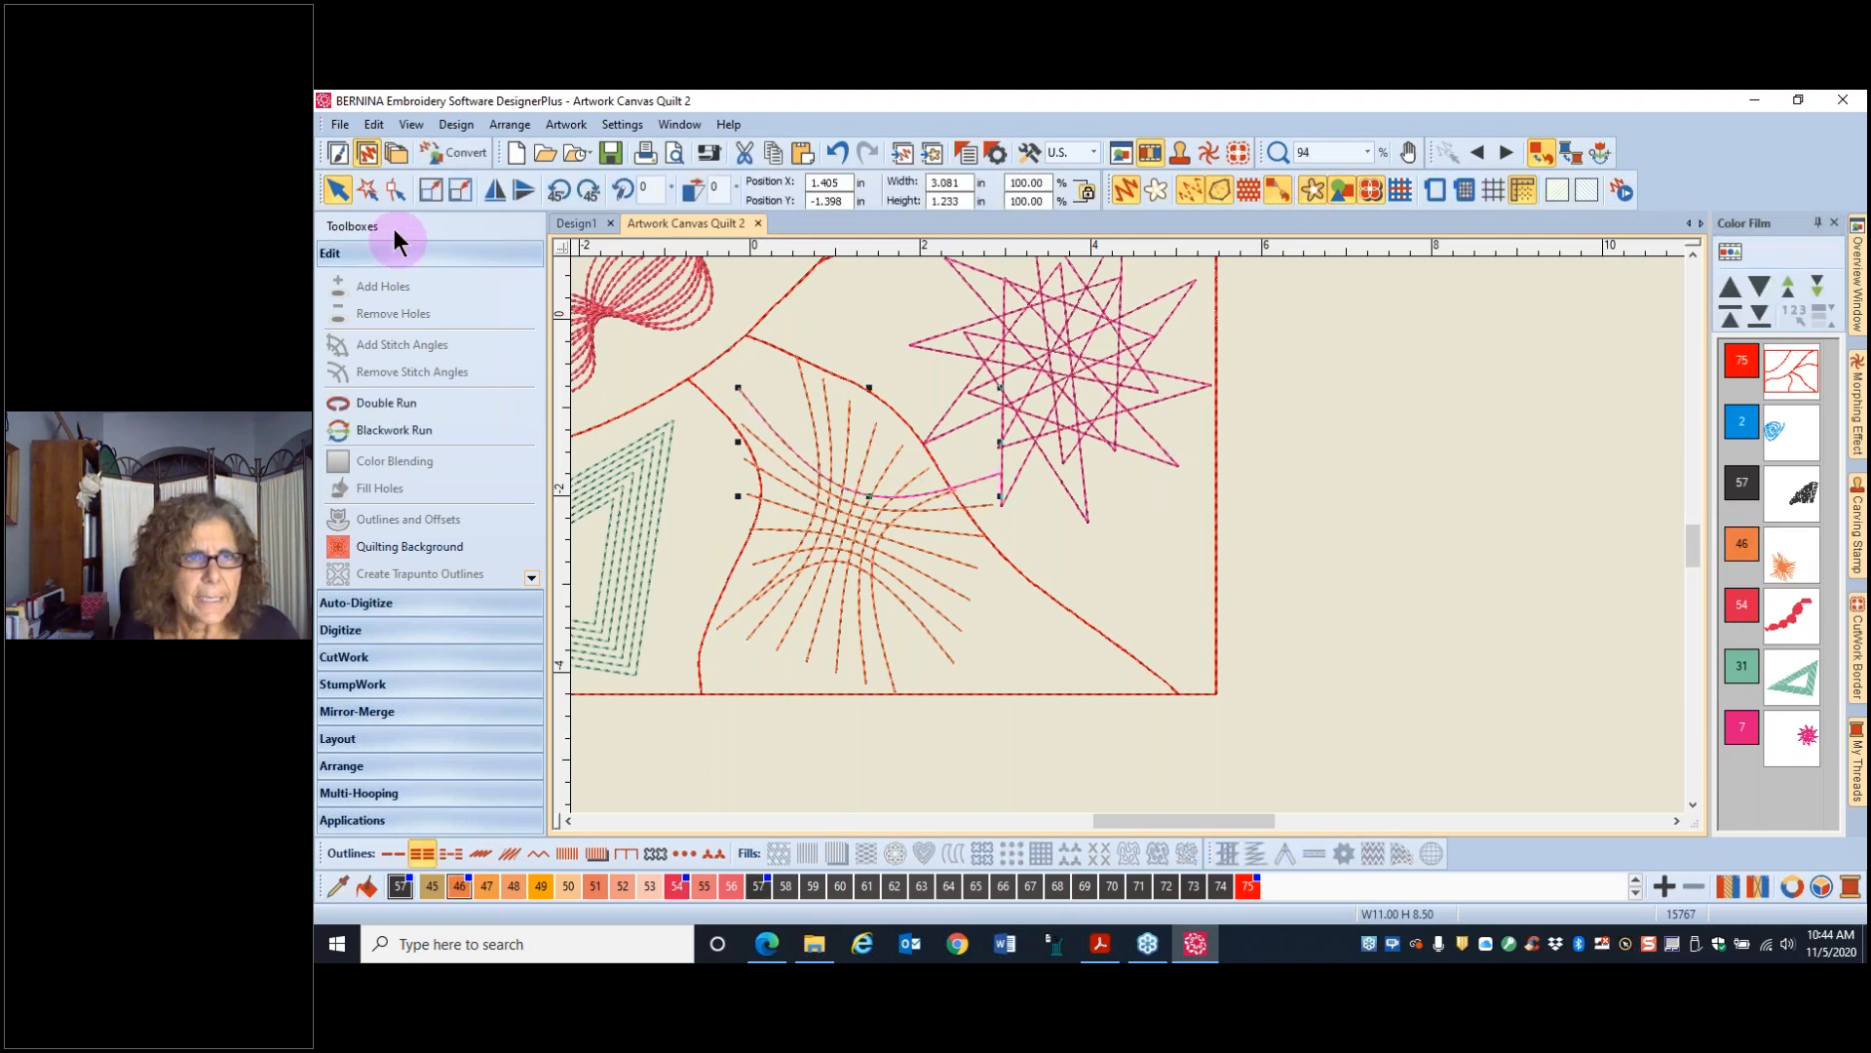
click(393, 193)
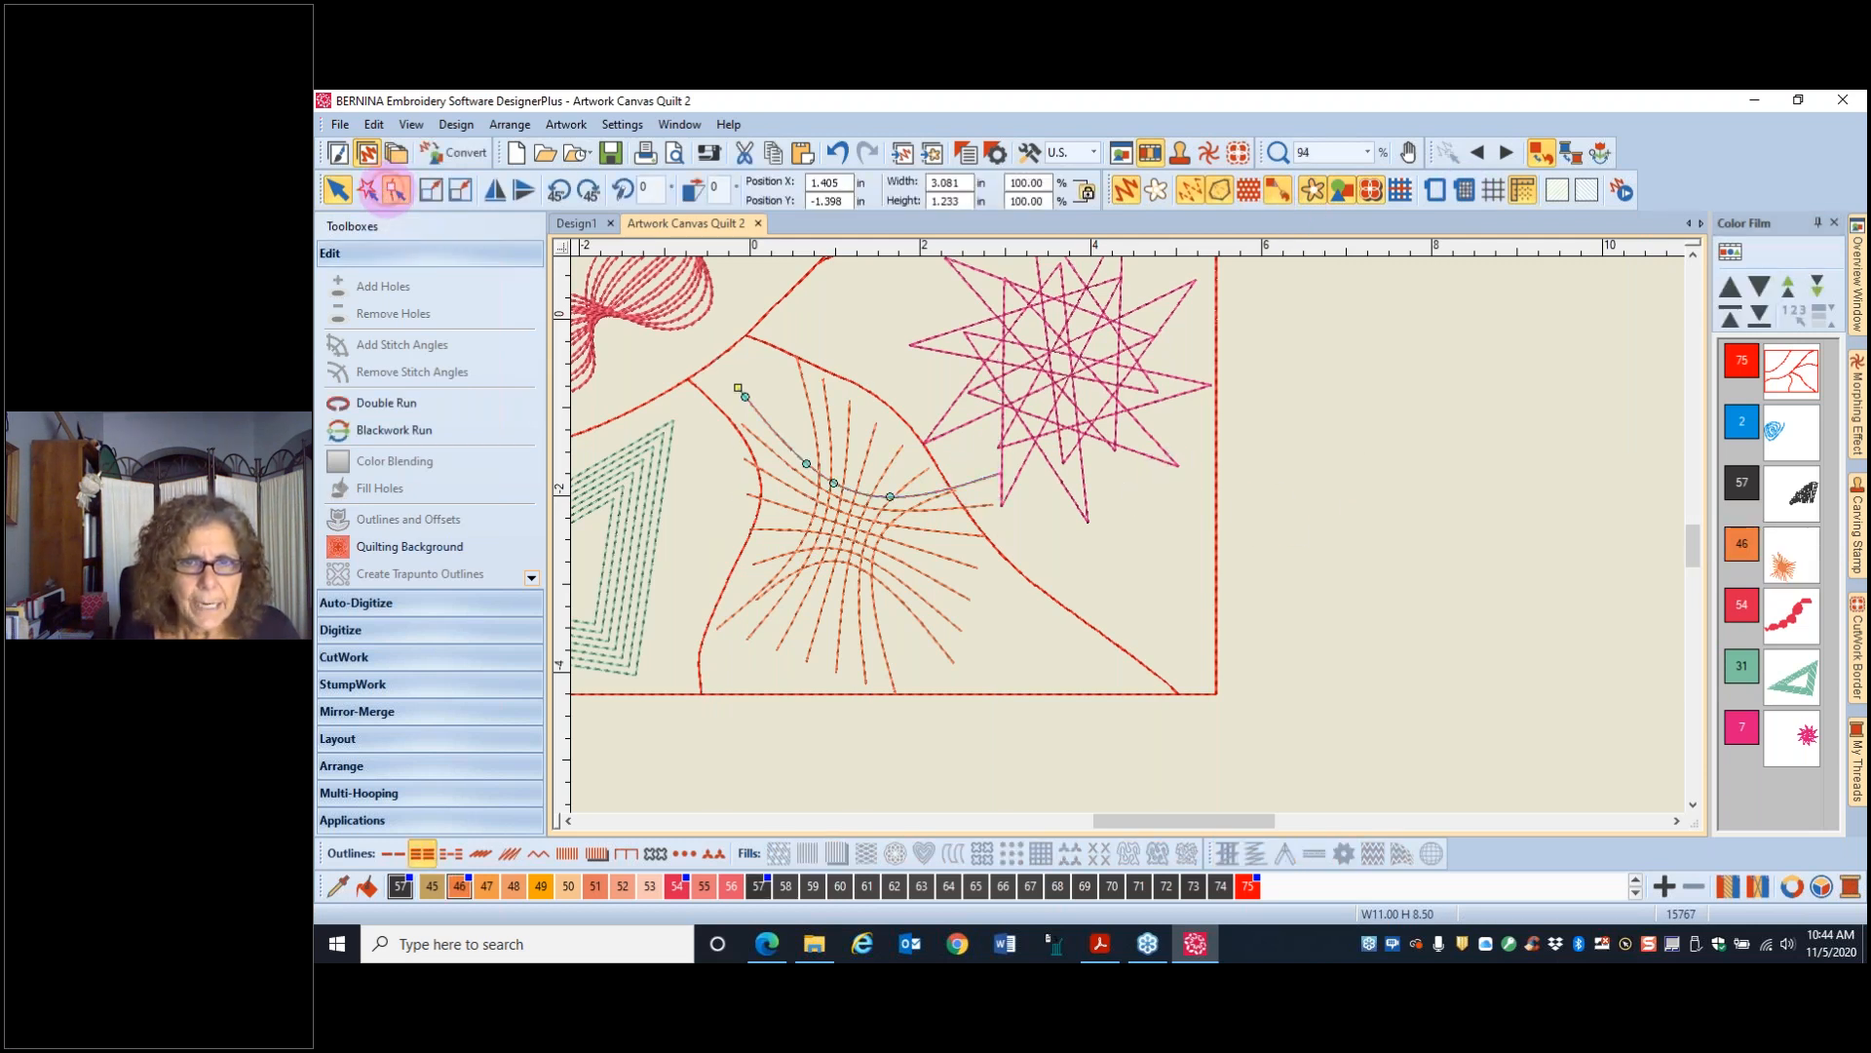
click(996, 473)
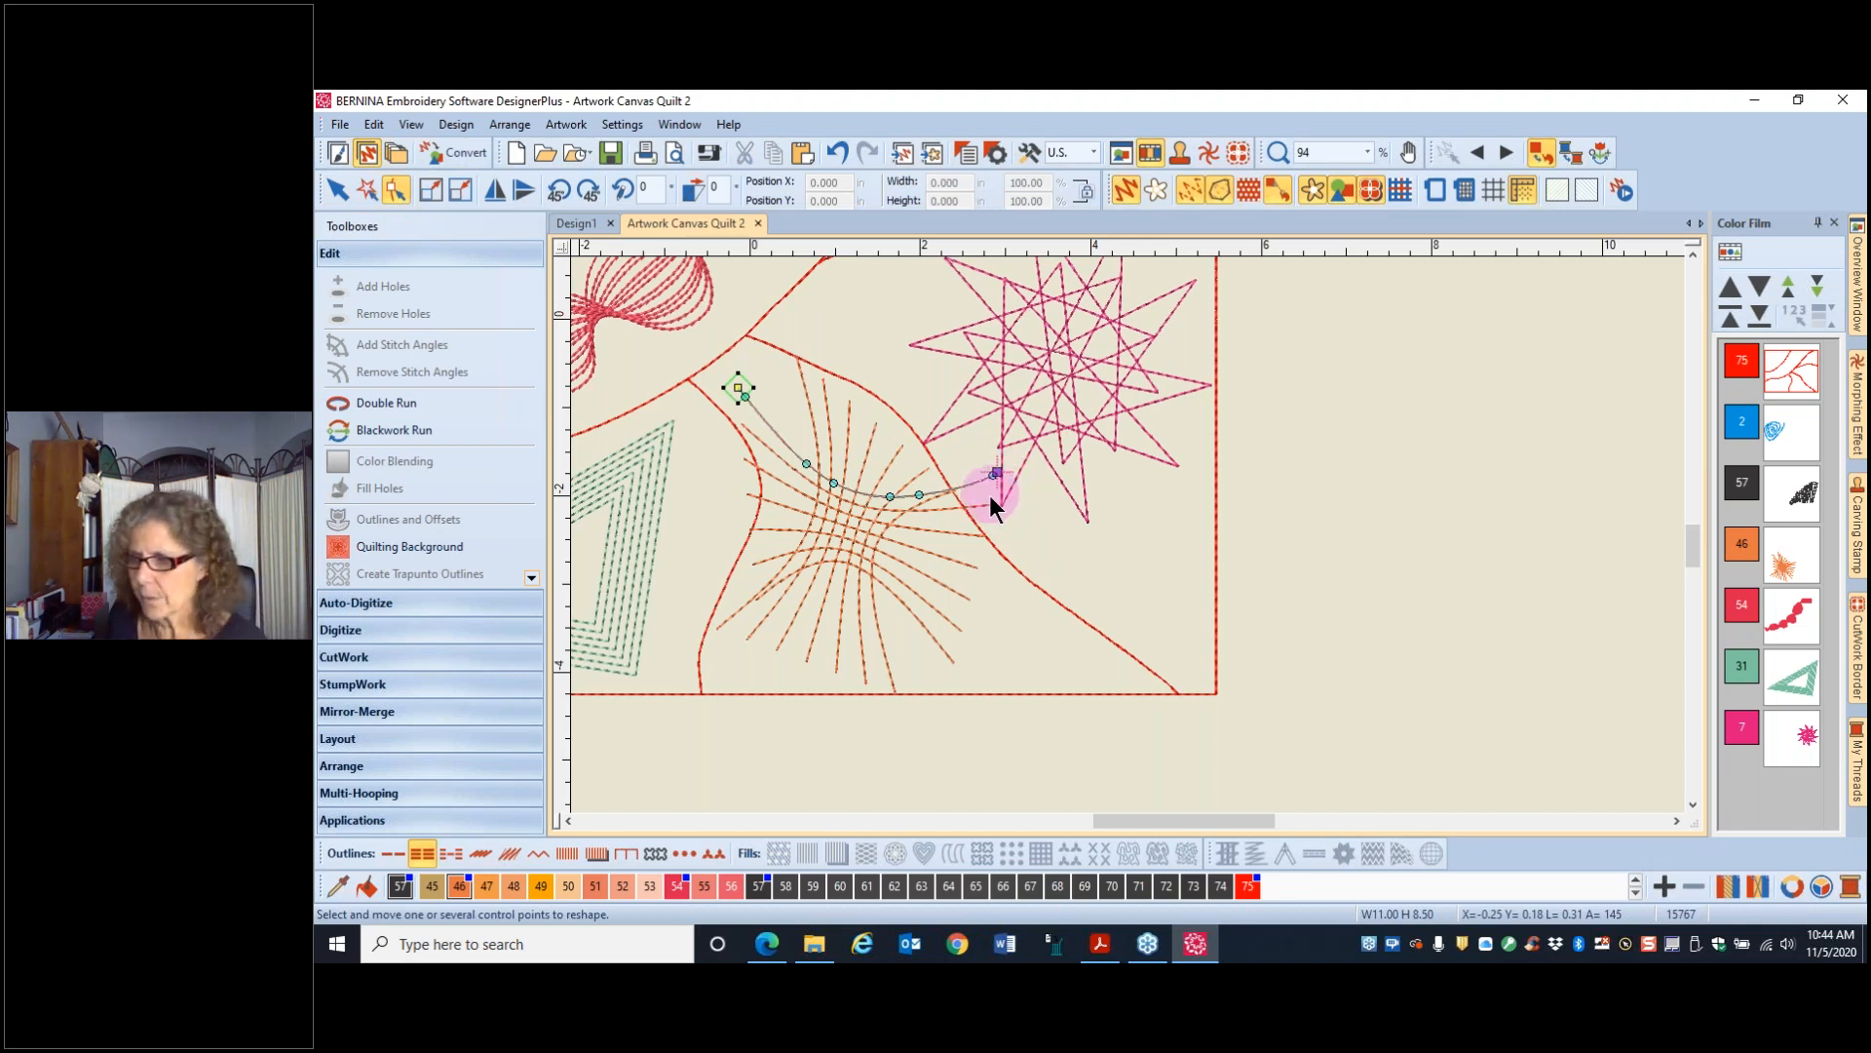
drag(996, 472, 992, 475)
key(Delete)
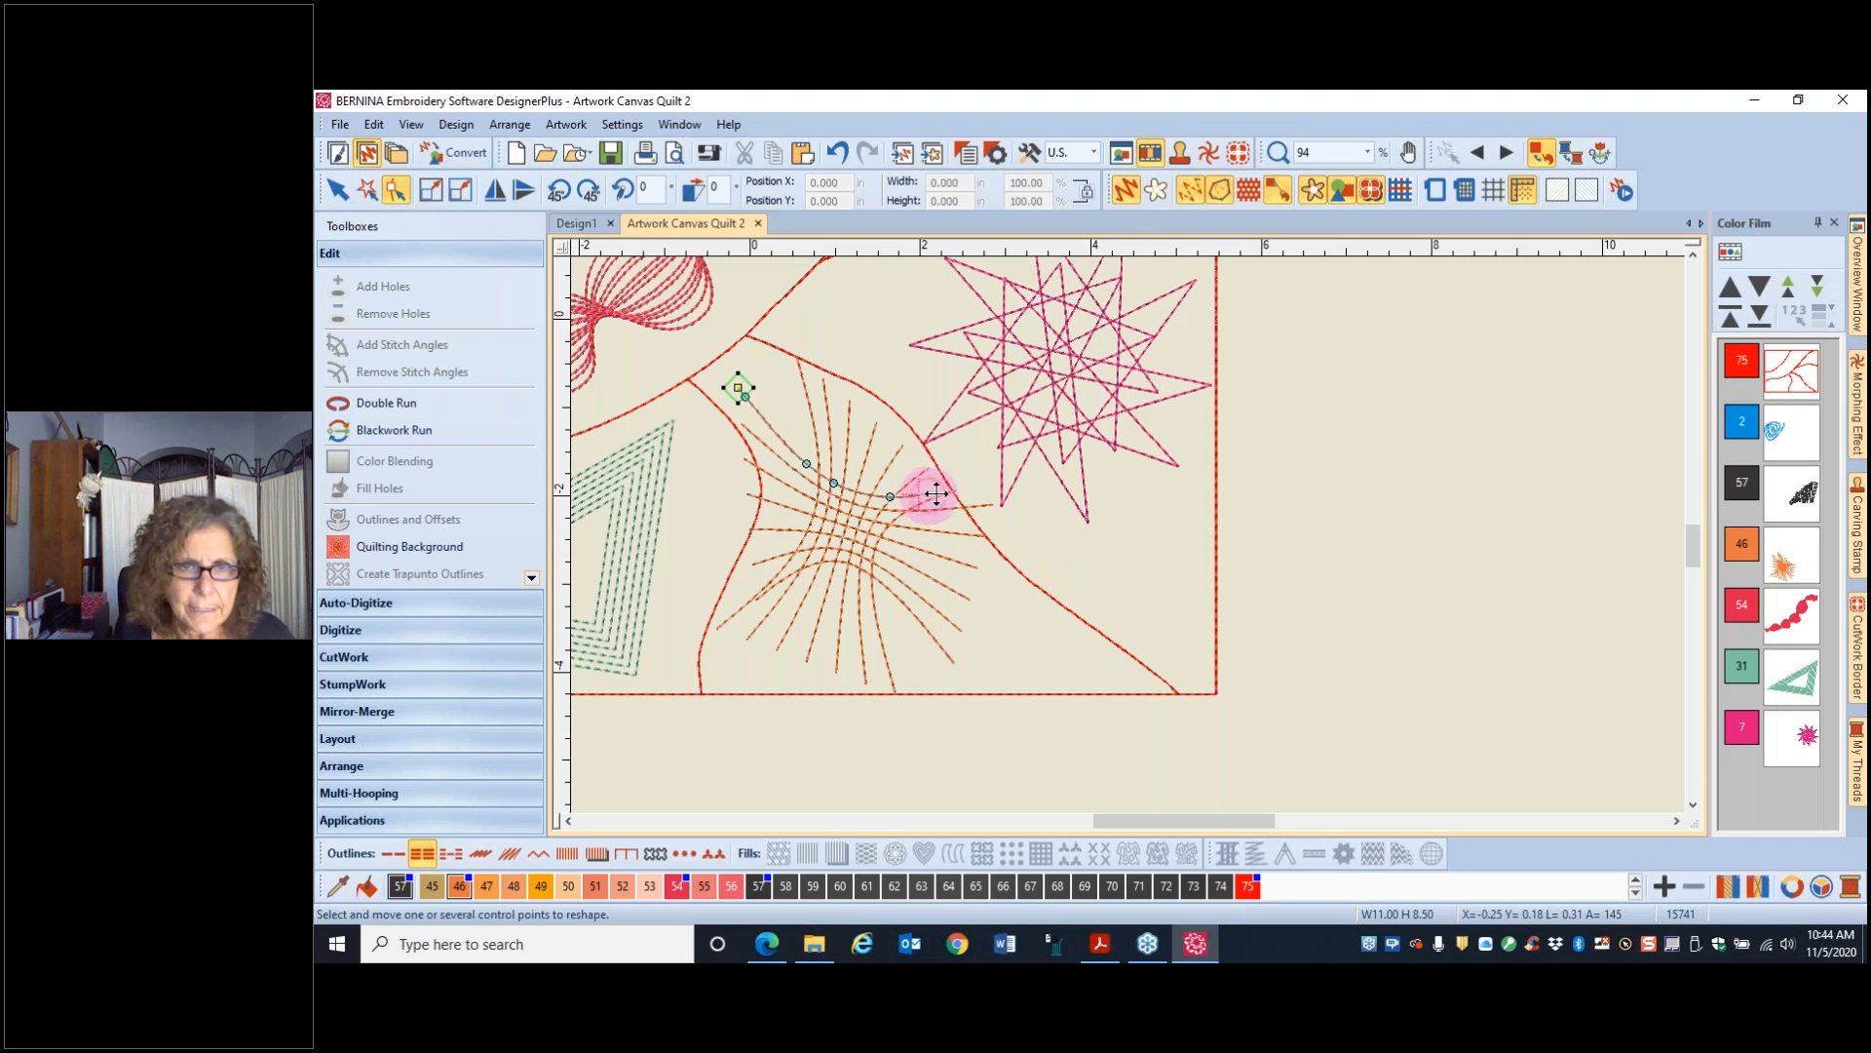
drag(935, 488, 984, 510)
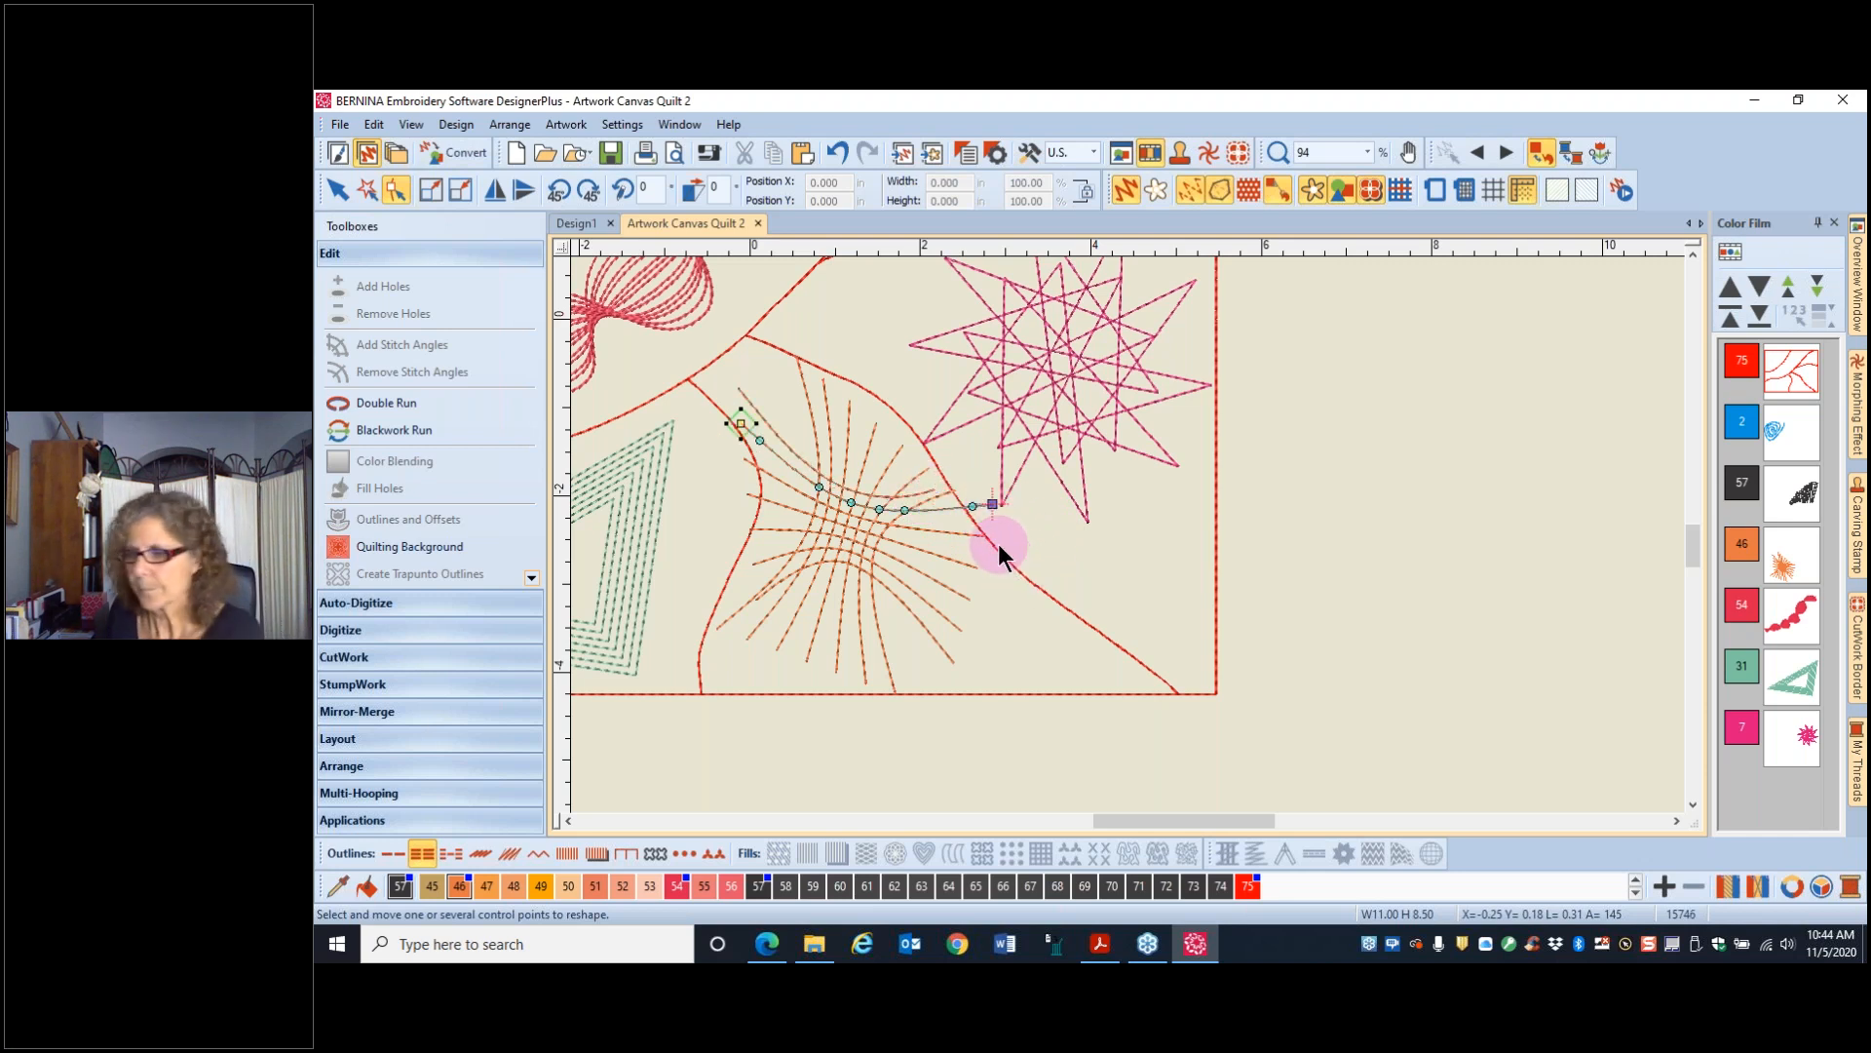
drag(973, 507, 949, 516)
- Move the inner end of the orange motif's uppermost line up toward the section's top corner
click(742, 394)
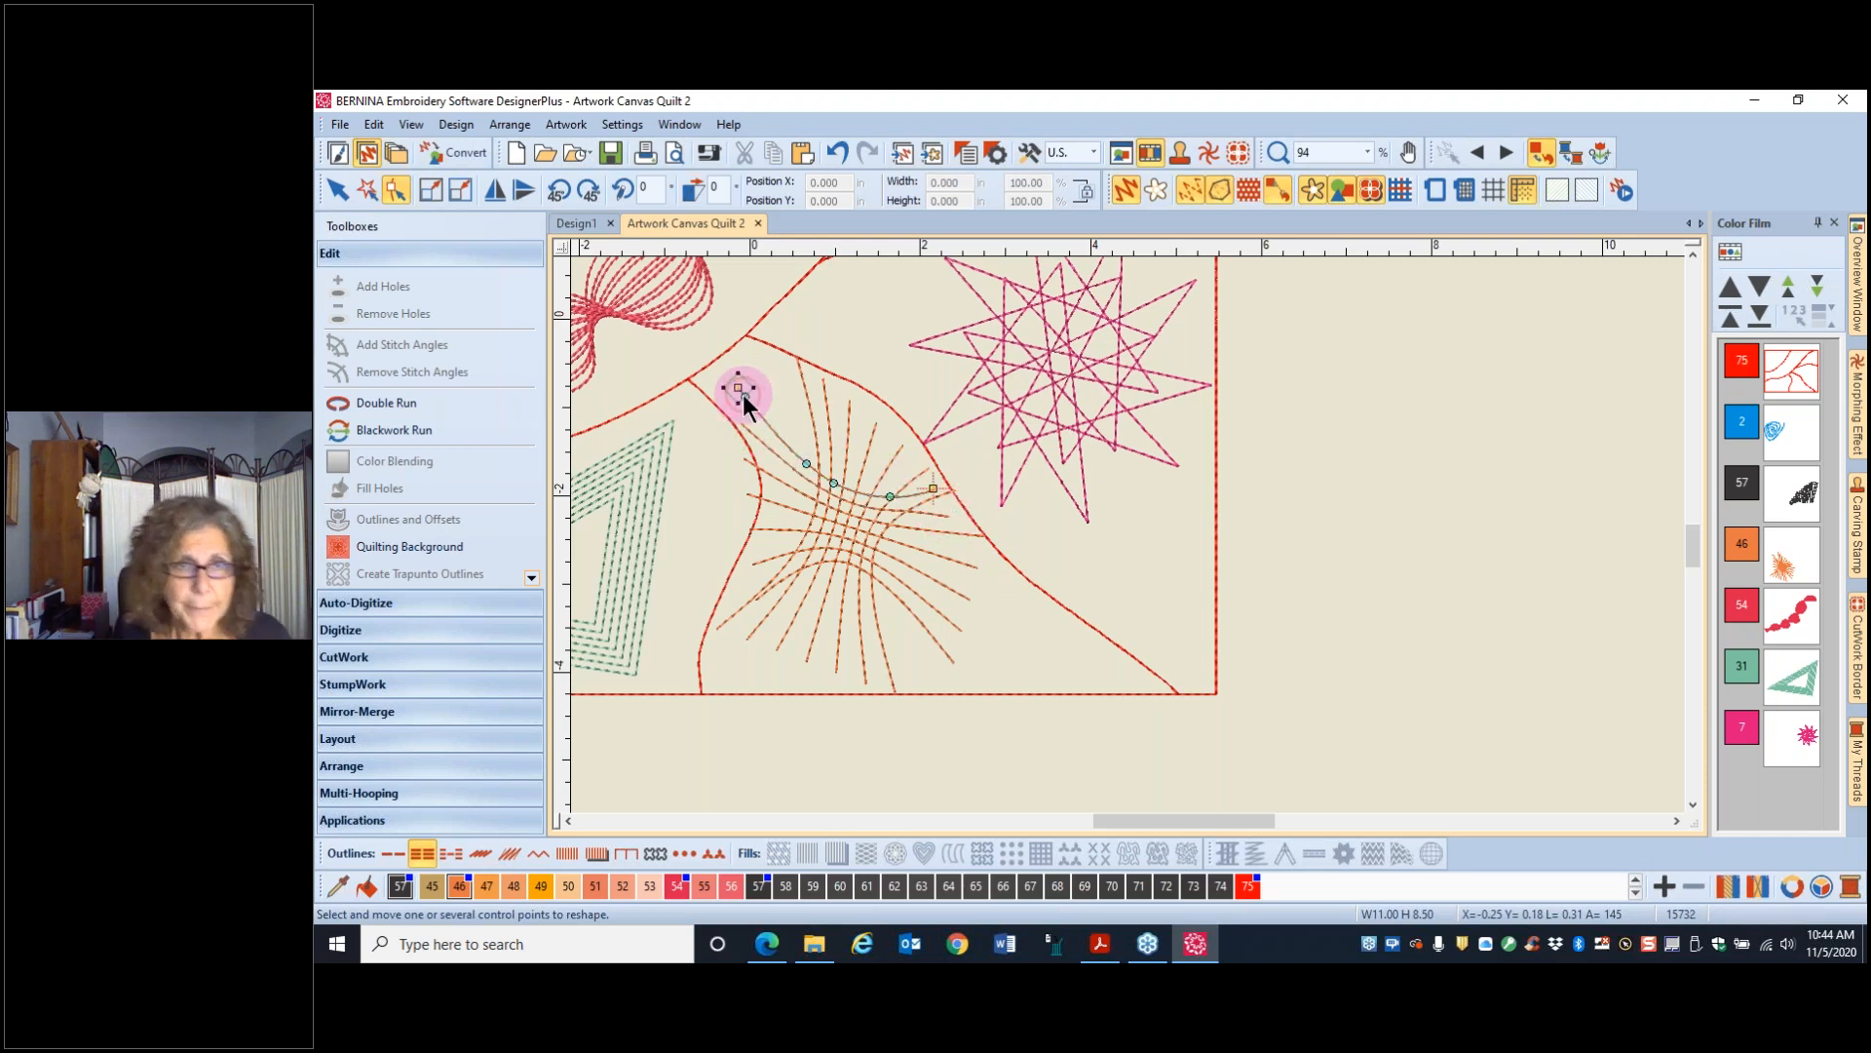
mouse_move(738, 387)
mouse_down()
mouse_move(748, 356)
mouse_move(741, 371)
mouse_up()
click(753, 391)
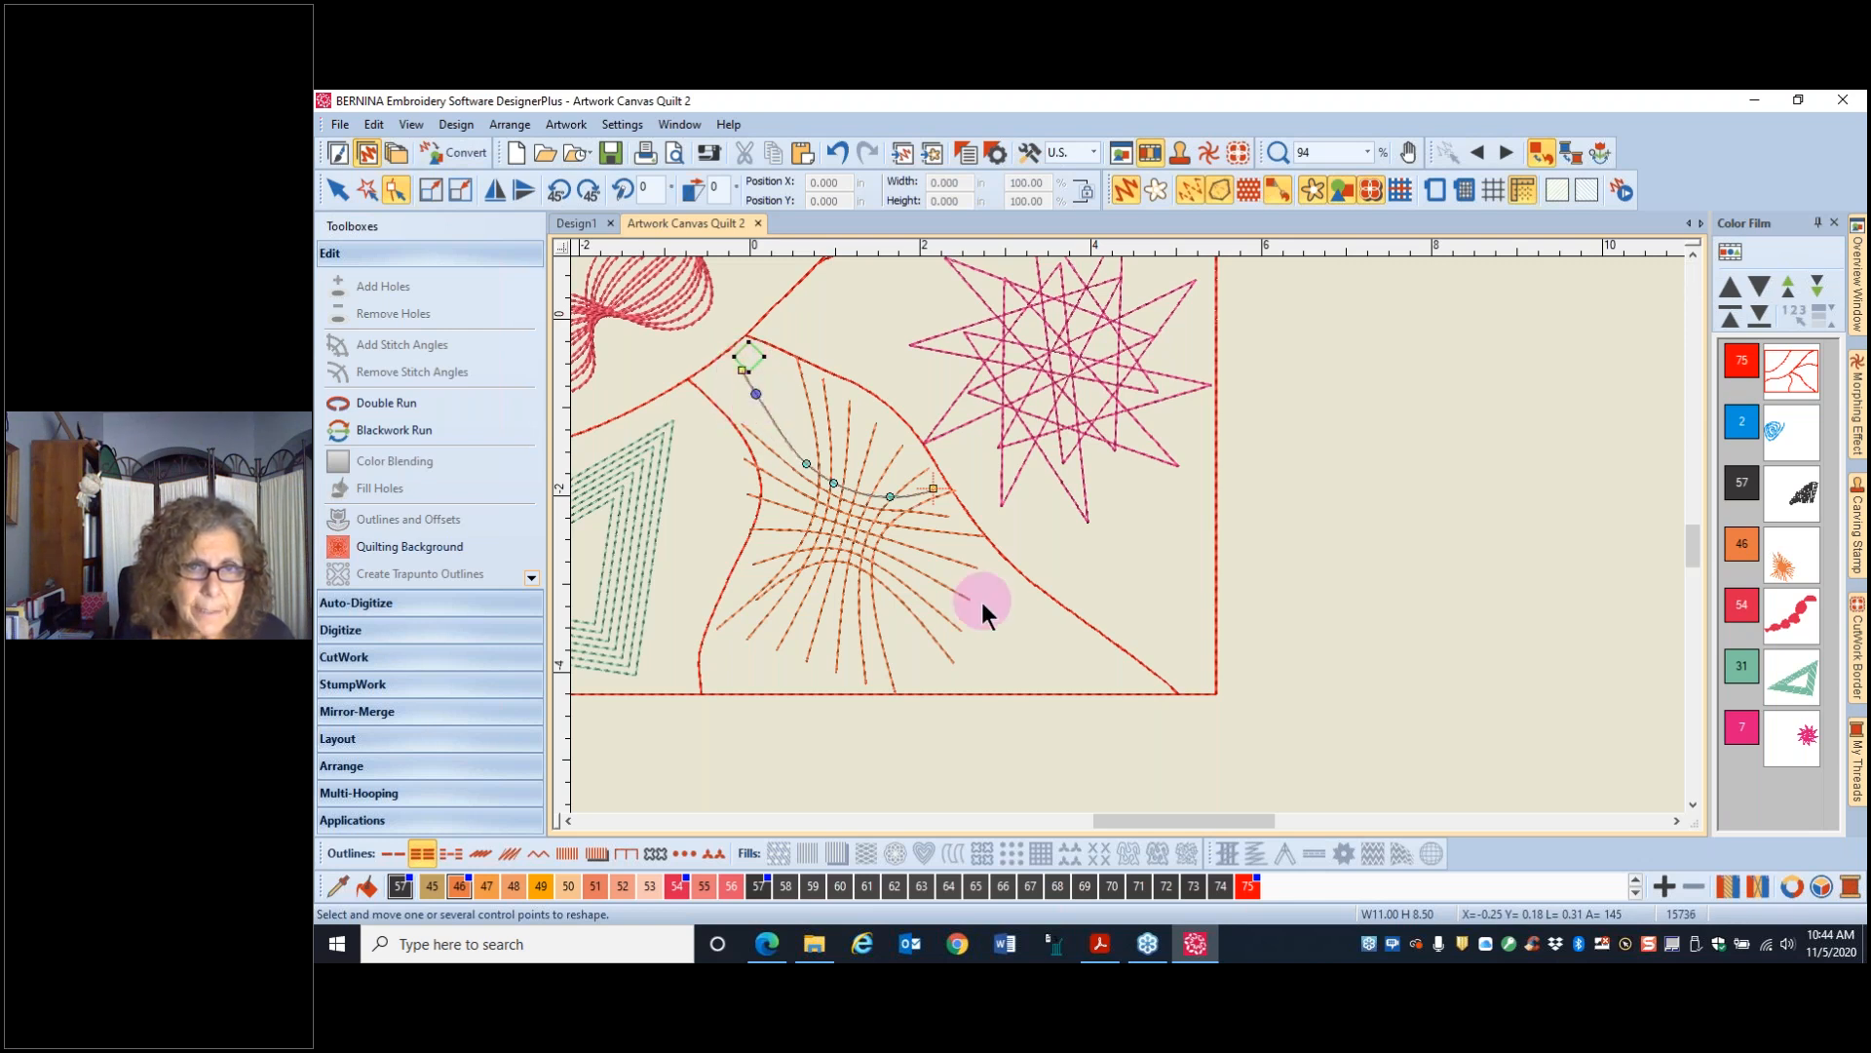
- Extend the outer ends of three lower orange lines toward the section's lower right corner to fill the empty space
click(942, 648)
click(962, 631)
drag(961, 635, 1004, 660)
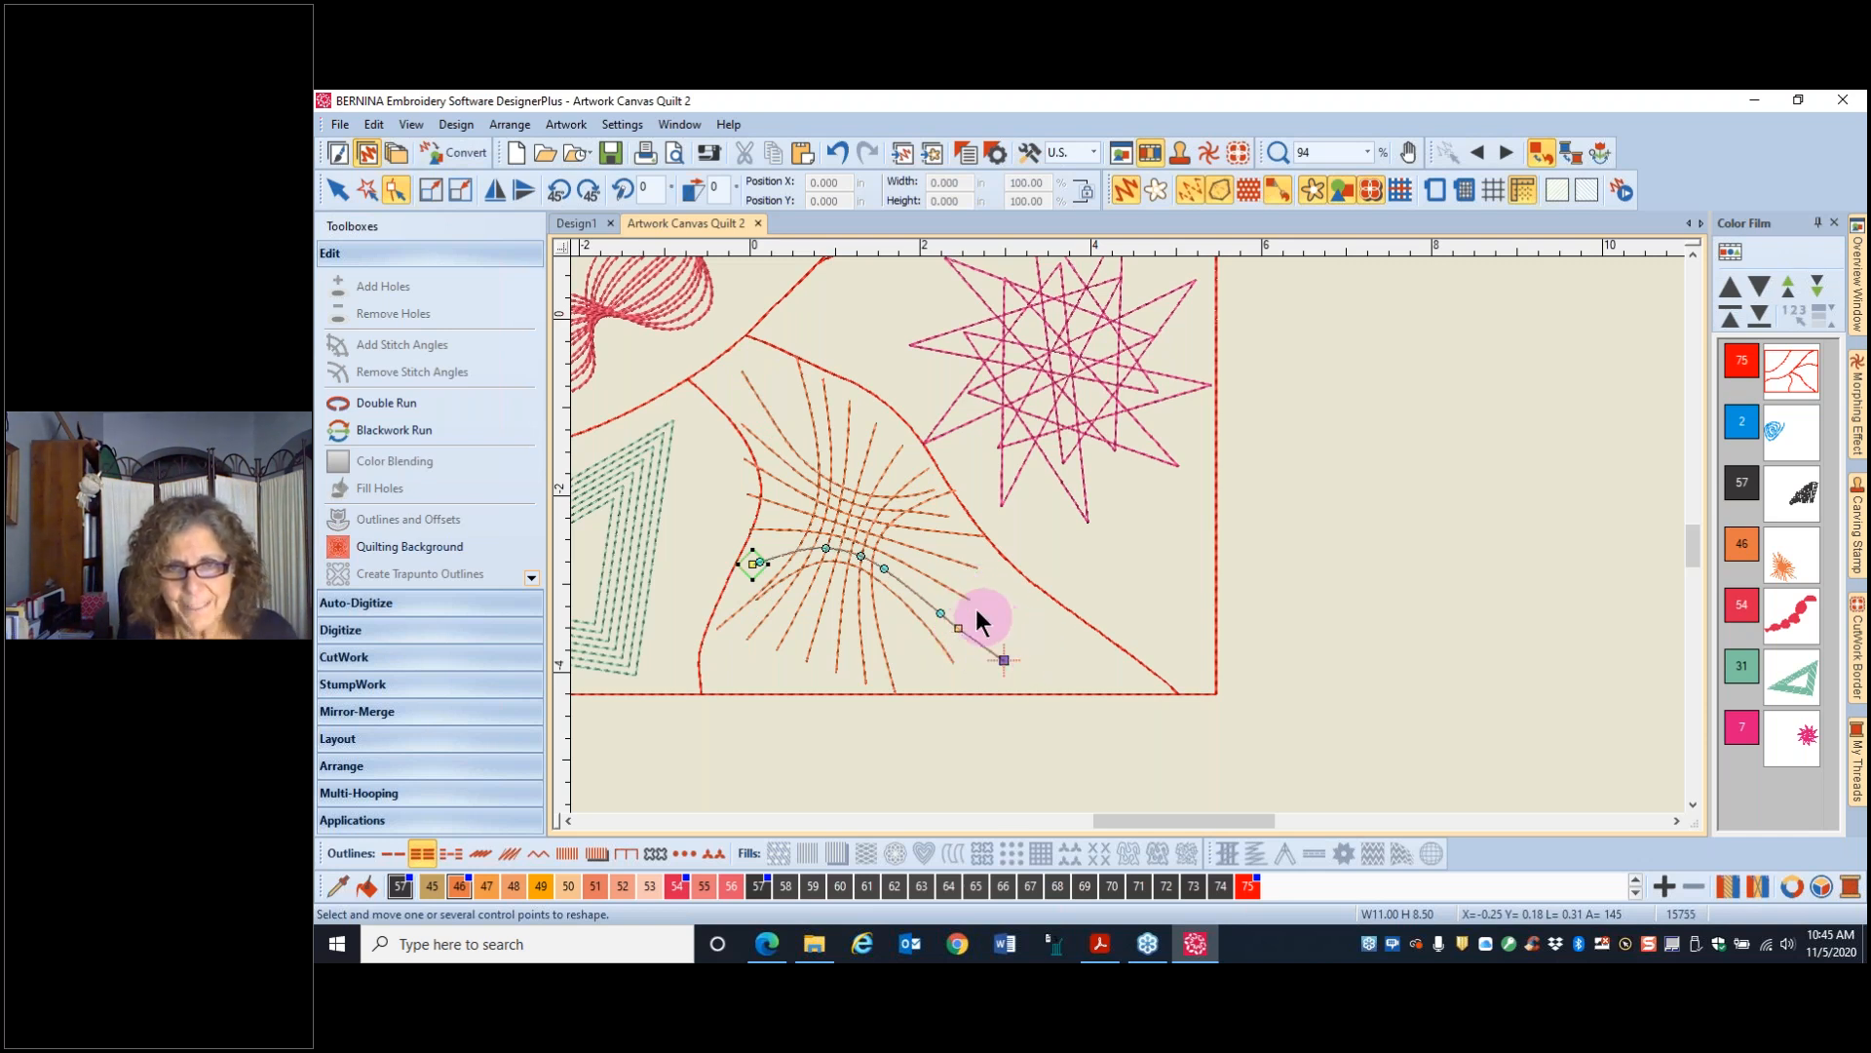
click(956, 590)
drag(969, 598, 1029, 635)
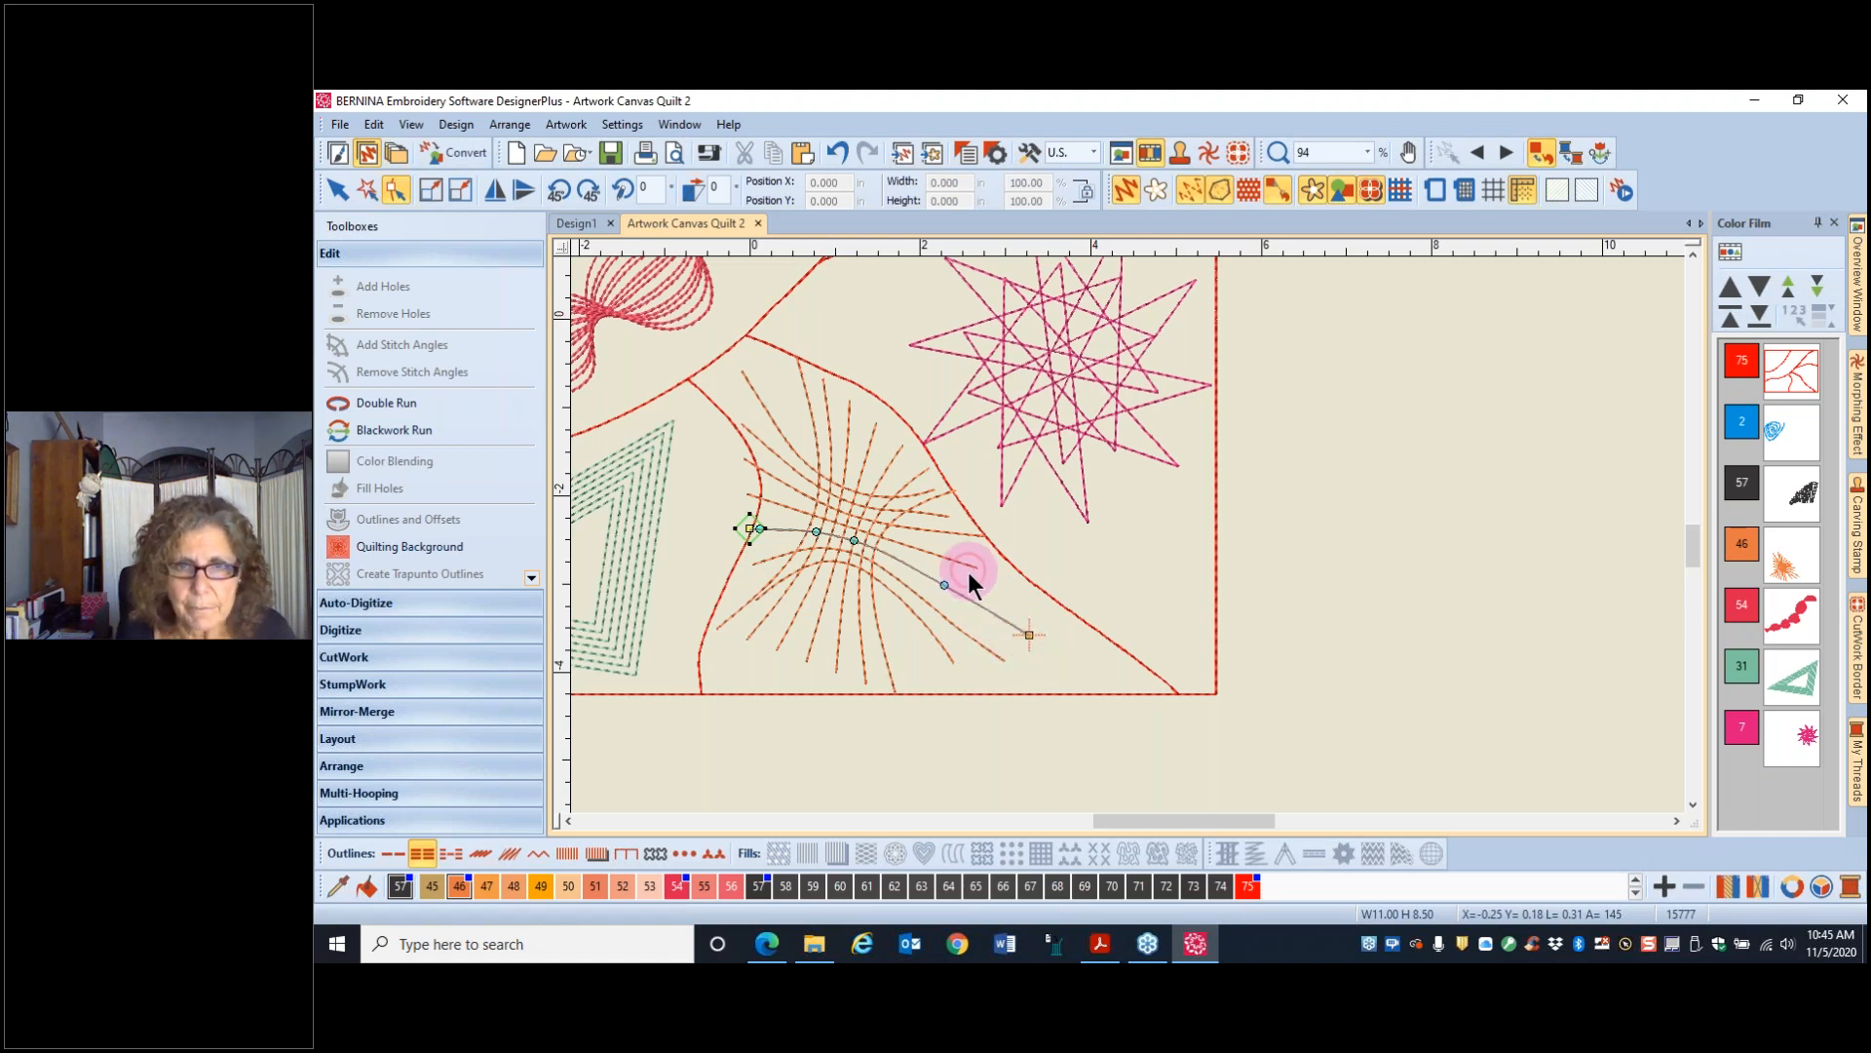
click(974, 566)
drag(985, 572, 1010, 586)
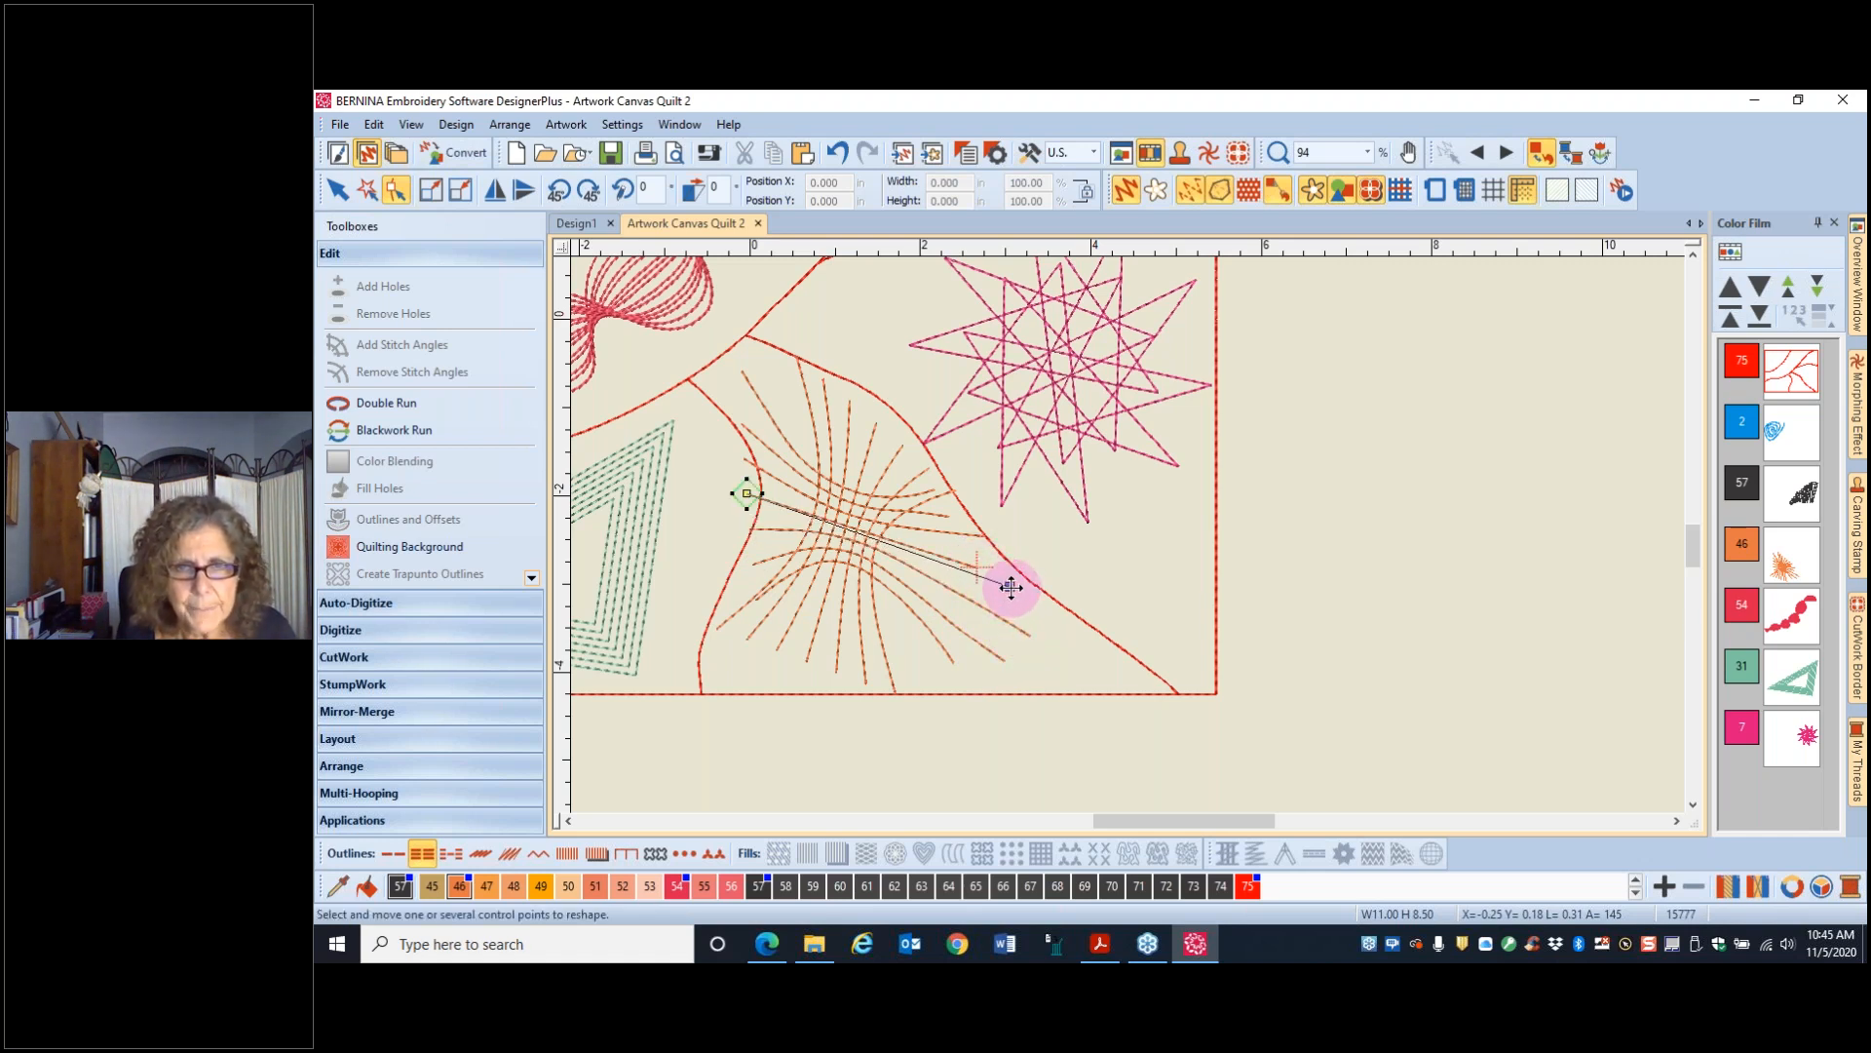
- Undo the accidental line removal and pull the left ends of two crosswise orange lines inside the section border
click(736, 526)
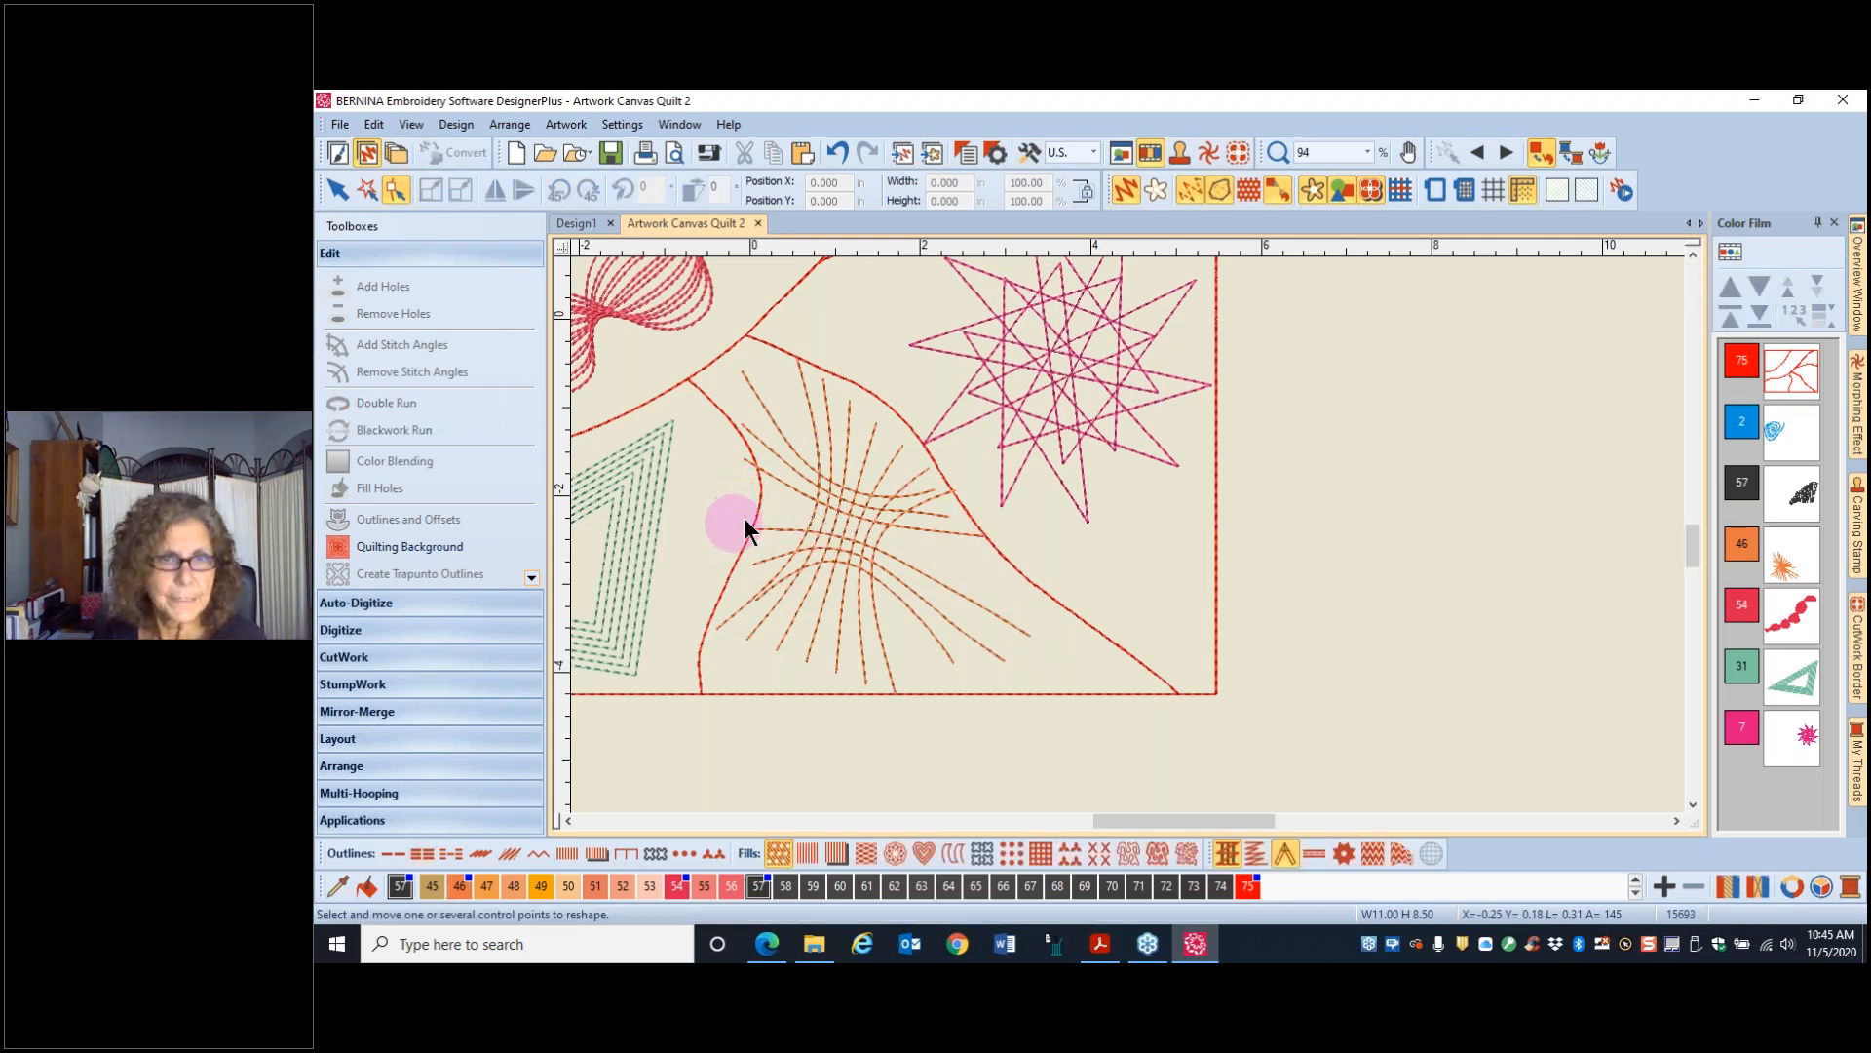
click(838, 154)
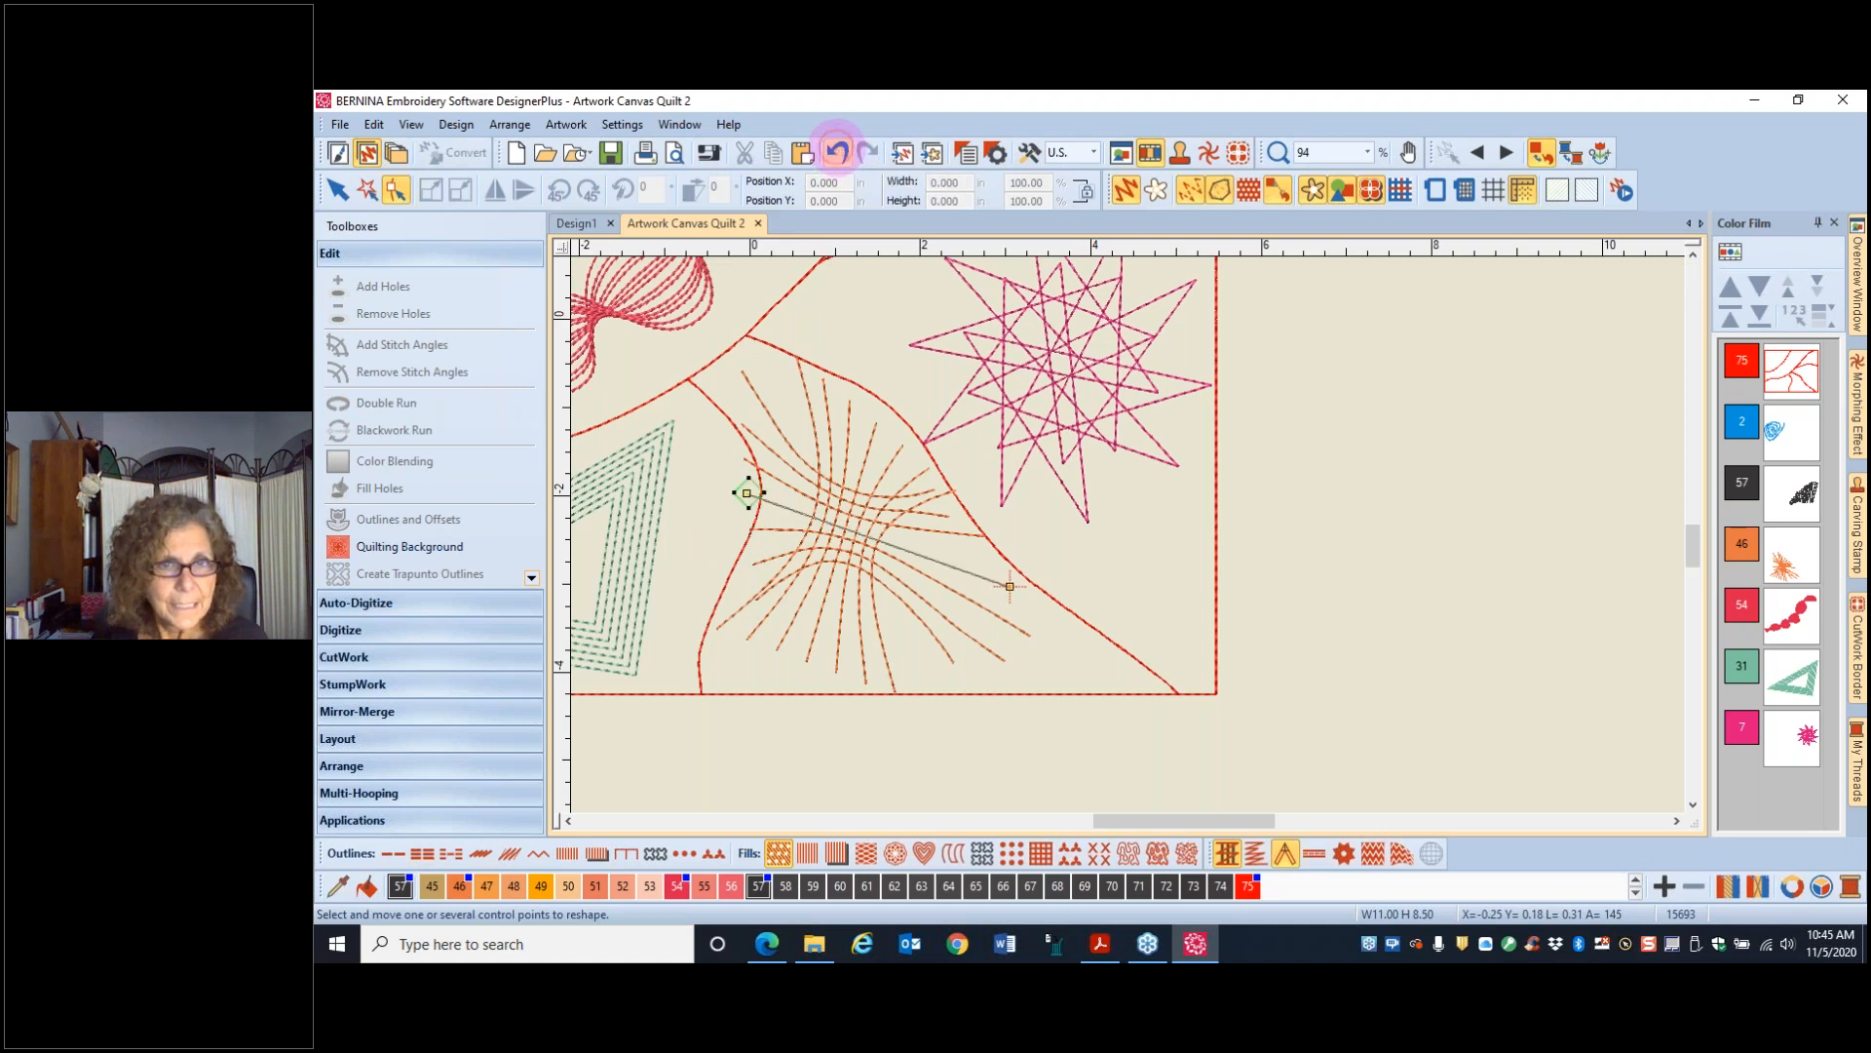
mouse_move(747, 490)
mouse_down()
mouse_move(722, 473)
mouse_move(775, 505)
mouse_up()
click(766, 476)
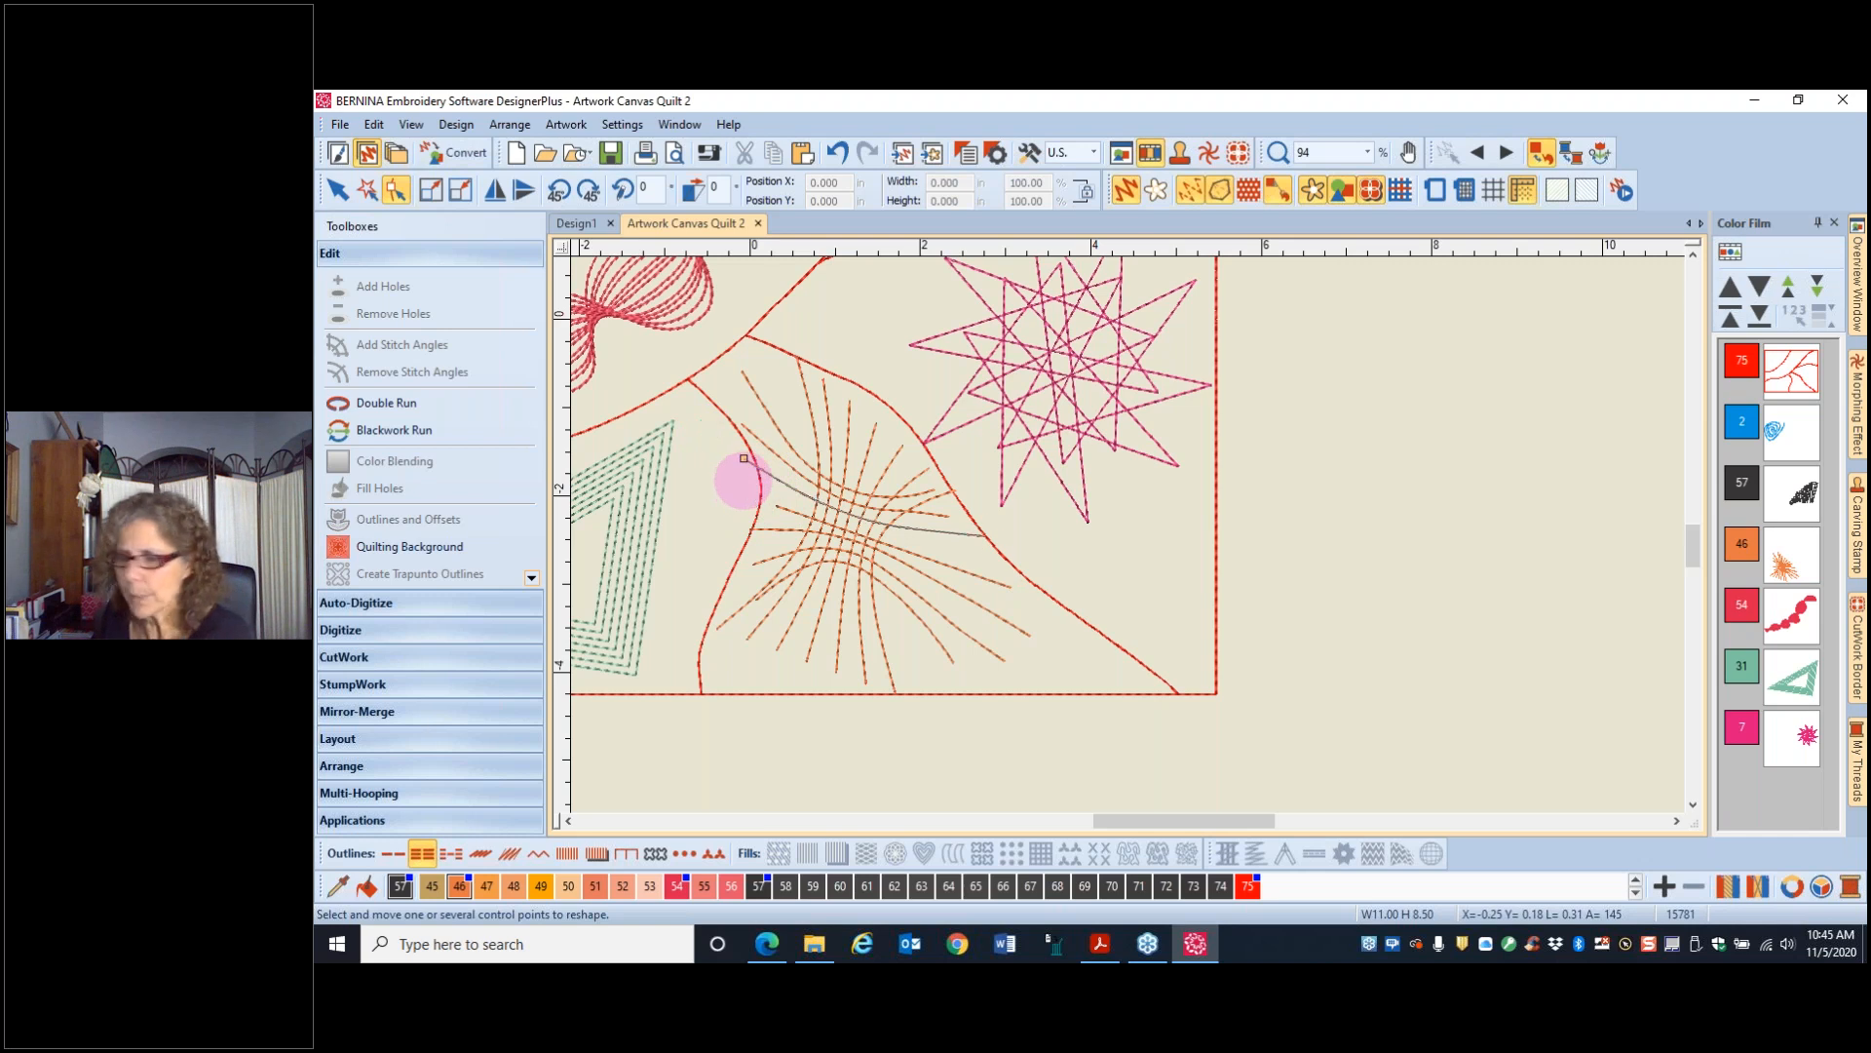
click(759, 470)
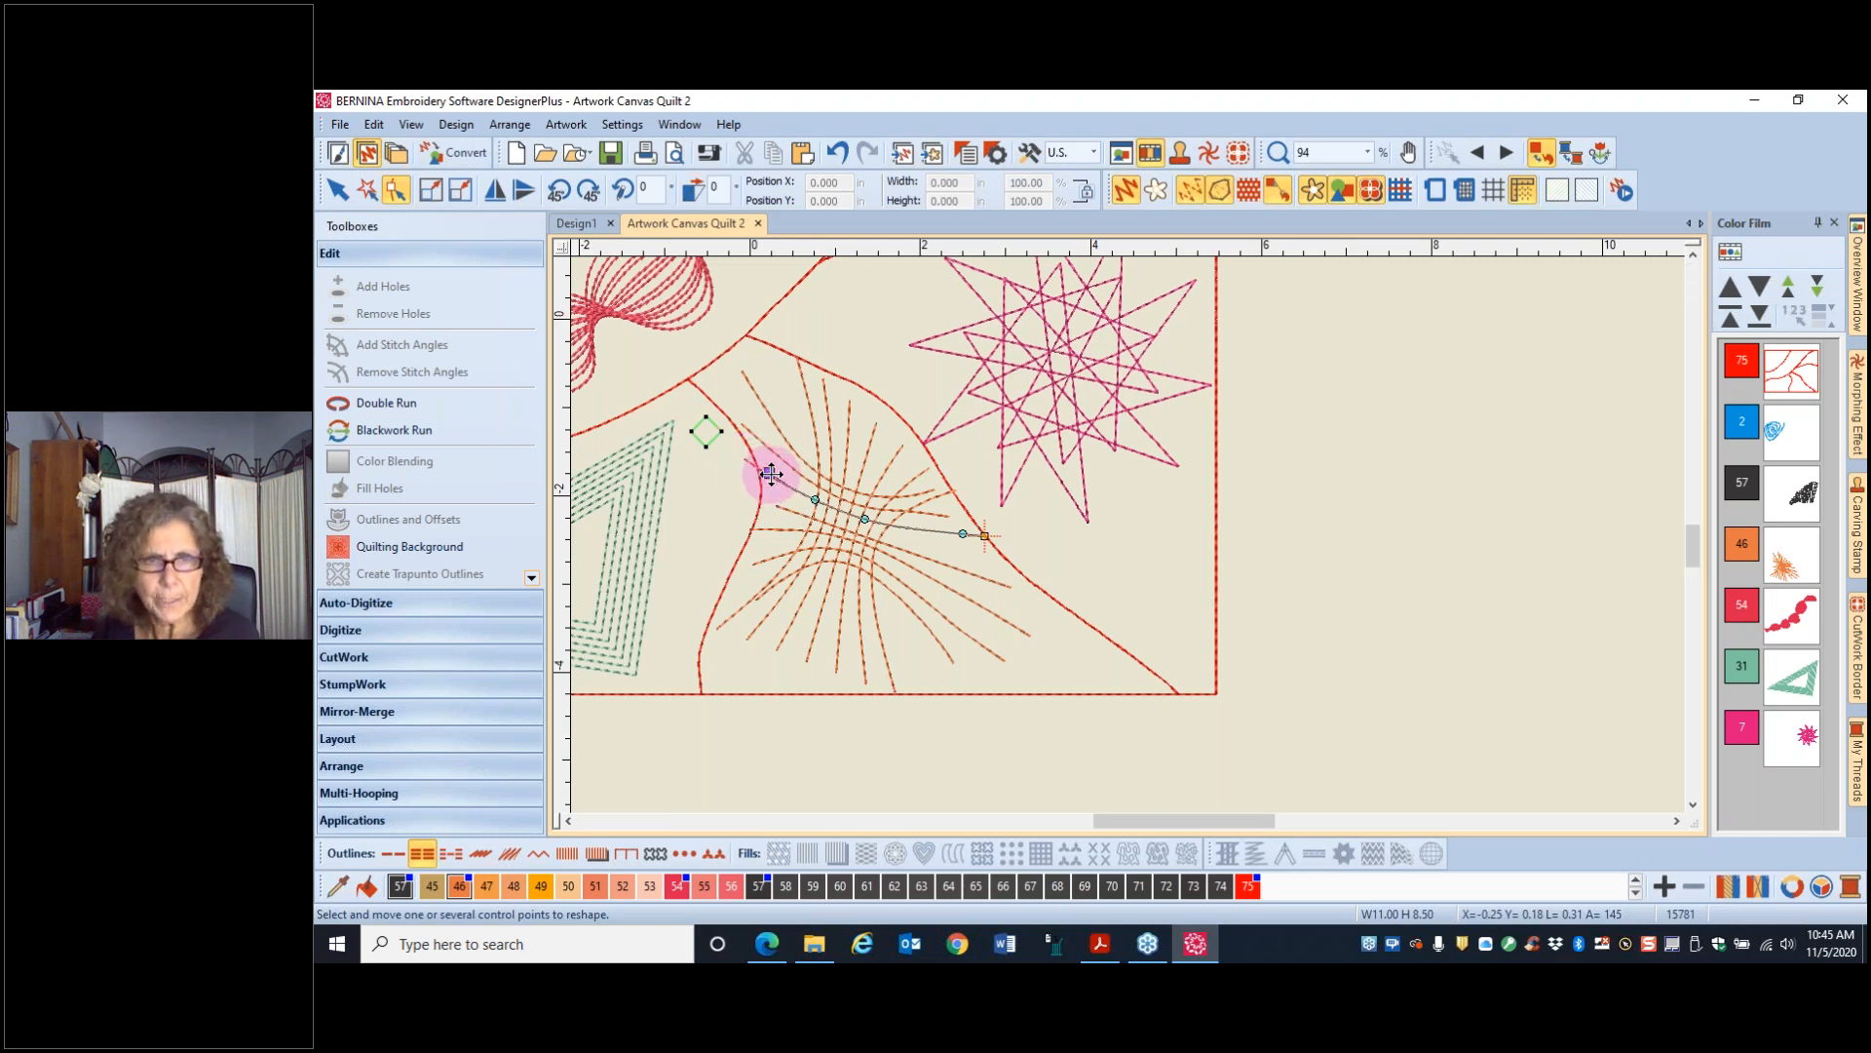
click(710, 446)
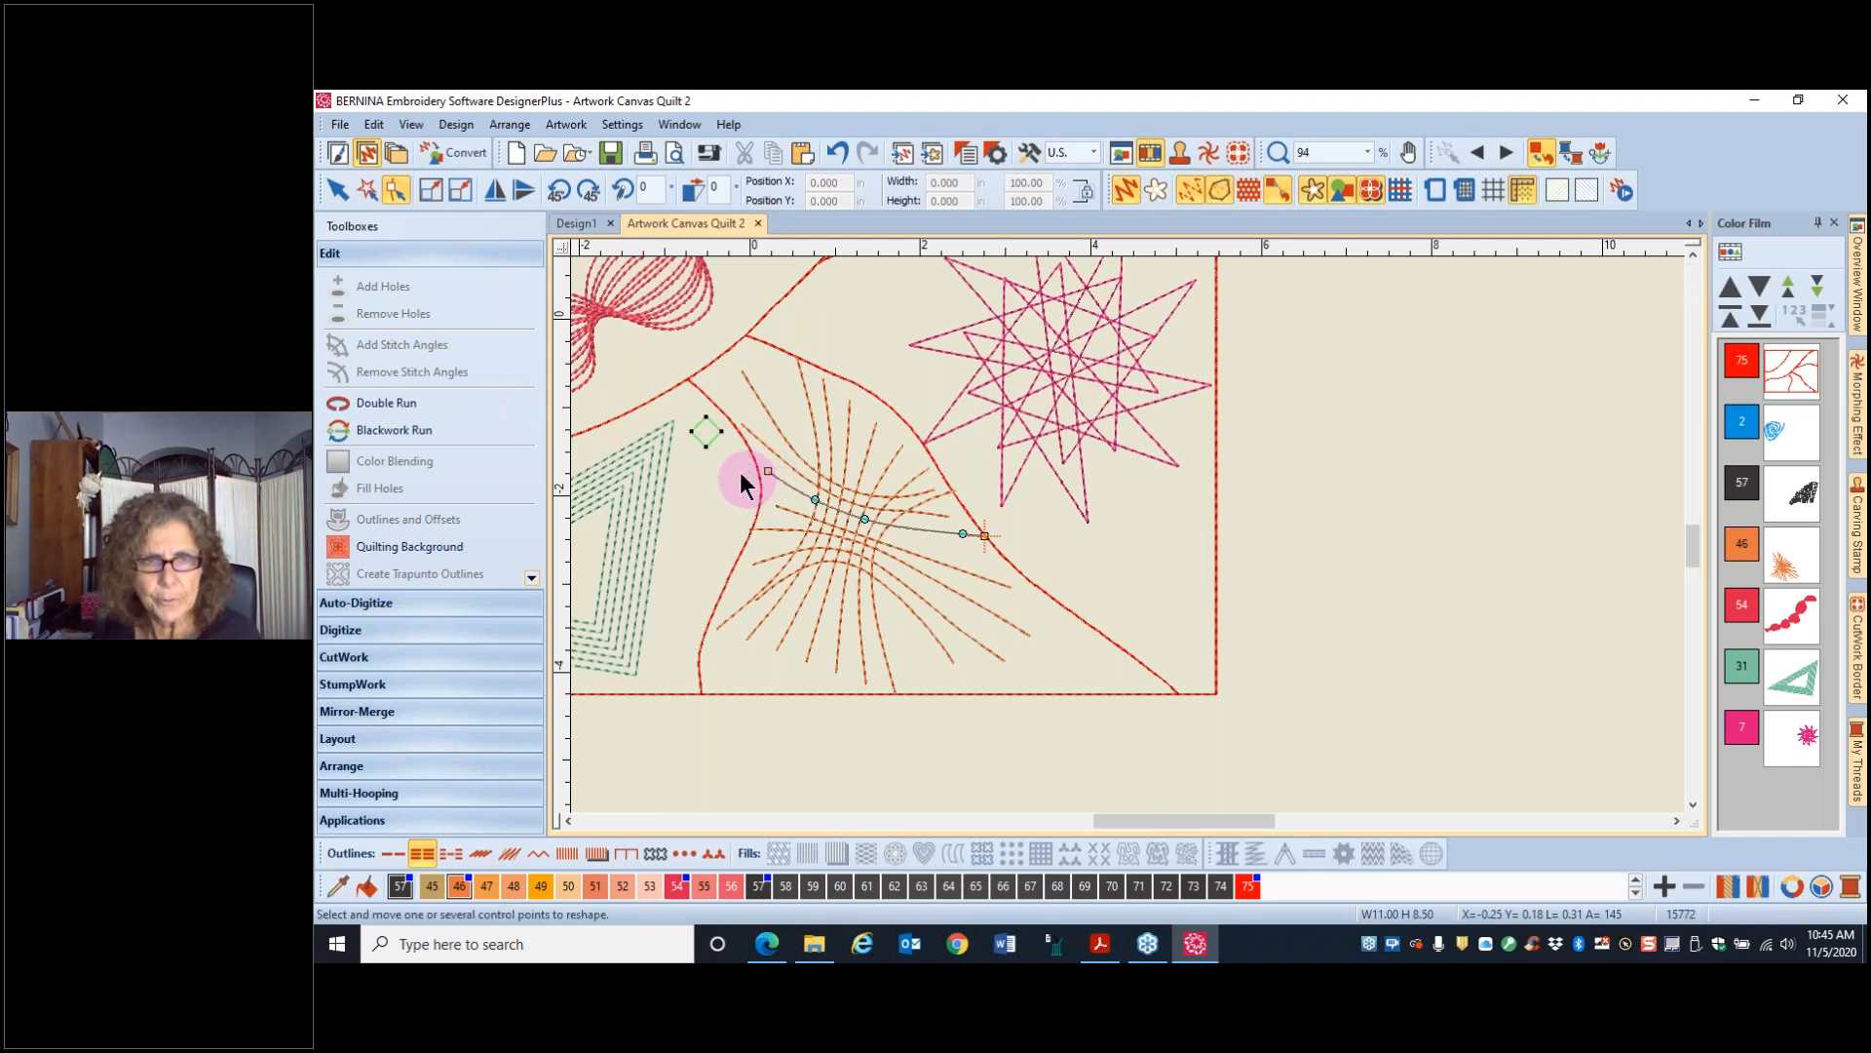
drag(707, 435, 752, 482)
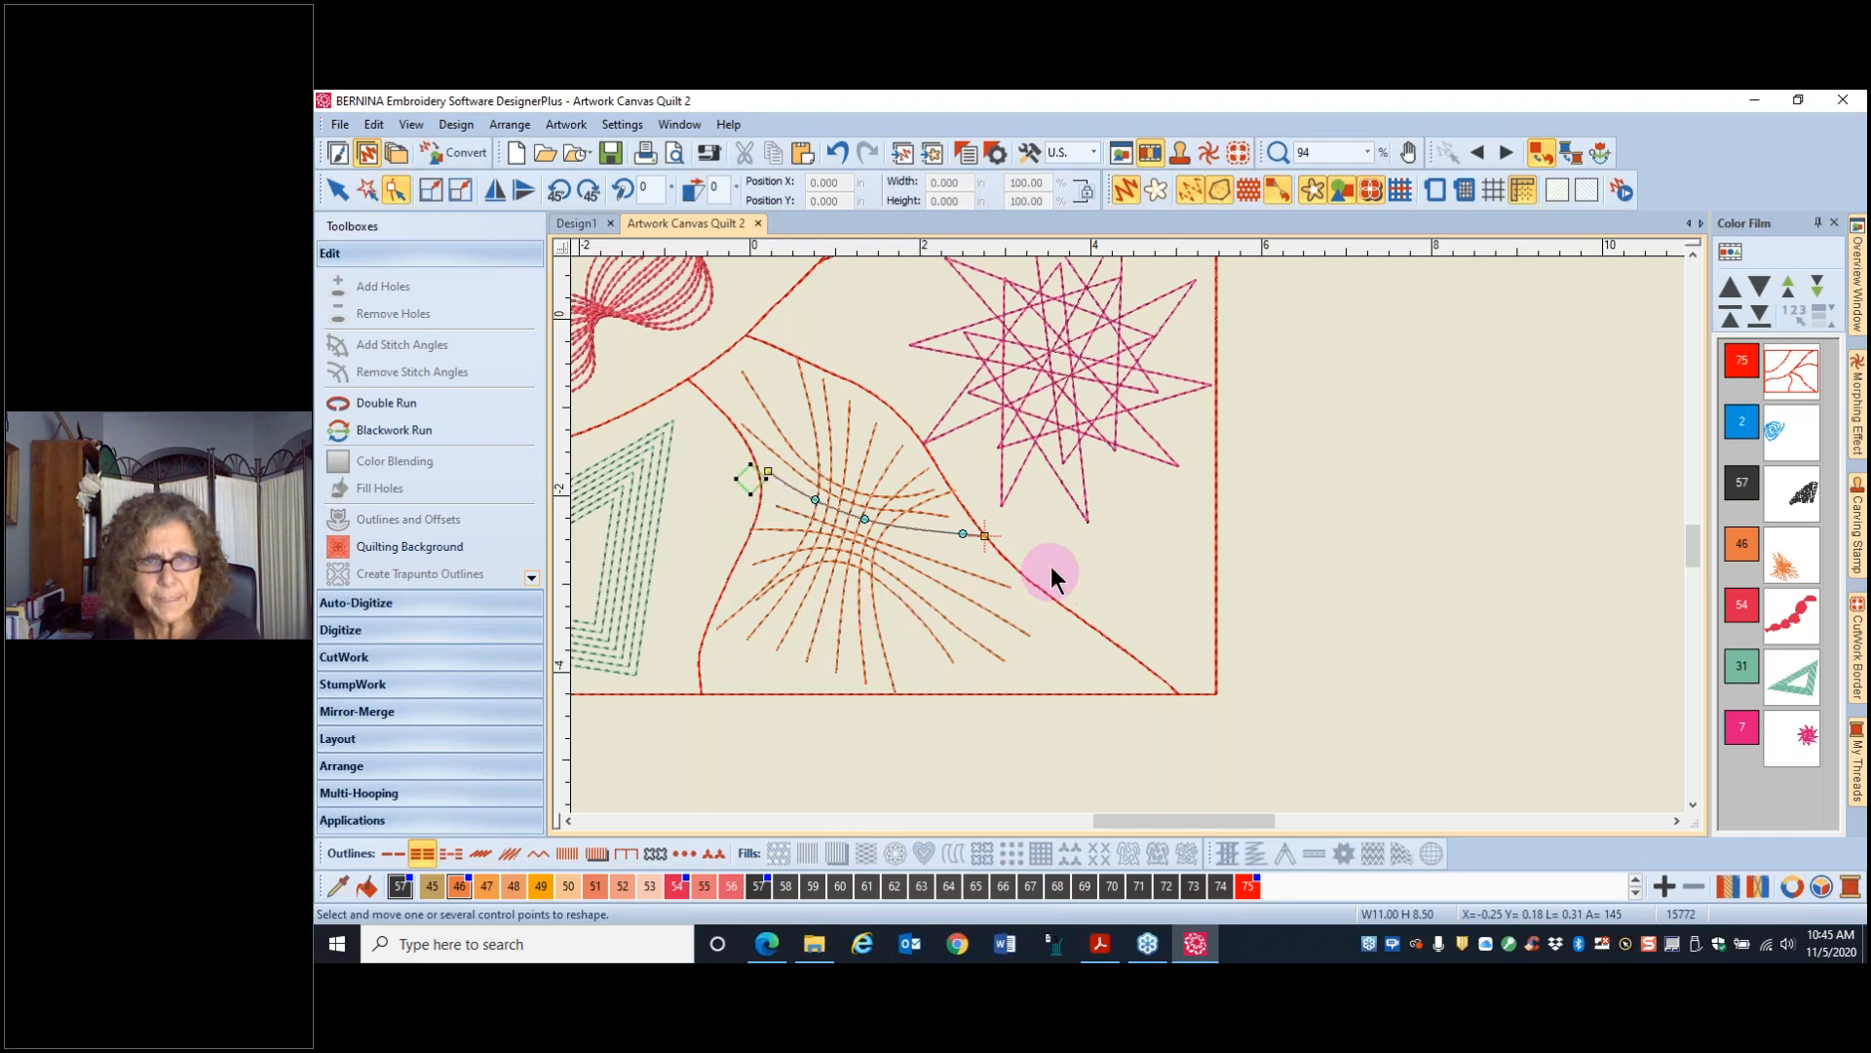
- Reposition the left end of the orange motif's lower curved line near the section's left border
click(817, 565)
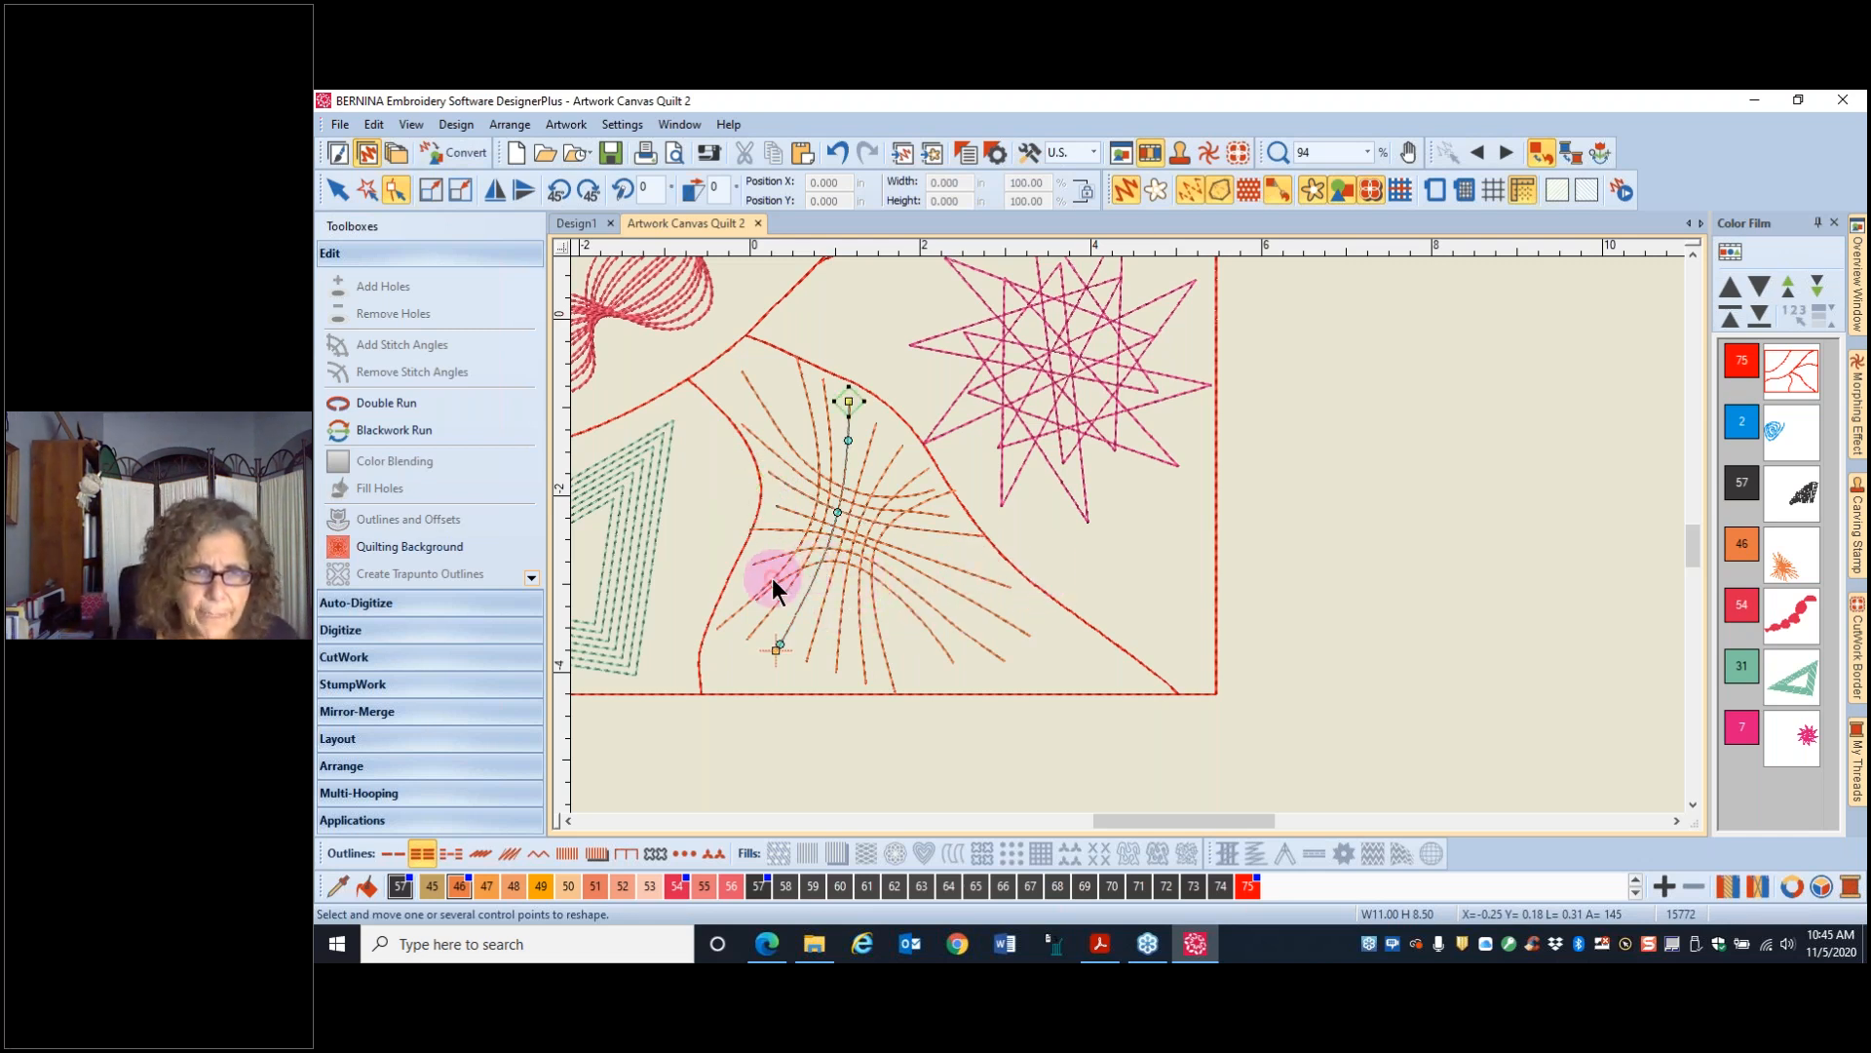
click(791, 572)
mouse_move(750, 612)
mouse_down()
mouse_move(715, 575)
mouse_move(781, 571)
mouse_move(737, 599)
mouse_up()
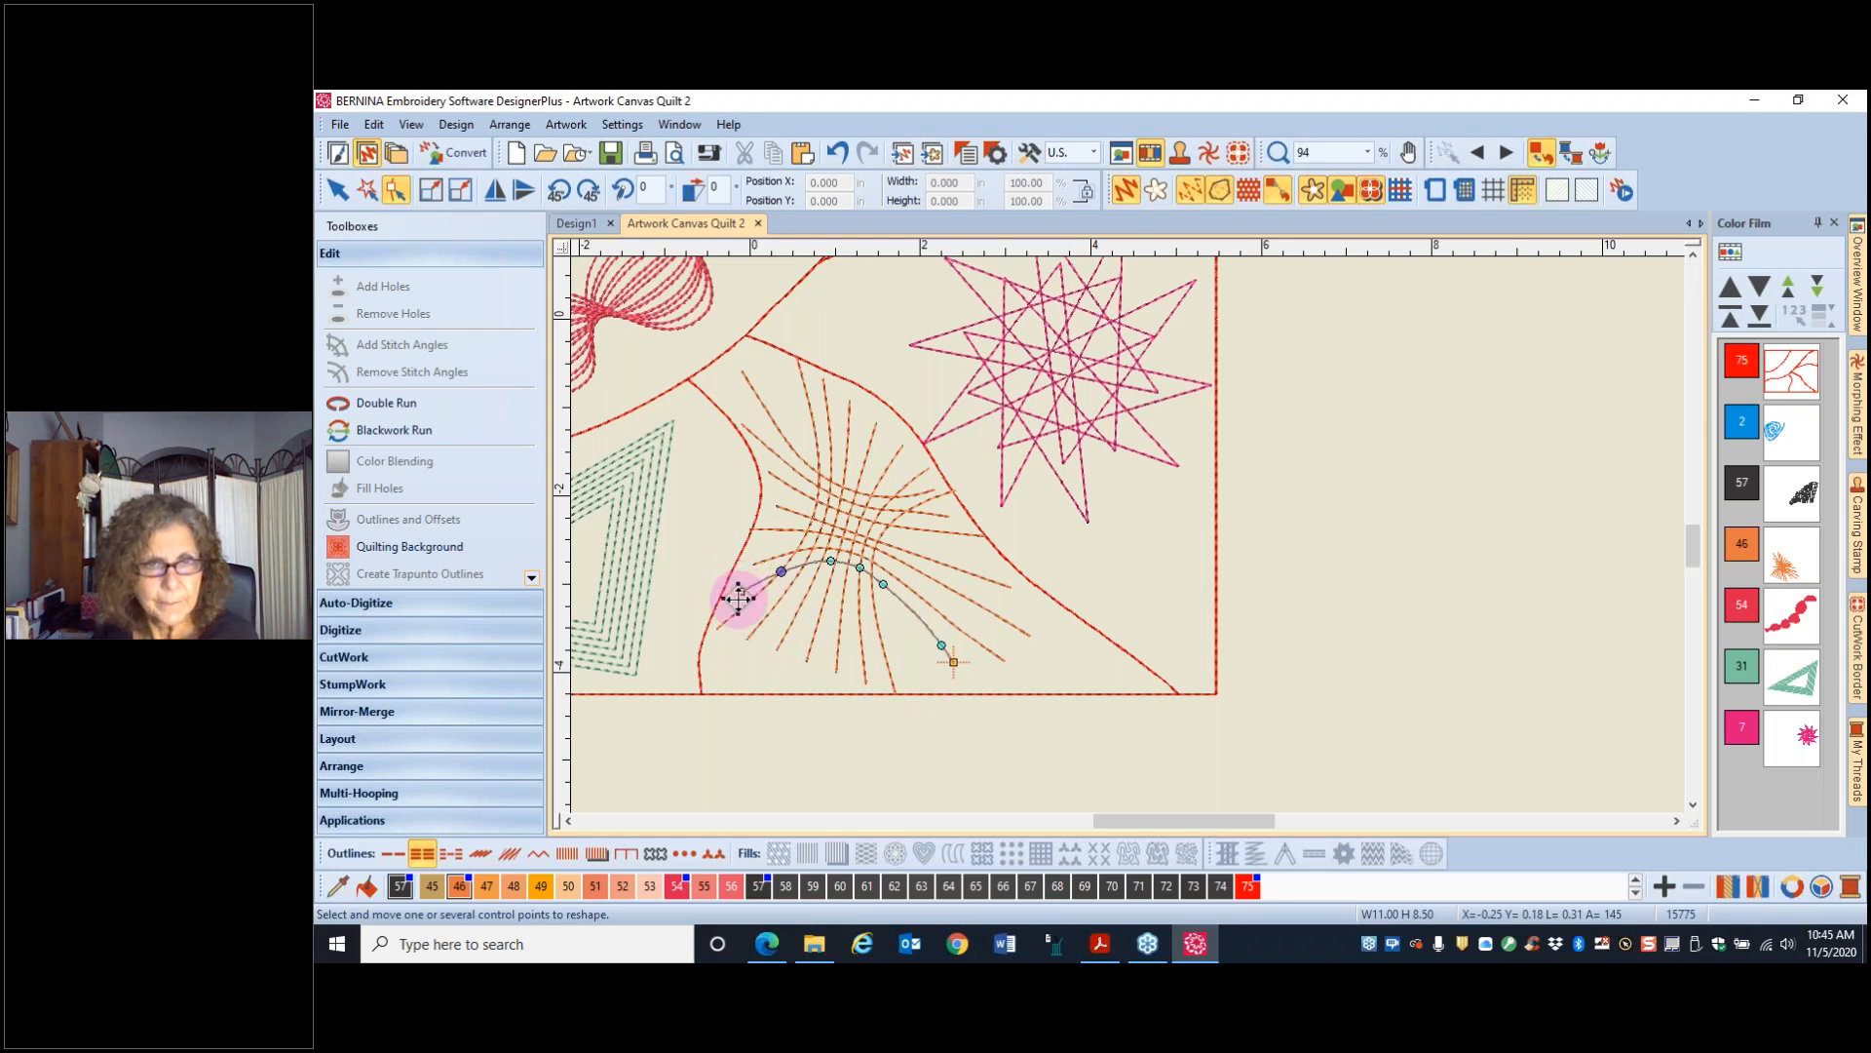
key(Escape)
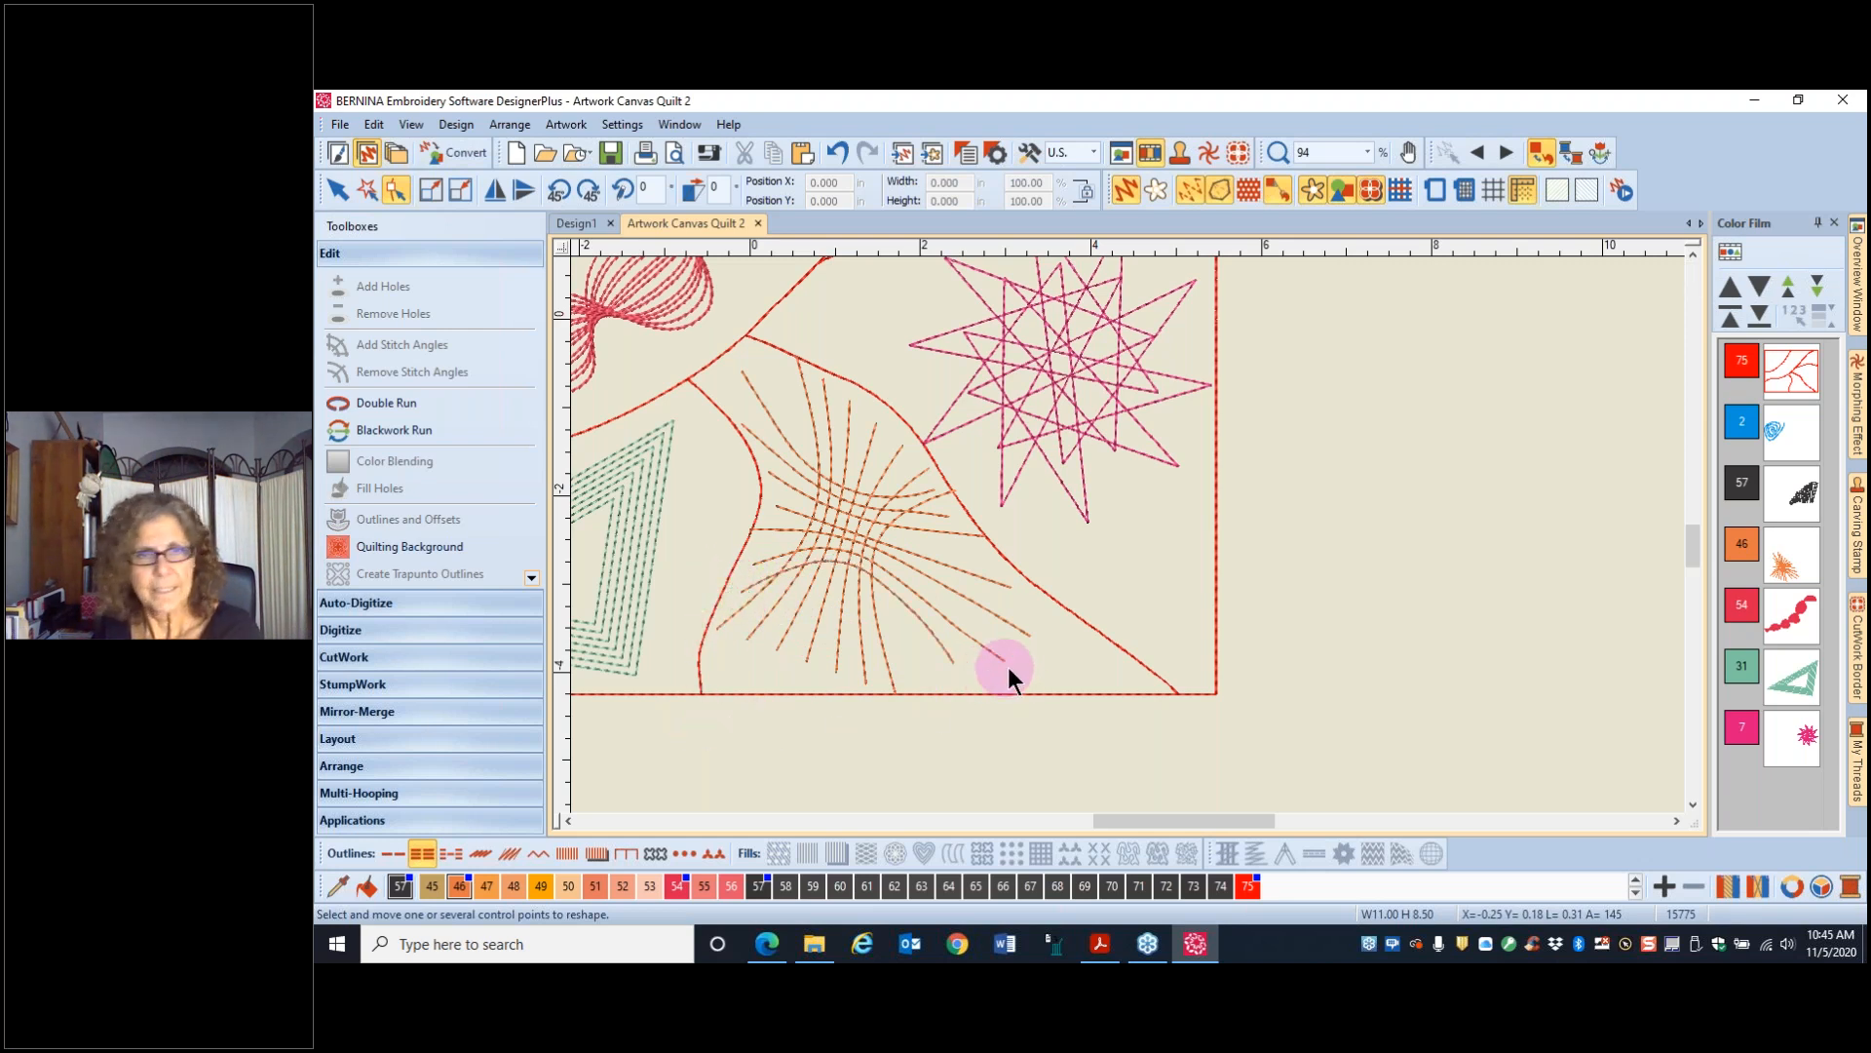
- Shorten the orange curve that runs up from the bottom edge so its upper end stays inside the section border
click(916, 506)
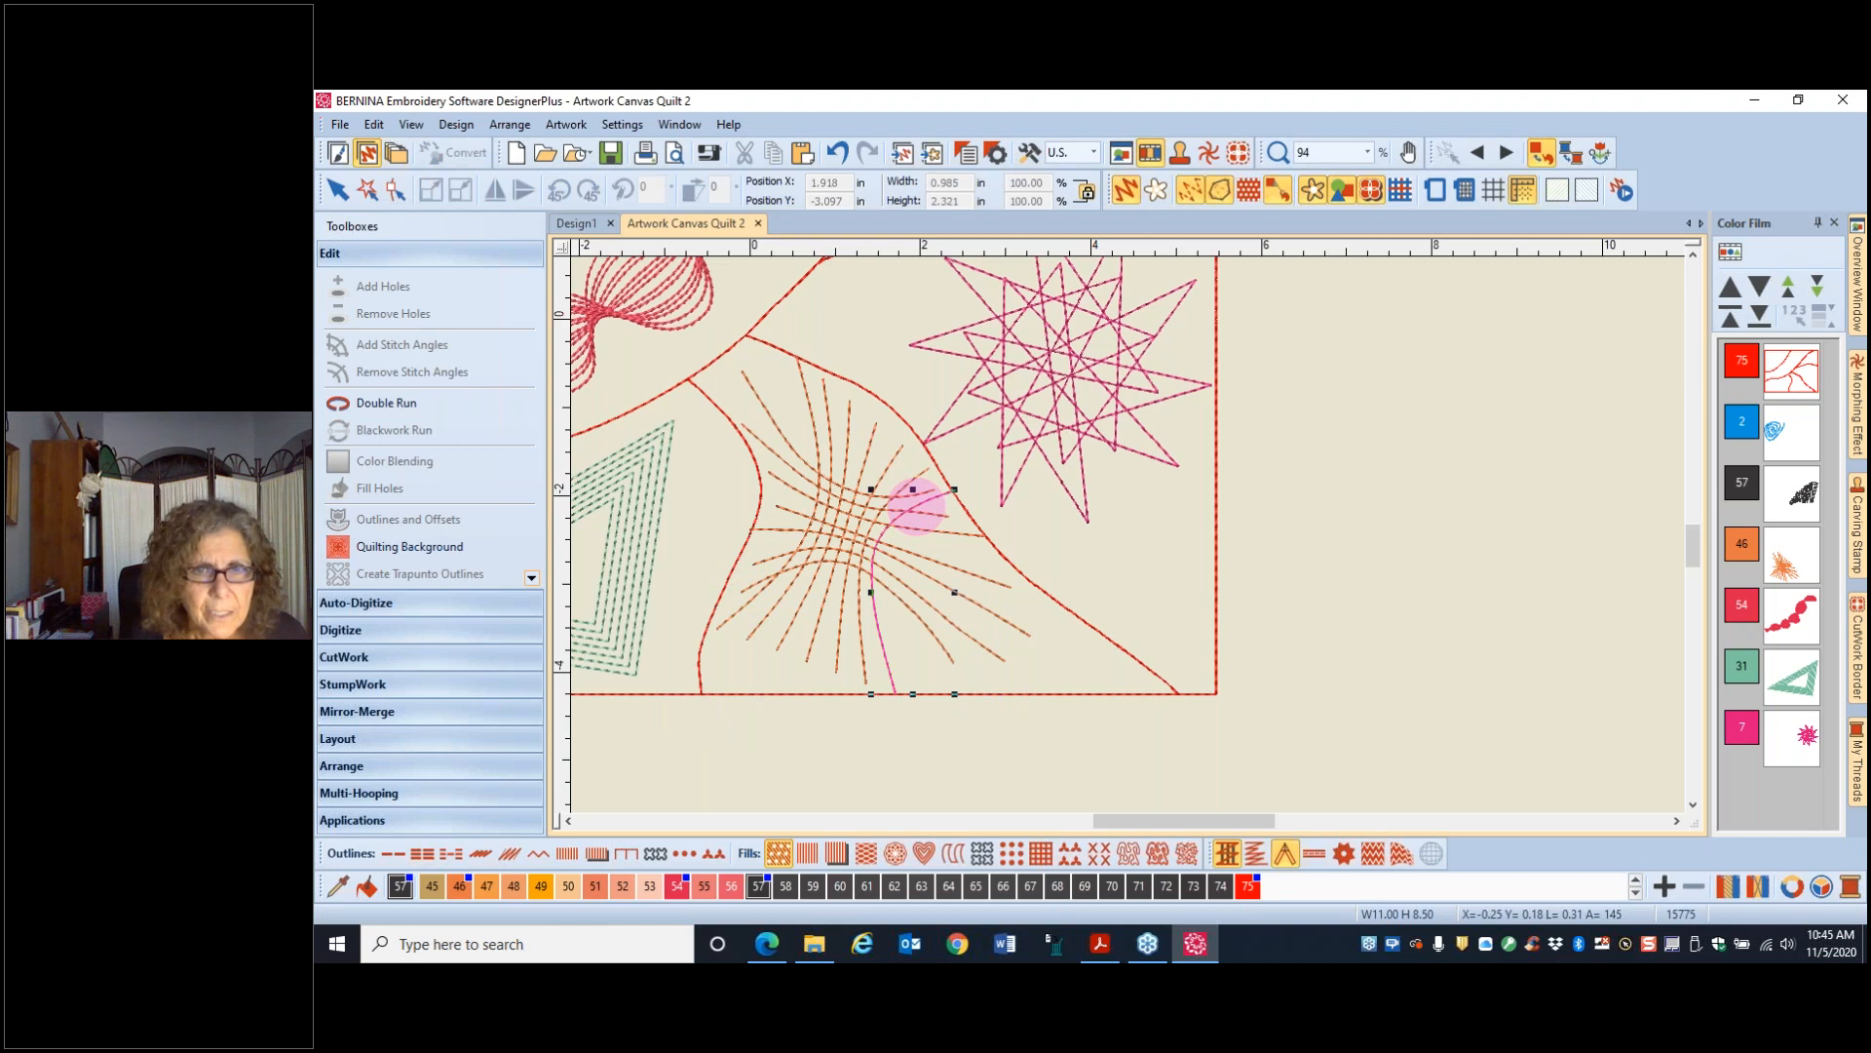
click(396, 190)
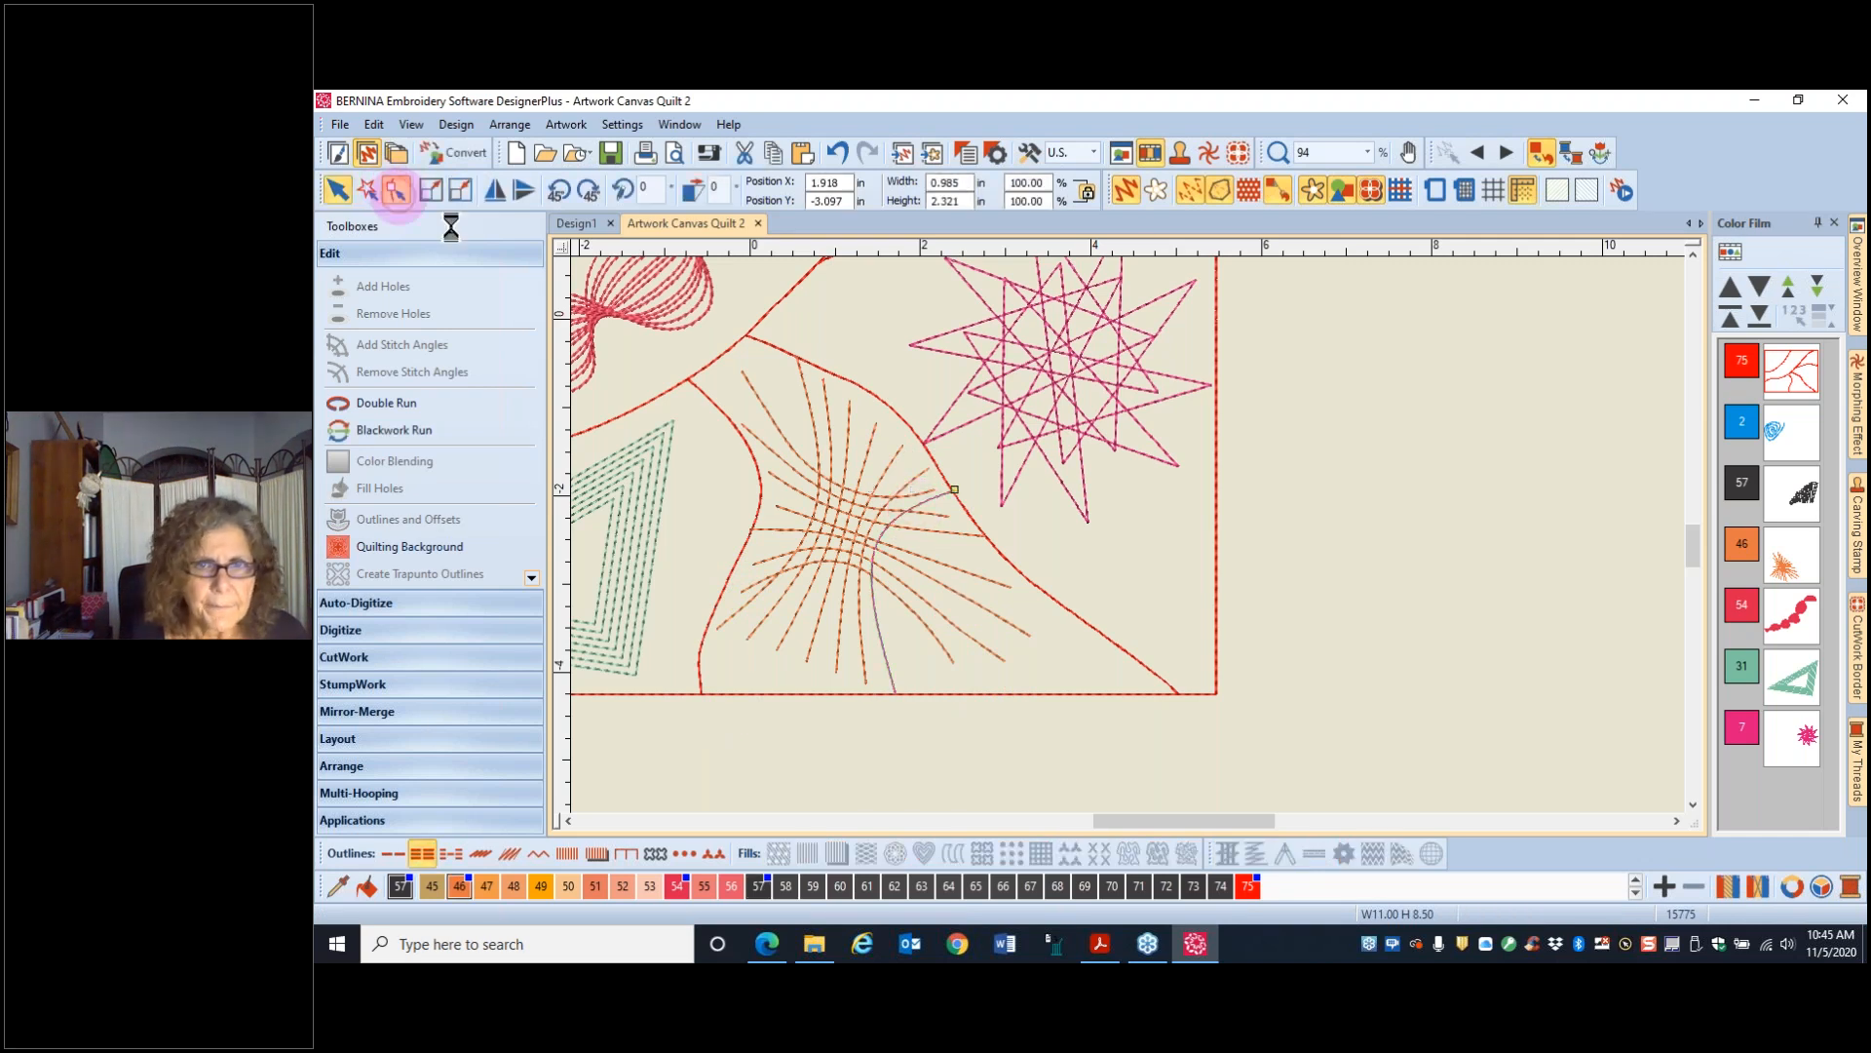
click(939, 495)
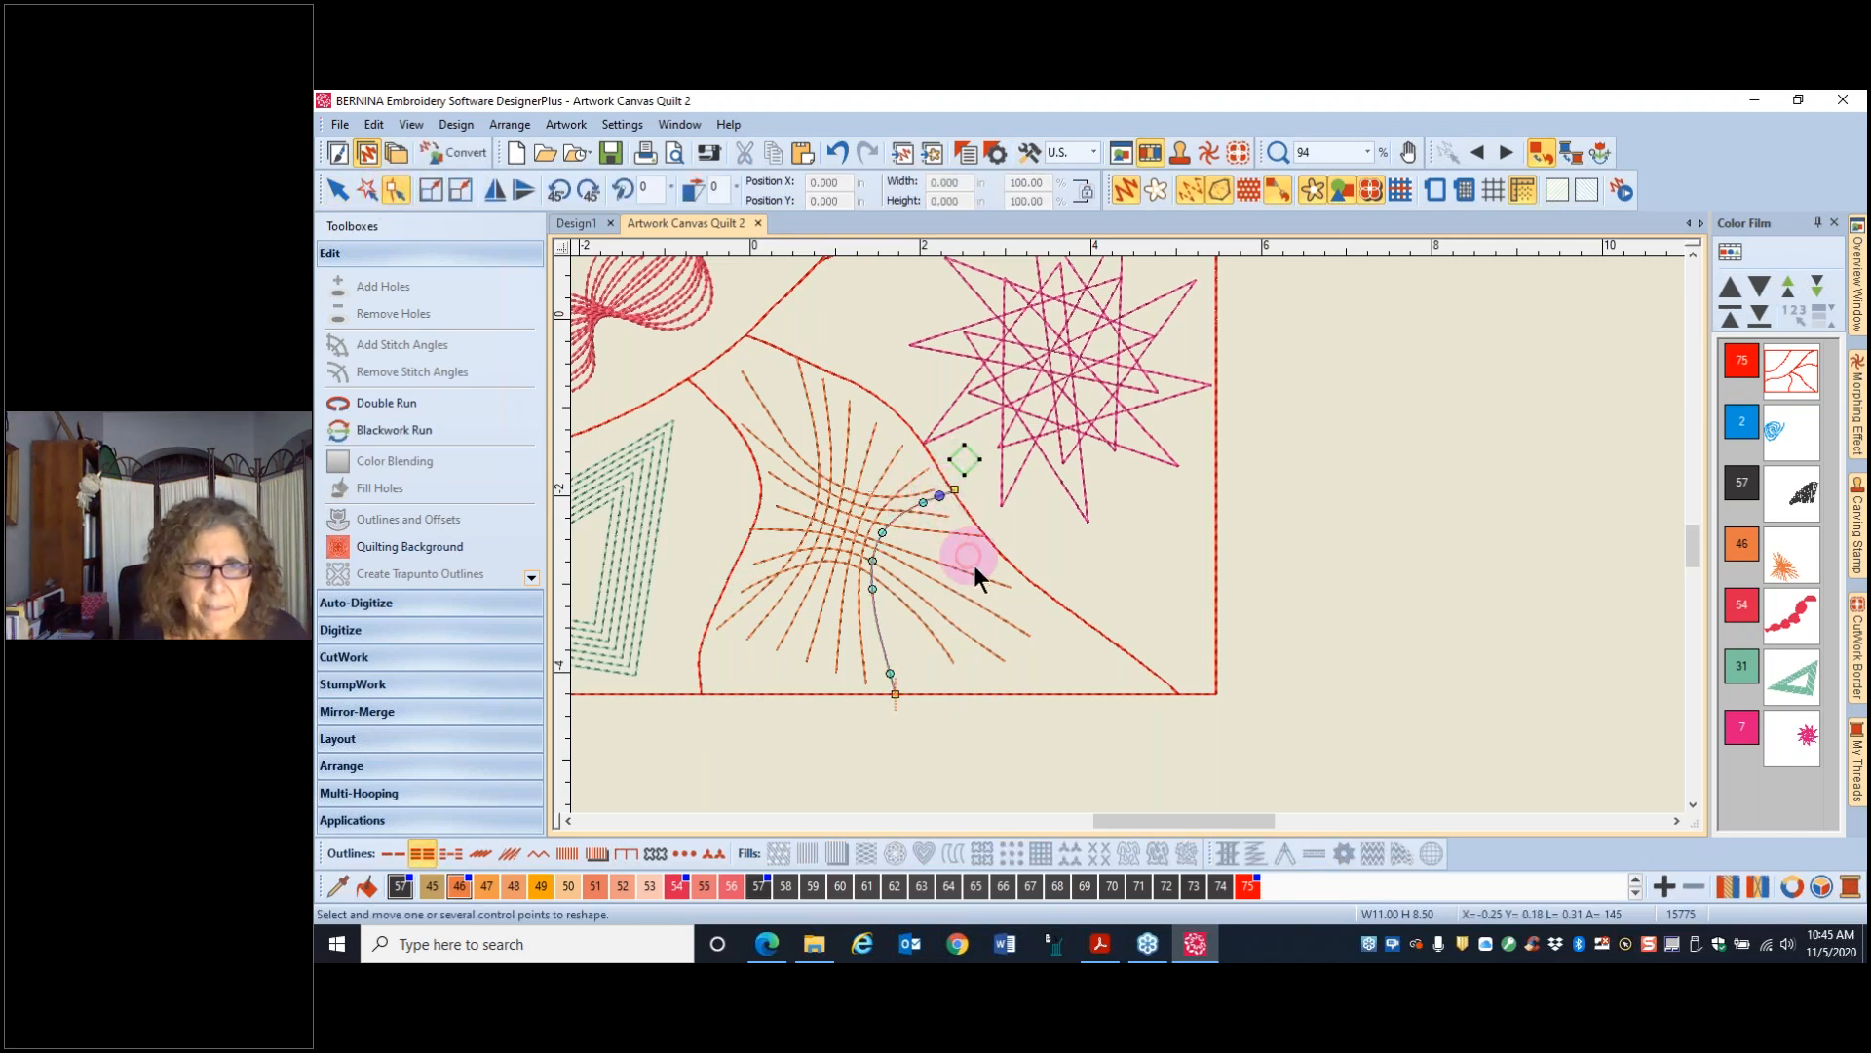
drag(954, 490, 944, 506)
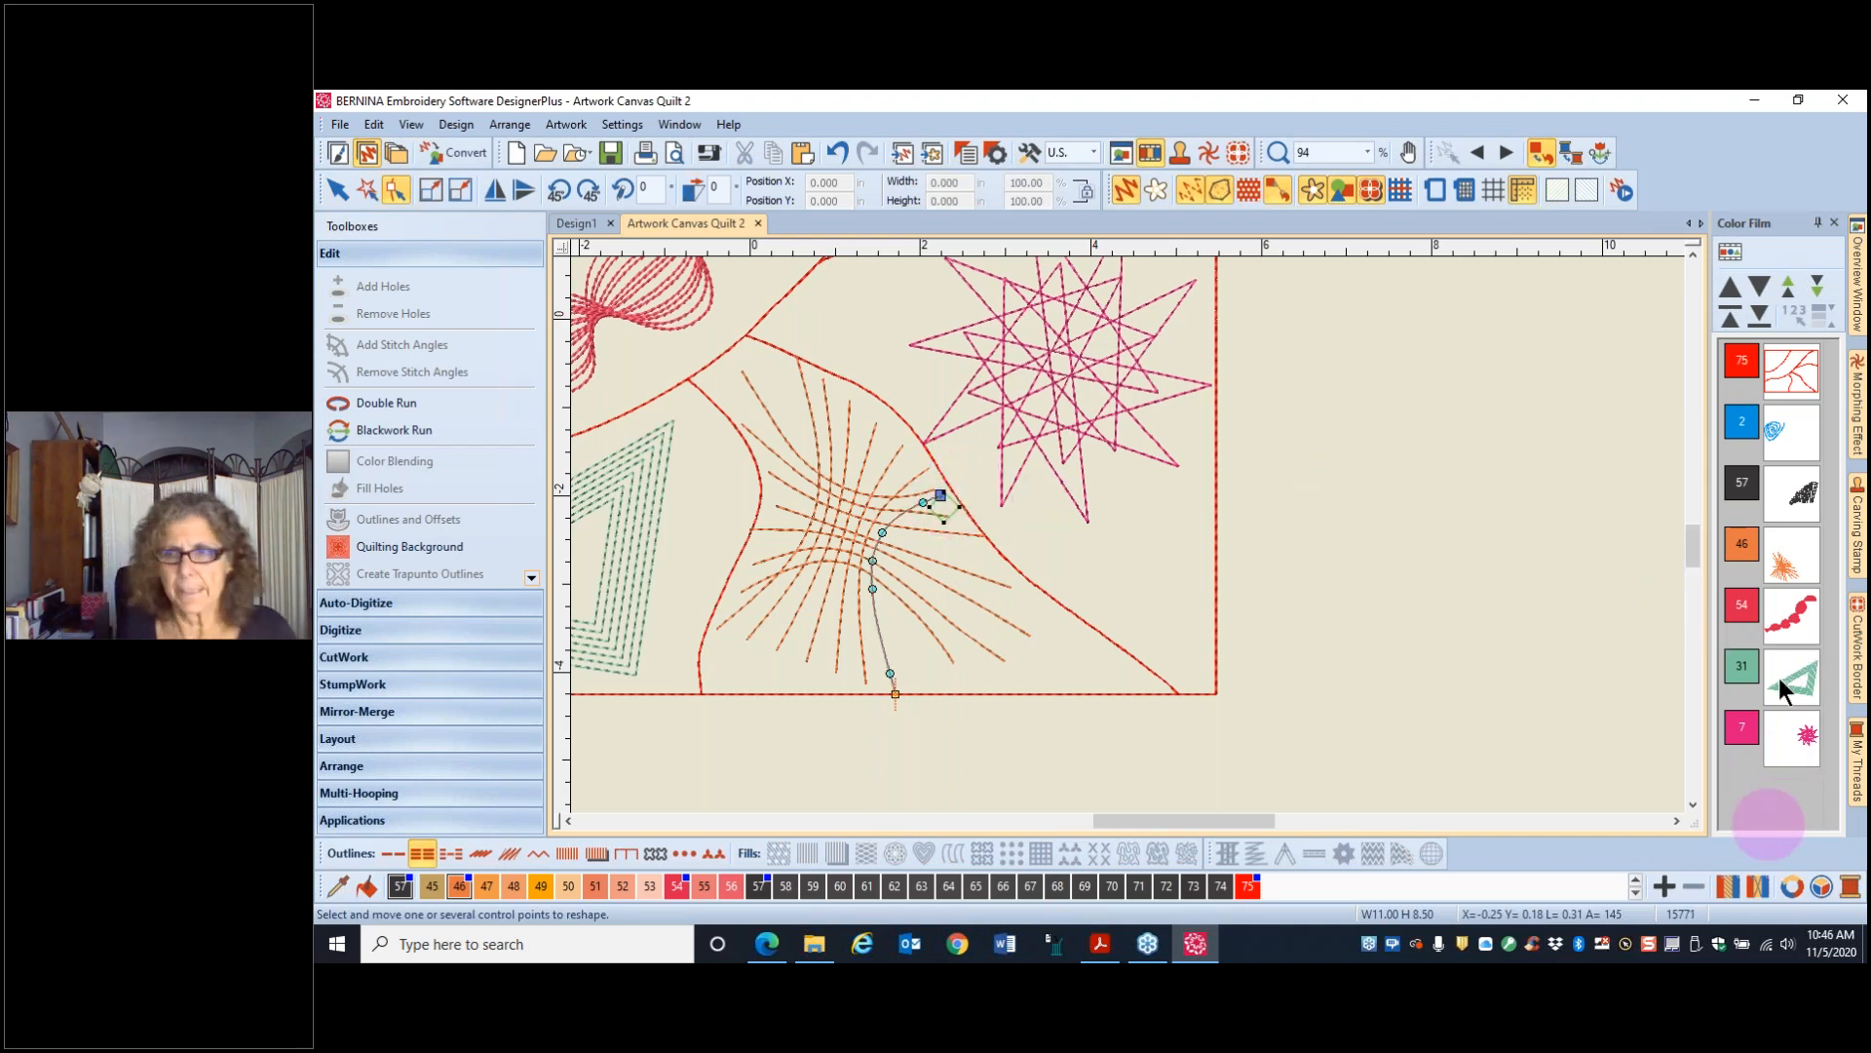
- Apply Blackwork Run to all lines of the orange motif with the default entry and exit points
click(1788, 560)
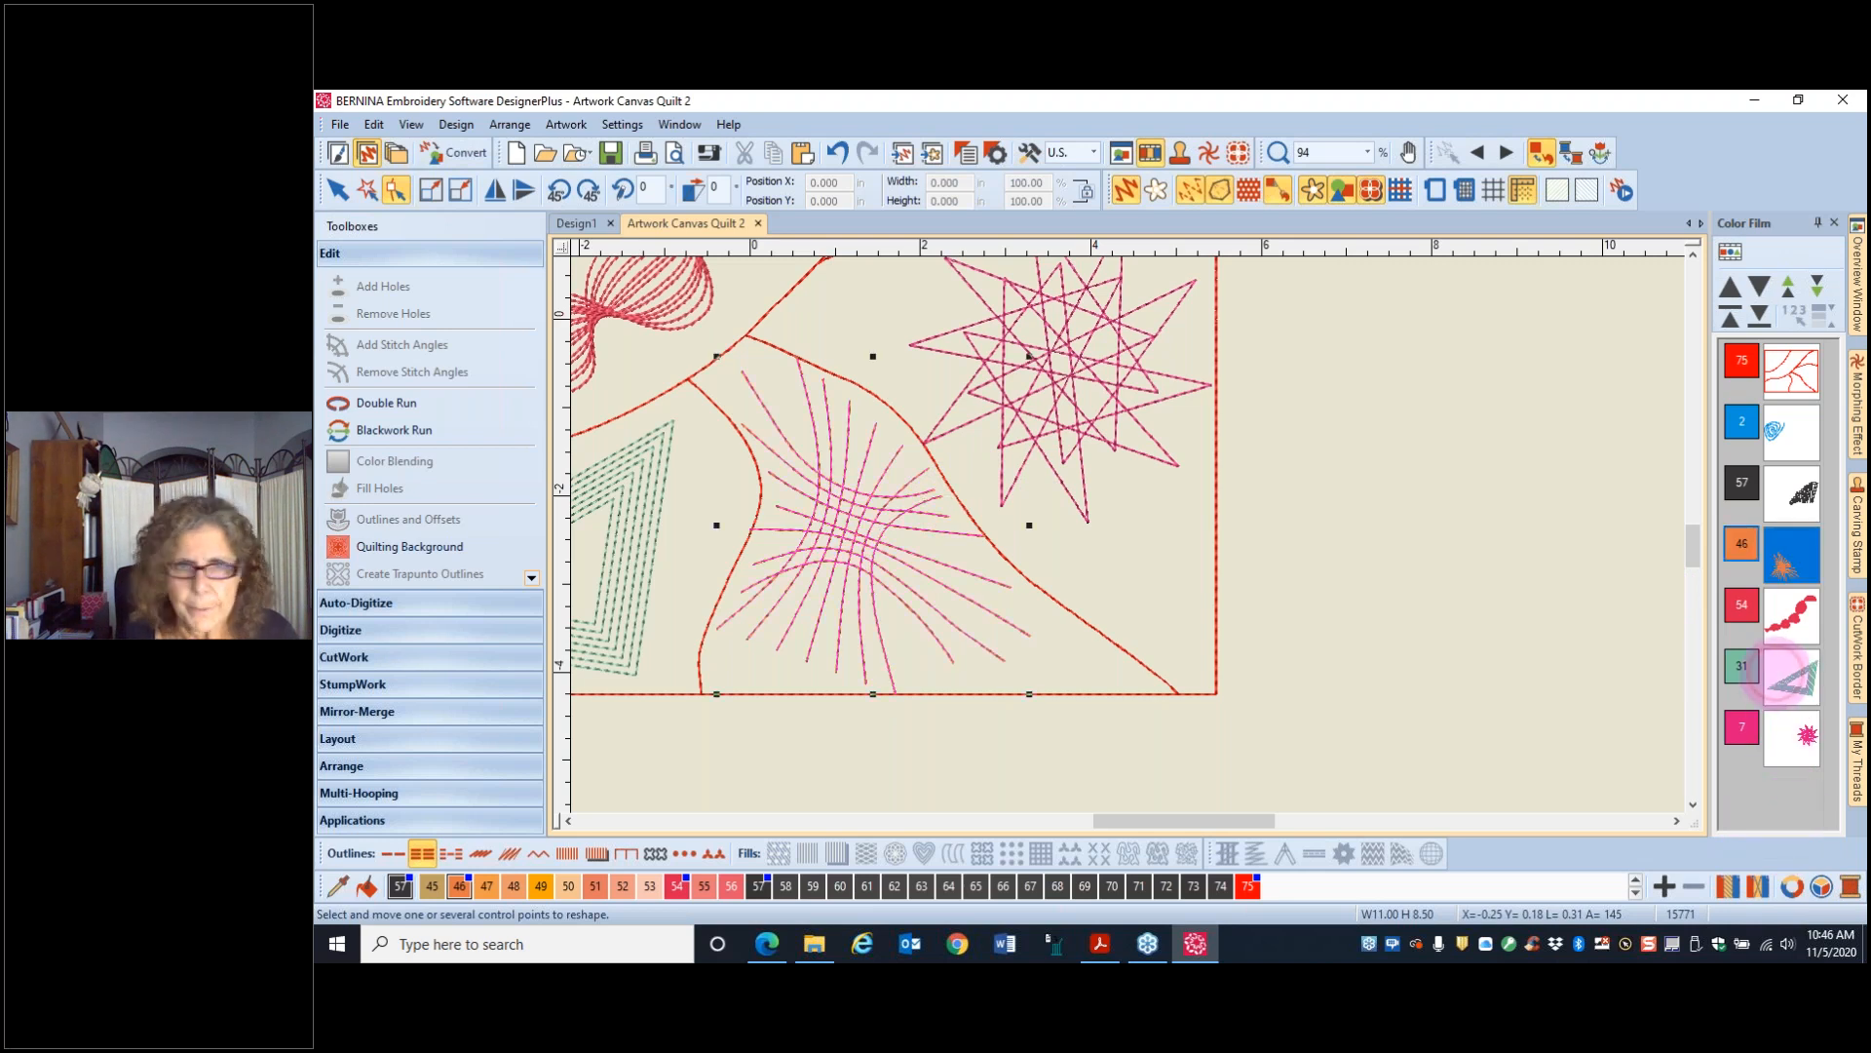
click(385, 430)
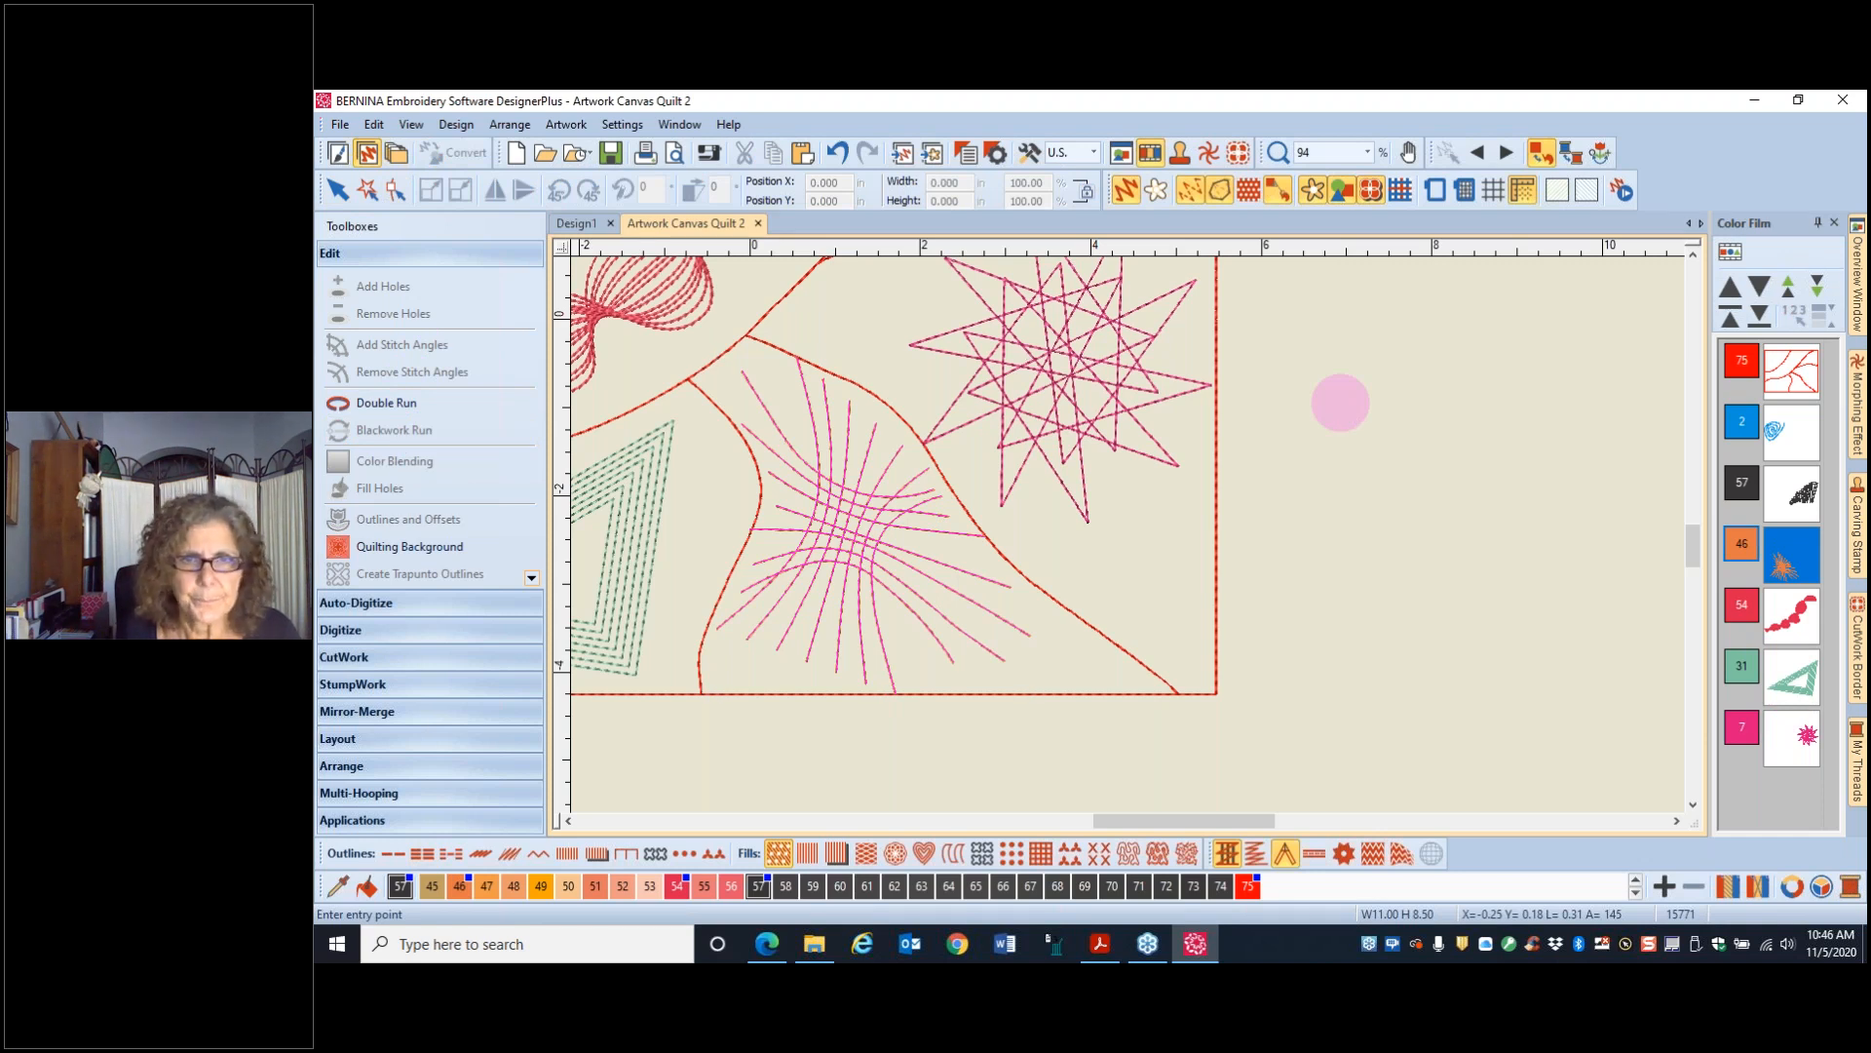
key(Return)
- Apply Blackwork Run to the red twisted-ribbon motif across the quilt's middle section, using the default entry and exit points
click(1787, 622)
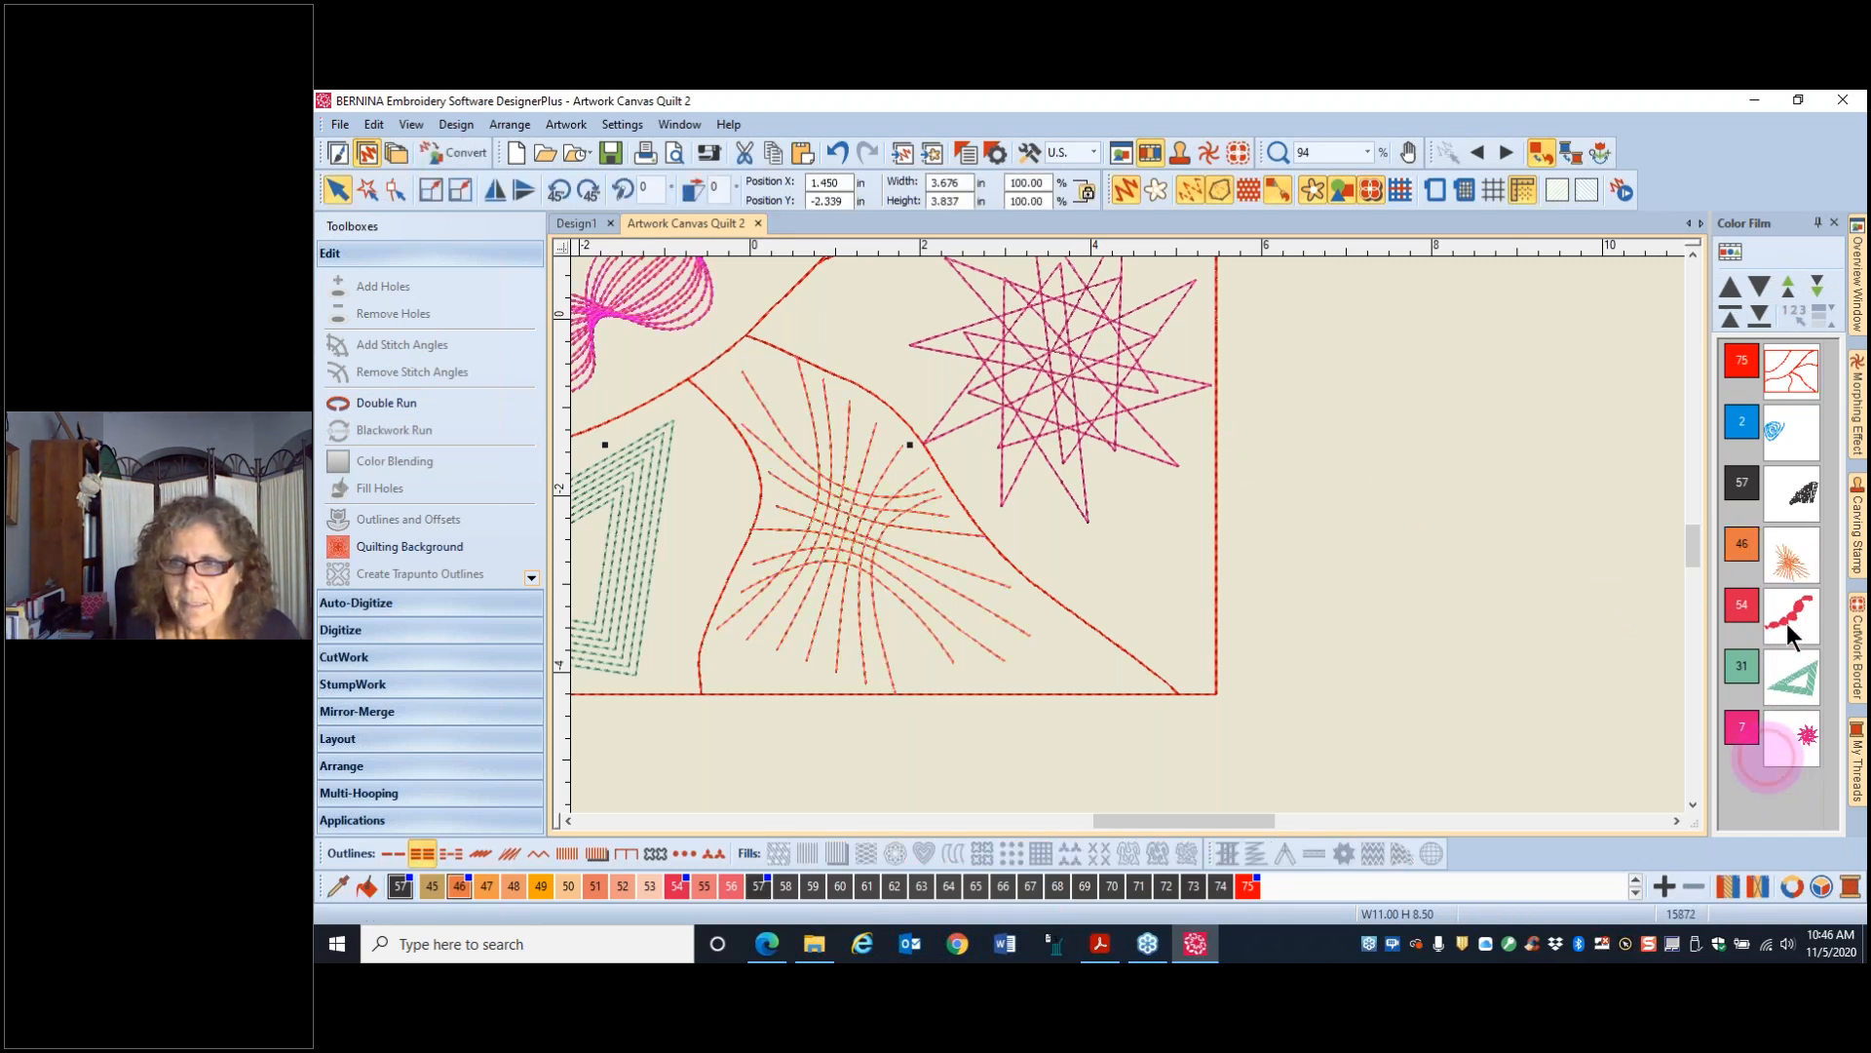
key(0)
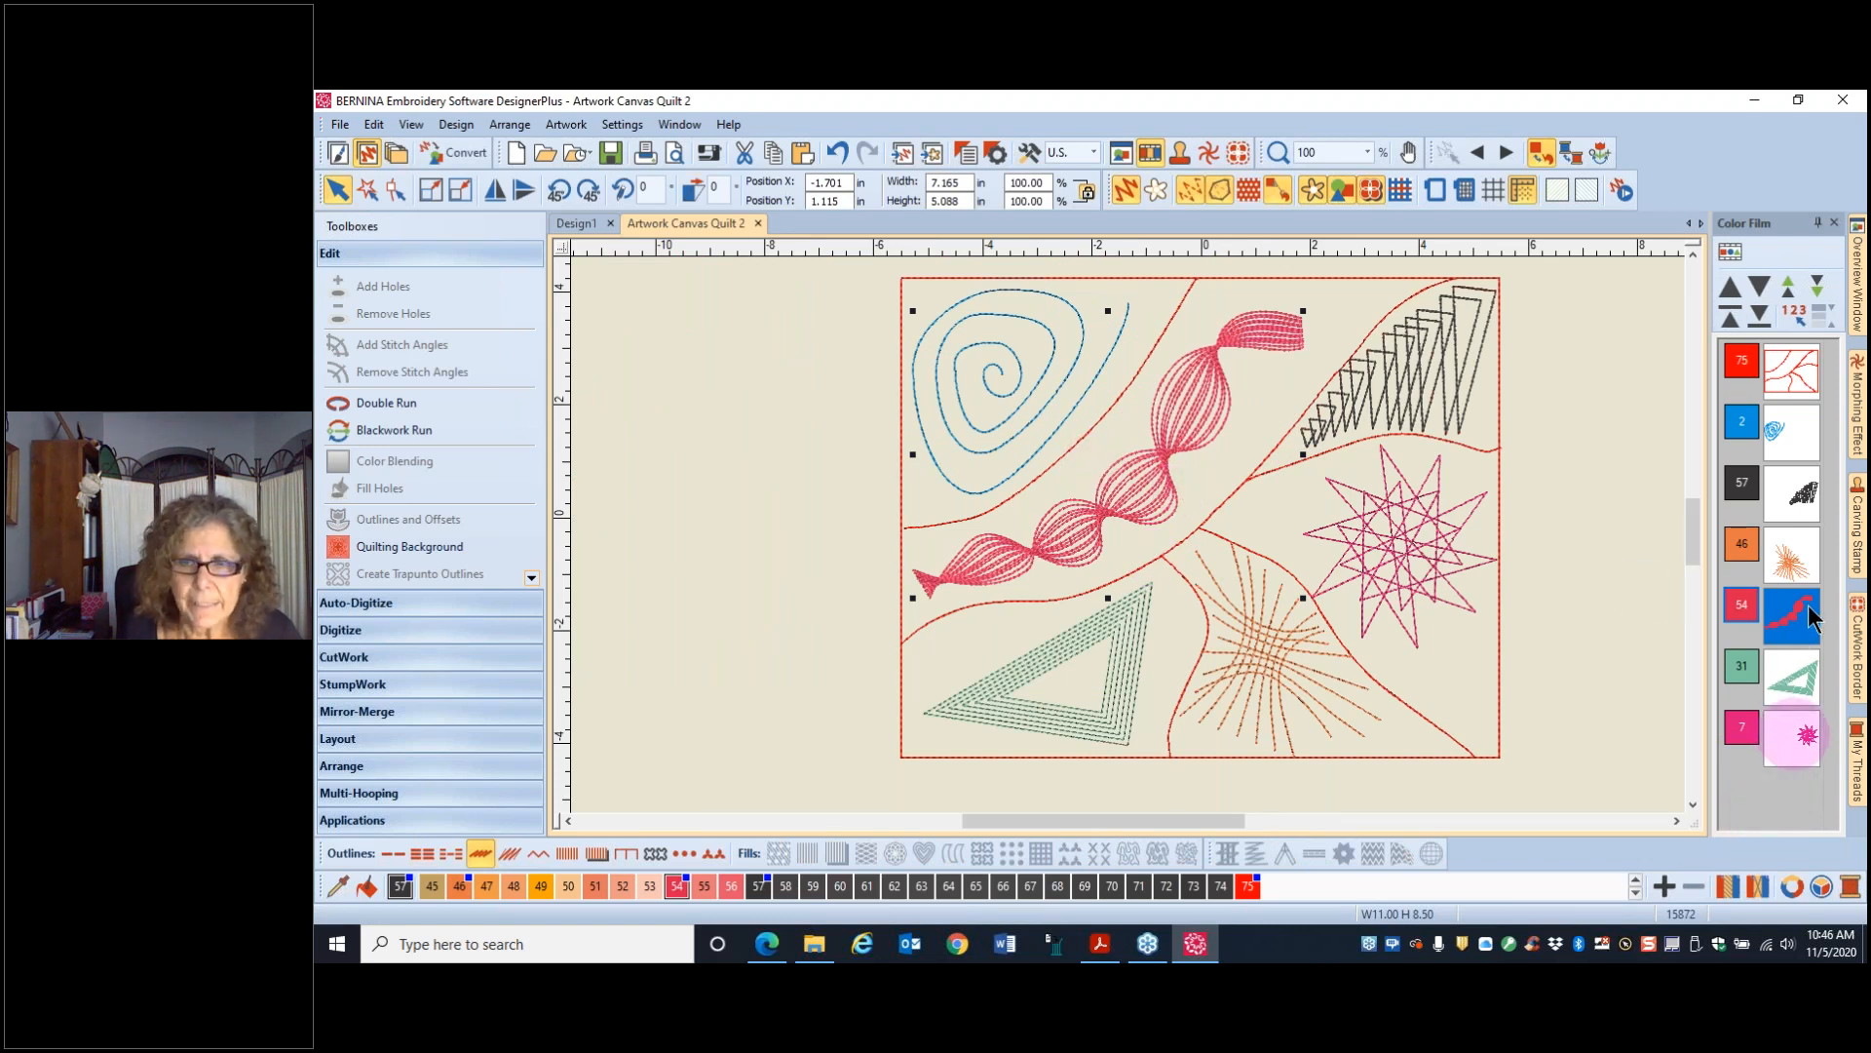
click(380, 435)
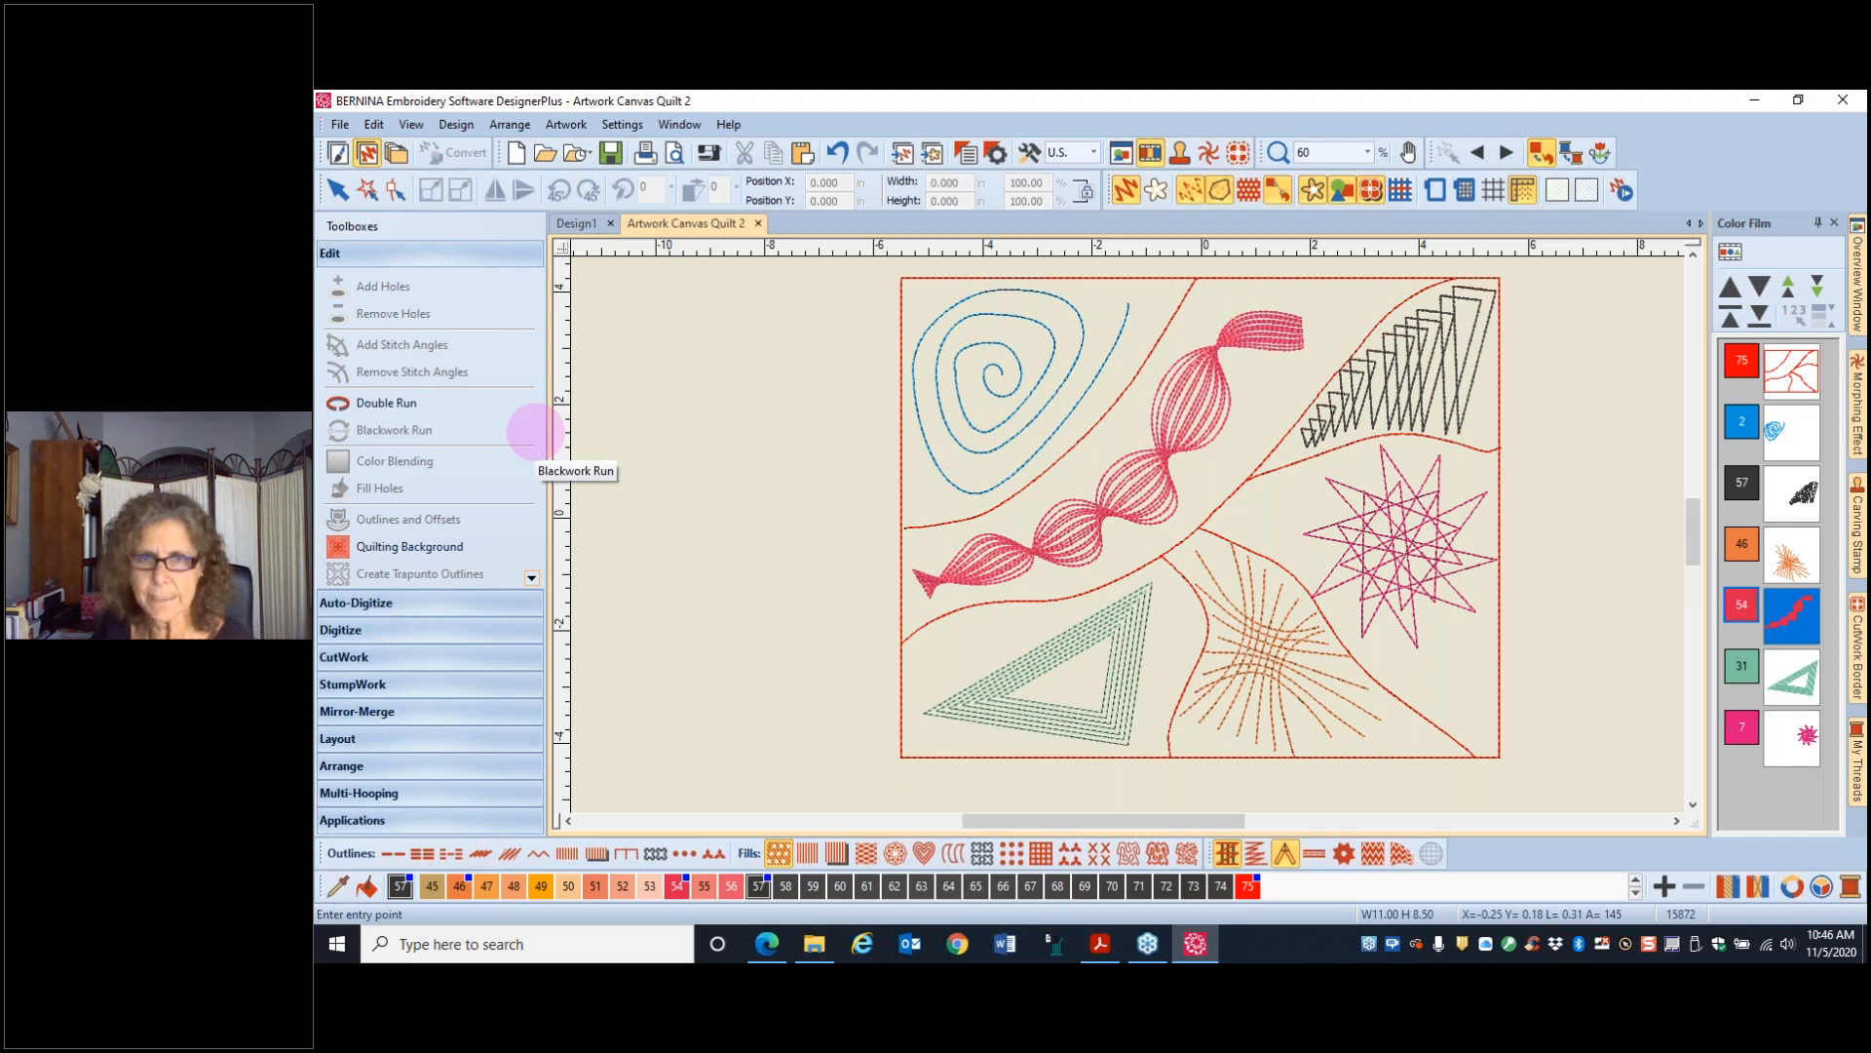
key(Return)
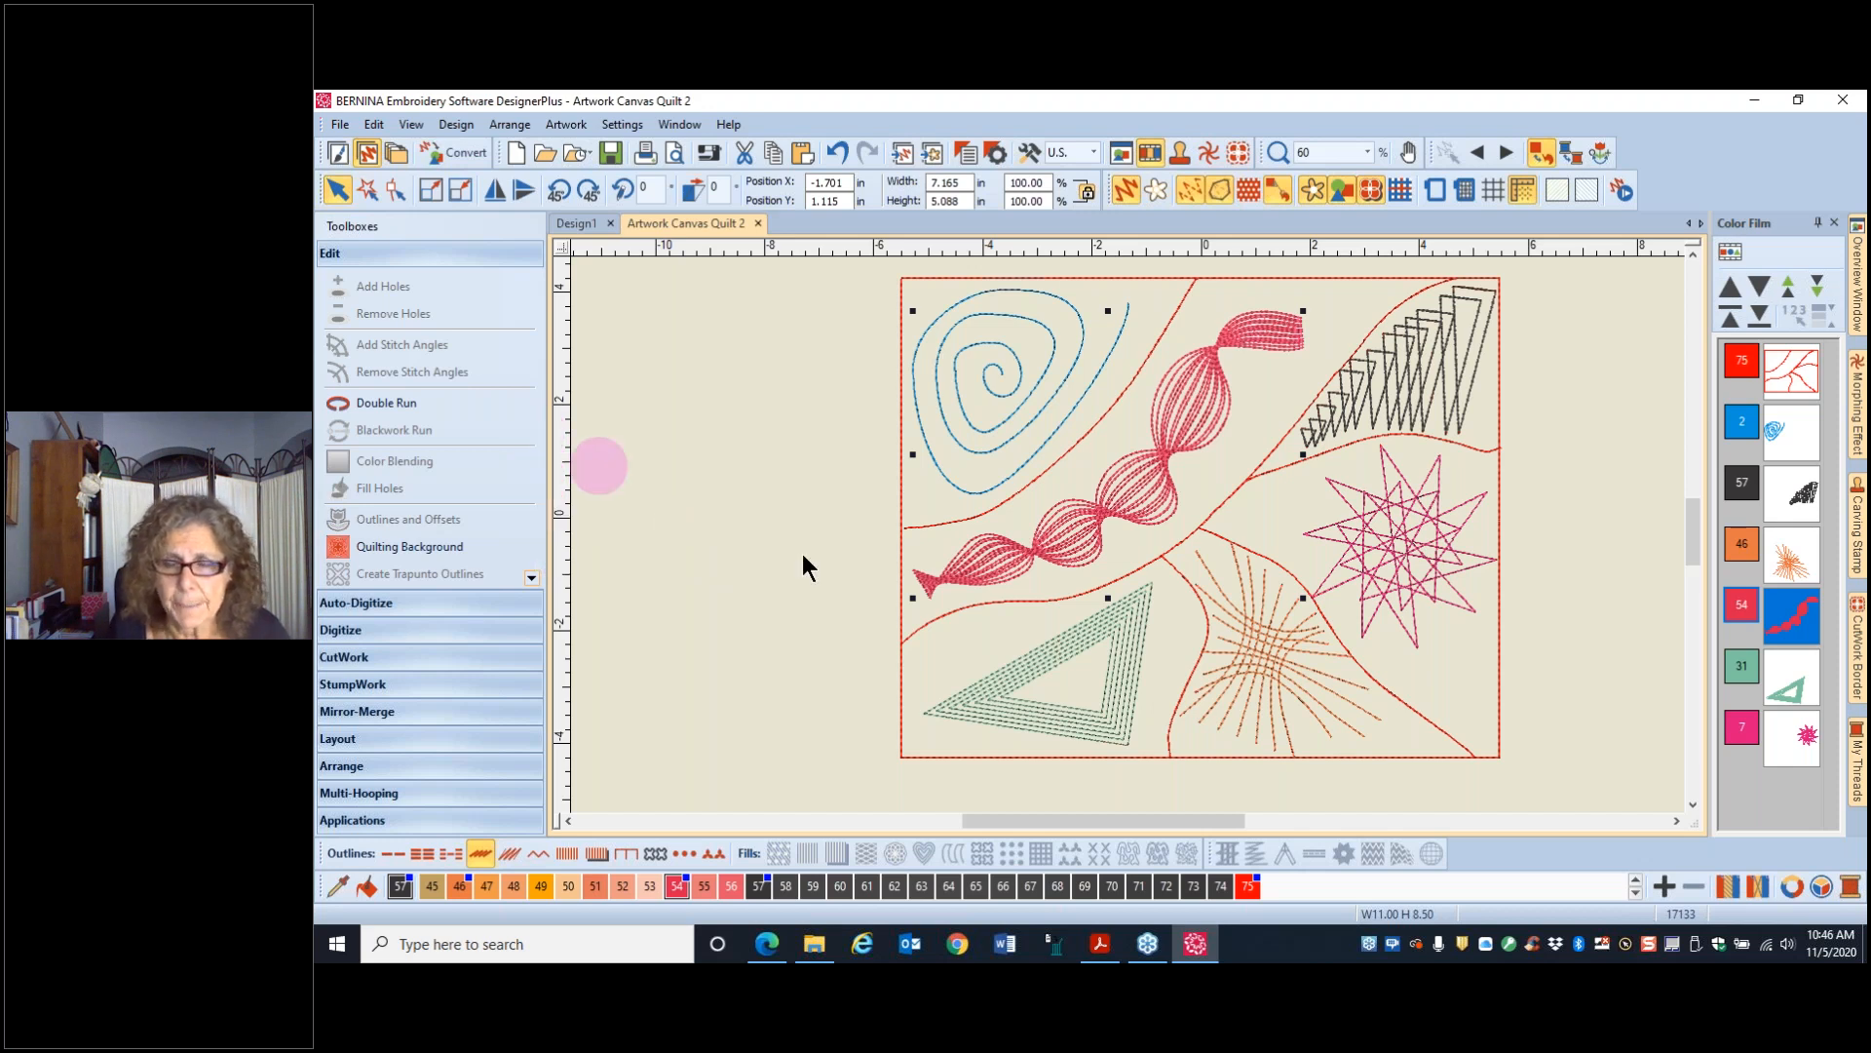
- Examine the green nested-triangle motif with realistic stitch view off to see the connecting stitches between its triangles
click(1610, 624)
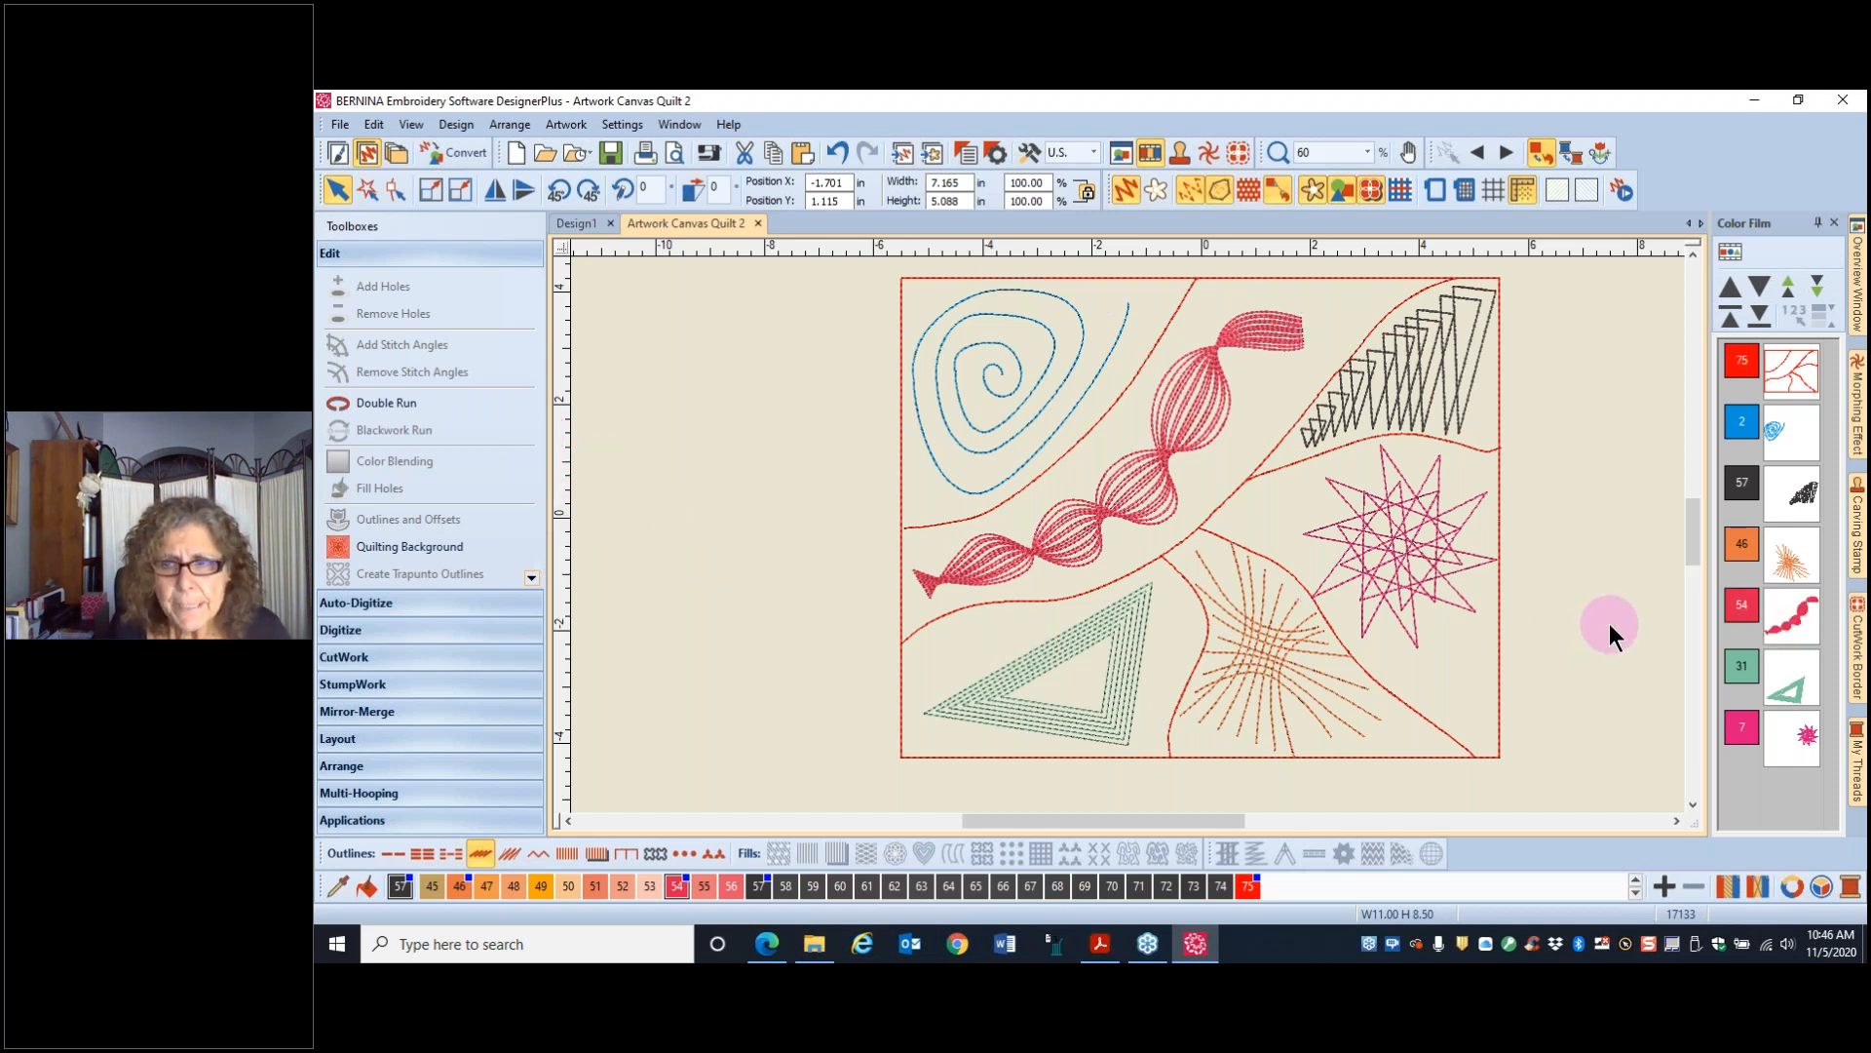
click(1772, 819)
click(1791, 673)
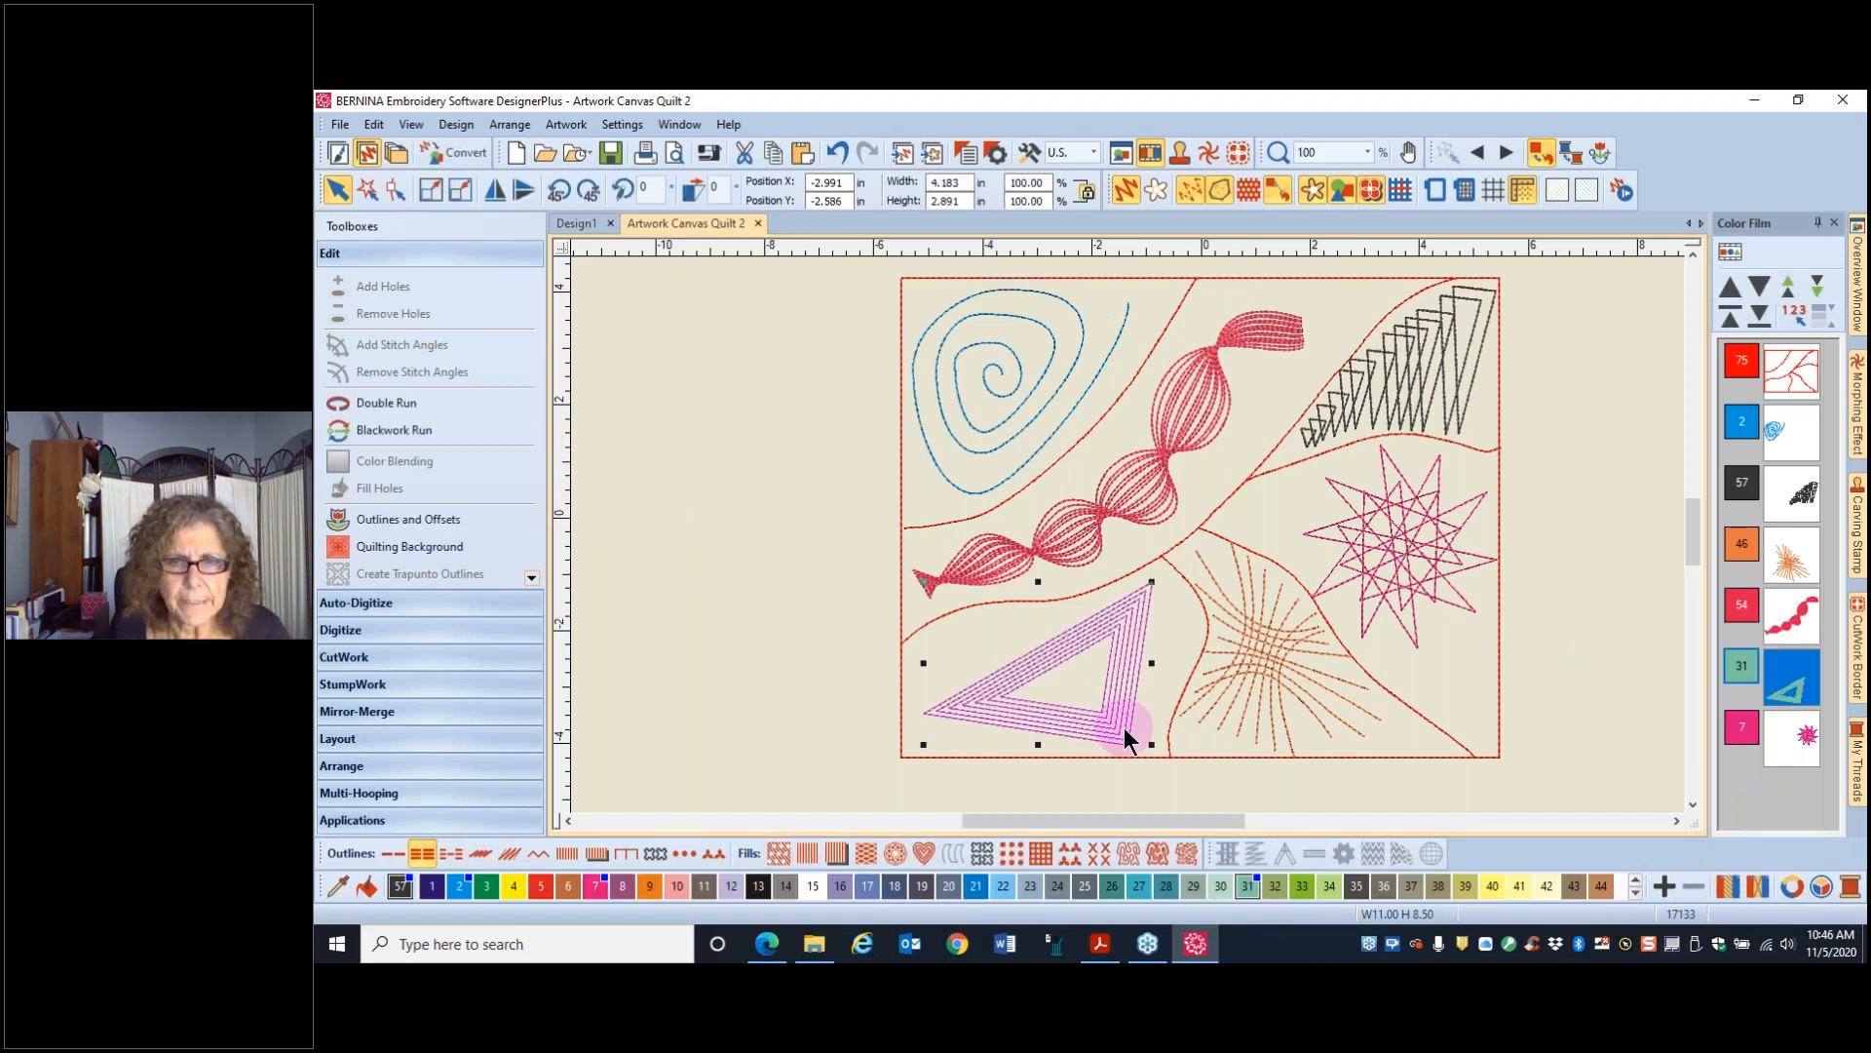
scroll(1125, 727, up, 2)
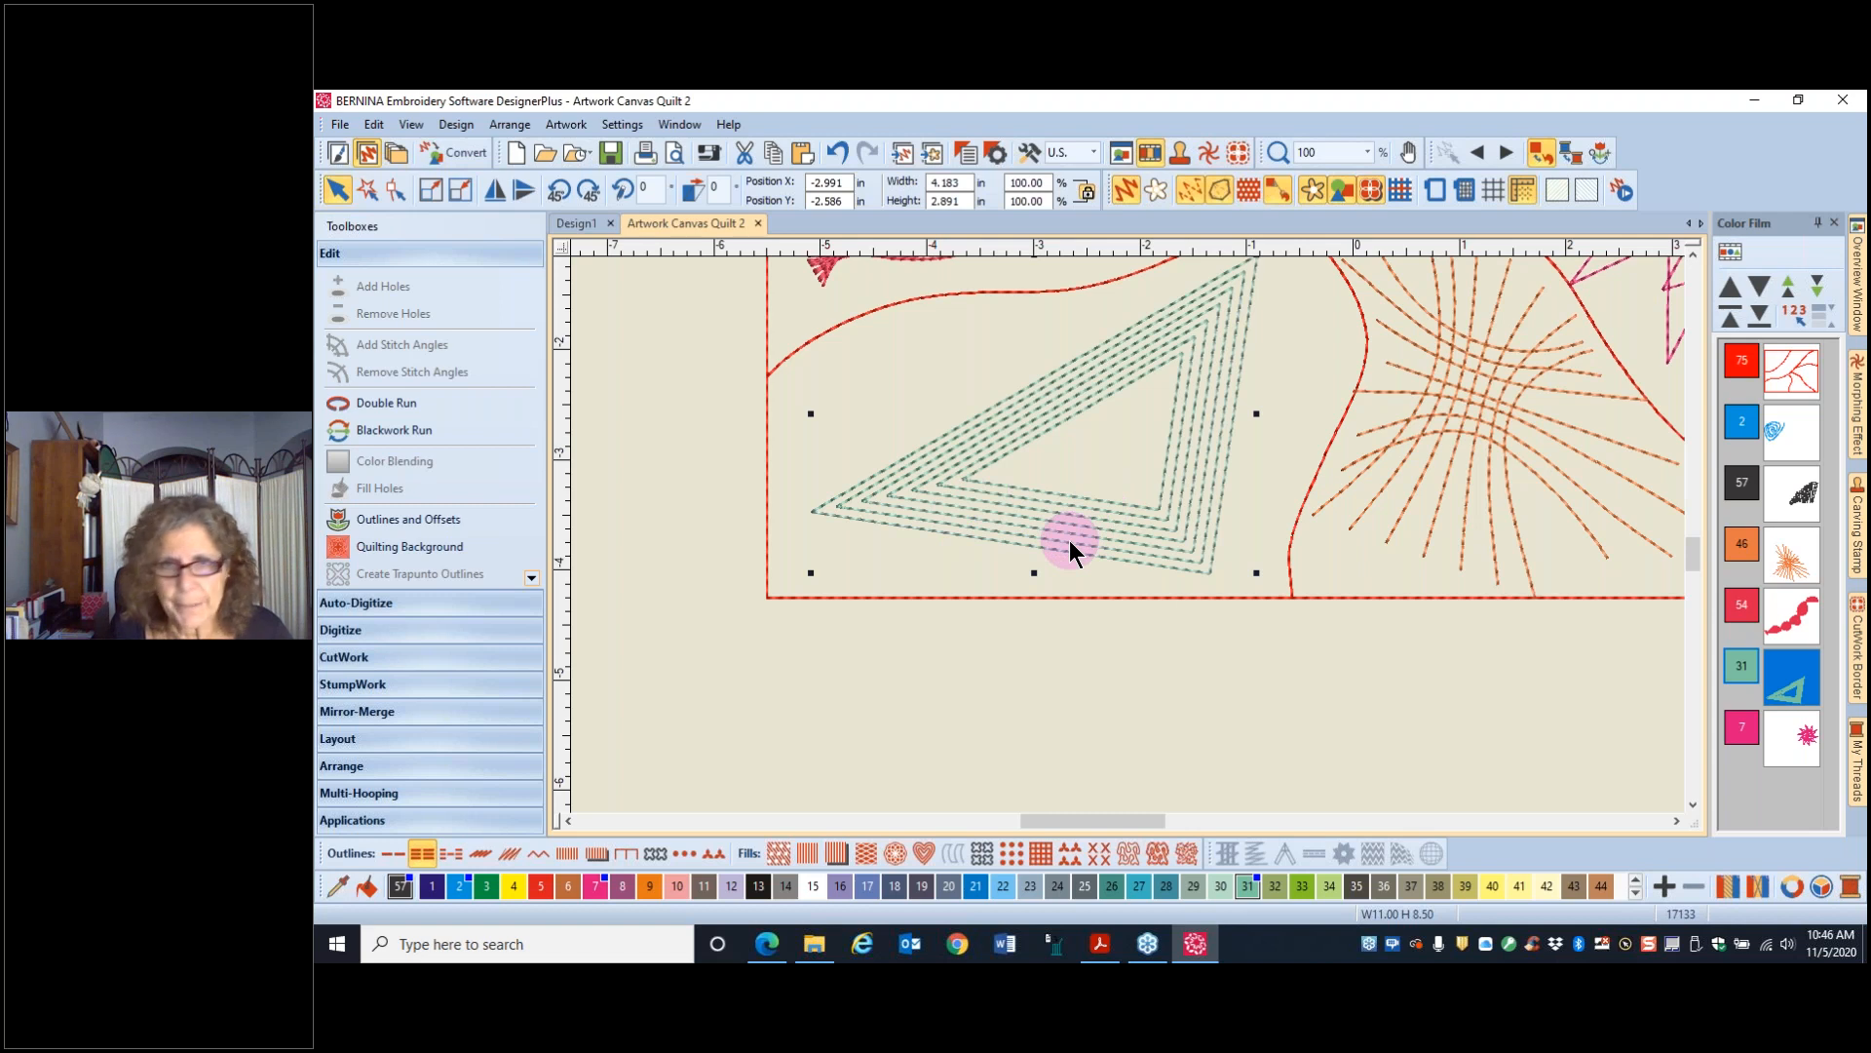
key(t)
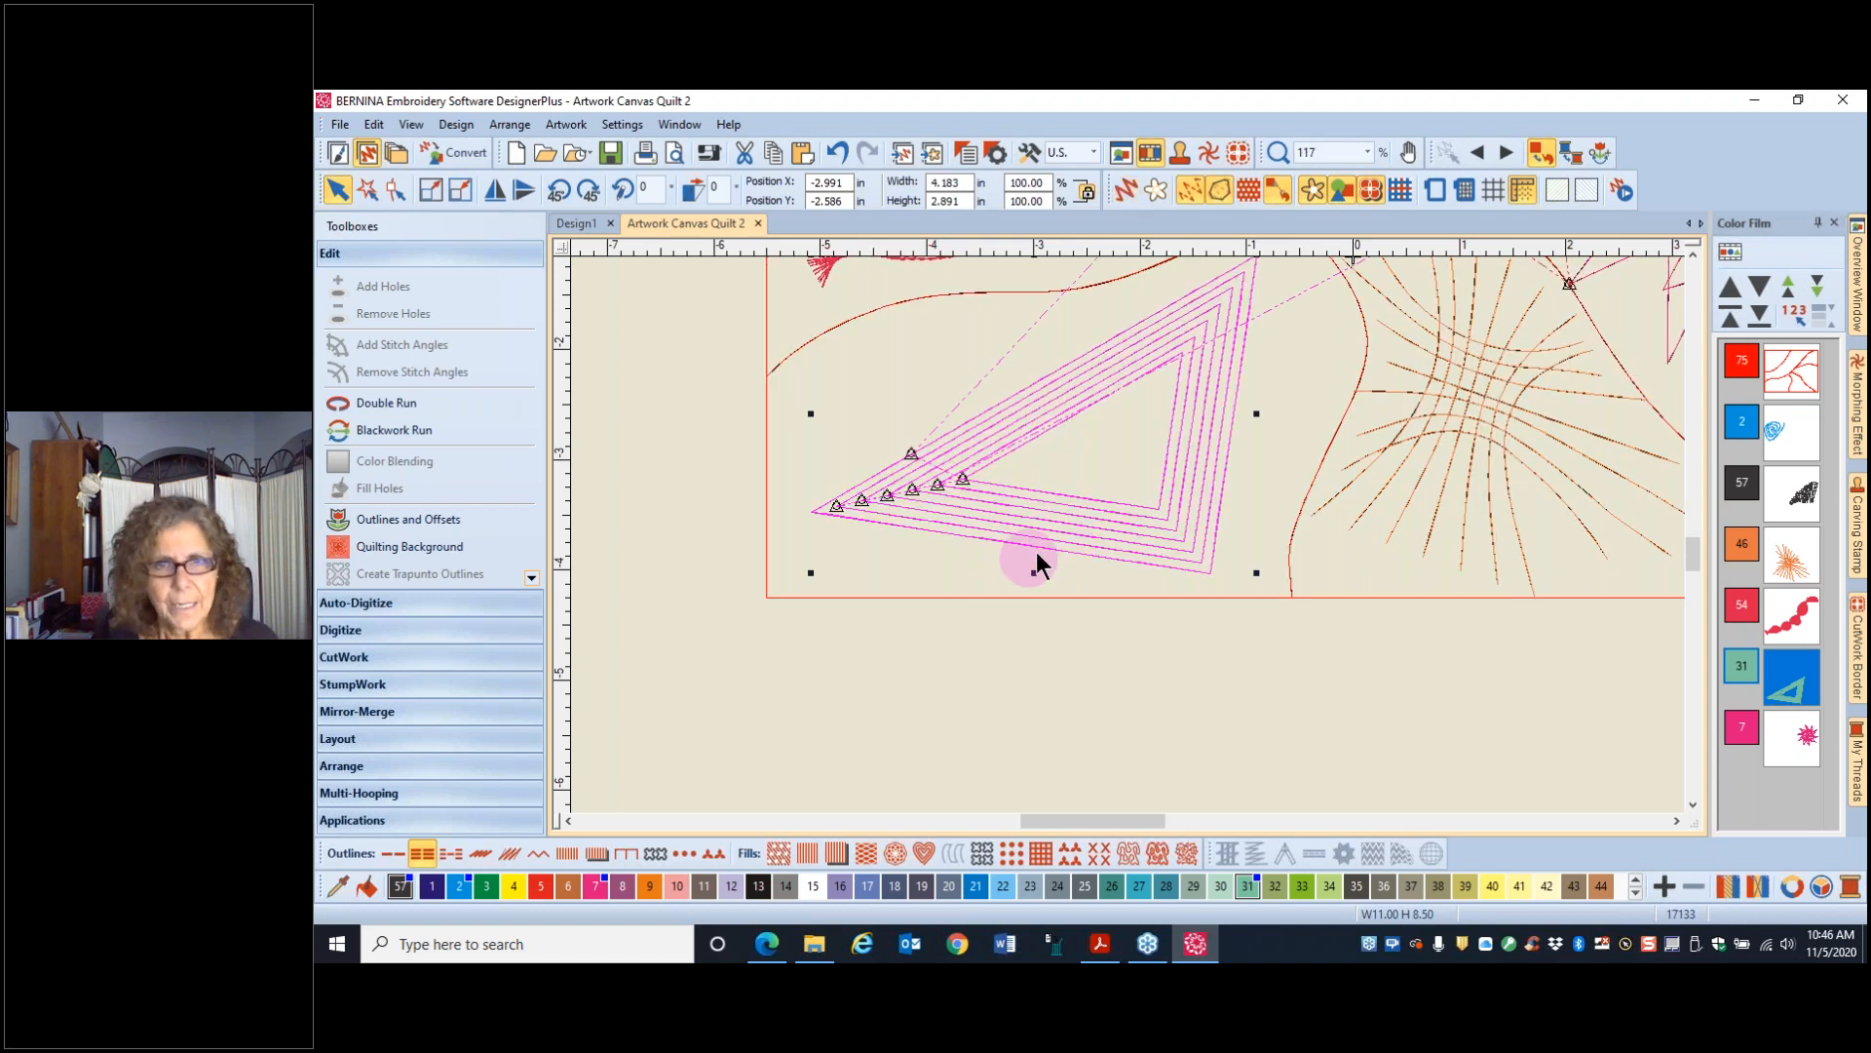
right_click(1037, 548)
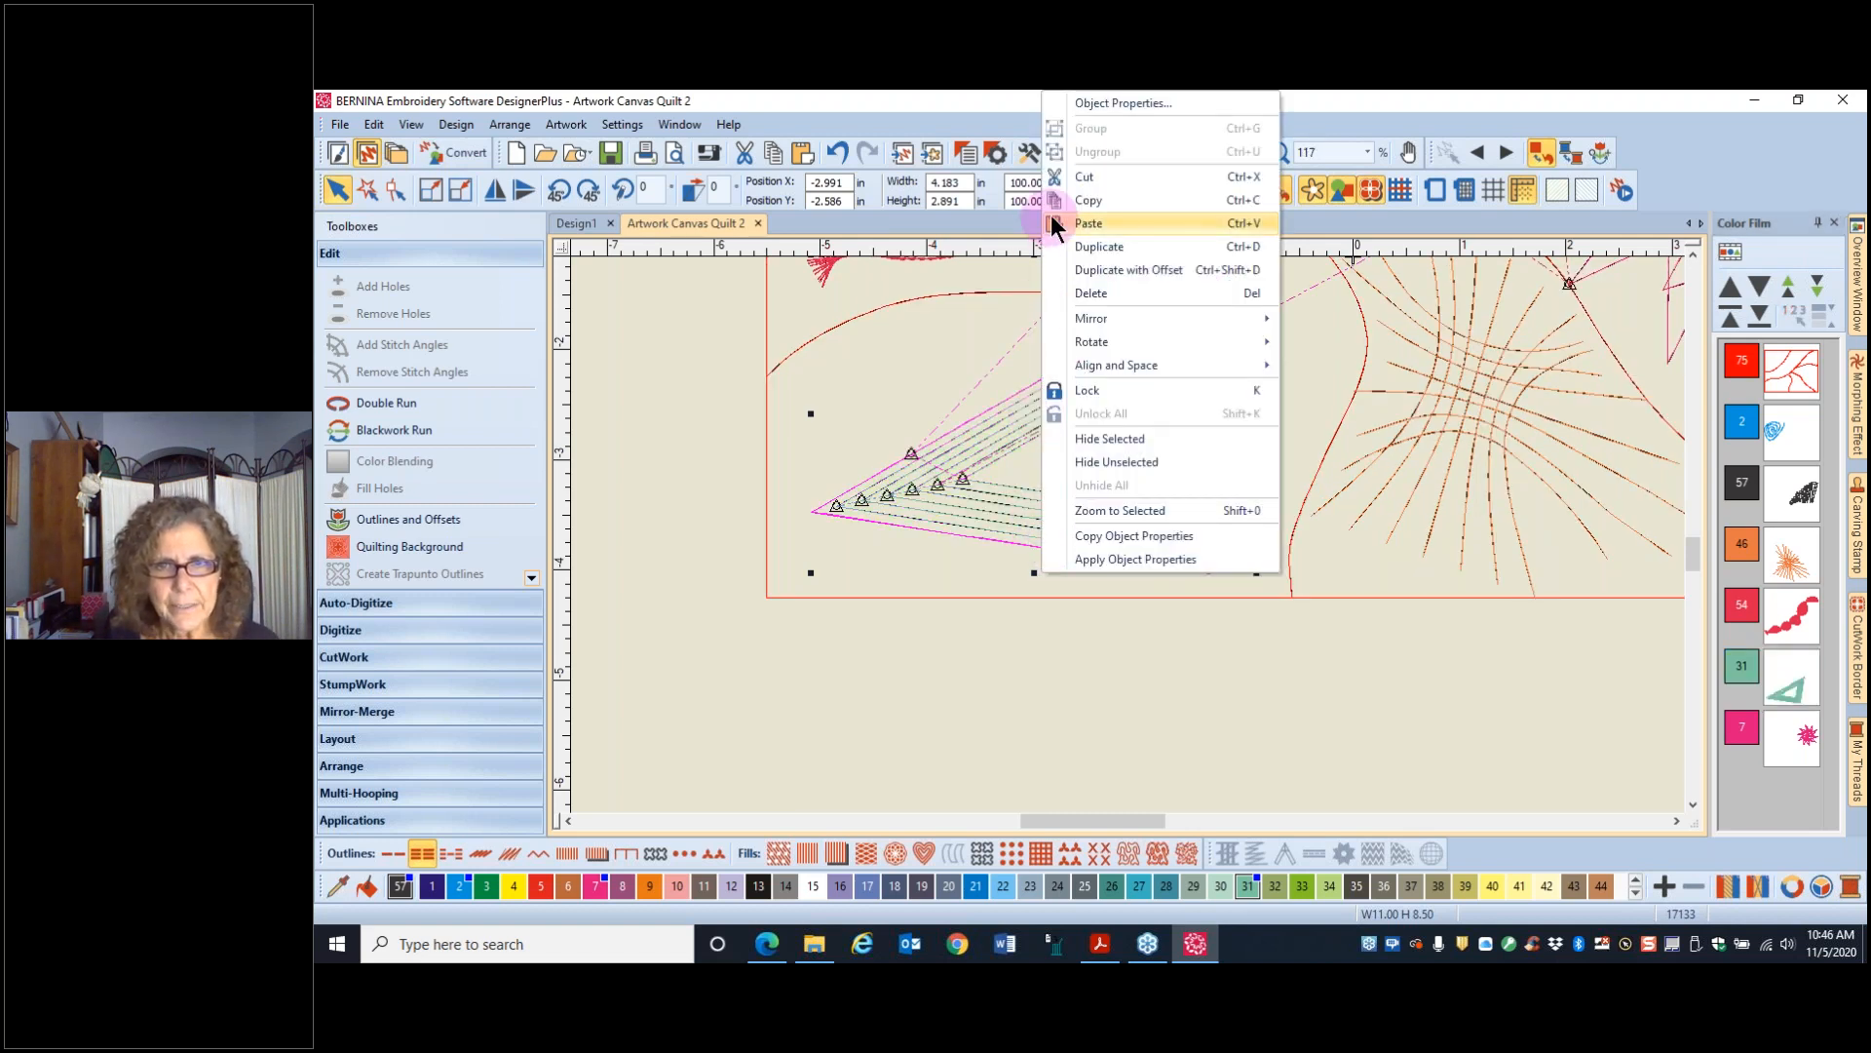
click(914, 653)
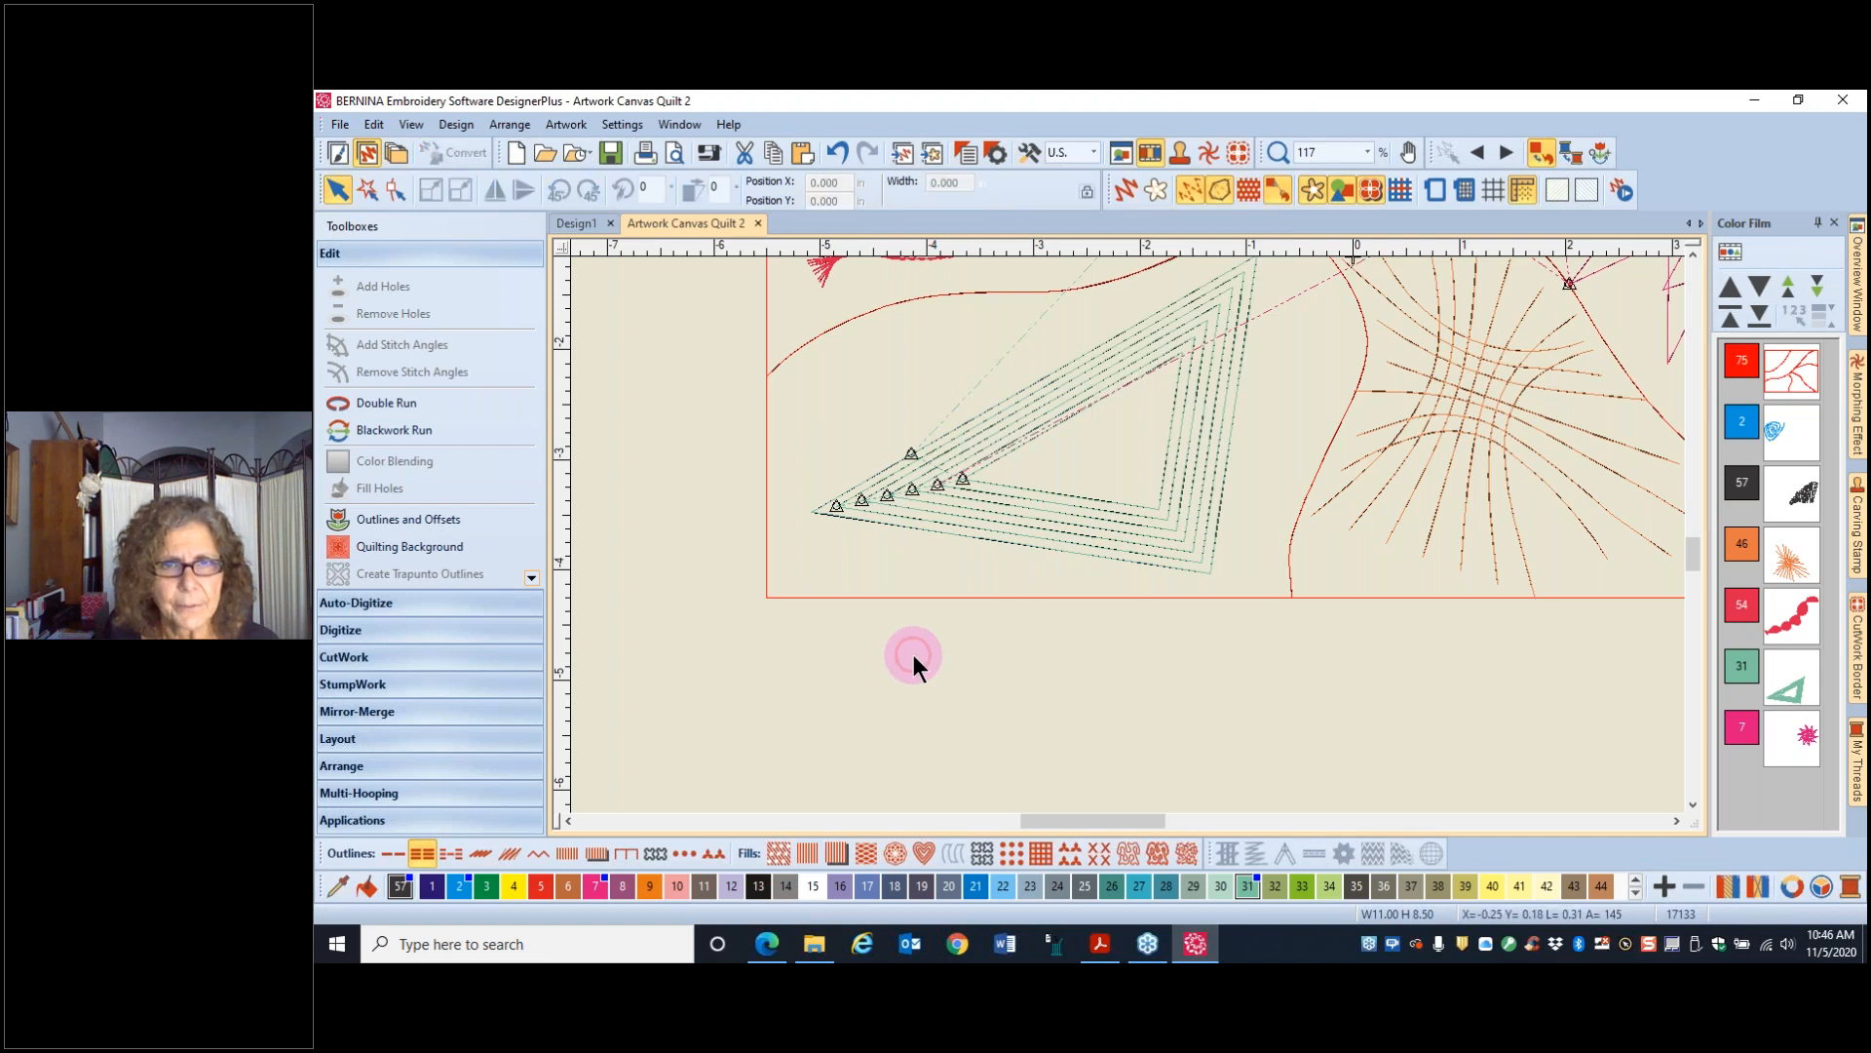
key(t)
- Nudge the green motif's outermost triangle up and to the left, and move and rotate its innermost triangle off the others
click(926, 470)
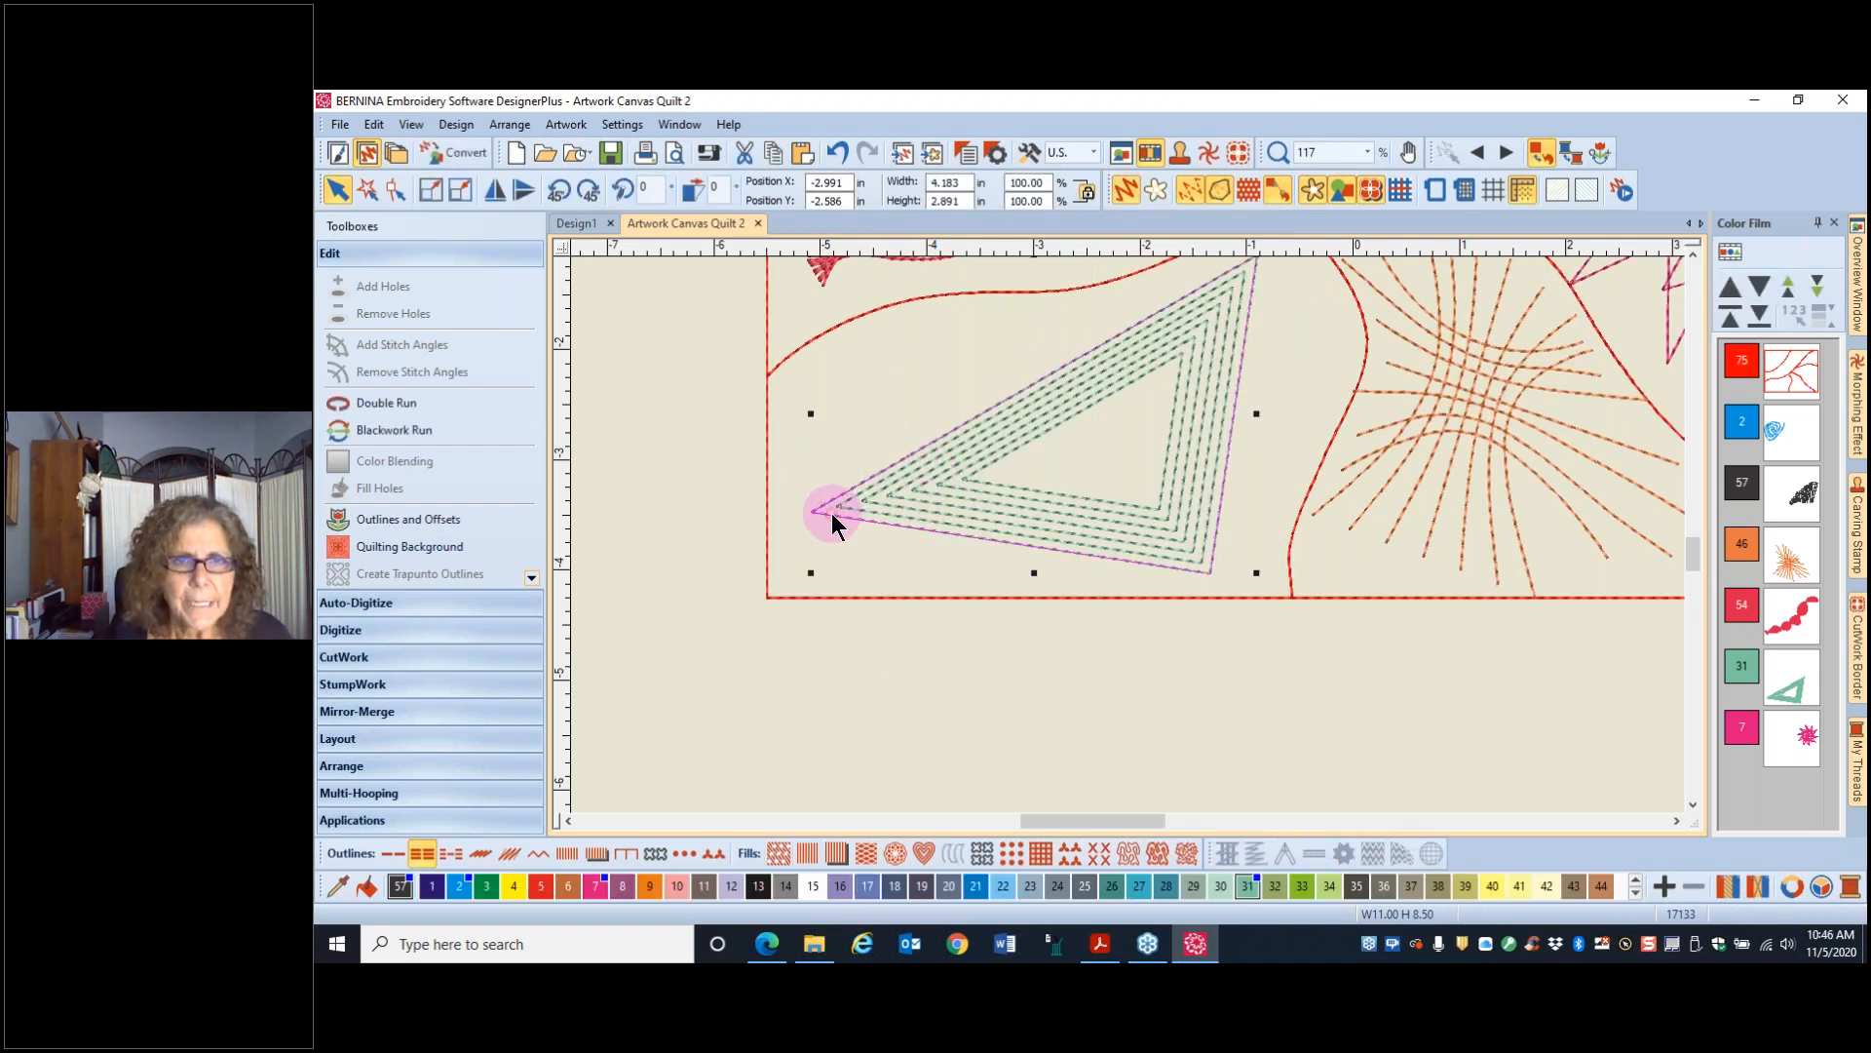
mouse_move(825, 507)
mouse_down()
mouse_move(816, 464)
mouse_move(840, 530)
mouse_move(827, 508)
mouse_up()
click(981, 476)
drag(971, 465, 956, 435)
click(1044, 453)
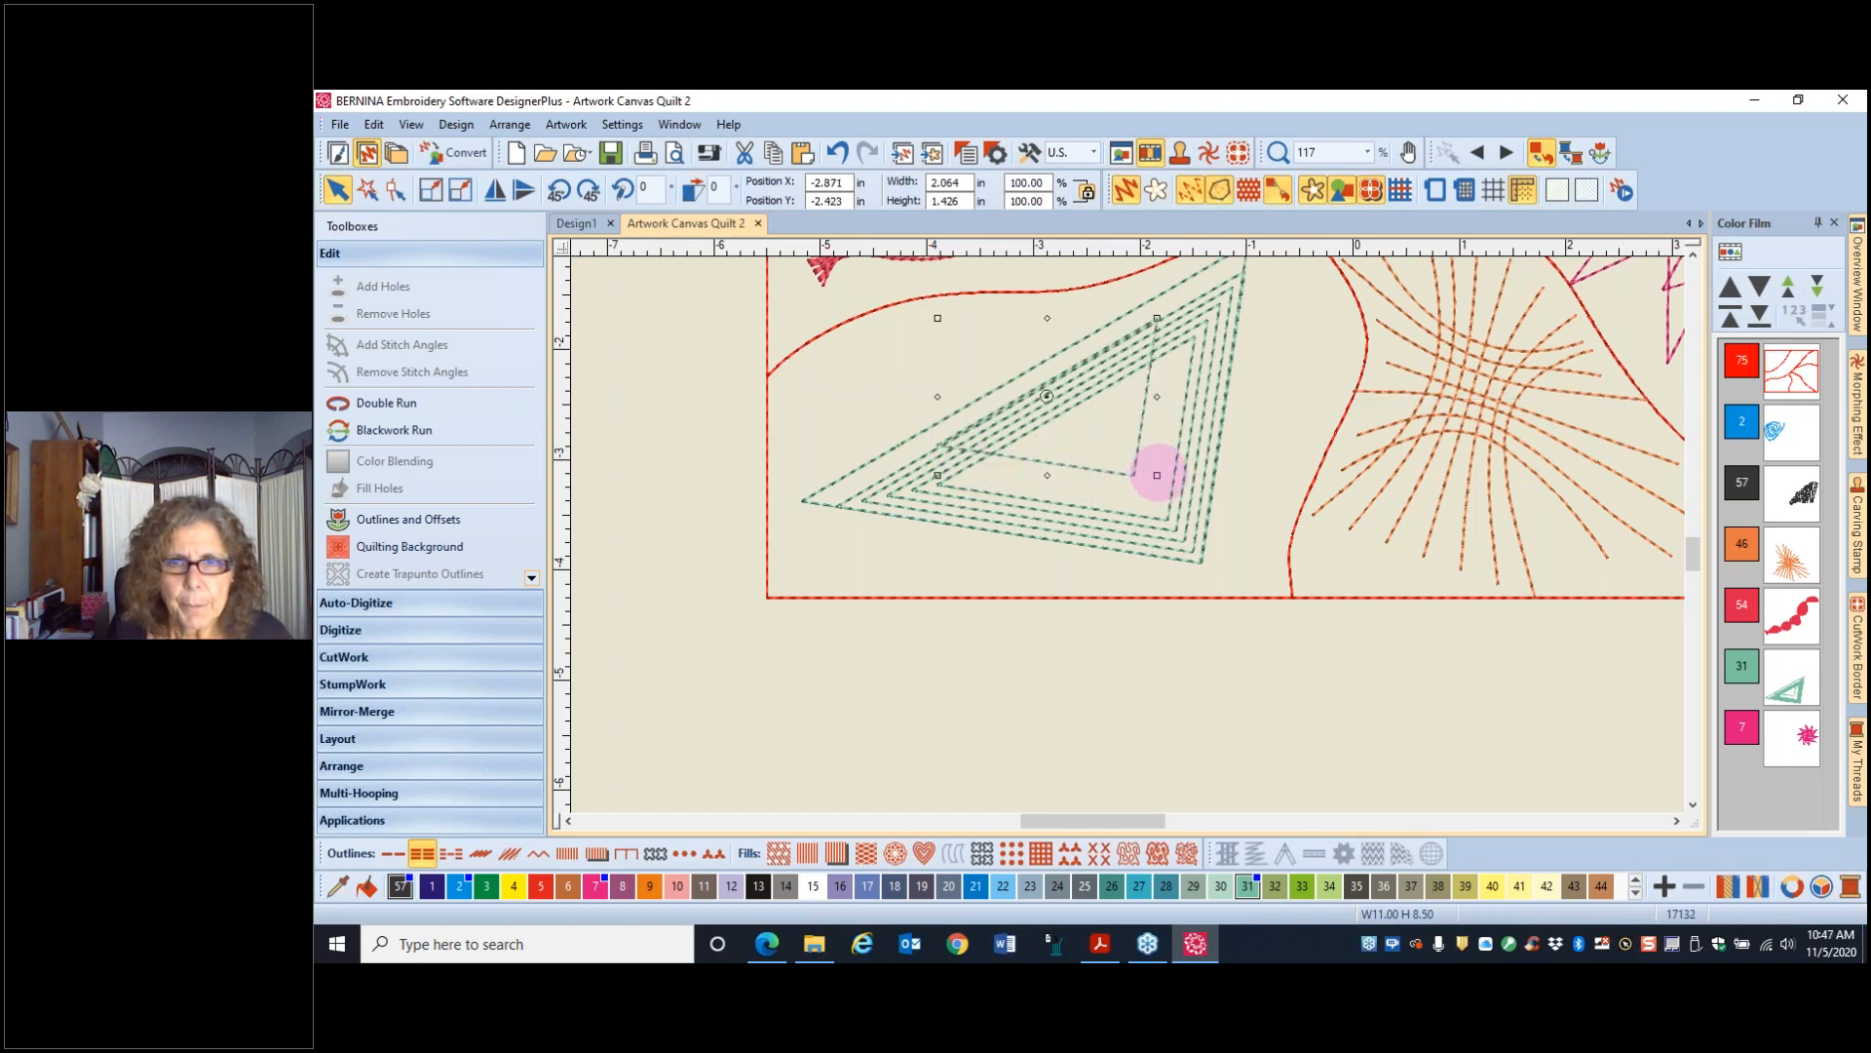
mouse_move(1157, 475)
mouse_down()
mouse_move(1104, 522)
mouse_move(1173, 493)
mouse_up()
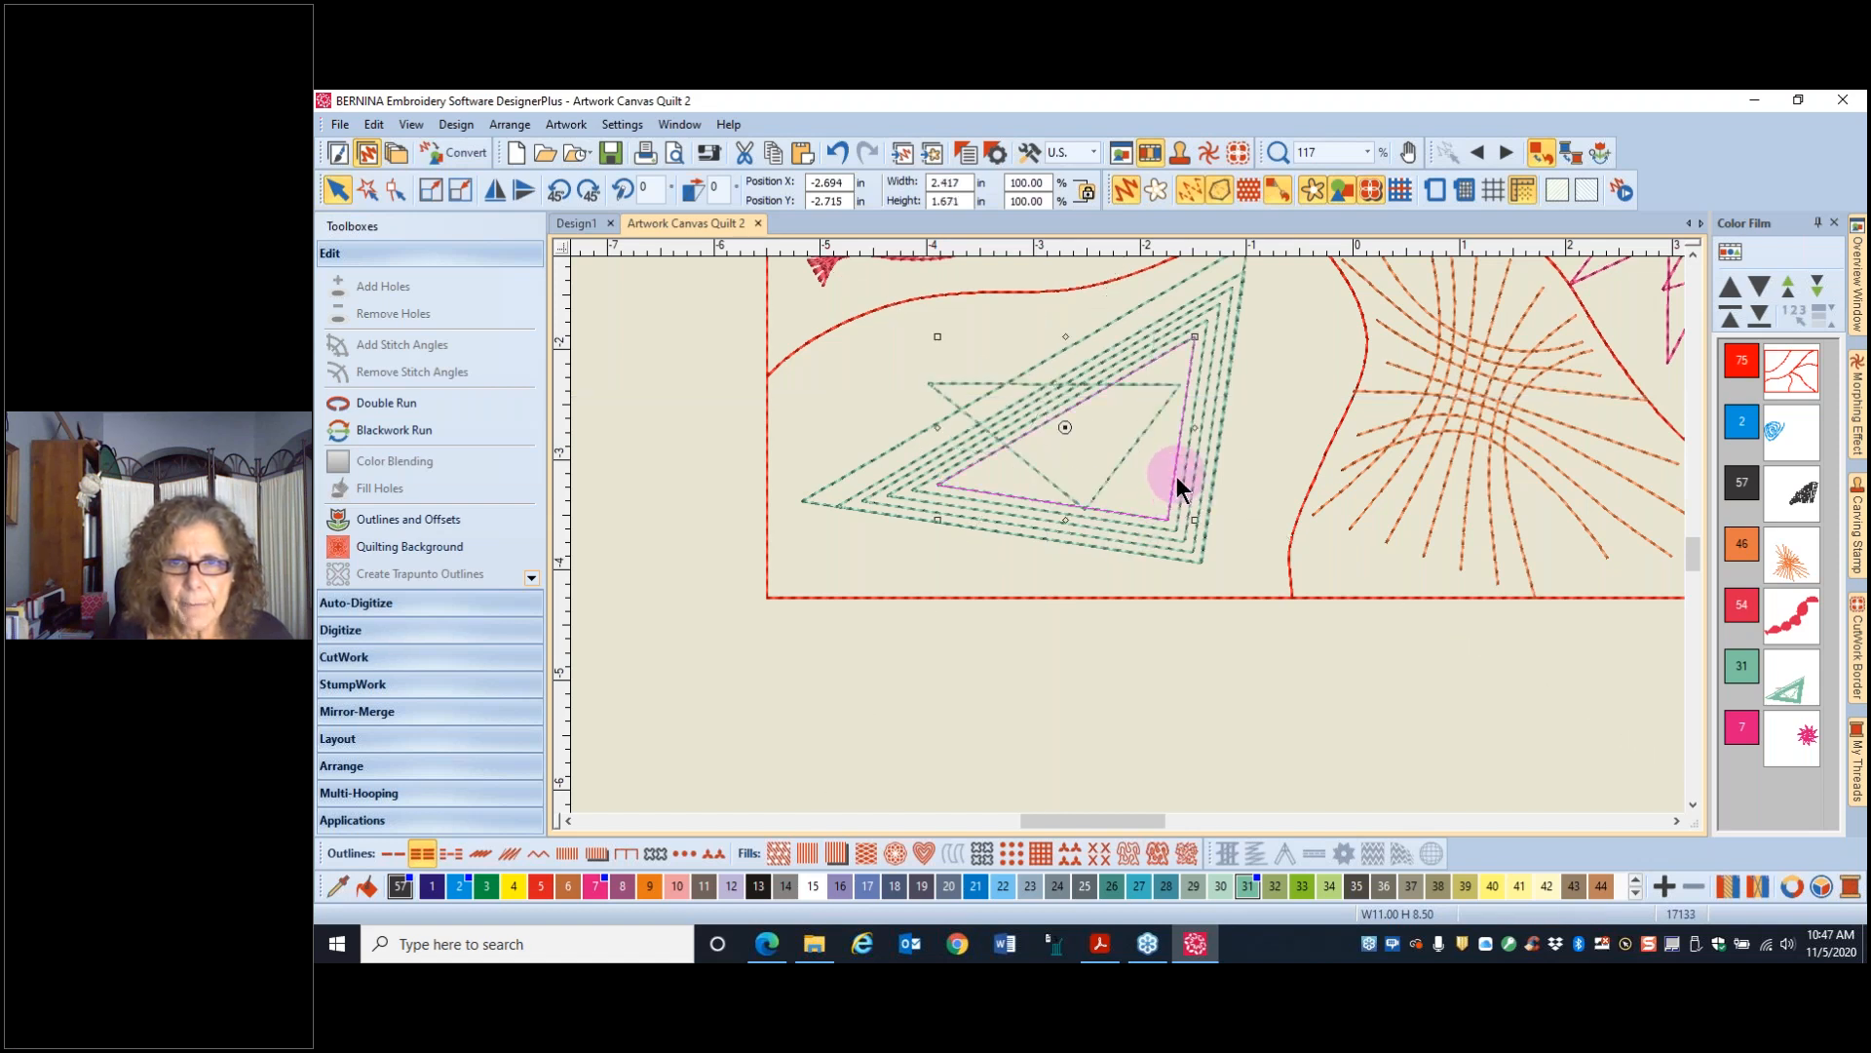
- Rotate the next nested green triangles one by one by different amounts so that their sides cross each other
drag(1194, 336, 1203, 383)
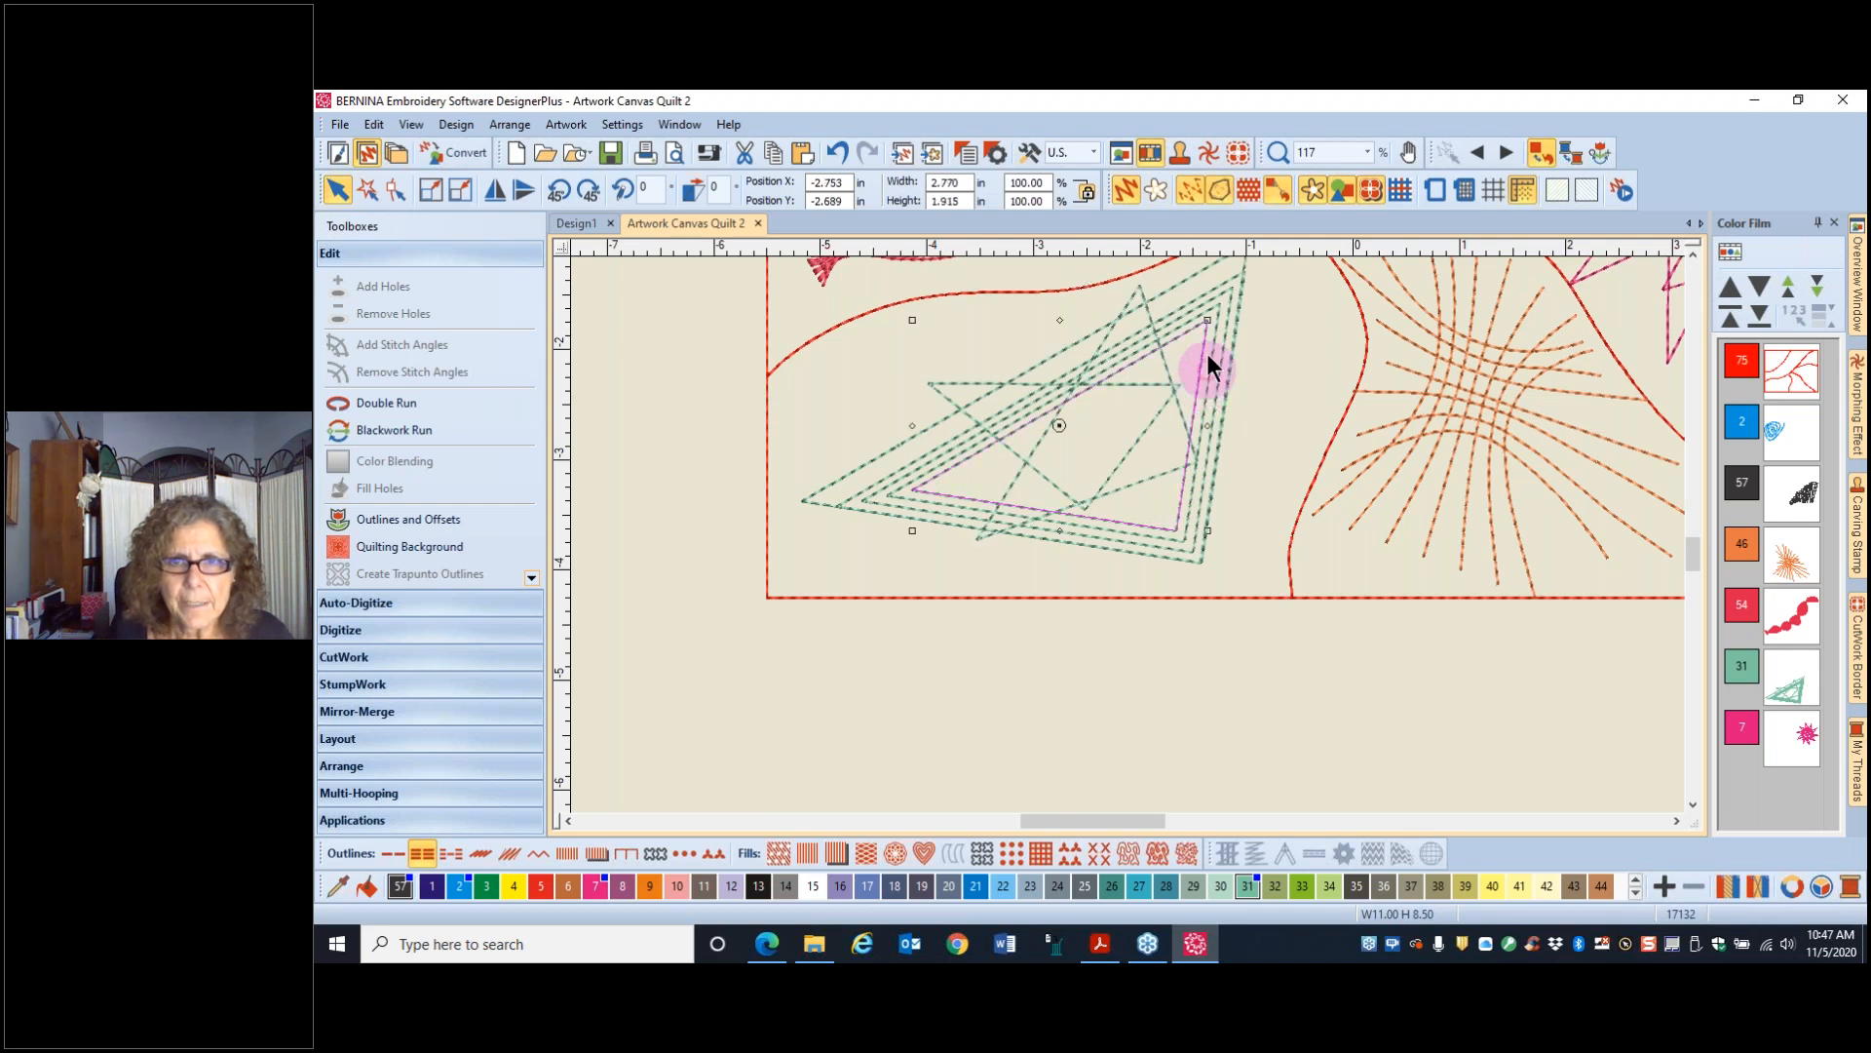
drag(1206, 318, 1235, 455)
drag(1078, 567, 1032, 566)
click(1201, 421)
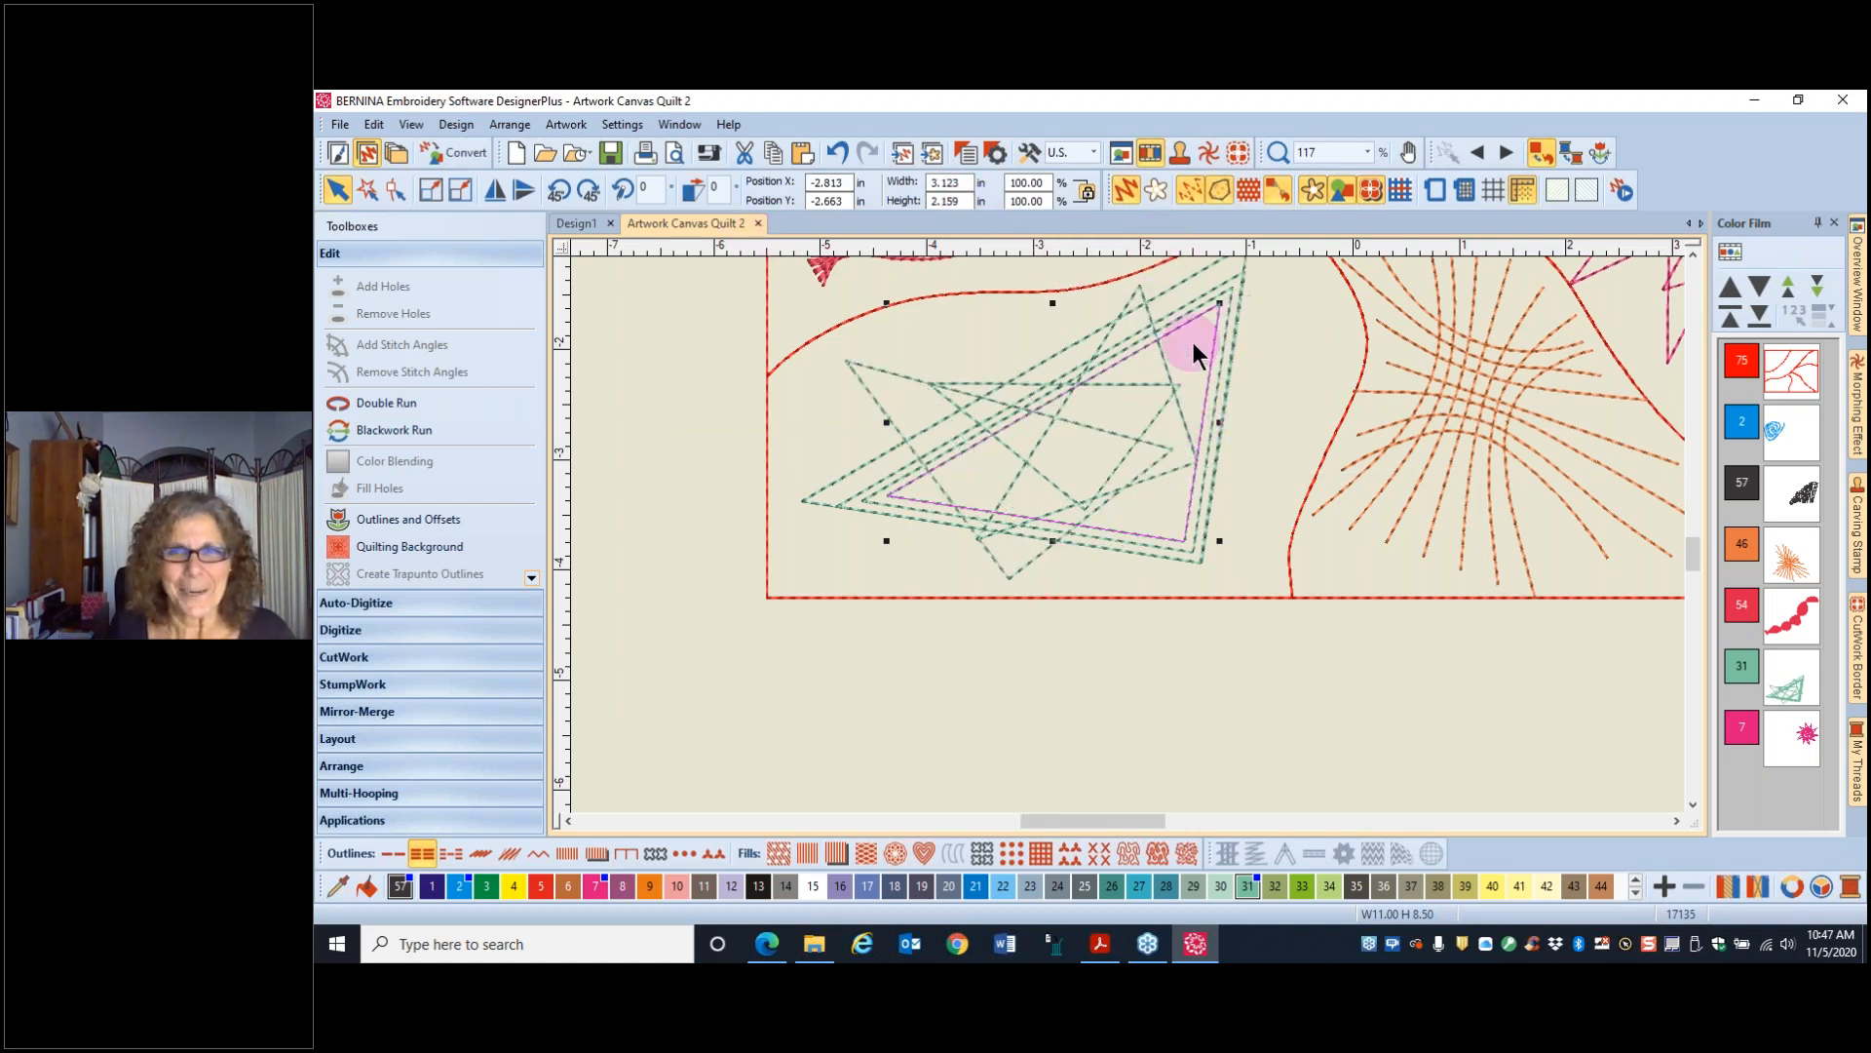
click(1212, 360)
drag(1216, 298, 1245, 381)
drag(1230, 286, 1253, 313)
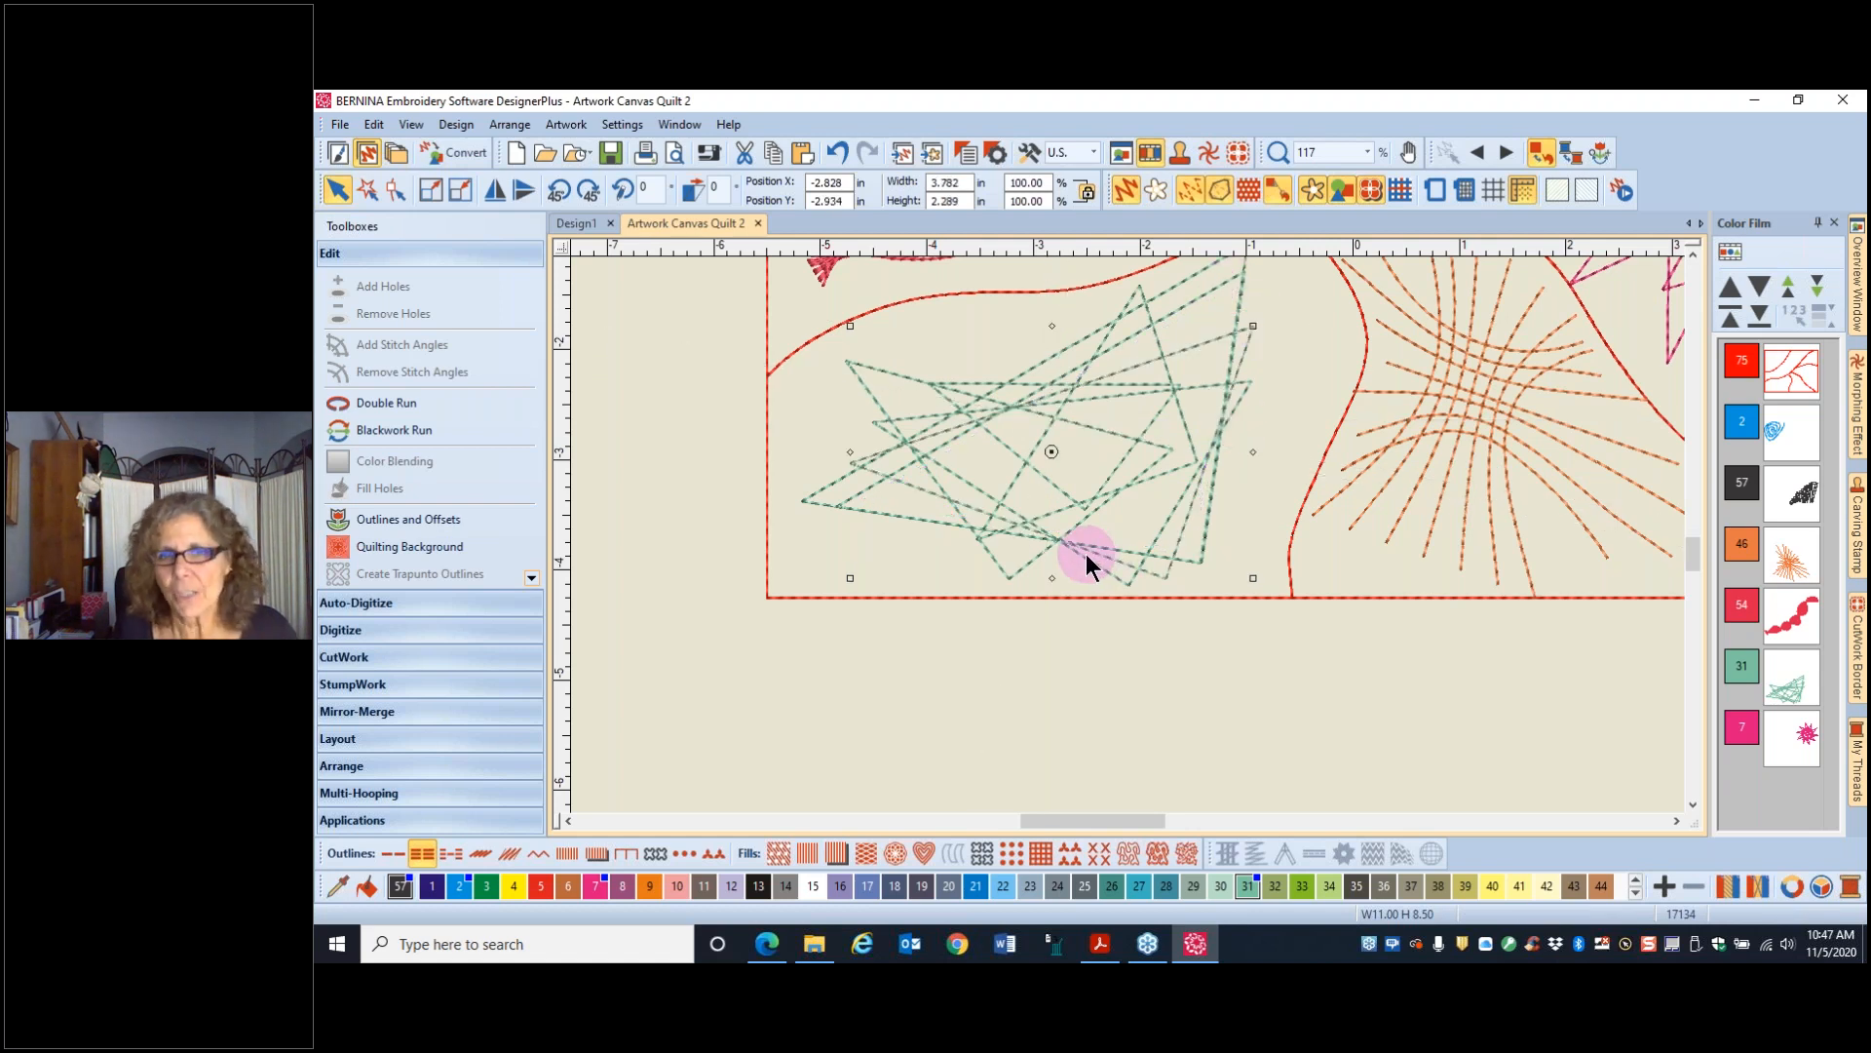
- Shrink the green triangle whose tip reaches the section's upper border to about 1.62 by 1.81 in and move it further inside the motif
click(1139, 275)
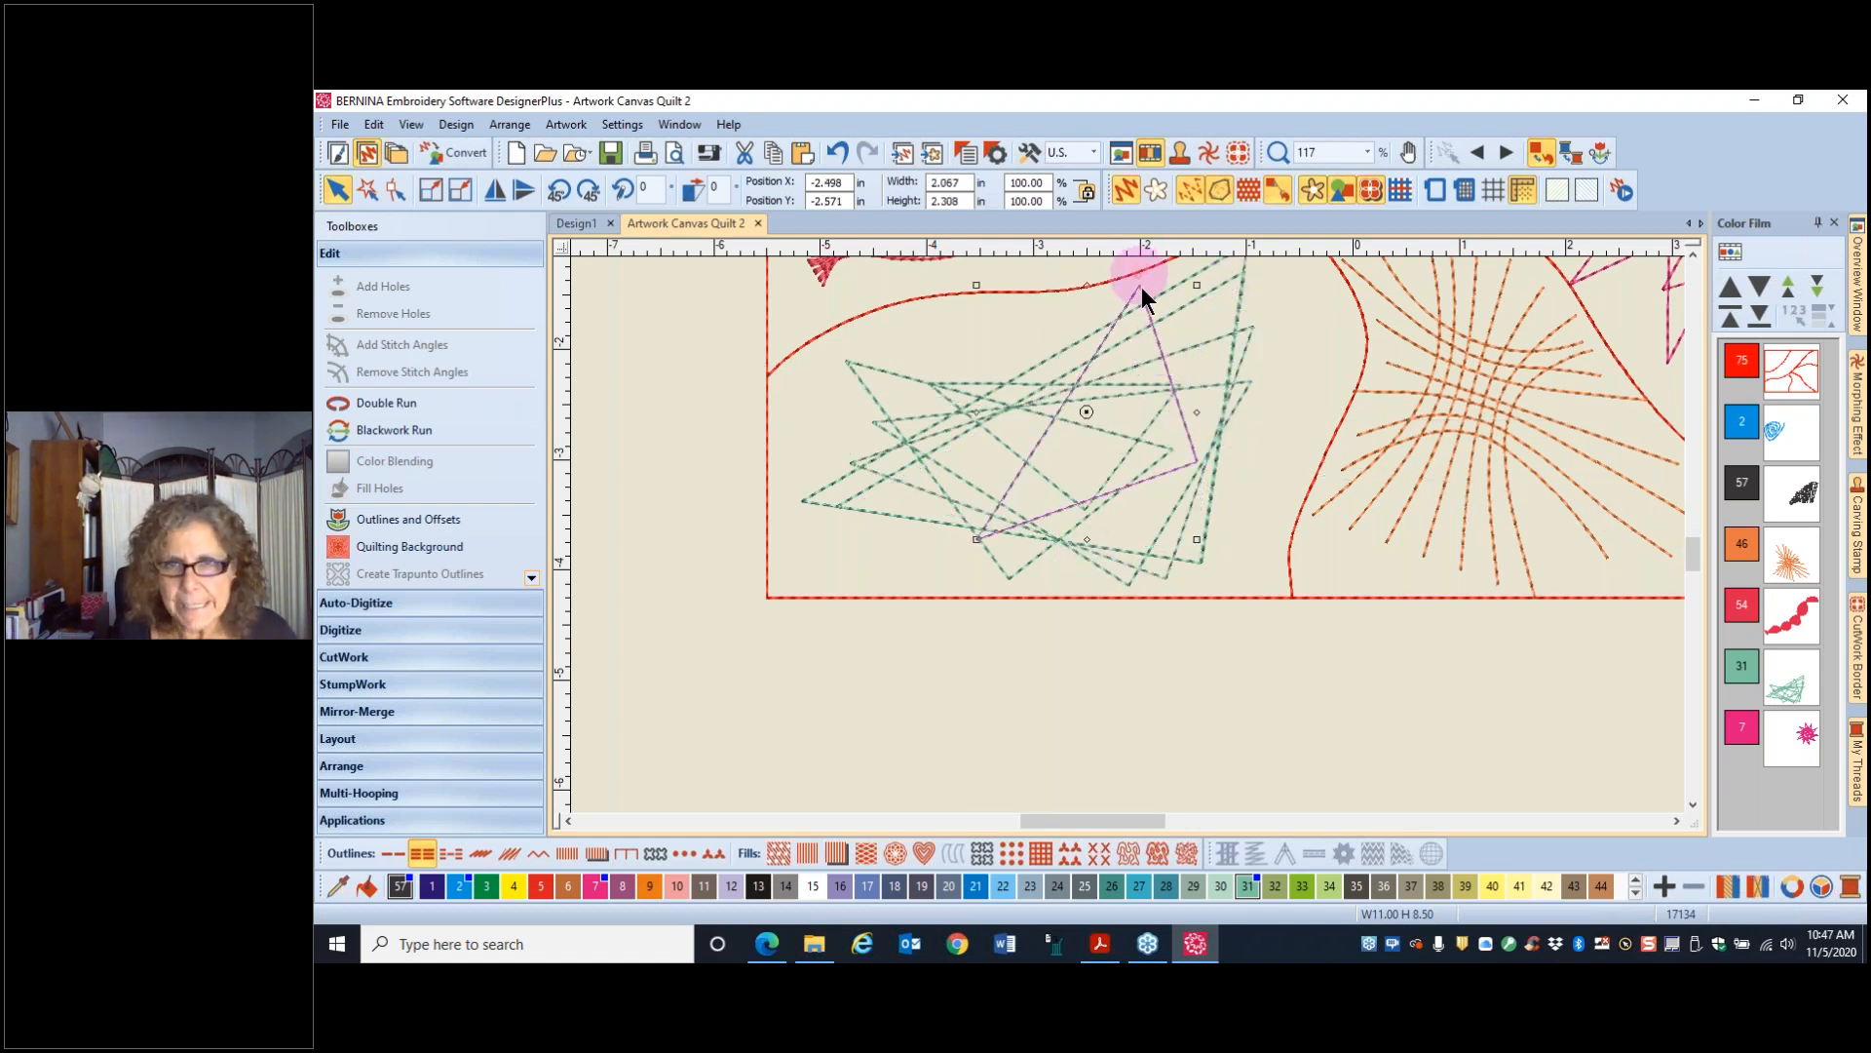
click(1157, 334)
drag(1196, 286, 1149, 341)
drag(1137, 418, 1178, 406)
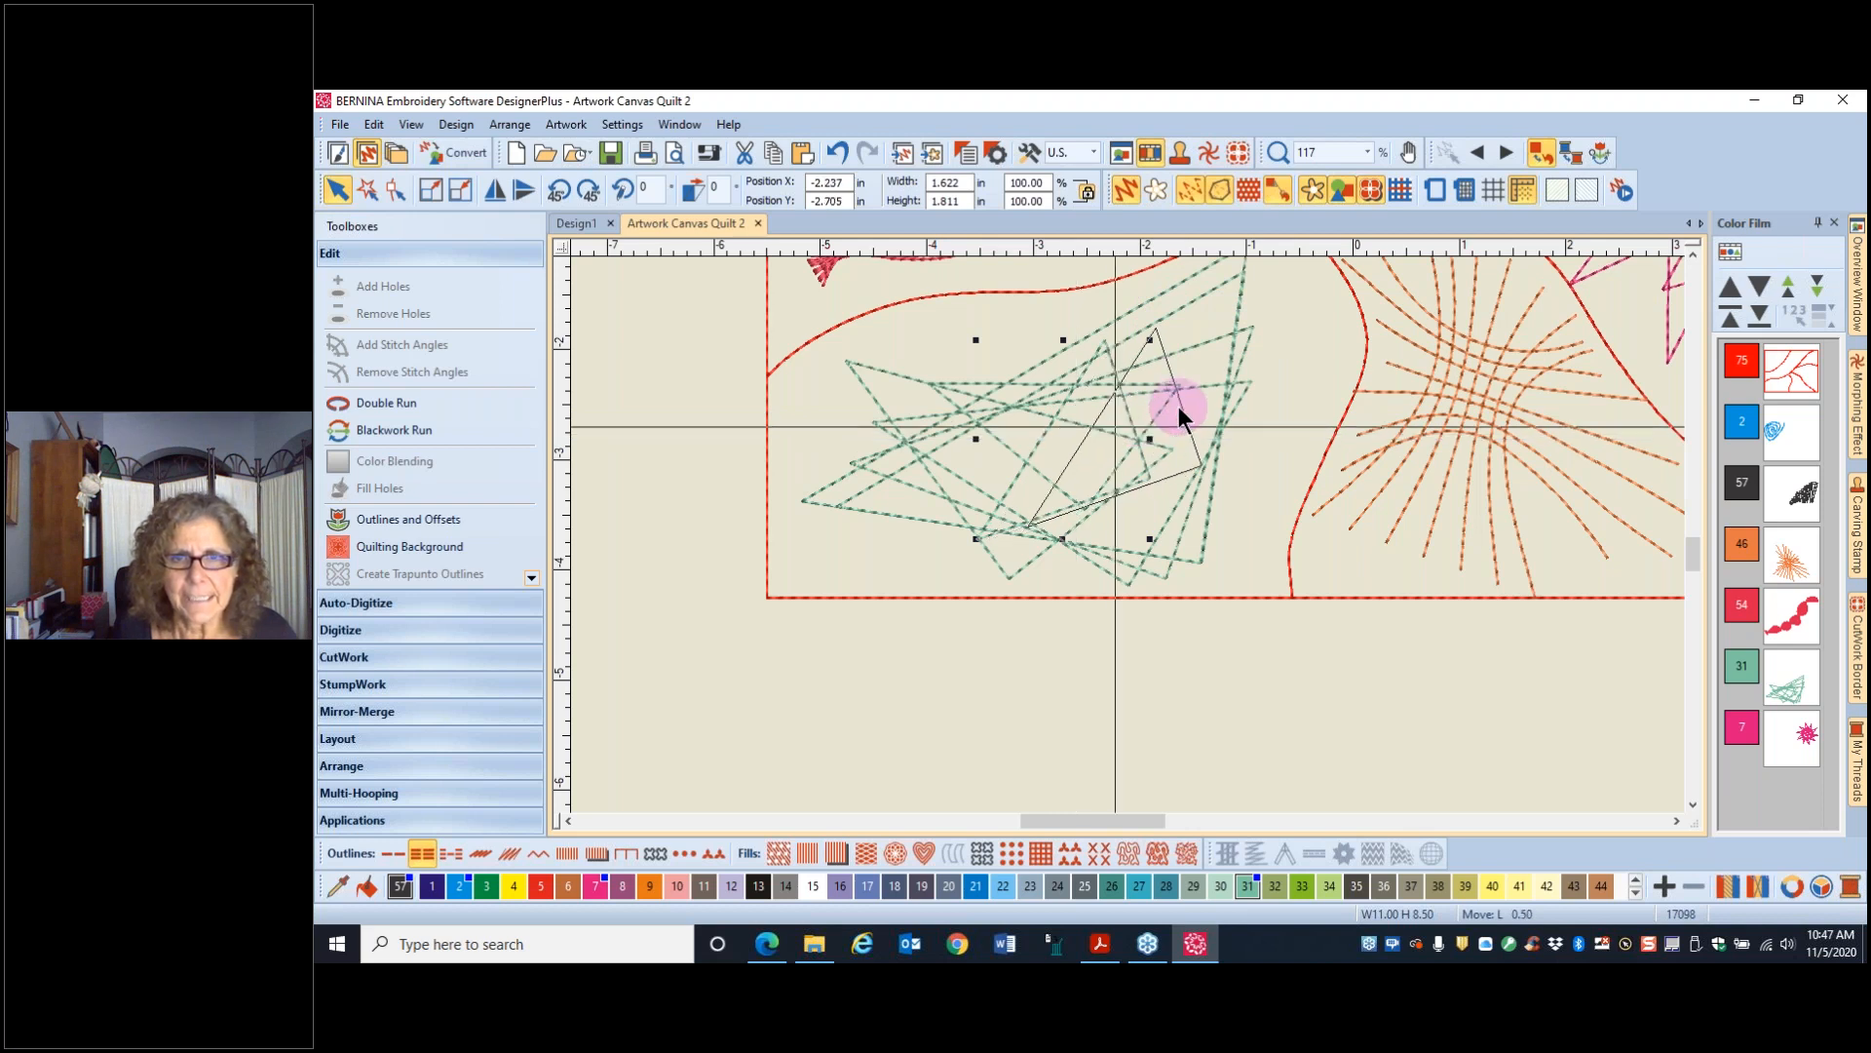
- Shrink the wide green triangle near the section's bottom edge to about 3.18 by 1.66 in and move it up and to the left
click(979, 488)
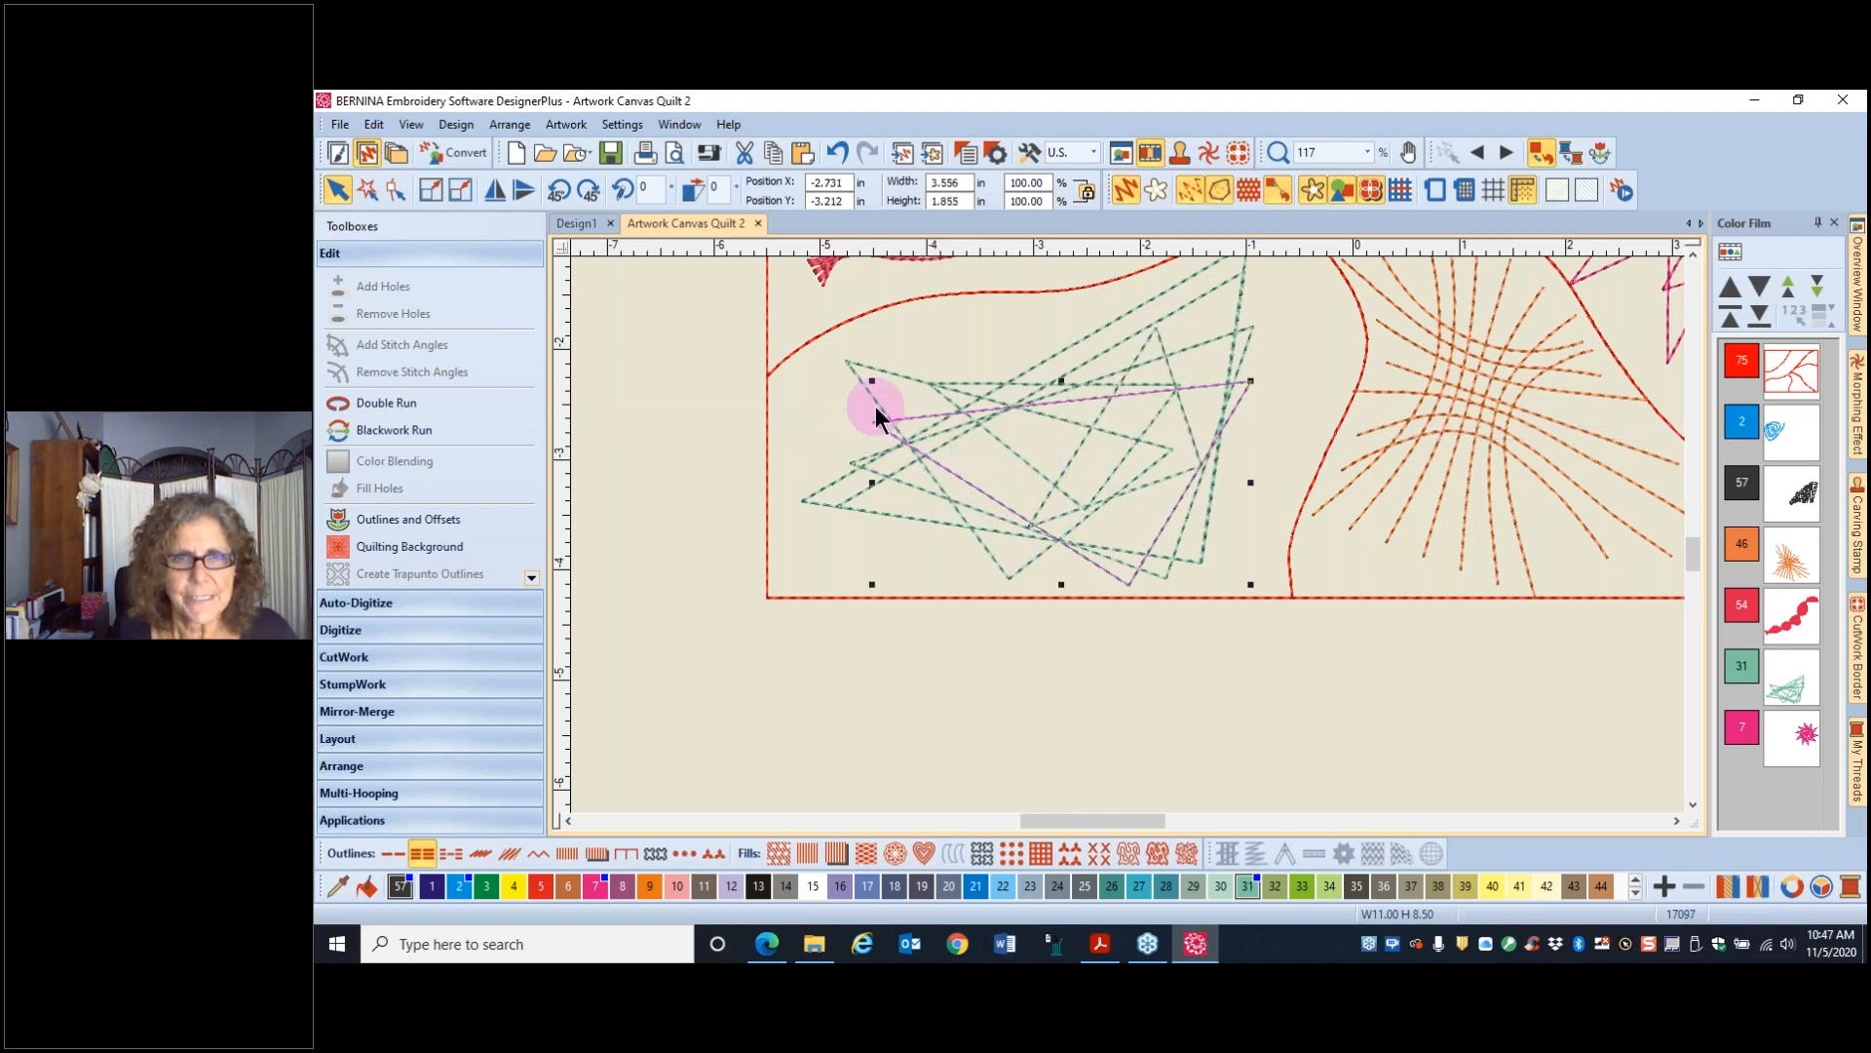
drag(868, 380, 912, 401)
drag(1044, 418, 1014, 385)
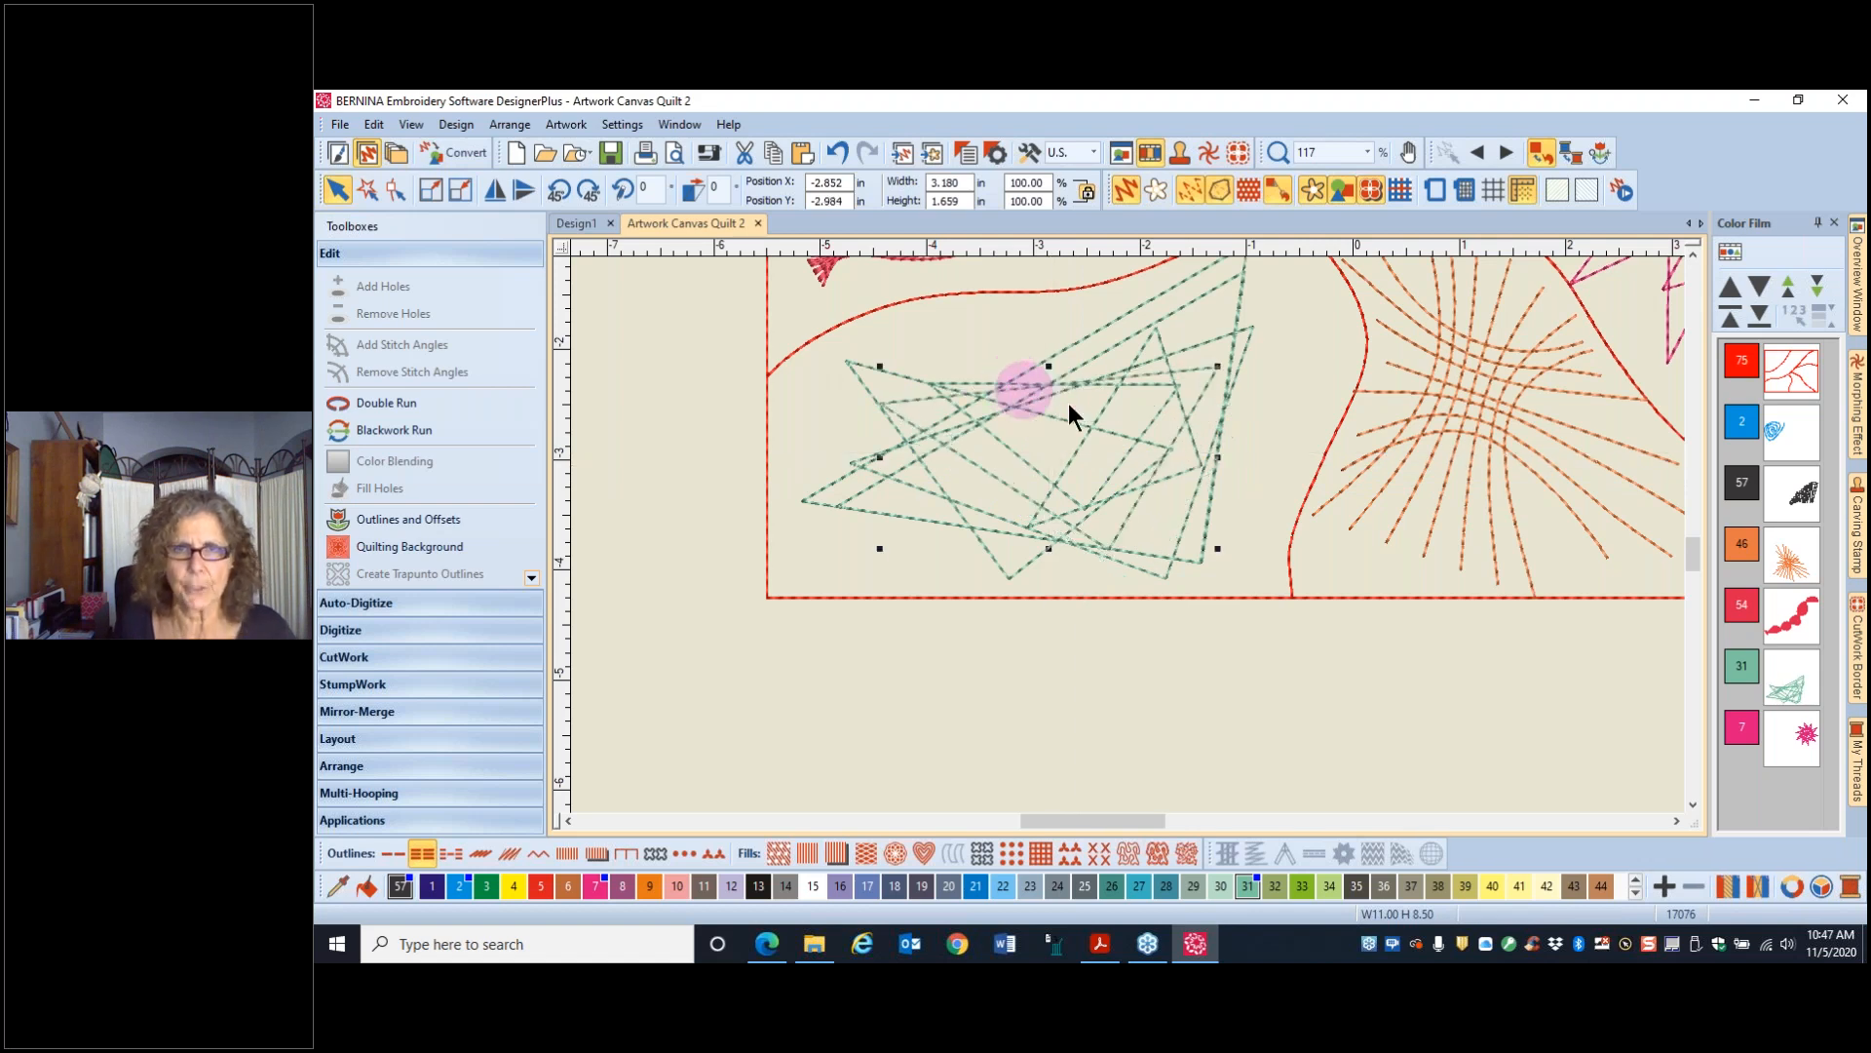
scroll(1075, 659, down, 2)
click(1154, 722)
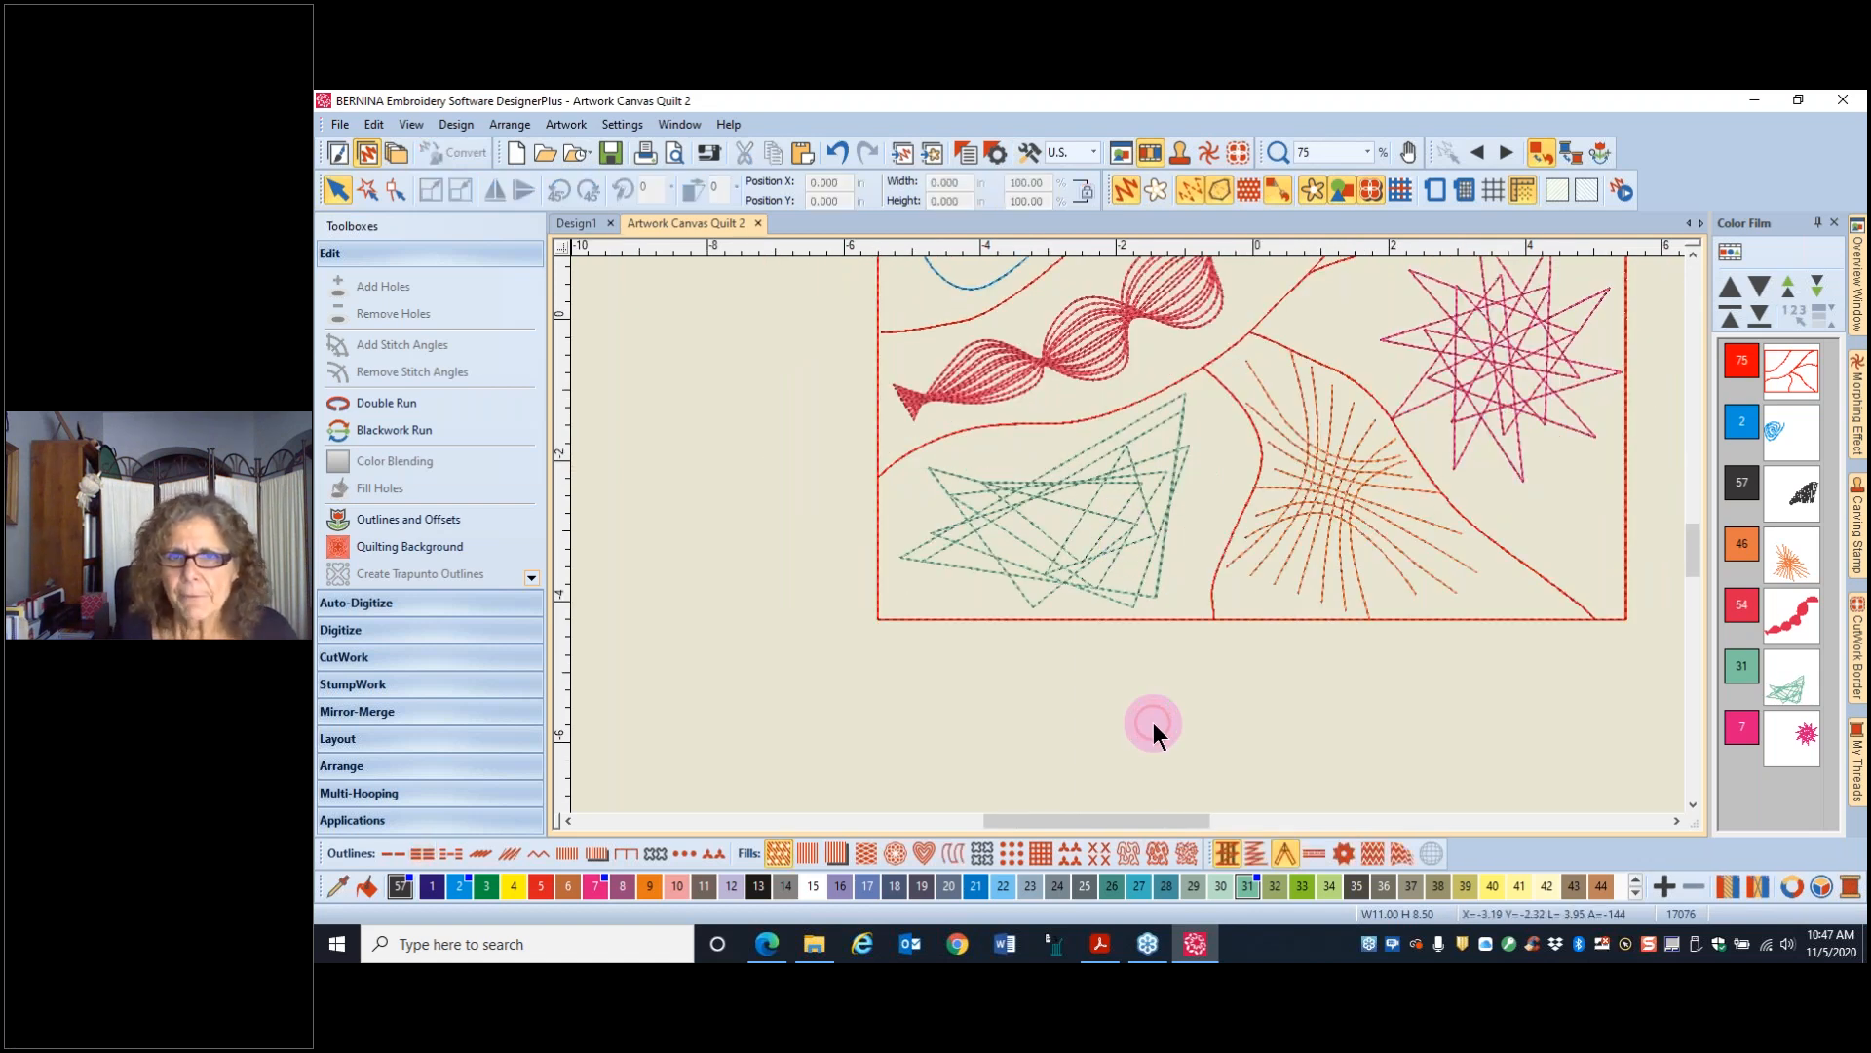
- Apply Blackwork Run to all the crossing green triangles with the entry point at the motif's leftmost corner
click(1770, 683)
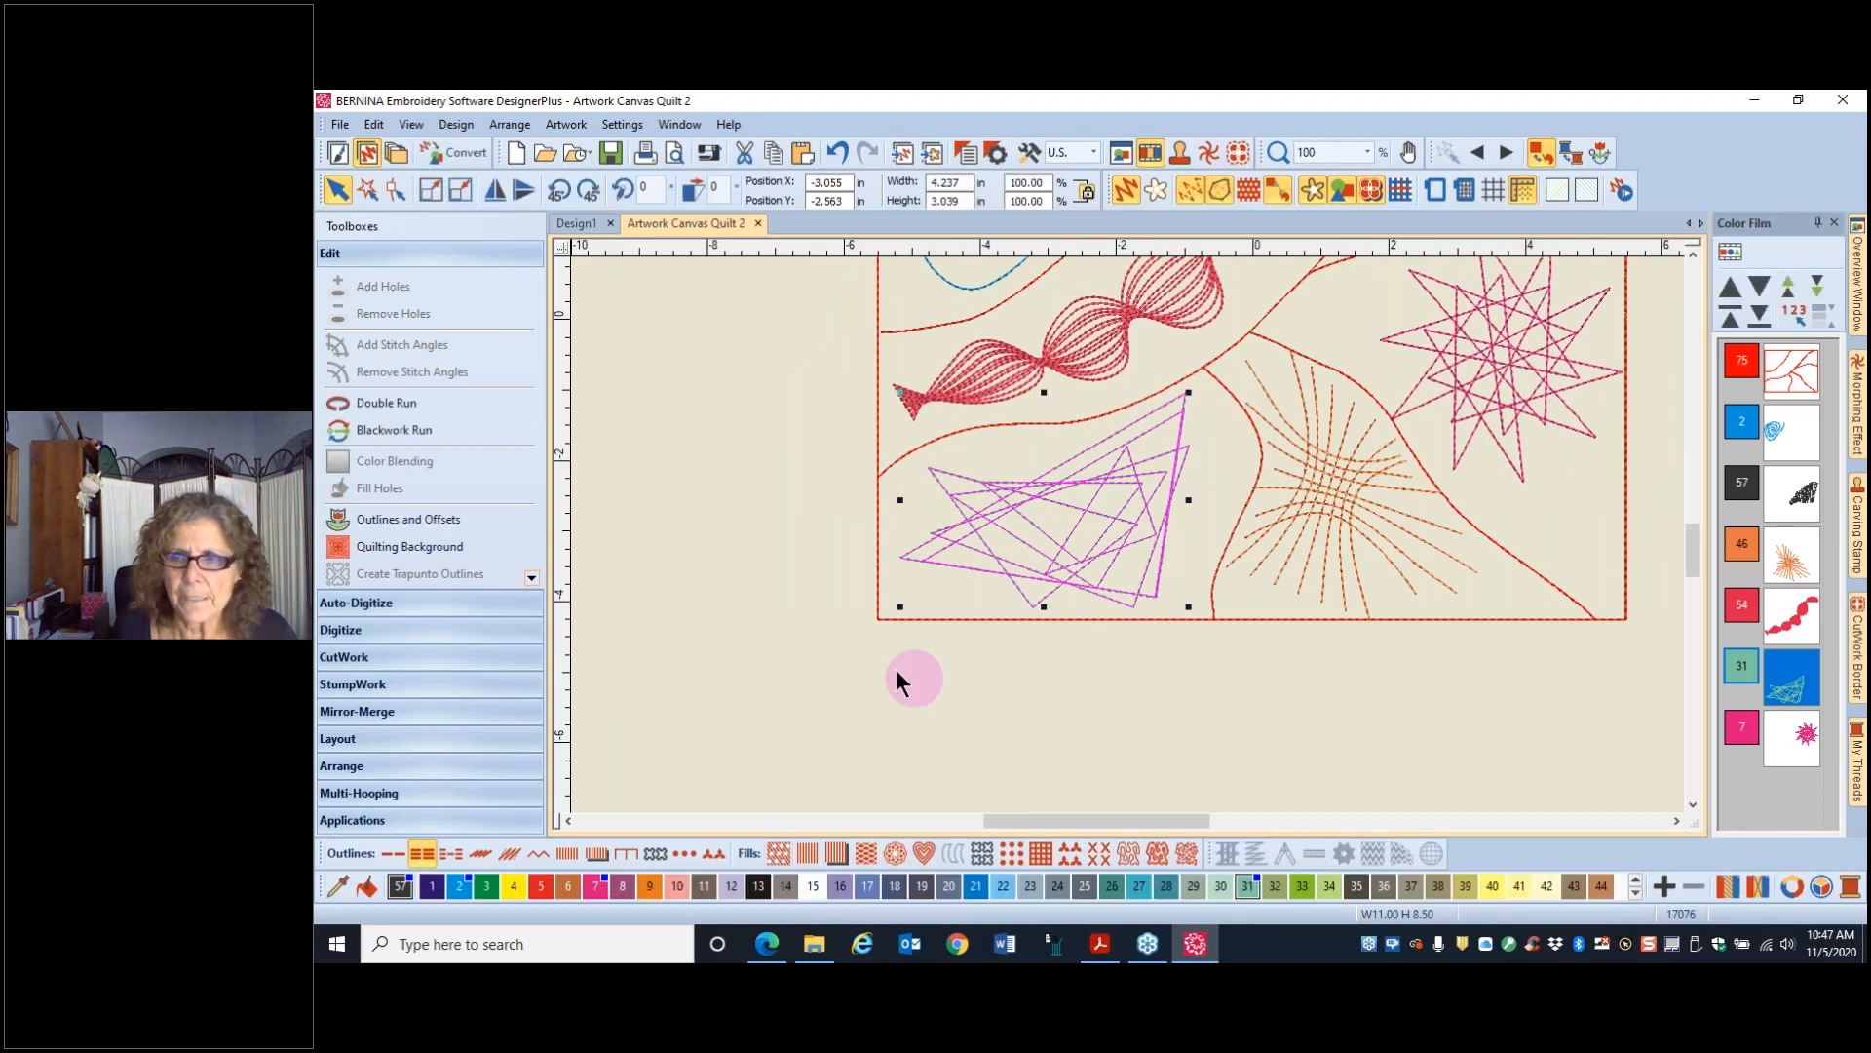
click(419, 438)
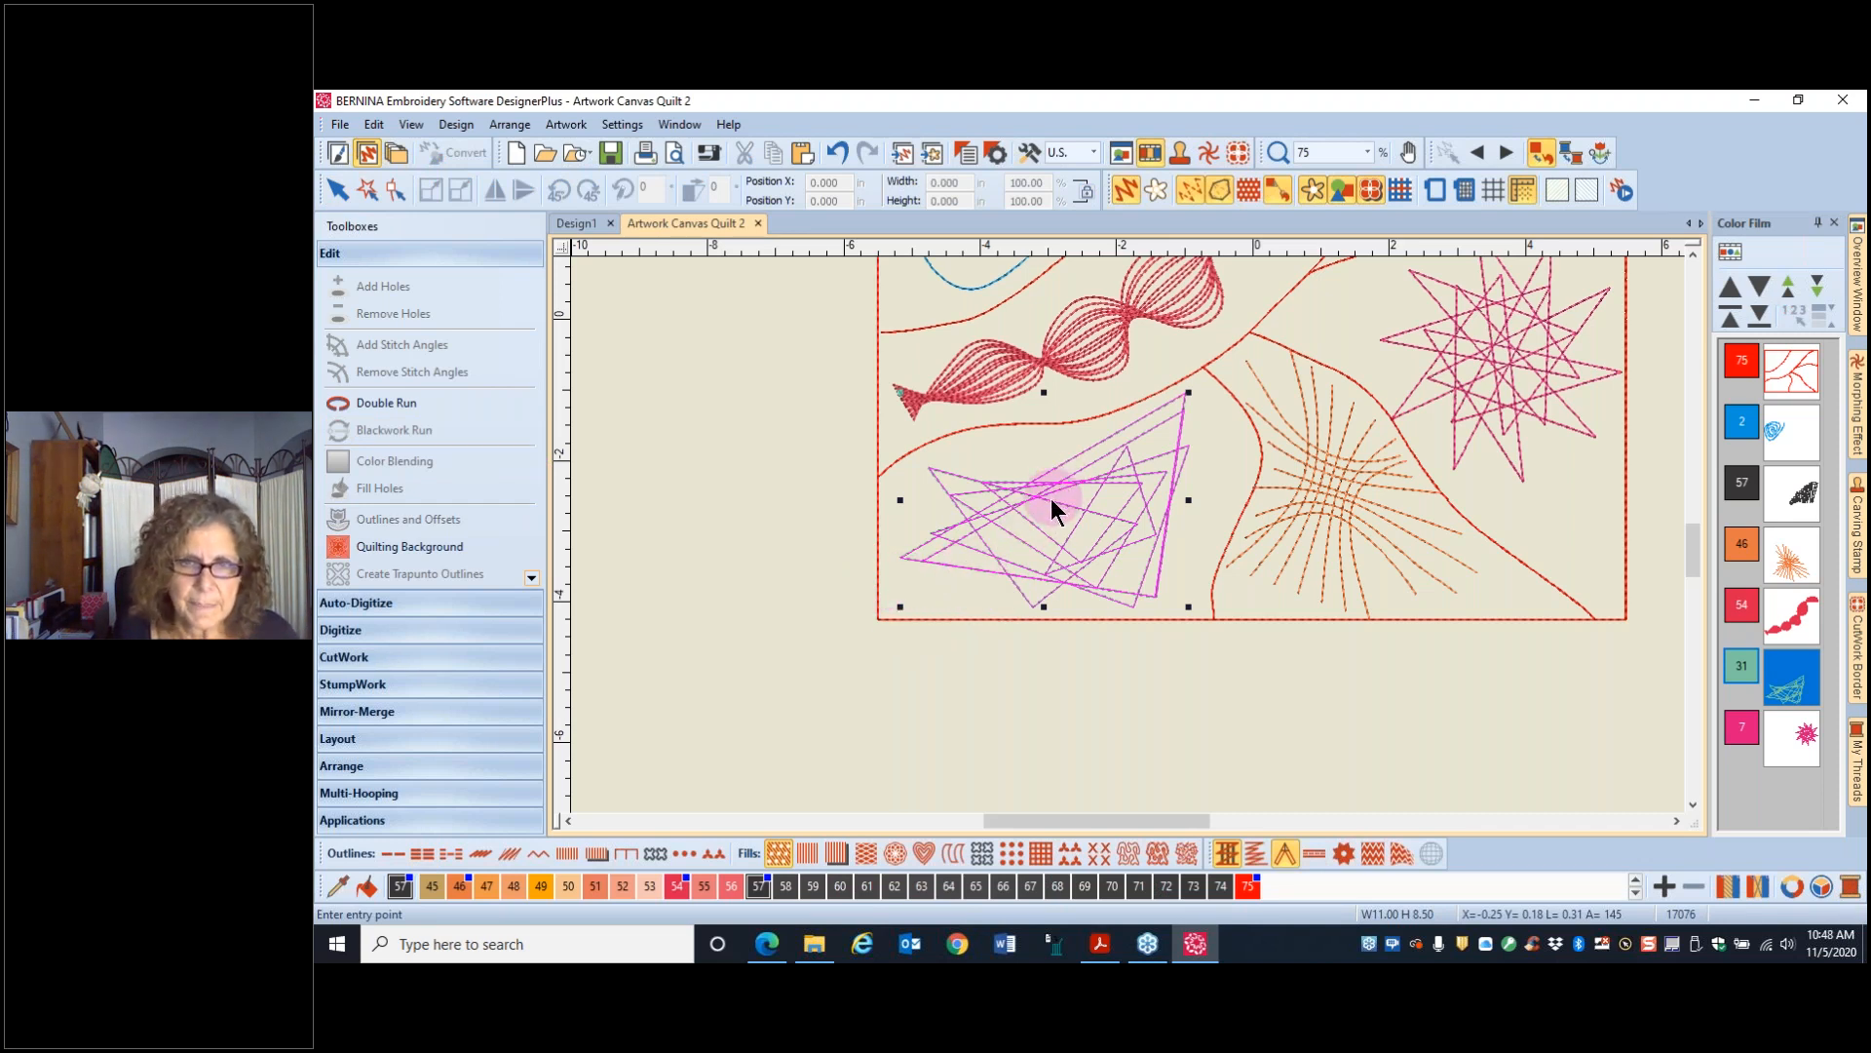
click(899, 555)
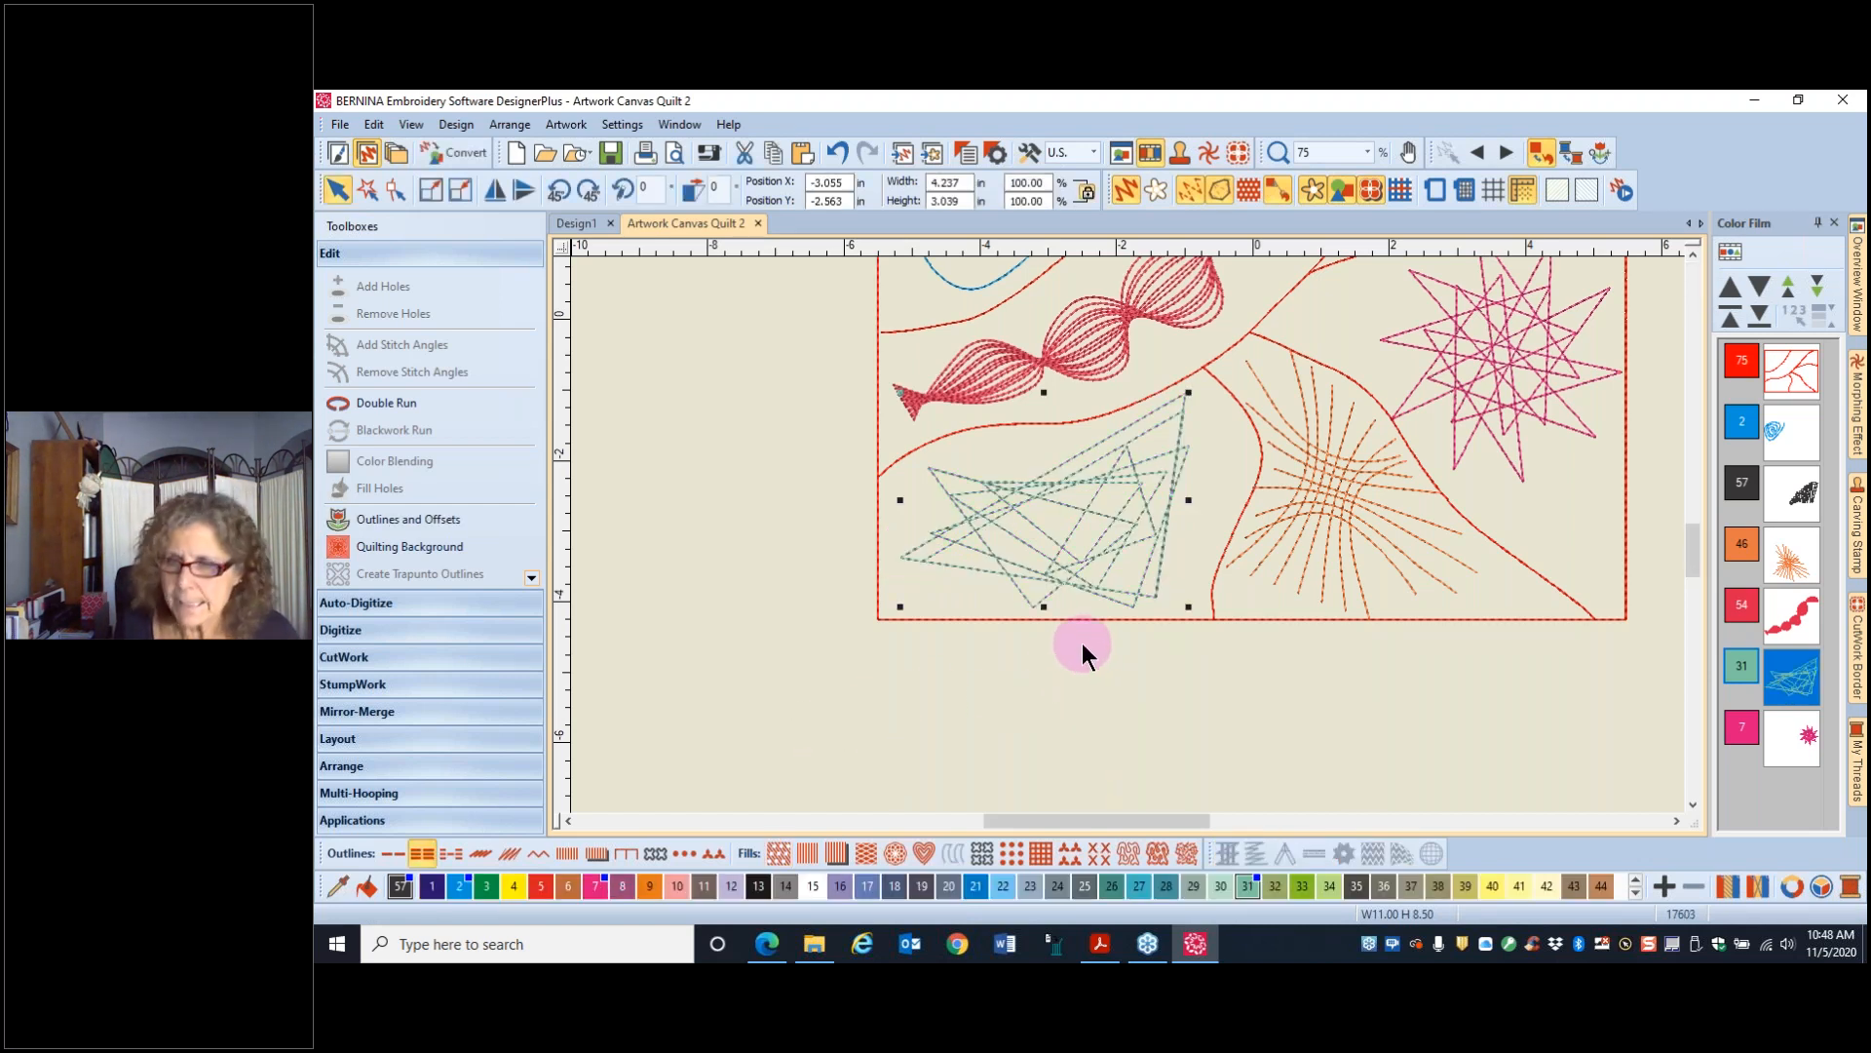
- Apply Blackwork Run to the magenta star motif with the entry point at its lower-left tip
click(1783, 739)
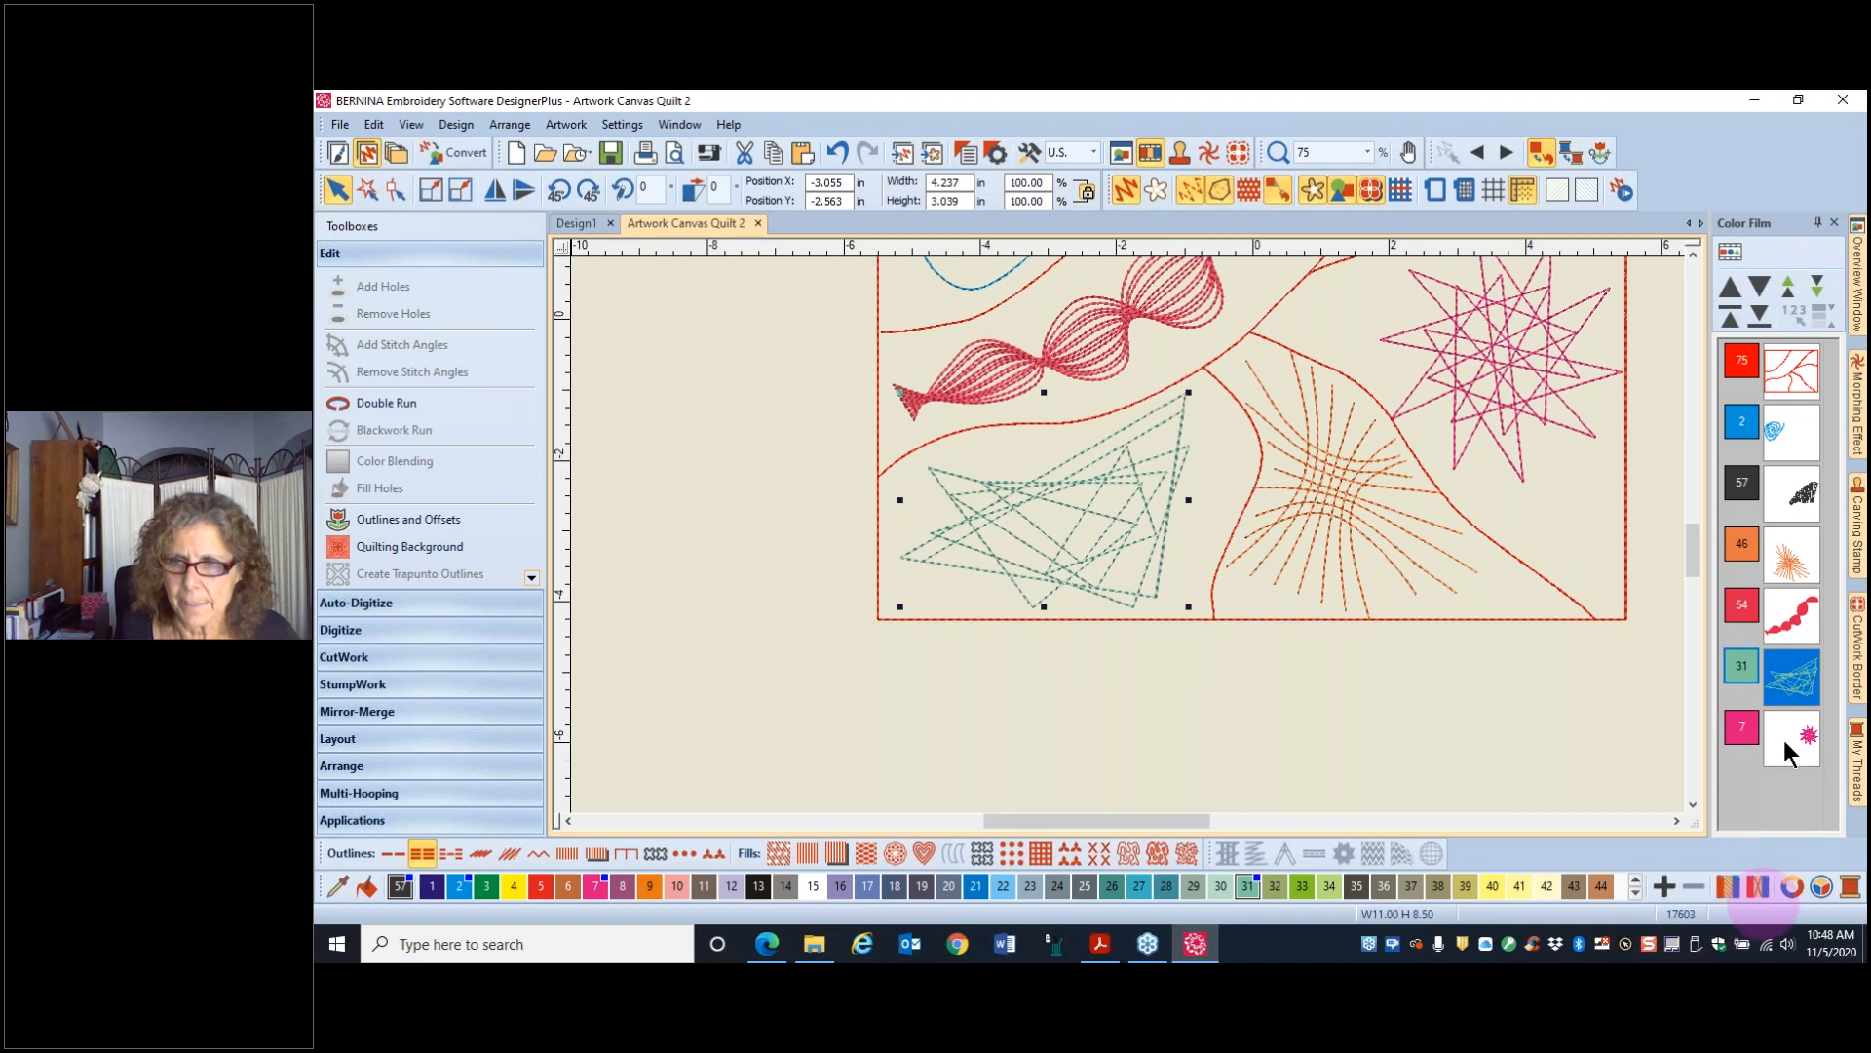
click(395, 430)
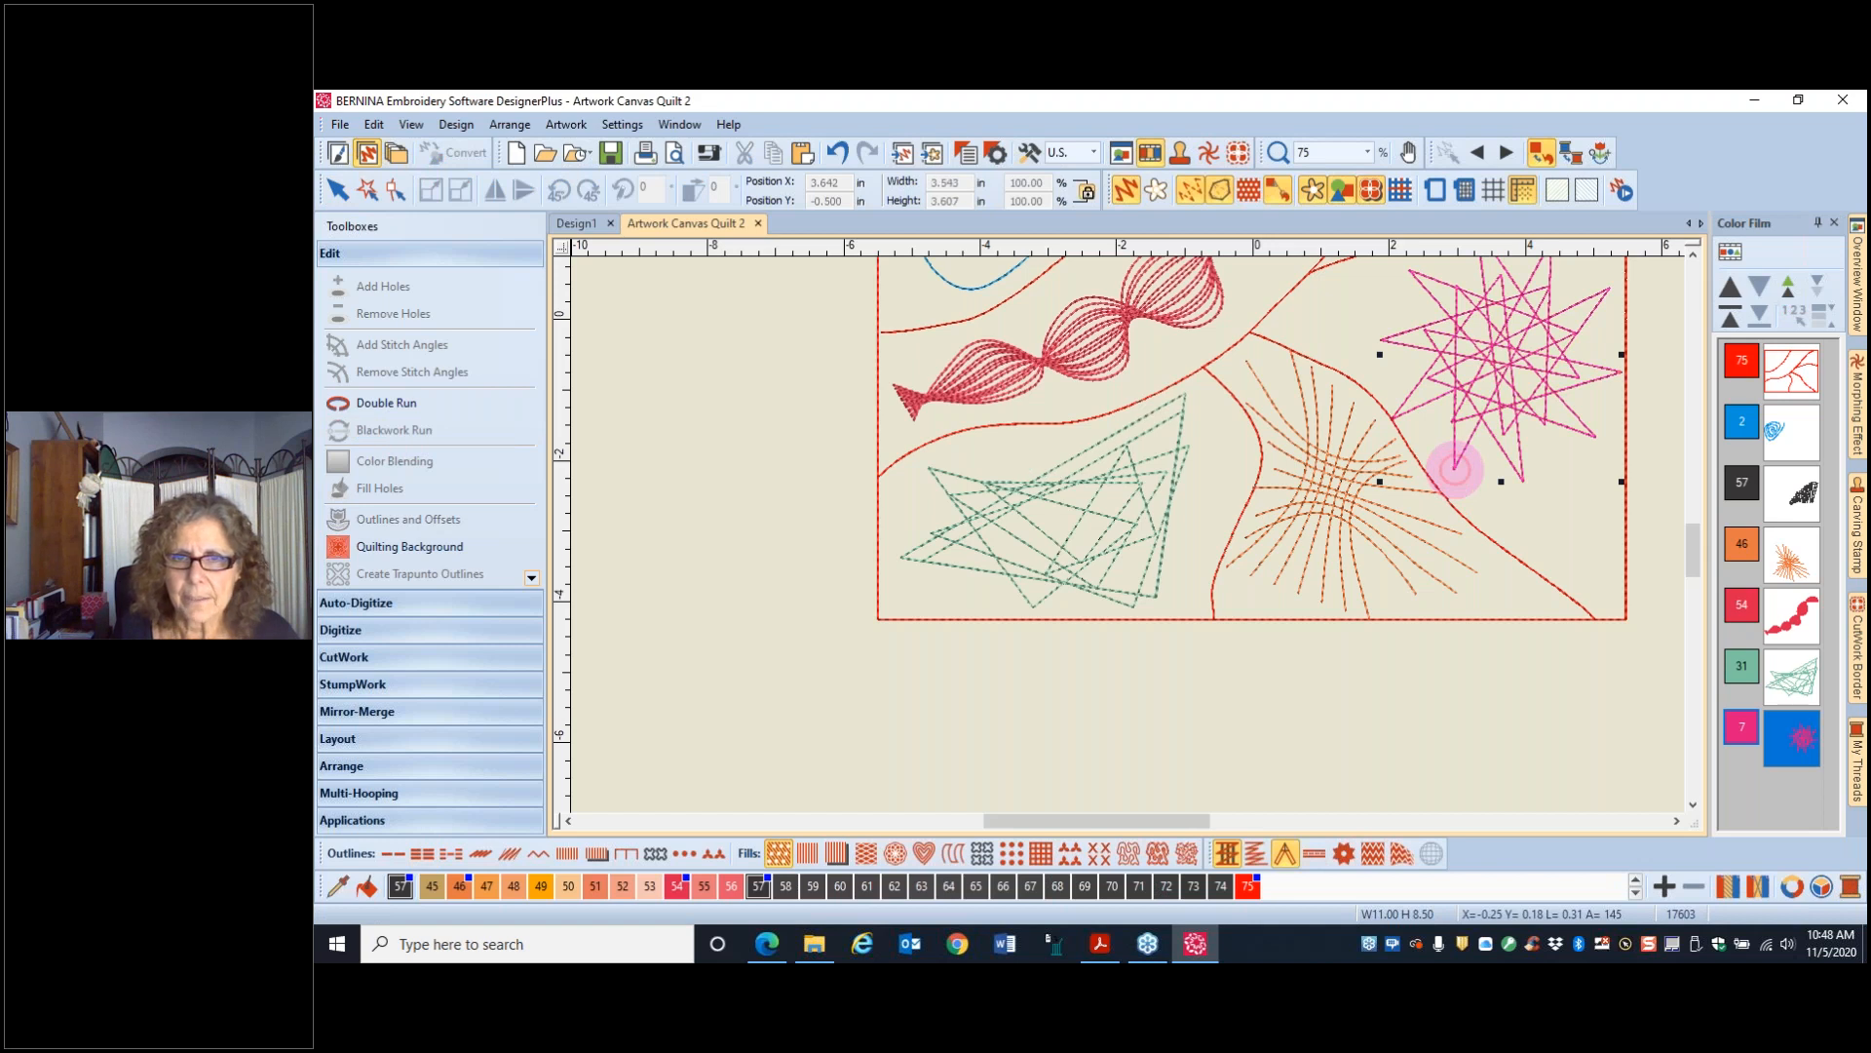
click(1455, 470)
scroll(1095, 723, down, 2)
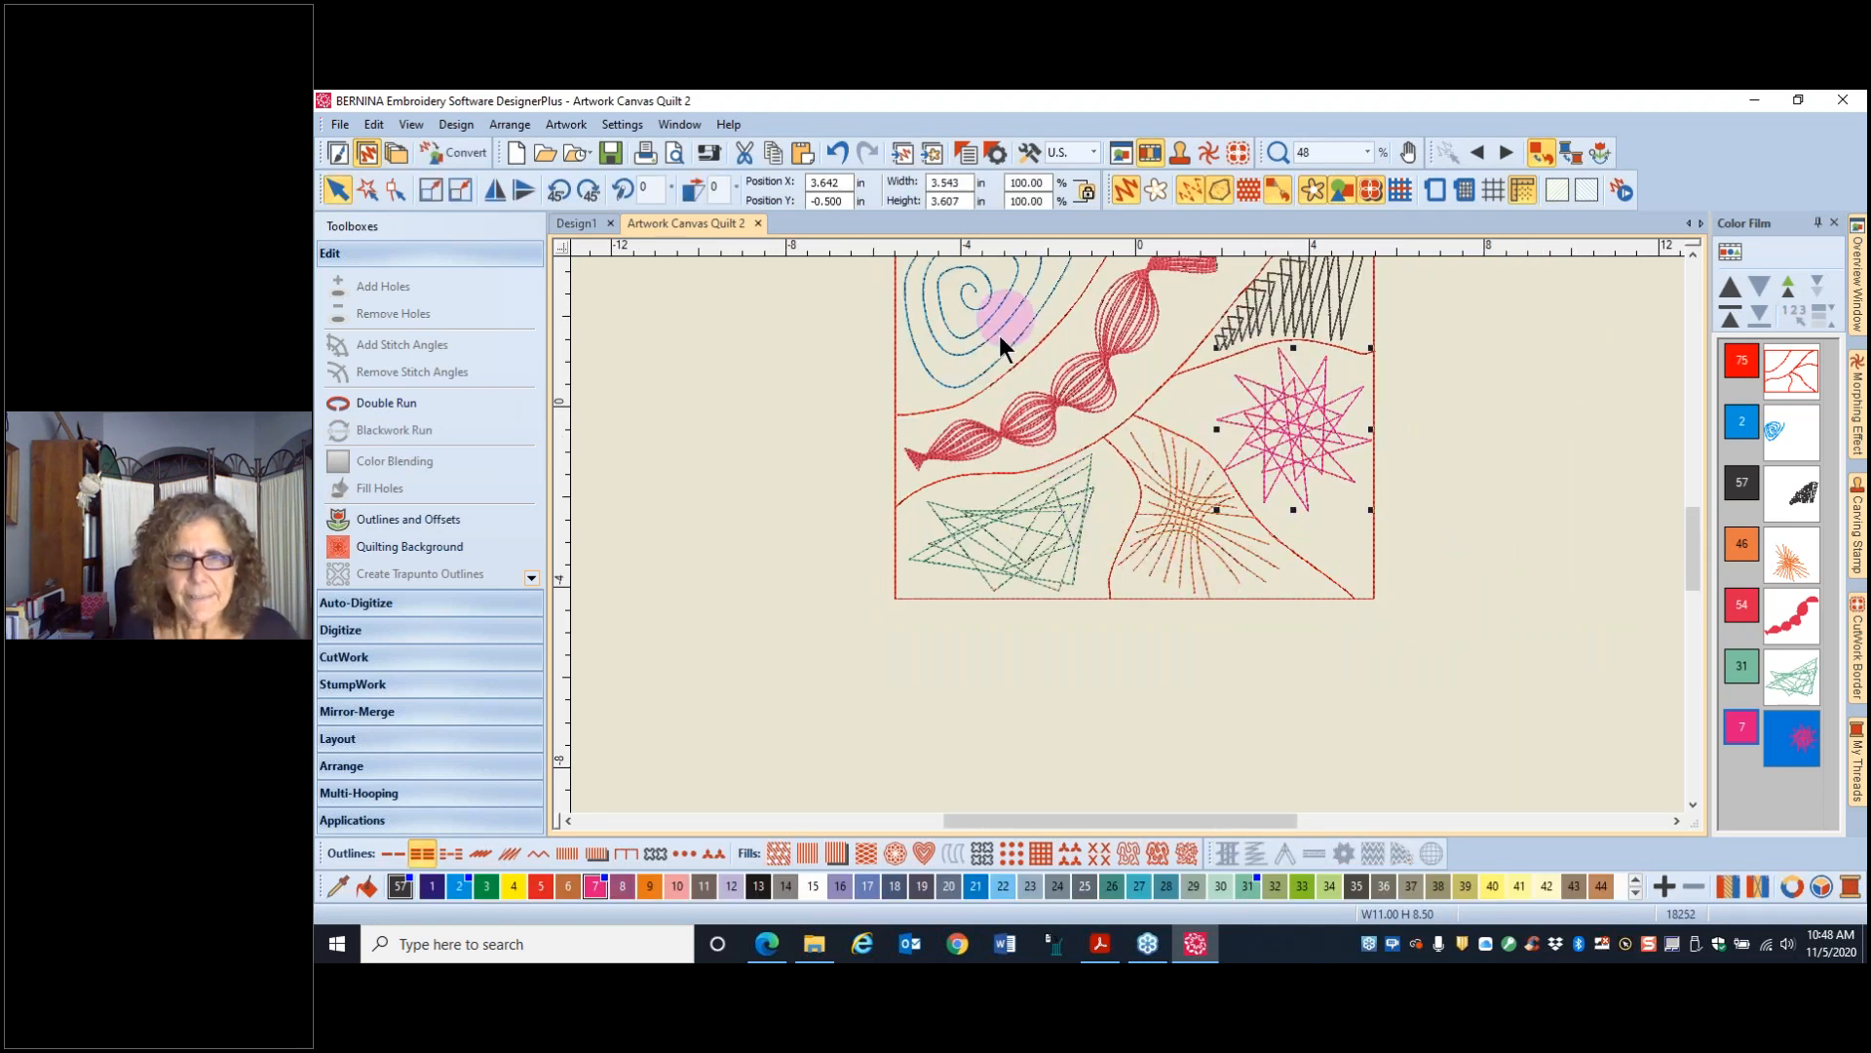
- Save the design as a new file named Artwork Canvas Quilt Final in the BERNINA All-in-One V8 format
click(340, 125)
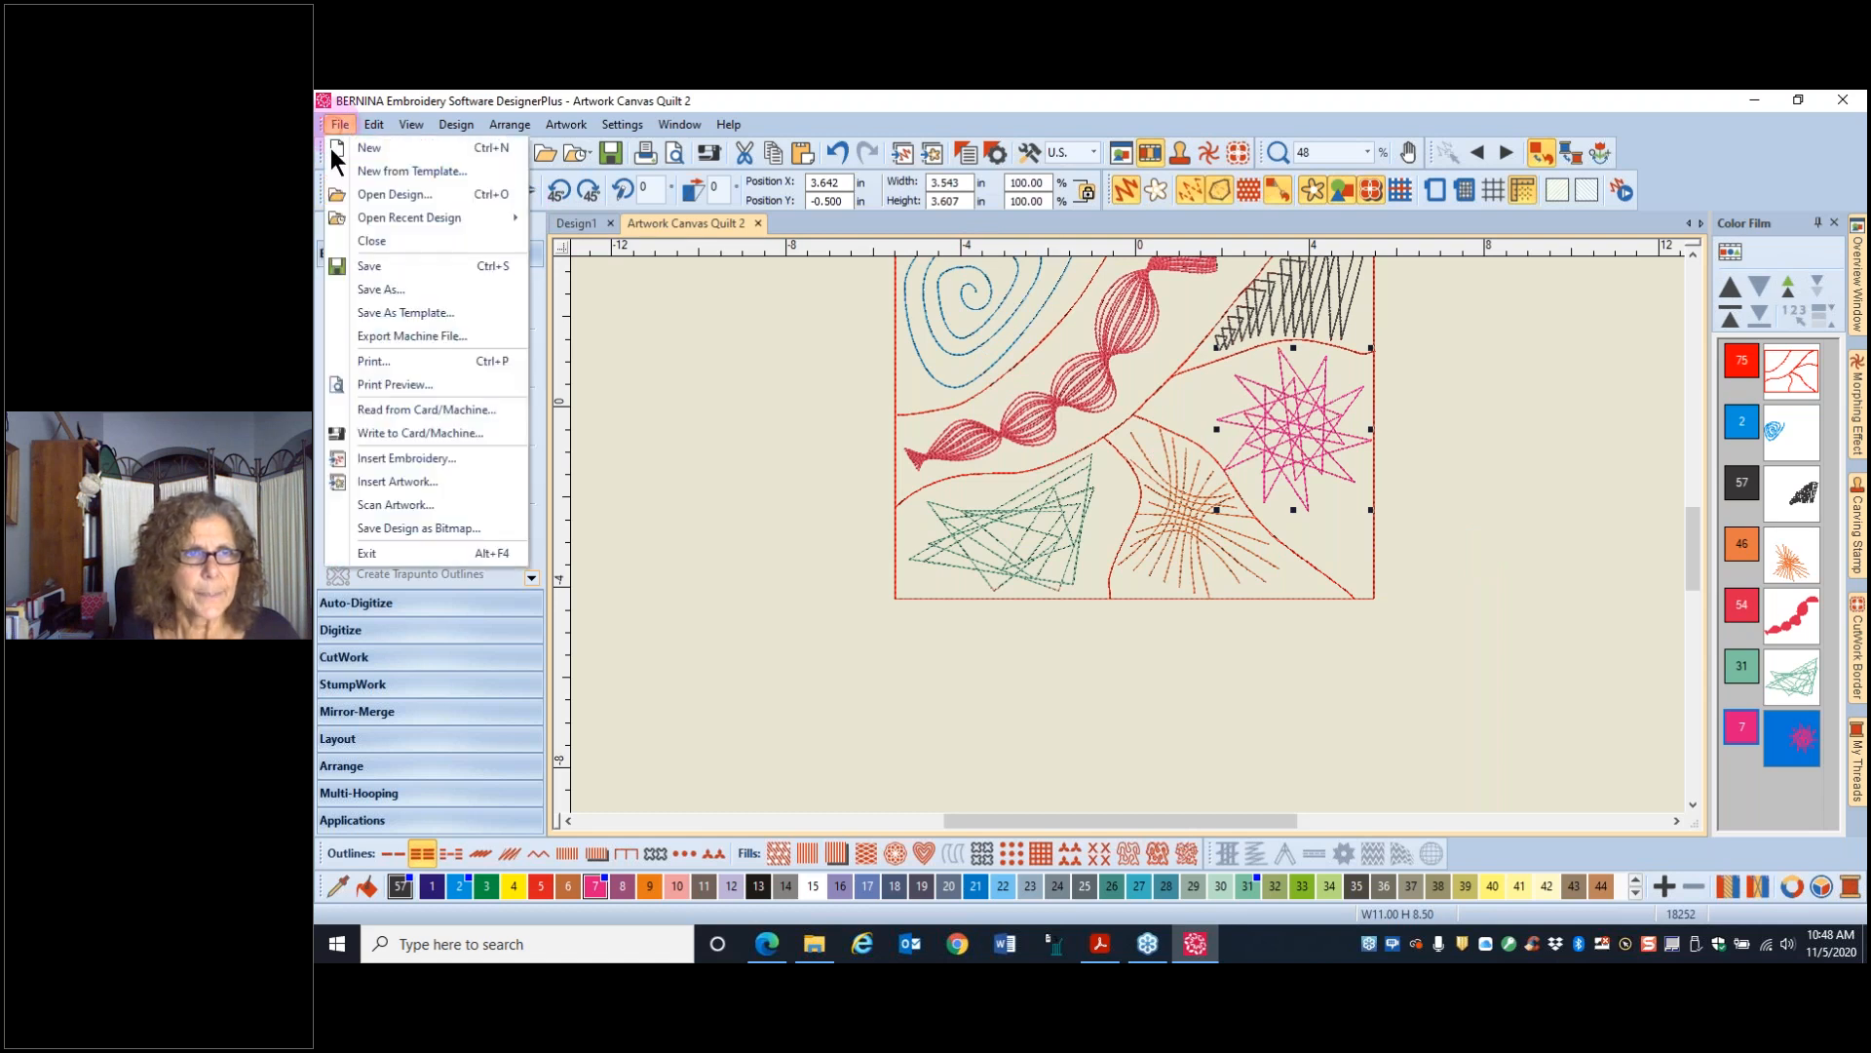
click(380, 289)
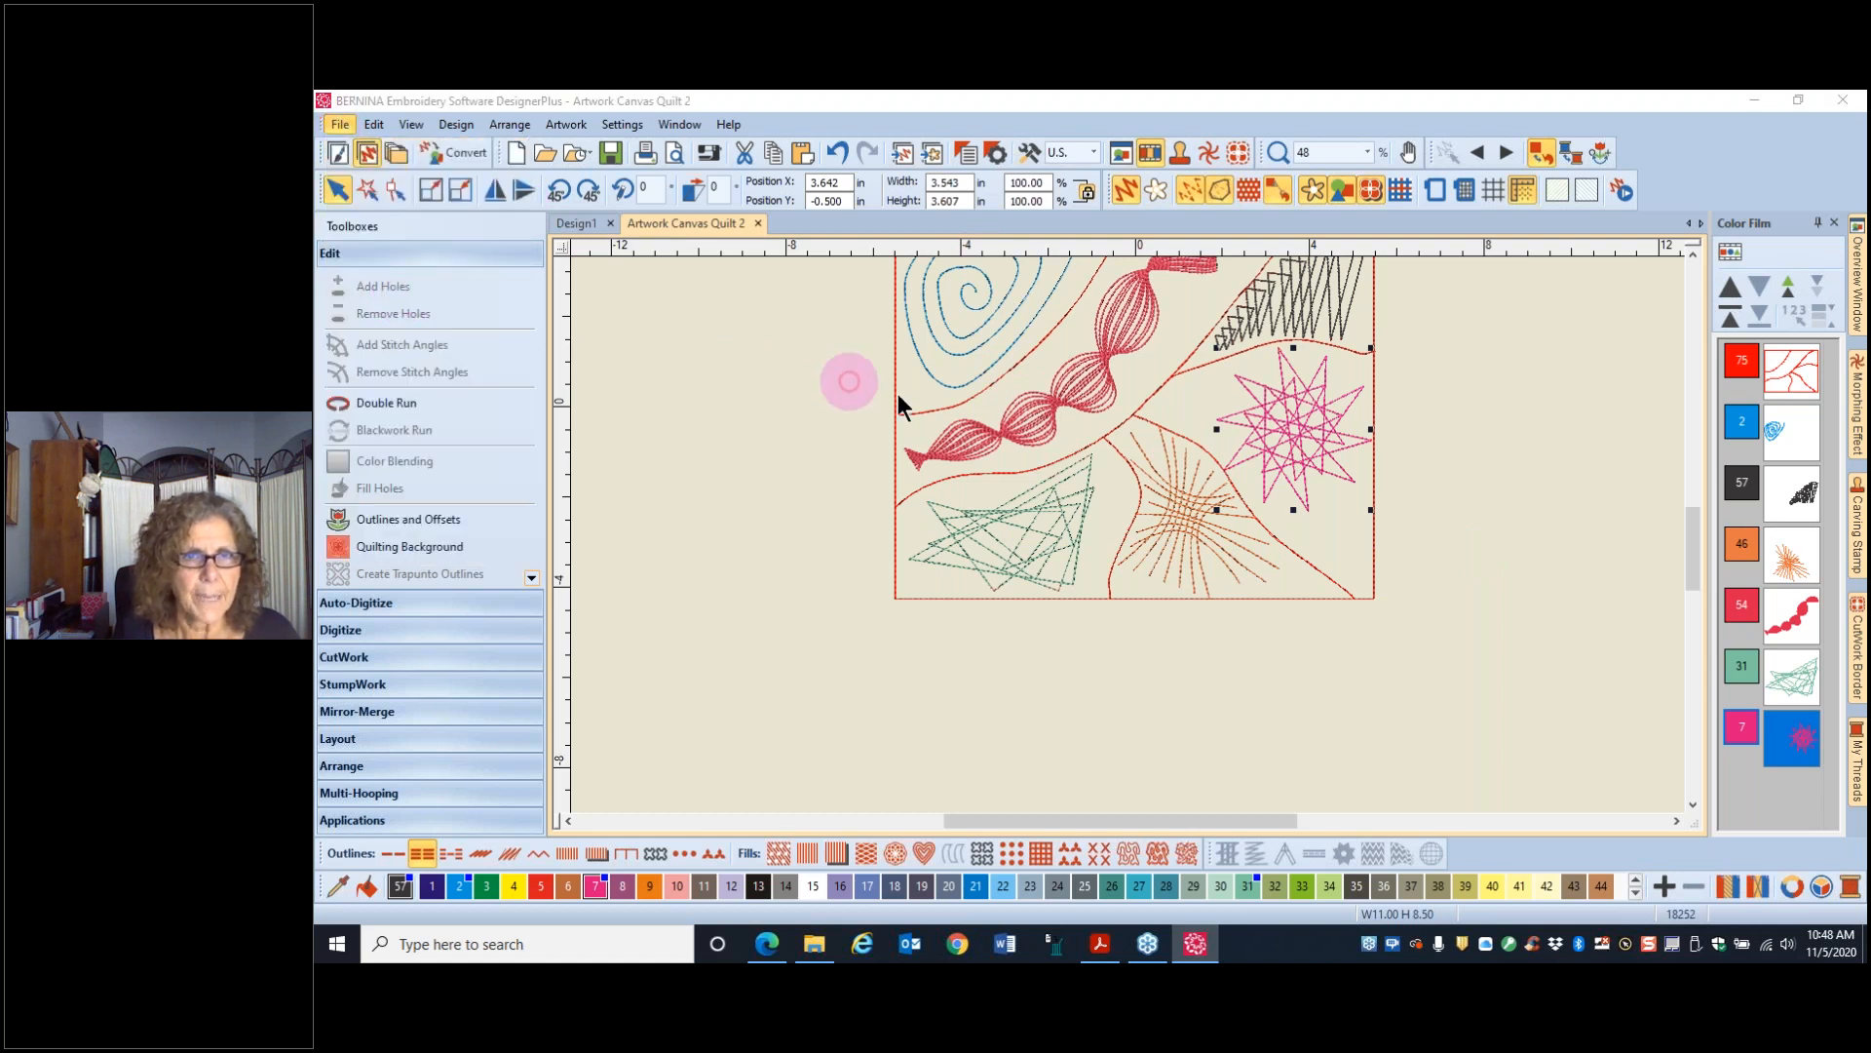
click(564, 554)
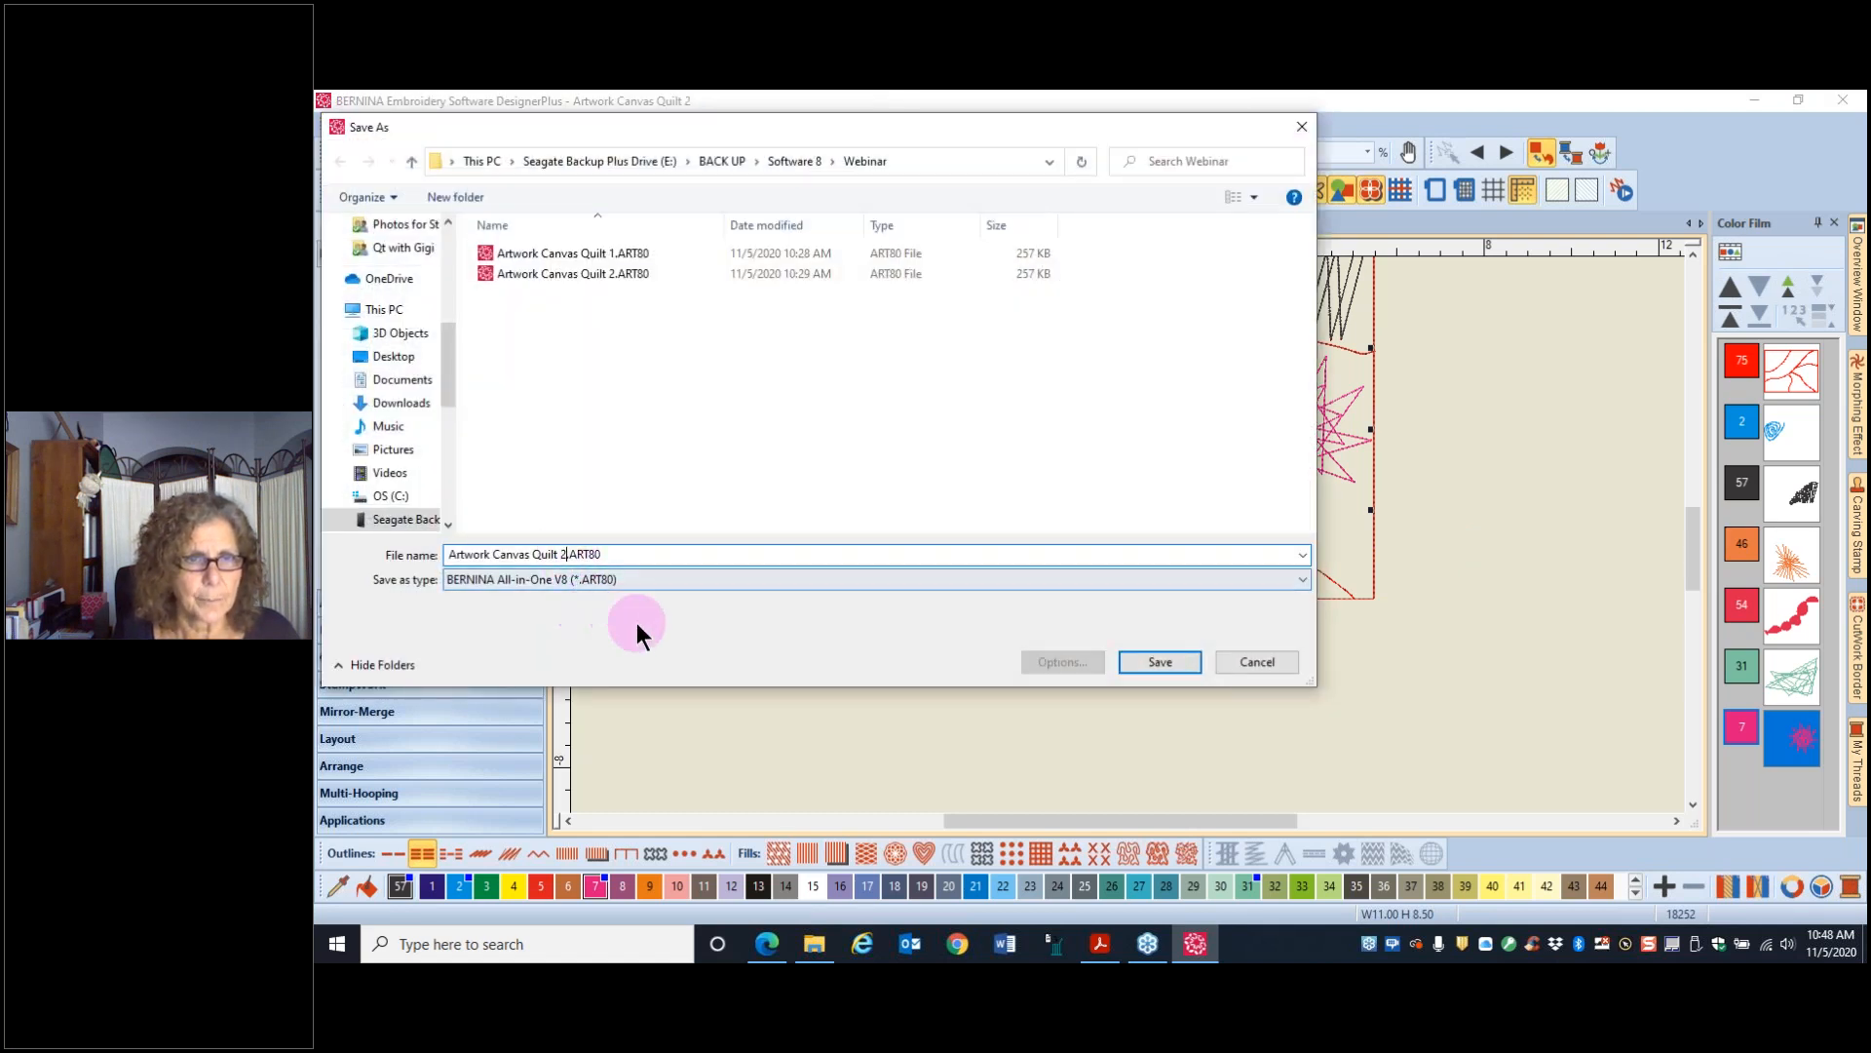
key(BackSpace)
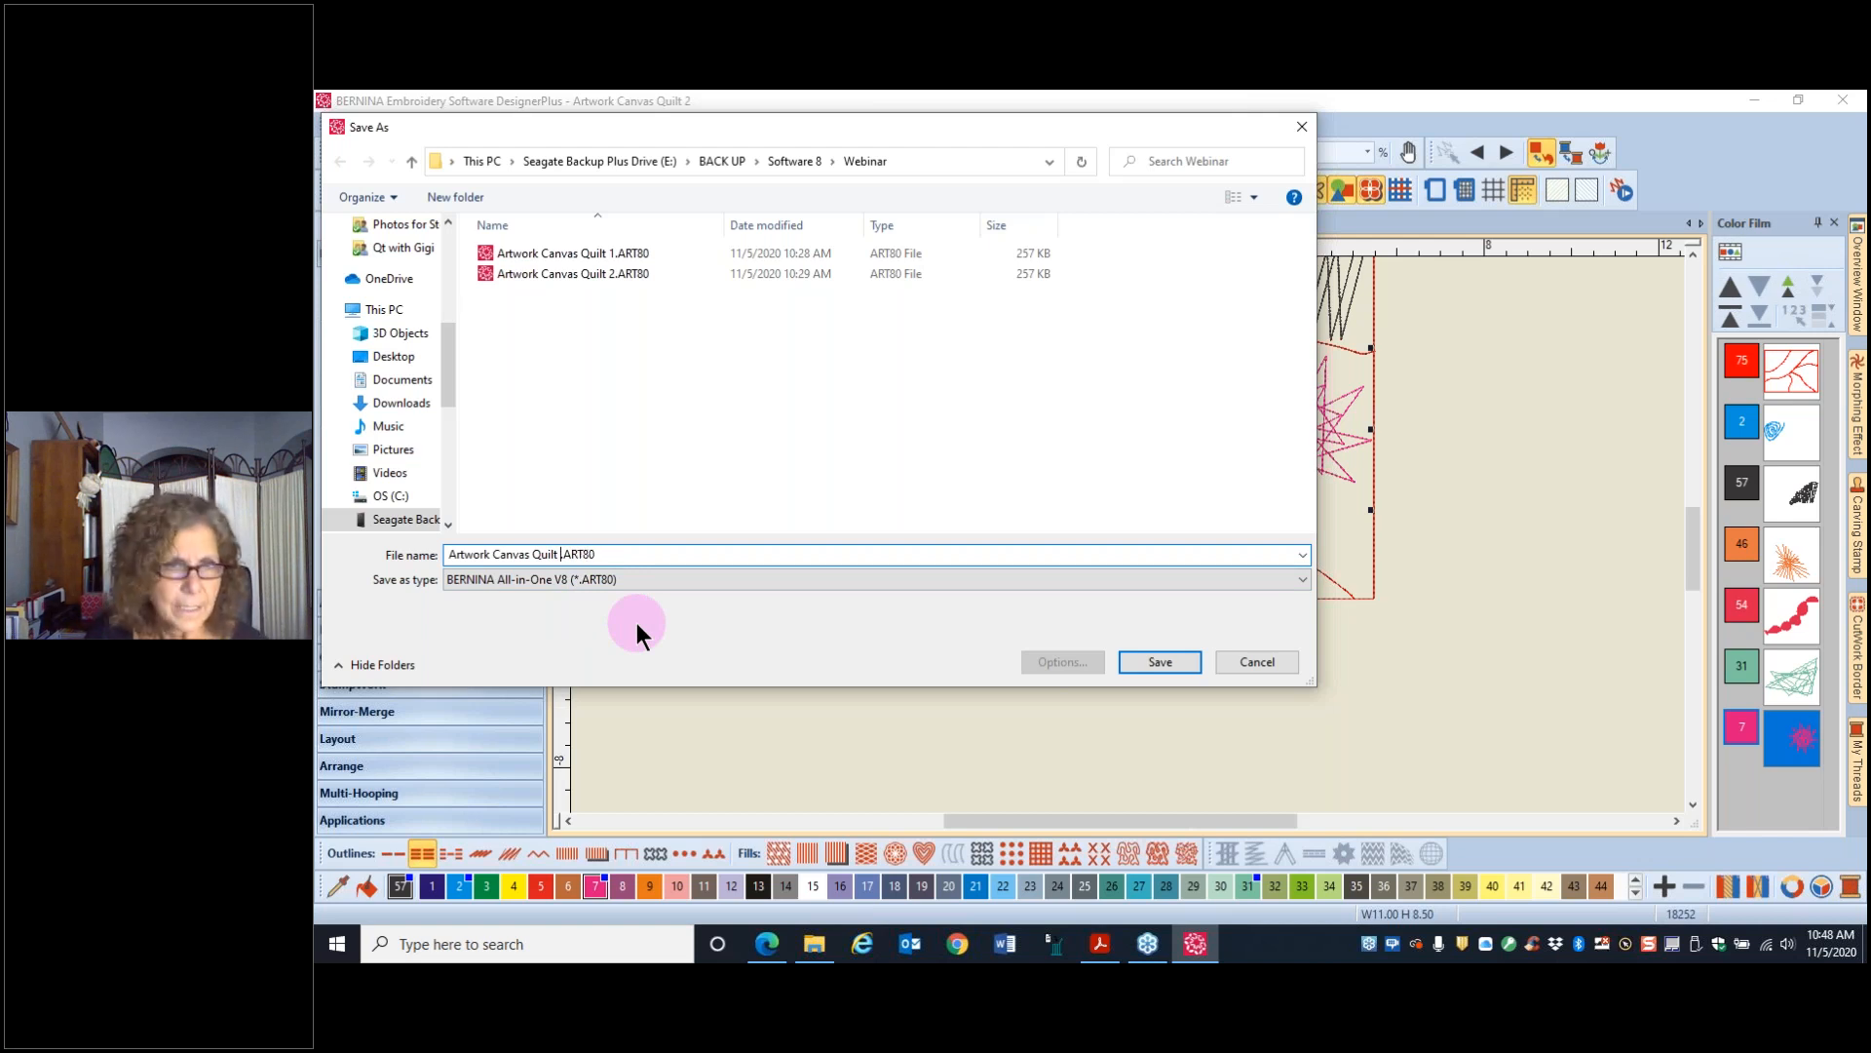
text(Final)
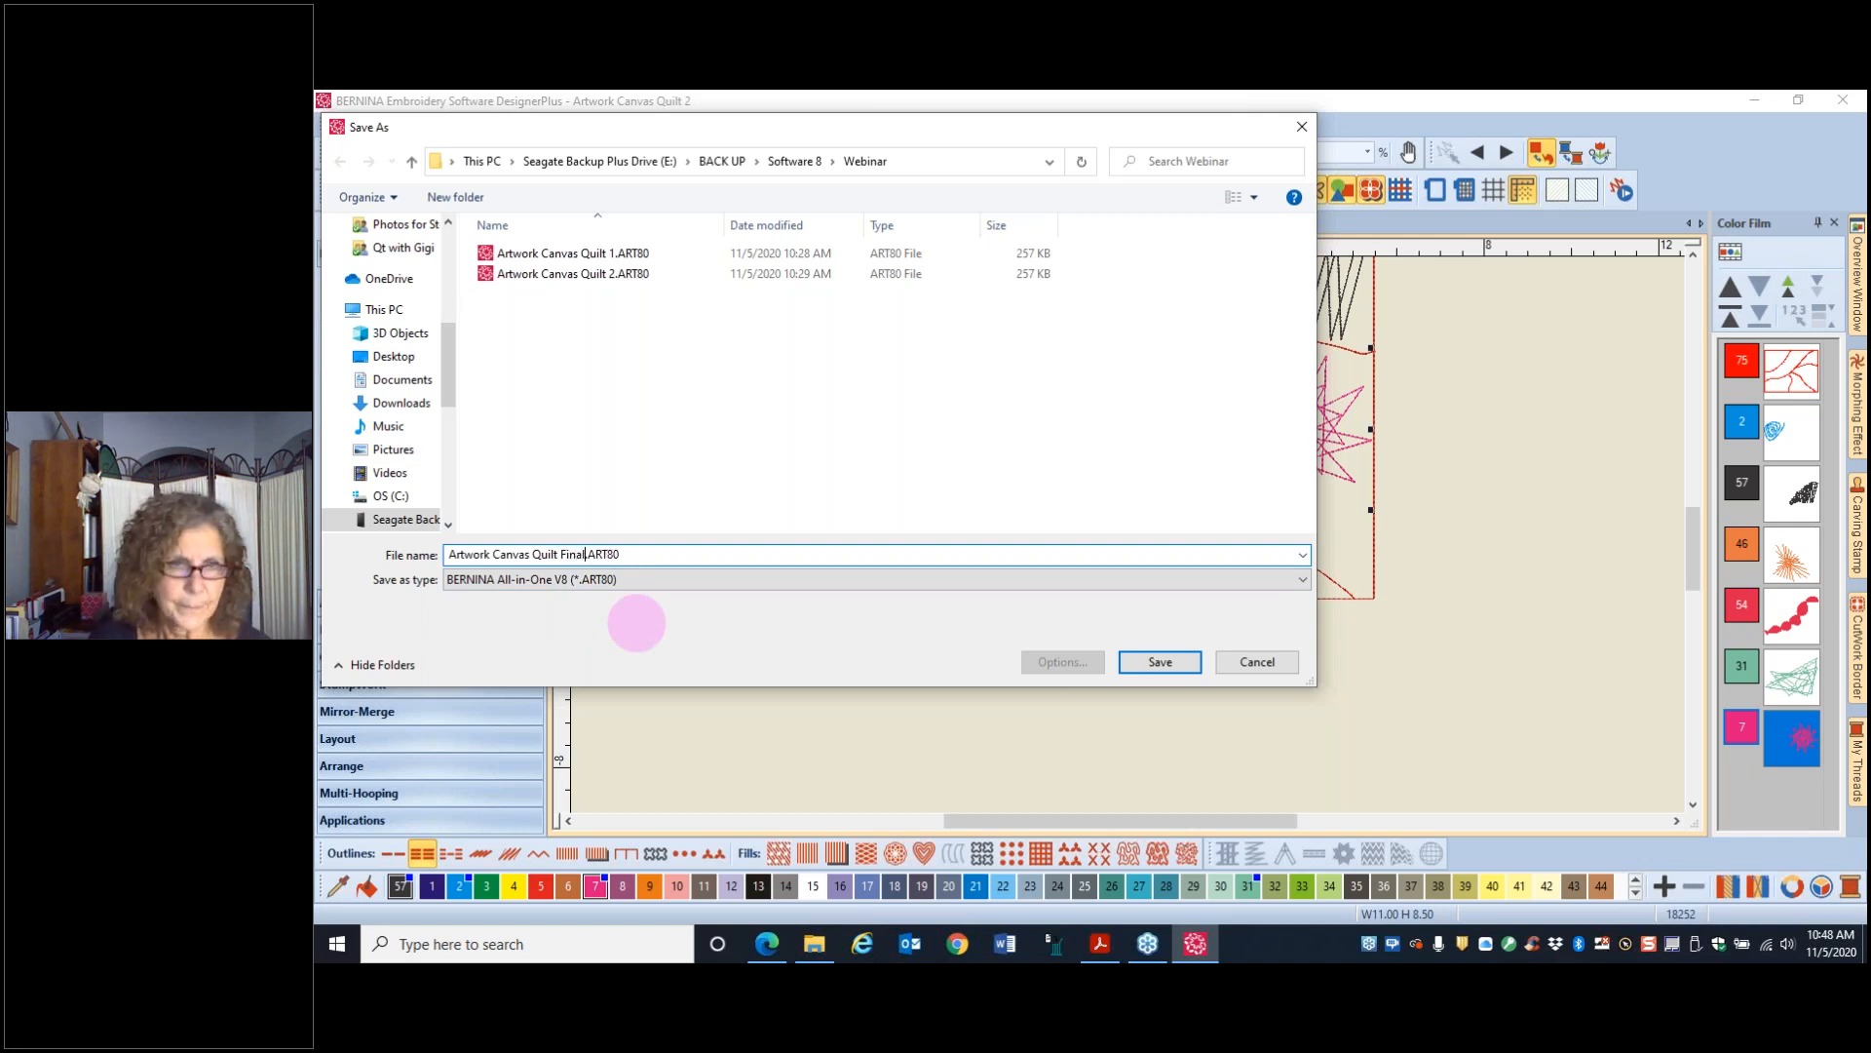
click(1160, 665)
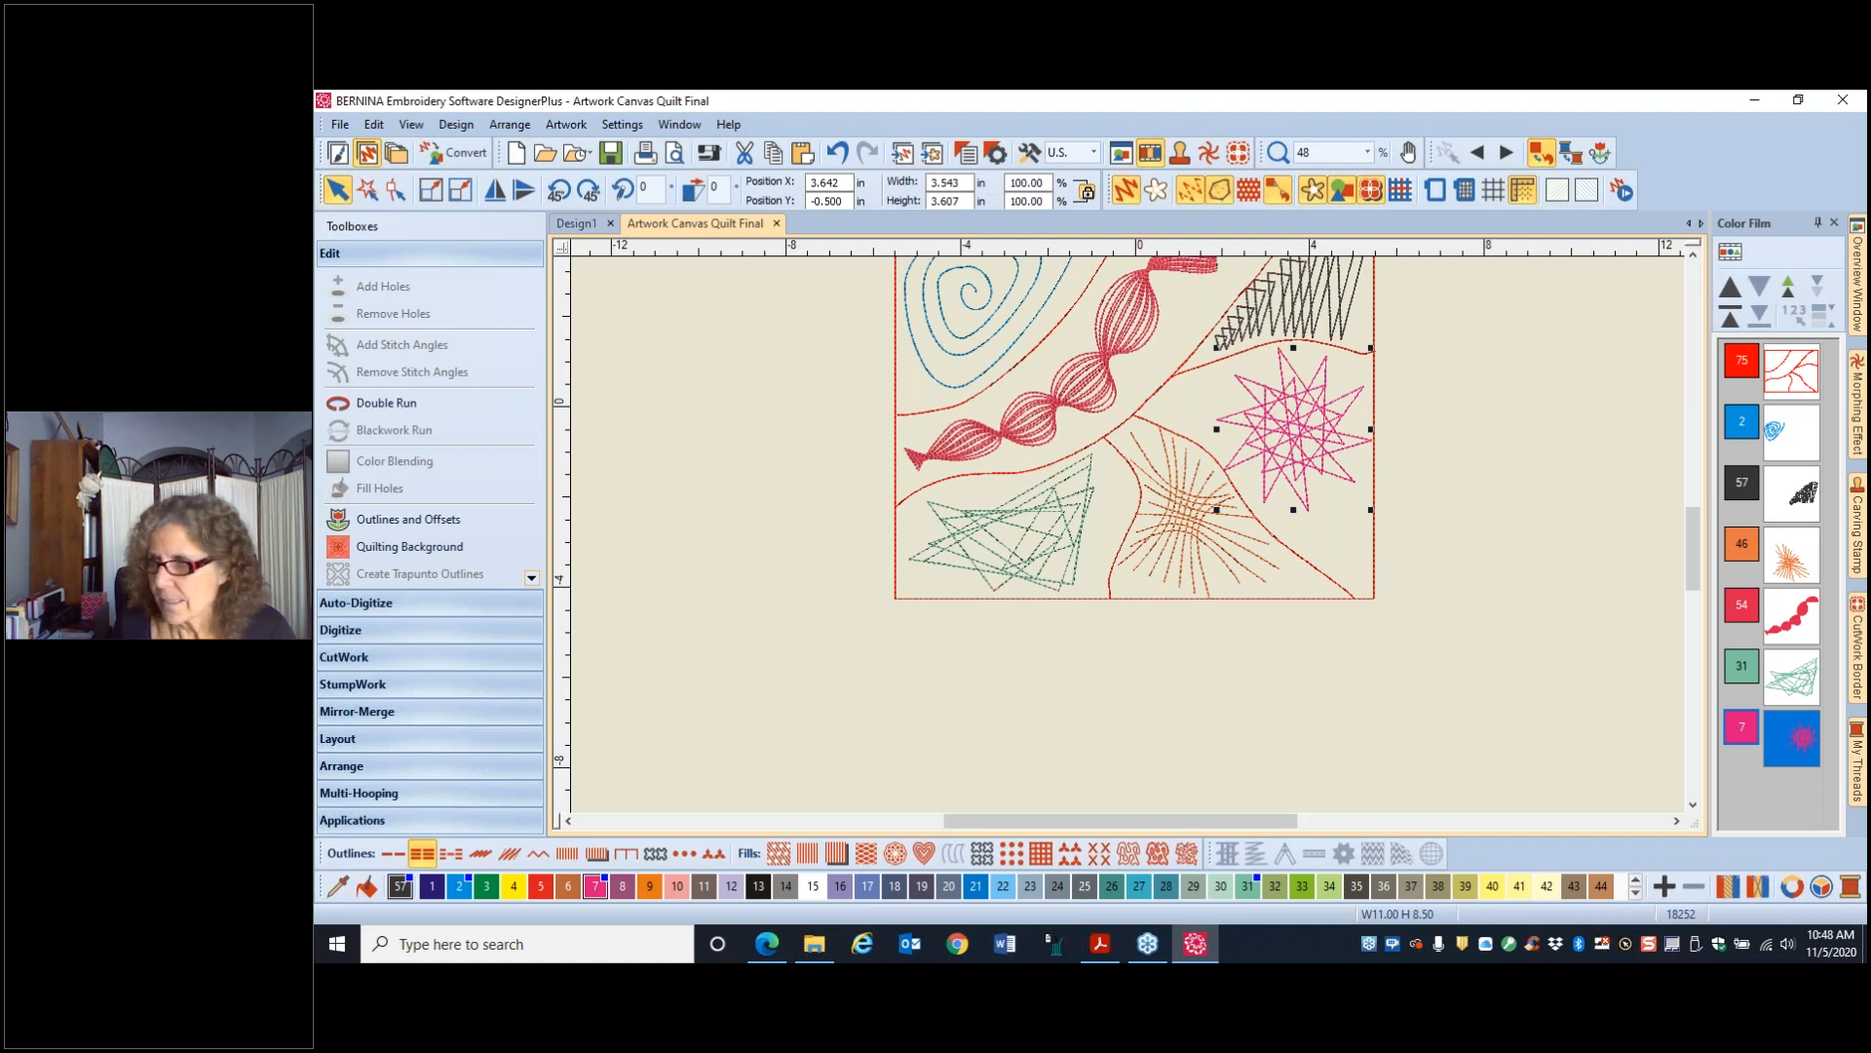
- Switch to the PowerPoint presentation to show the photo of the finished quilted placemat
key(alt+Tab)
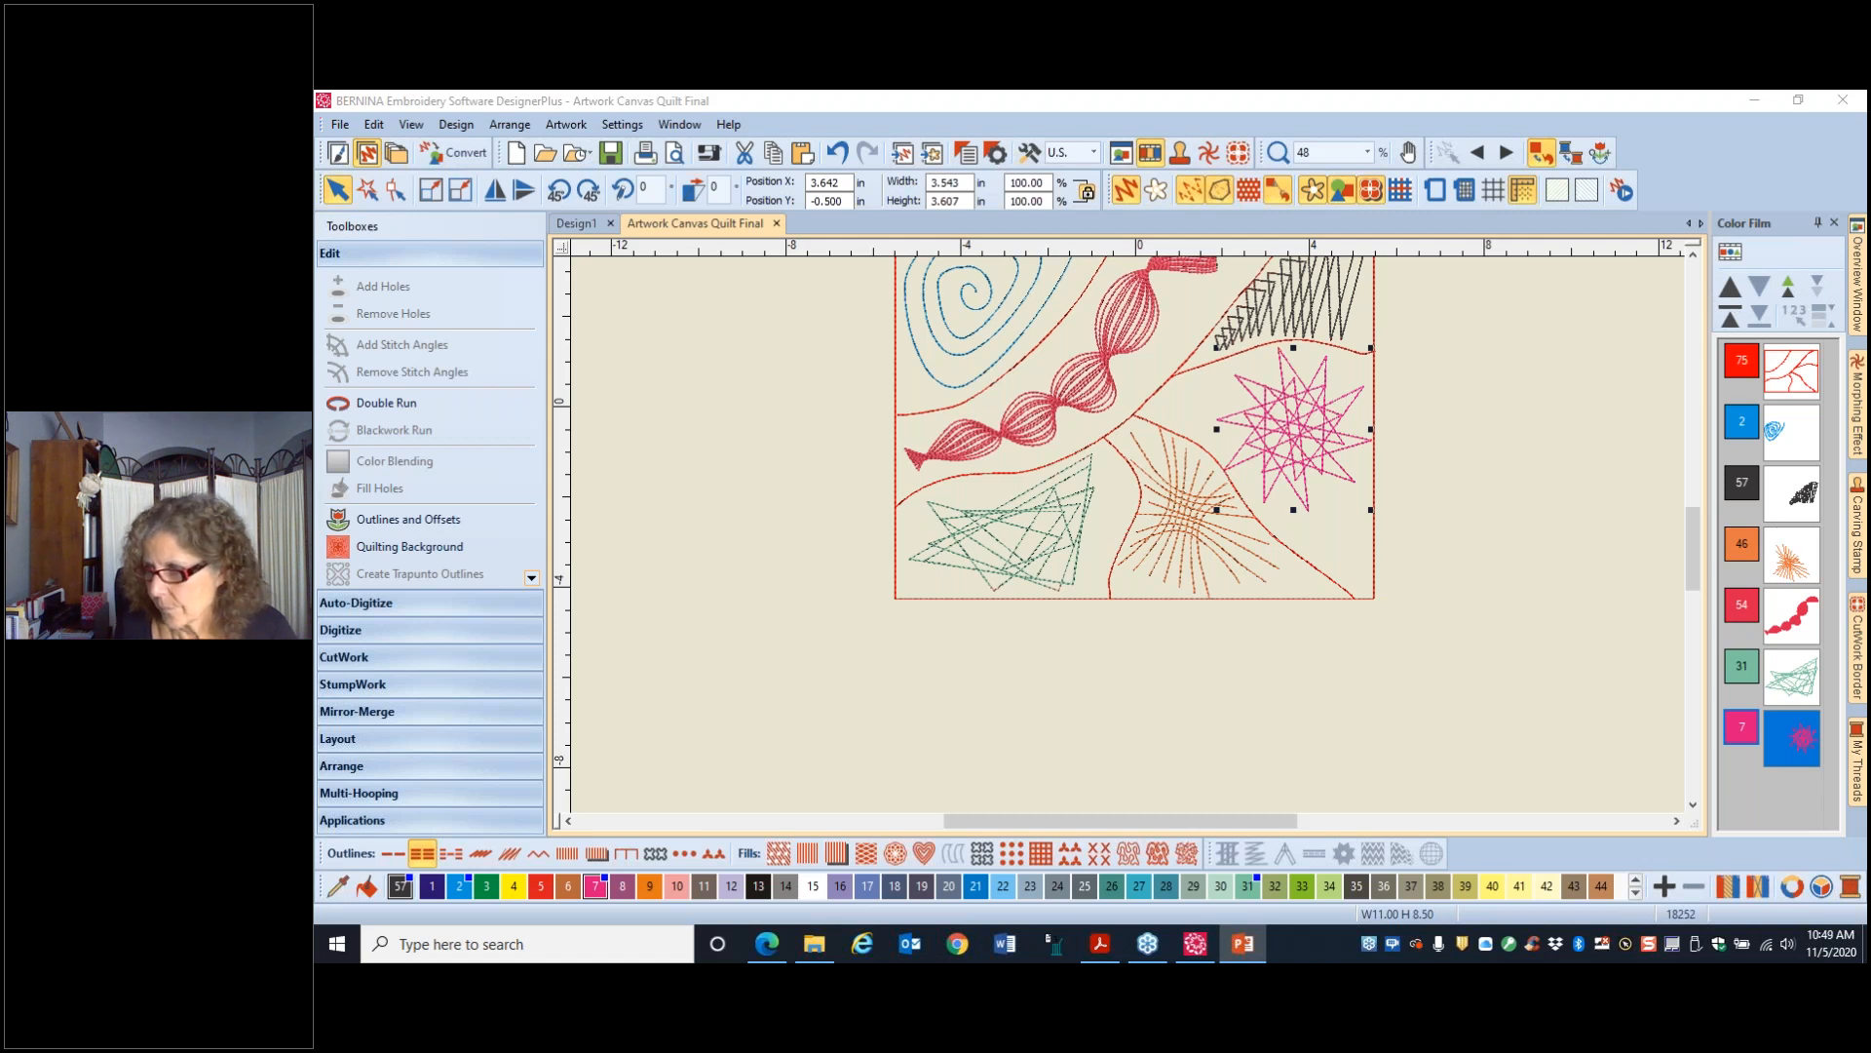
key(alt+Tab)
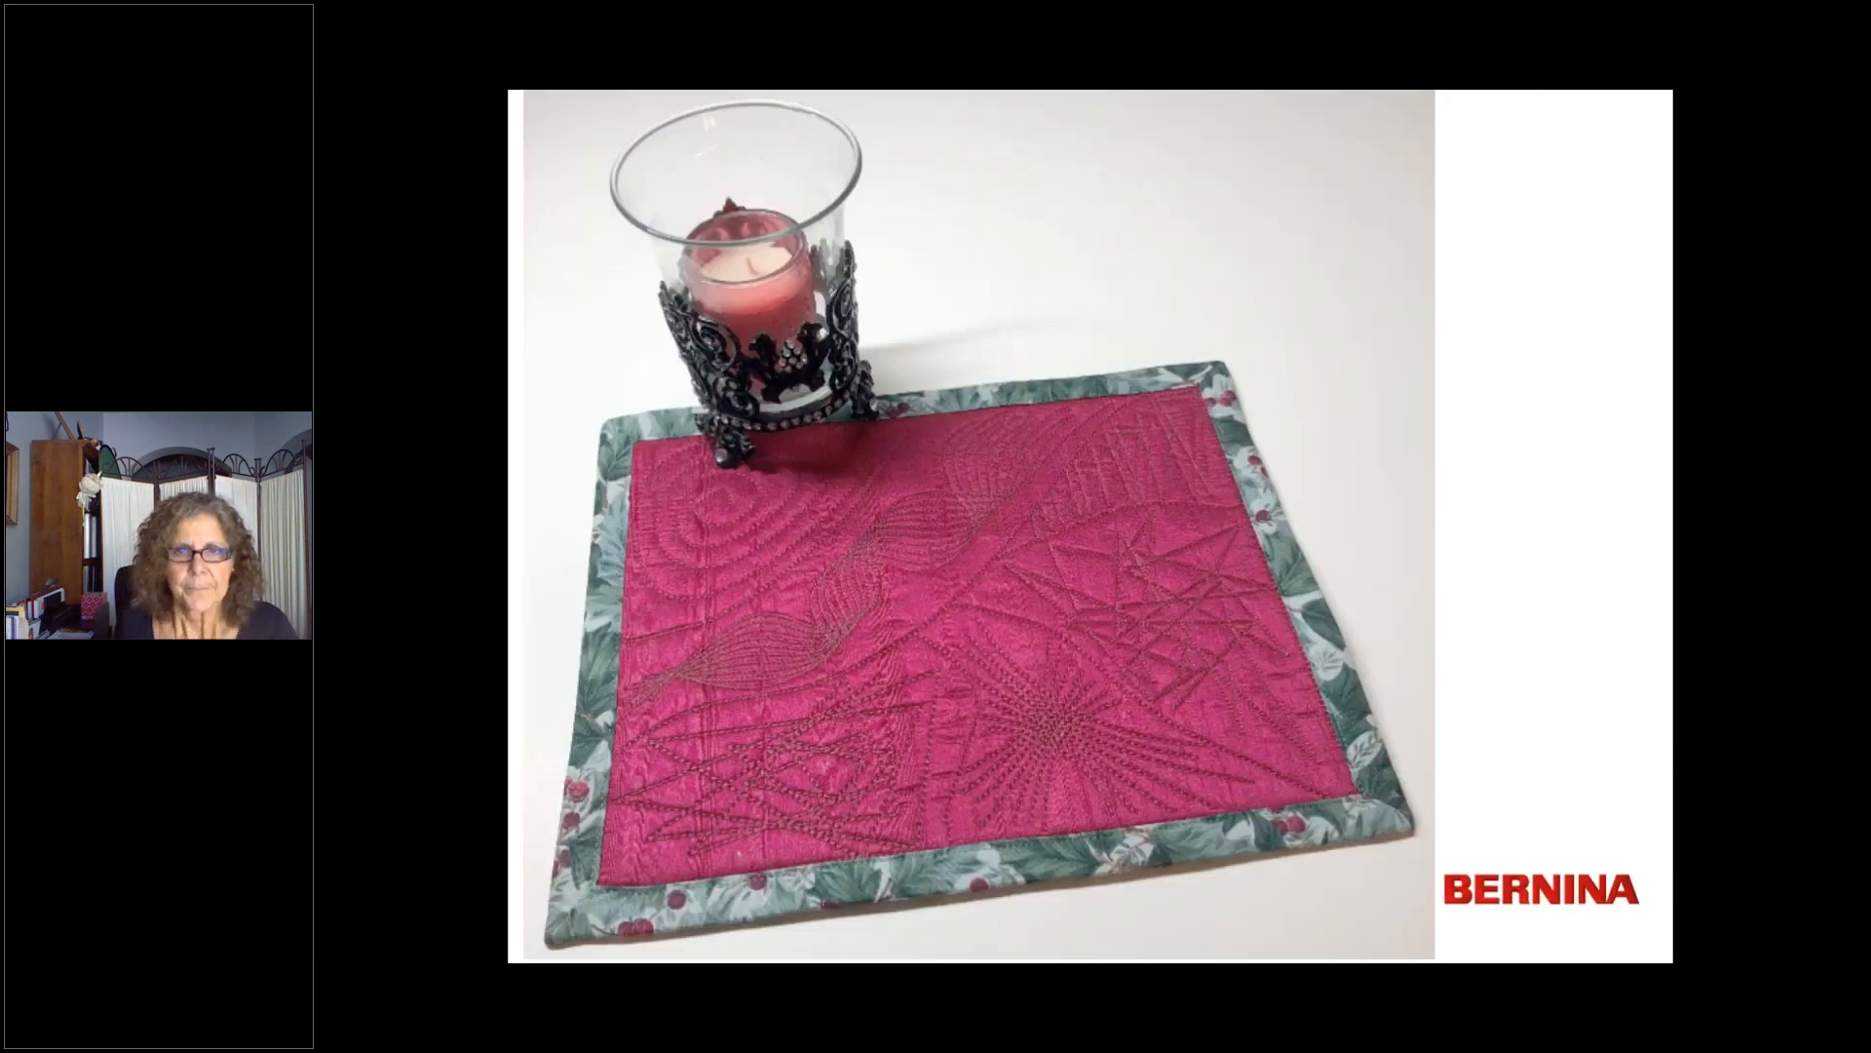
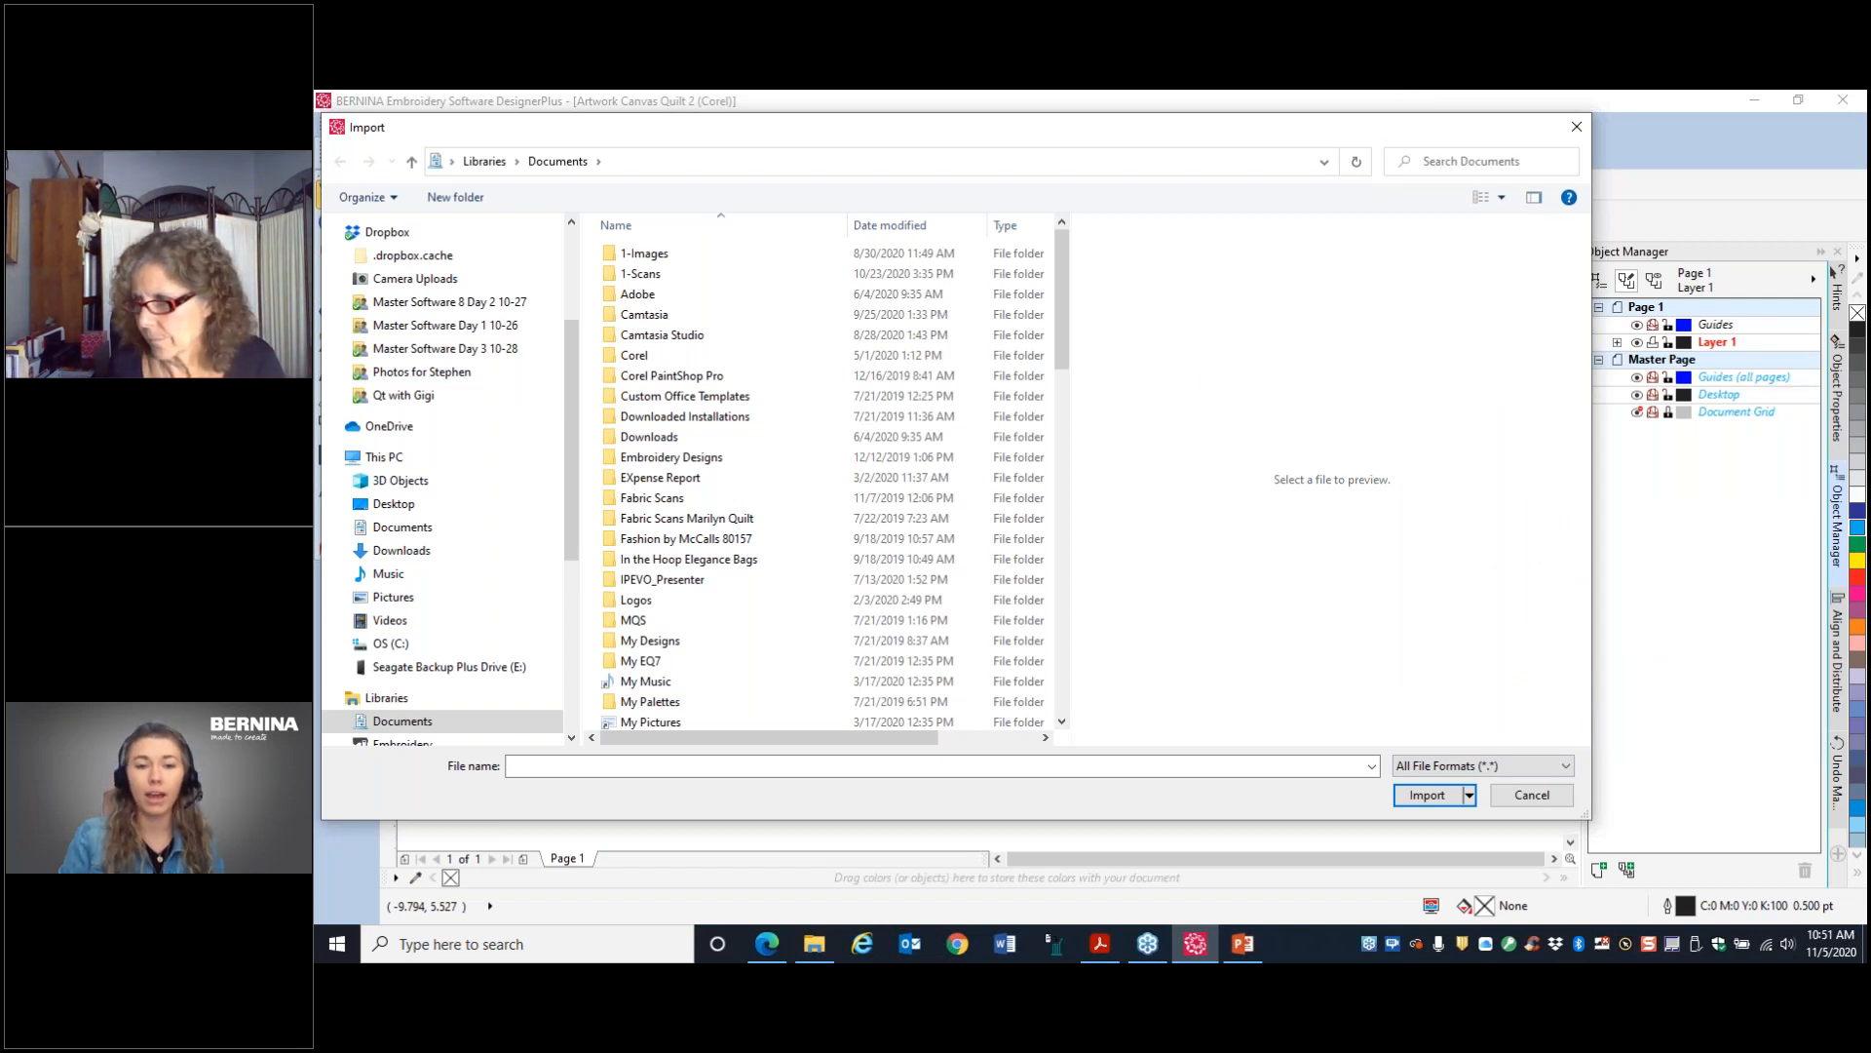
key(alt+Tab)
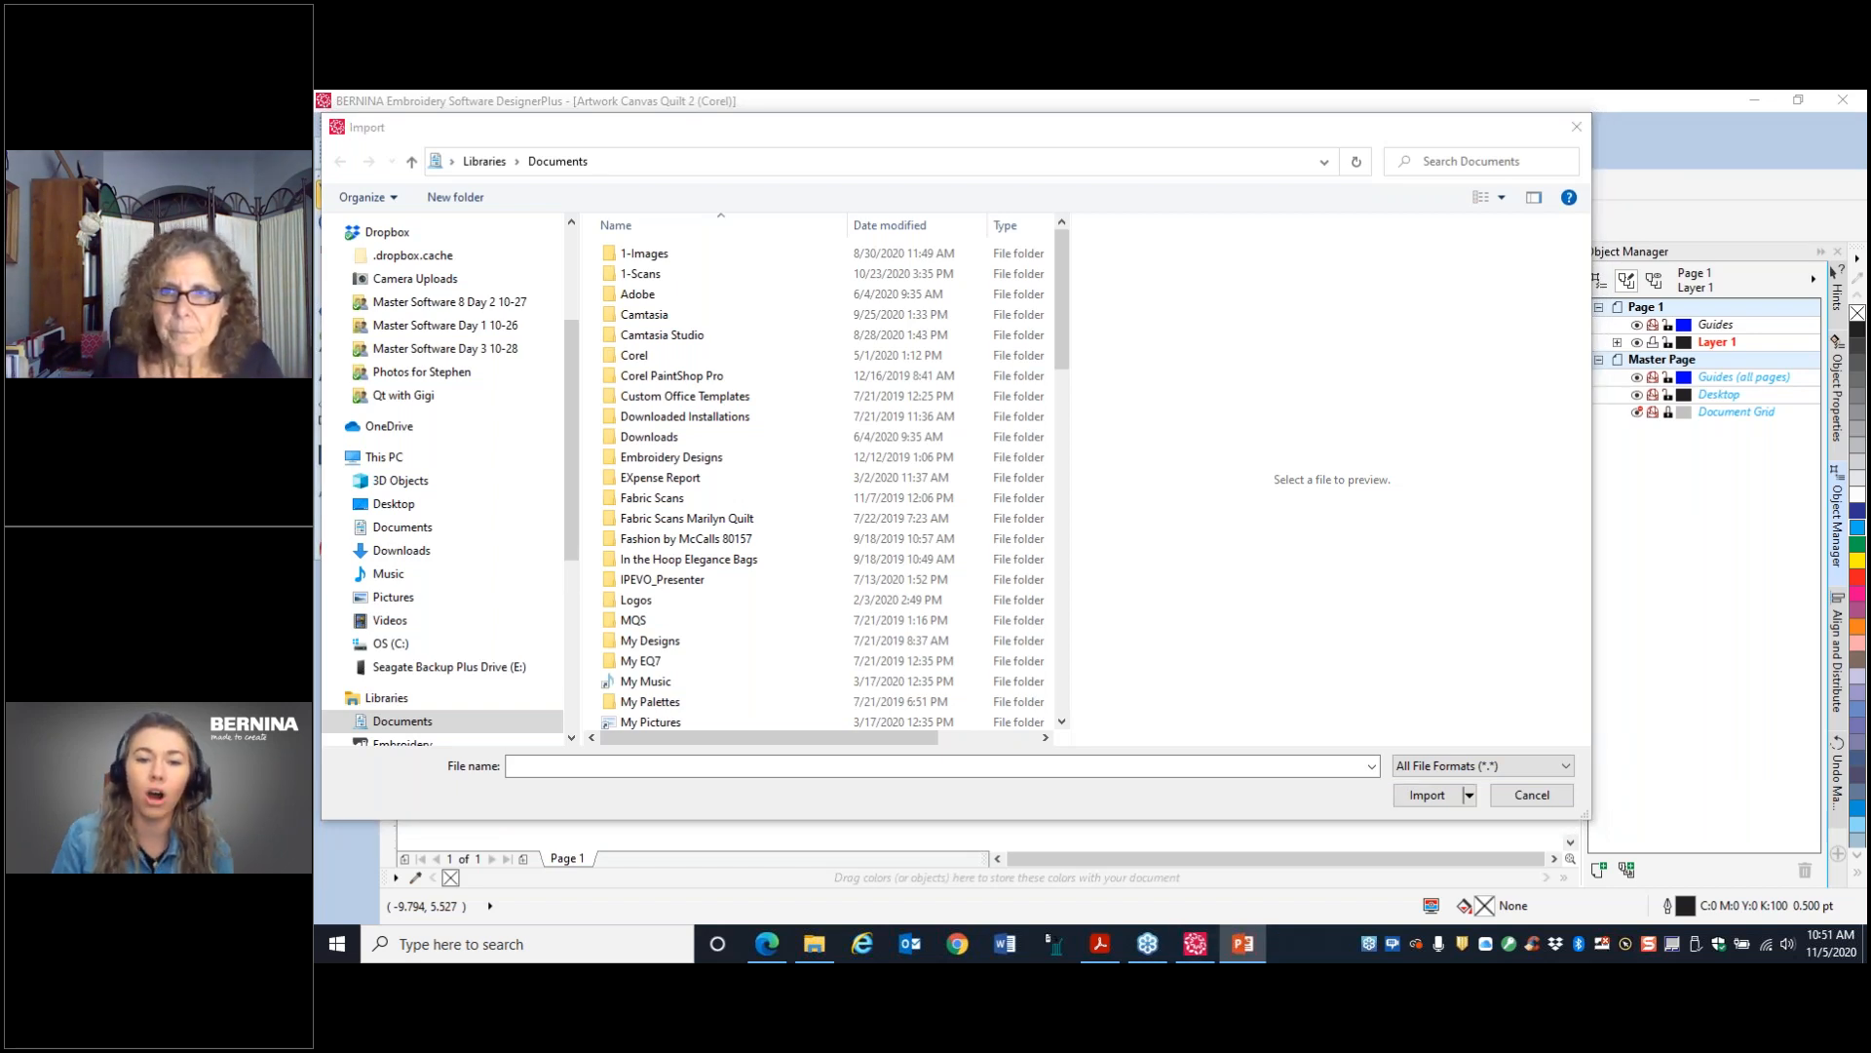
- Cancel the import and draw a steep straight Bezier line about 7 in tall beside the quilt design on the artwork canvas
click(1528, 798)
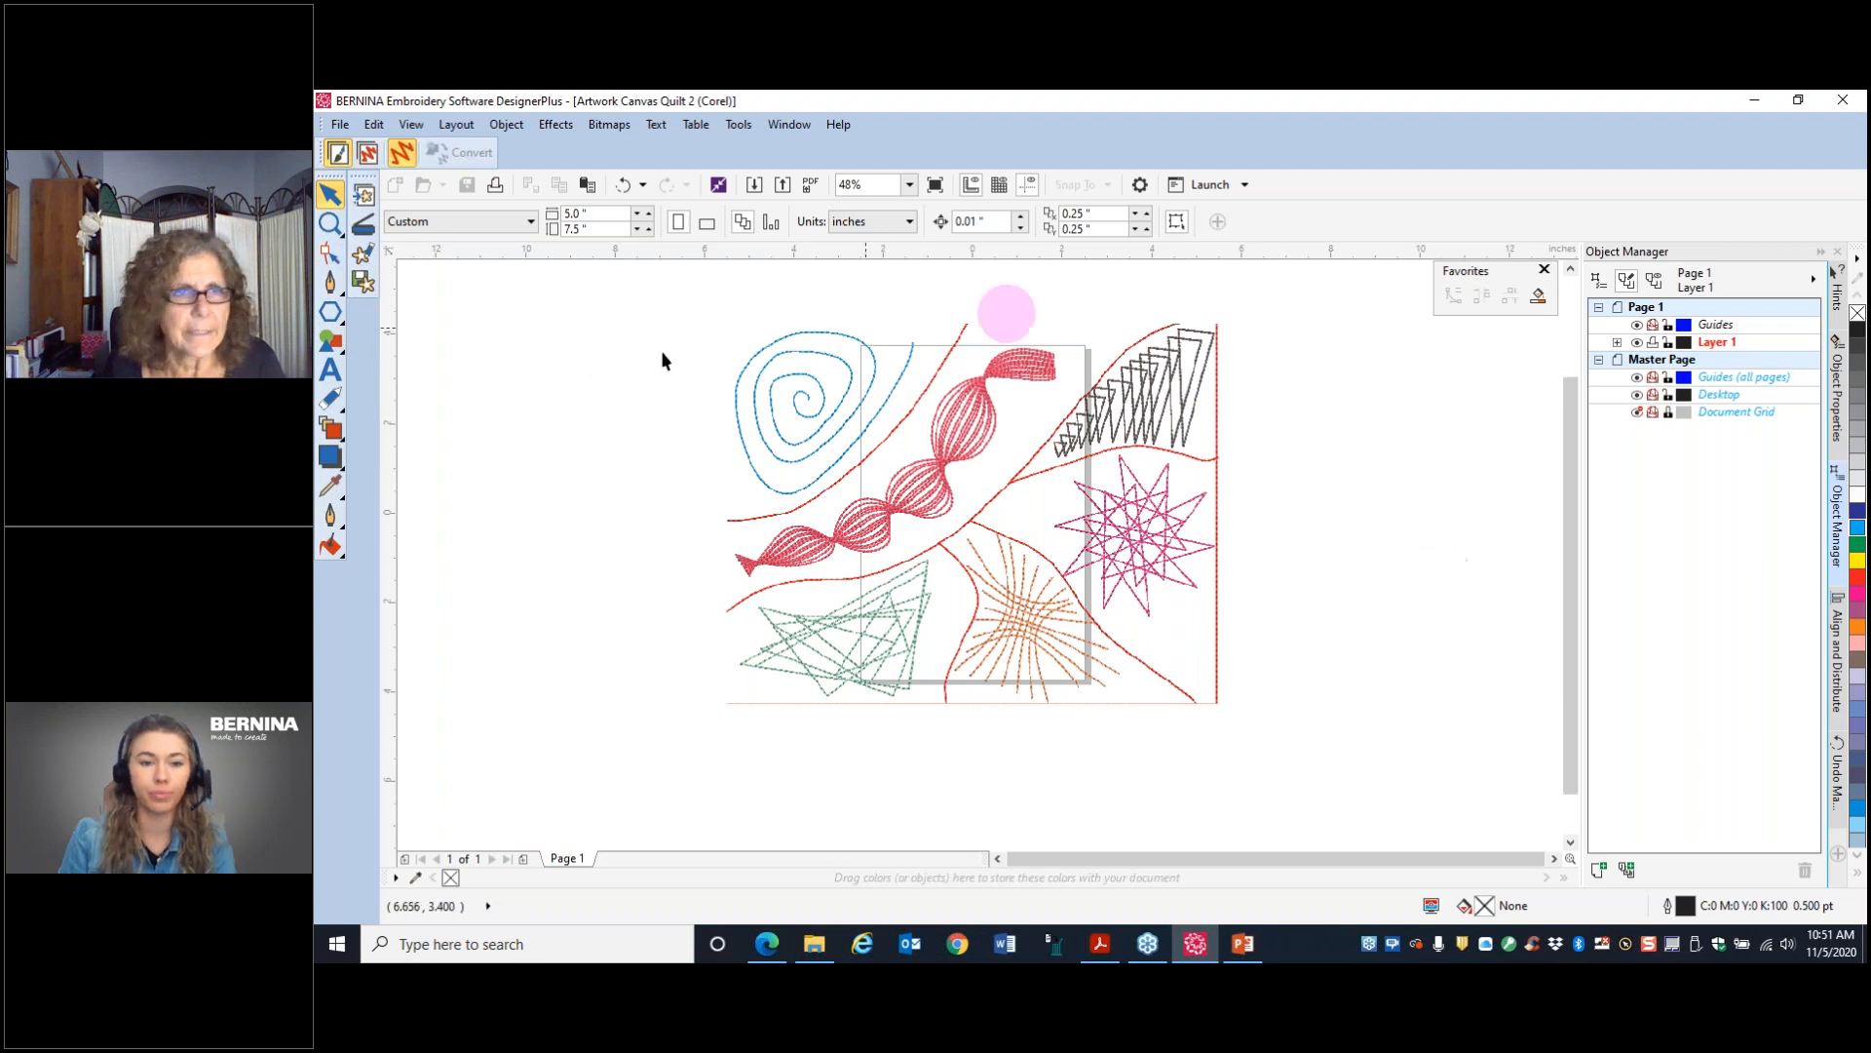
click(331, 283)
click(541, 328)
click(576, 643)
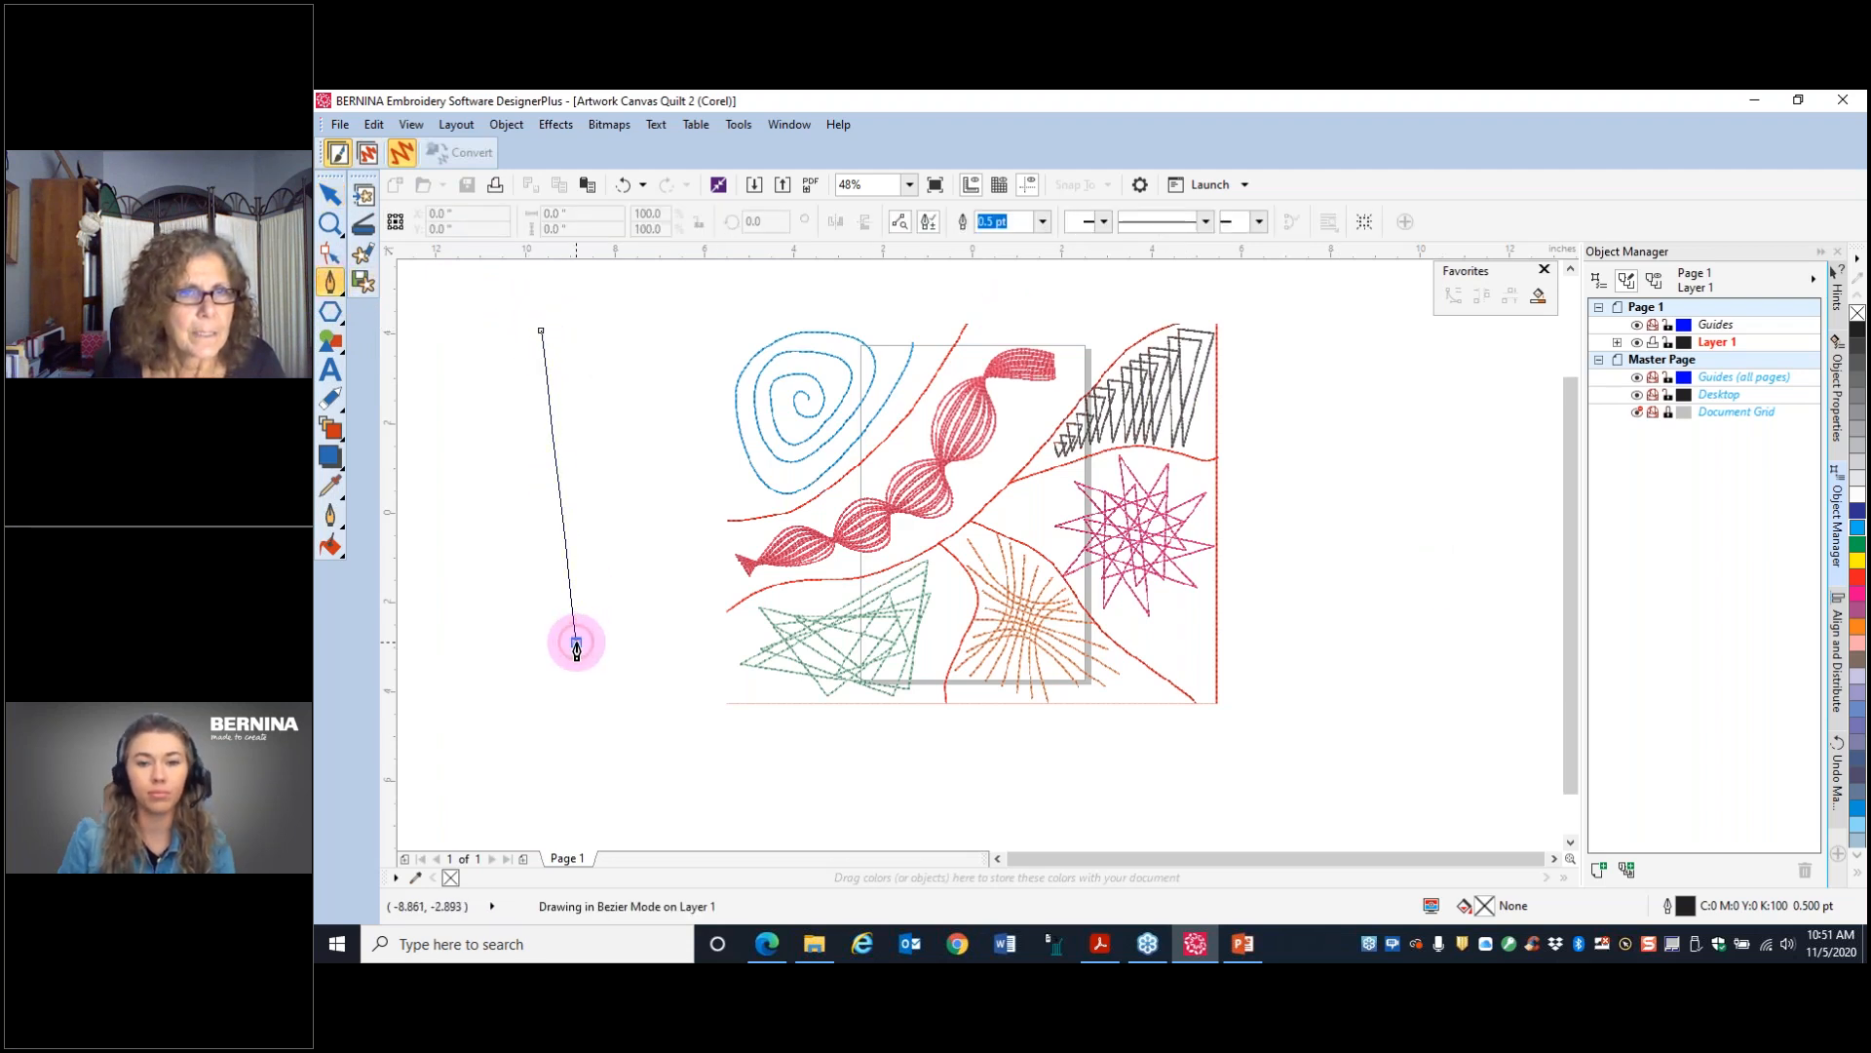
- Display the outline properties of the drawn line and check which options are available for it
right_click(564, 555)
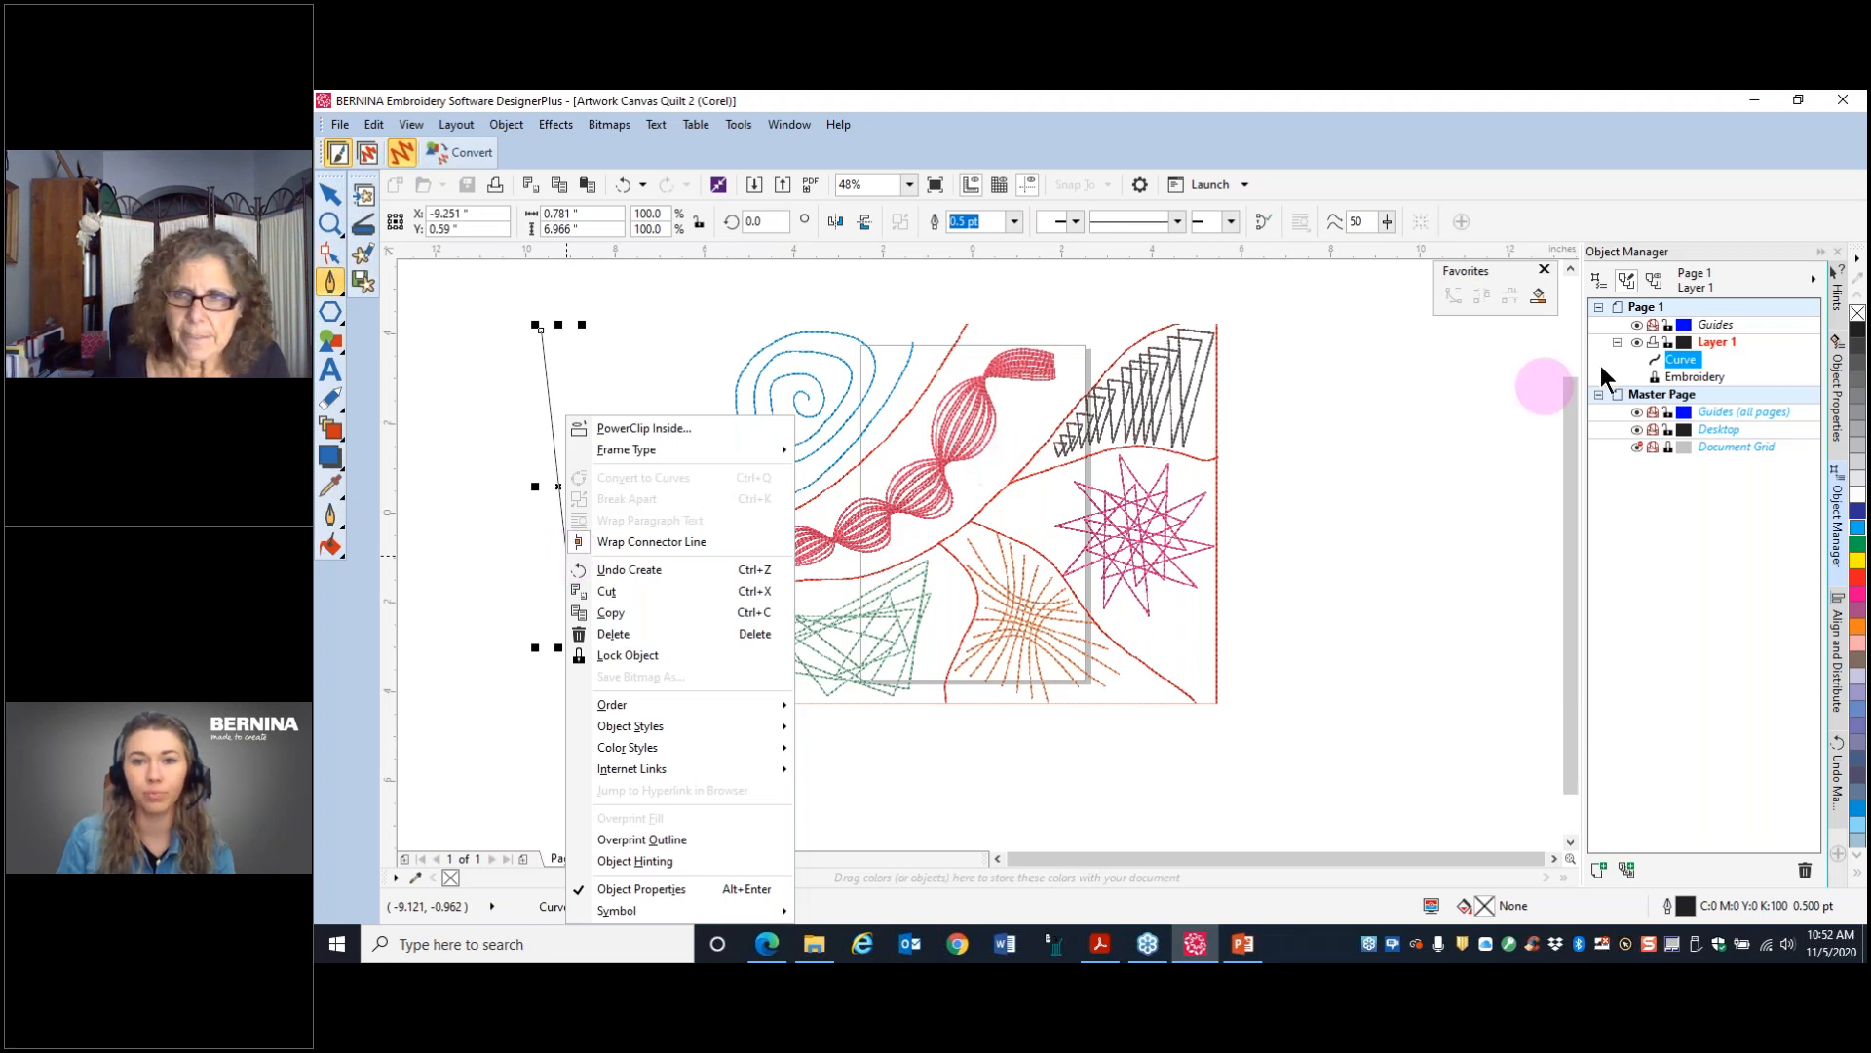
click(1838, 400)
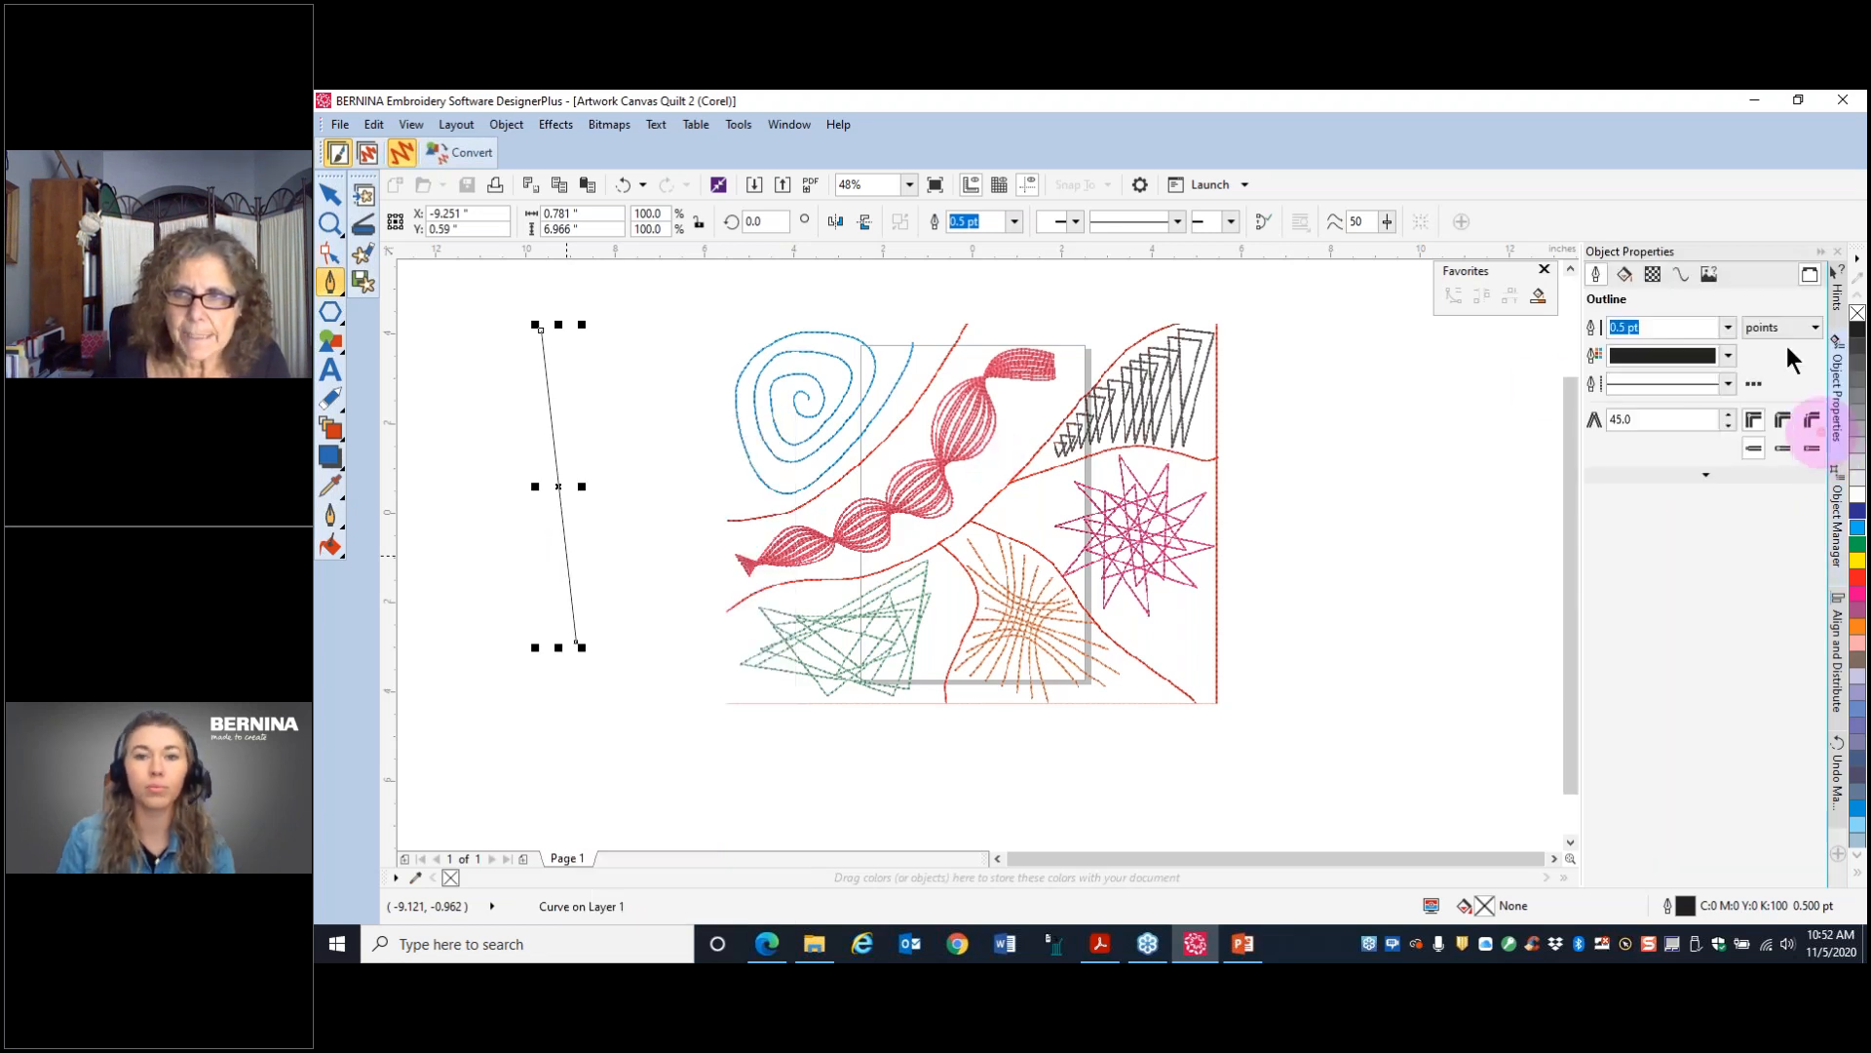
right_click(565, 548)
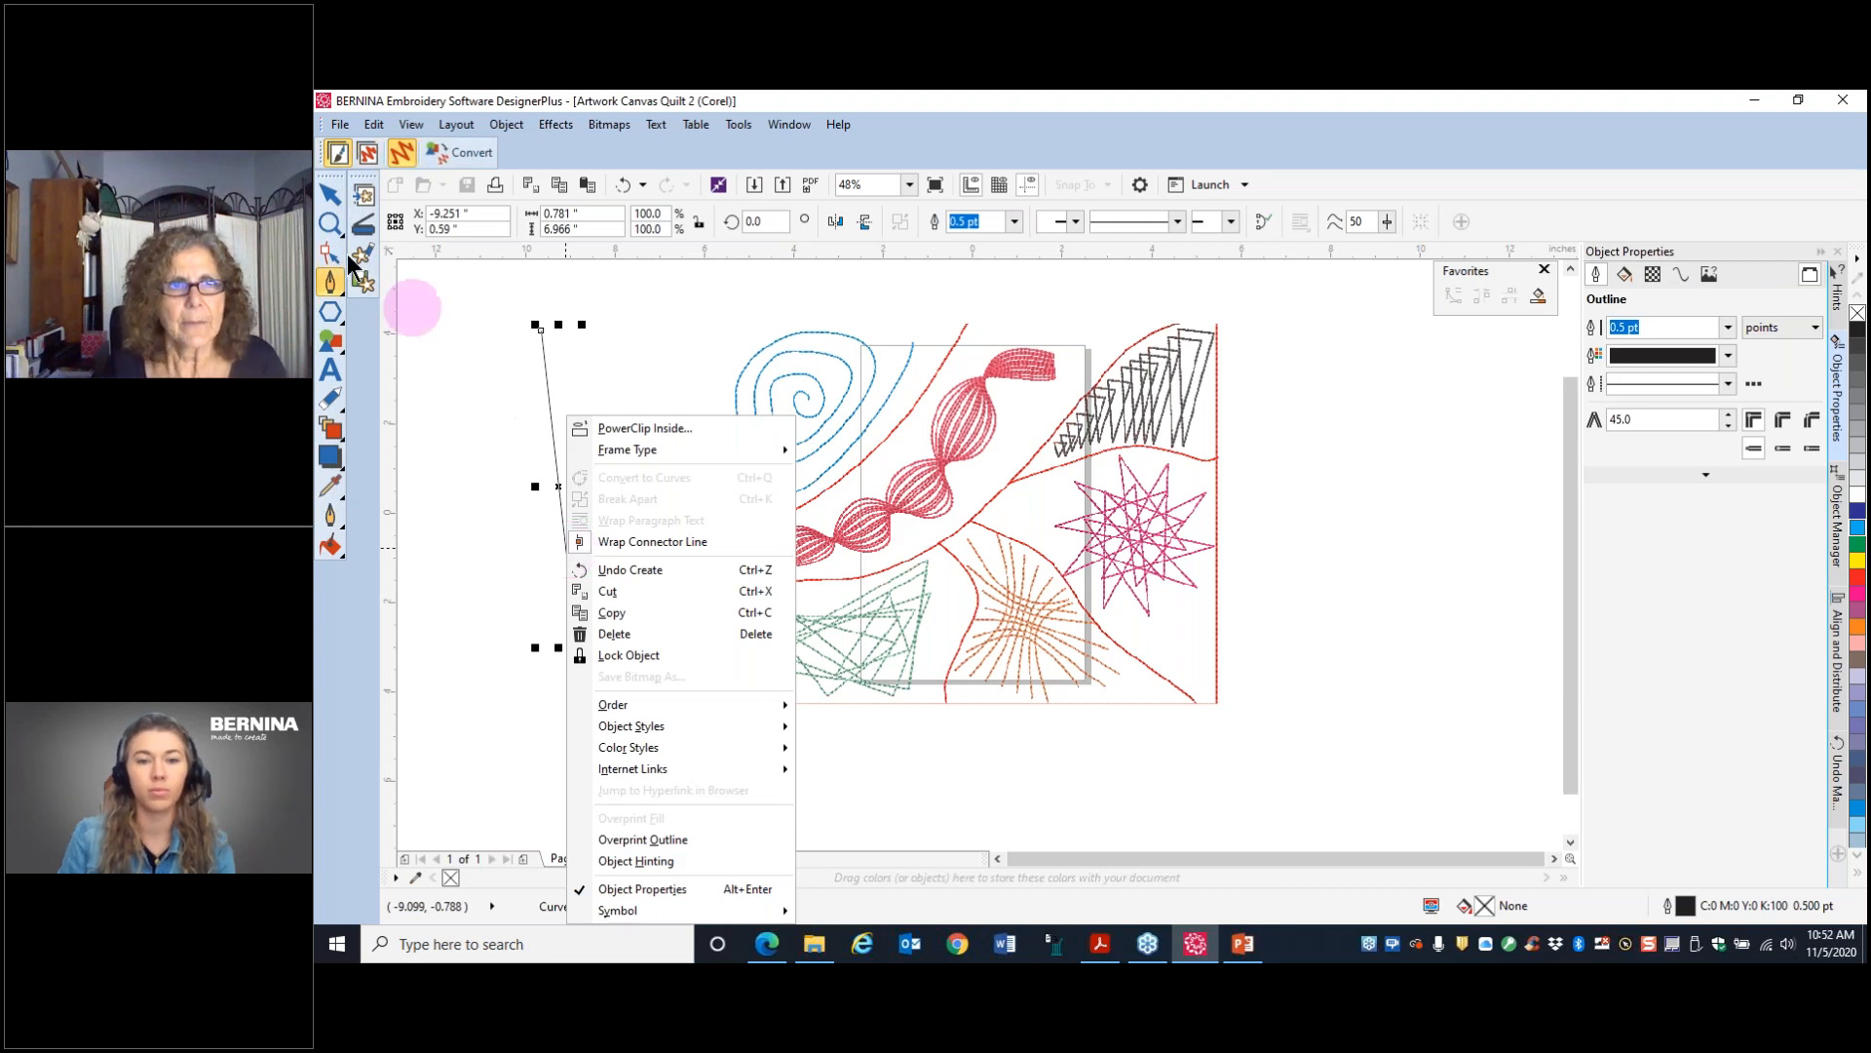
- Return to the embroidery canvas and check the outline stitch properties of the red section lines
click(367, 153)
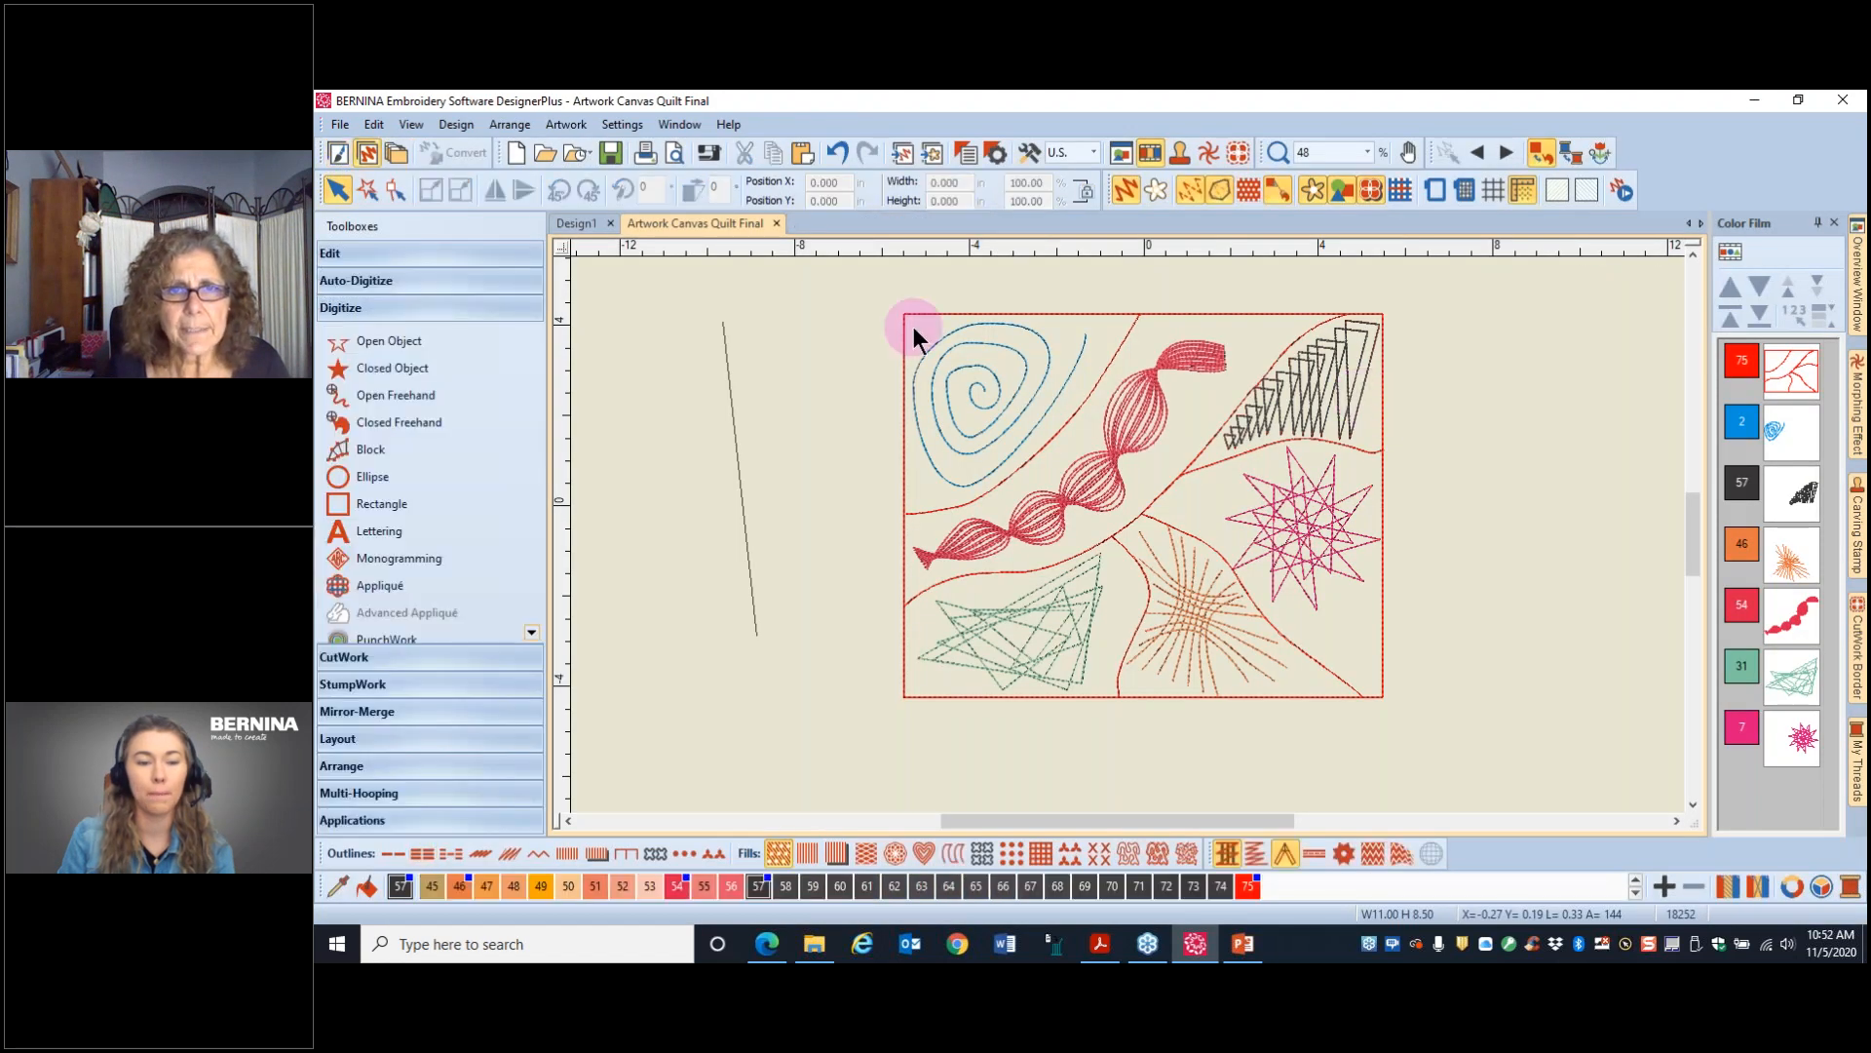
right_click(911, 313)
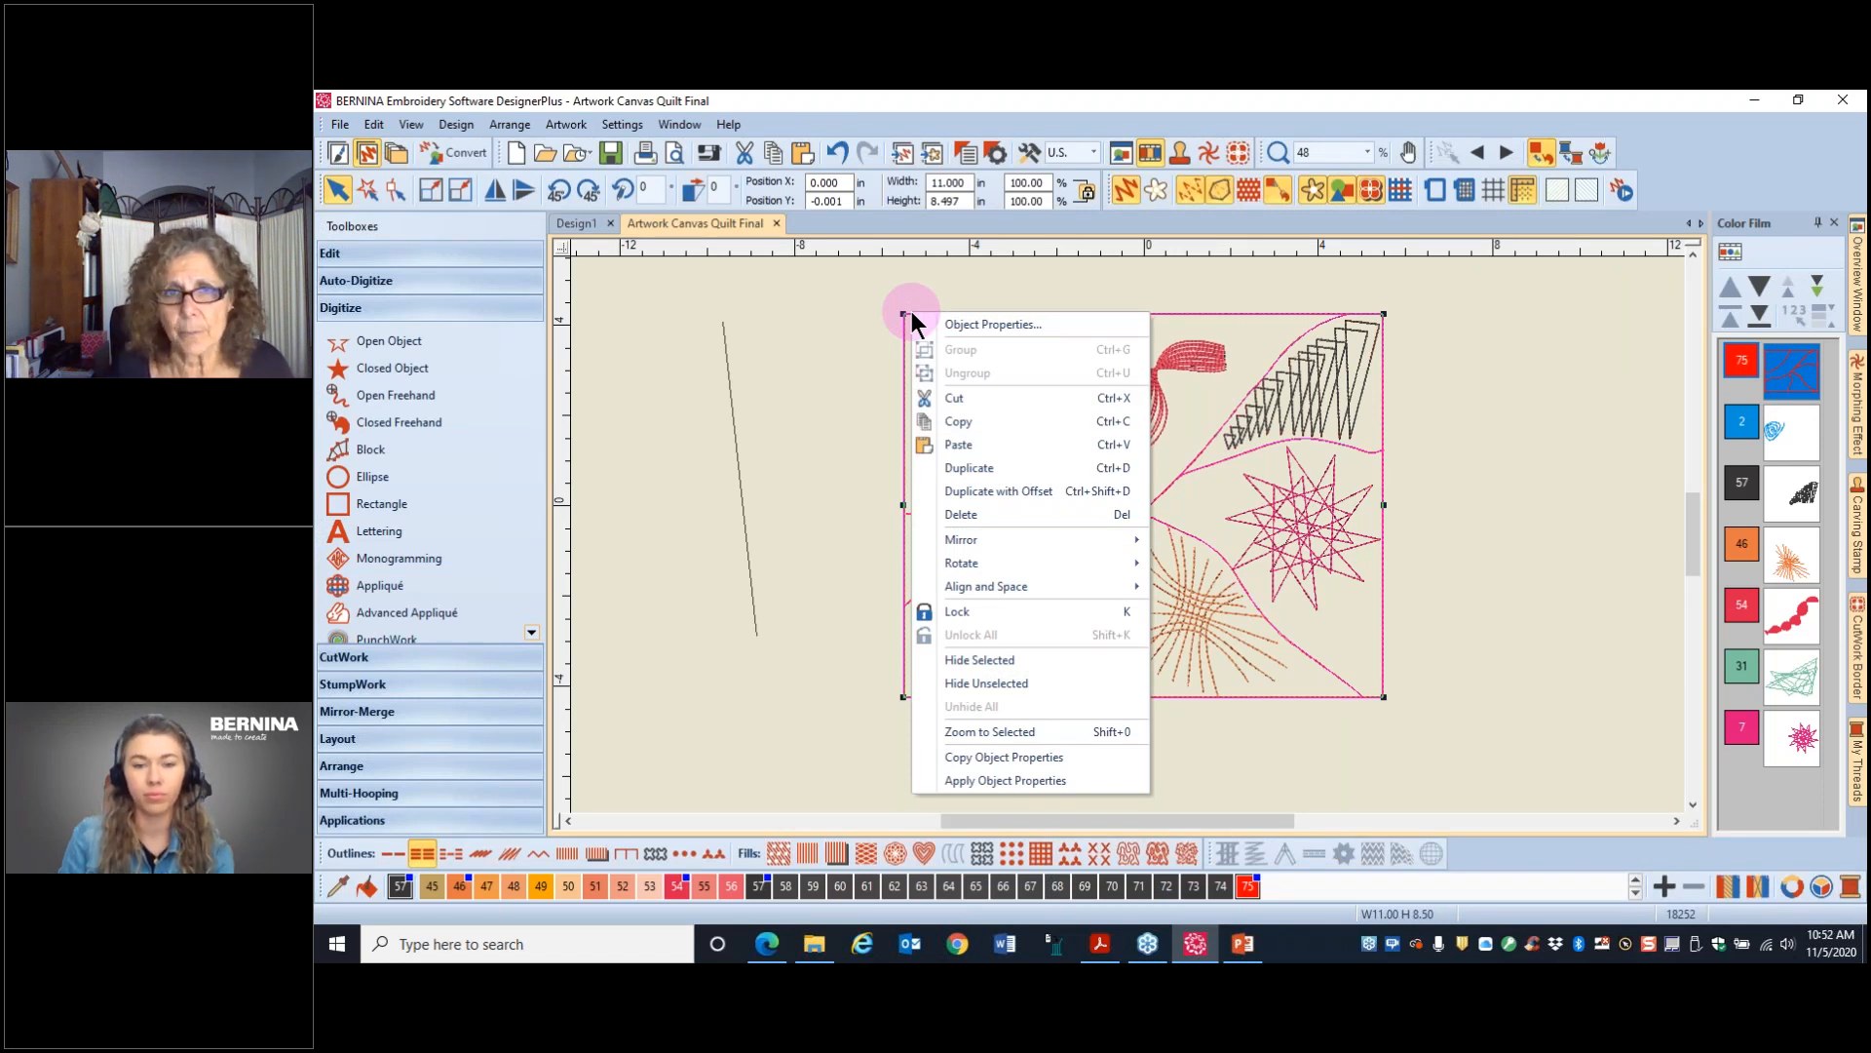
click(993, 326)
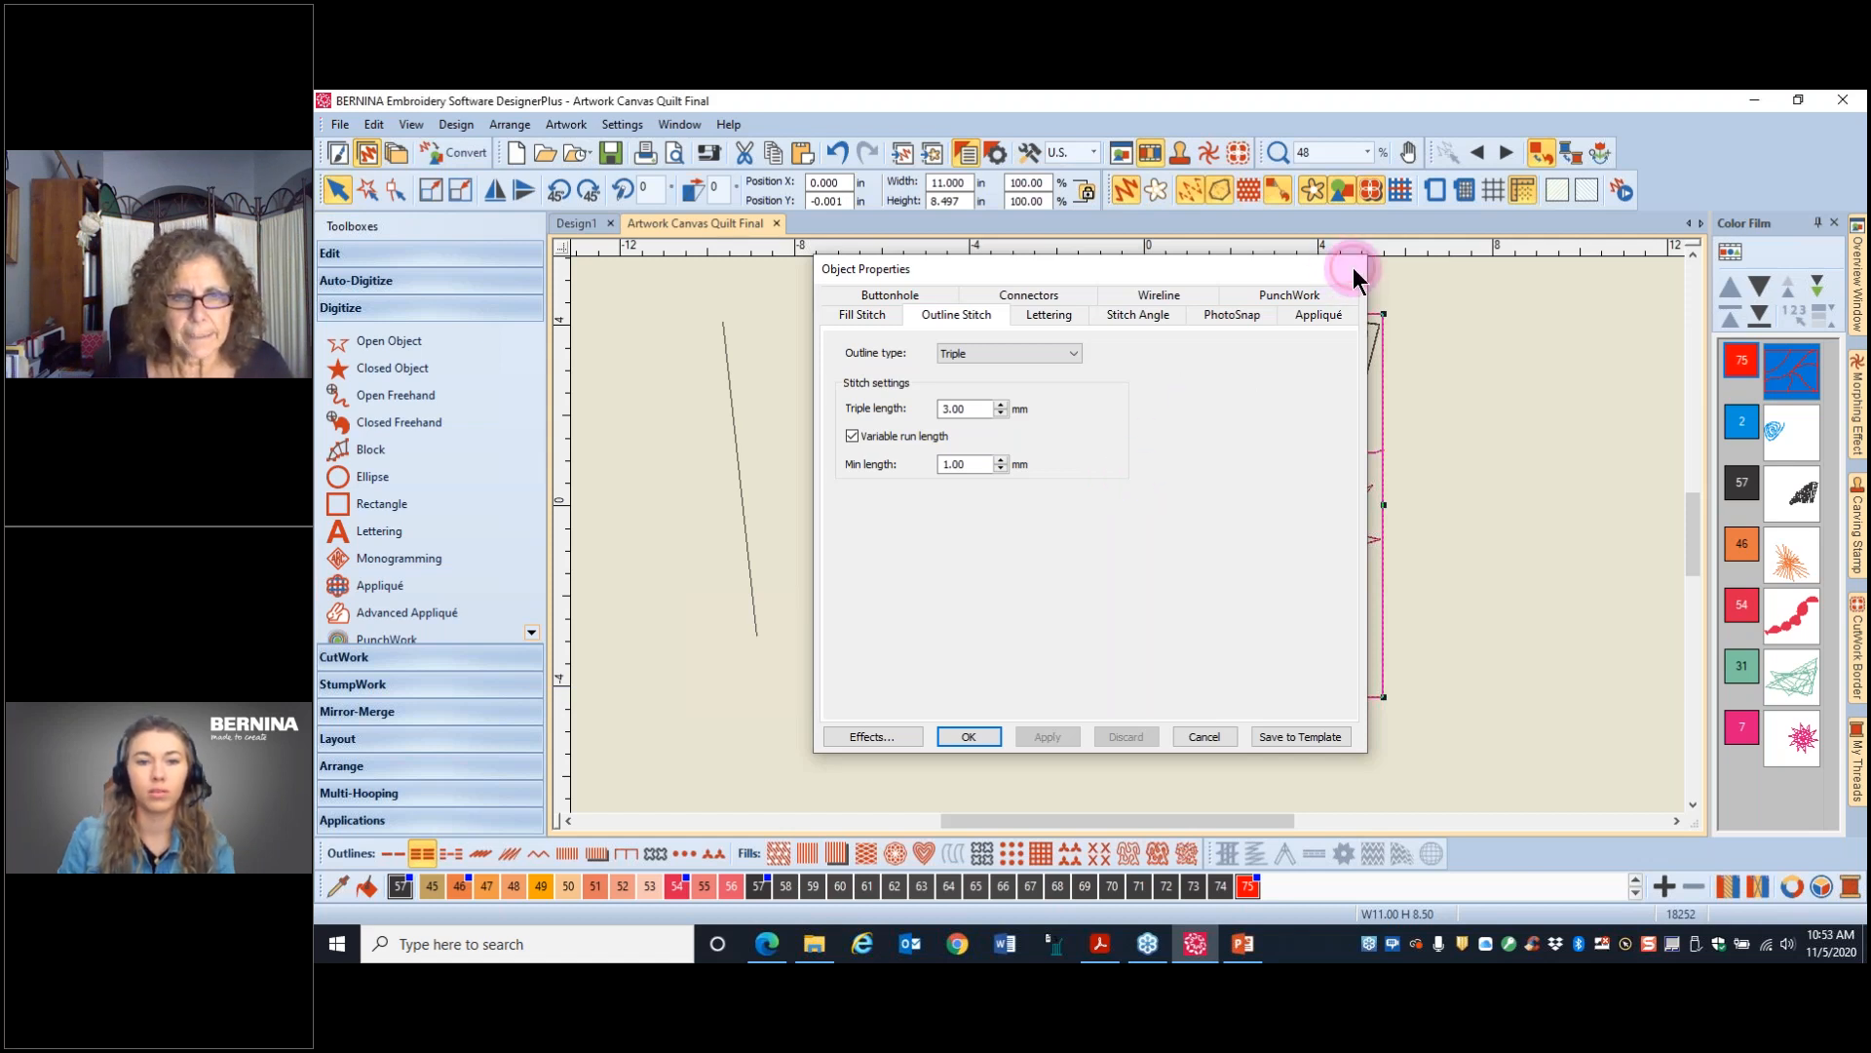
click(1353, 267)
- Change the red section lines to a Stemstitch outline and review its stitch settings without altering them
click(509, 856)
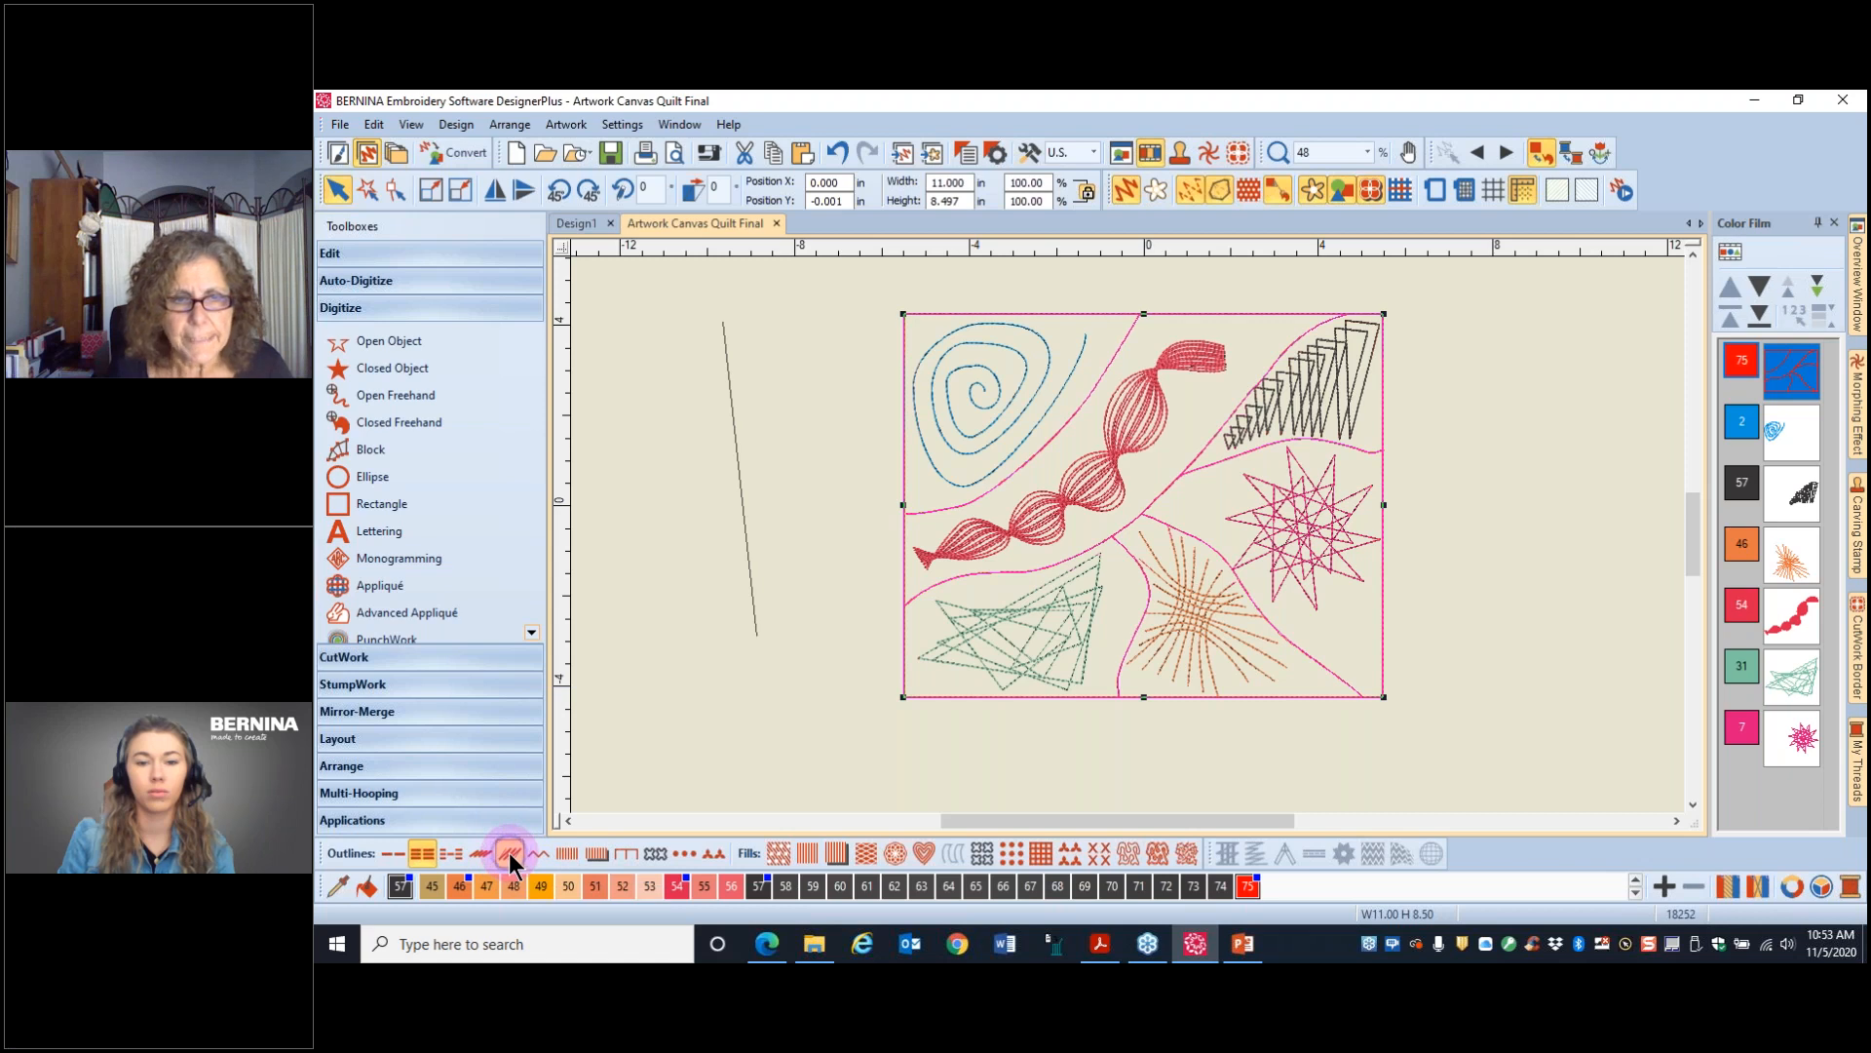
right_click(509, 857)
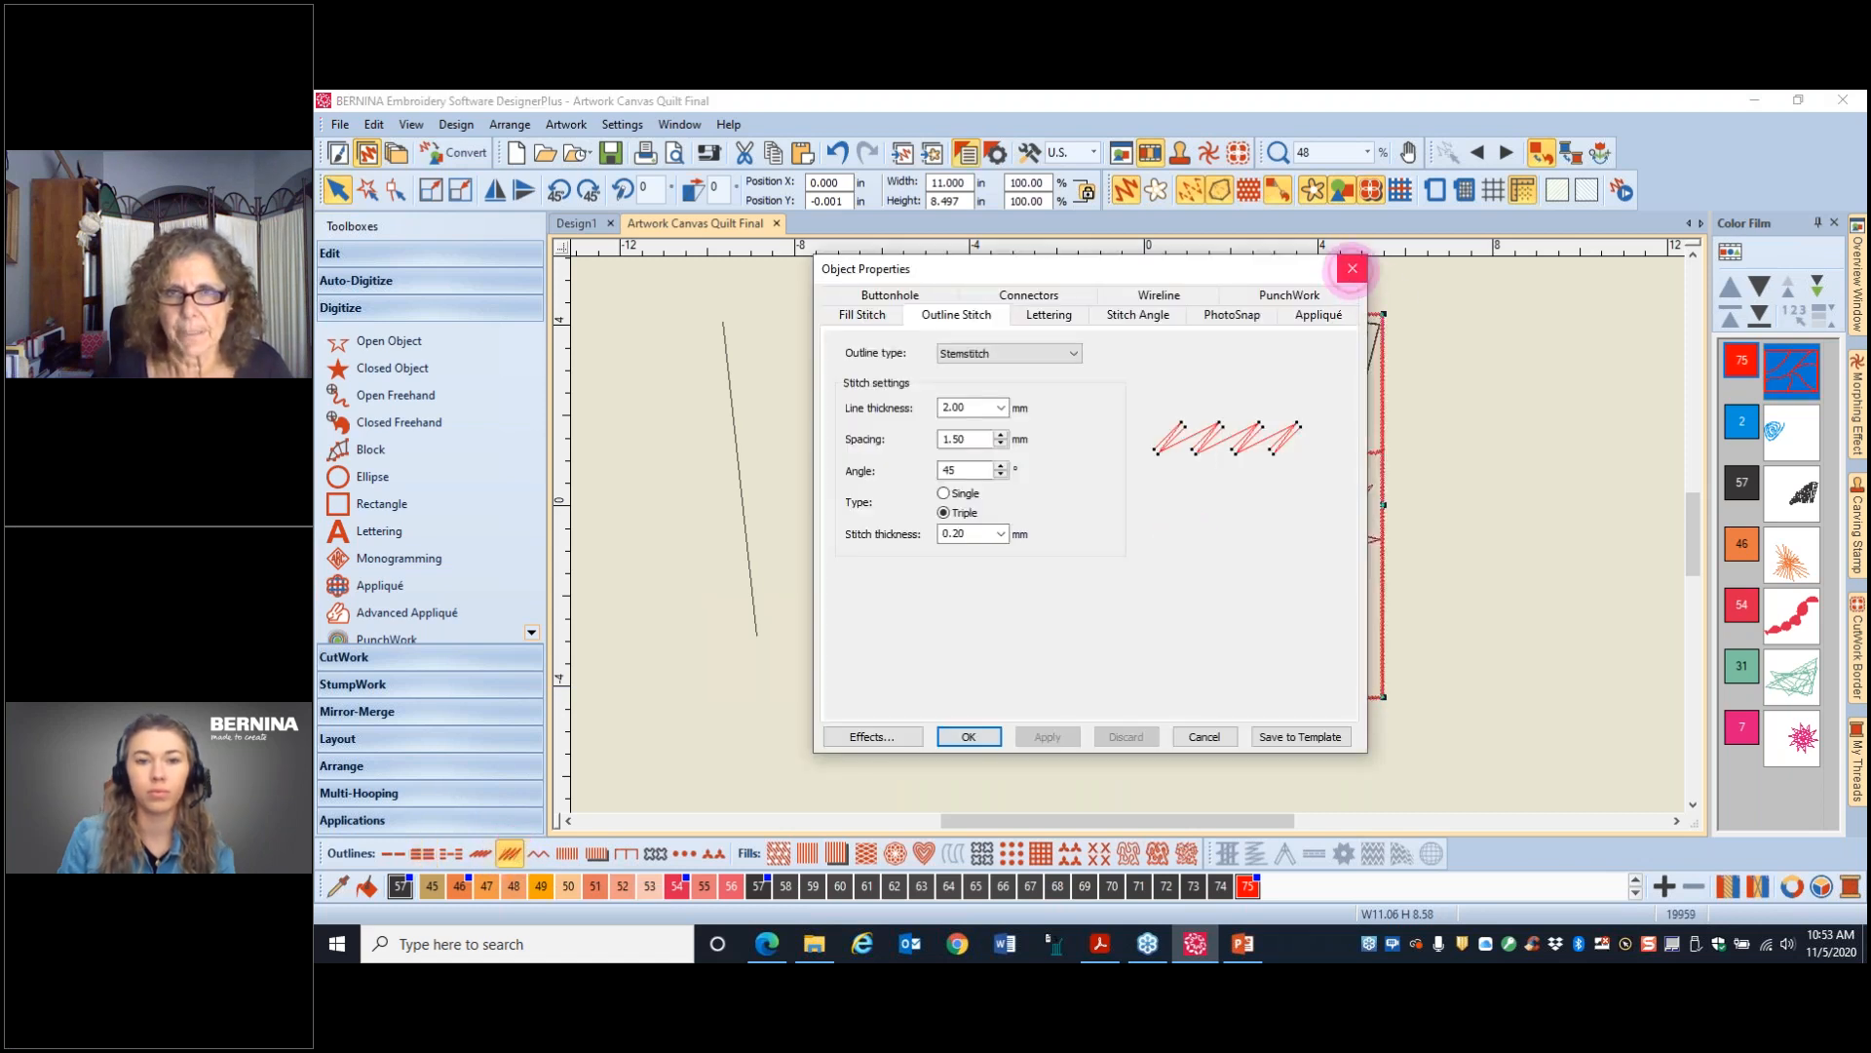
click(1353, 267)
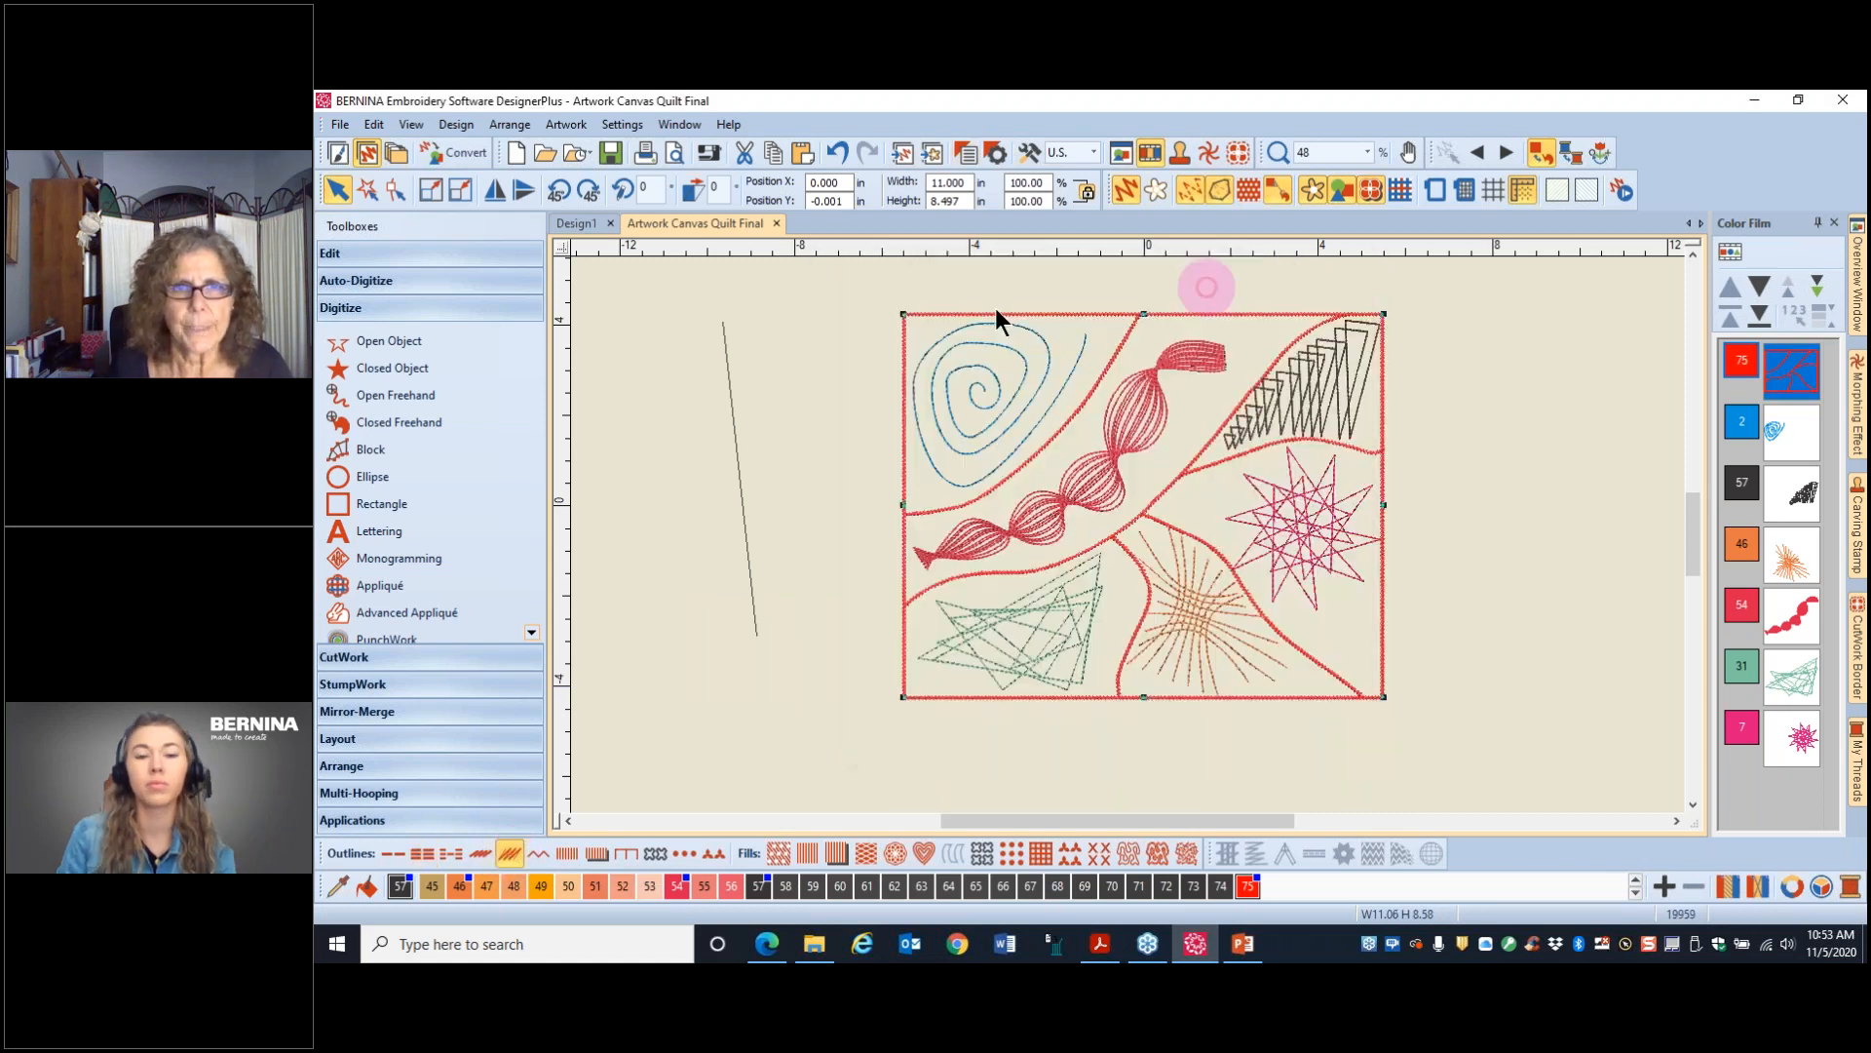
- Go back to the artwork canvas and check the options offered for the black line beside the quilt
click(337, 154)
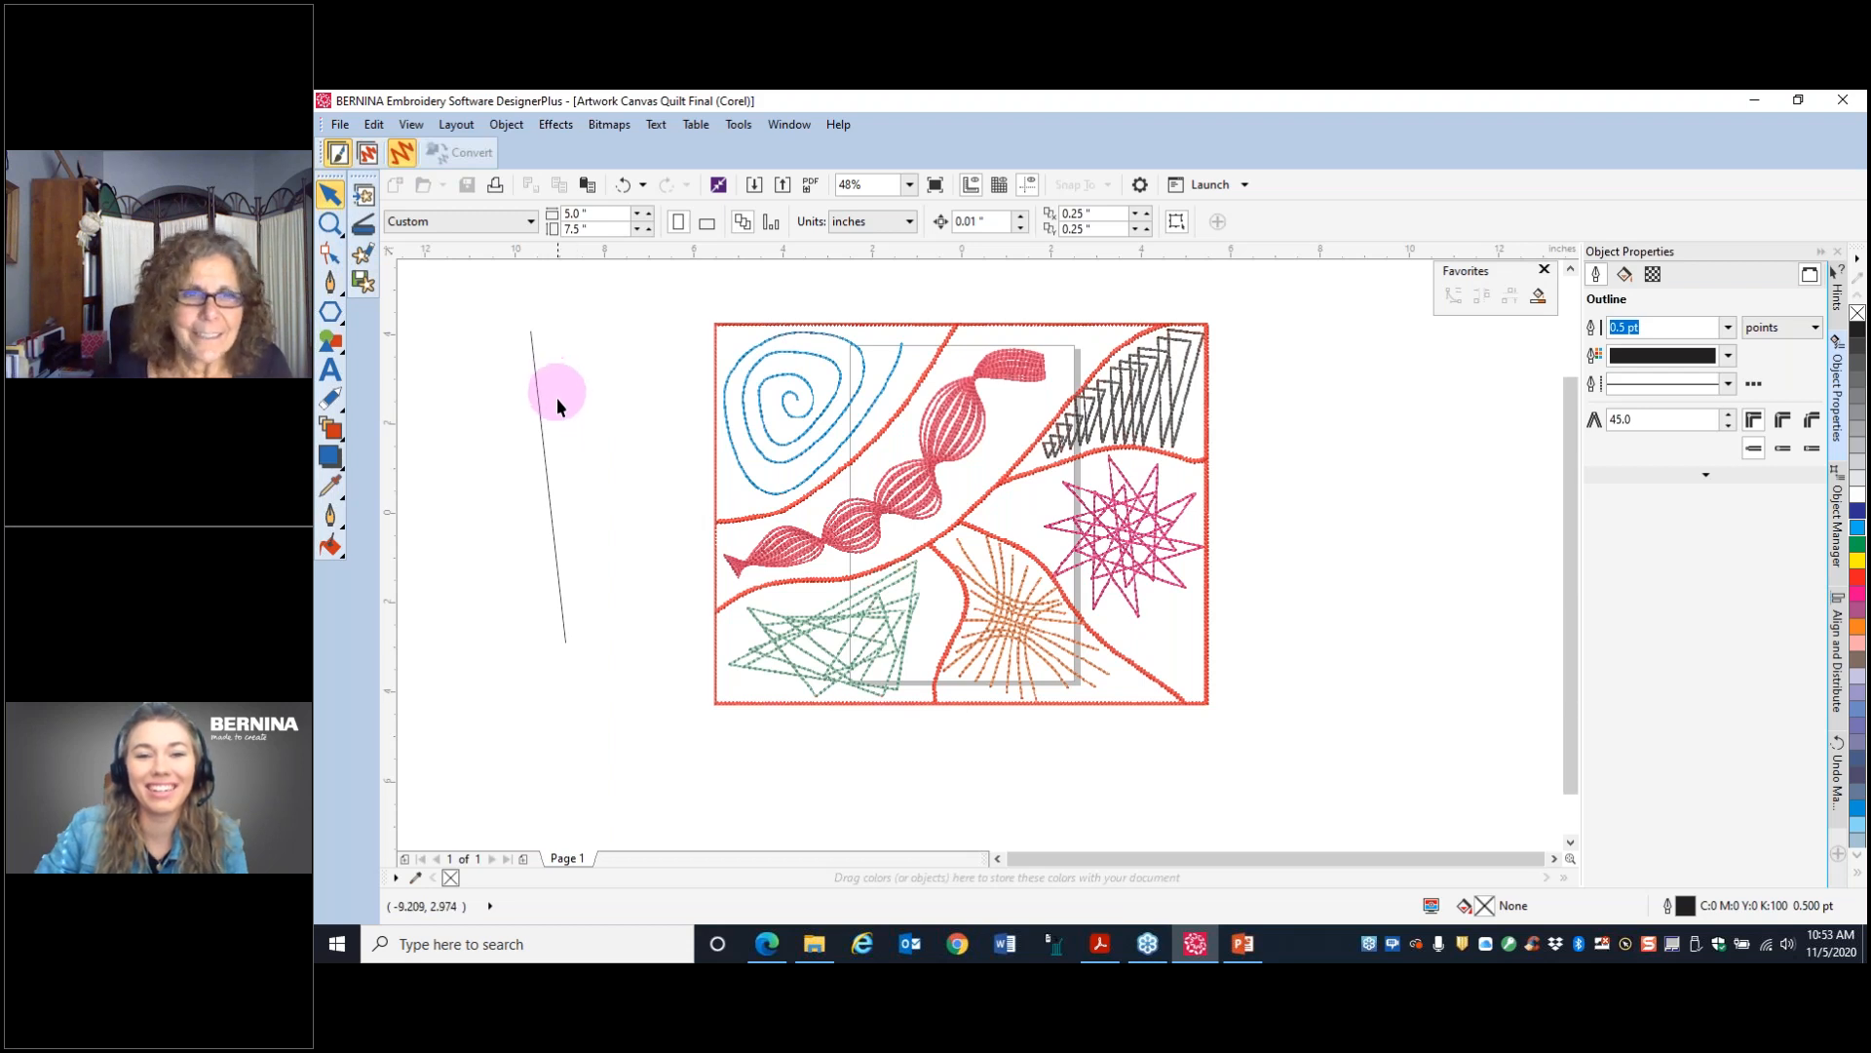
click(542, 433)
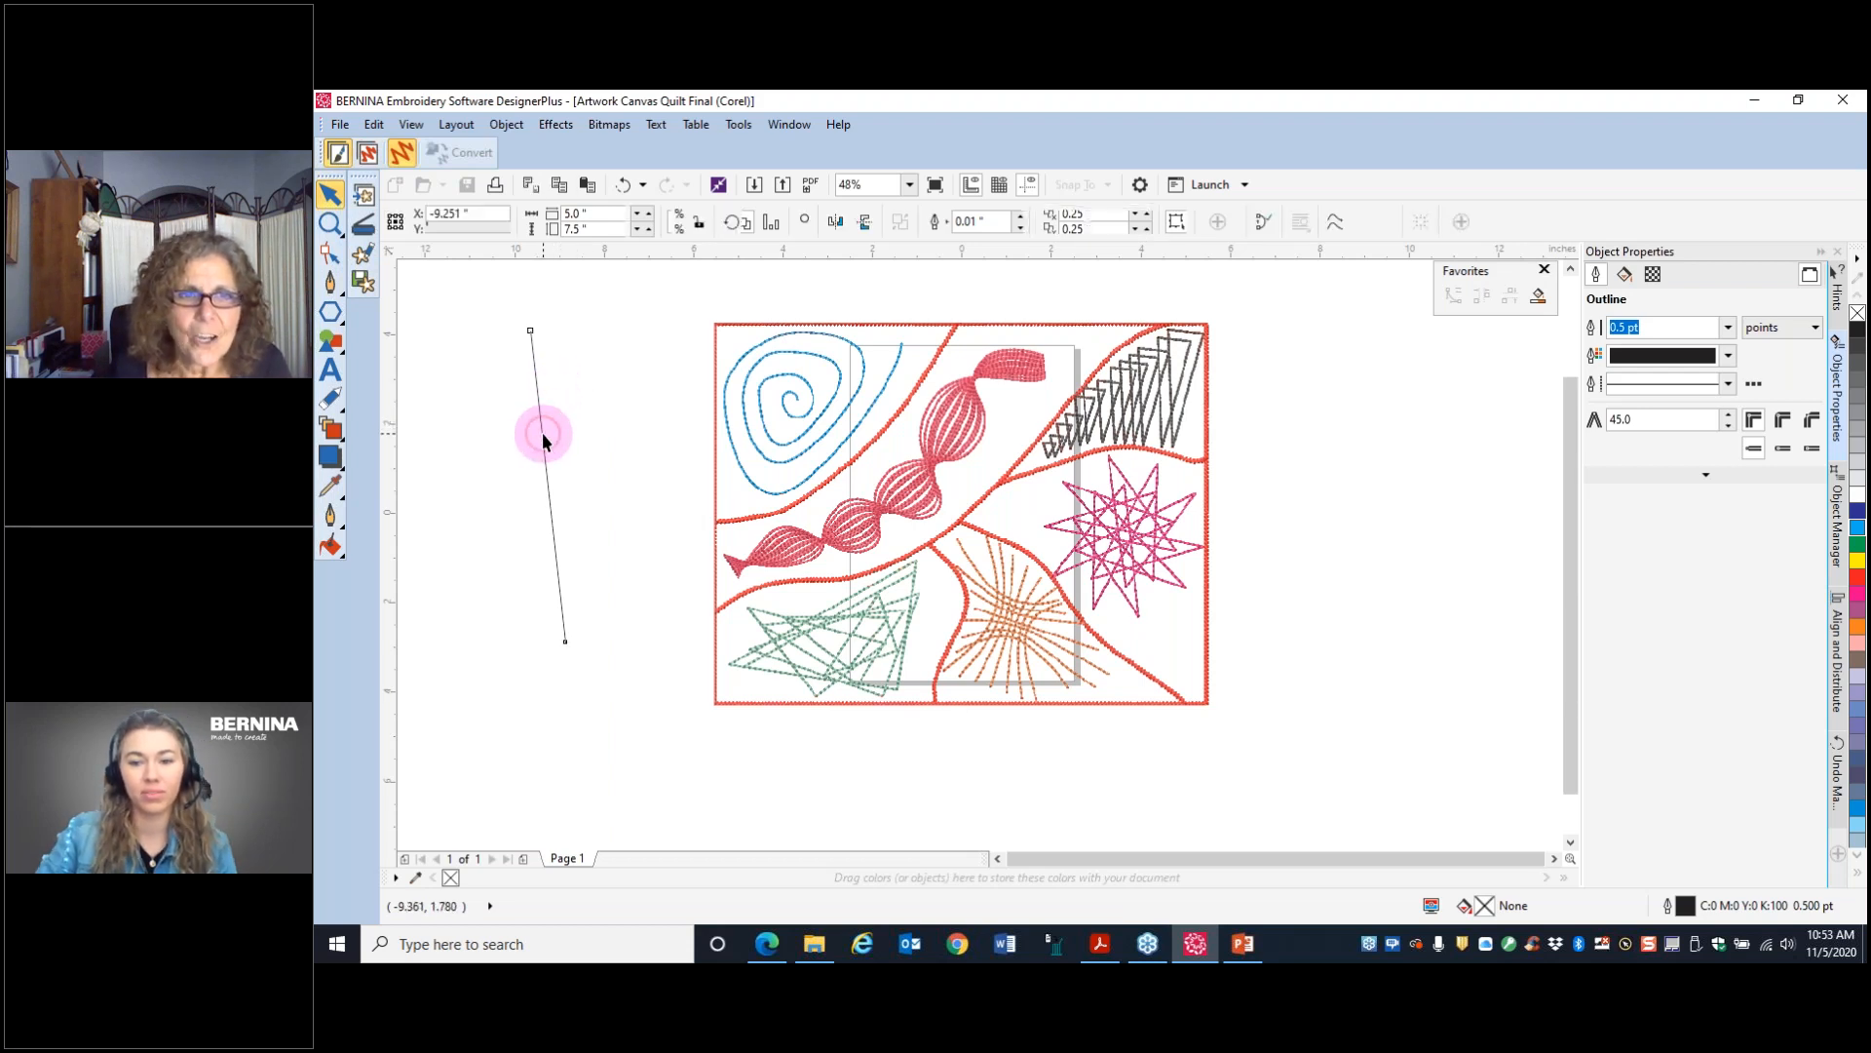
right_click(542, 432)
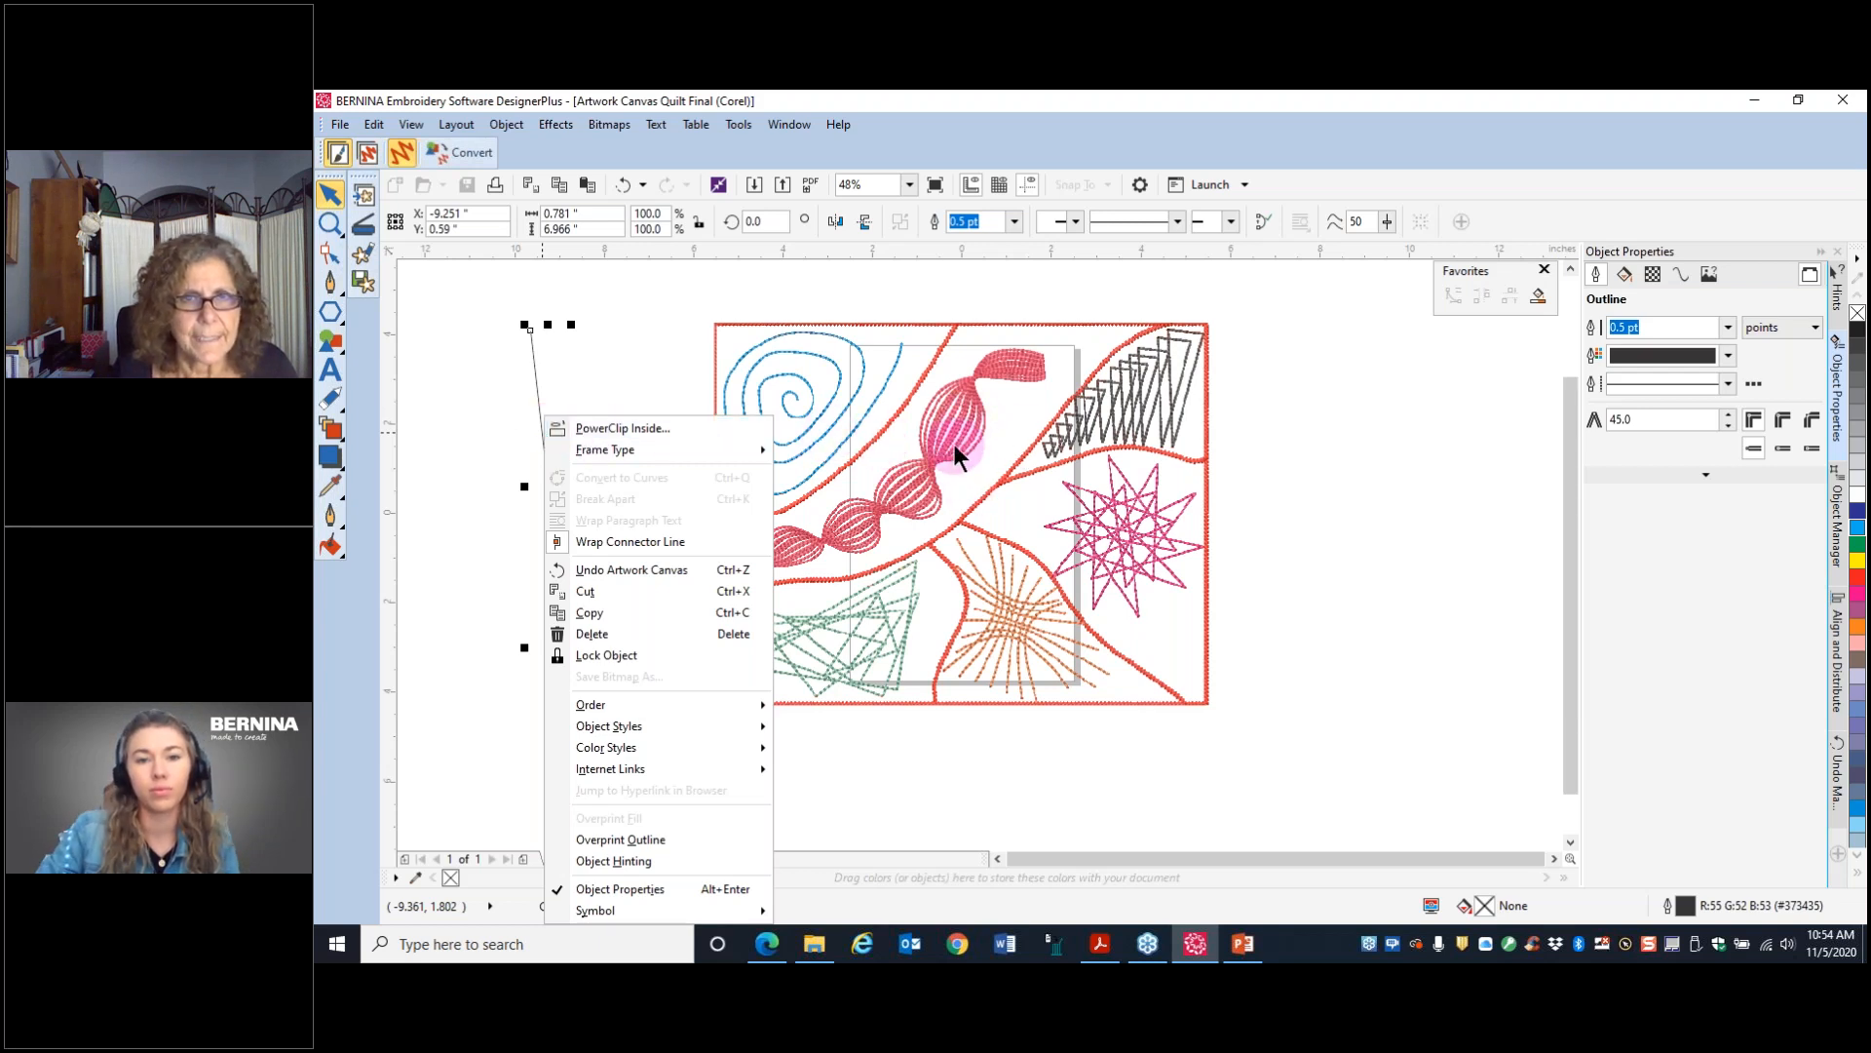
click(451, 341)
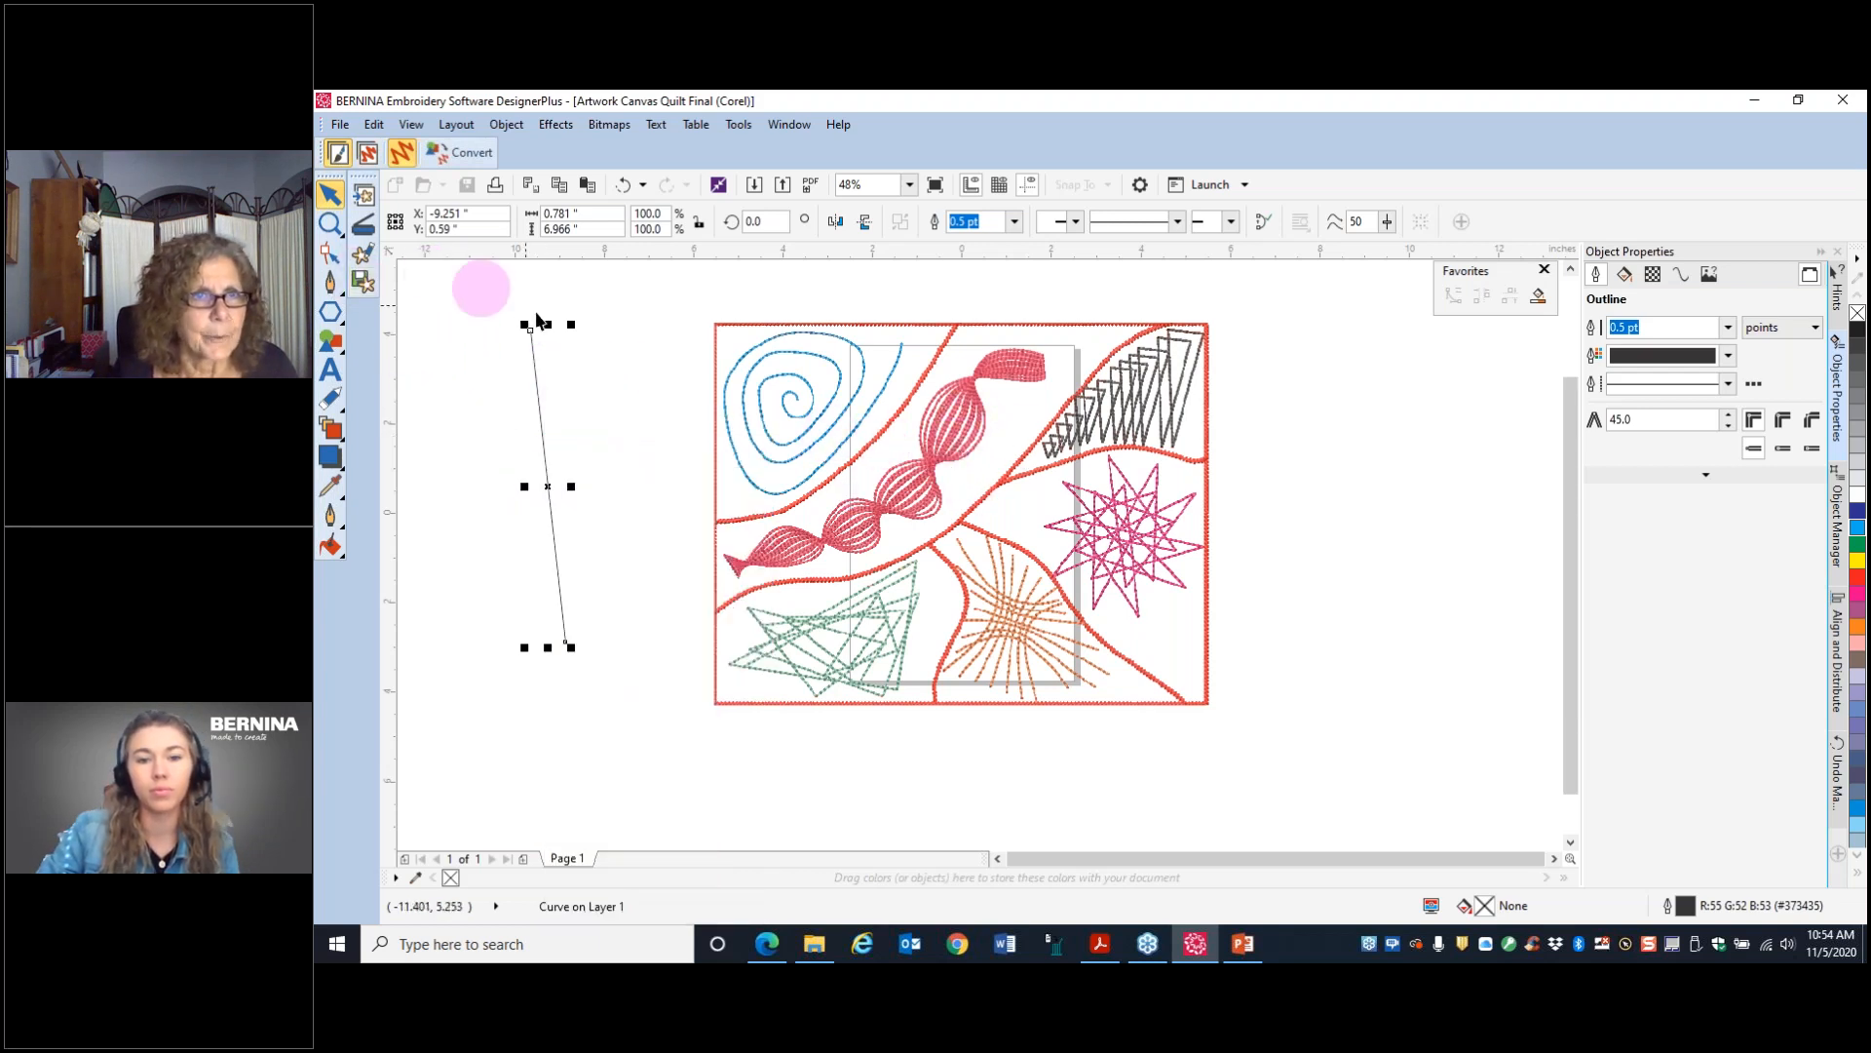
- Return to the embroidery canvas and examine the crimson twisted motif's stitching up close where its lines converge
click(366, 154)
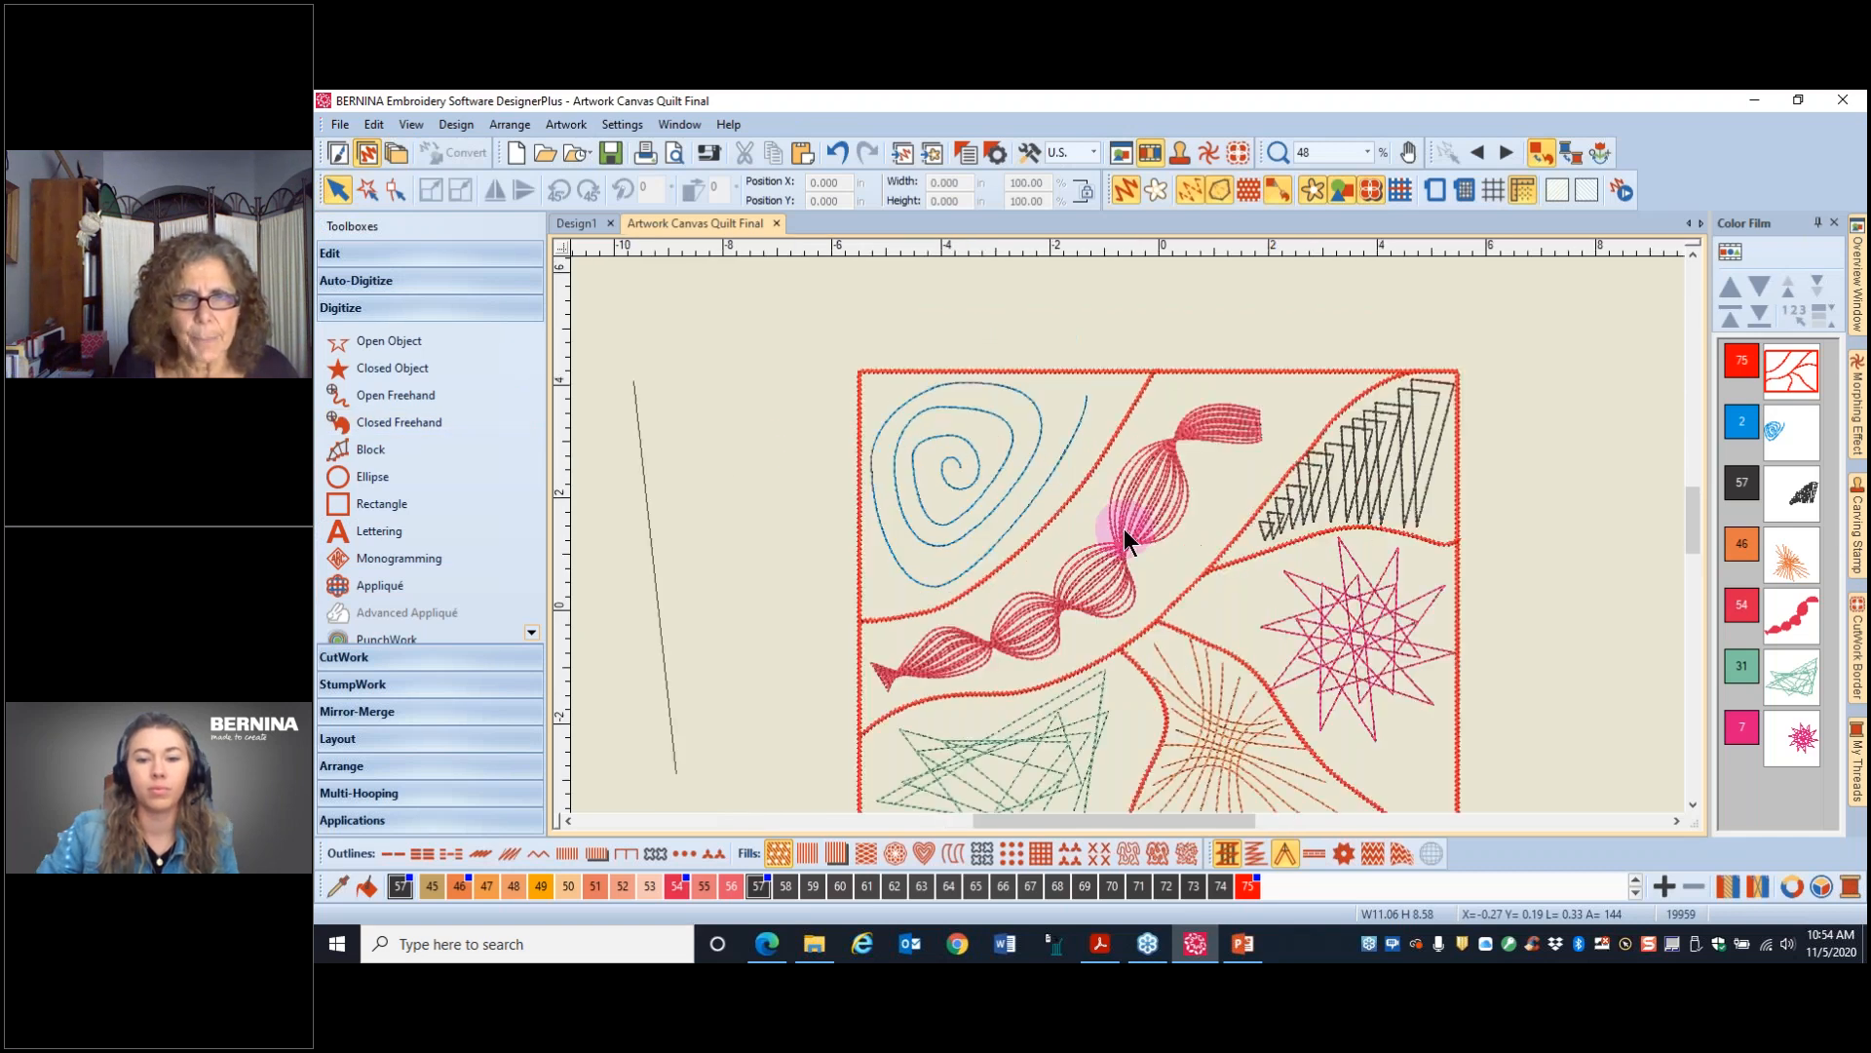
scroll(1125, 529, up, 5)
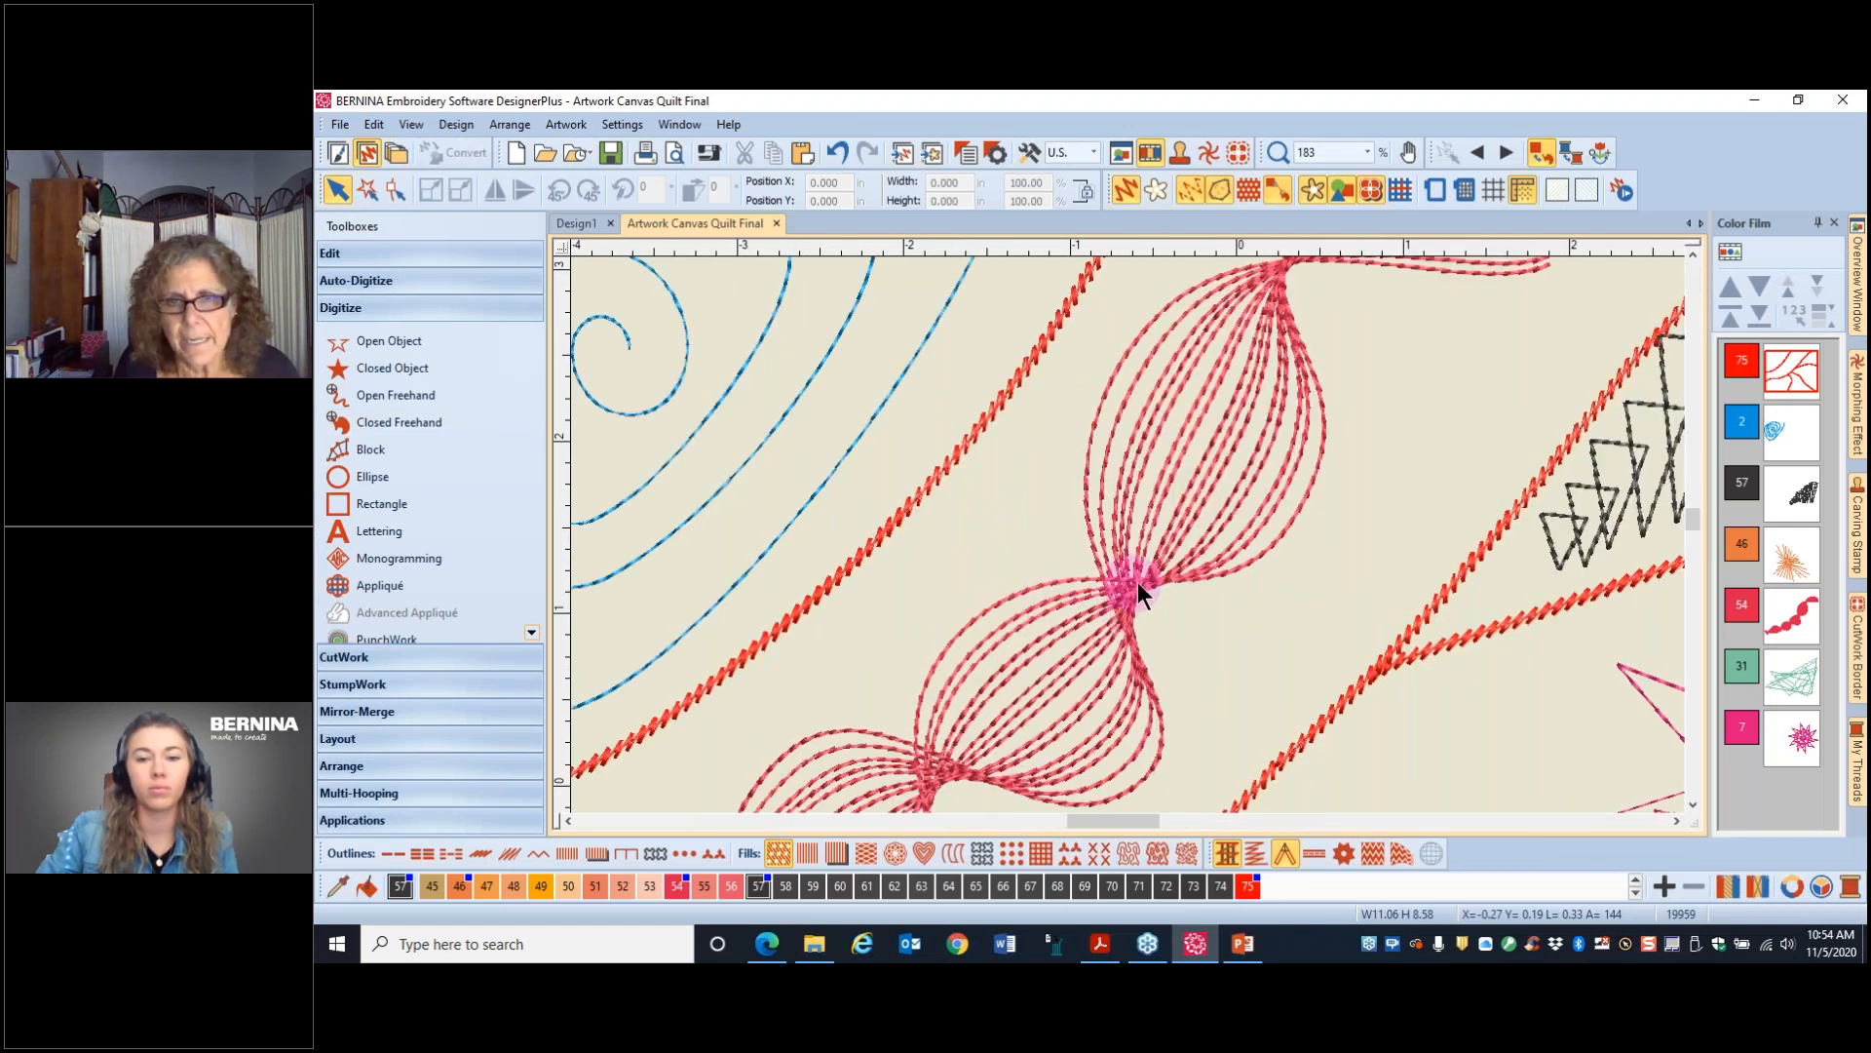
click(1212, 576)
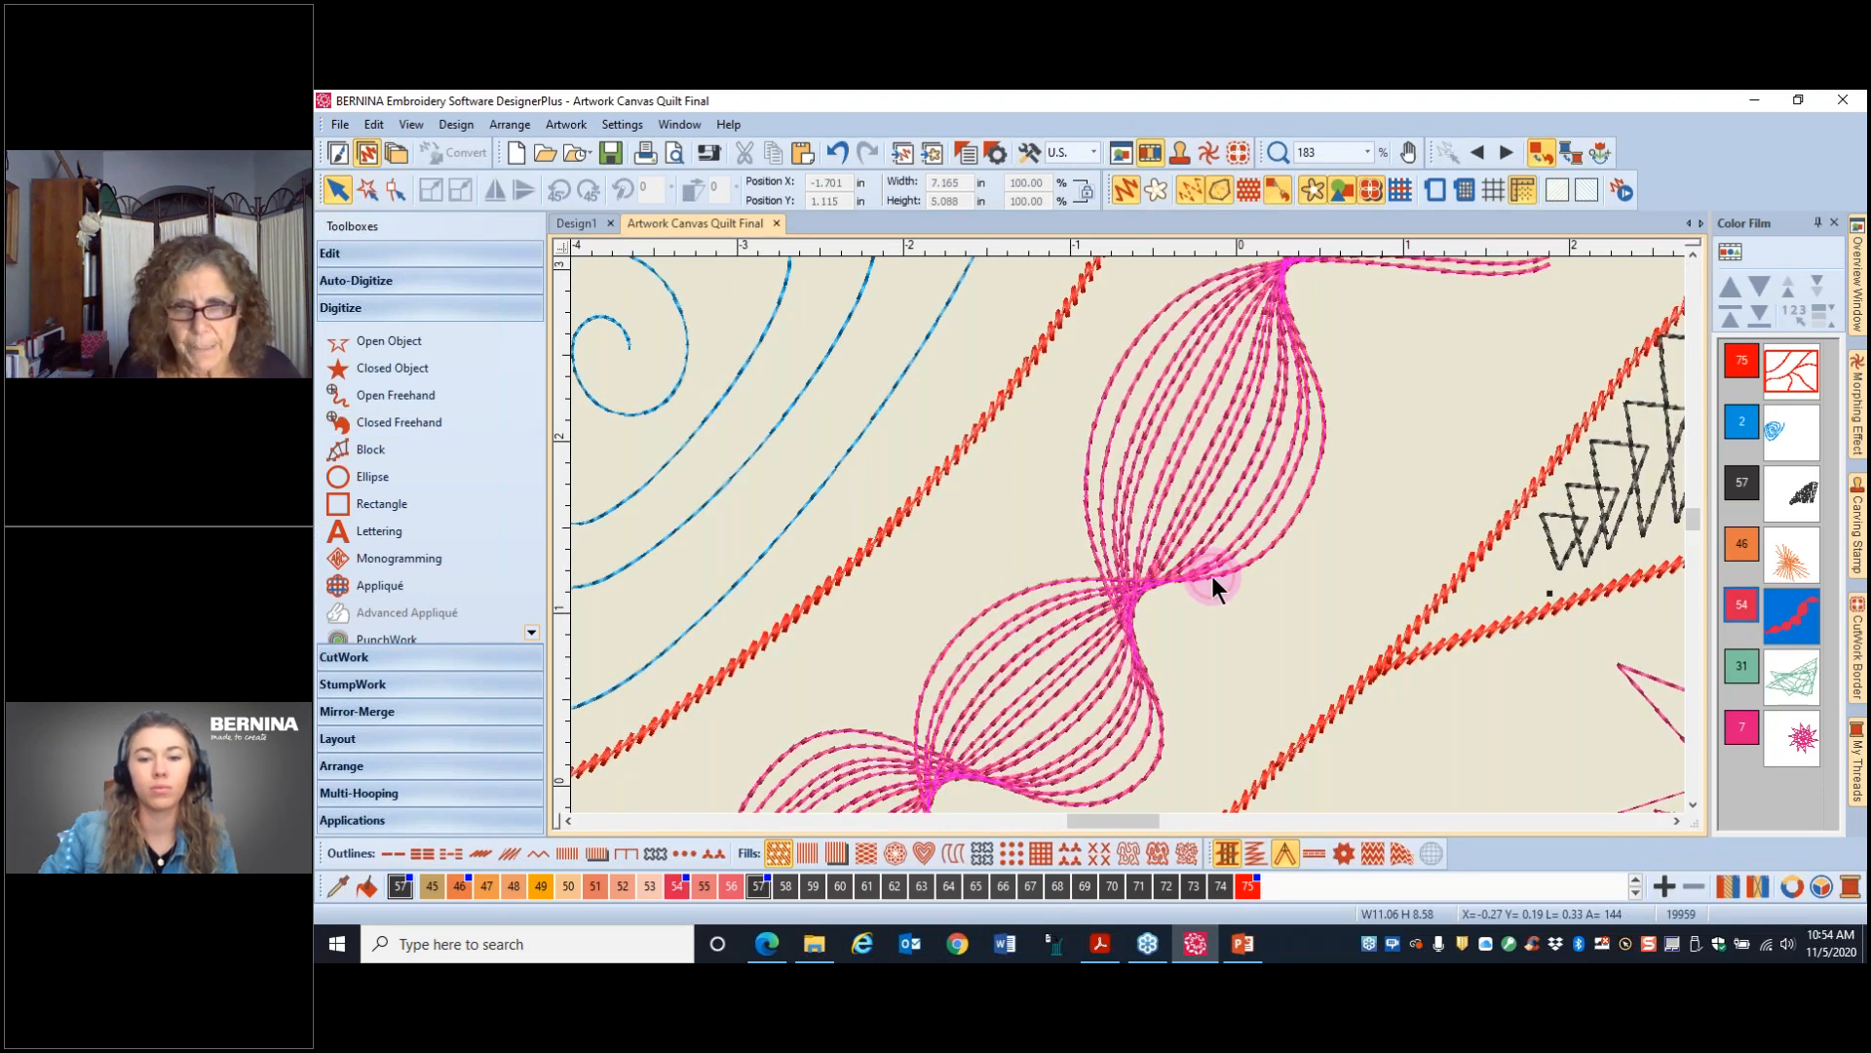
click(1089, 596)
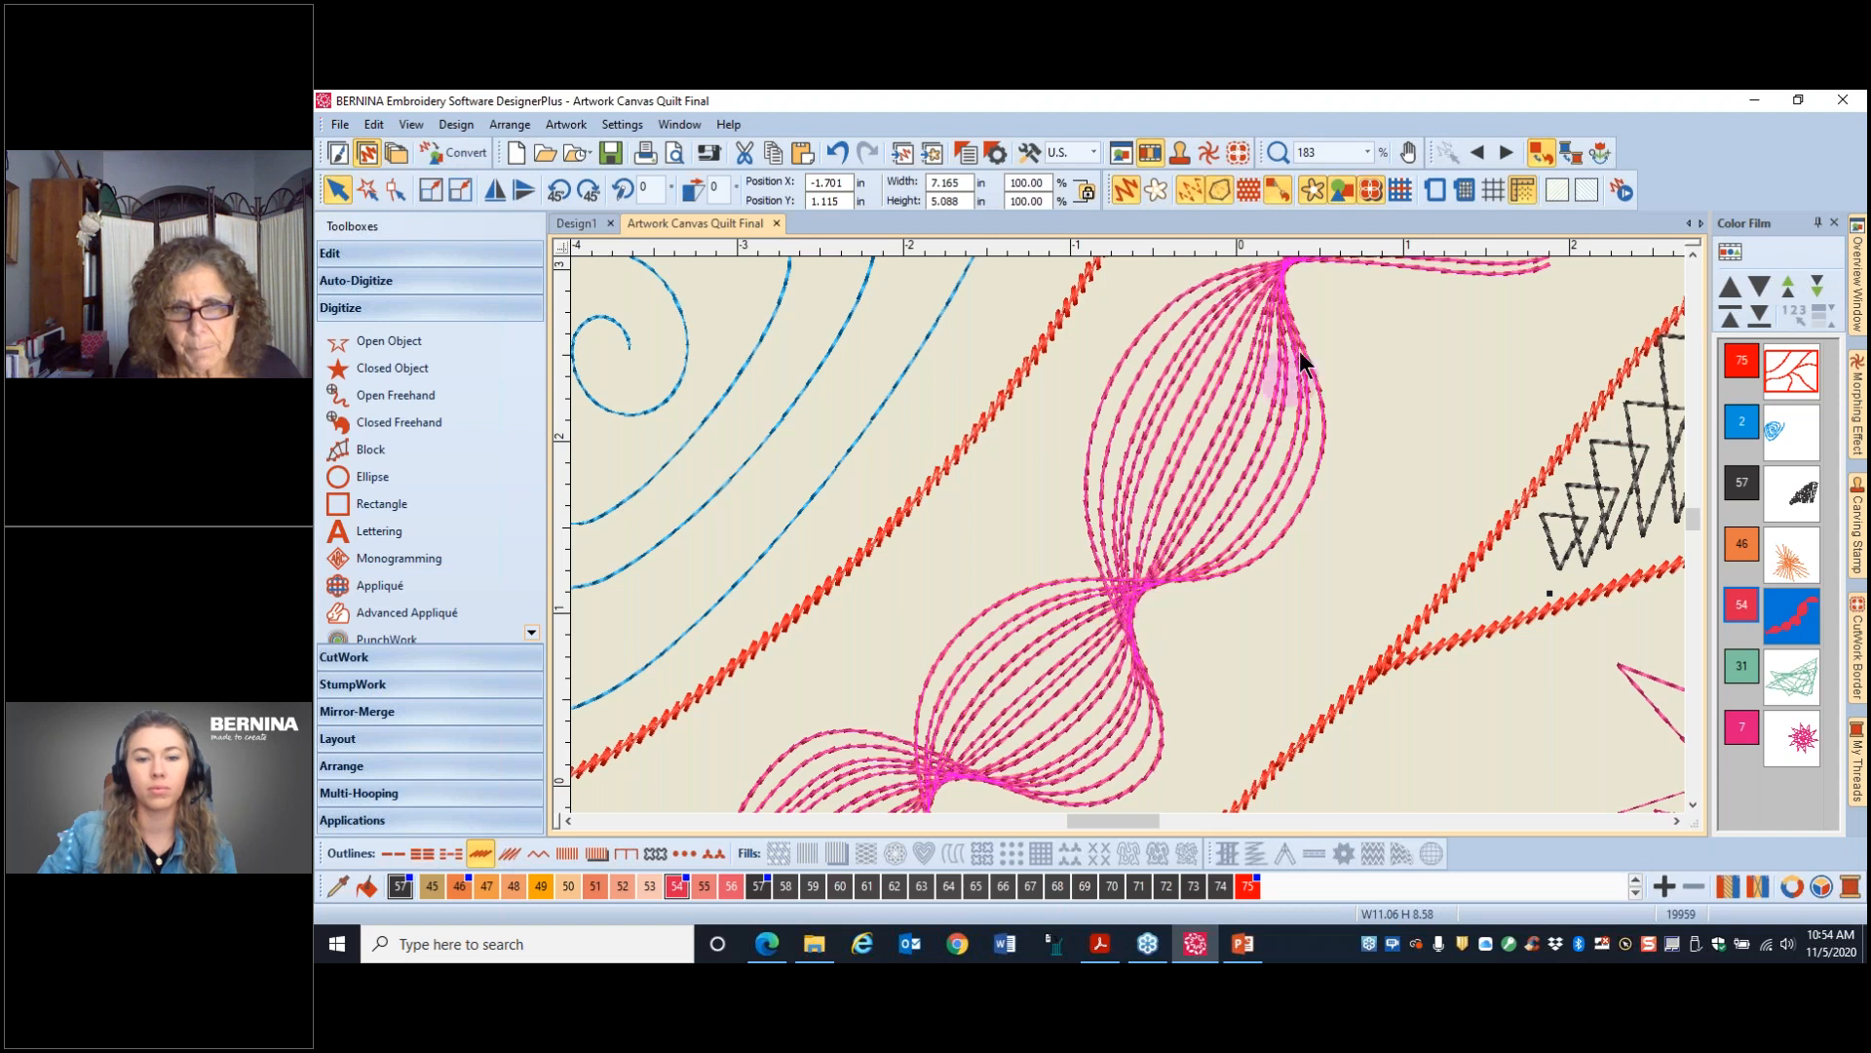
scroll(1127, 534, up, 1)
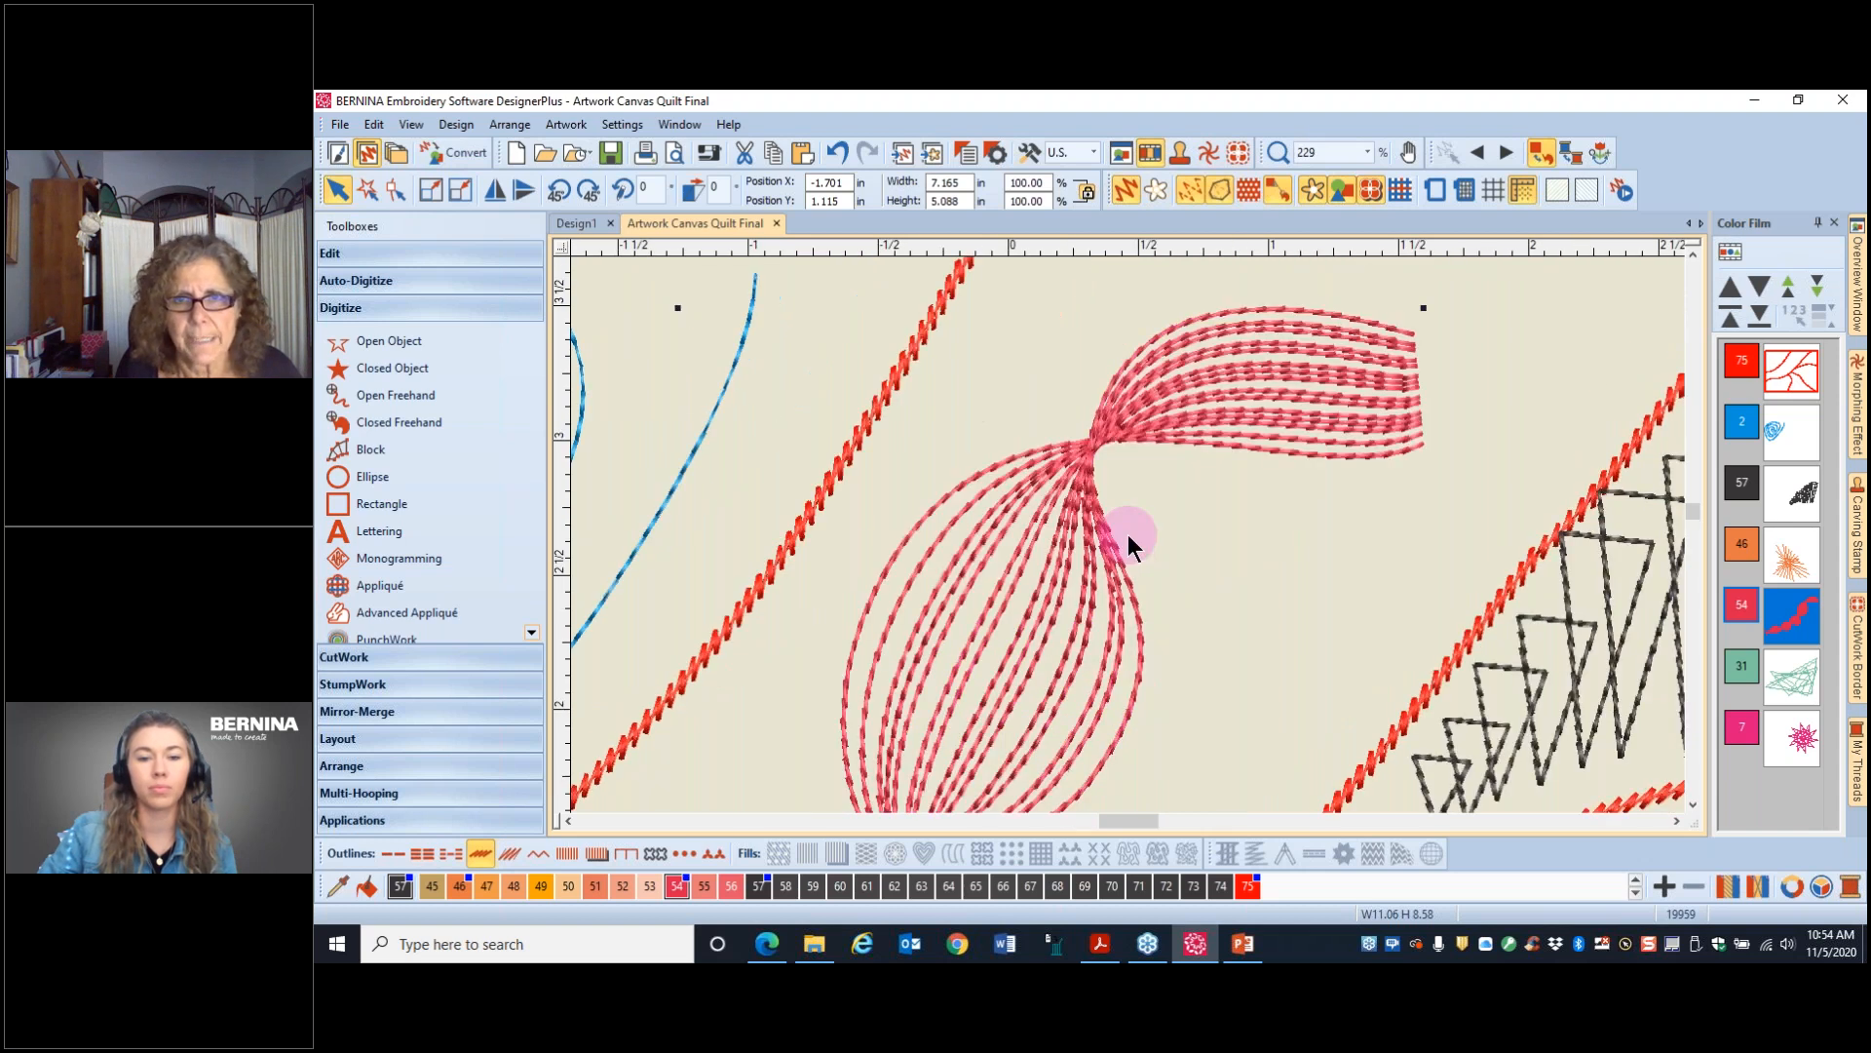
scroll(1090, 442, up, 1)
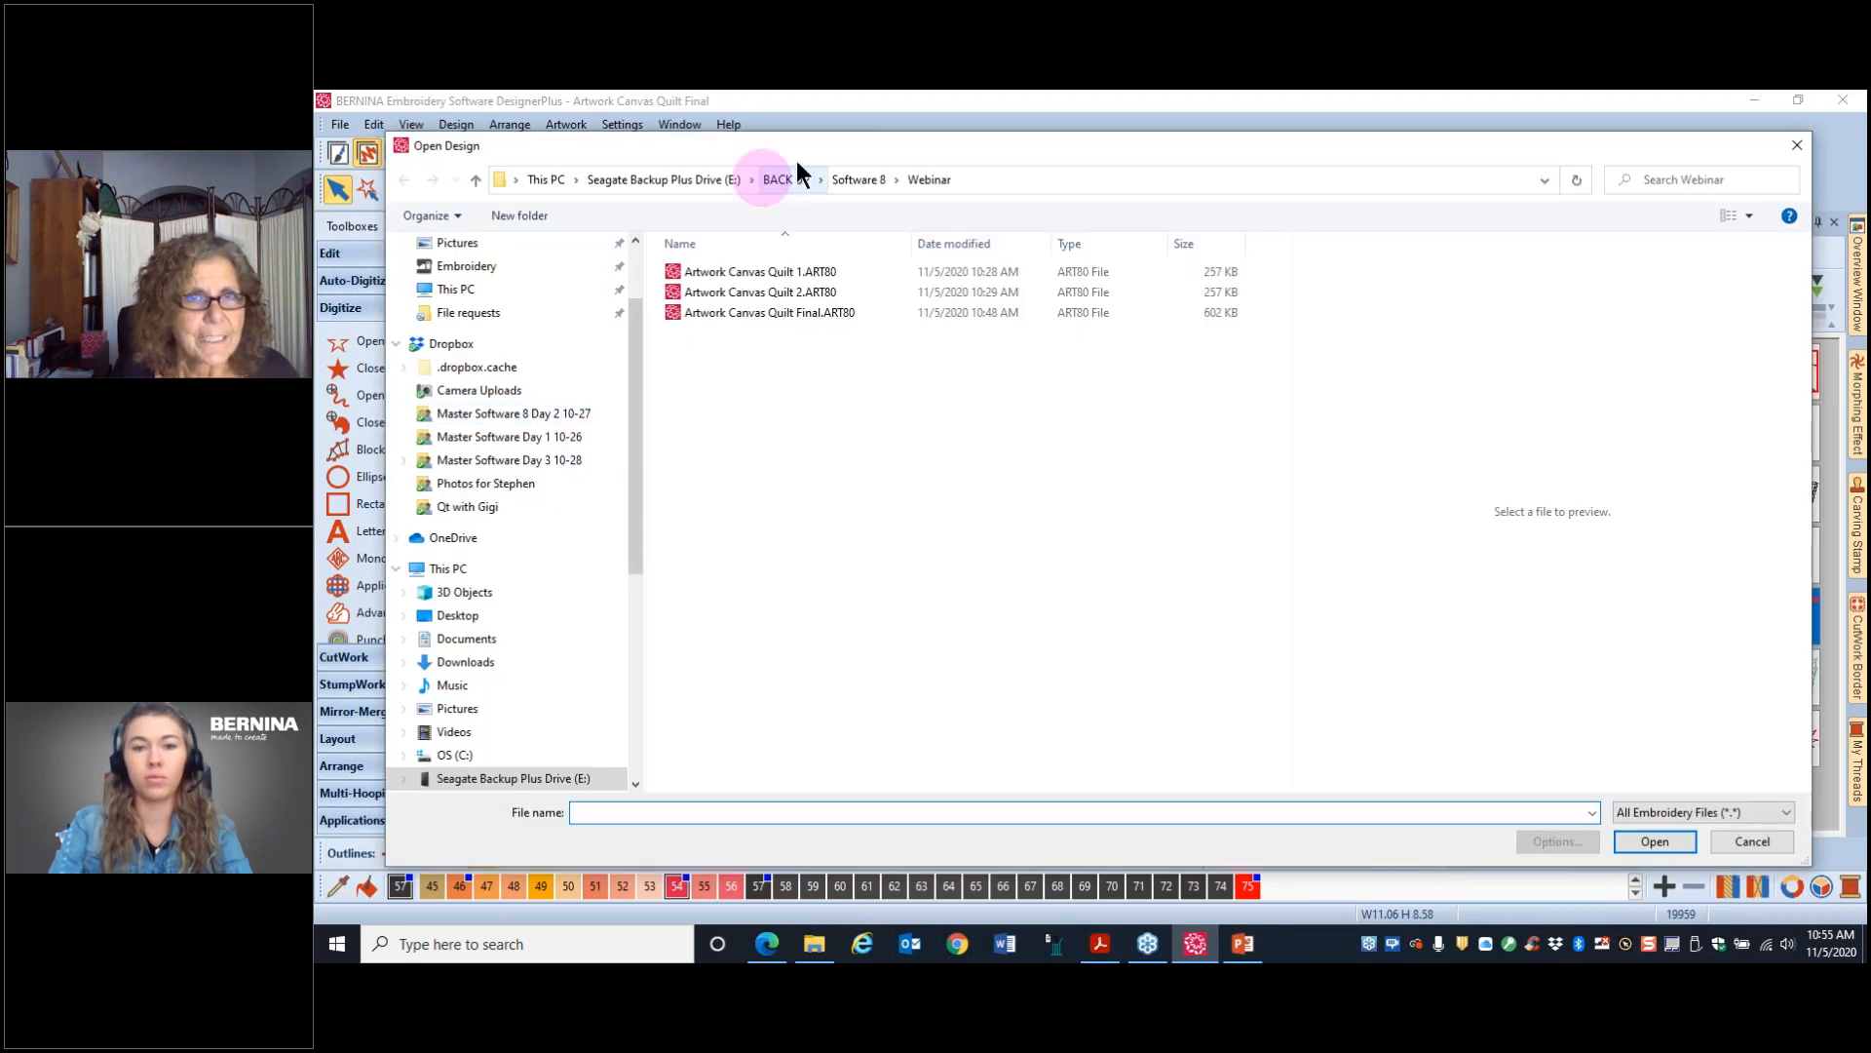
- Browse for a design to open in the Backup Files\Software 8\Webinars\Artwork Canvas\Designs folder on the Seagate Backup Plus Drive (E:)
click(852, 180)
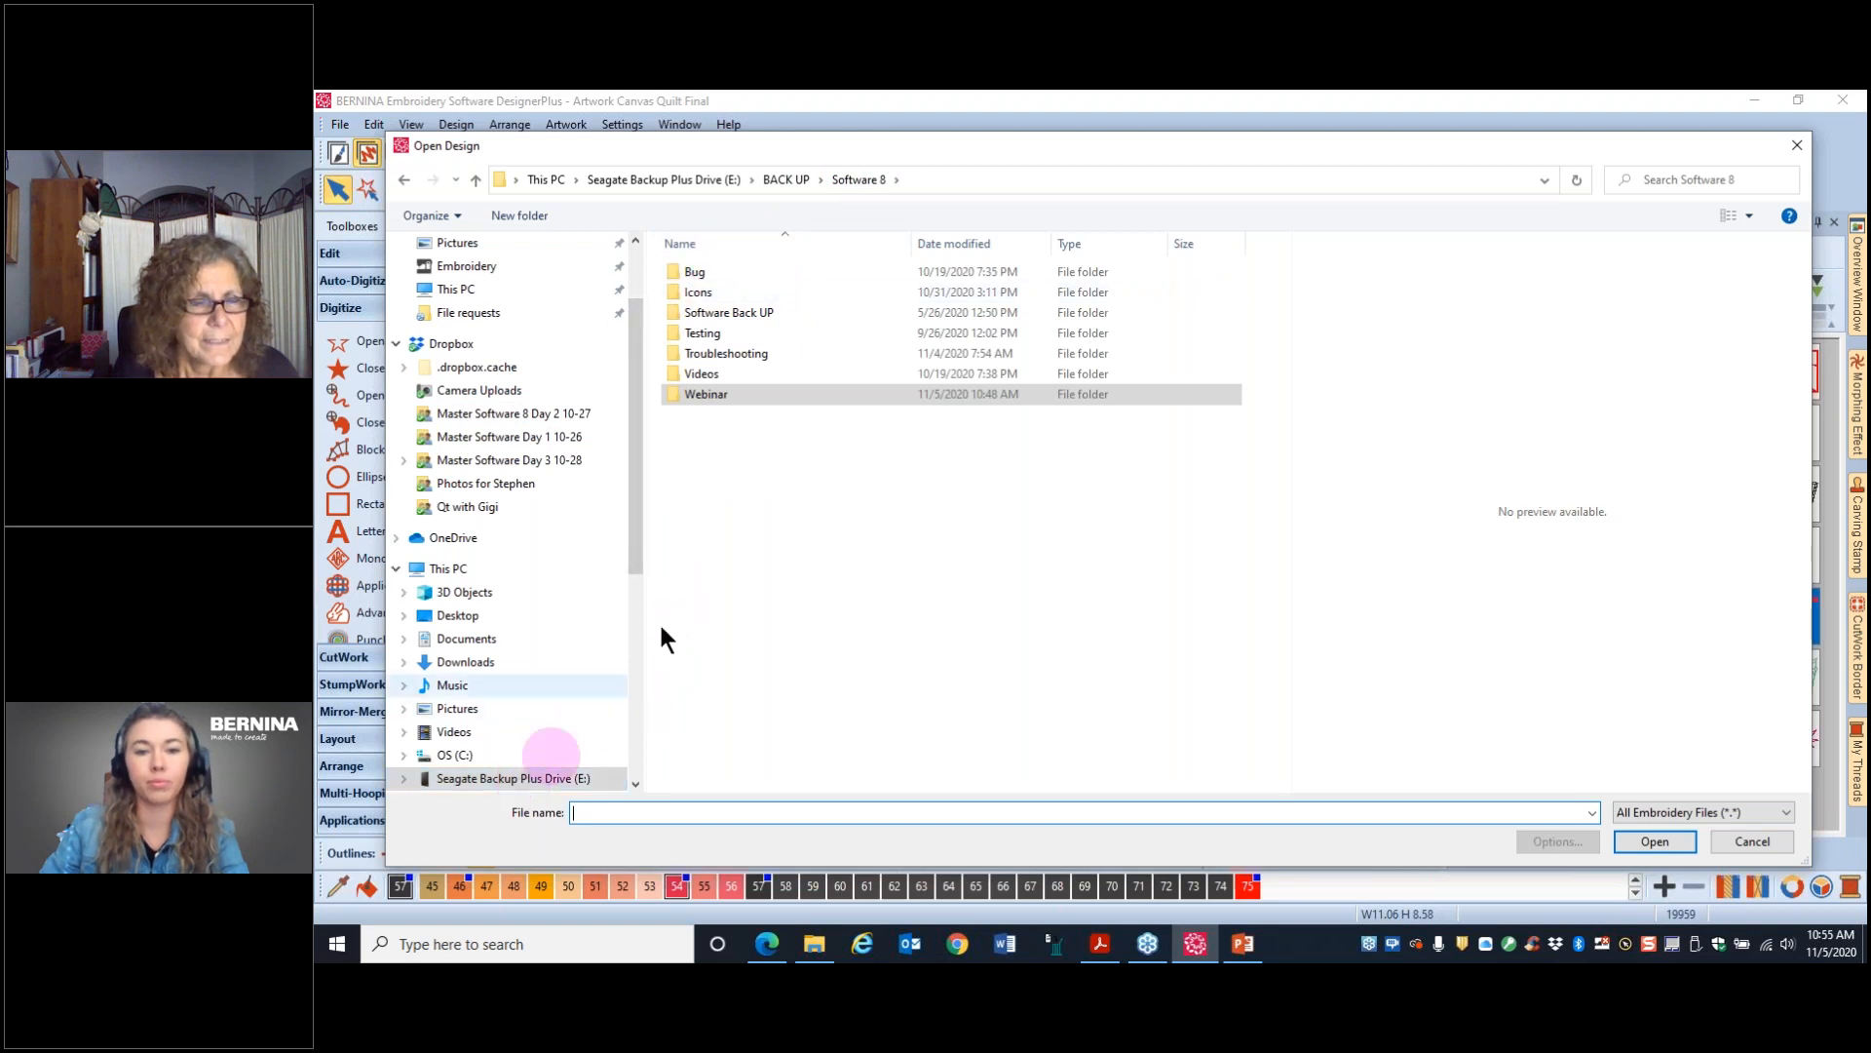
click(531, 778)
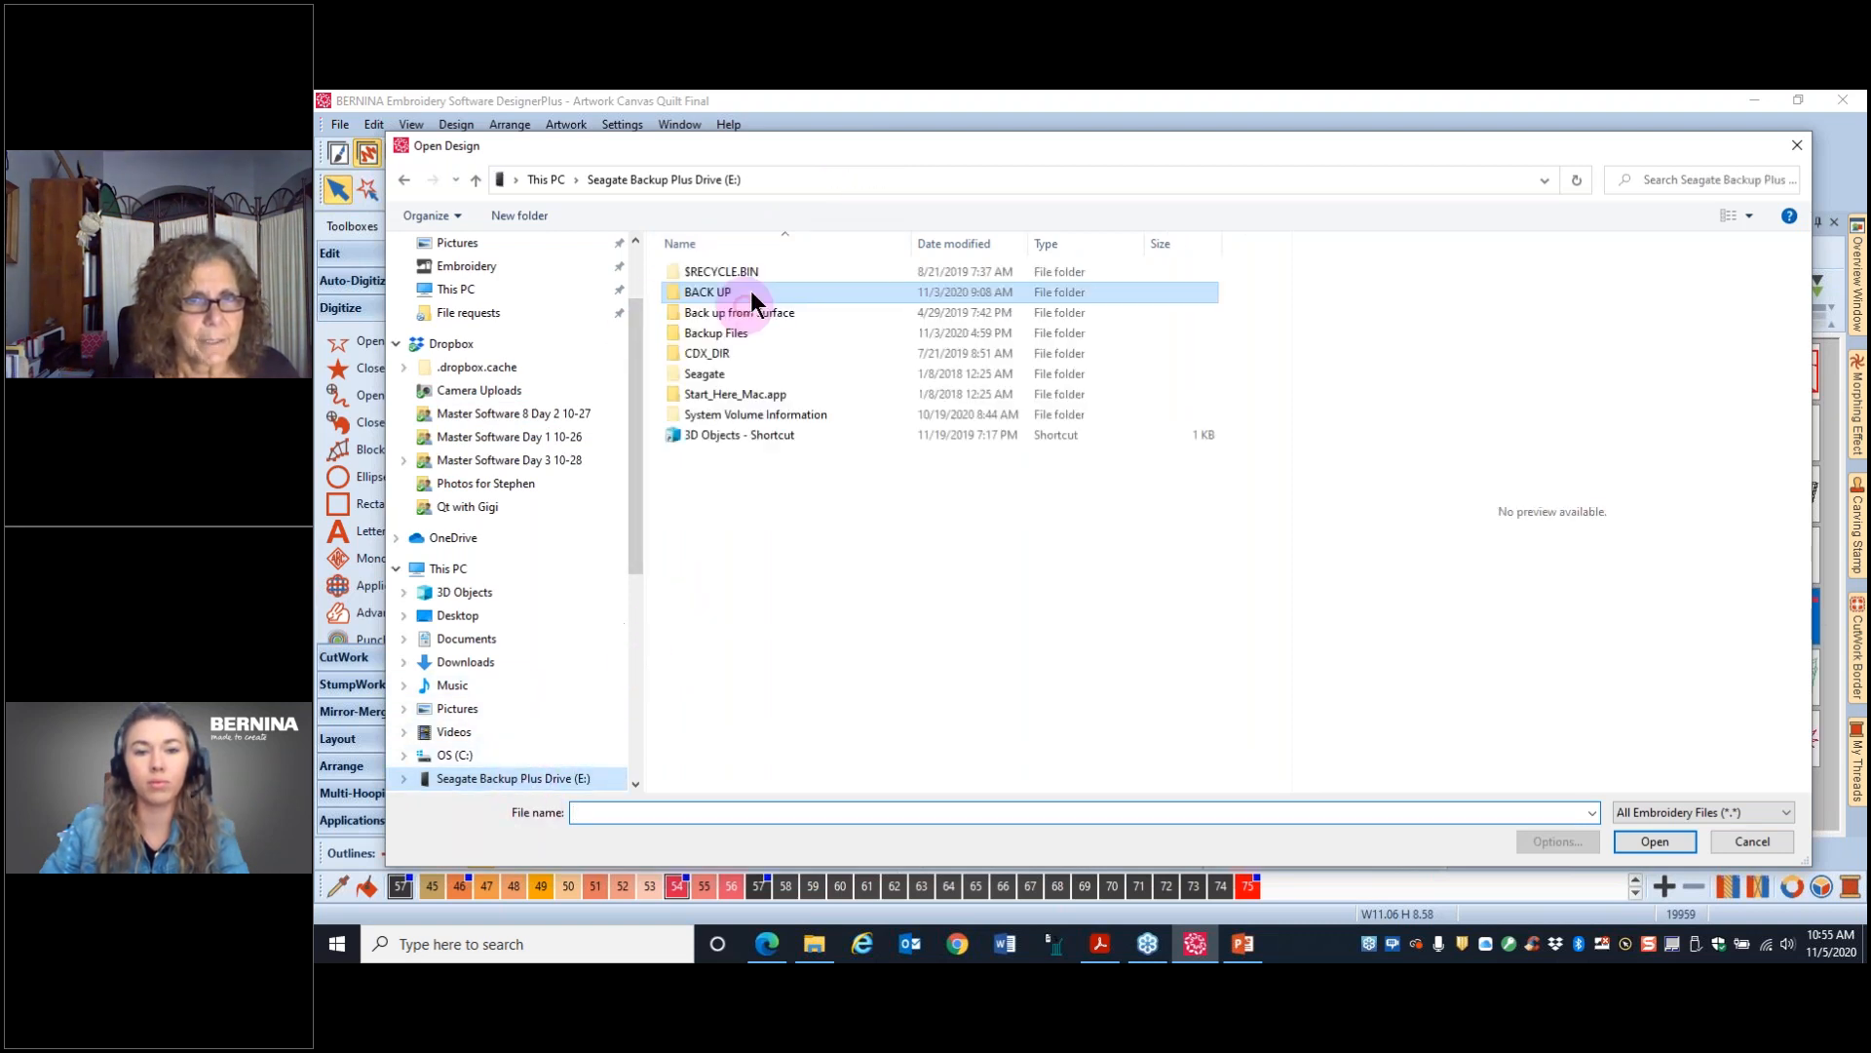
click(717, 334)
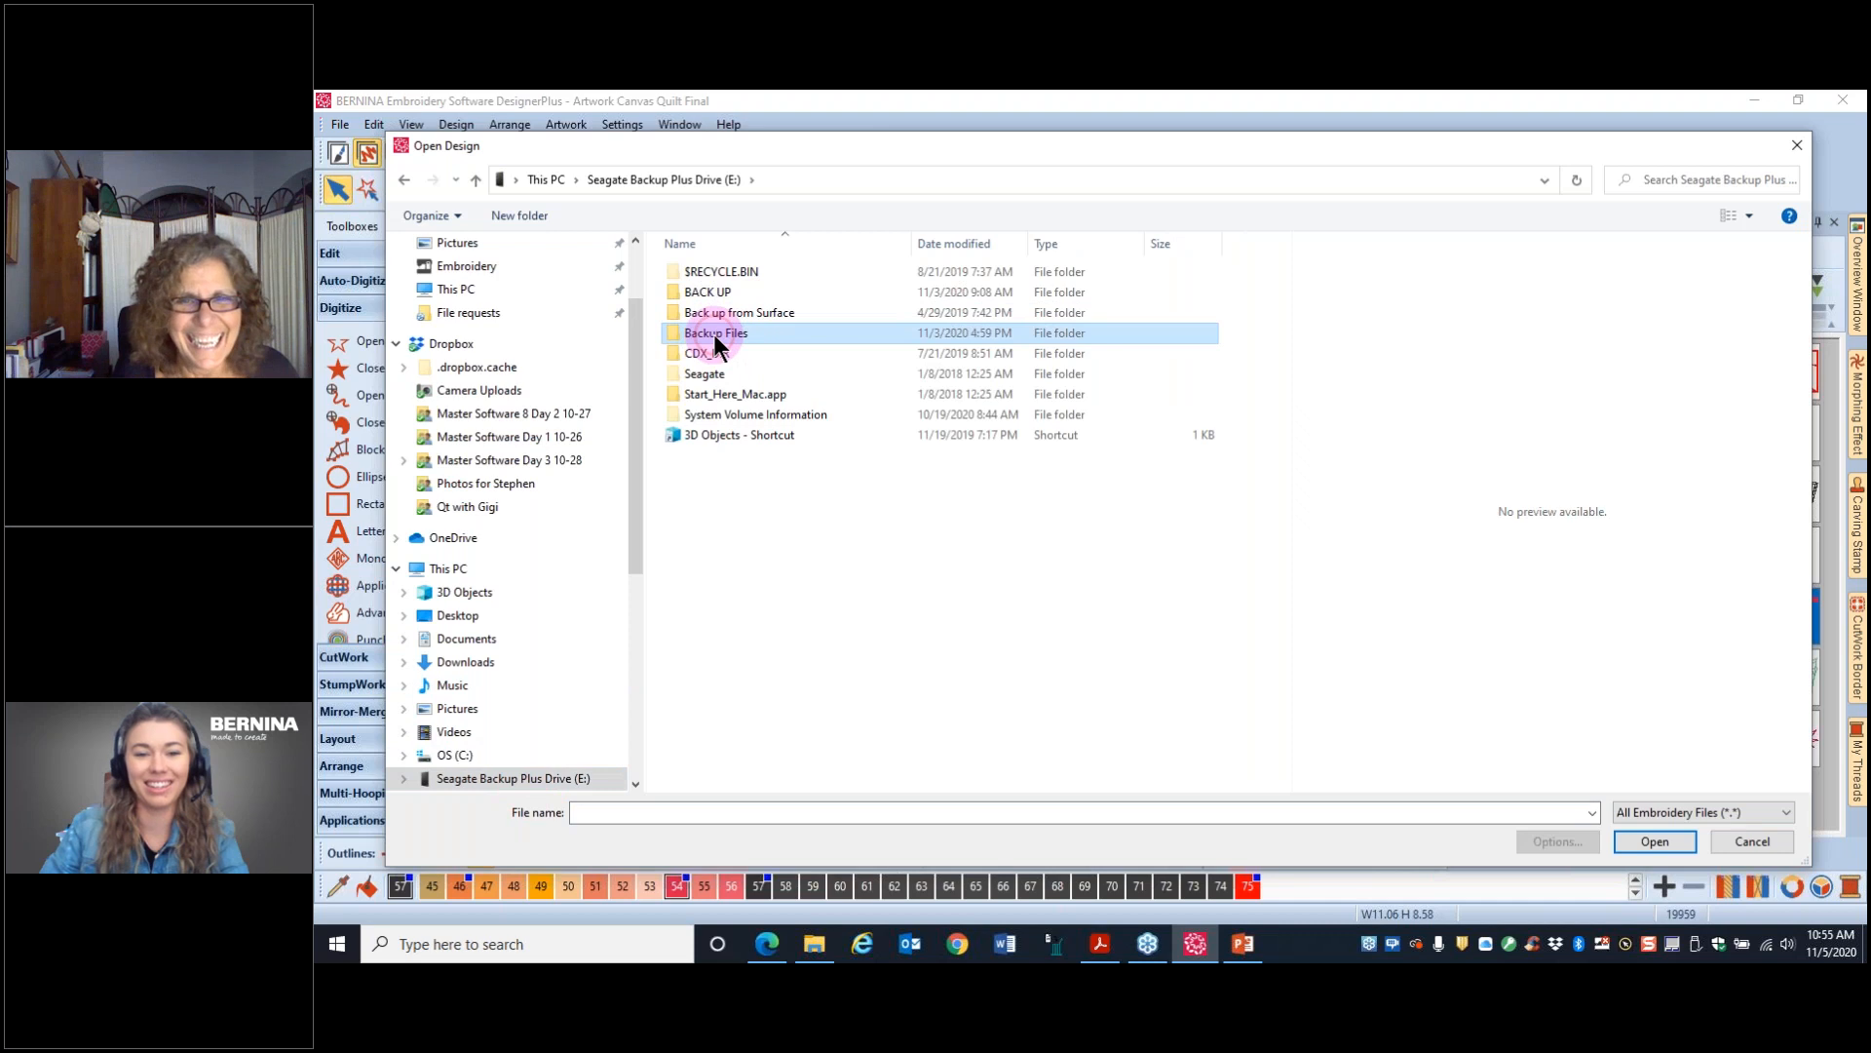
double_click(718, 335)
scroll(1214, 717, down, 5)
double_click(715, 428)
scroll(770, 702, down, 2)
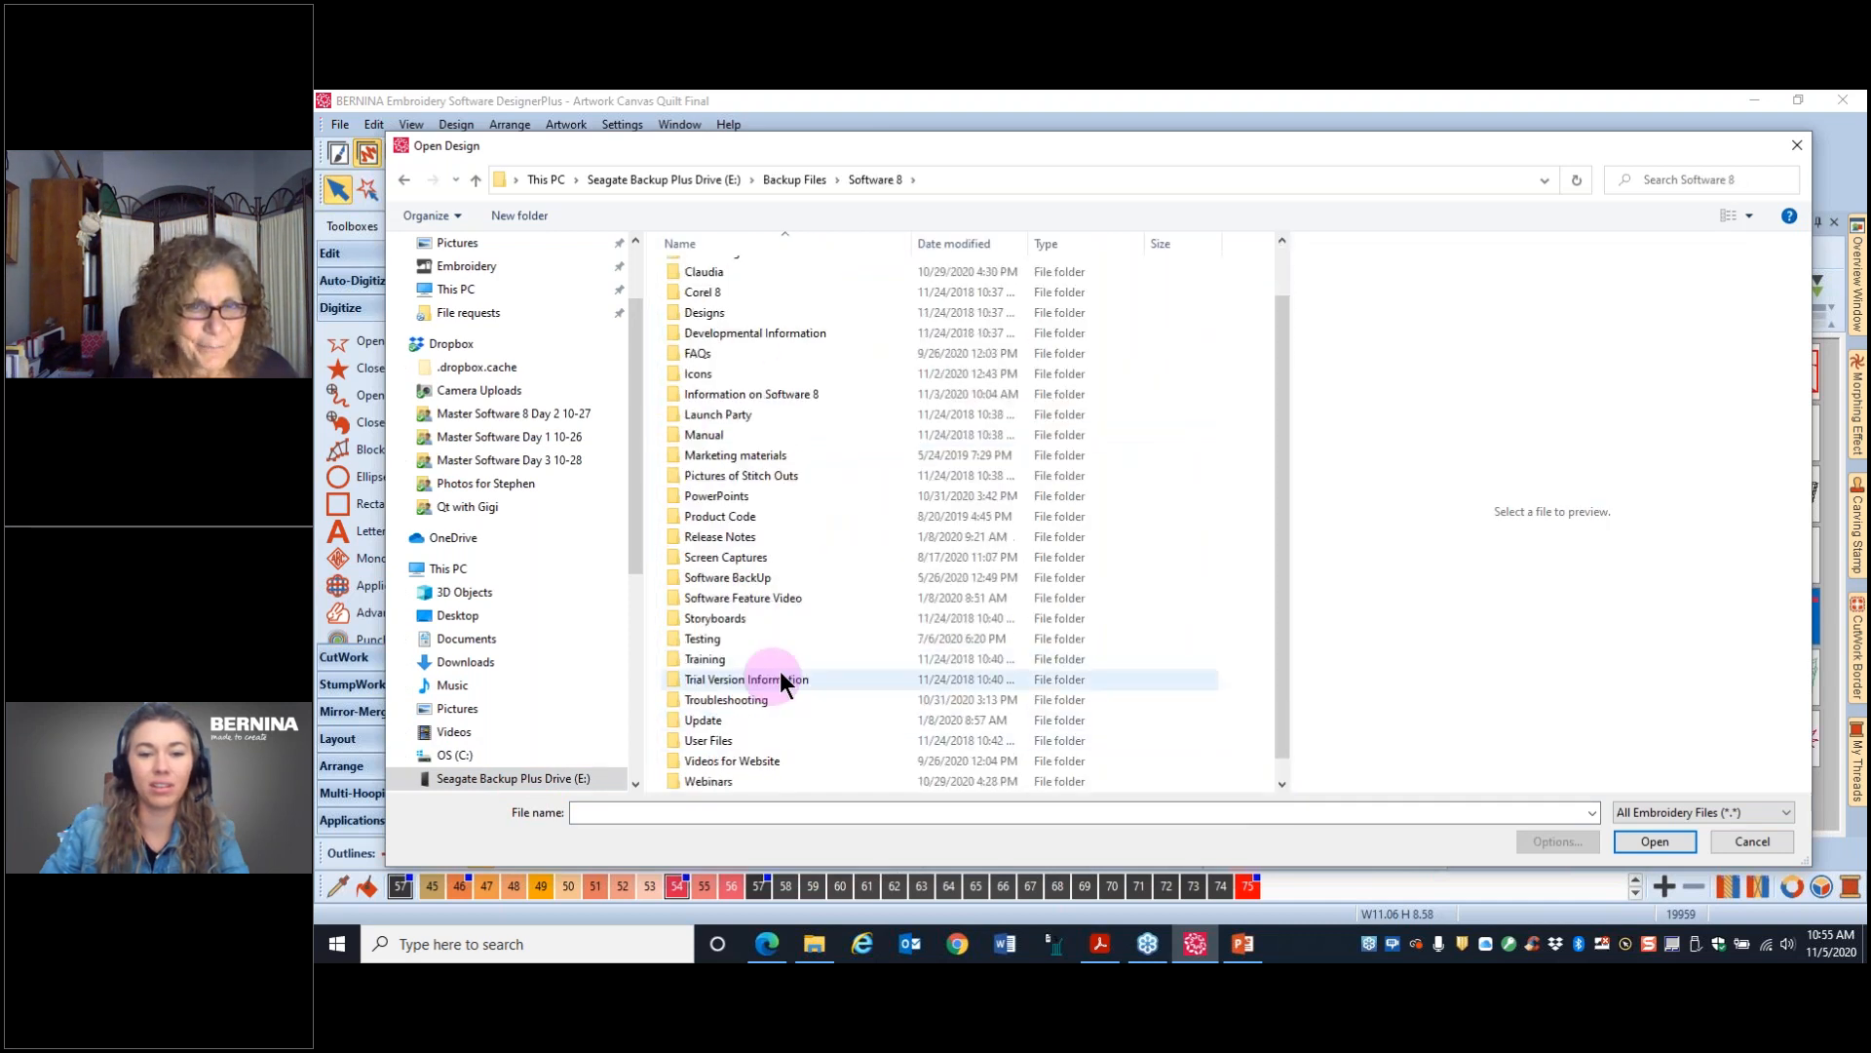
double_click(728, 760)
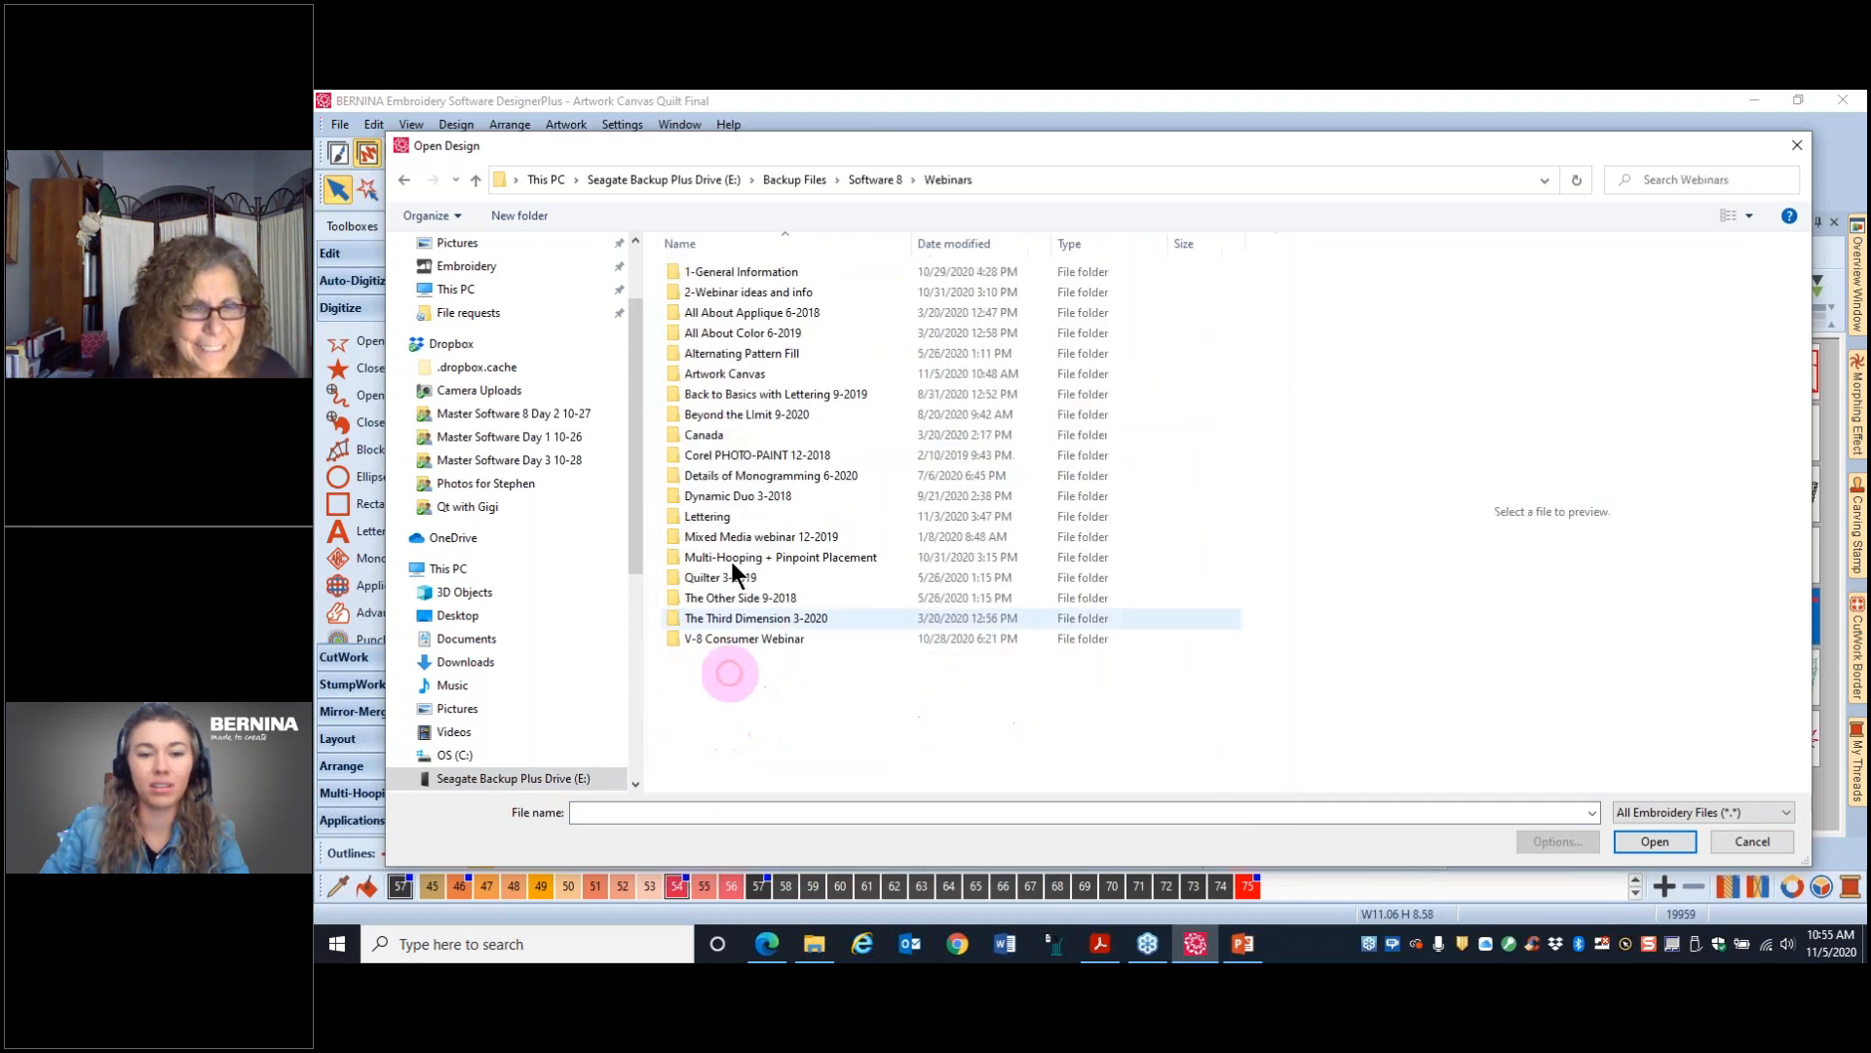
double_click(727, 373)
double_click(702, 313)
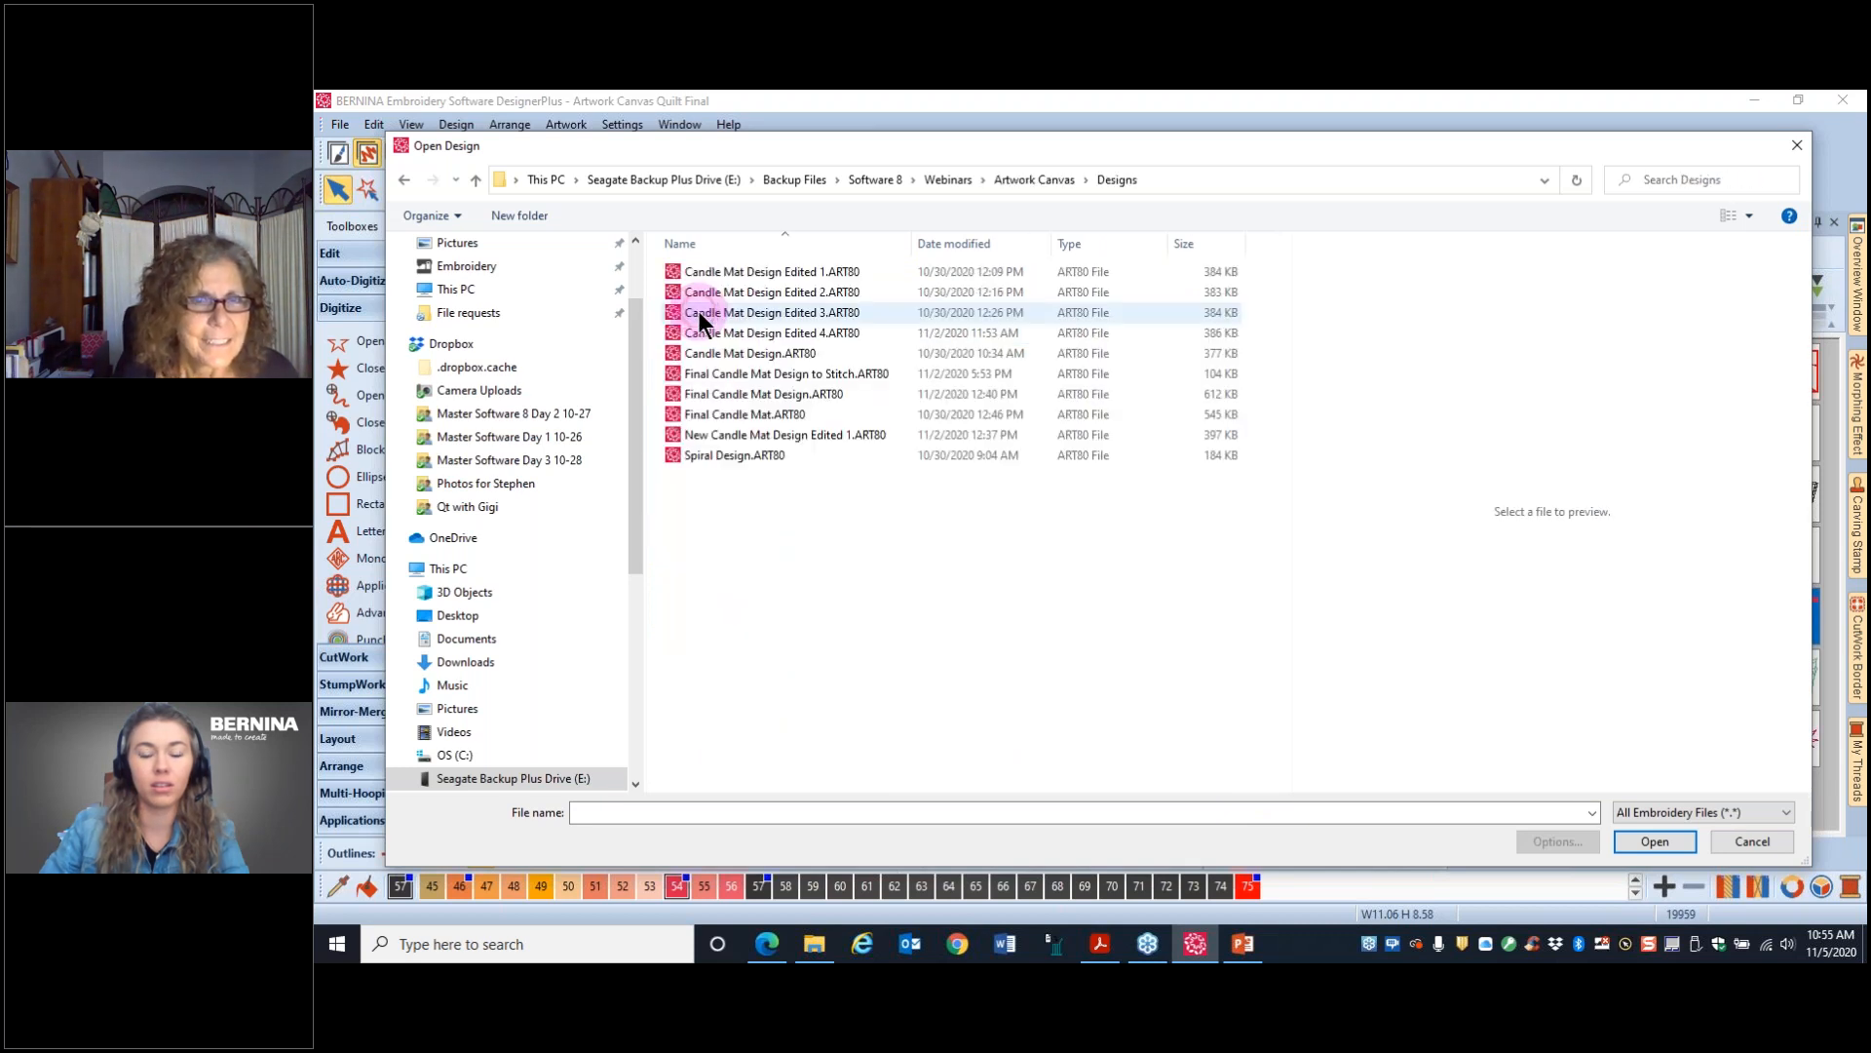
- Open the Final Candle Mat design to view it and close it again
click(733, 417)
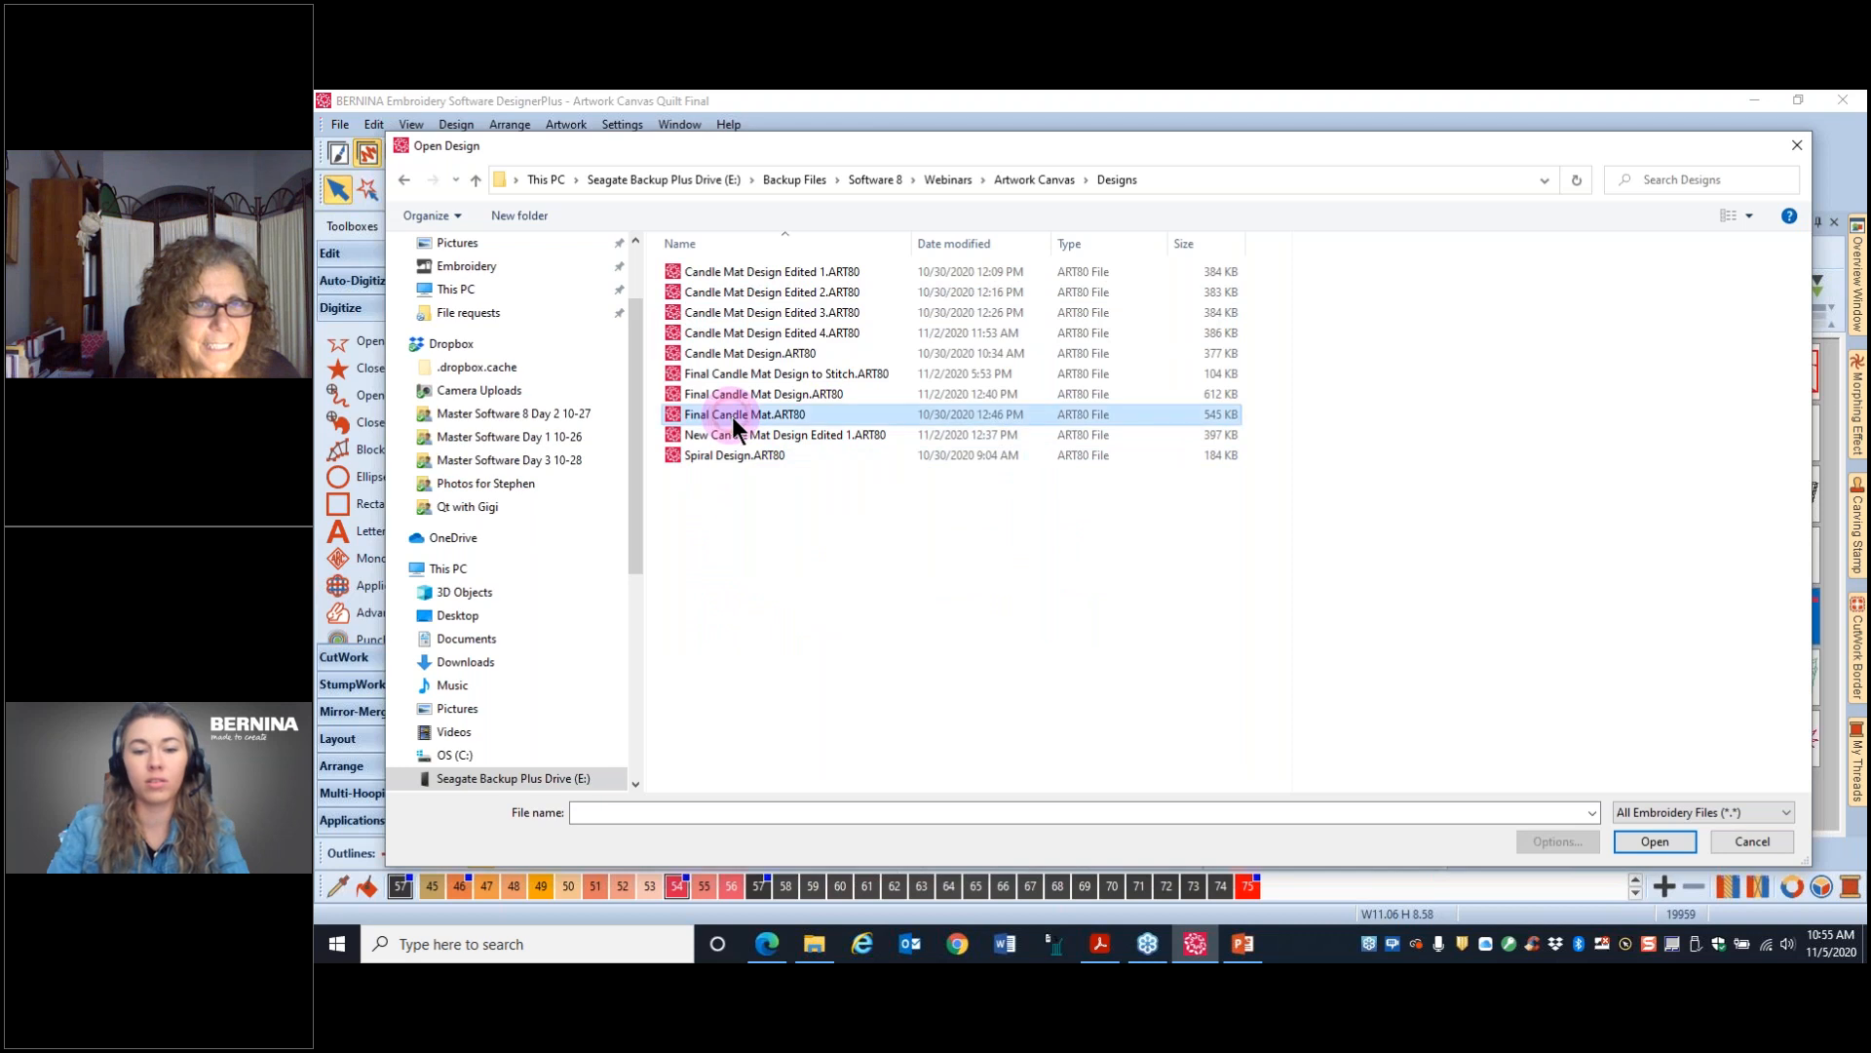
click(1652, 841)
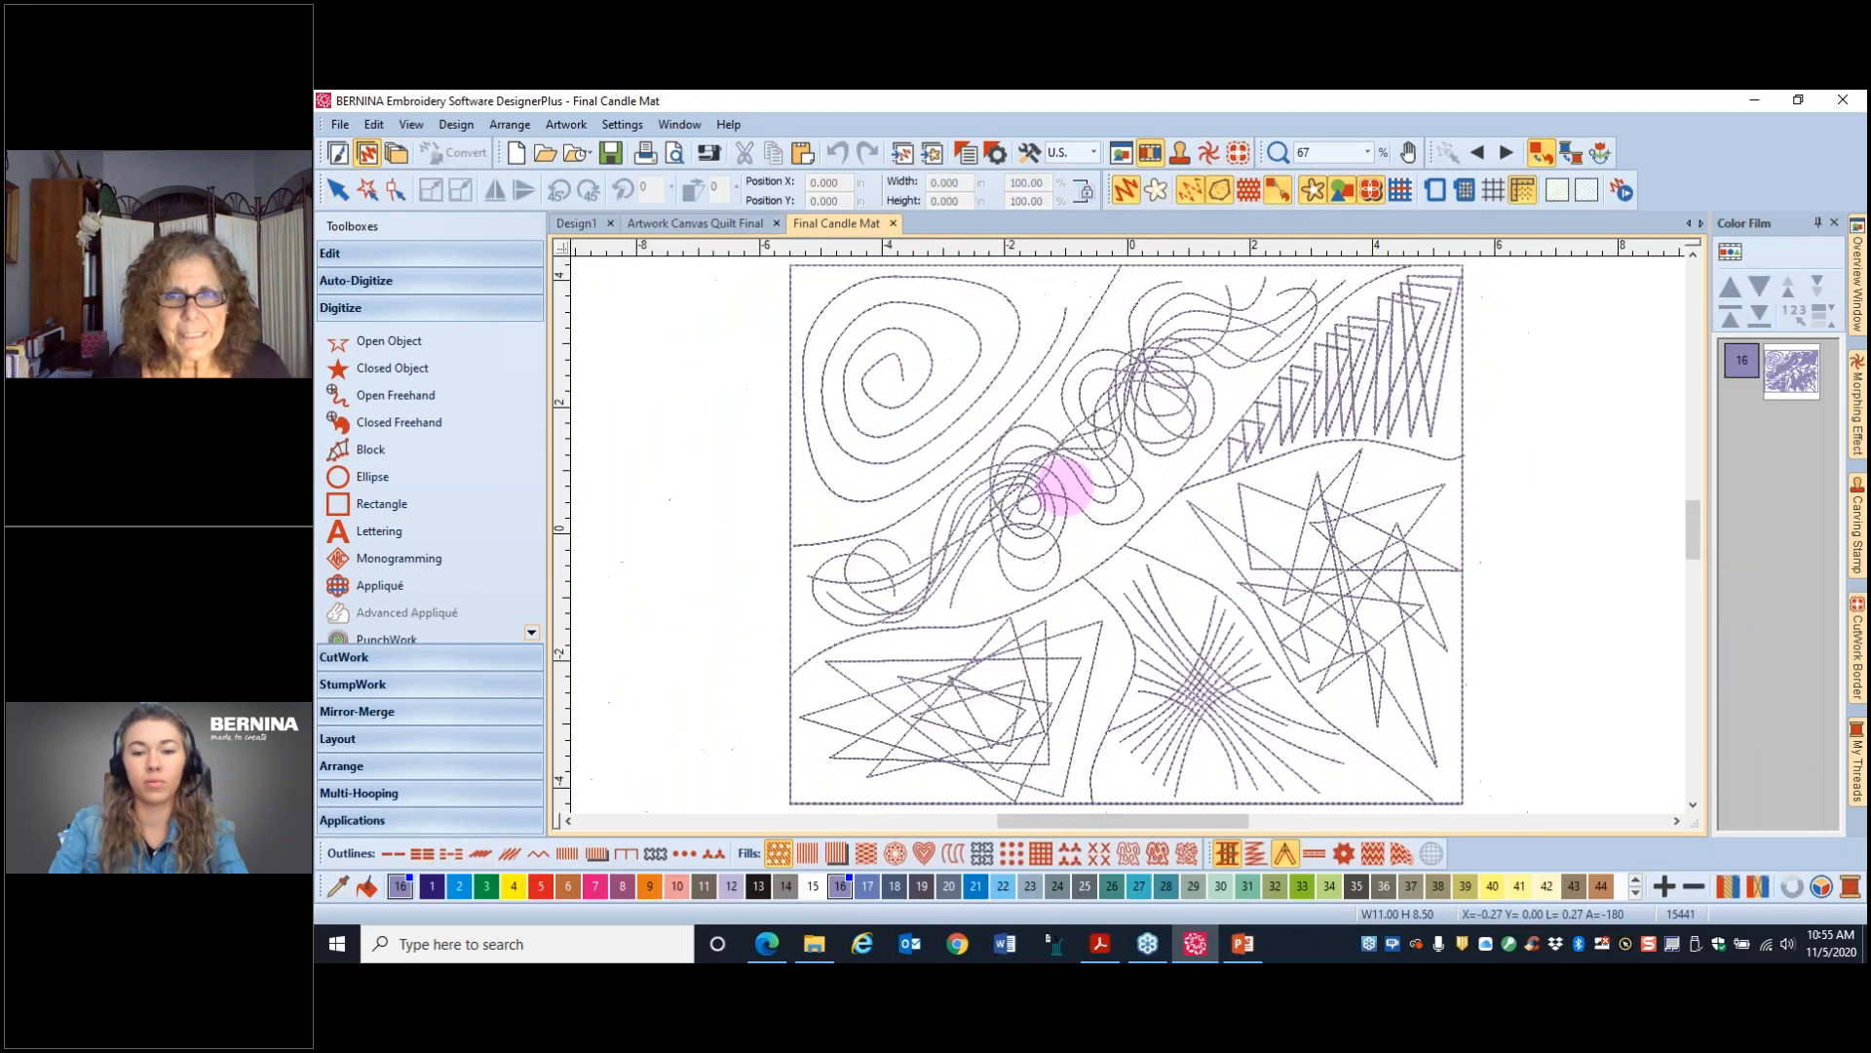
click(893, 223)
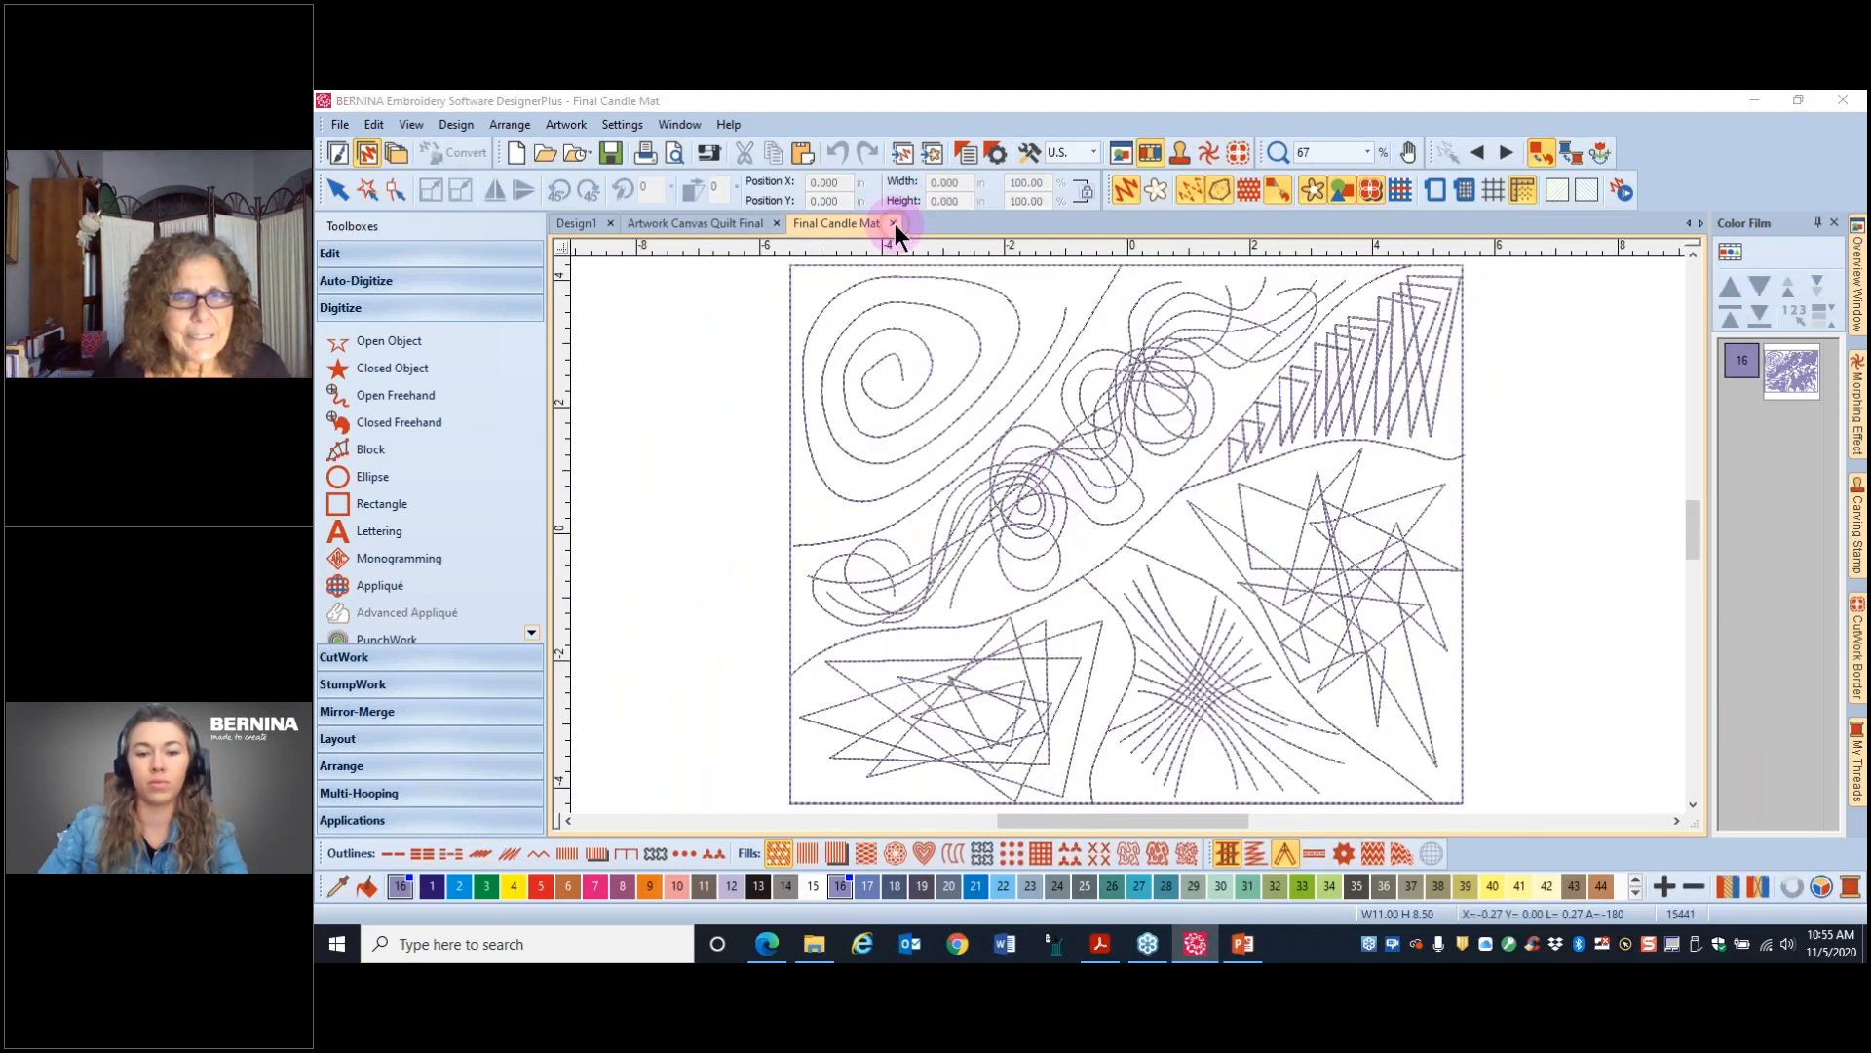
click(1081, 557)
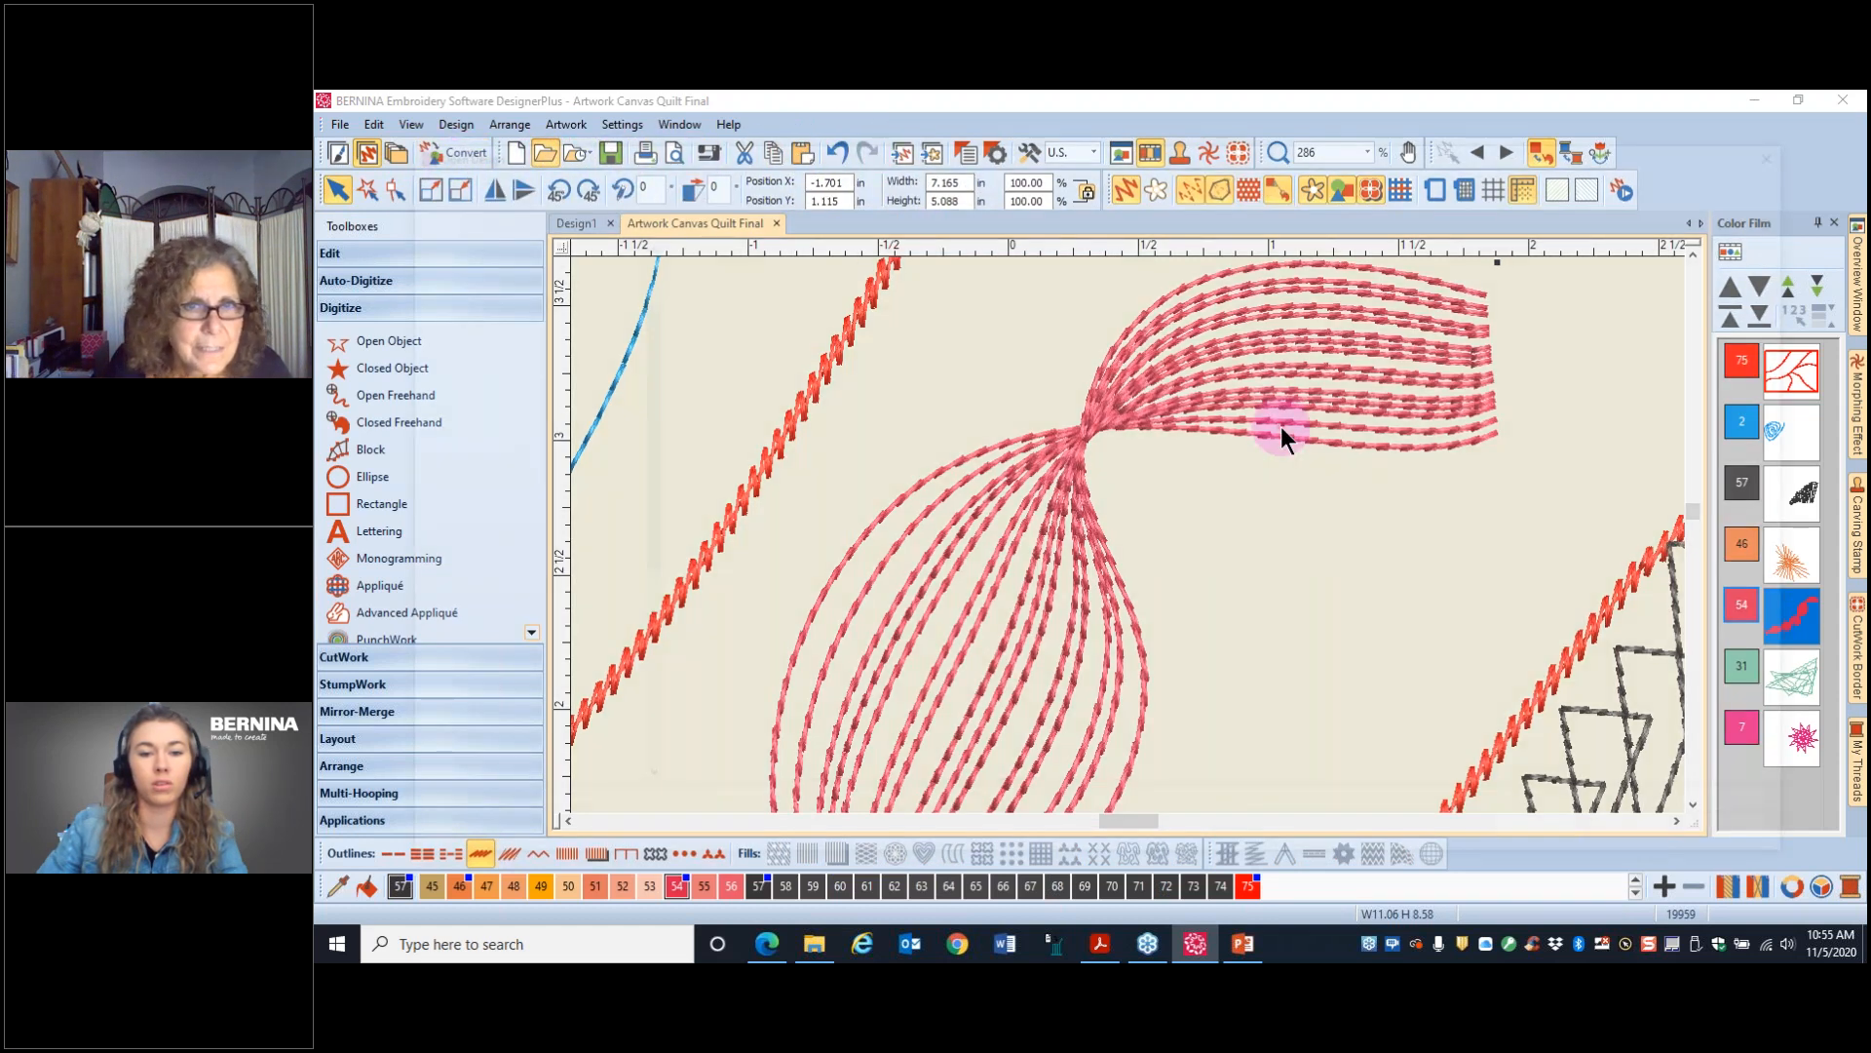
- Open the Final Candle Mat Design to Stitch file and examine the wavy motif where its lines cross at the lower-left end
key(ctrl+o)
click(746, 431)
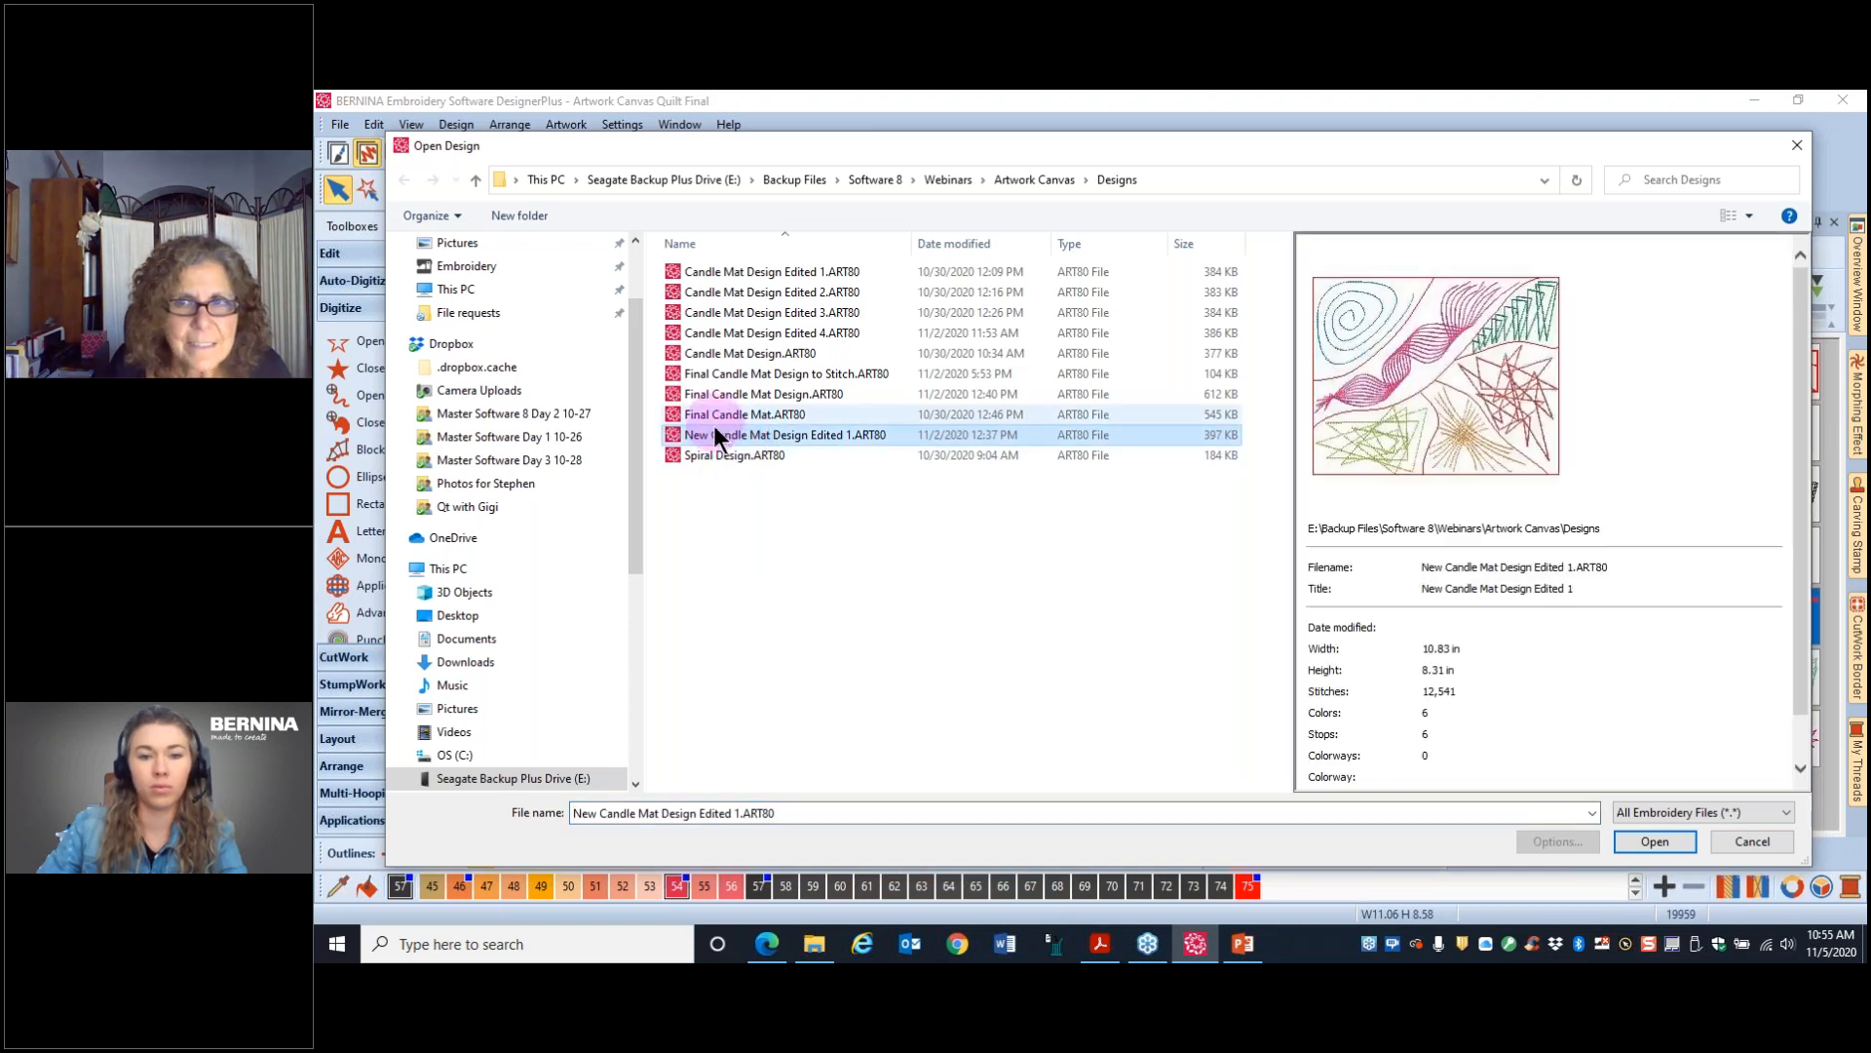
click(741, 377)
click(1654, 841)
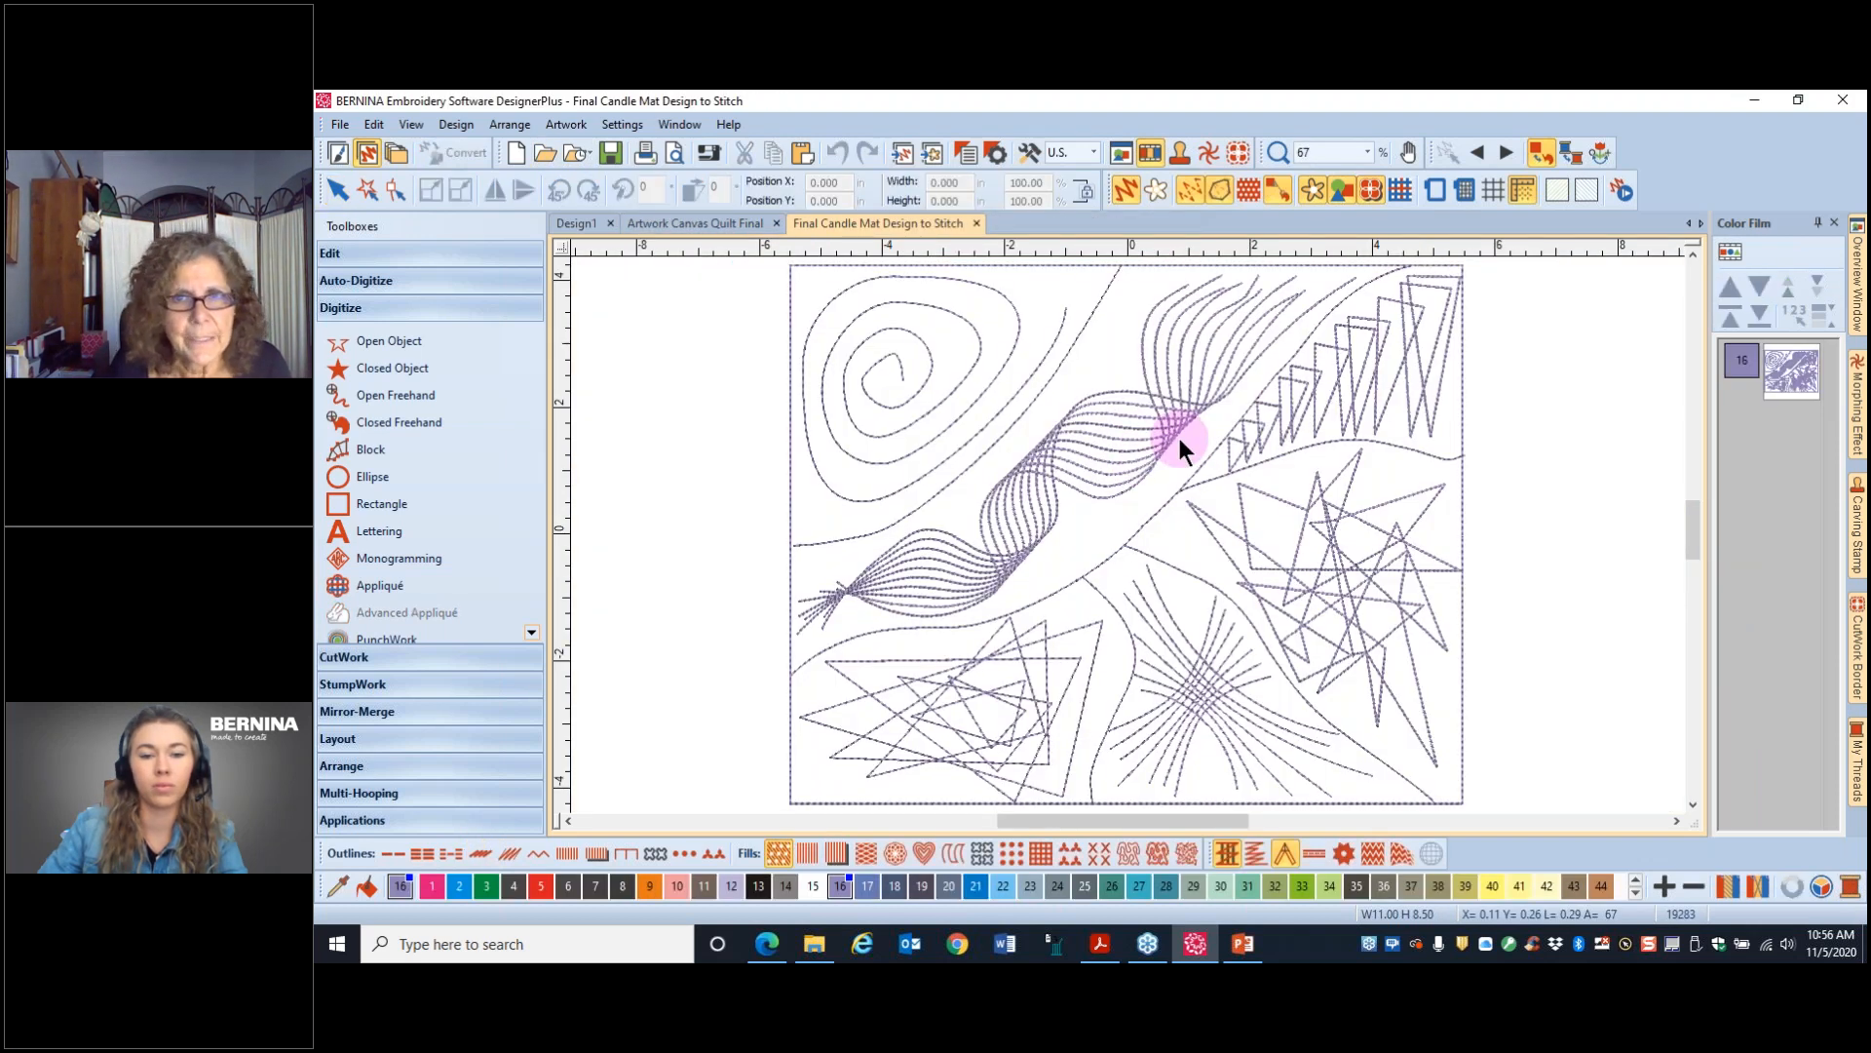
scroll(1178, 435, up, 1)
scroll(897, 738, up, 1)
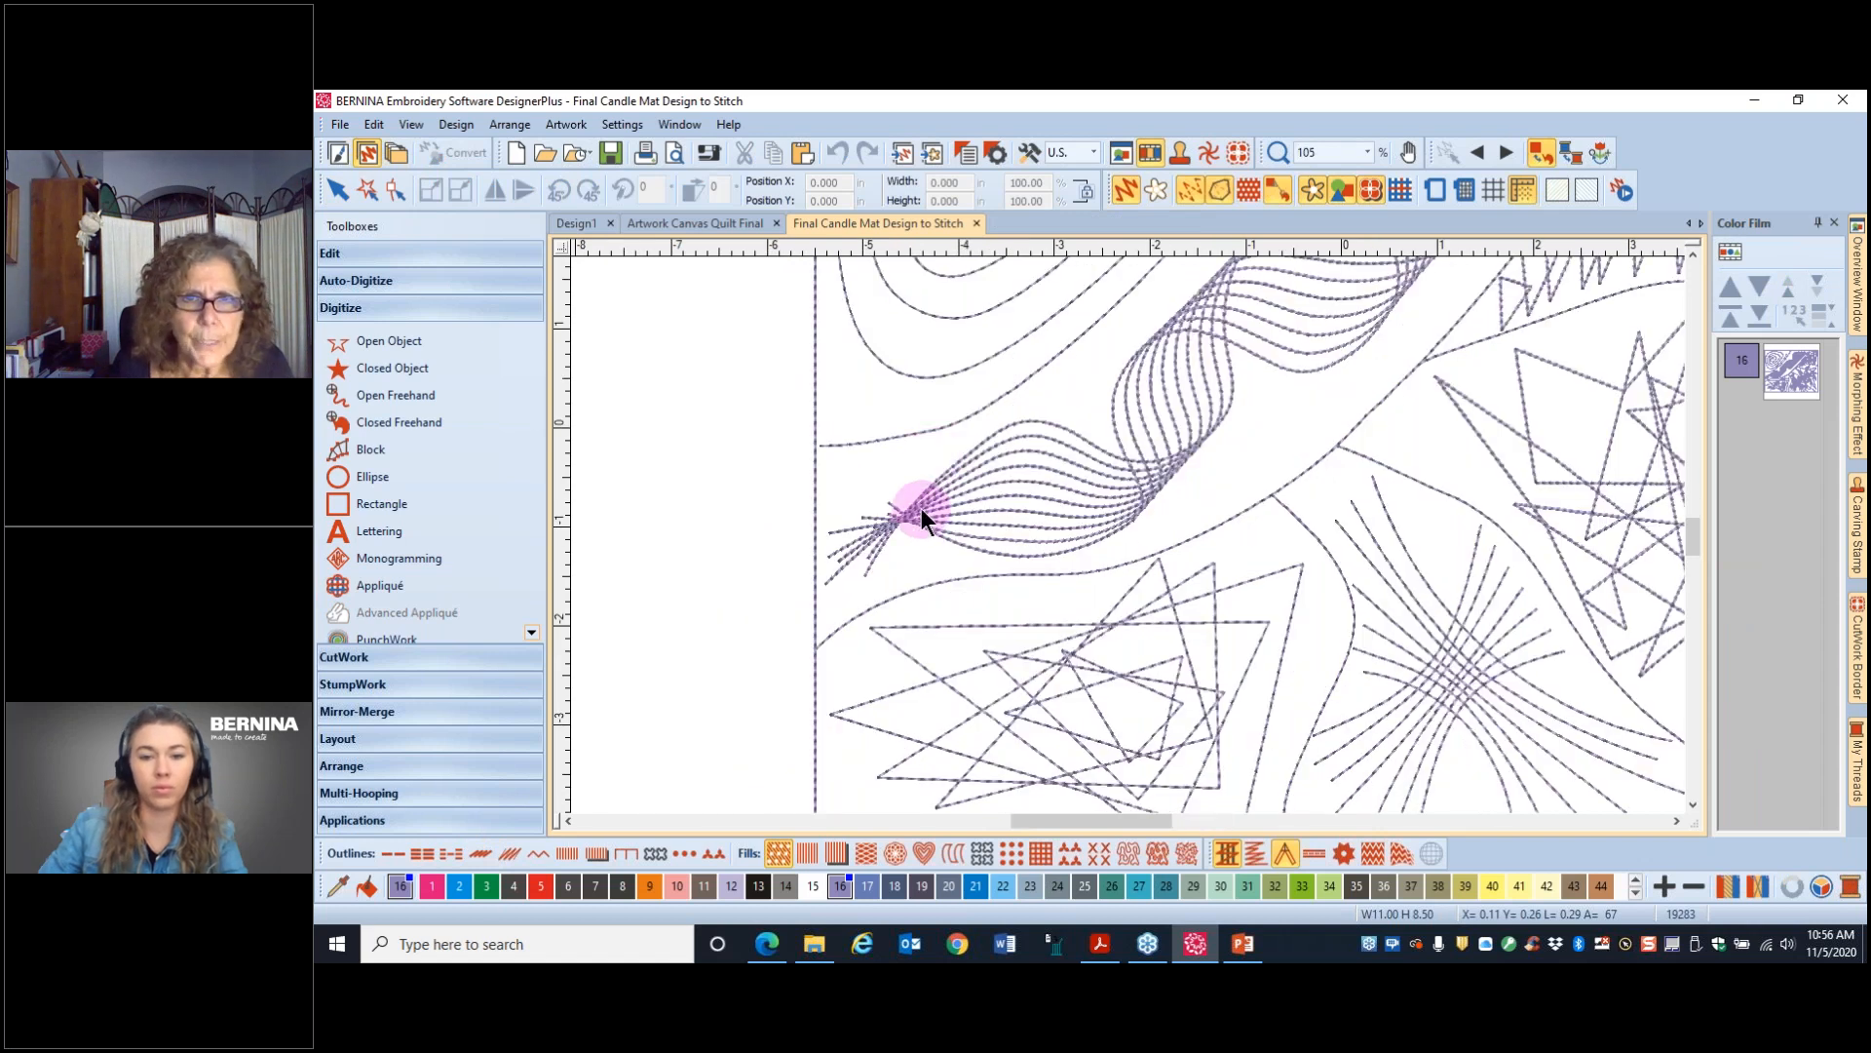
scroll(1199, 473, up, 1)
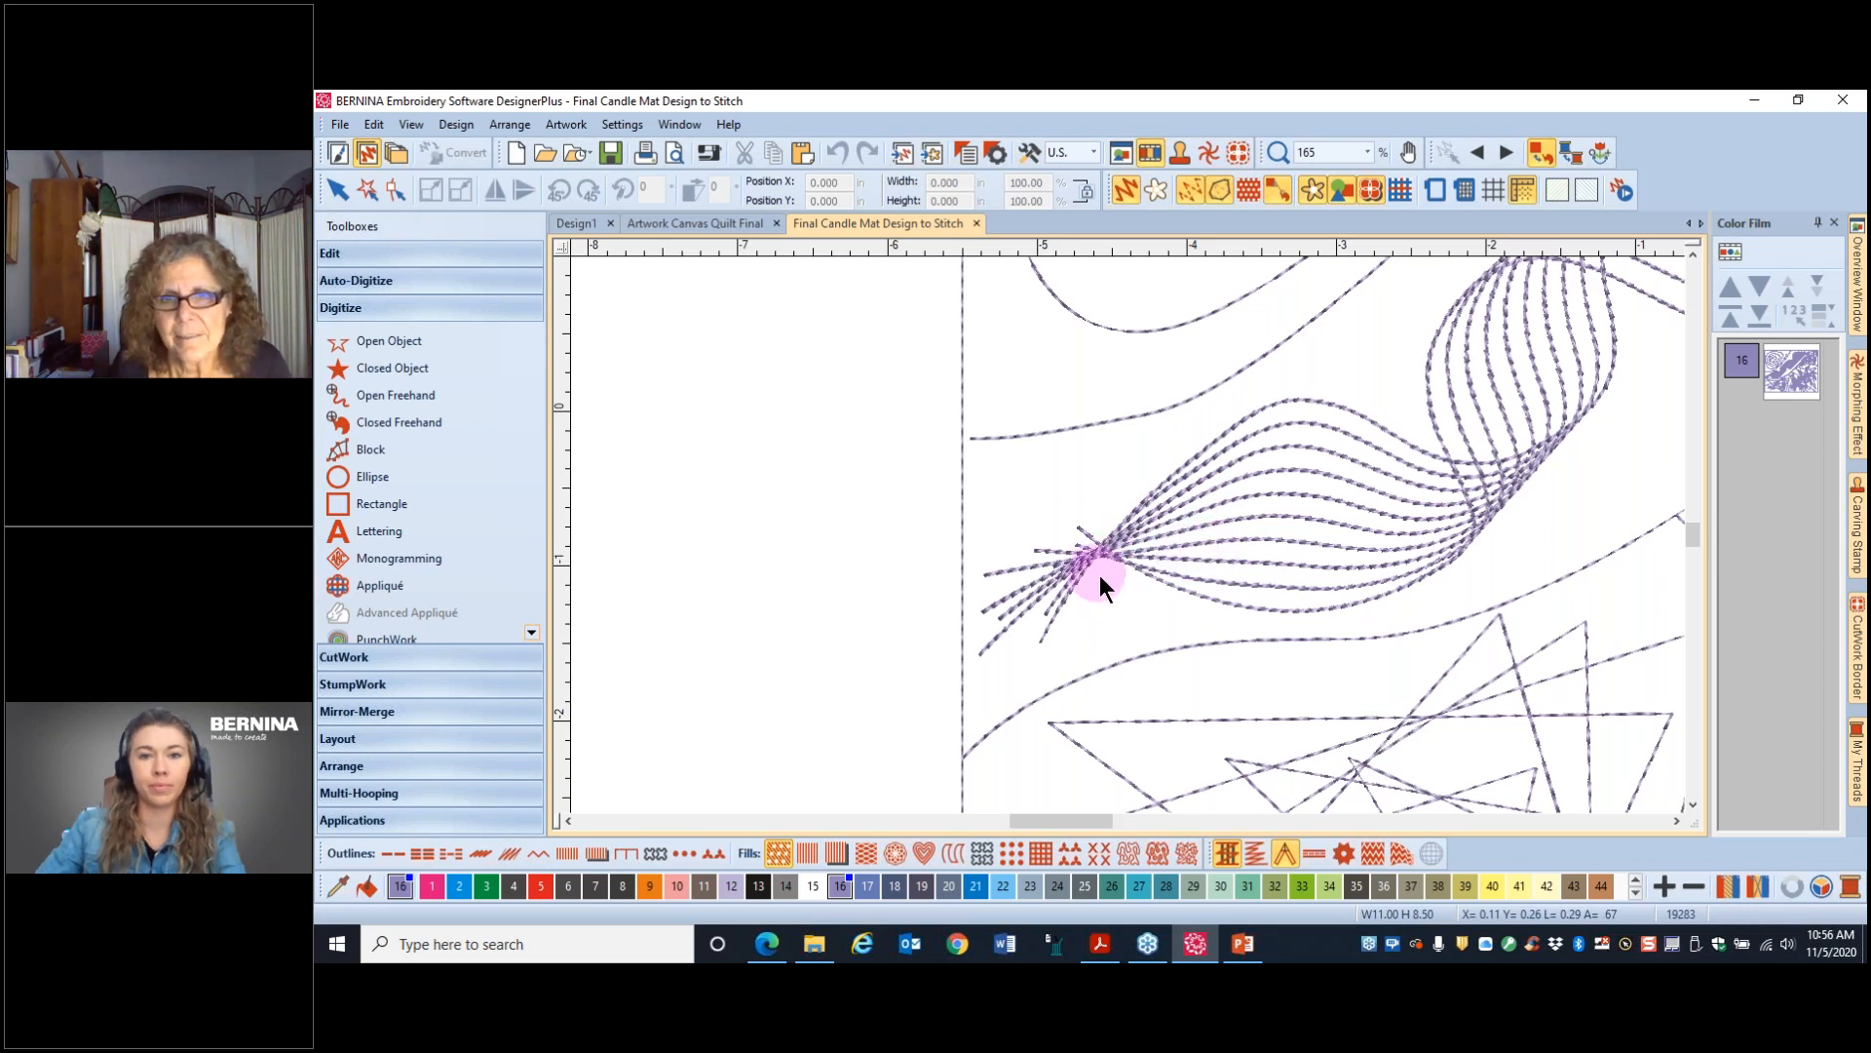
- Examine the crossing stitches at the wavy motif's narrow end up close, the neighbouring motifs, and the candle mat design as a whole
scroll(1127, 535, up, 2)
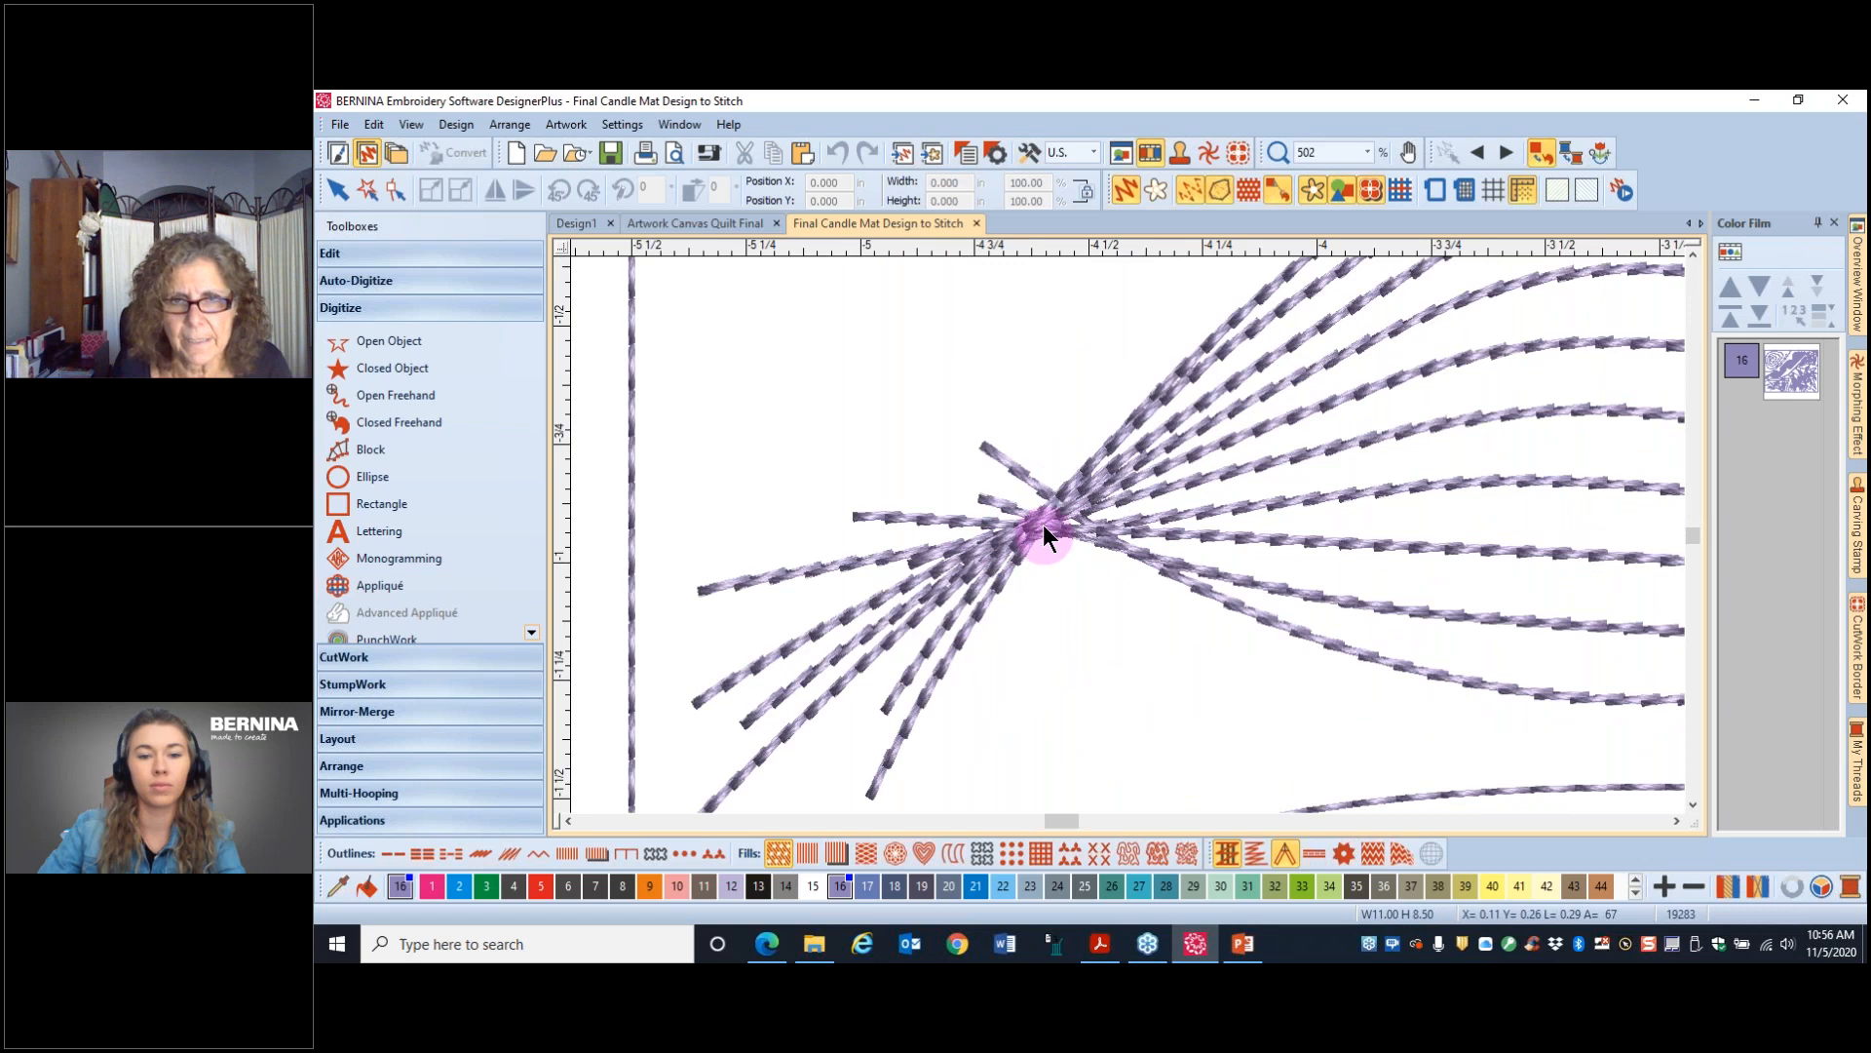
scroll(1176, 483, down, 2)
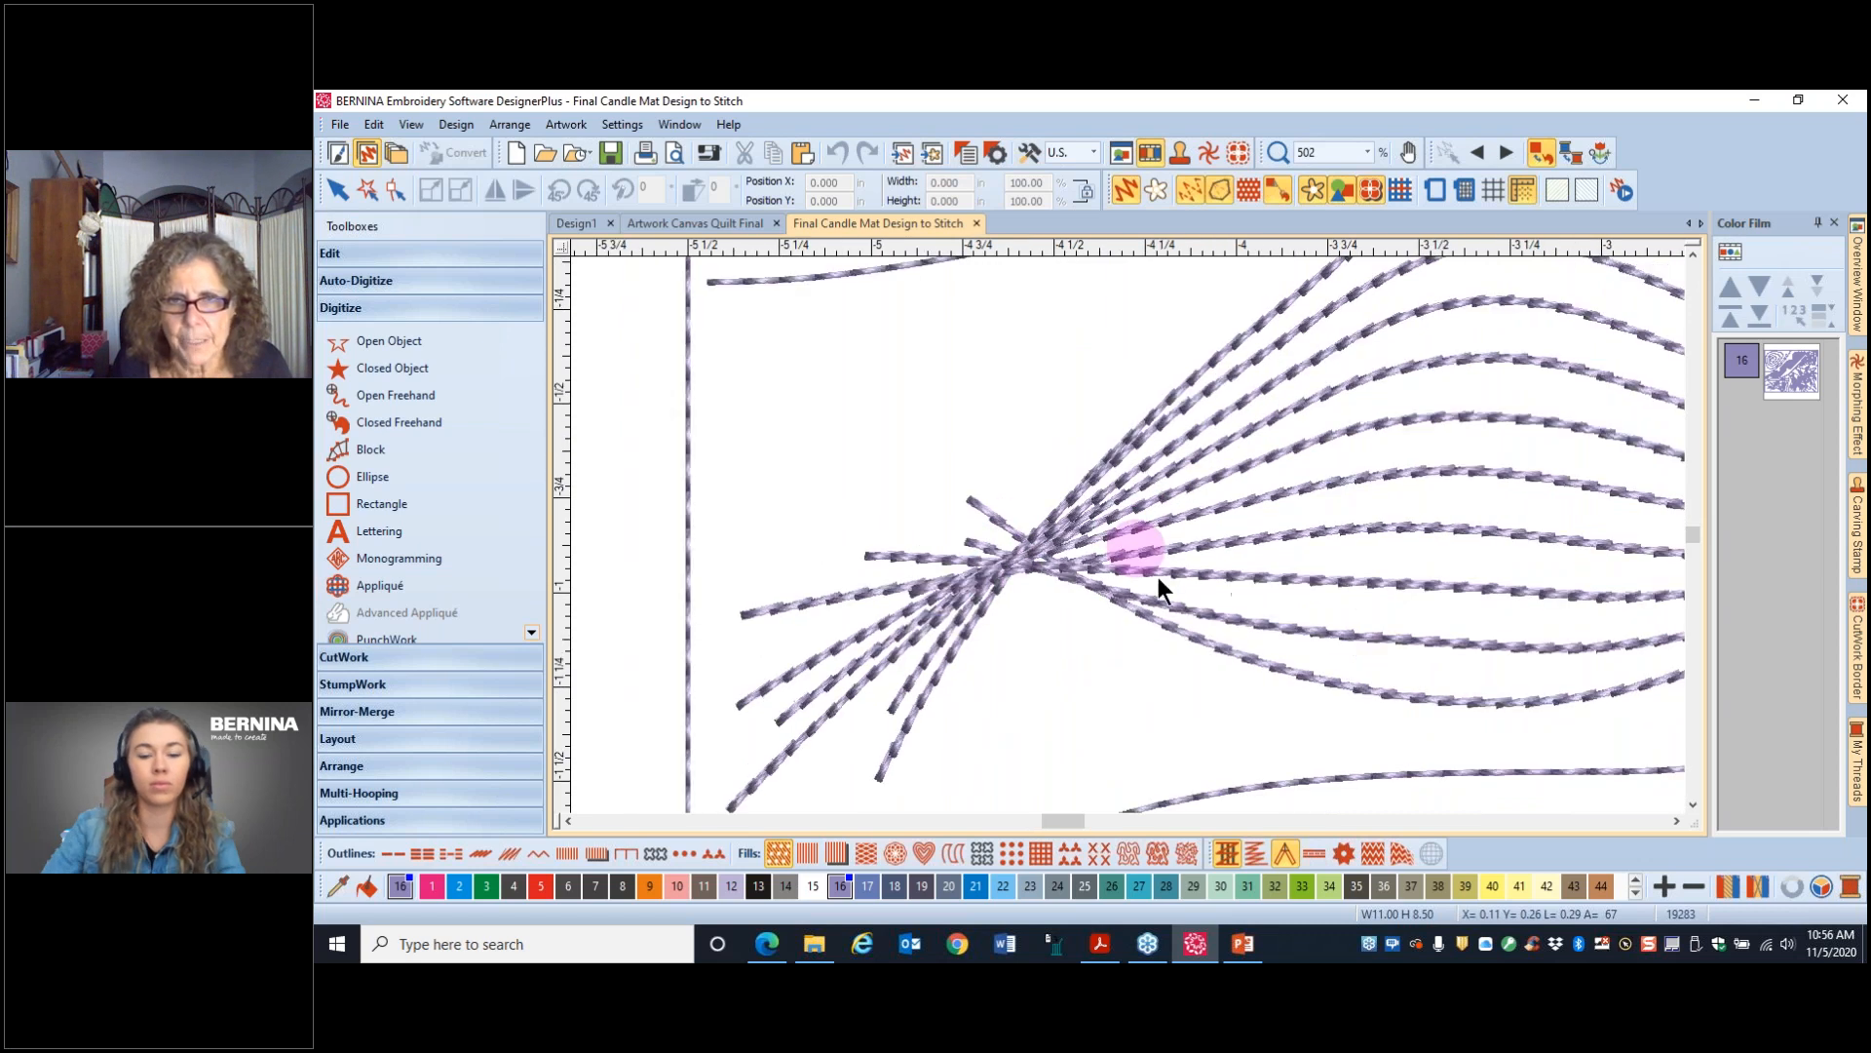
scroll(1035, 542, down, 1)
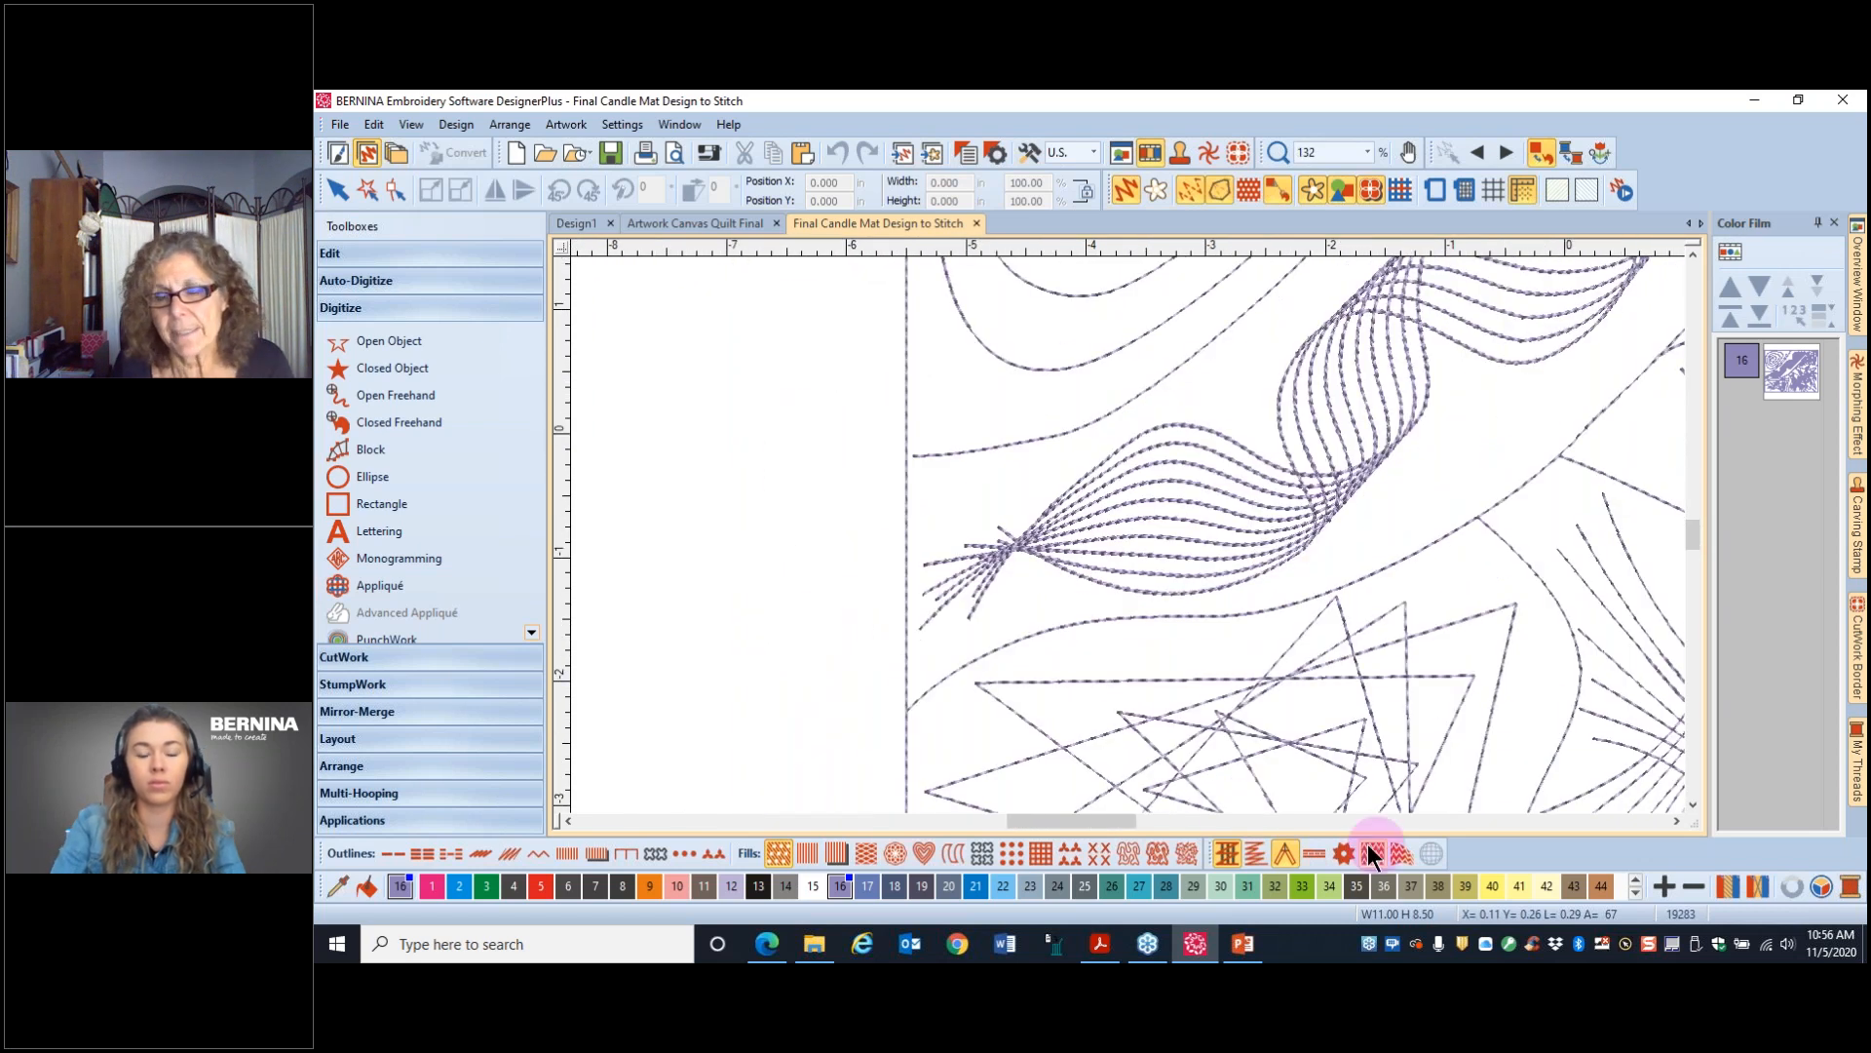
drag(1113, 826, 1155, 822)
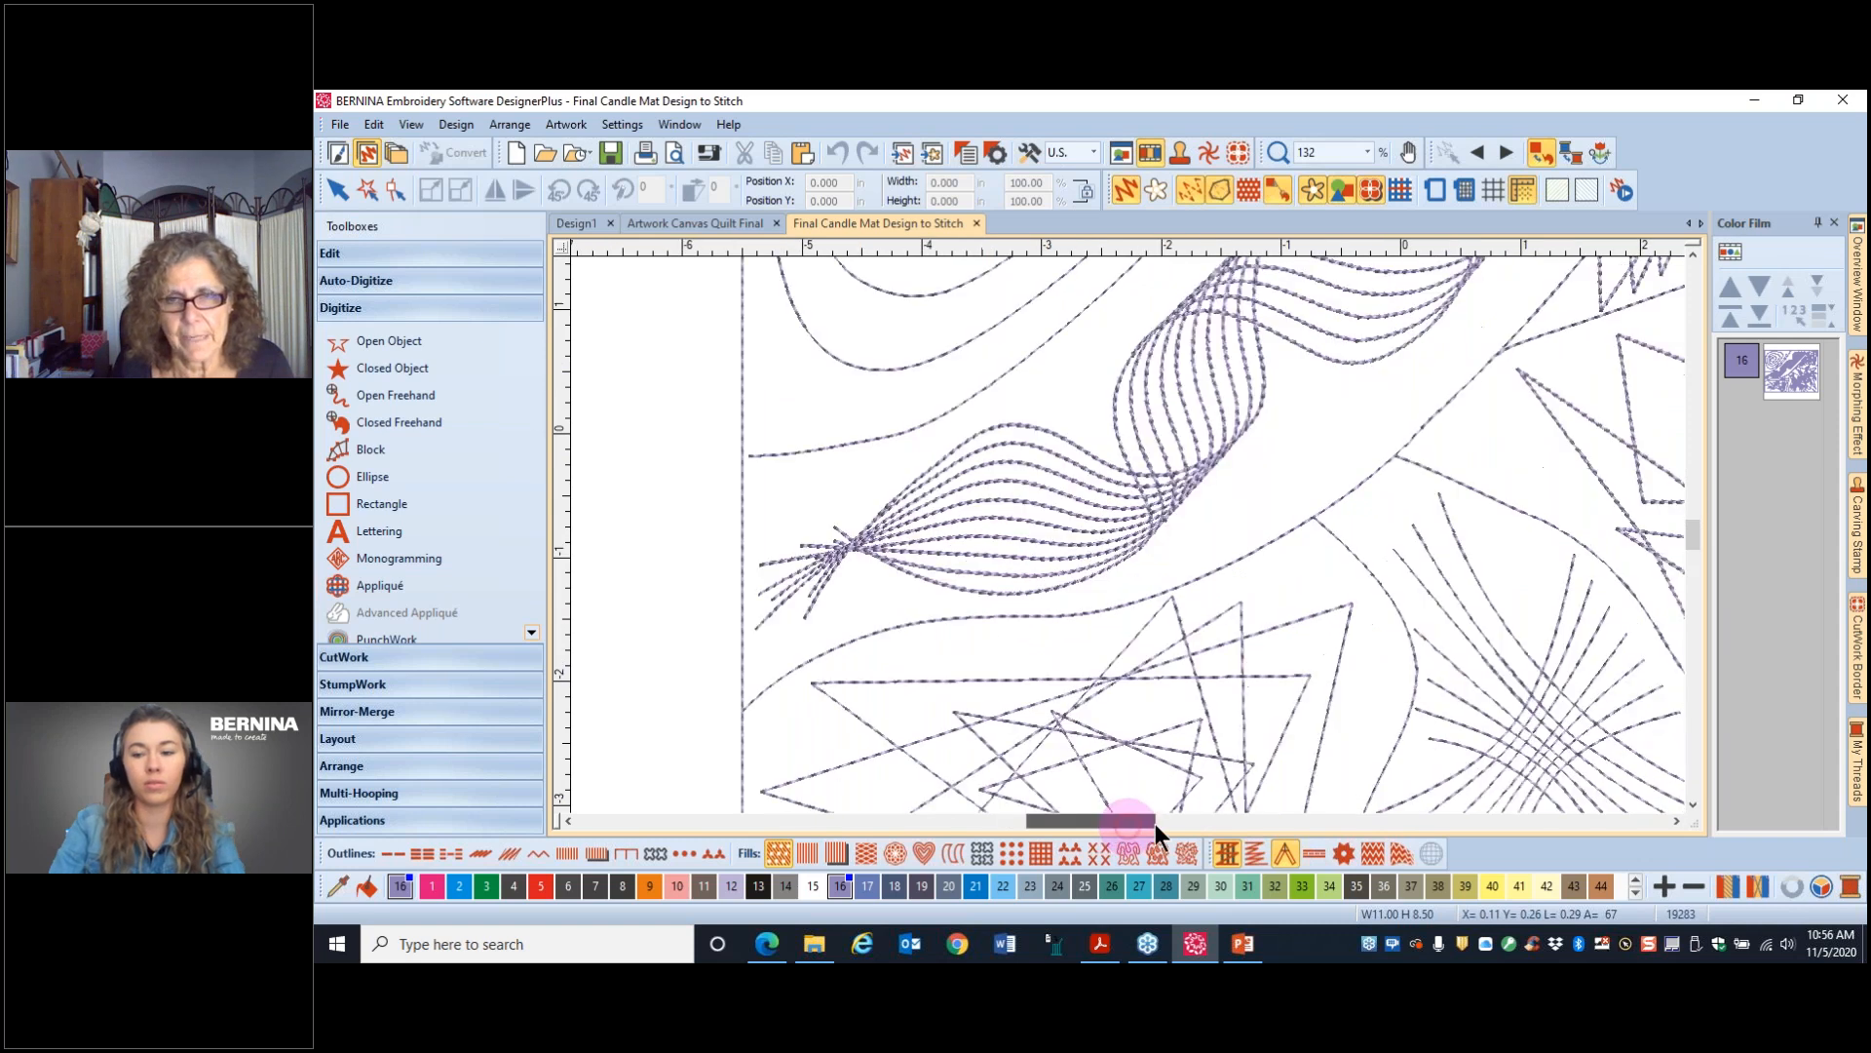
click(1211, 402)
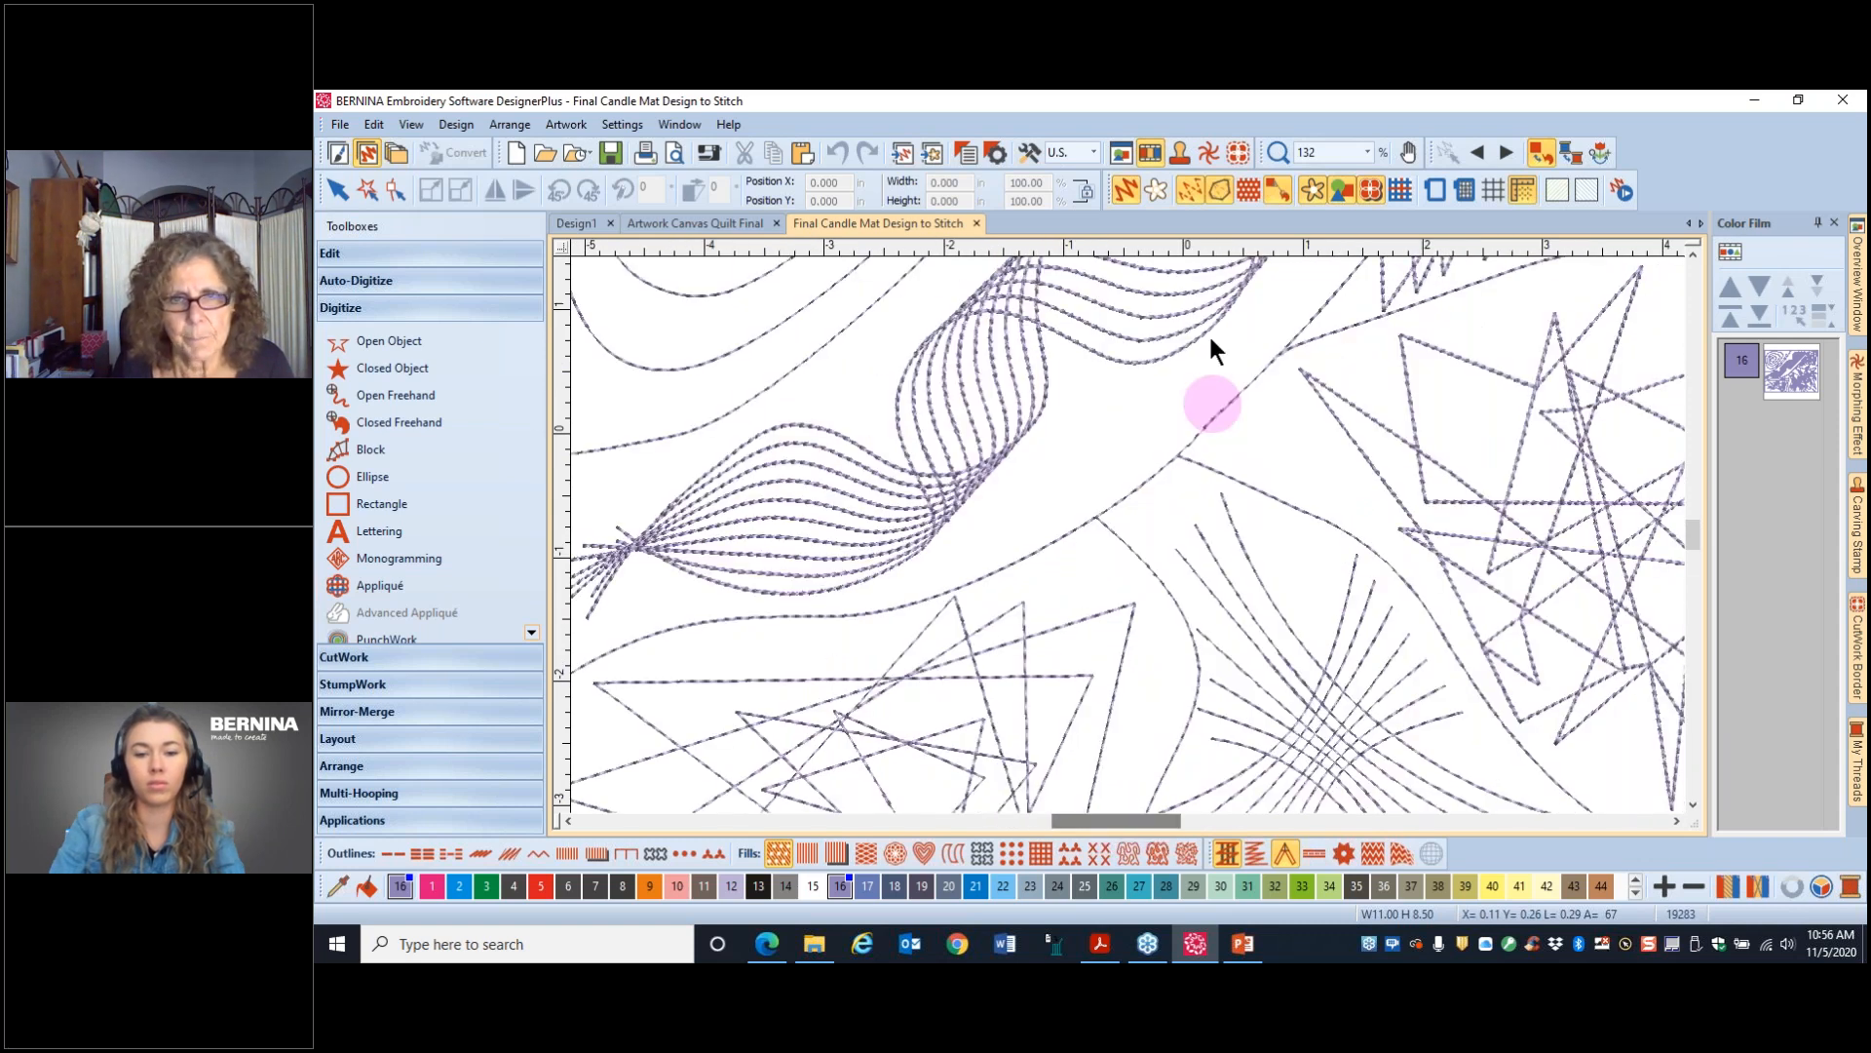
scroll(1208, 333, down, 1)
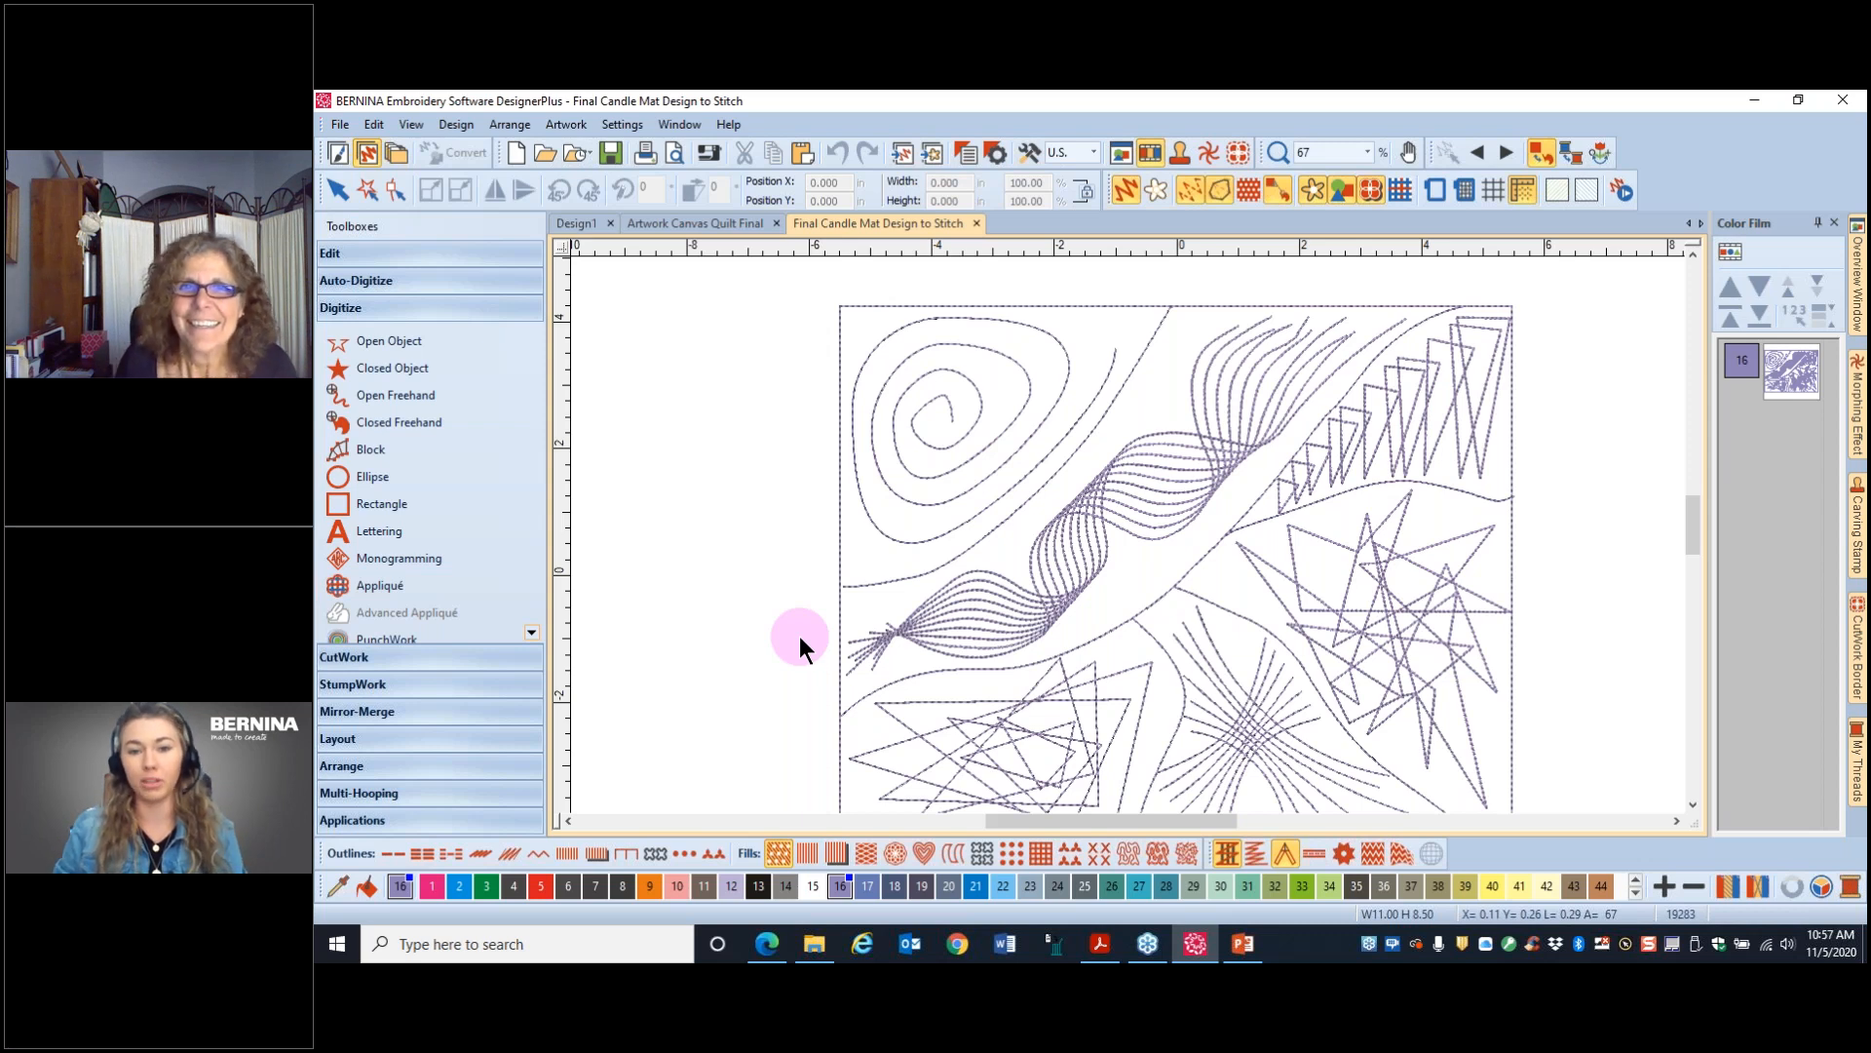
scroll(1382, 430, down, 1)
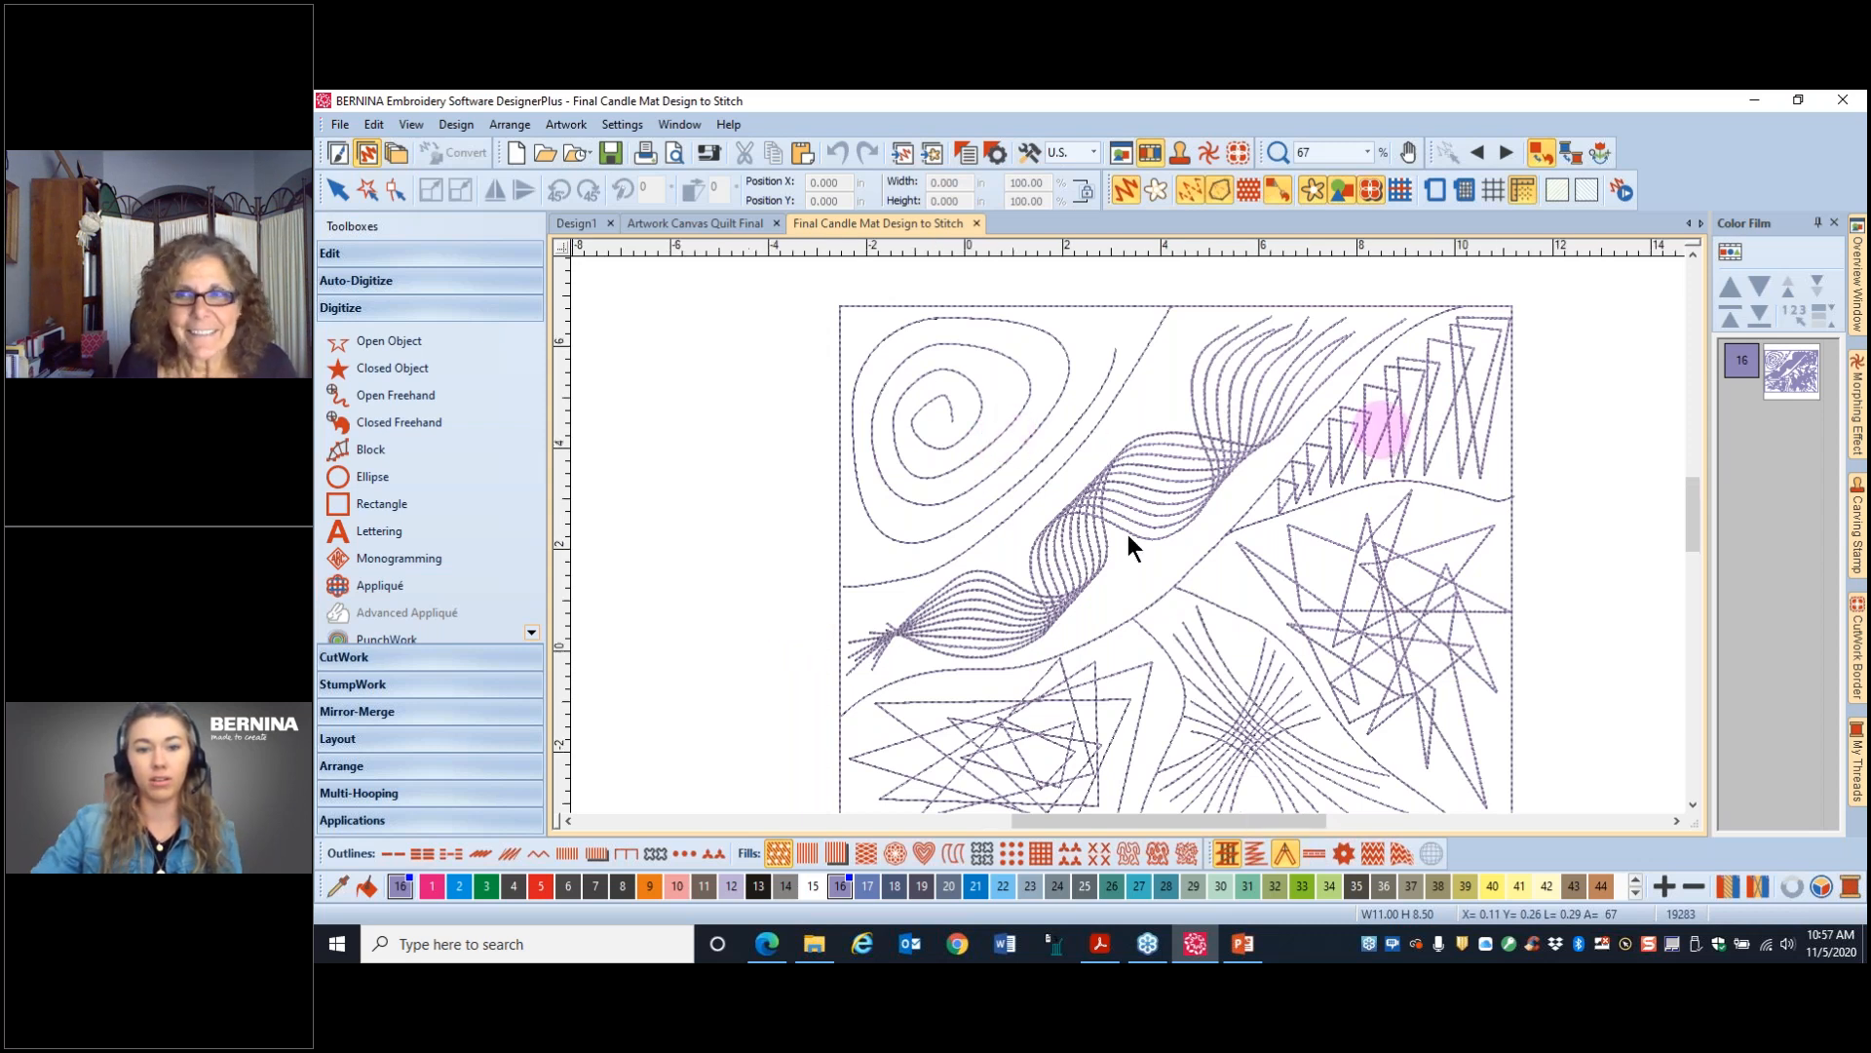
drag(1694, 529, 1695, 532)
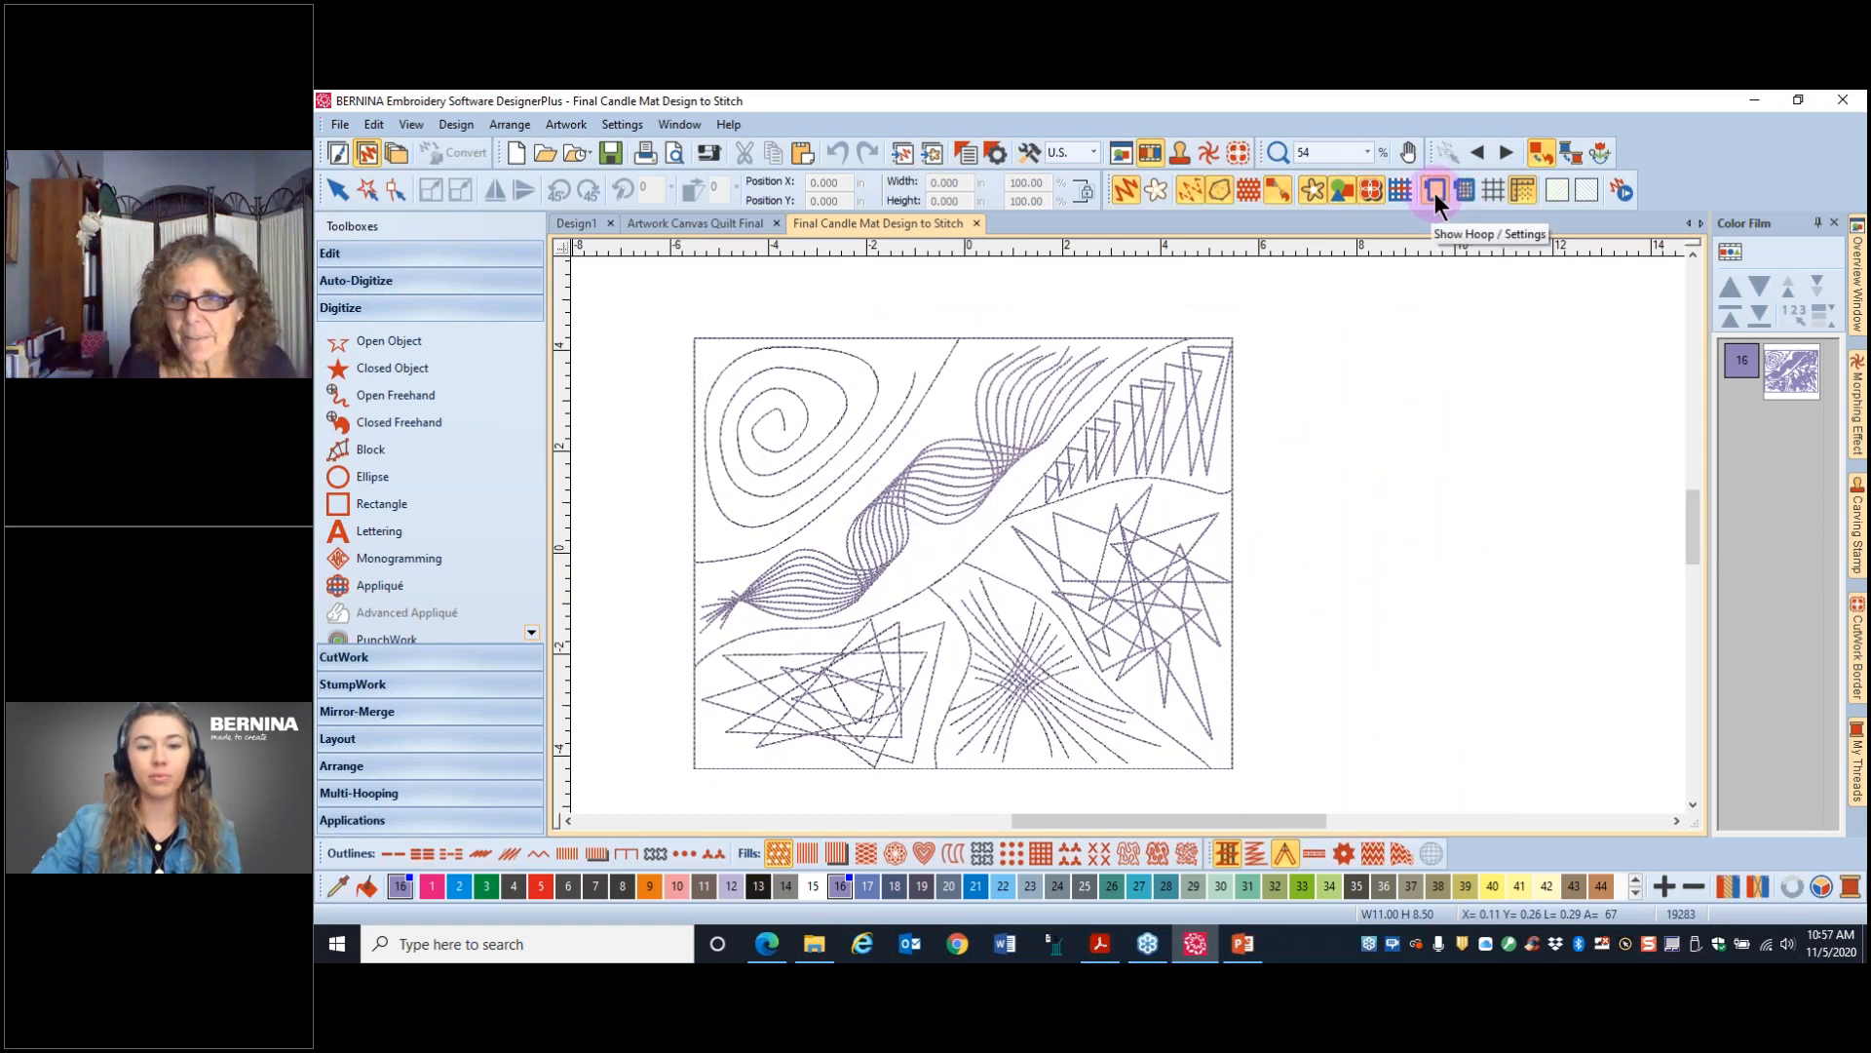
- Display the hoop around the candle mat design and check the selected machine and hoop in its settings
click(1435, 191)
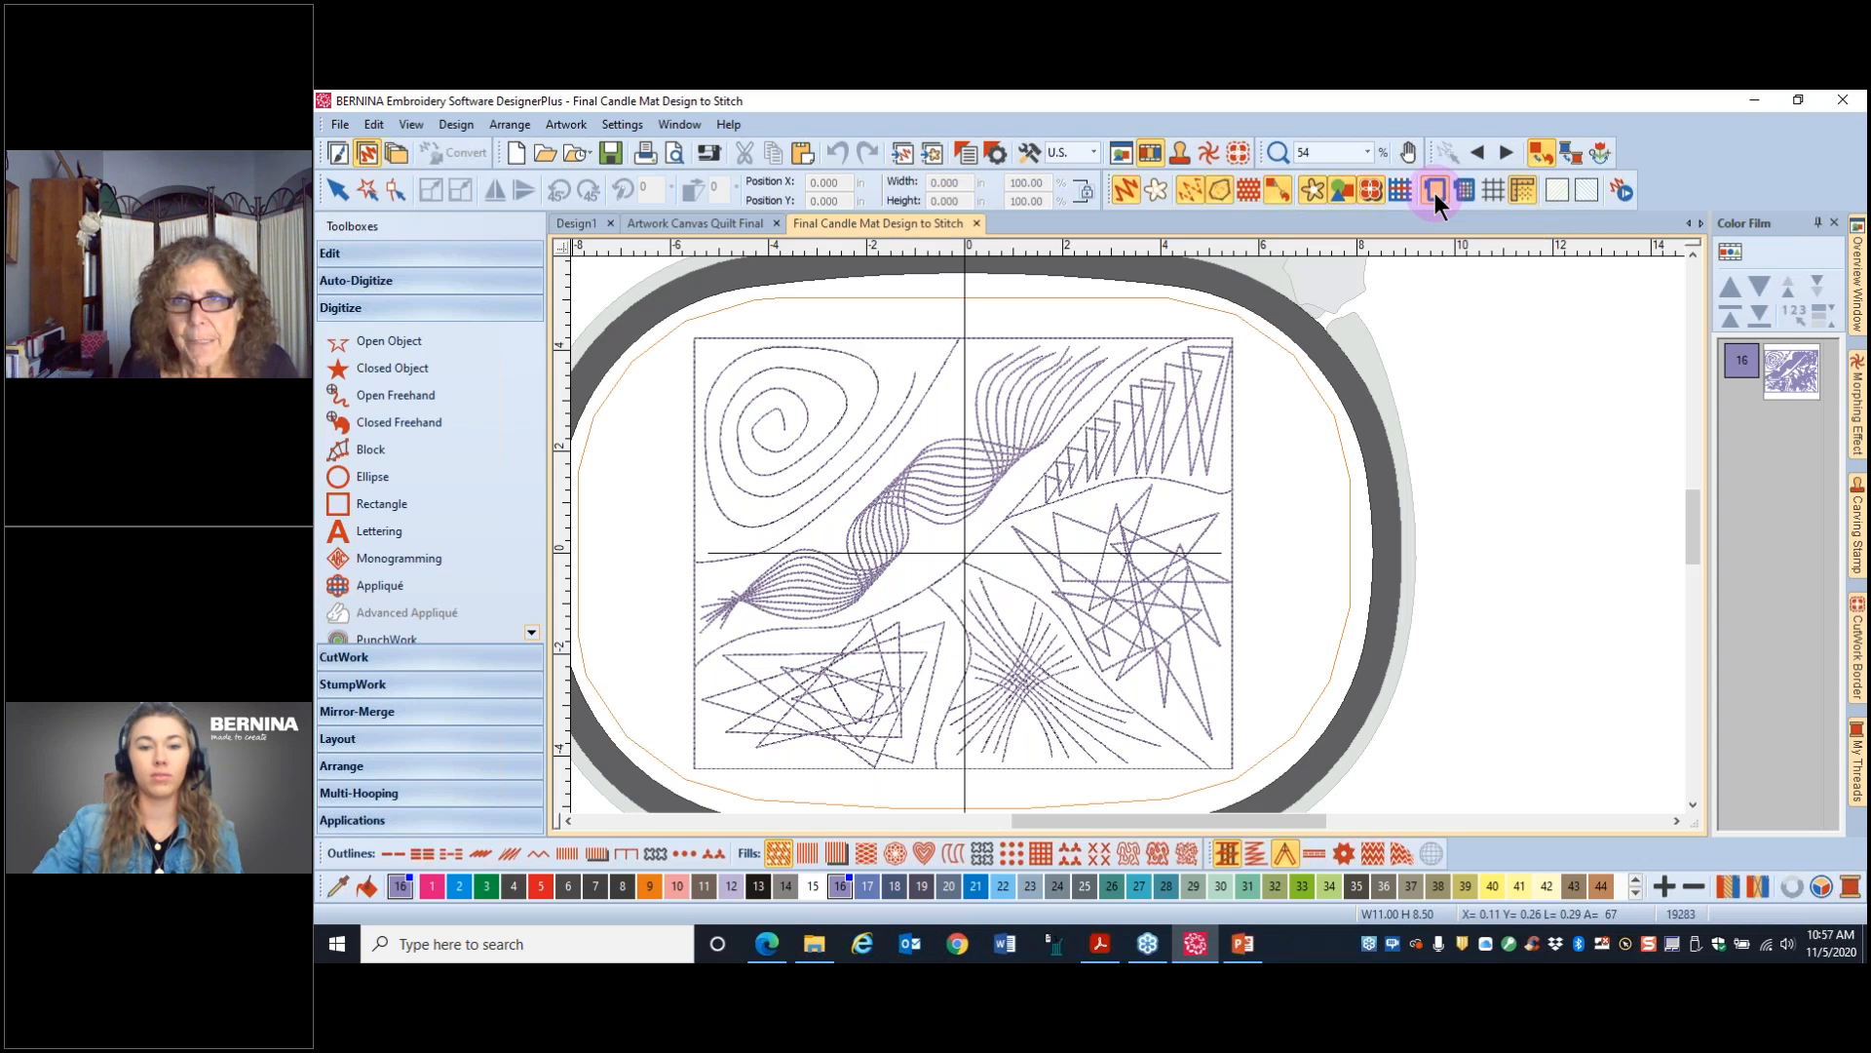
right_click(1434, 191)
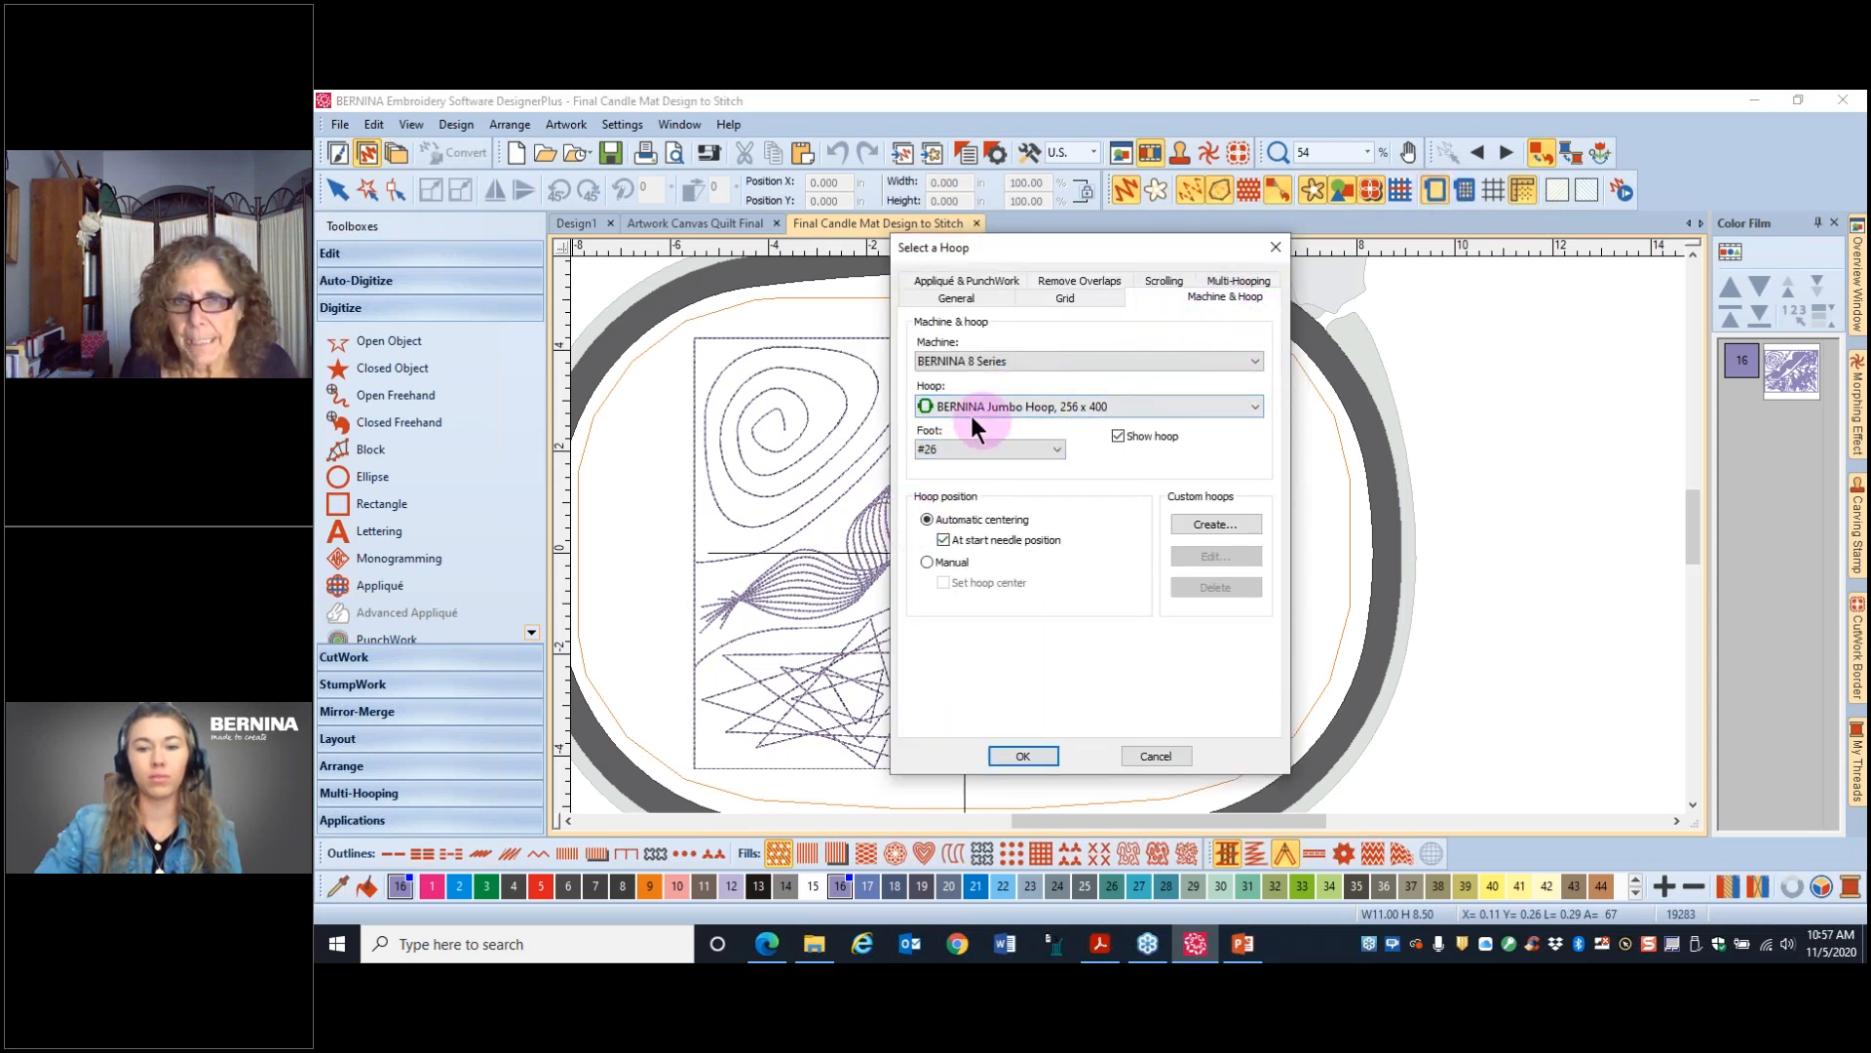
click(1275, 248)
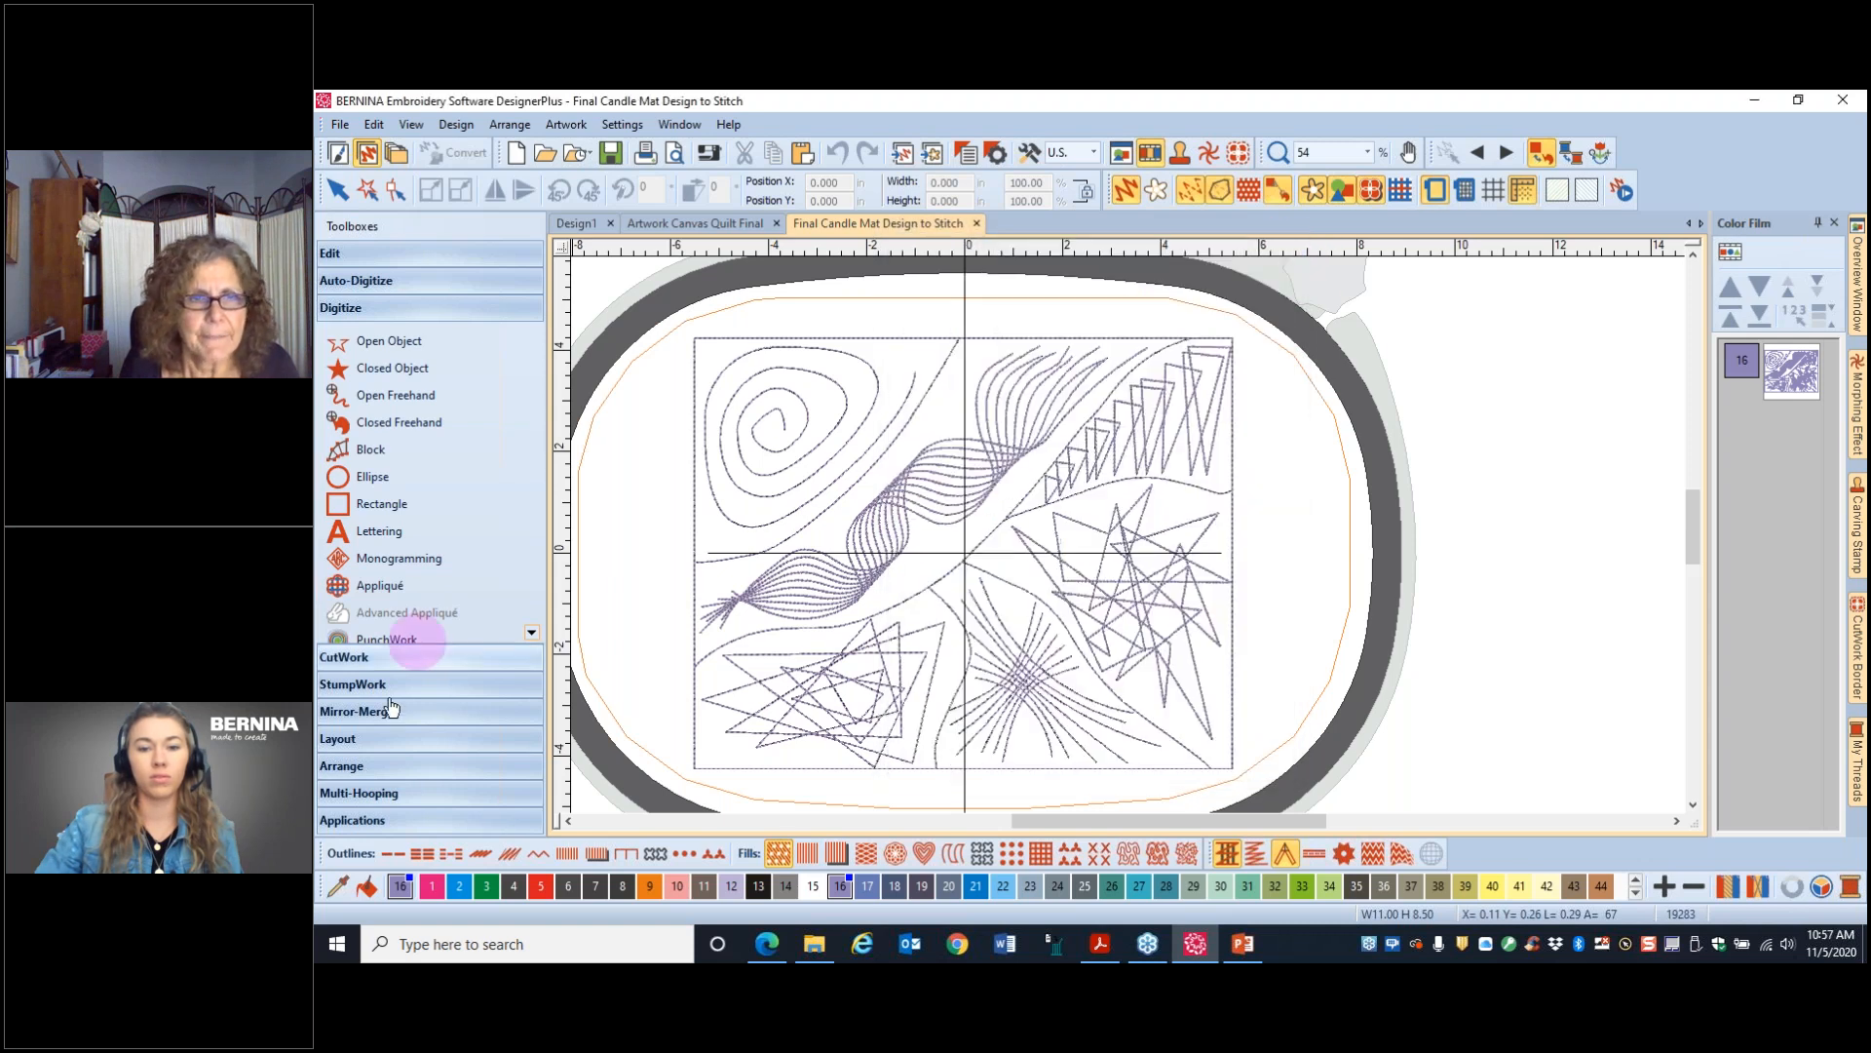
- Switch the candle mat design to Multi-Hooping to view its hoop layout
click(360, 793)
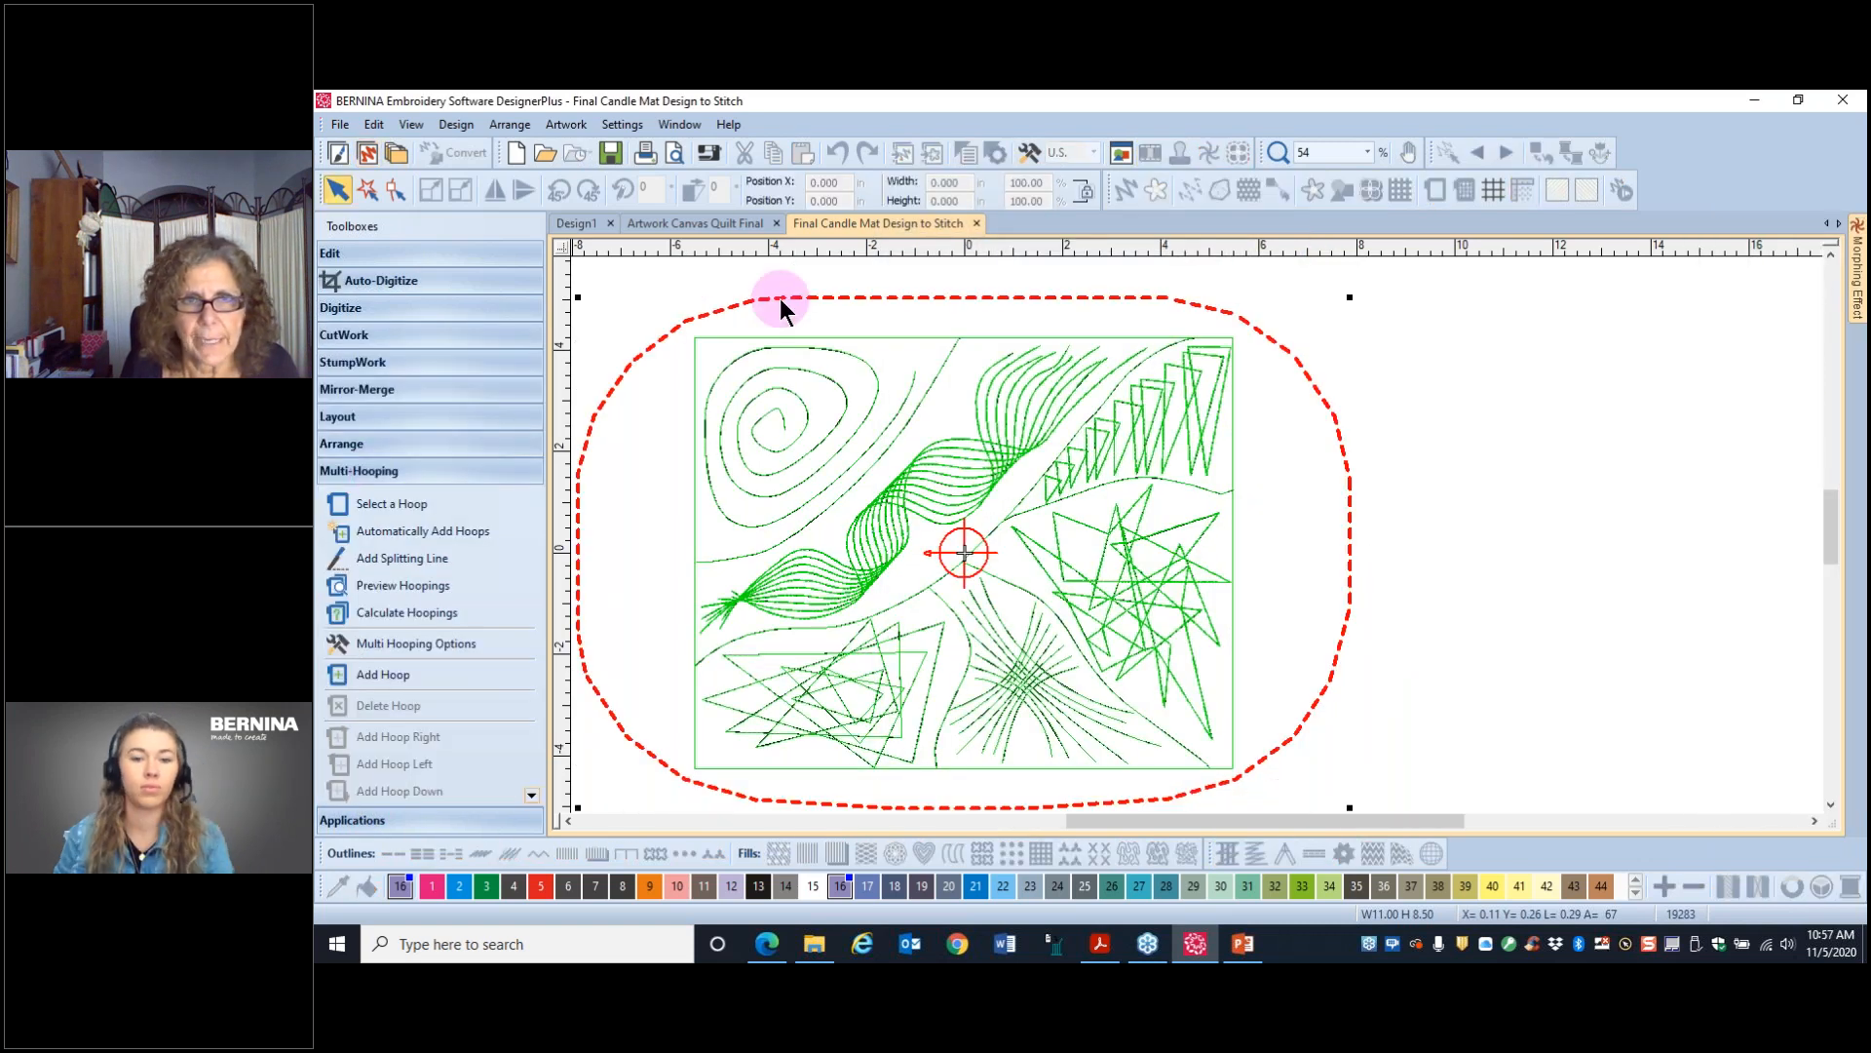